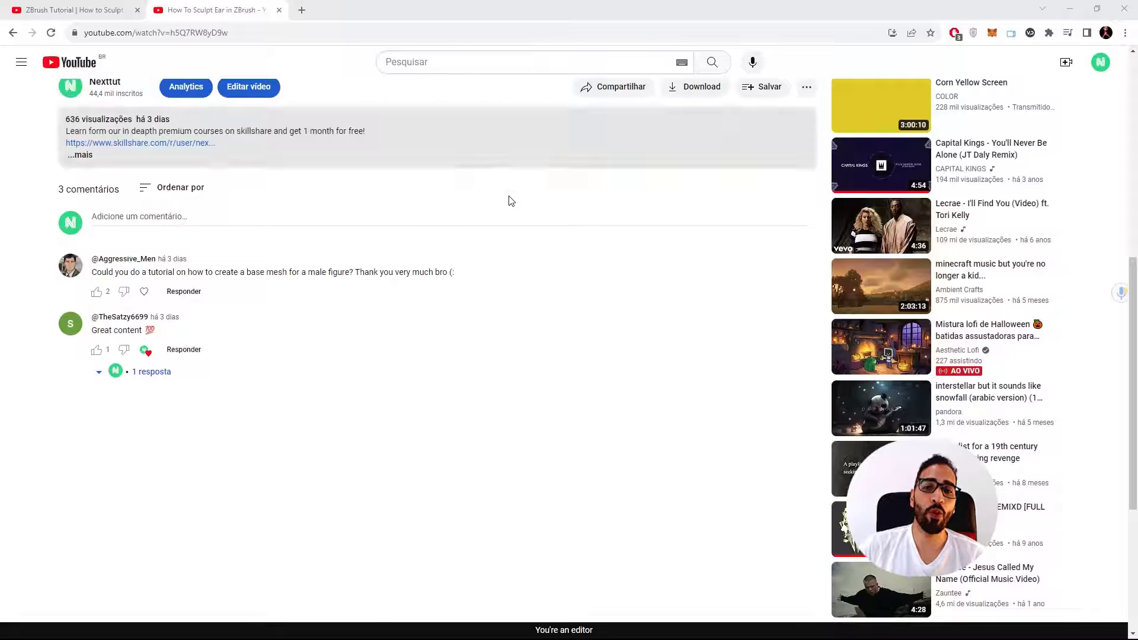
left_click_drag(508, 198, 532, 351)
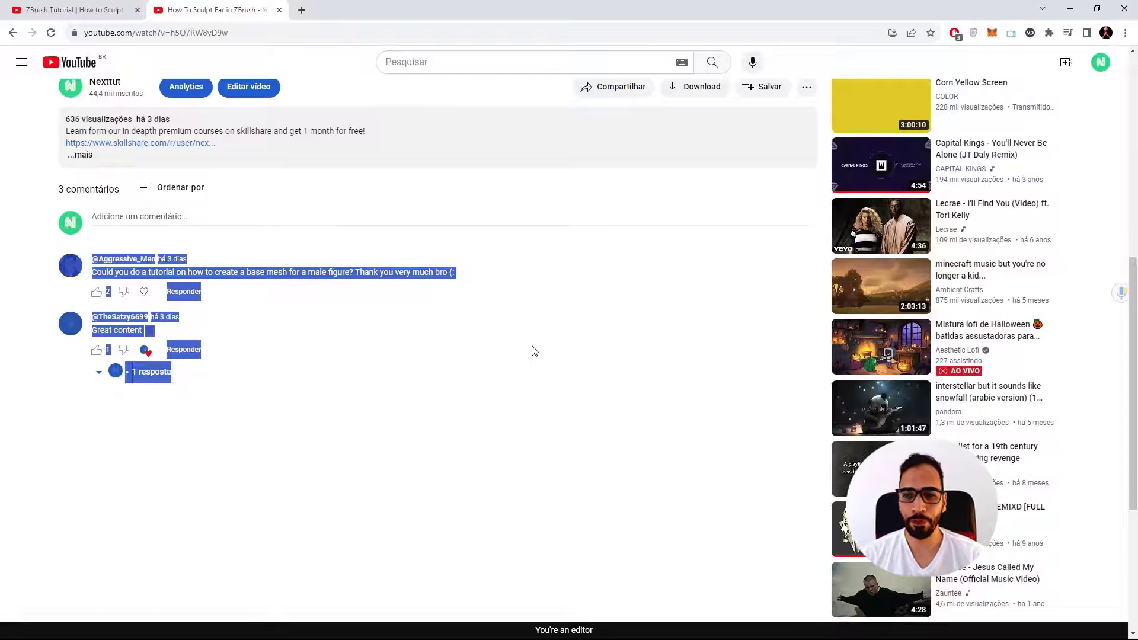
left_click(548, 440)
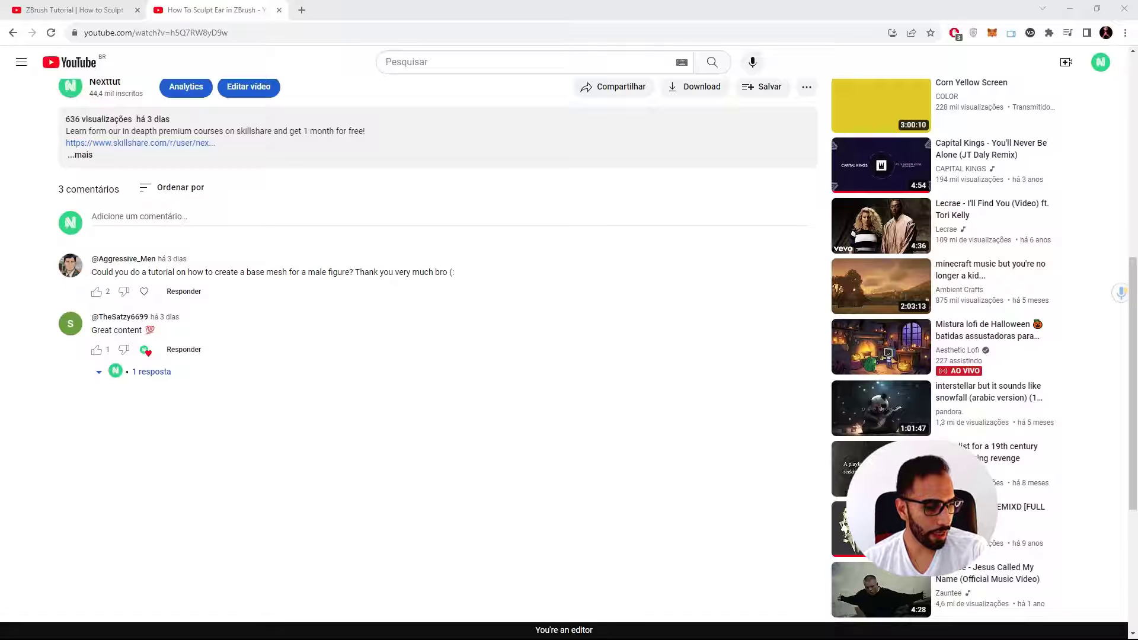
Bring the Suggestions note in Notepad beside the video comments and add the bullet "- Base Mesh" below its heading
left_click_drag(1137, 94, 707, 87)
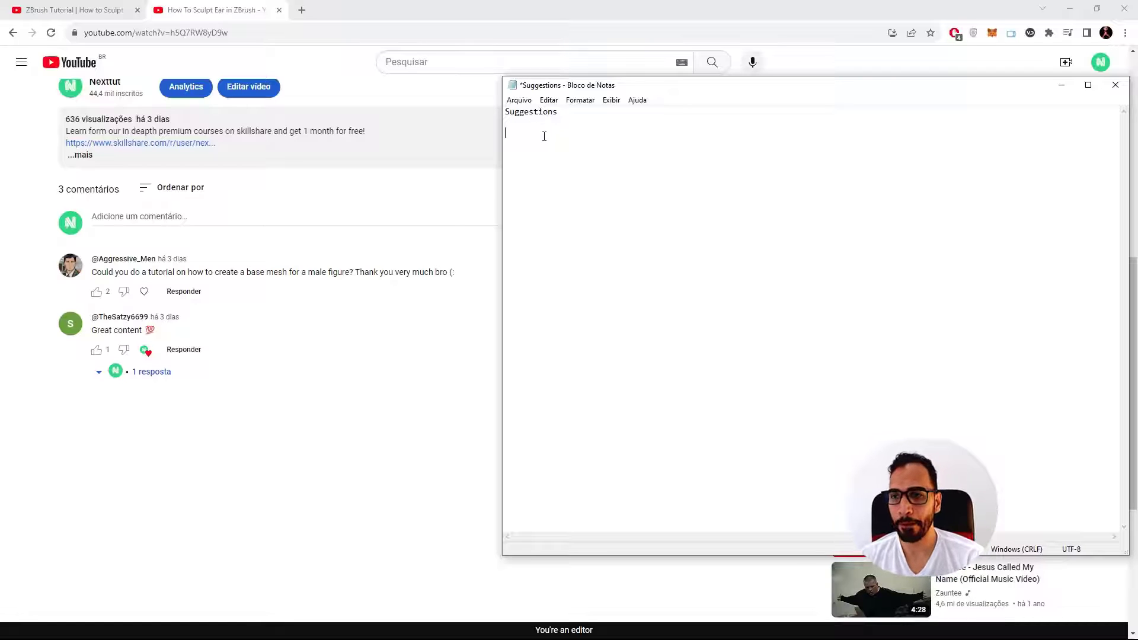
type("B")
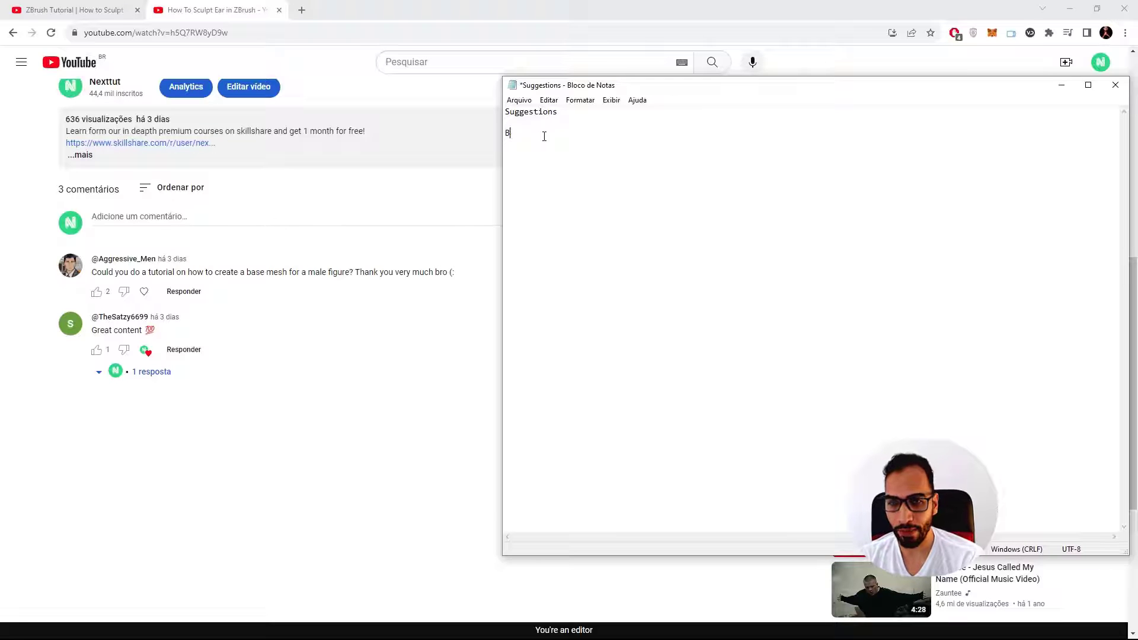
type("ase Mesh")
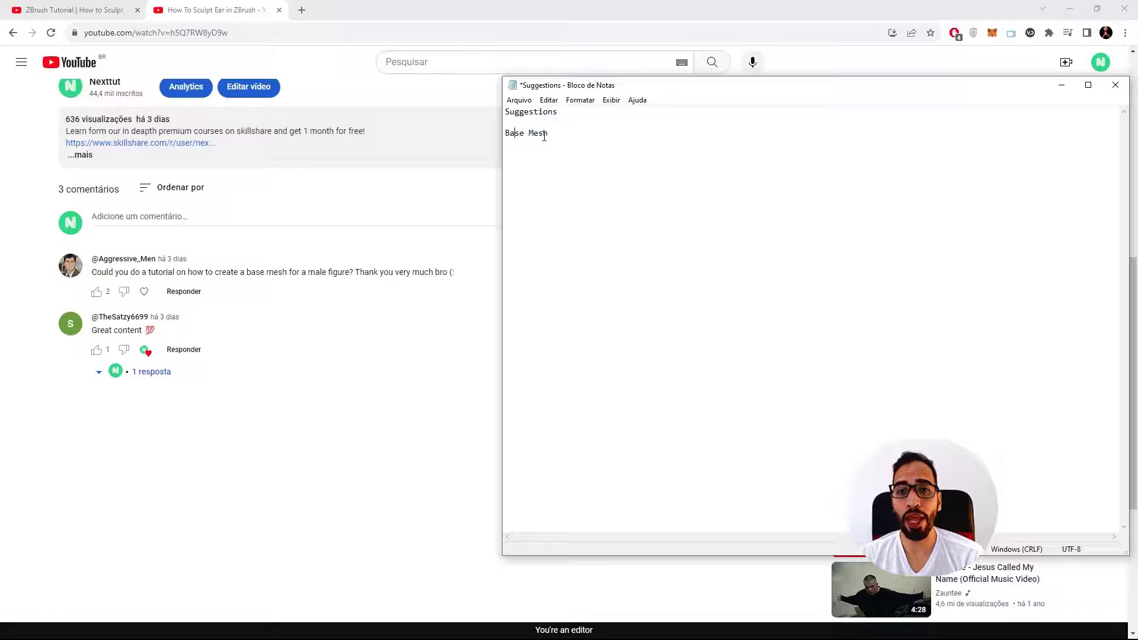
type("-")
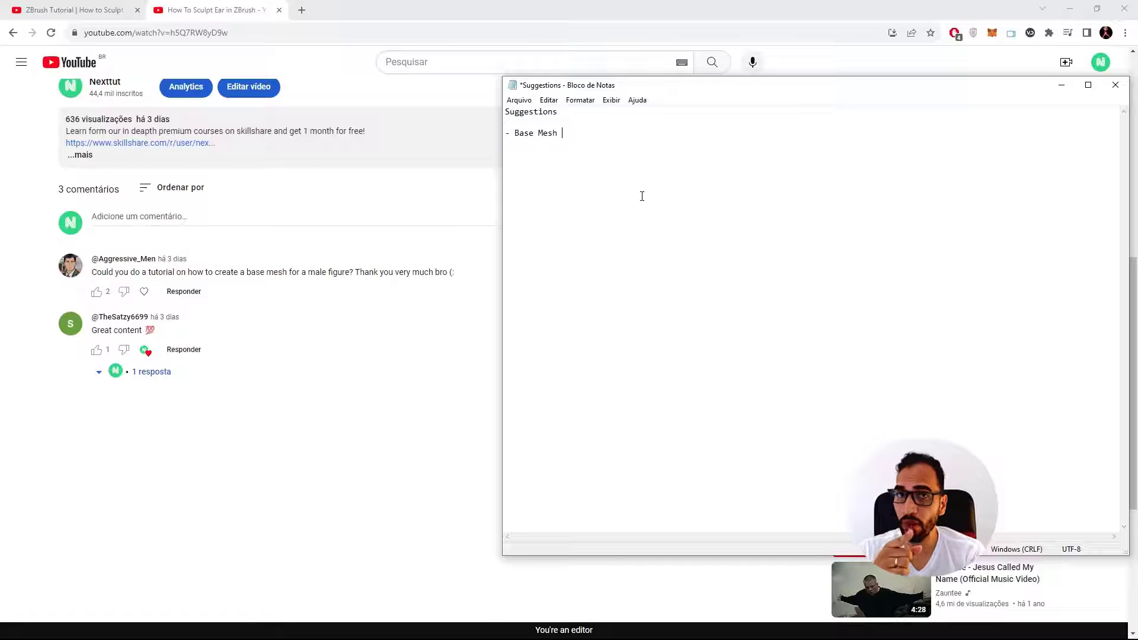
key("Return")
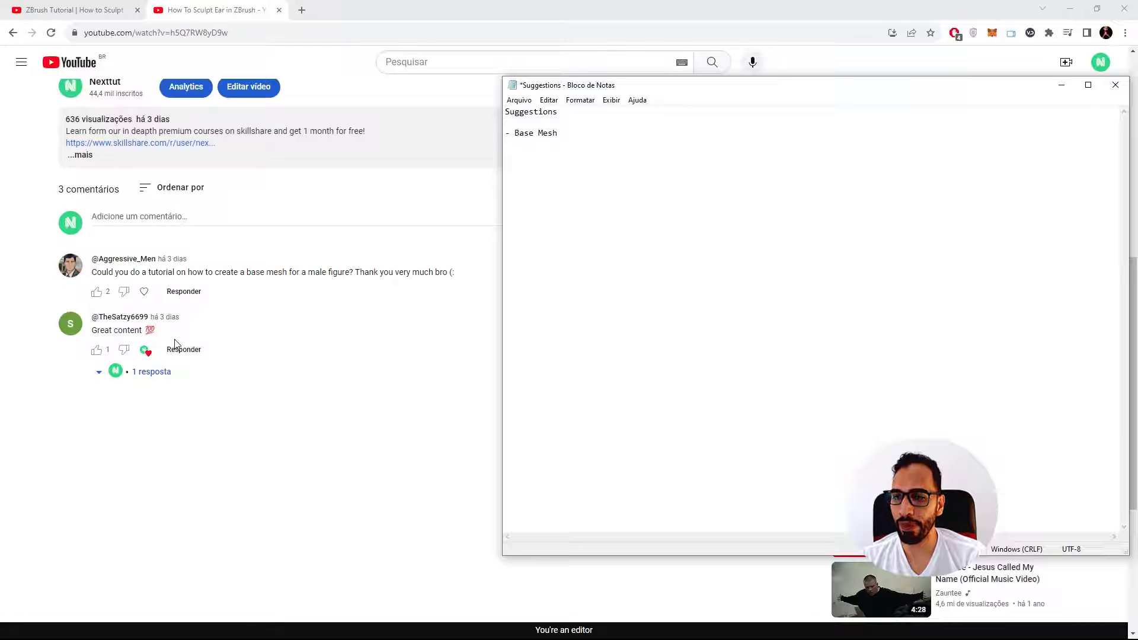
Close the ear-sculpting video and review the viewer comments under the nose-sculpting video
left_click(279, 10)
scroll(611, 436, "down", 8)
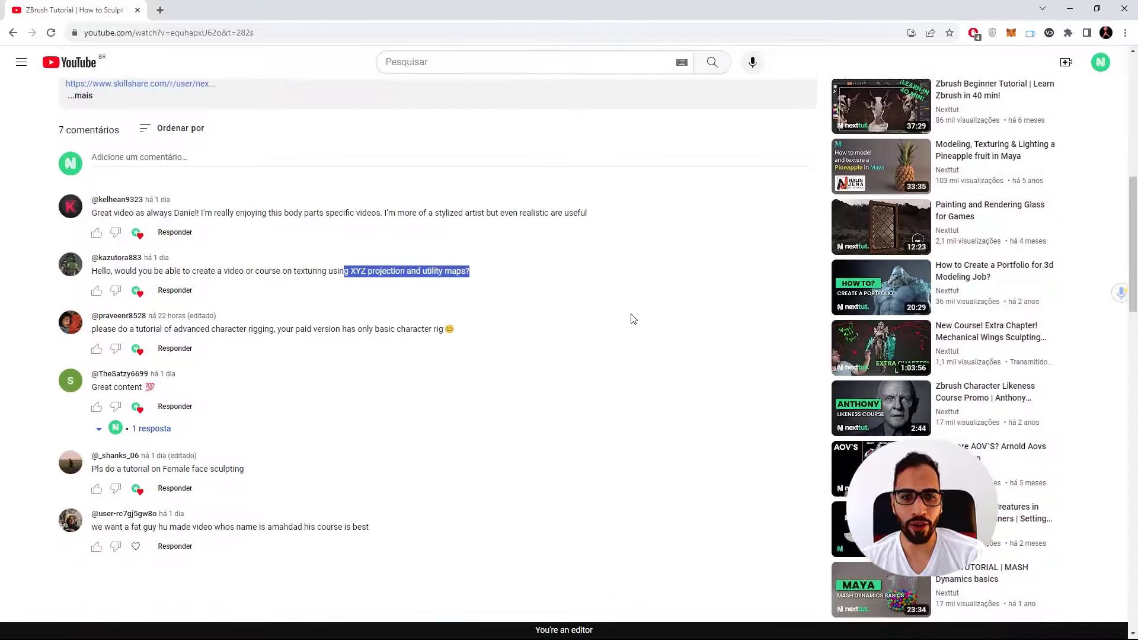
scroll(632, 318, "up", 3)
scroll(638, 358, "down", 3)
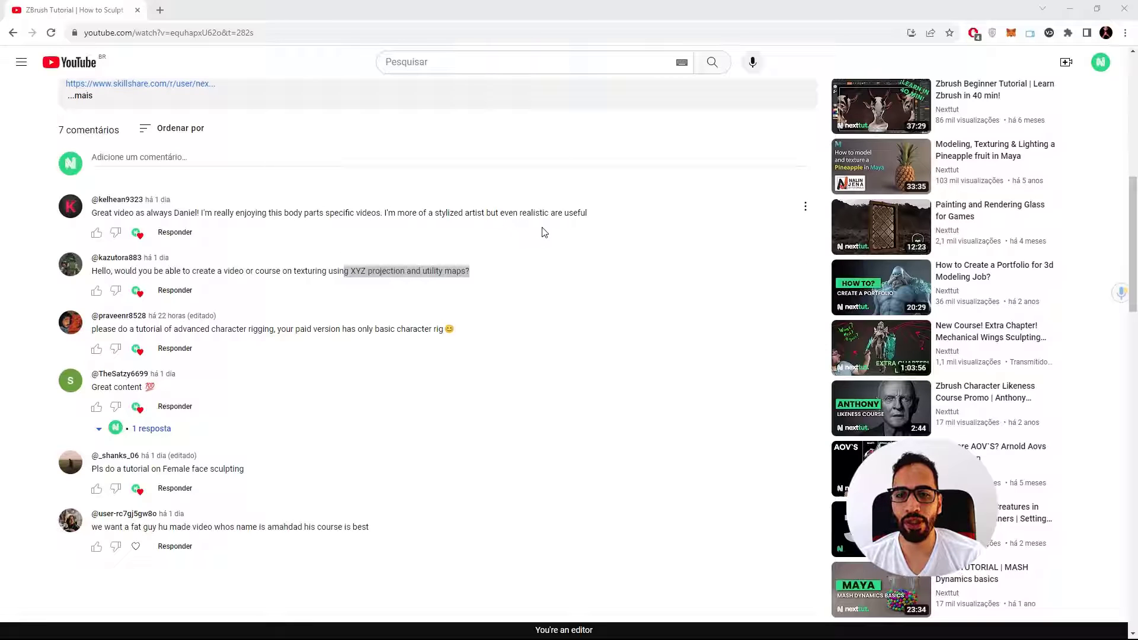
Bring the Suggestions note back in front, place it clear of the comments, and clear the text highlight on the page
key("super")
left_click(566, 629)
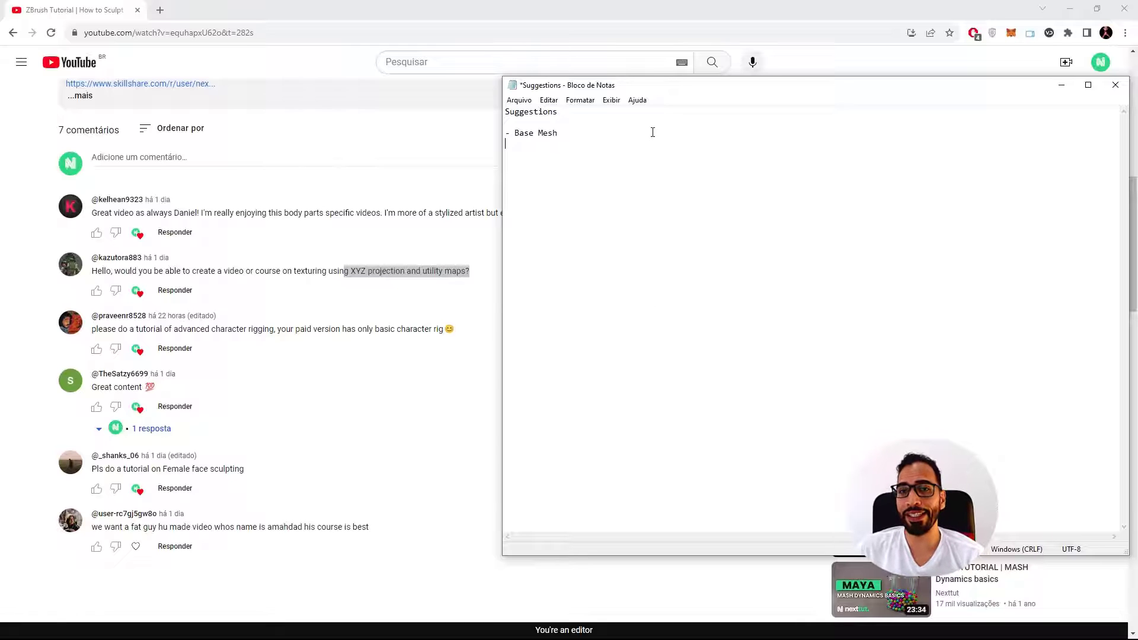
left_click_drag(660, 86, 749, 180)
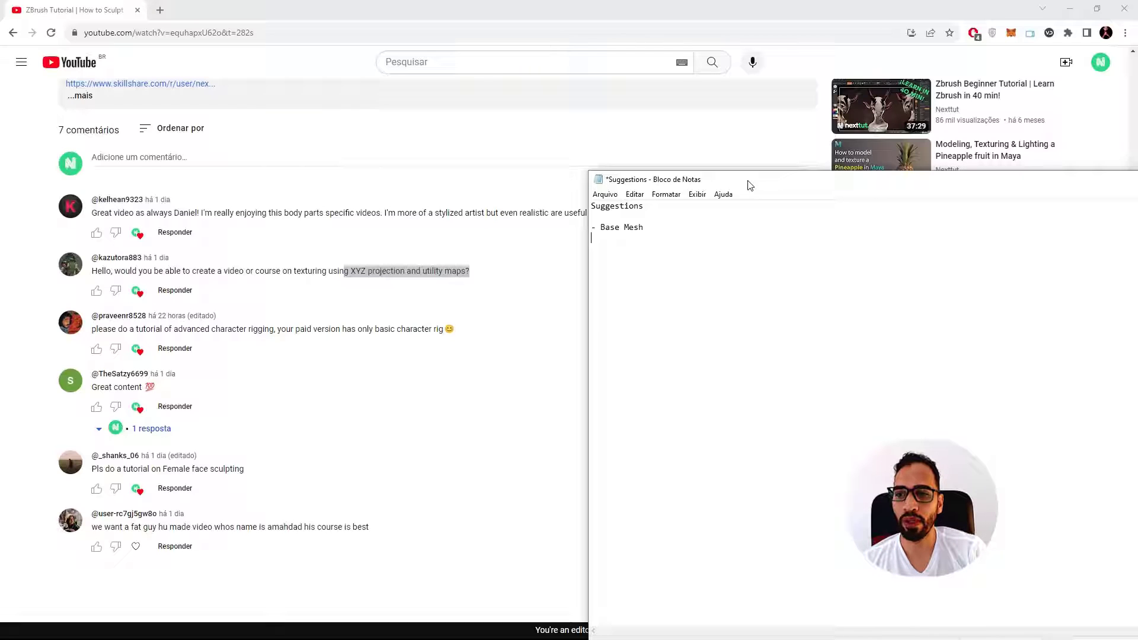
left_click(419, 266)
key("super")
left_click(566, 629)
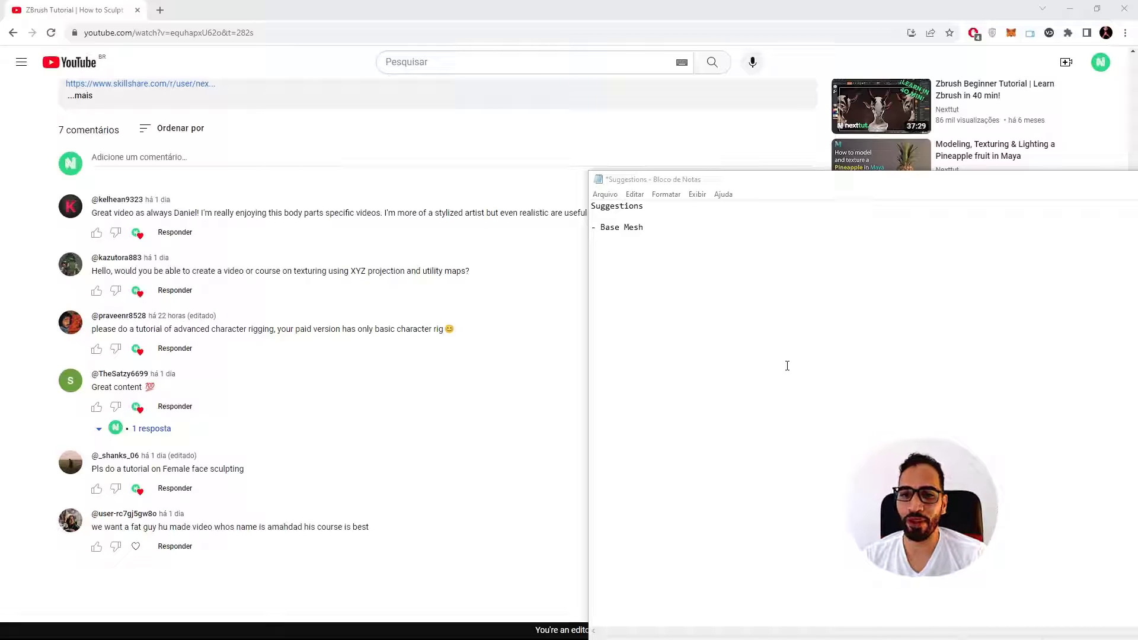
Add the bullet "- Advanced Rigging" below the Base Mesh entry in the Suggestions note
left_click(630, 255)
type("- ")
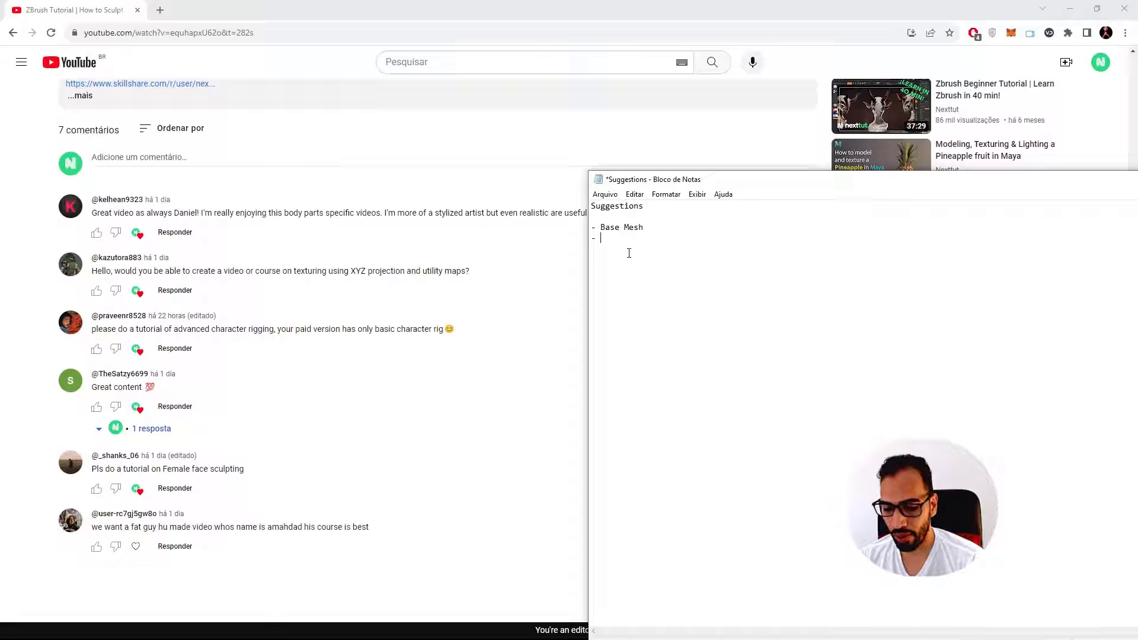
type("Advanced Rig")
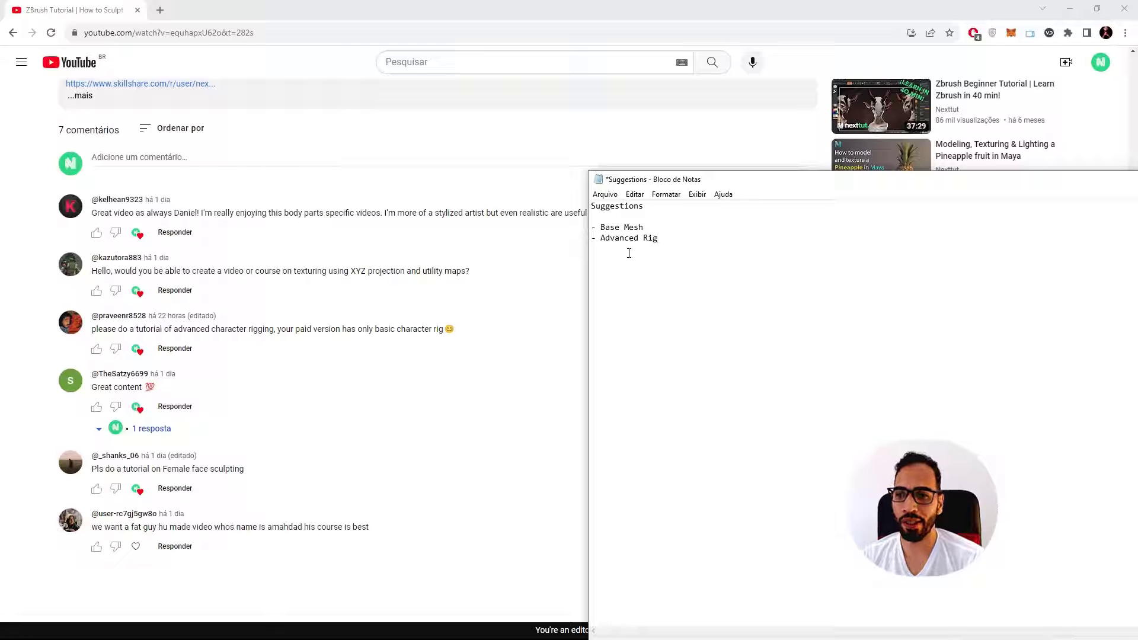
type("ing")
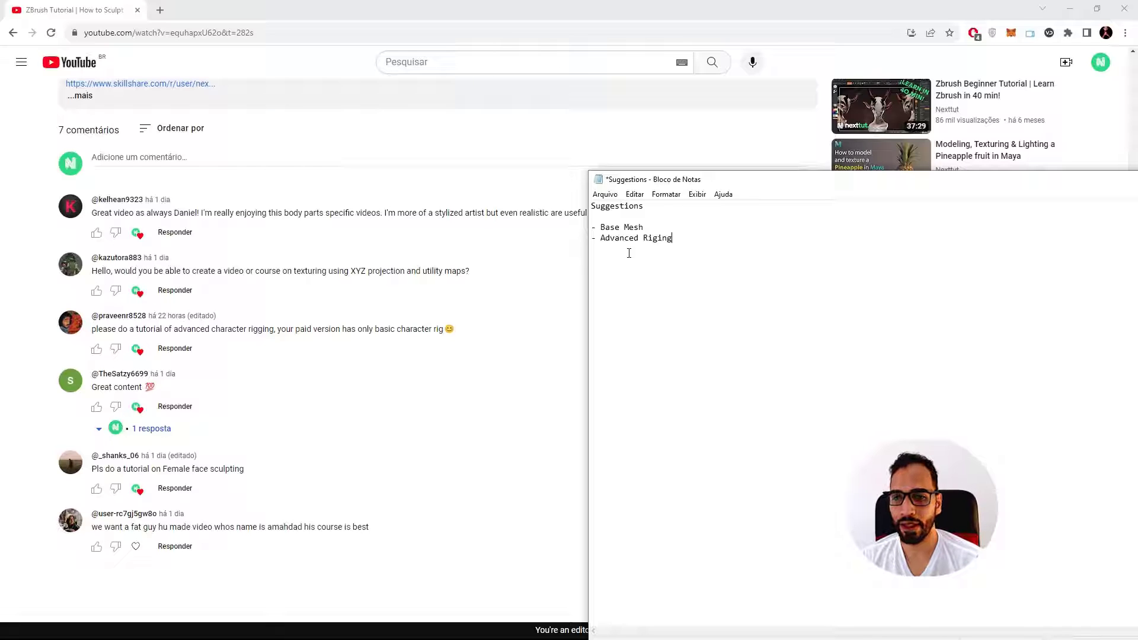
key("BackSpace")
key("BackSpace")
key("BackSpace")
type("ing")
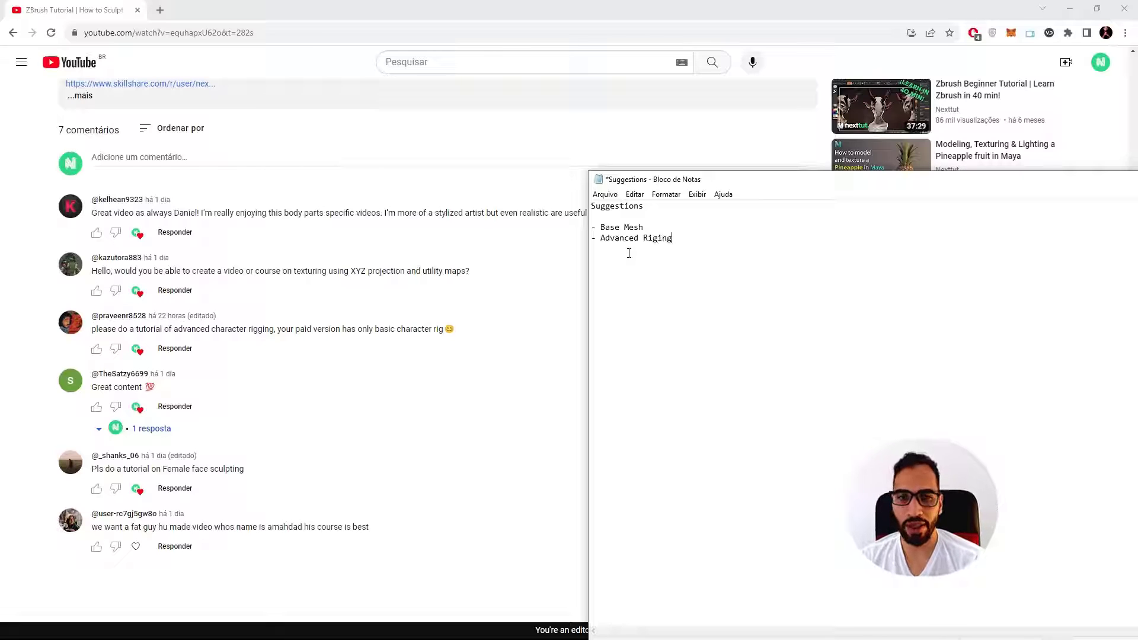
key("BackSpace")
key("BackSpace")
key("BackSpace")
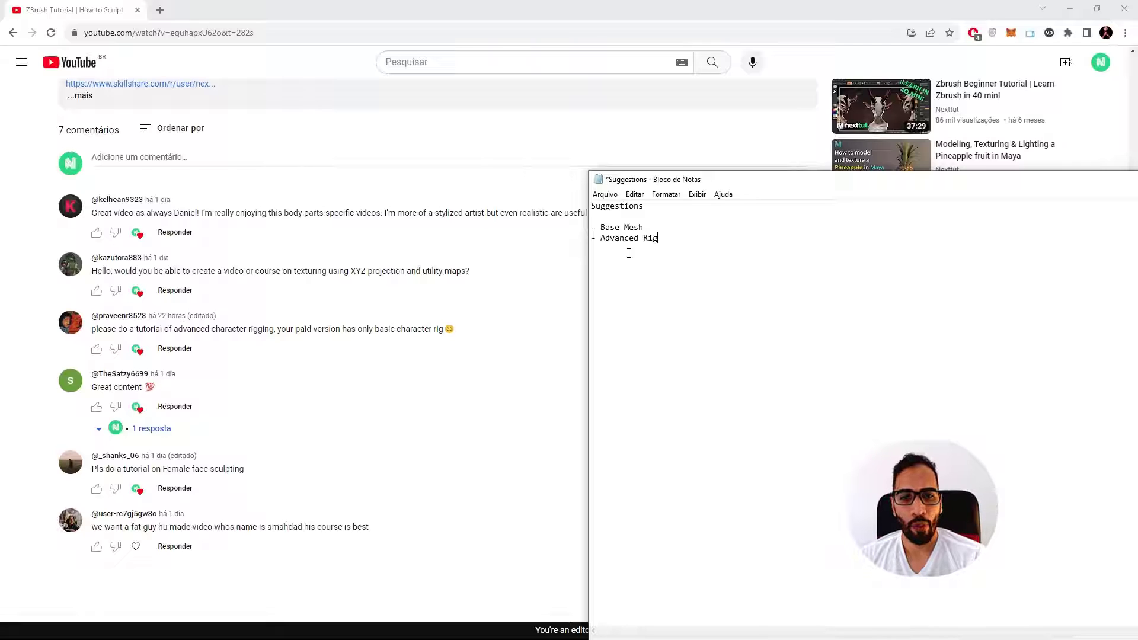
type("ging")
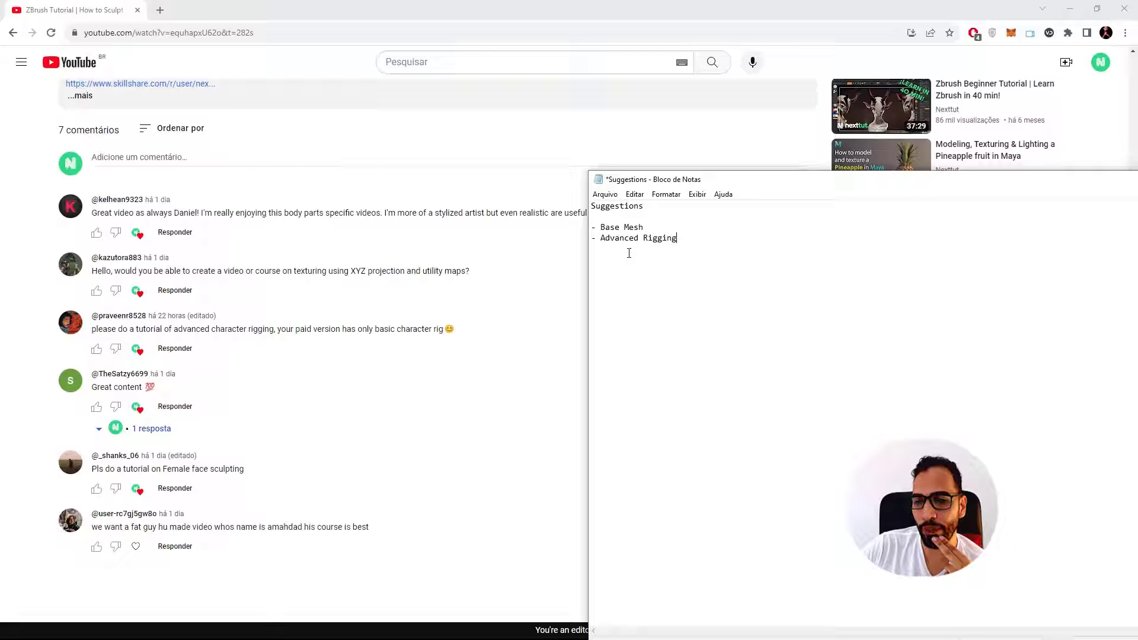
Add the bullet "- Female Face ( Realistic or Stylized )" as the third entry in the Suggestions note
type("- ")
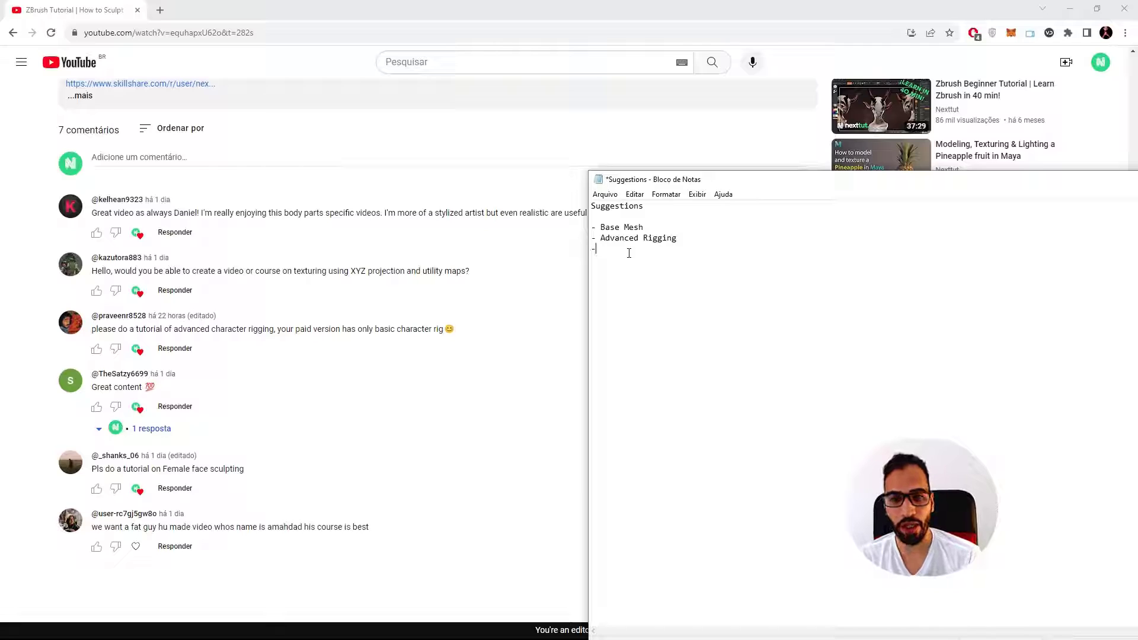
type("F")
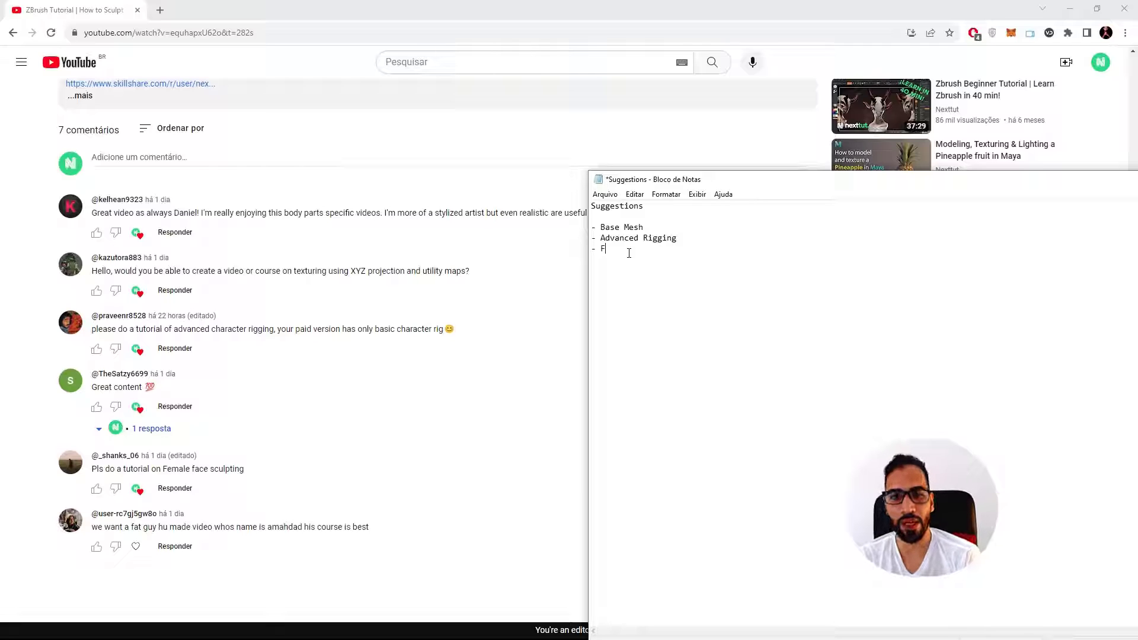
type("em")
key("BackSpace")
key("BackSpace")
key("BackSpace")
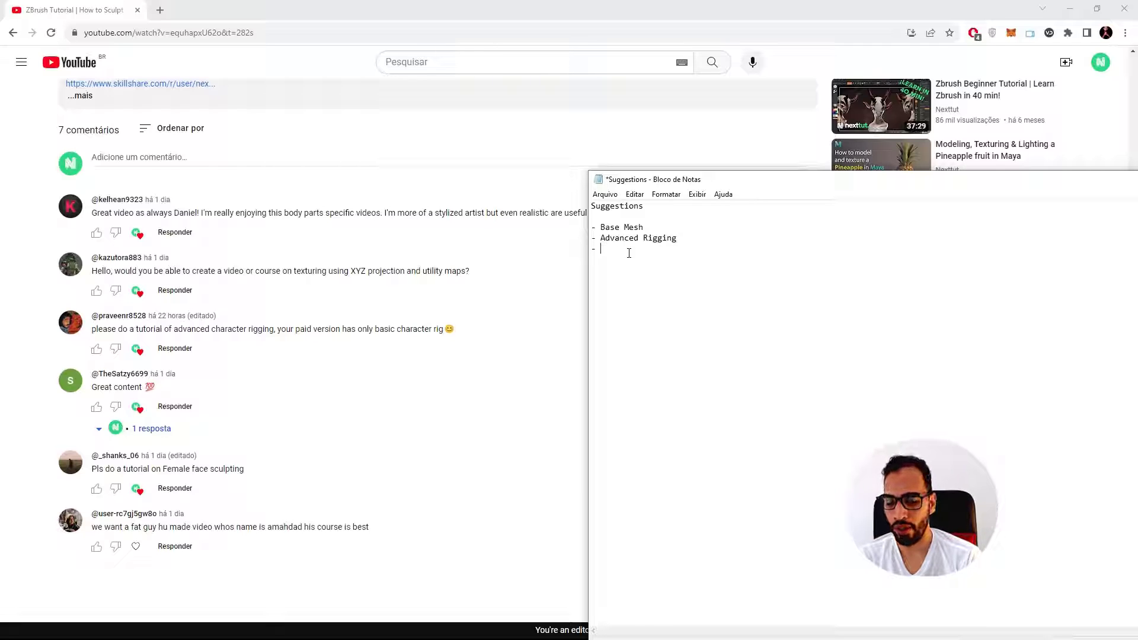
type("Female F")
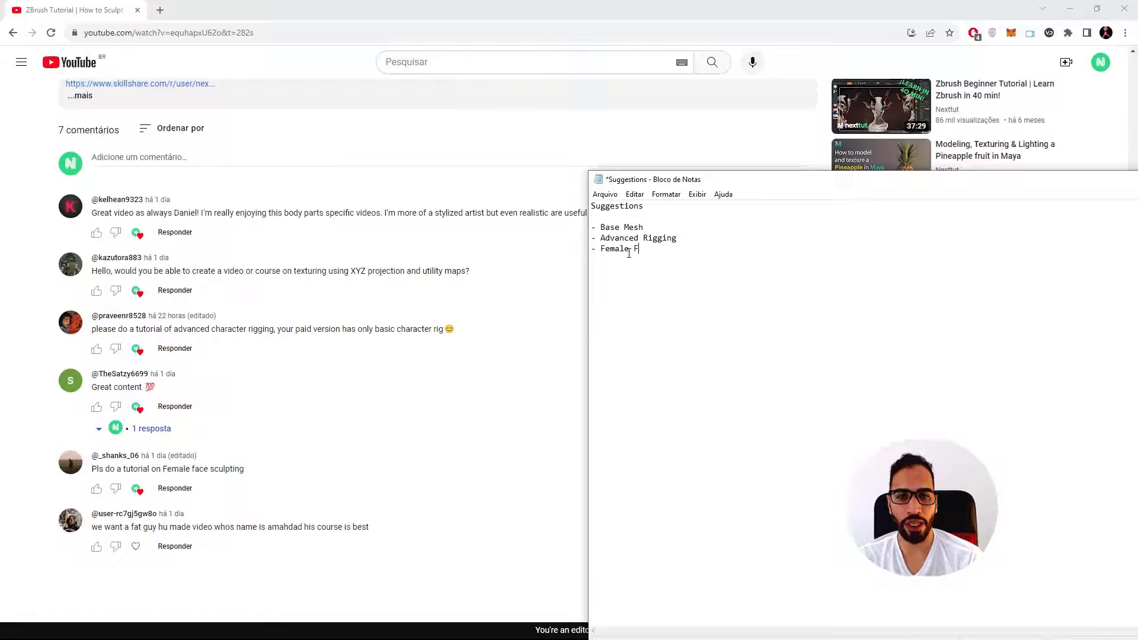
type("c")
type("ce ")
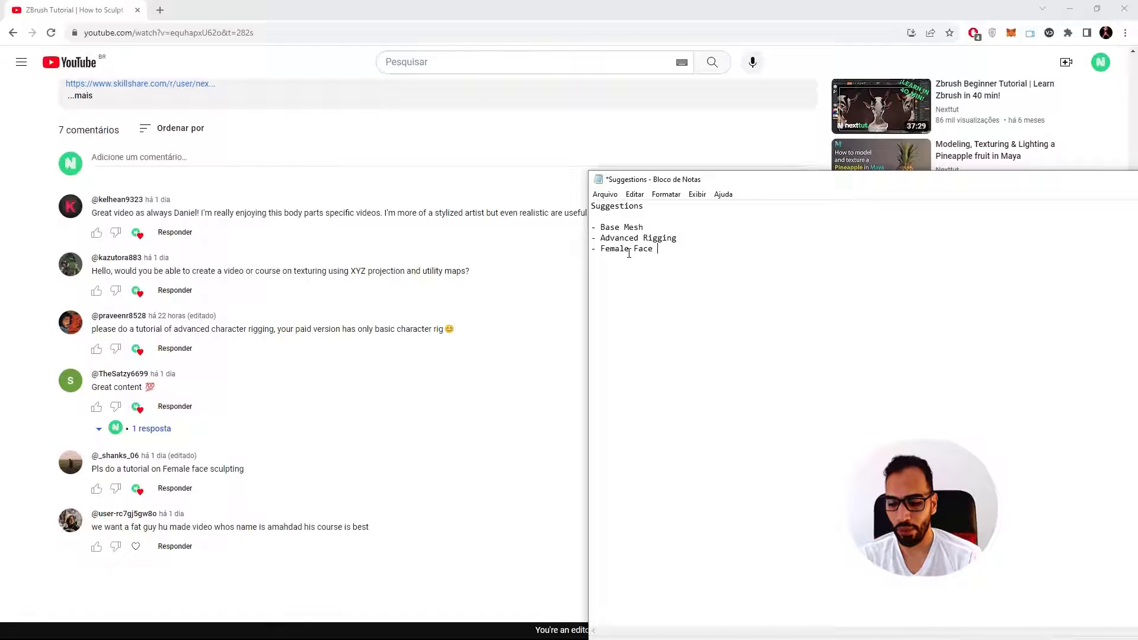
type("( Resli")
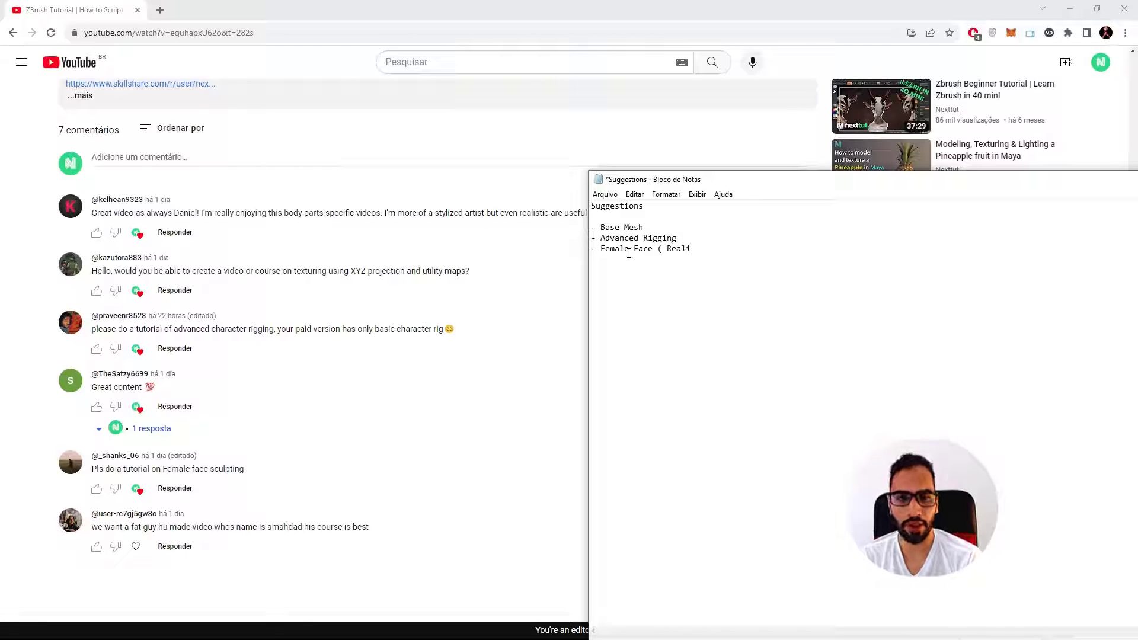
type("stic or ")
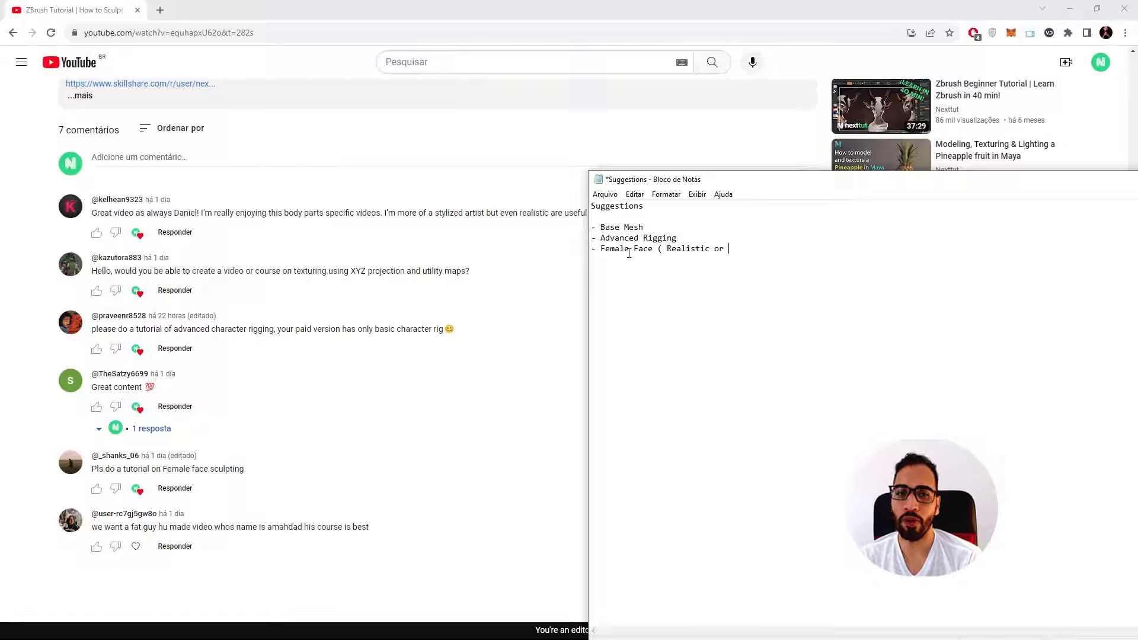
type("Stylized ")
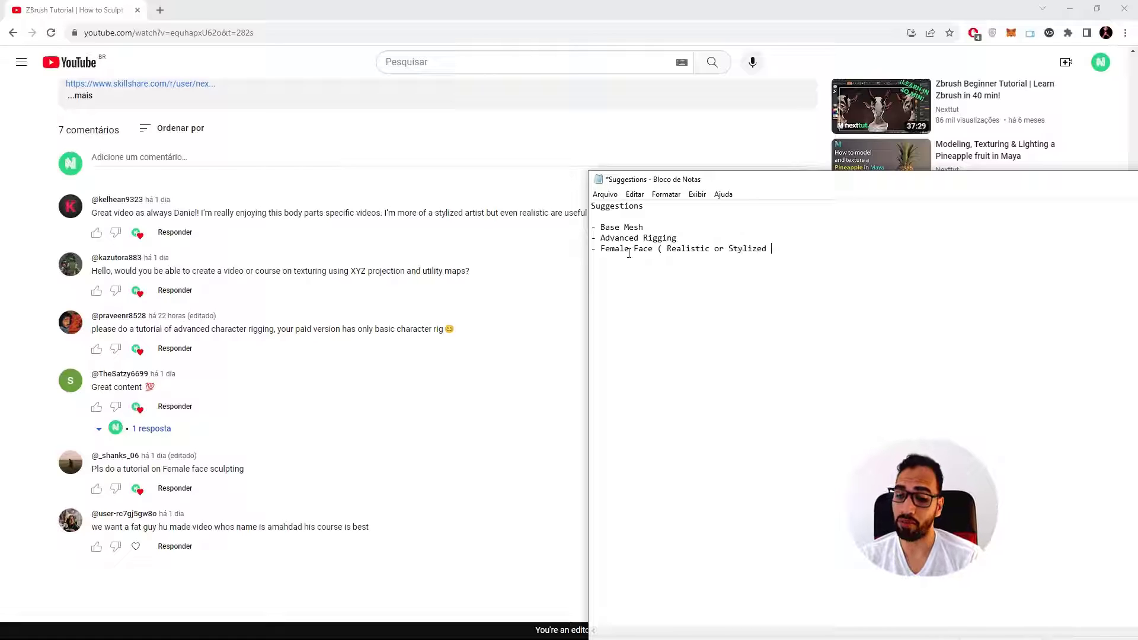
type(")")
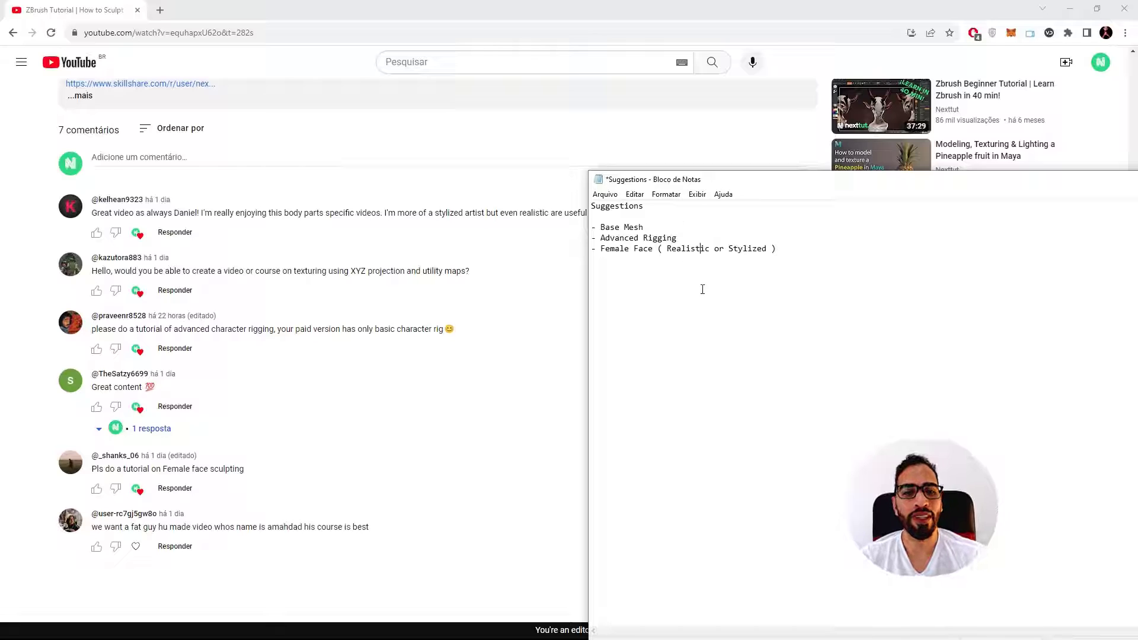
Save the Suggestions note and move its window off the recorded screen
left_click(702, 289)
key("ctrl+s")
left_click_drag(820, 254, 624, 234)
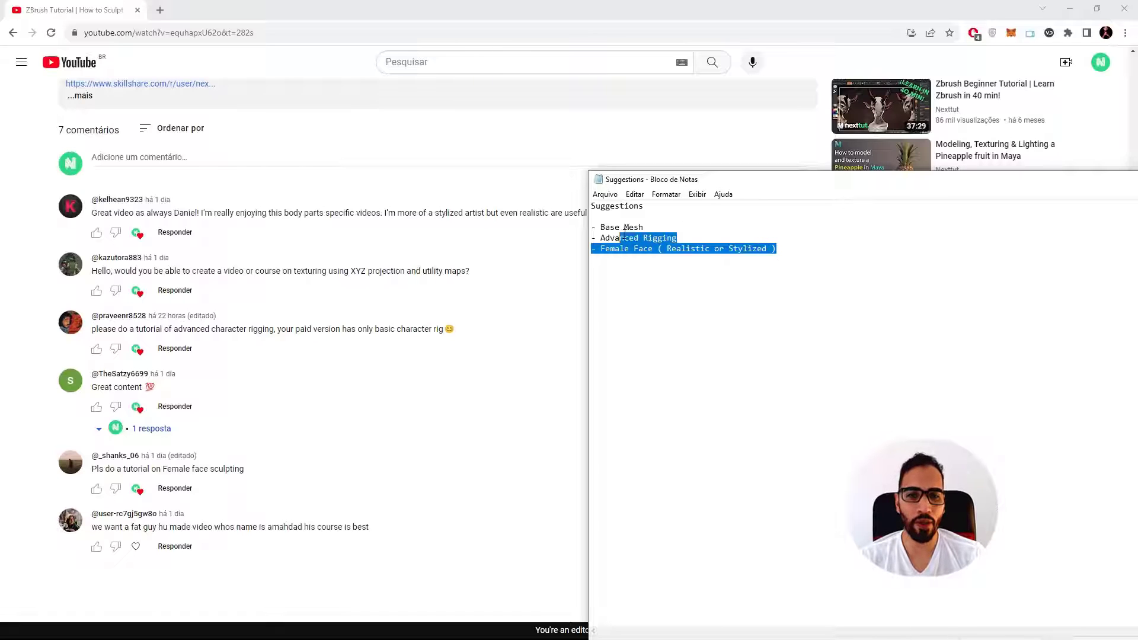
left_click(717, 272)
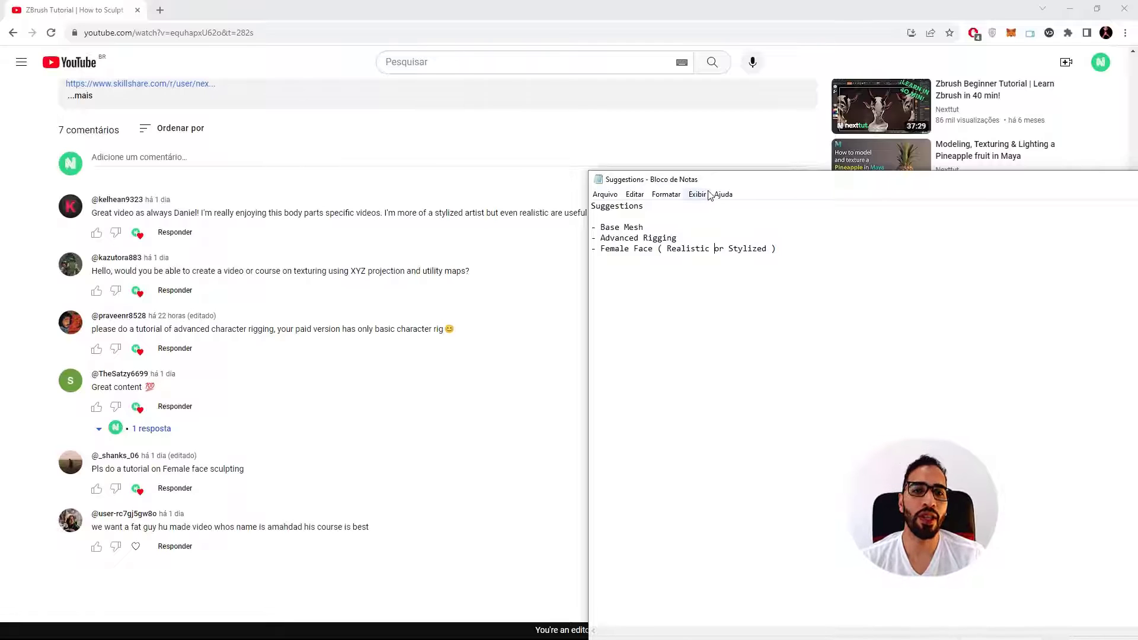
left_click_drag(717, 185, 1137, 185)
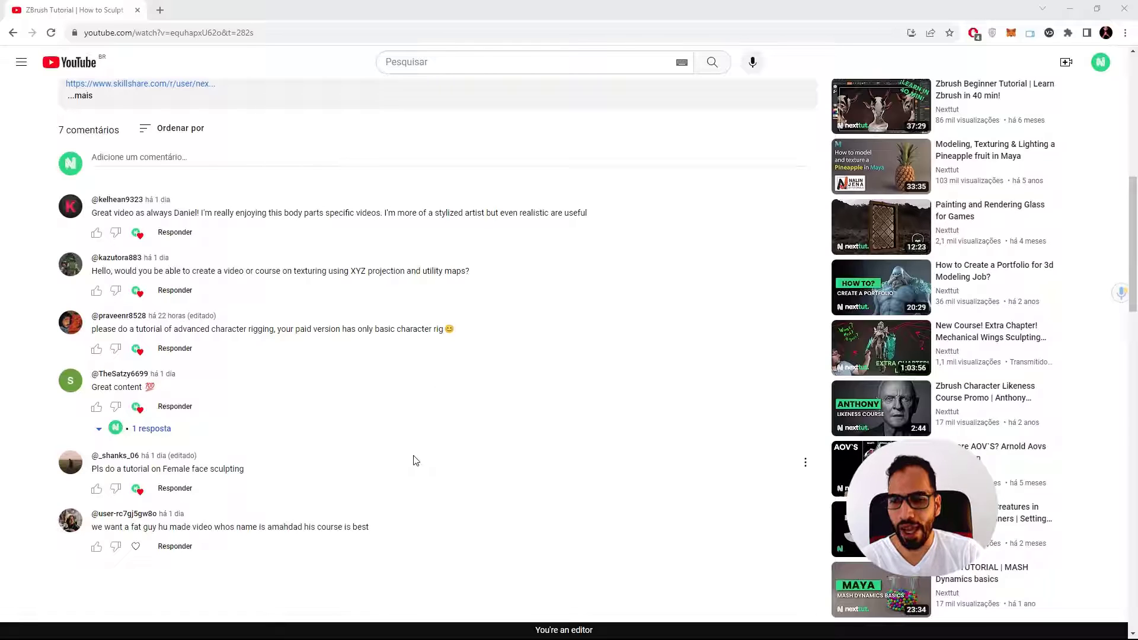
Return to the start of the nose tutorial's video page and launch ZBrush 2022.0.6
scroll(416, 461, "up", 6)
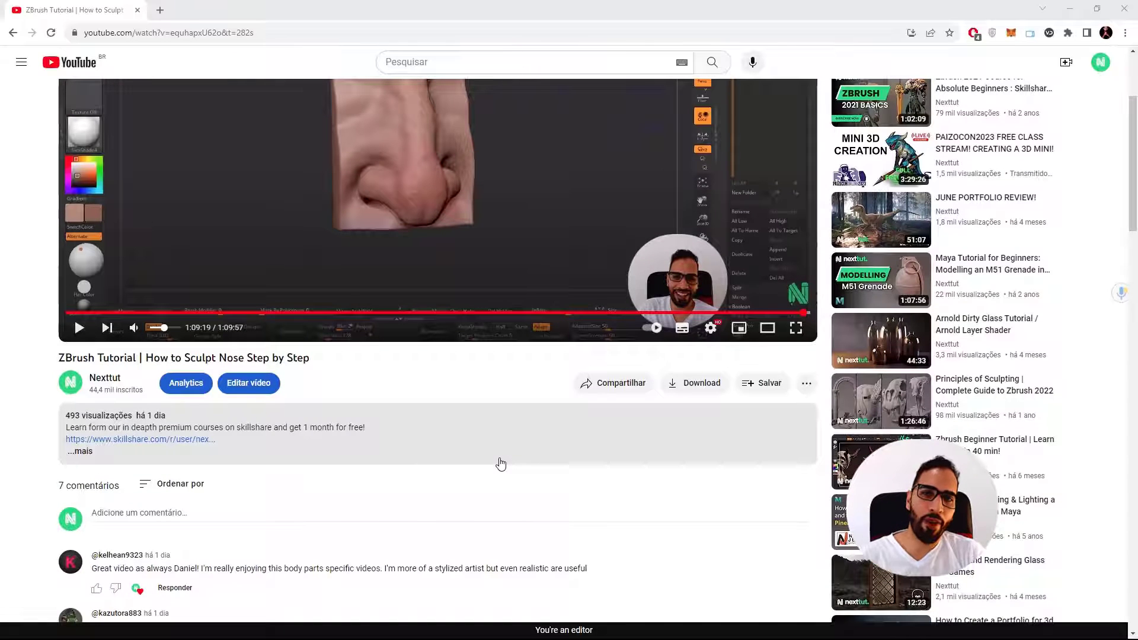
scroll(501, 464, "up", 3)
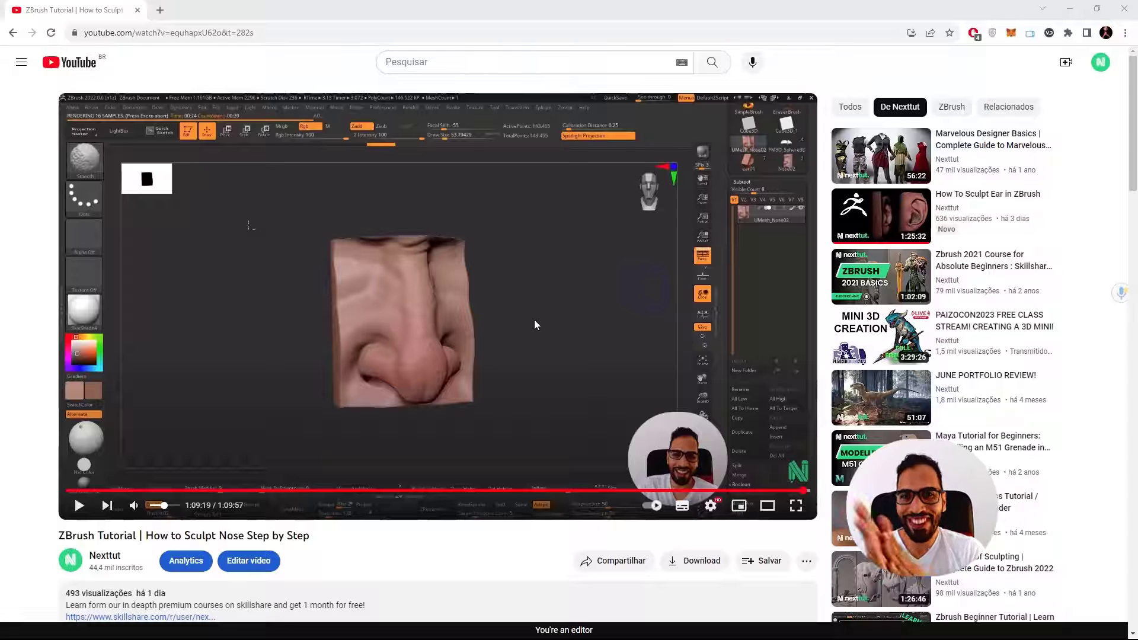
key("super")
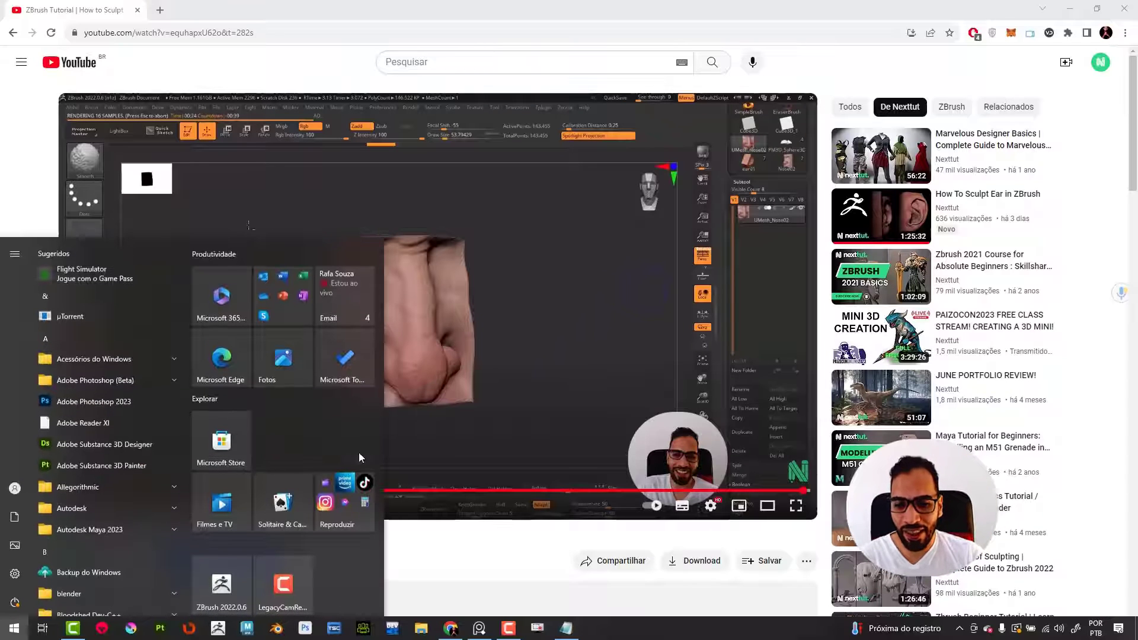
left_click(223, 626)
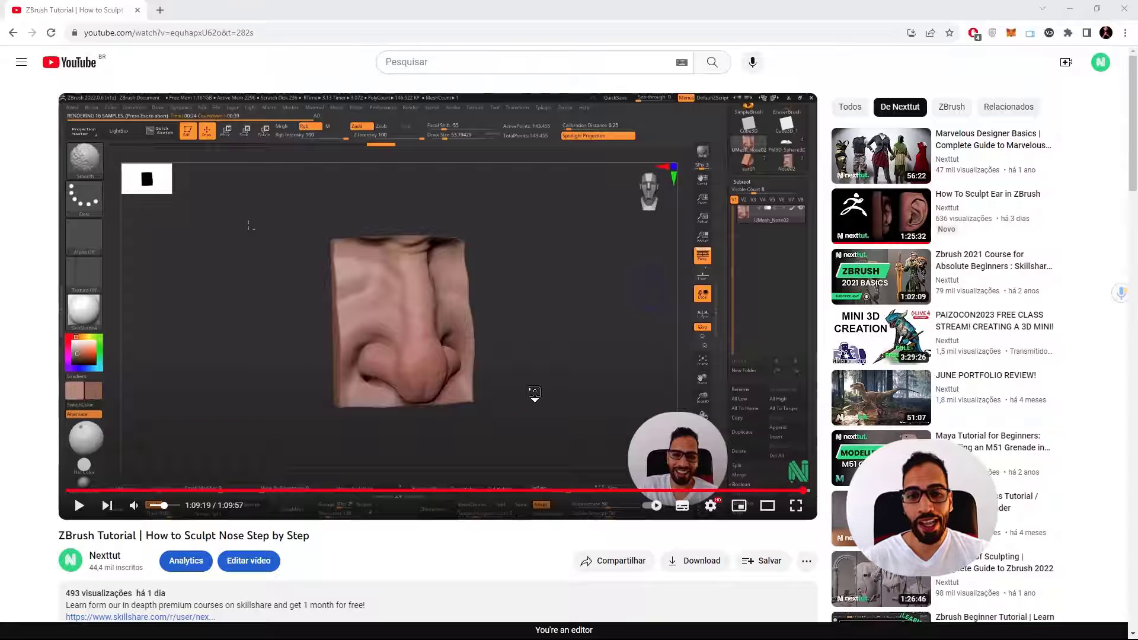
key("super")
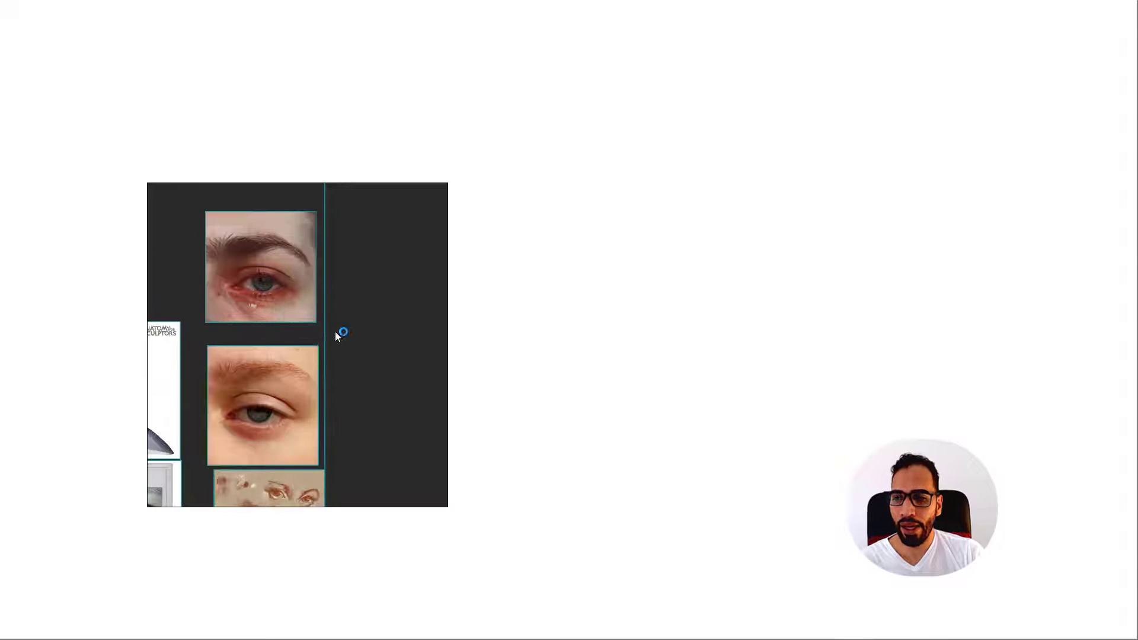
Frame the two close-up eye photos on the reference board so they fill its small window
scroll(323, 333, "up", 1)
middle_click_drag(323, 332, 443, 313)
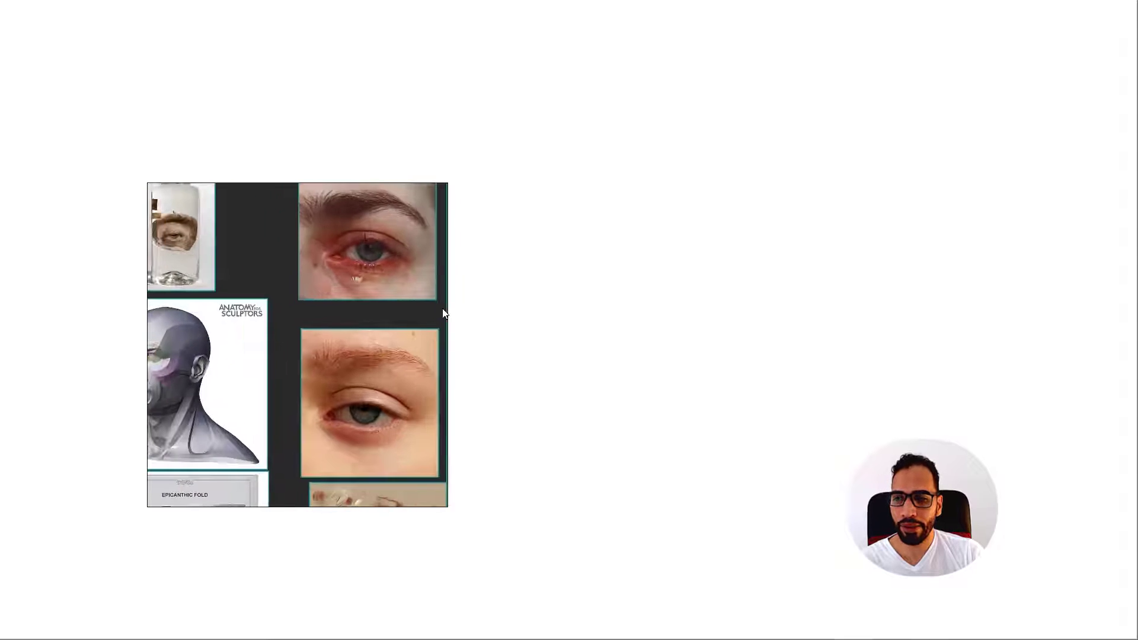
scroll(386, 331, "up", 1)
middle_click_drag(368, 336, 276, 354)
scroll(277, 358, "down", 2)
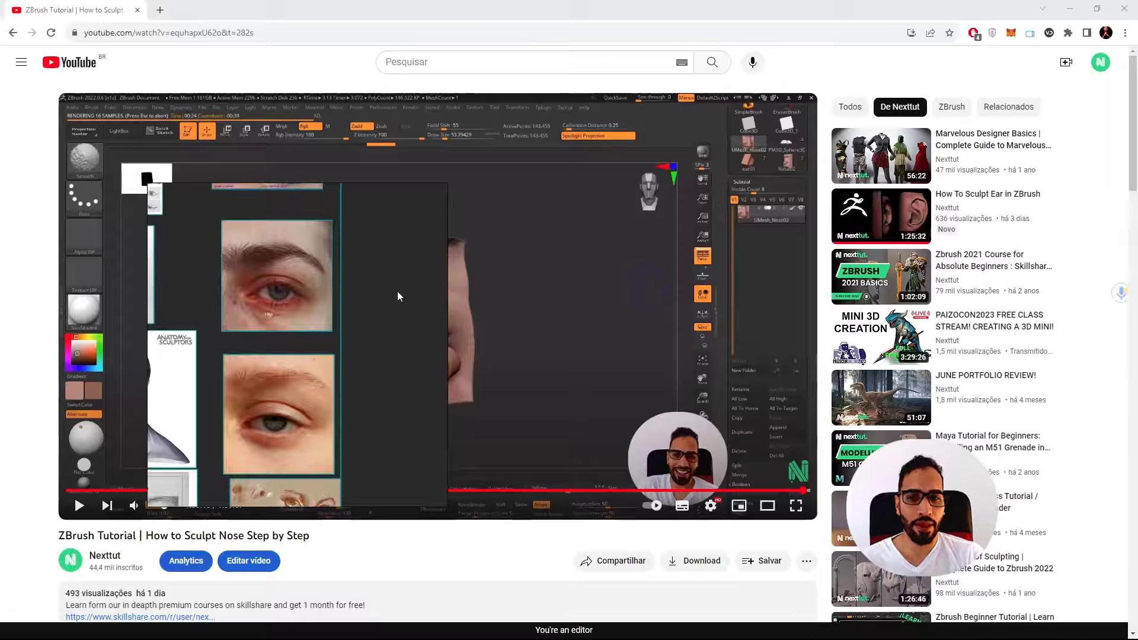
scroll(397, 297, "up", 2)
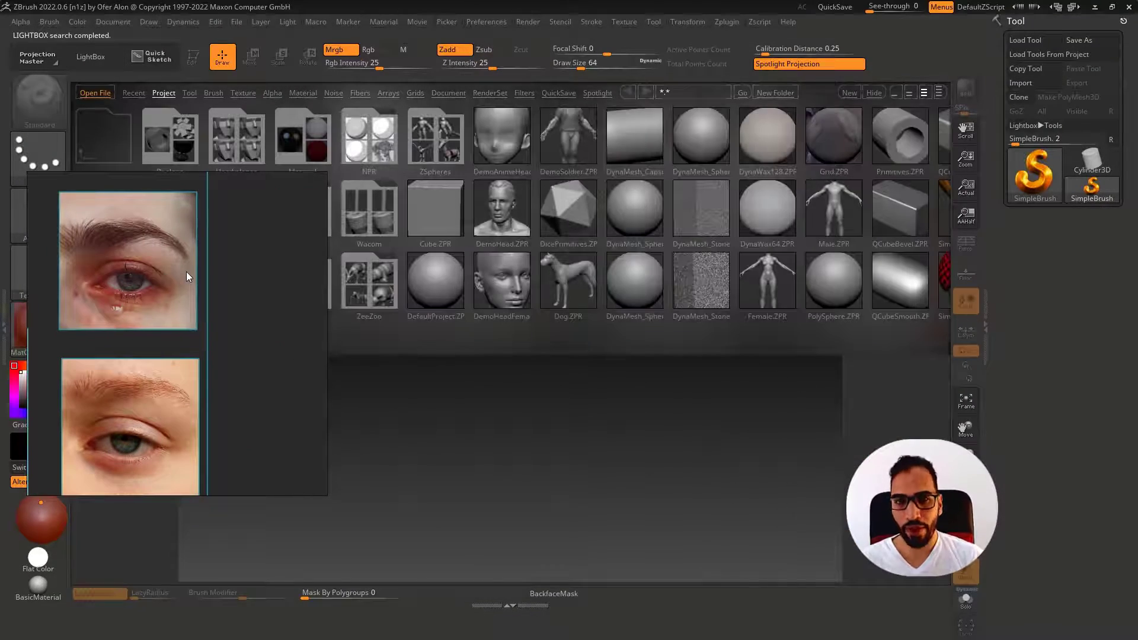
Scribble a test stroke with the SimpleBrush on the empty ZBrush canvas
left_click_drag(580, 399, 664, 463)
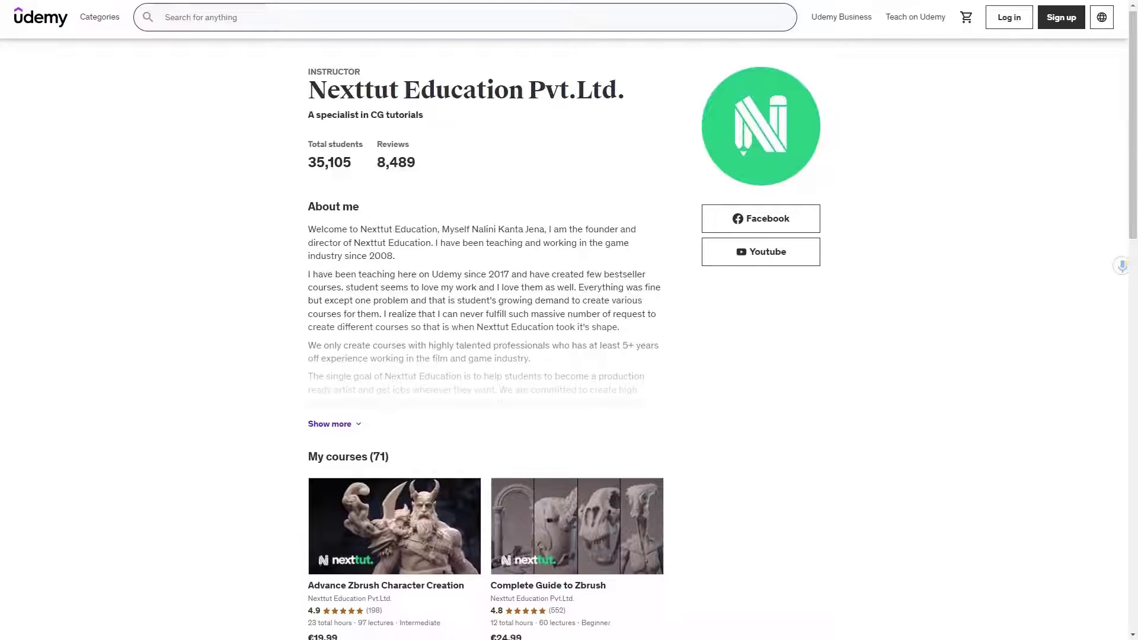
Look through the Nexttut instructor profile and its course list on Udemy
scroll(564, 320, "down", 1)
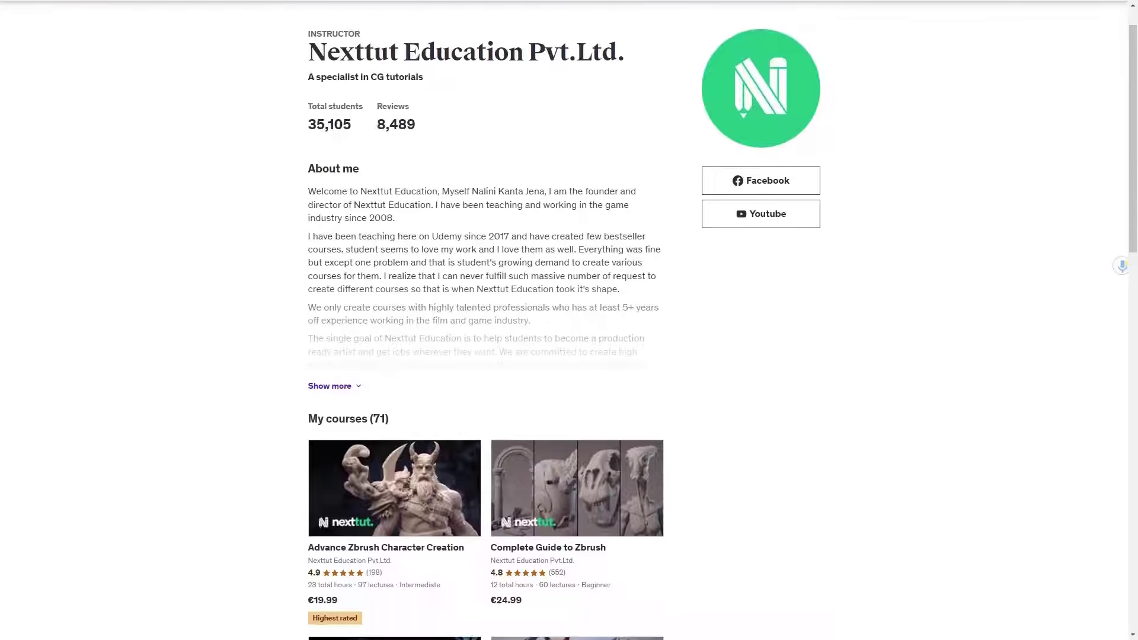
scroll(564, 320, "down", 2)
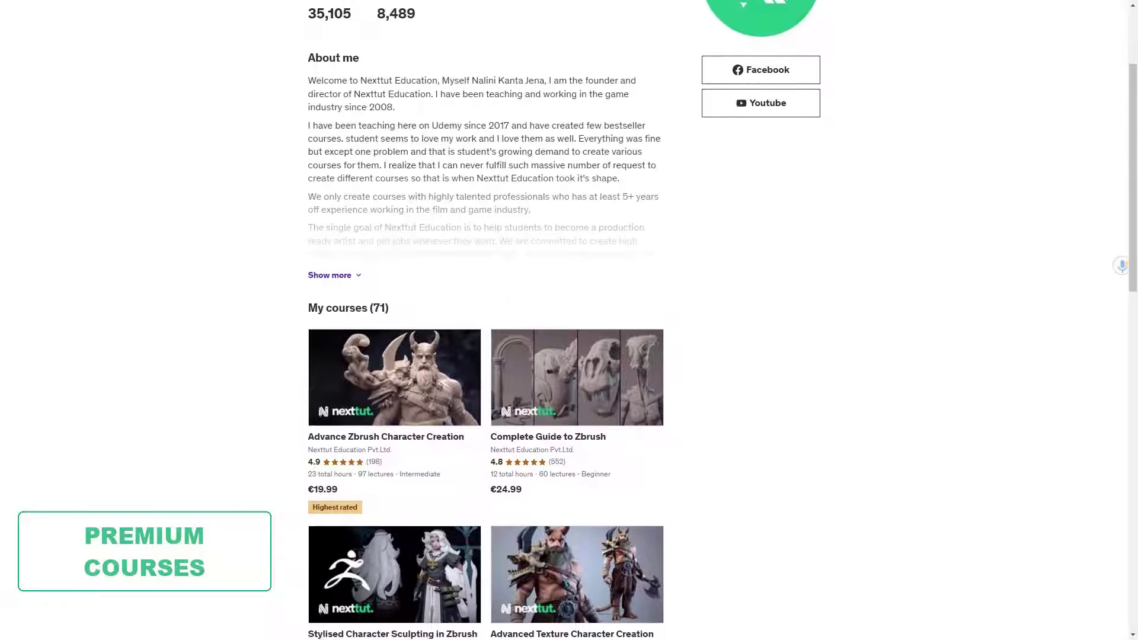
scroll(564, 321, "down", 3)
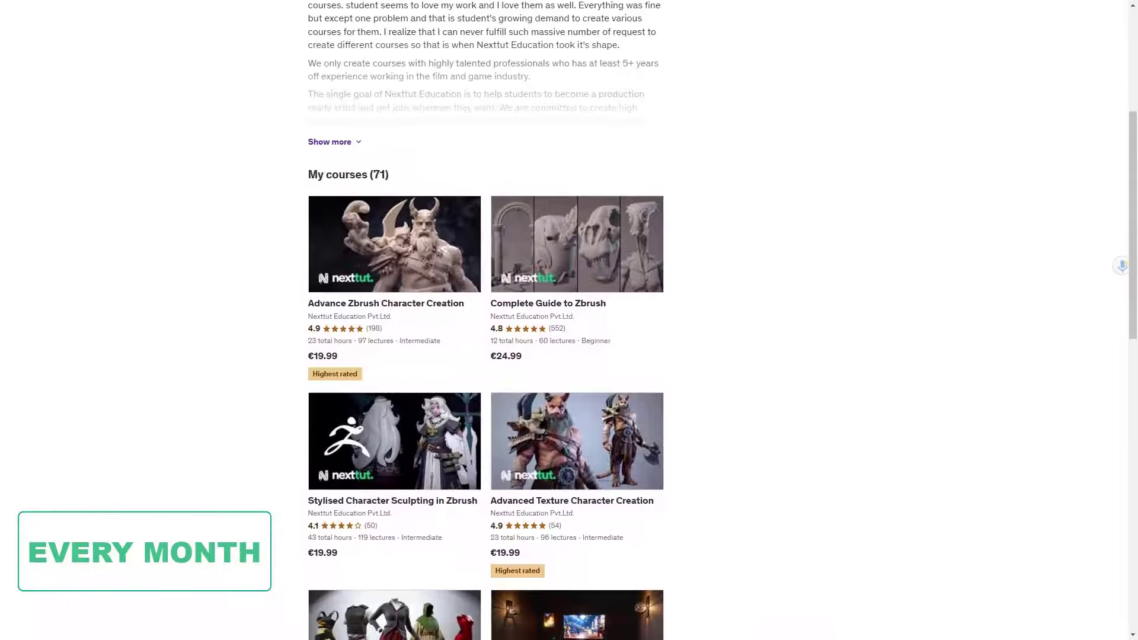
scroll(564, 320, "down", 2)
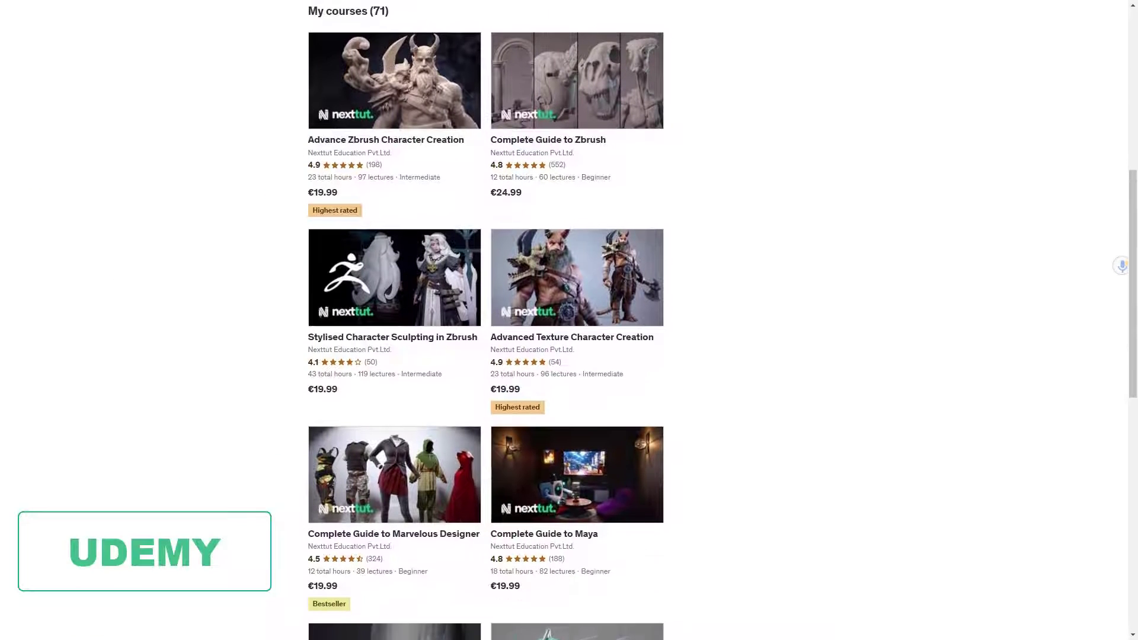
scroll(1085, 562, "down", 2)
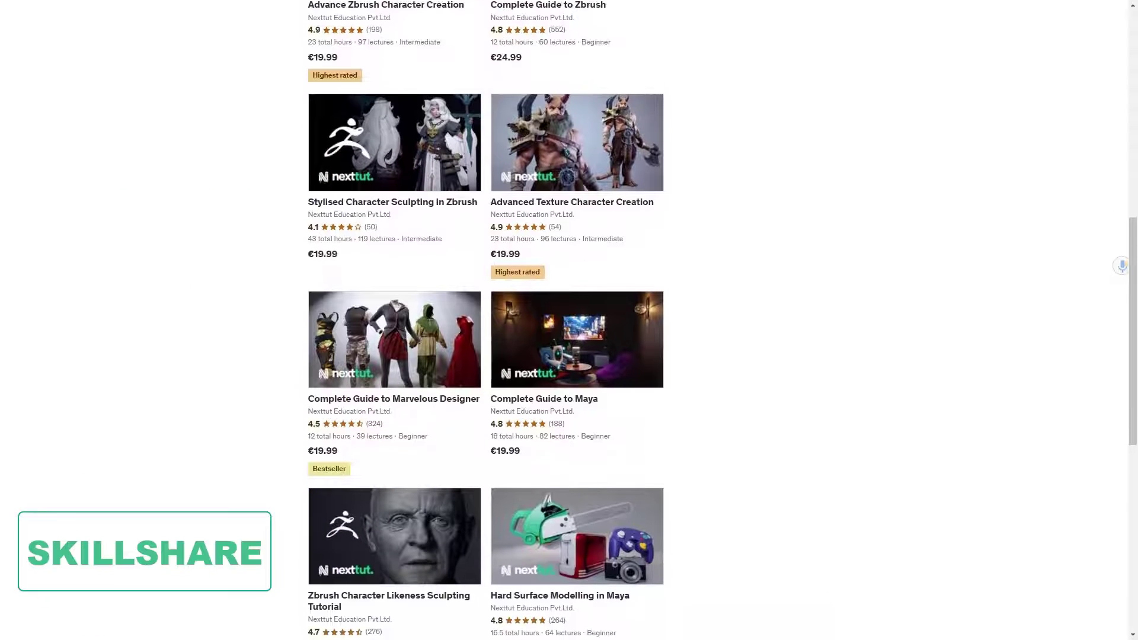
scroll(1085, 562, "down", 2)
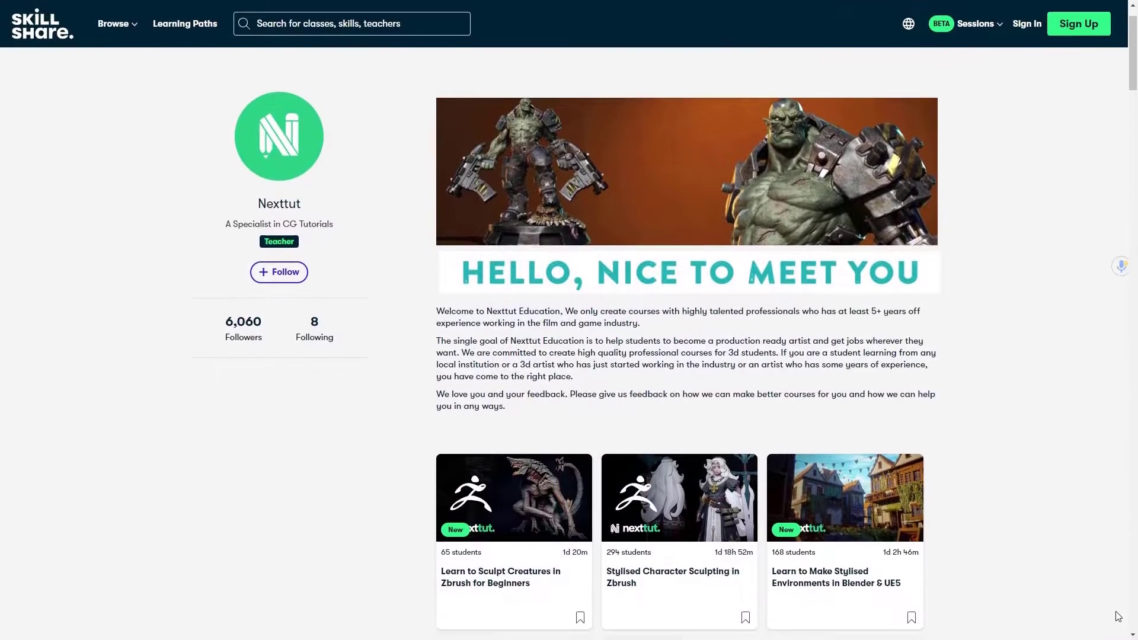
Browse the Nexttut teacher page on Skillshare, from the introduction through the rows of classes
scroll(1117, 616, "down", 2)
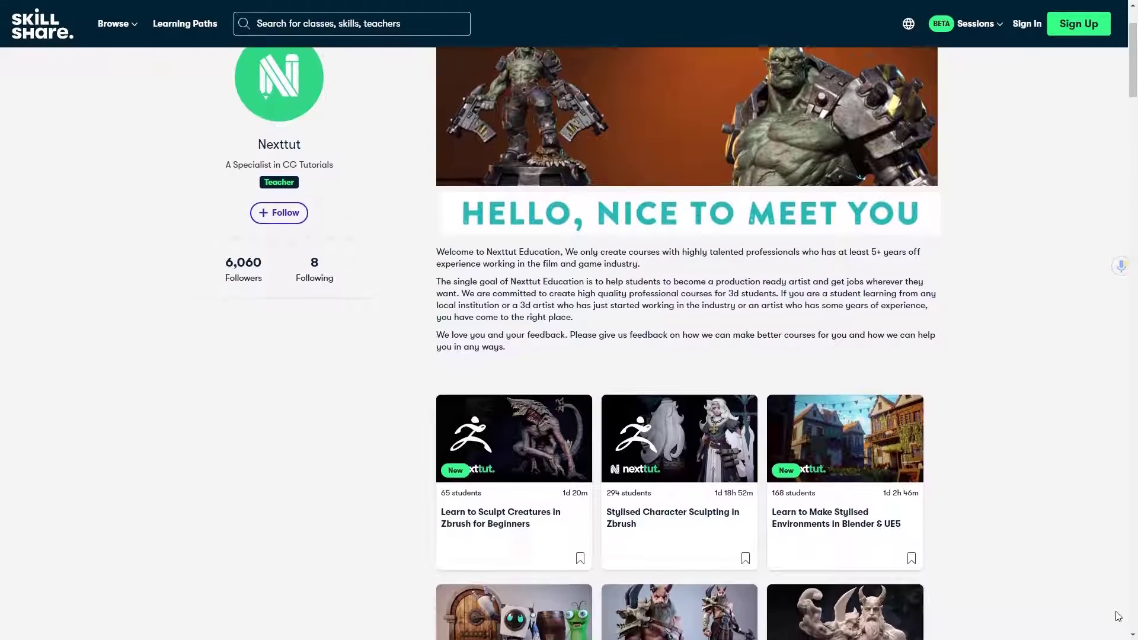
scroll(1117, 615, "down", 2)
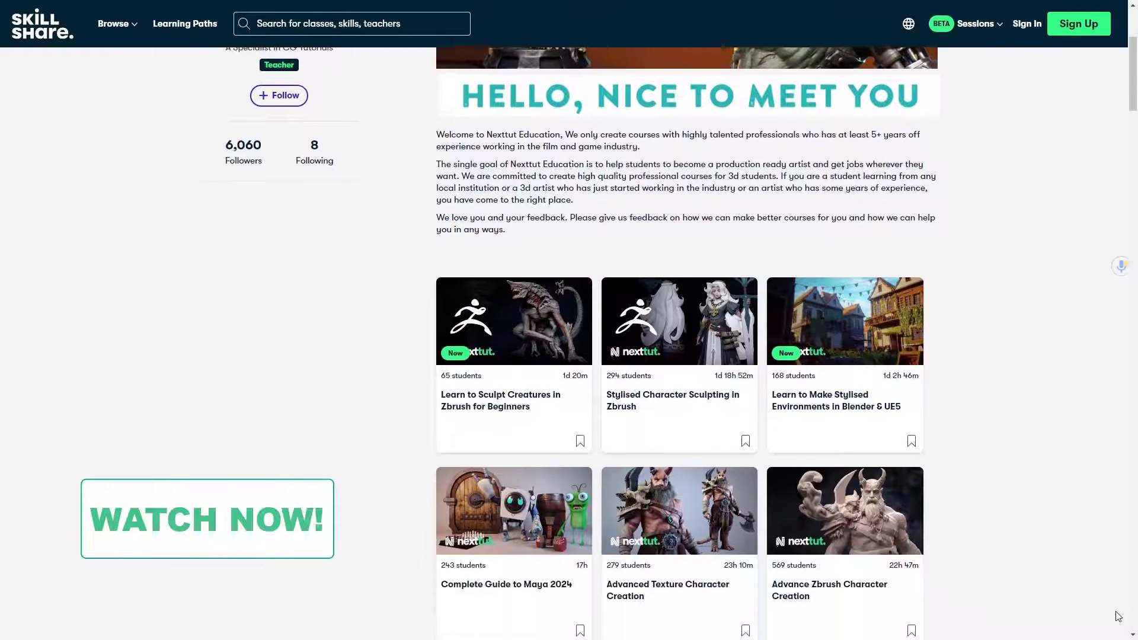
scroll(1118, 617, "down", 3)
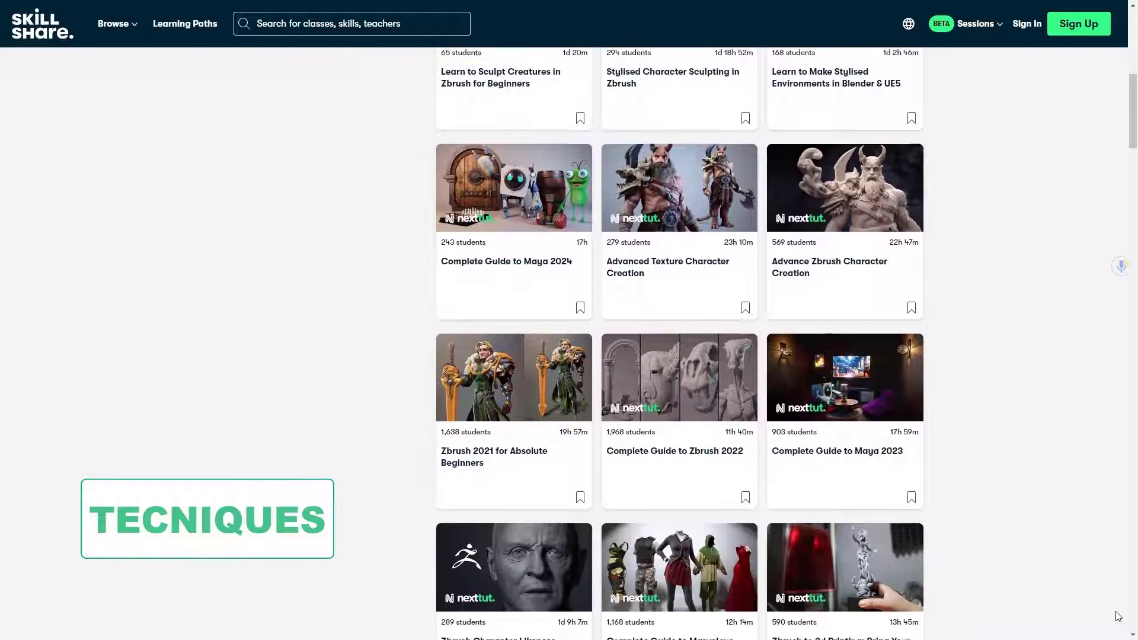
scroll(1118, 617, "down", 2)
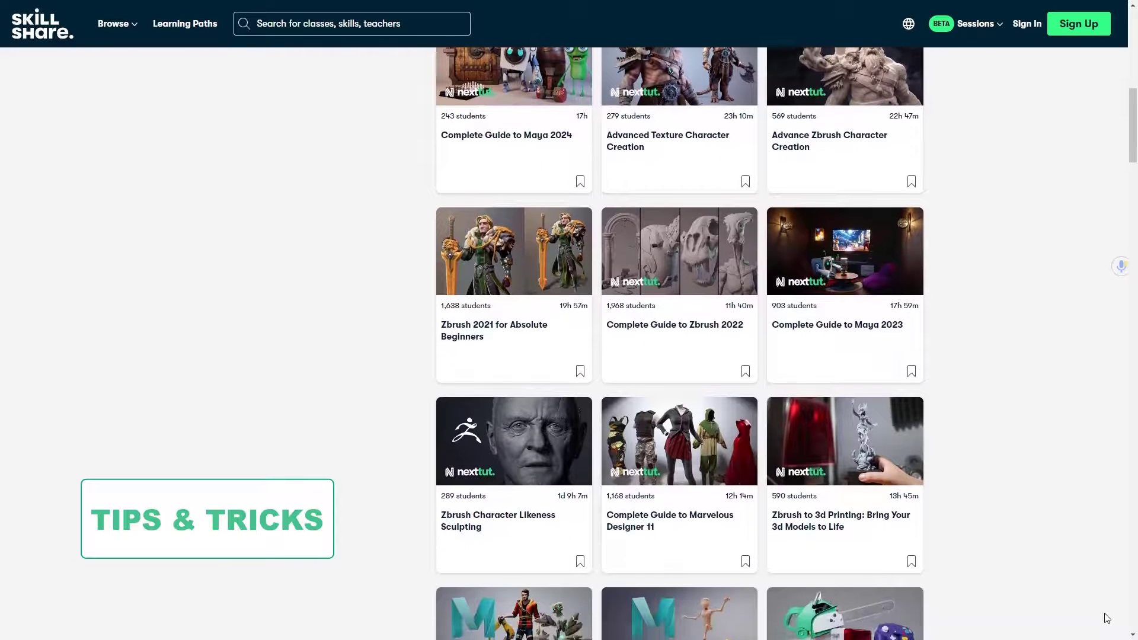
scroll(1108, 619, "down", 1)
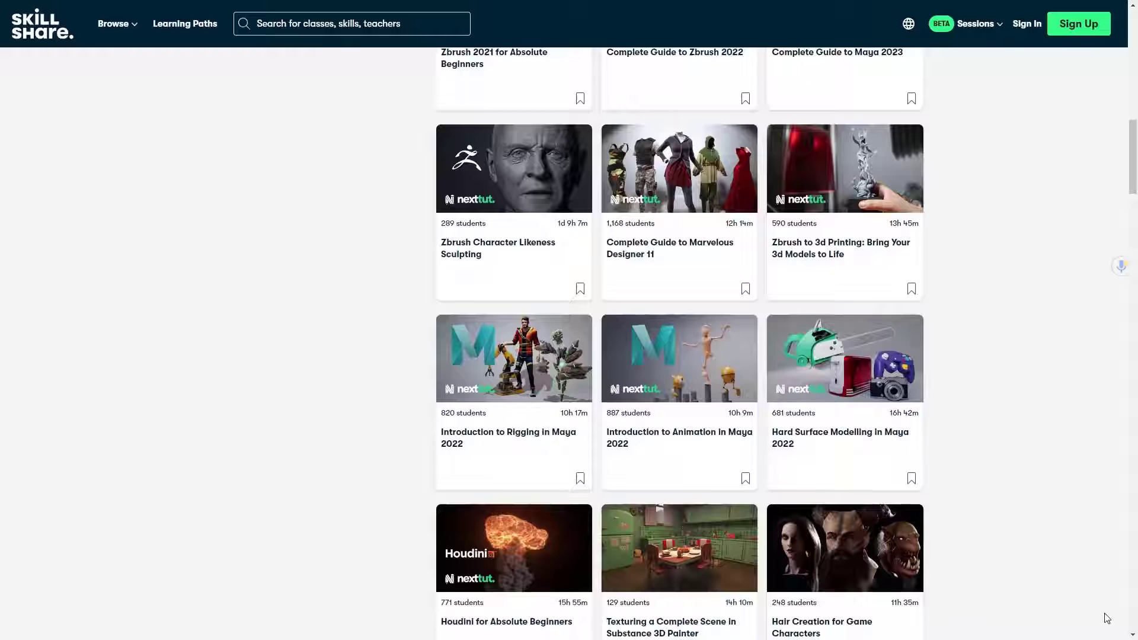
scroll(1106, 619, "down", 2)
scroll(1106, 618, "down", 2)
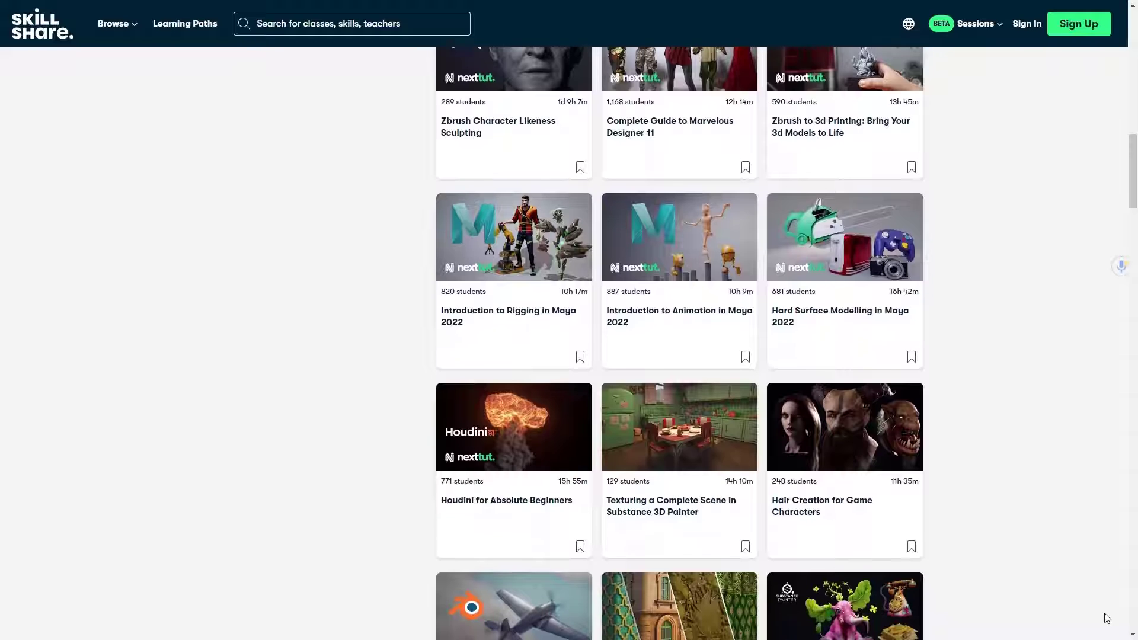
scroll(1106, 618, "down", 2)
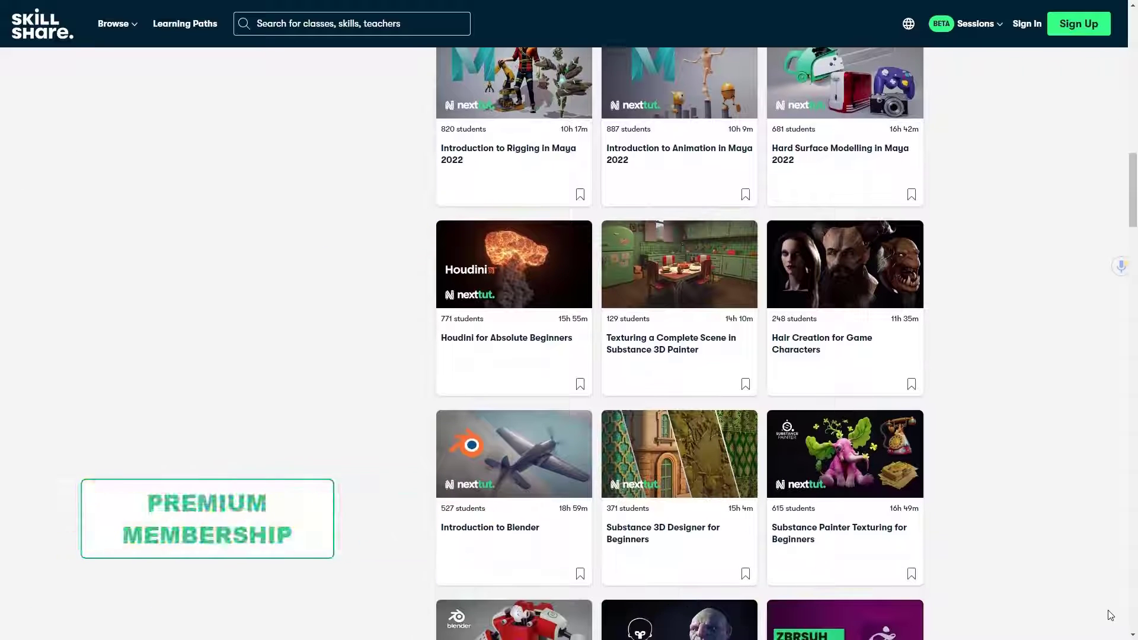
scroll(1111, 615, "down", 1)
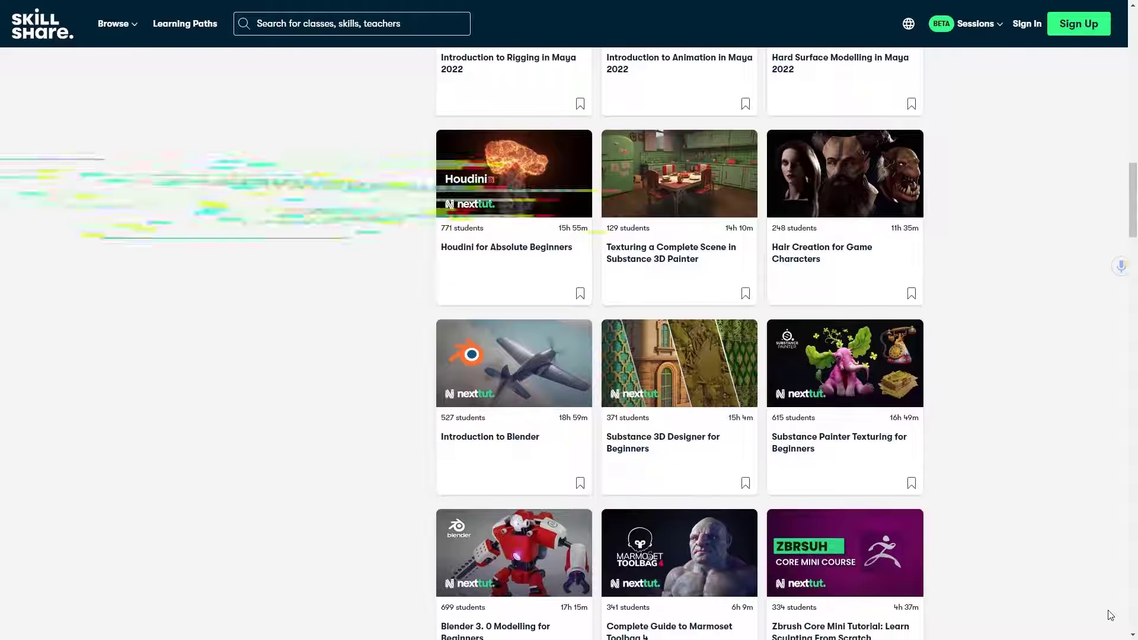
scroll(1111, 615, "down", 1)
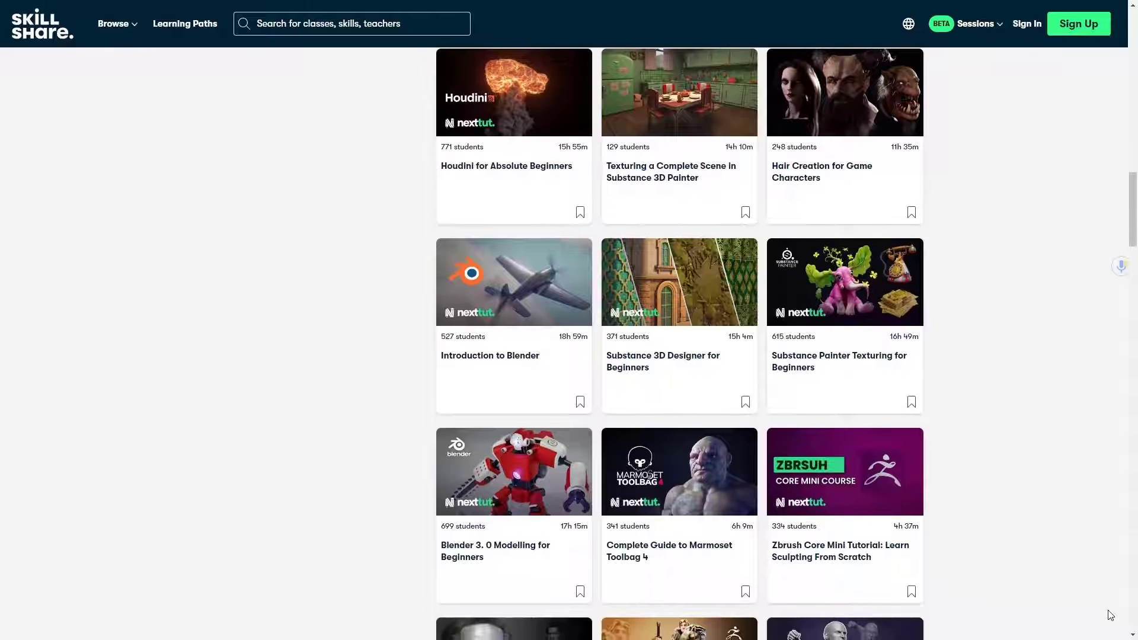
scroll(1110, 615, "down", 2)
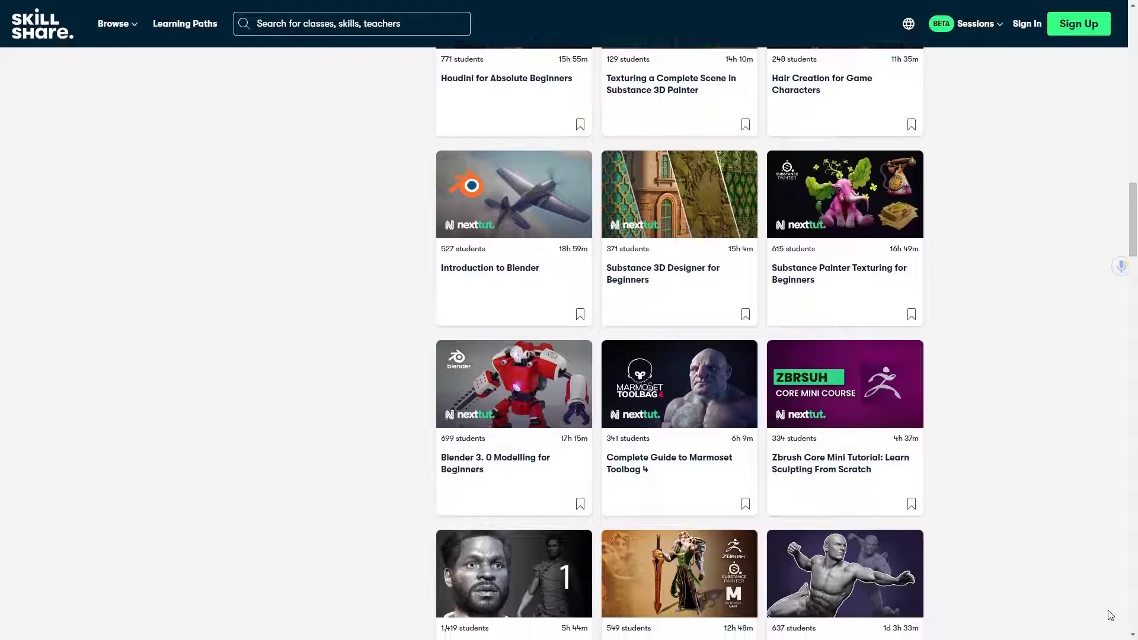
scroll(1110, 616, "down", 2)
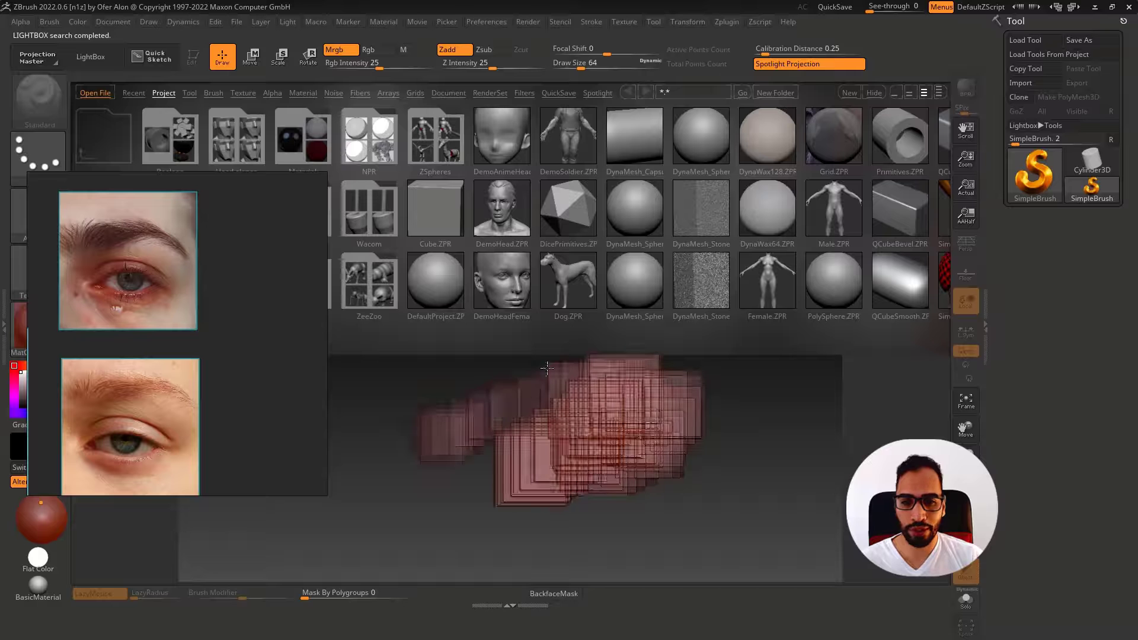
Fully initialize ZBrush to clear the scribbled canvas and restore its default state
key("Tab")
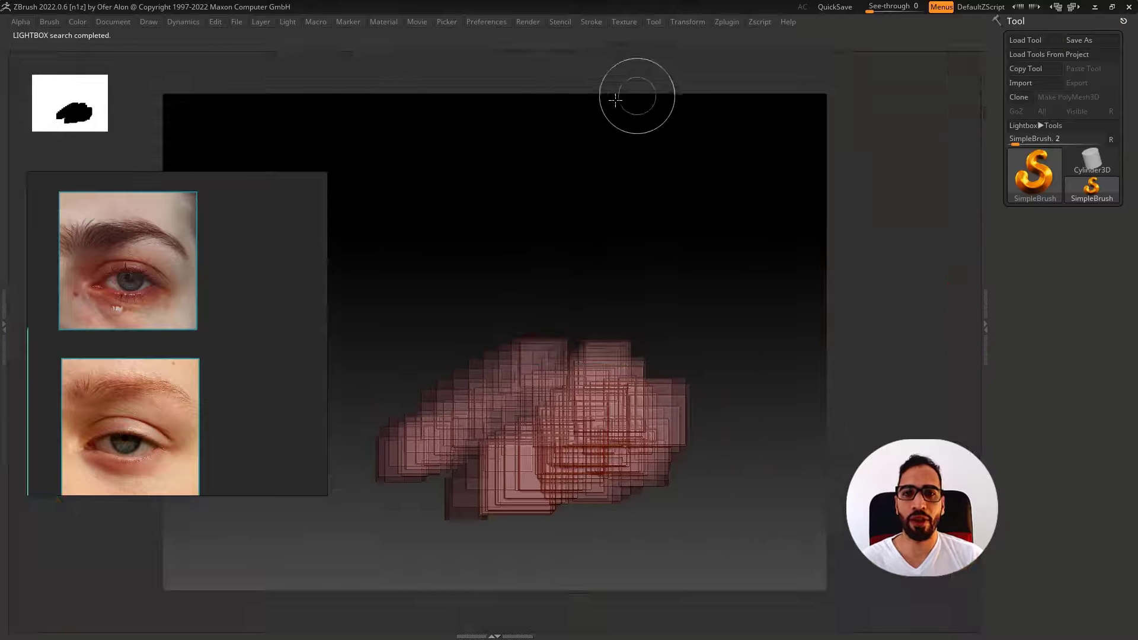
left_click(487, 22)
left_click(517, 45)
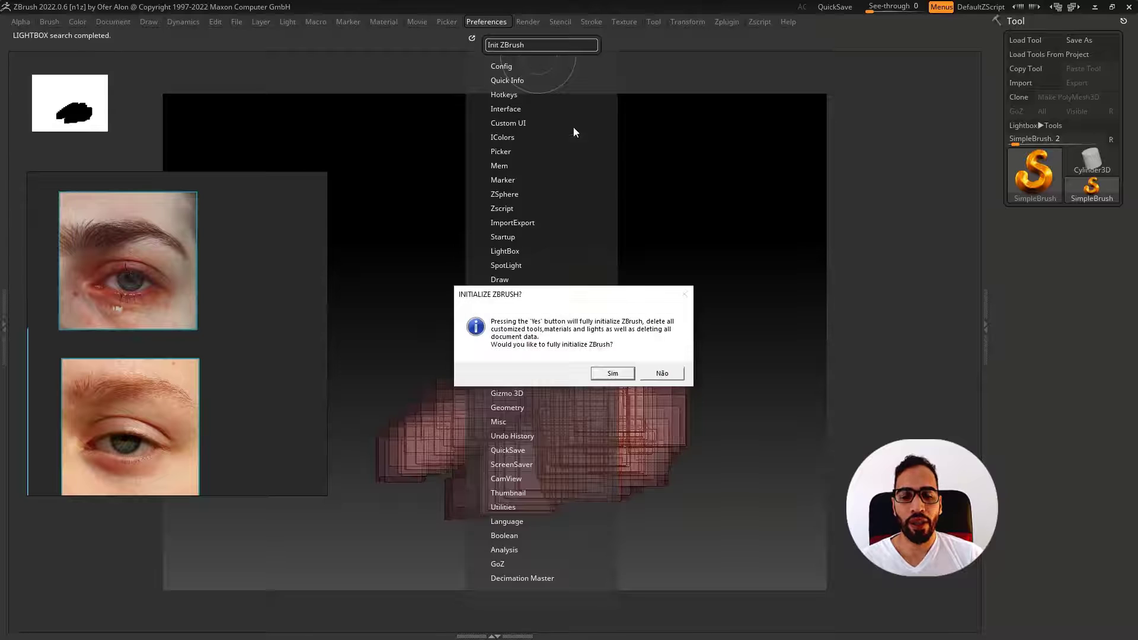
left_click(614, 375)
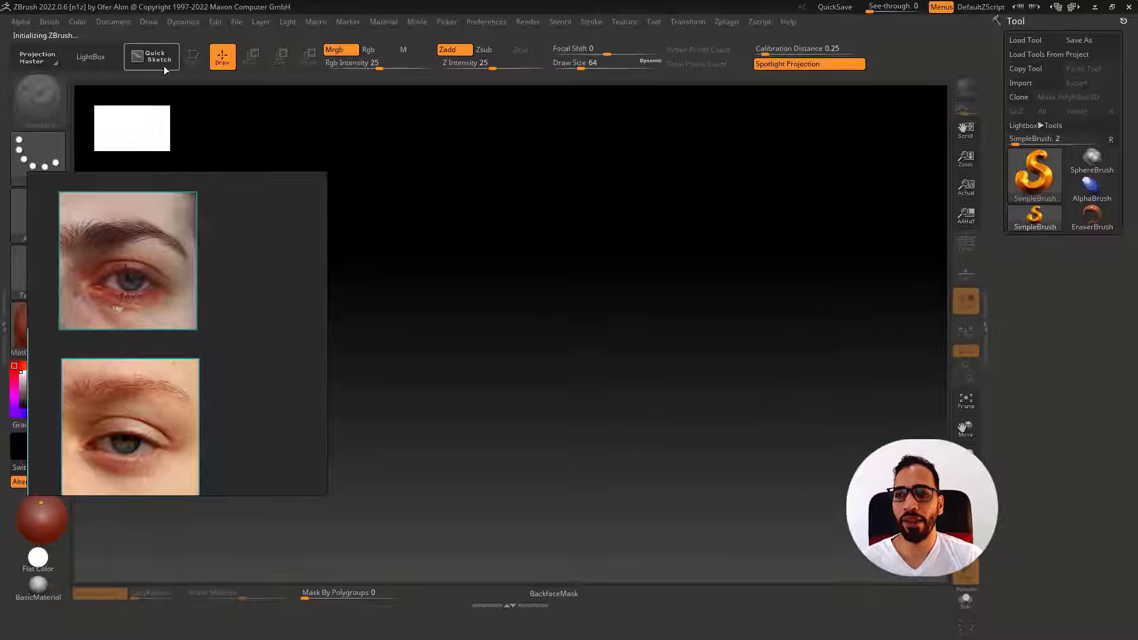
Lower the document's background Range to remove the canvas gradient, moving the eye reference board aside and back around the change
right_click_drag(237, 226, 908, 239)
left_click(113, 22)
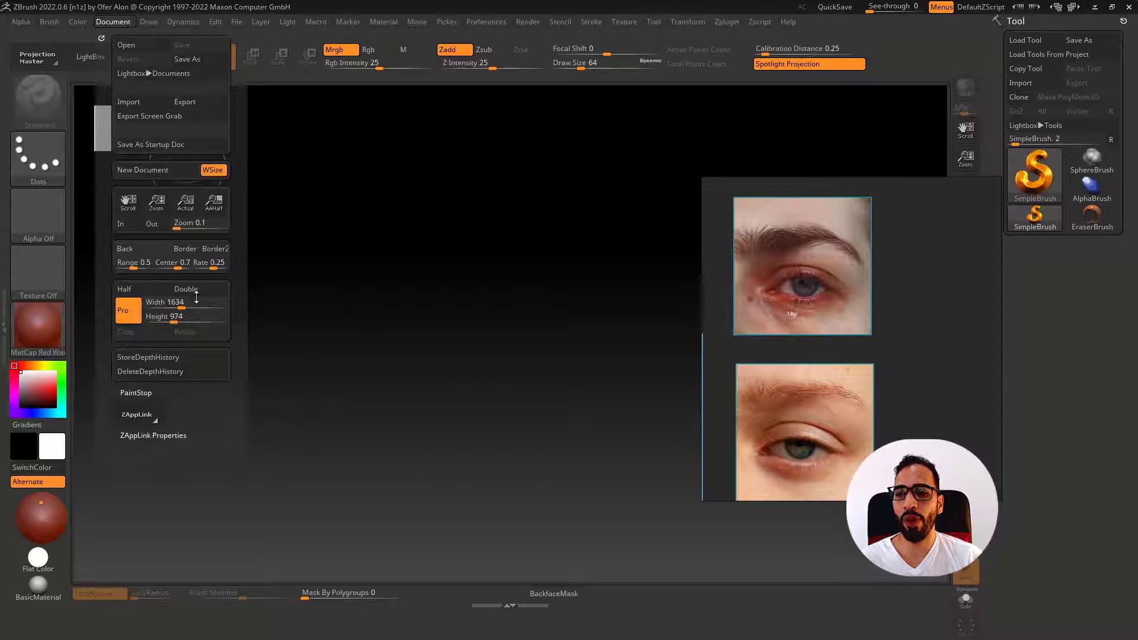
left_click_drag(137, 263, 104, 268)
right_click_drag(763, 271, 106, 304)
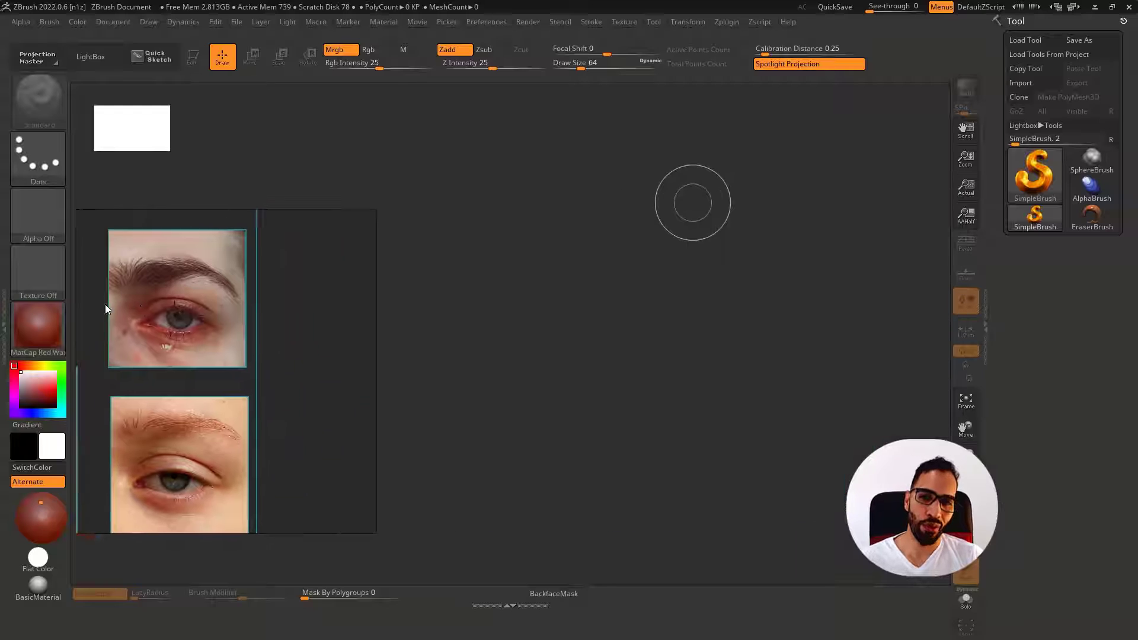
Delete all stored QuickSave project files through the QuickSave preferences
left_click(485, 23)
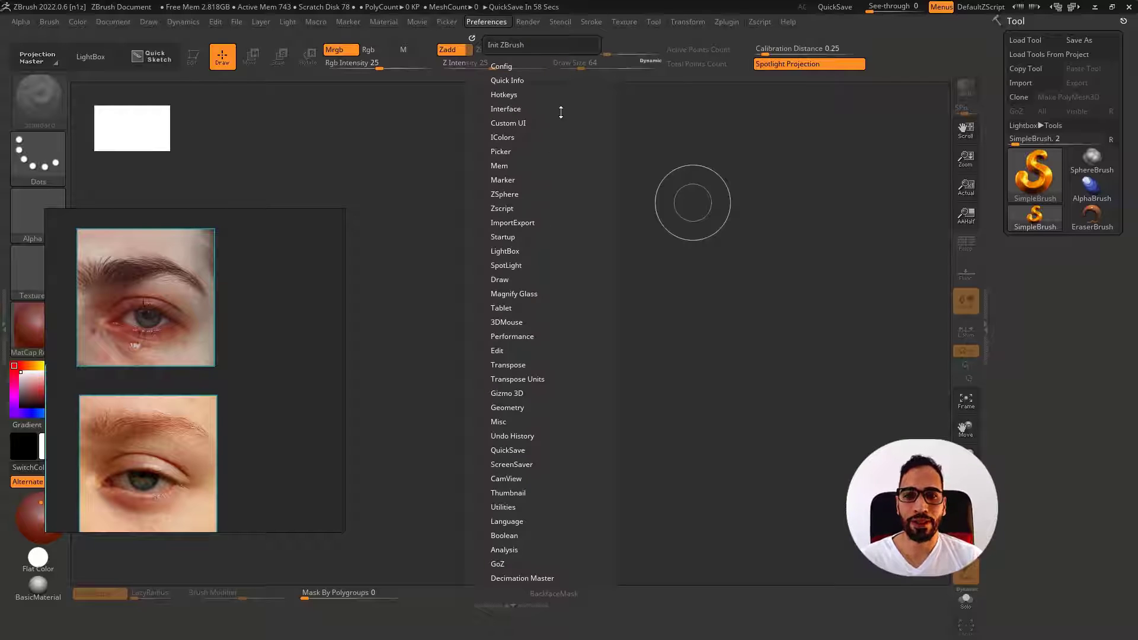
left_click(528, 450)
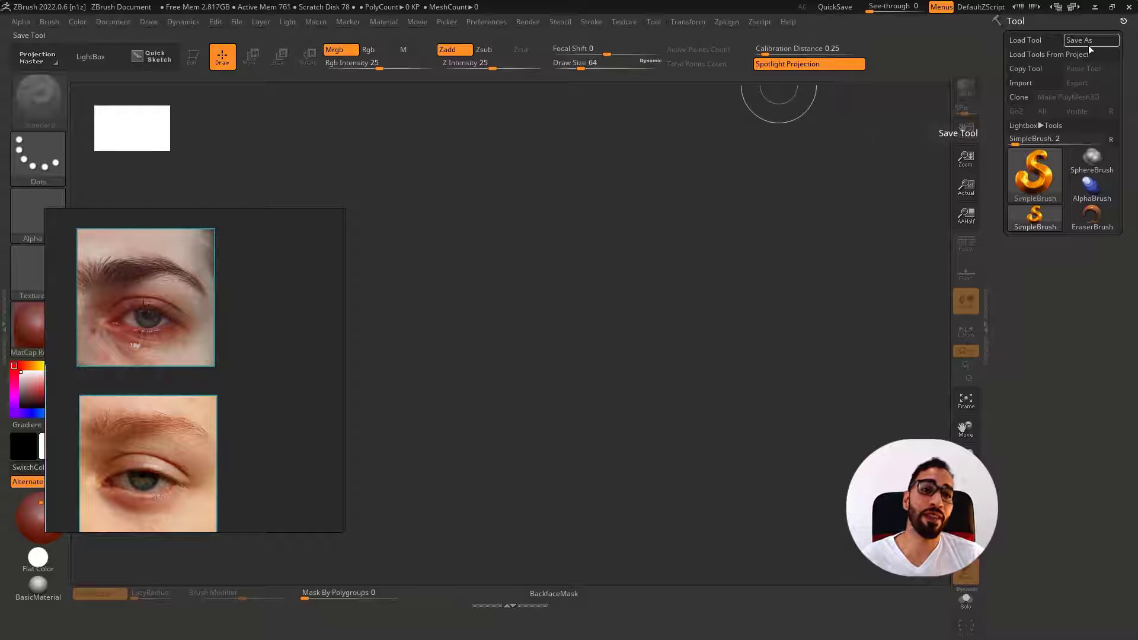
left_click(502, 25)
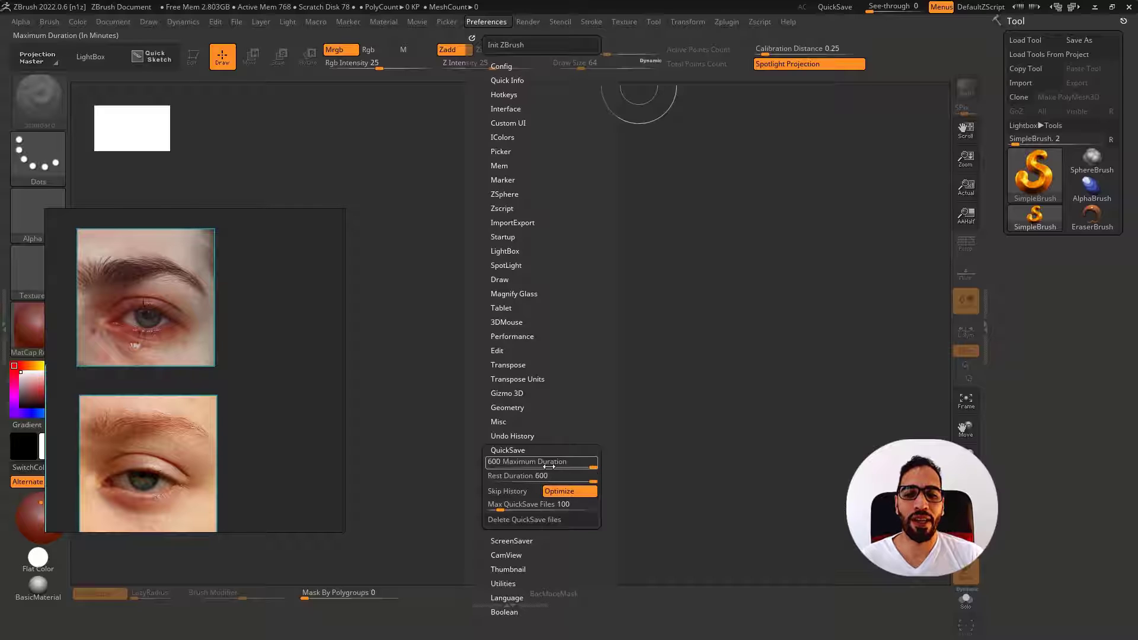
left_click(533, 519)
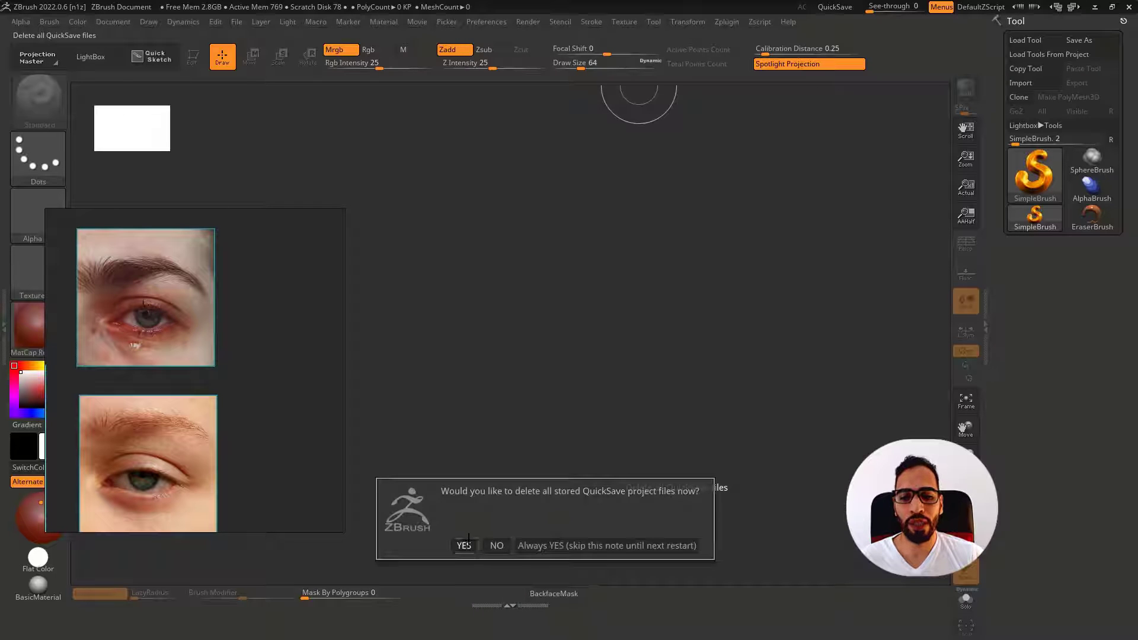
left_click(467, 540)
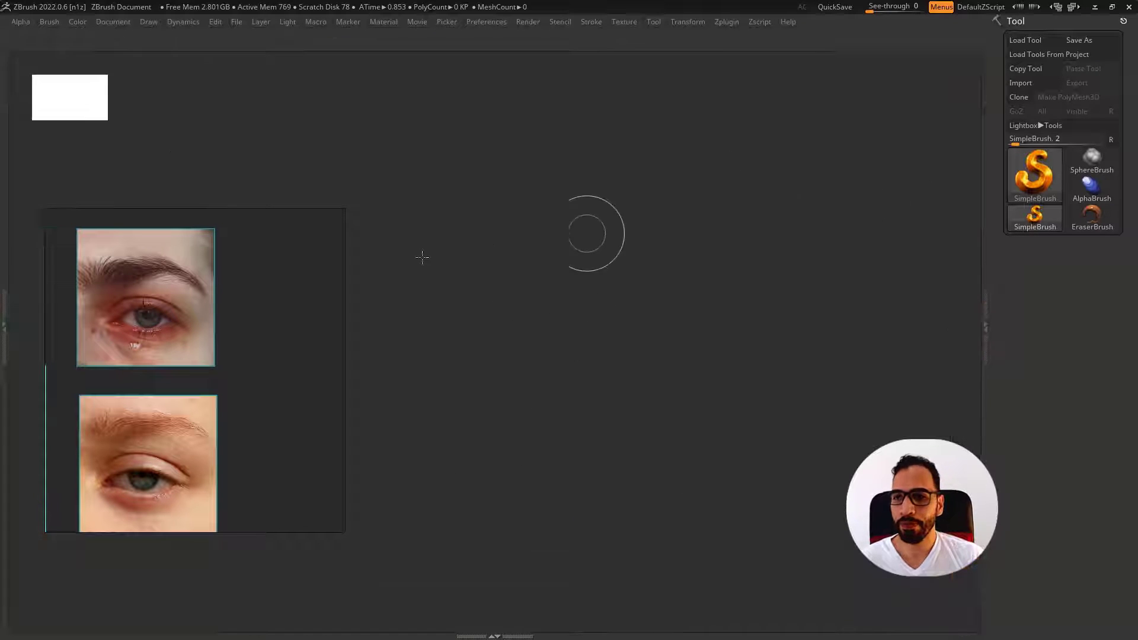
Switch the material to BasicMaterial and narrow the eye reference board so more of the canvas is free
key("m")
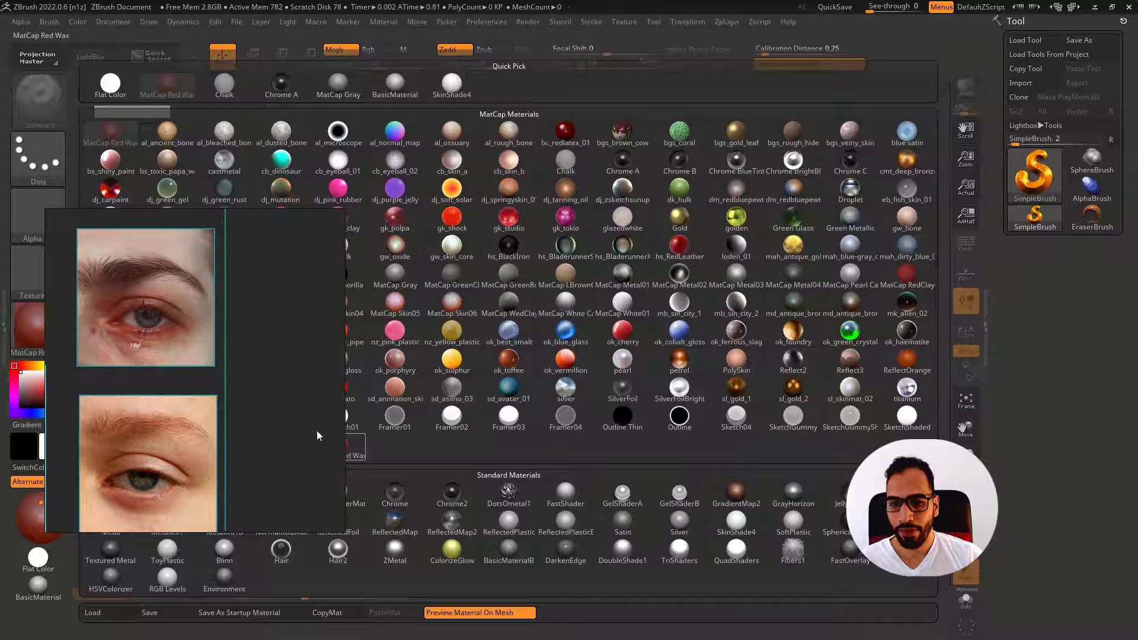
left_click(236, 494)
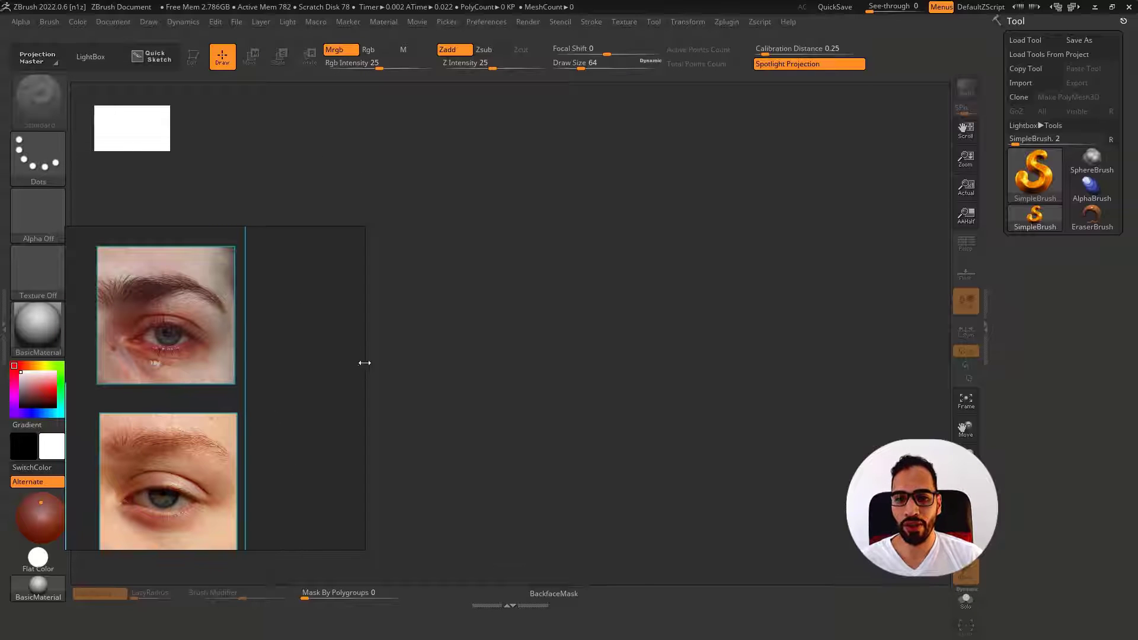
left_click_drag(364, 367, 295, 369)
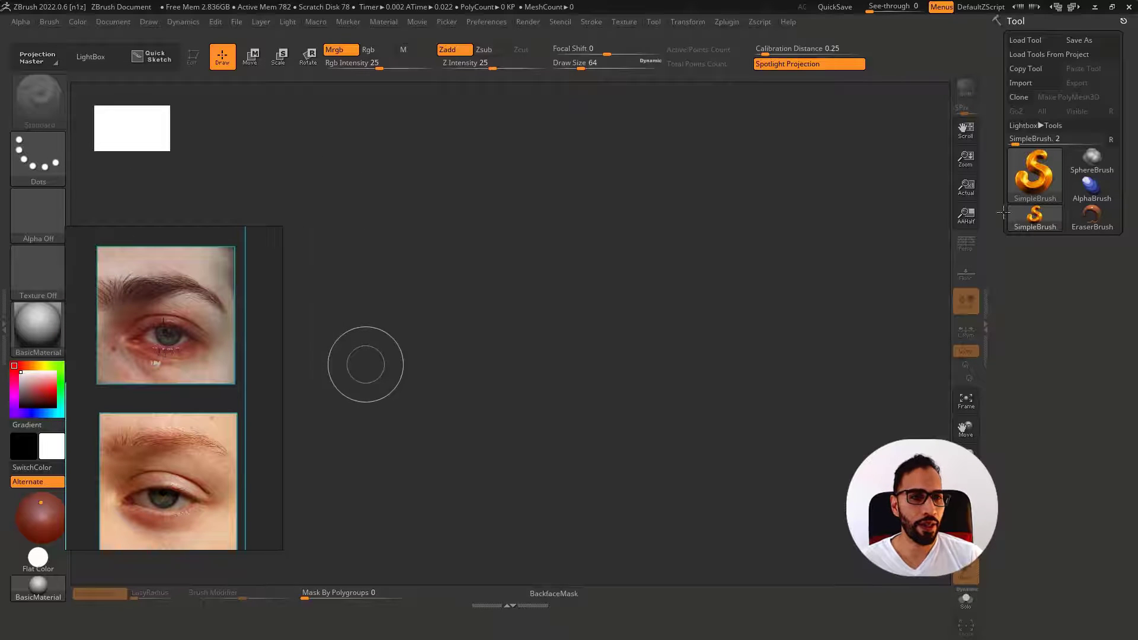
Draw a Cube3D primitive in the middle of the canvas and put it into Edit mode
left_click(1034, 176)
left_click(510, 251)
left_click_drag(573, 318, 555, 417)
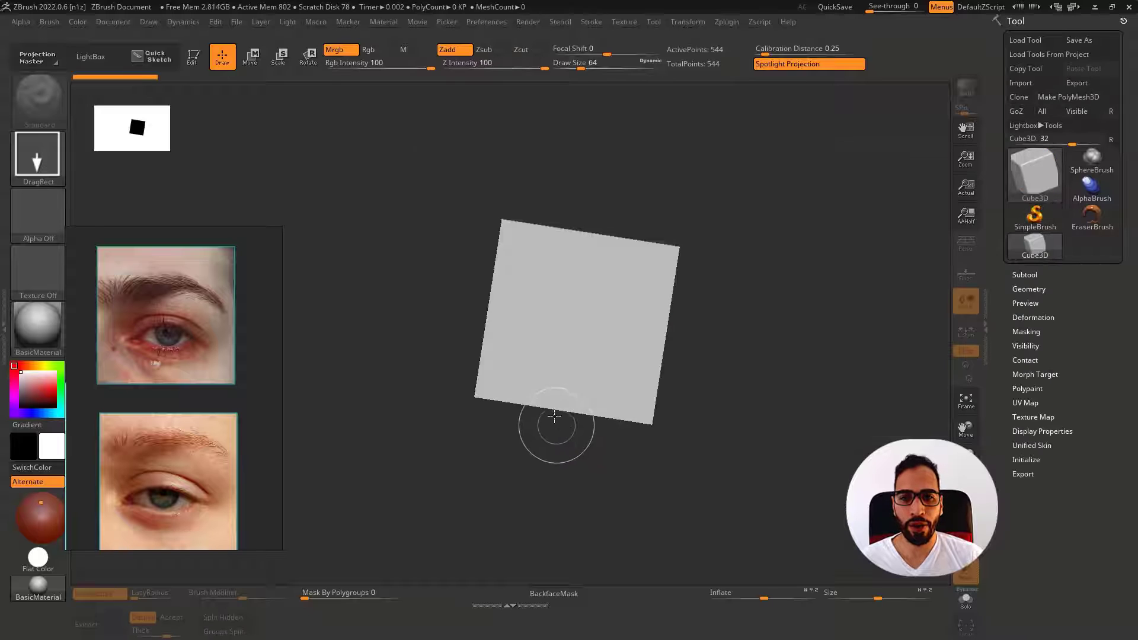
key("t")
Square up the cube's view, convert it to a PolyMesh3D and turn on perspective
left_click_drag(882, 280, 923, 252)
left_click(1061, 98)
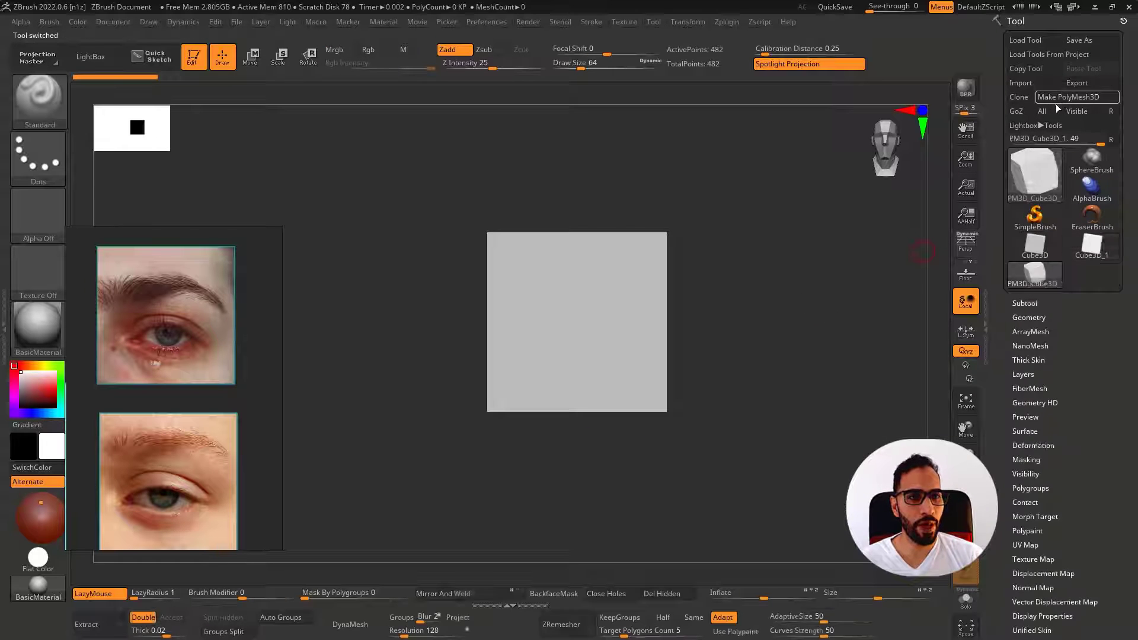
left_click(966, 243)
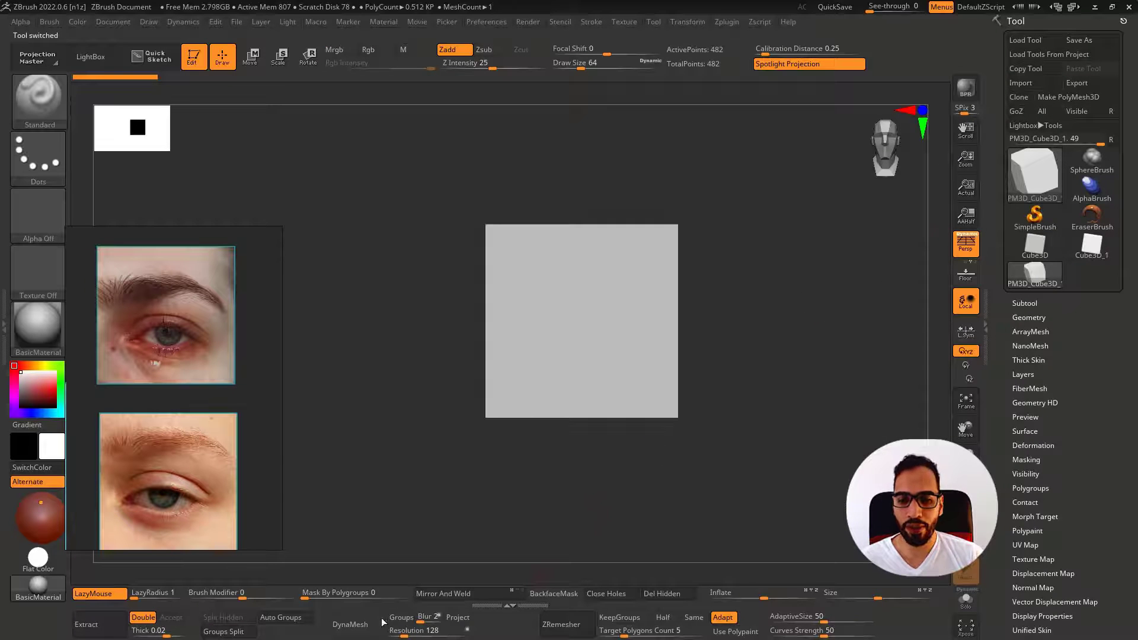
left_click_drag(694, 332, 704, 294)
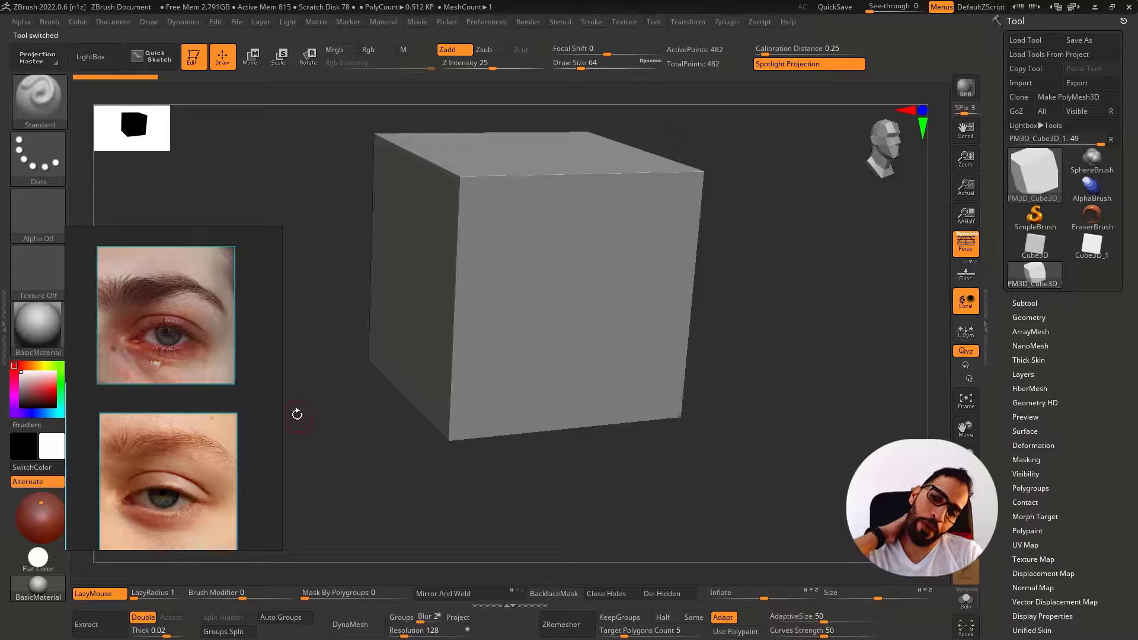
Enlarge the eye reference board over the canvas and frame the close-up photo of the teary eye with the eyebrow
scroll(247, 396, "down", 3)
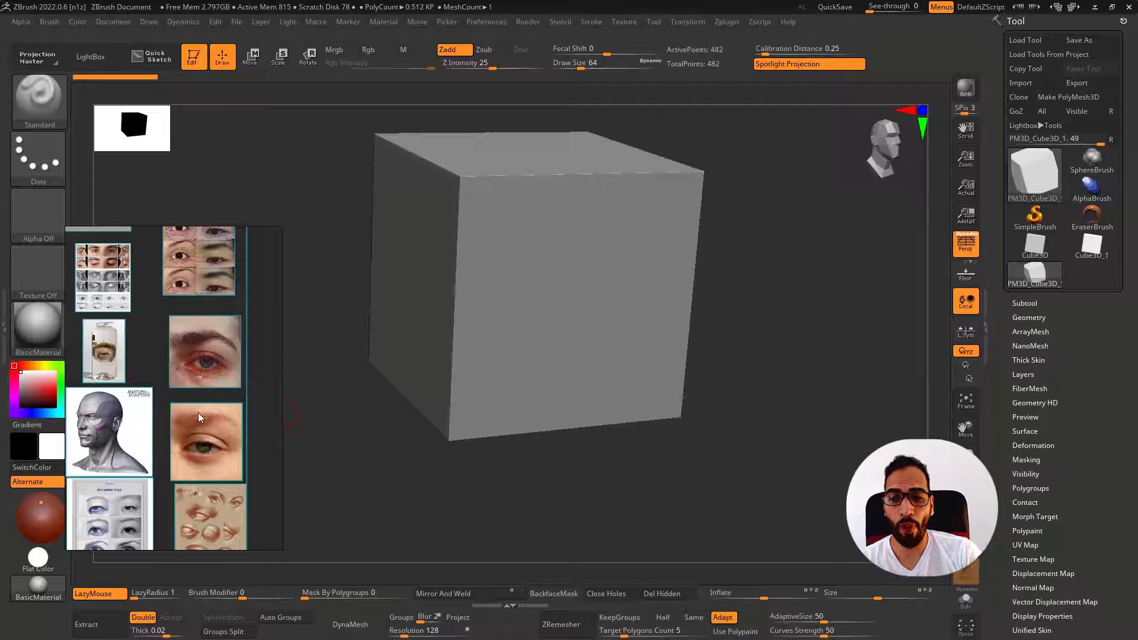
scroll(198, 412, "up", 4)
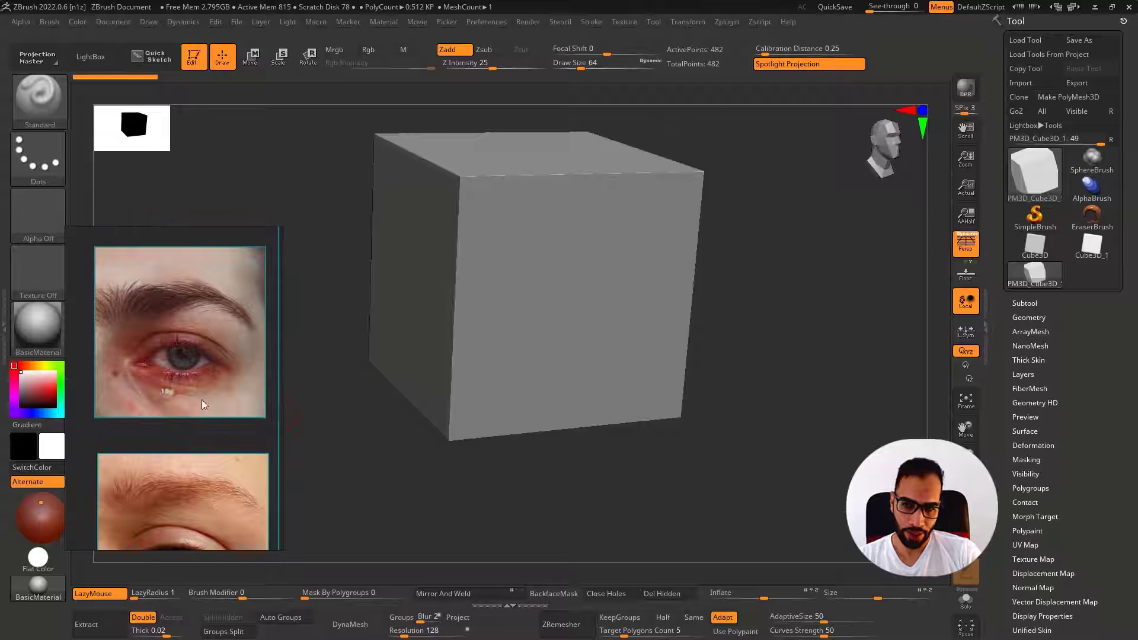
left_click_drag(269, 390, 1035, 349)
left_click_drag(523, 338, 407, 389)
key("space")
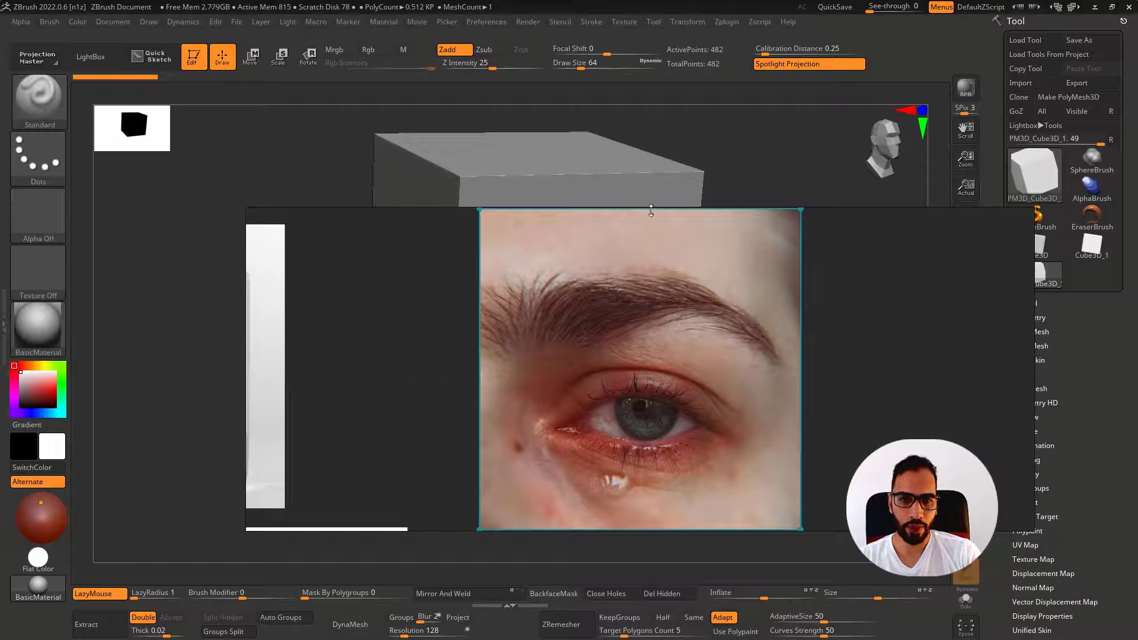
left_click_drag(439, 206, 451, 80)
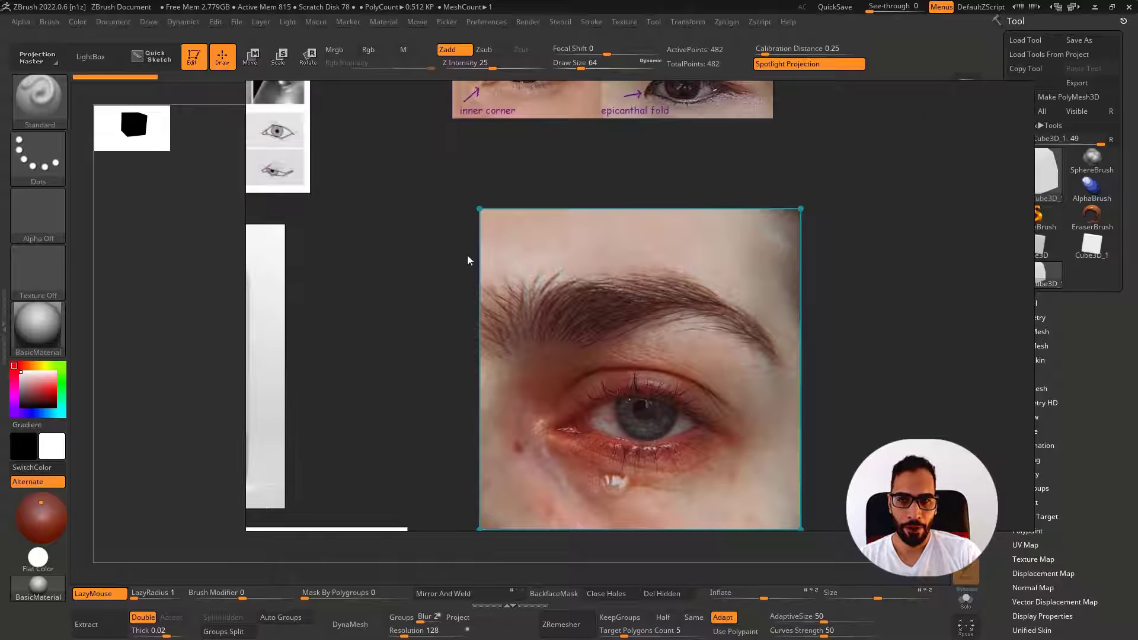
double_click(669, 389)
right_click_drag(884, 383, 765, 403)
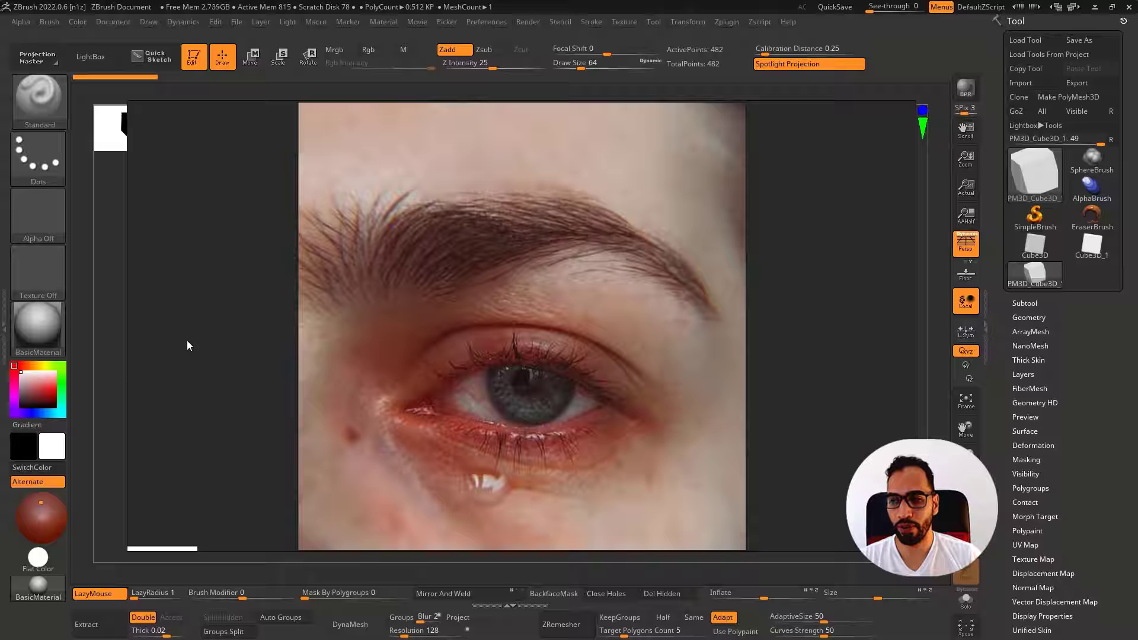
left_click_drag(107, 342, 167, 331)
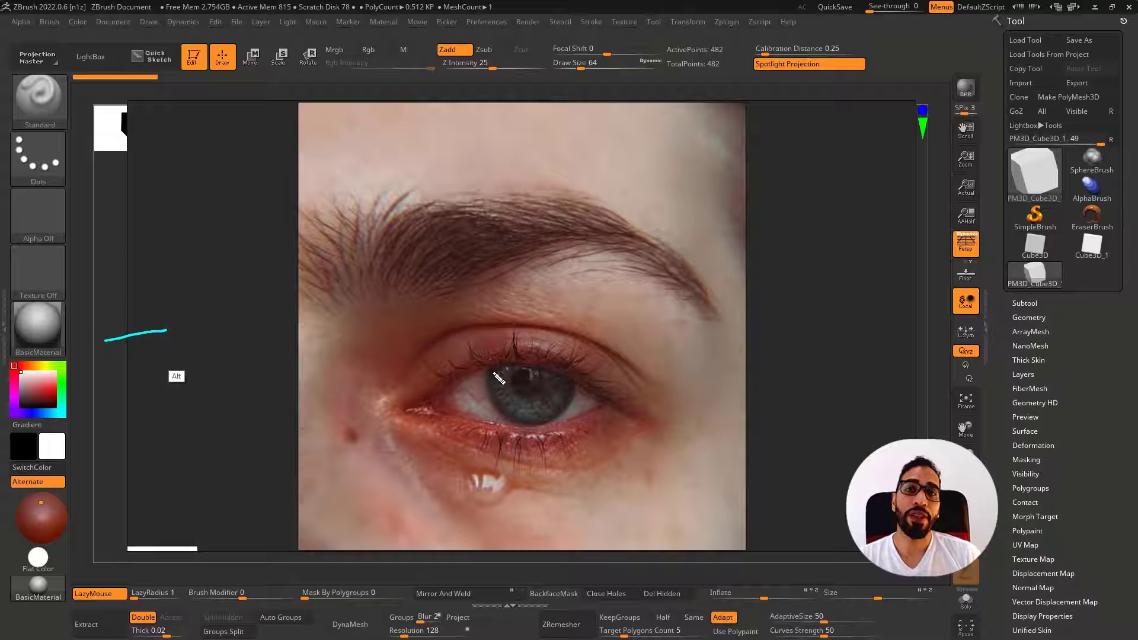
mouse_move(395, 412)
left_mouse_down()
mouse_move(498, 355)
mouse_move(573, 349)
mouse_move(647, 412)
mouse_move(499, 322)
mouse_move(514, 371)
left_mouse_up()
key("Escape")
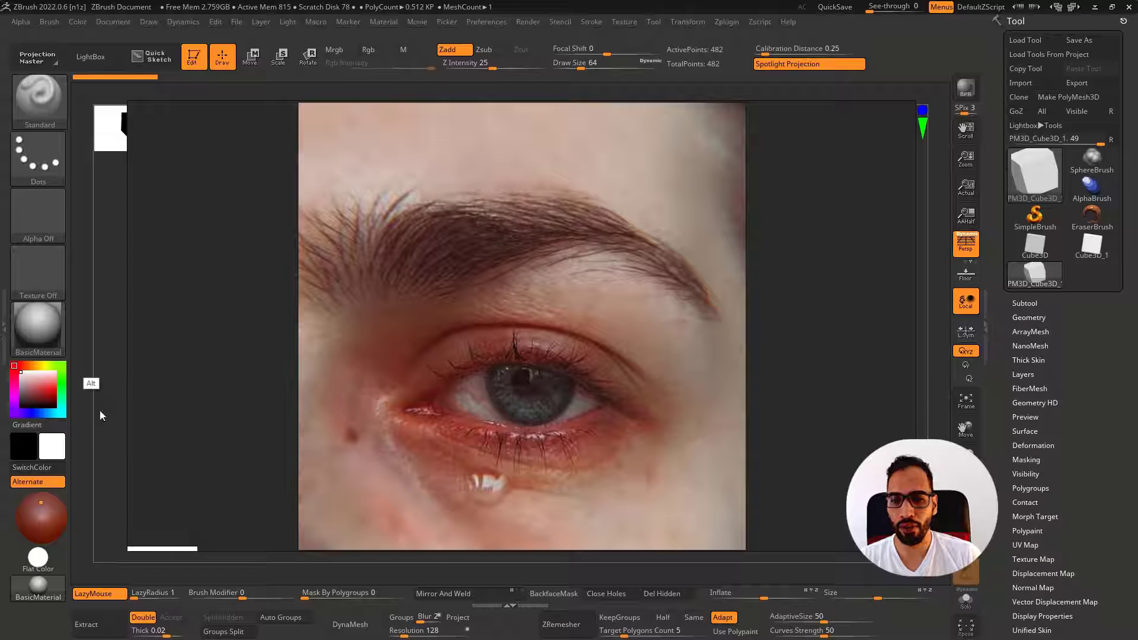
Outline the upper eyelid on the teary eye photo as region 1 and the lower eyelid as region 2
left_click_drag(90, 401, 243, 372)
mouse_move(474, 331)
left_mouse_down()
mouse_move(664, 389)
mouse_move(568, 373)
left_mouse_up()
left_click_drag(406, 411, 403, 368)
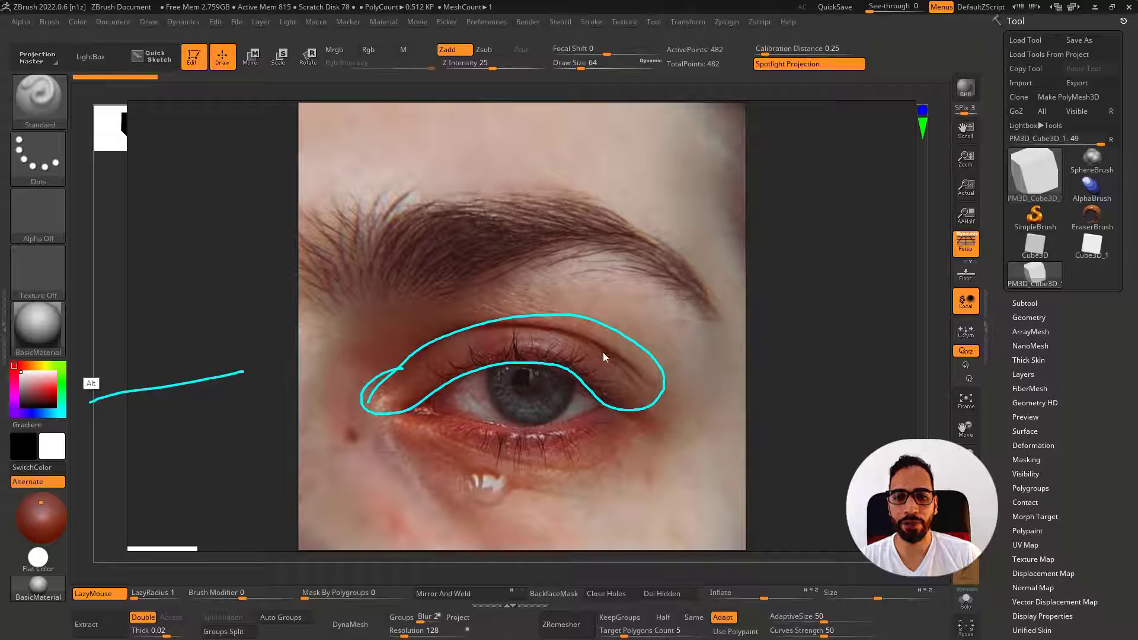
mouse_move(393, 426)
left_mouse_down()
mouse_move(397, 443)
mouse_move(615, 464)
left_mouse_up()
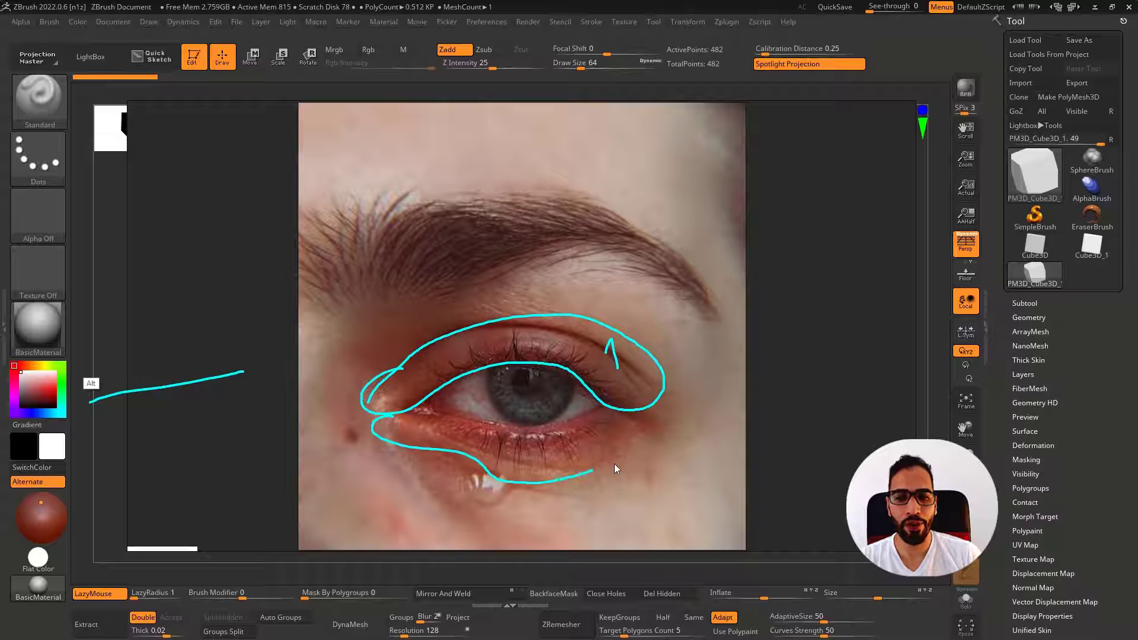
left_click_drag(570, 415, 353, 454)
left_click_drag(584, 446, 650, 454)
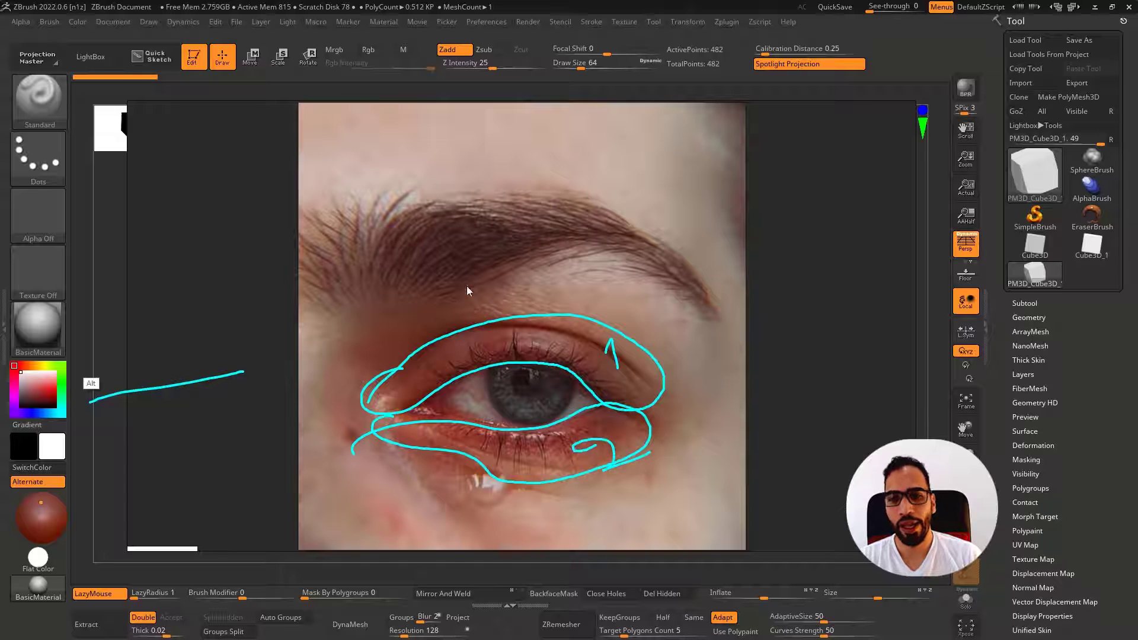
Outline the brow area above the upper eyelid as region 3, then clear all the annotations from the photo
mouse_move(678, 386)
left_mouse_down()
mouse_move(741, 268)
mouse_move(457, 138)
left_mouse_up()
left_click_drag(329, 325, 643, 337)
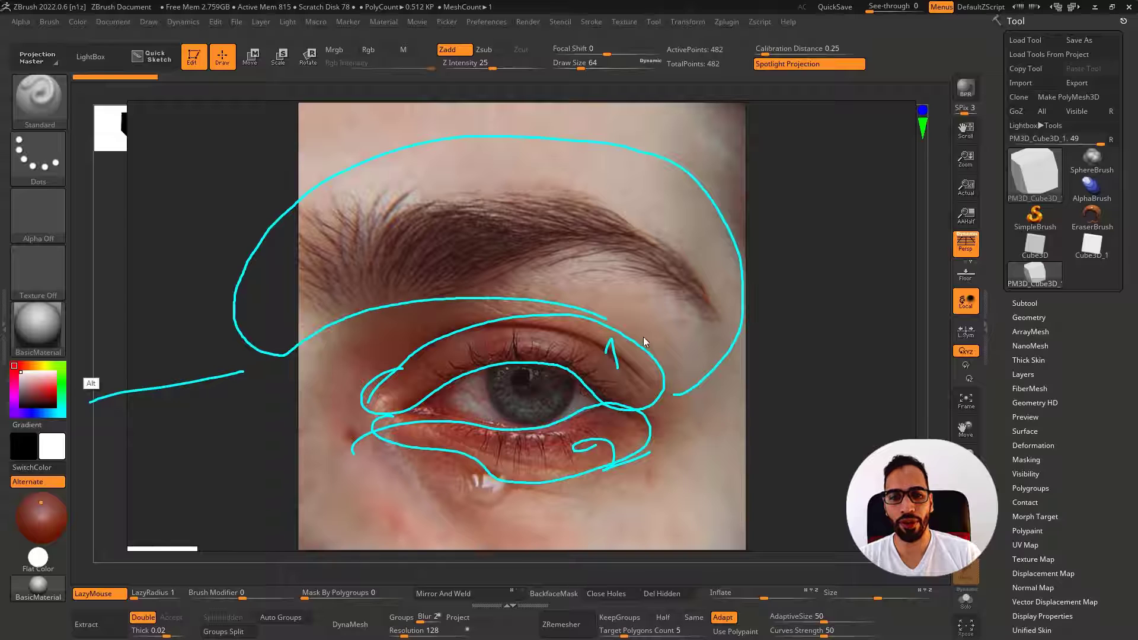
left_click_drag(539, 208, 590, 298)
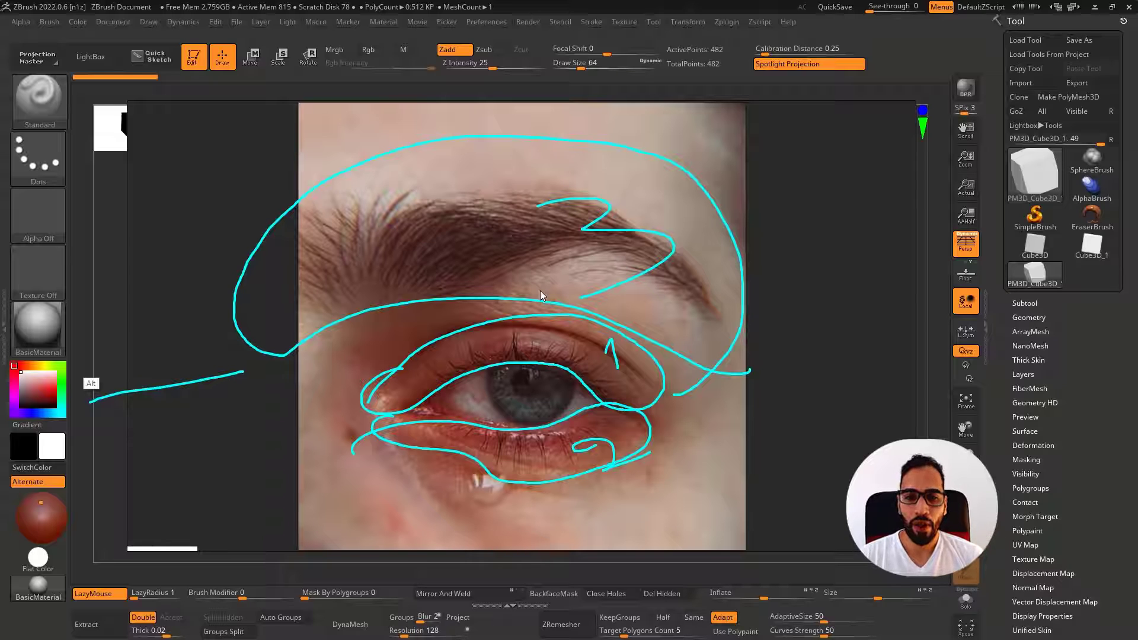
key("Escape")
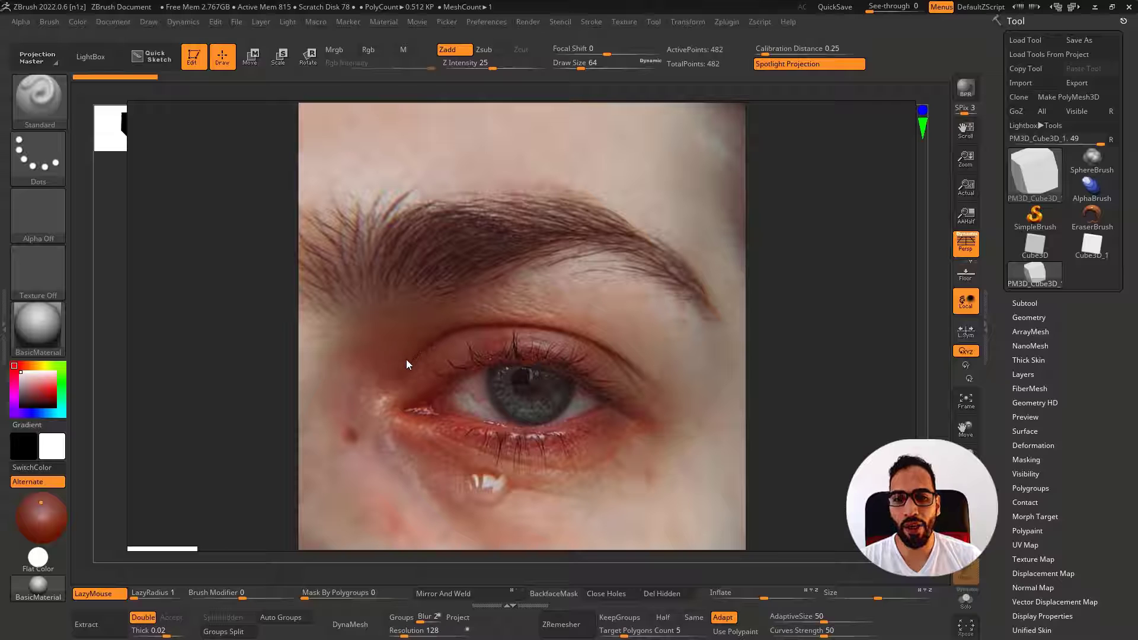
Mark the creases above the inner upper lid, below the lower lid and at the outer corner, then erase the marks
left_click_drag(396, 365, 488, 304)
left_click_drag(386, 338, 477, 297)
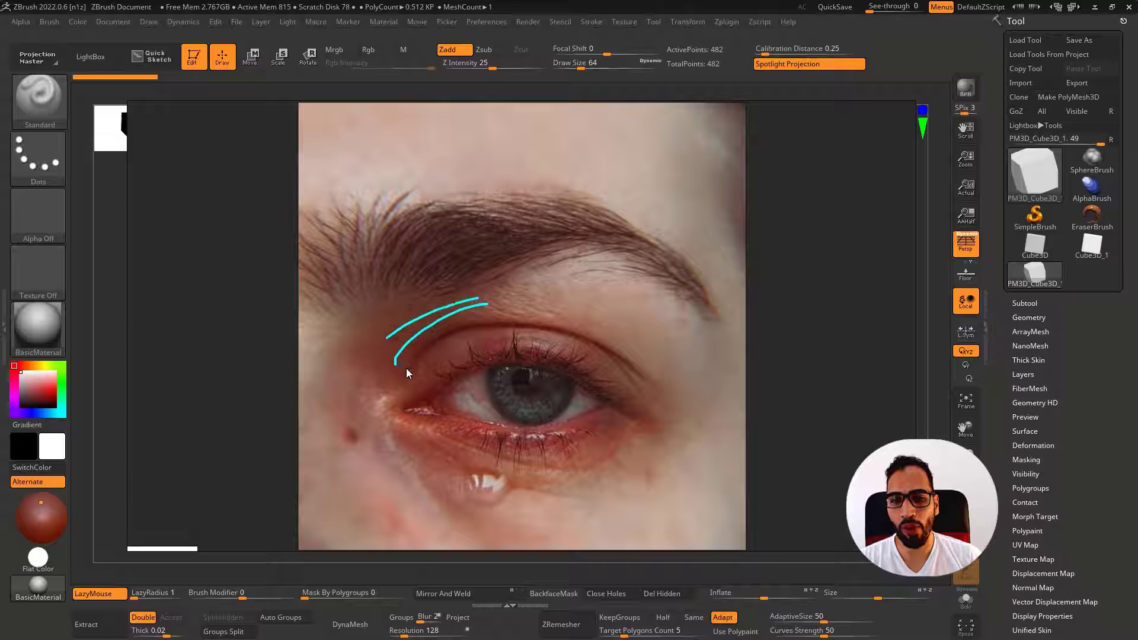
left_click_drag(576, 468, 583, 464)
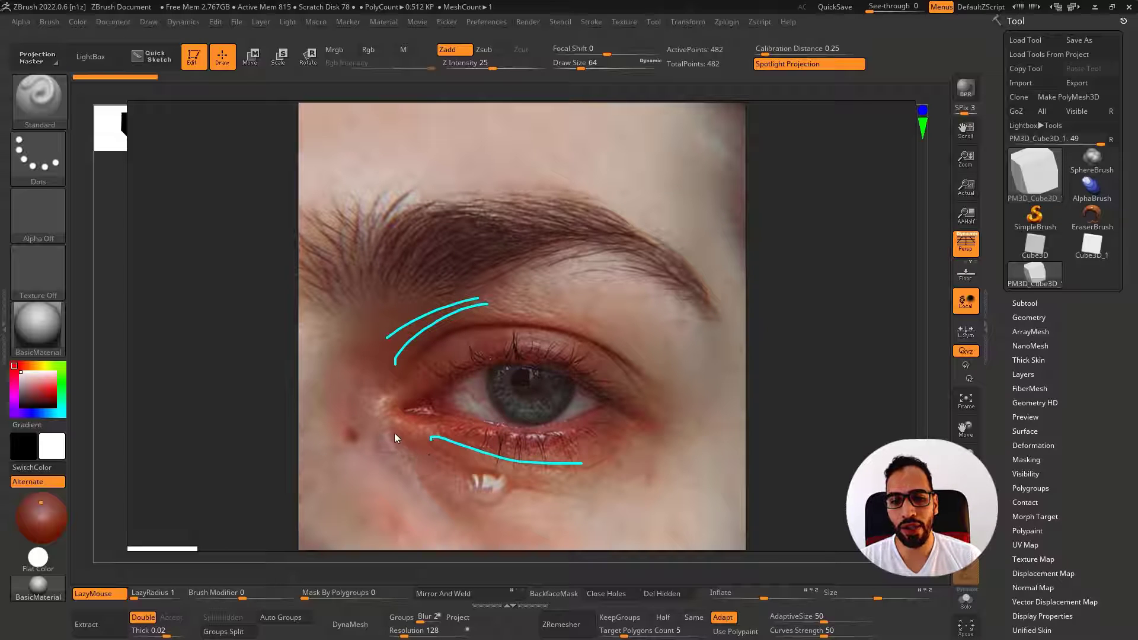
left_click_drag(396, 434, 596, 487)
left_click_drag(533, 452, 631, 438)
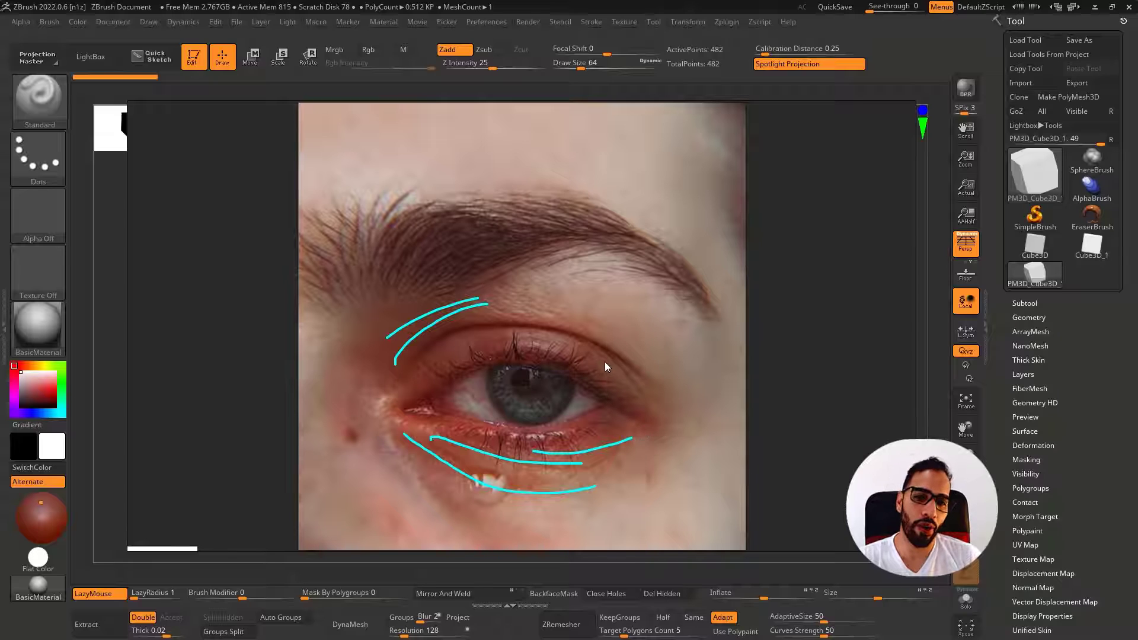
left_click_drag(614, 356, 659, 384)
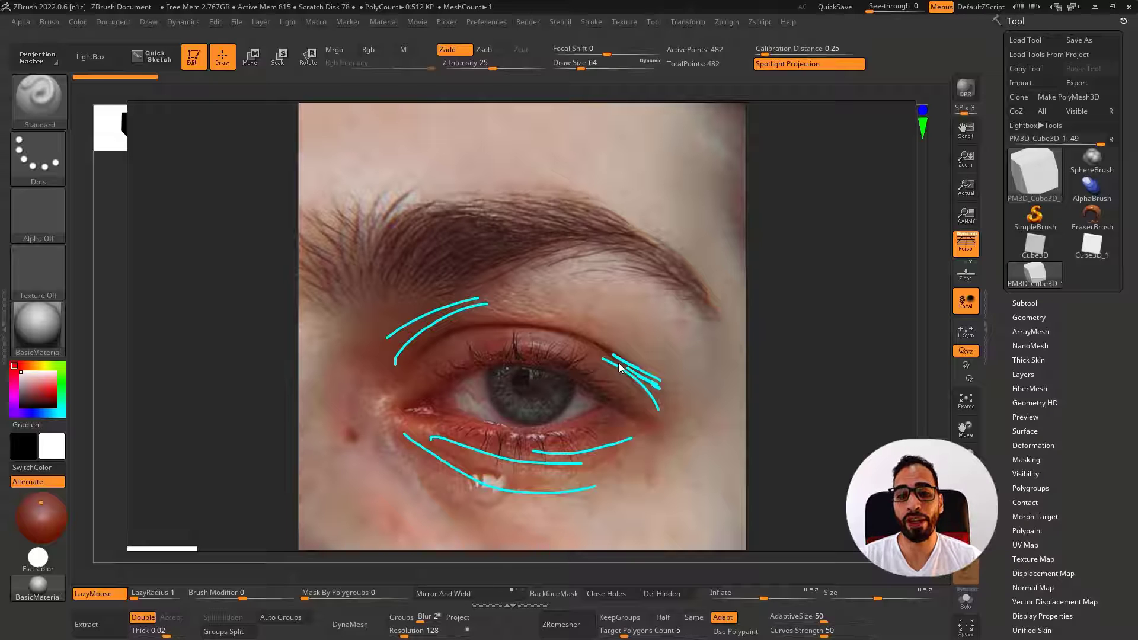
key("Escape")
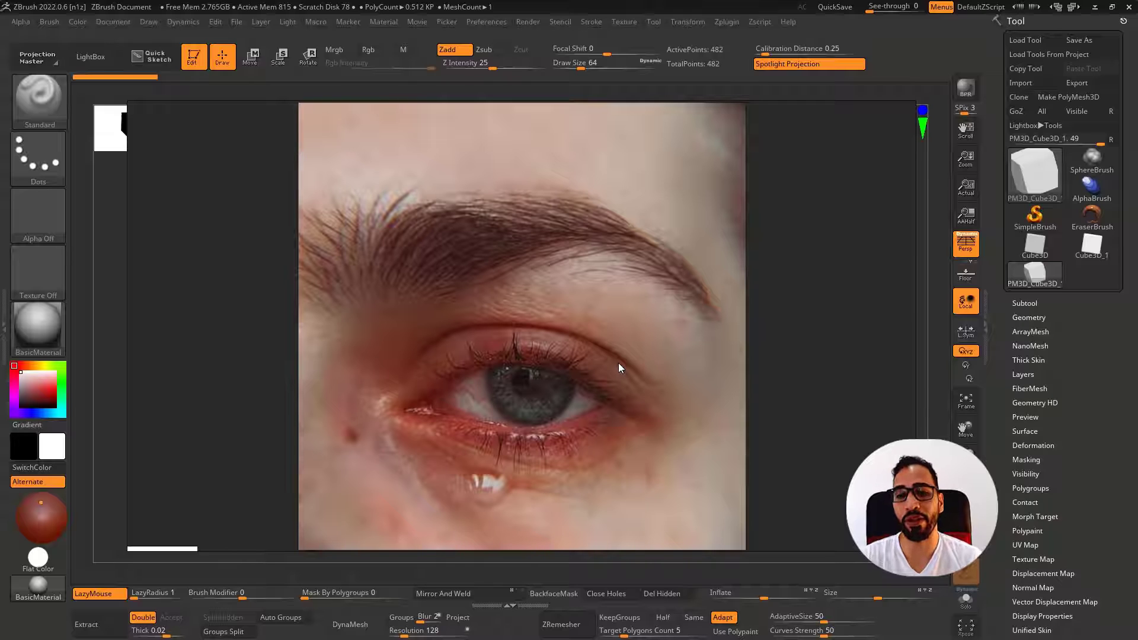
Mark the brow fold, upper lid and lower lid on the Anatomy for Sculptors head reference, then clear the marks
scroll(618, 363, "down", 3)
mouse_move(468, 388)
middle_mouse_down()
mouse_move(504, 404)
mouse_move(575, 271)
middle_mouse_up()
scroll(363, 404, "up", 7)
middle_click_drag(350, 404, 447, 382)
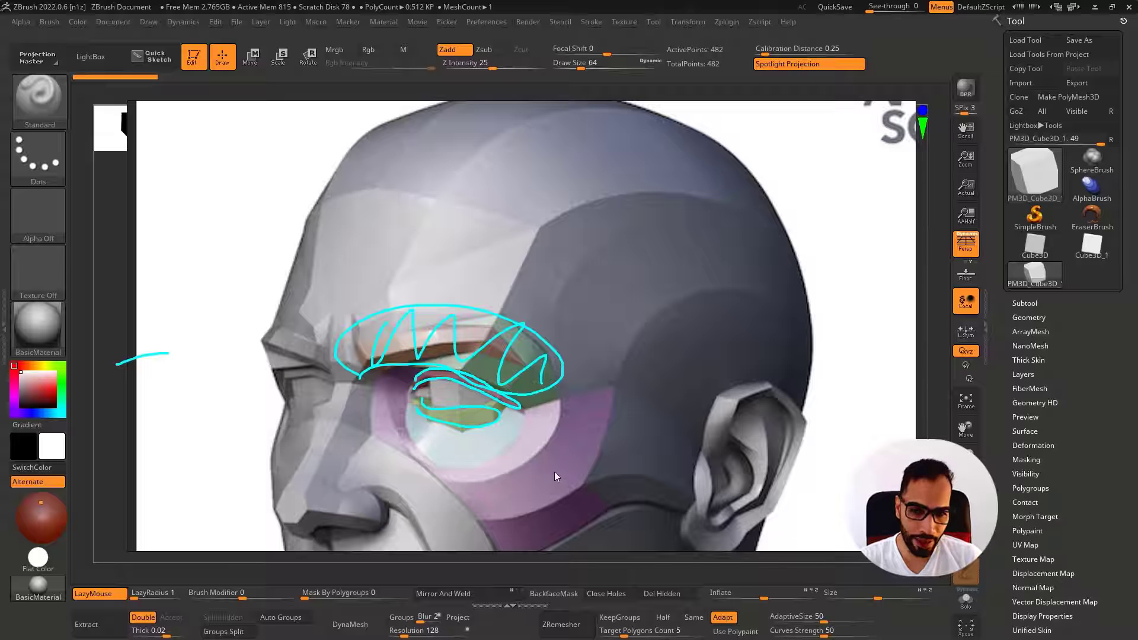
key("Escape")
Outline the upper lid, lower lid and brow fold on the lowest eye drawing of the Epicanthic Fold chart, shading the fold's outer part
scroll(539, 450, "down", 8)
middle_click_drag(577, 480, 528, 419)
scroll(529, 351, "down", 4)
middle_click_drag(523, 527, 464, 380)
scroll(465, 380, "up", 2)
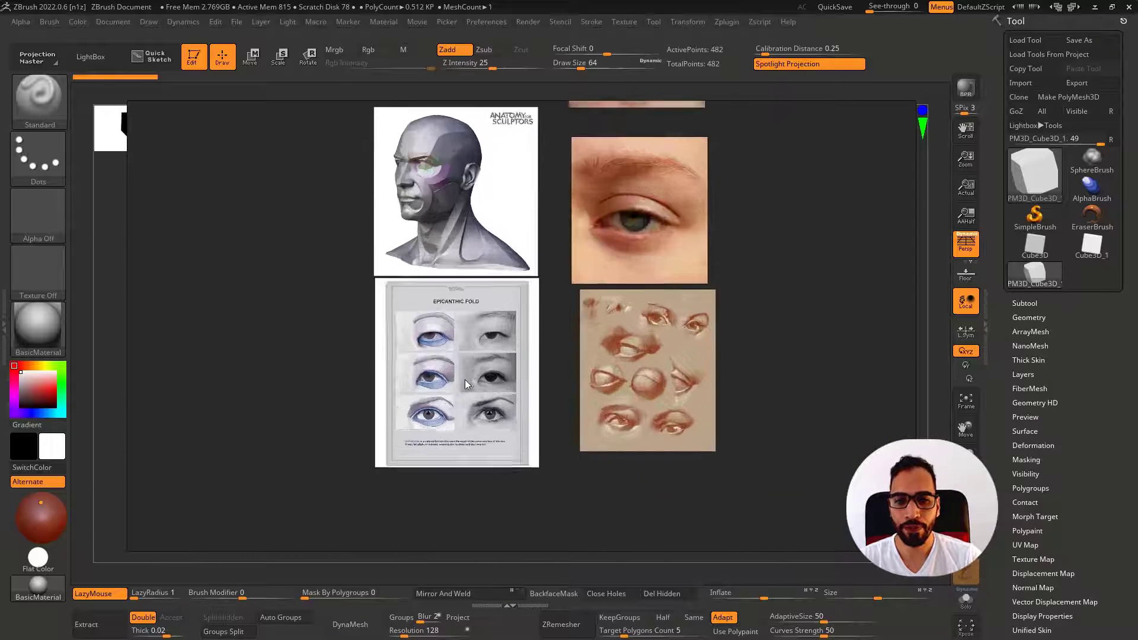
scroll(464, 380, "up", 6)
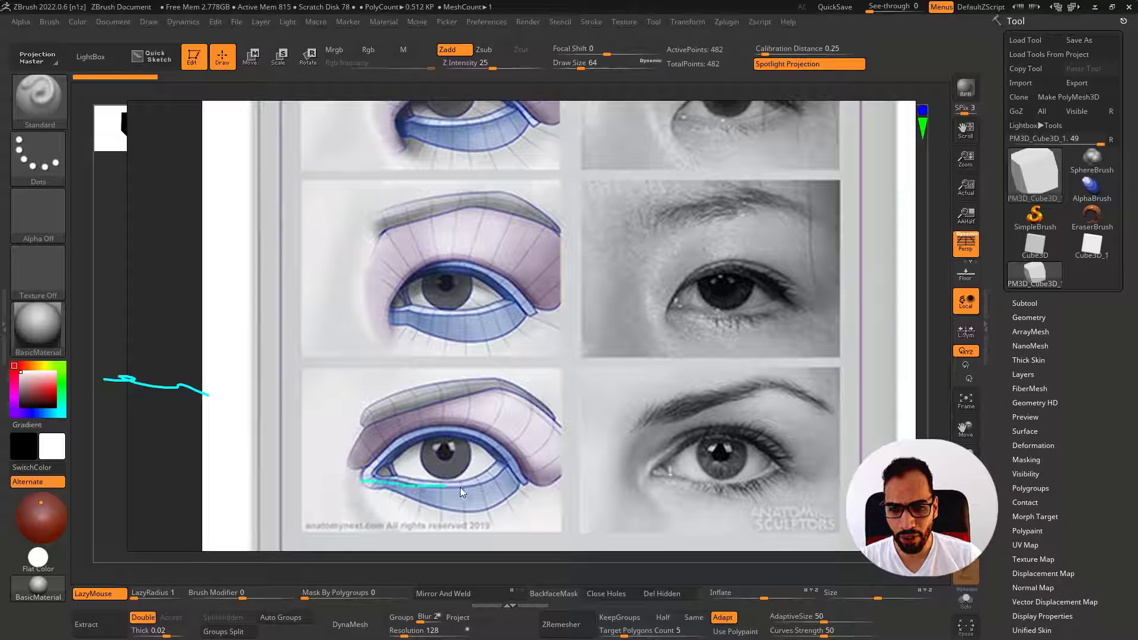
left_click_drag(534, 497, 384, 482)
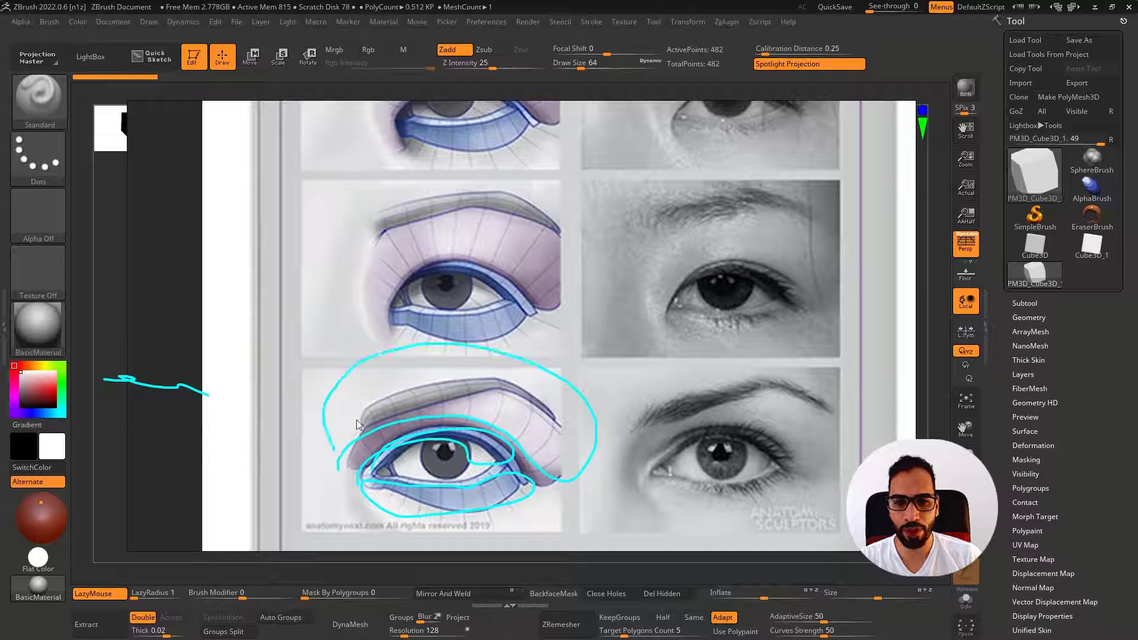
left_click_drag(419, 405, 510, 390)
mouse_move(543, 431)
left_mouse_down()
mouse_move(485, 418)
mouse_move(546, 462)
mouse_move(558, 438)
left_mouse_up()
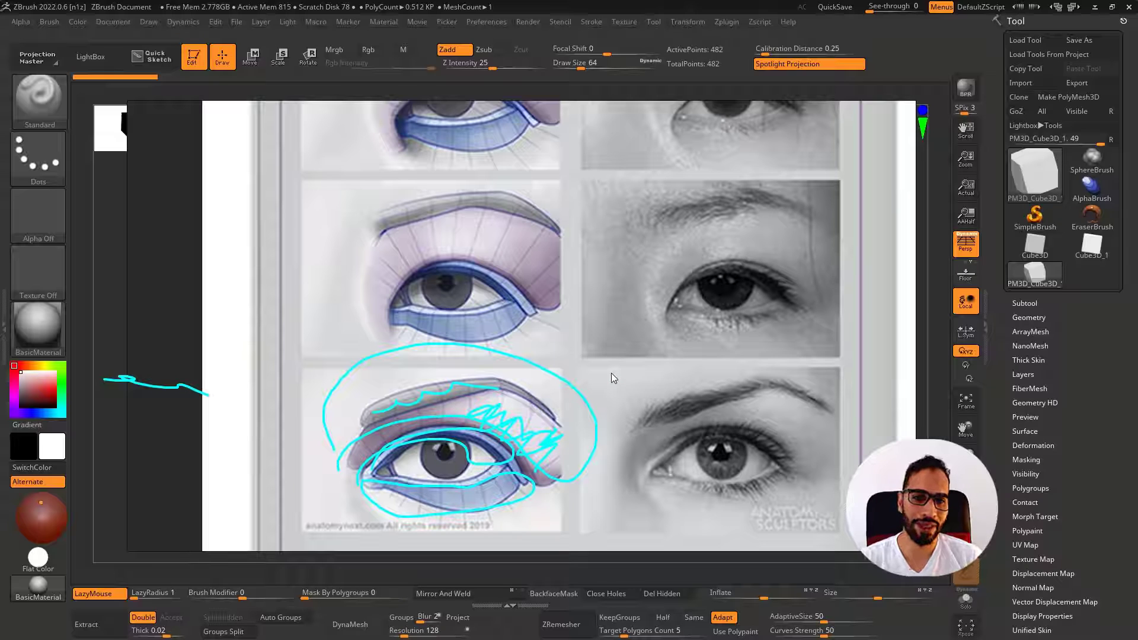
Mark the brow line and inner eye corner on the lowest eye photo, then clear all the annotations from the chart
left_click_drag(643, 408, 795, 380)
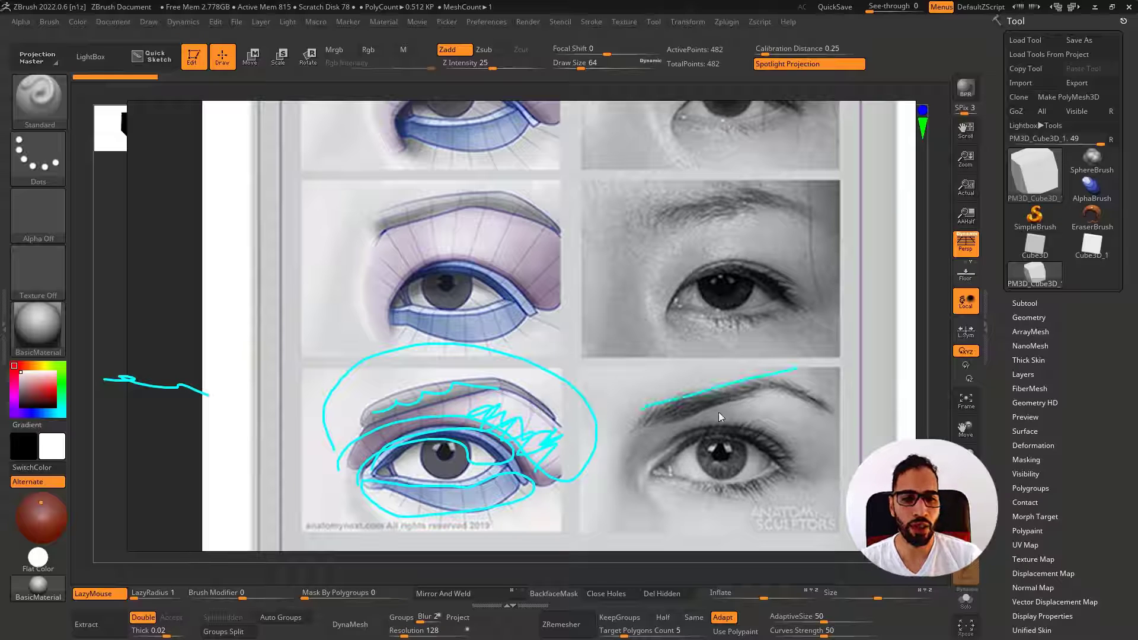
left_click_drag(636, 441, 633, 462)
key("Escape")
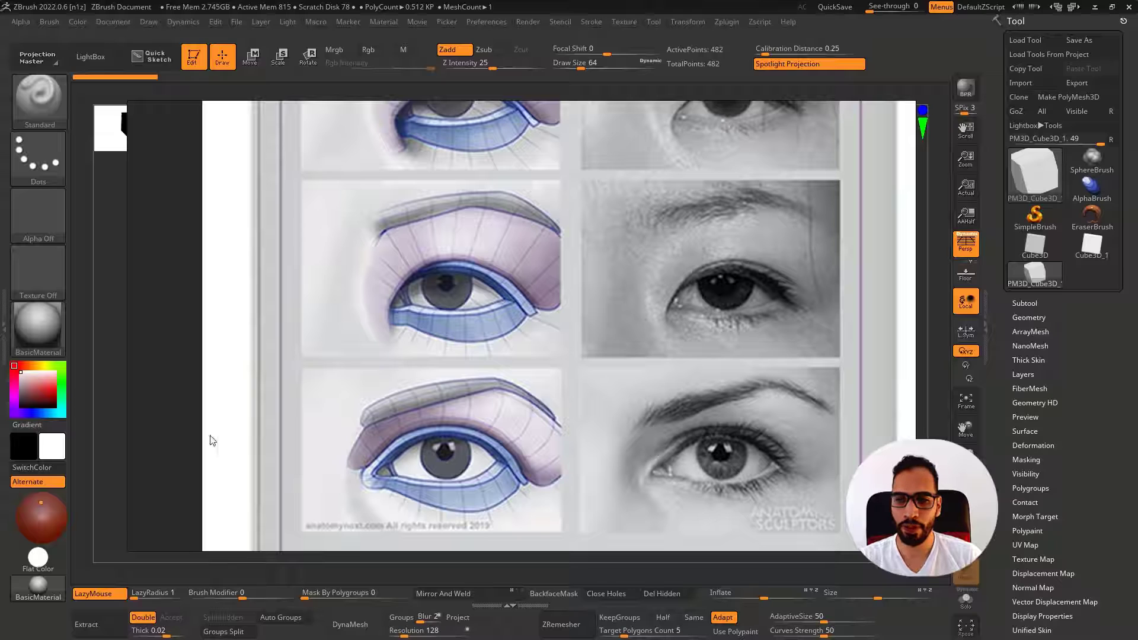
Outline the nose side, brow, upper lid and lower lid on the lowest eye photo, then clear the marks
left_click_drag(622, 444, 608, 557)
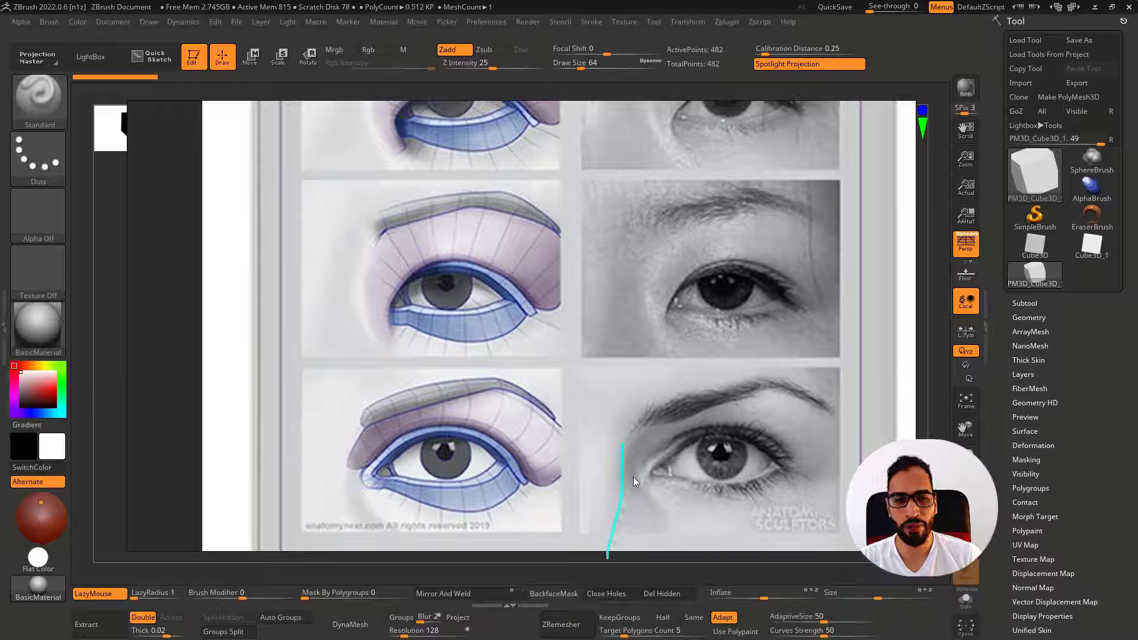
mouse_move(620, 443)
left_mouse_down()
mouse_move(681, 401)
mouse_move(807, 390)
left_mouse_up()
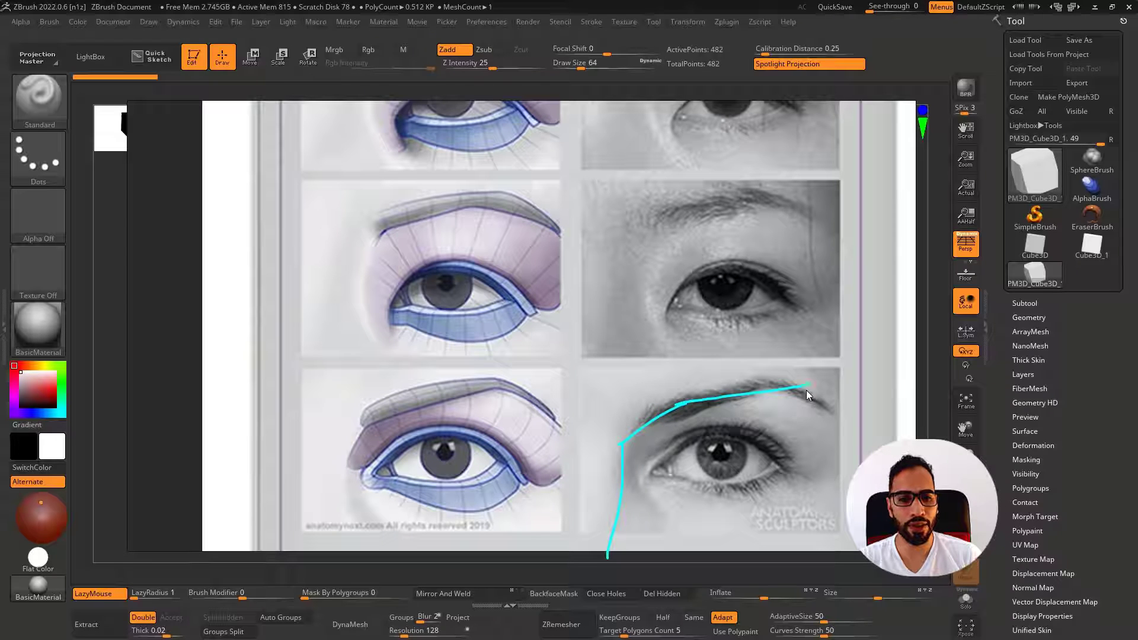
mouse_move(645, 470)
left_mouse_down()
mouse_move(681, 442)
mouse_move(742, 430)
mouse_move(664, 472)
mouse_move(667, 492)
left_mouse_up()
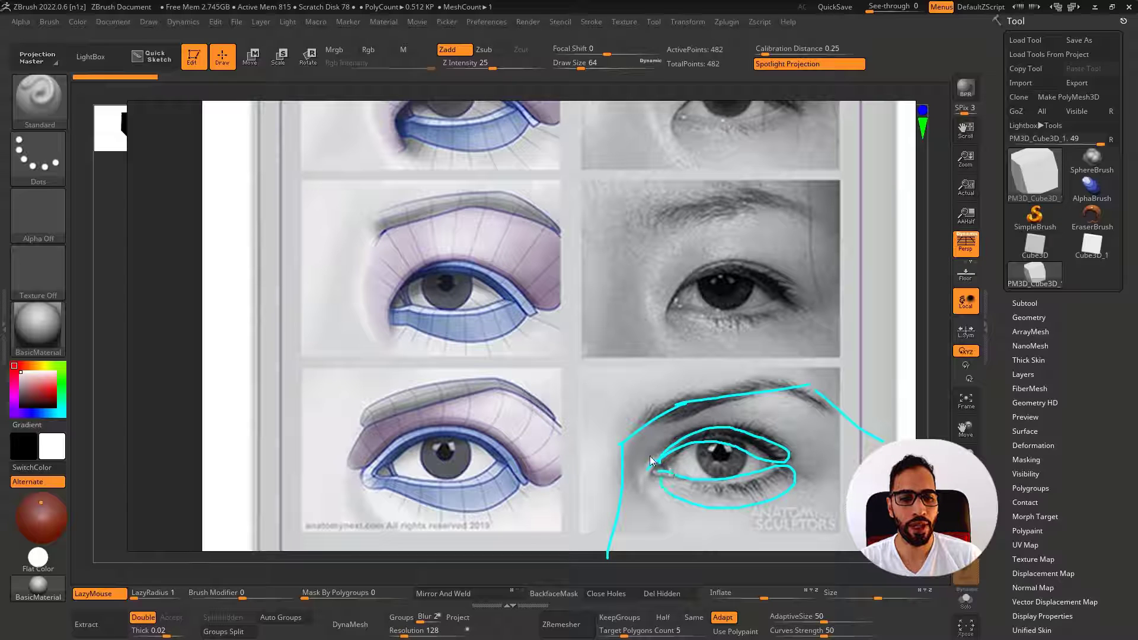
left_click_drag(647, 449, 778, 456)
mouse_move(784, 362)
left_mouse_down()
mouse_move(668, 408)
mouse_move(710, 423)
left_mouse_up()
mouse_move(782, 380)
left_mouse_down()
mouse_move(763, 411)
mouse_move(782, 444)
left_mouse_up()
key("Escape")
Enlarge the Epicanthic Fold chart, narrow the reference to its column of eye drawings and place it beside the cube
scroll(642, 322, "down", 3)
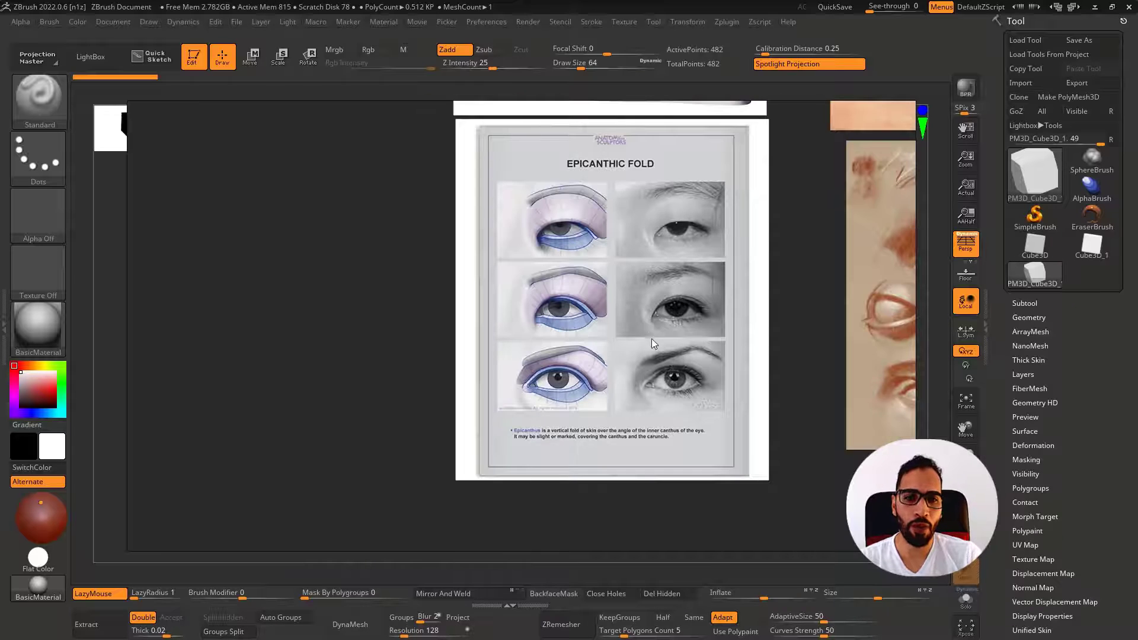
scroll(701, 410, "up", 5)
left_click_drag(702, 414, 674, 368)
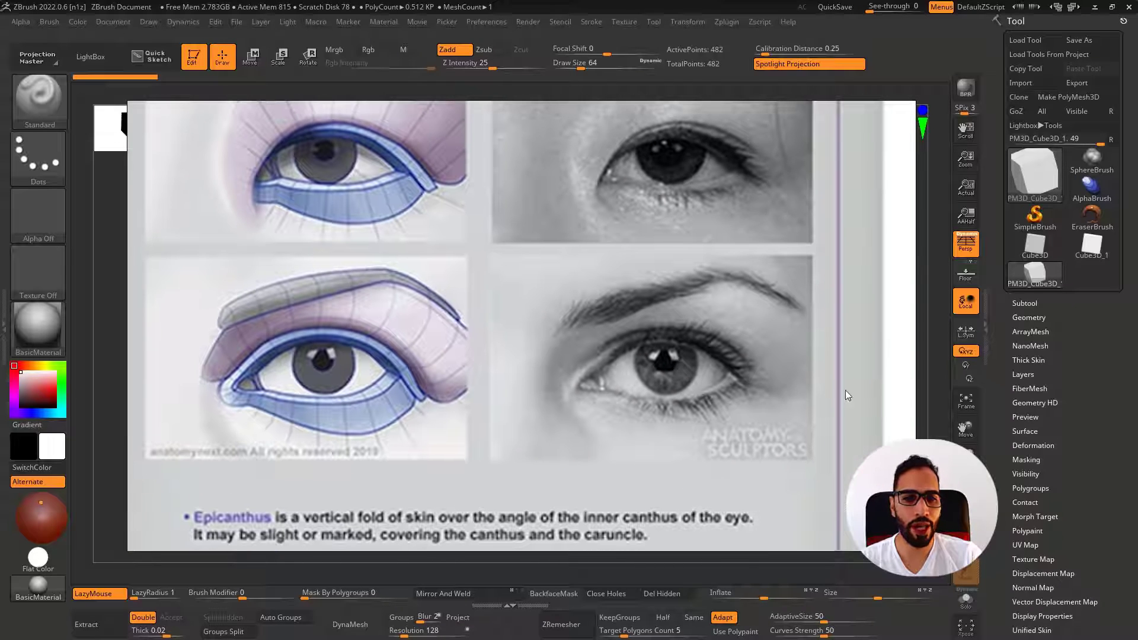
scroll(795, 400, "up", 3)
left_click_drag(850, 396, 430, 326)
right_click_drag(316, 337, 382, 347)
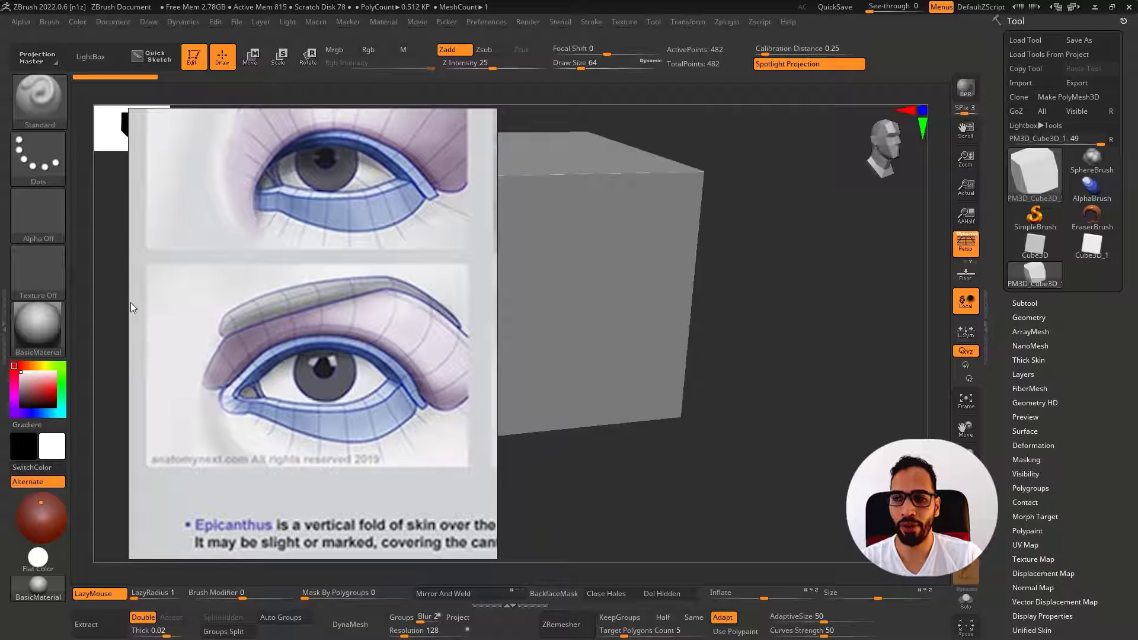
left_click_drag(132, 303, 145, 304)
right_click_drag(327, 301, 263, 305)
Turn the cube to its front view and convert it to a DynaMesh at resolution 128
left_click_drag(936, 374, 888, 362)
left_click_drag(681, 344, 736, 367, "alt")
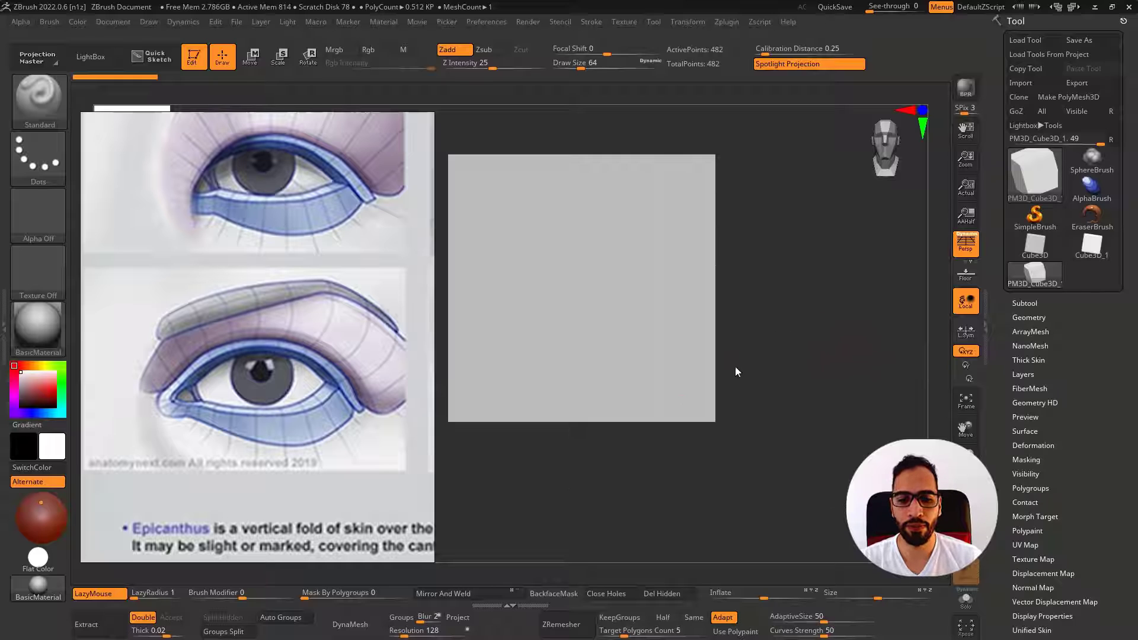
key("shift+f")
key("shift+f")
left_click(377, 628)
right_click_drag(632, 435, 650, 334, "ctrl")
right_click_drag(649, 333, 687, 425, "alt")
key("shift+f")
key("shift+f")
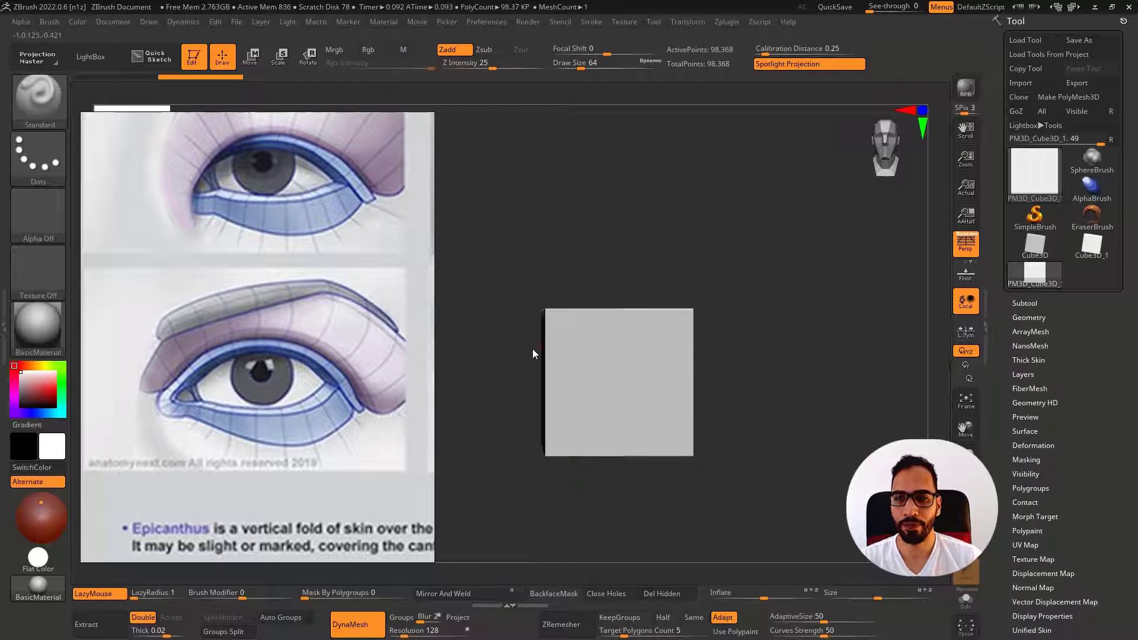
Crop the reference to the lowest eye drawing and reposition it left of the cube
scroll(187, 266, "up", 5)
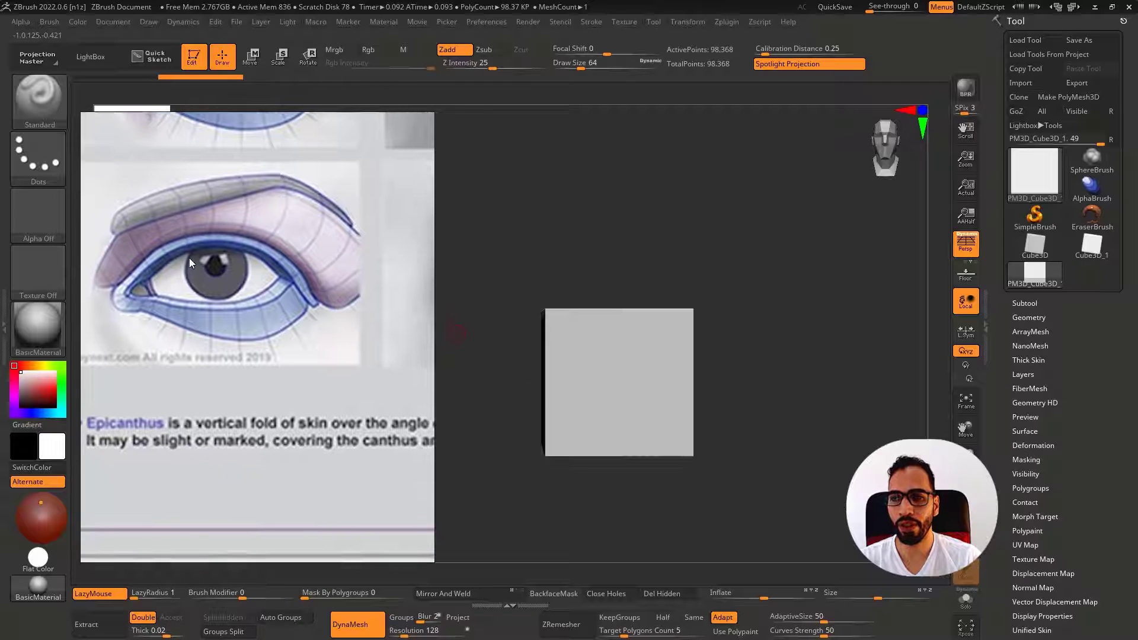
middle_click_drag(204, 264, 227, 251)
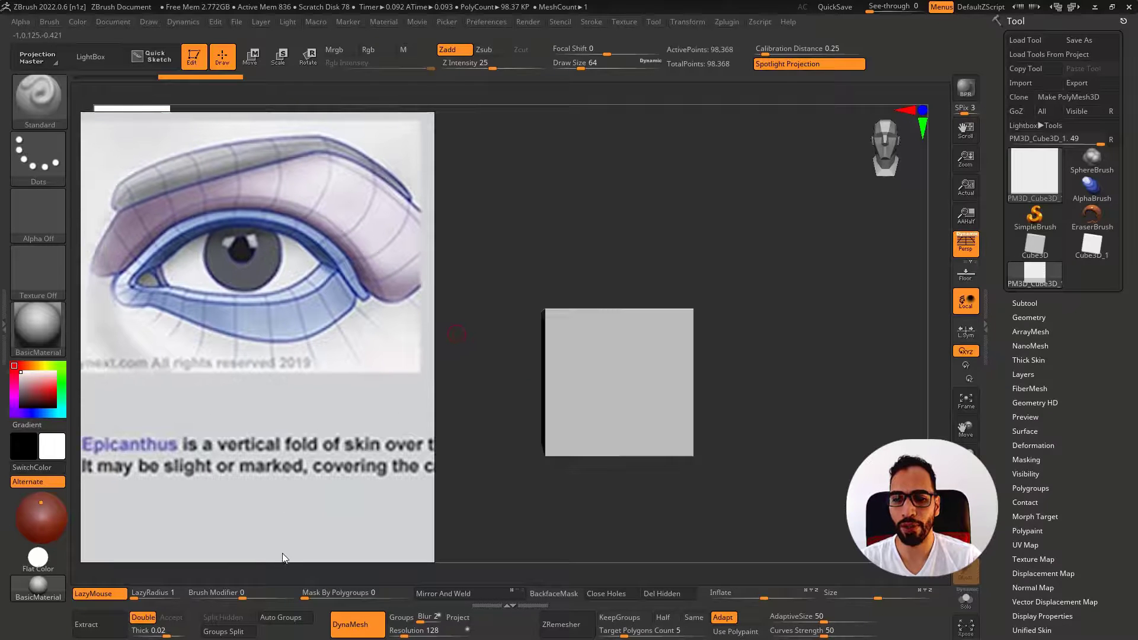
left_click_drag(283, 558, 321, 385)
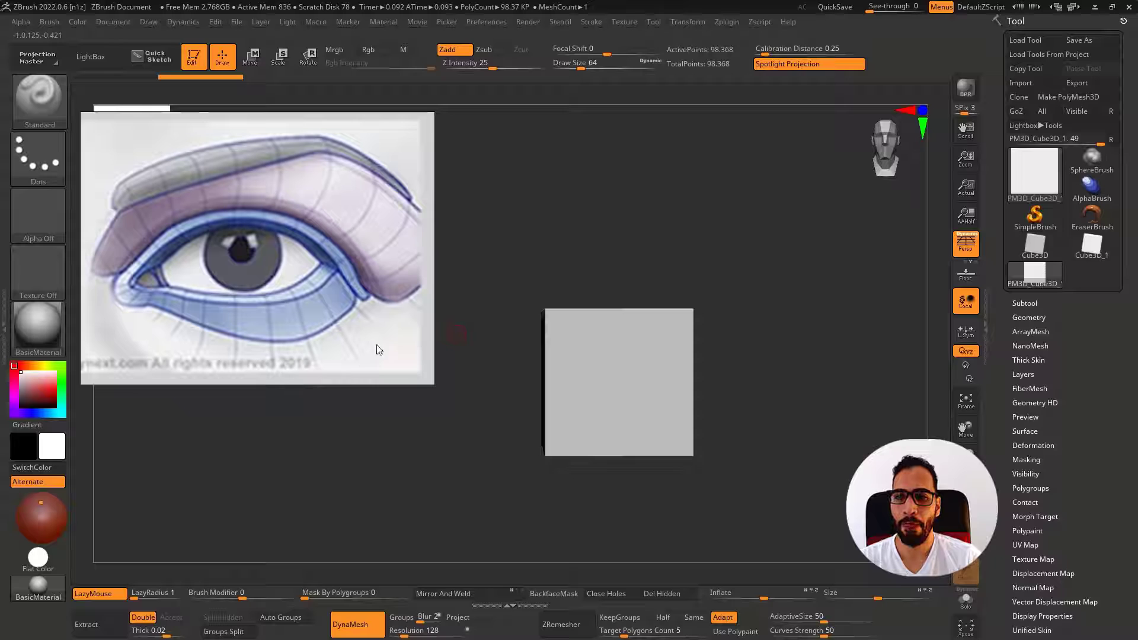
middle_click_drag(377, 345, 365, 333)
right_click_drag(381, 349, 394, 375)
scroll(389, 346, "down", 2)
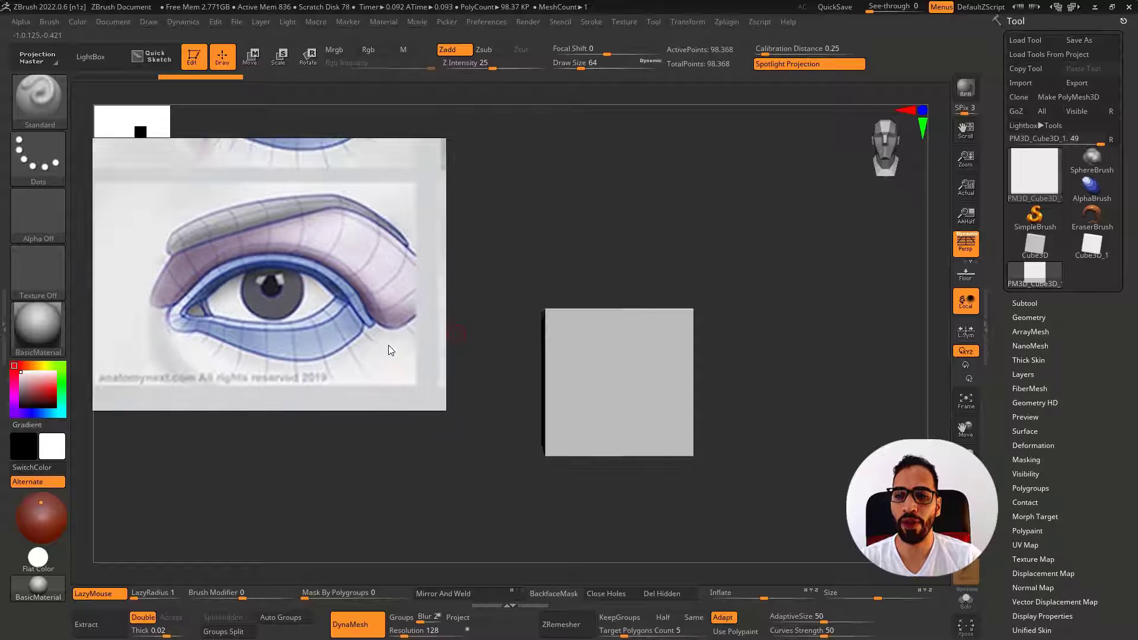
middle_click_drag(389, 345, 342, 335)
left_click_drag(440, 320, 362, 296)
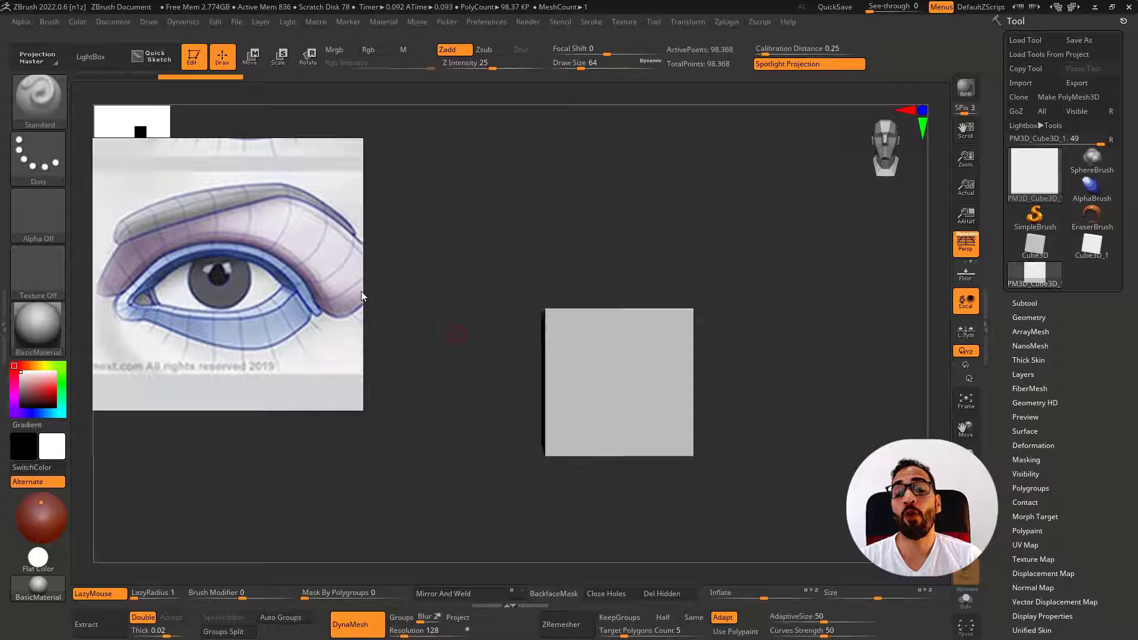
right_click_drag(332, 315, 299, 441)
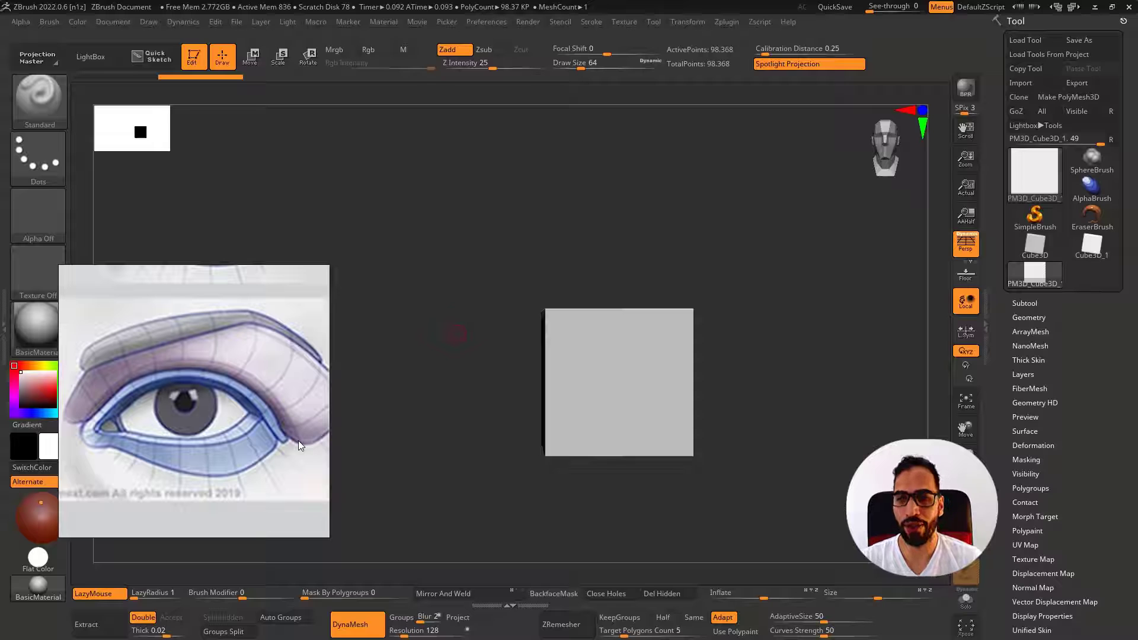
Mask one strip down the inner side and another across the upper part of the cube's front face
left_click_drag(638, 239, 557, 206, "shift")
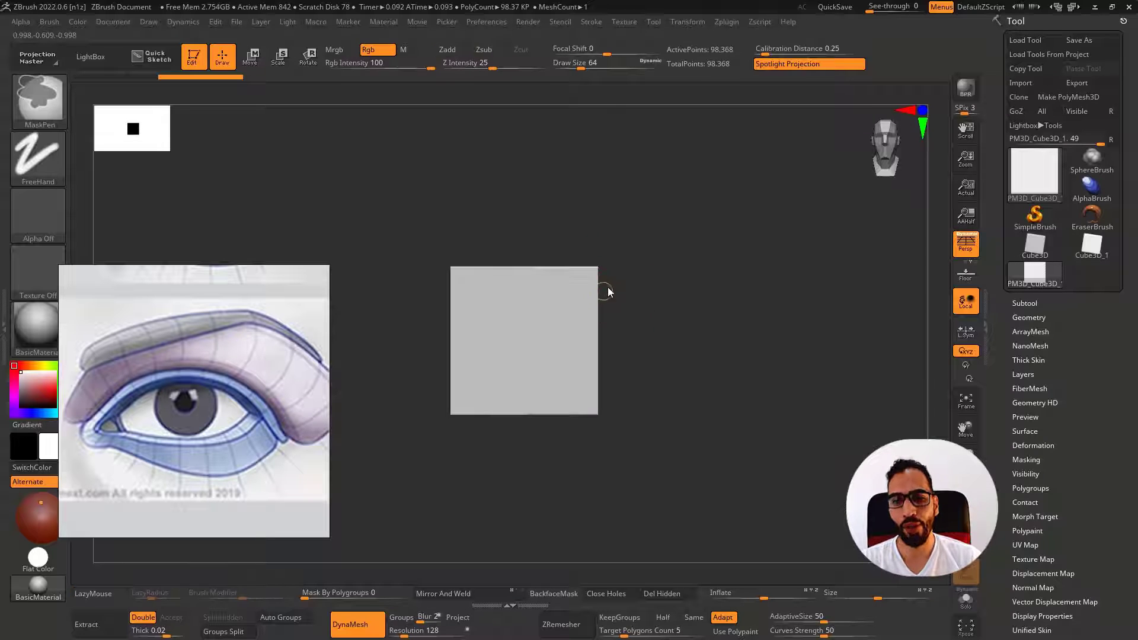
left_click_drag(605, 290, 622, 381, "alt")
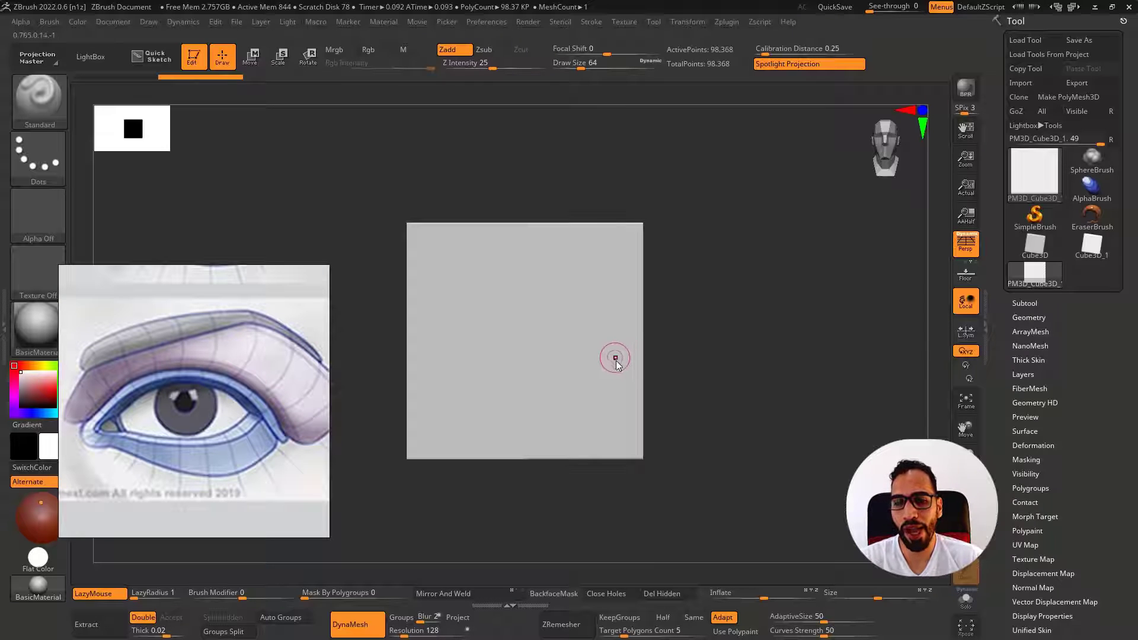
left_click_drag(615, 356, 573, 323)
mouse_move(574, 323)
right_mouse_down("ctrl")
mouse_move(587, 358)
mouse_move(582, 327)
right_mouse_up("ctrl")
left_click_drag(402, 148, 491, 518, "ctrl")
left_click_drag(373, 115, 800, 240, "ctrl")
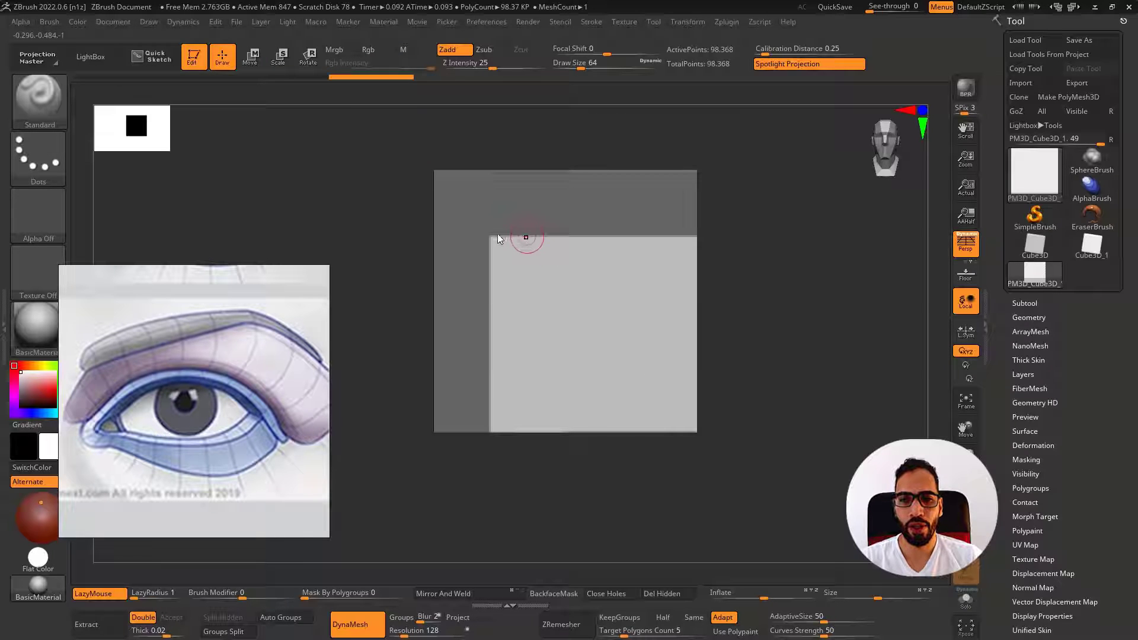
Annotate the nose and brow borders, eye socket and cheek line on the masked cube, then clear the marks
mouse_move(672, 225)
left_mouse_down()
mouse_move(515, 244)
mouse_move(495, 263)
left_mouse_up()
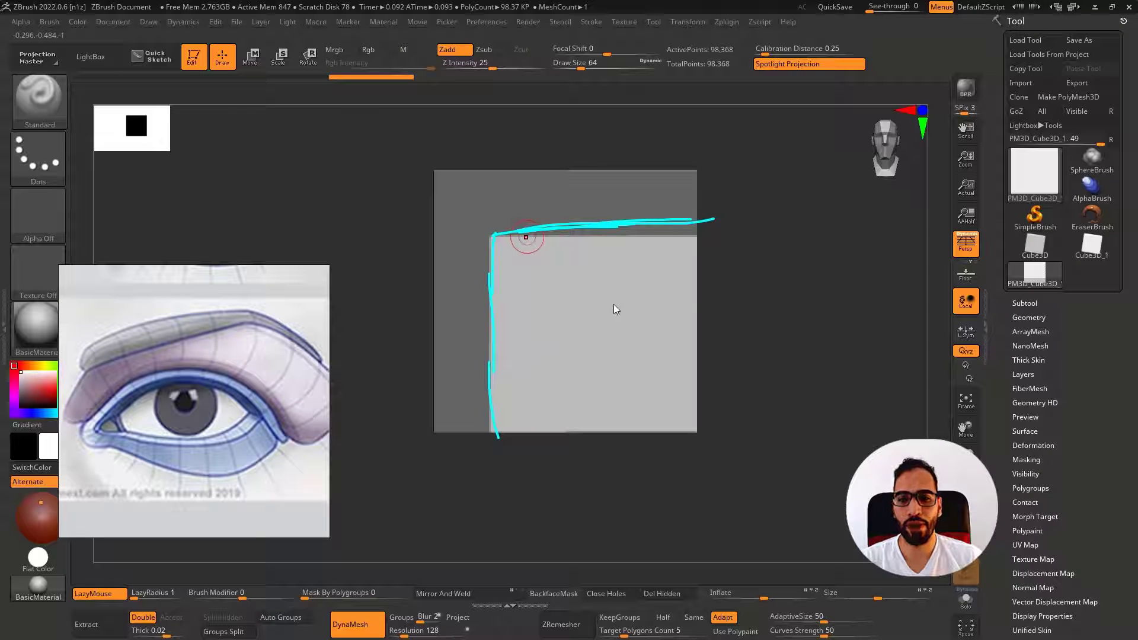
left_click_drag(595, 267, 500, 286)
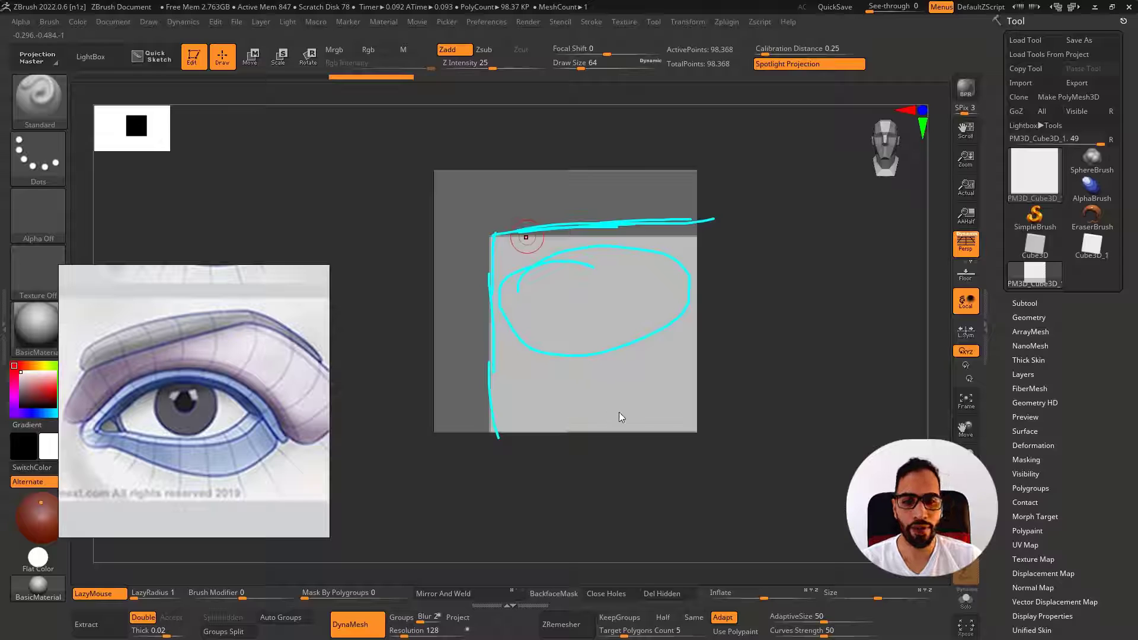
left_click_drag(635, 391, 870, 268)
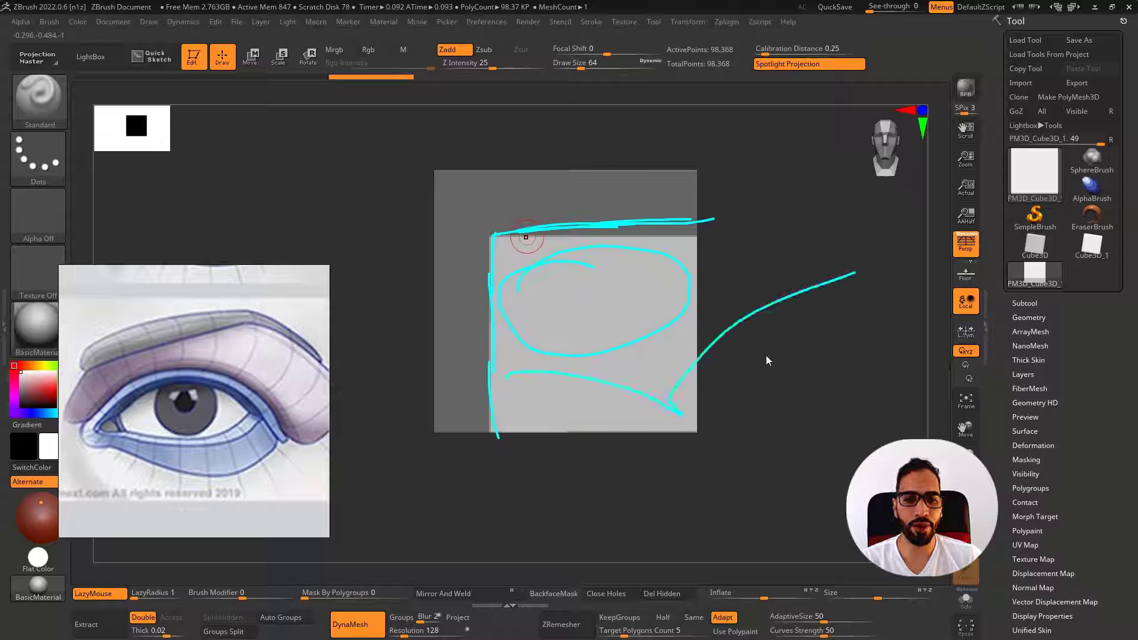
key("Escape")
Choose the Clay brush and enlarge its draw size to about 163
left_click_drag(766, 357, 757, 356)
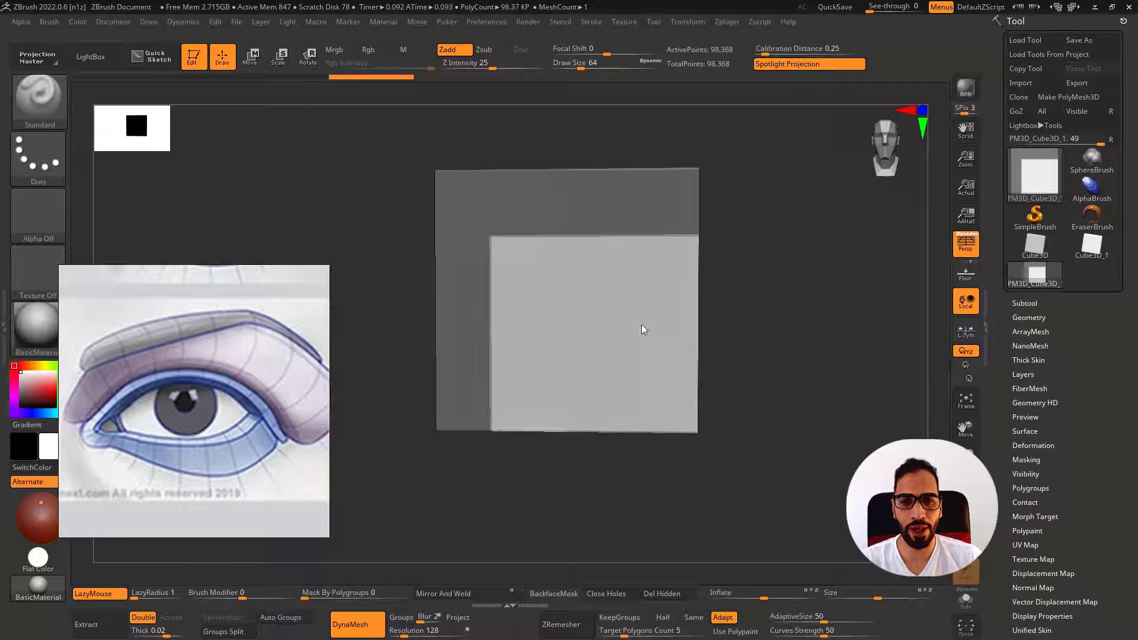
key("b")
key("c")
key("l")
key("]")
key("]")
key("]")
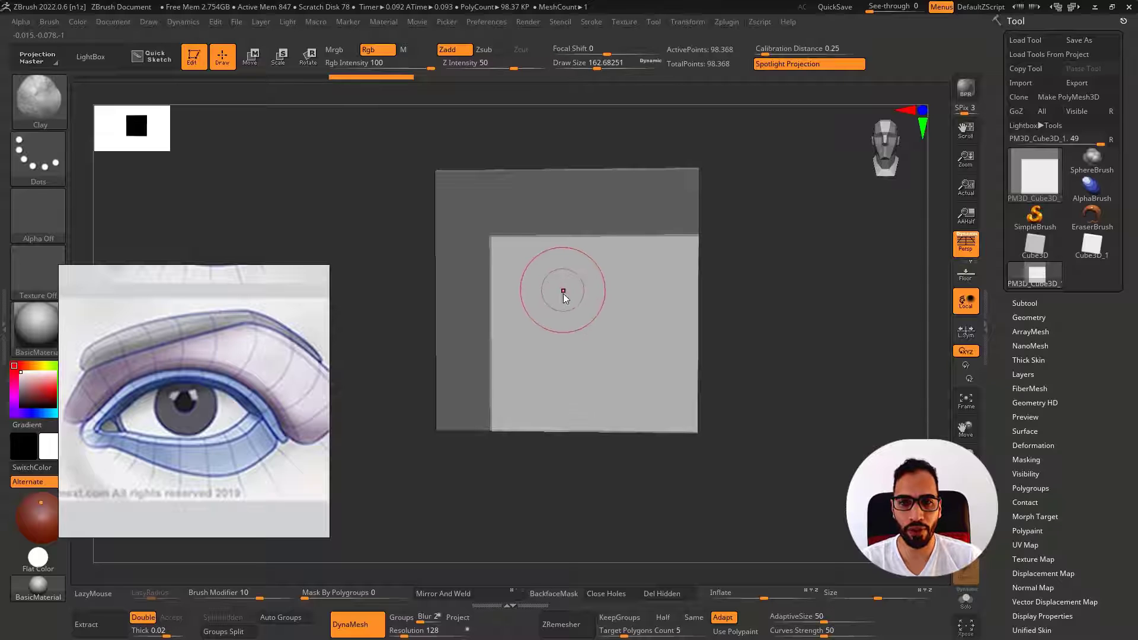
Extend the mask across the top of the cube farther down the front face
mouse_move(564, 294)
right_mouse_down()
mouse_move(554, 312)
mouse_move(666, 248)
right_mouse_up()
left_click_drag(801, 124, 328, 266, "ctrl")
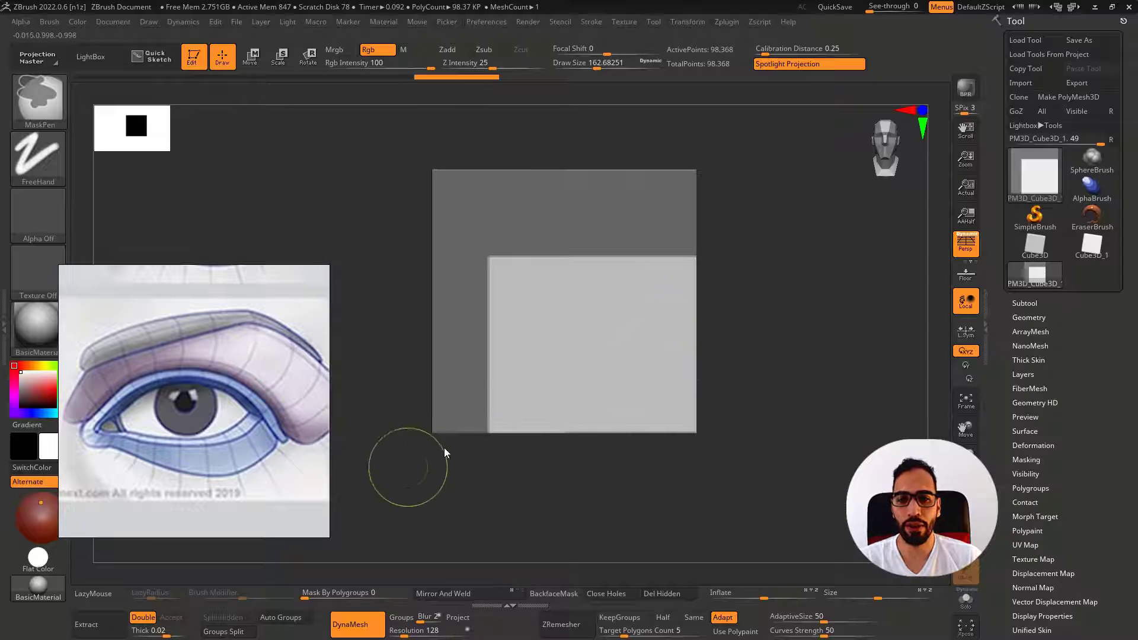
right_click_drag(663, 338, 746, 337)
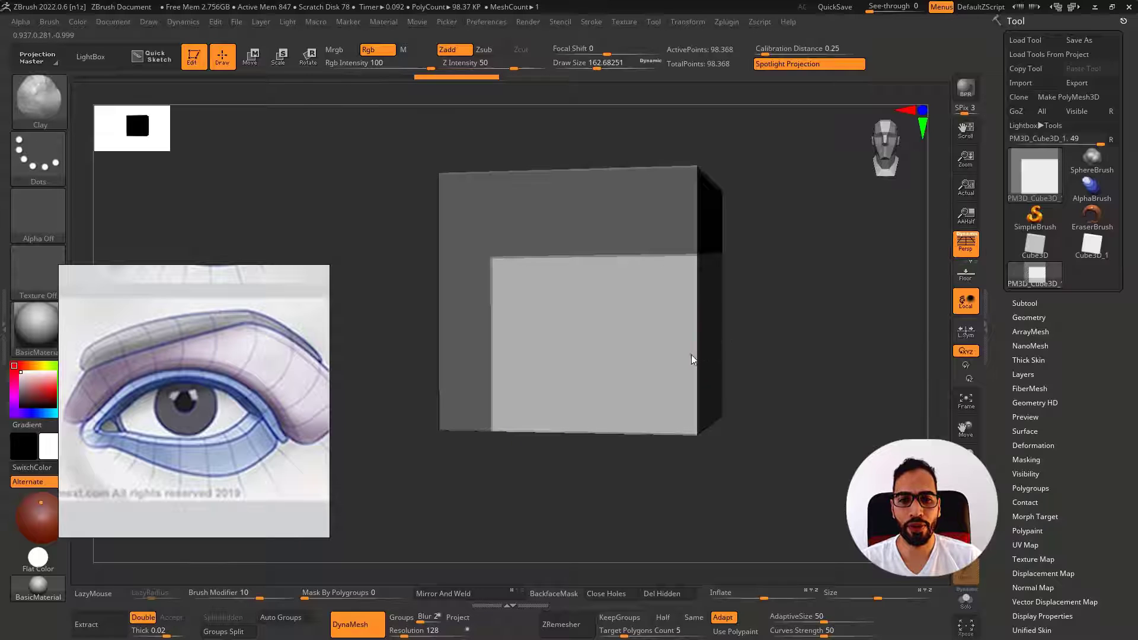
Carve the eye socket hollow into the unmasked front area with the ClayBuildup brush at a draw size of about 311
mouse_move(580, 323)
right_mouse_down("ctrl")
mouse_move(576, 312)
mouse_move(546, 315)
right_mouse_up("ctrl")
mouse_move(546, 315)
left_mouse_down()
mouse_move(557, 296)
mouse_move(526, 322)
mouse_move(624, 318)
mouse_move(529, 287)
left_mouse_up()
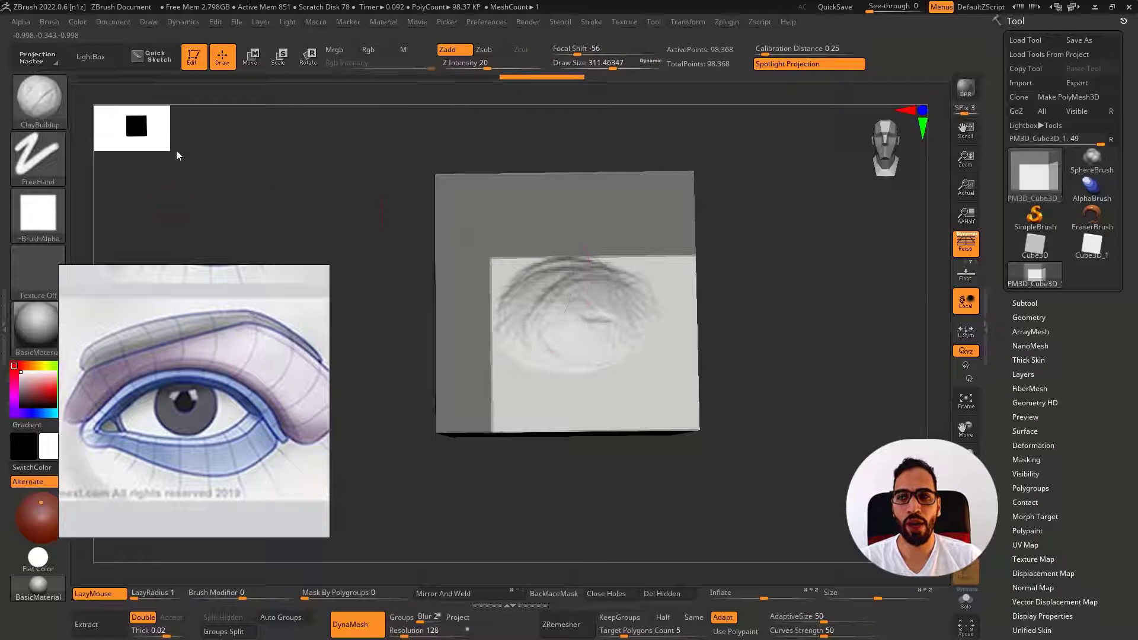
mouse_move(585, 323)
left_mouse_down()
mouse_move(520, 316)
mouse_move(606, 297)
mouse_move(542, 330)
mouse_move(605, 353)
mouse_move(622, 315)
mouse_move(610, 301)
left_mouse_up()
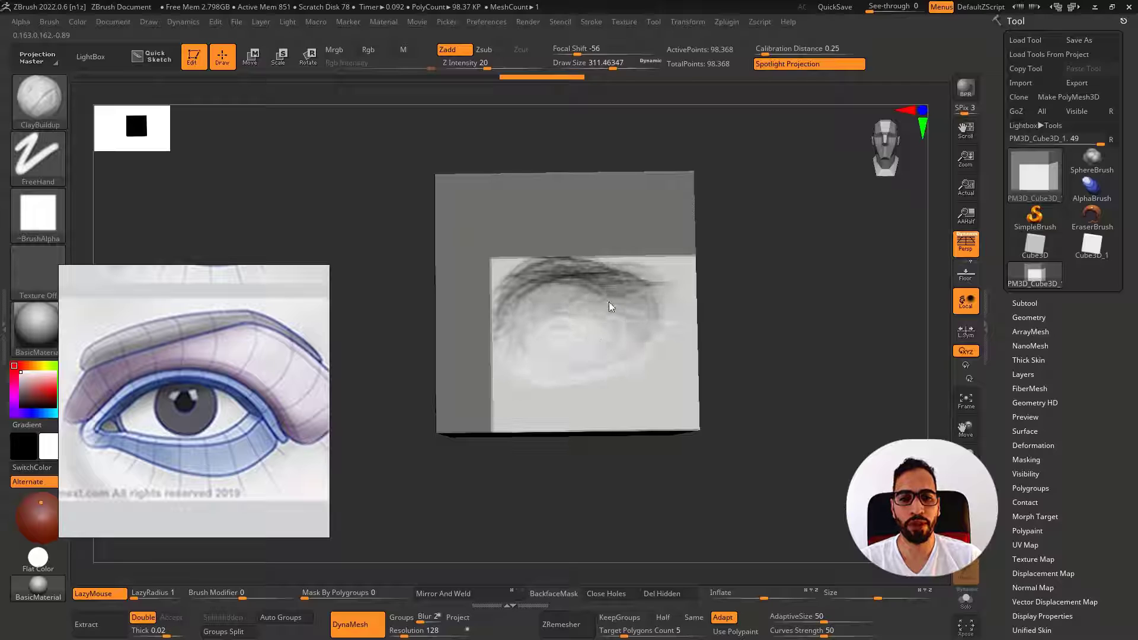
left_click_drag(631, 344, 605, 358)
right_click_drag(682, 323, 653, 312)
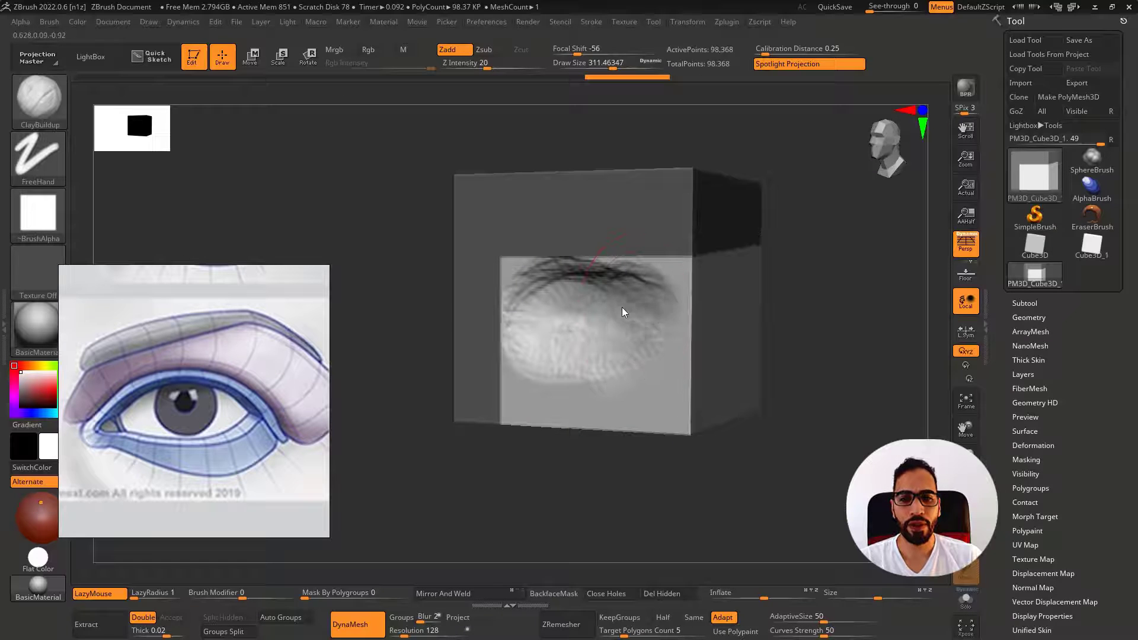
mouse_move(596, 358)
right_mouse_down()
mouse_move(666, 306)
mouse_move(713, 340)
mouse_move(645, 326)
right_mouse_up()
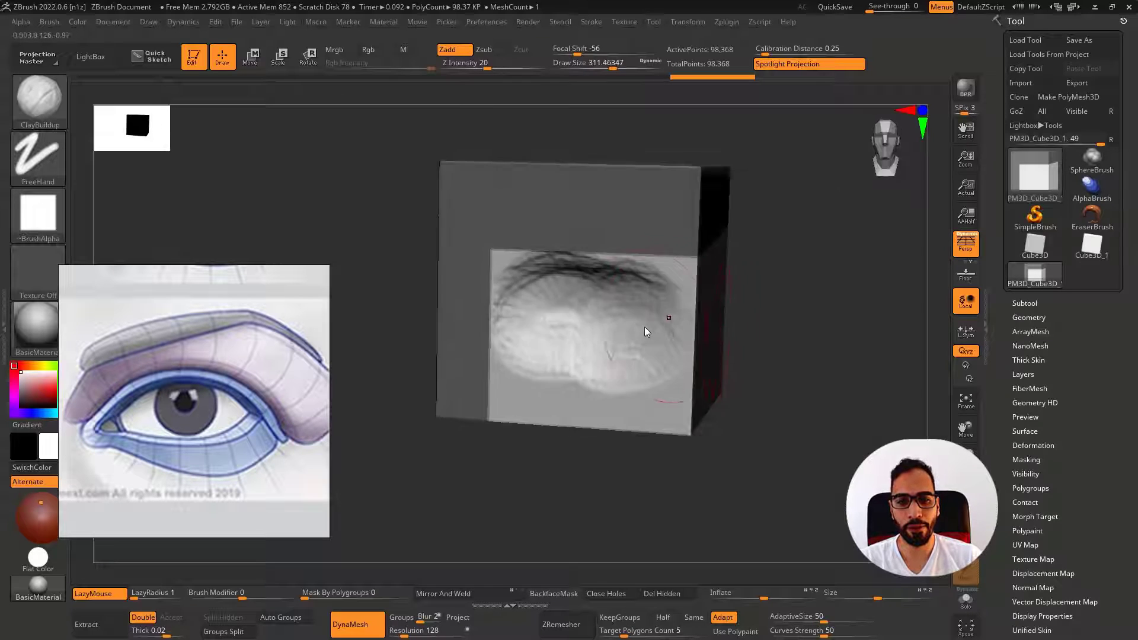
left_click_drag(538, 348, 685, 330)
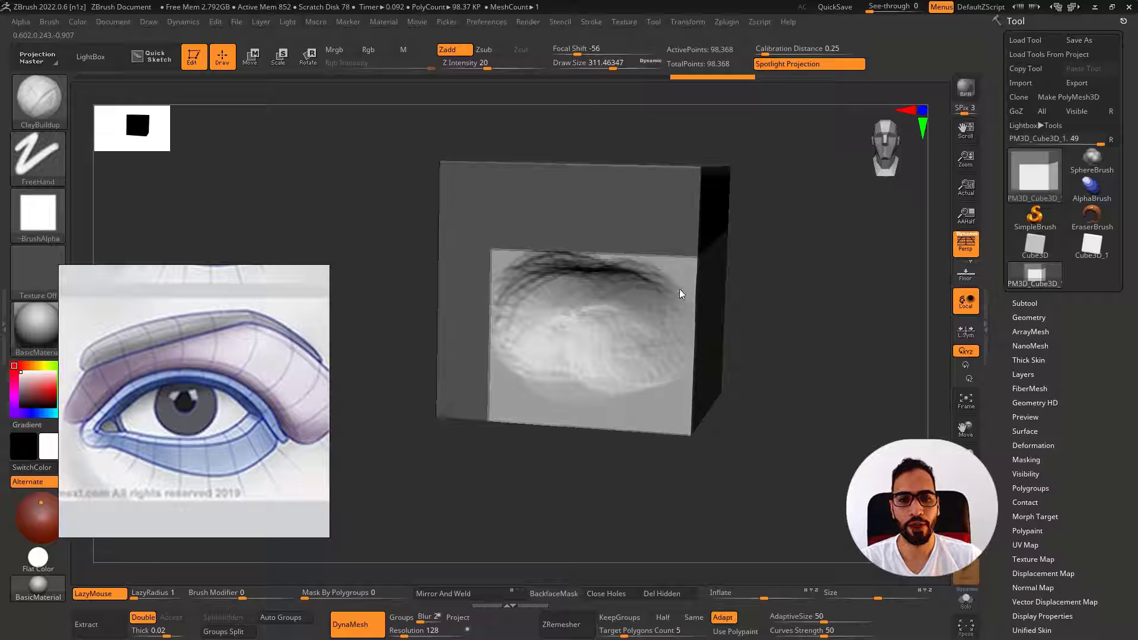
Carve the eye socket hollow outward across the front face and around the cube's outer vertical edge with the ClayBuildup brush
right_click_drag(683, 319, 692, 357)
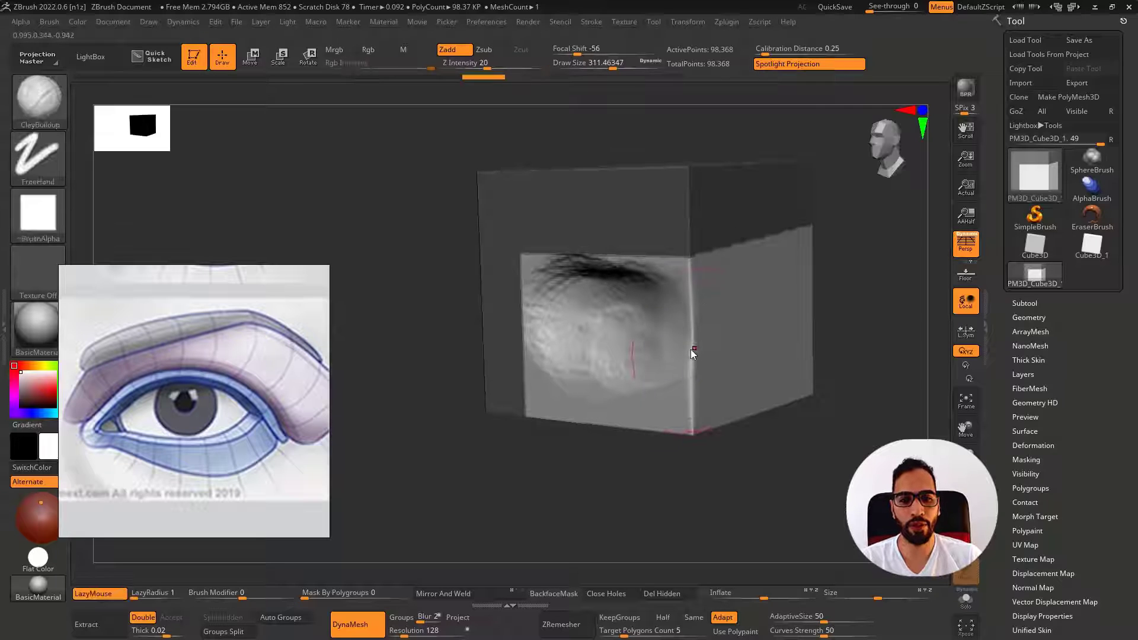
left_click_drag(682, 329, 697, 414)
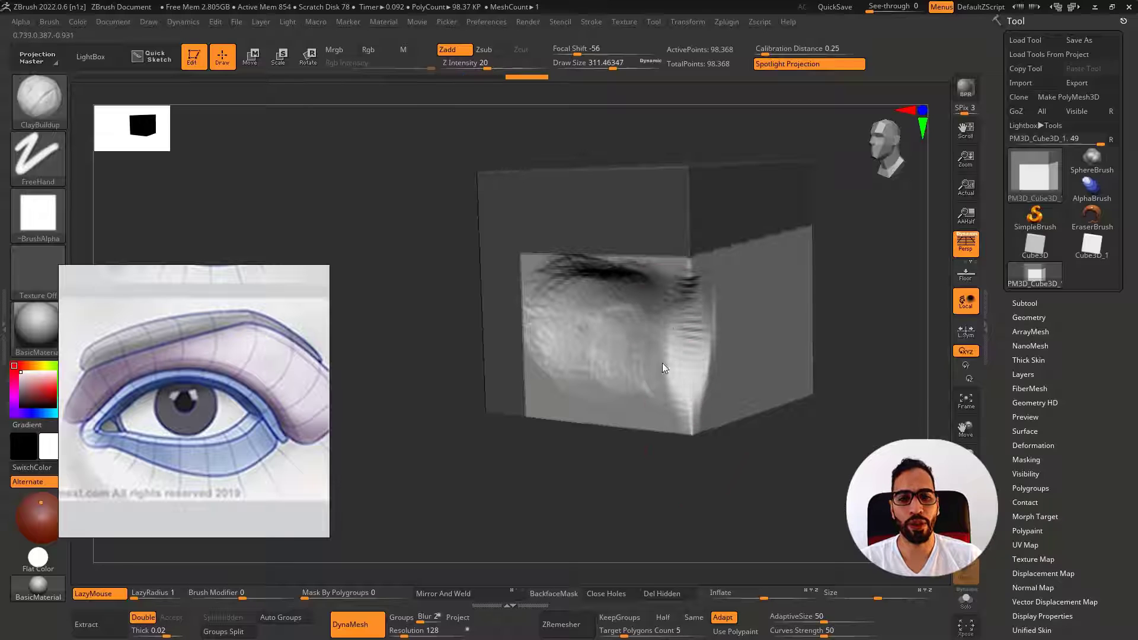
right_click_drag(670, 328, 646, 327)
left_click_drag(607, 322, 644, 376)
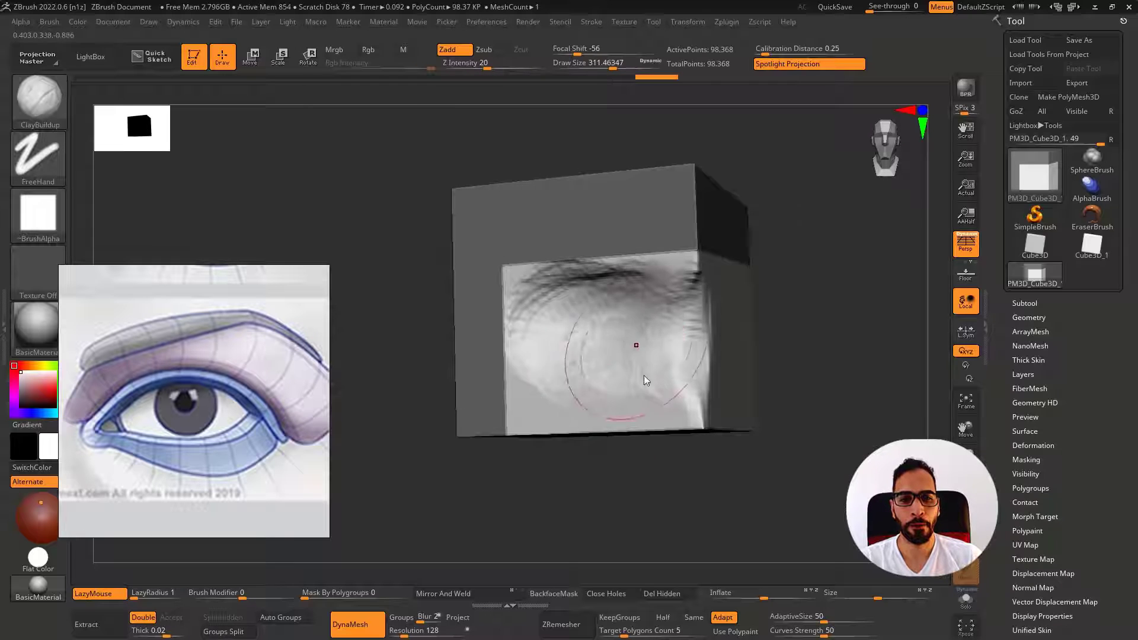
right_click_drag(644, 375, 554, 326, "shift")
left_click_drag(574, 329, 642, 345)
mouse_move(629, 350)
right_mouse_down()
mouse_move(657, 358)
mouse_move(632, 353)
right_mouse_up()
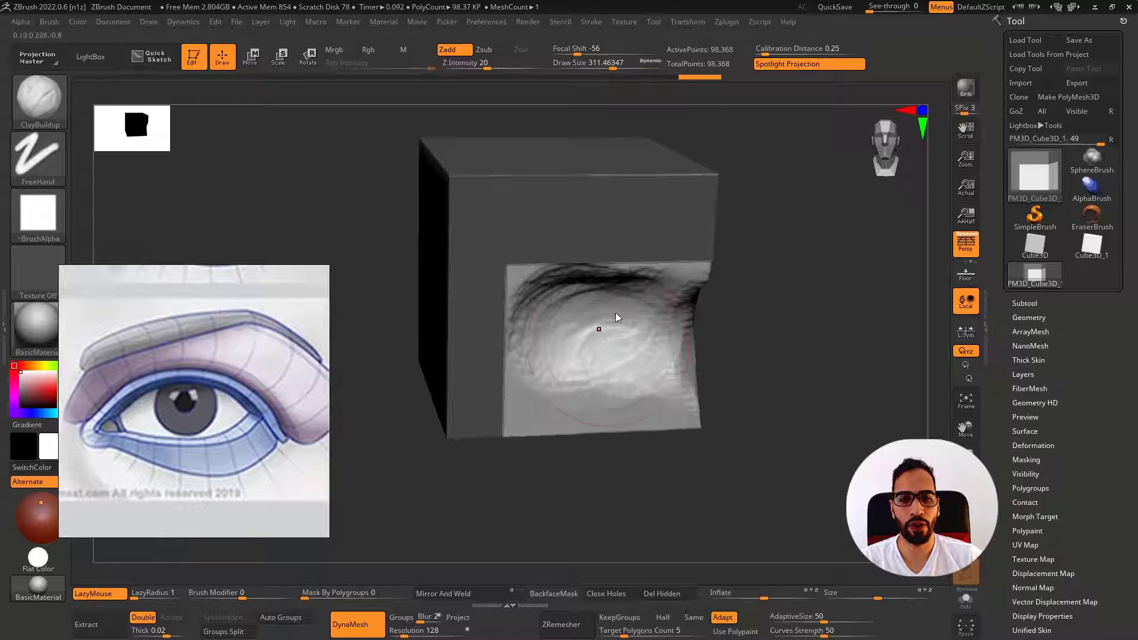
left_click_drag(611, 305, 572, 340)
right_click_drag(605, 332, 584, 321, "shift")
left_click_drag(584, 332, 570, 296)
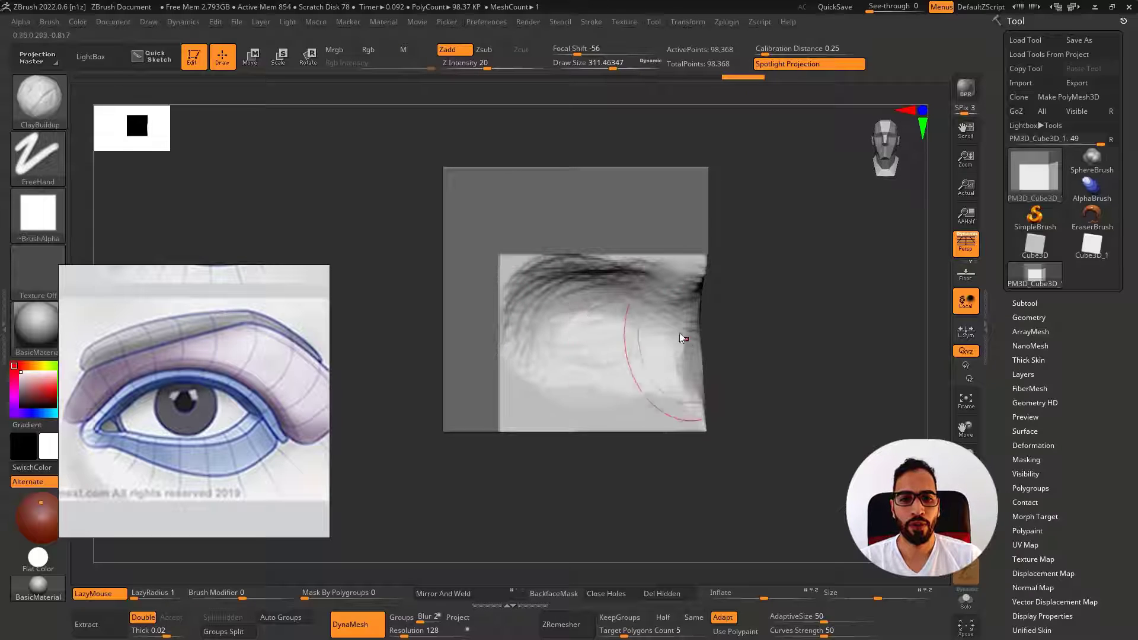
right_click_drag(680, 333, 670, 308)
left_click_drag(726, 289, 699, 270)
mouse_move(699, 269)
right_mouse_down()
mouse_move(683, 276)
mouse_move(685, 326)
mouse_move(702, 298)
right_mouse_up()
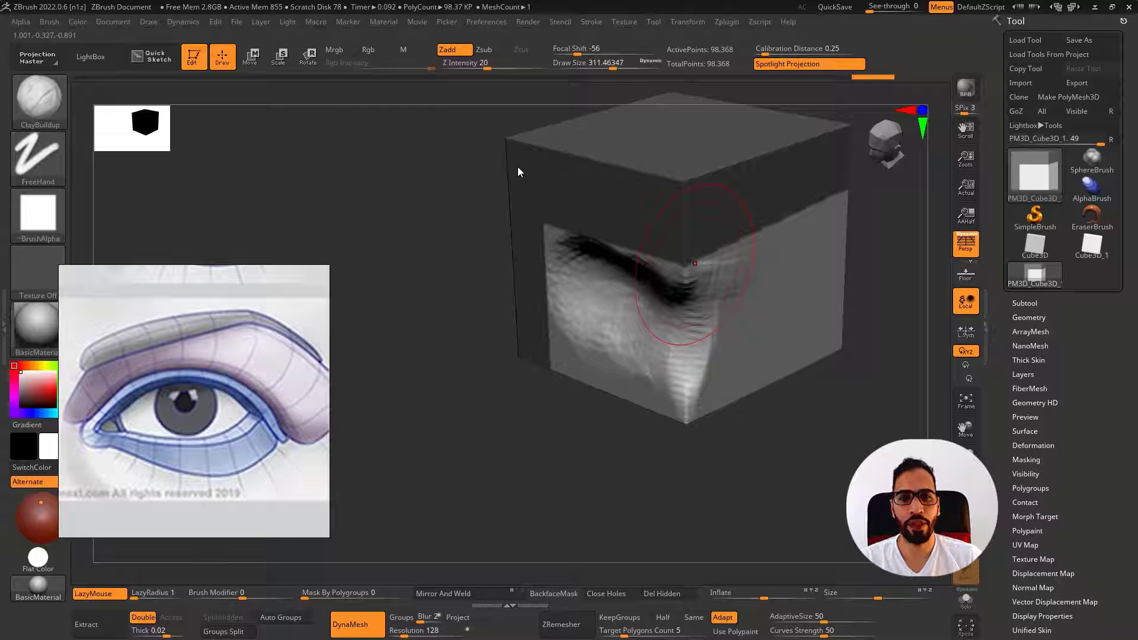
Annotate the brow line wrapping from the front face around the cube's outer corner
mouse_move(508, 164)
left_mouse_down()
mouse_move(674, 237)
mouse_move(799, 225)
left_mouse_up()
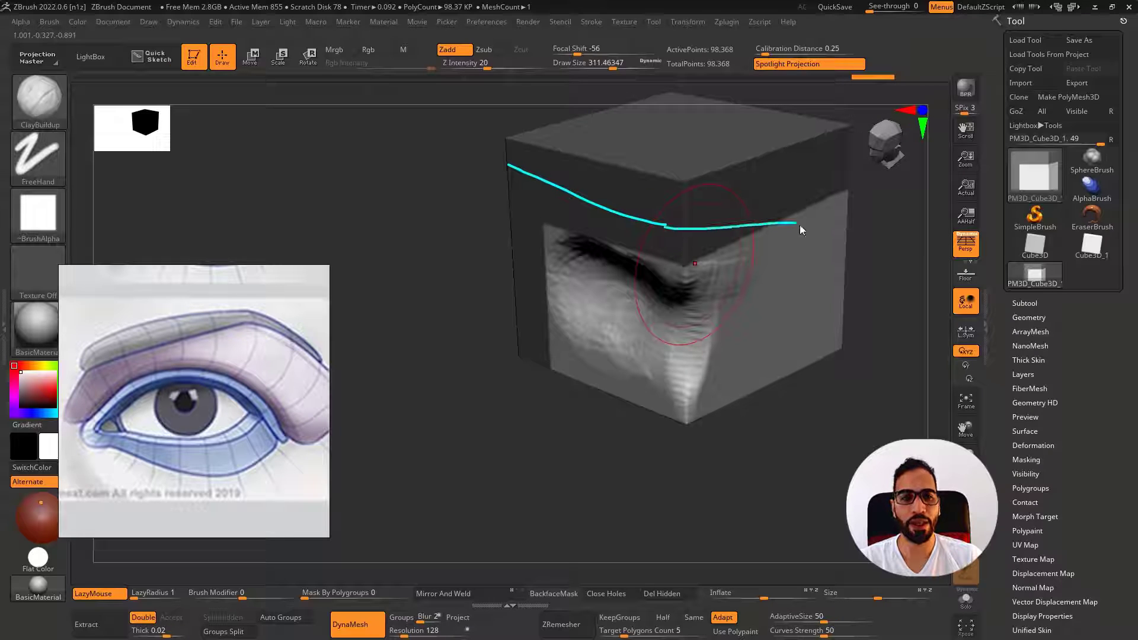
mouse_move(774, 417)
left_mouse_down()
mouse_move(681, 394)
mouse_move(717, 271)
mouse_move(715, 344)
mouse_move(675, 337)
left_mouse_up()
Undo the recent carving strokes around the outer corner and restore only the first few of them
key("ctrl")
key("ctrl+z")
key("ctrl+z")
key("ctrl+z")
key("ctrl+z")
key("ctrl+z")
key("ctrl+z")
key("ctrl+z")
key("ctrl+z")
key("ctrl+z")
key("ctrl+z")
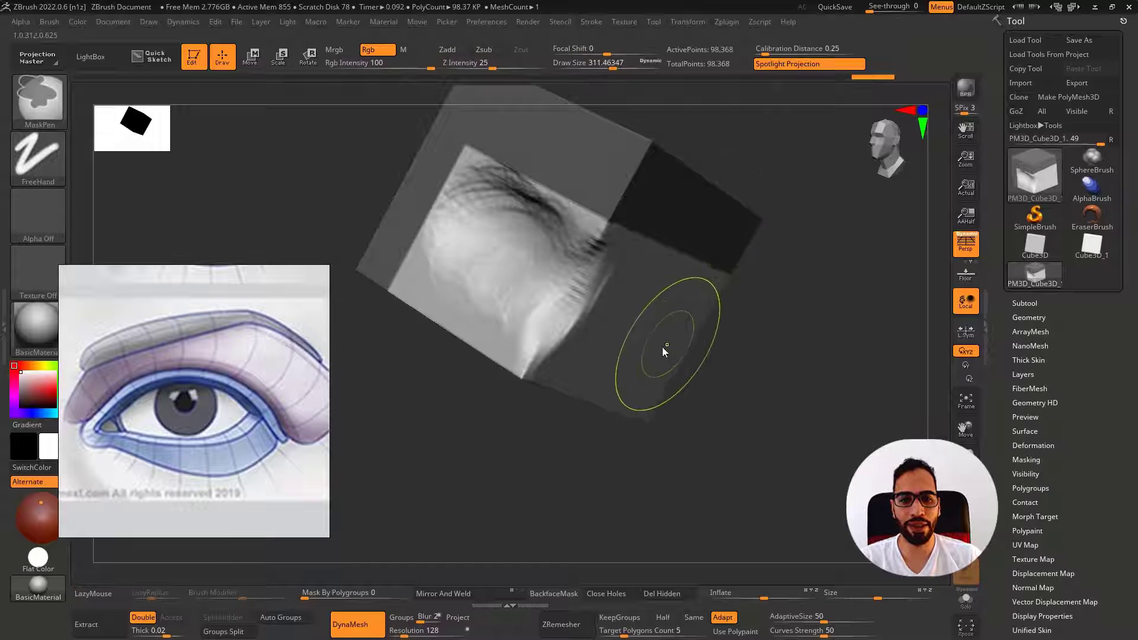
key("ctrl+shift+z")
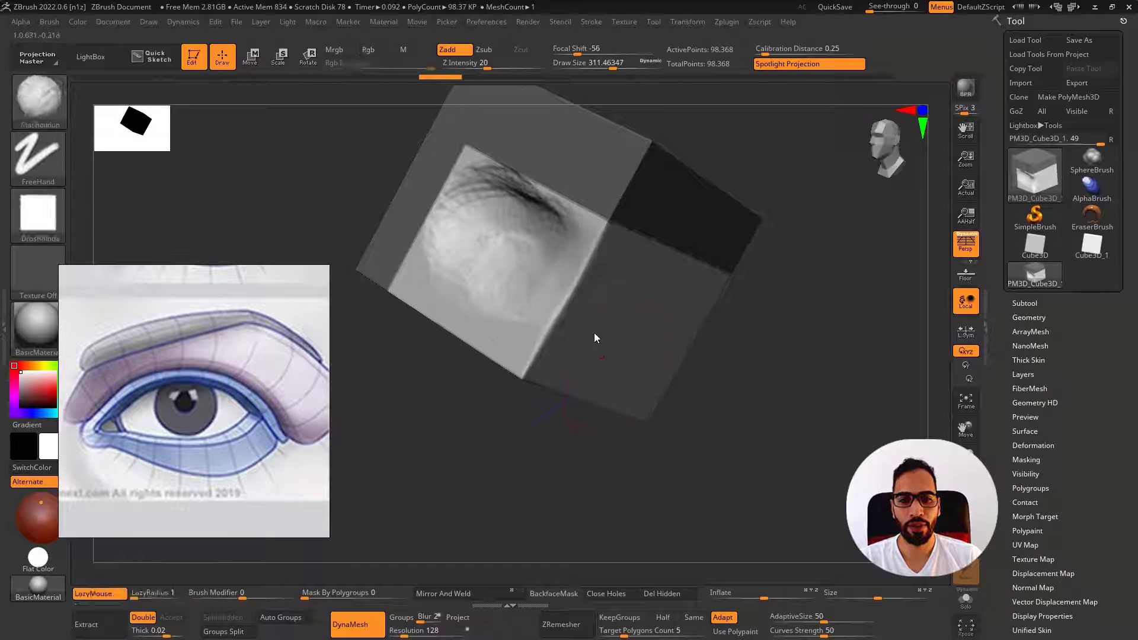
key("ctrl+shift+z")
key("ctrl+shift+z")
key("ctrl+shift+z")
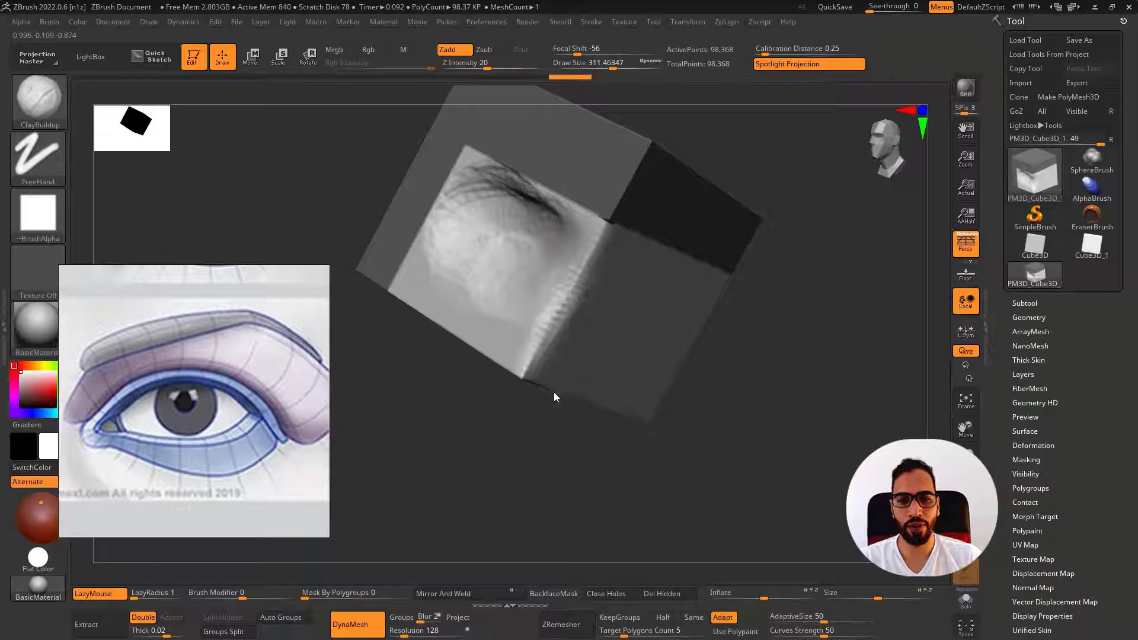
Clear the mask from the cube and check its polygroups and the carved hollow from several sides
key("ctrl+shift+z")
key("ctrl+shift+z")
key("ctrl+shift+z")
key("ctrl+shift+z")
key("ctrl+shift+z")
key("ctrl+shift+z")
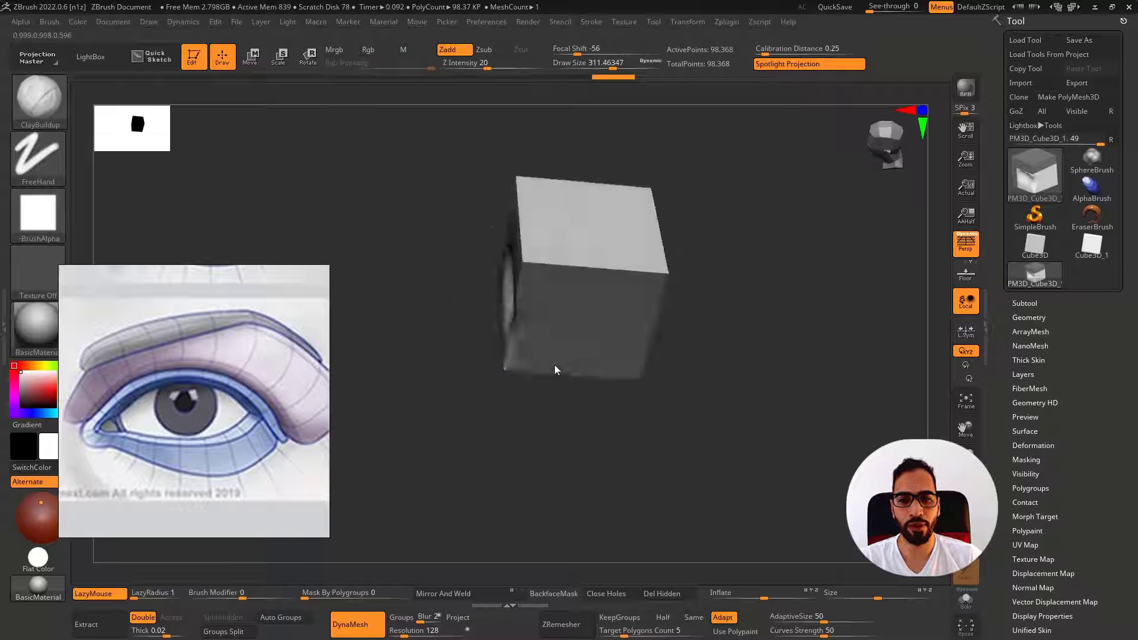
key("ctrl+shift+z")
key("ctrl+shift+z")
key("ctrl+shift+z")
key("ctrl+shift+z")
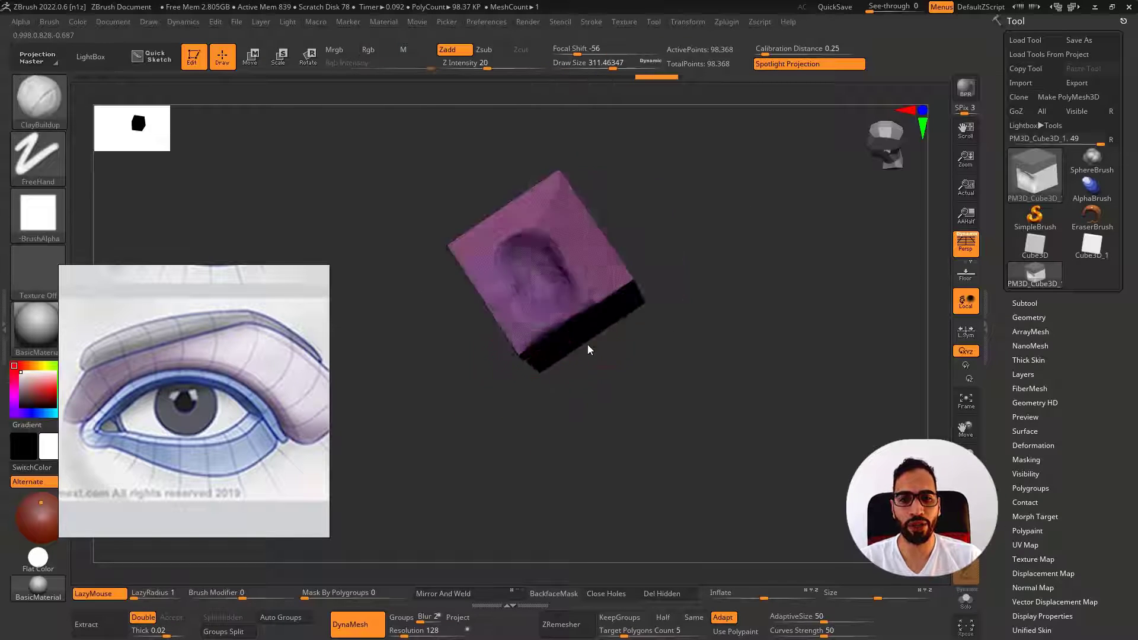
key("ctrl+shift+z")
key("ctrl+shift+z")
key("ctrl+shift+z")
key("ctrl+shift+z")
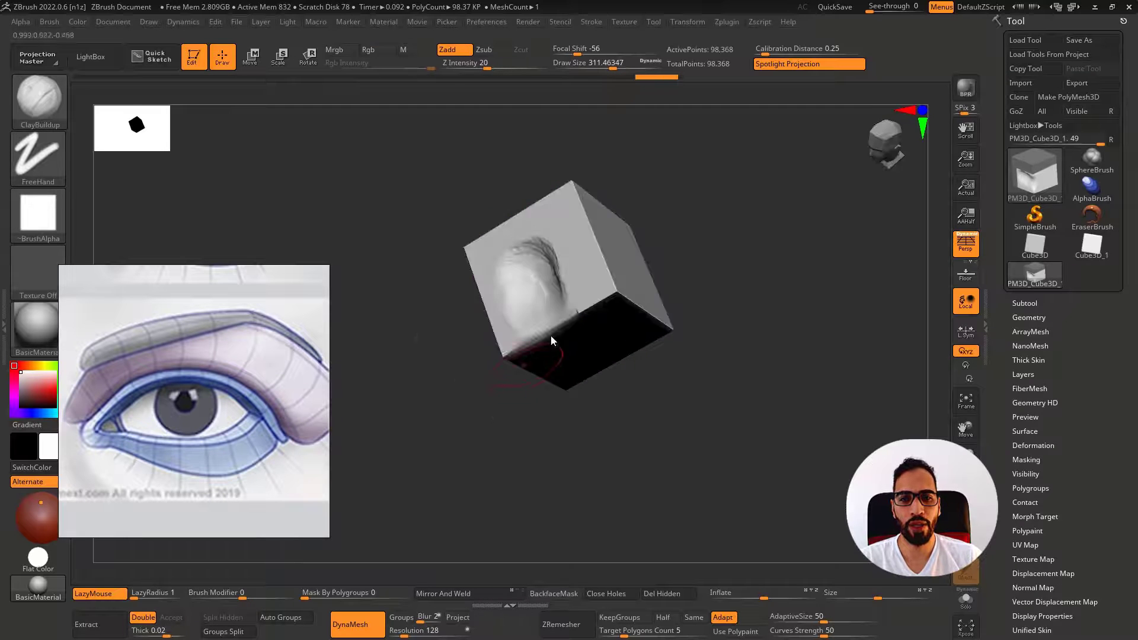
Carve a strip along the cube's outer side edge with the ClayBuildup brush and update the DynaMesh
right_click_drag(471, 365, 494, 337)
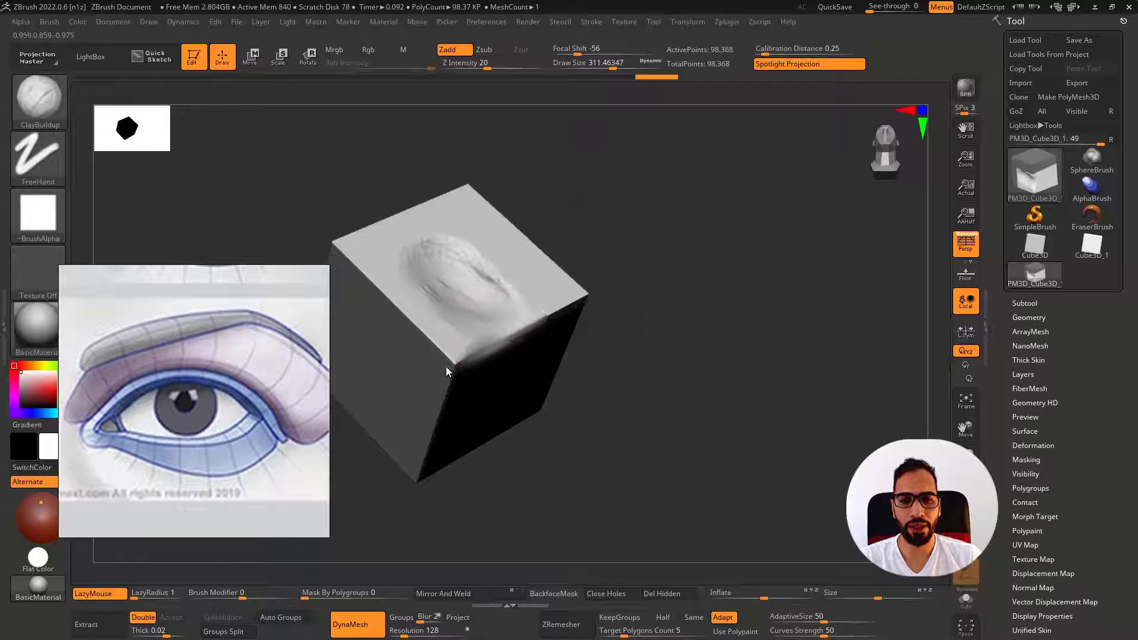
left_click_drag(446, 366, 511, 336)
key("ctrl+shift+z")
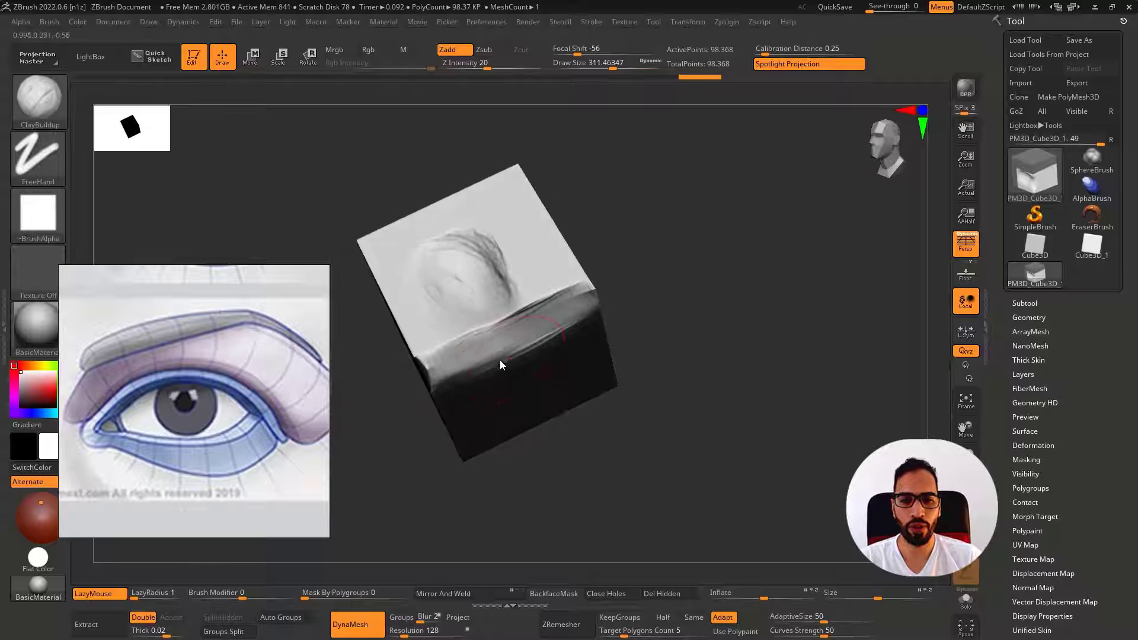
key("ctrl+shift+z")
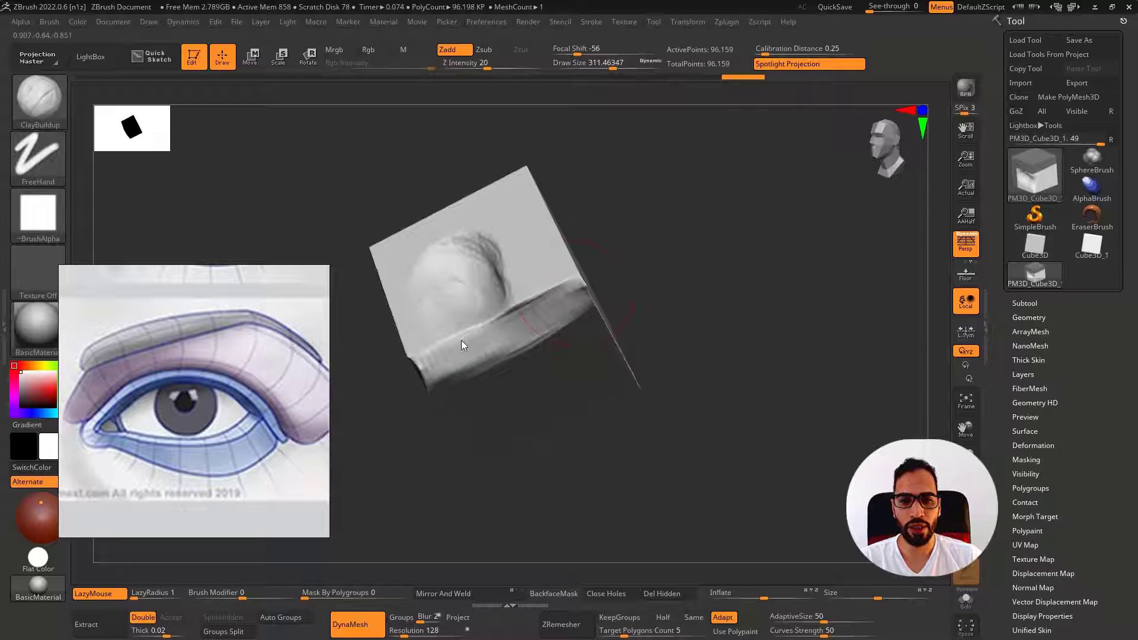
key("ctrl+shift+z")
key("ctrl+shift+z")
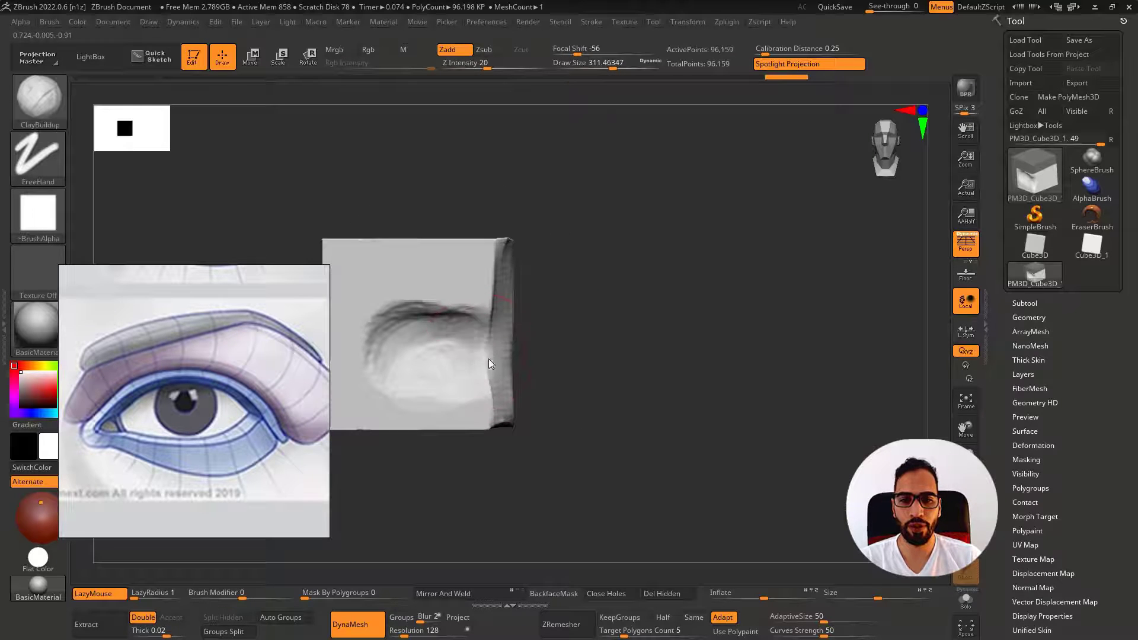
Blend the socket into the outer edge, shape the edge above it with ClayBuildup, and update the DynaMesh
key("ctrl+shift+z")
key("ctrl+shift+z")
key("ctrl+shift+z")
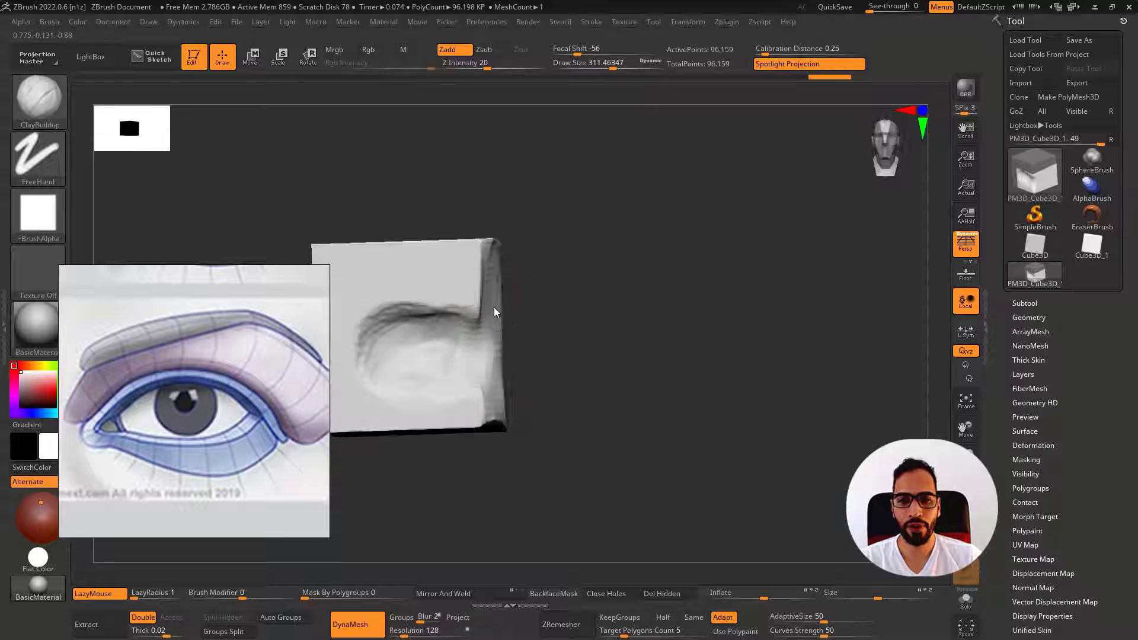
left_click_drag(478, 270, 485, 262)
right_click(486, 273)
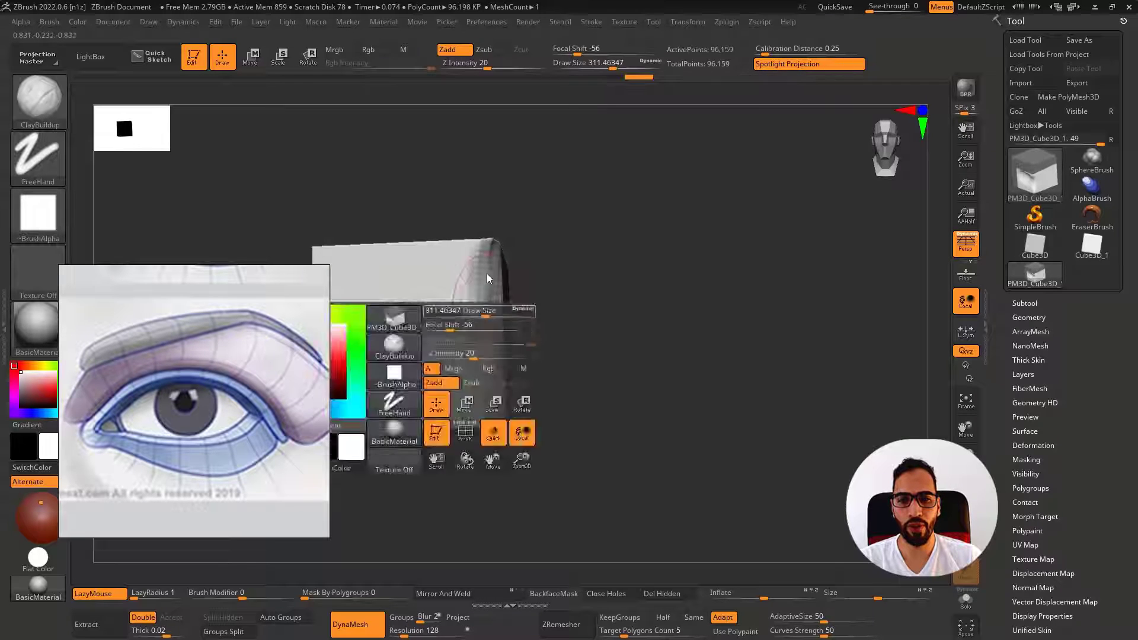
left_click_drag(488, 306, 487, 266)
mouse_move(638, 290)
left_mouse_down("ctrl")
mouse_move(599, 340)
mouse_move(699, 333)
left_mouse_up("ctrl")
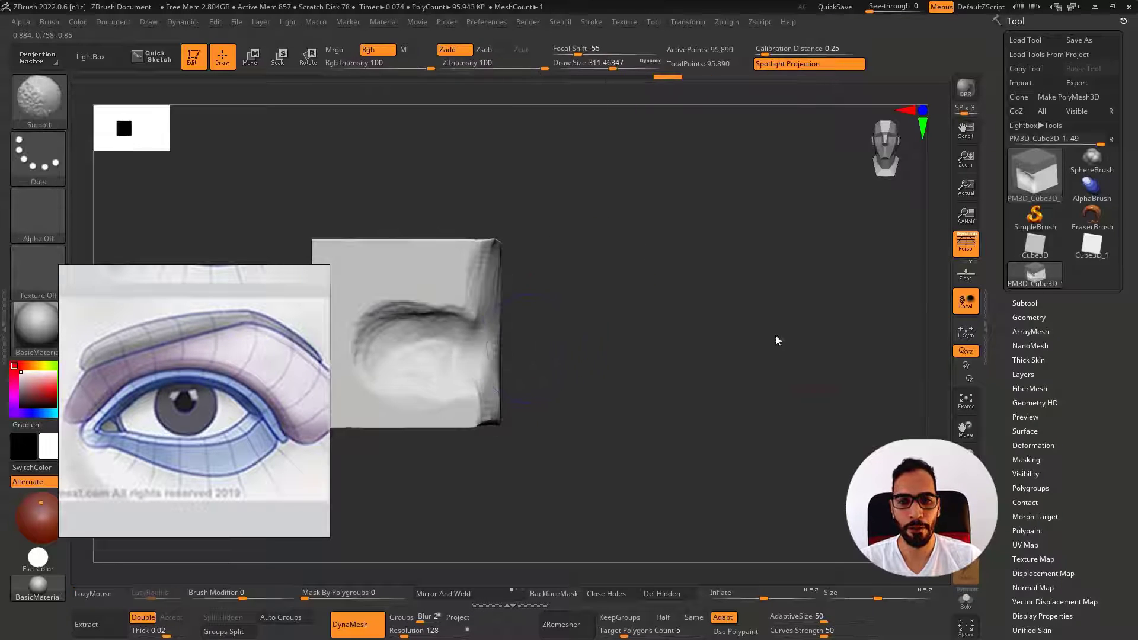
Smooth the whole sculpt with ClayPolish at Max 25
left_click(1017, 318)
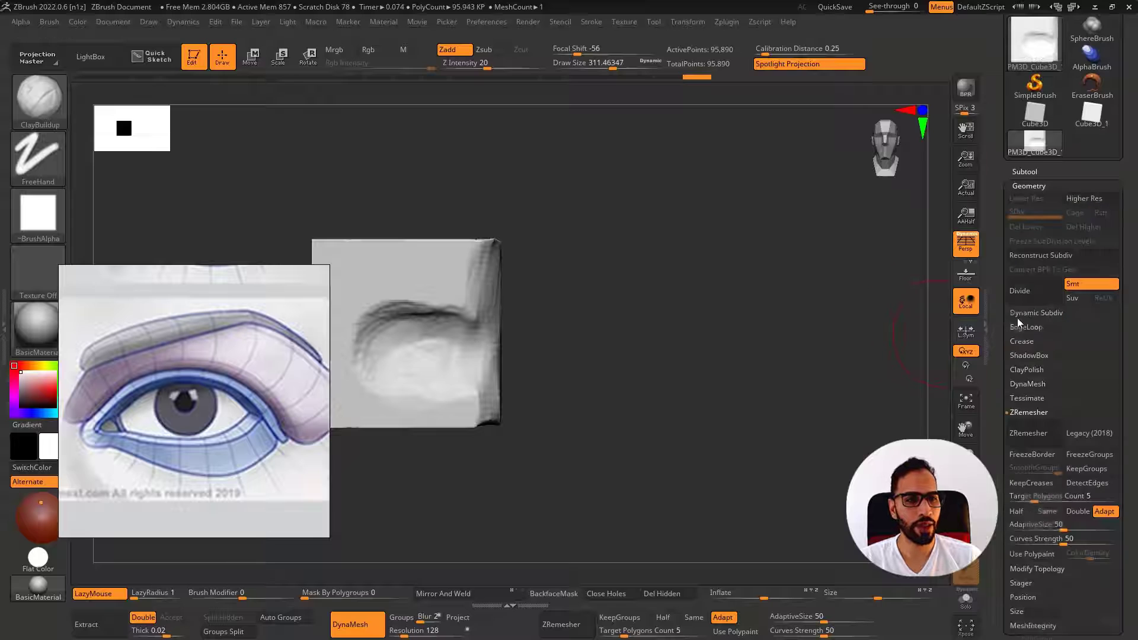
left_click(1043, 370)
left_click(1027, 397)
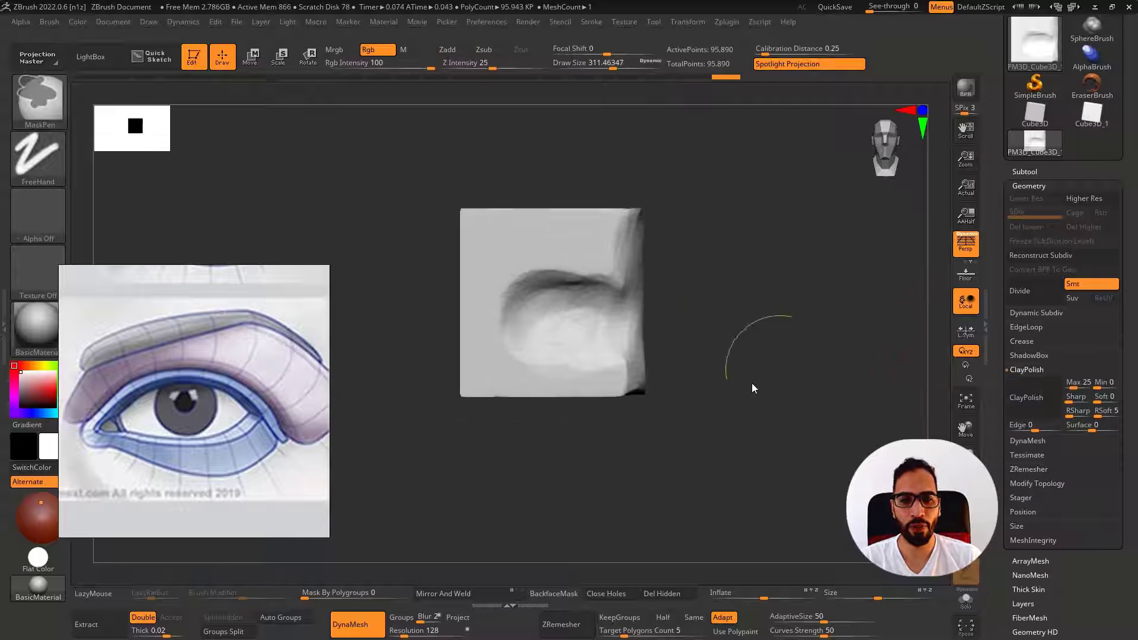
mouse_move(752, 383)
left_mouse_down()
mouse_move(632, 327)
mouse_move(670, 308)
left_mouse_up()
Isolate the polygroup above and beside the socket, mask it, and show the whole mesh with that mask kept
mouse_move(641, 263)
left_mouse_down()
mouse_move(635, 283)
mouse_move(605, 280)
left_mouse_up()
left_click(584, 232, "ctrl+shift")
left_click(722, 237, "ctrl+shift")
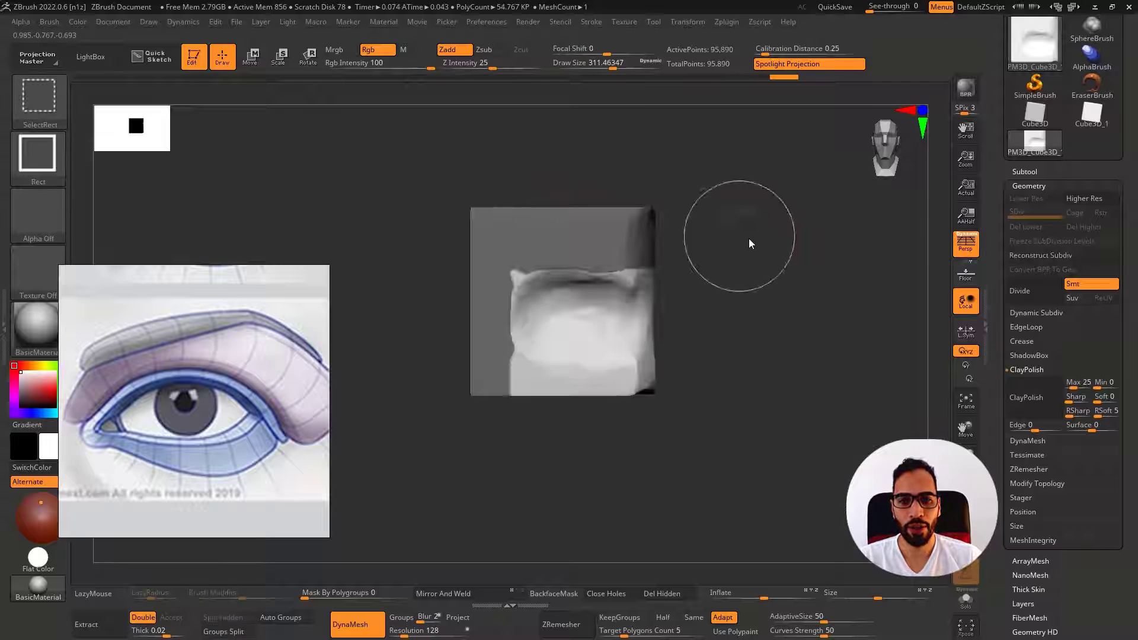
key("f")
key("shift+f")
key("shift+f")
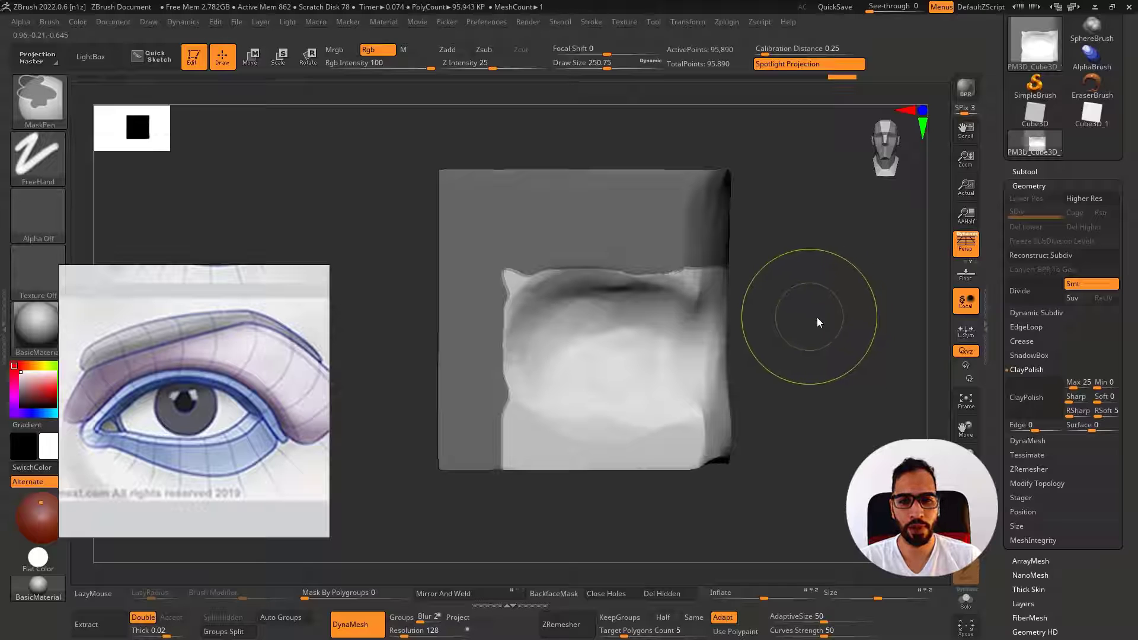
left_click_drag(816, 318, 846, 379, "ctrl")
key("ctrl+z")
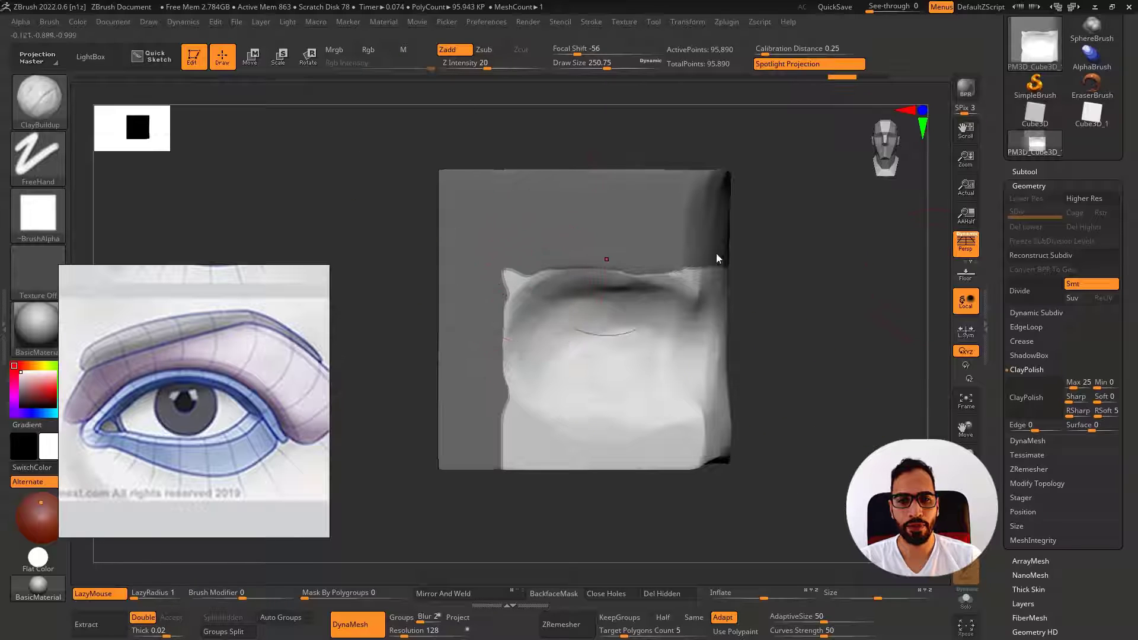
Turn off perspective and straighten the mask borders with rectangular masks over the front face's upper band and inner side strip
left_click(966, 243)
left_click_drag(371, 141, 907, 278, "ctrl")
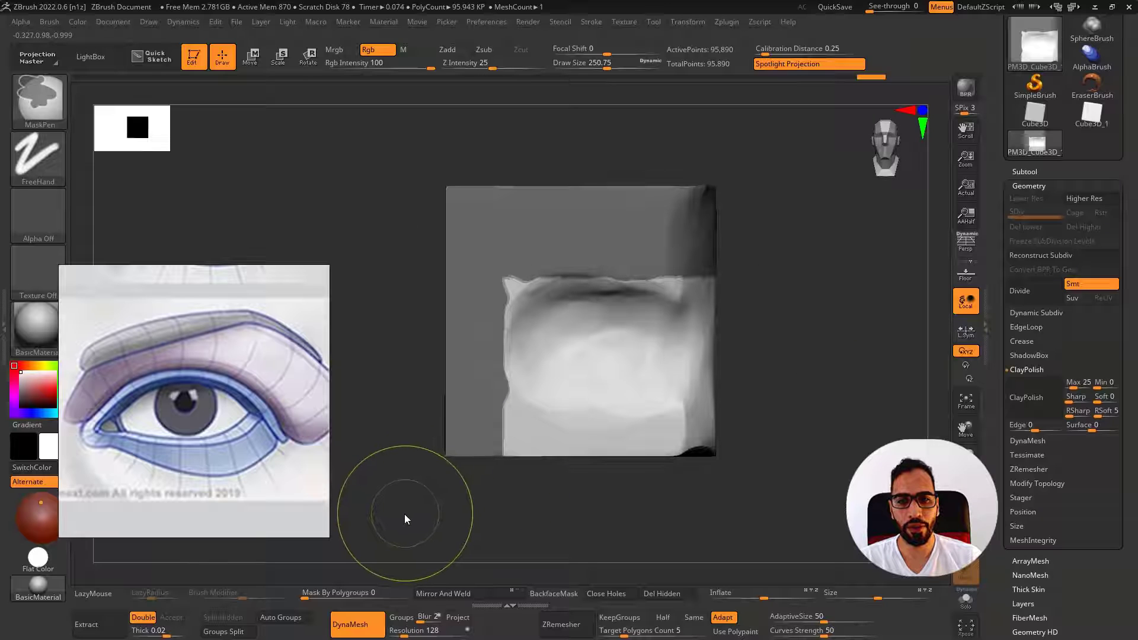
key("shift+f")
key("shift+f")
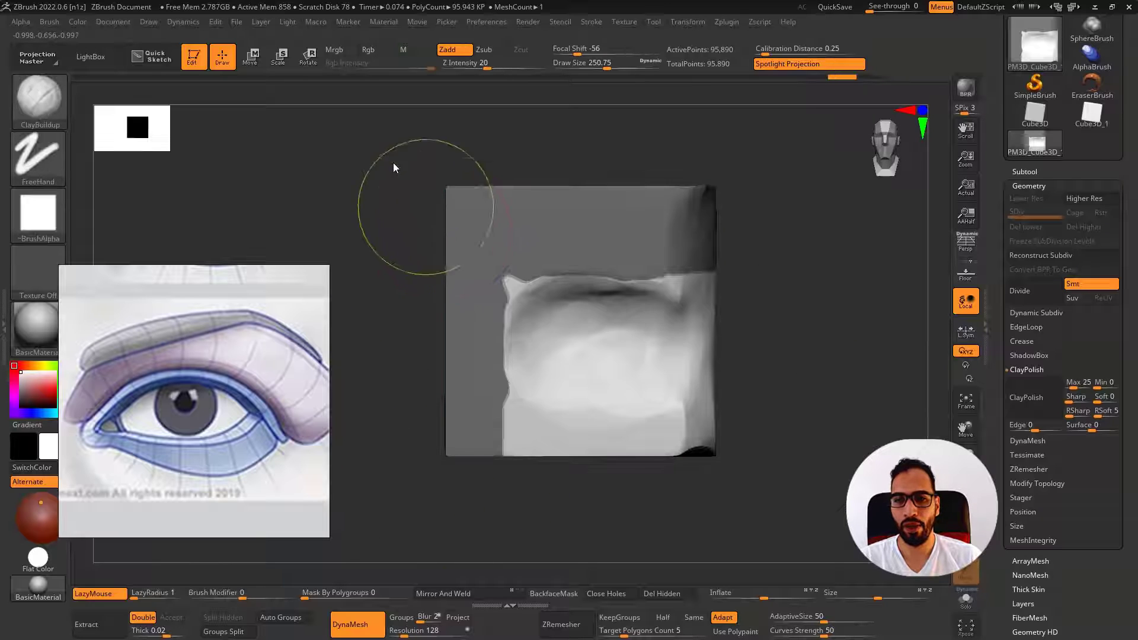
left_click_drag(393, 142, 824, 276, "ctrl")
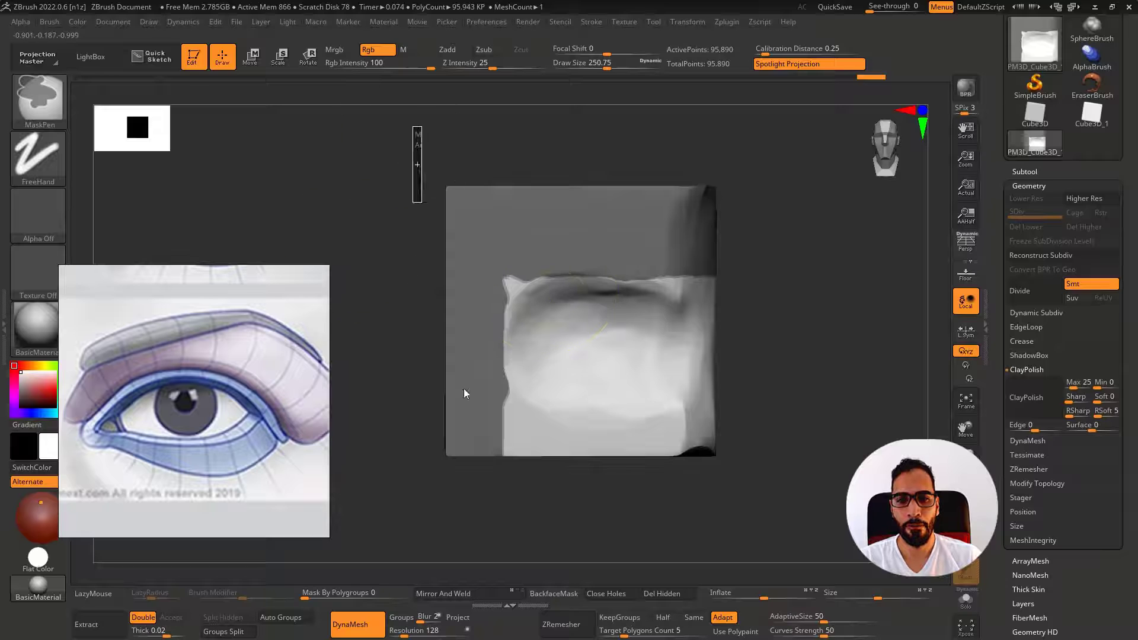
left_click_drag(413, 126, 514, 527, "ctrl")
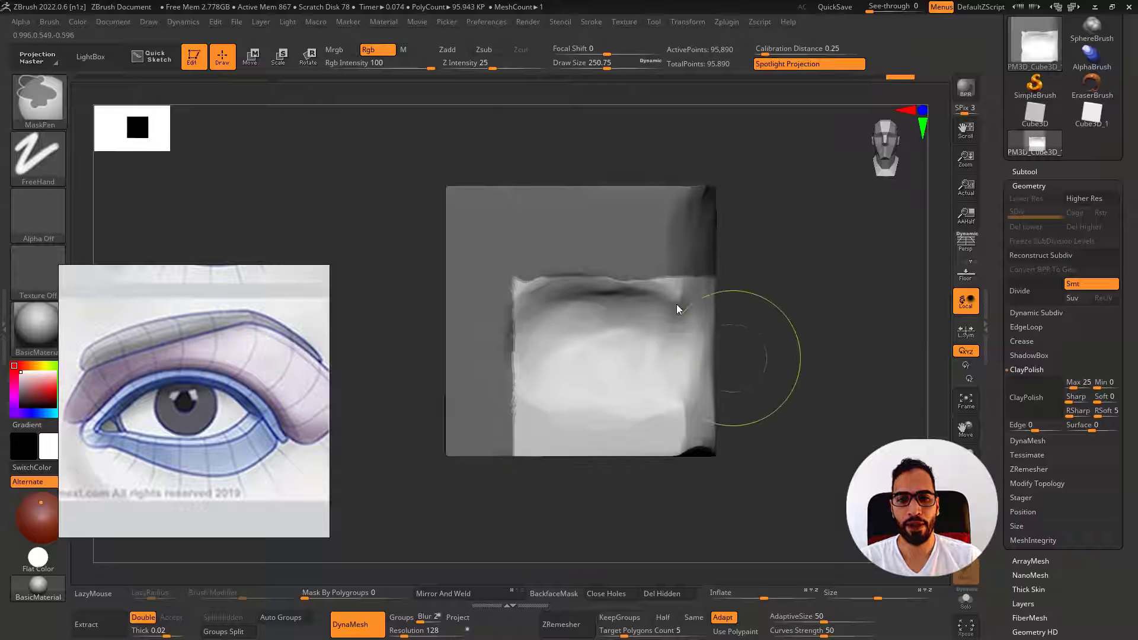
mouse_move(409, 146)
left_mouse_down("ctrl")
mouse_move(866, 283)
mouse_move(809, 293)
left_mouse_up("ctrl")
Split the masked border and the socket area into separate polygroups and check them in the PolyFrame display
key("shift+f")
key("shift+f")
key("shift+f")
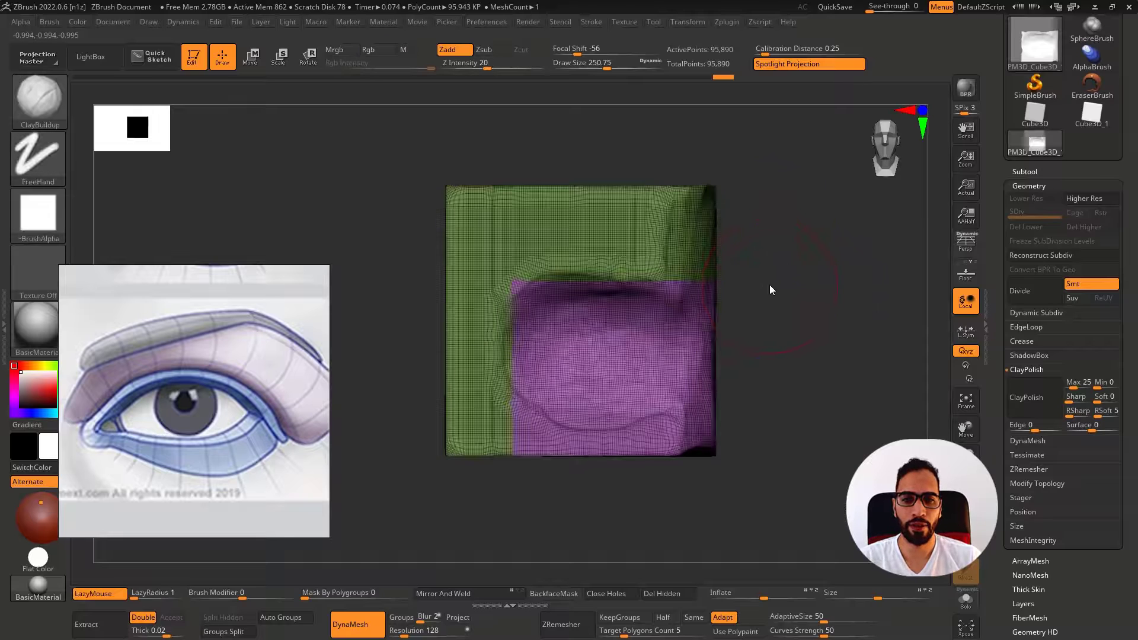
key("shift+f")
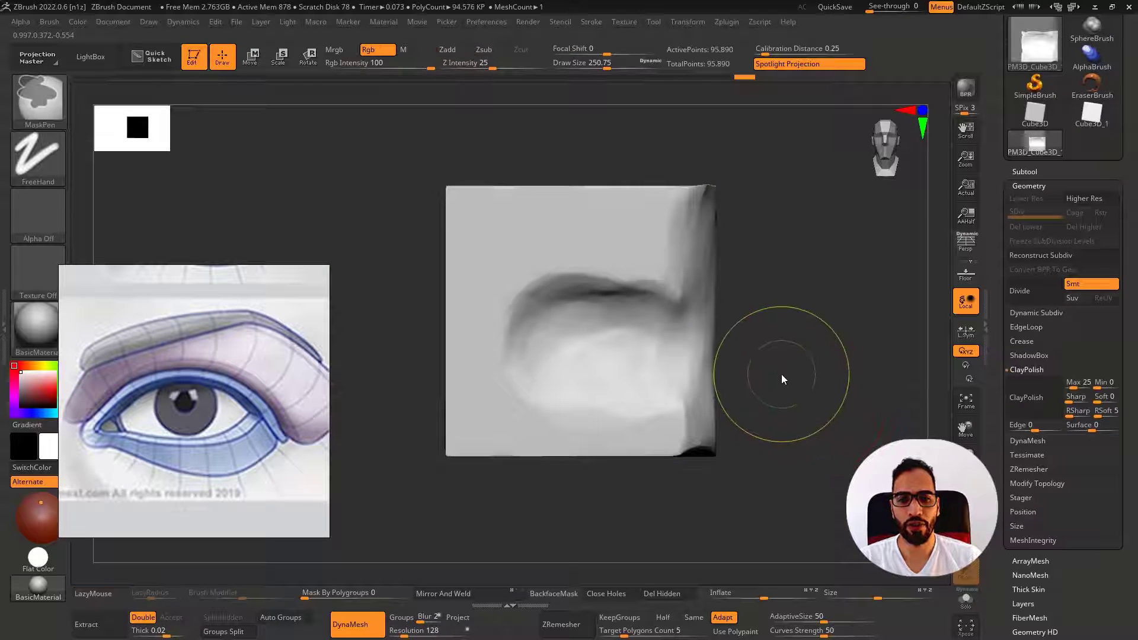
Mask a narrower inner side strip with the upper band and turn the masked border into its own polygroup
mouse_move(336, 139)
left_mouse_down("ctrl")
mouse_move(849, 290)
mouse_move(859, 274)
mouse_move(439, 400)
mouse_move(484, 556)
mouse_move(507, 560)
mouse_move(495, 560)
left_mouse_up("ctrl")
key("ctrl+w")
key("shift+f")
mouse_move(757, 286)
left_mouse_down()
mouse_move(745, 319)
mouse_move(765, 329)
mouse_move(734, 260)
left_mouse_up()
key("shift+f")
Isolate the socket area, merge it into a single polygroup, and show the whole cube in perspective without PolyFrame
left_click(723, 267, "ctrl+shift")
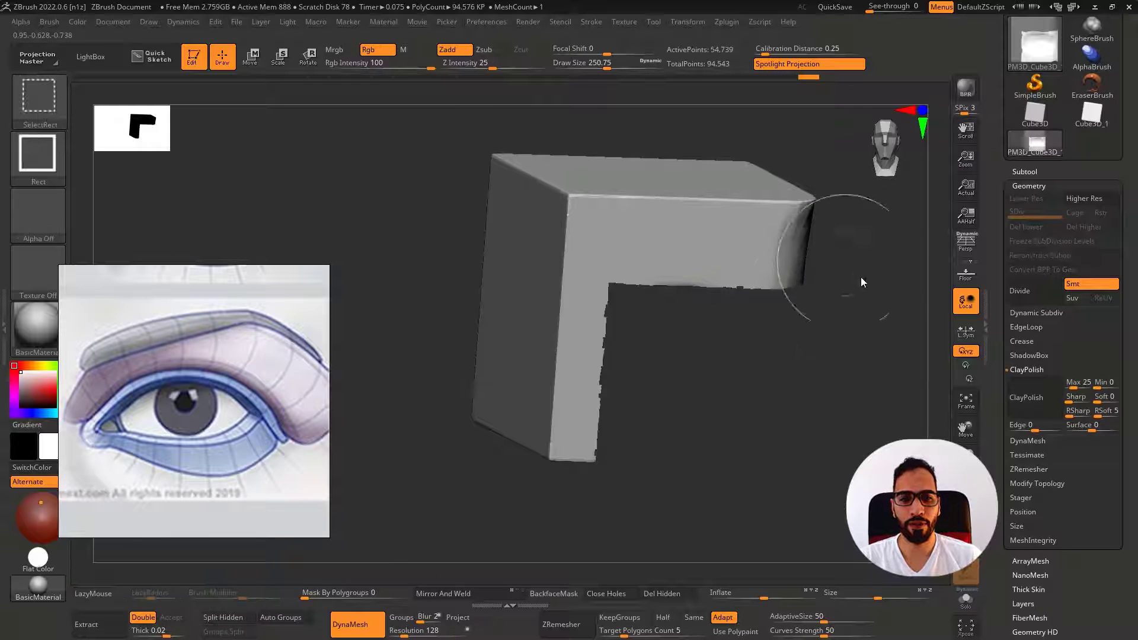
left_click_drag(864, 280, 921, 346, "ctrl+shift")
key("shift+f")
left_click_drag(849, 357, 845, 348)
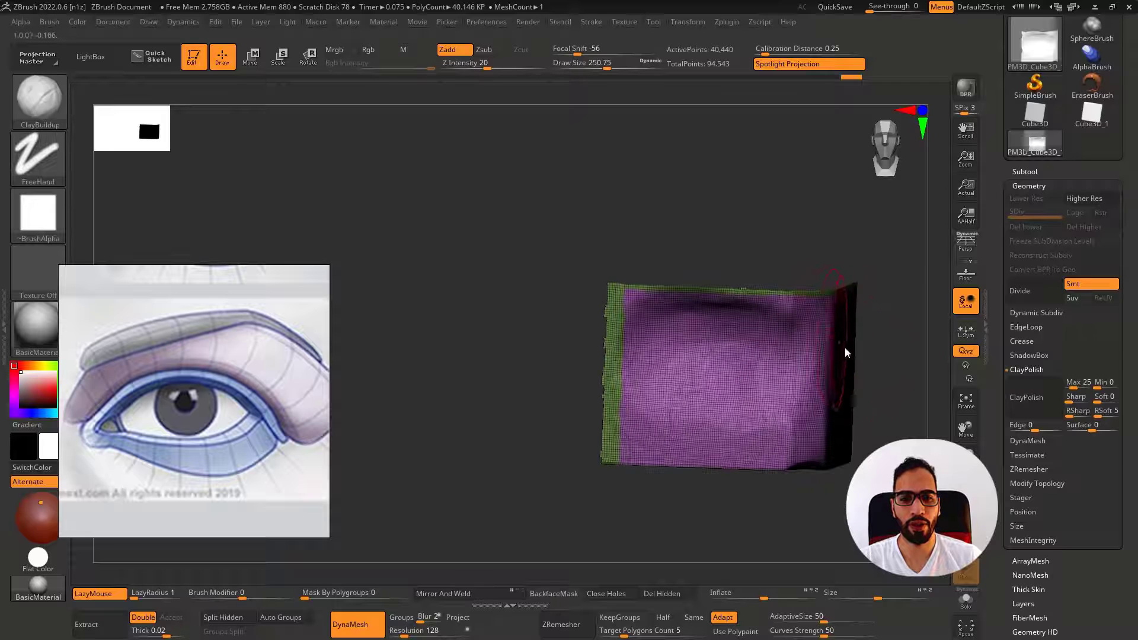
key("ctrl+w")
left_click_drag(593, 394, 482, 369, "alt")
left_click(835, 371, "ctrl+shift")
left_click_drag(834, 372, 685, 308, "shift")
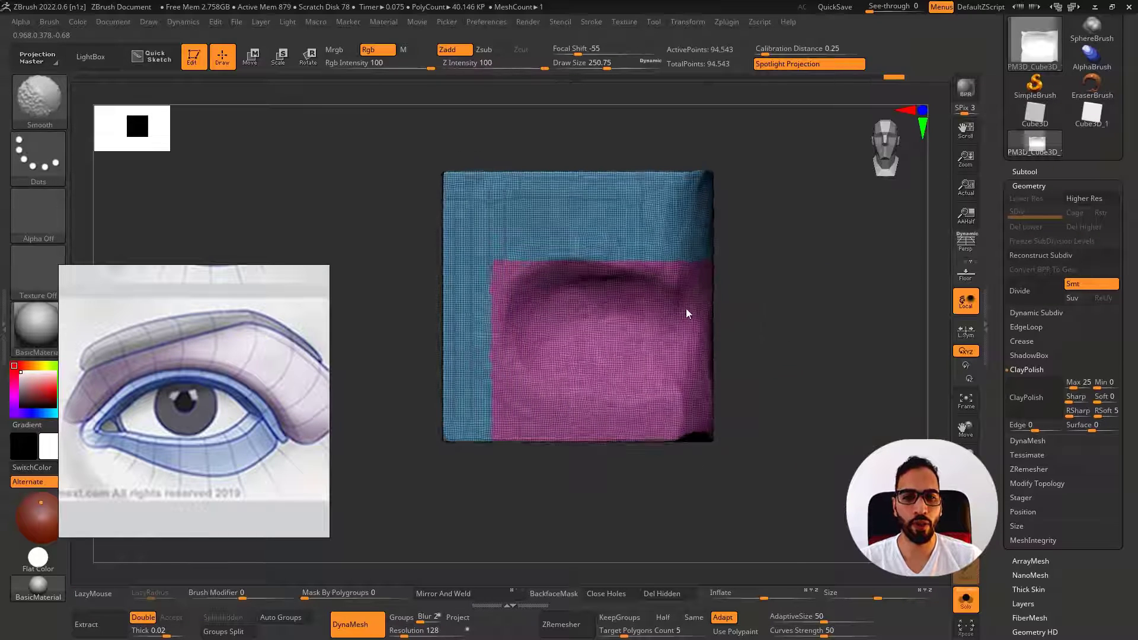
key("shift+f")
left_click(966, 245)
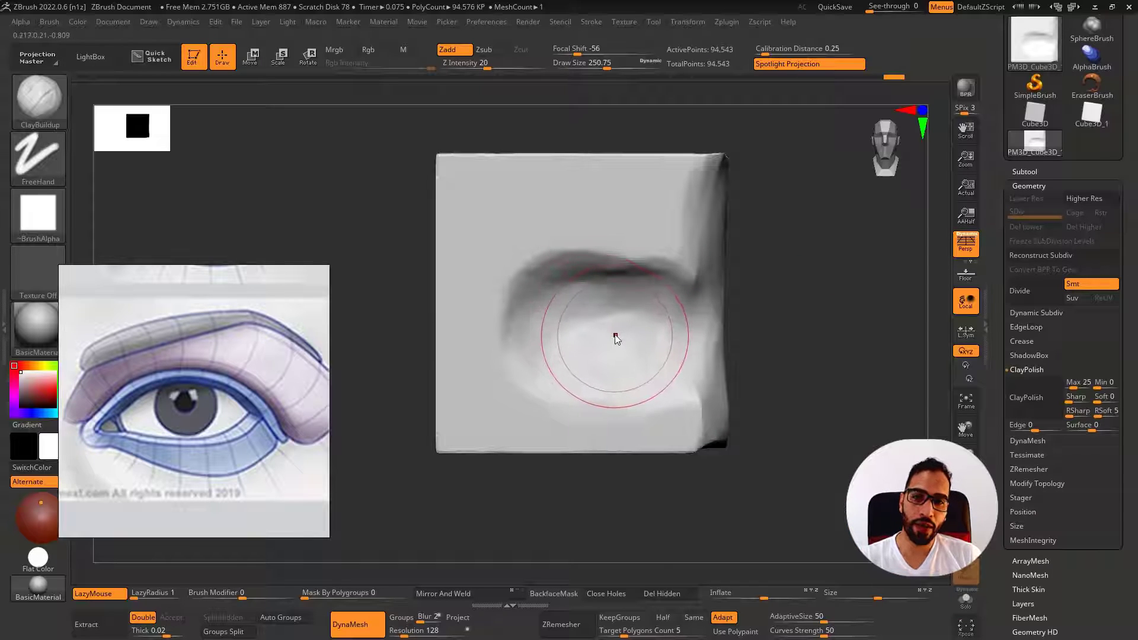
Try to carve curved upper and lower eyelid lines across the socket with a smaller DamStandard brush
right_click_drag(614, 330, 595, 326)
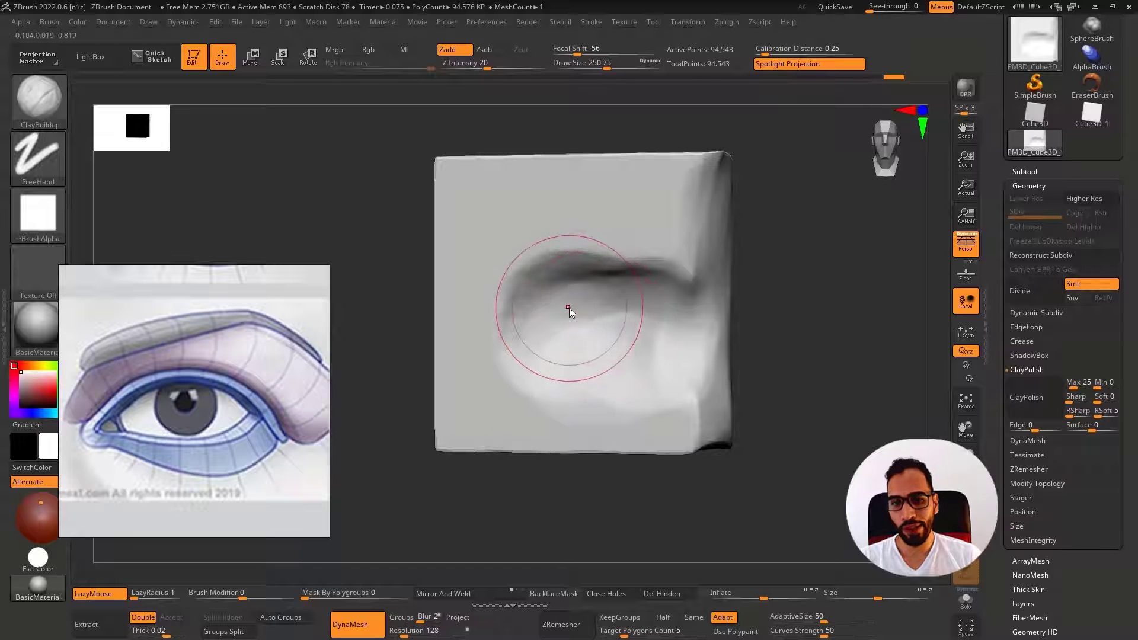
left_click_drag(526, 316, 680, 306)
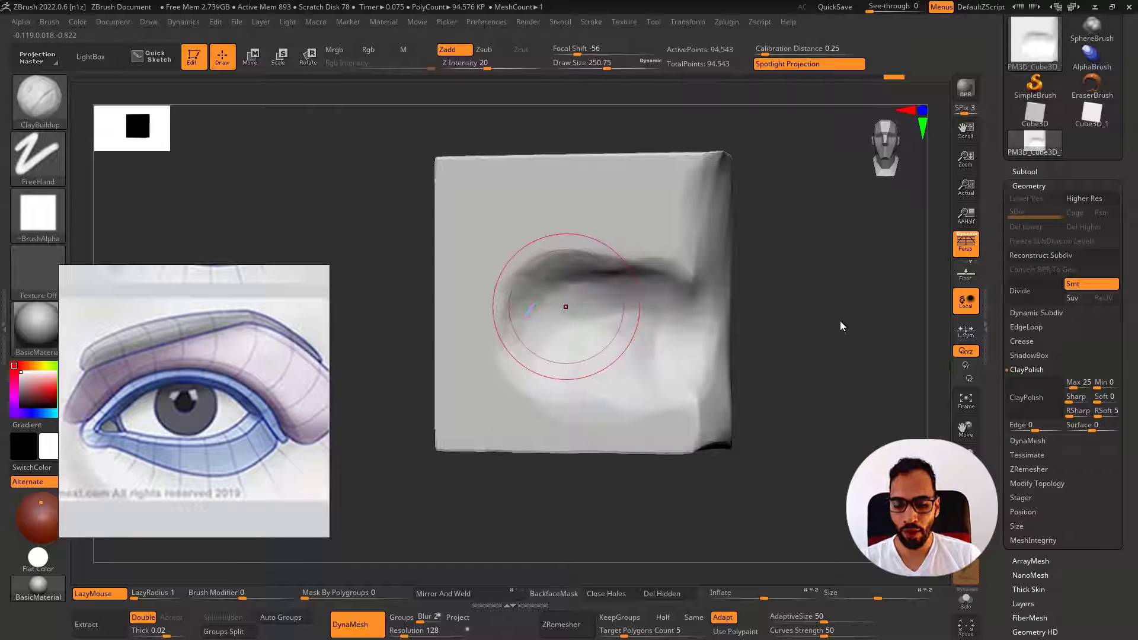
left_click_drag(852, 336, 841, 334)
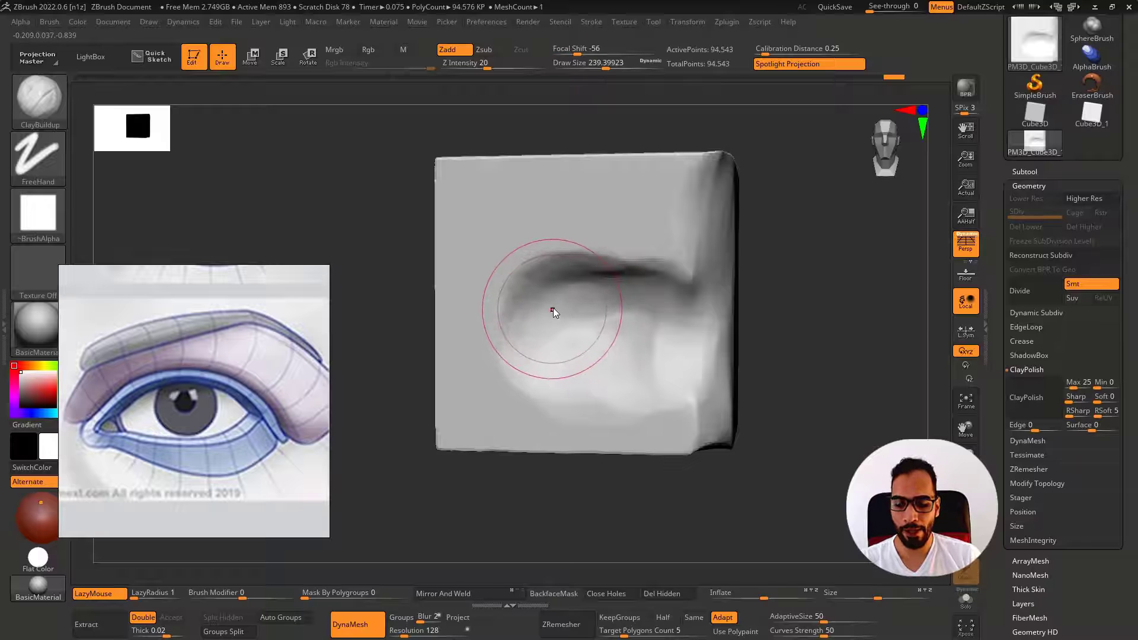
key("b")
key("d")
key("s")
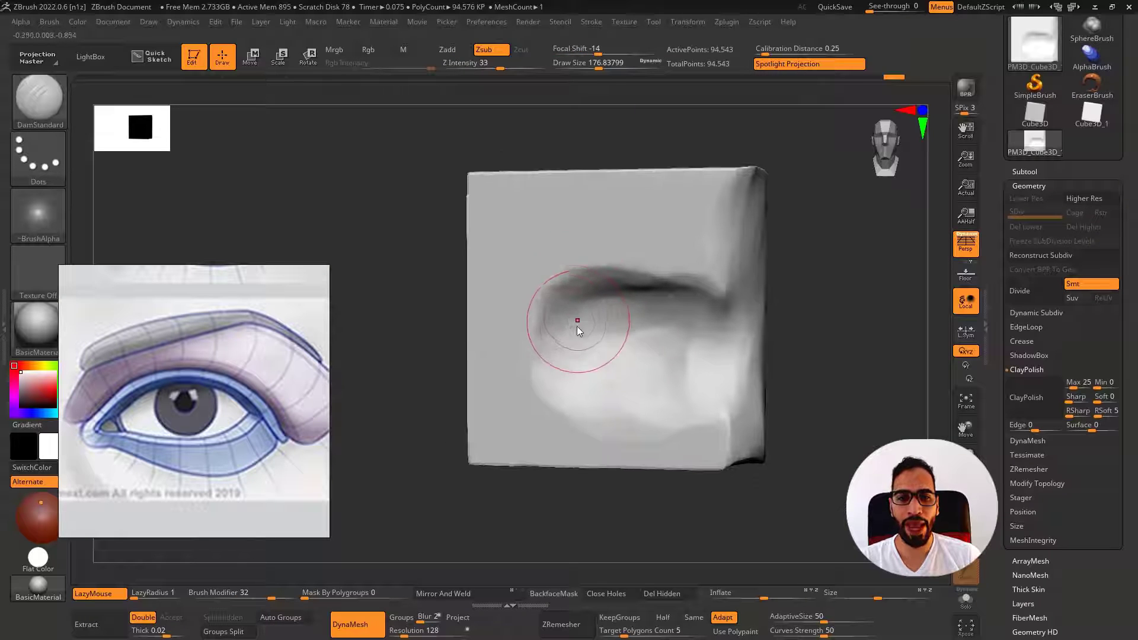
left_click_drag(577, 327, 705, 314)
key("s")
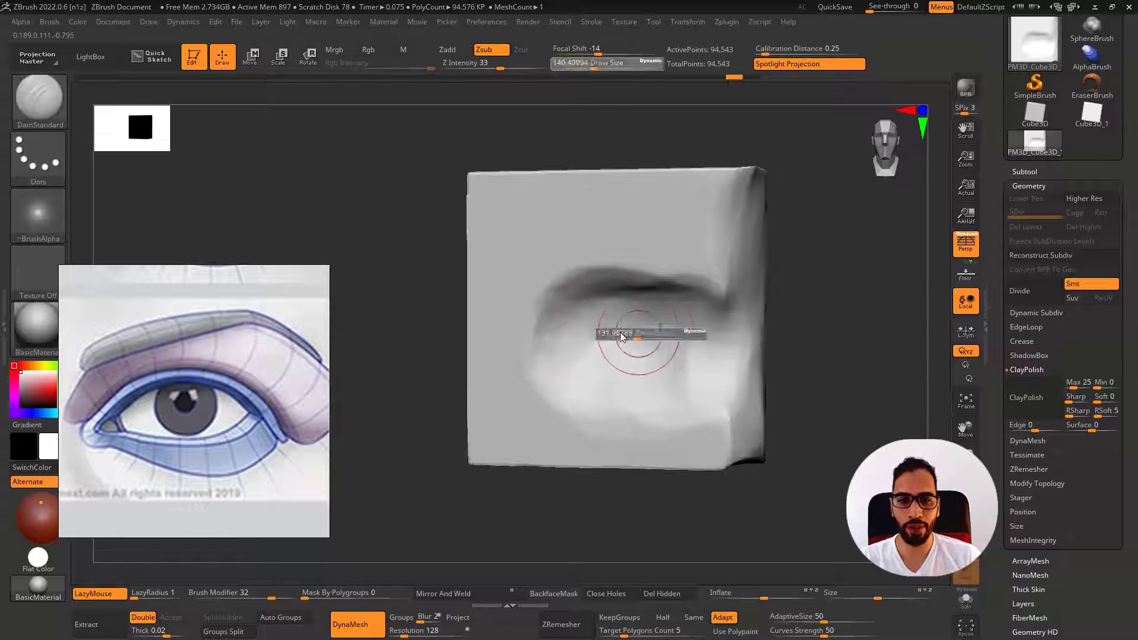
mouse_move(644, 336)
left_mouse_down()
mouse_move(625, 336)
mouse_move(724, 317)
left_mouse_up()
left_click_drag(575, 340, 724, 324)
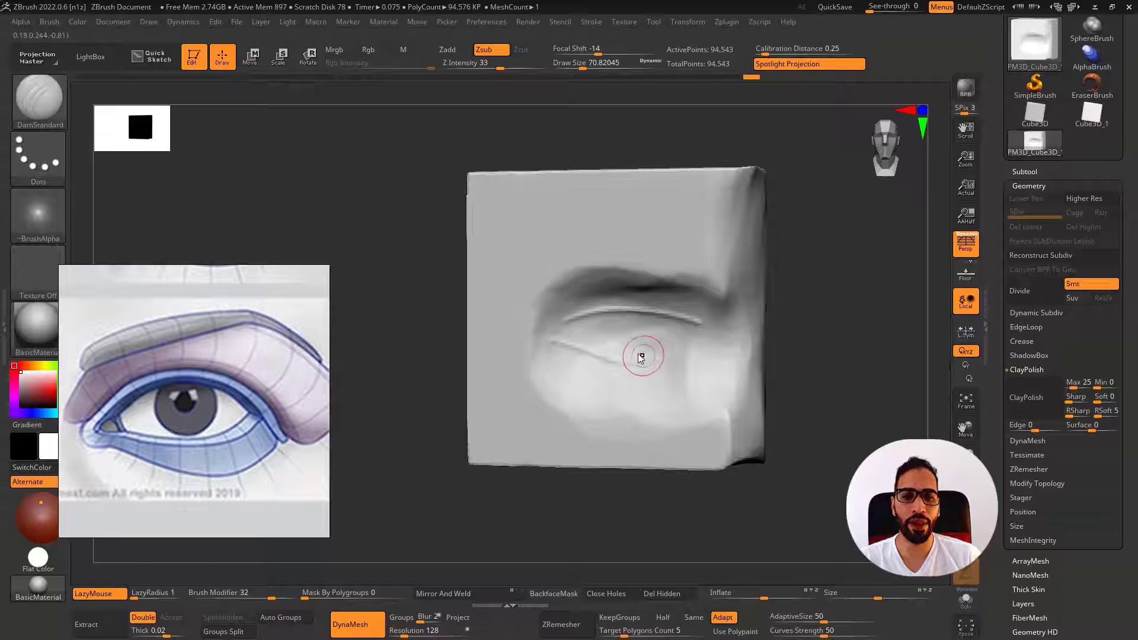
right_click_drag(642, 358, 622, 336)
key("ctrl+z")
Try to carve an angular almond-shaped eye outline in the socket with the DamStandard brush, and undo it
mouse_move(600, 343)
left_mouse_down()
mouse_move(646, 364)
mouse_move(702, 350)
left_mouse_up()
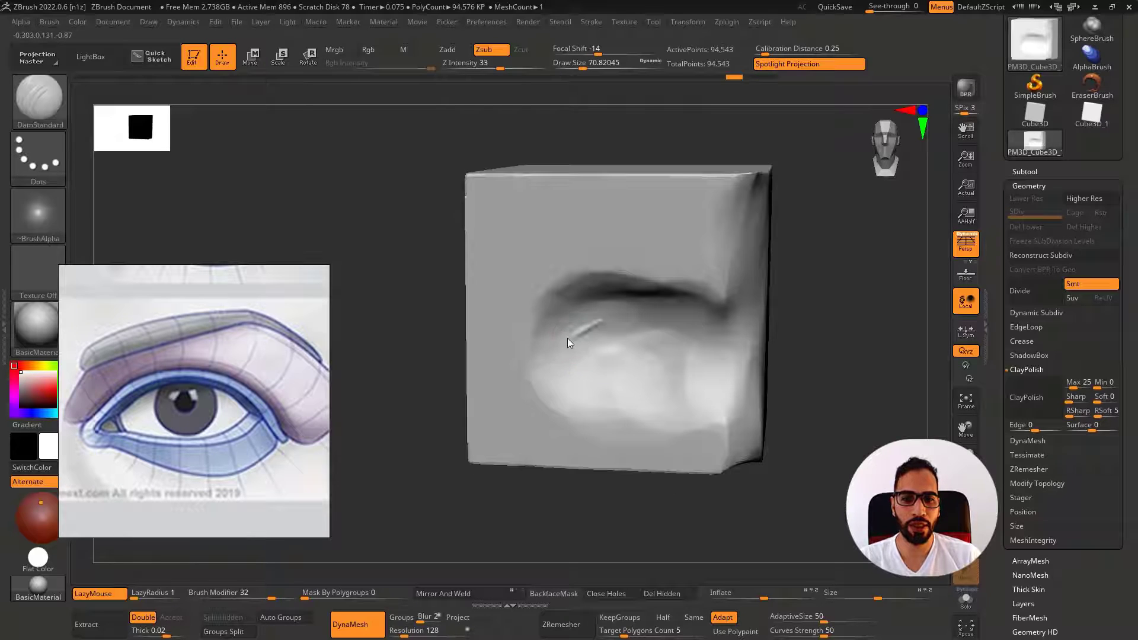
mouse_move(567, 338)
left_mouse_down()
mouse_move(605, 317)
mouse_move(673, 315)
mouse_move(701, 341)
left_mouse_up()
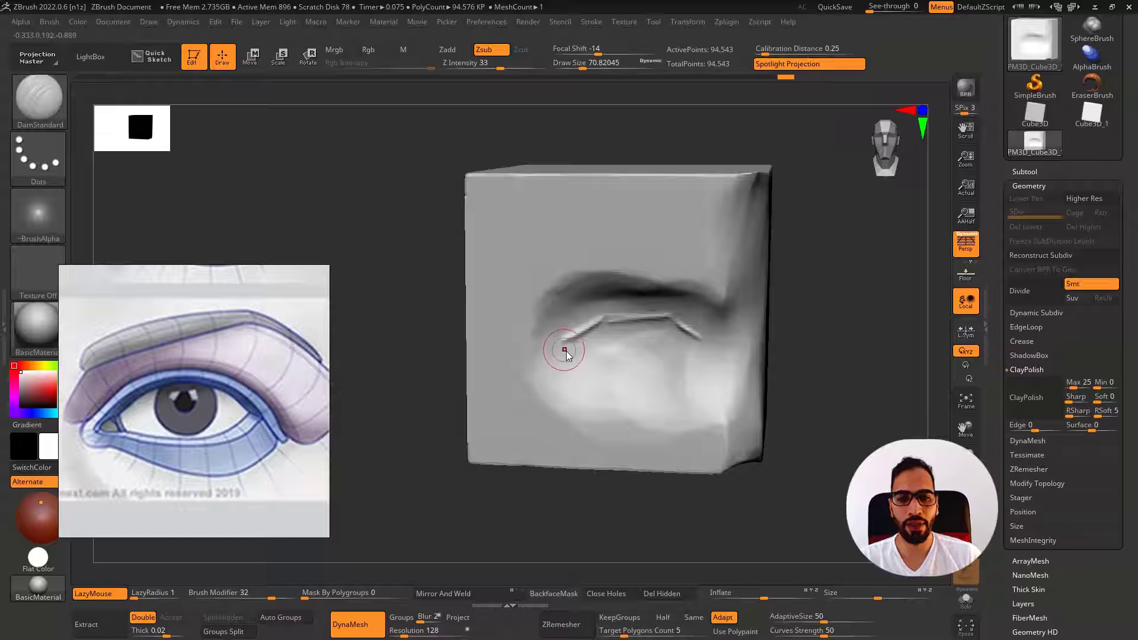
mouse_move(564, 350)
left_mouse_down()
mouse_move(673, 362)
mouse_move(692, 379)
left_mouse_up()
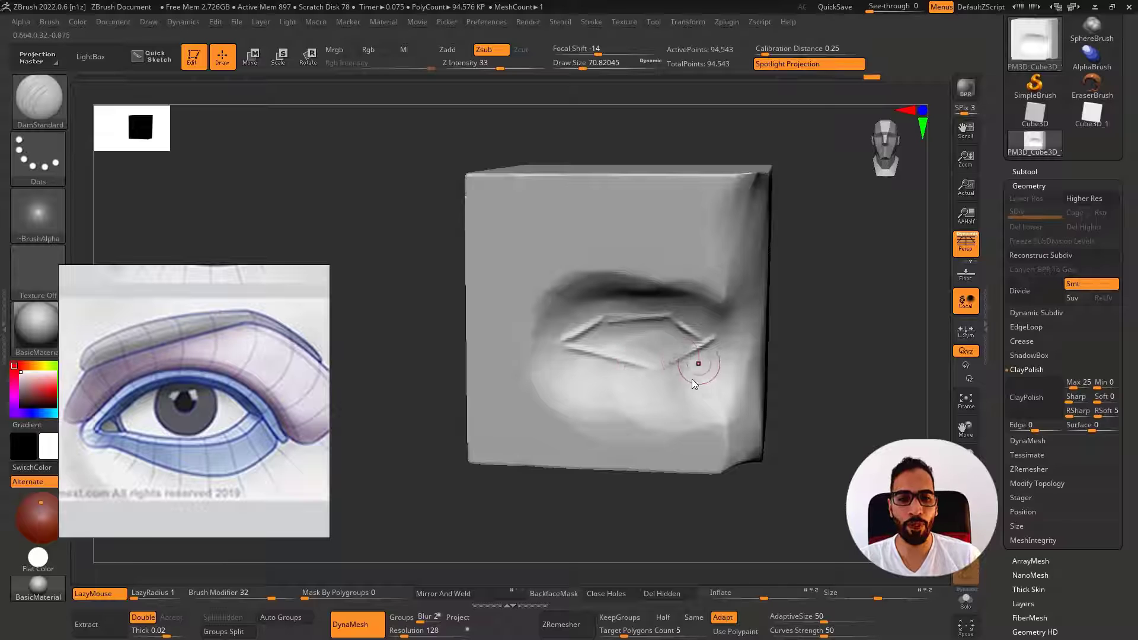
mouse_move(729, 380)
right_mouse_down()
mouse_move(753, 364)
mouse_move(681, 369)
mouse_move(628, 347)
mouse_move(599, 314)
mouse_move(672, 338)
mouse_move(686, 325)
right_mouse_up()
key("ctrl")
key("ctrl+z")
key("ctrl+z")
Try to model the upper and lower eyelids in the socket with ClayBuildup volume and DamStandard cuts
key("b")
key("c")
key("b")
mouse_move(683, 325)
left_mouse_down()
mouse_move(702, 308)
mouse_move(657, 338)
mouse_move(710, 331)
mouse_move(705, 318)
mouse_move(650, 328)
mouse_move(742, 320)
mouse_move(688, 336)
mouse_move(714, 307)
mouse_move(692, 362)
mouse_move(703, 331)
mouse_move(663, 364)
left_mouse_up()
key("b")
key("d")
key("s")
right_click_drag(835, 304, 688, 361)
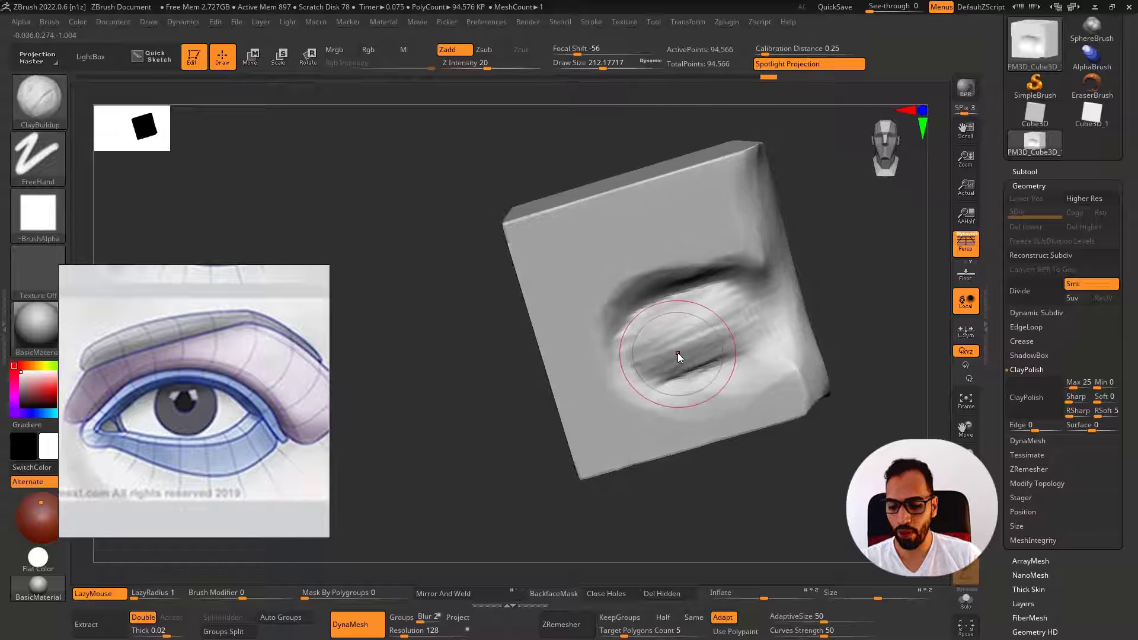
key("bracketleft")
key("bracketleft")
key("bracketleft")
mouse_move(629, 357)
left_mouse_down()
mouse_move(698, 323)
mouse_move(656, 325)
mouse_move(738, 322)
left_mouse_up()
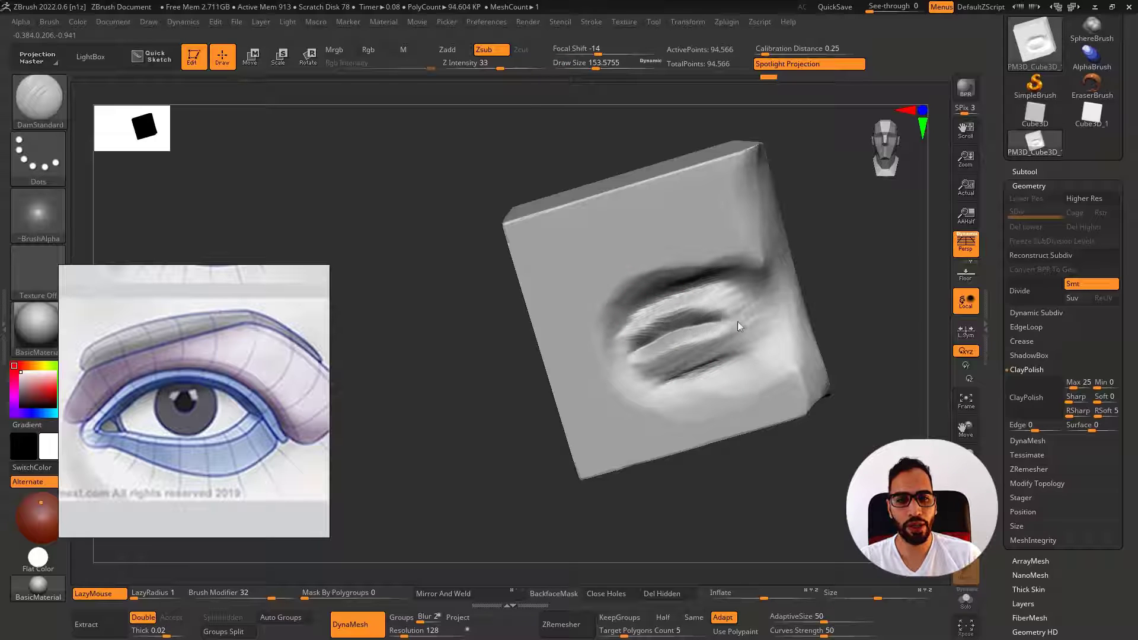
Undo the eyelid sculpting back to the plain socket hollow
left_click(682, 347)
key("ctrl+z")
key("ctrl+z")
key("ctrl+z")
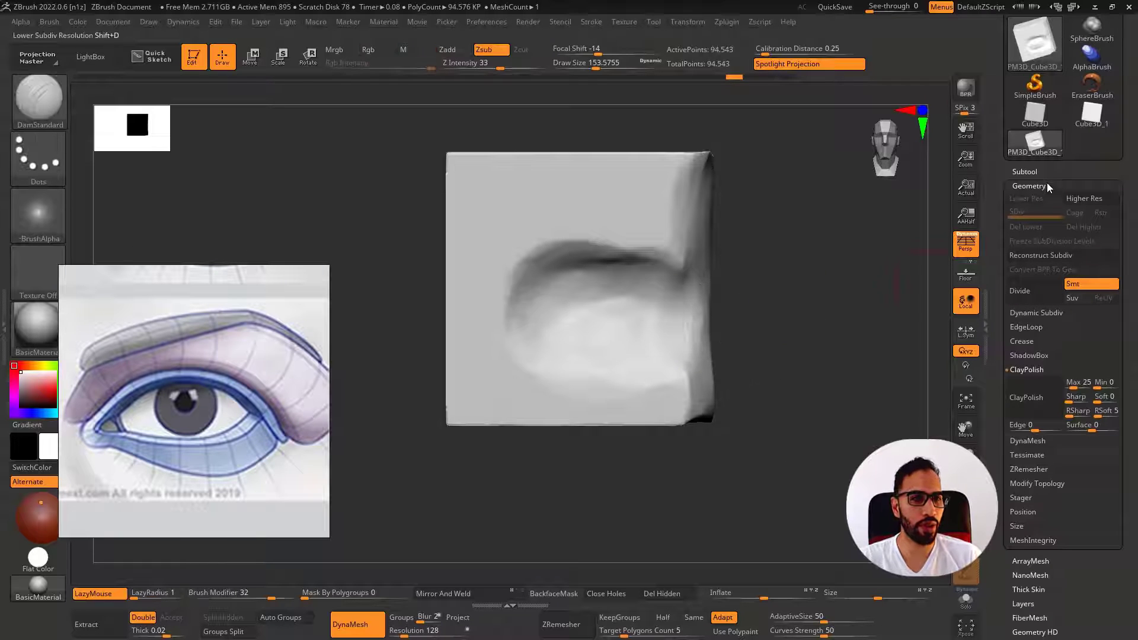
Append a Sphere3D subtool to the cube as the eyeball
left_click(1037, 171)
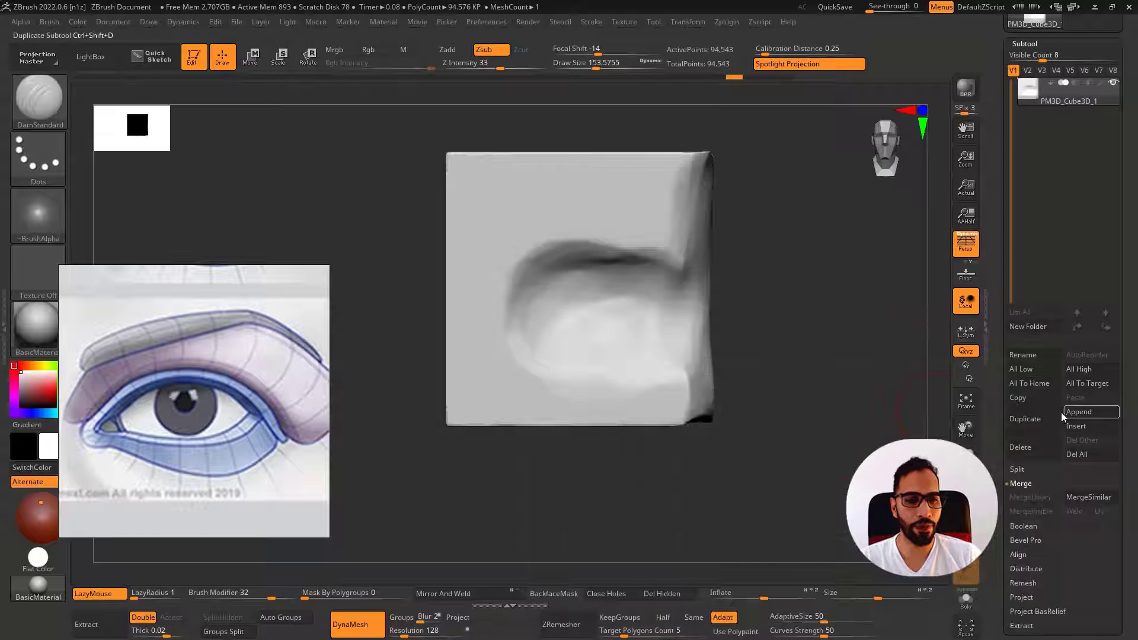
left_click(1088, 415)
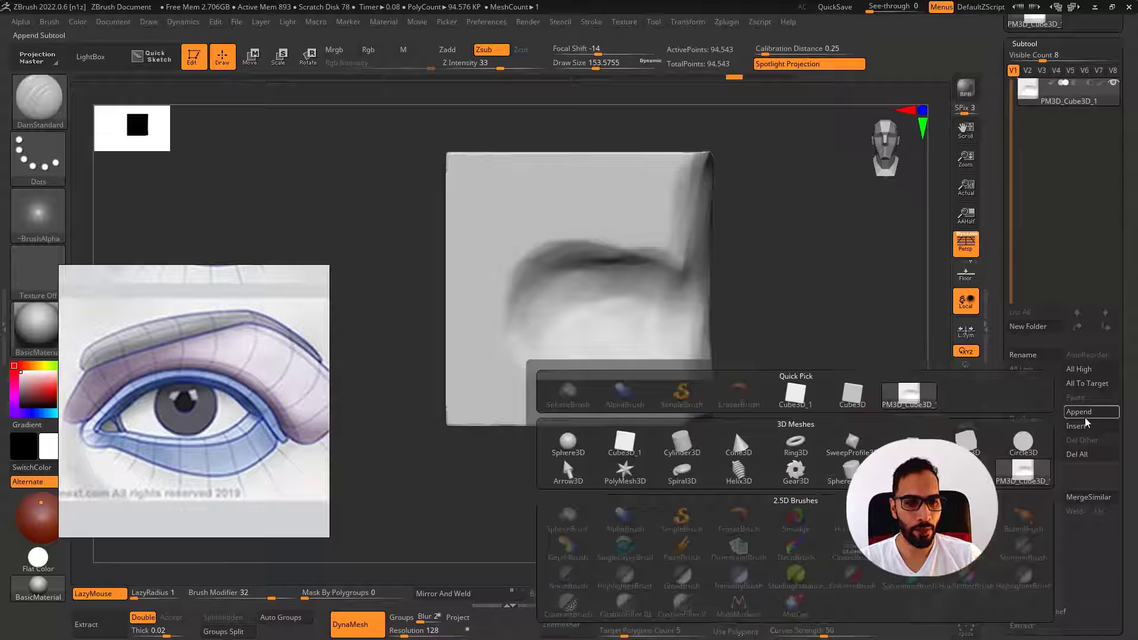
left_click(1071, 412)
left_click(1072, 411)
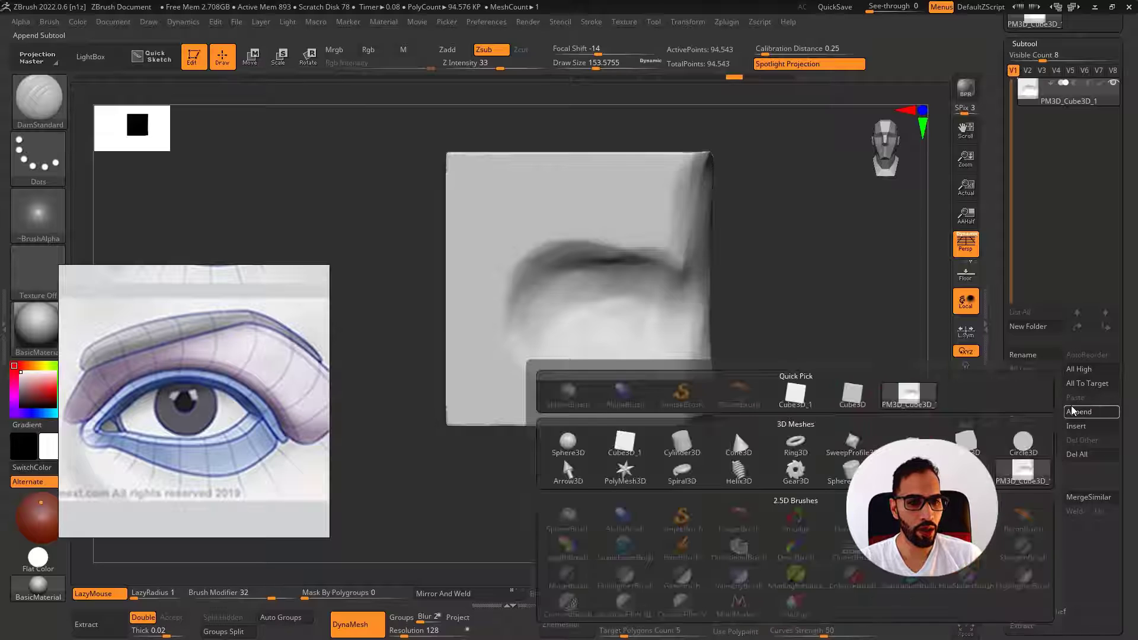
left_click(568, 443)
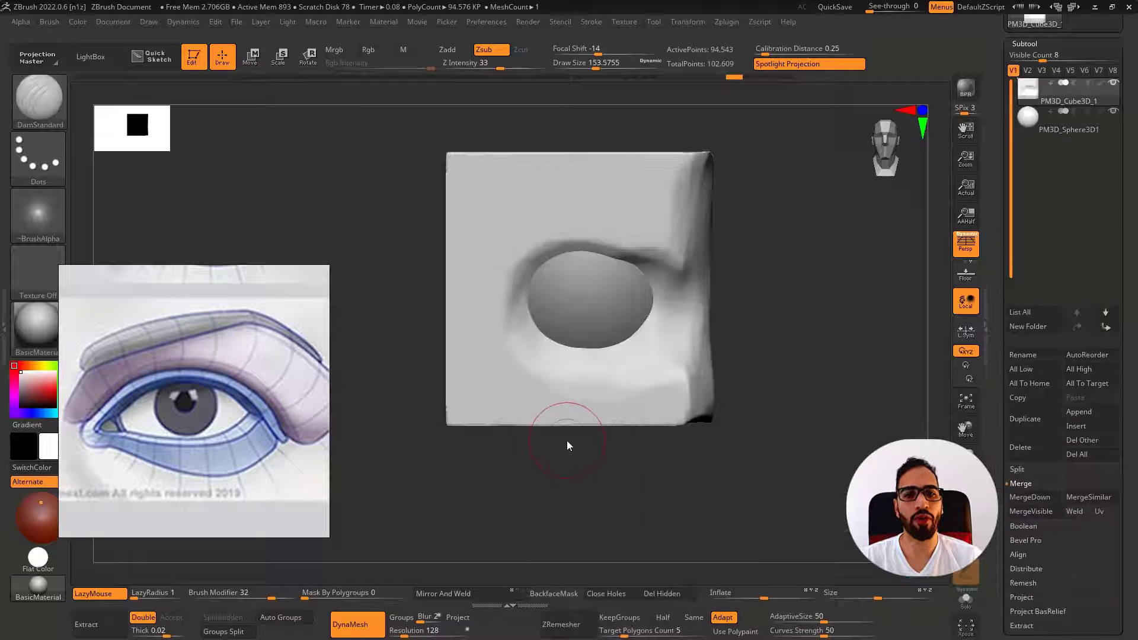
key("w")
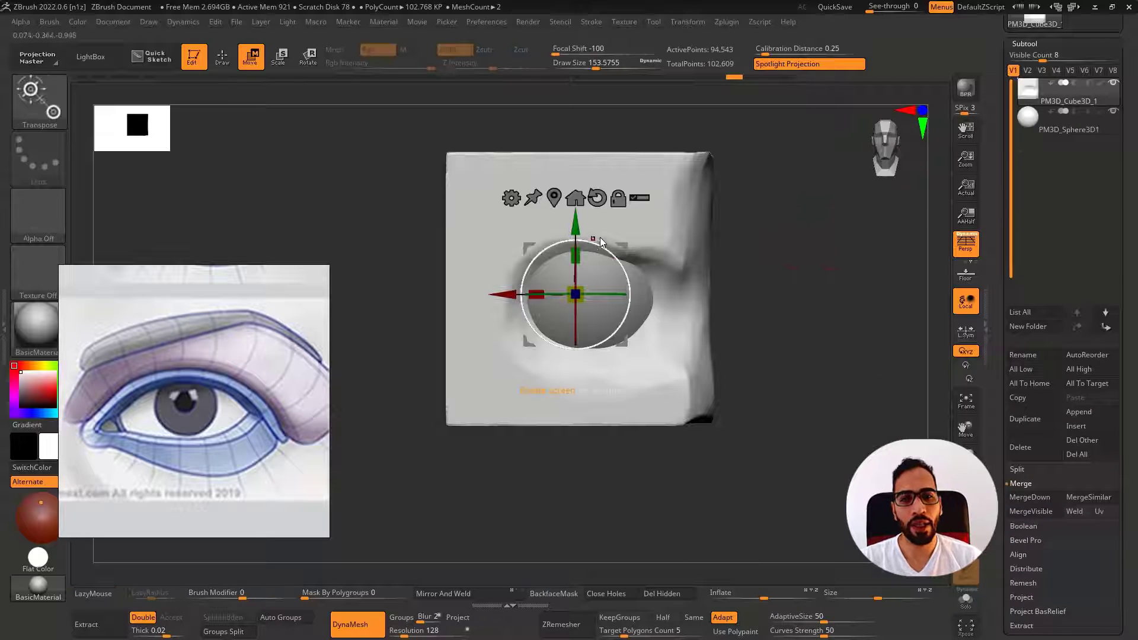
left_click_drag(575, 230, 570, 216)
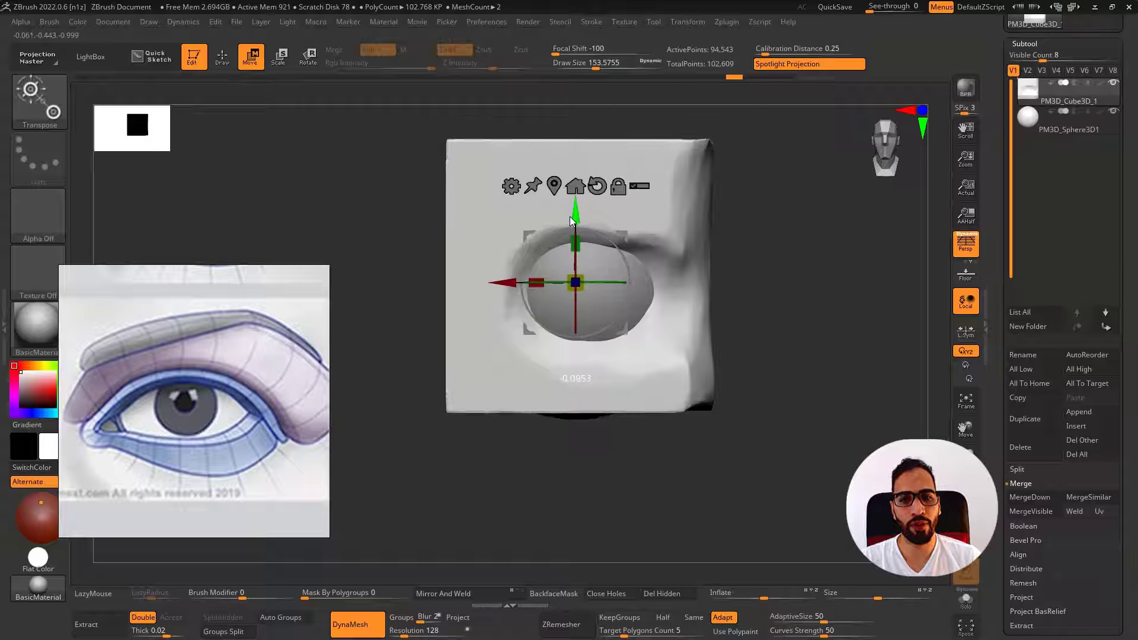
key("ctrl+z")
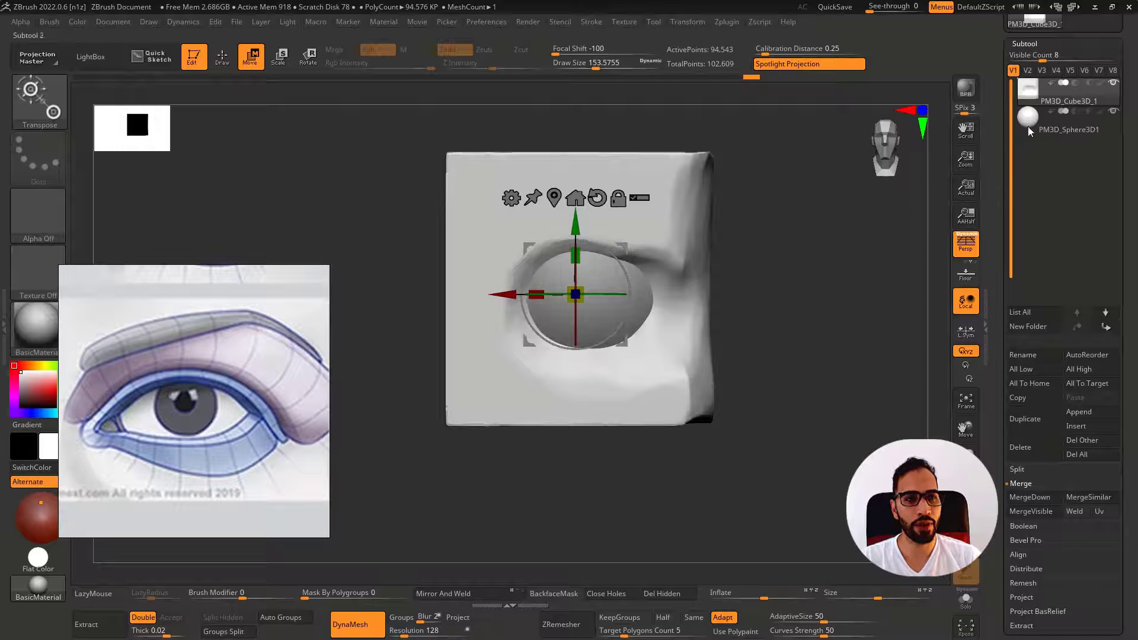
Select the sphere subtool, show its PolyFrame and scale it uniformly to fit the eye socket
left_click(1029, 126)
left_click_drag(576, 294, 573, 361)
key("shift+f")
key("ctrl+z")
key("alt+s")
key("shift+f")
left_click_drag(706, 369, 587, 356, "shift")
key("alt+s")
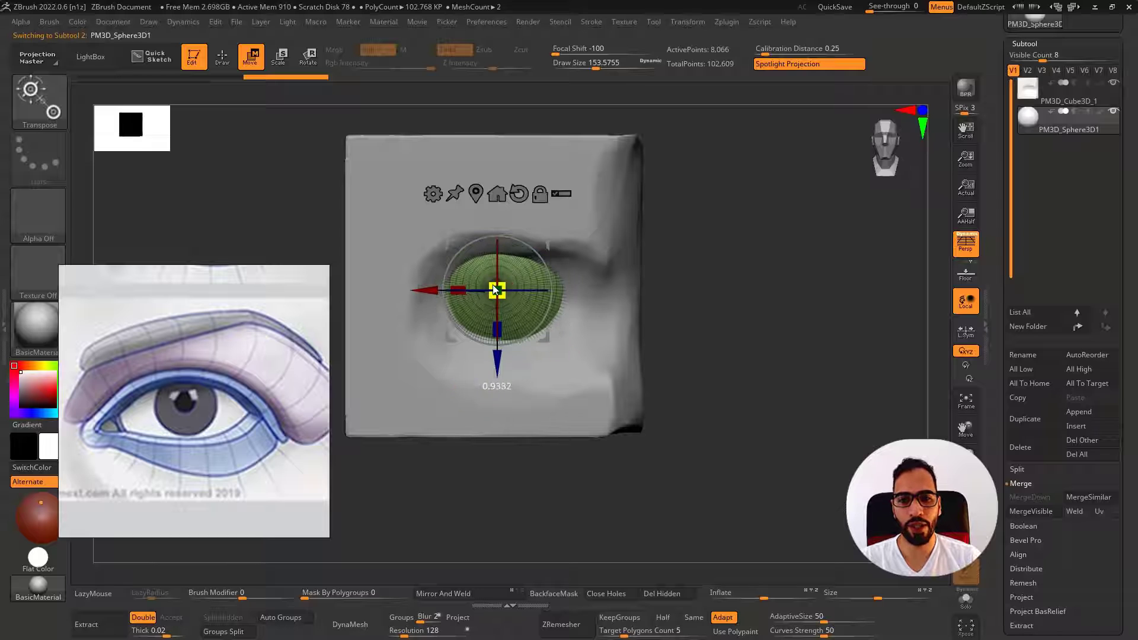
Adjust the sphere's position and size so it sits inside the socket, and return to Draw mode
right_click_drag(568, 288, 621, 248, "alt")
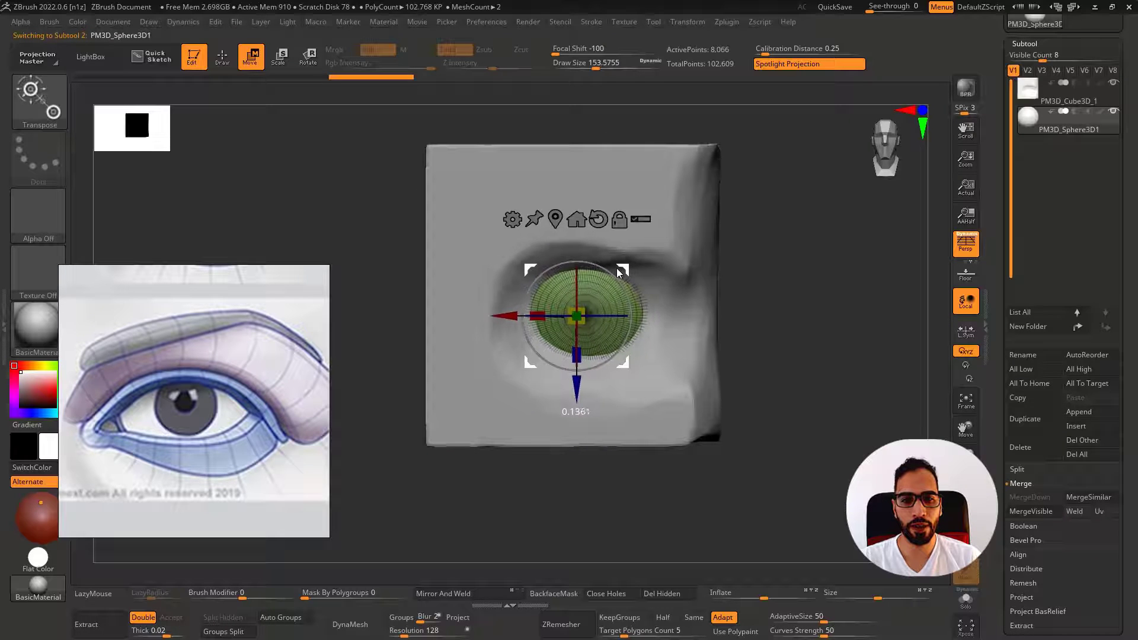
left_click_drag(575, 313, 589, 304)
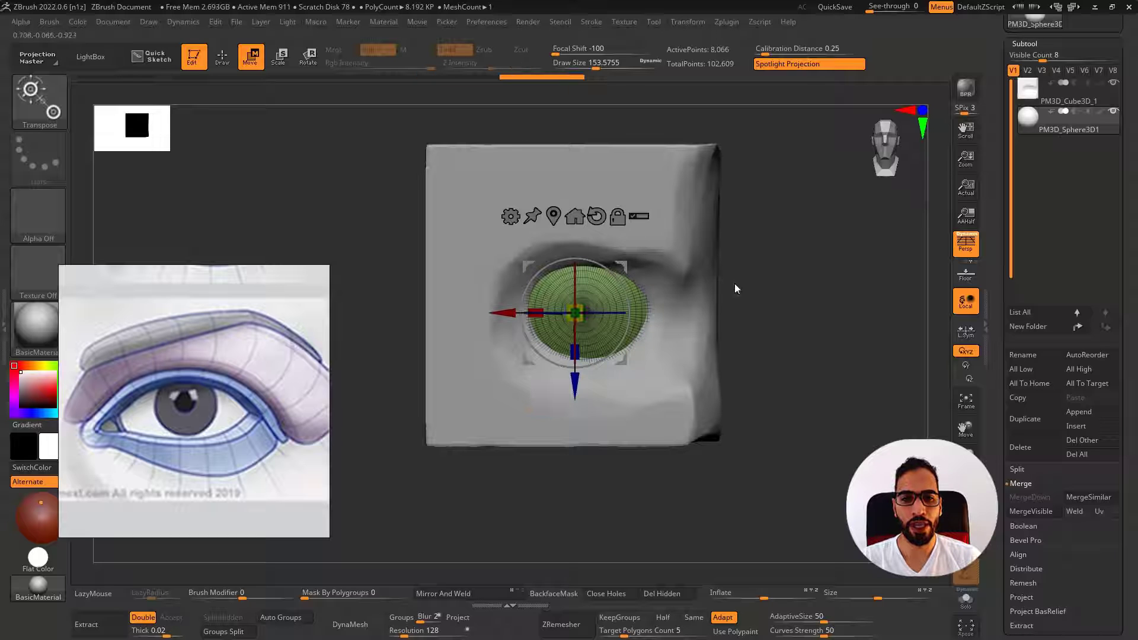
left_click_drag(744, 289, 778, 304)
left_click_drag(596, 308, 586, 307)
key("q")
left_click_drag(876, 291, 704, 283)
Select the cube subtool and try to build up the socket surface around the eyeball with the ClayBuildup brush
left_click(1061, 93)
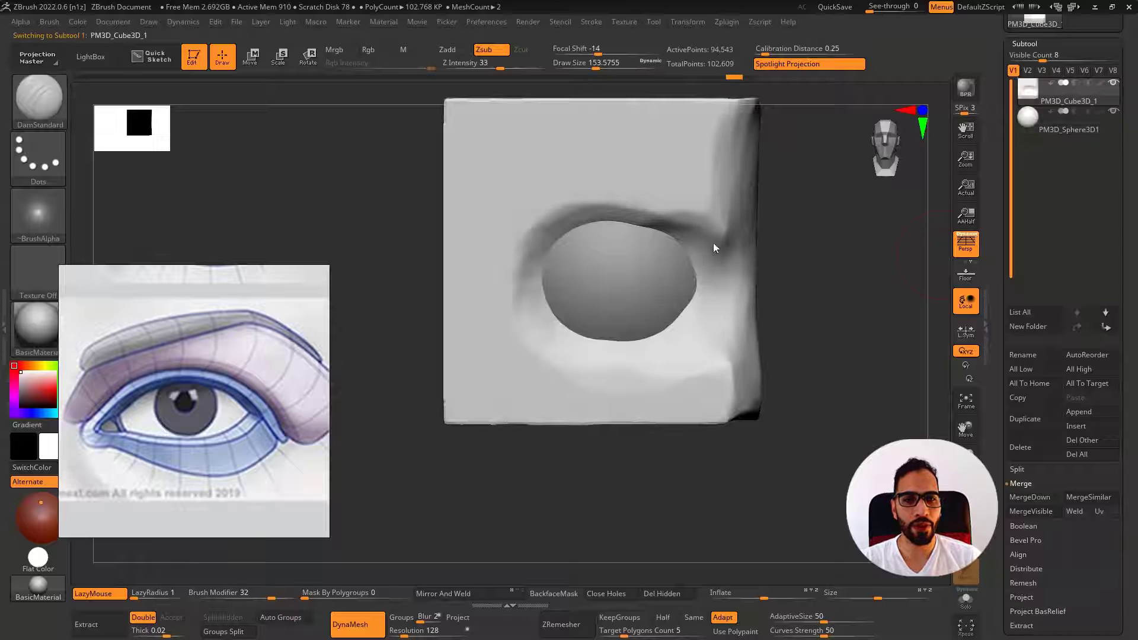
key("alt+s")
mouse_move(613, 304)
right_mouse_down()
mouse_move(644, 292)
mouse_move(616, 304)
mouse_move(596, 275)
mouse_move(607, 310)
mouse_move(574, 285)
right_mouse_up()
key("b")
key("s")
key("t")
key("b")
key("c")
key("b")
mouse_move(574, 285)
left_mouse_down()
mouse_move(666, 265)
mouse_move(568, 277)
mouse_move(632, 268)
mouse_move(596, 283)
left_mouse_up()
key("s")
mouse_move(595, 285)
right_mouse_down()
mouse_move(616, 300)
mouse_move(647, 291)
right_mouse_up()
left_click_drag(593, 285, 623, 272, "shift")
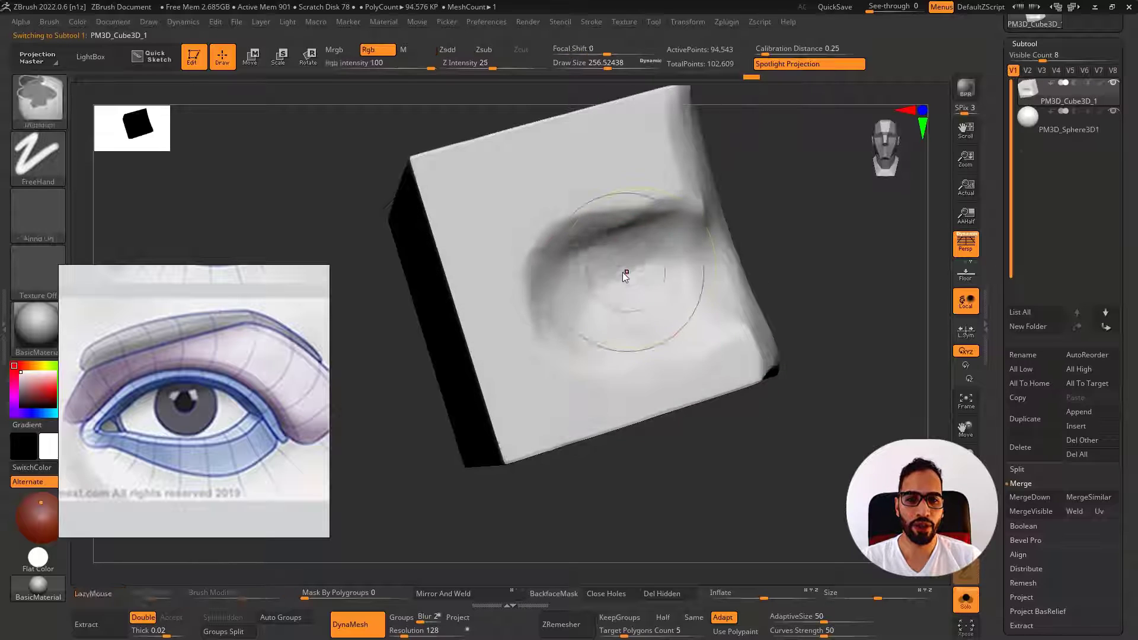
right_click_drag(648, 264, 635, 255)
mouse_move(633, 257)
left_mouse_down()
mouse_move(578, 306)
mouse_move(613, 297)
mouse_move(618, 261)
mouse_move(563, 305)
mouse_move(657, 283)
mouse_move(612, 253)
mouse_move(553, 315)
mouse_move(663, 297)
mouse_move(653, 266)
mouse_move(684, 281)
left_mouse_up()
mouse_move(815, 313)
left_mouse_down("shift")
mouse_move(681, 286)
mouse_move(587, 243)
mouse_move(647, 236)
mouse_move(646, 260)
mouse_move(569, 251)
mouse_move(628, 269)
mouse_move(668, 263)
left_mouse_up("shift")
Try to refine the eyelid rims around the eyeball with the DamStandard and Move brushes
key("b")
key("d")
key("s")
key("bracketleft")
left_click_drag(554, 264, 603, 251)
mouse_move(603, 250)
right_mouse_down()
mouse_move(614, 240)
mouse_move(606, 226)
mouse_move(617, 297)
mouse_move(603, 261)
mouse_move(614, 294)
mouse_move(614, 282)
right_mouse_up()
key("b")
key("m")
key("v")
key("b")
key("d")
key("s")
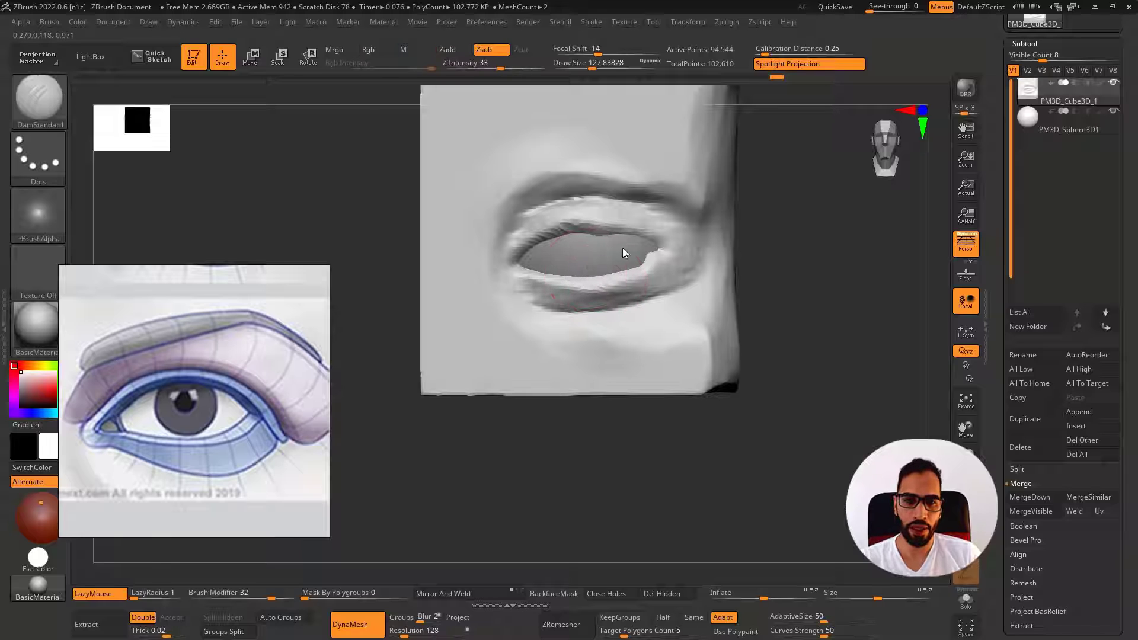
mouse_move(580, 243)
left_mouse_down()
mouse_move(635, 238)
mouse_move(663, 258)
mouse_move(517, 280)
left_mouse_up()
mouse_move(517, 280)
right_mouse_down("ctrl")
mouse_move(574, 255)
mouse_move(628, 249)
right_mouse_up("ctrl")
left_click_drag(711, 249, 788, 244, "ctrl")
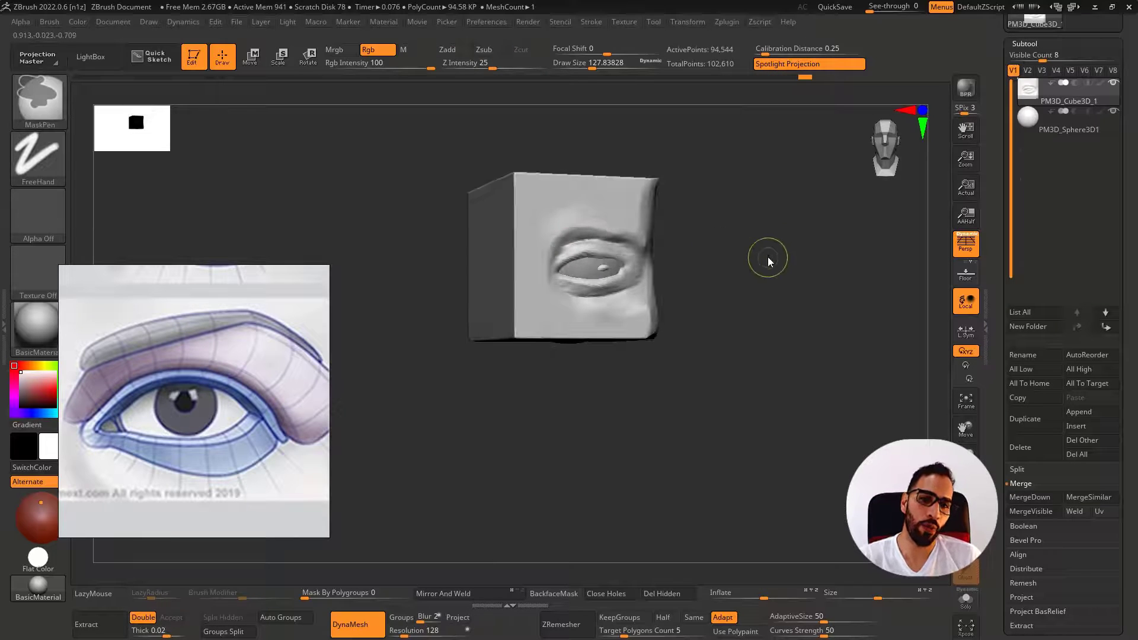
Undo all eyelid sculpting on the cube back to the plain socket around the sphere
key("ctrl+z")
key("ctrl+z")
key("ctrl+z")
key("ctrl+z")
key("ctrl+z")
key("ctrl+z")
key("ctrl+z")
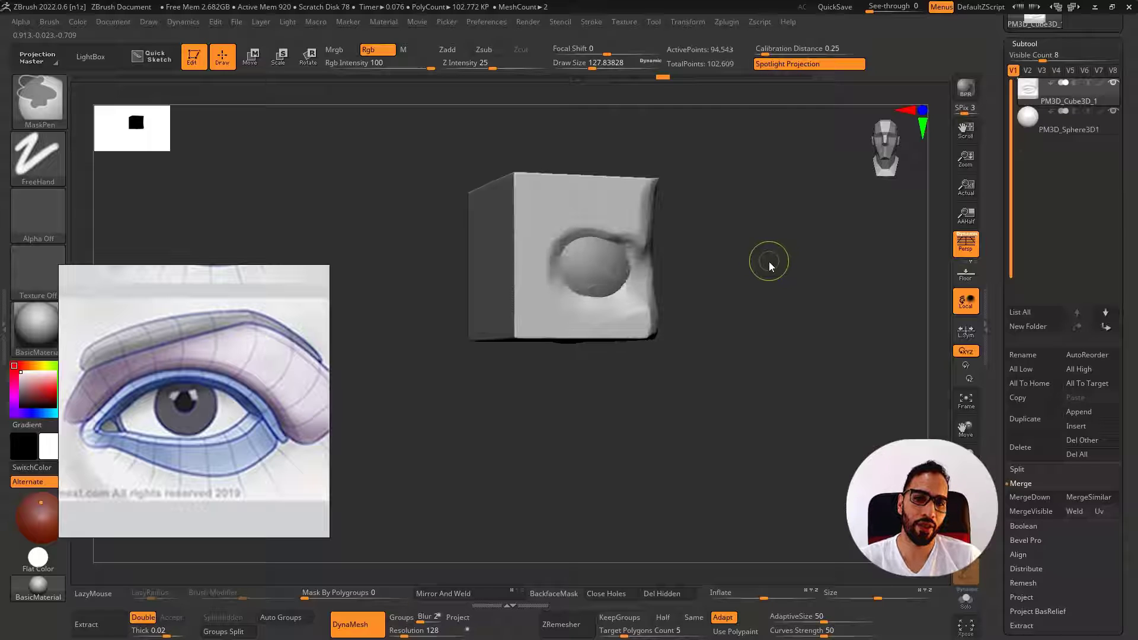
key("ctrl+z")
key("ctrl+z")
key("ctrl+z")
key("ctrl+z")
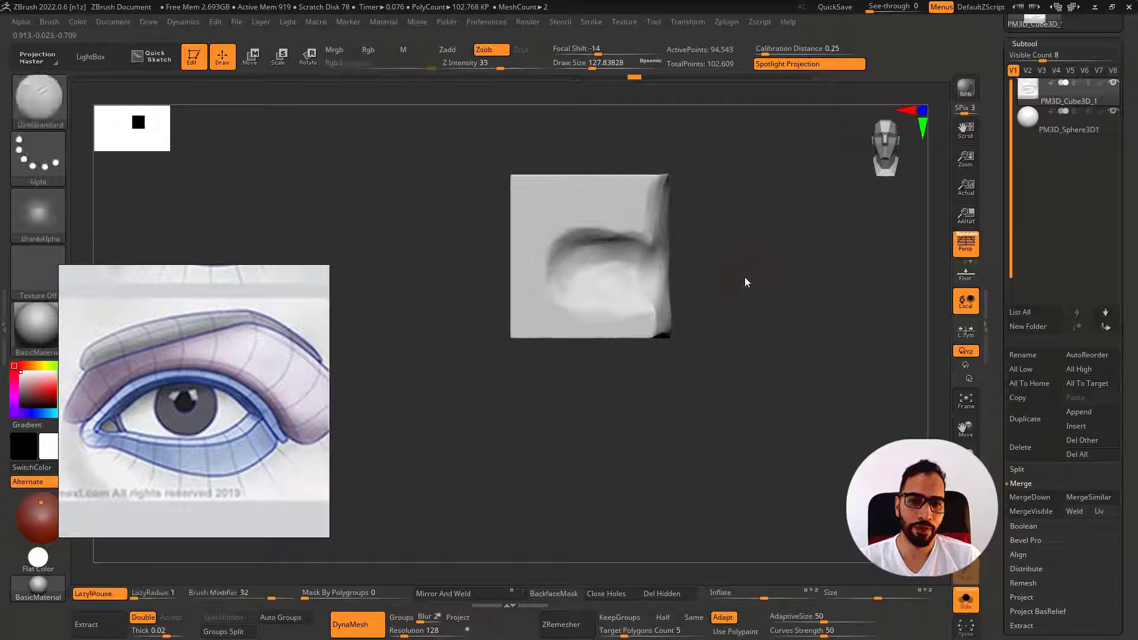
key("ctrl+z")
key("ctrl+z")
key("ctrl+z")
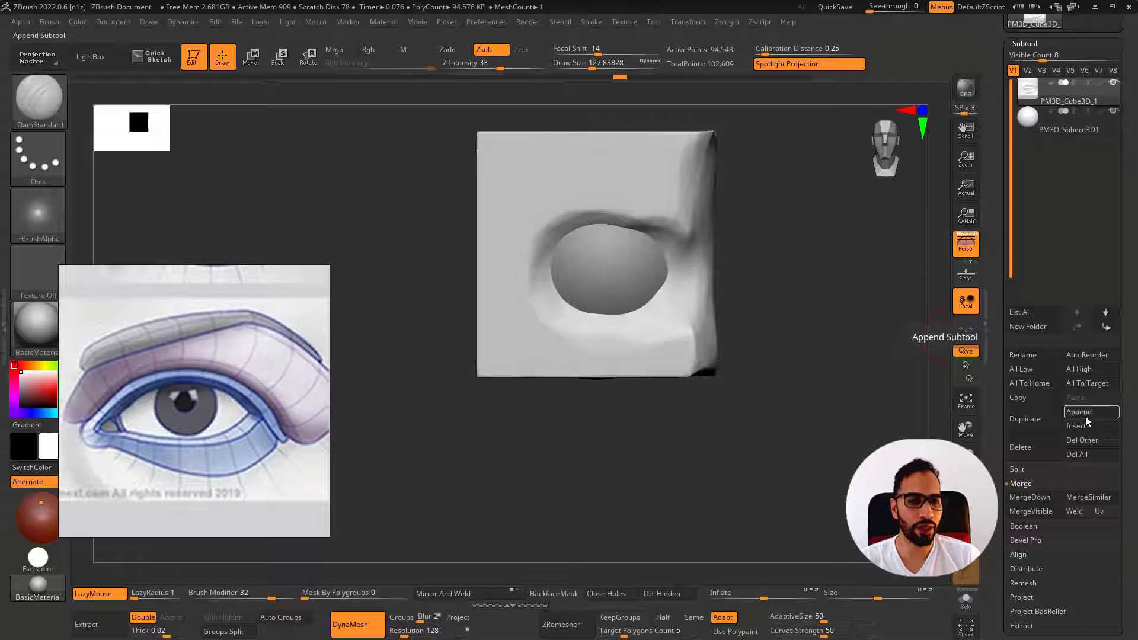
Duplicate the eyeball sphere subtool and scale the copy uniformly by a factor of about 0.99
left_click(1028, 125)
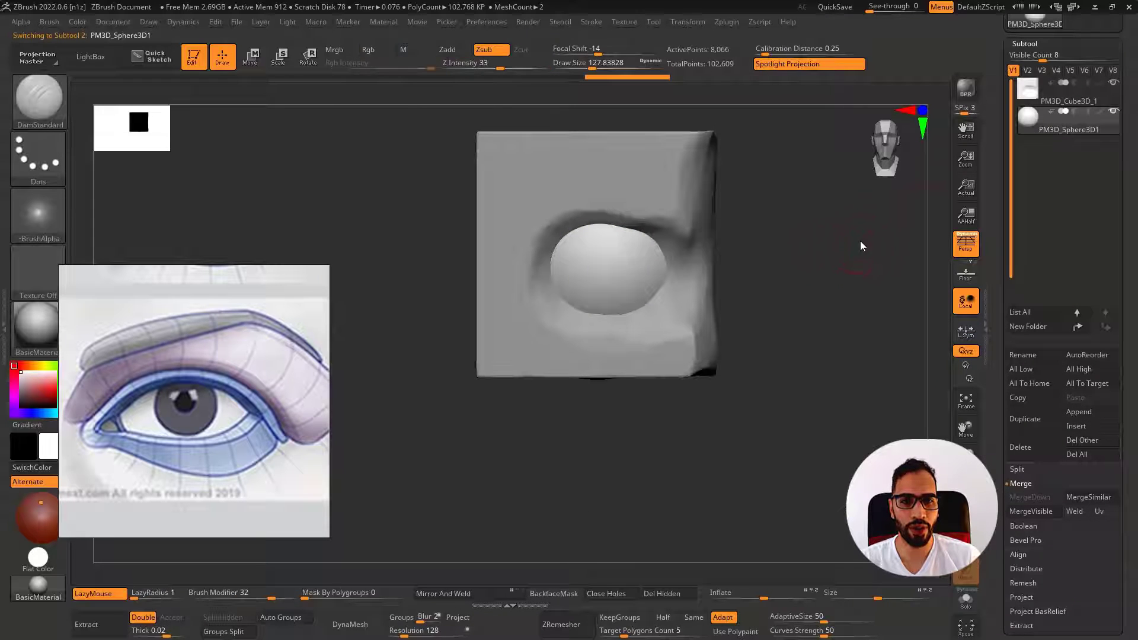
left_click(1044, 420)
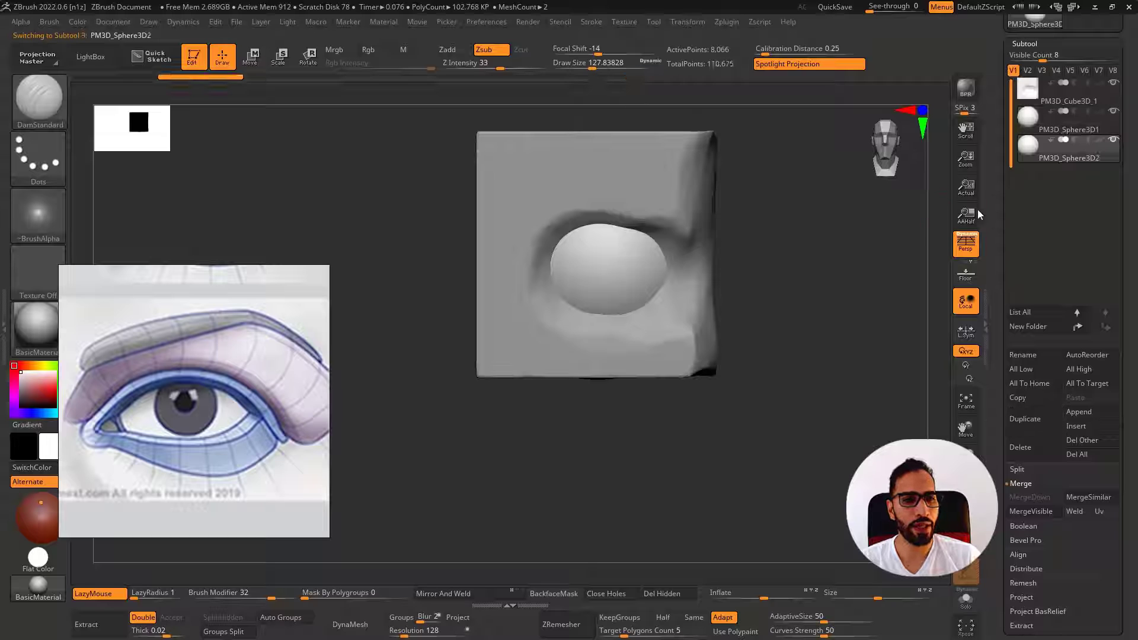
left_click_drag(815, 260, 756, 275)
key("w")
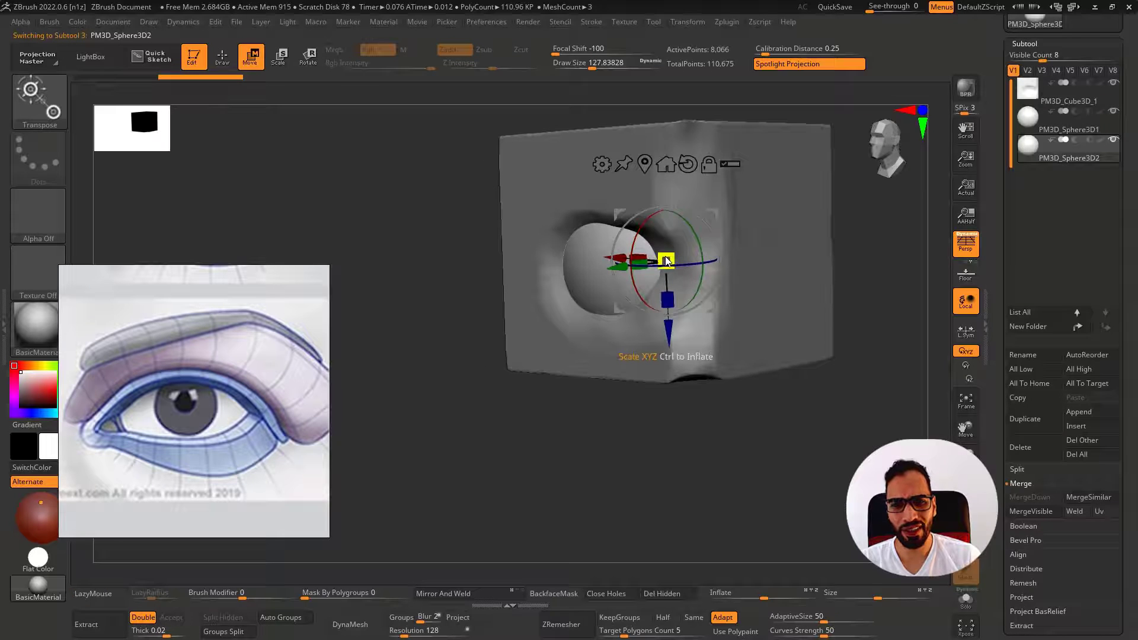
left_click_drag(666, 261, 672, 259)
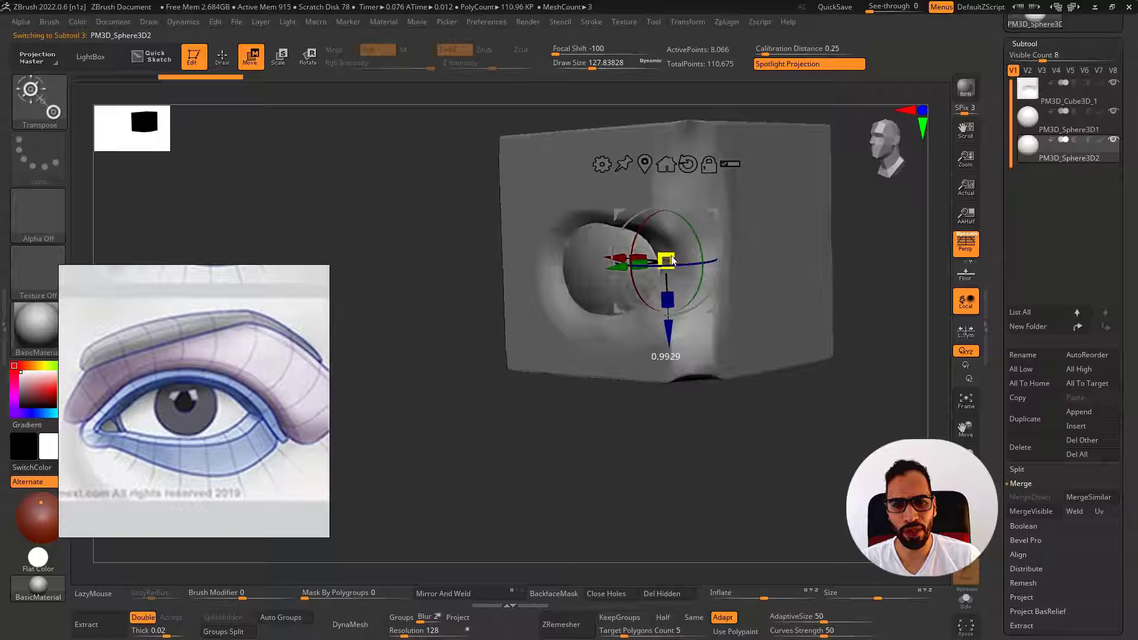
Select the original sphere subtool and isolate it in Solo mode
left_click(1037, 120)
left_click_drag(844, 197, 886, 220)
left_click(887, 221)
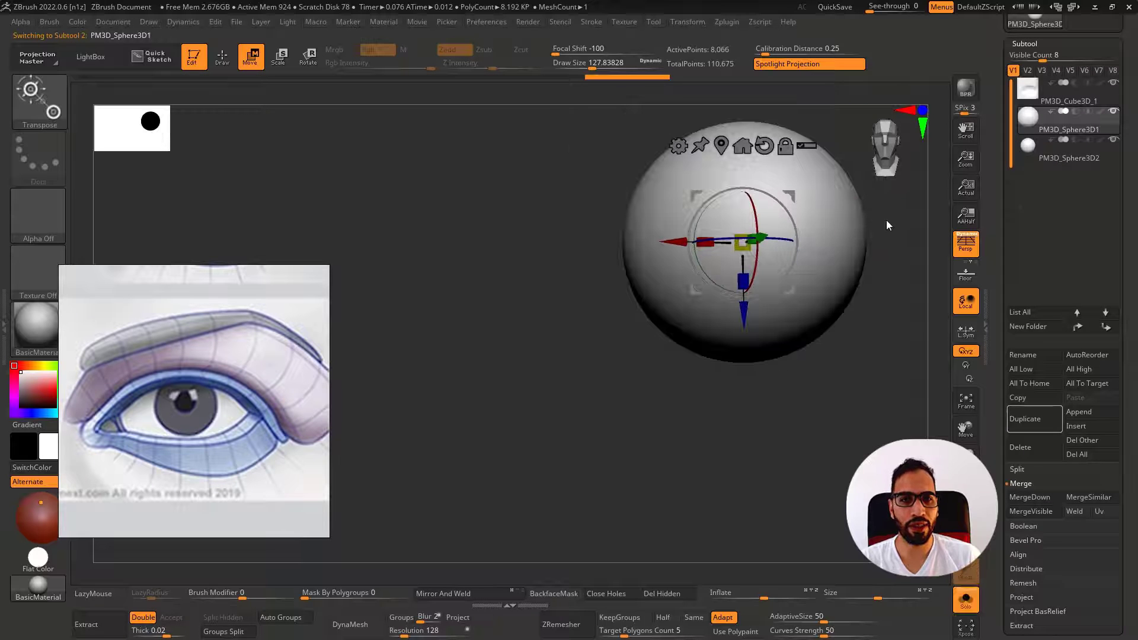
right_click_drag(887, 221, 764, 269, "alt")
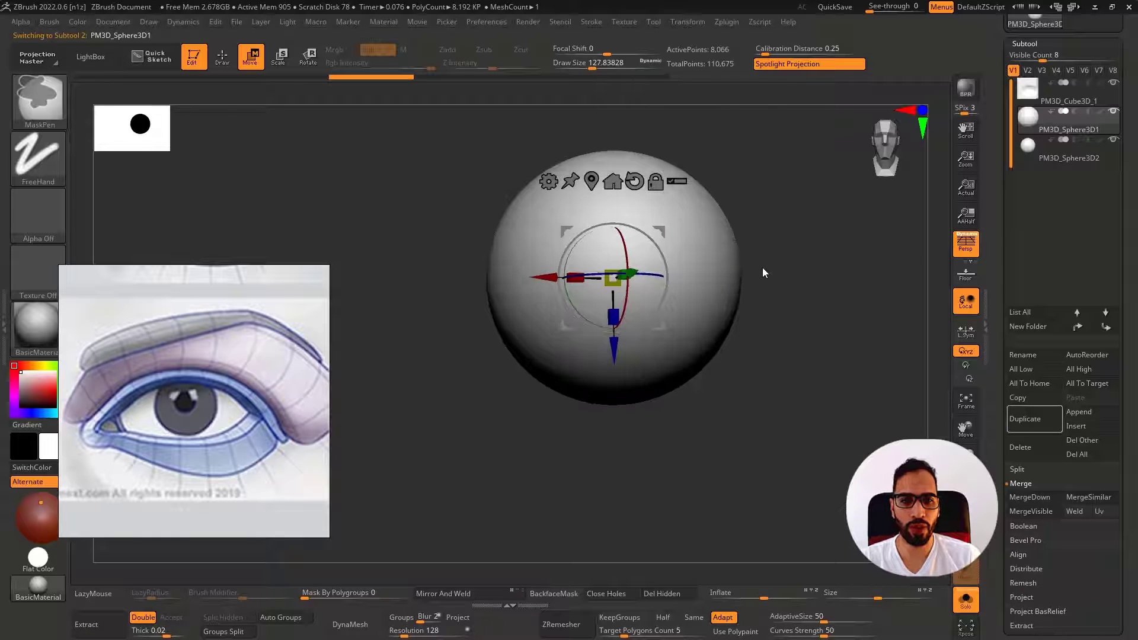
Turn on the polyframe display for the original sphere and return to Draw mode
left_click(762, 267, "ctrl")
key("shift+f")
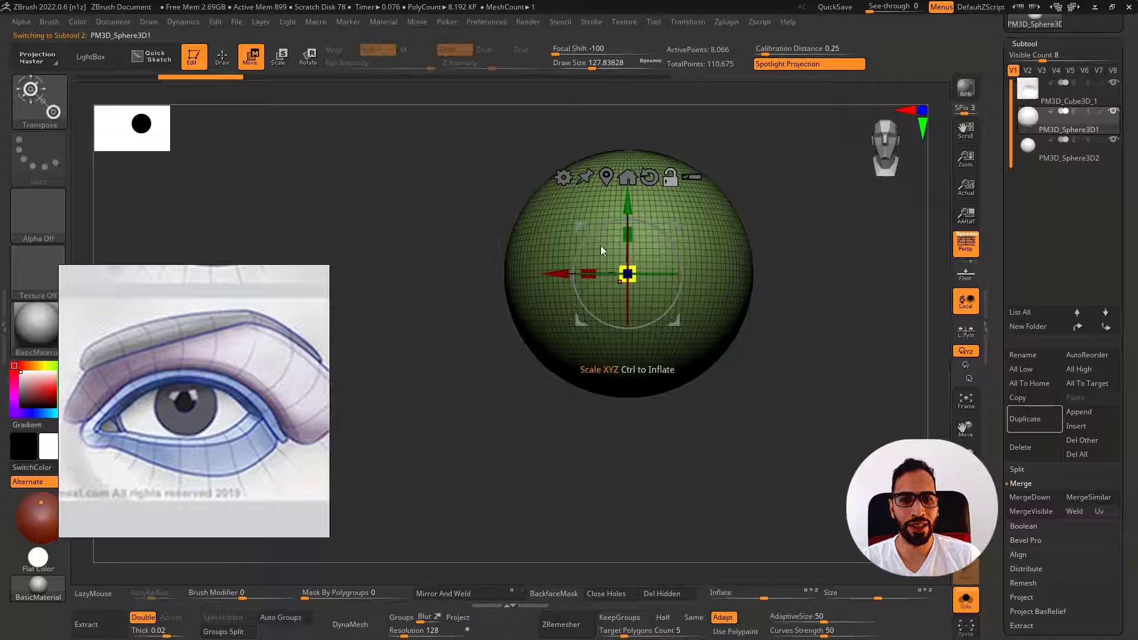
left_click_drag(511, 253, 755, 257)
left_click_drag(511, 313, 767, 293)
key("Escape")
left_click(803, 287)
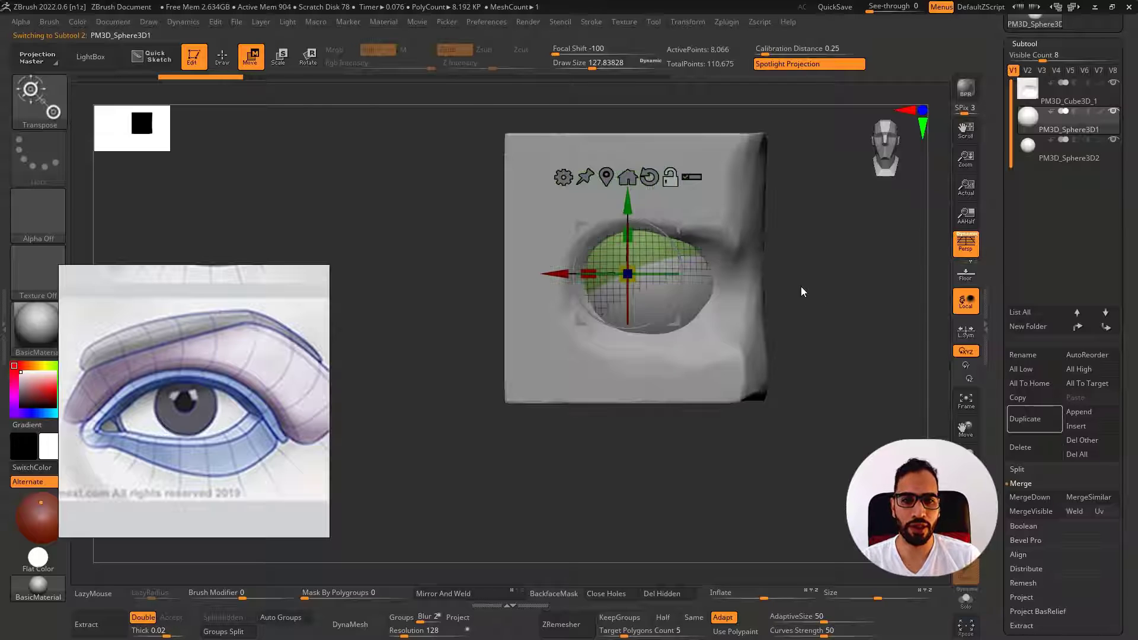
right_click_drag(801, 287, 753, 309, "alt")
key("q")
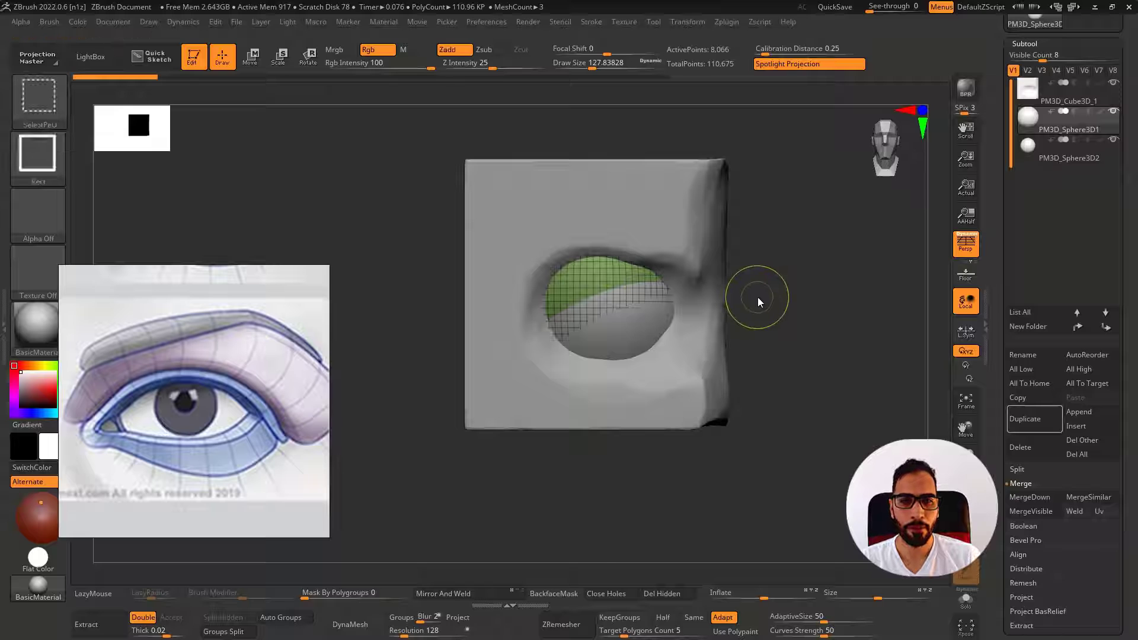
Isolate the original sphere in Solo mode with its polyframe shown and turn off perspective
key("ctrl+shift+z")
key("ctrl+shift+z")
key("ctrl+z")
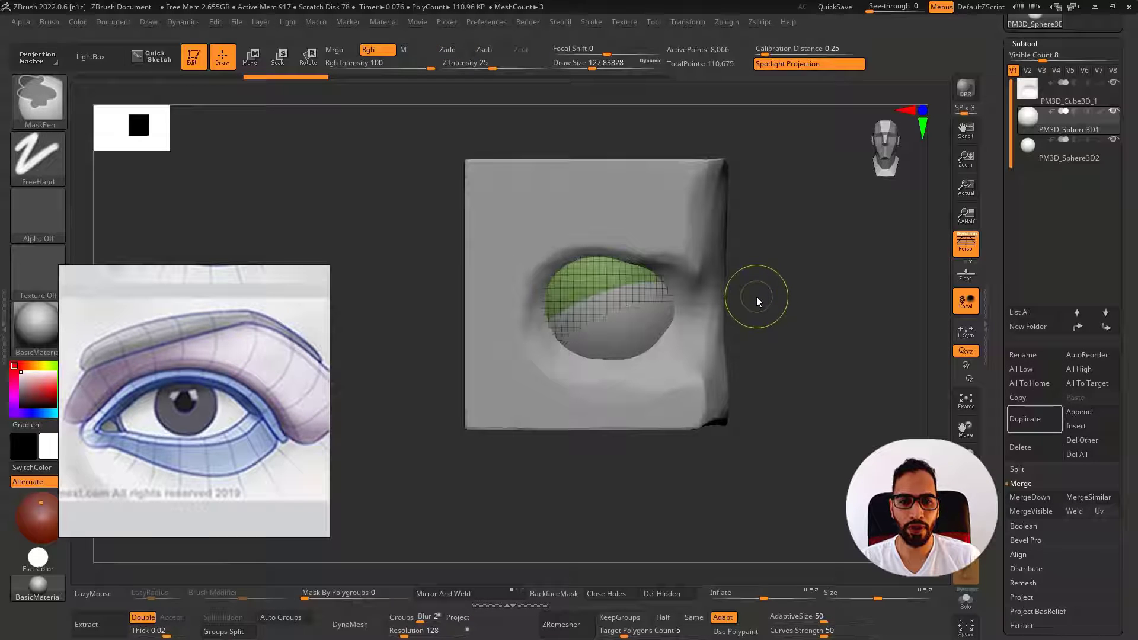
left_click(753, 300)
left_click(753, 301)
key("s")
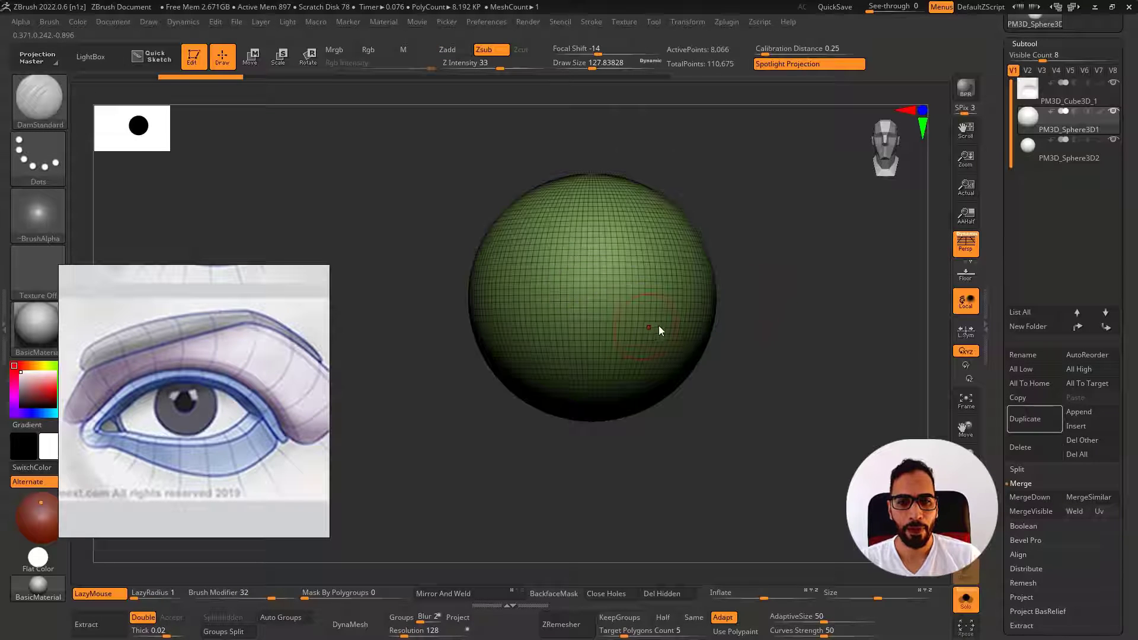
key("shift+f")
key("shift+f")
left_click(966, 245)
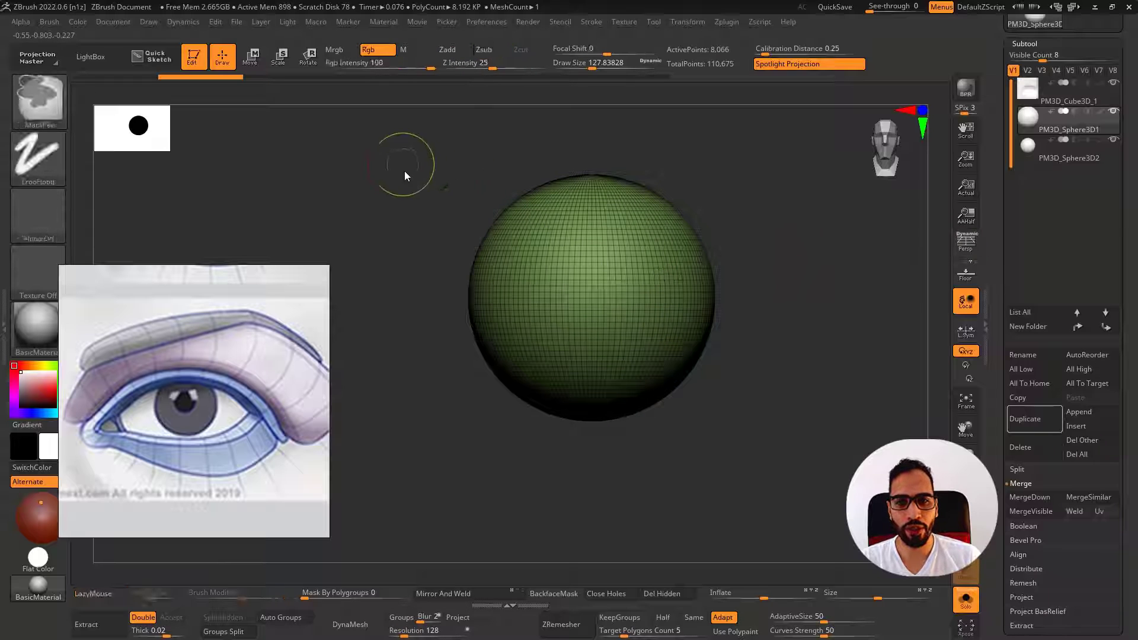
Split the isolated sphere into separate upper and lower polygroups using a rectangular mask, and clear the mask
left_click_drag(381, 144, 839, 302, "ctrl")
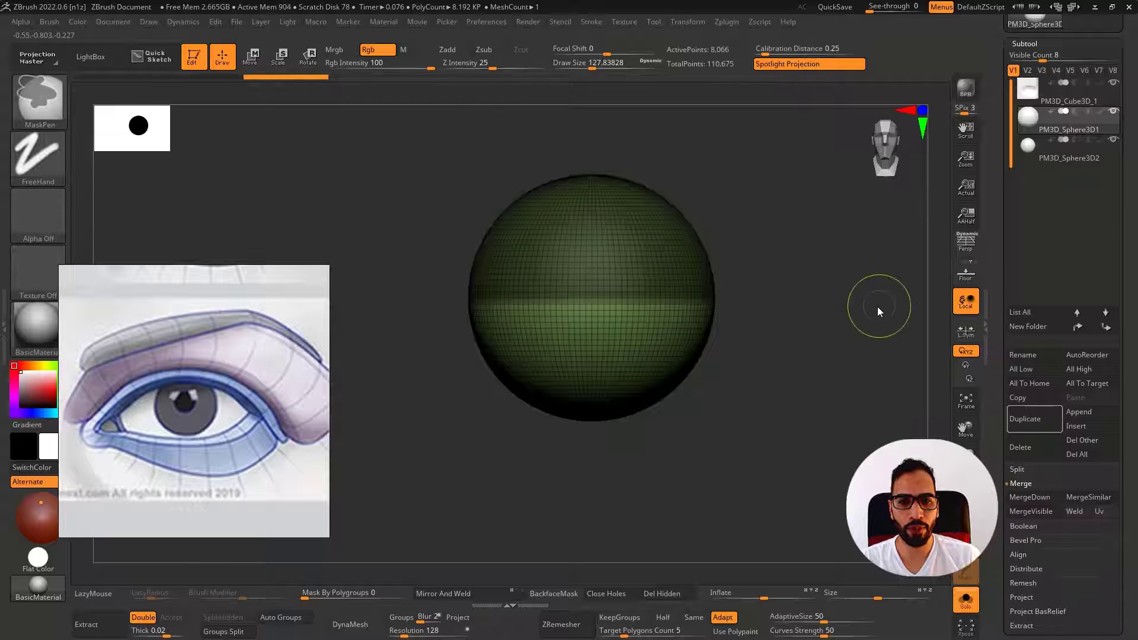
left_click_drag(395, 465, 857, 305, "ctrl")
key("ctrl+w")
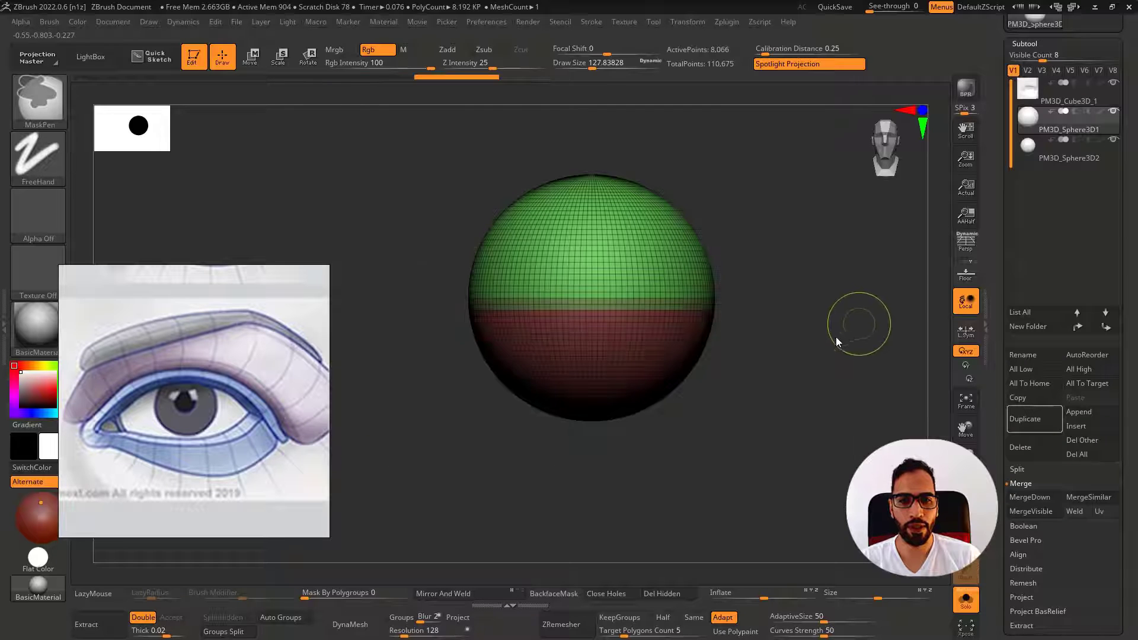
left_click_drag(809, 333, 838, 366, "ctrl")
key("alt+s")
key("alt+s")
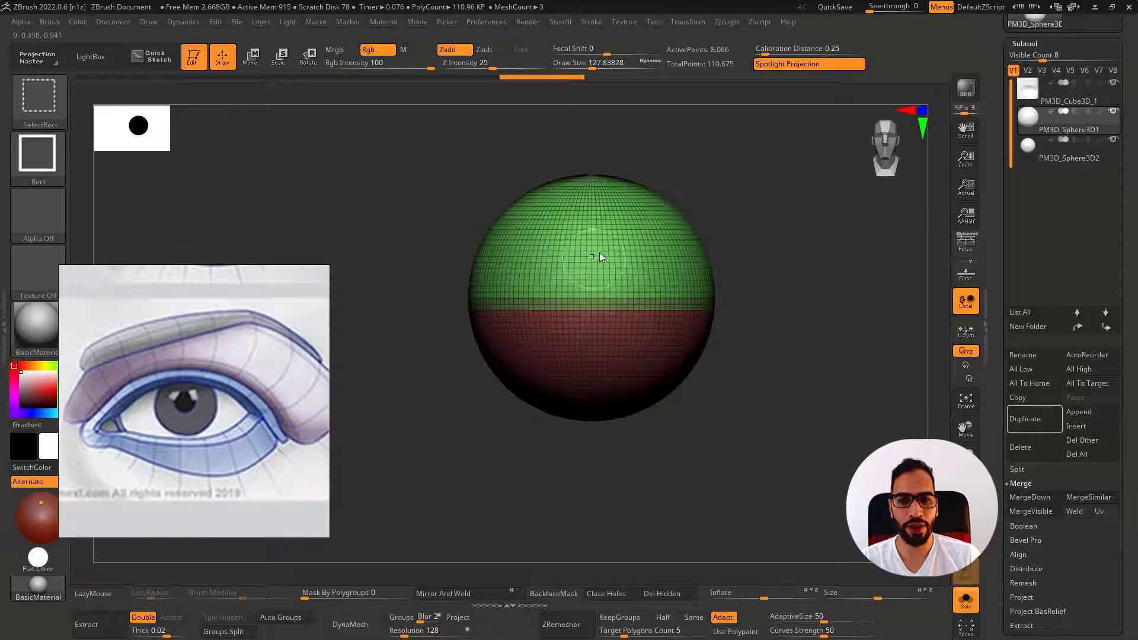
left_click(600, 251, "ctrl+shift")
left_click(810, 321, "ctrl+shift")
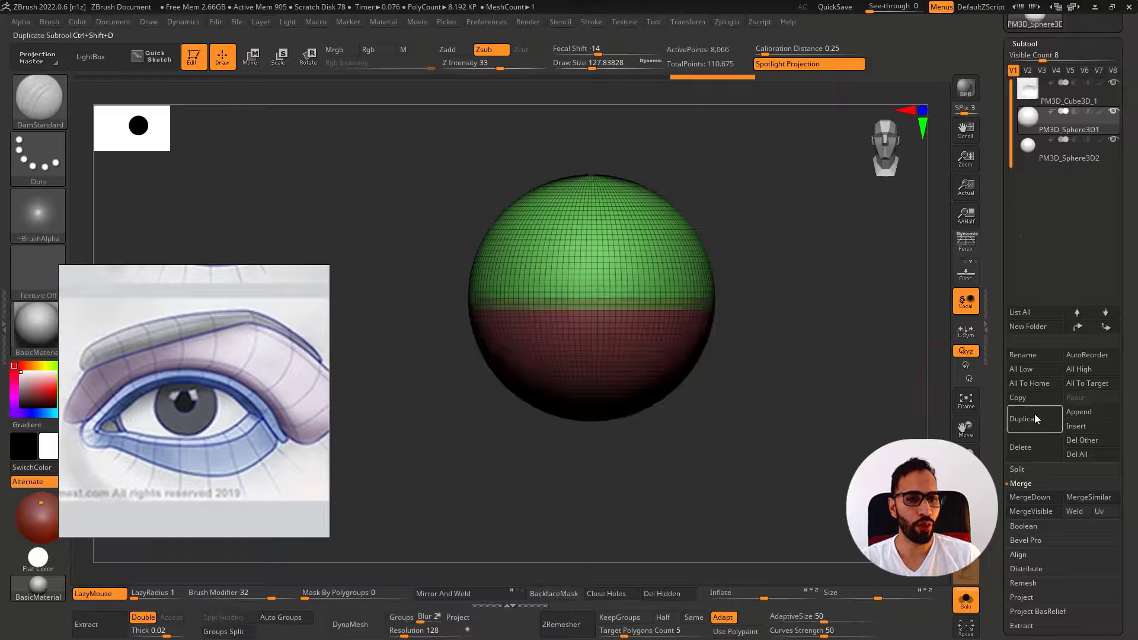
Duplicate the polygrouped sphere subtool and delete the lower half of the copy
left_click(1034, 414)
left_click(660, 282, "ctrl+shift")
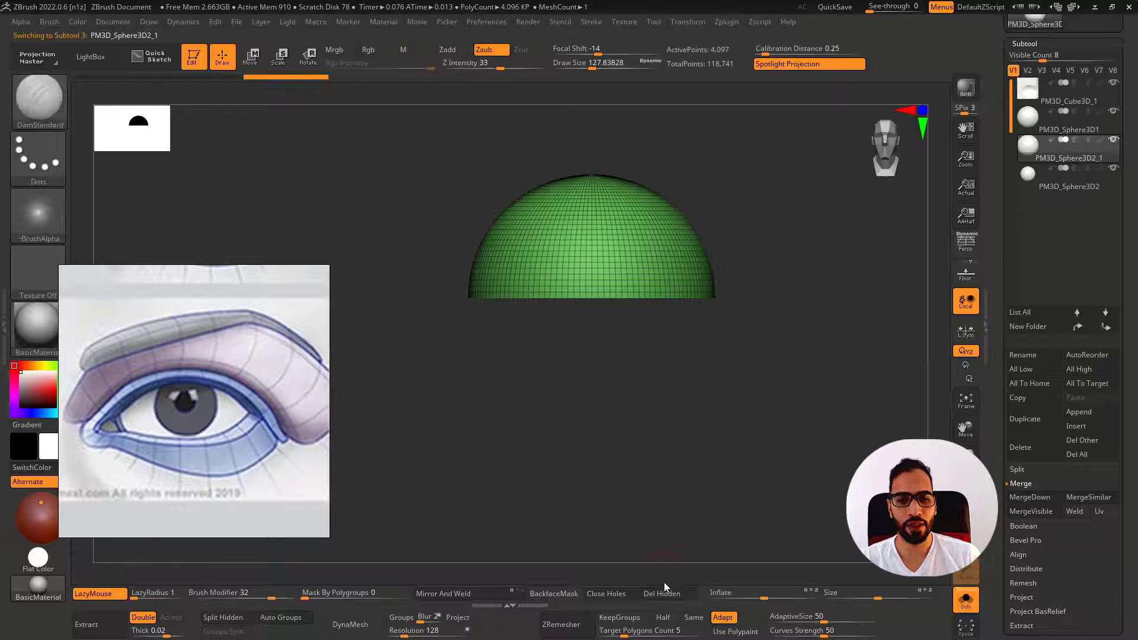
left_click(1036, 188)
Delete the upper half of the original sphere subtool and show all subtools again
left_click(1031, 124)
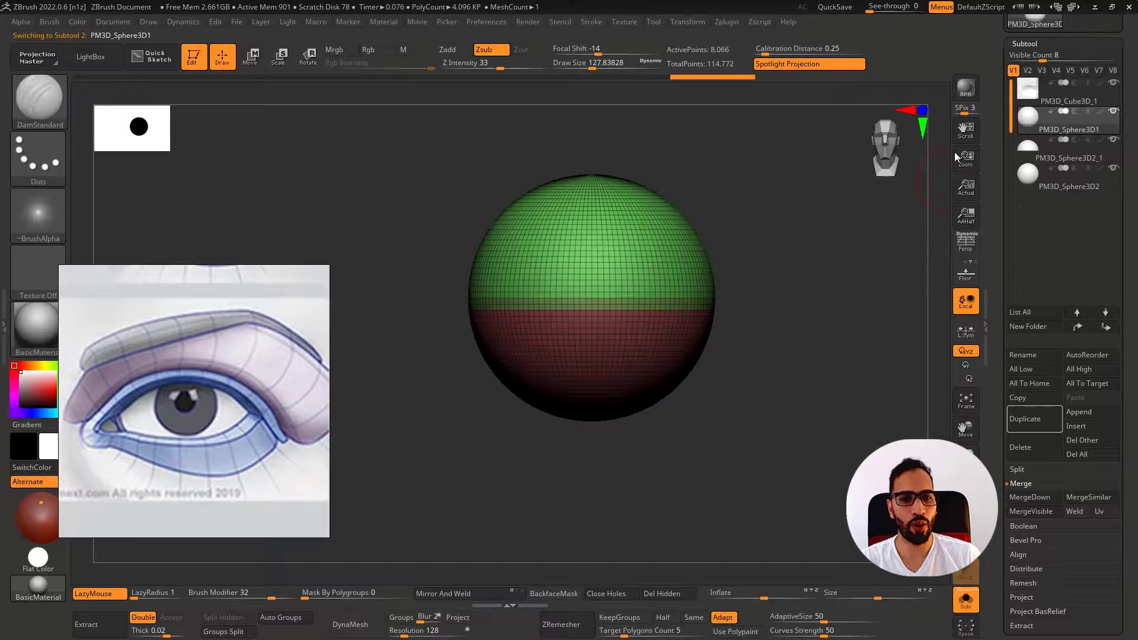
left_click(638, 360, "ctrl+shift")
left_click(685, 592)
key("alt+s")
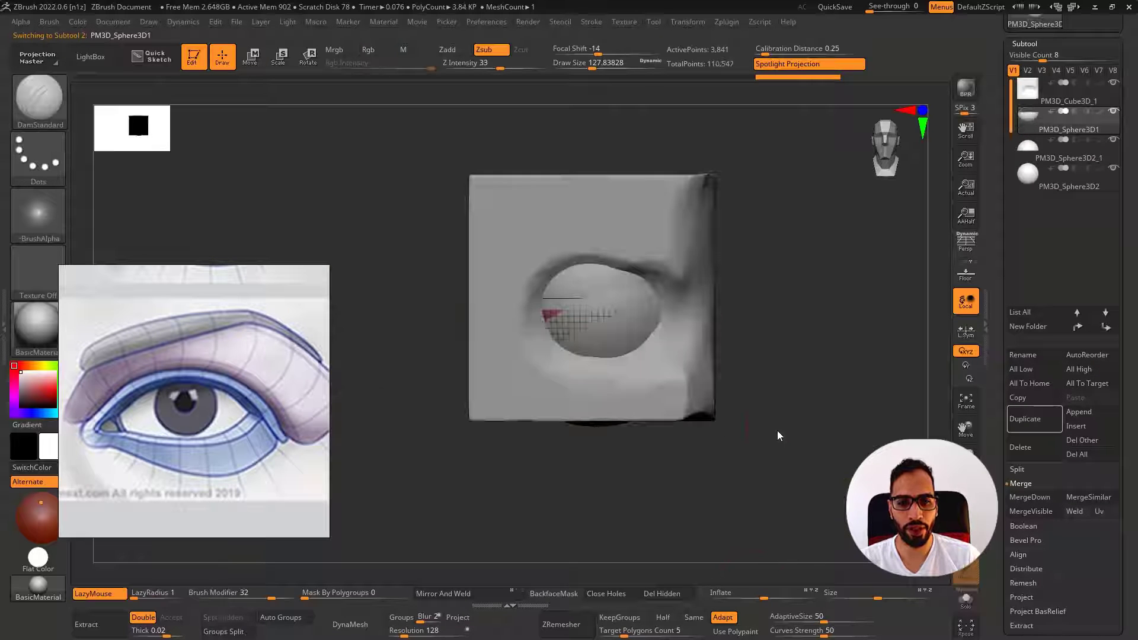
left_click_drag(792, 306, 834, 289)
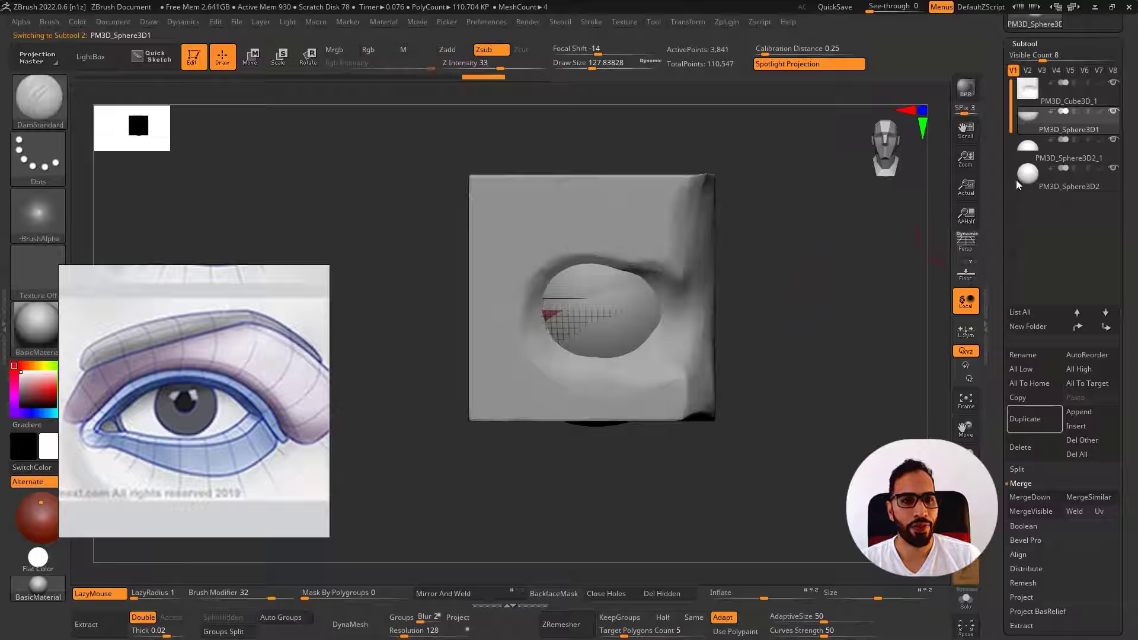
Try to reshape the lower half-sphere's rim with the Move brush at a draw size of about 386
mouse_move(628, 296)
right_mouse_down("ctrl")
mouse_move(610, 343)
mouse_move(599, 340)
mouse_move(610, 356)
mouse_move(657, 333)
right_mouse_up("ctrl")
key("s")
key("b")
key("m")
key("v")
key("shift+f")
left_click_drag(657, 334, 649, 343)
key("ctrl+z")
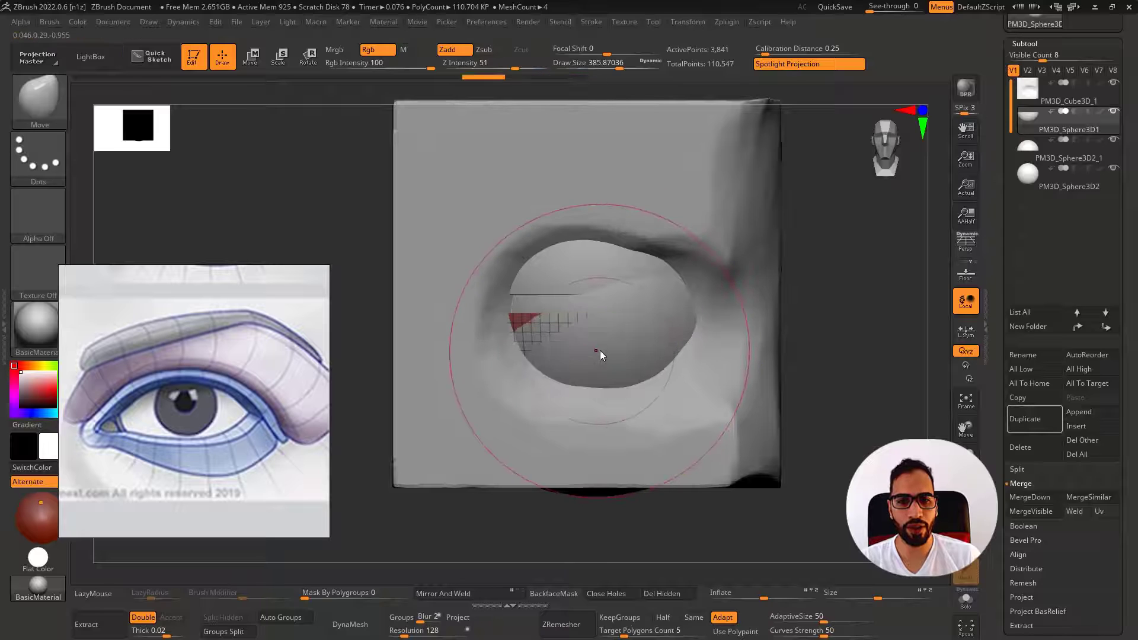
Pull the lower half-sphere's rim at the inner eye corner with the Move Topological brush at a draw size of about 386
mouse_move(600, 350)
right_mouse_down()
mouse_move(625, 379)
mouse_move(601, 325)
mouse_move(613, 324)
mouse_move(581, 331)
right_mouse_up()
mouse_move(581, 330)
right_mouse_down()
mouse_move(591, 349)
mouse_move(606, 328)
right_mouse_up()
key("b")
key("m")
key("t")
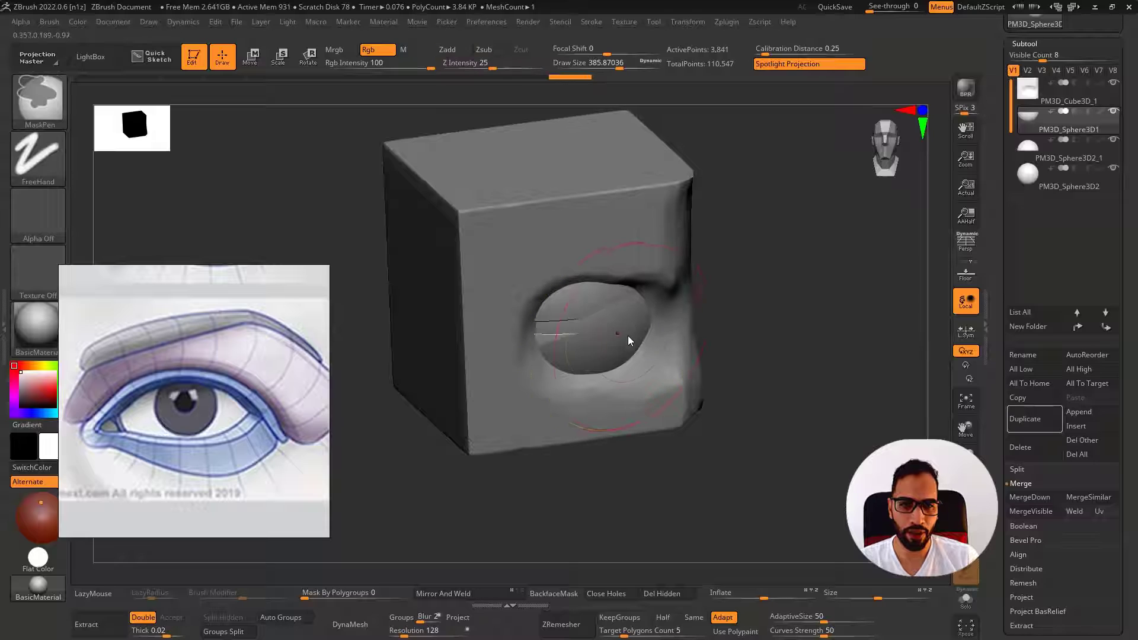
mouse_move(635, 339)
right_mouse_down("shift")
mouse_move(604, 303)
mouse_move(564, 339)
right_mouse_up("shift")
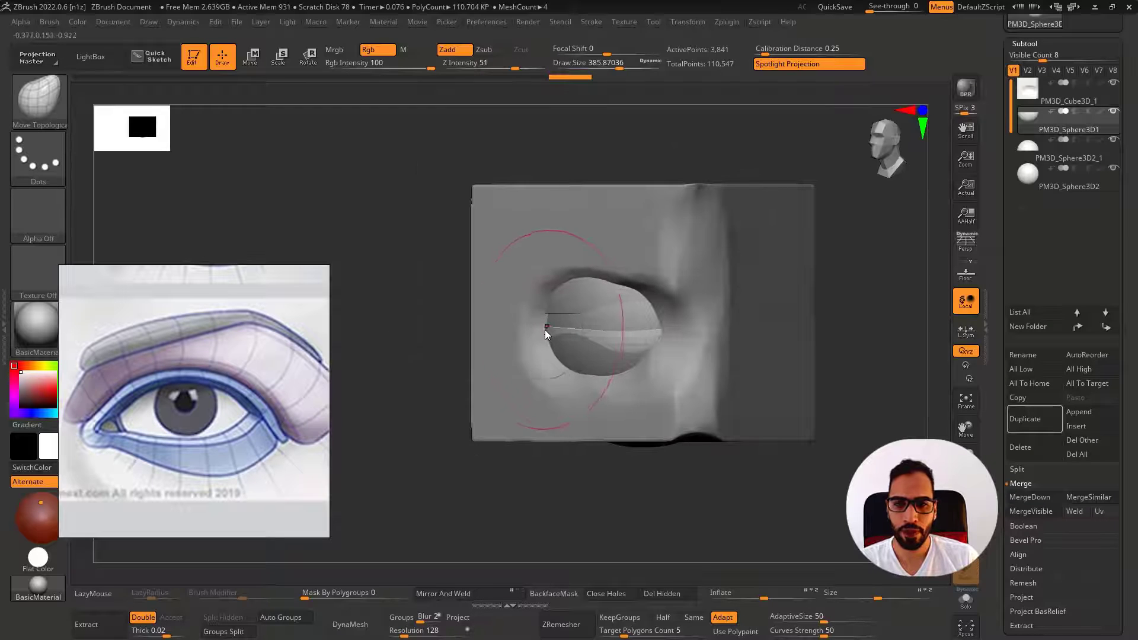
left_click_drag(546, 331, 550, 344)
Shape the lower half-sphere's rim into a downward lower-lid curve with the Move Topological brush, reducing the draw size to about 286
mouse_move(567, 340)
right_mouse_down("shift")
mouse_move(603, 348)
mouse_move(614, 394)
mouse_move(614, 355)
right_mouse_up("shift")
left_click_drag(599, 344, 601, 348)
right_click_drag(601, 349, 546, 356, "shift")
left_click_drag(551, 346, 554, 345)
right_click_drag(587, 341, 632, 332, "shift")
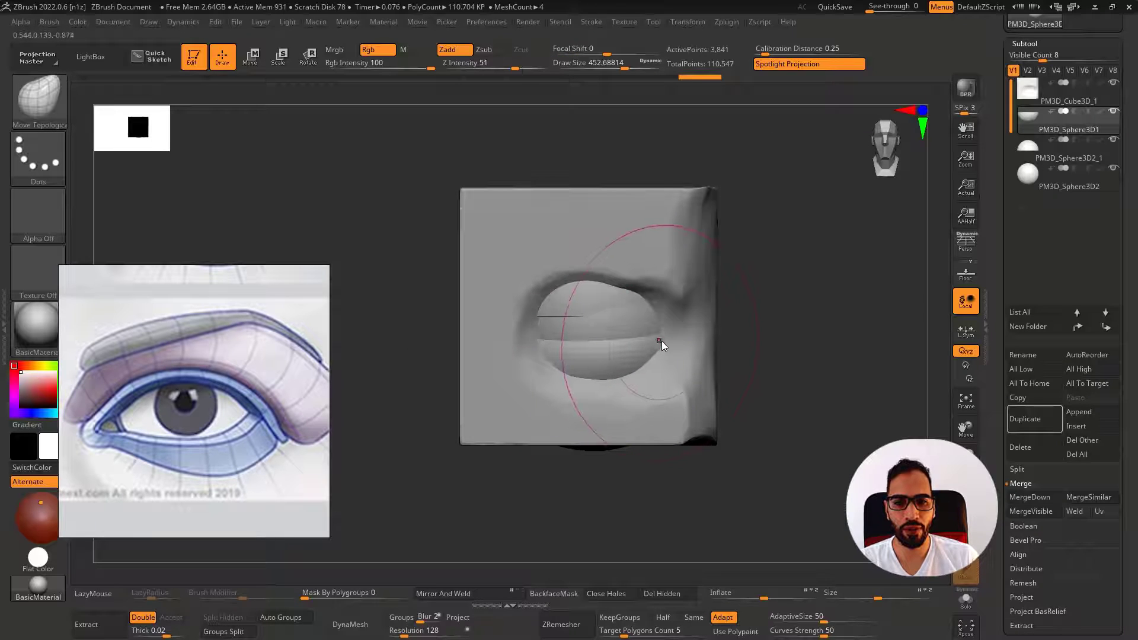
key("s")
mouse_move(615, 343)
left_mouse_down()
mouse_move(599, 351)
mouse_move(610, 349)
left_mouse_up()
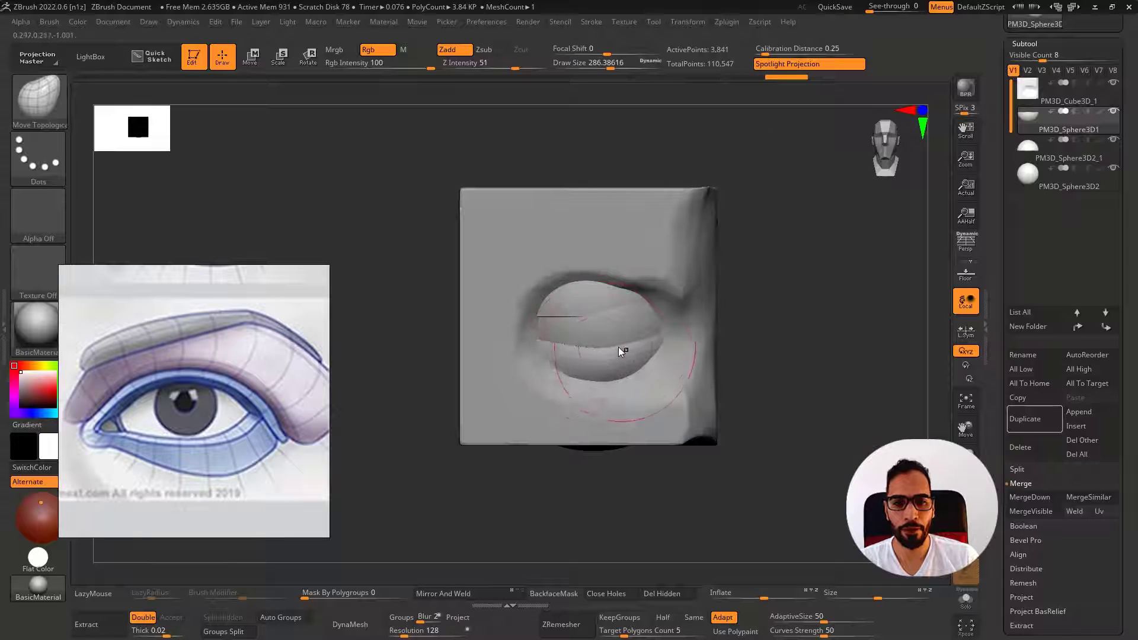
Isolate the lower lid, show its polyframe and select the ZModeler brush
key("ctrl+shift+s")
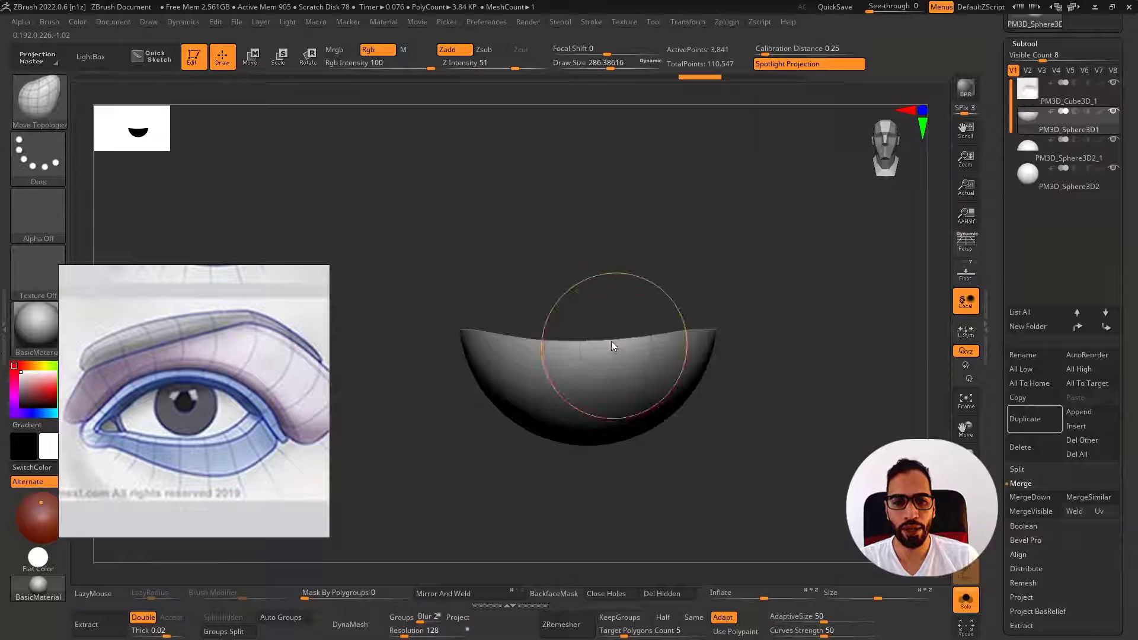
key("f")
key("shift+f")
left_click(55, 108)
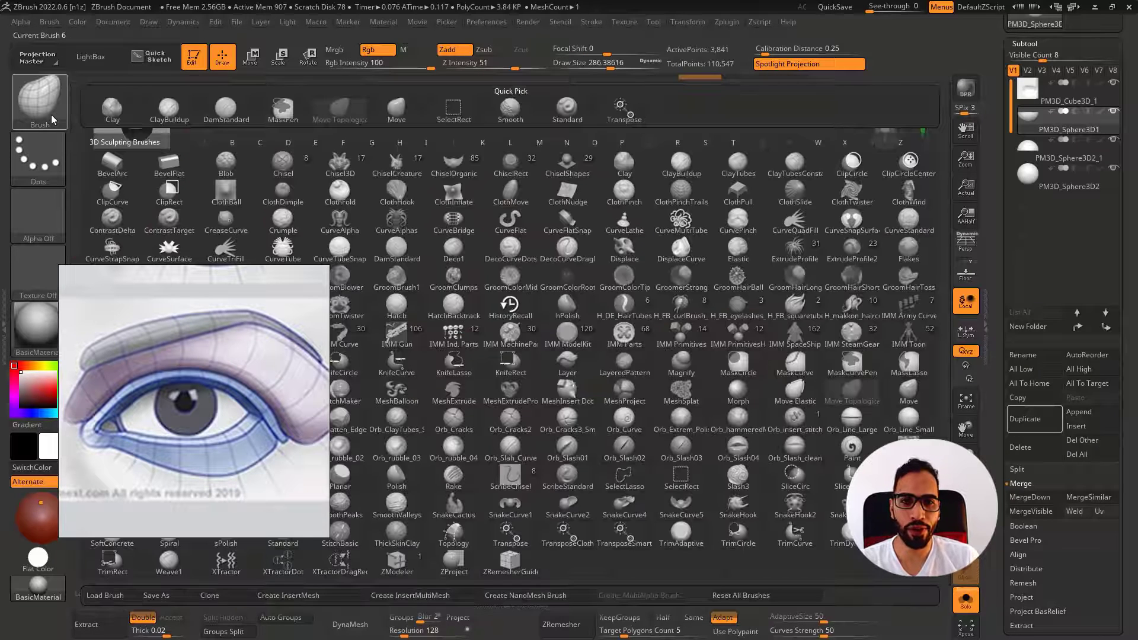
left_click(901, 144)
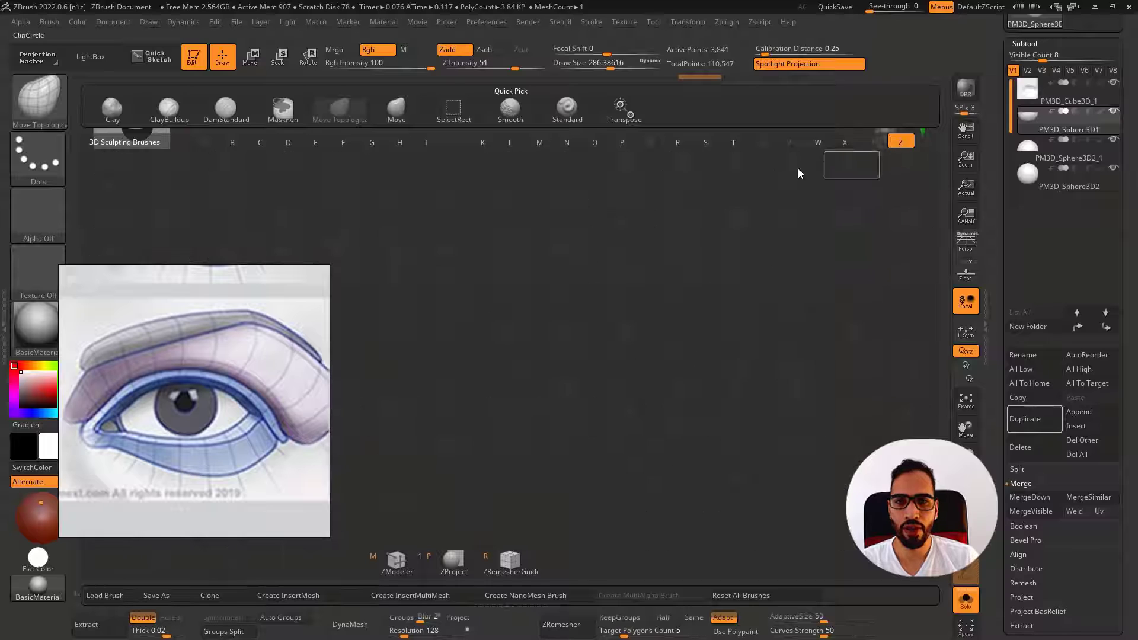
left_click(403, 567)
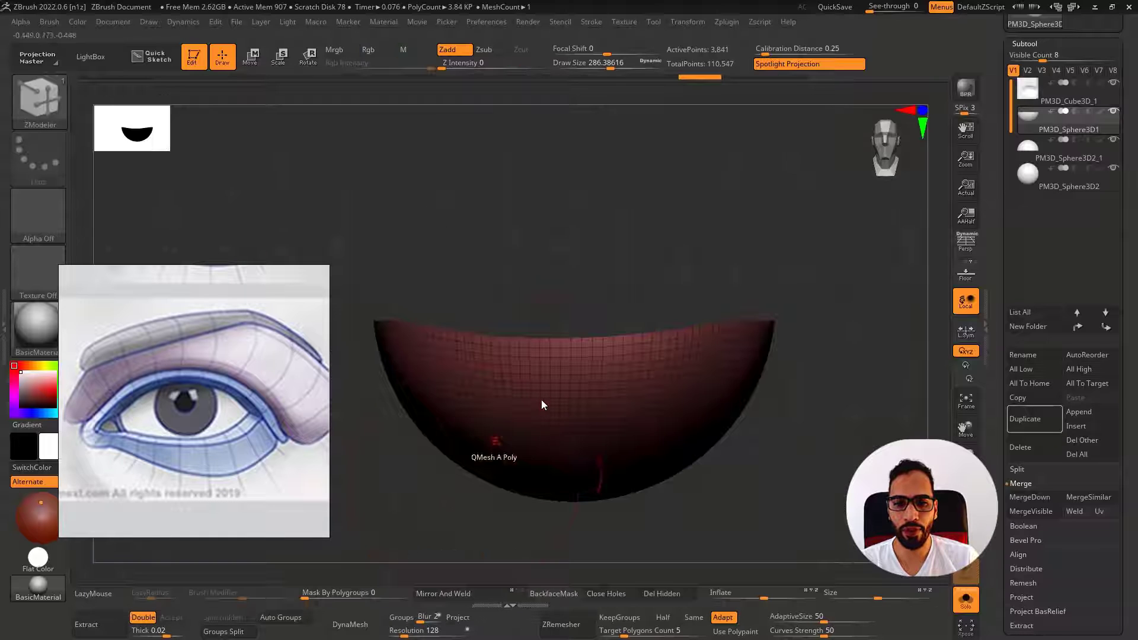
Show all subtools and try to delete the horizontal edge loops just below the lower lid's rim with ZModeler
key("ctrl+shift+s")
key("f")
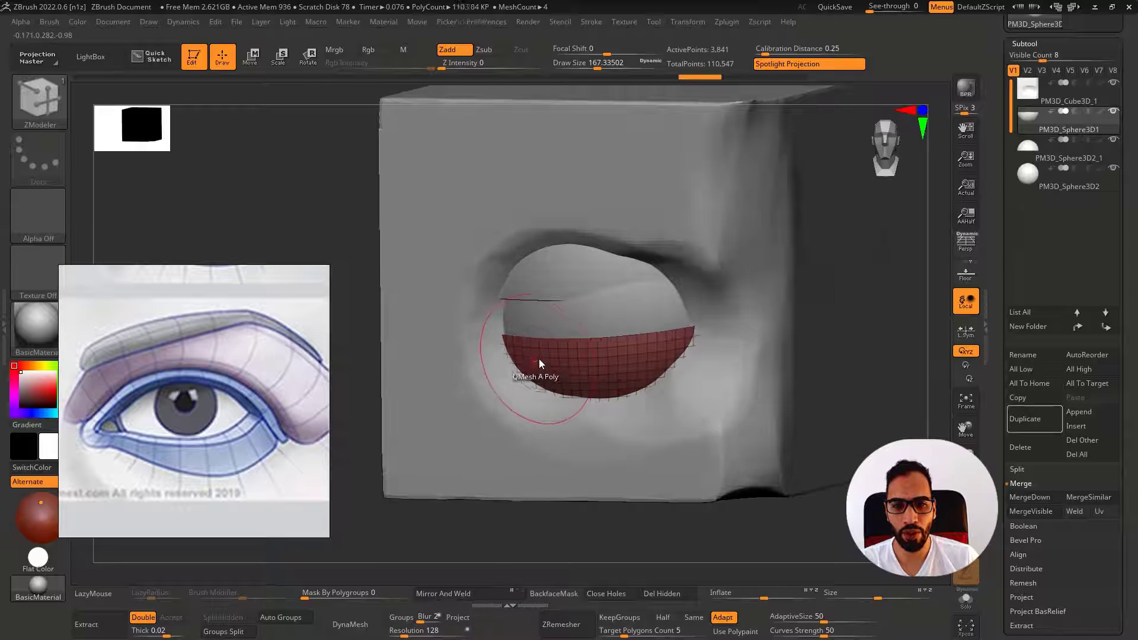
left_click(553, 348, "alt")
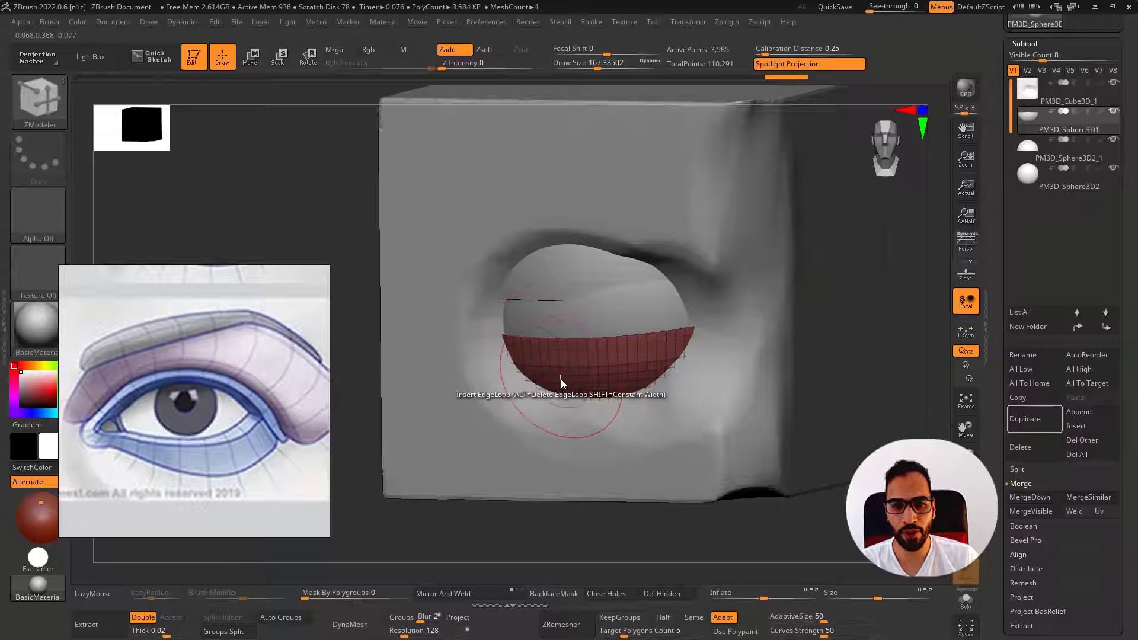
left_click(558, 369, "alt")
left_click(556, 375, "alt")
Examine the lower lid's profile and slope from the side of the cube
right_click_drag(532, 387, 497, 388)
mouse_move(359, 239)
left_mouse_down()
mouse_move(569, 423)
mouse_move(556, 411)
left_mouse_up()
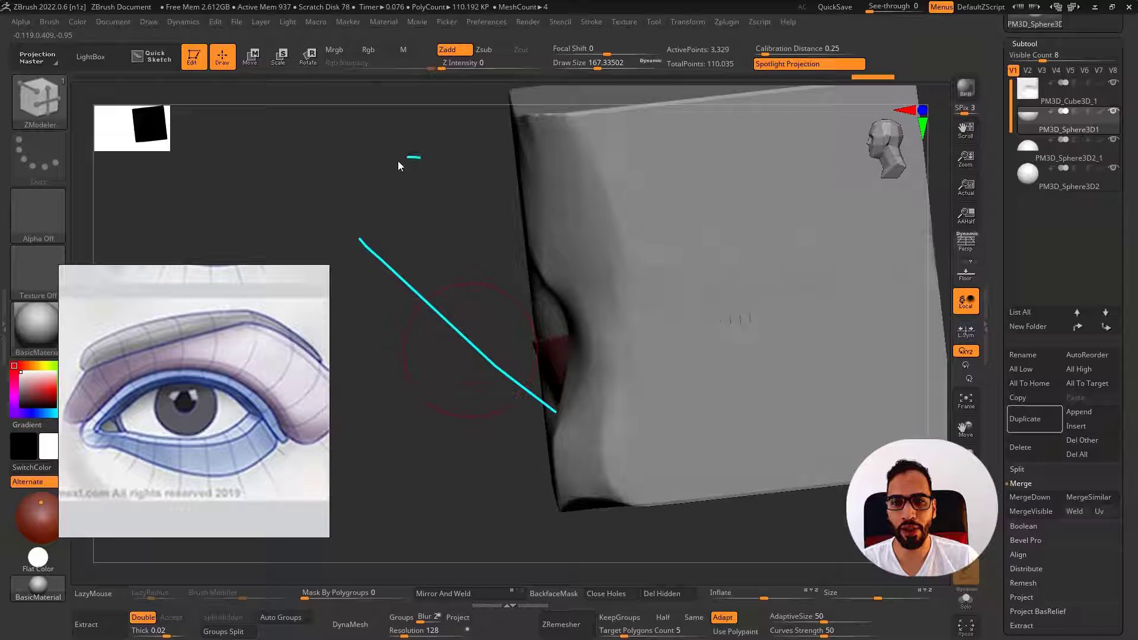
key("Escape")
mouse_move(454, 257)
right_mouse_down()
mouse_move(488, 251)
mouse_move(472, 305)
right_mouse_up()
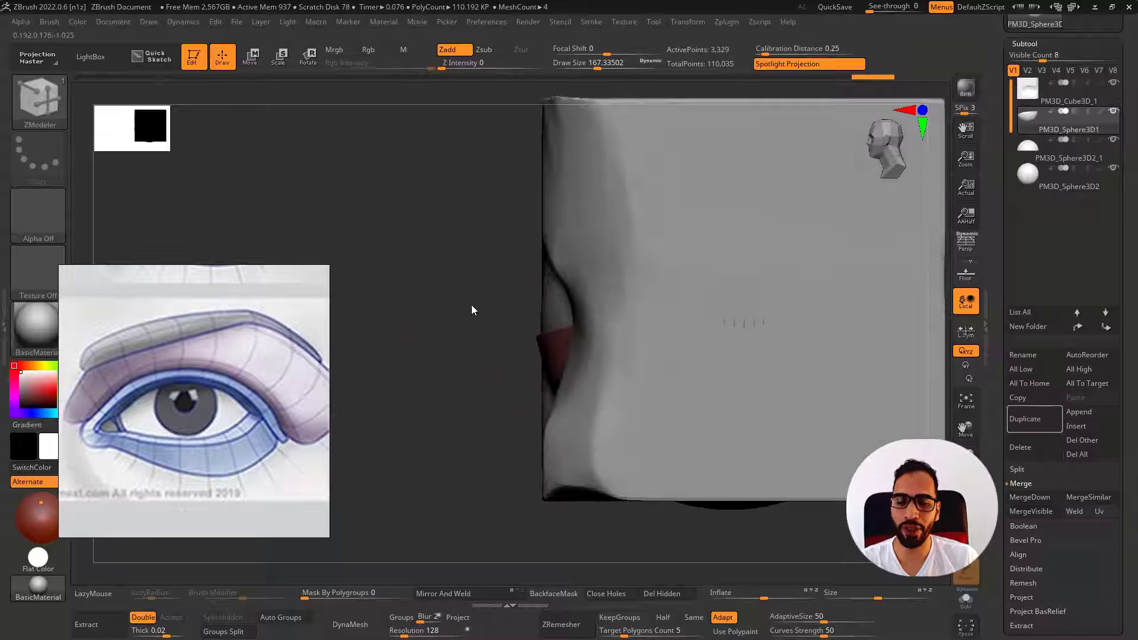
mouse_move(353, 192)
left_mouse_down()
mouse_move(530, 330)
mouse_move(521, 453)
left_mouse_up()
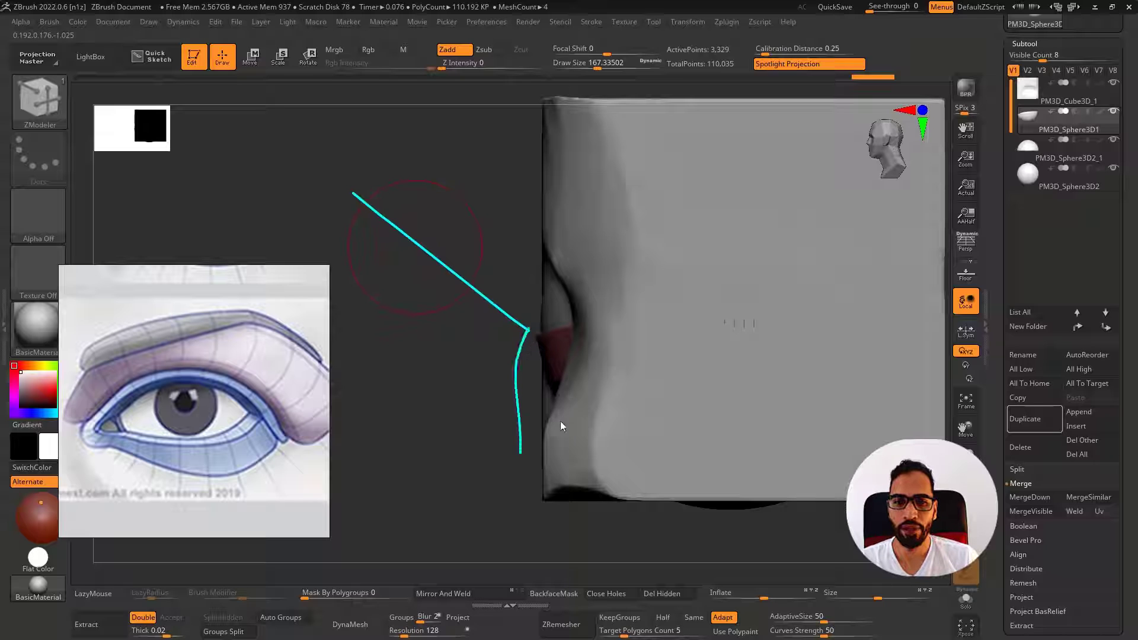
left_click_drag(321, 170, 321, 166)
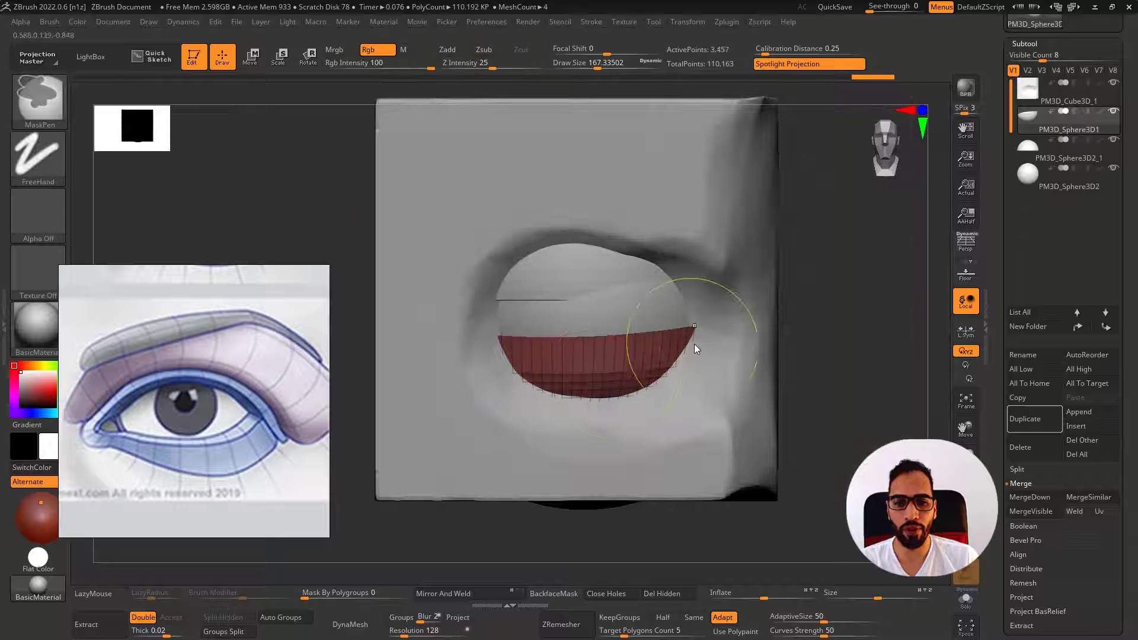
Undo the lower lid's edge-loop deletions and delete spaced-out horizontal loops instead with ZModeler
key("ctrl+z")
key("ctrl+z")
key("ctrl+z")
key("ctrl+z")
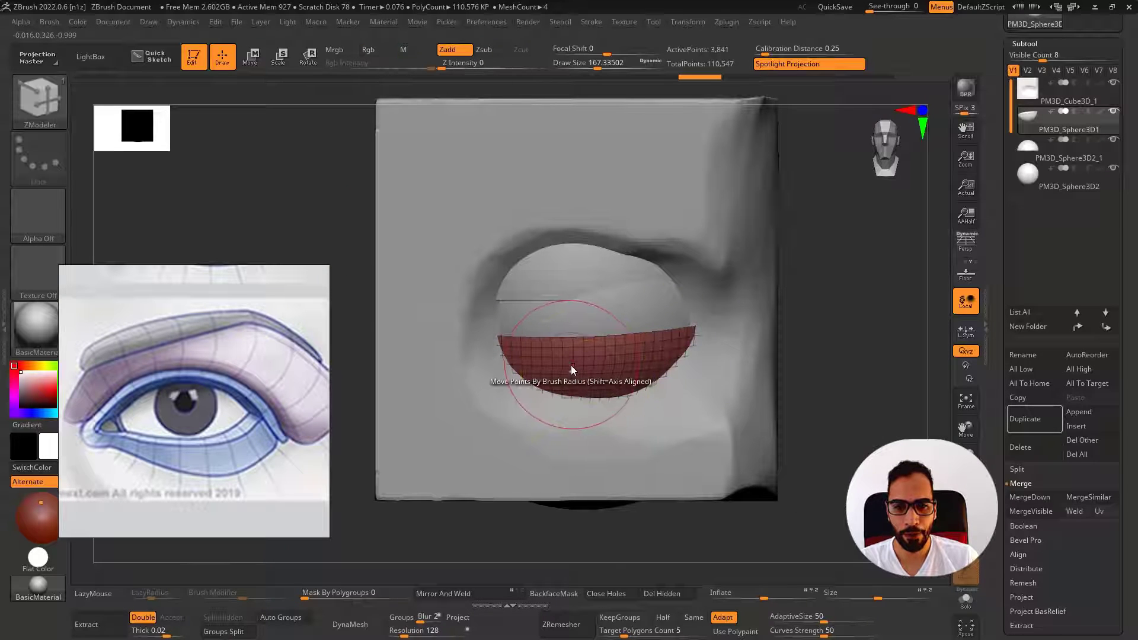
key("ctrl+z")
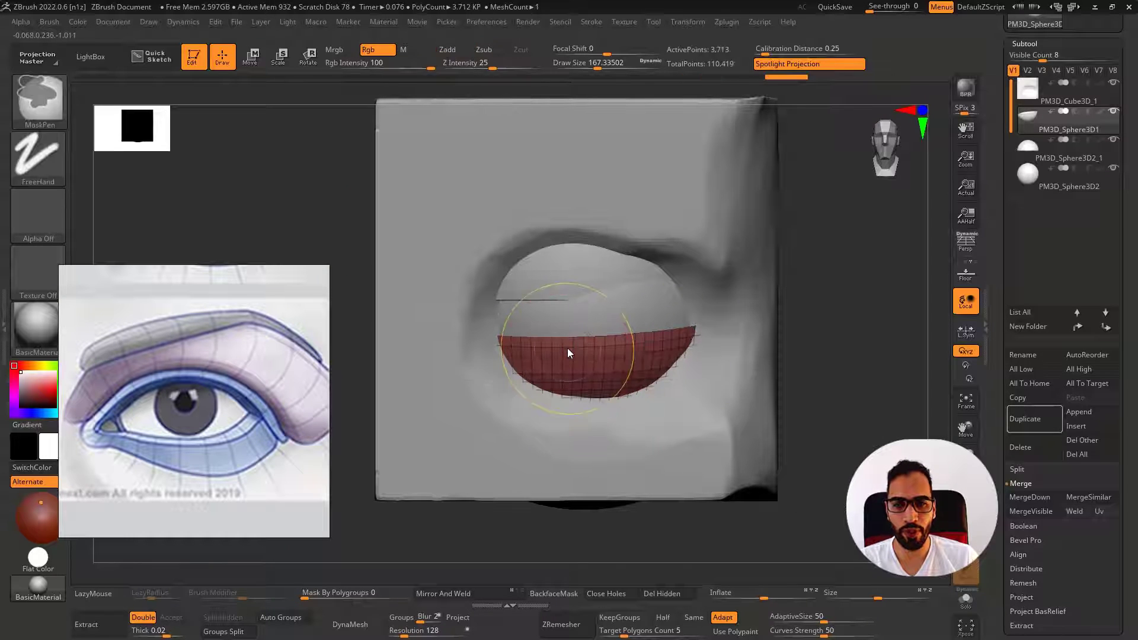
key("ctrl+z")
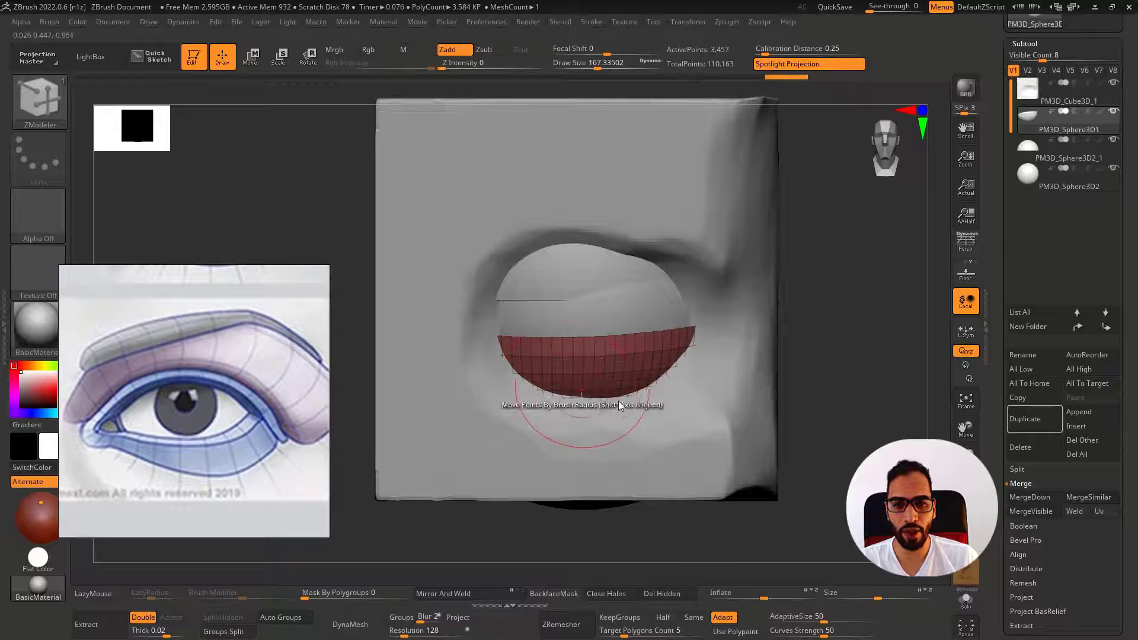
Examine the upper lid's line at the inner eye corner in the eyelid reference
mouse_move(618, 401)
right_mouse_down()
mouse_move(570, 414)
mouse_move(571, 396)
mouse_move(557, 401)
mouse_move(602, 372)
right_mouse_up()
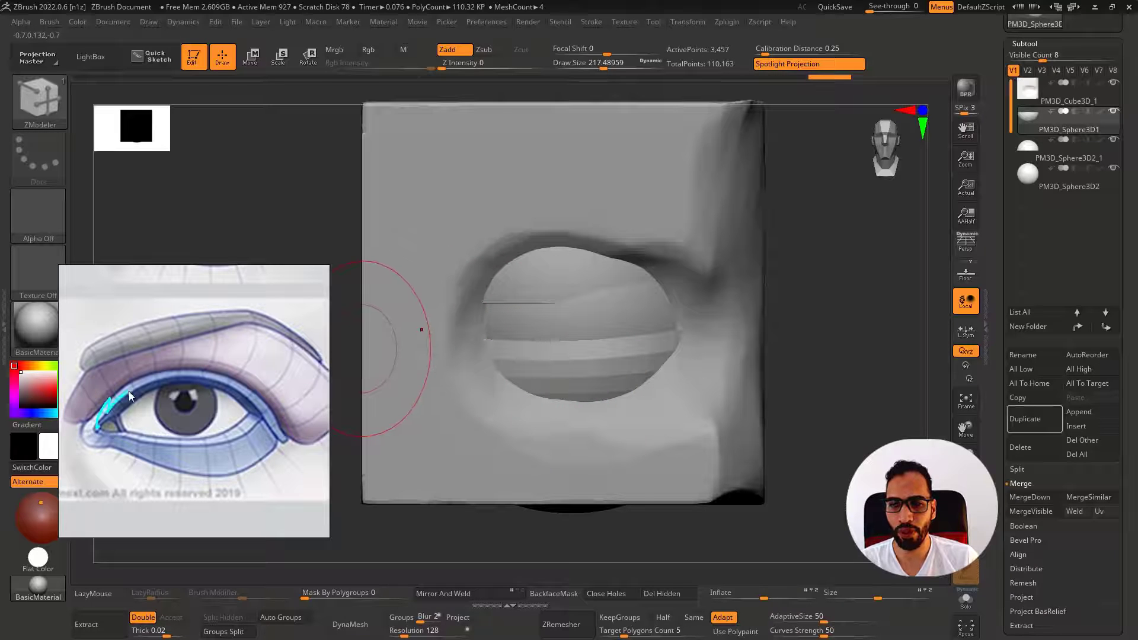
left_click_drag(99, 435, 121, 438)
key("Escape")
right_click_drag(831, 315, 777, 321)
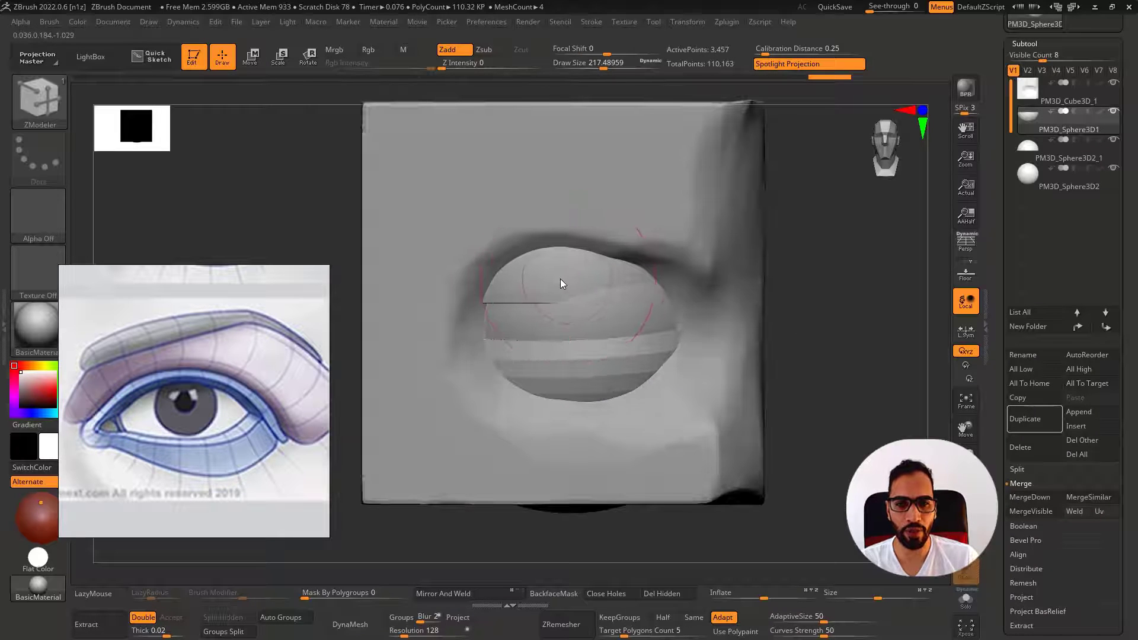
Select the upper lid and try pulling the rim down at its inner corner with the Move brush
left_click(561, 281, "alt")
key("b")
key("m")
key("v")
right_click_drag(583, 304, 563, 291)
mouse_move(486, 303)
left_mouse_down()
mouse_move(481, 351)
mouse_move(478, 323)
mouse_move(489, 350)
left_mouse_up()
key("[")
key("]")
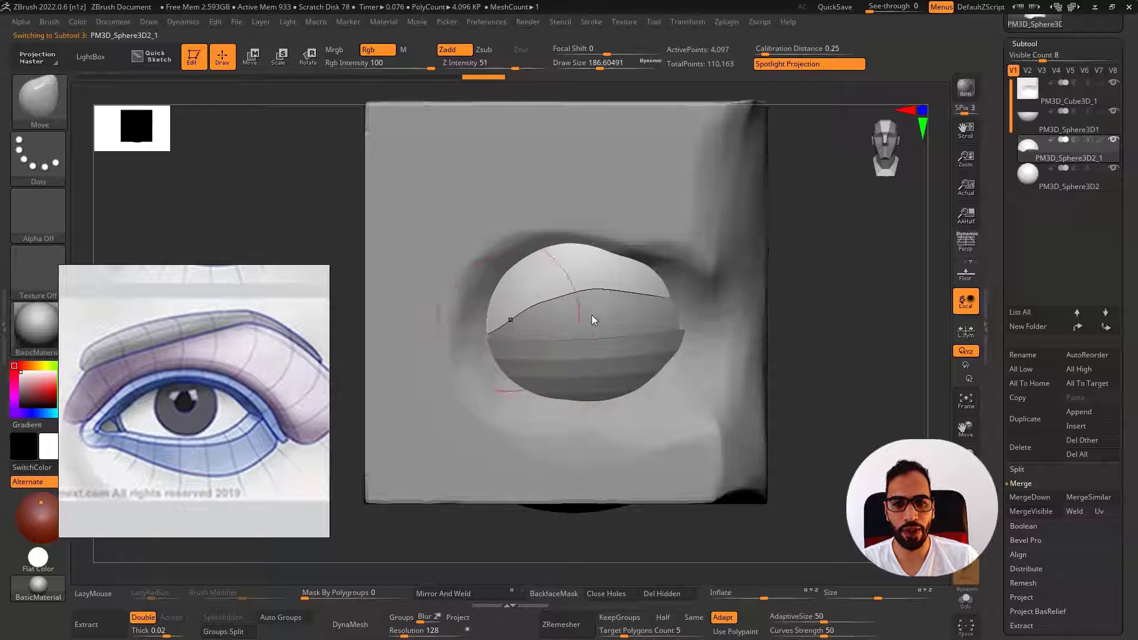
key("ctrl+z")
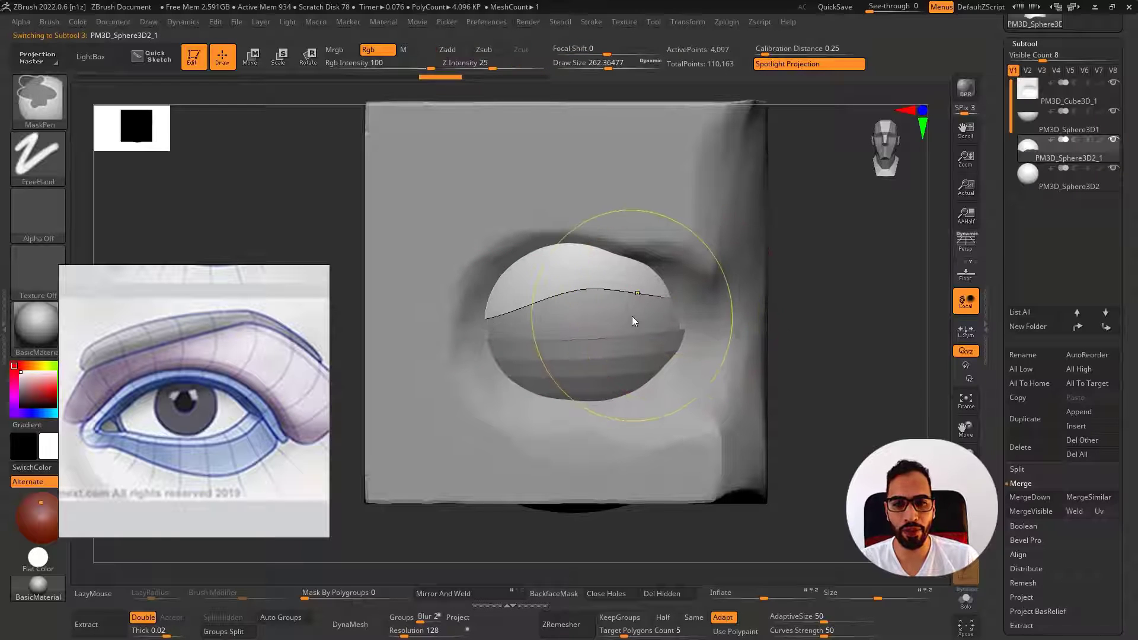
Pull the upper lid's inner and outer corners down toward the lower lid with the Move Topological brush
left_click_drag(482, 300, 493, 362)
key("b")
key("m")
key("t")
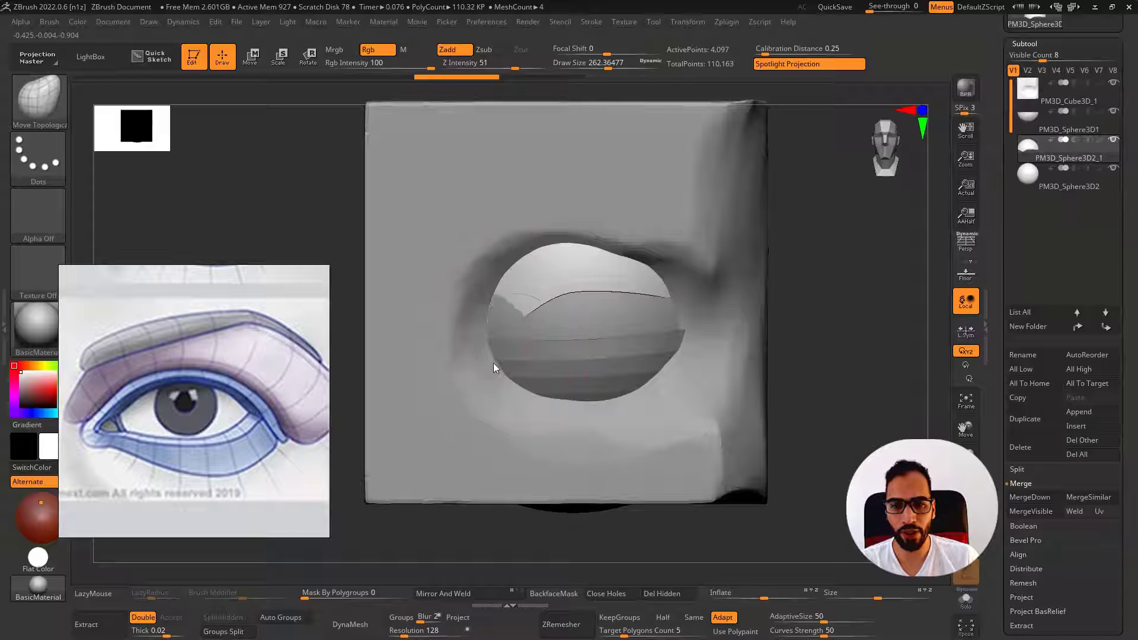
right_click_drag(493, 363, 505, 332)
left_click_drag(505, 332, 488, 333)
right_click_drag(581, 310, 657, 301)
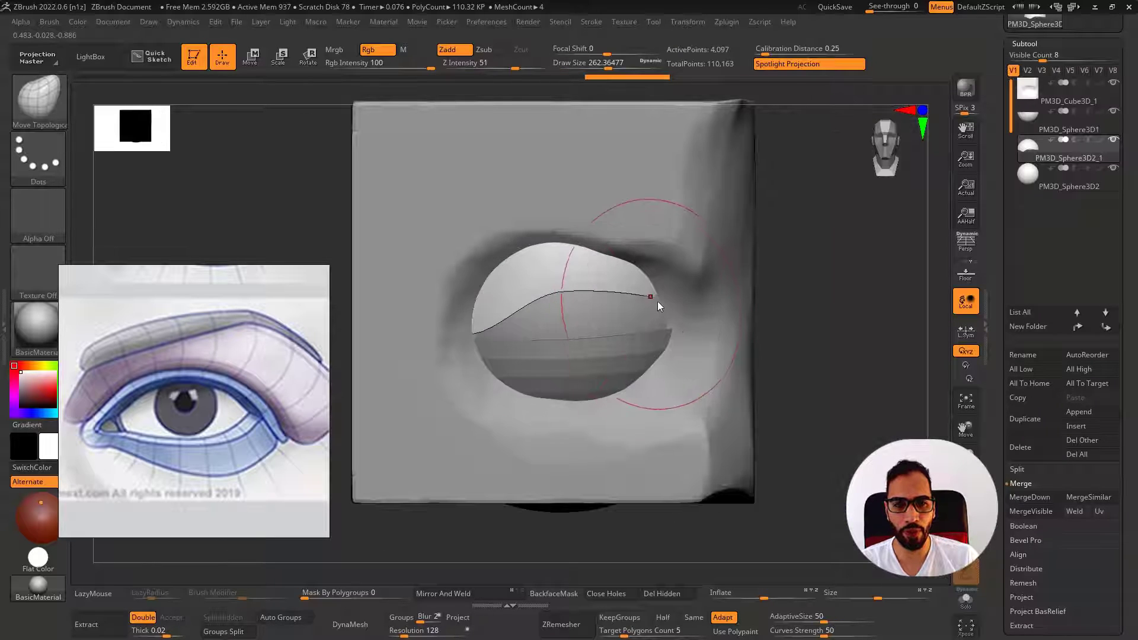
left_click_drag(657, 301, 692, 339)
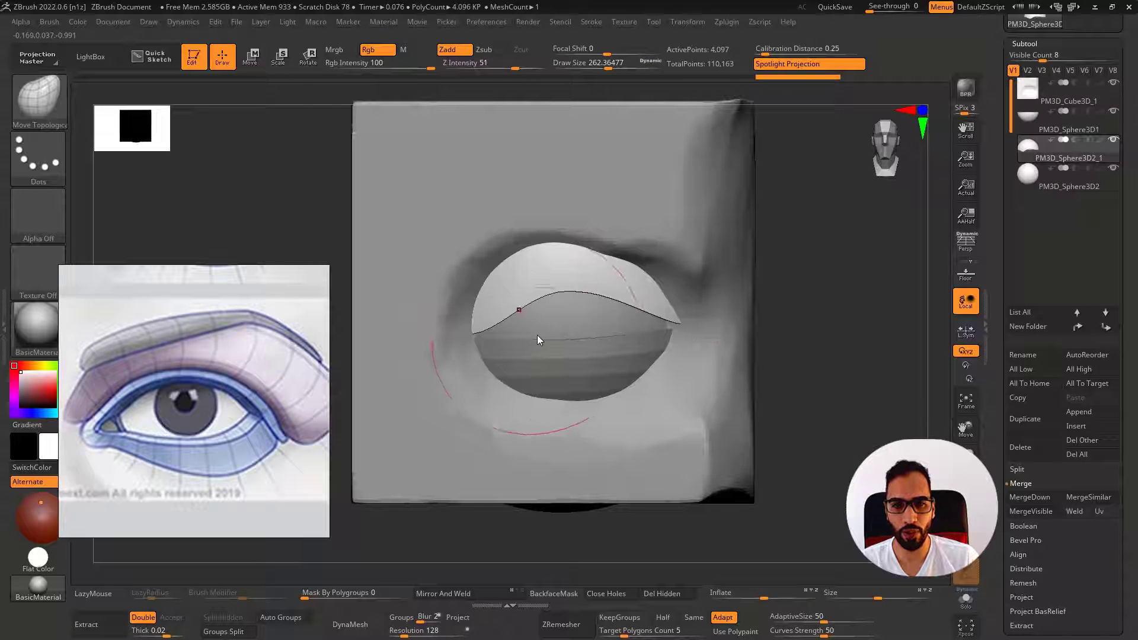
Refine the arc of the upper lid's rim between both corners, raising its middle with varying brush sizes
key("bracketleft")
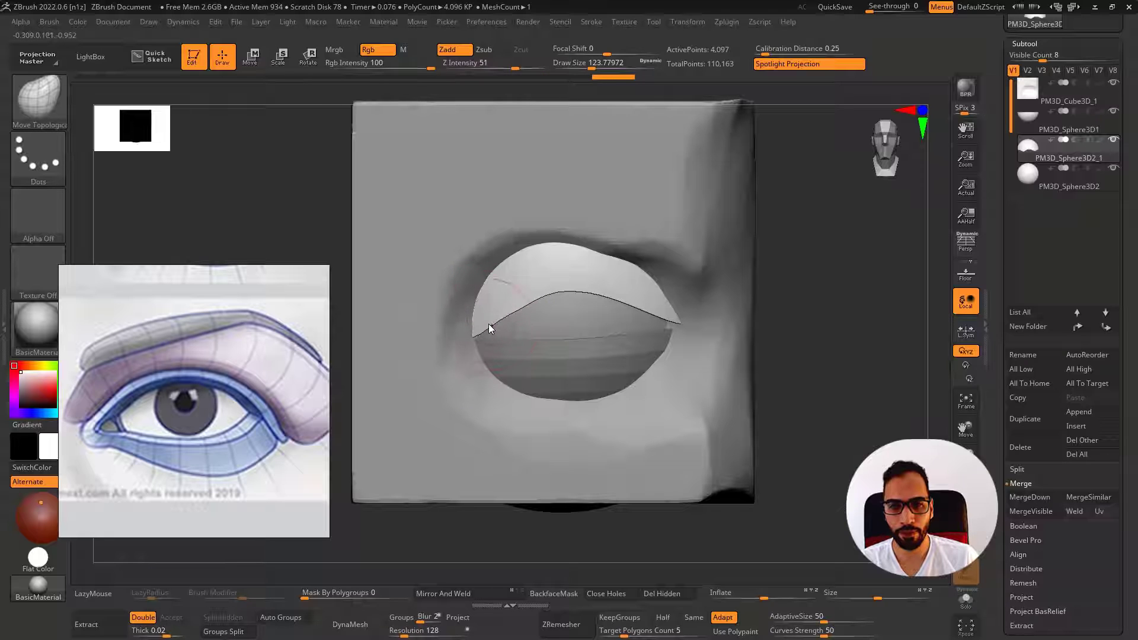
key("shift")
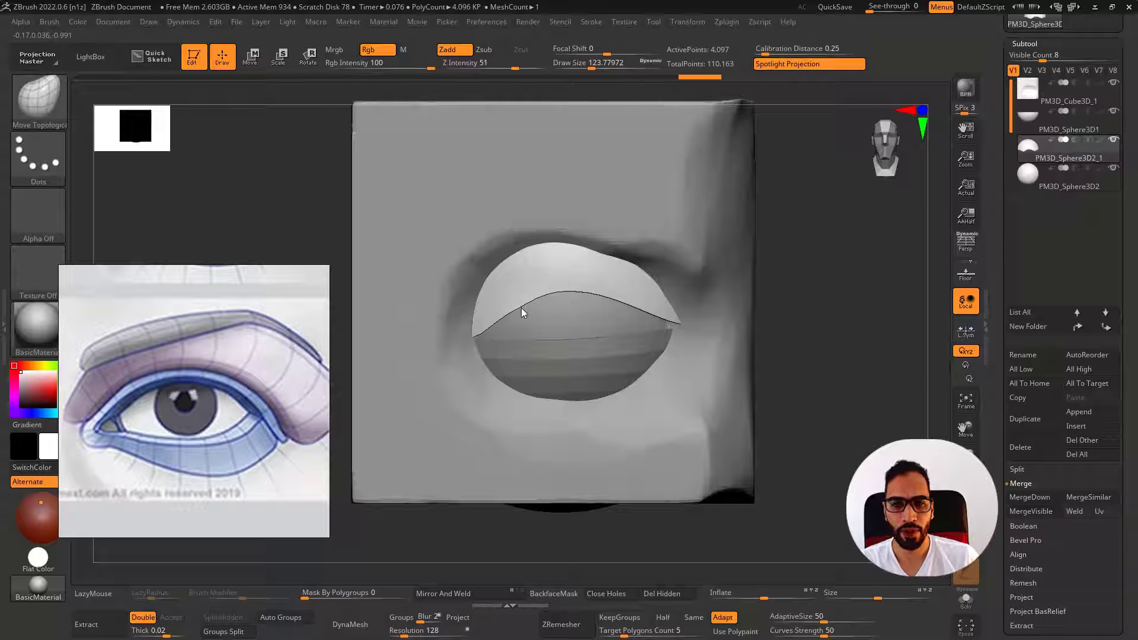
key("bracketright")
left_click_drag(613, 301, 613, 287)
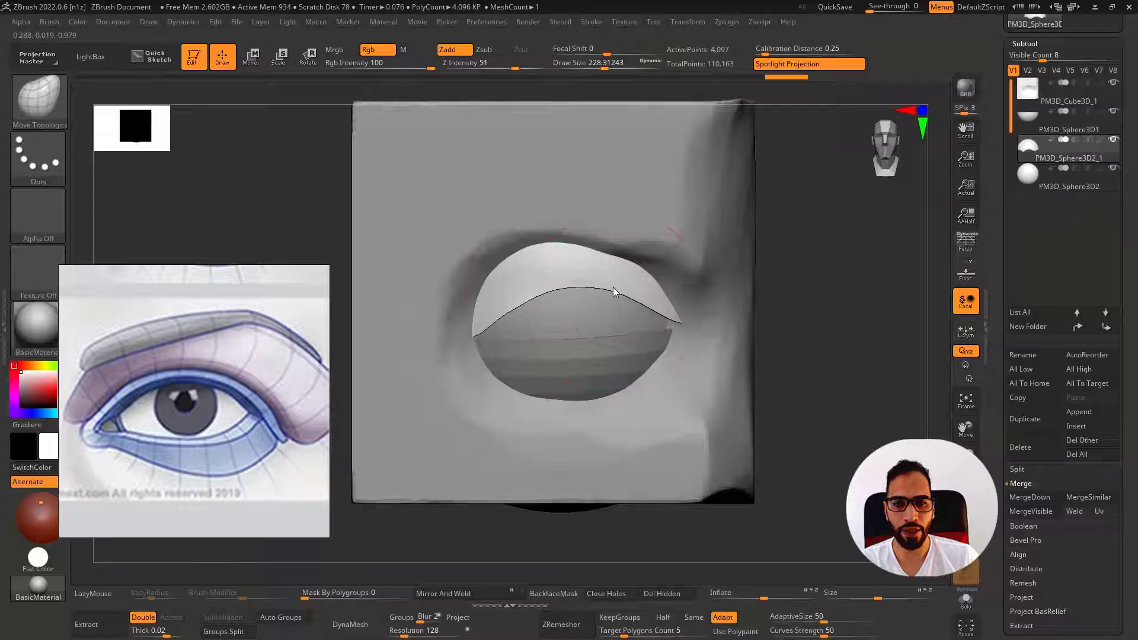
left_click_drag(538, 297, 542, 288)
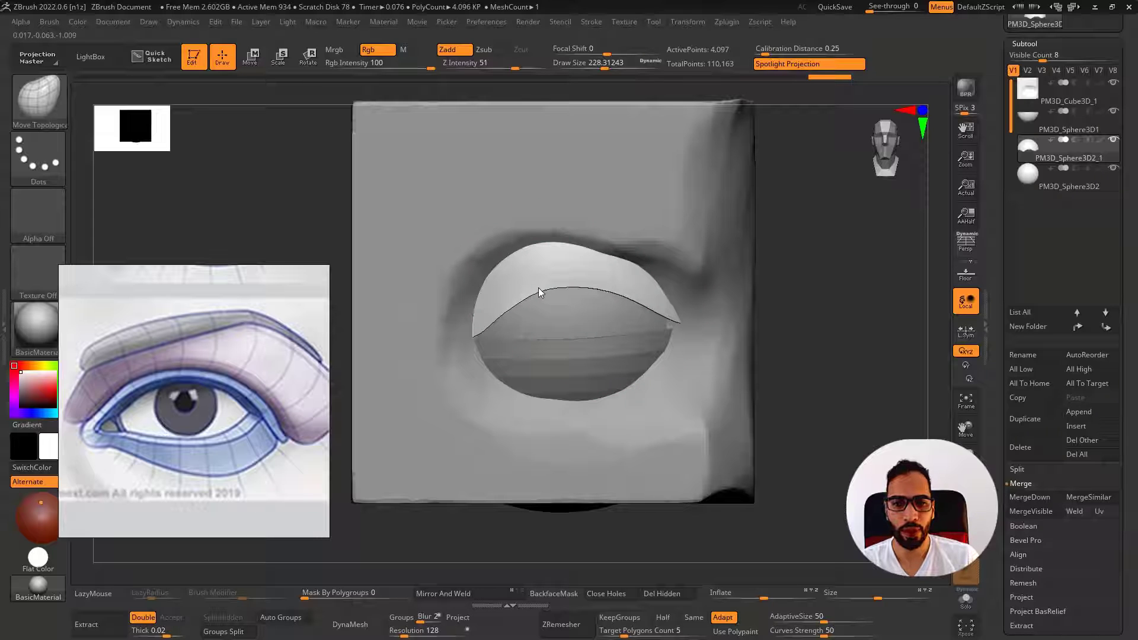
mouse_move(481, 319)
left_mouse_down()
mouse_move(552, 292)
mouse_move(723, 336)
left_mouse_up()
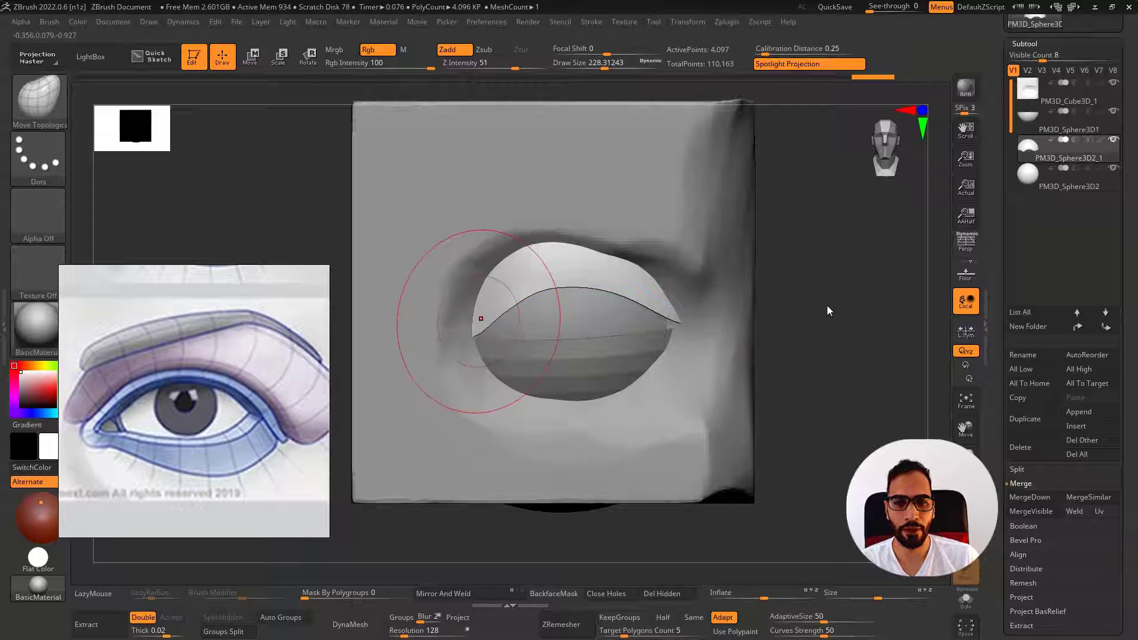
key("[")
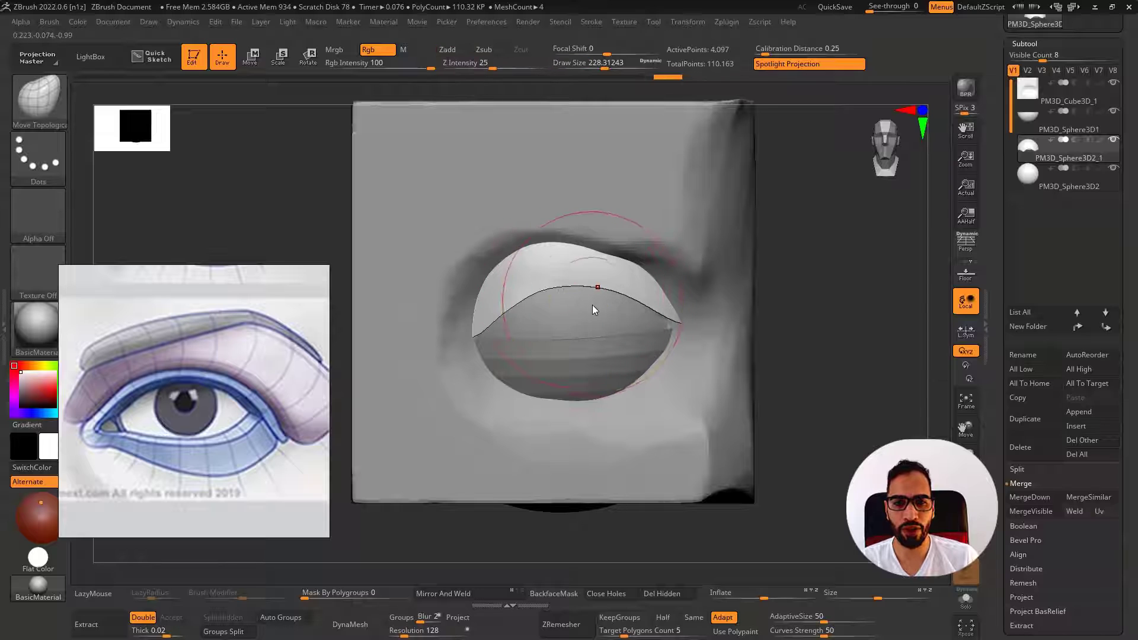
key("[")
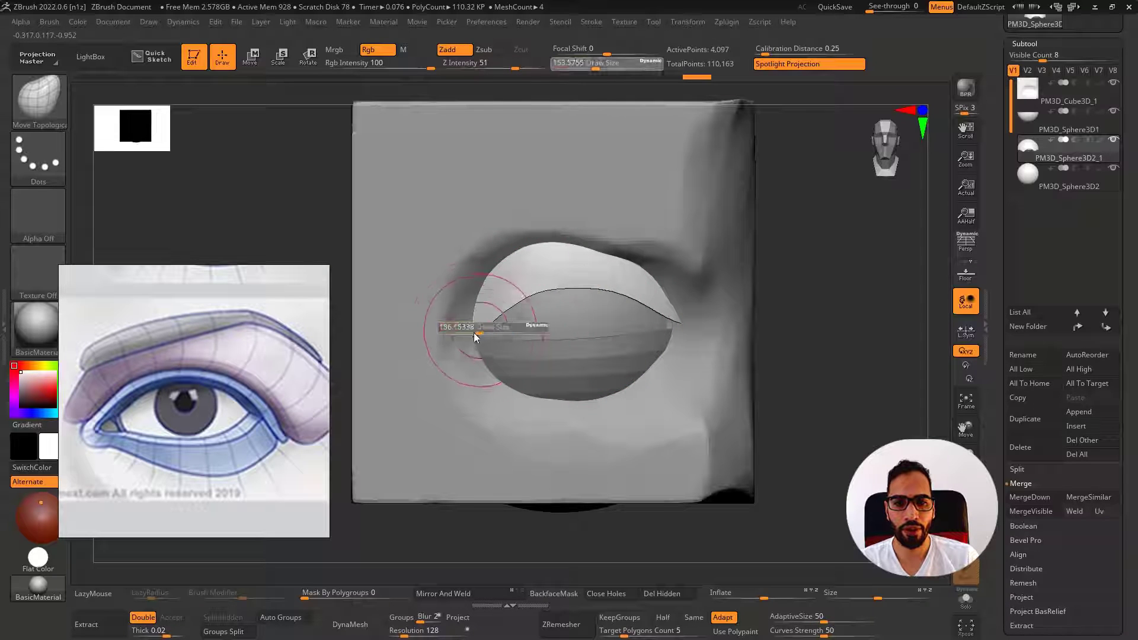
left_click_drag(595, 301, 668, 324)
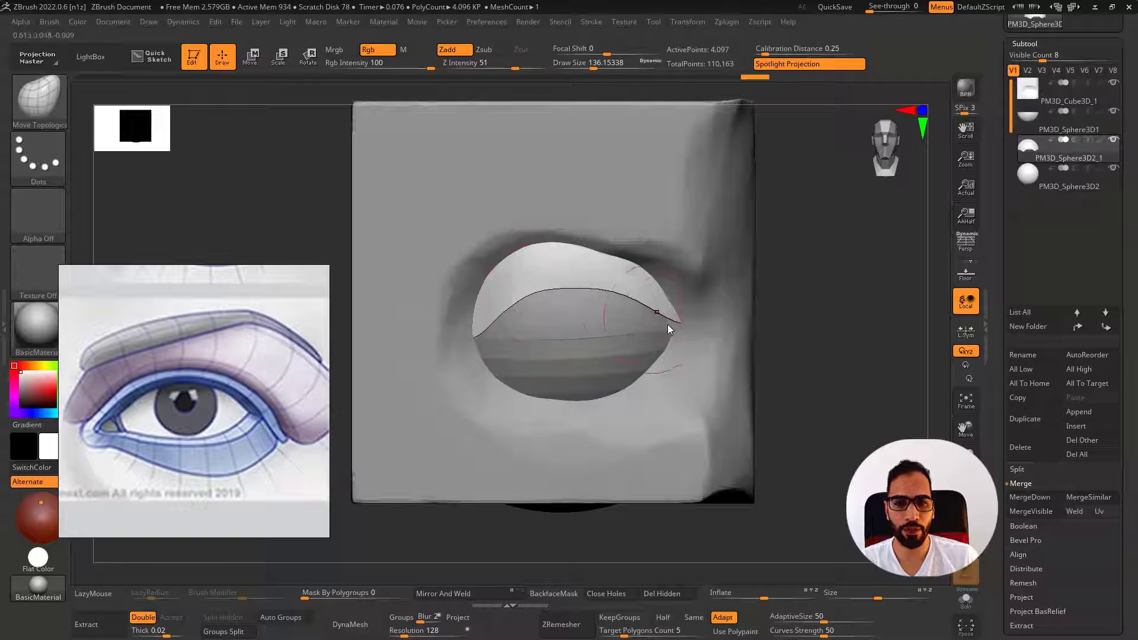
Select the lower lid and pull the middle of its rim down into a curve between the two corners
left_click(663, 341, "alt")
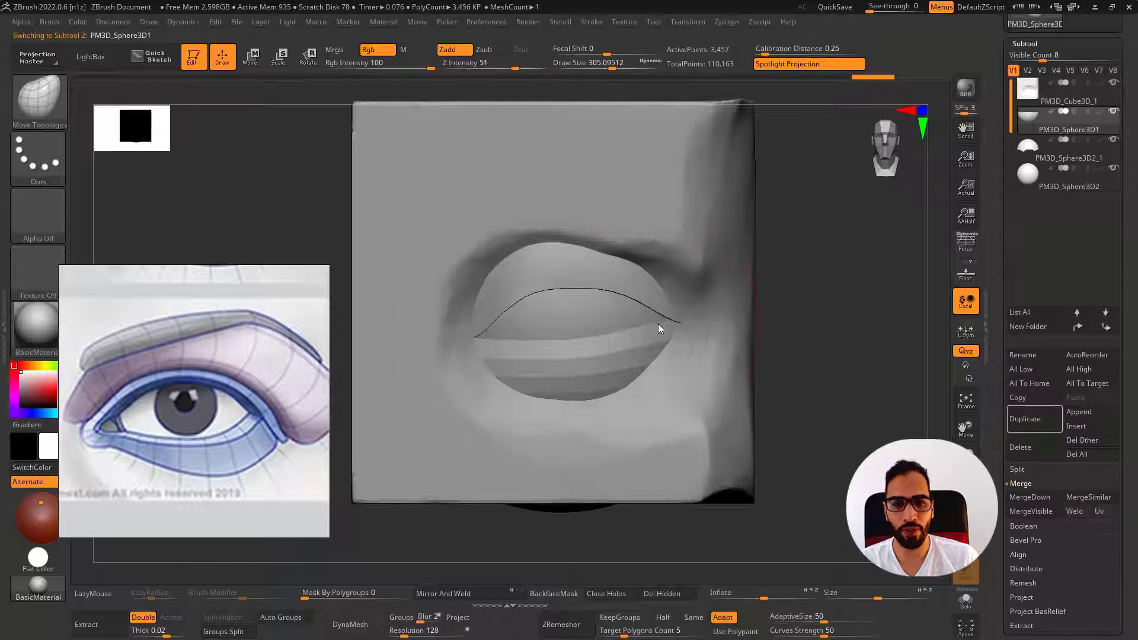
key("[")
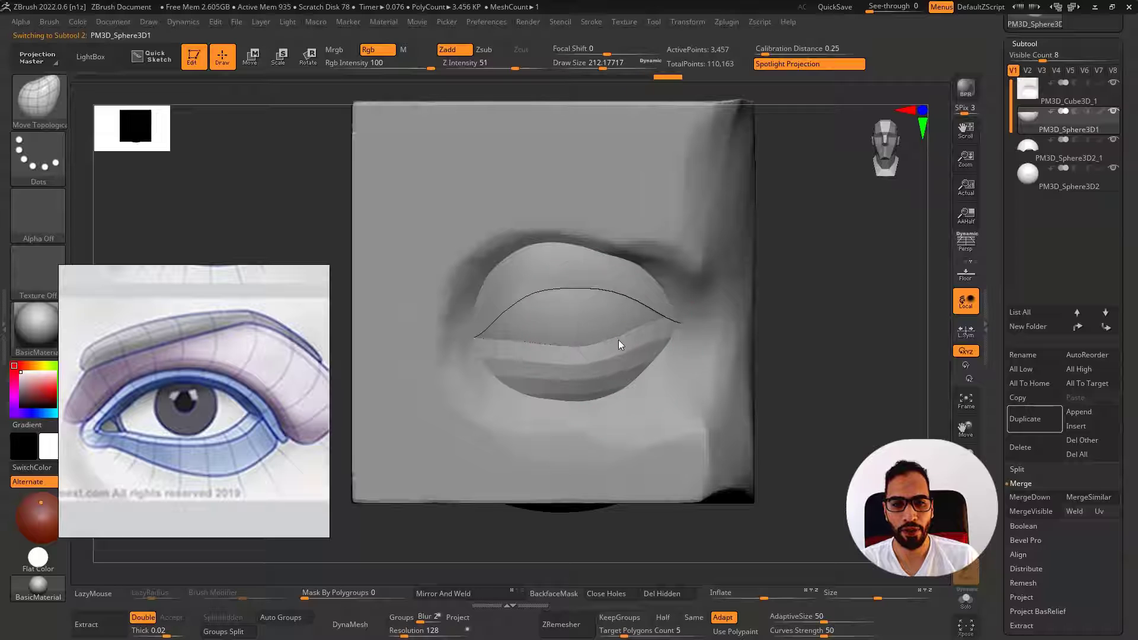
left_click_drag(542, 339, 536, 355)
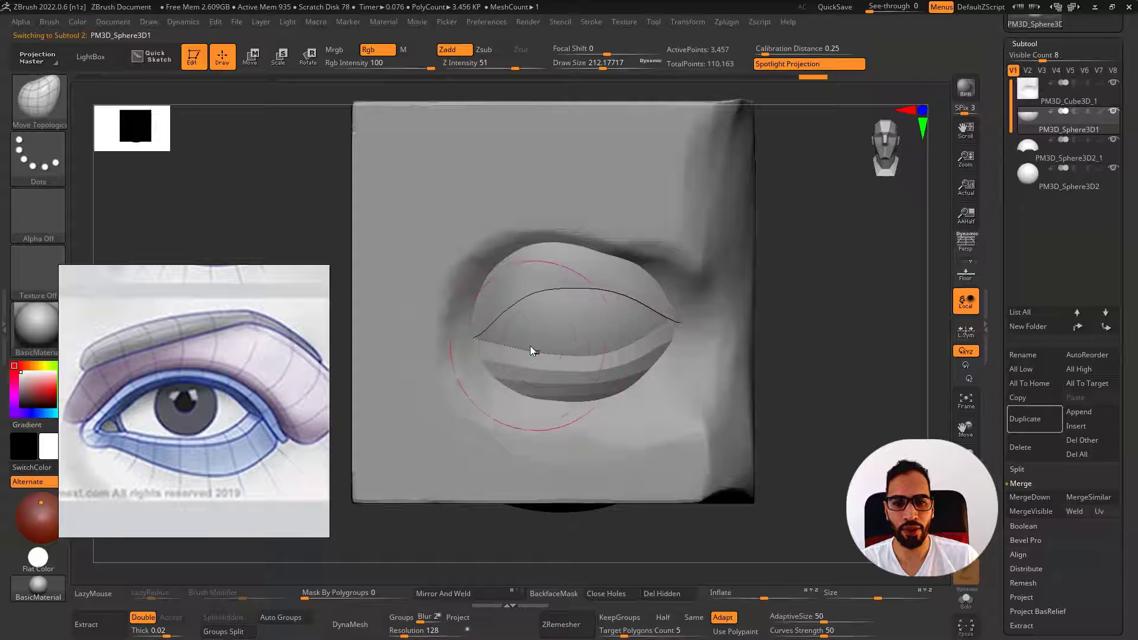
key("bracketleft")
key("bracketleft")
key("bracketleft")
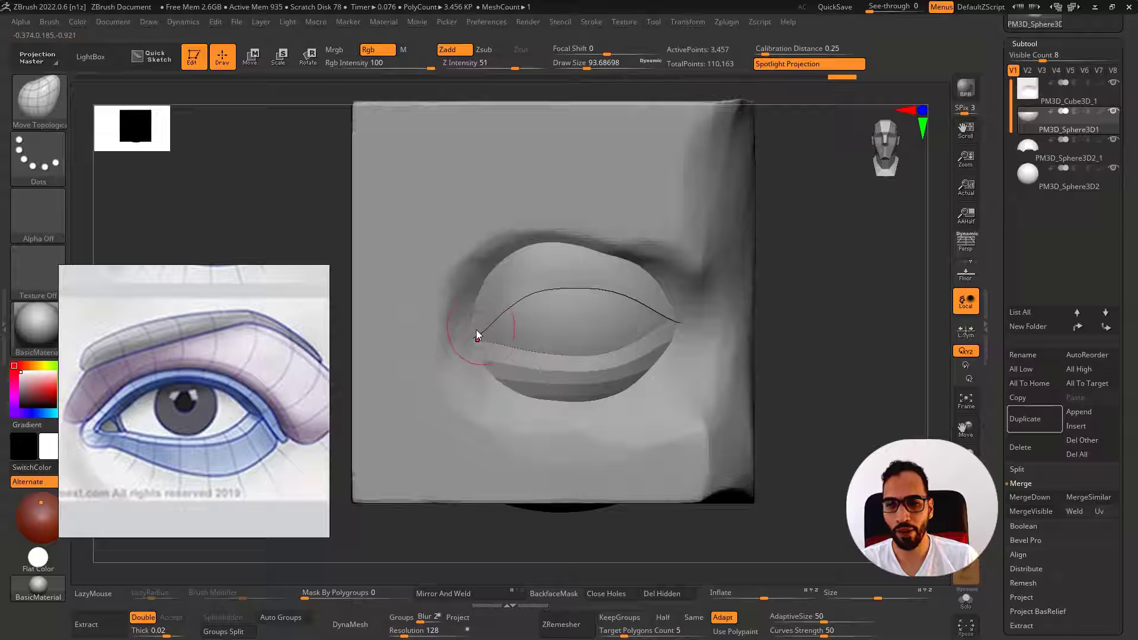
Mark the rounded inner-corner shape over the eyelid reference and the model, and clear the marks
left_click_drag(101, 433, 147, 423)
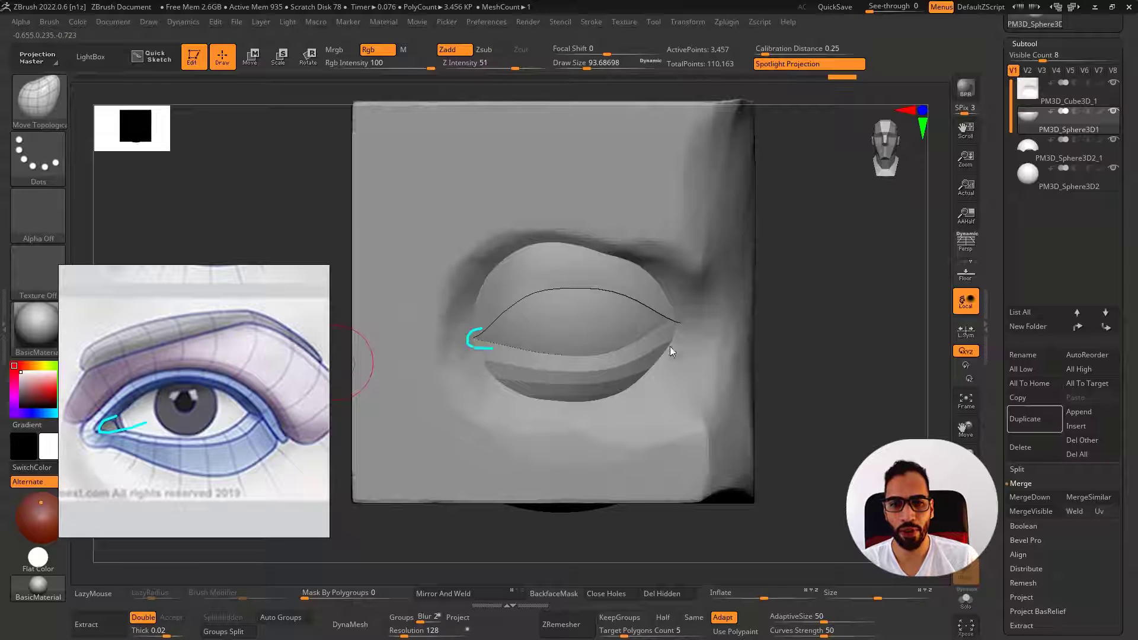
key("Escape")
left_click_drag(812, 346, 839, 337)
Show the polygon wireframe and lower the lower lid's rim at the inner corner with a small Move Topological brush
right_click_drag(471, 348, 517, 358, "ctrl")
key("shift+f")
key("s")
mouse_move(518, 357)
left_mouse_down()
mouse_move(498, 357)
mouse_move(519, 367)
mouse_move(540, 357)
mouse_move(474, 355)
left_mouse_up()
key("s")
key("s")
key("alt+s")
key("s")
left_click(471, 362)
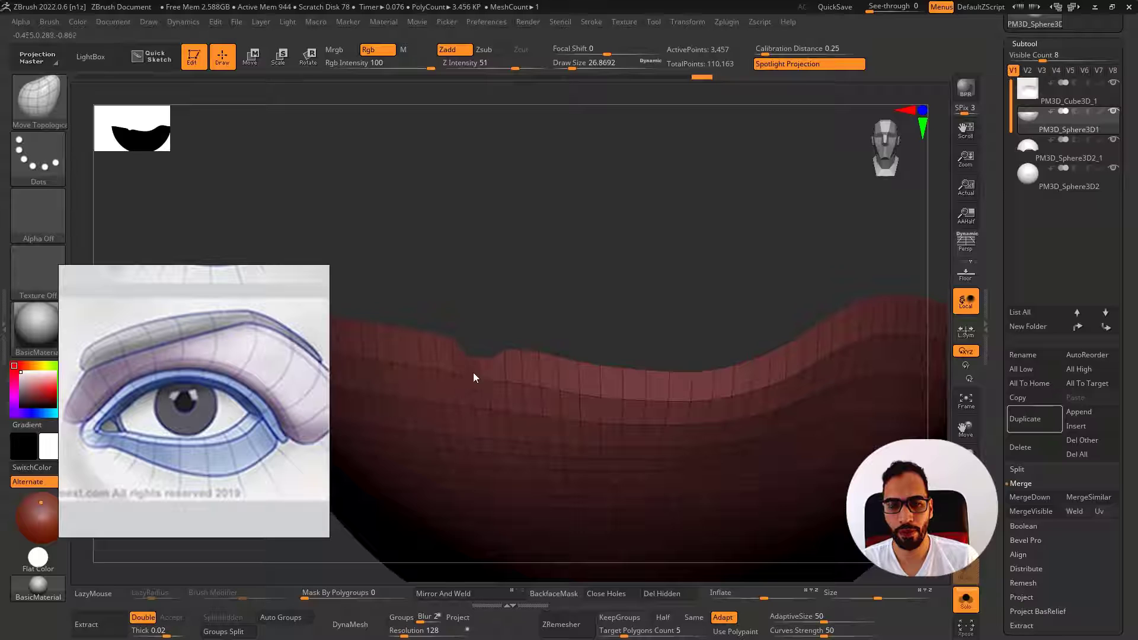
key("alt+s")
Select the upper lid and pull the tip of its inner corner down to meet the lower lid
left_click(483, 332, "alt")
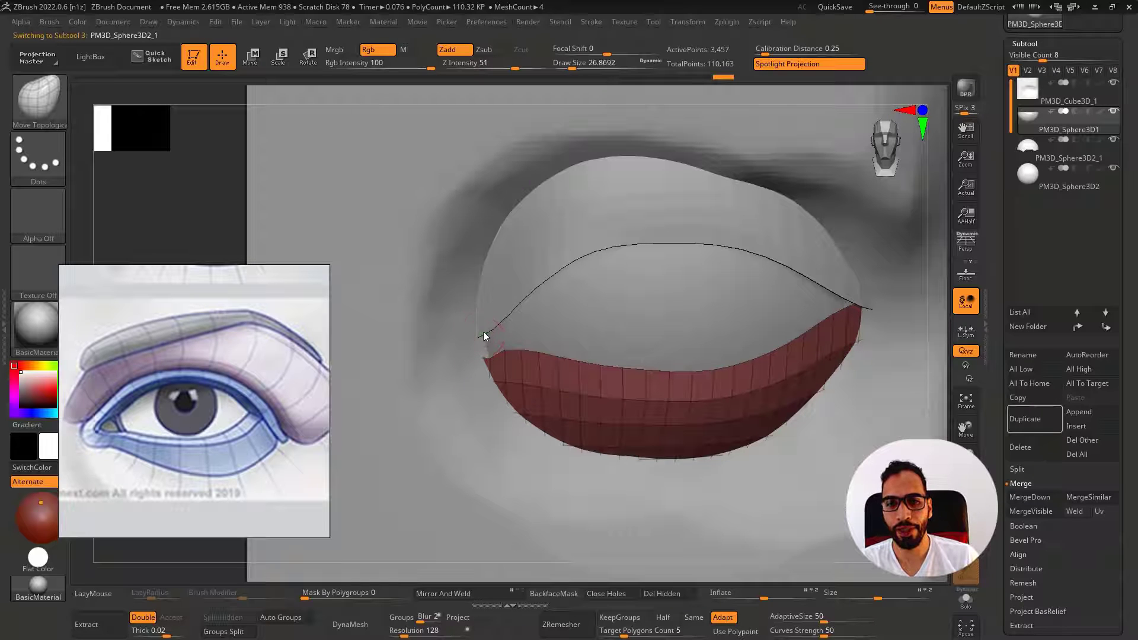
key("alt+s")
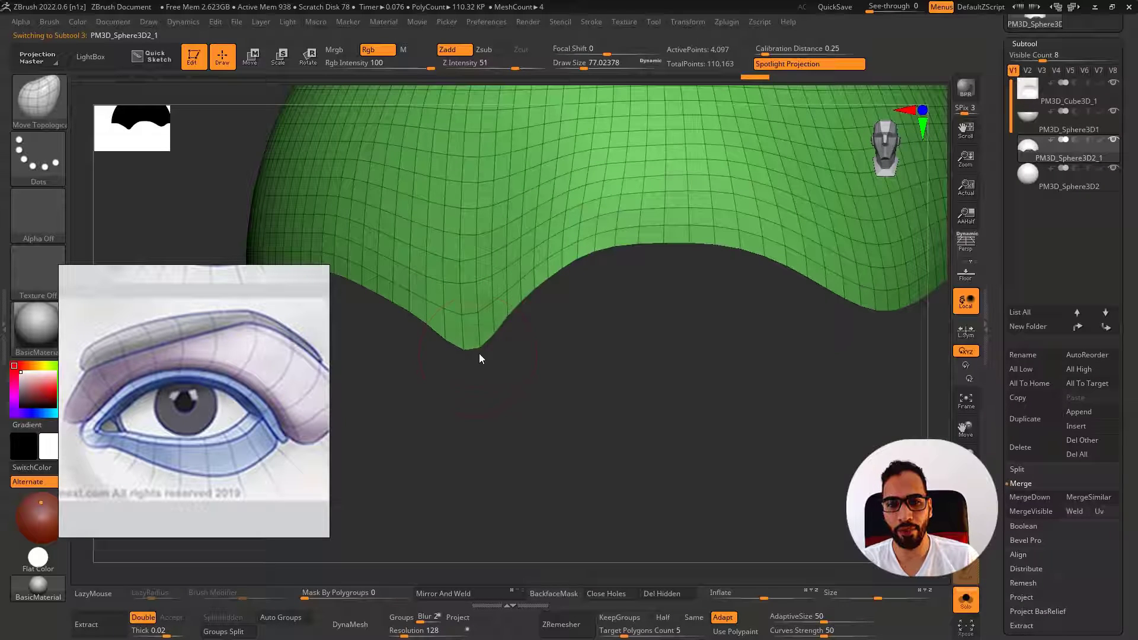
key("alt+s")
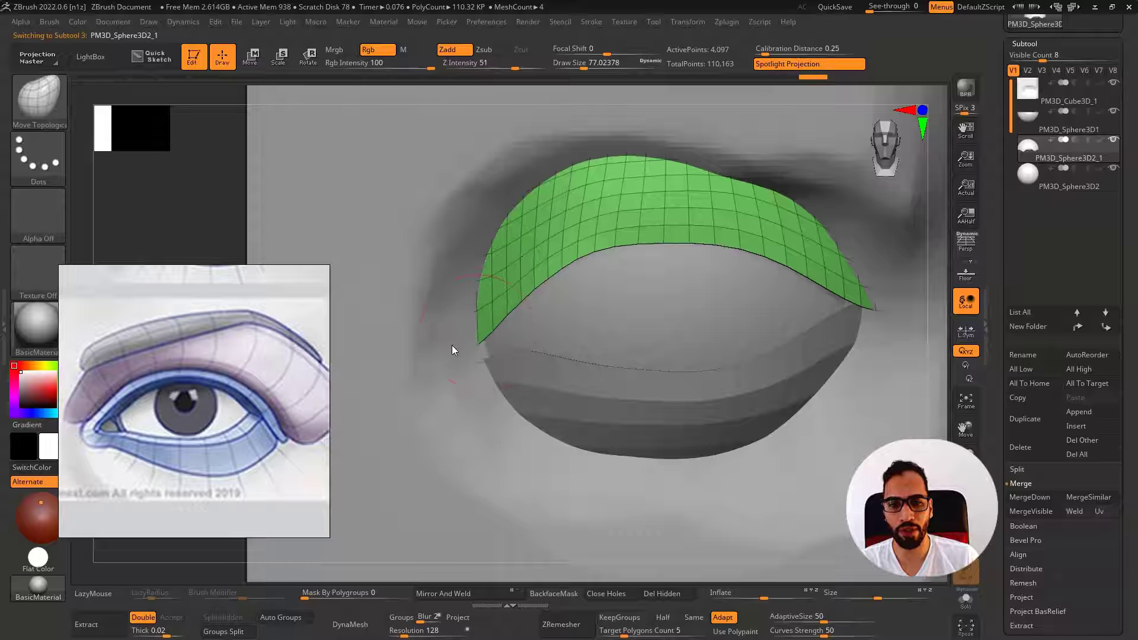
mouse_move(451, 345)
left_mouse_down()
mouse_move(481, 350)
mouse_move(492, 367)
left_mouse_up()
Reselect the lower lid and refine its rim near the inner corner from an angled and a front view
left_click(492, 366, "alt")
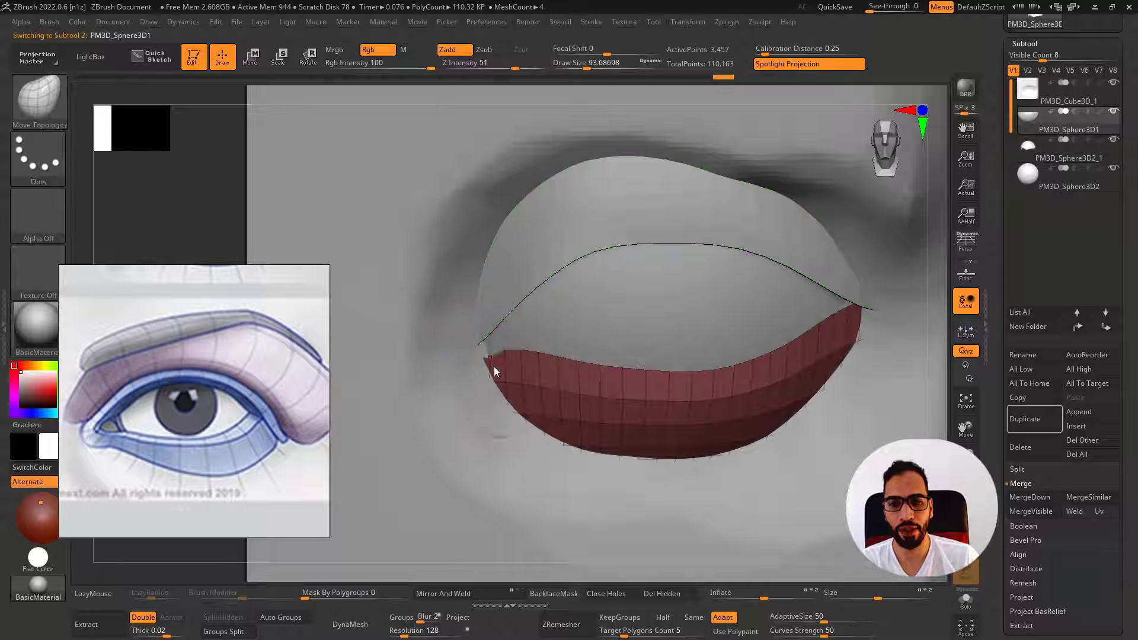
mouse_move(553, 368)
right_mouse_down()
mouse_move(527, 353)
mouse_move(540, 353)
right_mouse_up()
key("]")
key("]")
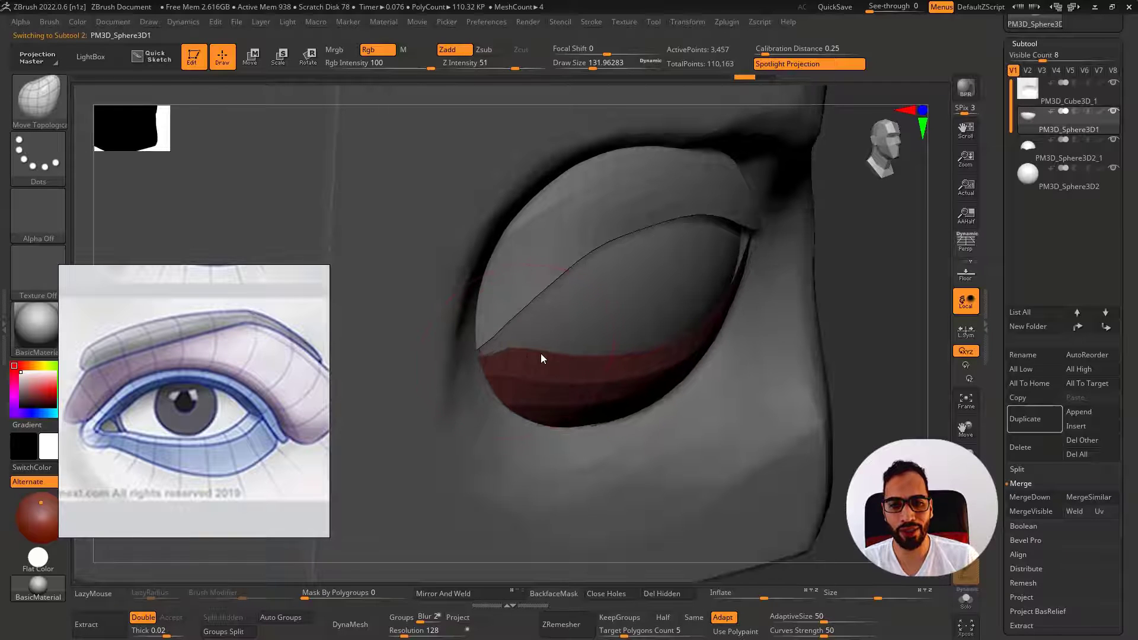
left_click_drag(540, 353, 515, 351)
right_click_drag(515, 351, 578, 397, "shift")
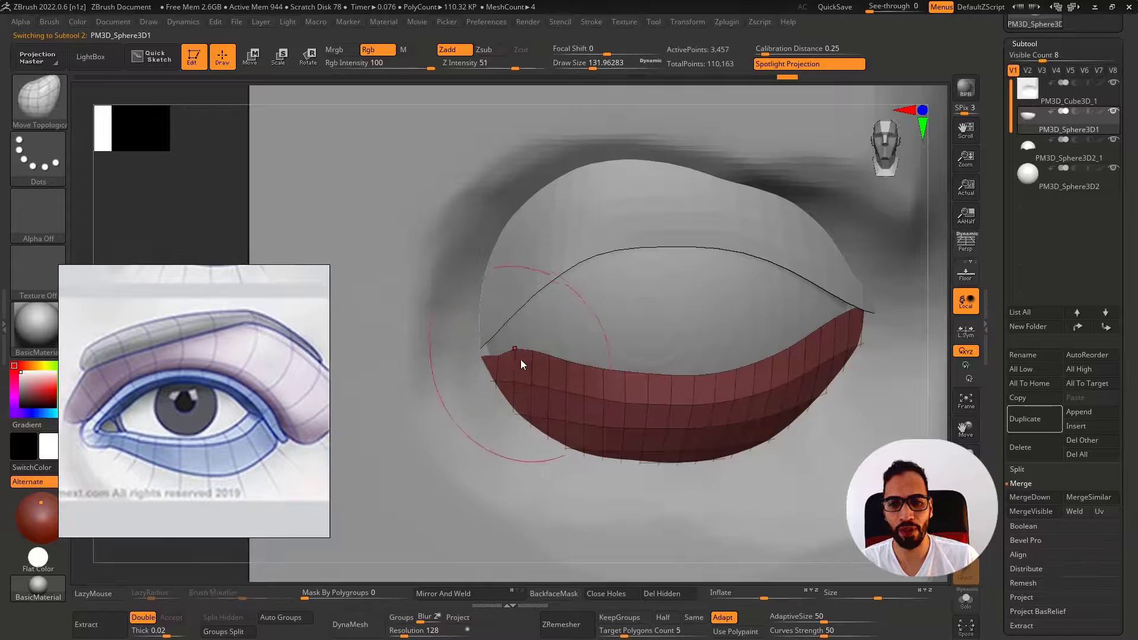
key("[")
key("[")
key("alt+s")
key("alt+s")
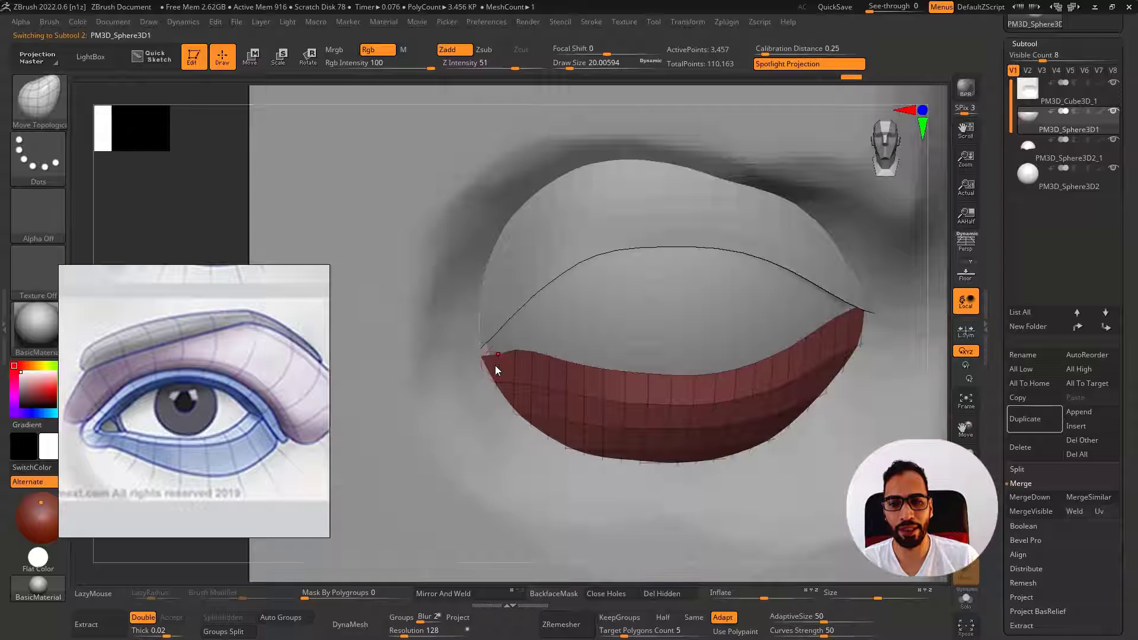
key("]")
left_click_drag(503, 362, 521, 354)
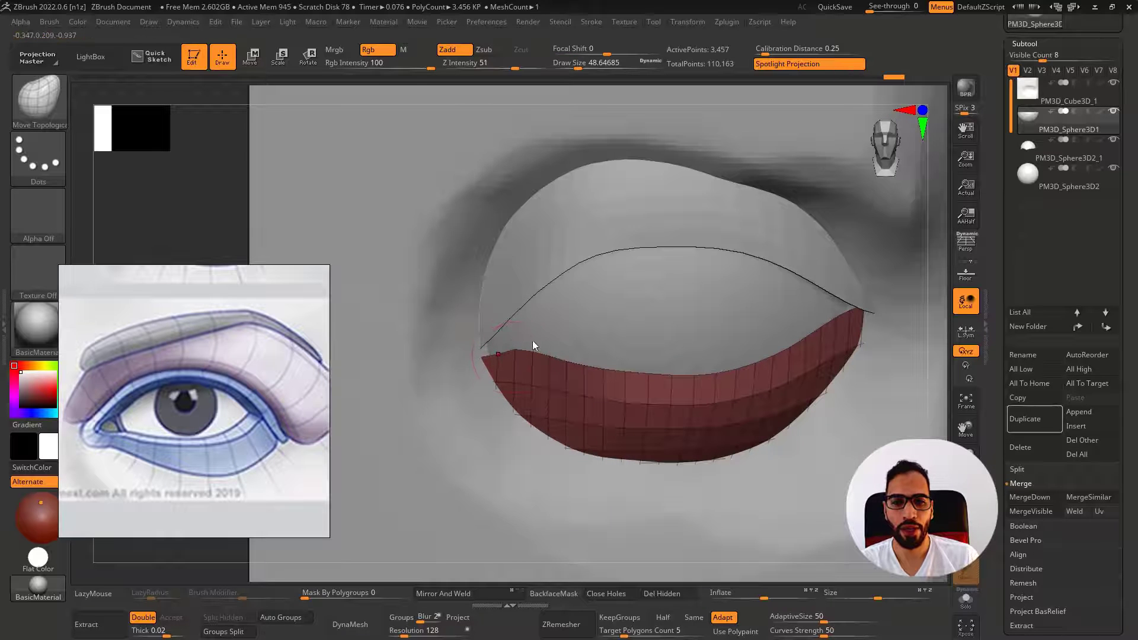
Examine the eyelids' curvature from above, sketching guide curves over the eye opening
mouse_move(532, 340)
right_mouse_down("ctrl")
mouse_move(628, 295)
mouse_move(635, 391)
mouse_move(589, 329)
right_mouse_up("ctrl")
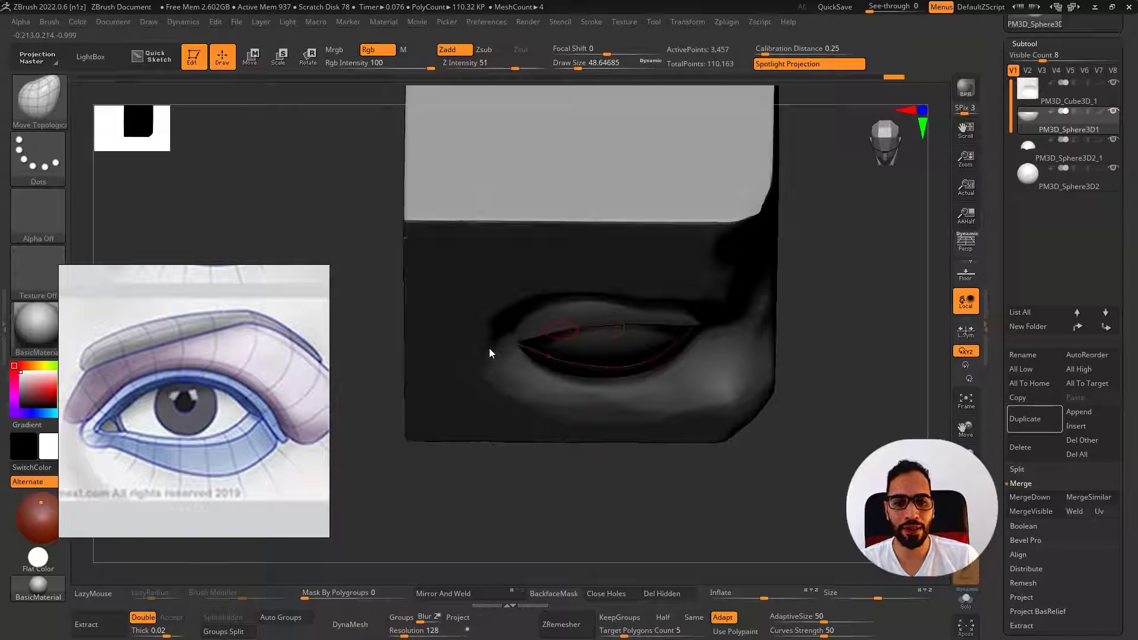
left_click_drag(501, 368, 822, 335)
mouse_move(756, 305)
left_mouse_down()
mouse_move(644, 361)
mouse_move(545, 335)
left_mouse_up()
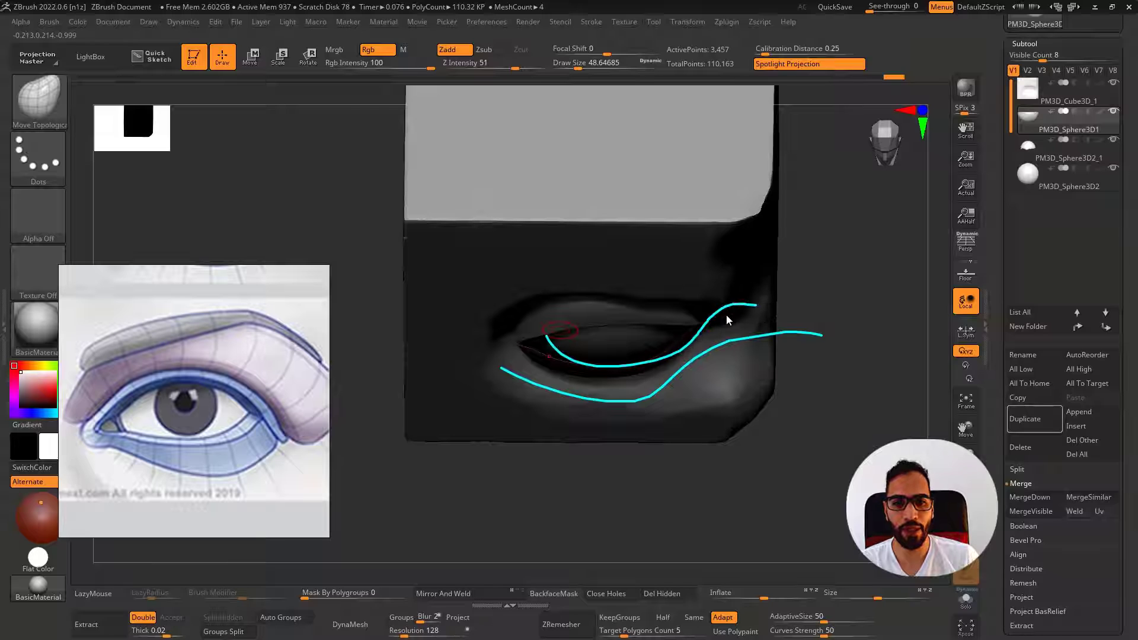
right_click_drag(813, 280, 824, 286)
left_click_drag(515, 346, 748, 298)
right_click_drag(816, 311, 637, 325)
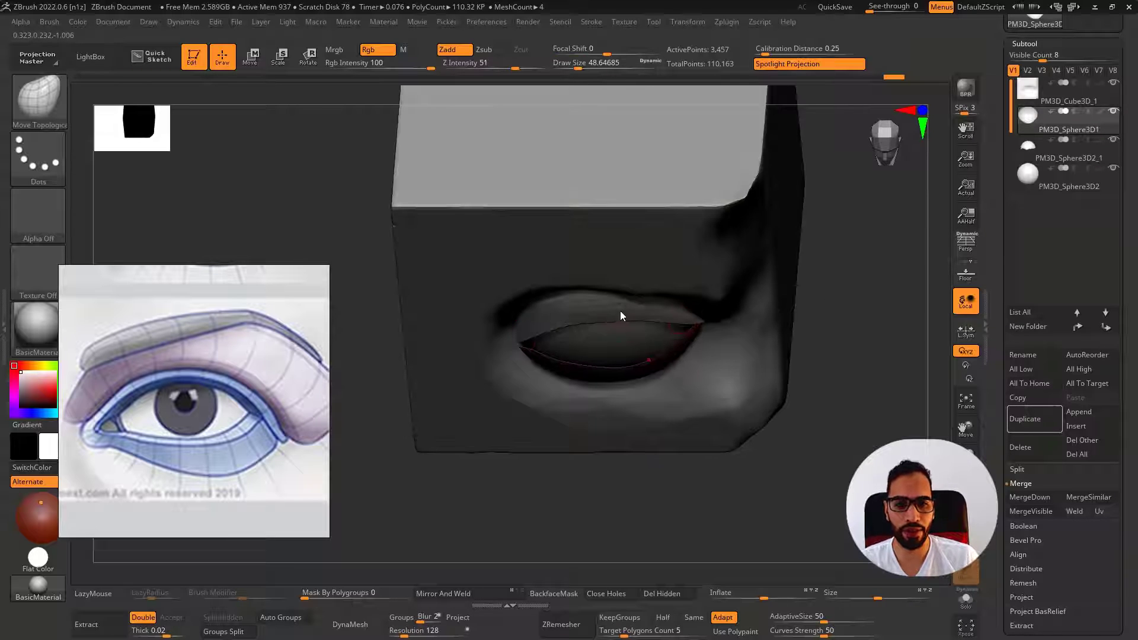
Select the upper lid and pull the middle of its rim forward from above so it wraps around the eyeball
left_click(615, 312, "alt")
key("s")
left_click_drag(634, 314, 590, 349)
mouse_move(590, 349)
right_mouse_down()
mouse_move(600, 350)
mouse_move(603, 201)
mouse_move(621, 426)
mouse_move(637, 364)
right_mouse_up()
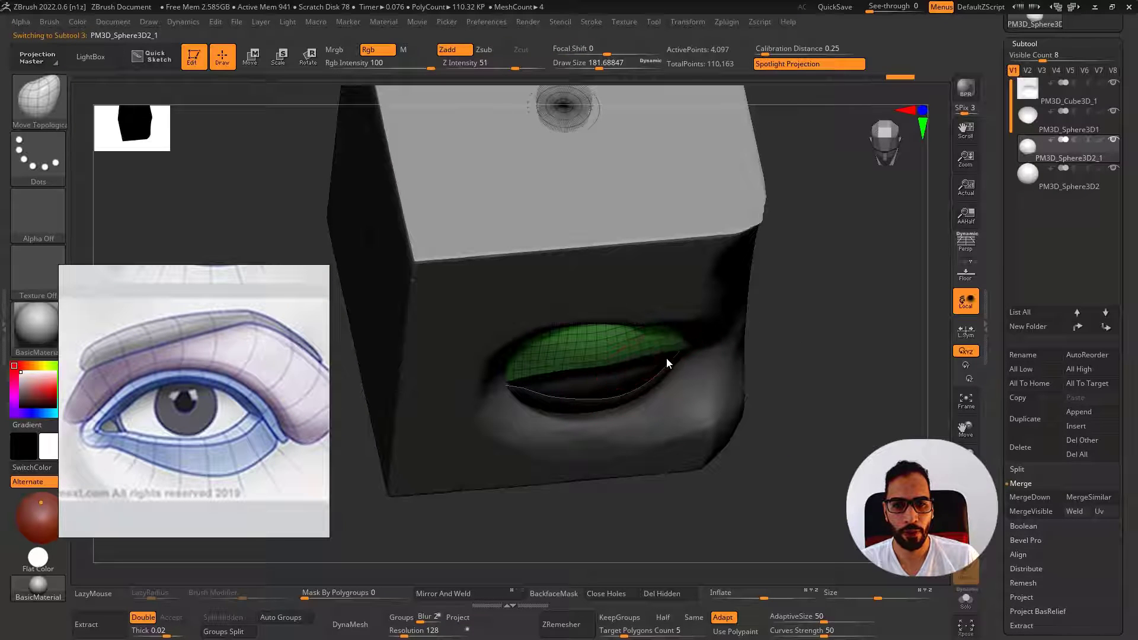
key("s")
left_click_drag(636, 372, 646, 373)
mouse_move(626, 369)
left_mouse_down("shift")
mouse_move(607, 370)
mouse_move(597, 388)
left_mouse_up("shift")
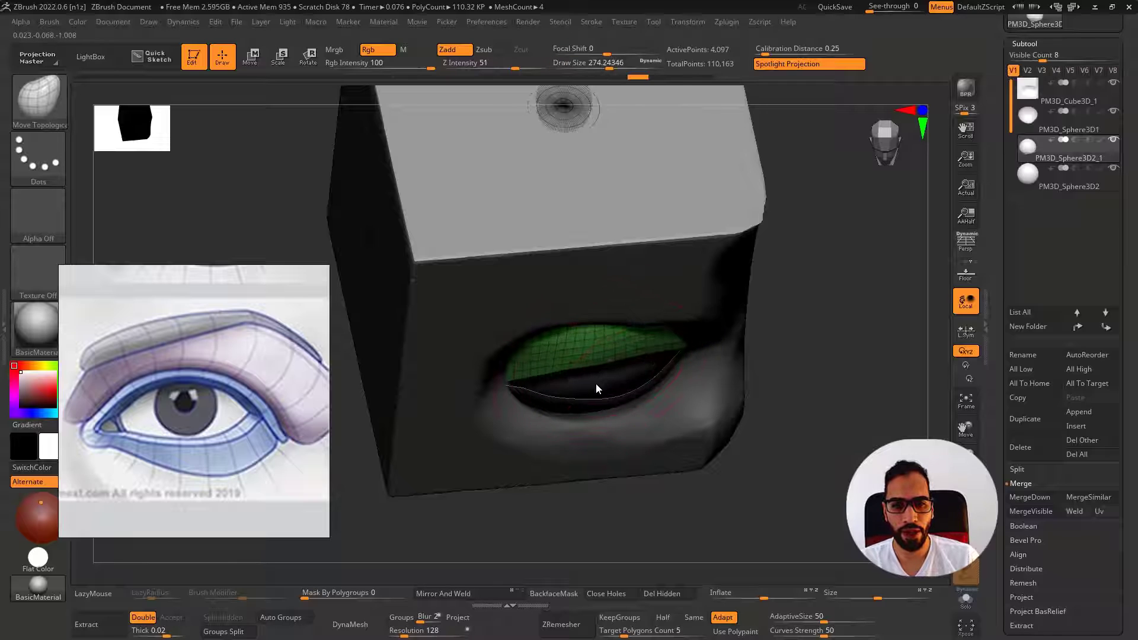
right_click_drag(611, 347, 620, 381)
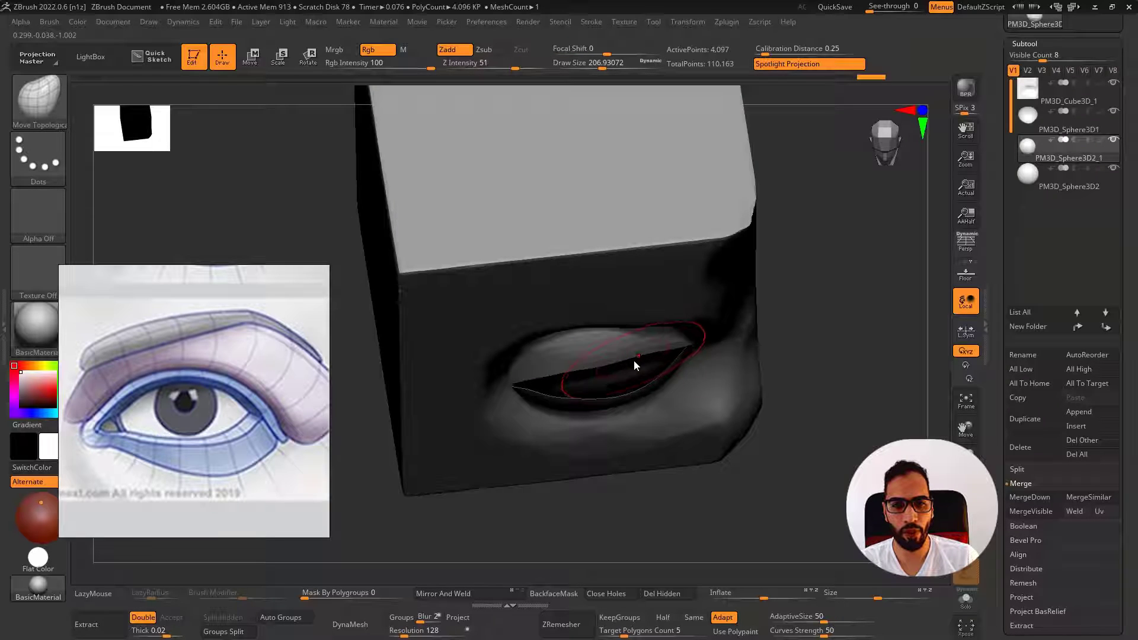
Try another small pull on the upper lid's rim, undo the last change and isolate the upper lid
left_click_drag(634, 361, 649, 364)
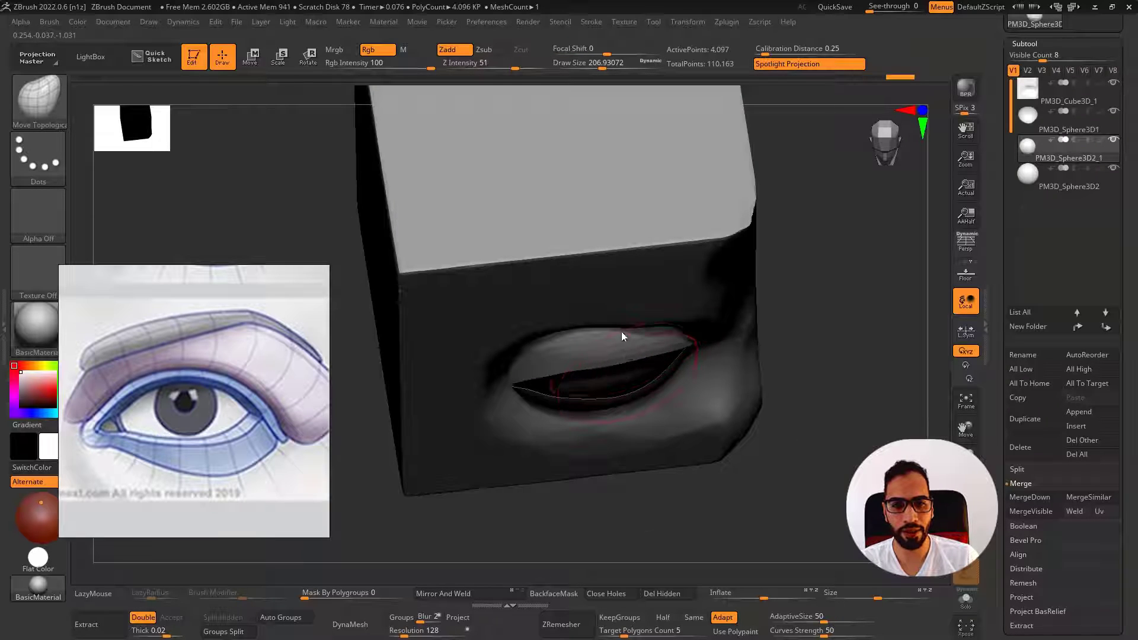
right_click_drag(621, 332, 624, 317, "shift")
key("ctrl+z")
key("alt+s")
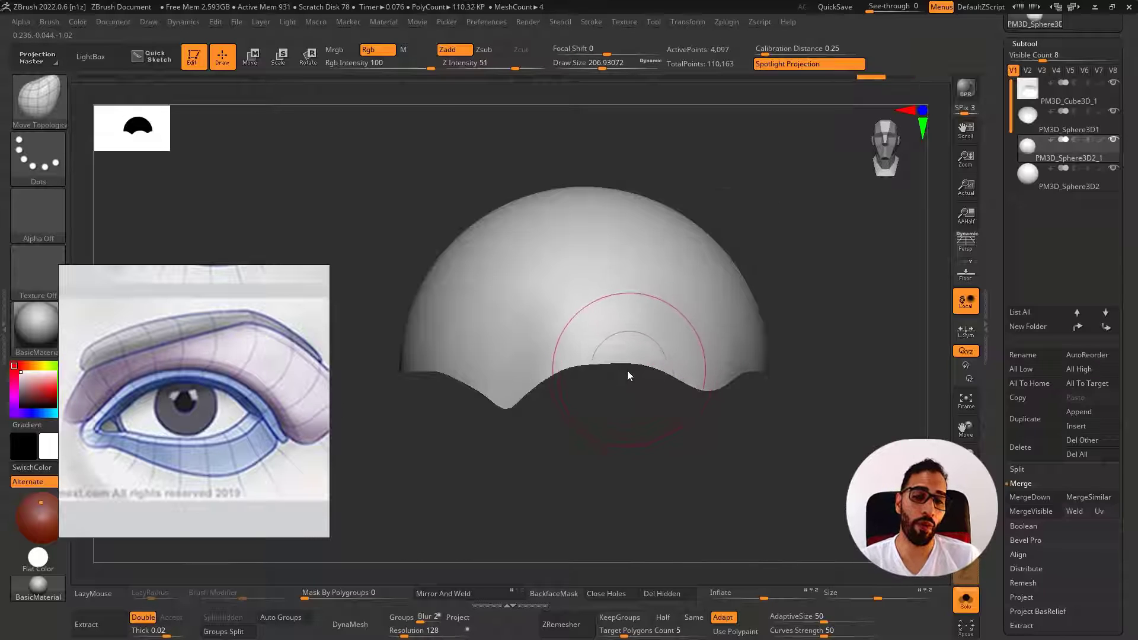
Simplify the isolated upper lid by running ZRemesher repeatedly at Half density with Adapt off, then check its curvature around the eyeball
key("shift+f")
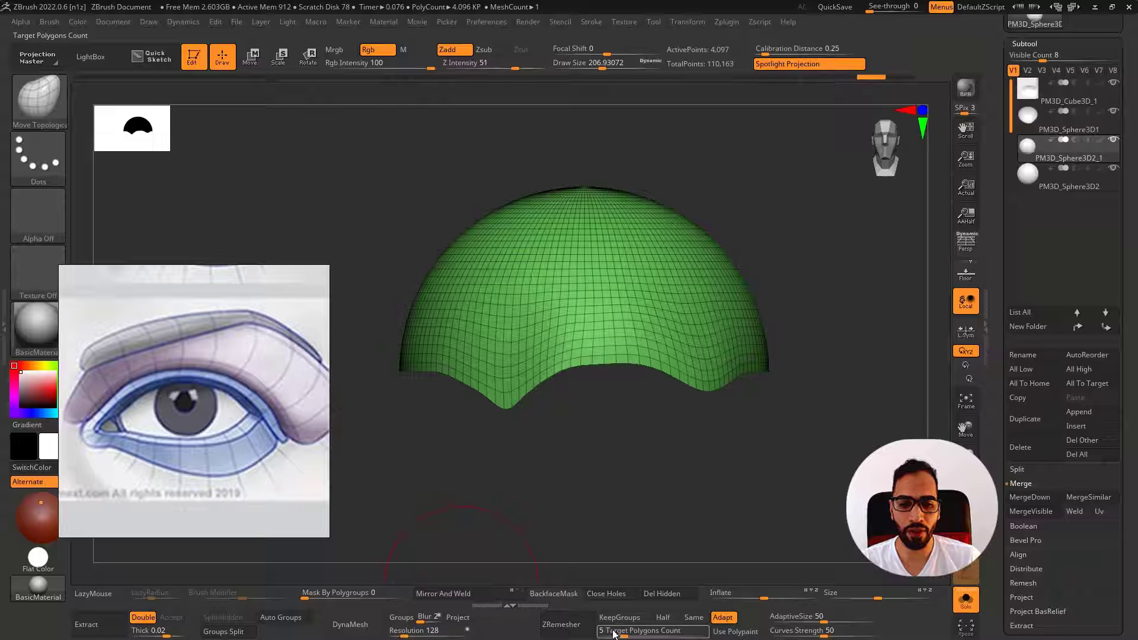
left_click(663, 617)
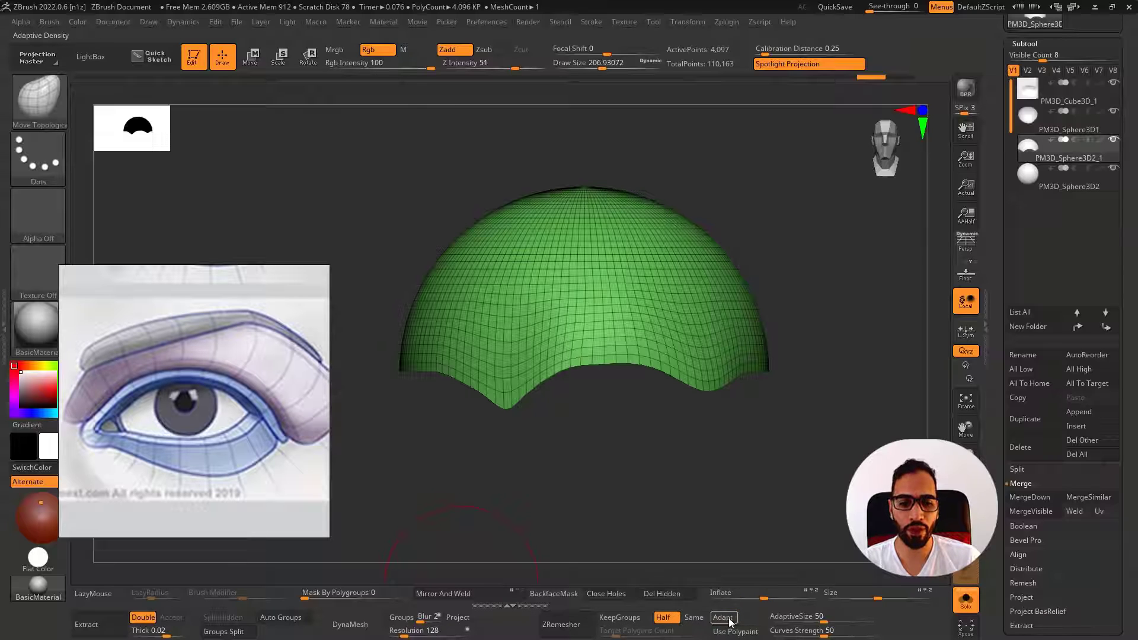
left_click(561, 625)
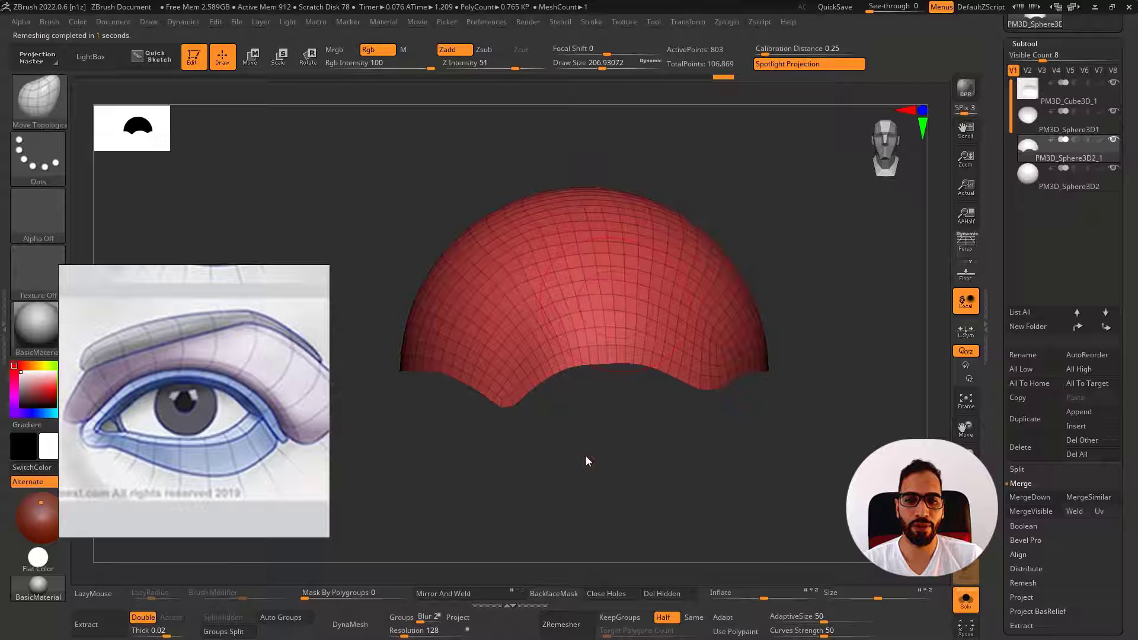
left_click(561, 625)
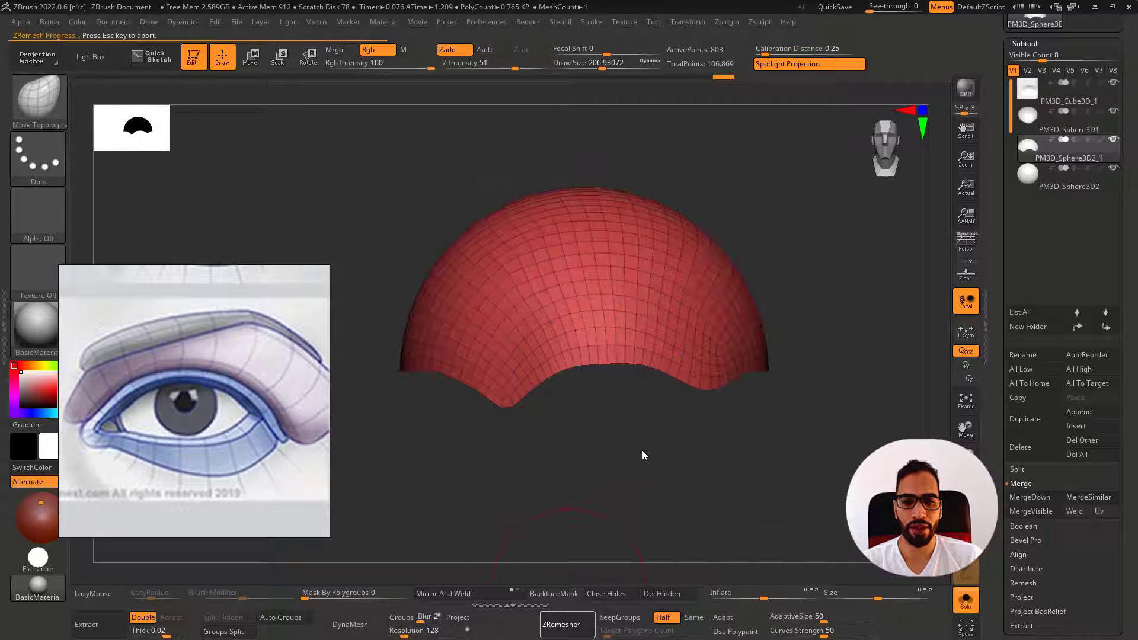
key("alt+s")
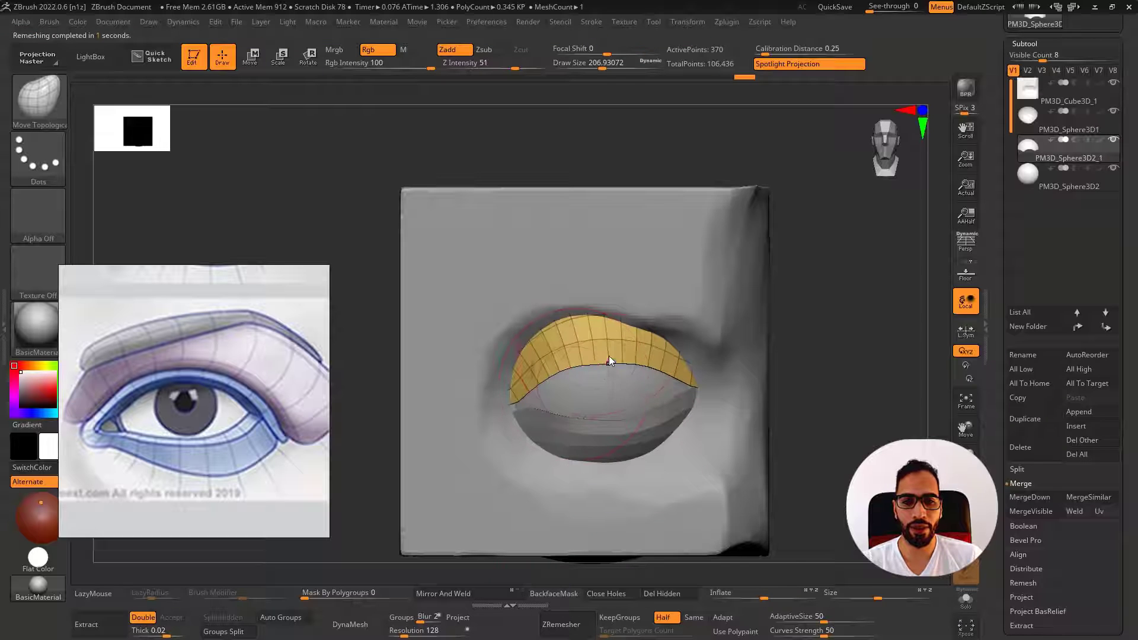
right_click_drag(609, 293, 556, 388)
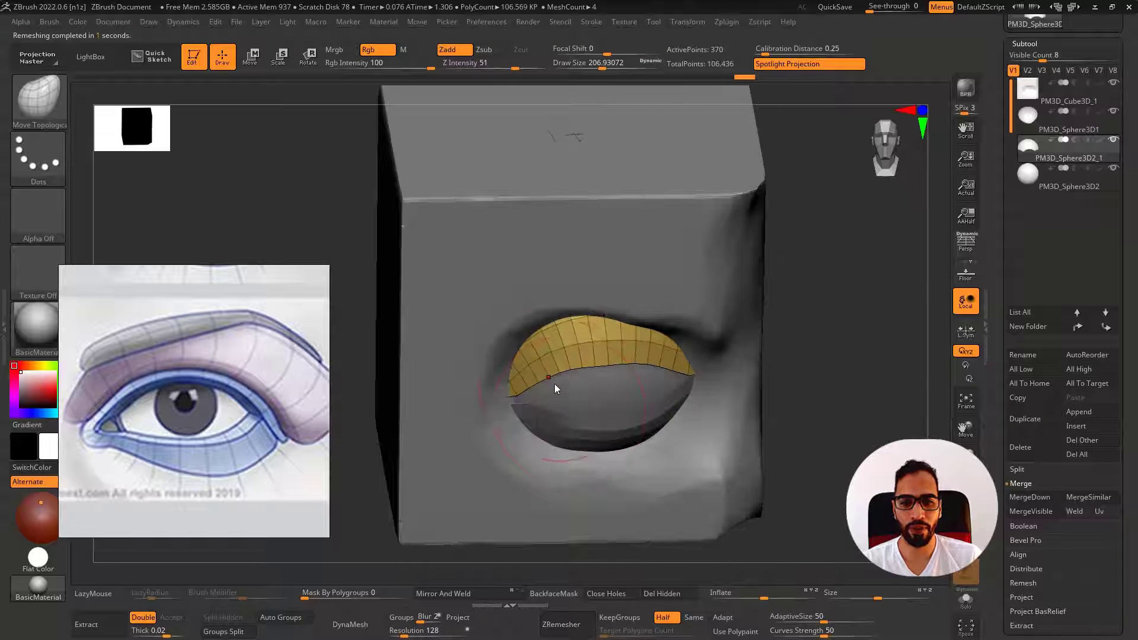
left_click(566, 622)
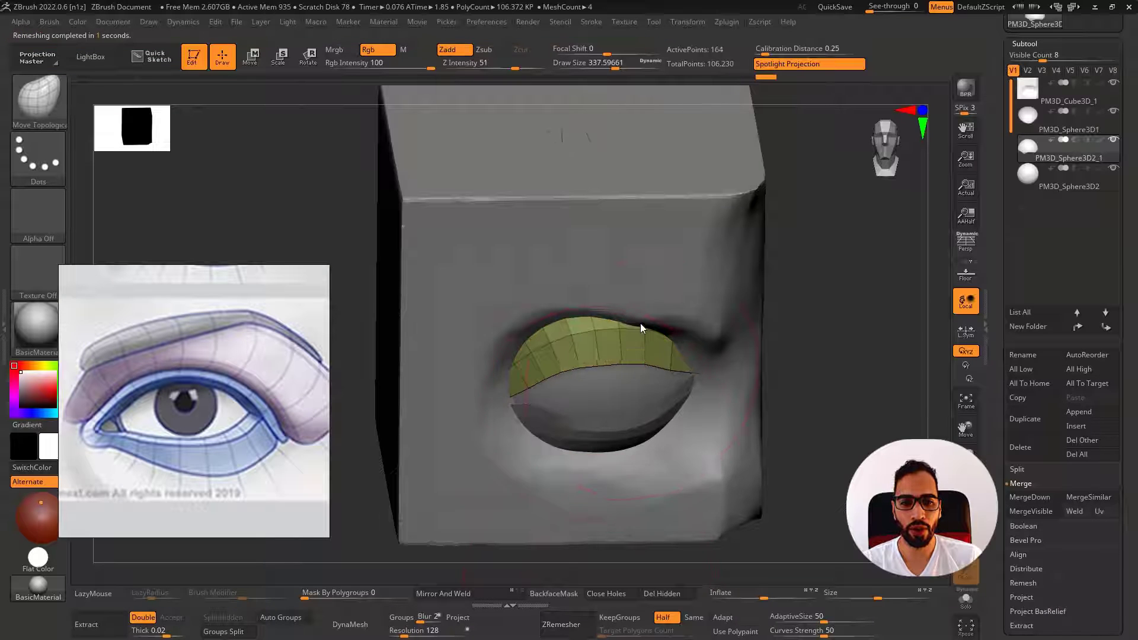
right_click_drag(641, 324, 619, 340)
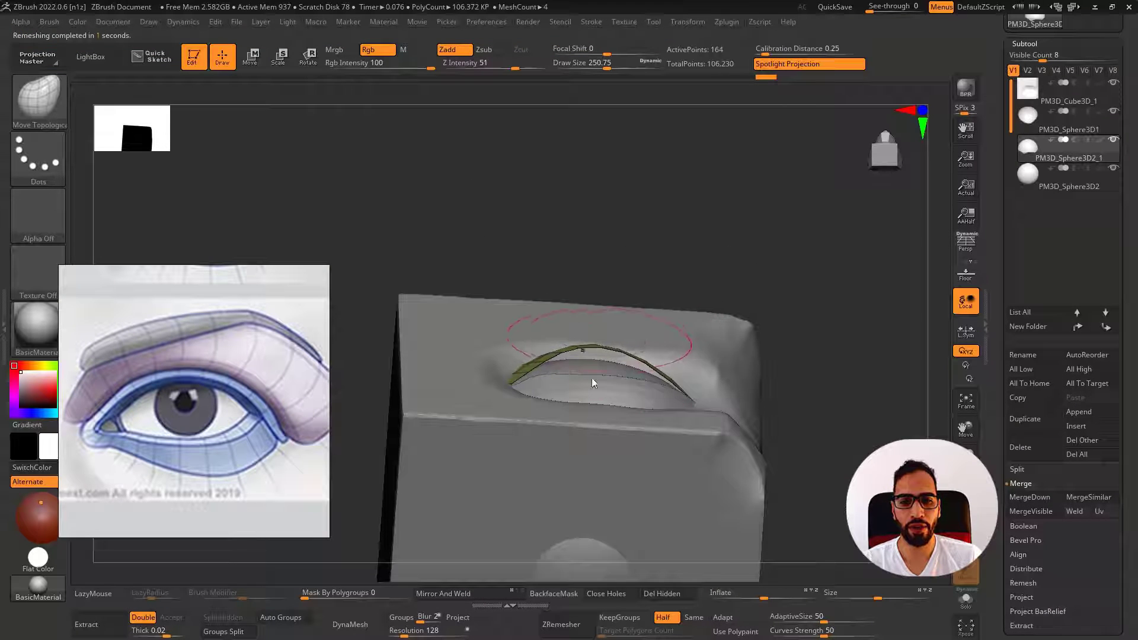
right_click_drag(592, 378, 656, 382)
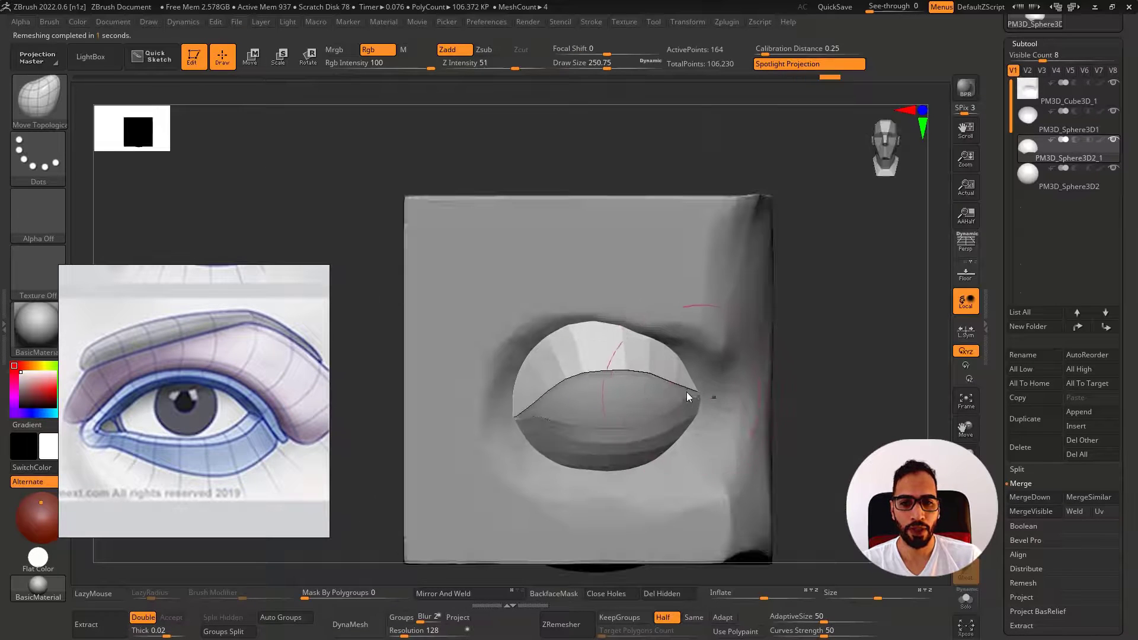
key("bracketleft")
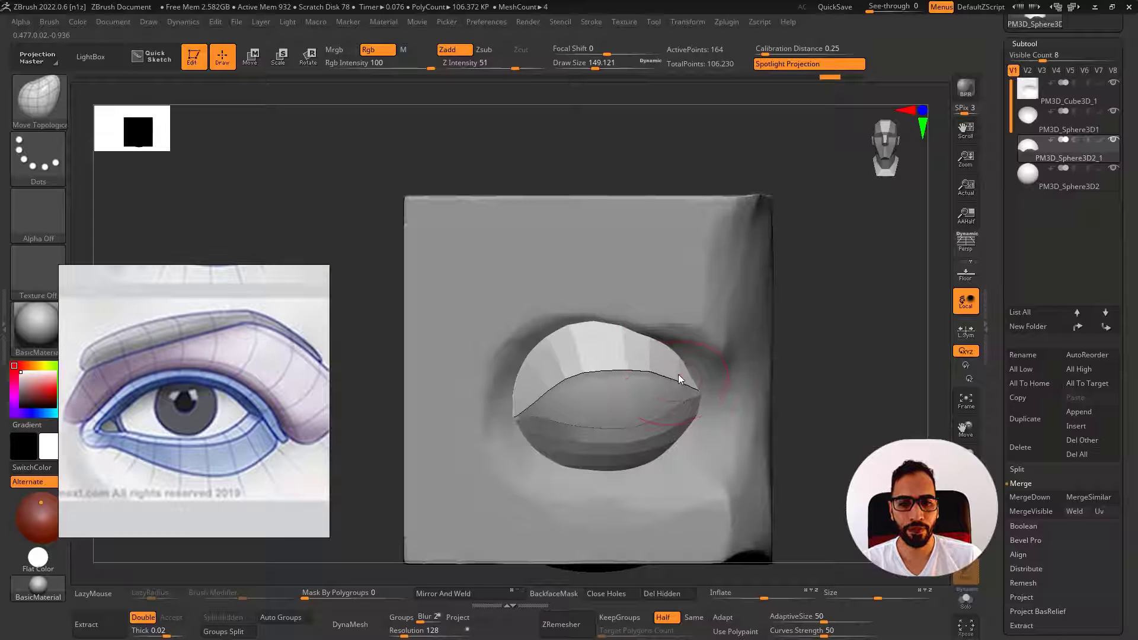
Select the lower lid and simplify it with repeated ZRemesher passes at Half density with Adapt off
left_click(598, 444, "alt")
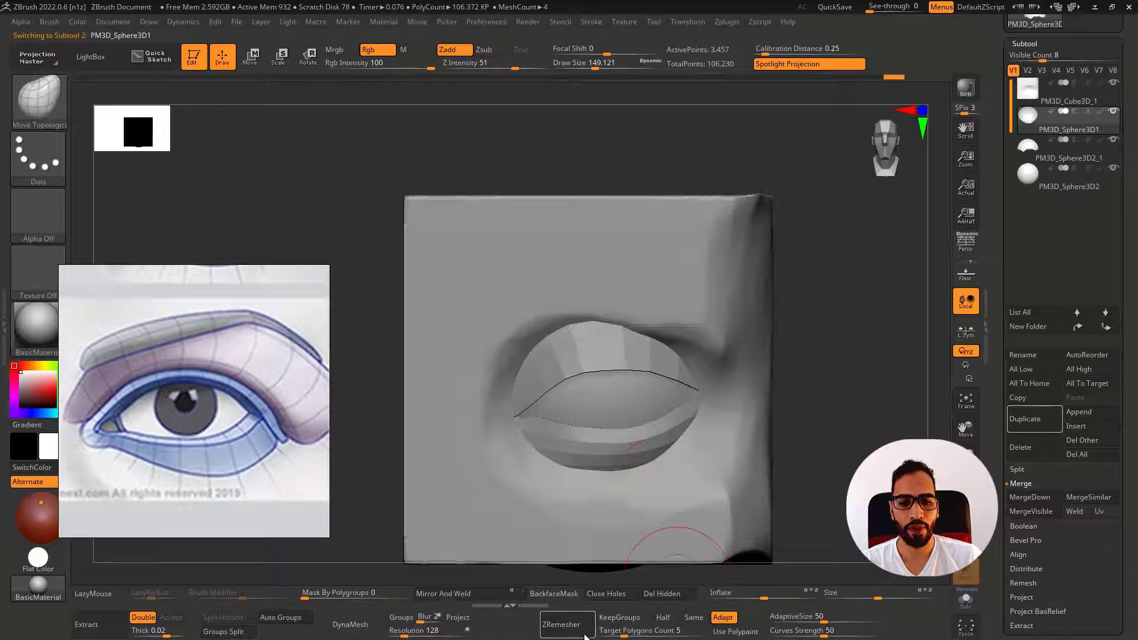
left_click(563, 625)
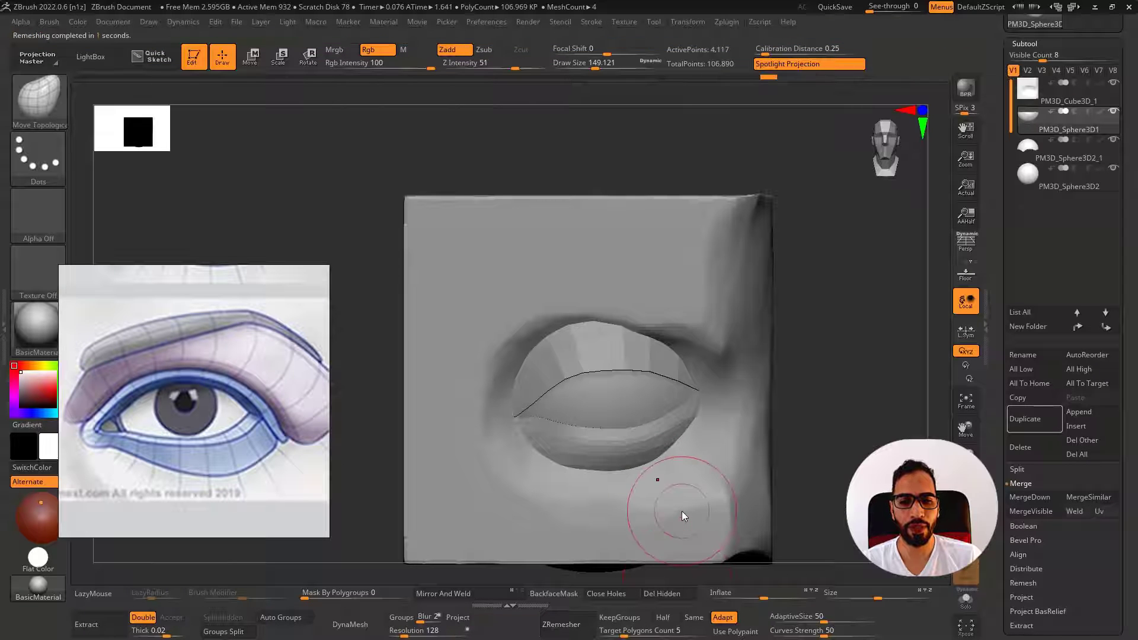
left_click(722, 617)
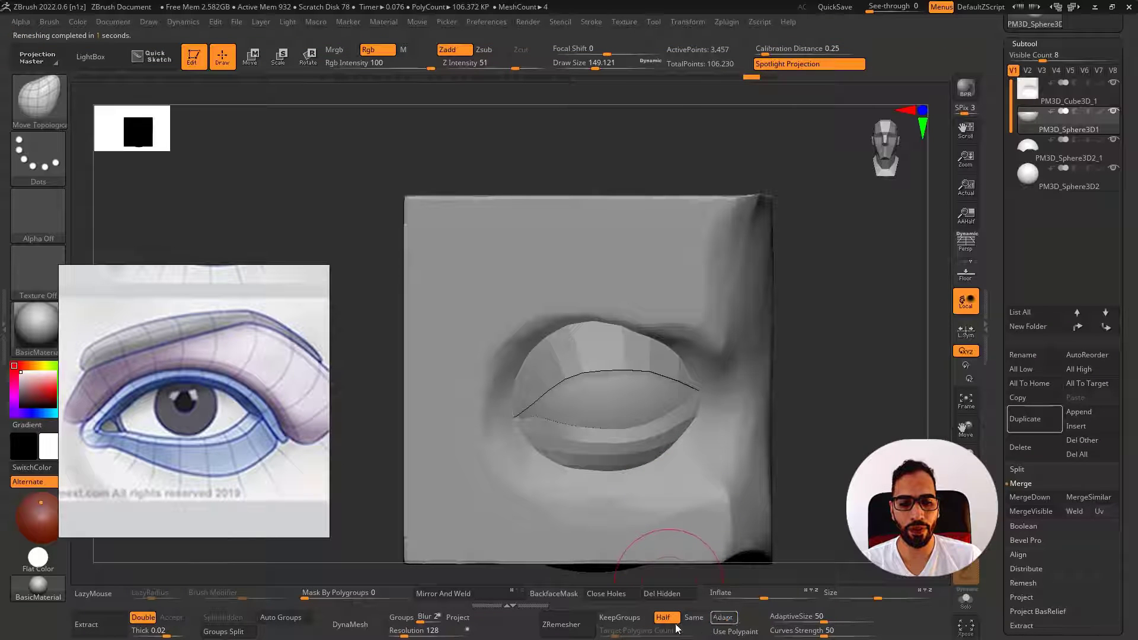
left_click(564, 625)
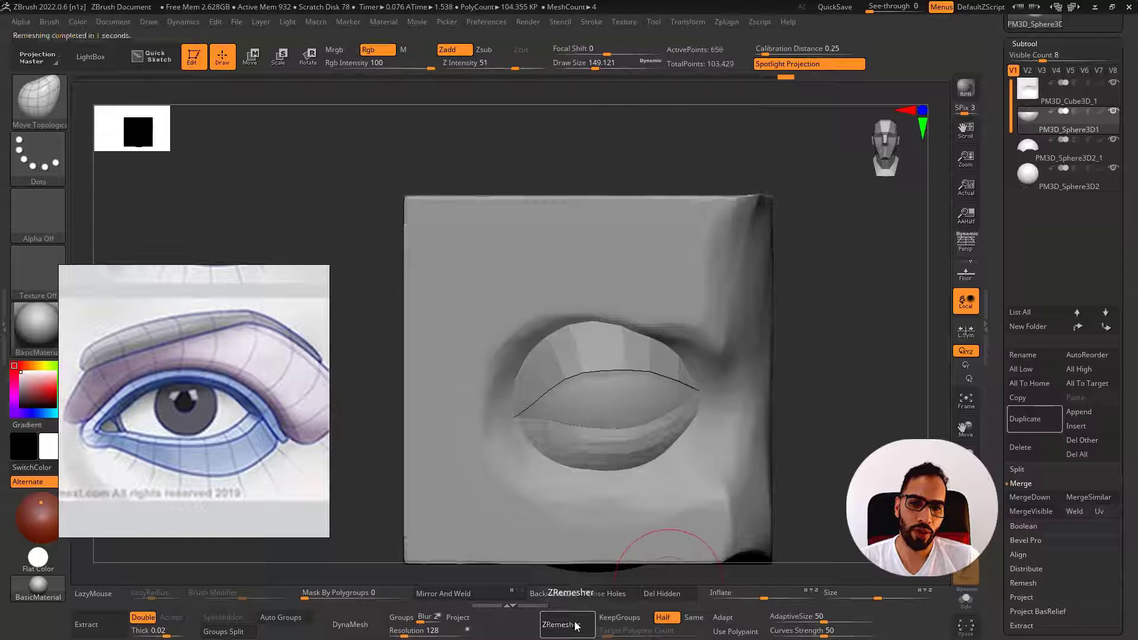
left_click(574, 624)
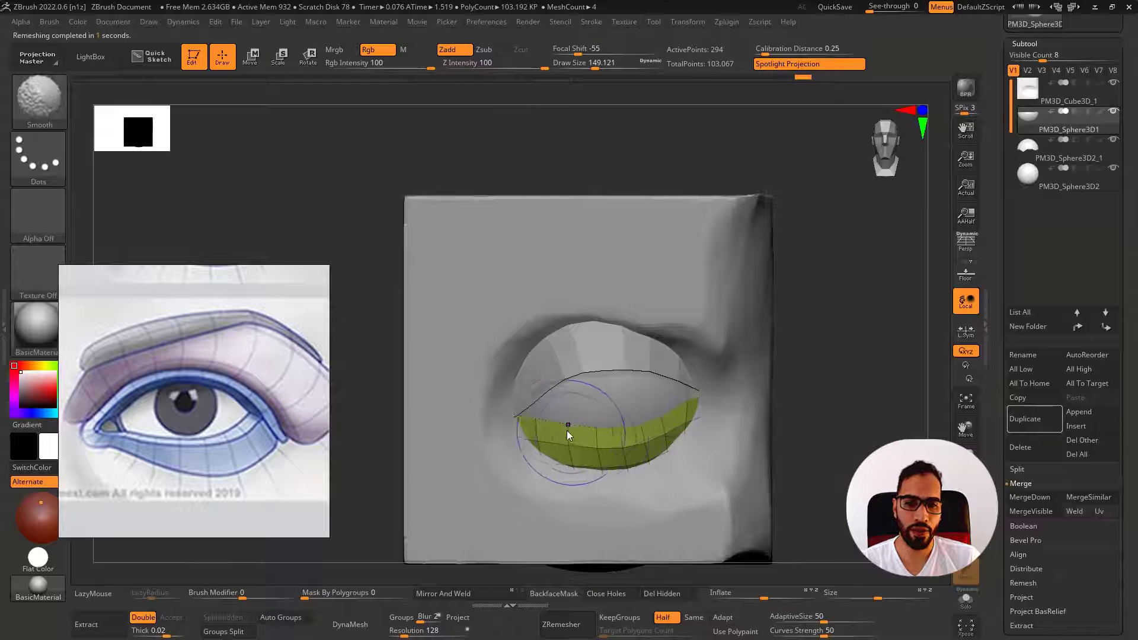
Adjust the remeshed lower lid's rim from front and side views with a draw size of about 112
right_click_drag(560, 419, 696, 421)
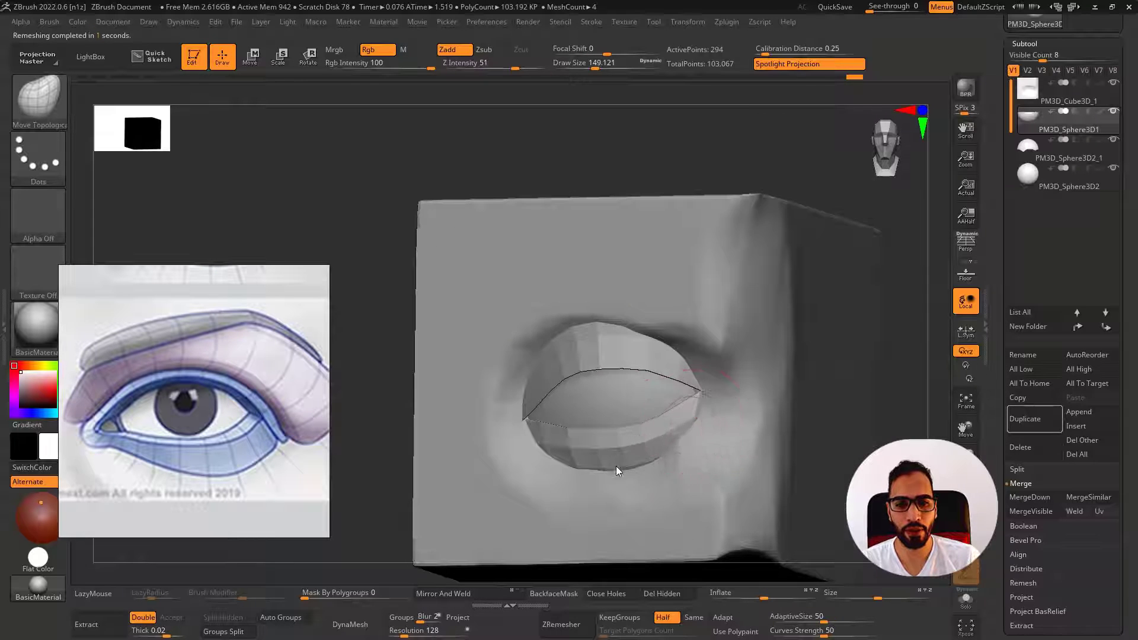
right_click_drag(616, 466, 570, 385)
key("s")
left_click_drag(596, 408, 590, 408)
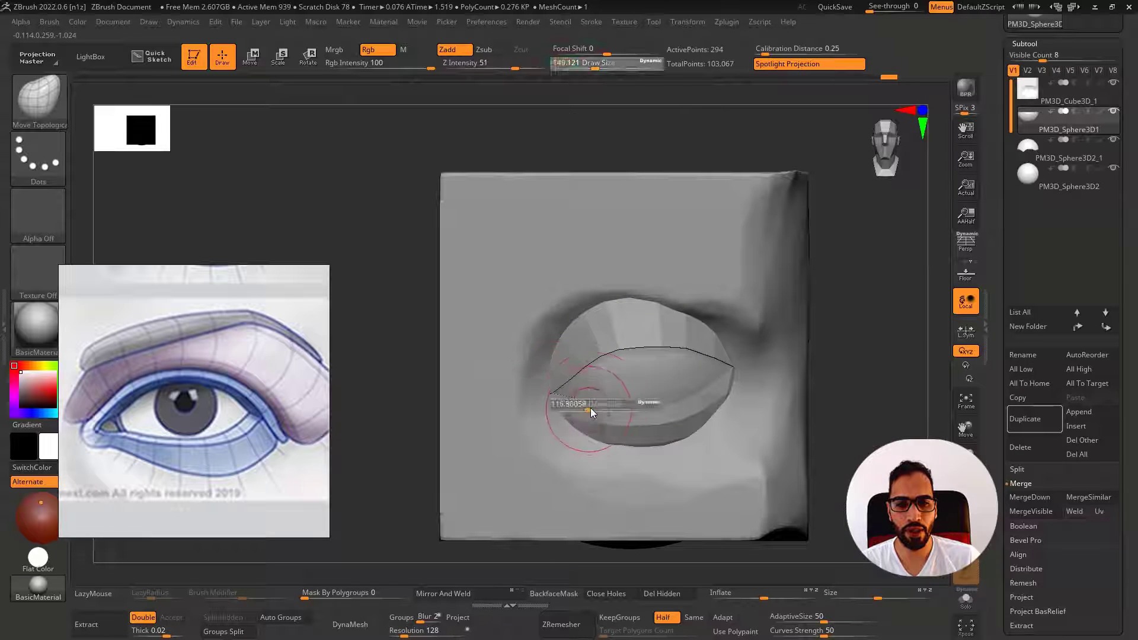
mouse_move(591, 408)
right_mouse_down()
mouse_move(610, 414)
mouse_move(589, 399)
right_mouse_up()
key("s")
left_click_drag(609, 419, 617, 419)
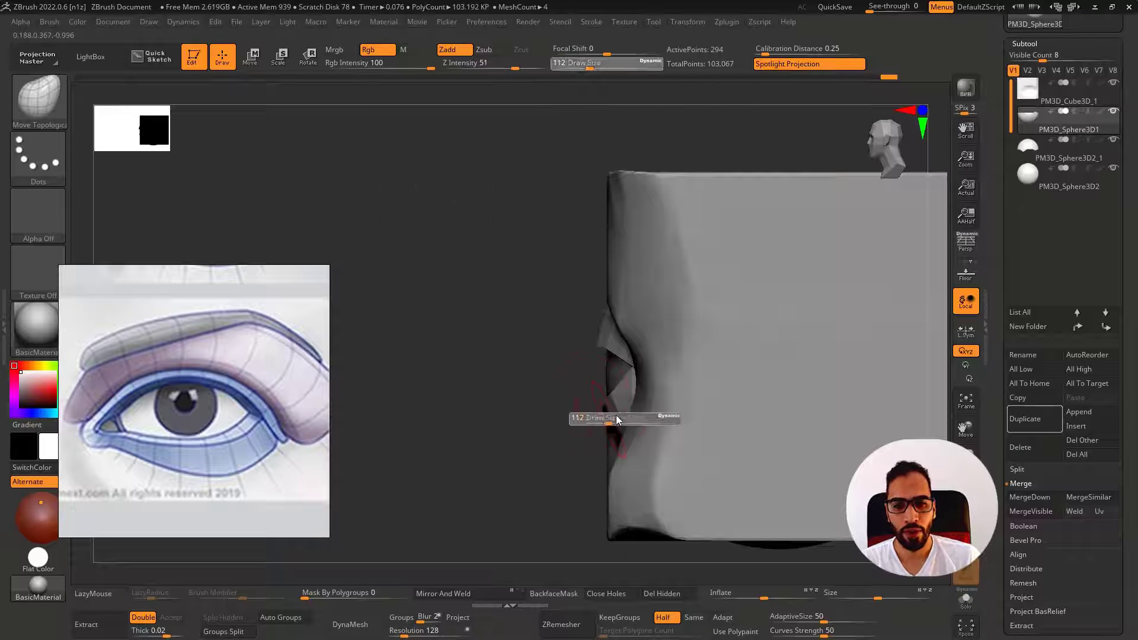
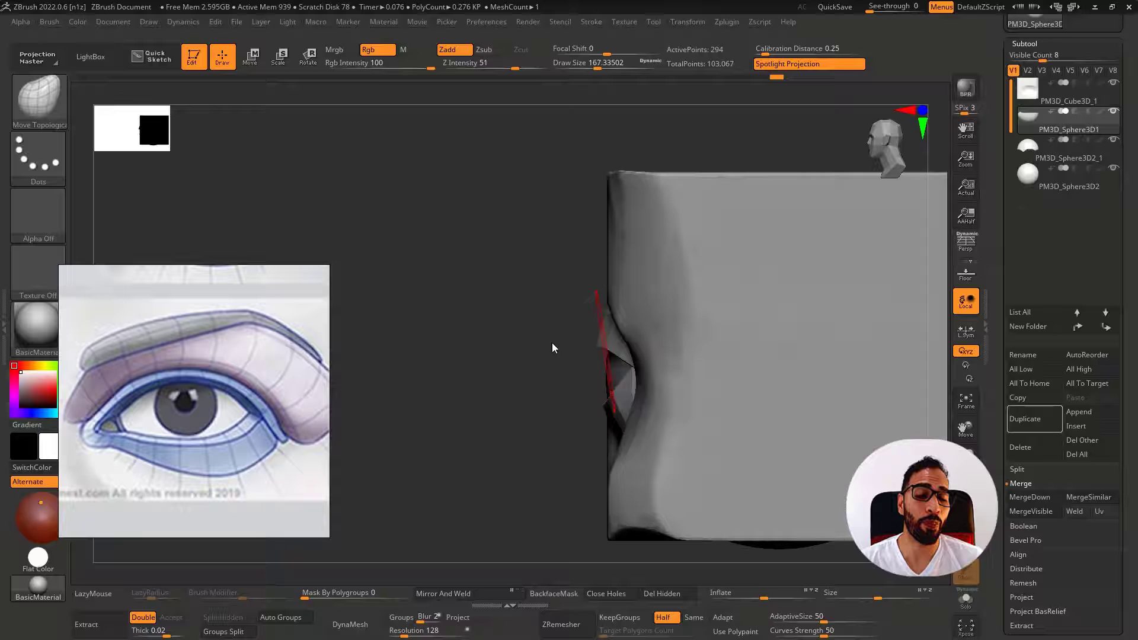
Refine the middle of the lower lid's rim from the front, using draw sizes of about 101 and 177
mouse_move(552, 348)
left_mouse_down()
mouse_move(646, 422)
mouse_move(614, 428)
mouse_move(641, 435)
mouse_move(631, 450)
left_mouse_up()
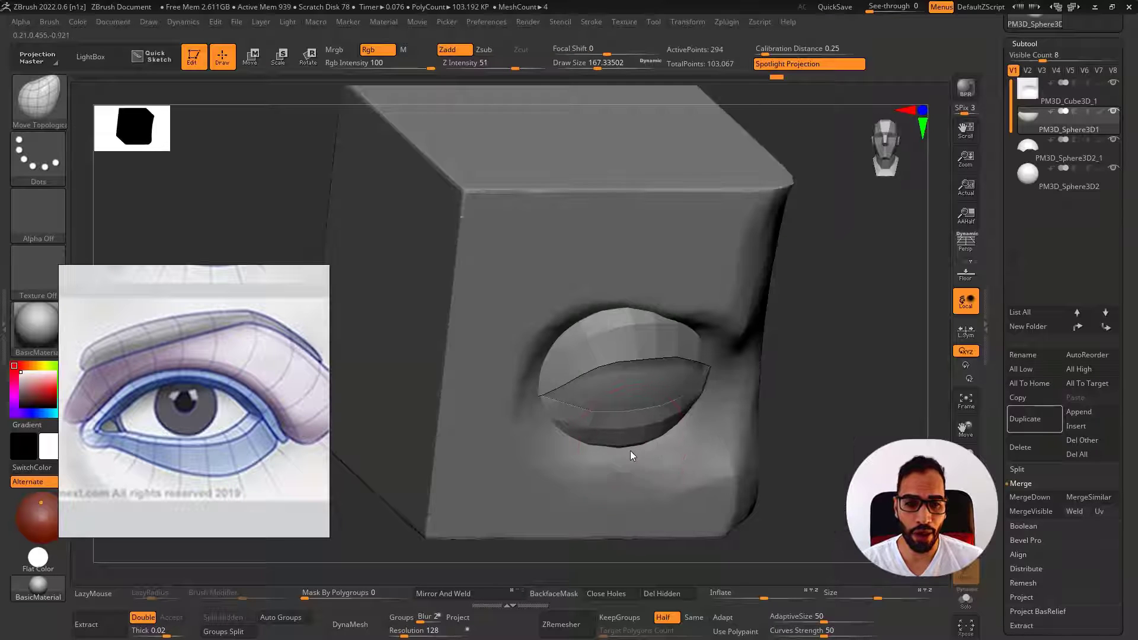
mouse_move(631, 450)
right_mouse_down("shift")
mouse_move(603, 442)
mouse_move(620, 434)
right_mouse_up("shift")
key("s")
left_click_drag(643, 416, 629, 412)
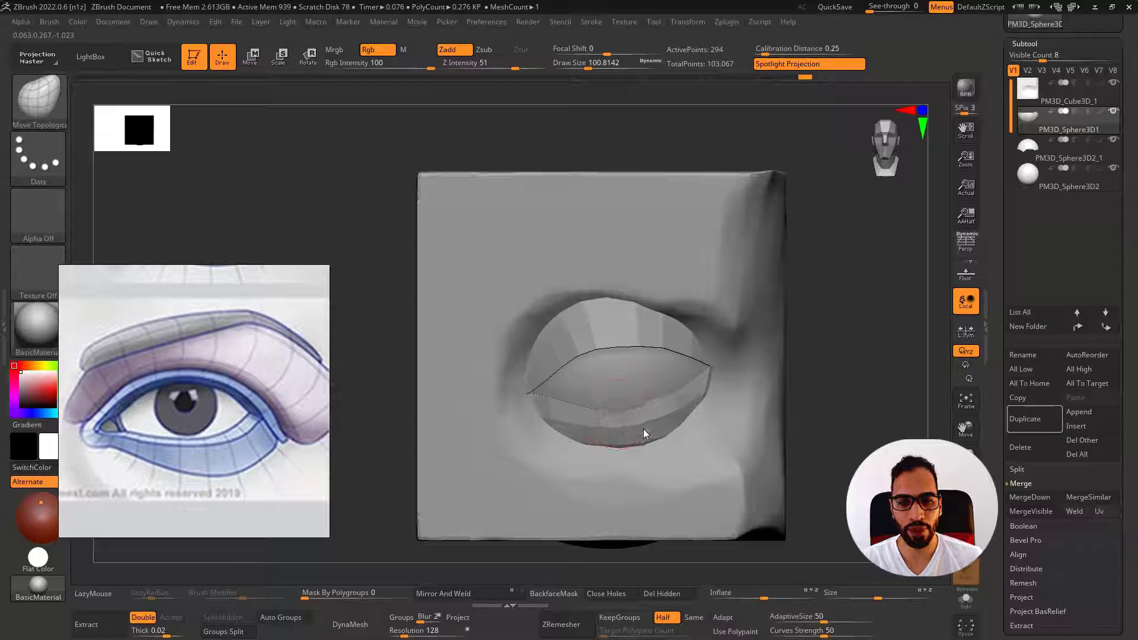
key("]")
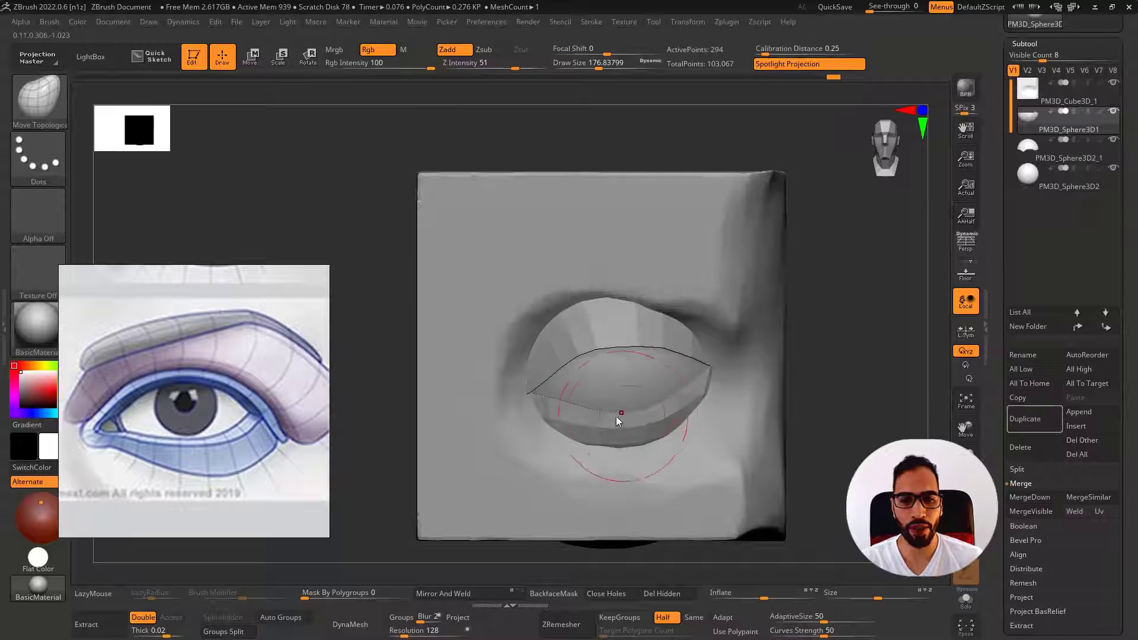
Switch to the ZModeler brush and delete the edge loop running along the lower lid
mouse_move(617, 416)
right_mouse_down()
mouse_move(601, 408)
mouse_move(633, 421)
mouse_move(640, 408)
mouse_move(579, 434)
mouse_move(638, 433)
mouse_move(587, 426)
right_mouse_up()
key("b")
key("z")
key("m")
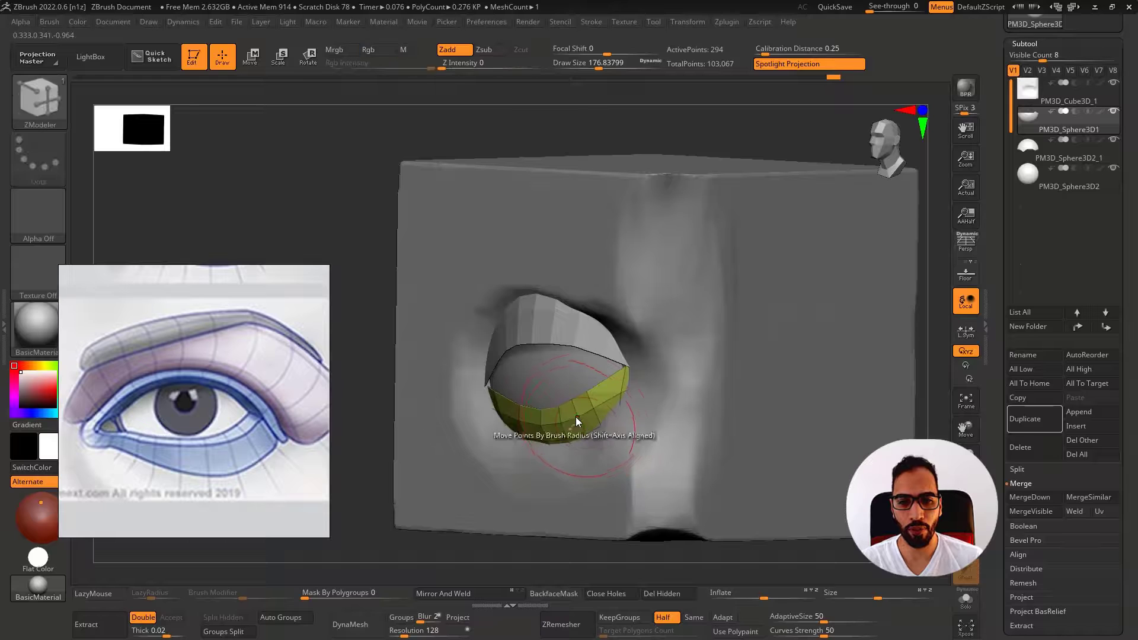
left_click(587, 415, "alt")
mouse_move(652, 440)
right_mouse_down("shift")
mouse_move(568, 447)
mouse_move(1030, 425)
right_mouse_up("shift")
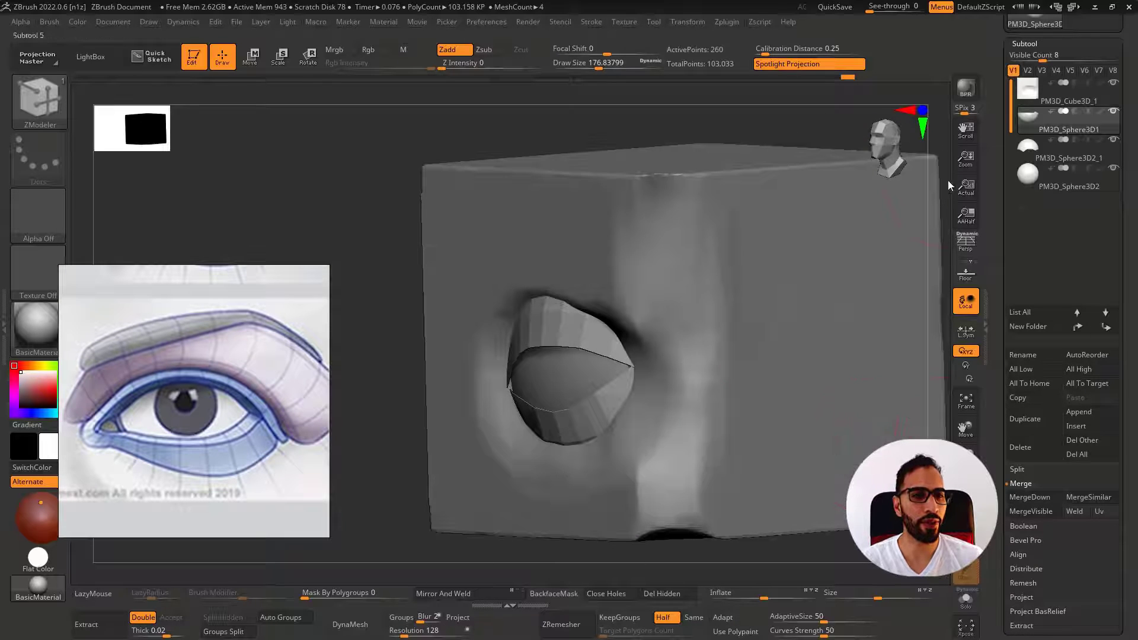
Turn on perspective for the viewport and open the lower lid's display properties
left_click(965, 246)
scroll(1047, 396, "down", 5)
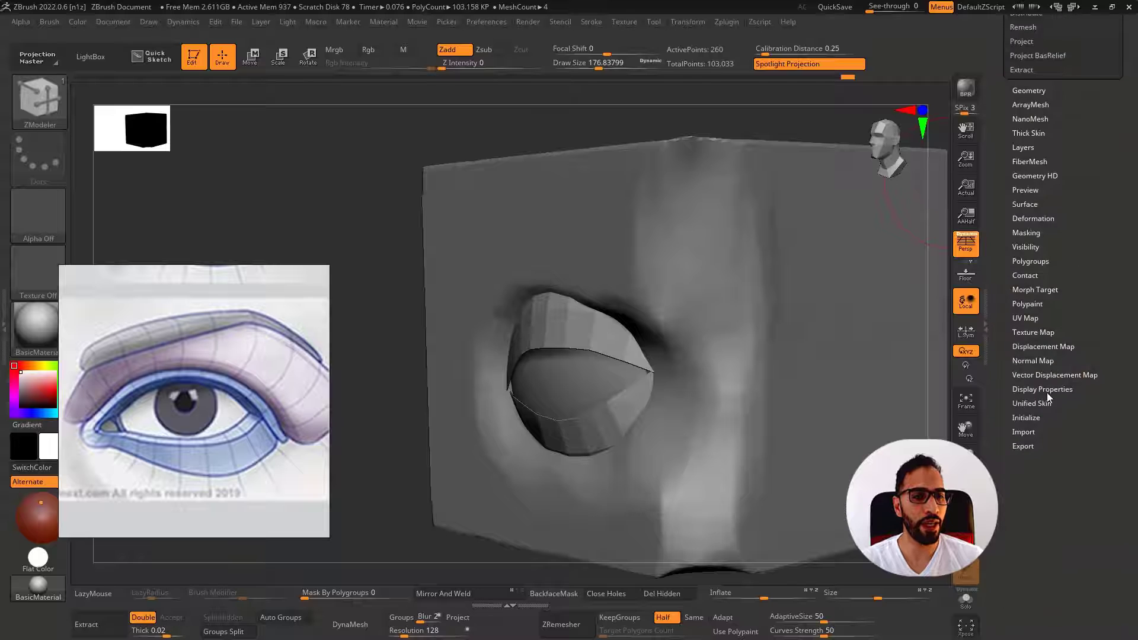
left_click(1044, 390)
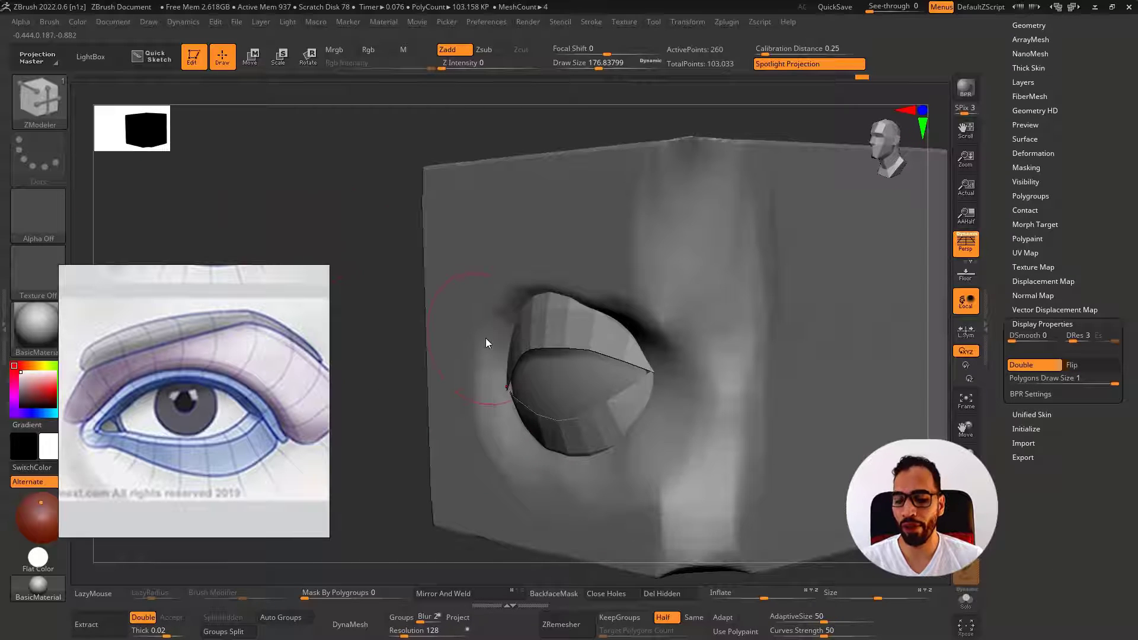
Switch to the Move Topological brush and adjust the lower lid's rim from the side with a draw size of about 280
right_click_drag(543, 376, 552, 432)
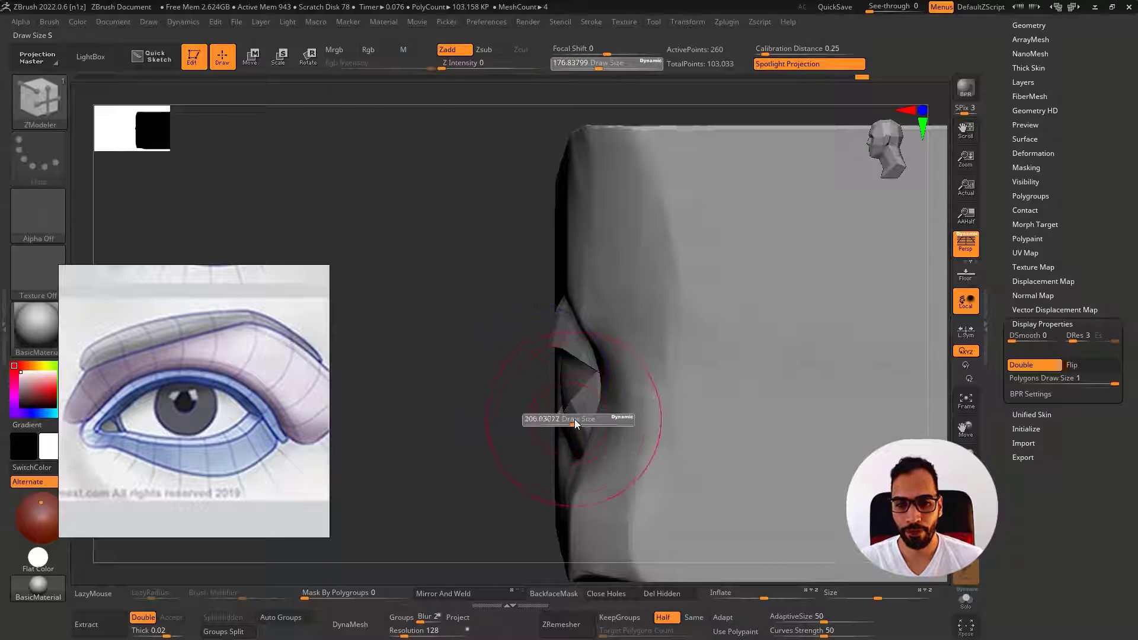
key("b")
key("m")
key("t")
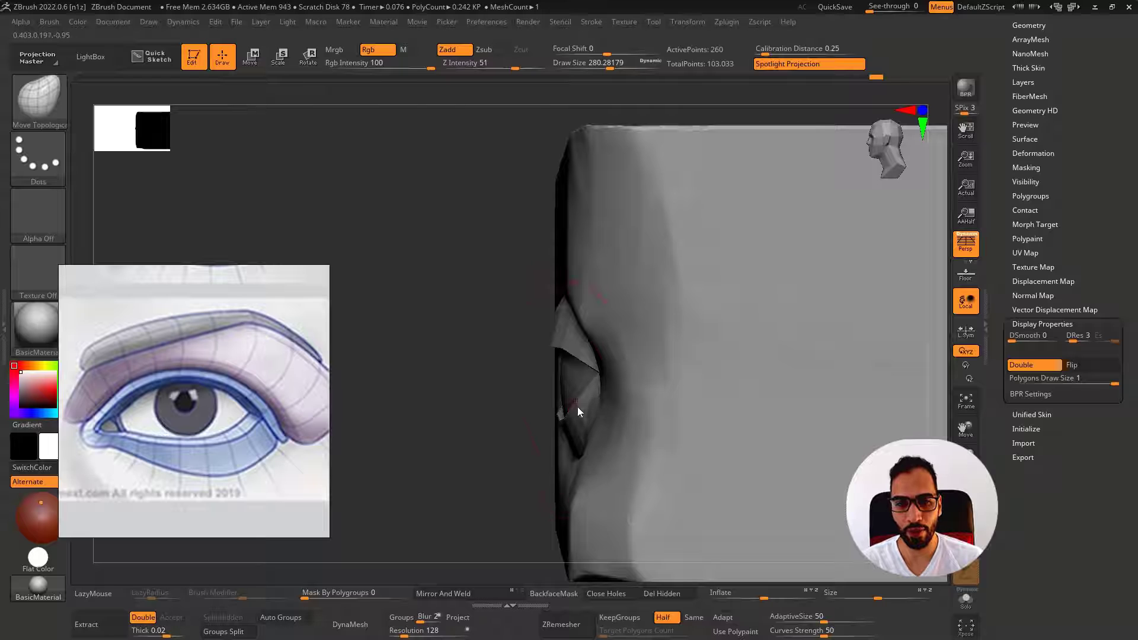
right_click_drag(587, 415, 604, 426, "shift")
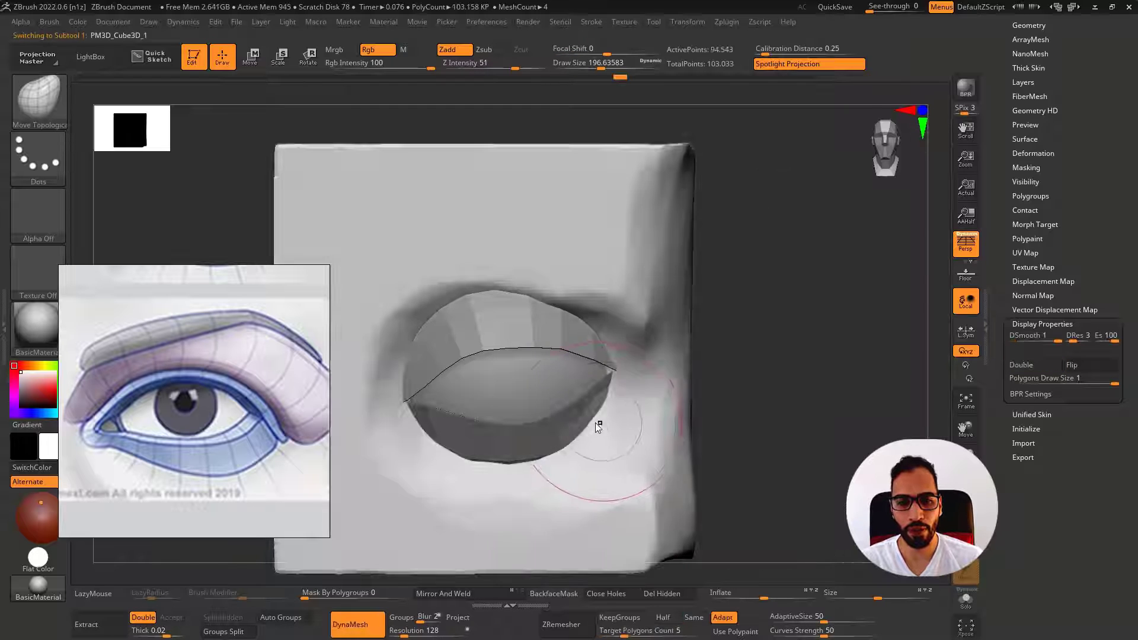
Reselect the lower lid and switch to the Move brush
left_click(553, 391, "alt")
mouse_move(557, 390)
right_mouse_down()
mouse_move(561, 417)
mouse_move(576, 413)
mouse_move(607, 441)
mouse_move(623, 438)
mouse_move(550, 422)
mouse_move(597, 421)
right_mouse_up()
left_click(576, 423, "alt")
key("b")
key("m")
key("v")
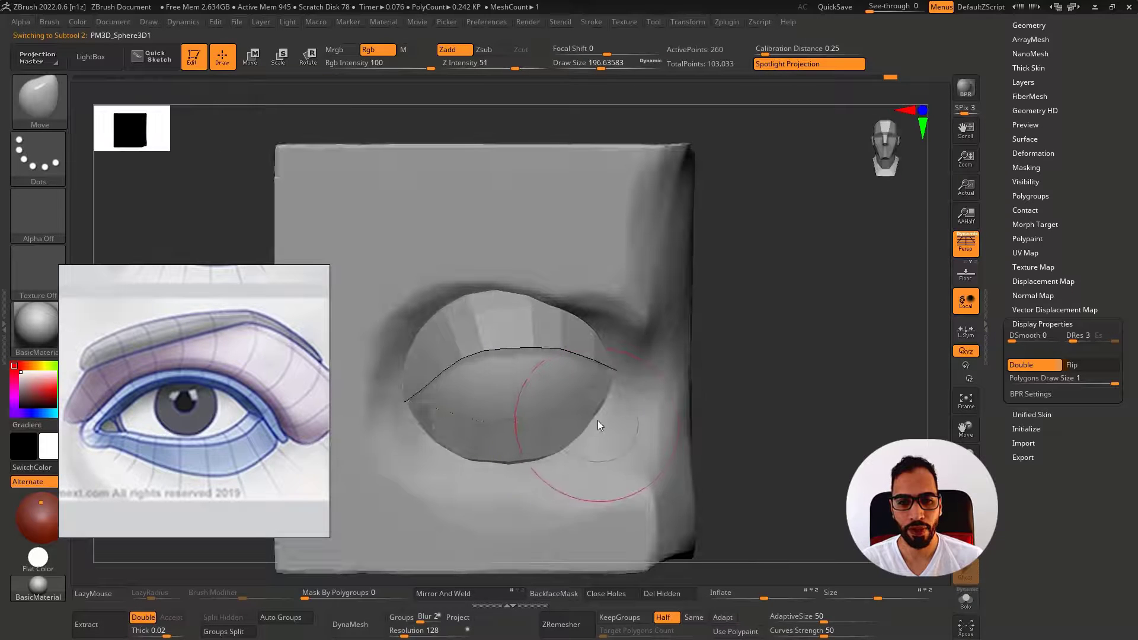
Select the eyeball and shift it slightly sideways and vertically to centre it behind the eyelid opening
left_click(564, 369, "alt")
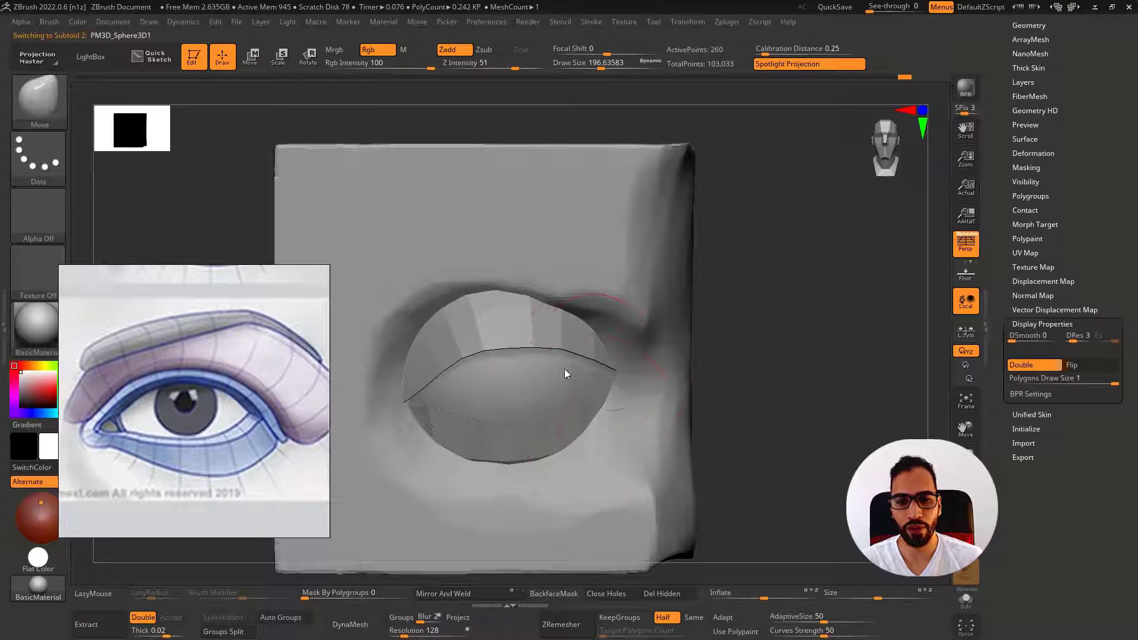
key("w")
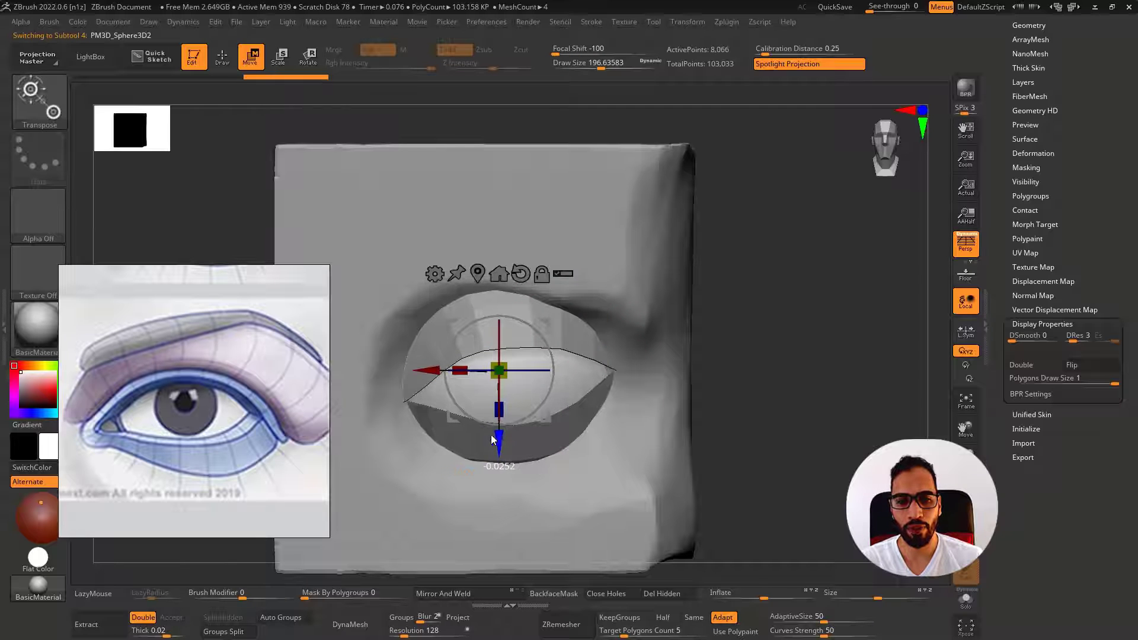
left_click_drag(436, 378, 435, 379)
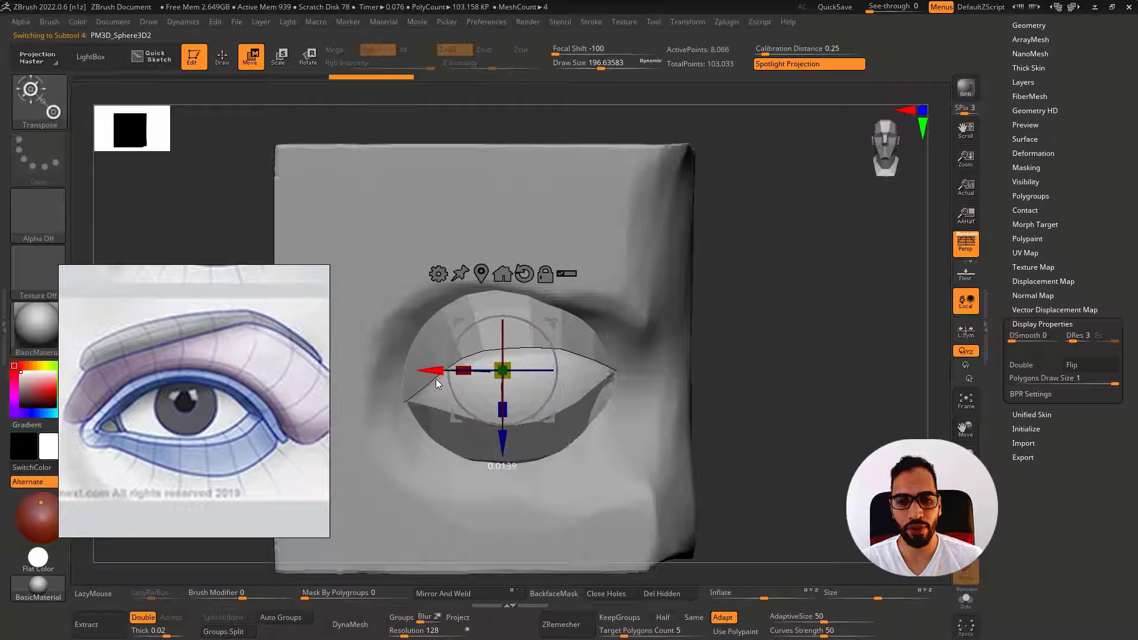
left_click_drag(501, 446, 500, 441)
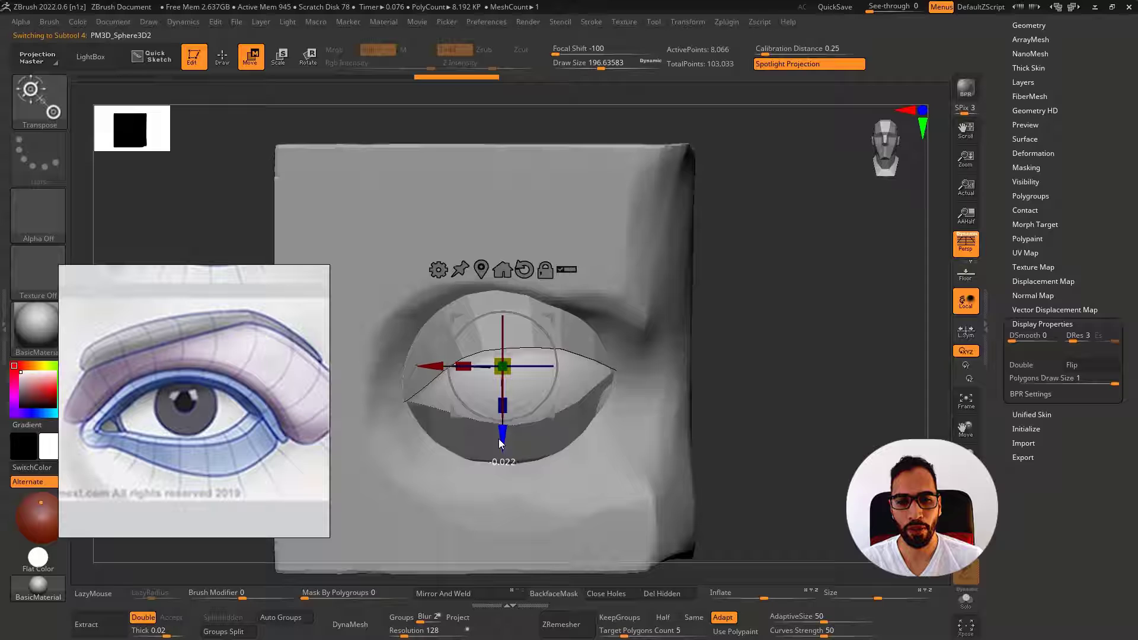
left_click_drag(438, 369, 435, 368)
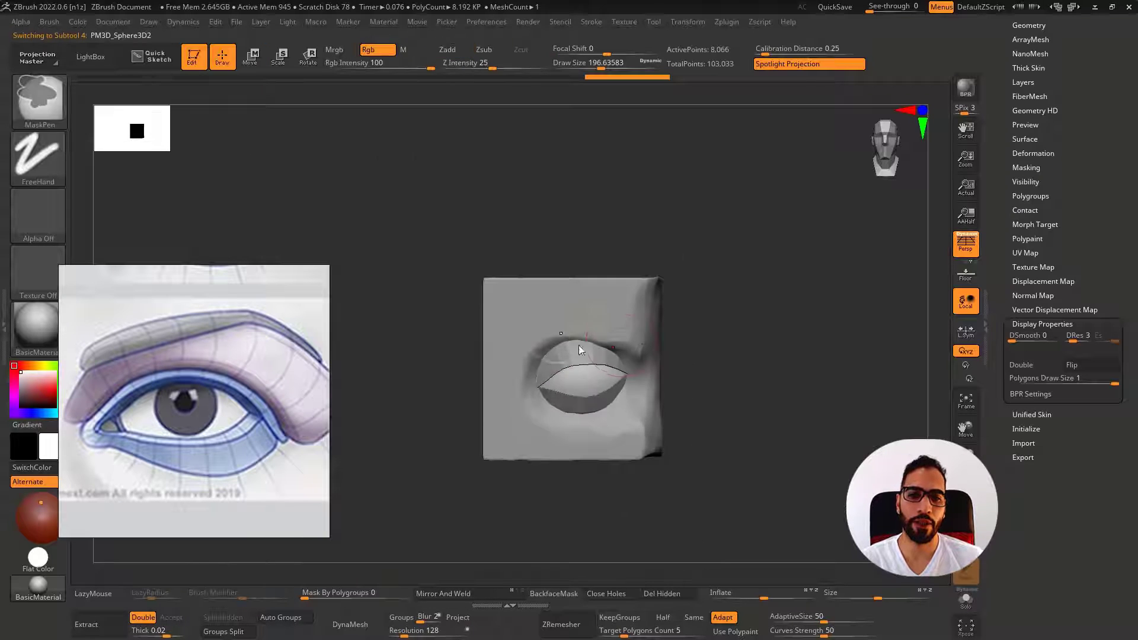
Select the socket cube and reshape the rim above the eye with Move Topological at a draw size of about 393
scroll(635, 290, "up", 6)
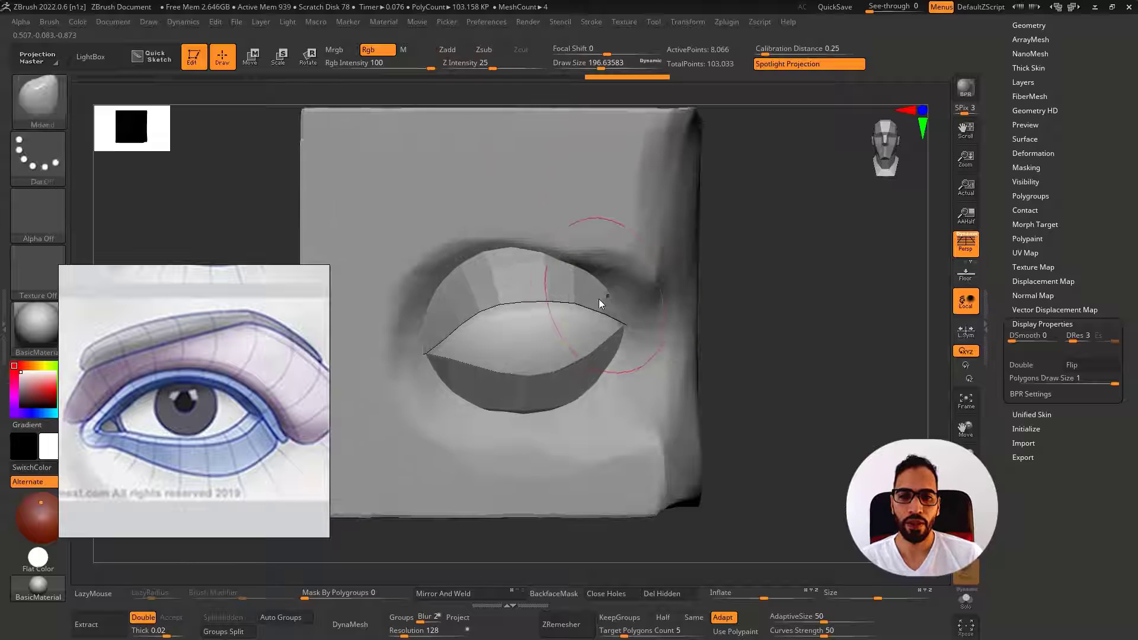
left_click(696, 189, "alt")
key("s")
mouse_move(681, 211)
left_mouse_down()
mouse_move(700, 211)
mouse_move(690, 198)
left_mouse_up()
key("b")
key("m")
key("t")
key("s")
mouse_move(507, 229)
left_mouse_down()
mouse_move(495, 227)
mouse_move(549, 199)
left_mouse_up()
key("s")
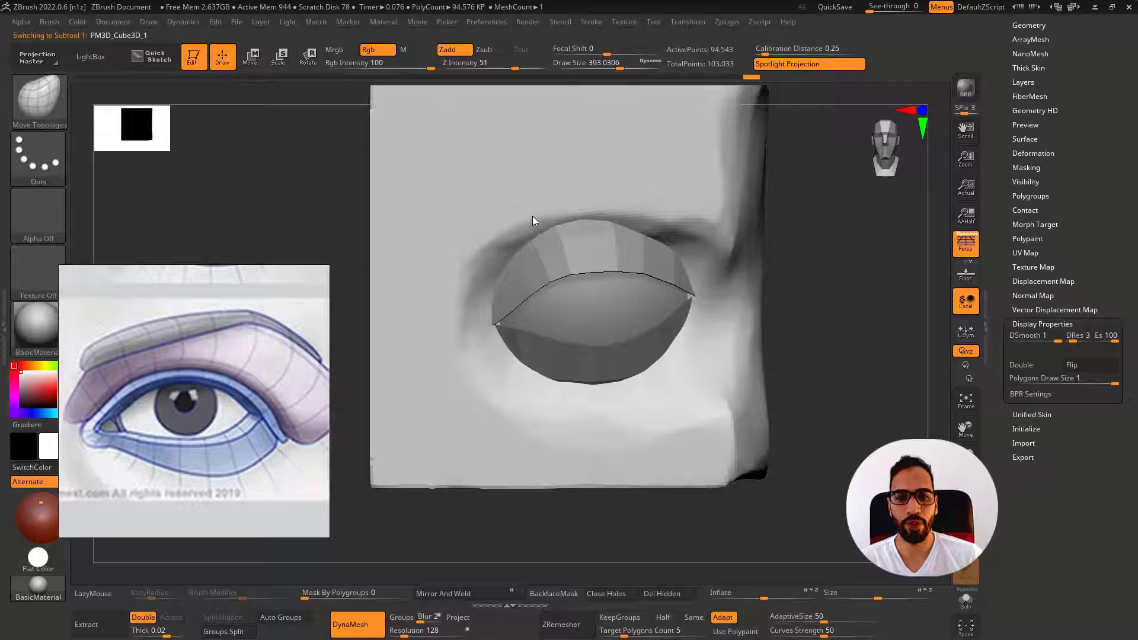
Select the upper lid, set the draw size to about 299, and isolate the lid with its polygon wireframe shown
left_click(578, 242, "alt")
key("s")
left_click_drag(580, 240, 550, 227)
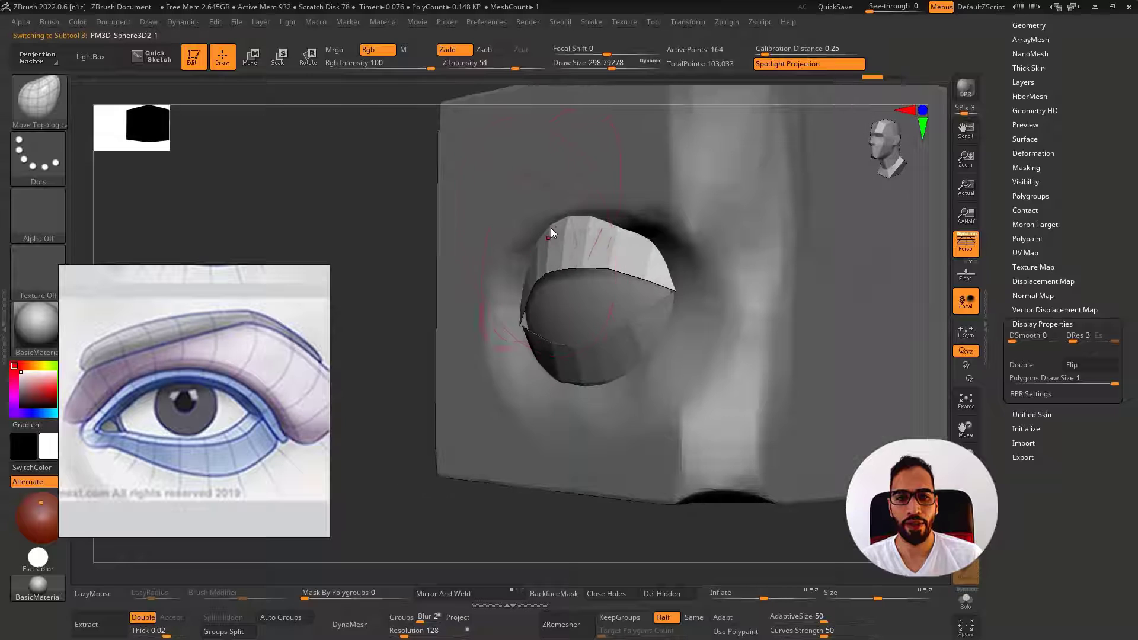
key("ctrl+shift+s")
right_click_drag(573, 234, 556, 231, "shift")
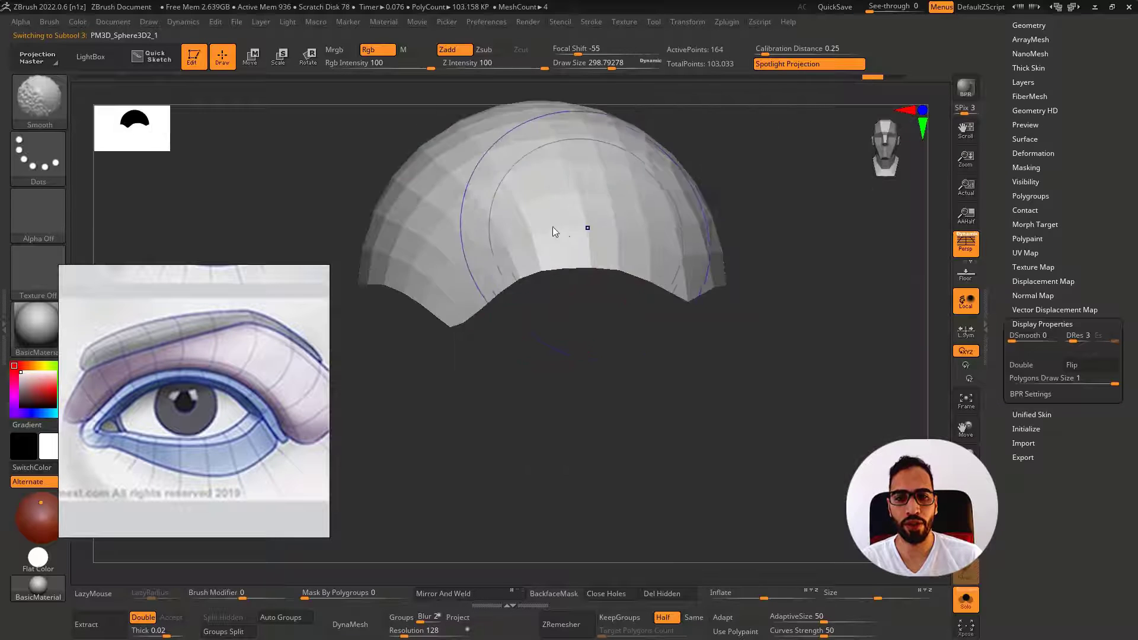
key("shift+f")
Mask the lower rim row of the isolated upper lid with the MaskLasso brush
mouse_move(631, 269)
right_mouse_down("alt")
mouse_move(645, 315)
mouse_move(522, 413)
mouse_move(539, 406)
right_mouse_up("alt")
mouse_move(541, 408)
left_mouse_down("ctrl")
mouse_move(519, 339)
mouse_move(584, 277)
left_mouse_up("ctrl")
left_click(37, 102, "ctrl")
left_click(278, 166, "ctrl")
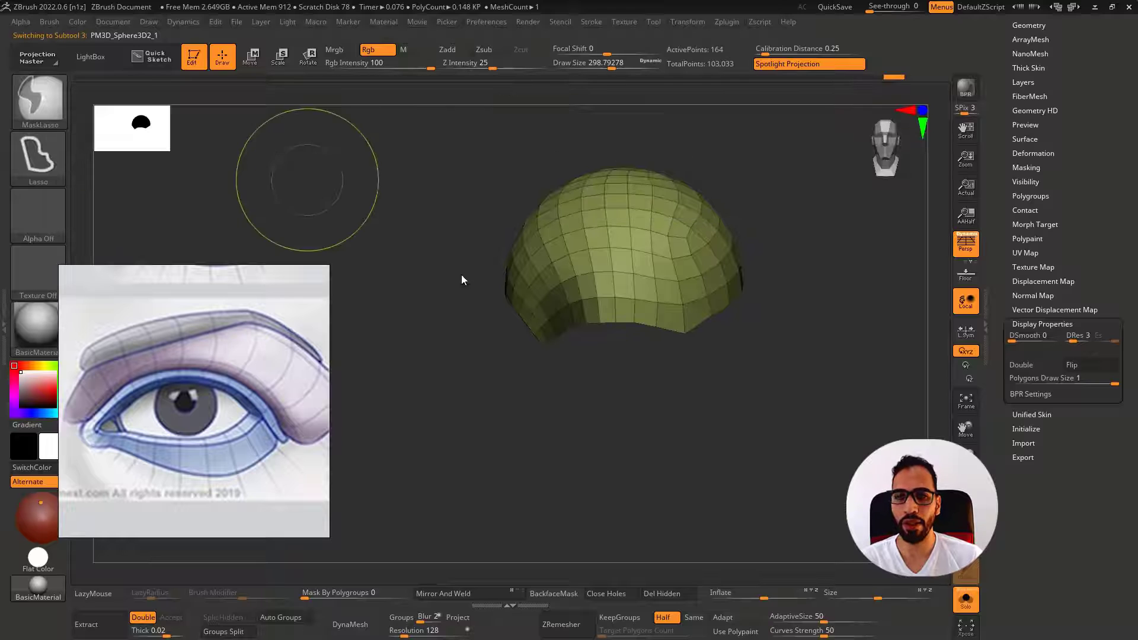
left_click_drag(551, 404, 528, 337, "ctrl")
left_click_drag(610, 283, 735, 346, "ctrl")
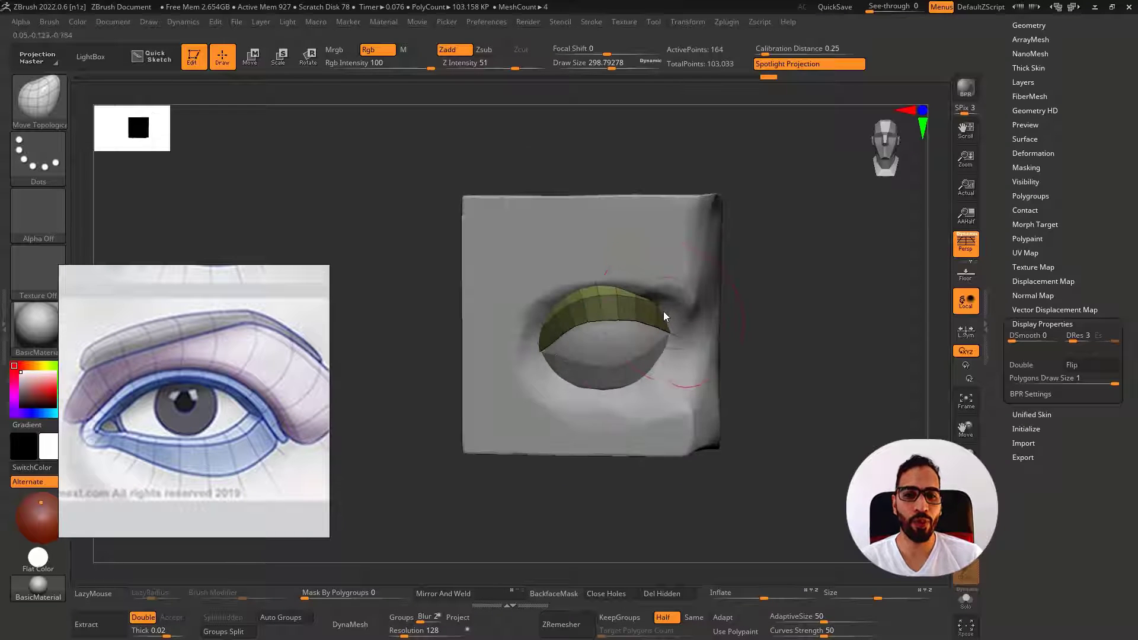
Shift the unmasked part of the upper lid with the Move brush at a draw size of about 685
key("s")
left_click_drag(664, 311, 692, 313)
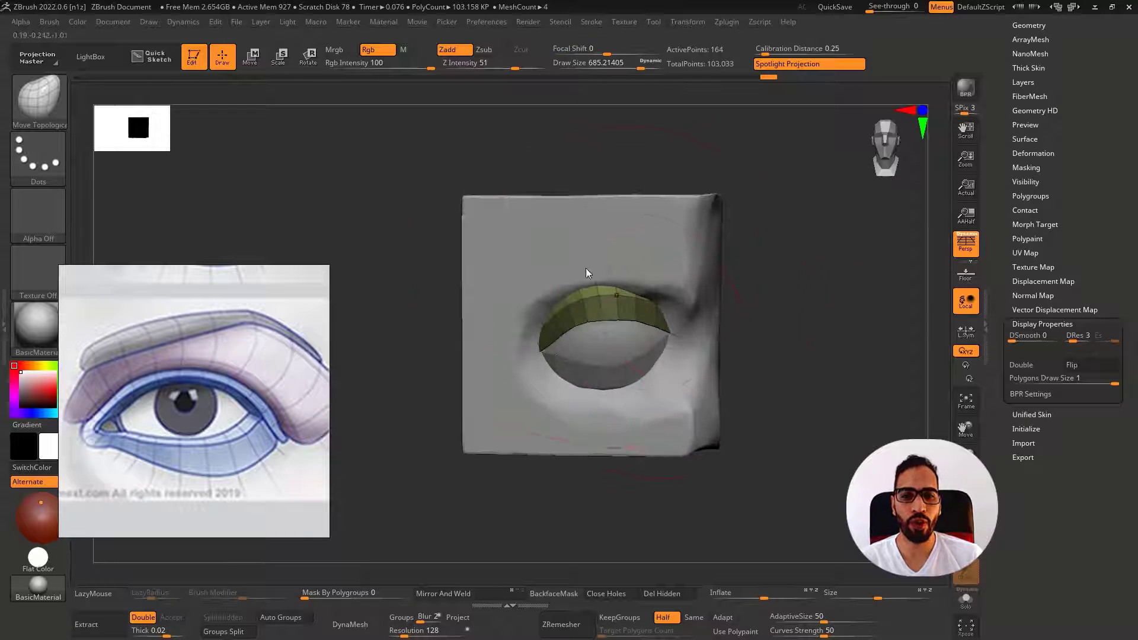
key("b")
key("m")
key("v")
left_click_drag(600, 279, 622, 280)
mouse_move(622, 279)
right_mouse_down()
mouse_move(598, 298)
mouse_move(671, 275)
right_mouse_up()
key("shift+s")
left_click_drag(684, 269, 705, 280, "shift")
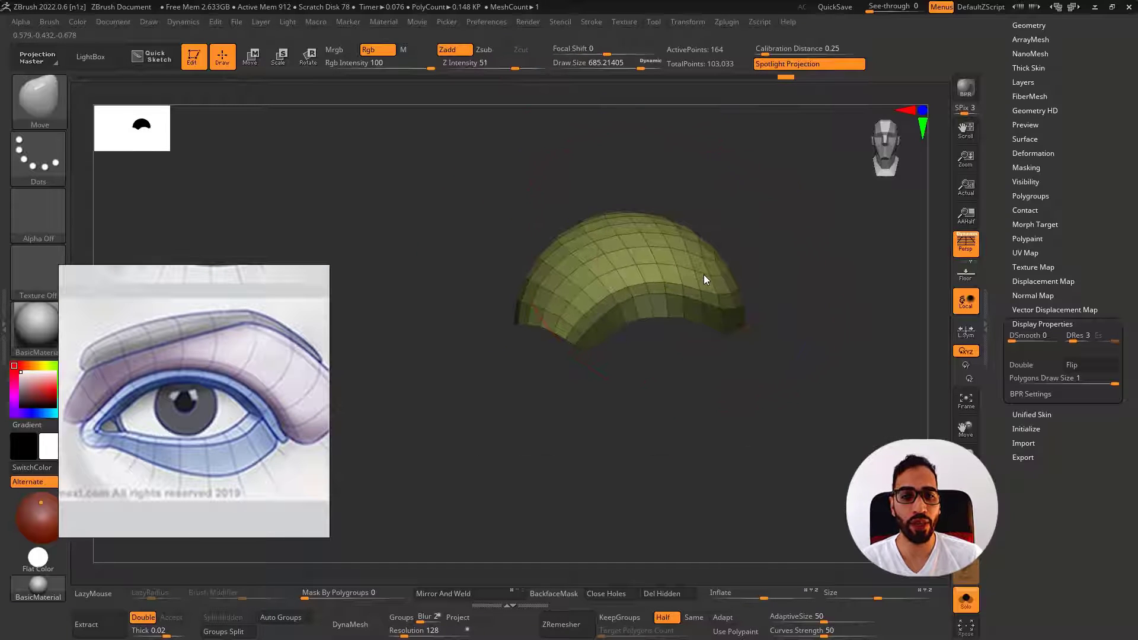
key("shift+s")
mouse_move(588, 286)
right_mouse_down()
mouse_move(634, 319)
mouse_move(677, 325)
right_mouse_up()
key("shift+s")
Set the draw size to about 239 and clear the mask from the upper lid
left_click(631, 380, "ctrl")
key("s")
left_click(617, 351)
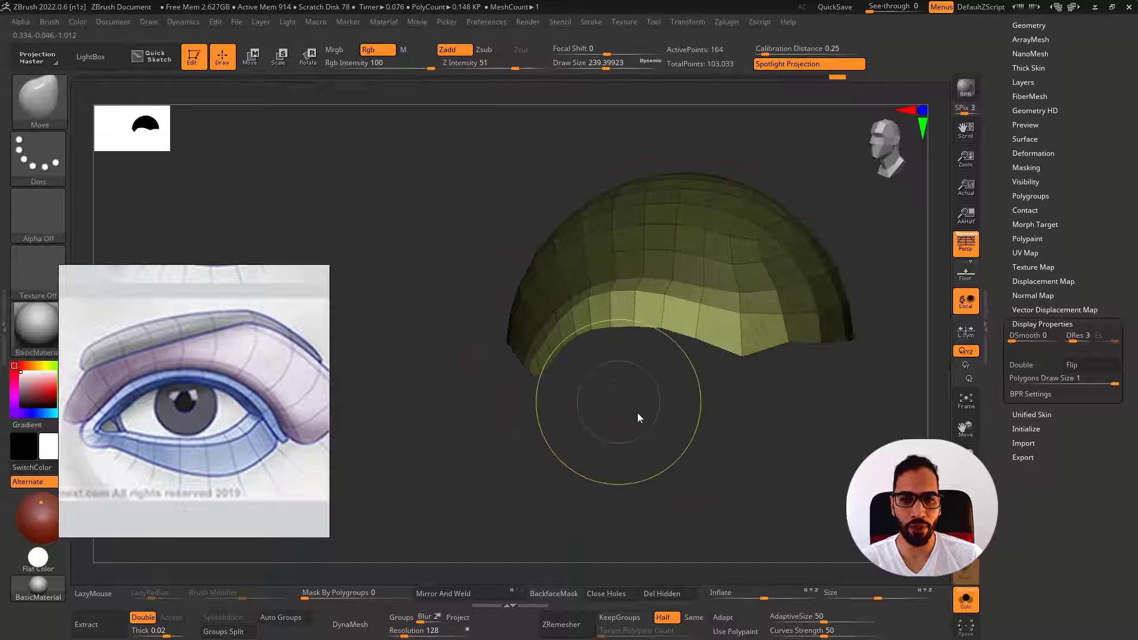
left_click_drag(638, 413, 659, 433, "ctrl")
Use ZModeler to delete the edge loop just above the upper lid's lower rim, and set the draw size to about 80
key("b")
key("z")
key("m")
left_click(650, 296, "alt")
key("shift+s")
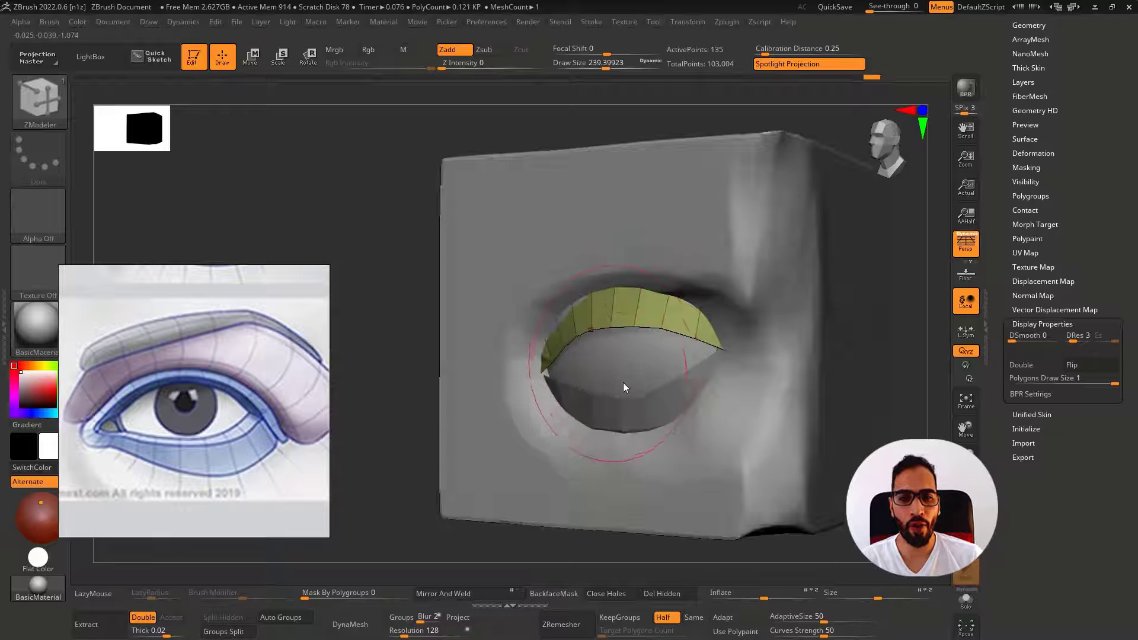
right_click_drag(624, 382, 564, 379, "shift")
key("shift+s")
key("ctrl+z")
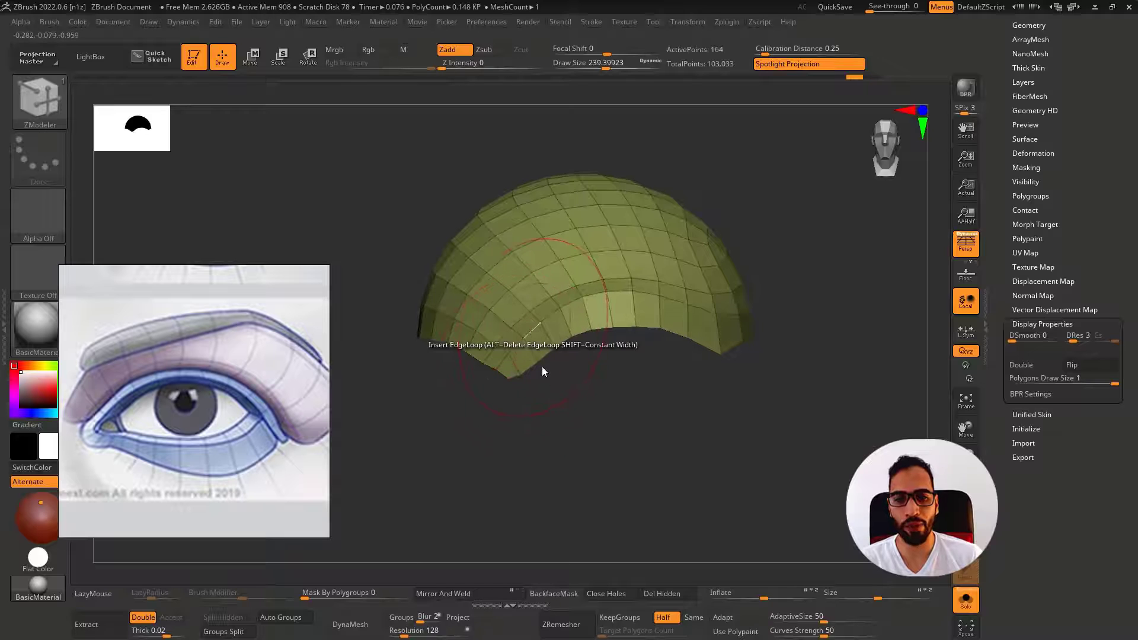
left_click(539, 327, "alt")
key("s")
left_click(553, 396)
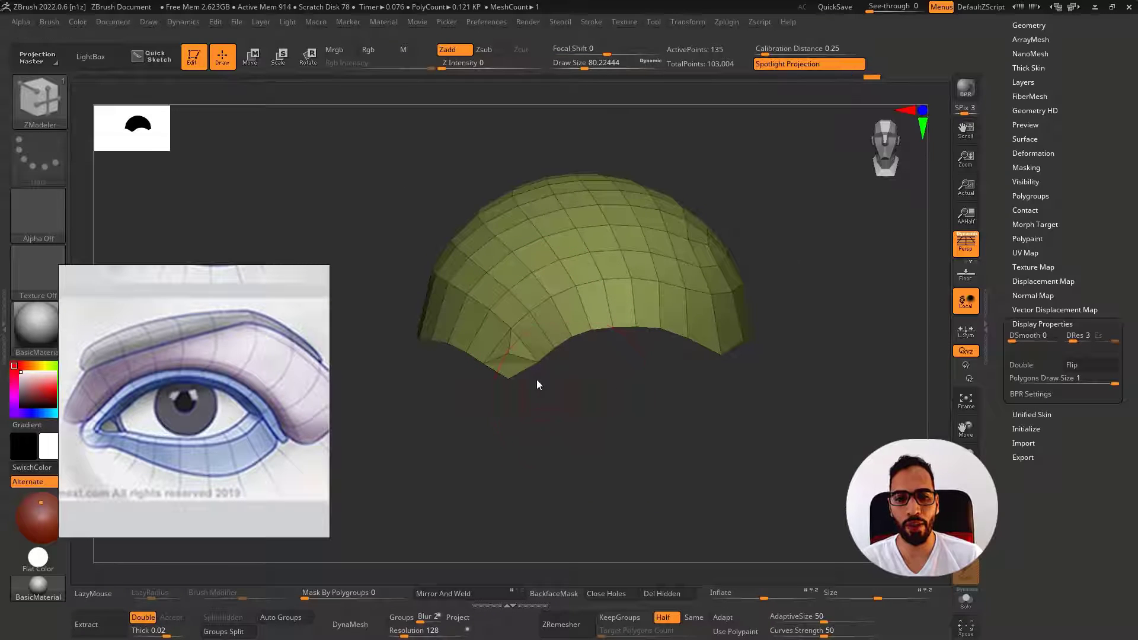
Stitch two points at the upper lid's outer corner with ZModeler's Stitch point action, using a draw size of about 37
key("shift+s")
mouse_move(537, 368)
right_mouse_down()
mouse_move(563, 356)
mouse_move(512, 360)
right_mouse_up()
key("shift+s")
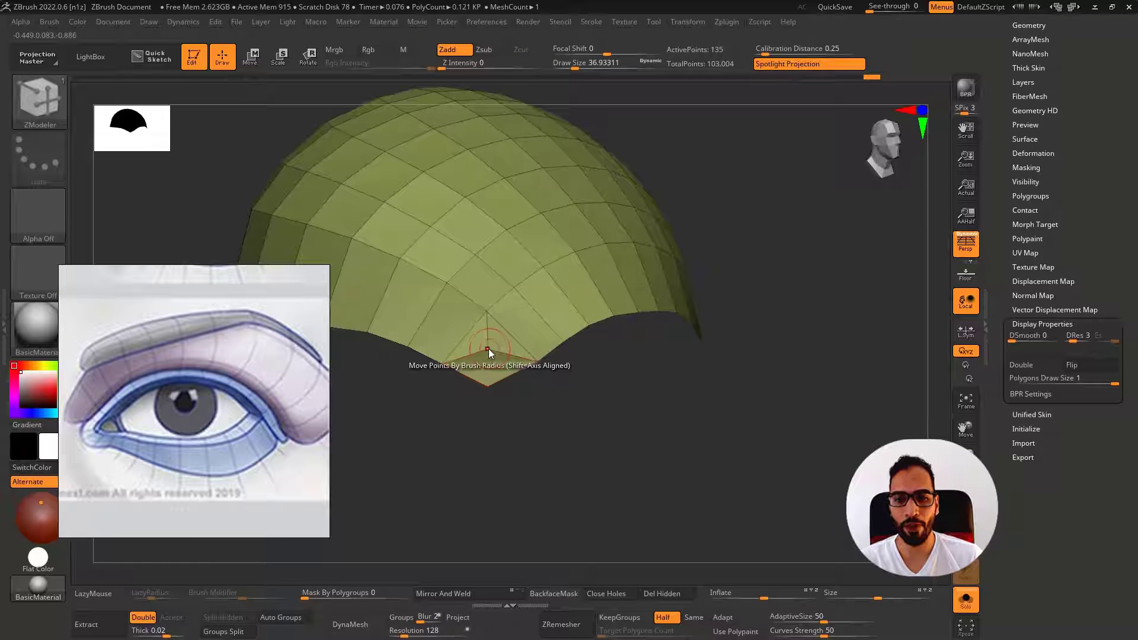
key("space")
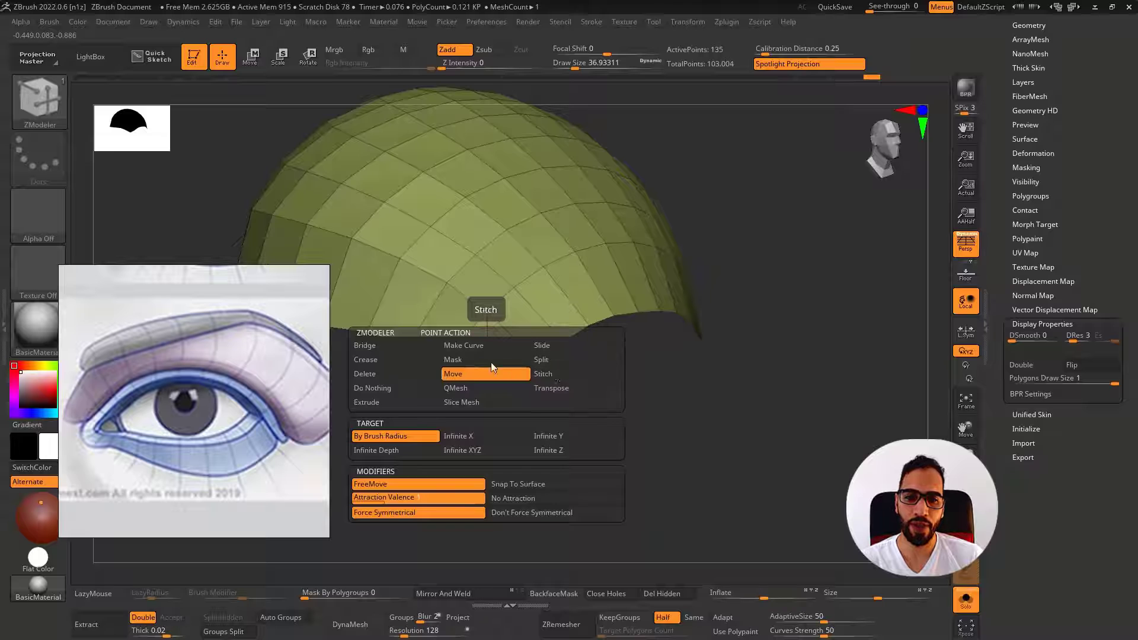
left_click(548, 374)
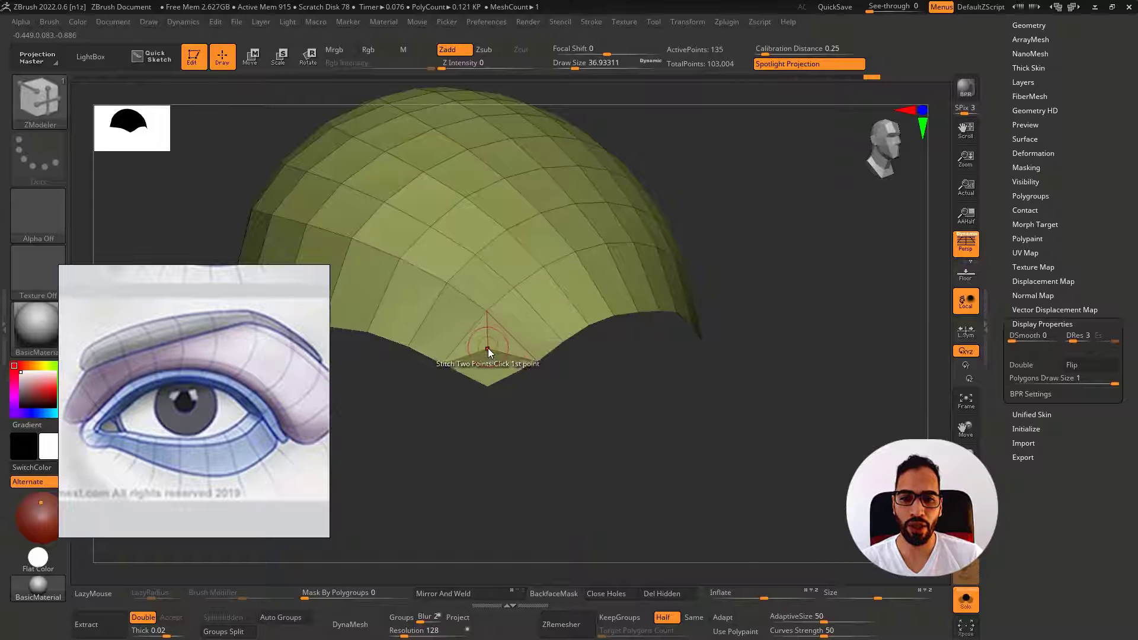
left_click_drag(486, 315, 533, 358)
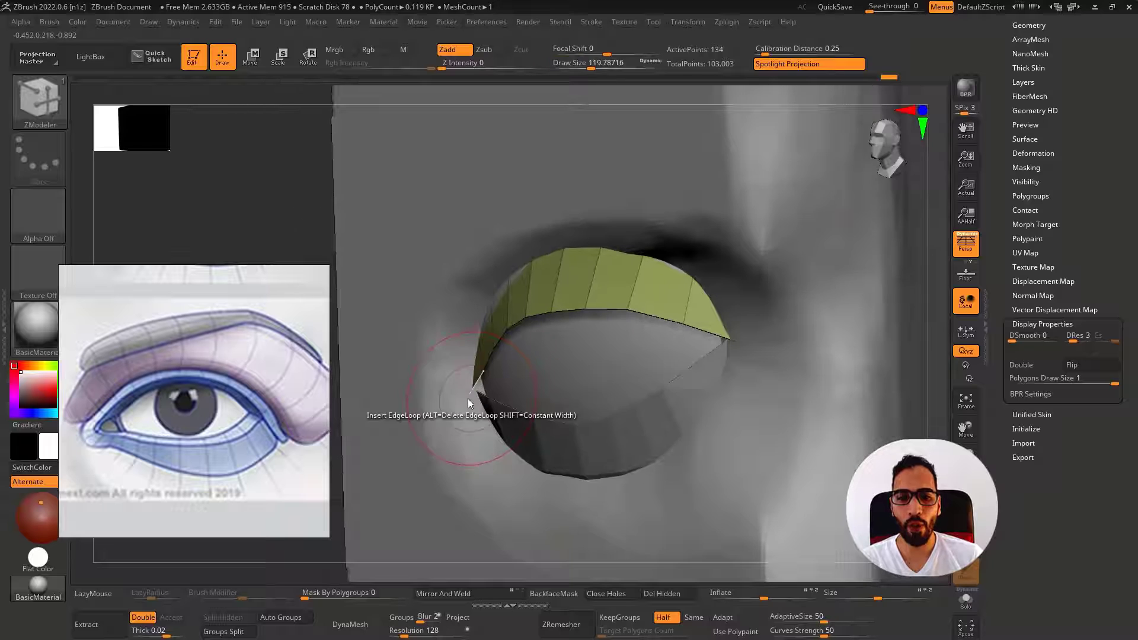
Nudge the upper lid's outer corner against the lower lid with the Move brush at a draw size of about 120
key("b")
key("m")
key("v")
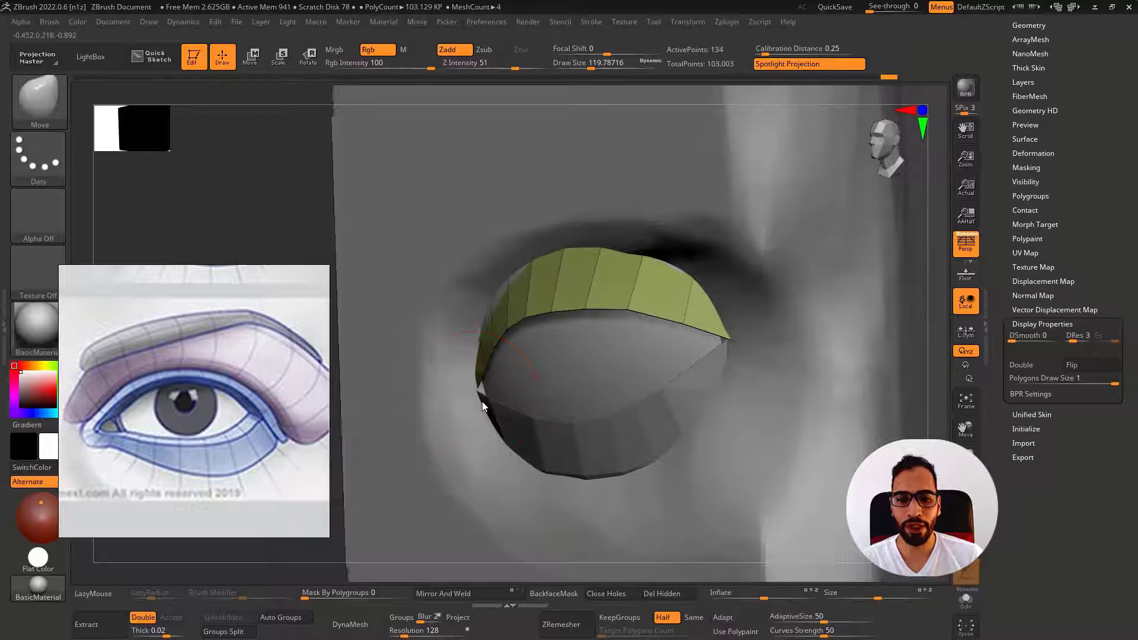
left_click_drag(481, 396, 480, 395)
mouse_move(479, 395)
right_mouse_down()
mouse_move(464, 379)
mouse_move(529, 405)
right_mouse_up()
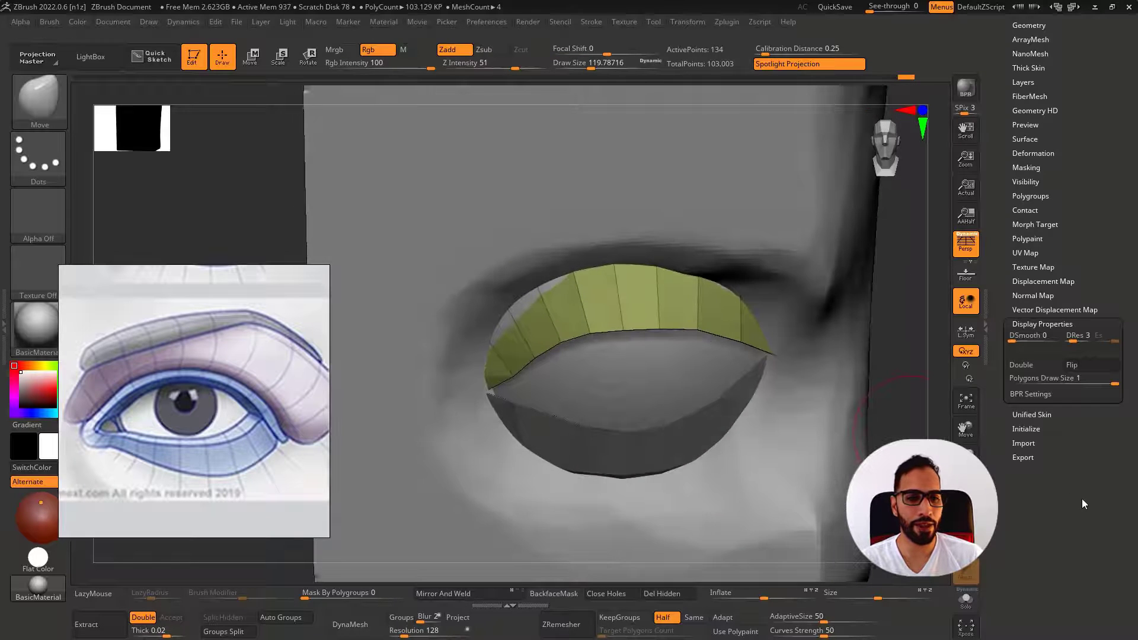
Turn on double-sided display for the upper lid and check how its outer corner meets the lower lid from several angles
left_click(1031, 364)
right_click_drag(622, 390, 666, 381)
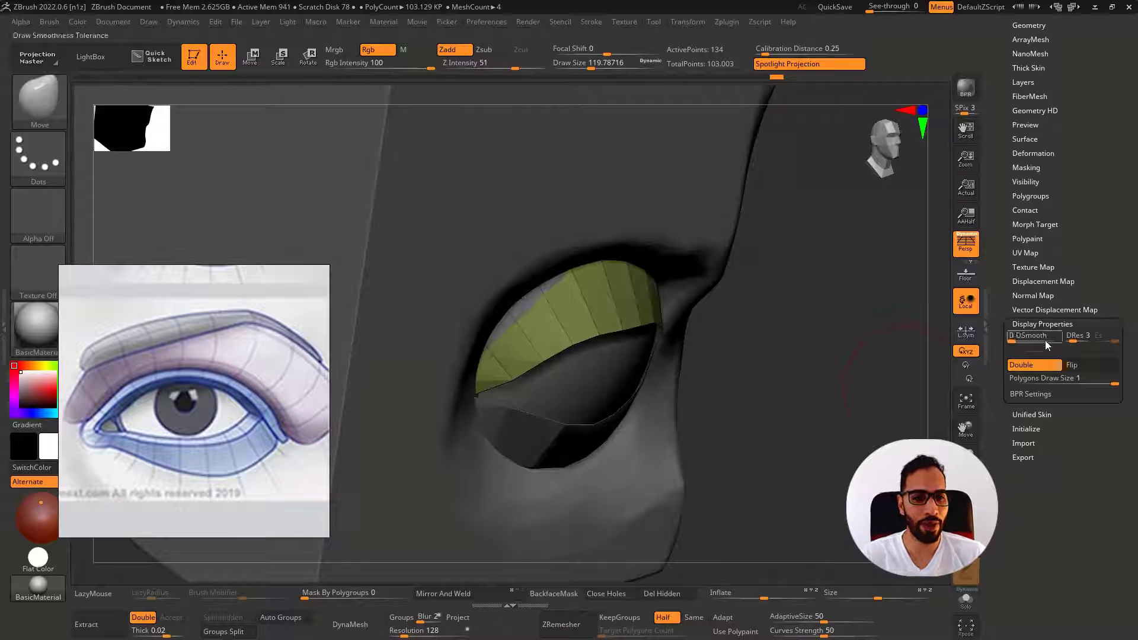
mouse_move(665, 404)
right_mouse_down()
mouse_move(581, 299)
mouse_move(597, 317)
mouse_move(577, 361)
mouse_move(588, 379)
mouse_move(622, 374)
mouse_move(499, 360)
mouse_move(475, 300)
right_mouse_up()
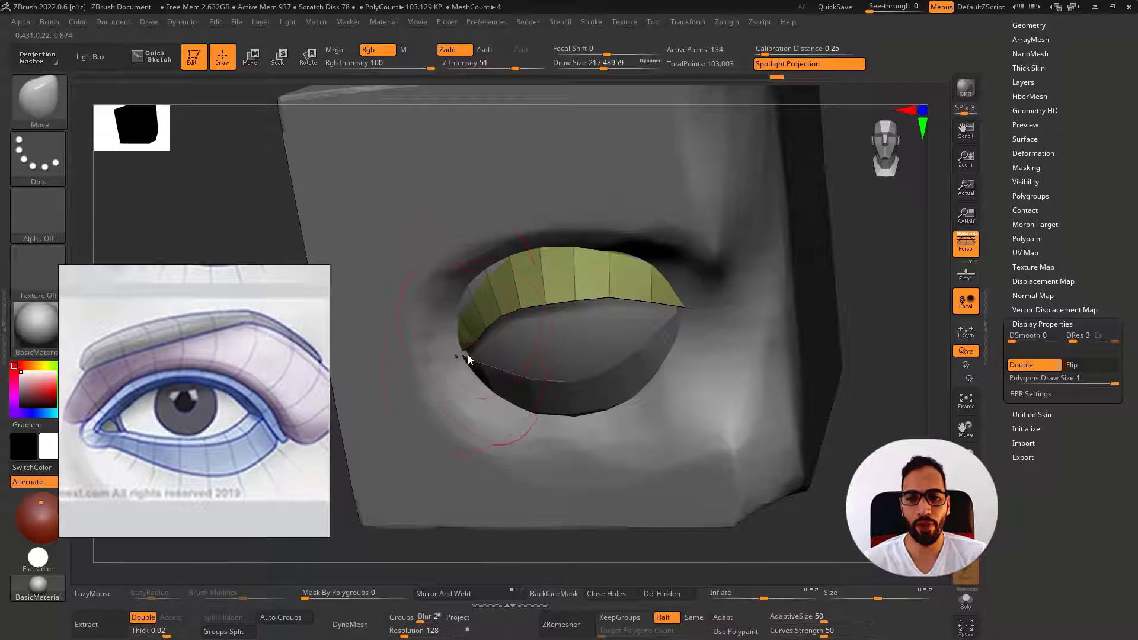
right_click_drag(468, 355, 538, 411)
key("alt+shift+s")
key("alt+shift+s")
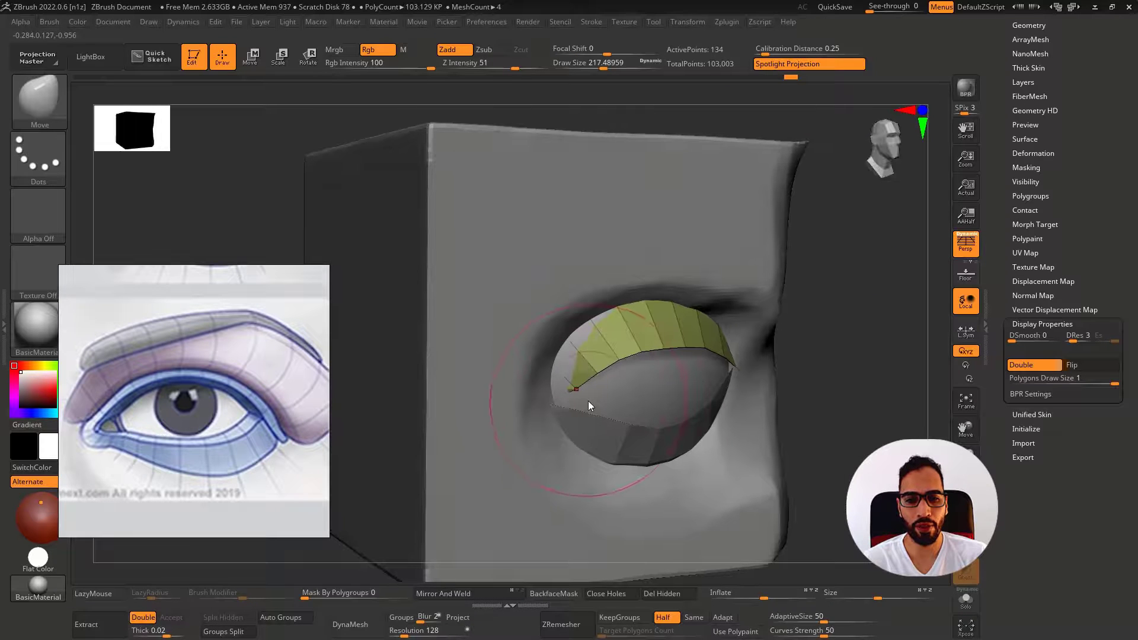
right_click_drag(574, 396, 612, 389)
Isolate the socket cube and rework the hollow behind the lids with ClayBuildup at draw sizes of about 217 and 192
left_click(550, 416, "alt")
key("alt+s")
key("b")
key("c")
key("b")
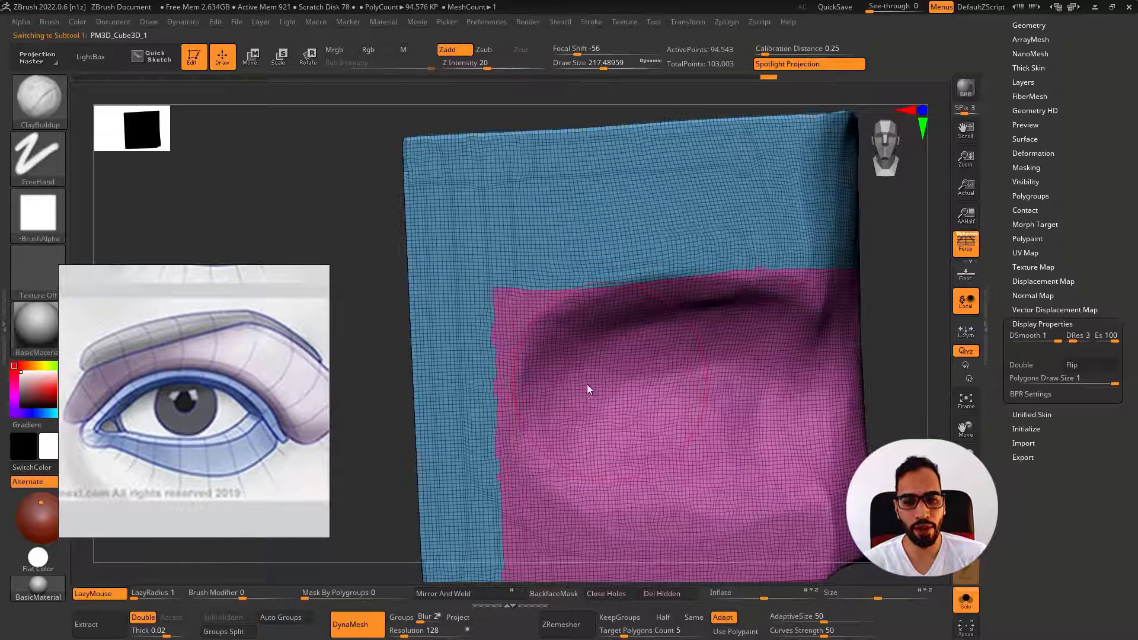
mouse_move(587, 384)
left_mouse_down()
mouse_move(741, 360)
mouse_move(692, 369)
left_mouse_up()
key("alt+s")
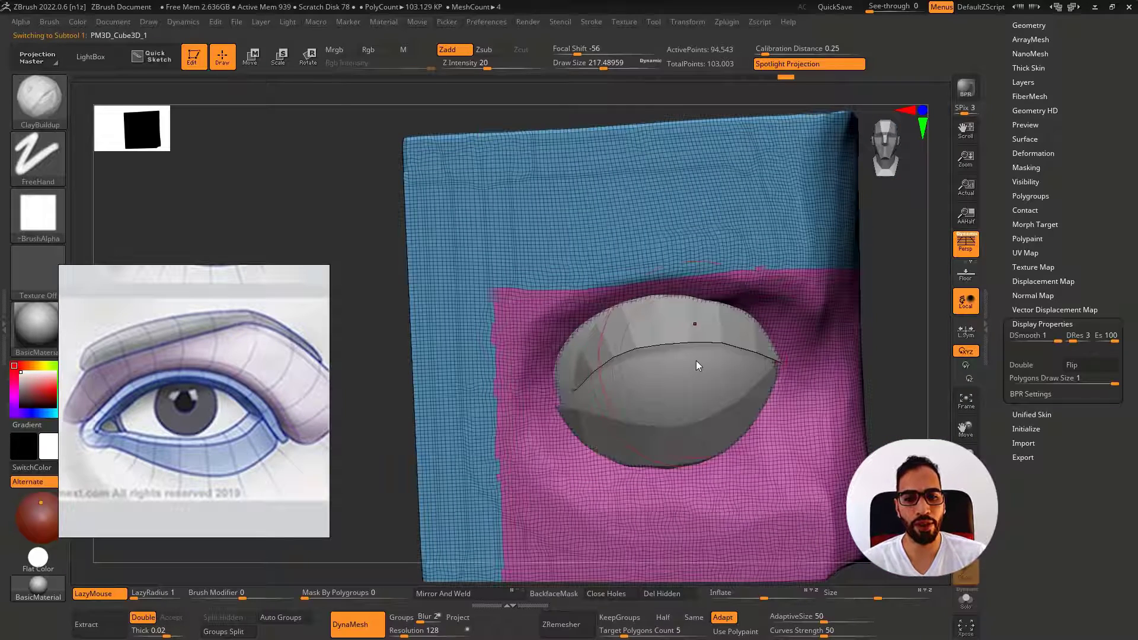
key("alt+s")
mouse_move(588, 346)
left_mouse_down()
mouse_move(583, 370)
mouse_move(708, 396)
mouse_move(687, 448)
mouse_move(725, 345)
left_mouse_up()
key("alt+s")
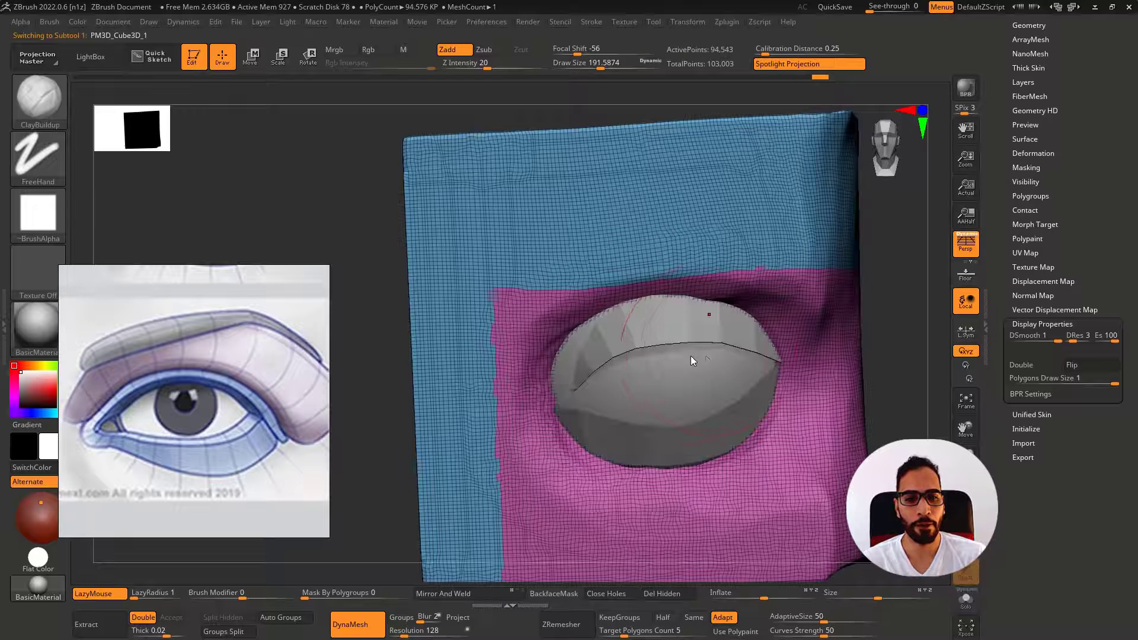
Select the eyeball, shift it slightly in depth behind the lids, and return to draw mode
left_click(656, 368, "alt")
right_click_drag(625, 389, 670, 386)
key("w")
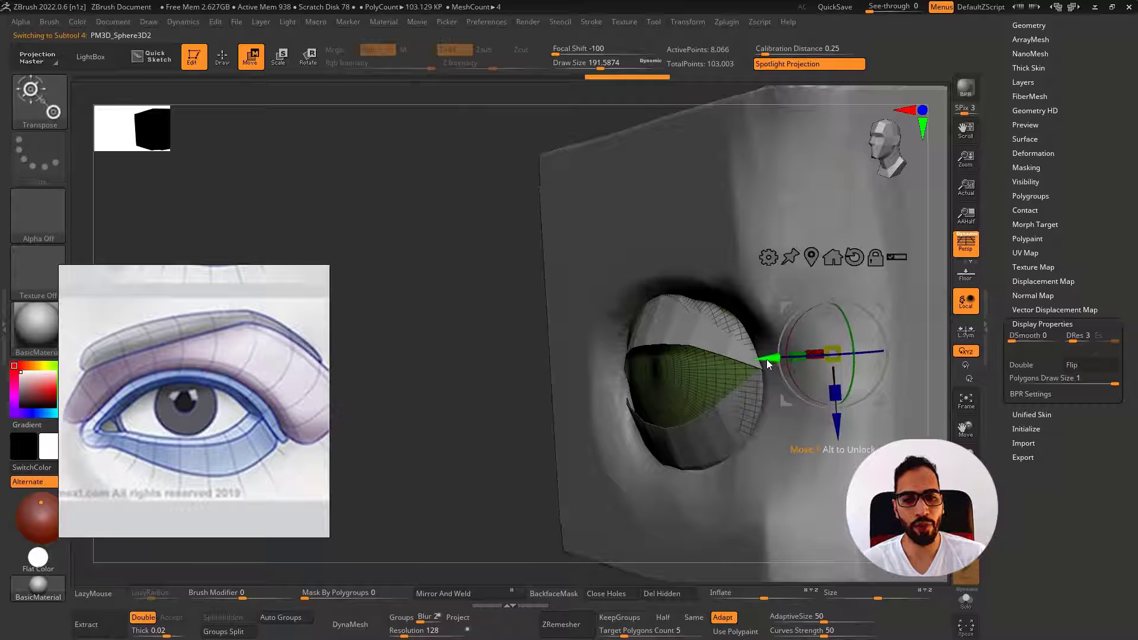
left_click_drag(770, 360, 774, 359)
right_click_drag(681, 379, 727, 388, "shift")
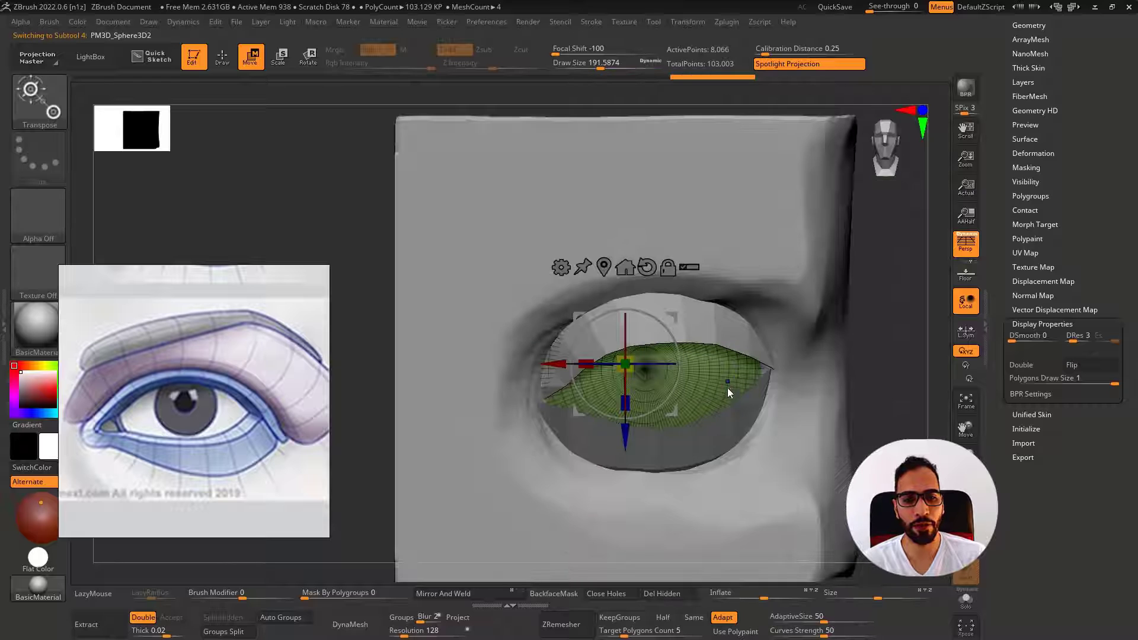
key("q")
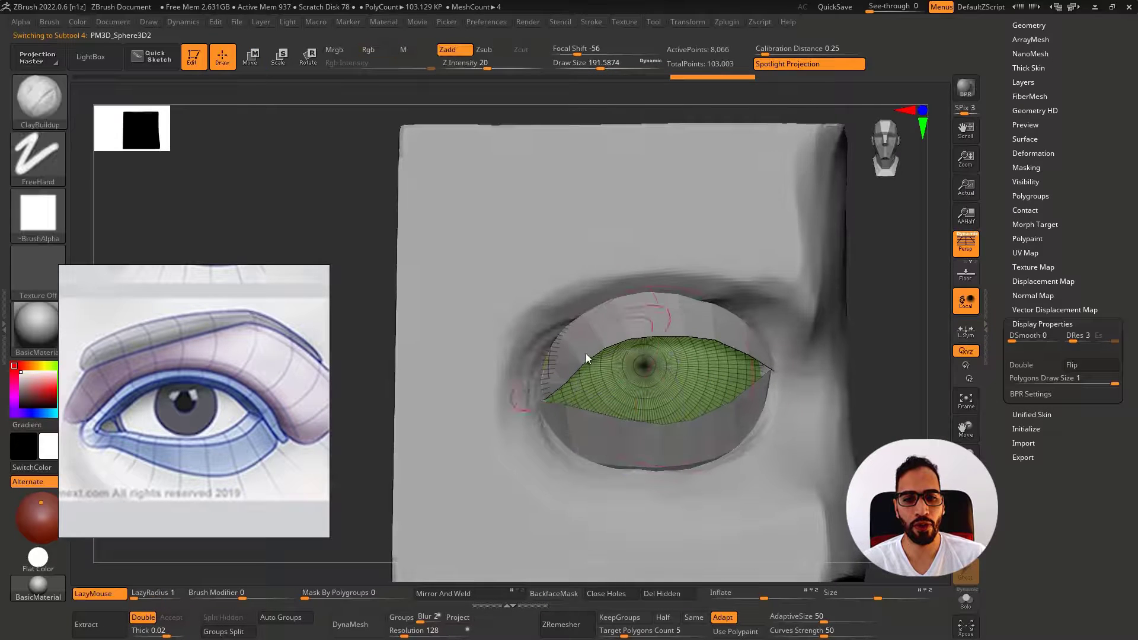
Select the upper lid and pull its outer corner slightly outward with the Move brush
left_click(586, 350, "alt")
mouse_move(583, 365)
right_mouse_down()
mouse_move(553, 368)
mouse_move(557, 414)
right_mouse_up()
left_click(558, 417, "alt")
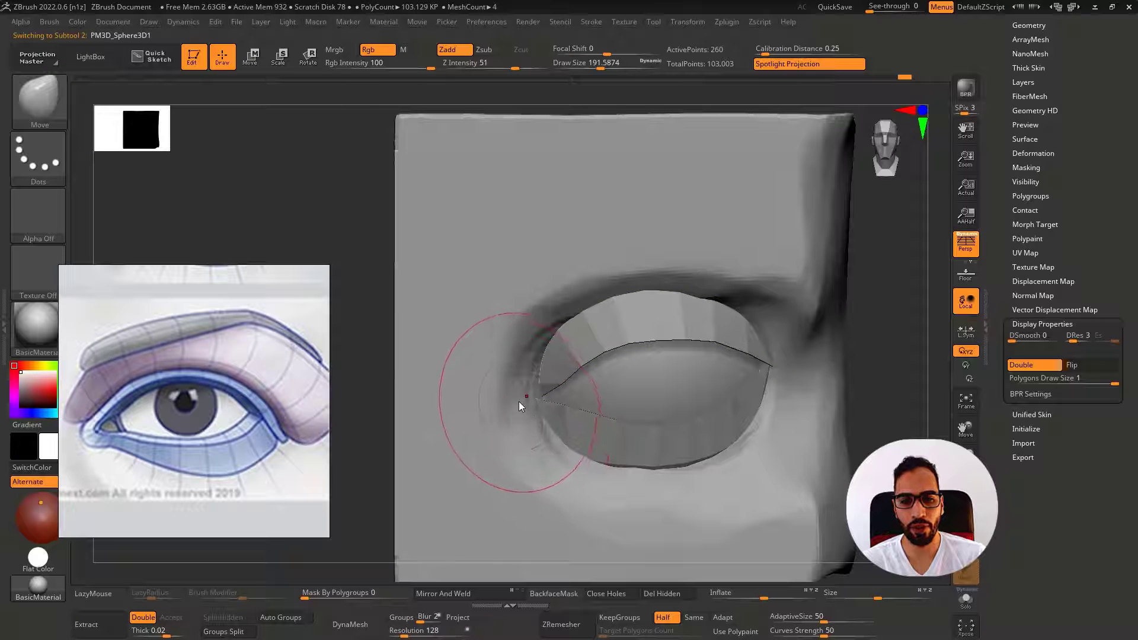
left_click(538, 380, "alt")
left_click_drag(523, 382, 511, 379)
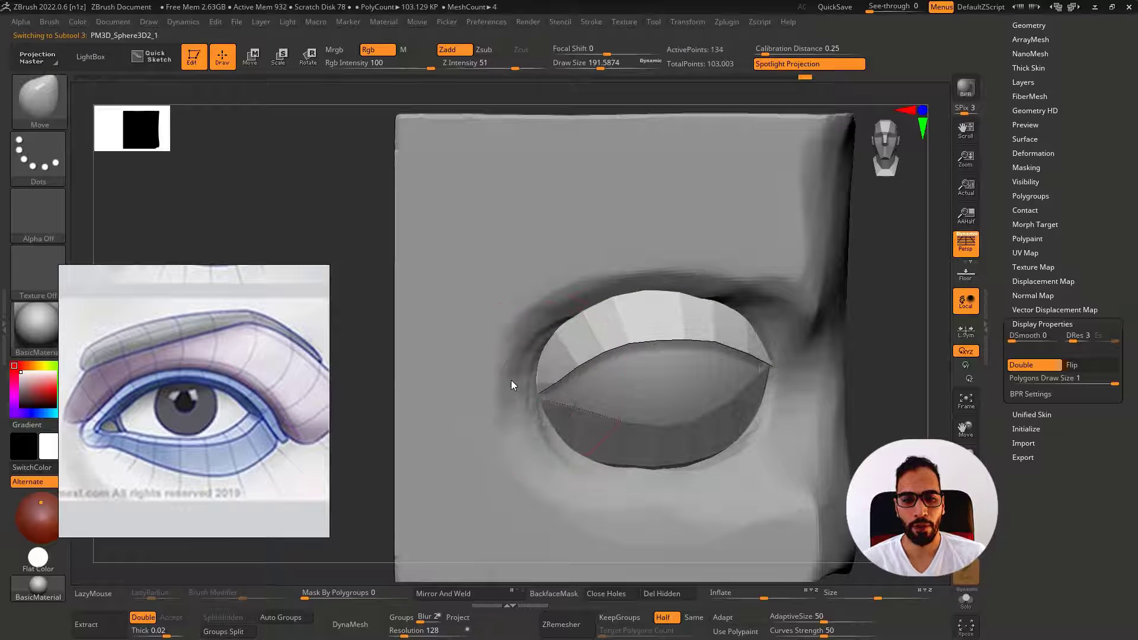
right_click_drag(584, 389, 546, 370, "ctrl")
right_click_drag(626, 385, 599, 376)
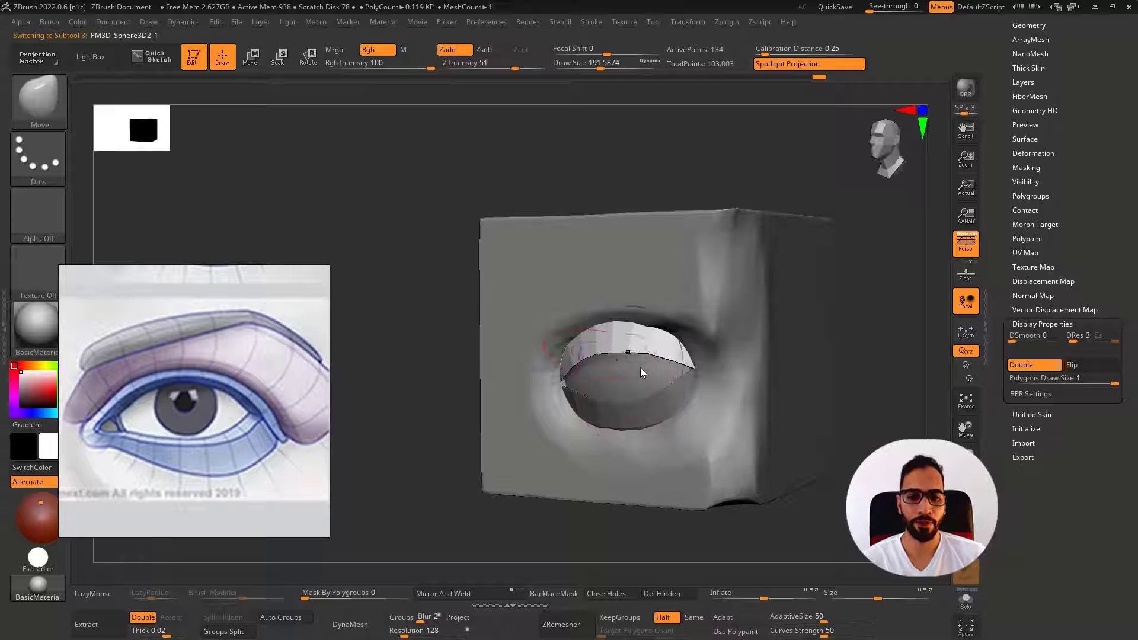
left_click_drag(641, 368, 649, 428, "shift")
mouse_move(649, 428)
right_mouse_down("ctrl")
mouse_move(667, 378)
mouse_move(621, 366)
mouse_move(699, 369)
mouse_move(649, 365)
mouse_move(641, 386)
right_mouse_up("ctrl")
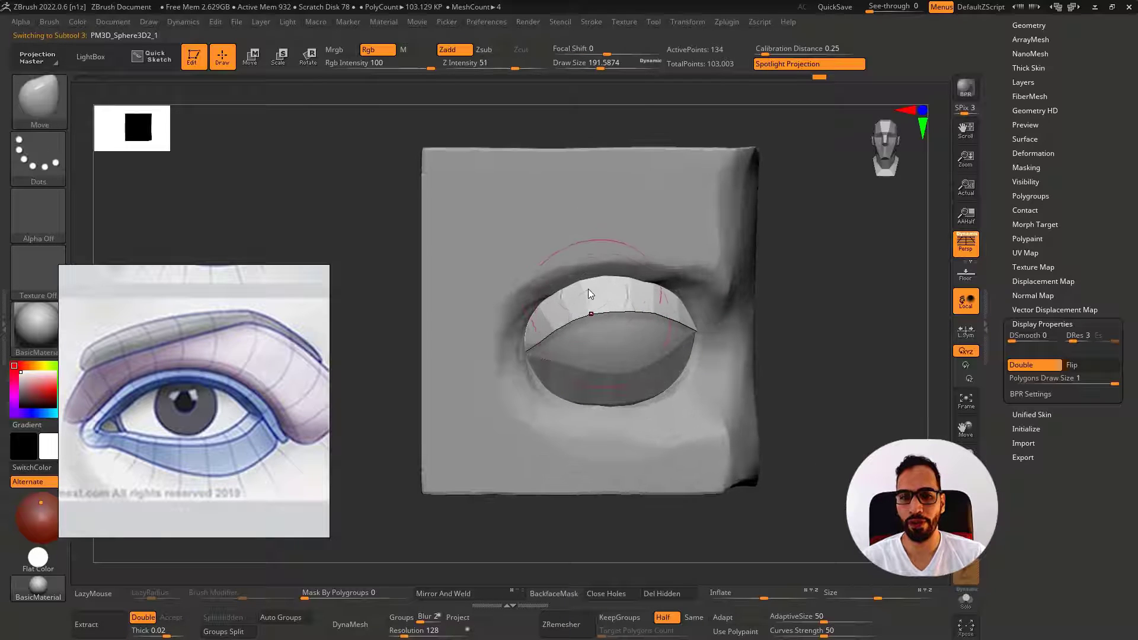
right_click_drag(582, 285, 604, 300, "alt")
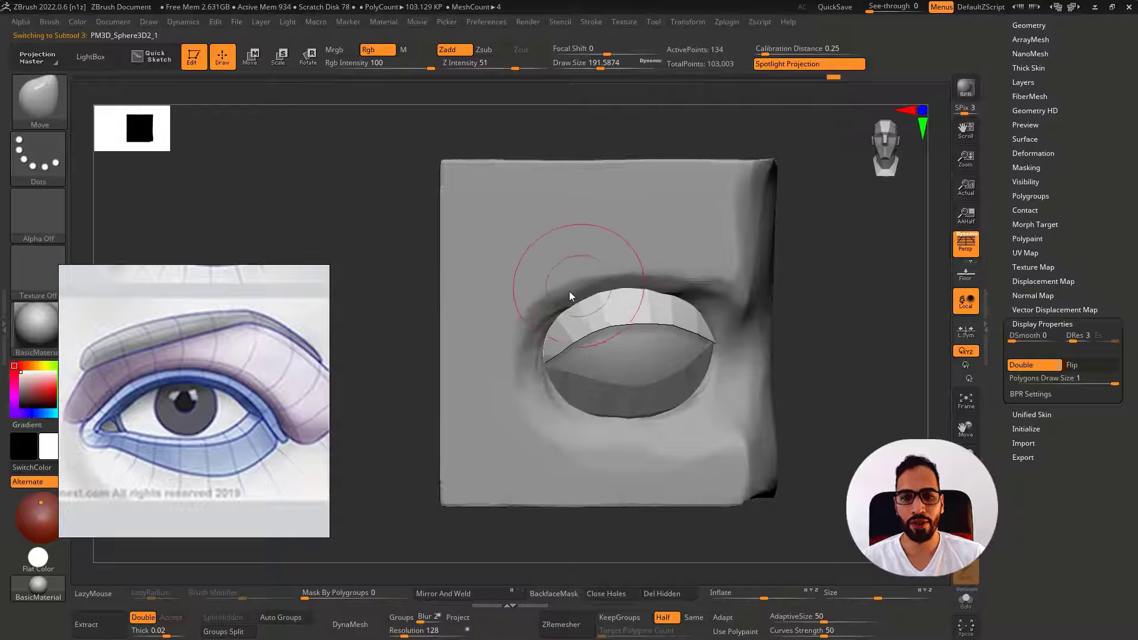
Select the socket cube and build up the brow, outer side and cheek around the eye with ClayBuildup strokes
key("b")
key("c")
key("b")
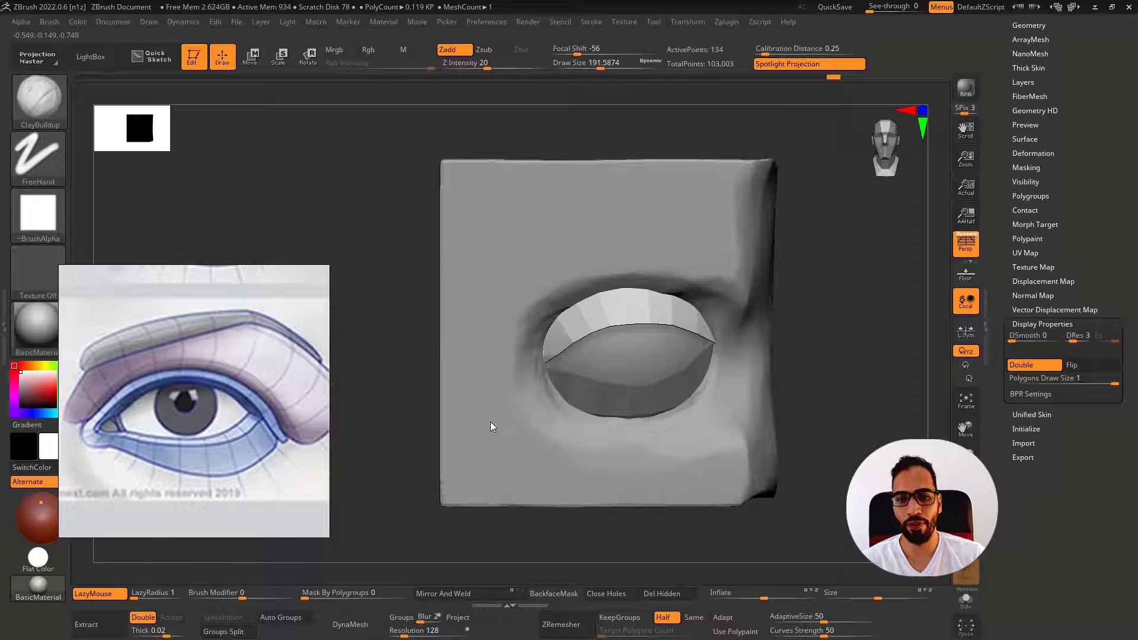
left_click(495, 339, "alt")
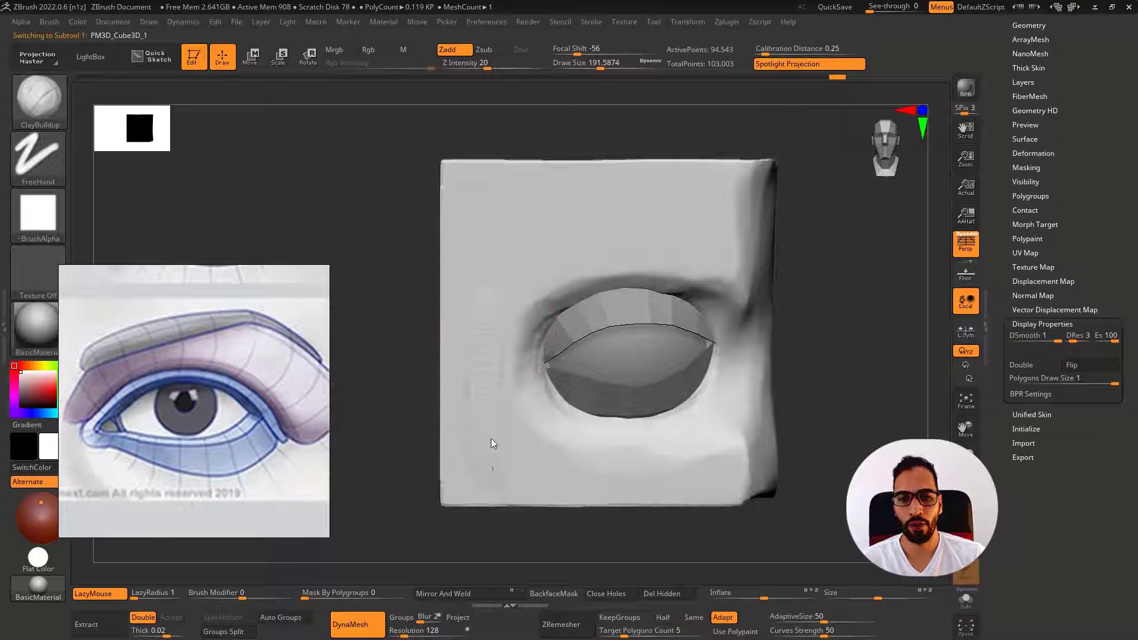
mouse_move(465, 283)
right_mouse_down()
mouse_move(555, 285)
mouse_move(459, 313)
mouse_move(637, 329)
mouse_move(646, 320)
mouse_move(602, 338)
mouse_move(620, 336)
mouse_move(609, 348)
right_mouse_up()
mouse_move(561, 311)
left_mouse_down()
mouse_move(689, 301)
mouse_move(753, 328)
left_mouse_up()
mouse_move(648, 312)
left_mouse_down()
mouse_move(729, 320)
mouse_move(594, 332)
mouse_move(577, 400)
mouse_move(593, 432)
mouse_move(648, 470)
left_mouse_up()
mouse_move(575, 375)
left_mouse_down()
mouse_move(638, 500)
mouse_move(592, 491)
left_mouse_up()
left_click_drag(576, 378, 584, 491)
left_click_drag(576, 375, 576, 489)
mouse_move(598, 339)
left_mouse_down()
mouse_move(643, 301)
mouse_move(733, 304)
left_mouse_up()
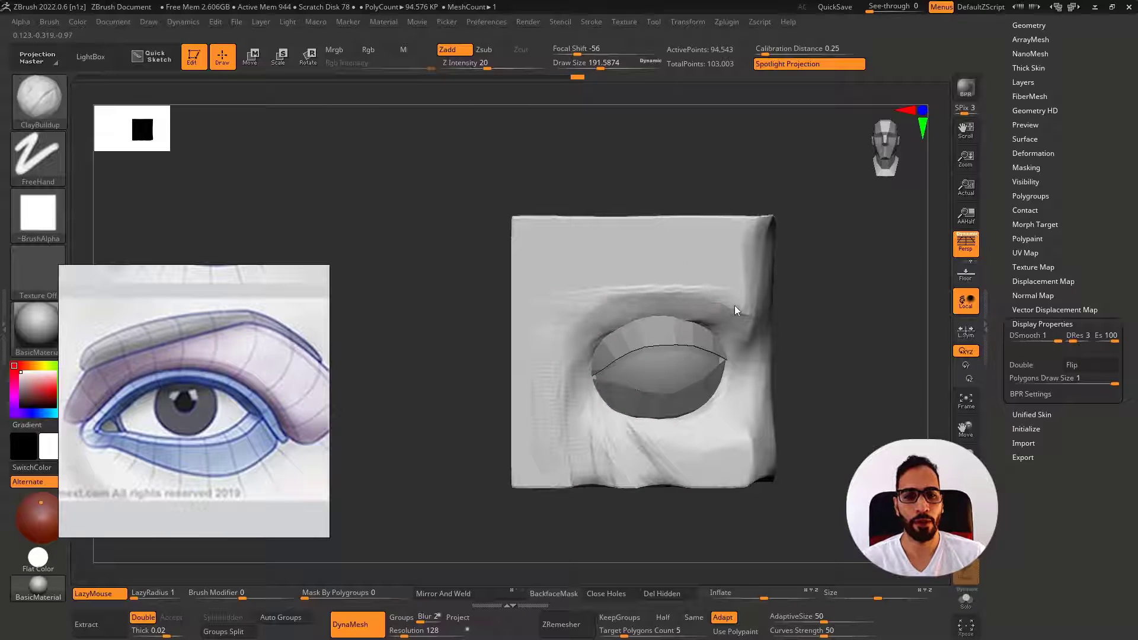
Build up the outer brow corner and a thick brow ridge across the socket cube with ClayBuildup at draw sizes of about 192 and 437
right_click_drag(730, 312, 676, 316)
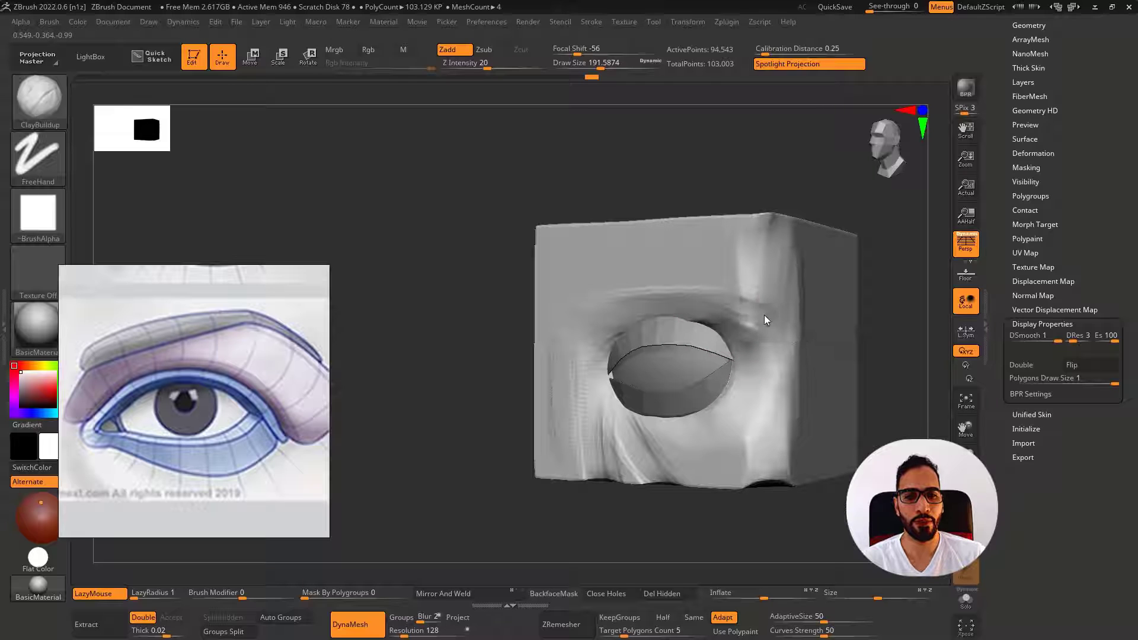
left_click_drag(763, 315, 750, 314)
right_click_drag(824, 344, 752, 320)
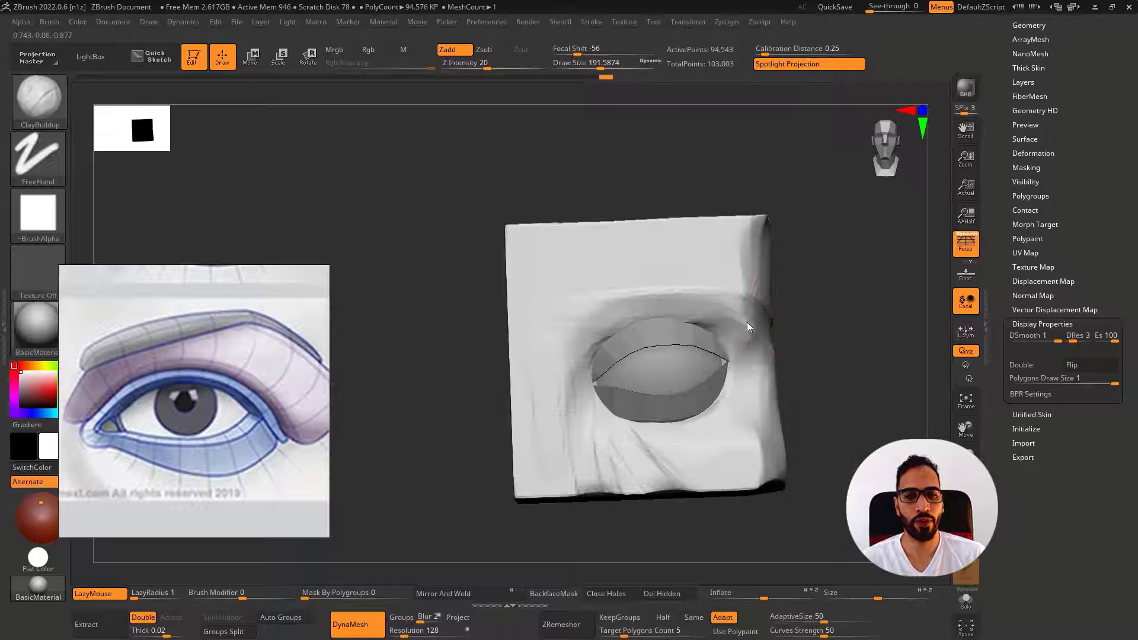
mouse_move(702, 307)
left_mouse_down()
mouse_move(596, 304)
mouse_move(489, 279)
left_mouse_up()
key("bracketright")
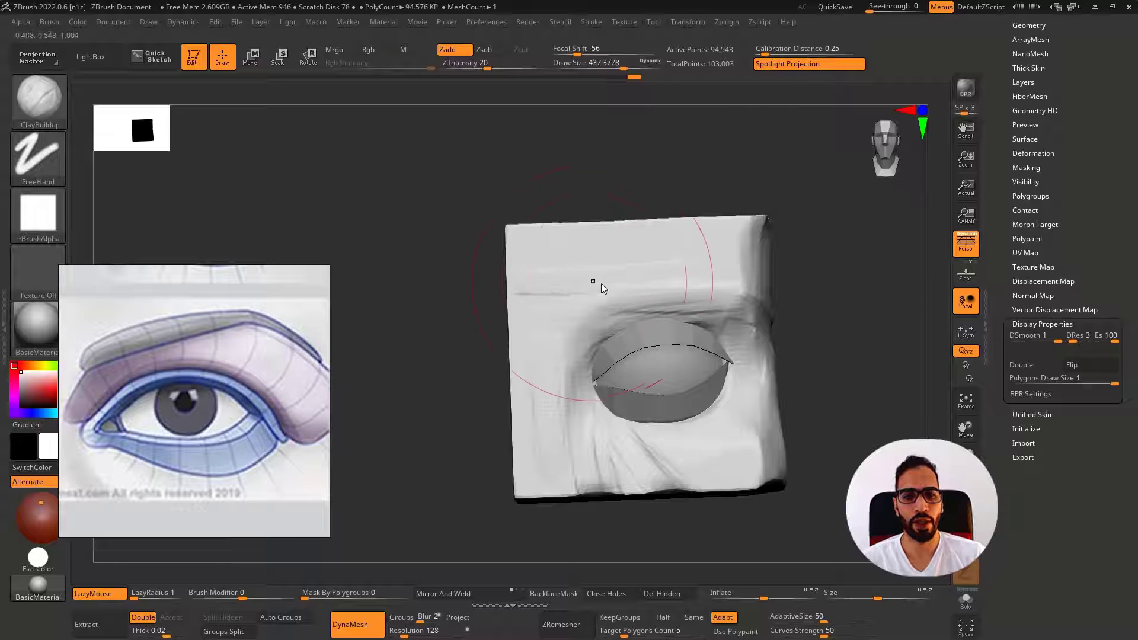
mouse_move(601, 283)
left_mouse_down()
mouse_move(725, 275)
mouse_move(610, 290)
left_mouse_up()
left_click_drag(480, 287, 461, 283, "shift")
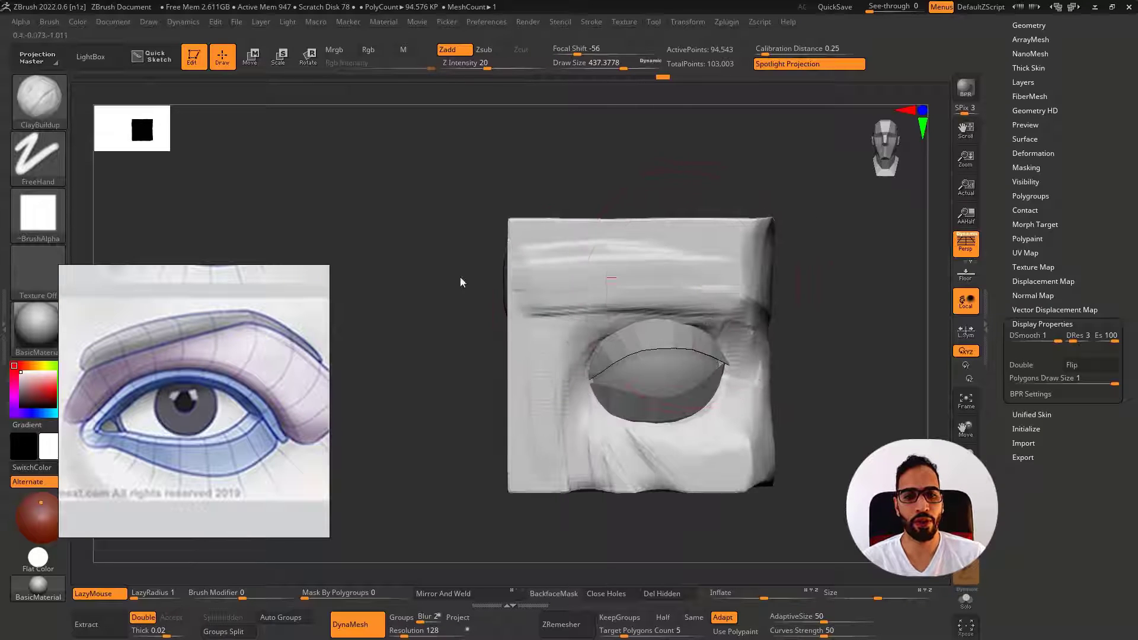
left_click_drag(546, 285, 700, 281)
Build up the outer eye corner, the nose side and the cheek below the lids with ClayBuildup at draw sizes of about 324 and 239
key("s")
mouse_move(607, 325)
left_mouse_down()
mouse_move(578, 336)
mouse_move(592, 324)
mouse_move(741, 311)
mouse_move(753, 317)
mouse_move(678, 315)
mouse_move(789, 373)
left_mouse_up()
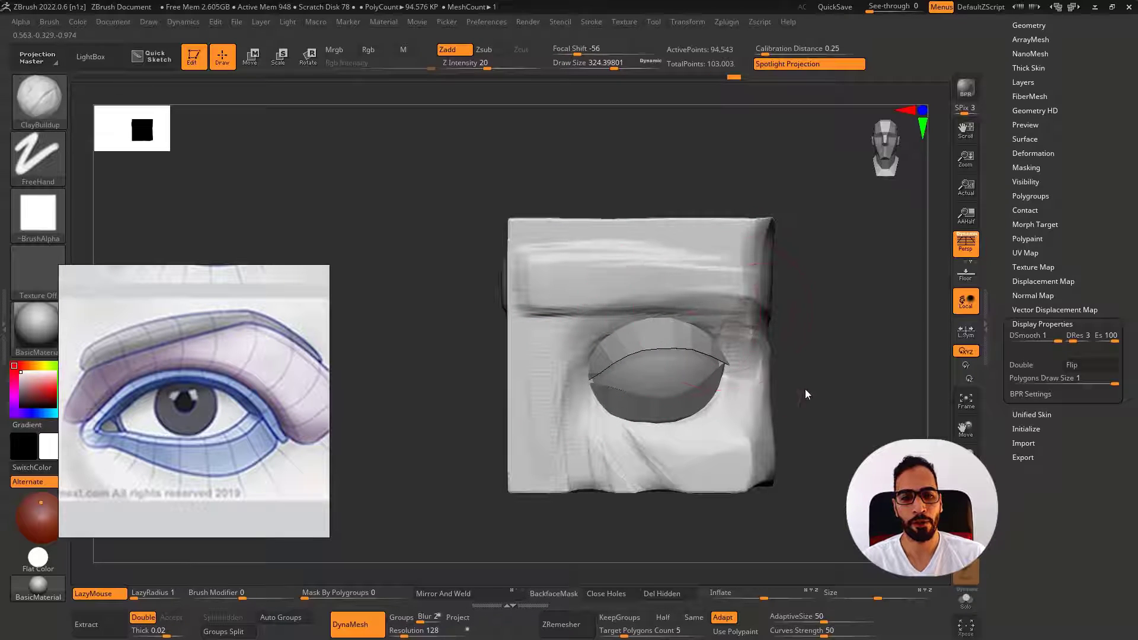
mouse_move(709, 319)
left_mouse_down()
mouse_move(752, 341)
mouse_move(778, 380)
left_mouse_up()
mouse_move(581, 319)
left_mouse_down()
mouse_move(595, 338)
mouse_move(604, 332)
mouse_move(578, 339)
mouse_move(561, 436)
left_mouse_up()
key("s")
left_click_drag(567, 356, 597, 511)
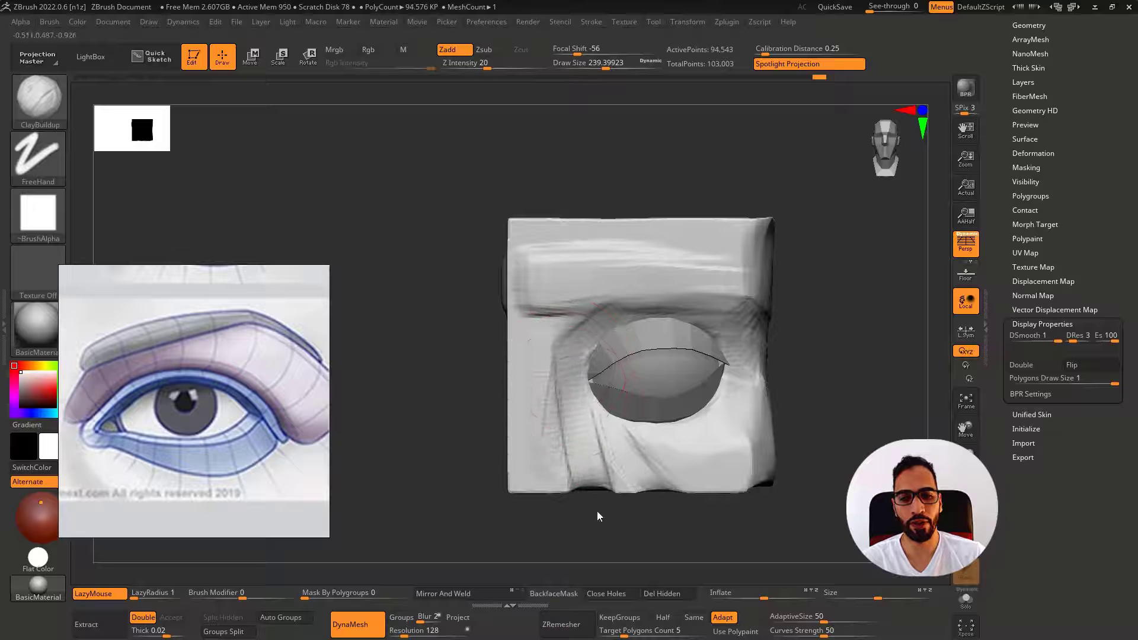
mouse_move(572, 416)
left_mouse_down()
mouse_move(629, 501)
mouse_move(717, 493)
mouse_move(680, 475)
left_mouse_up()
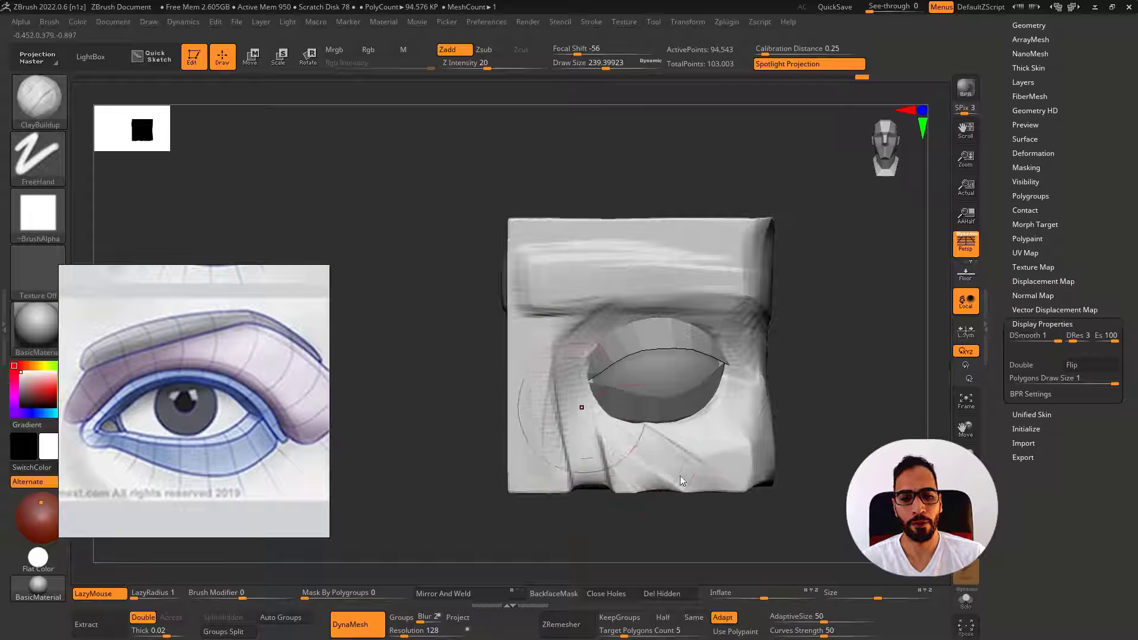
Isolate the socket cube and rework the eye hollow under the brow with ClayBuildup at a draw size of about 344
right_click_drag(675, 471, 588, 424, "ctrl")
mouse_move(712, 458)
right_mouse_down()
mouse_move(632, 456)
mouse_move(695, 423)
mouse_move(635, 324)
mouse_move(631, 336)
right_mouse_up()
key("s")
left_click_drag(646, 417, 660, 415)
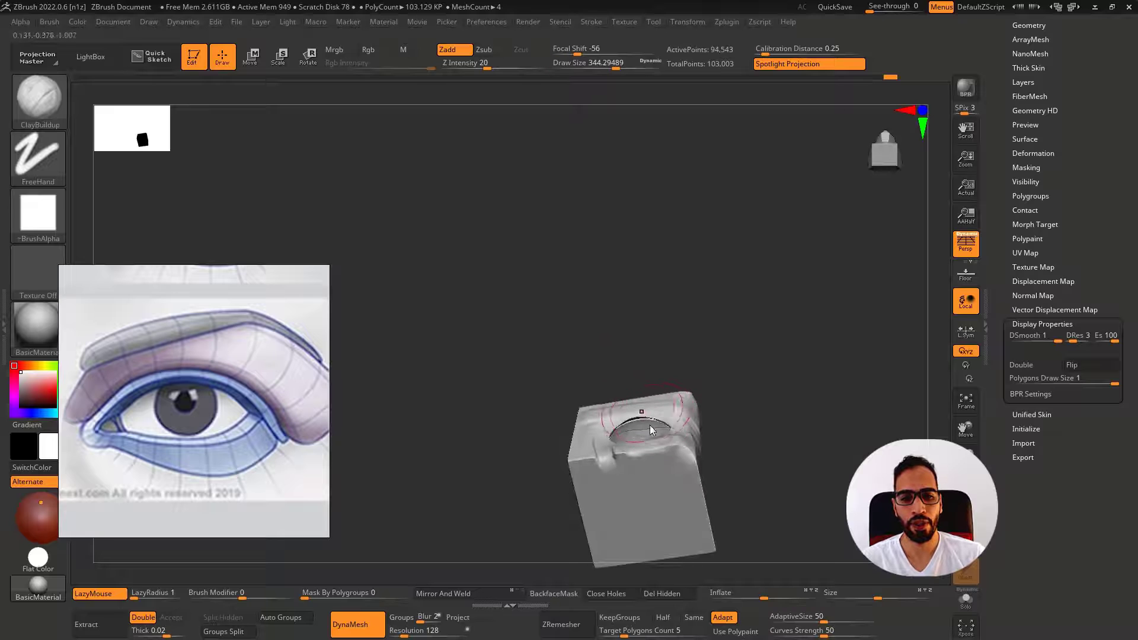
right_click_drag(650, 425, 607, 422)
left_click_drag(607, 422, 660, 412)
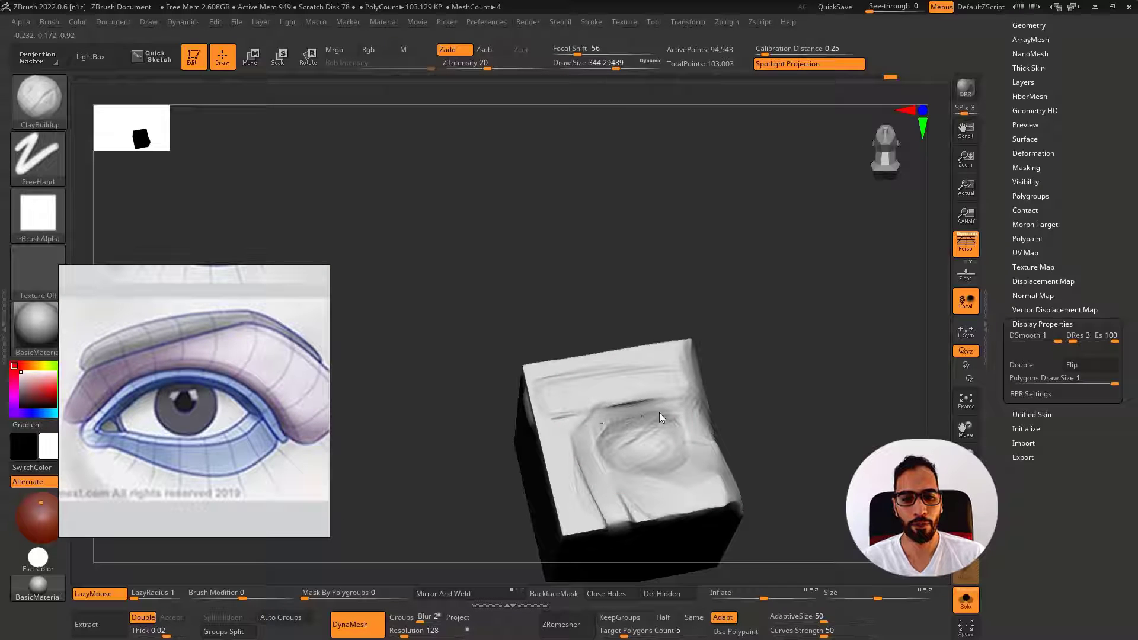
Remesh the socket cube with DynaMesh and add ClayBuildup strokes along the hollow's inner rim at a draw size of about 280
left_click_drag(761, 410, 771, 424, "ctrl")
left_click_drag(621, 424, 617, 497)
left_click_drag(595, 438, 643, 406)
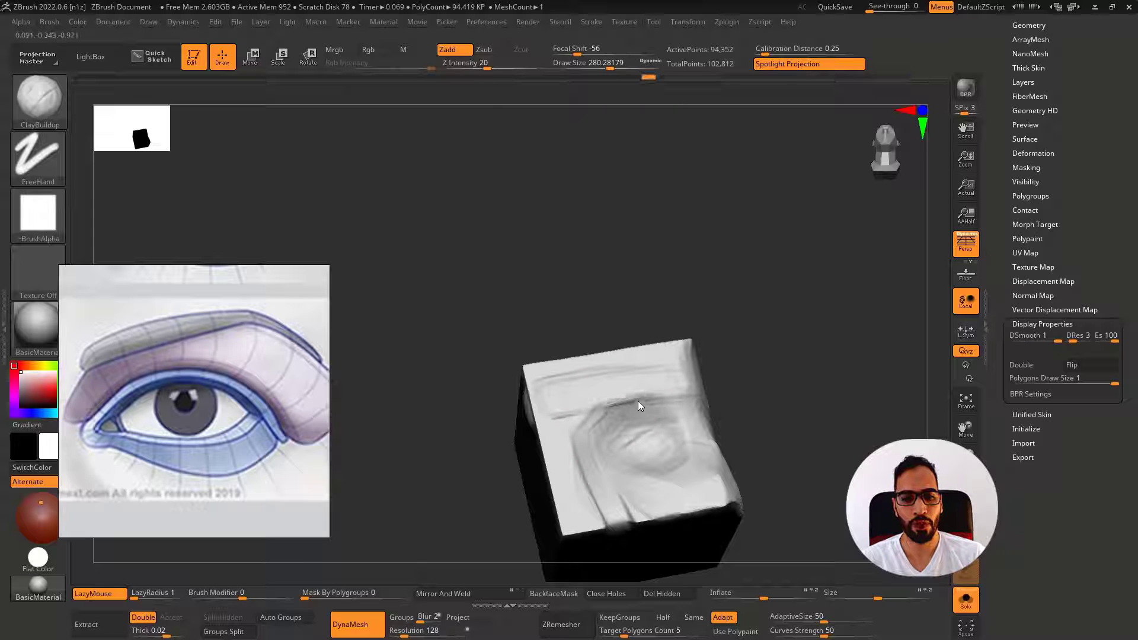
Try to build up the nose-side strip beside the inner eye corner with ClayBuildup at a draw size of about 280
mouse_move(649, 404)
right_mouse_down()
mouse_move(664, 396)
mouse_move(706, 446)
mouse_move(635, 433)
mouse_move(653, 435)
mouse_move(517, 381)
right_mouse_up()
key("alt+s")
mouse_move(517, 405)
left_mouse_down()
mouse_move(518, 375)
mouse_move(518, 511)
left_mouse_up()
key("ctrl+z")
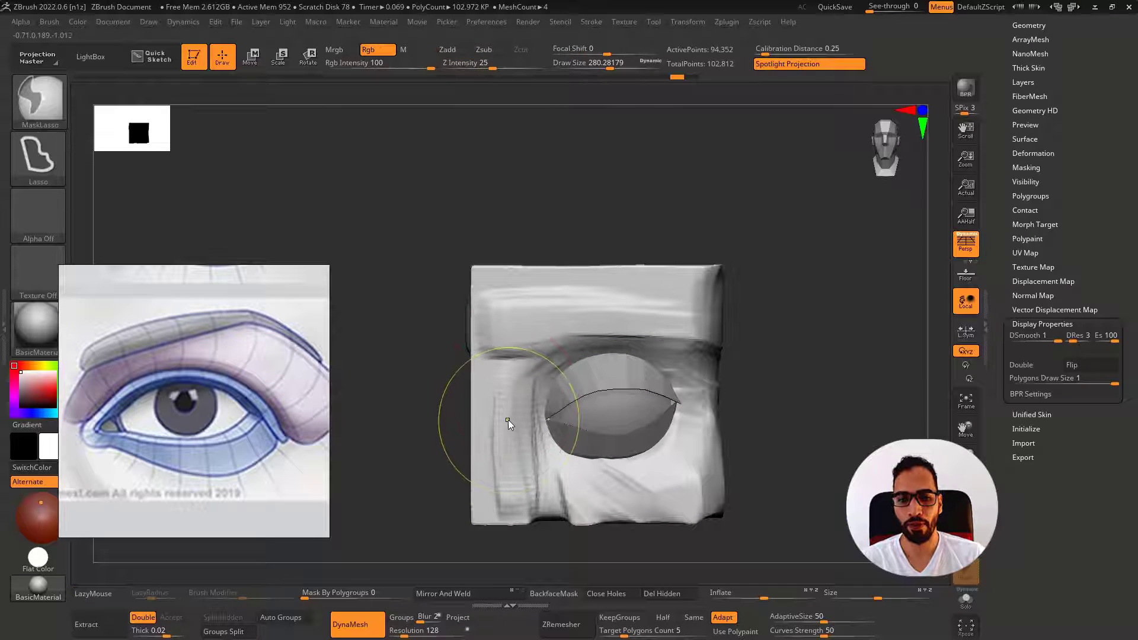
key("ctrl+z")
key("ctrl+z")
key("ctrl+z")
Sculpt diagonal ClayBuildup strokes from the inner eye corner down across the cheek at a draw size of about 217
key("[")
left_click_drag(523, 412, 608, 509)
left_click_drag(511, 414, 578, 520)
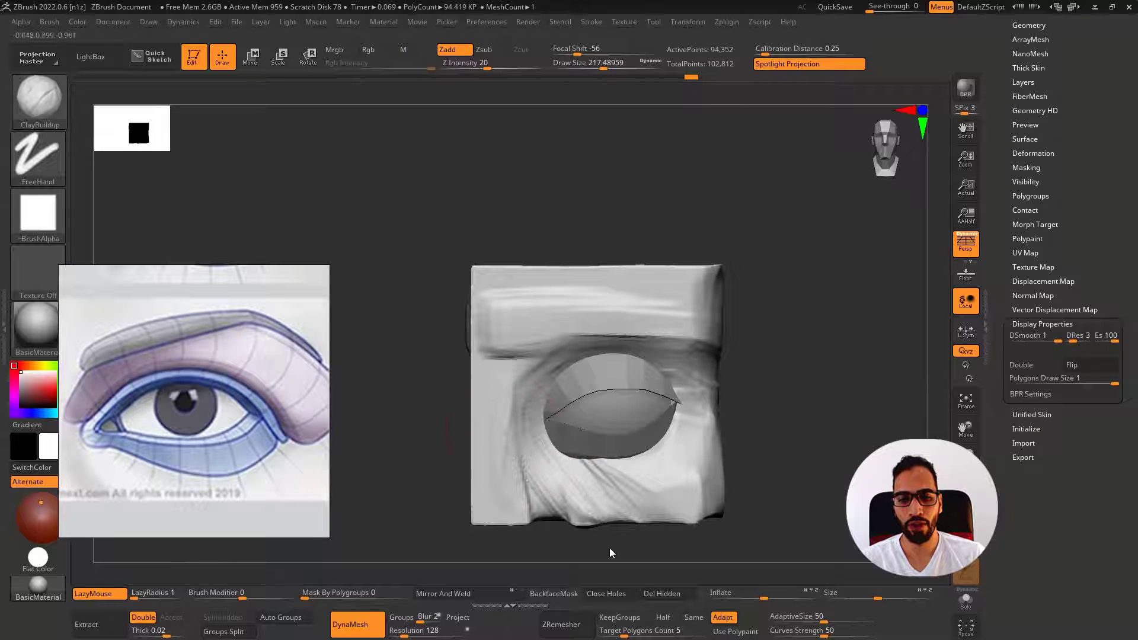
left_click_drag(525, 470, 622, 518)
mouse_move(536, 415)
right_mouse_down()
mouse_move(671, 442)
mouse_move(703, 361)
mouse_move(667, 451)
mouse_move(635, 454)
mouse_move(647, 461)
mouse_move(653, 432)
right_mouse_up()
Flatten the cheek and the area under the lower lid with the hPolish brush at draw sizes of about 217 and 177
key("b")
key("h")
key("p")
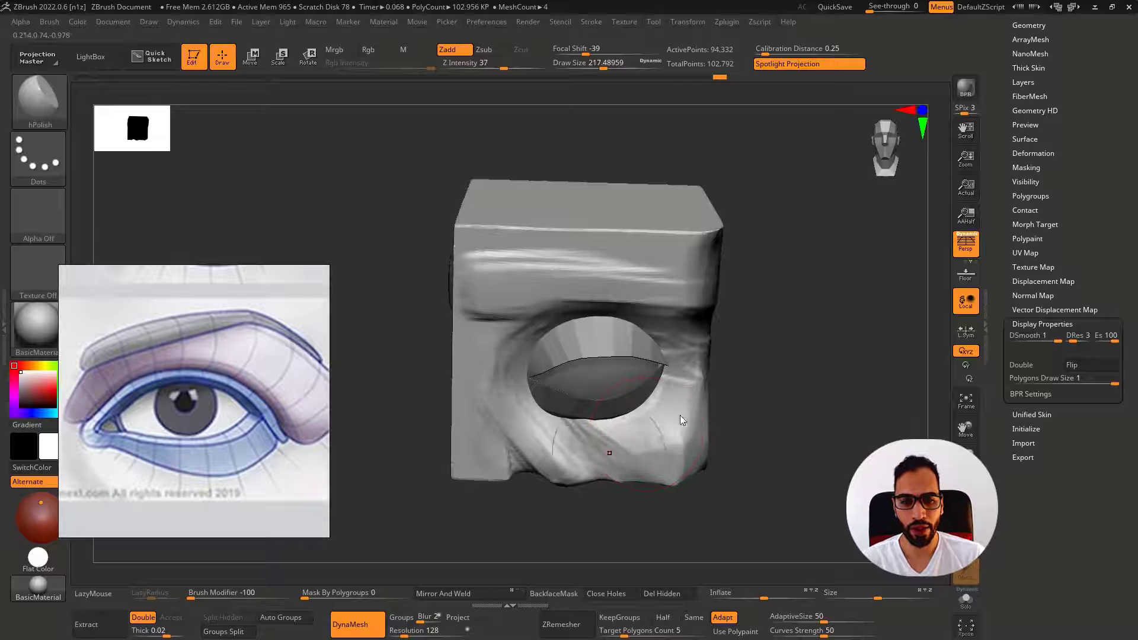
mouse_move(682, 420)
left_mouse_down()
mouse_move(635, 432)
mouse_move(658, 401)
mouse_move(609, 439)
left_mouse_up()
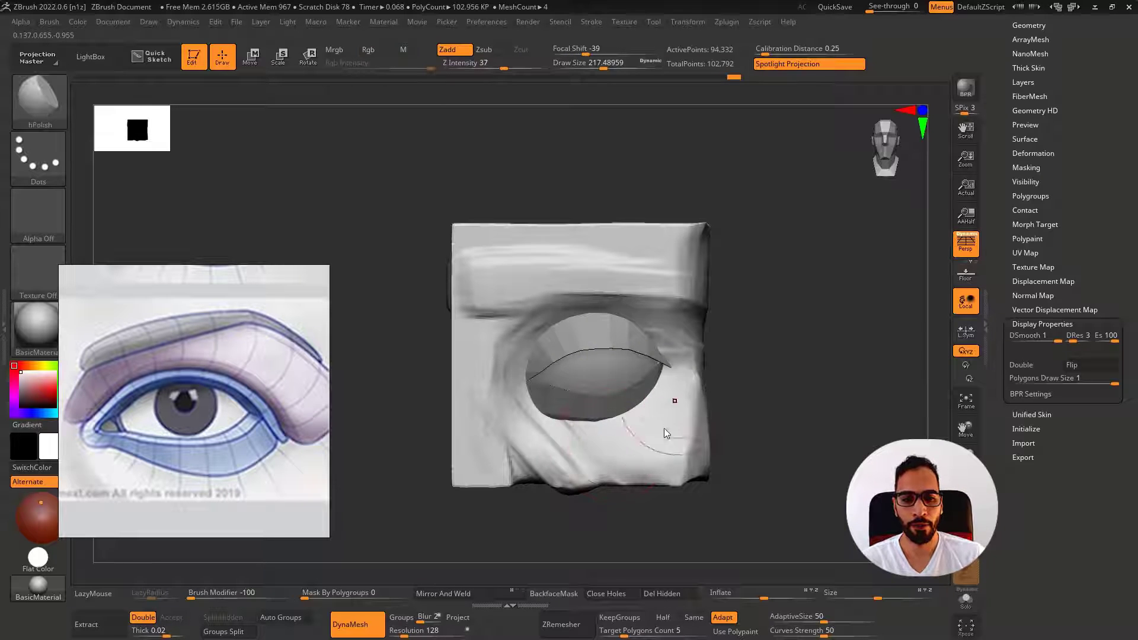
right_click_drag(664, 428, 859, 392)
mouse_move(644, 468)
left_mouse_down()
mouse_move(598, 432)
mouse_move(595, 446)
left_mouse_up()
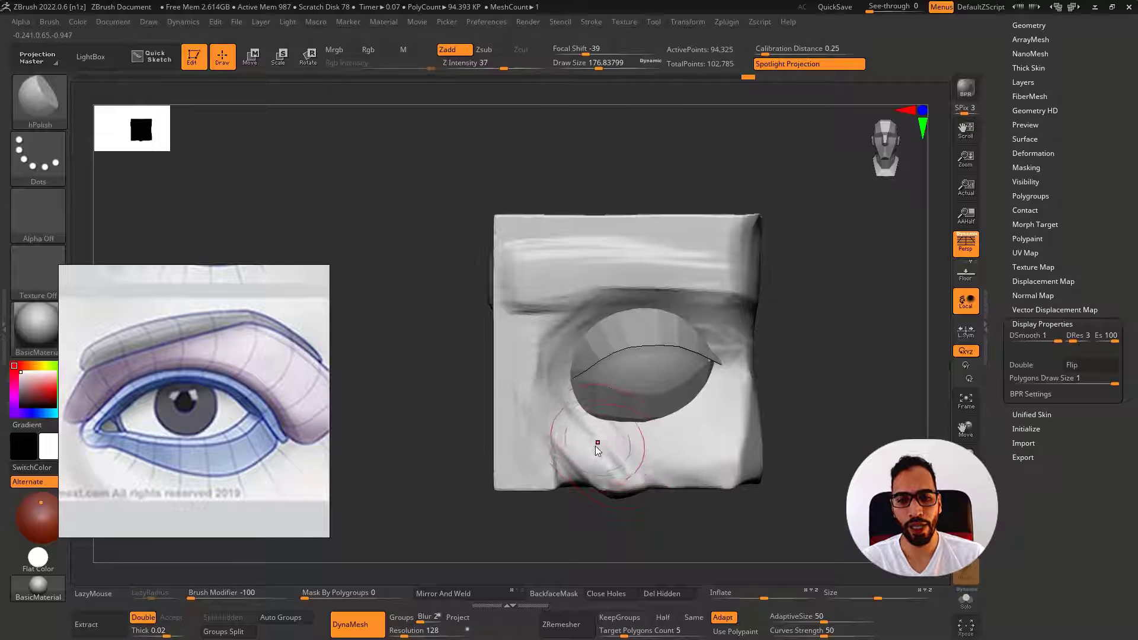
Build the nose side forward beside the inner eye corner with ClayBuildup at draw sizes of about 324 and 280
mouse_move(596, 446)
right_mouse_down()
mouse_move(590, 428)
mouse_move(551, 442)
right_mouse_up()
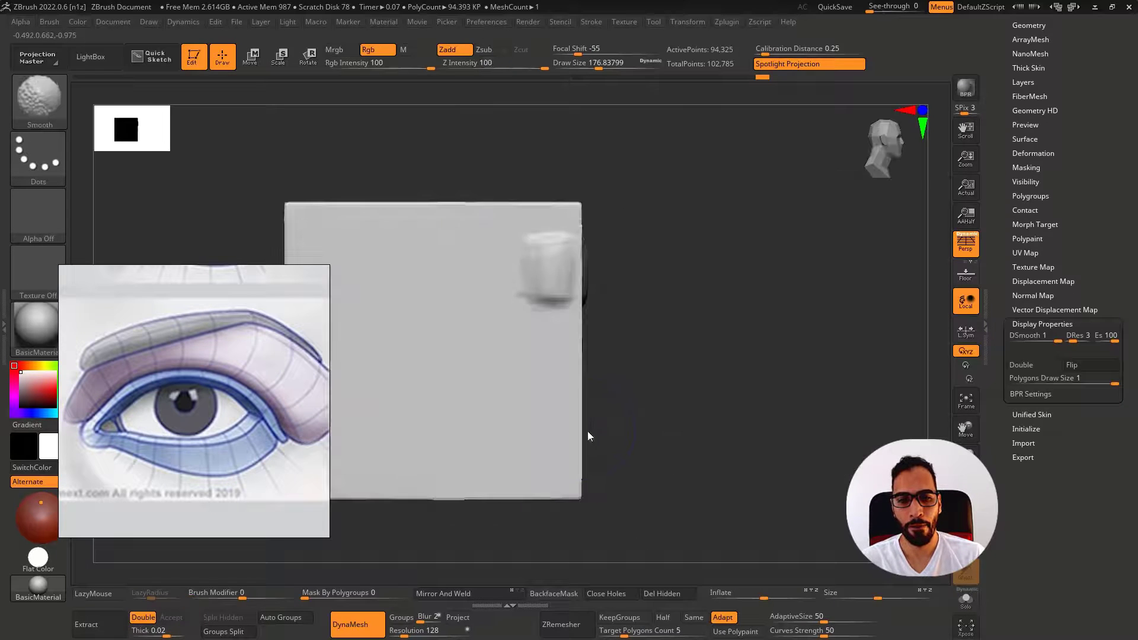
key("s")
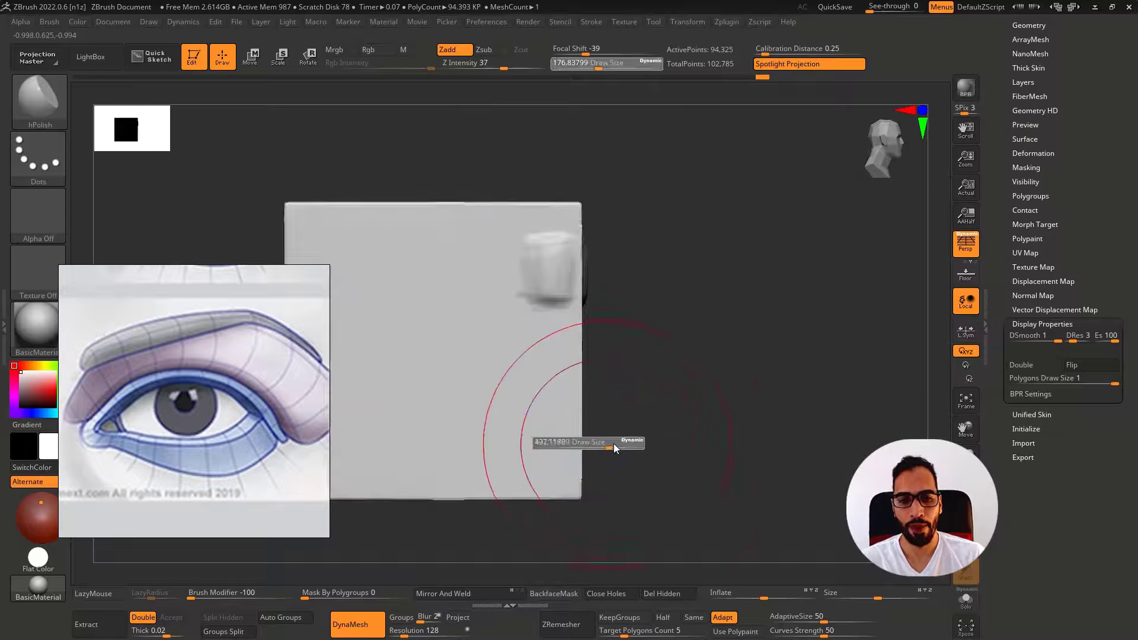
mouse_move(614, 444)
left_mouse_down()
mouse_move(571, 493)
mouse_move(642, 480)
left_mouse_up()
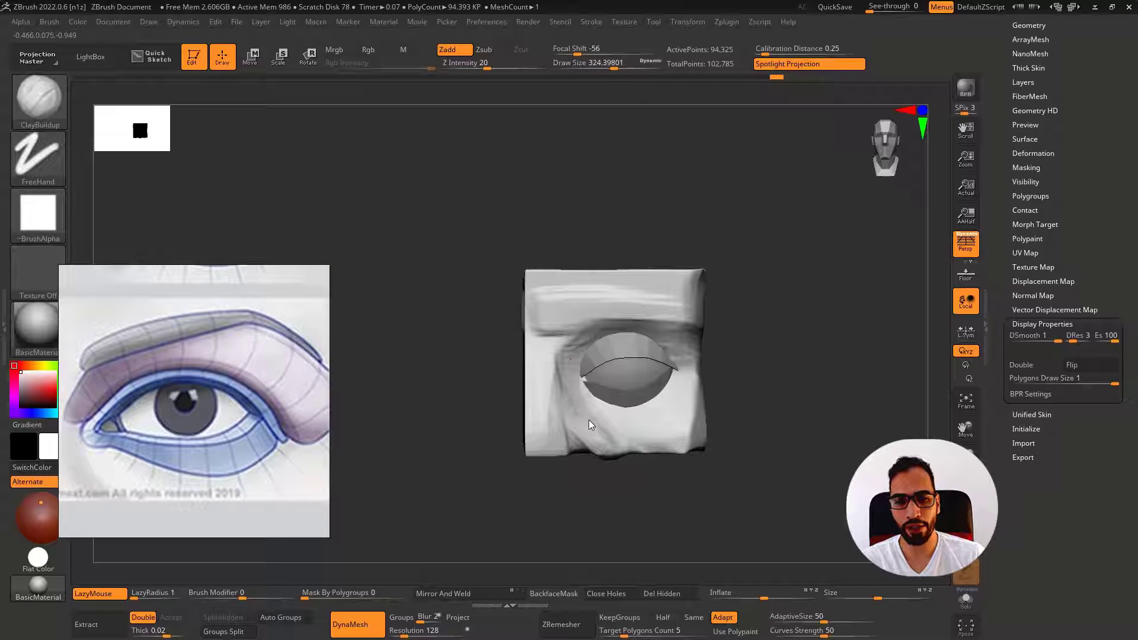
mouse_move(589, 419)
left_mouse_down()
mouse_move(578, 350)
mouse_move(576, 422)
mouse_move(551, 436)
left_mouse_up()
key("s")
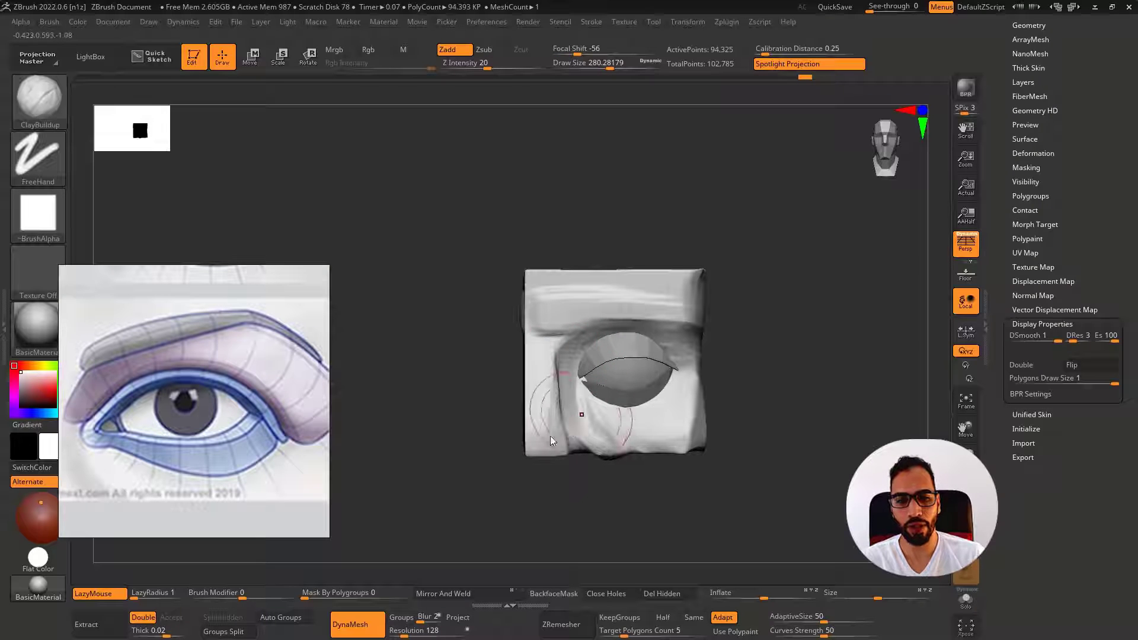
right_click_drag(550, 435, 579, 410)
mouse_move(578, 410)
left_mouse_down()
mouse_move(581, 397)
mouse_move(603, 447)
mouse_move(617, 443)
left_mouse_up()
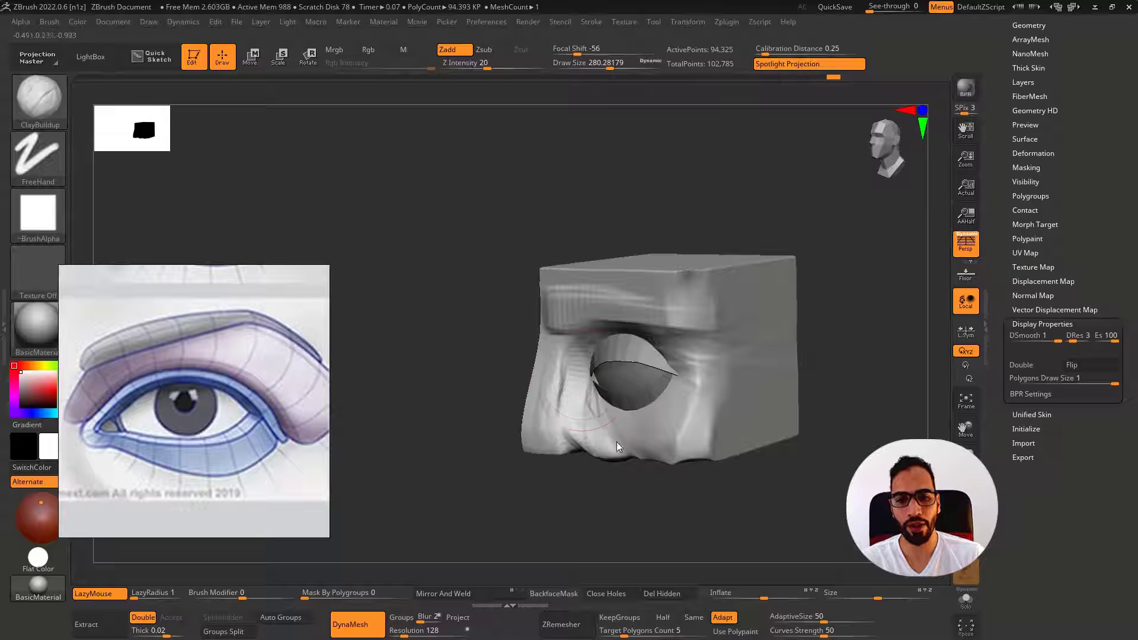
Add a ClayBuildup stroke down the crease between nose side and cheek, and remesh the socket cube with DynaMesh
right_click_drag(594, 429, 595, 411, "shift")
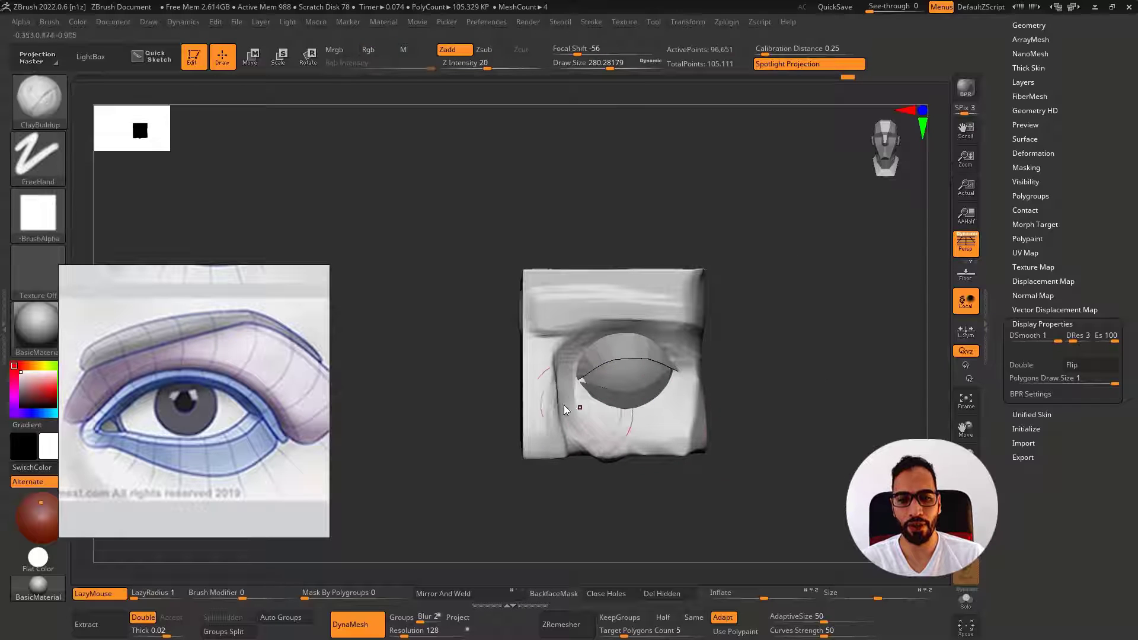
mouse_move(564, 405)
left_mouse_down()
mouse_move(556, 371)
mouse_move(569, 446)
left_mouse_up()
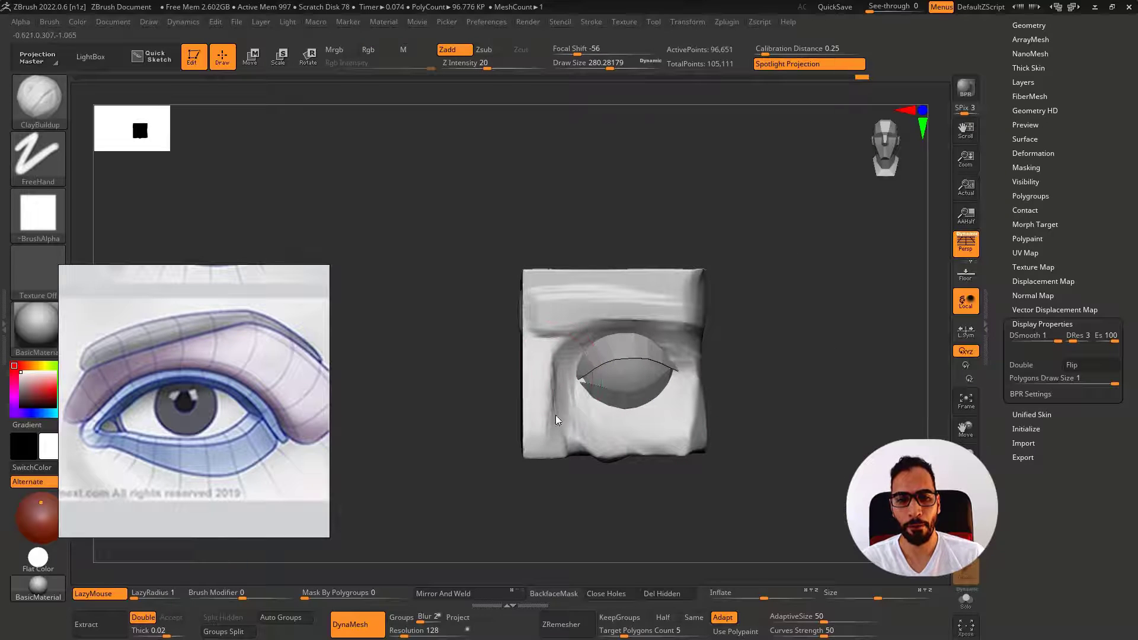
left_click_drag(817, 393, 830, 409, "ctrl")
right_click_drag(564, 414, 558, 397)
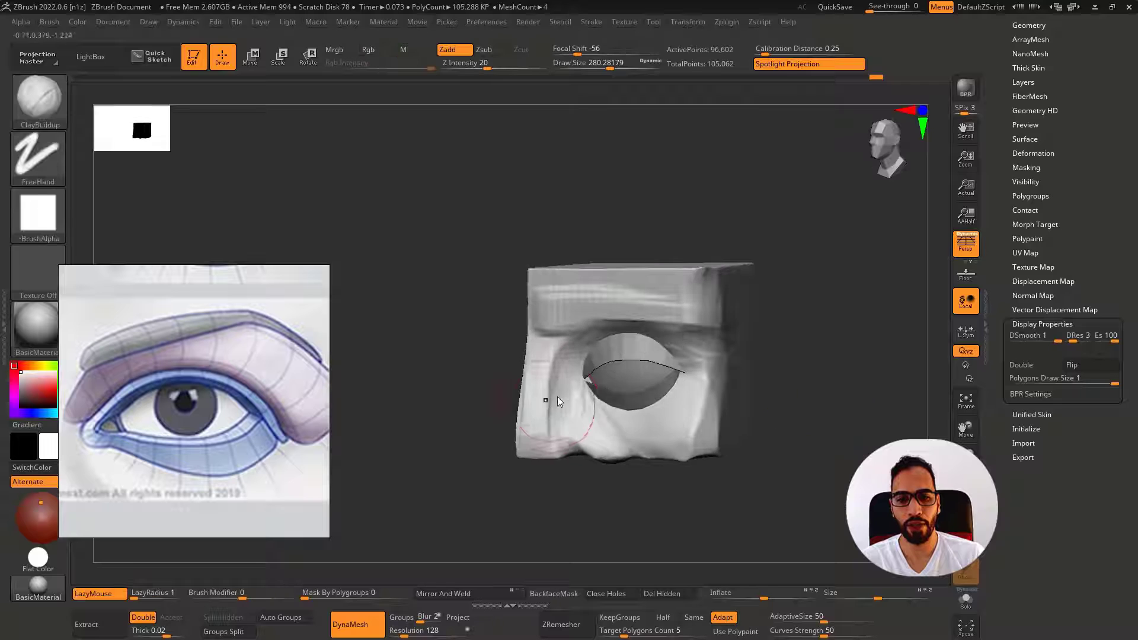
Flatten the nose side and the brow ridge edges with the hPolish brush at a draw size of about 217
key("bracketleft")
key("b")
key("h")
key("p")
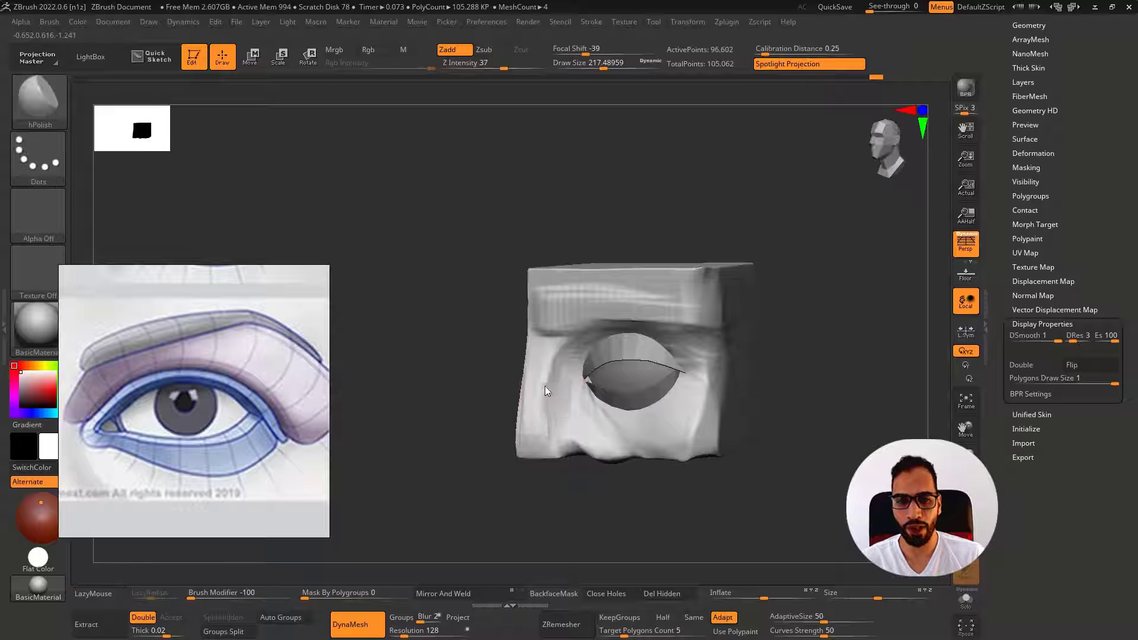
right_click_drag(564, 383, 590, 337, "shift")
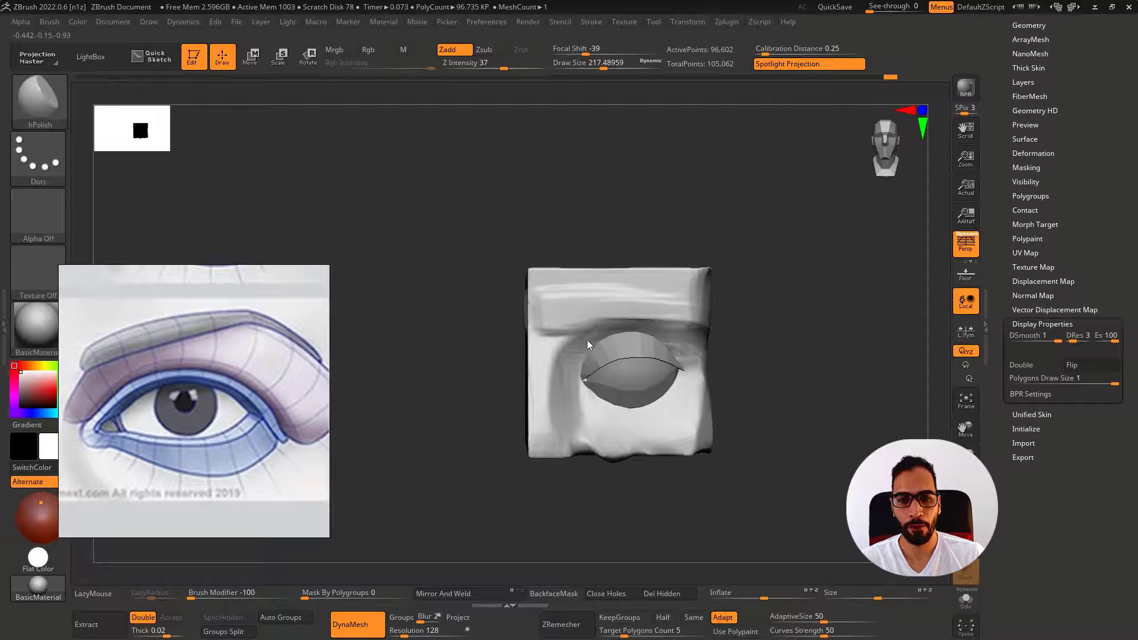
right_click_drag(696, 343, 657, 304)
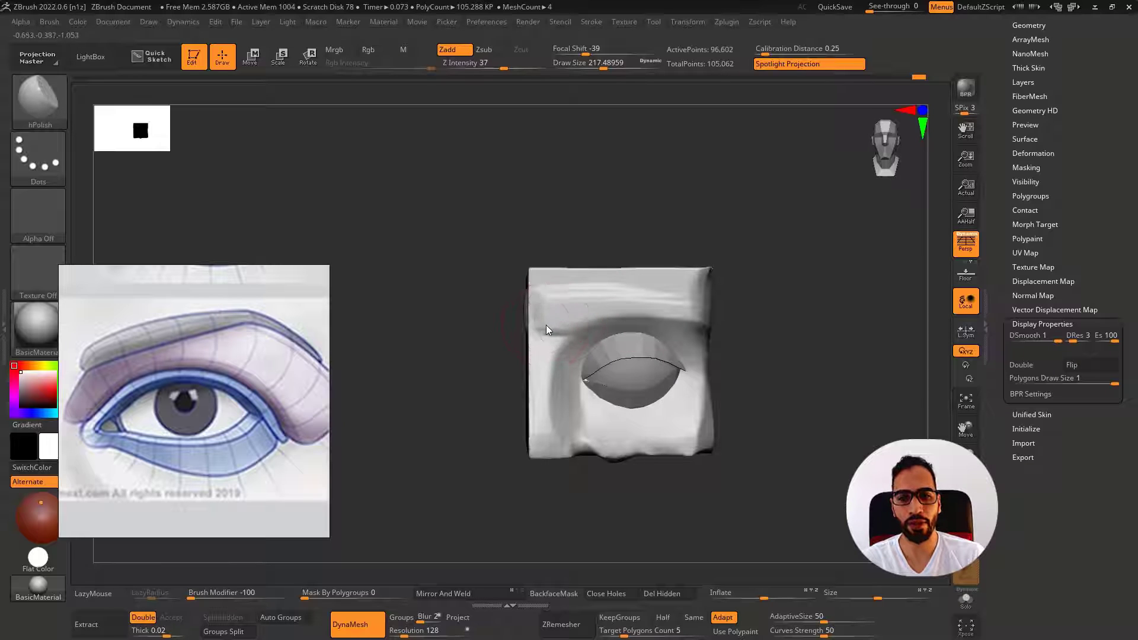
Reshape the nose's side profile with Move Topological, pushing the bridge inward and pulling the lower tip forward
mouse_move(561, 348)
right_mouse_down("shift")
mouse_move(533, 364)
mouse_move(633, 325)
mouse_move(584, 351)
right_mouse_up("shift")
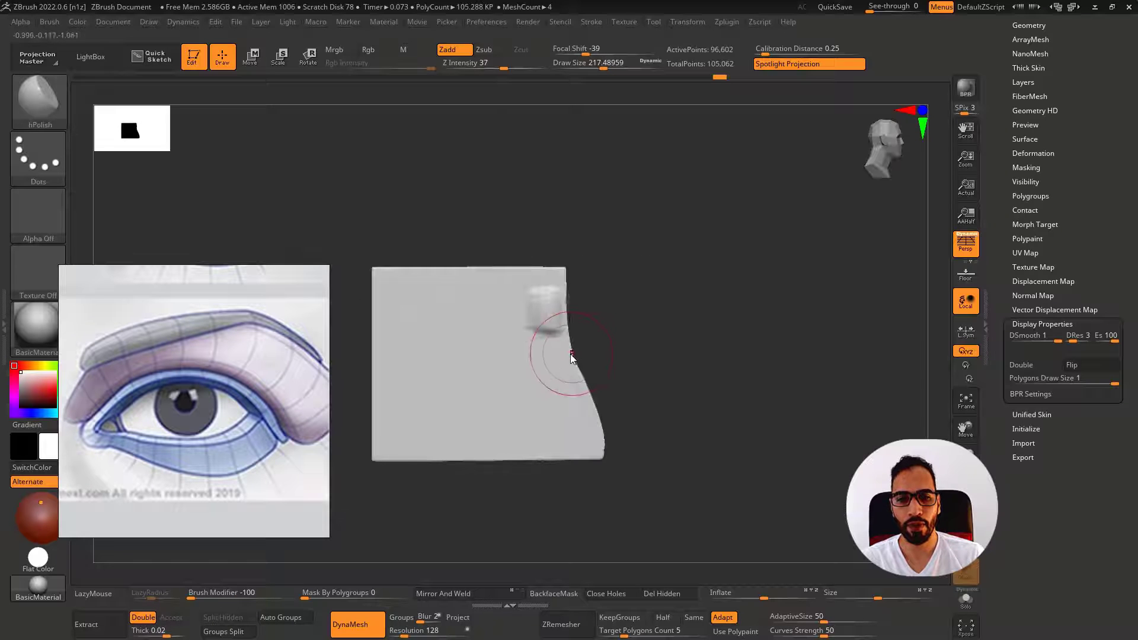
key("b")
key("m")
key("t")
left_click_drag(571, 356, 564, 357)
key("s")
mouse_move(584, 397)
left_mouse_down()
mouse_move(602, 398)
mouse_move(577, 397)
left_mouse_up()
left_click_drag(603, 450, 607, 443)
key("[")
left_click_drag(582, 396, 579, 401)
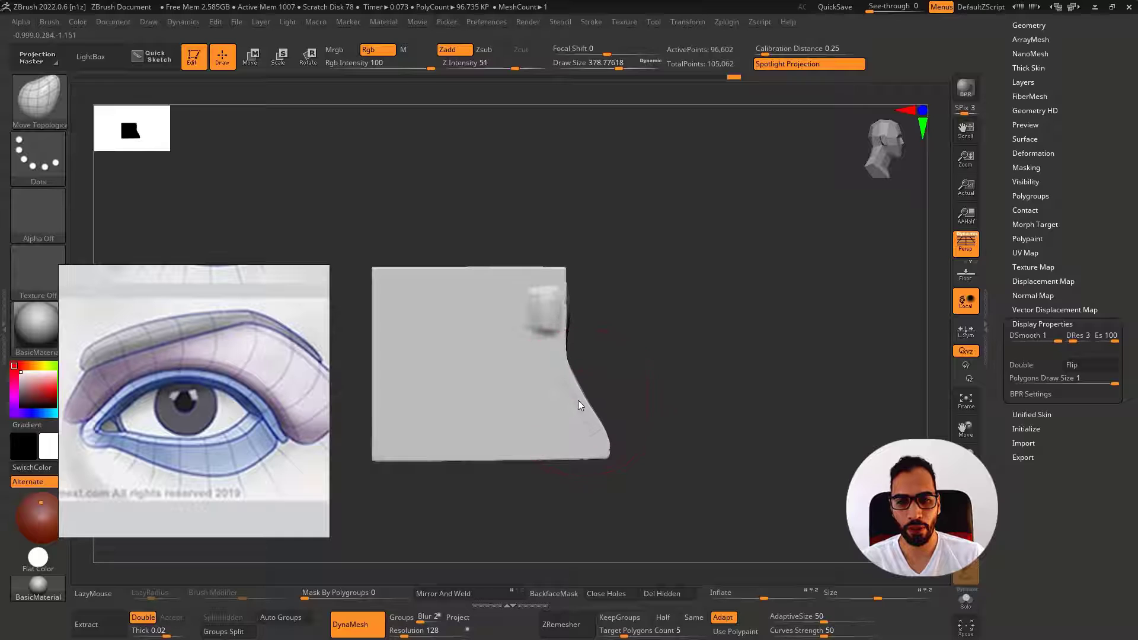
Pull the socket cube's outer side and lower outer corner outward with Move Topological at a draw size of about 593
right_click_drag(580, 406, 489, 398)
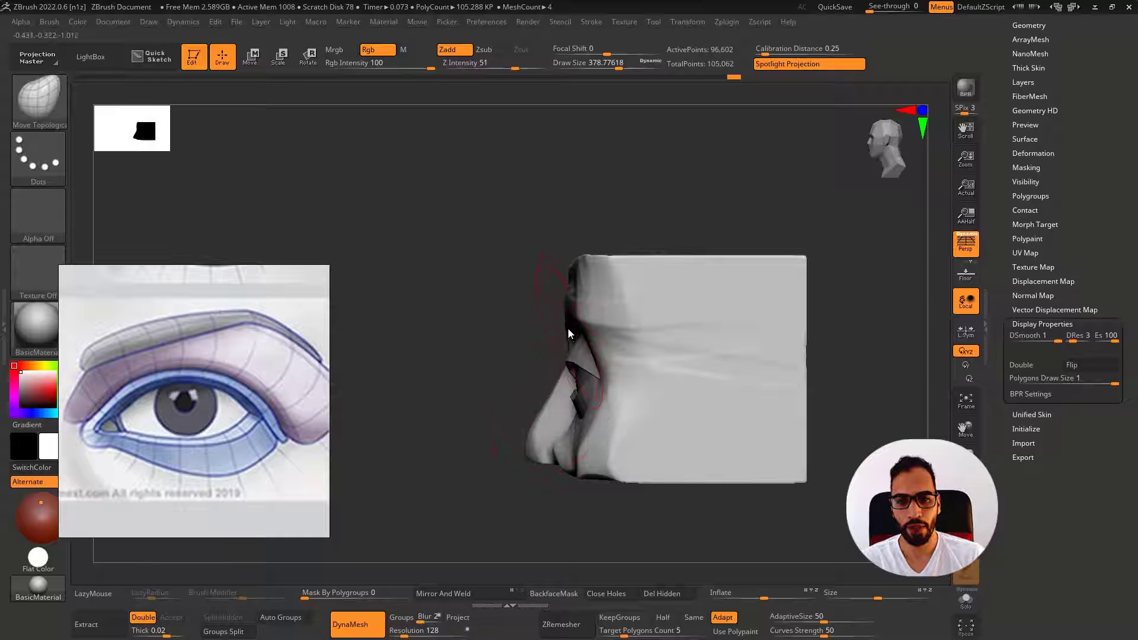
right_click_drag(553, 325, 585, 312)
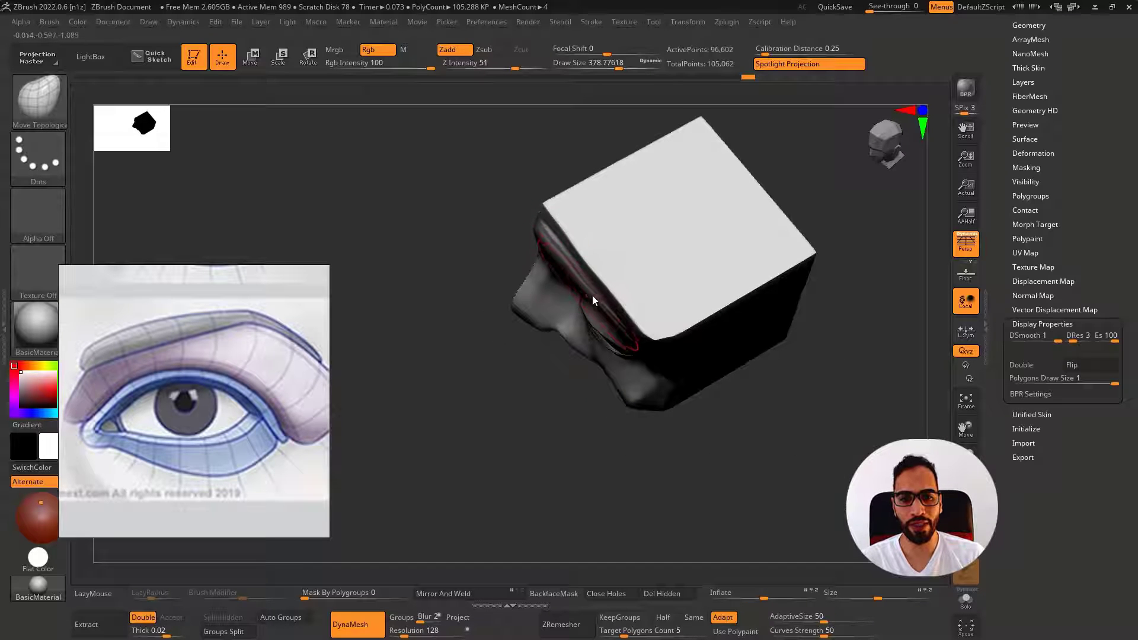
mouse_move(634, 332)
right_mouse_down()
mouse_move(683, 364)
mouse_move(702, 366)
mouse_move(717, 343)
right_mouse_up()
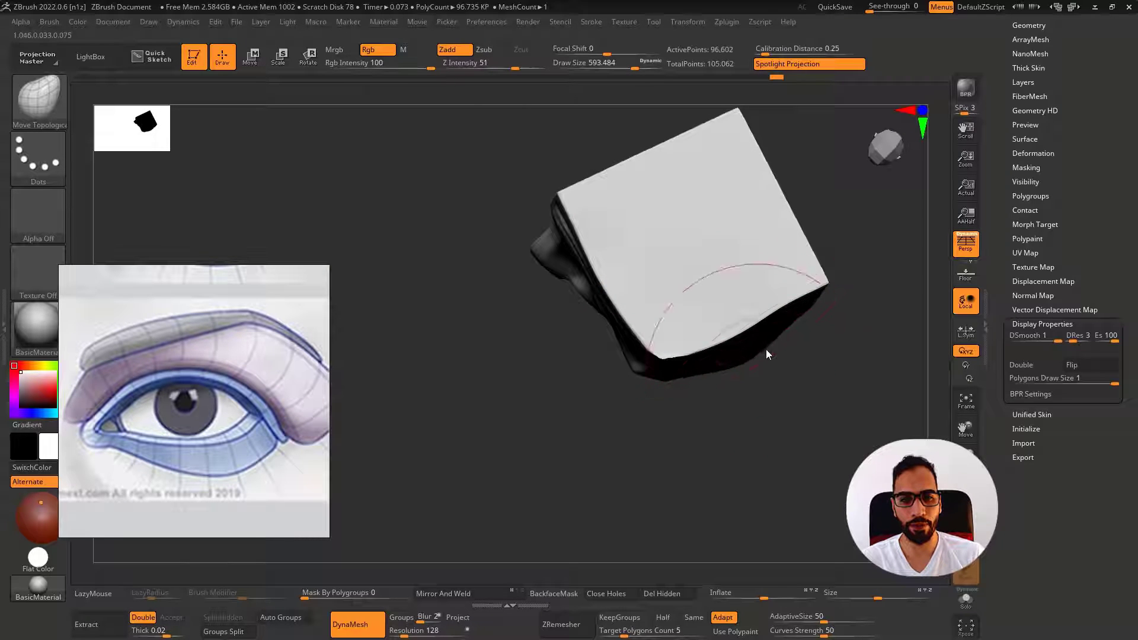
right_click_drag(728, 357, 776, 380)
right_click_drag(742, 434, 653, 414, "alt")
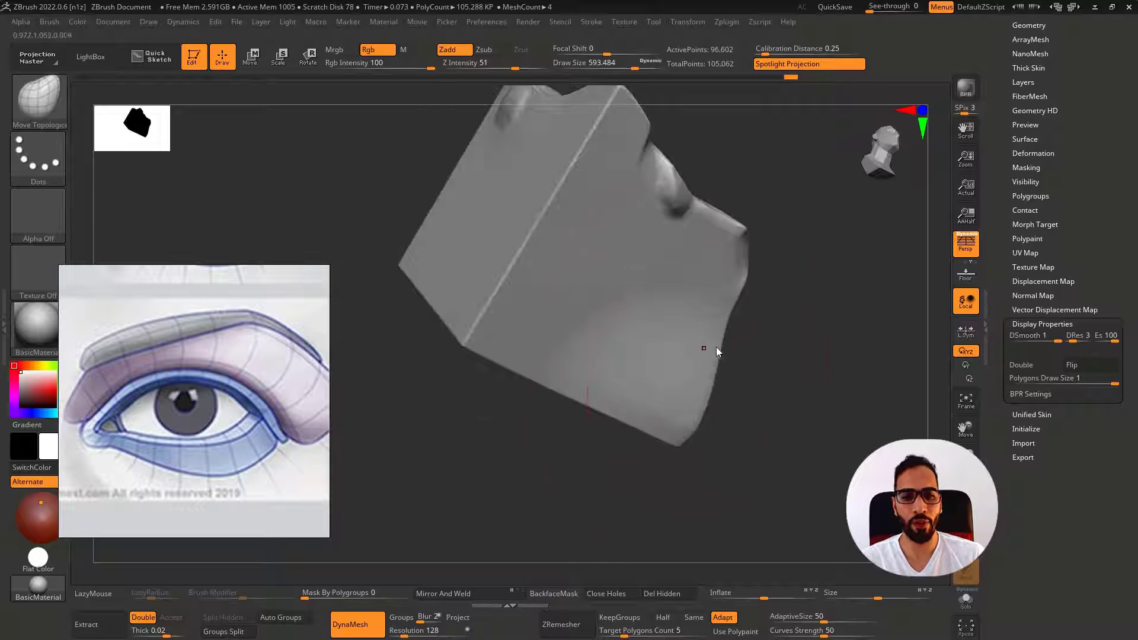
right_click_drag(716, 347, 736, 359)
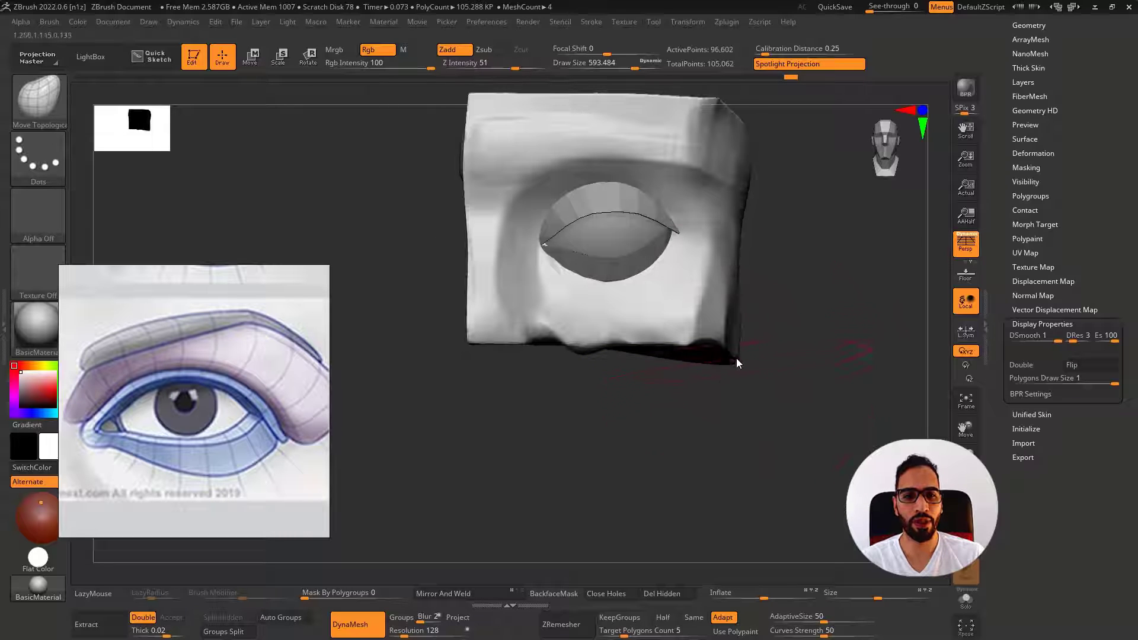
left_click_drag(737, 359, 764, 345)
left_click_drag(741, 239, 762, 235)
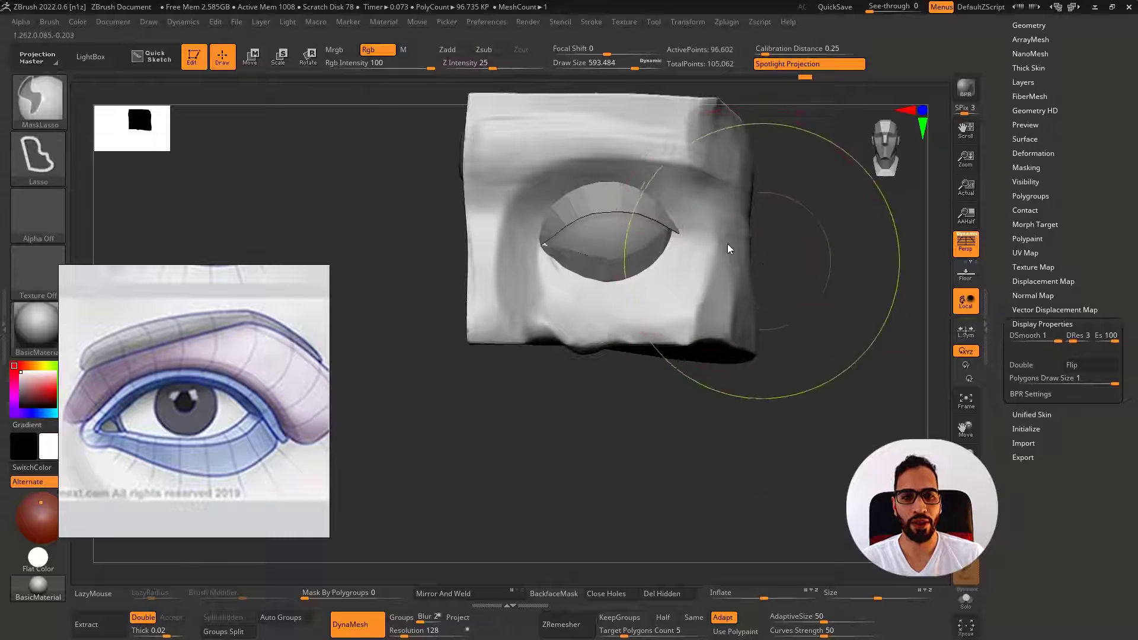
right_click_drag(728, 243, 745, 226, "ctrl")
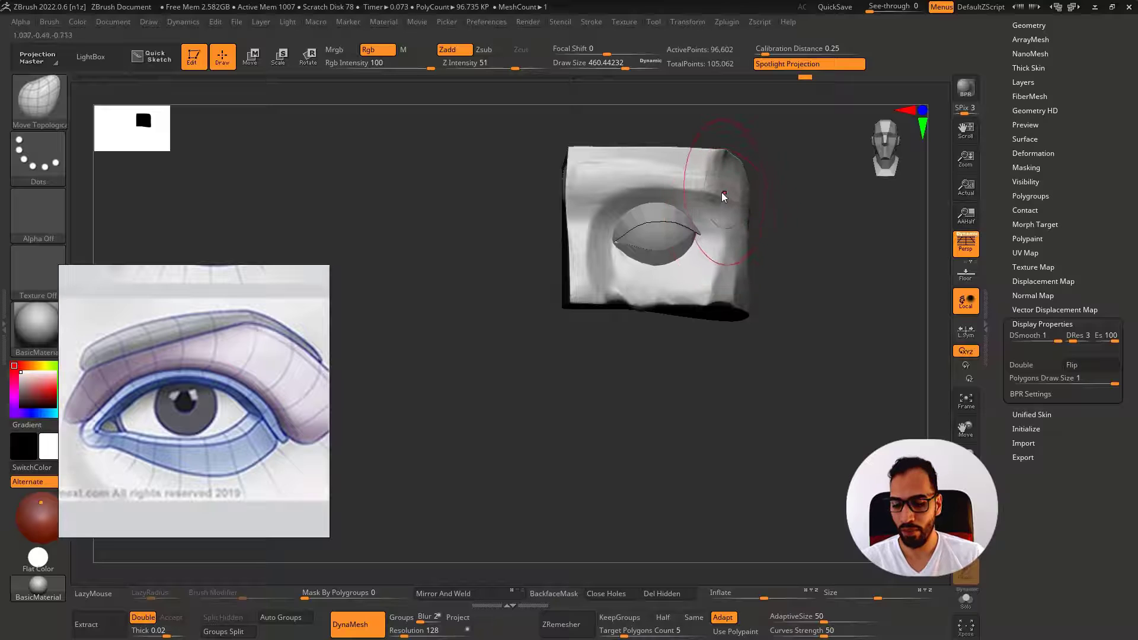
Flatten the outer side of the brow and eye socket with hPolish at a draw size of about 460, and remesh with DynaMesh
key("b")
key("h")
key("p")
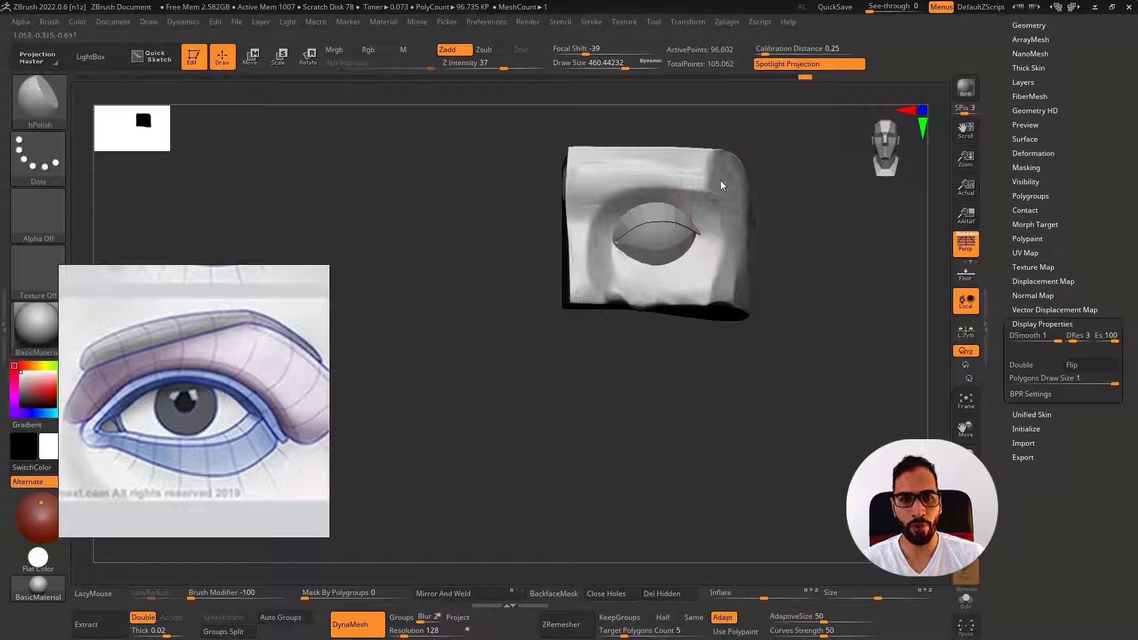
mouse_move(722, 185)
left_mouse_down()
mouse_move(737, 255)
mouse_move(737, 233)
mouse_move(723, 255)
left_mouse_up()
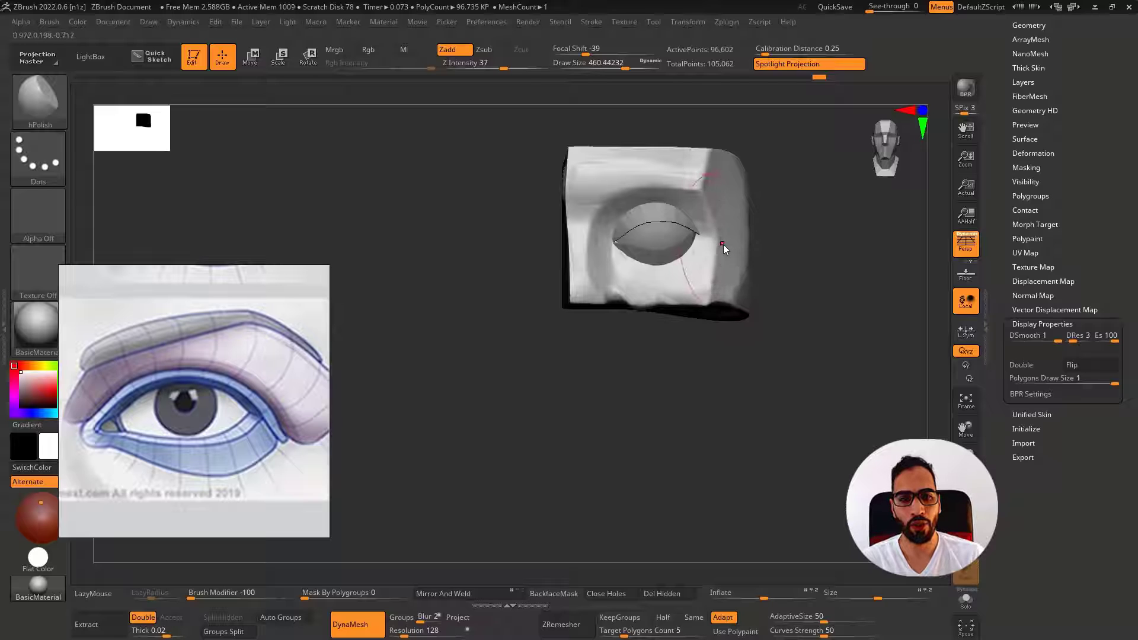
right_click_drag(734, 243, 747, 205)
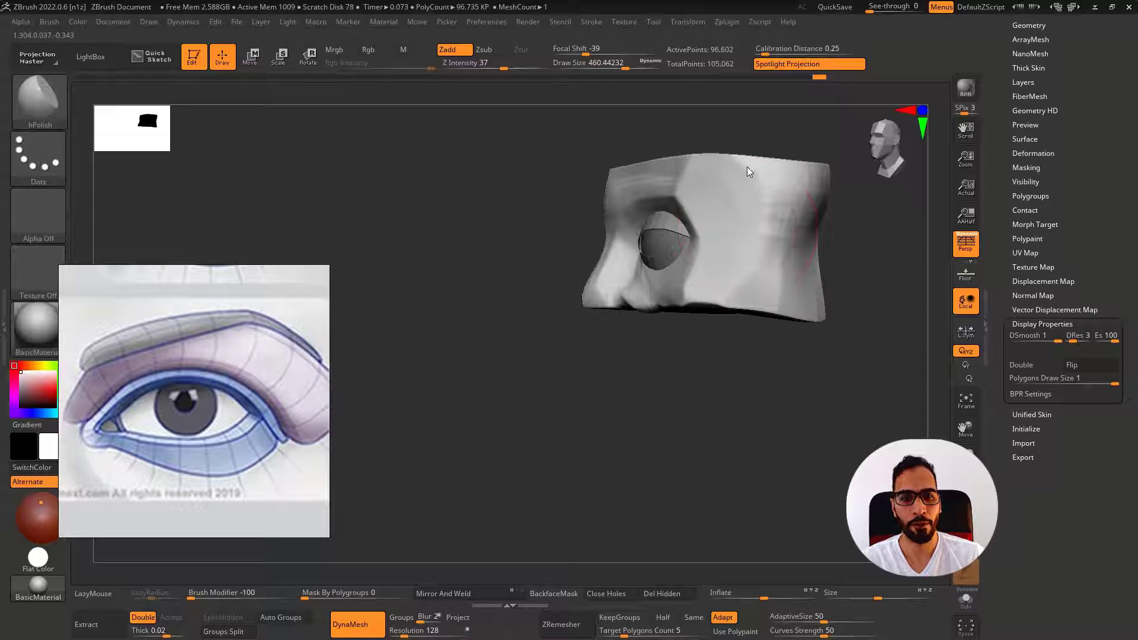
key("ctrl")
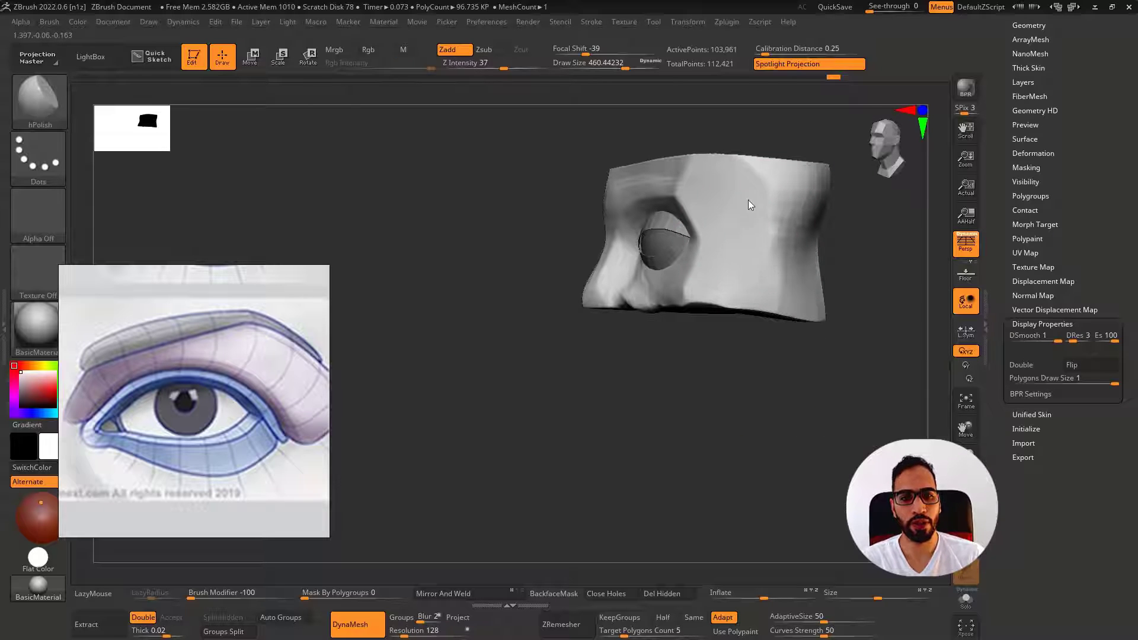
Flatten the front plane of the brow above the eye with the hPolish brush, reducing the draw size between strokes
mouse_move(740, 198)
right_mouse_down()
mouse_move(785, 271)
mouse_move(695, 257)
mouse_move(614, 217)
mouse_move(574, 165)
right_mouse_up()
mouse_move(519, 166)
left_mouse_down()
mouse_move(481, 204)
mouse_move(635, 172)
mouse_move(583, 207)
left_mouse_up()
key("bracketleft")
left_click_drag(629, 208, 539, 221)
key("bracketleft")
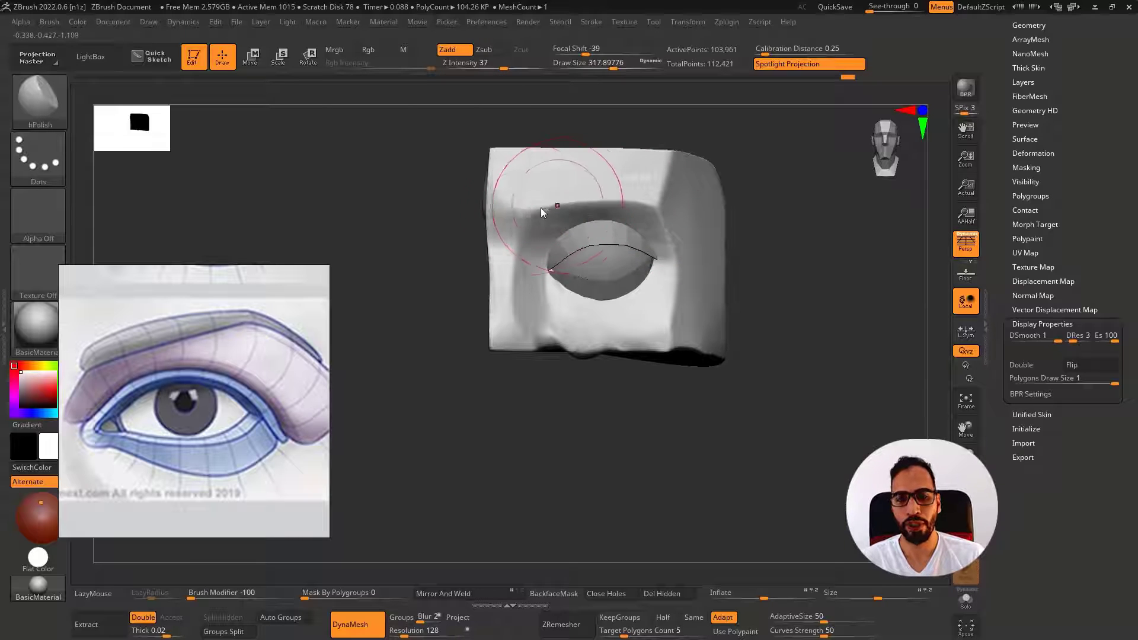
Reshape the brow ridge's lower edge from its inner end to its outer corner with Move Topological at draw sizes of about 280 to 400
key("b")
key("m")
key("t")
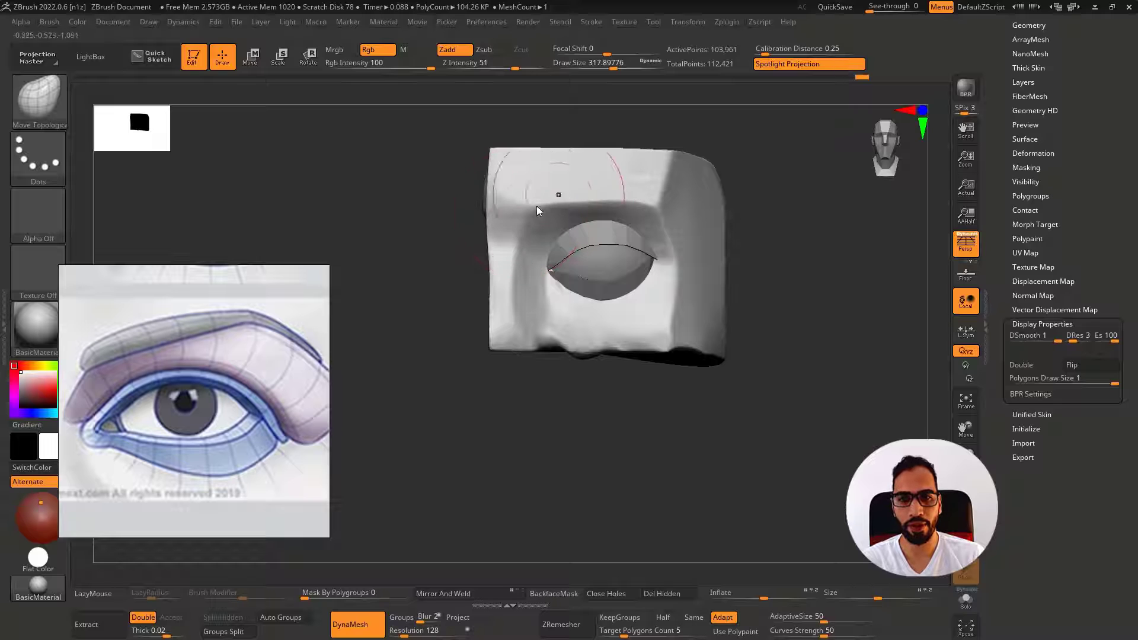
key("bracketleft")
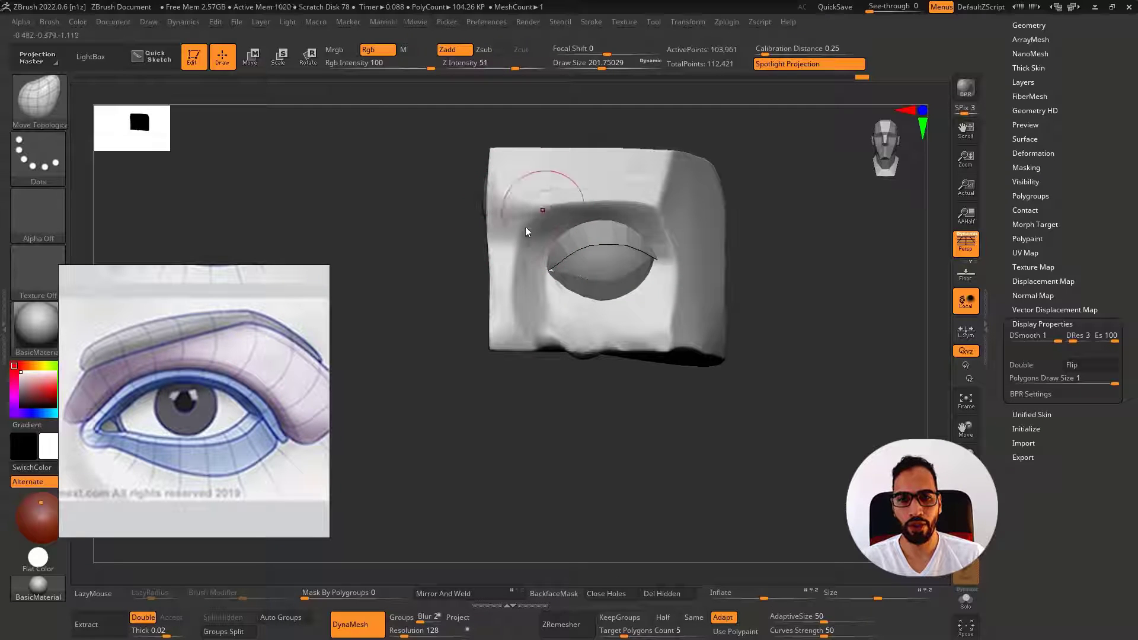
key("bracketright")
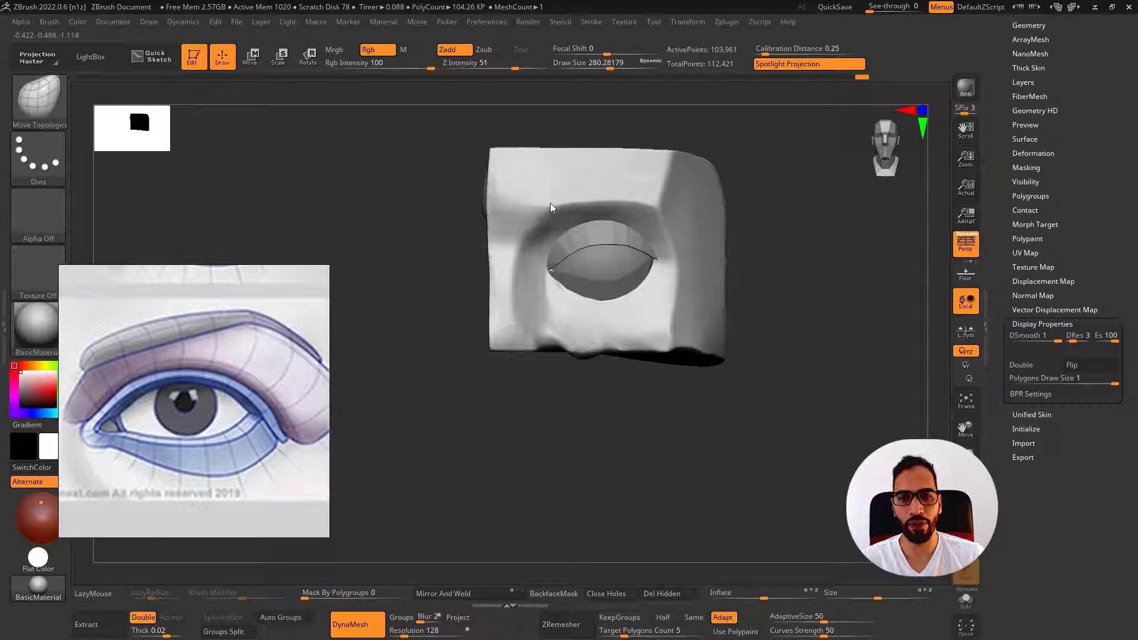
left_click_drag(551, 203, 523, 239)
key("s")
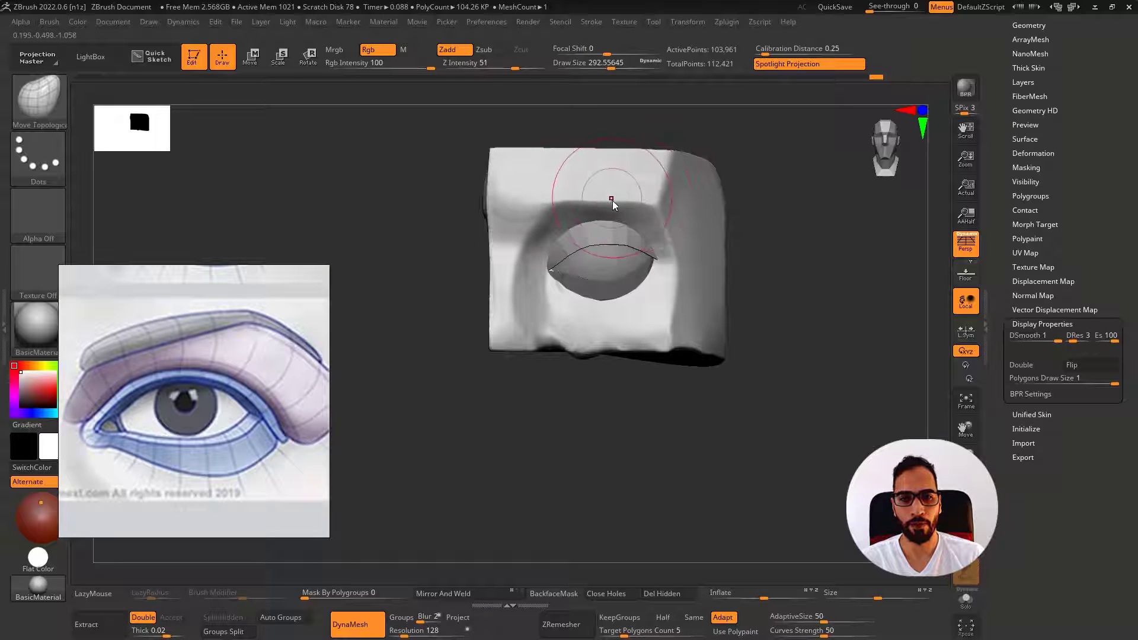
key("bracketright")
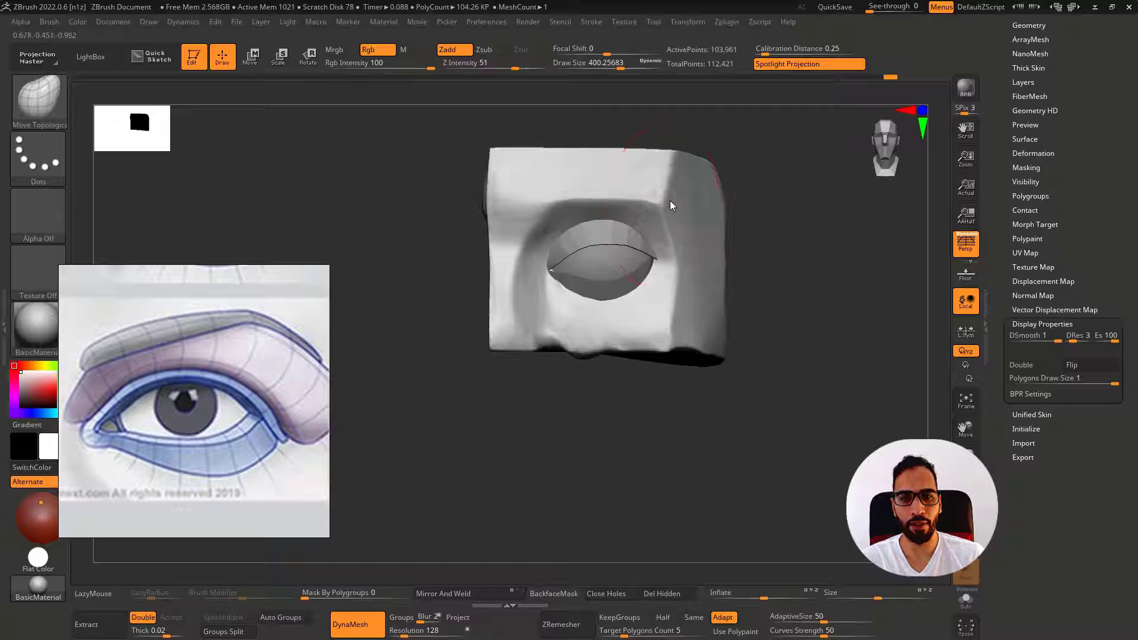
key("s")
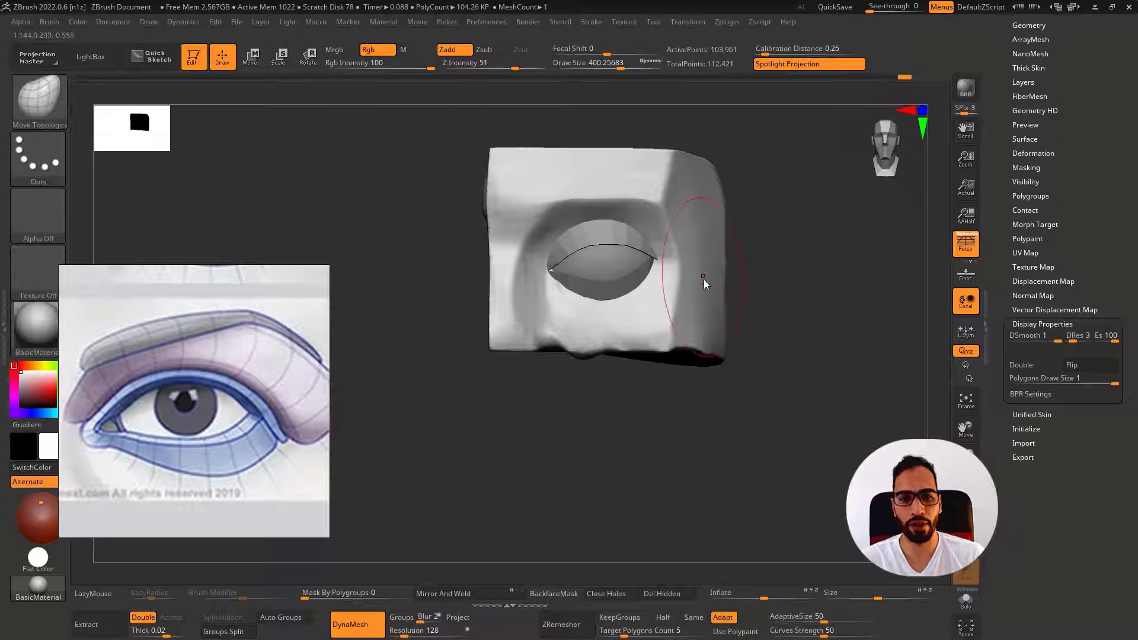
Enlarge the Move Topological brush to about 525 and re-DynaMesh the face block
key("s")
left_click_drag(708, 294, 713, 297)
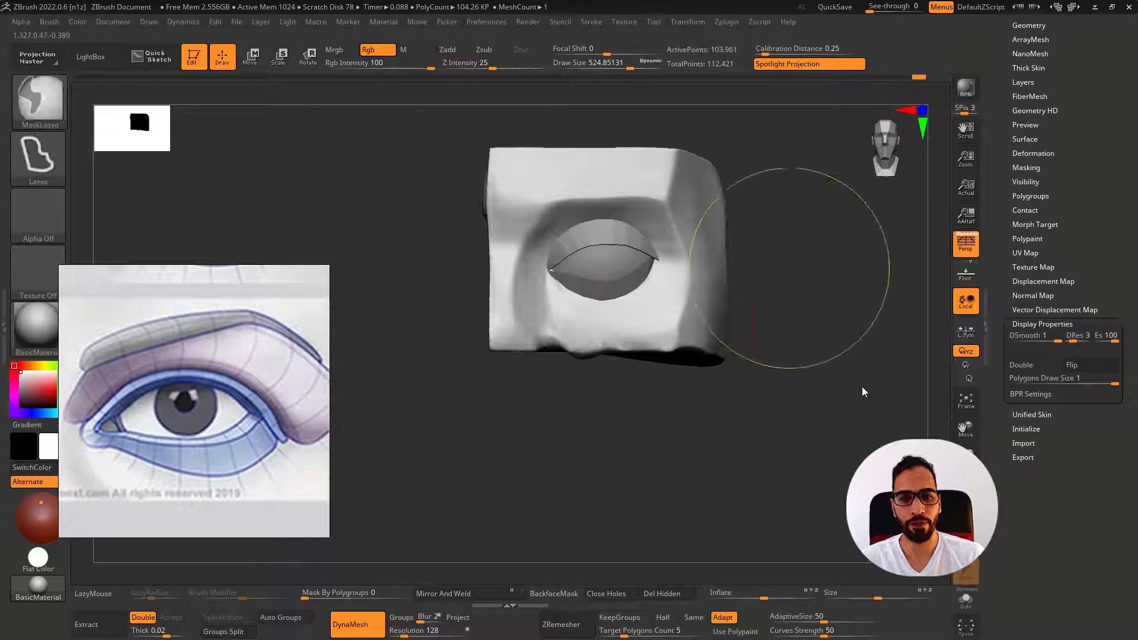
left_click_drag(862, 386, 778, 329, "ctrl")
right_click_drag(778, 329, 692, 336, "ctrl")
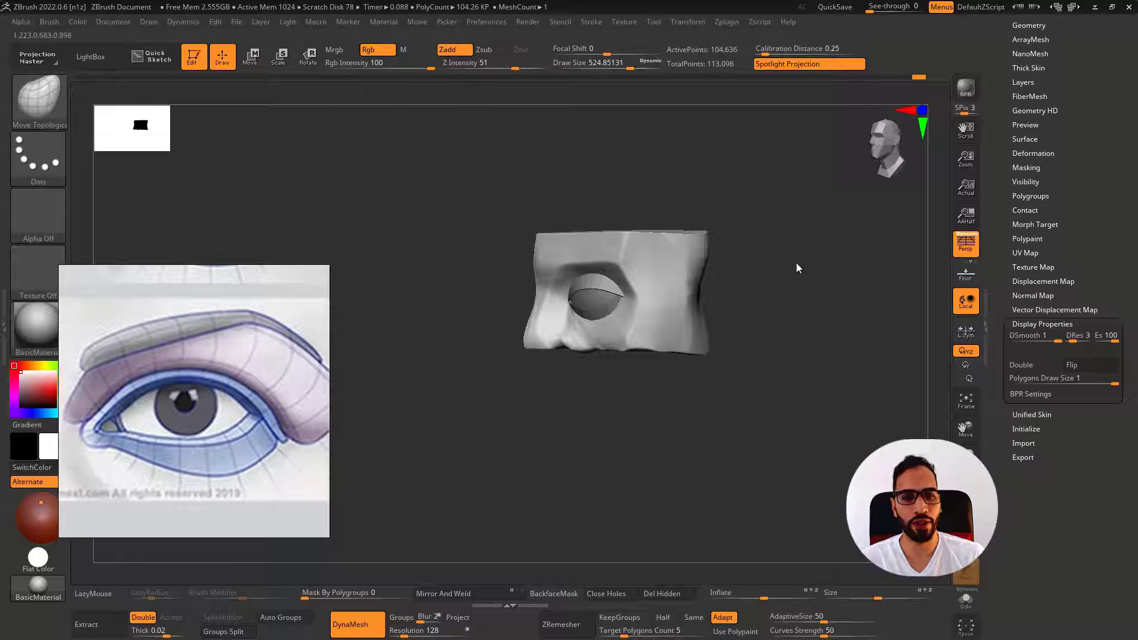
Save the tool to disk, overwriting the existing Eye01 file
right_click_drag(796, 262, 911, 255, "ctrl")
left_click_drag(1058, 152, 1052, 246)
left_click(1079, 40)
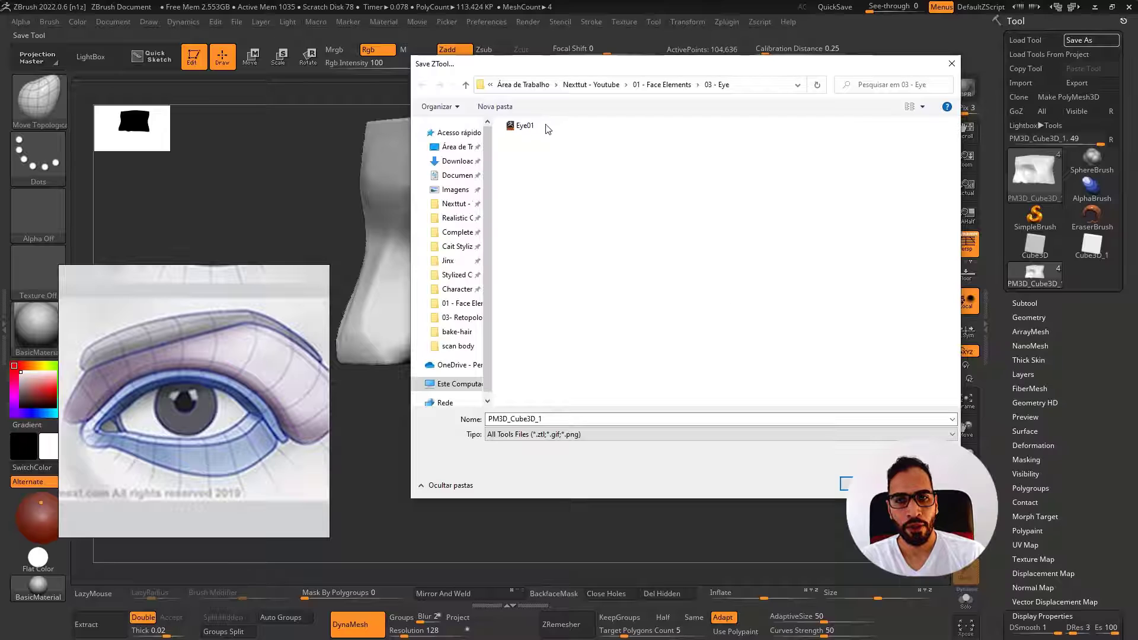
double_click(525, 126)
left_click(596, 326)
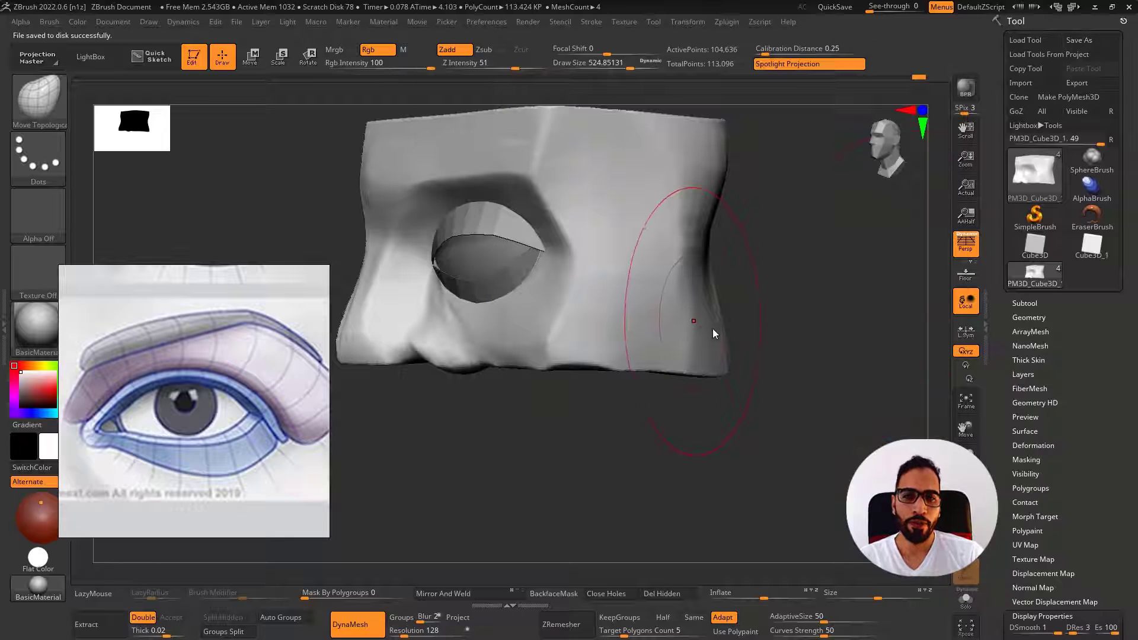
Switch to the reference image viewer and keep the eye reference always on top of the sculpt
right_click_drag(788, 332, 813, 352)
mouse_move(812, 353)
right_mouse_down("ctrl")
mouse_move(780, 315)
mouse_move(801, 358)
mouse_move(831, 349)
right_mouse_up("ctrl")
mouse_move(831, 349)
right_mouse_down()
mouse_move(838, 302)
mouse_move(851, 300)
right_mouse_up()
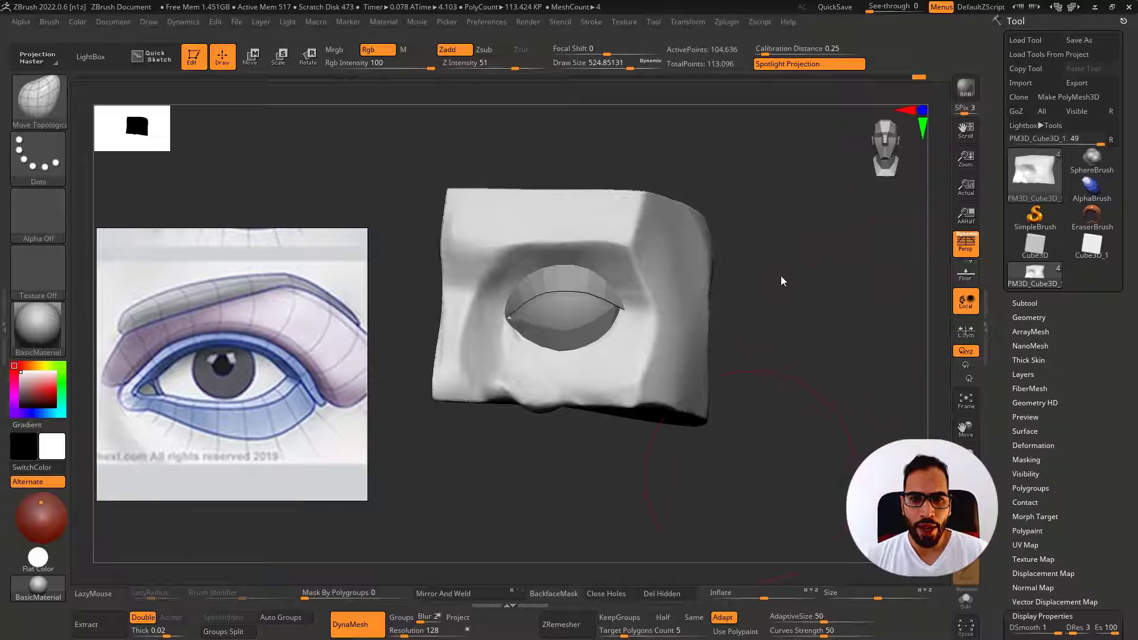
right_click_drag(793, 306, 764, 353)
key("super")
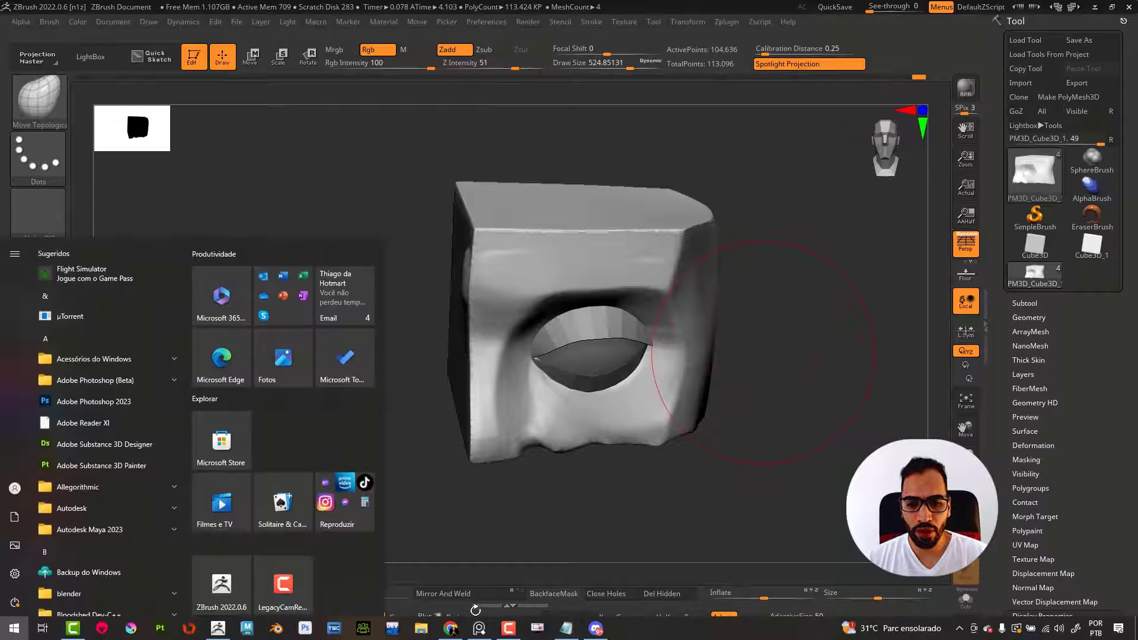
left_click(480, 628)
key("ctrl+shift+a")
right_click_drag(782, 325, 773, 298, "shift")
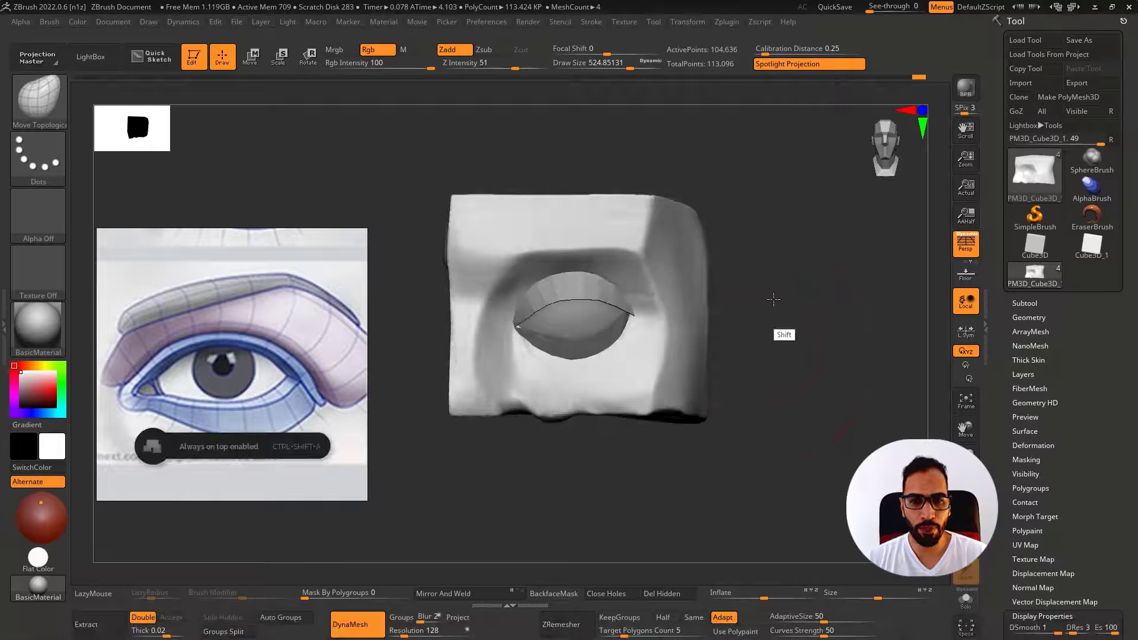
Reduce the Move Topological brush's draw size to about 192
key("s")
left_click_drag(776, 315, 765, 316)
right_click_drag(759, 373, 768, 357)
key("s")
left_click_drag(769, 357, 759, 350)
key("s")
mouse_move(769, 325)
right_mouse_down()
mouse_move(716, 333)
mouse_move(744, 333)
right_mouse_up()
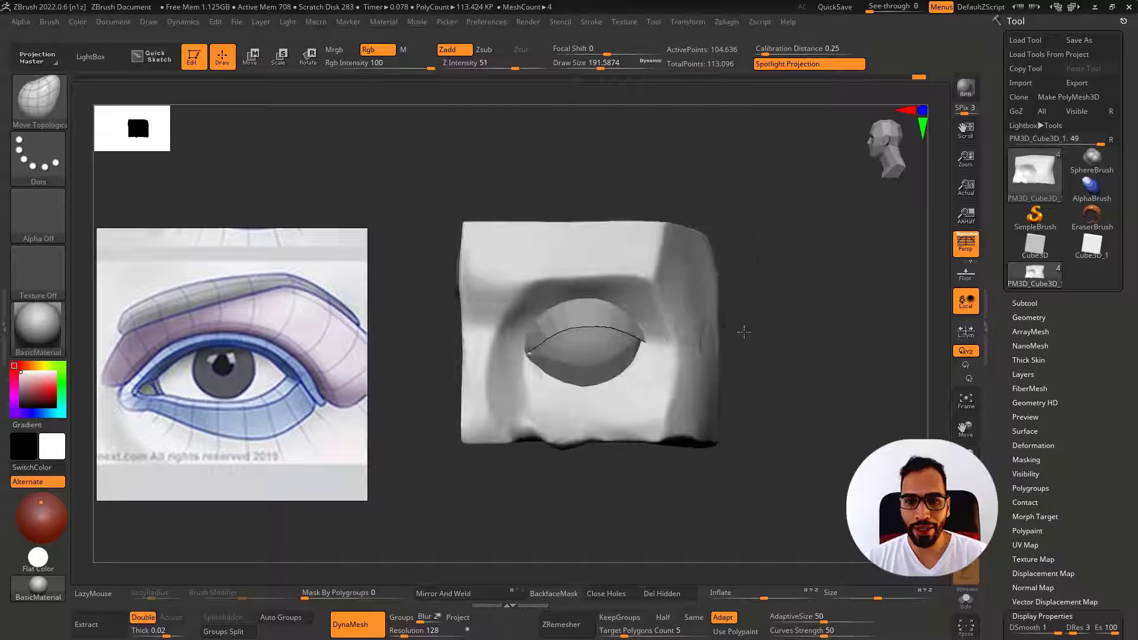
right_click_drag(658, 366, 662, 402, "ctrl")
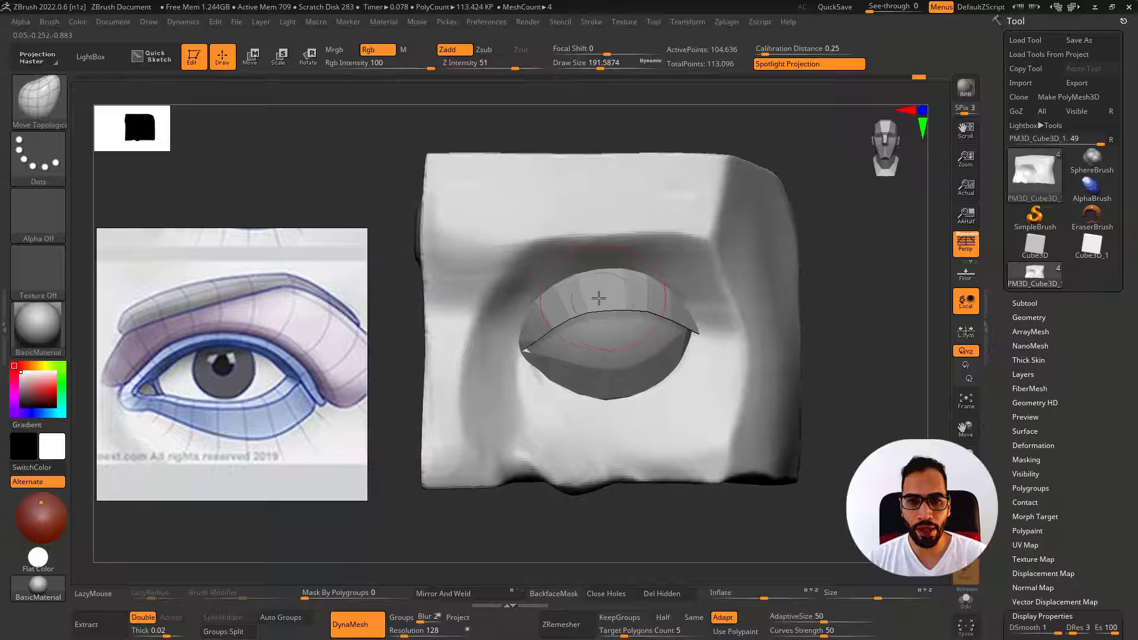
Select the upper eyelid and reposition its gizmo pivot forward along Z without moving the mesh
left_click(600, 298, "alt")
mouse_move(599, 298)
right_mouse_down()
mouse_move(704, 338)
mouse_move(673, 315)
right_mouse_up()
right_click_drag(673, 316, 580, 360, "alt")
key("w")
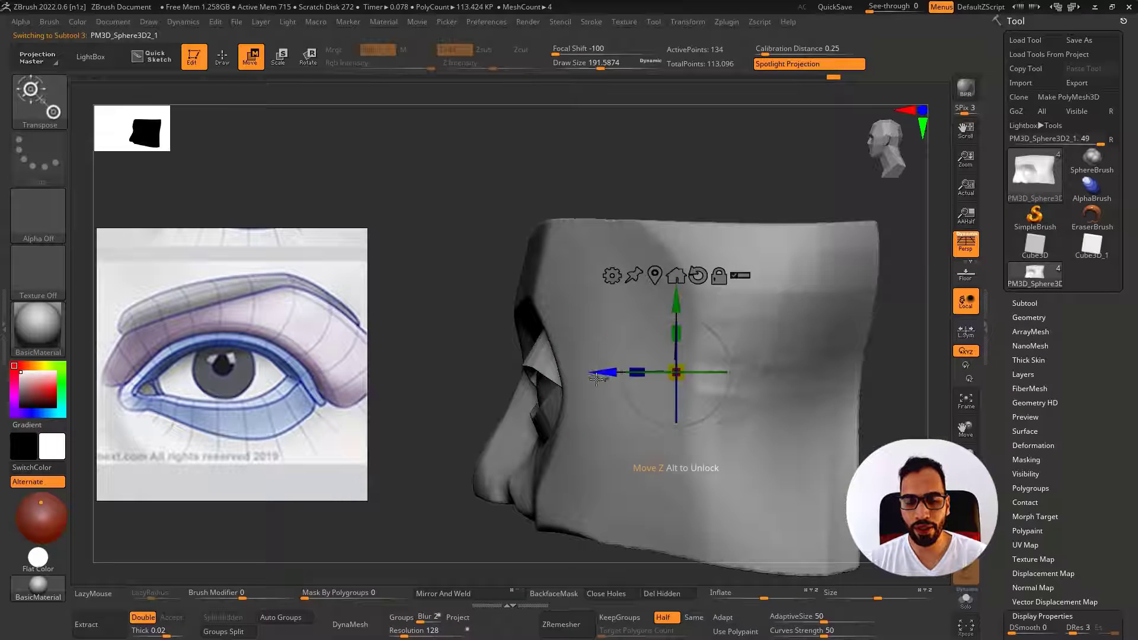
key("alt+s")
key("alt+s")
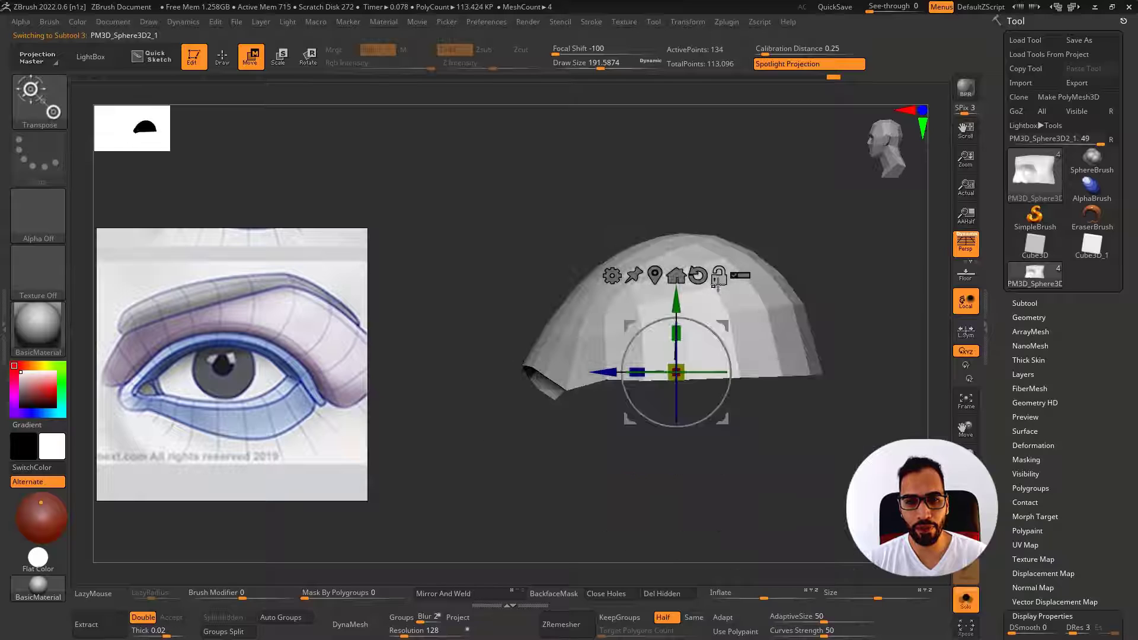
key("alt+s")
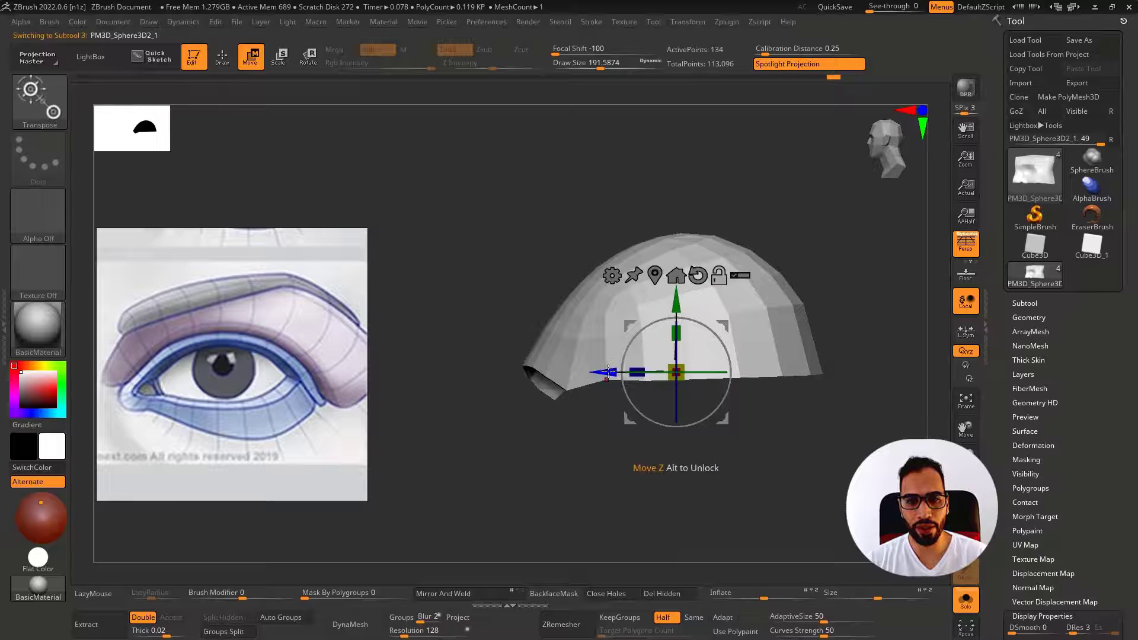
left_click_drag(604, 372, 535, 373, "alt")
key("alt+s")
left_click(650, 276)
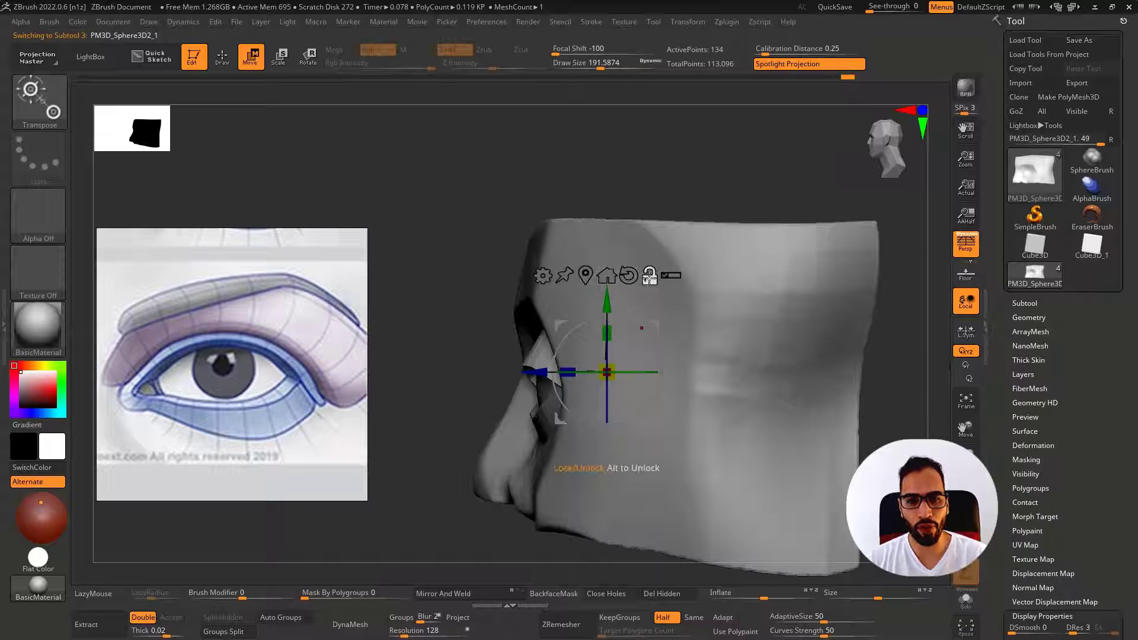
left_click_drag(474, 421, 536, 424, "shift")
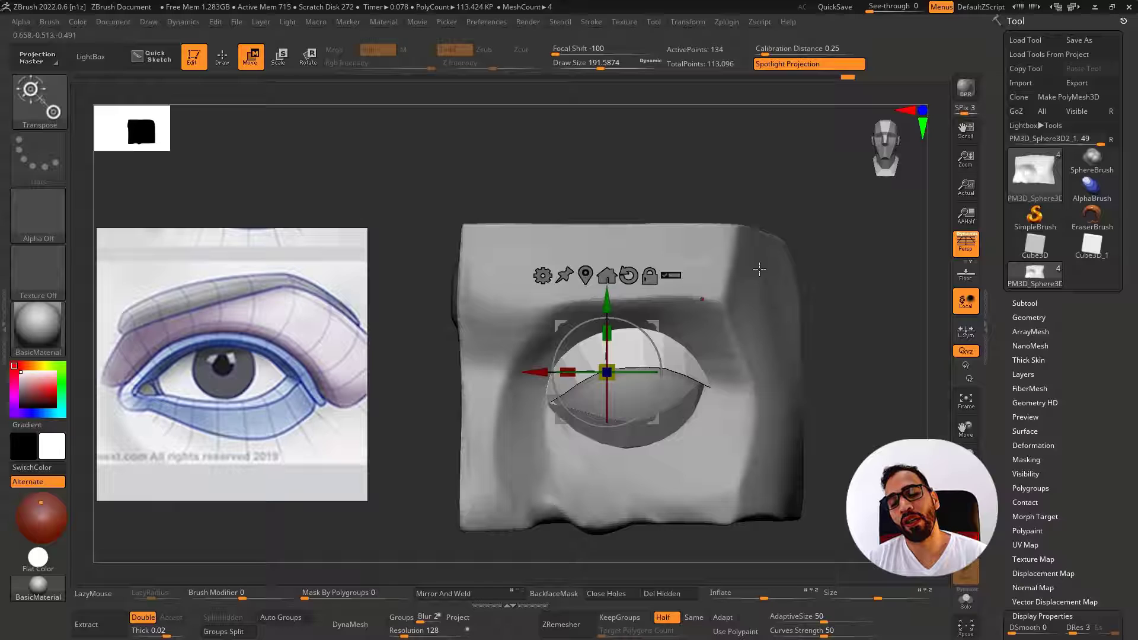
Examine how the upper eyelid sits over the eyeball from the front, below and side
right_click_drag(763, 242, 754, 254)
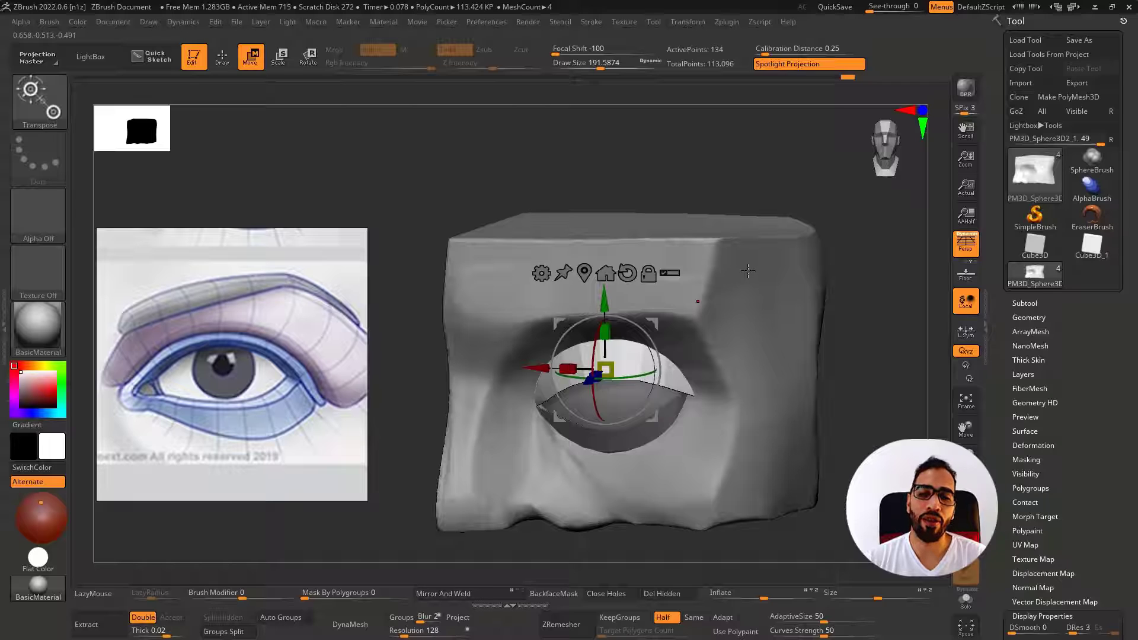
right_click_drag(767, 284, 764, 253)
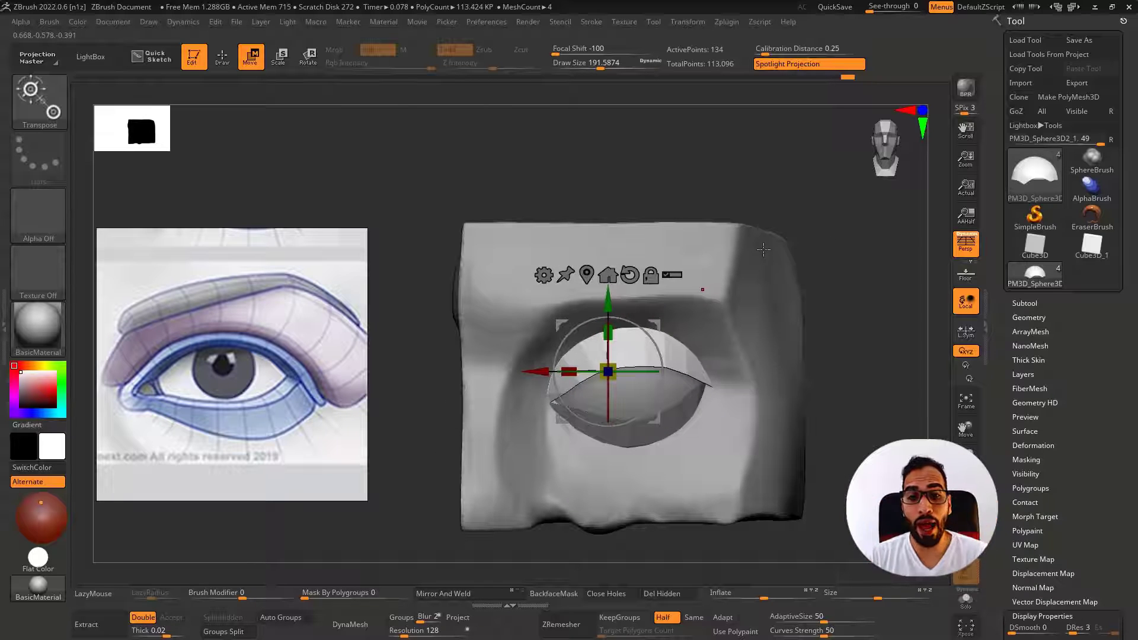
right_click_drag(742, 185, 710, 191)
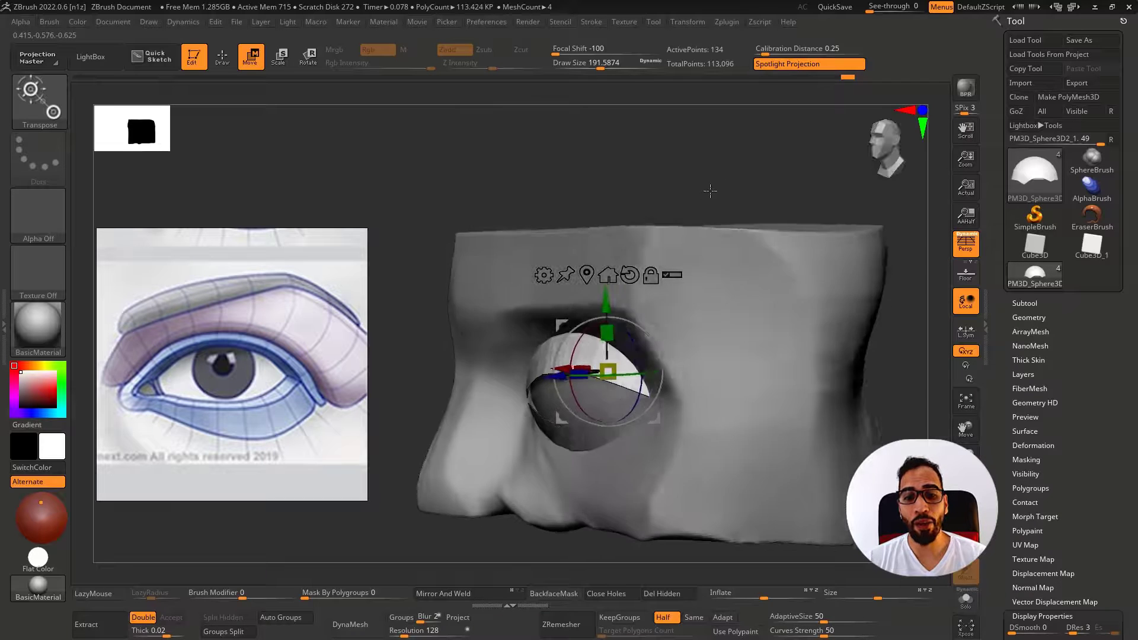
right_click_drag(729, 411, 700, 409, "shift")
left_click_drag(742, 350, 731, 344)
right_click_drag(670, 457, 732, 454)
key("q")
mouse_move(765, 420)
right_mouse_down()
mouse_move(756, 408)
mouse_move(780, 402)
mouse_move(714, 413)
mouse_move(712, 394)
right_mouse_up()
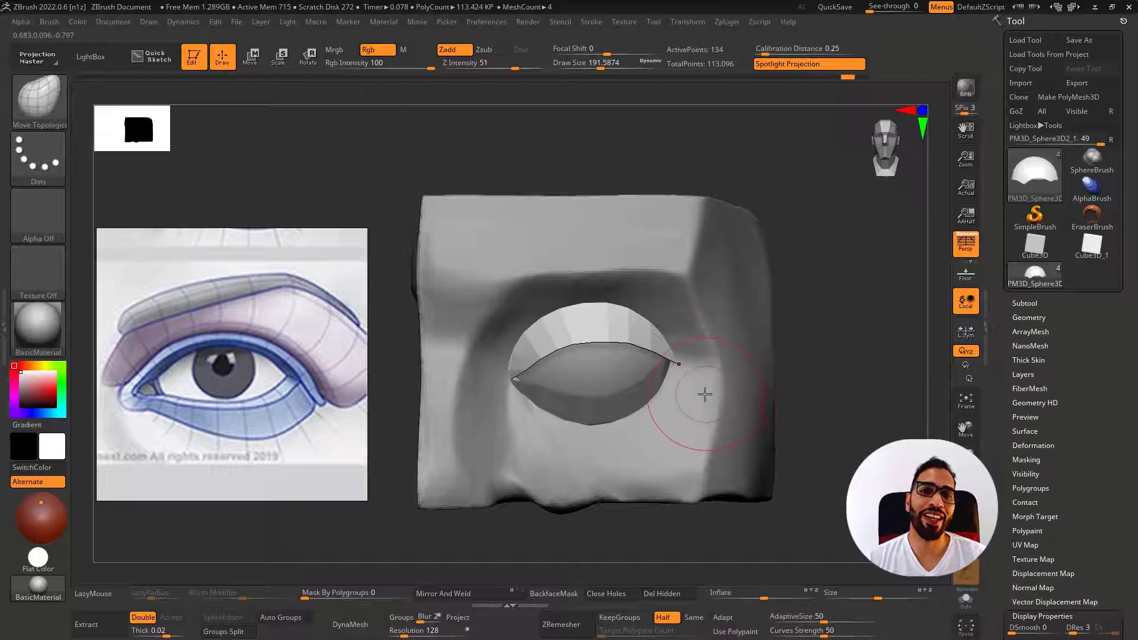
Rotate the upper eyelid upward about X to open the eye
key("w")
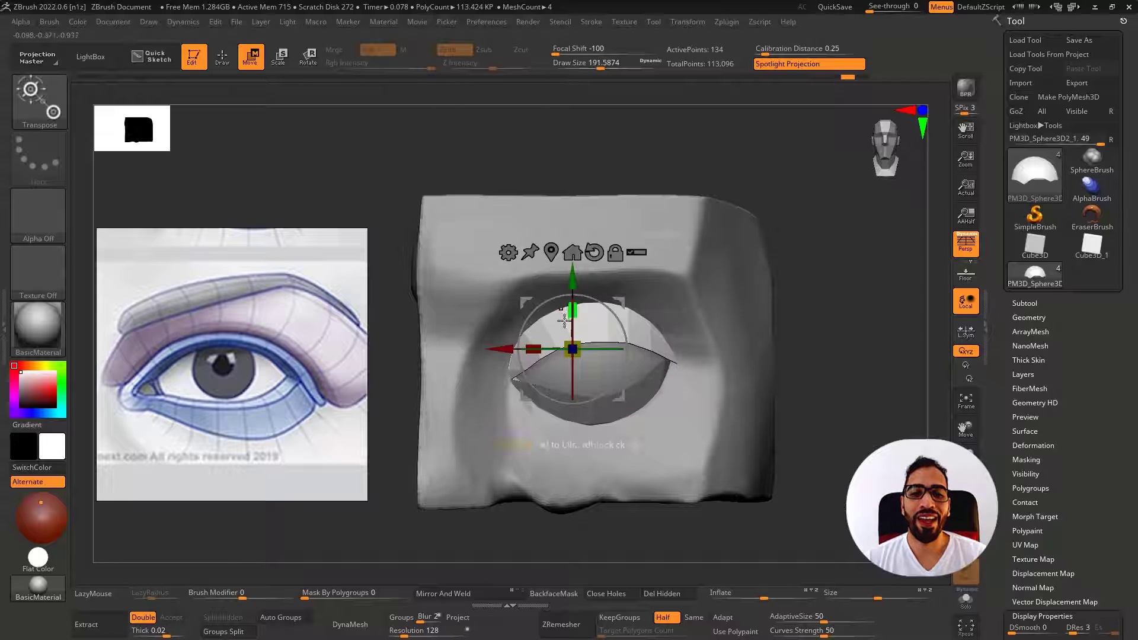
left_click_drag(571, 321, 578, 344)
key("q")
mouse_move(757, 376)
right_mouse_down()
mouse_move(683, 406)
mouse_move(711, 392)
right_mouse_up()
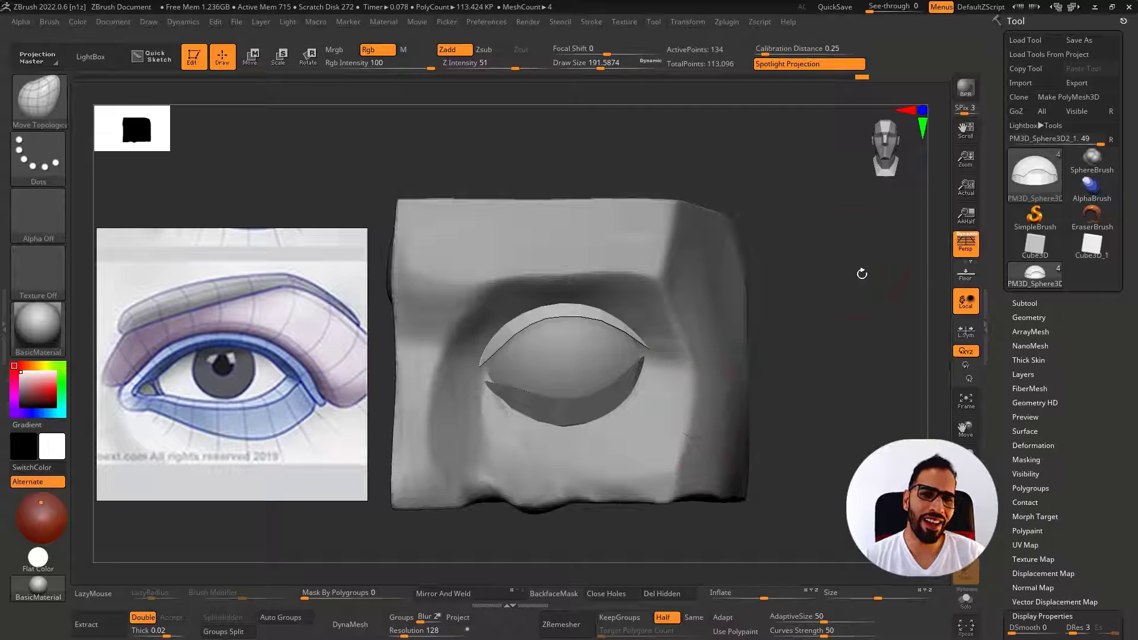
Try small gizmo adjustments to the upper eyelid's height and undo them
mouse_move(862, 273)
left_mouse_down()
mouse_move(846, 287)
mouse_move(833, 358)
mouse_move(791, 308)
mouse_move(630, 341)
left_mouse_up()
key("w")
mouse_move(547, 351)
left_mouse_down()
mouse_move(635, 349)
mouse_move(547, 350)
left_mouse_up()
key("ctrl+z")
mouse_move(701, 311)
left_mouse_down()
mouse_move(616, 332)
mouse_move(682, 323)
left_mouse_up()
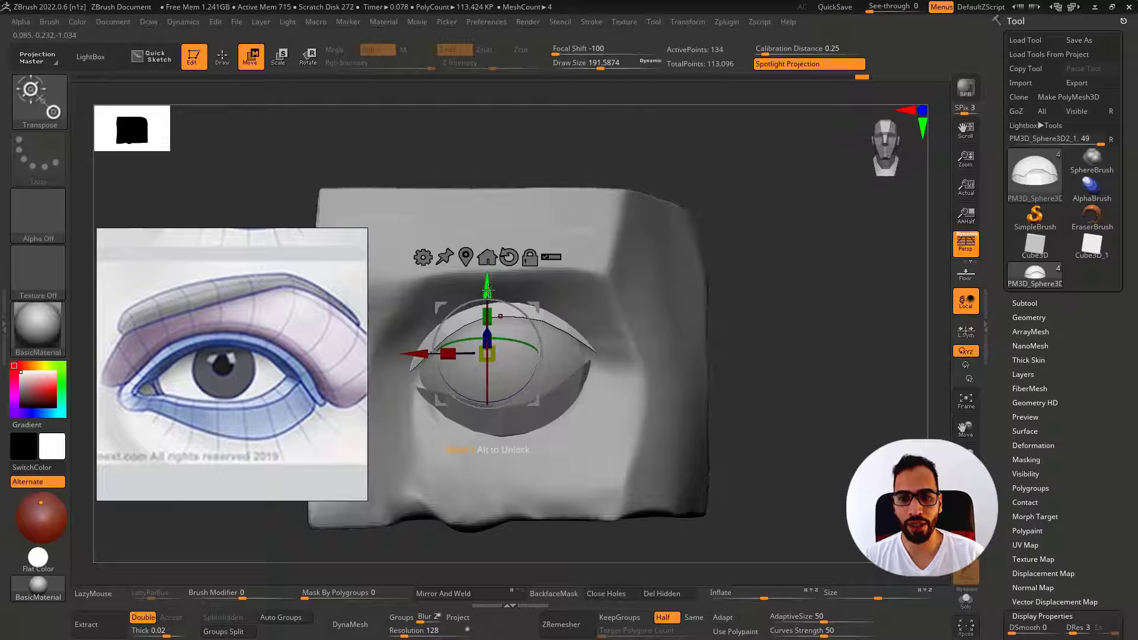
mouse_move(487, 288)
left_mouse_down()
mouse_move(487, 335)
mouse_move(480, 276)
left_mouse_up()
key("ctrl+z")
key("ctrl+z")
Move the lower eyelid about 0.03 toward the outer corner and about 0.02 down, and widen the upper eyelid toward the same corner
left_click(542, 375, "alt")
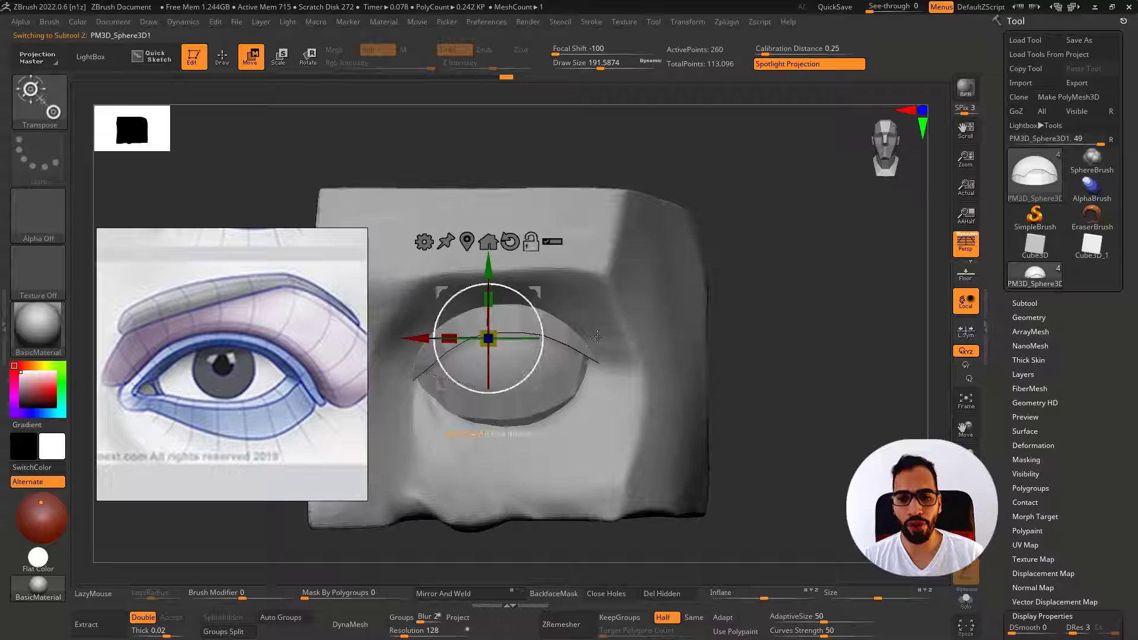
right_click_drag(480, 276, 566, 254, "alt")
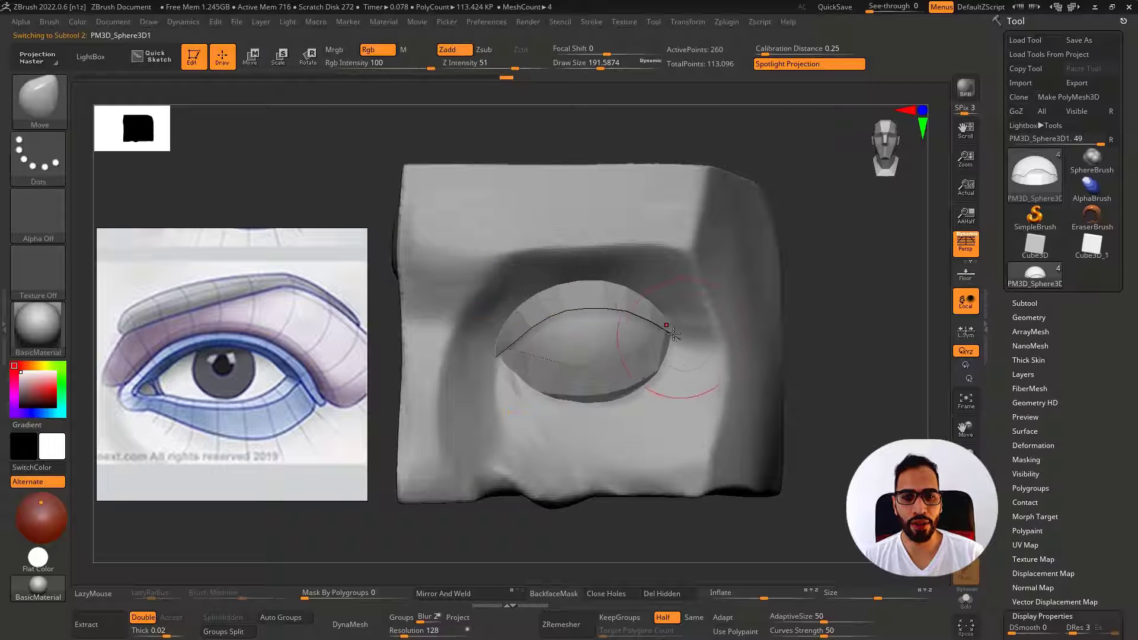
left_click_drag(529, 320, 496, 319)
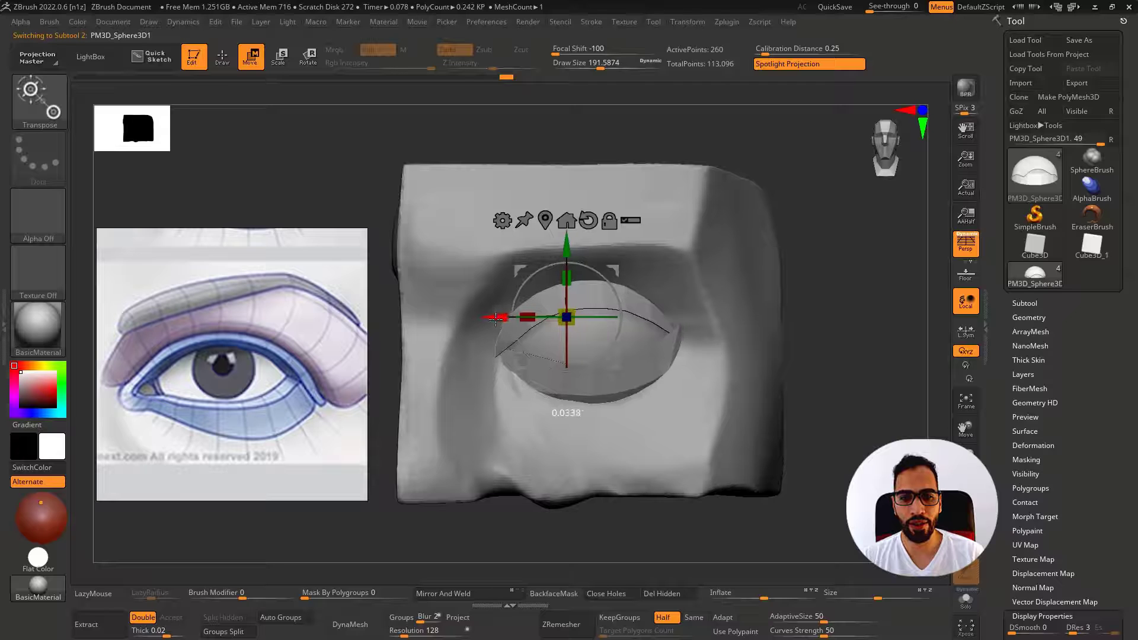
left_click_drag(568, 250, 569, 255)
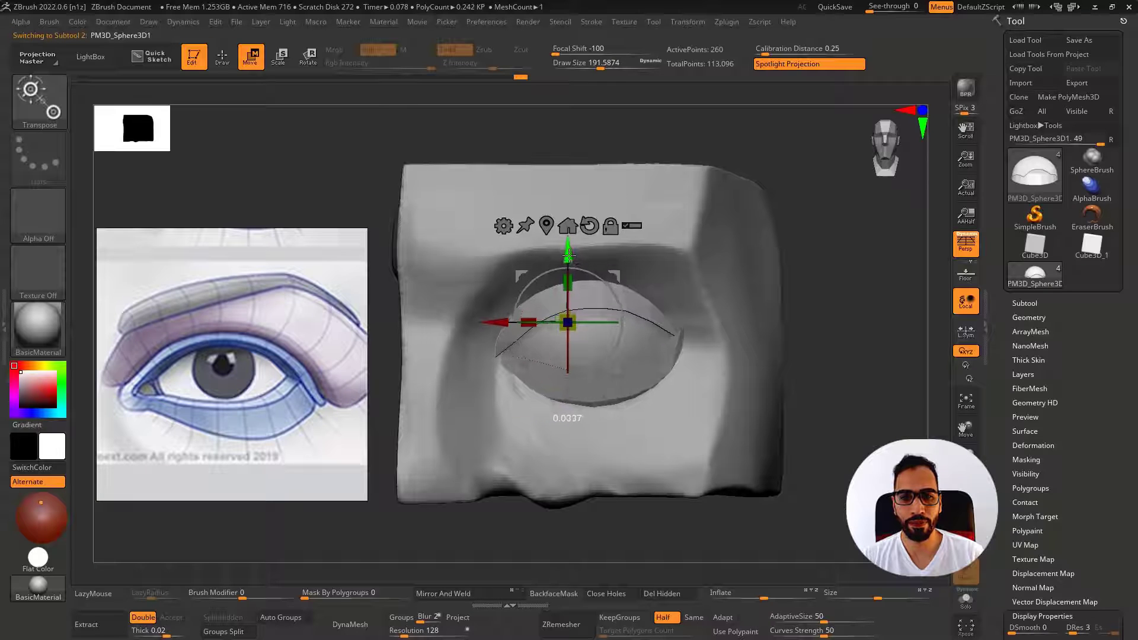
left_click(650, 306, "alt")
left_click_drag(528, 334, 504, 331)
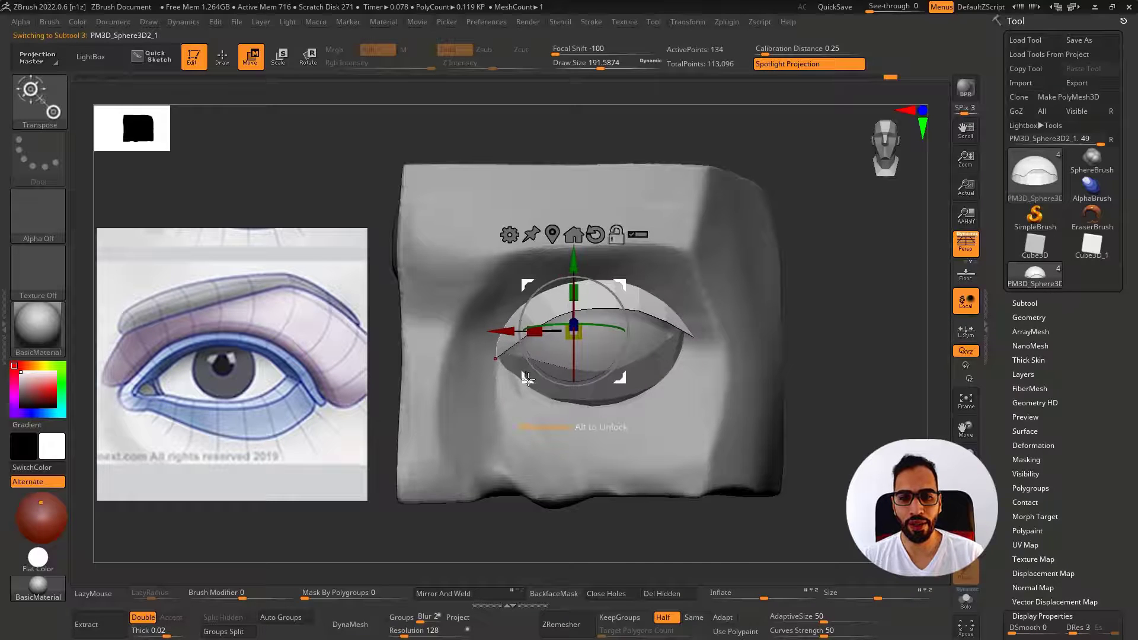
Select the lower eyelid, check it in isolation with the polyframe shown, and set the Move brush size to about 124
left_click(529, 379, "alt")
key("q")
key("alt+s")
key("shift+f")
key("s")
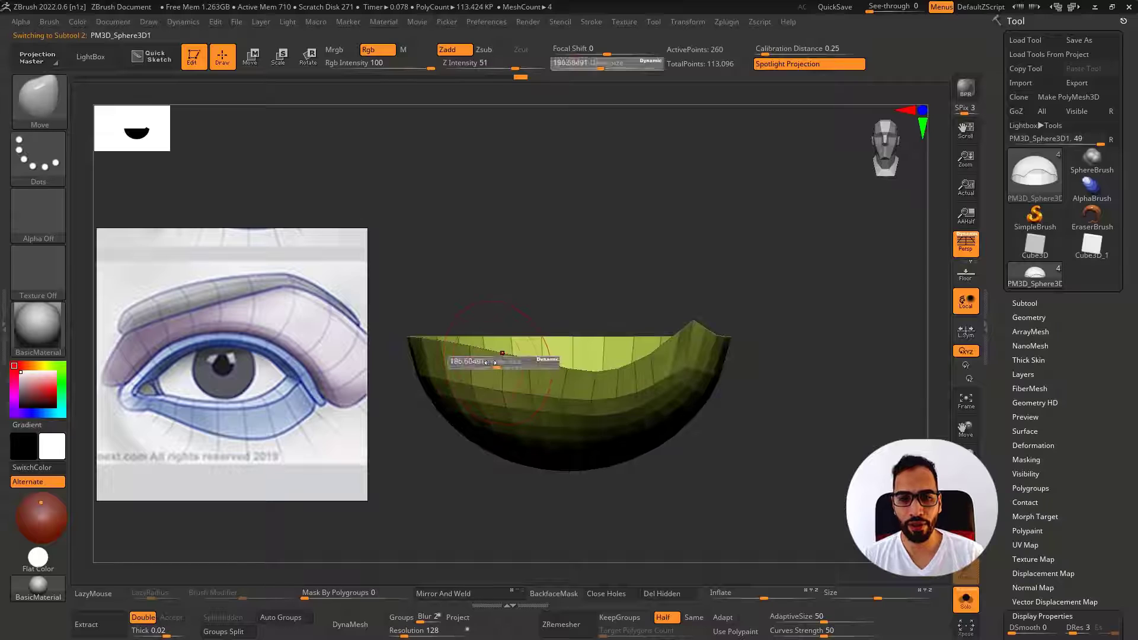
left_click_drag(491, 362, 475, 361)
key("alt+s")
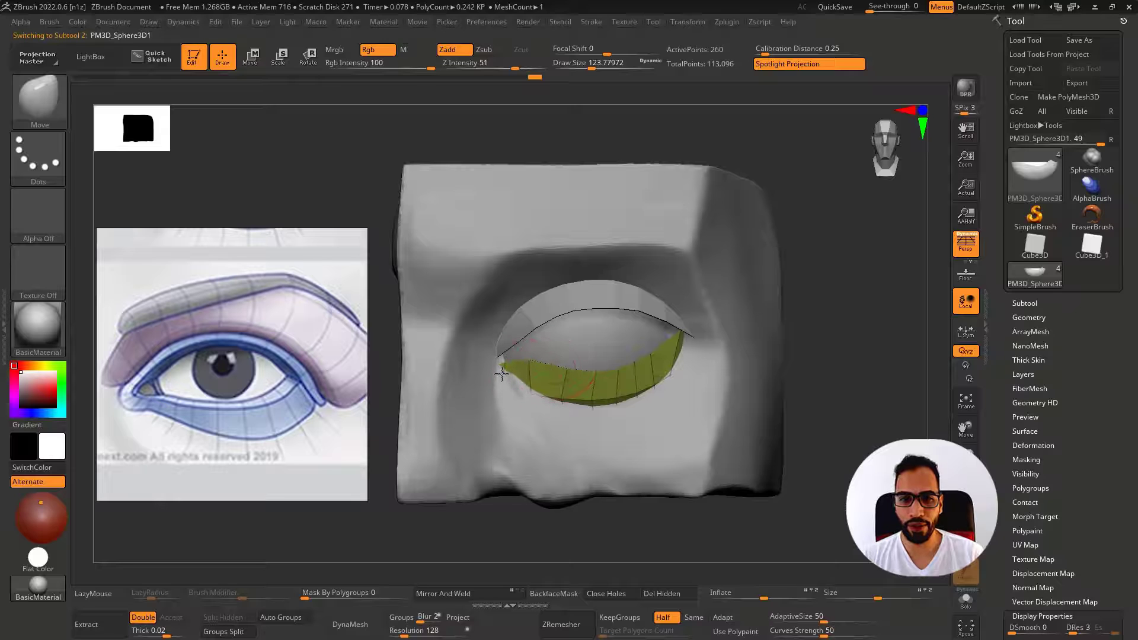
Select the face block with the ClayBuildup brush active, check it in isolation, and hide the polyframe
left_click(486, 372, "alt")
key("b")
key("c")
key("b")
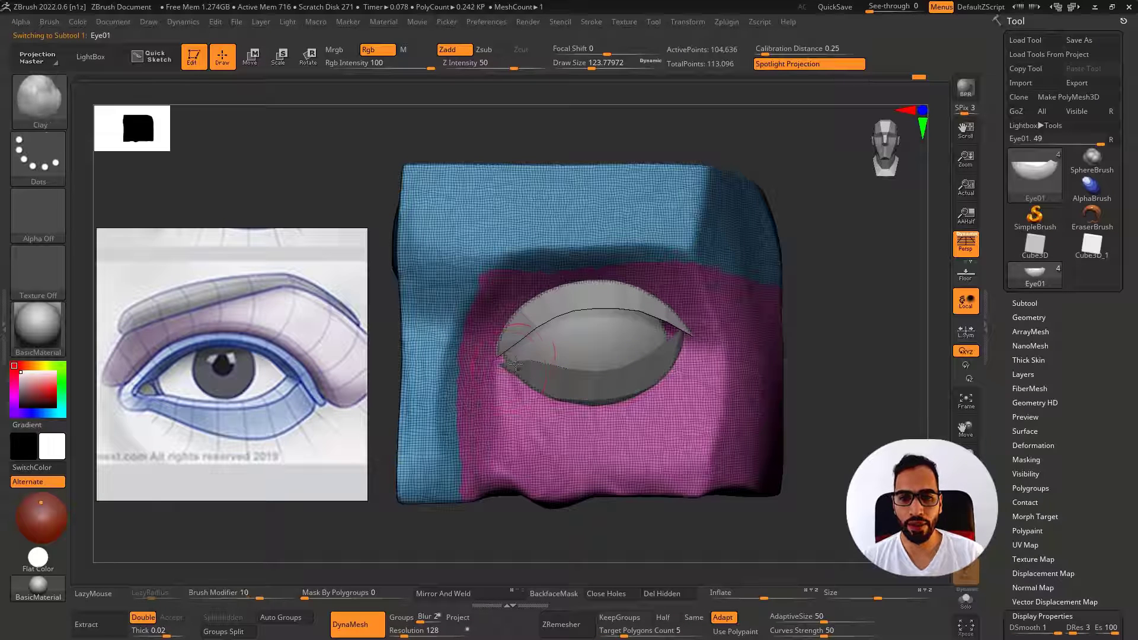
key("alt+s")
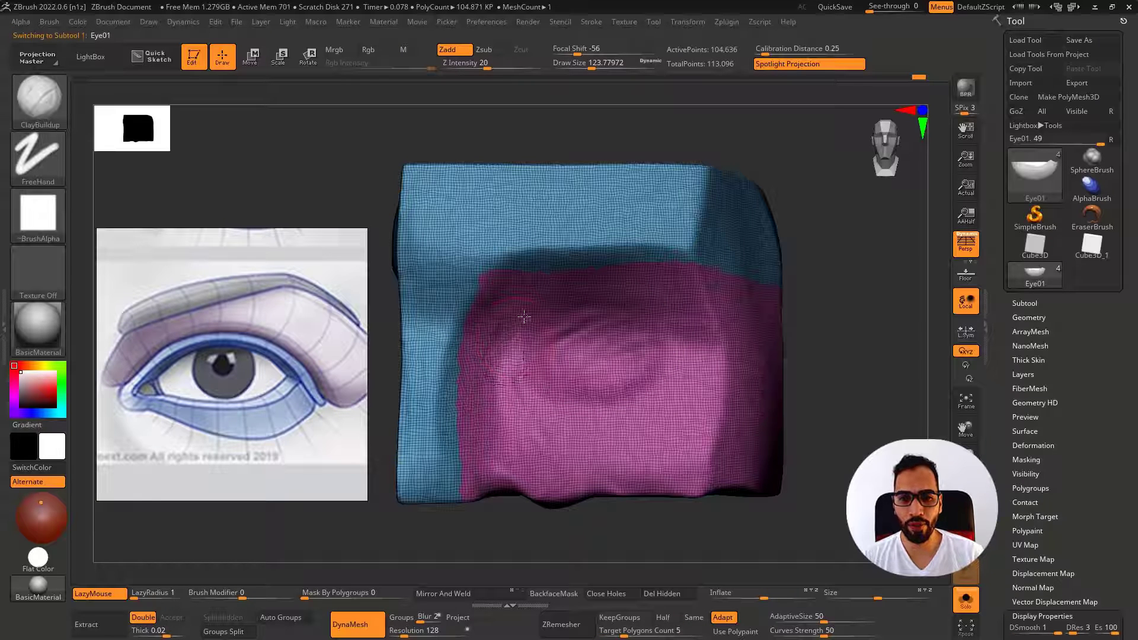
key("alt+s")
key("shift+f")
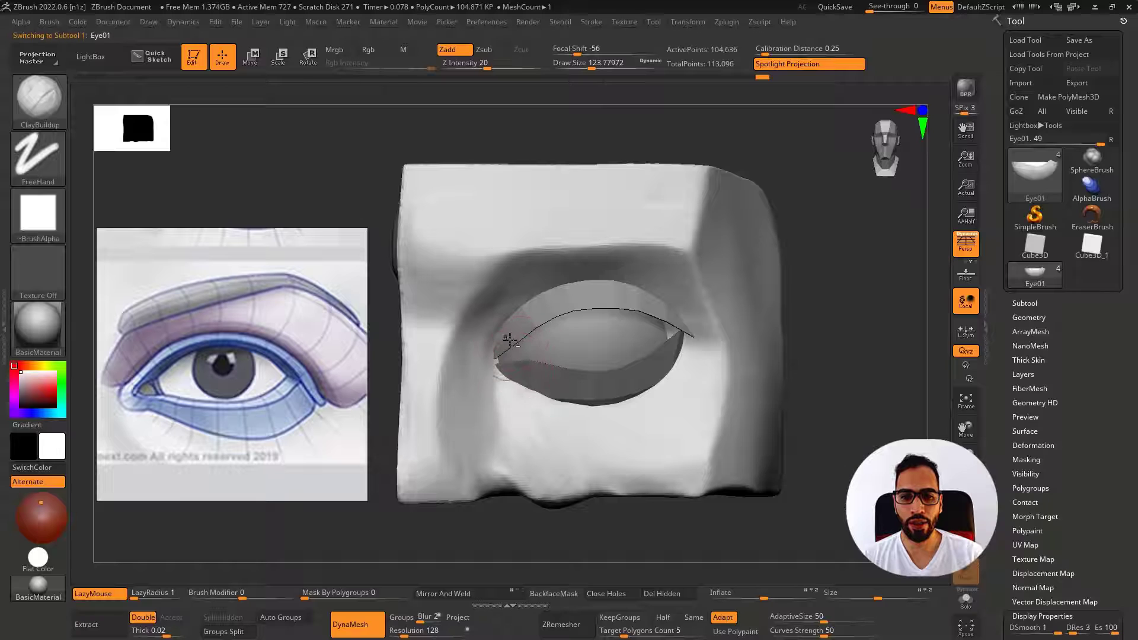
Select the eyeball and move it about 0.04 along X toward the outer corner of the eye
left_click(520, 343, "alt")
left_click(670, 362, "alt")
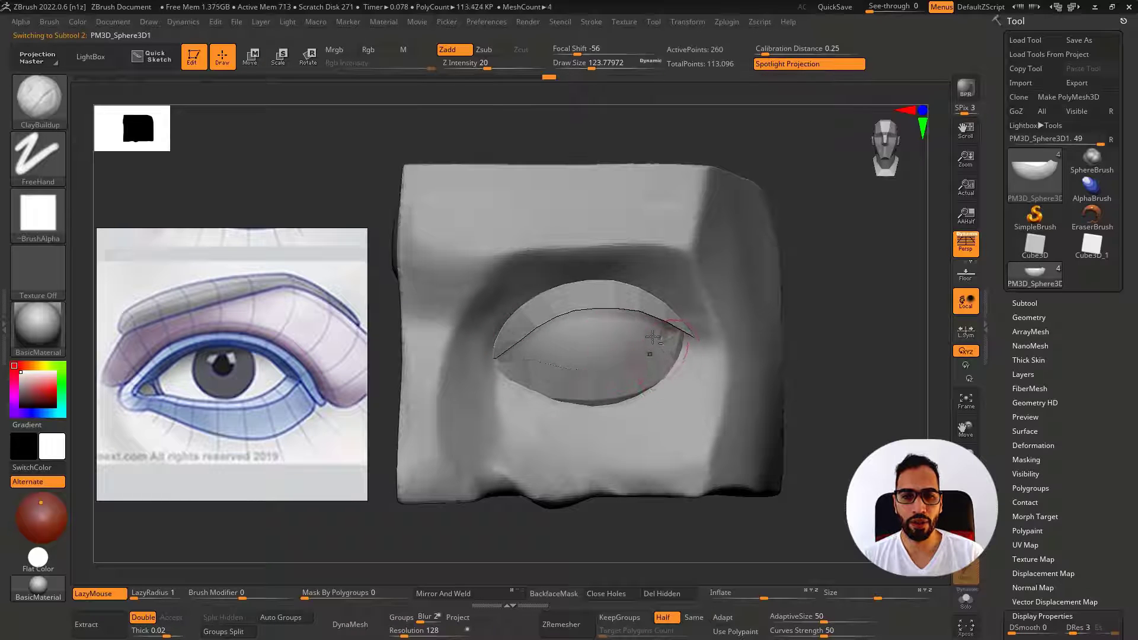
left_click(645, 344, "alt")
key("w")
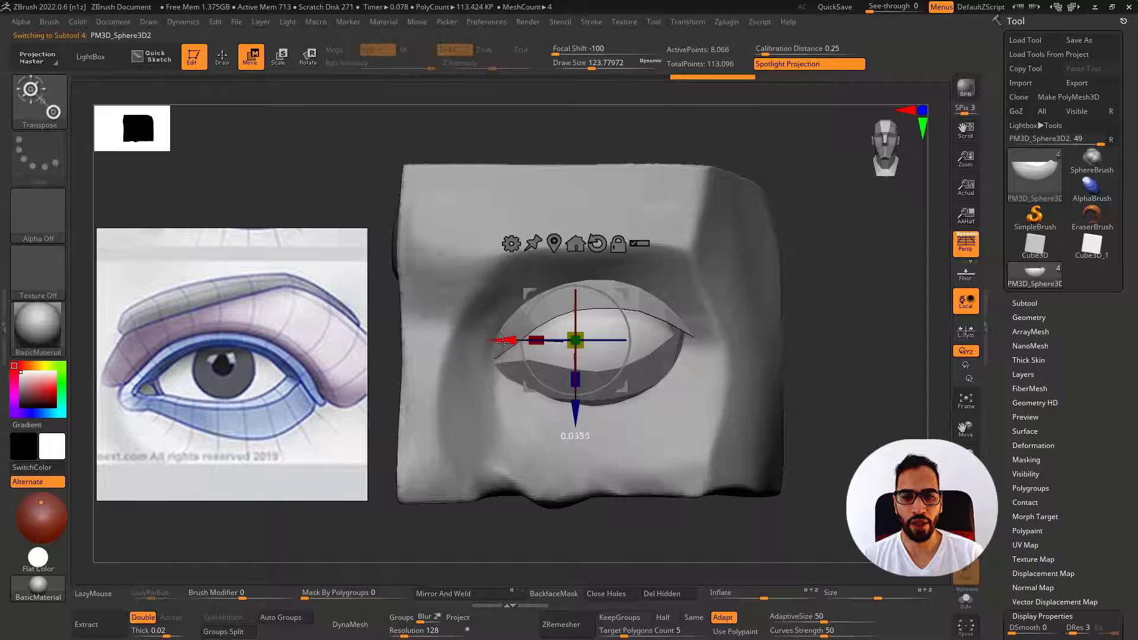
left_click_drag(503, 341, 507, 342)
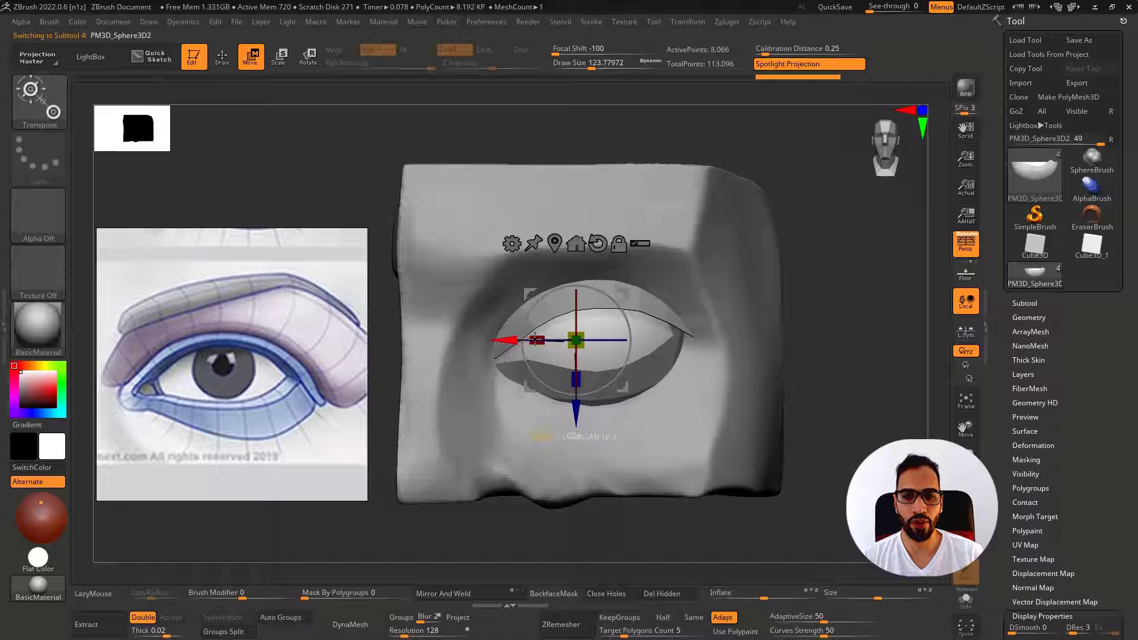
key("q")
mouse_move(691, 362)
right_mouse_down("alt")
mouse_move(717, 361)
mouse_move(628, 287)
mouse_move(700, 326)
mouse_move(743, 388)
right_mouse_up("alt")
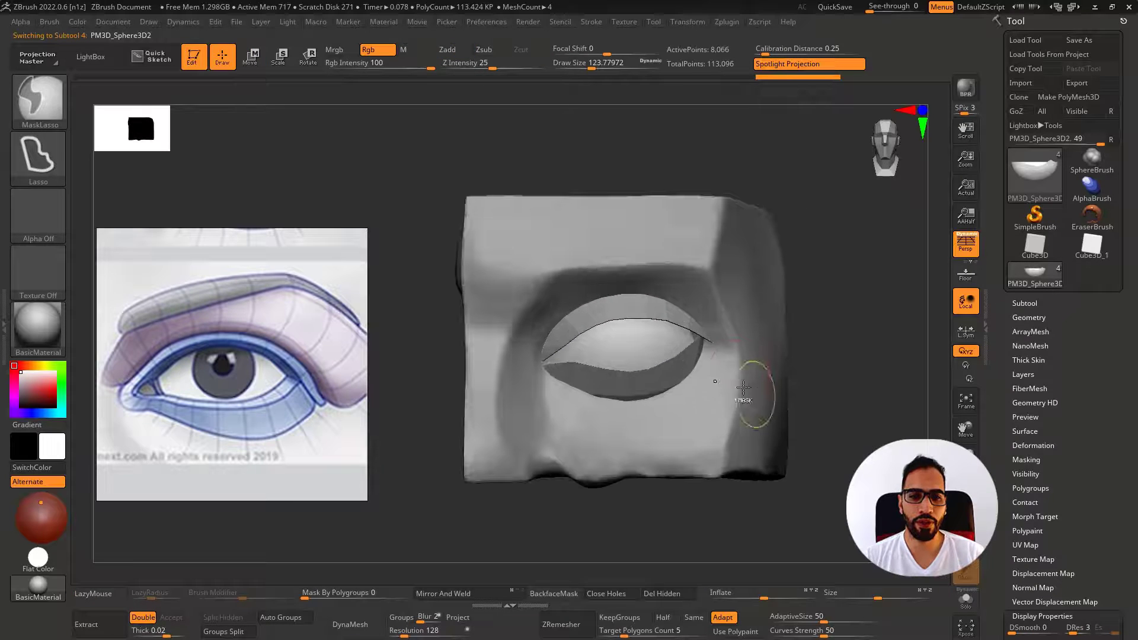
Select the upper eyelid and frame it in the view
left_click(646, 310, "alt")
key("f")
Try to thicken the upper eyelid with Panel Loops at a thickness of about 0.024
left_click(1028, 304)
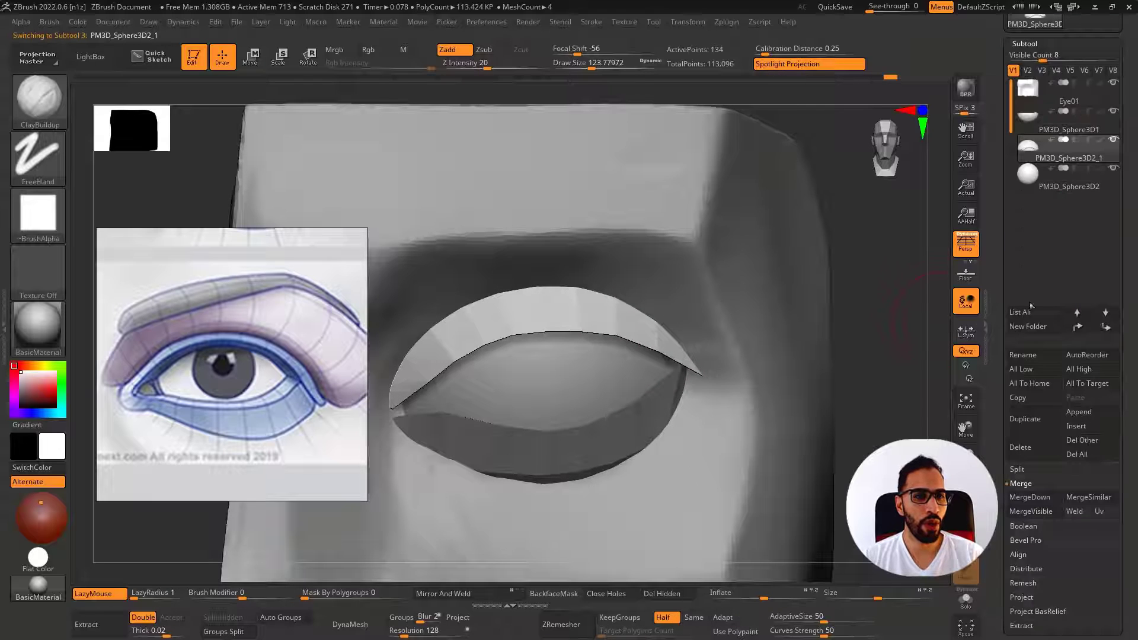
left_click_drag(1046, 55, 1035, 44)
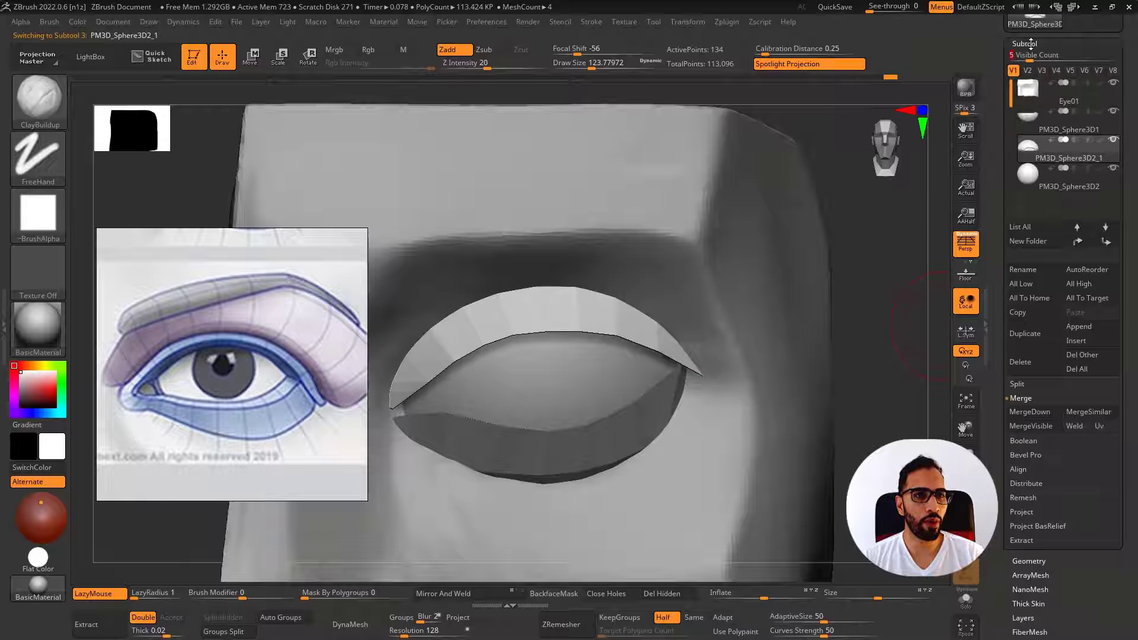
left_click(1031, 43)
left_click(1029, 57)
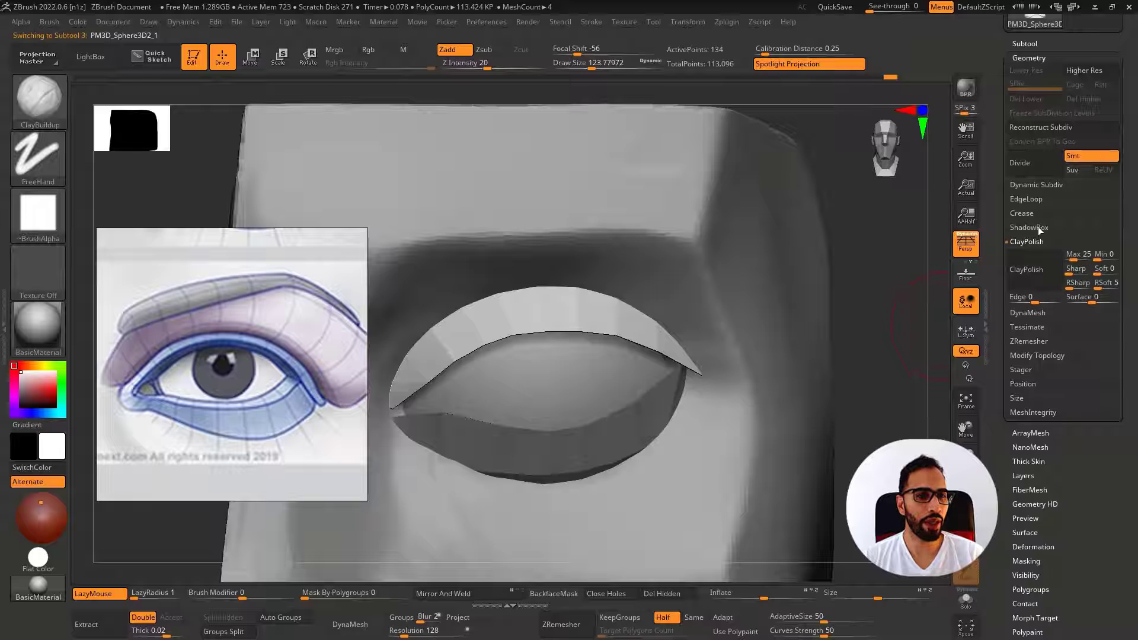
left_click(1026, 200)
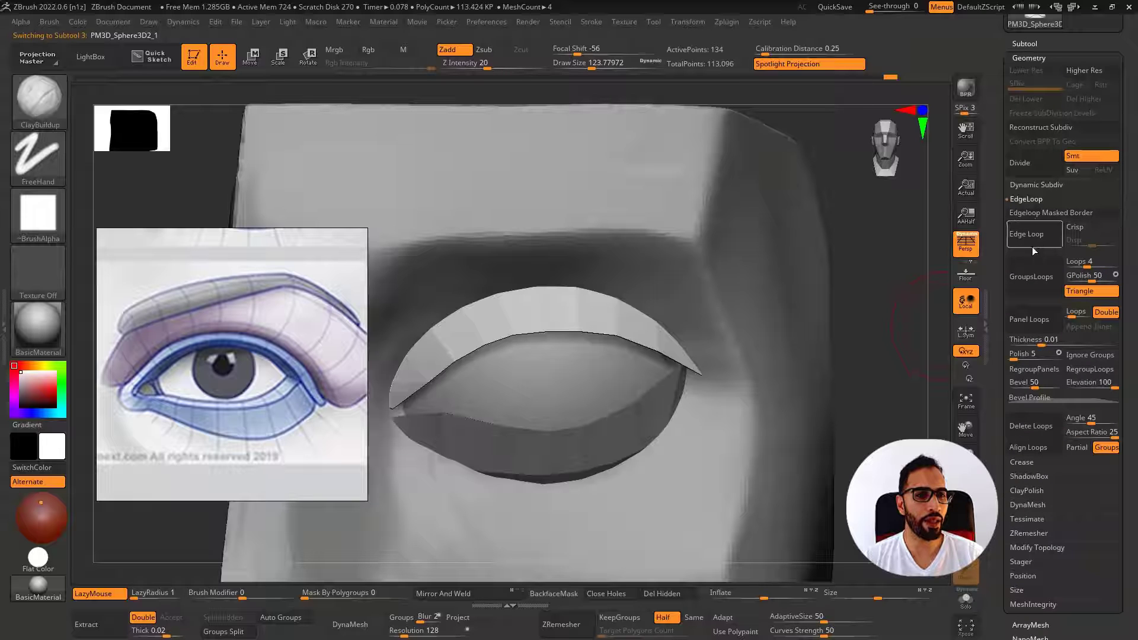
left_click(1035, 289)
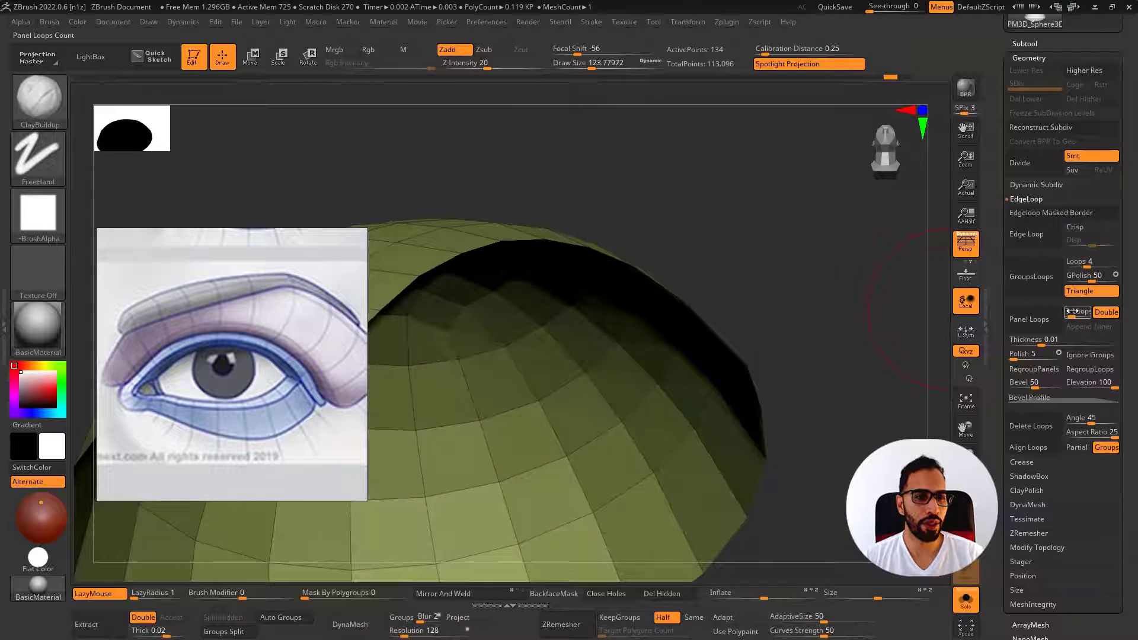
left_click_drag(1071, 313, 1048, 342)
left_click(1032, 324)
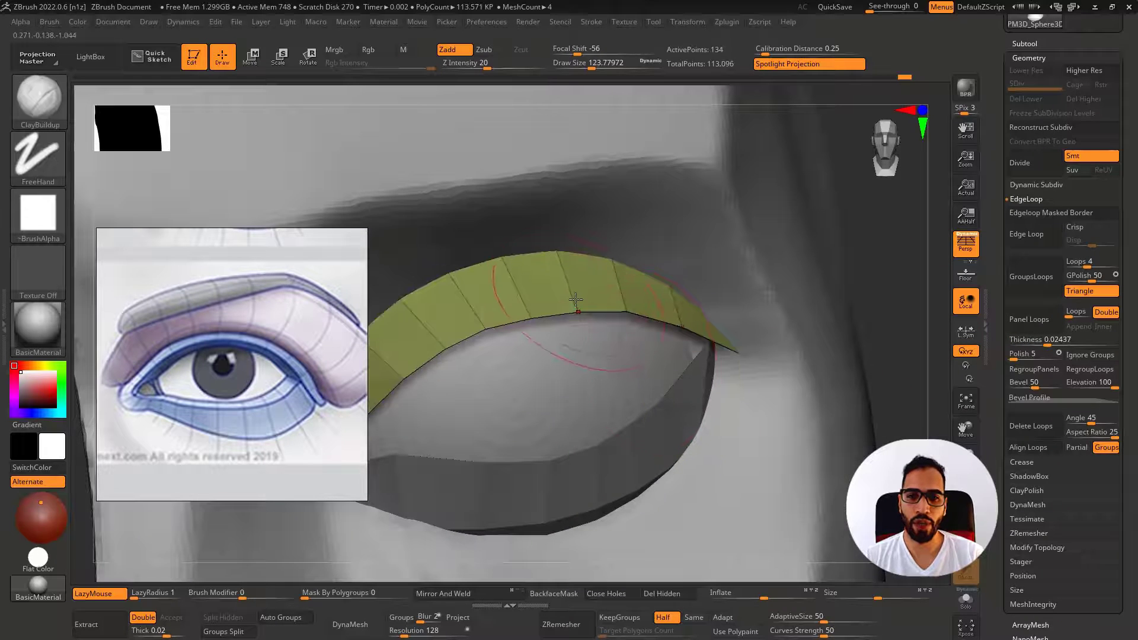
Thicken the upper eyelid with the ZModeler brush, using the Extrude polygon action with All Polygons as the target
key("b")
key("z")
key("m")
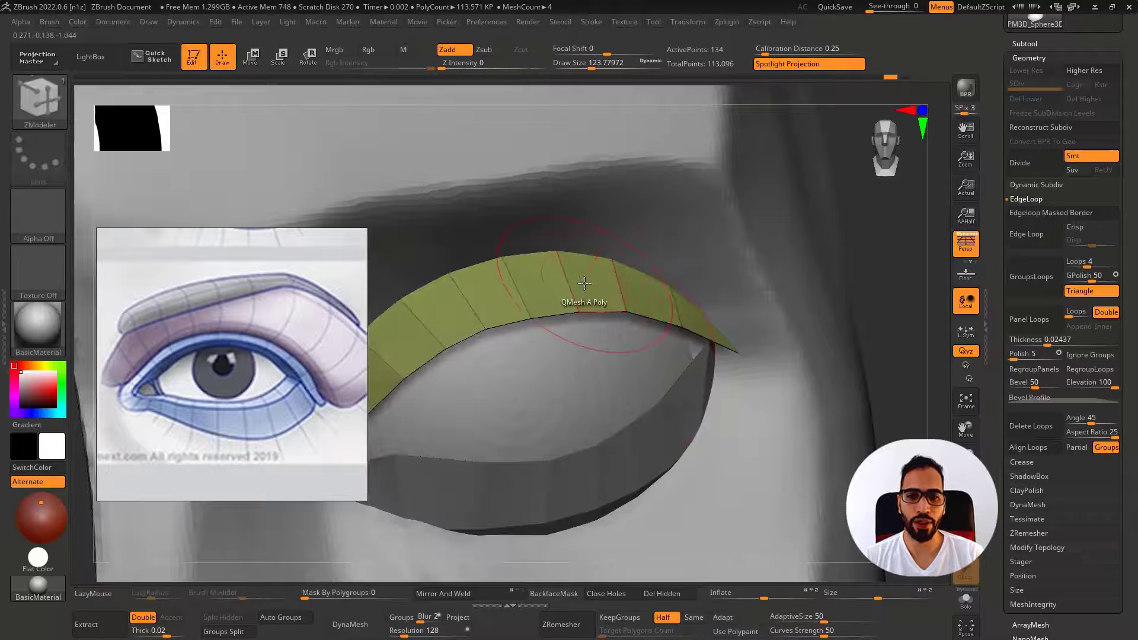
key("space")
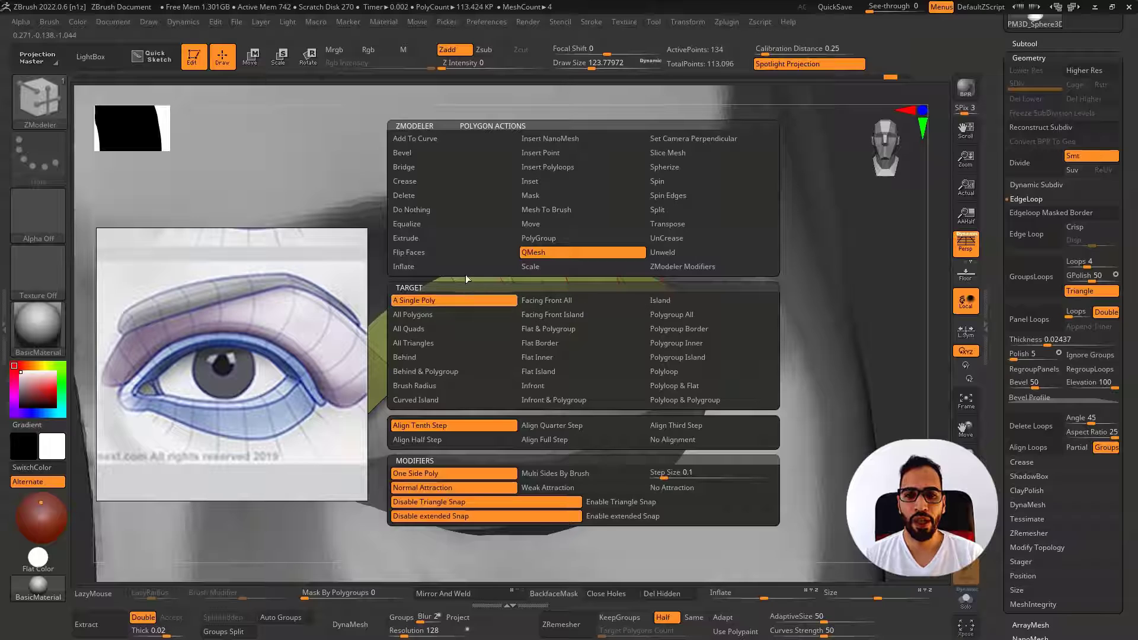
key("space")
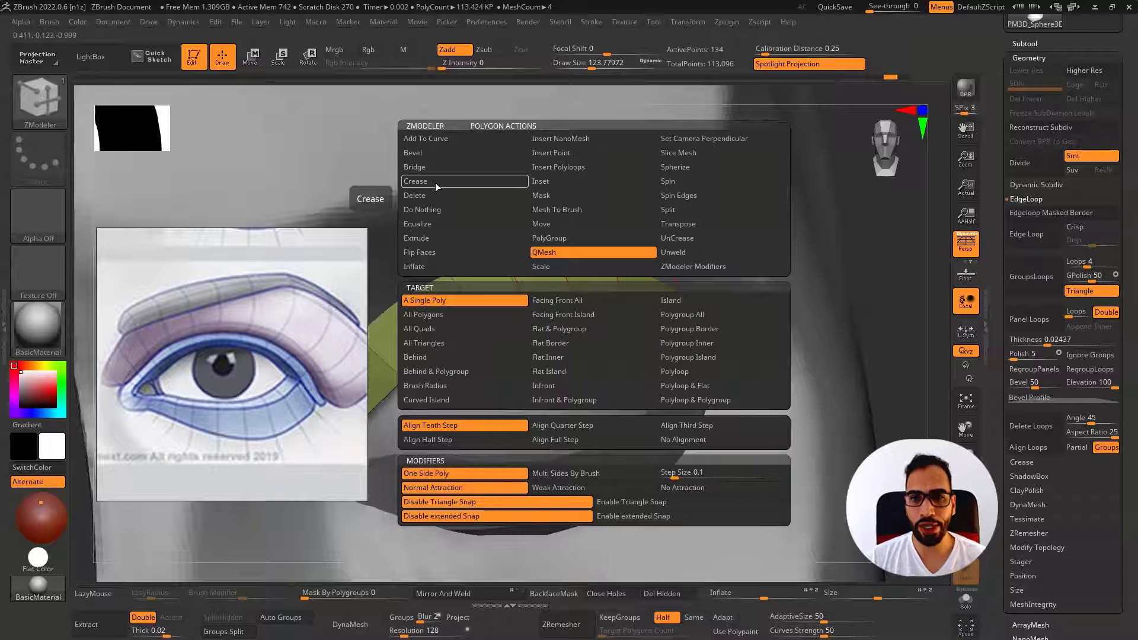
left_click(468, 239)
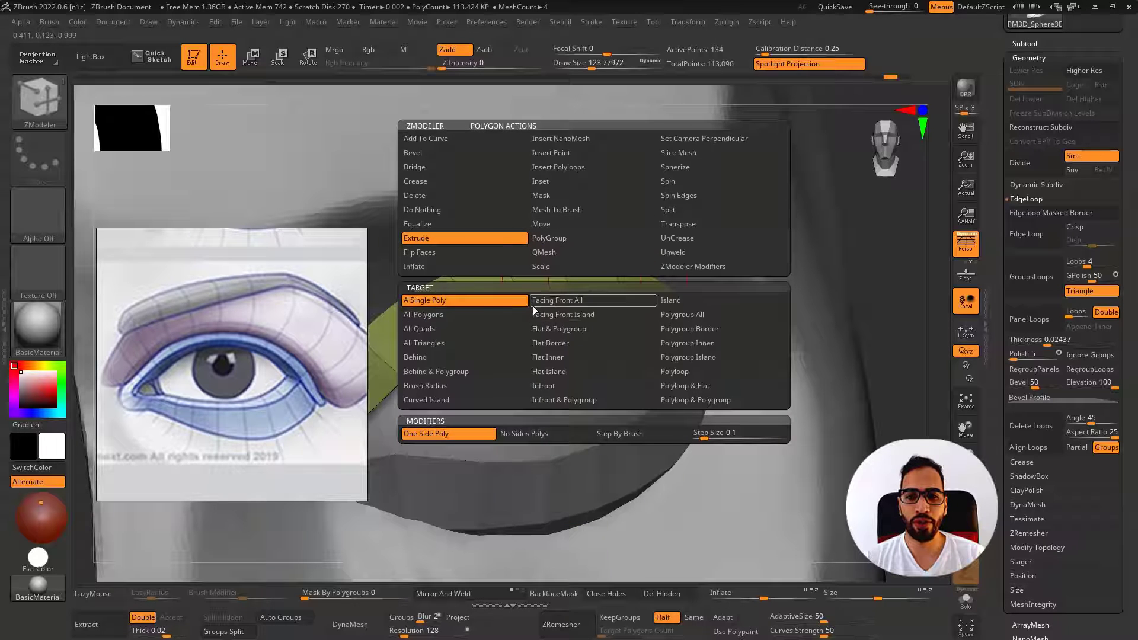
left_click(475, 315)
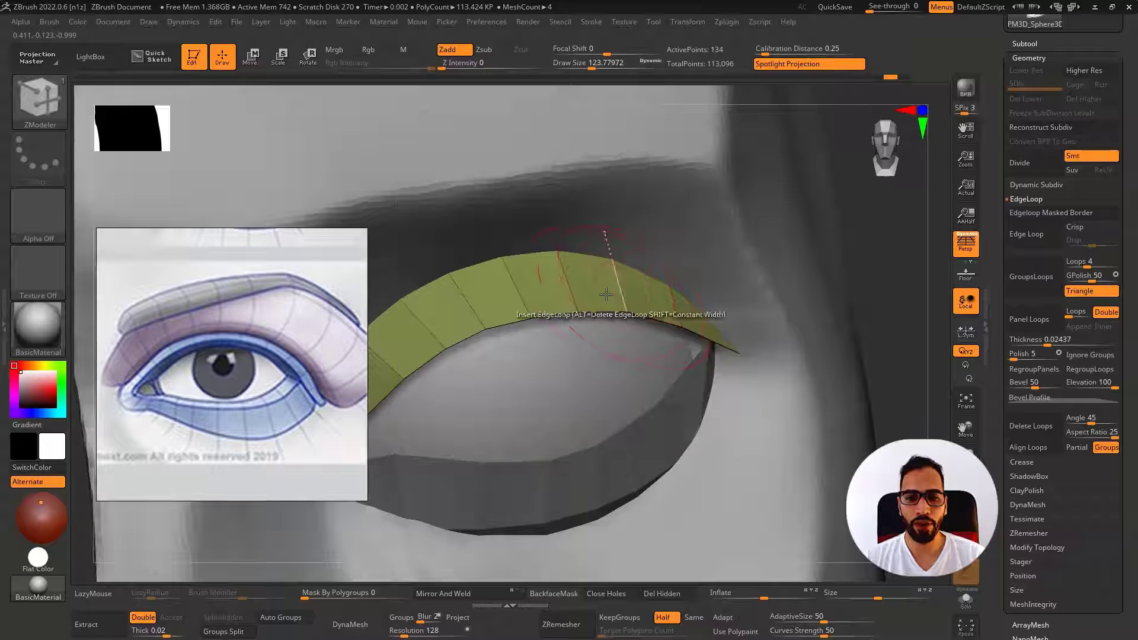
left_click_drag(606, 295, 591, 306)
key("ctrl")
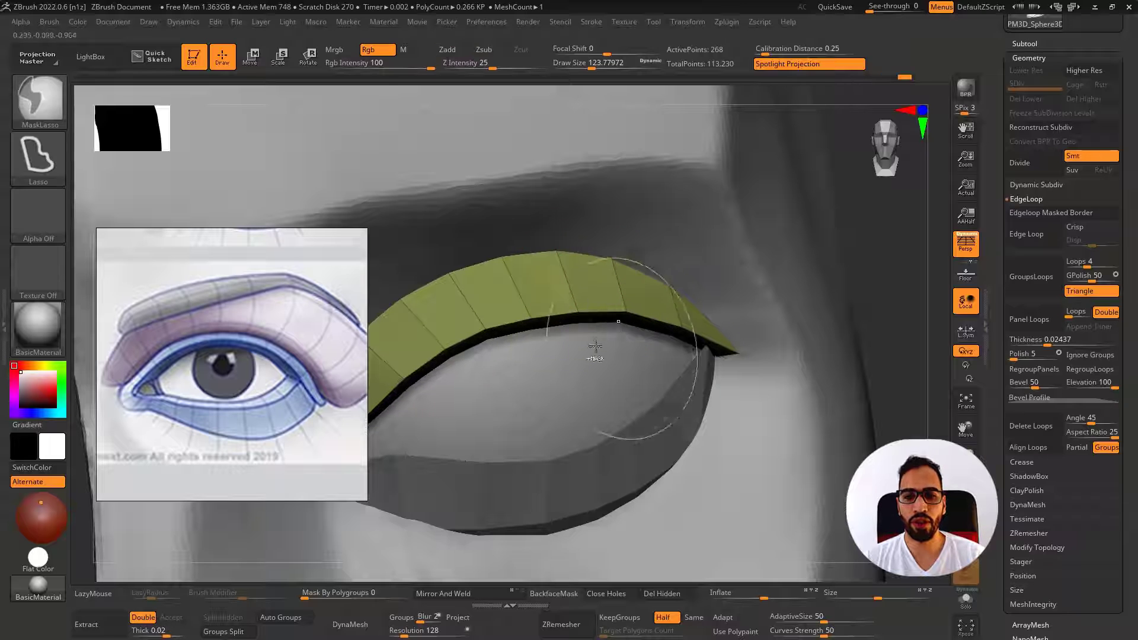
Hide the polyframe, select the lower eyelid, and extrude all its polygons to thicken it like the upper one
mouse_move(595, 347)
right_mouse_down("ctrl")
mouse_move(580, 371)
mouse_move(572, 361)
mouse_move(542, 374)
mouse_move(643, 369)
mouse_move(619, 343)
mouse_move(608, 354)
mouse_move(682, 405)
mouse_move(629, 416)
right_mouse_up("ctrl")
key("shift+f")
left_click(686, 407, "alt")
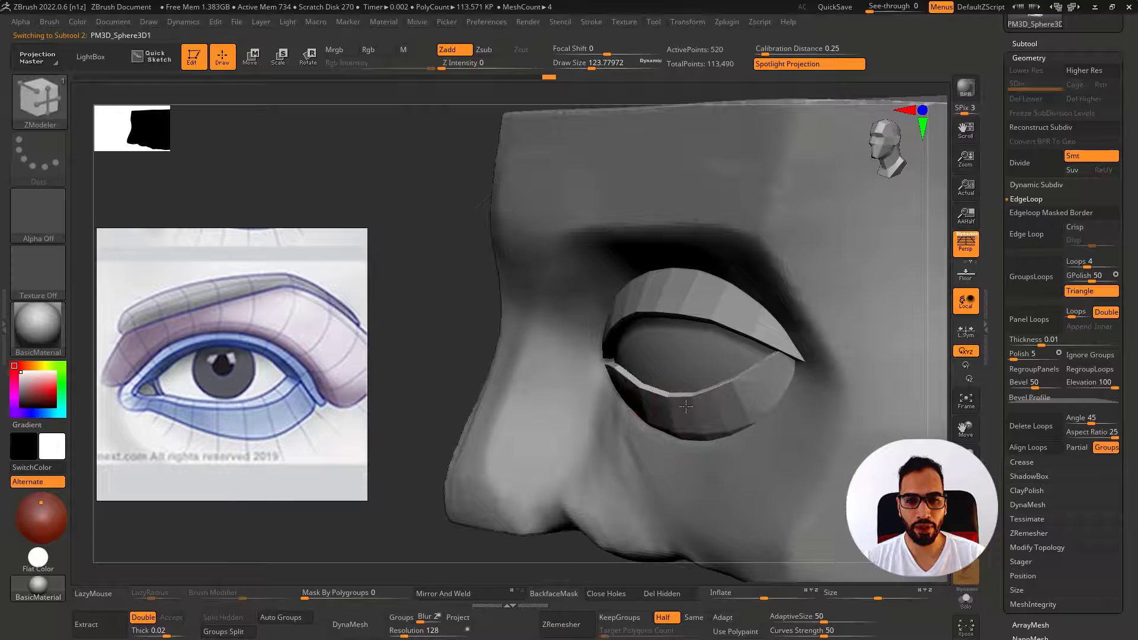
right_click_drag(595, 397, 691, 370, "shift")
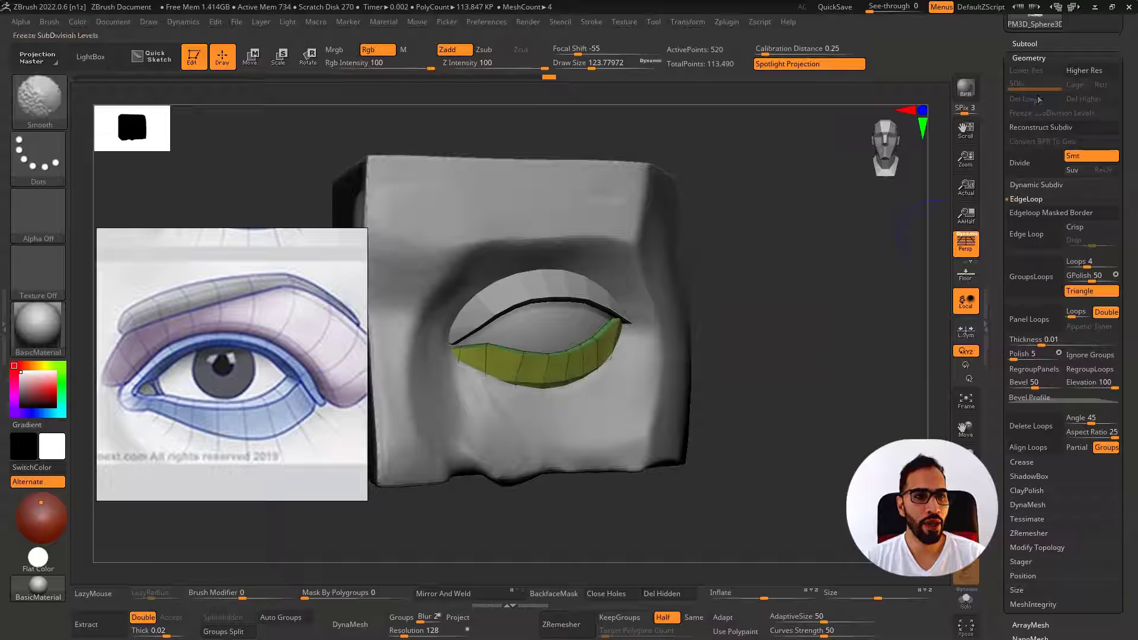
Preview the lower eyelid with Dynamic Subdiv, choosing Always YES for its auto-activation, and return to the unsmoothed mesh
key("d")
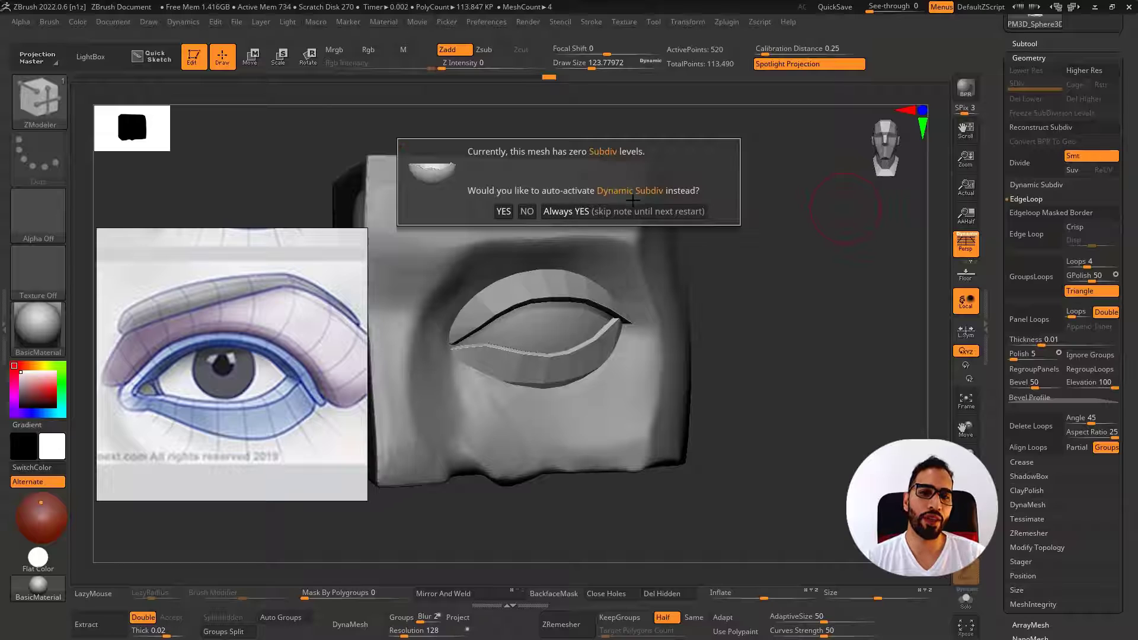
left_click(584, 214)
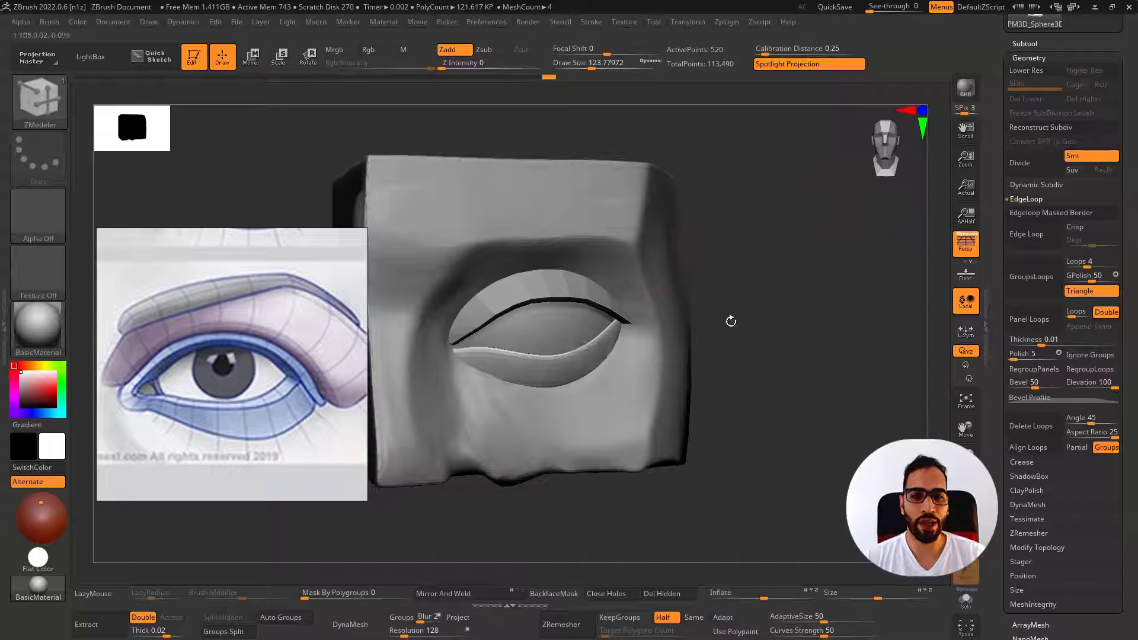
left_click_drag(753, 330, 771, 356)
right_click_drag(580, 434, 549, 393)
key("shift+d")
right_click_drag(715, 381, 706, 374)
left_click(706, 373)
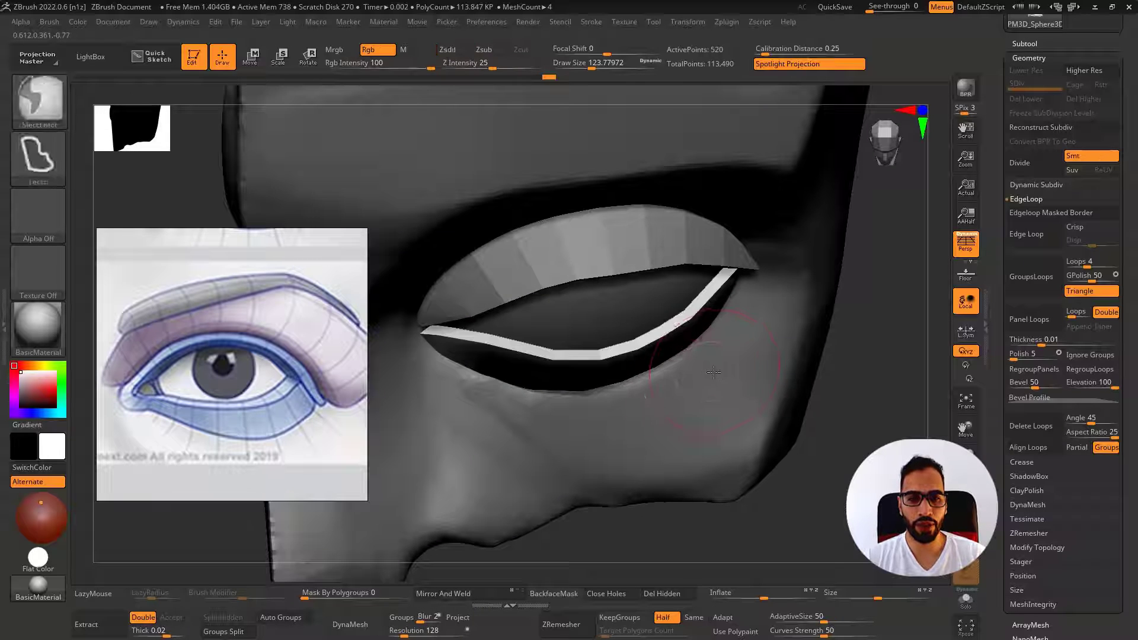
key("shift+d")
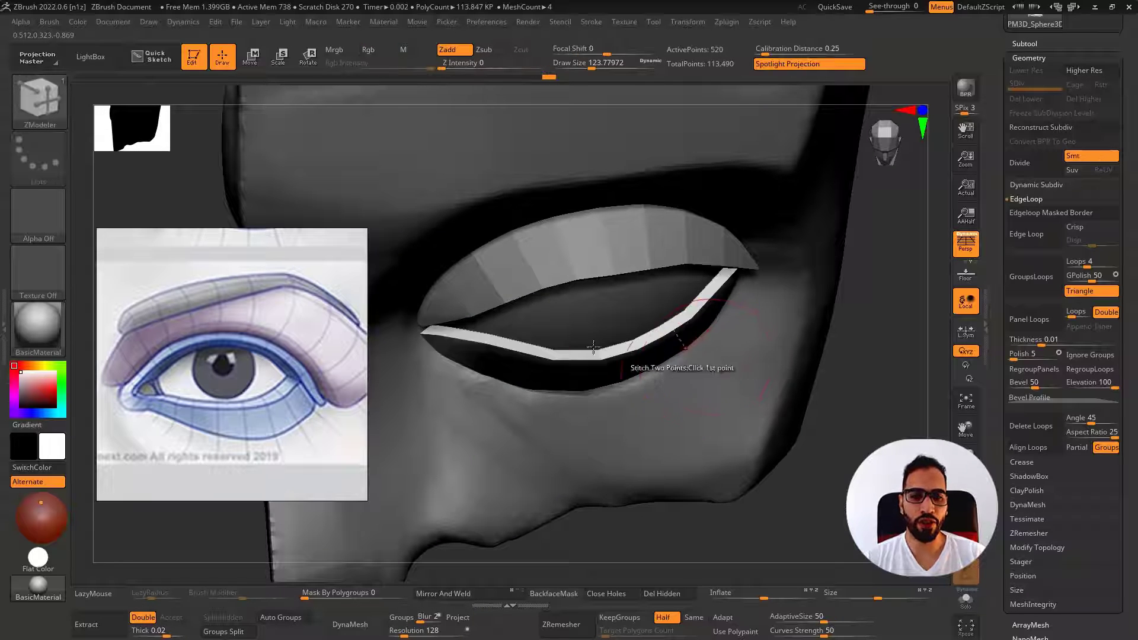
right_click_drag(655, 328, 784, 258)
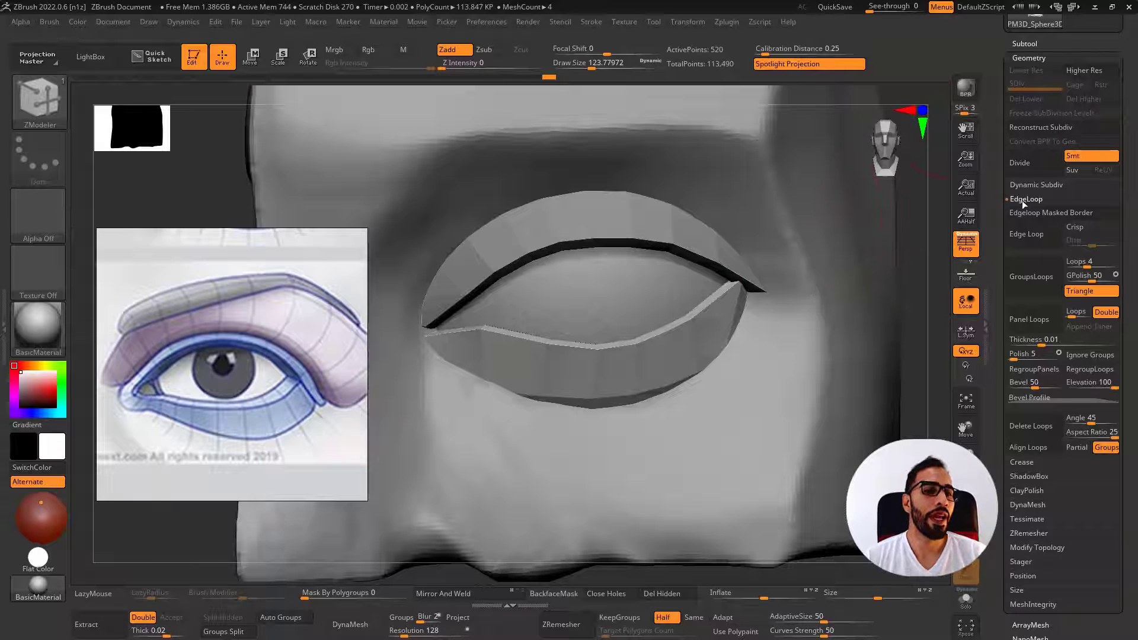
Isolate the lower eyelid with the polyframe shown and crease its polygroup borders with Crease PG
key("shift+f")
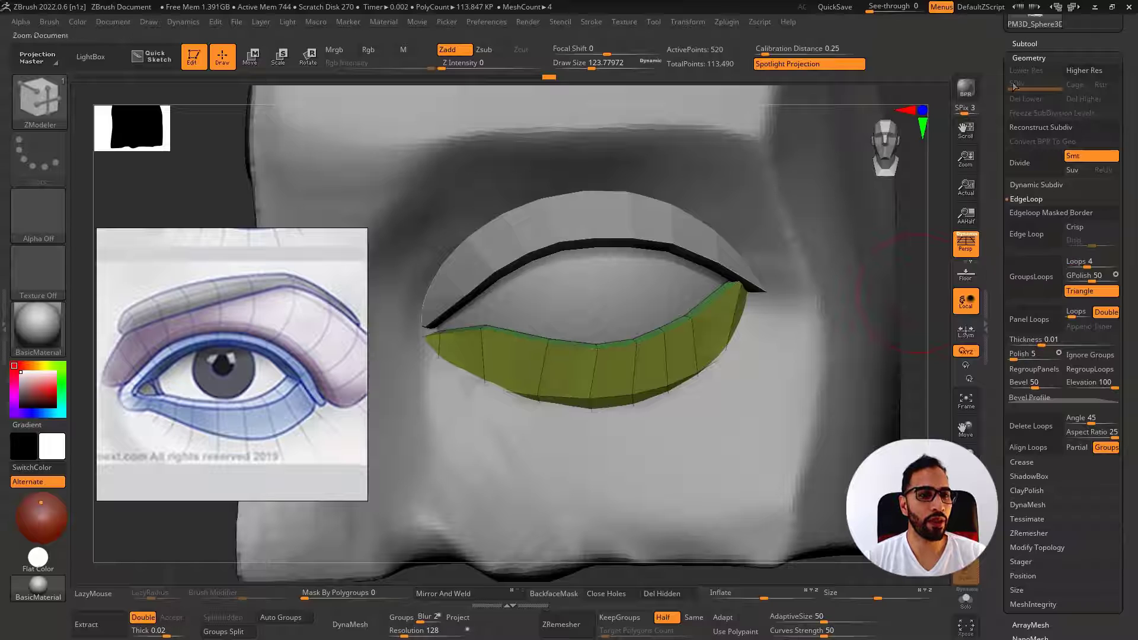
left_click(1026, 57)
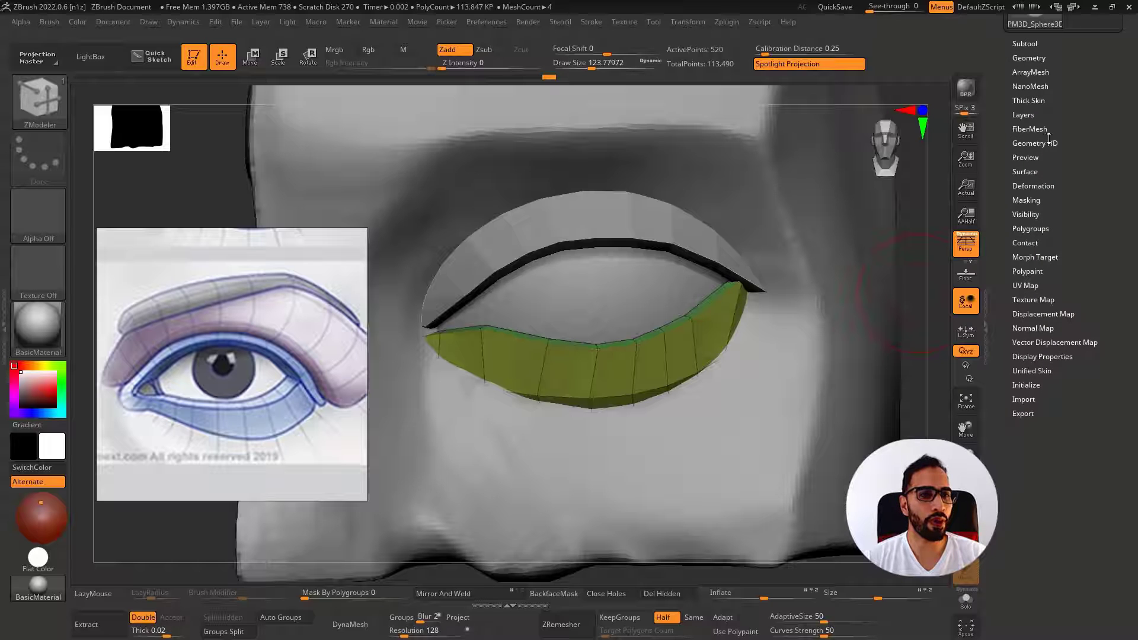
left_click(1039, 57)
left_click(1037, 58)
right_click_drag(682, 347, 646, 340)
key("shift+s")
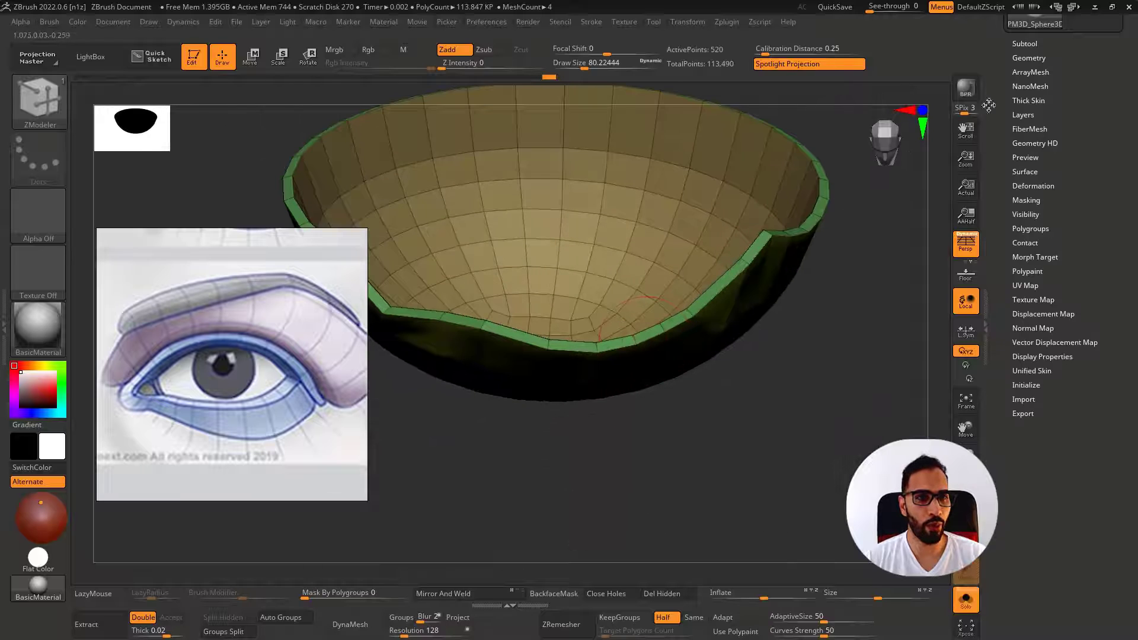
left_click(1029, 58)
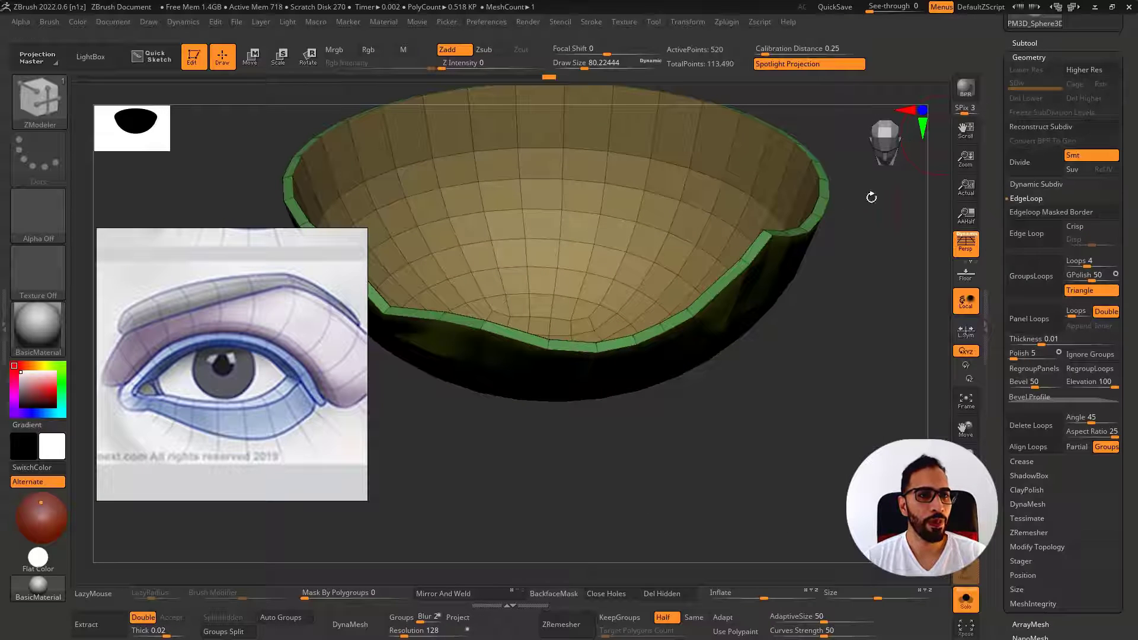
left_click(1027, 199)
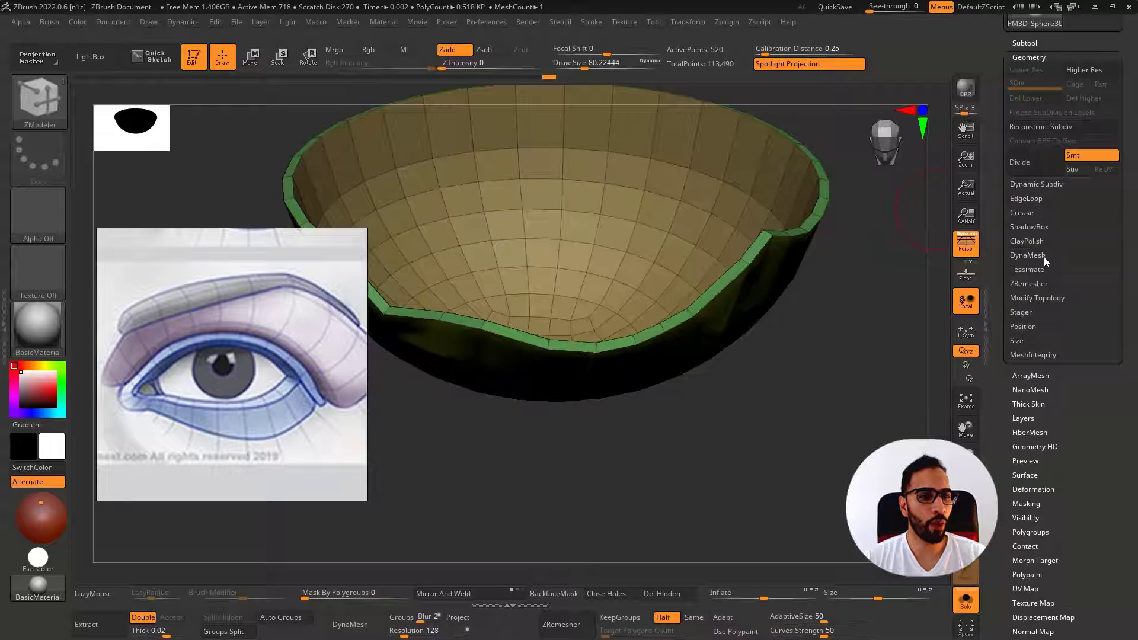
left_click(1025, 213)
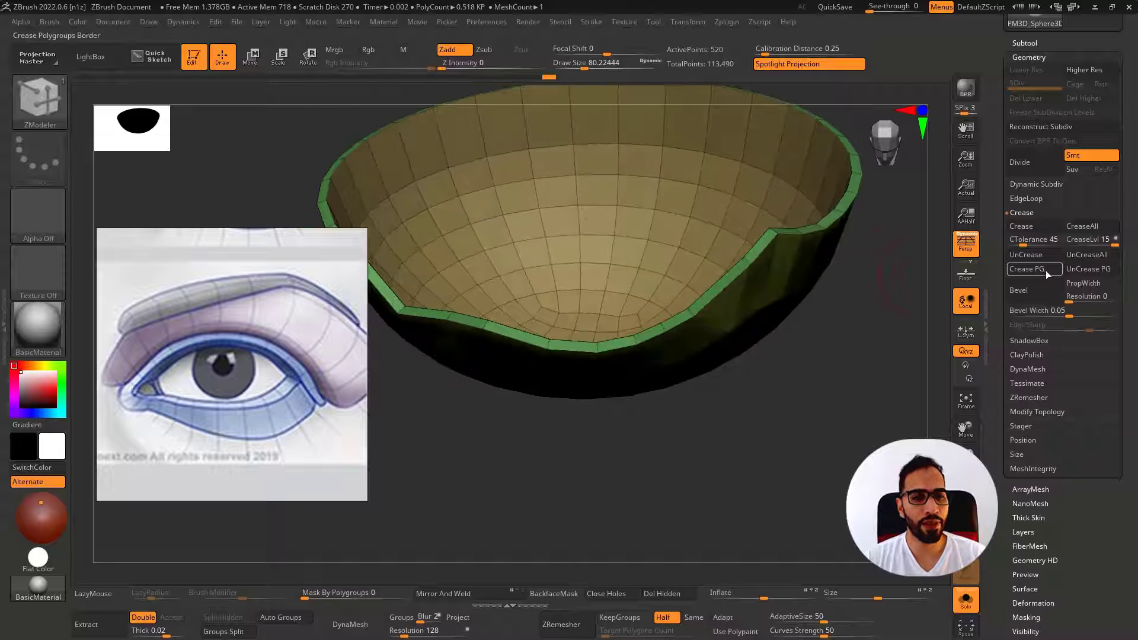
left_click_drag(838, 376, 780, 323)
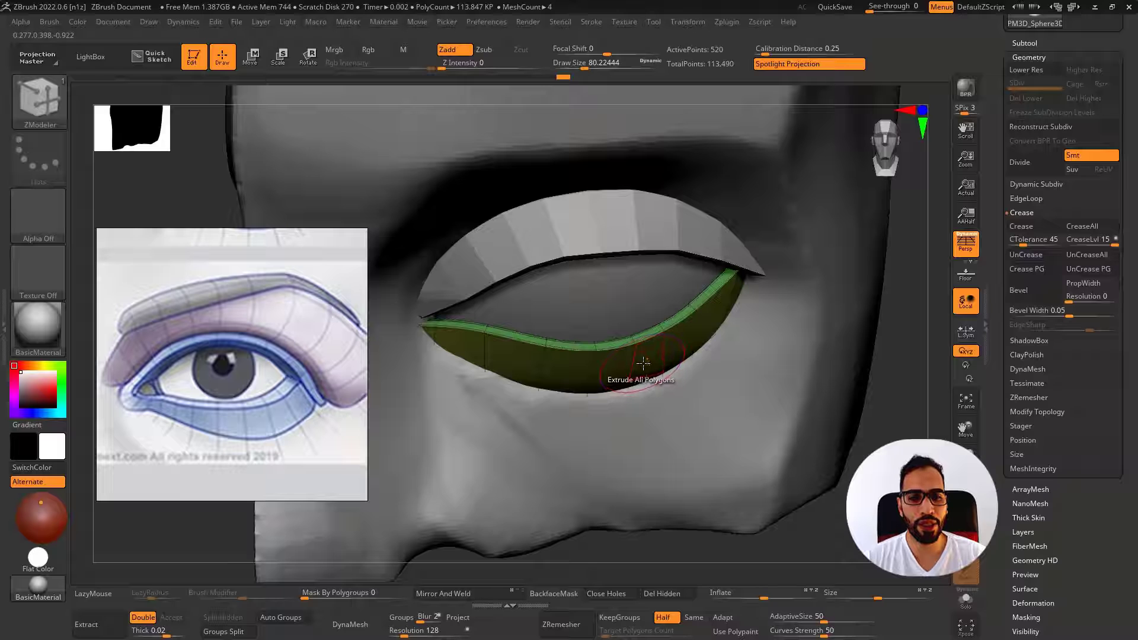
Hide the polyframe and raise the SmoothSubdiv level of the lower eyelid's Dynamic Subdiv
key("shift")
mouse_move(620, 386)
right_mouse_down()
mouse_move(593, 356)
mouse_move(632, 365)
mouse_move(568, 376)
mouse_move(681, 374)
mouse_move(605, 384)
mouse_move(635, 387)
mouse_move(733, 344)
right_mouse_up()
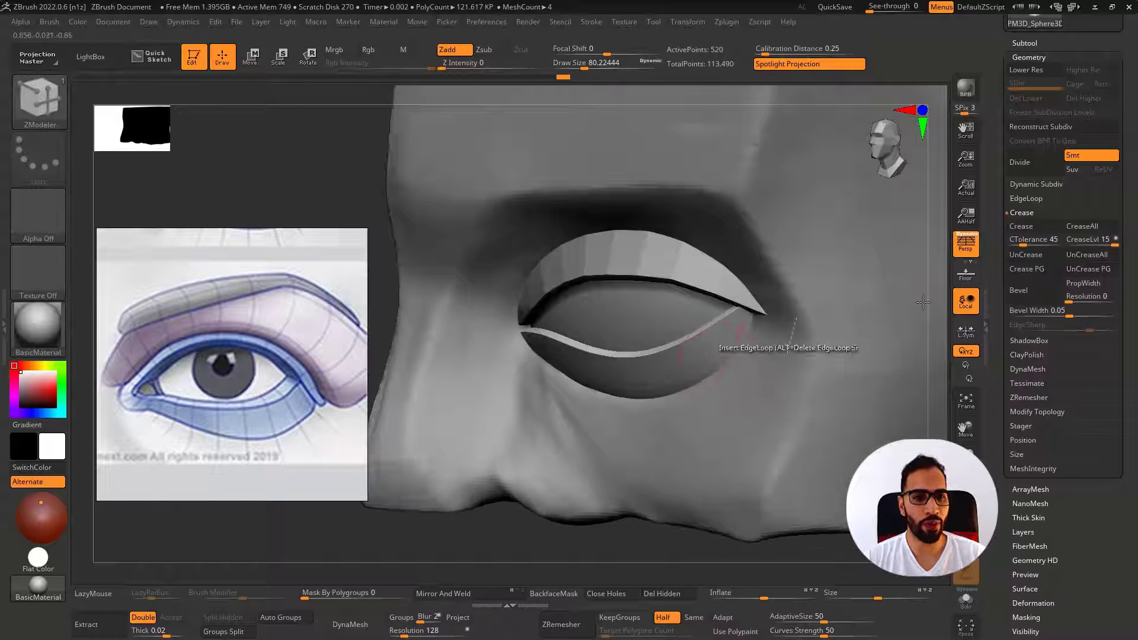
left_click(1050, 188)
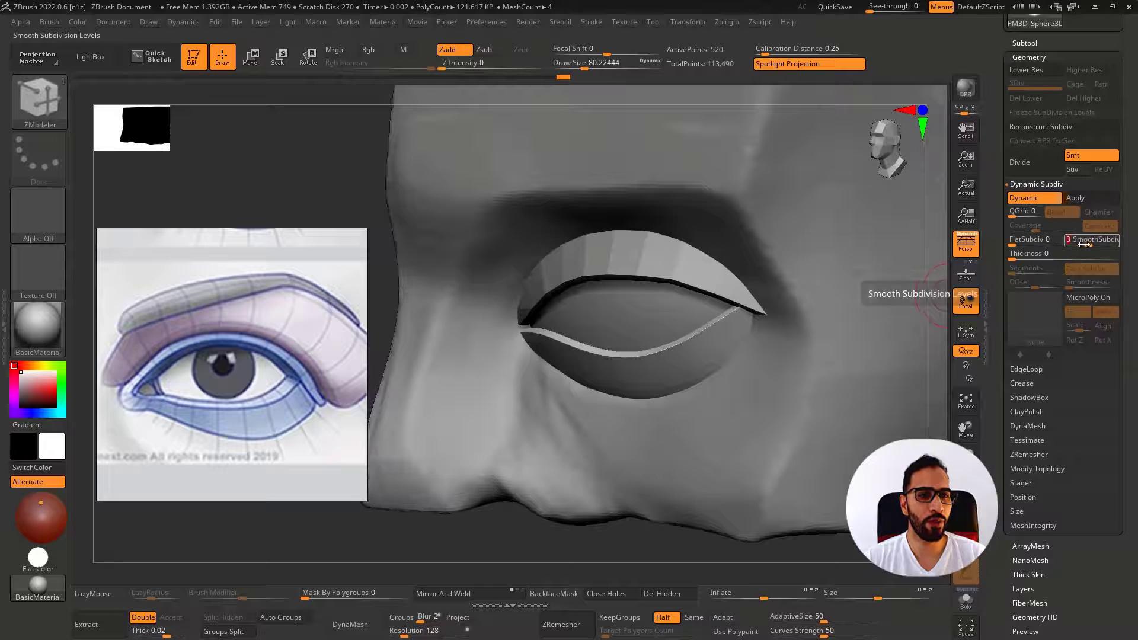
right_click_drag(759, 426, 755, 358, "ctrl")
Select the upper eyelid, bring up its crease options, and smooth it with Dynamic Subdiv at a raised SmoothSubdiv level
left_click(709, 310, "alt")
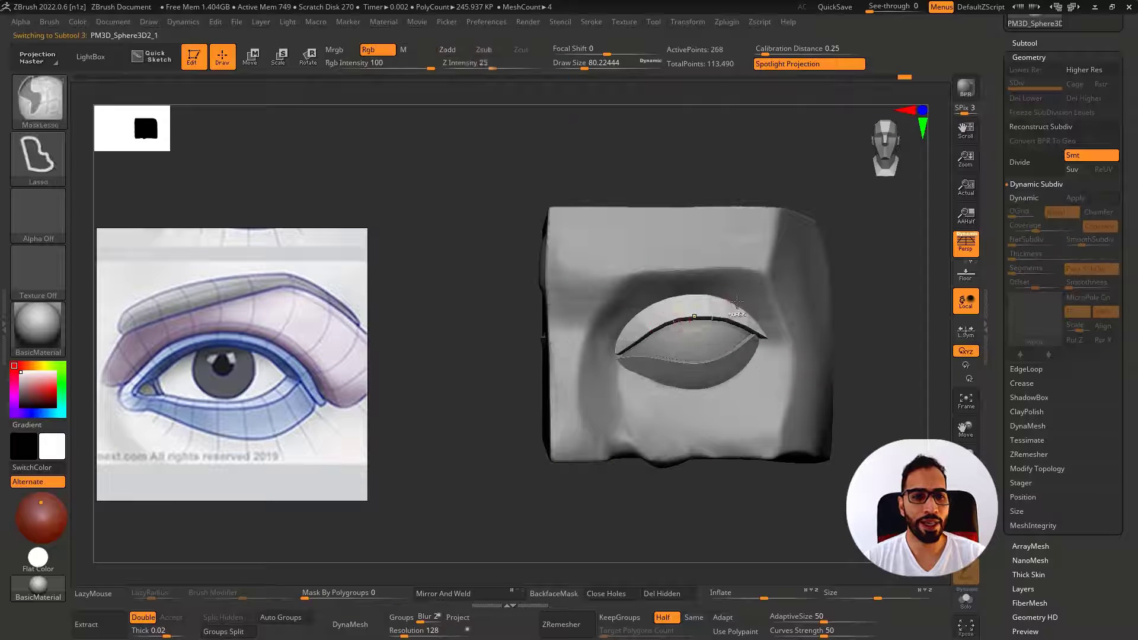
right_click_drag(725, 313, 761, 311, "ctrl")
left_click(1024, 58)
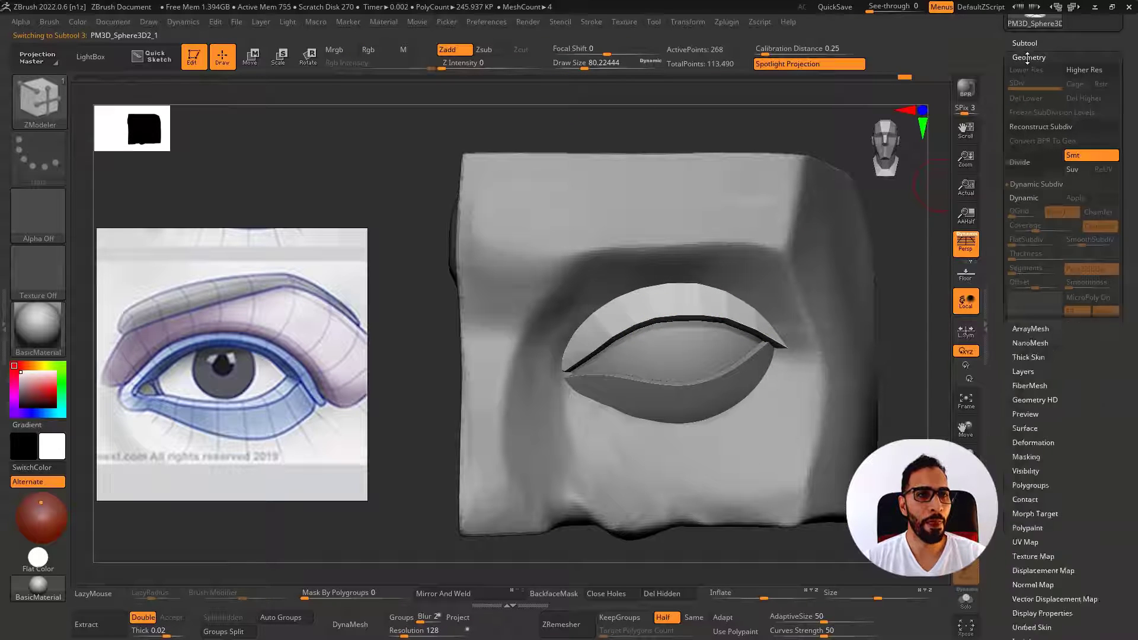
left_click(1028, 58)
left_click(1027, 384)
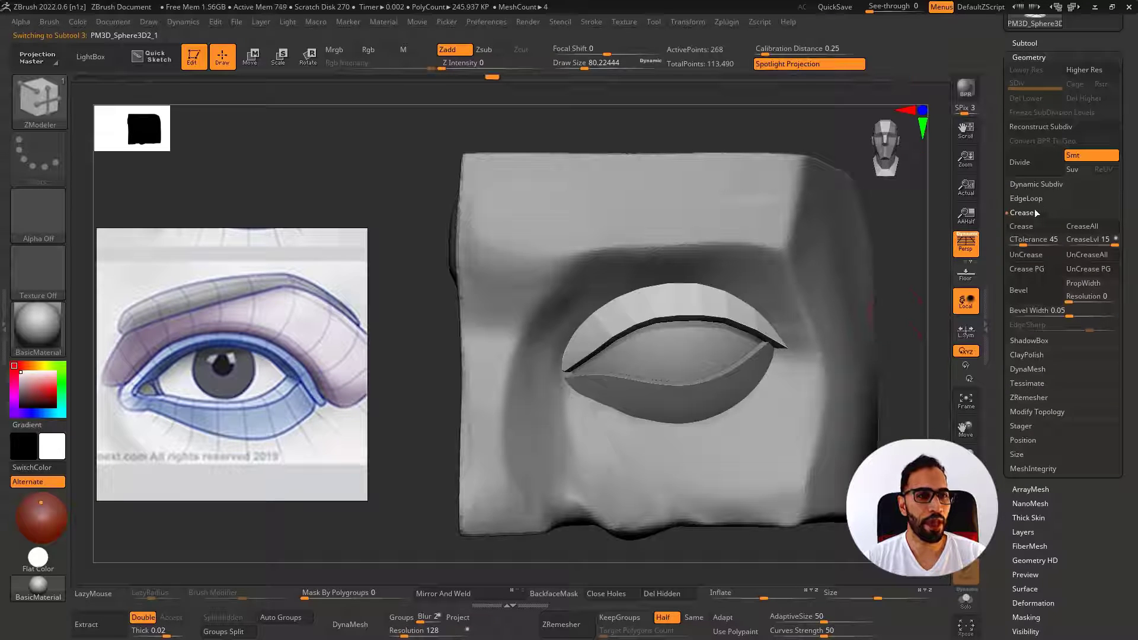
left_click(1035, 186)
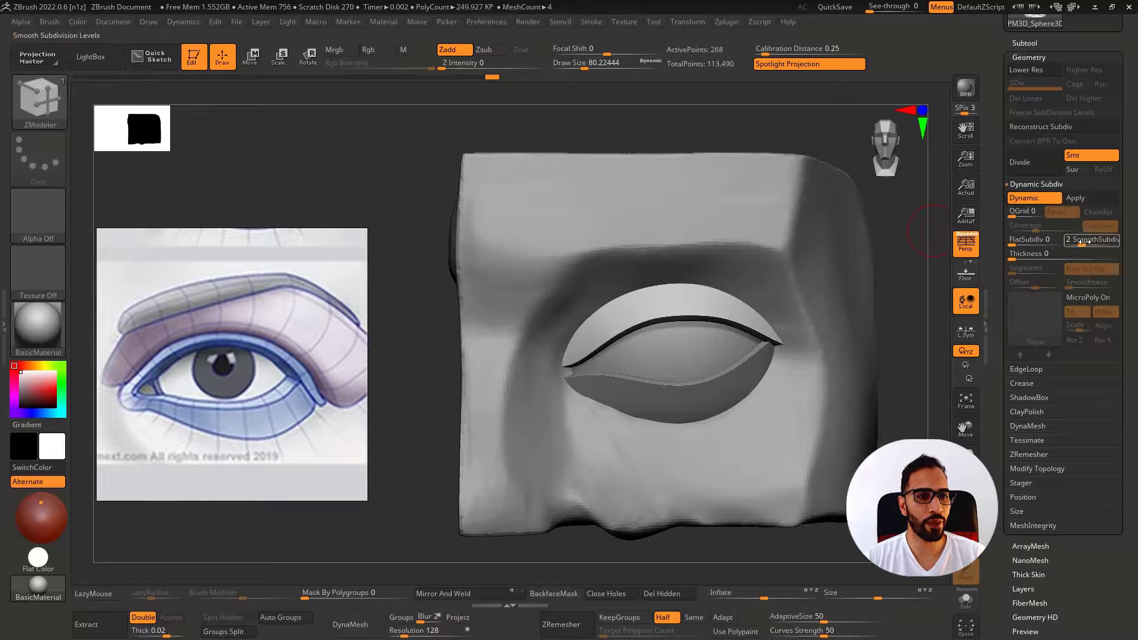
Choose the Move brush with a draw size of about 262 and bring the upper eyelid's inner corner into close view
mouse_move(795, 377)
right_mouse_down()
mouse_move(735, 427)
mouse_move(692, 396)
mouse_move(726, 379)
right_mouse_up()
right_click_drag(725, 380, 735, 419, "ctrl")
key("s")
left_click_drag(709, 377, 731, 377)
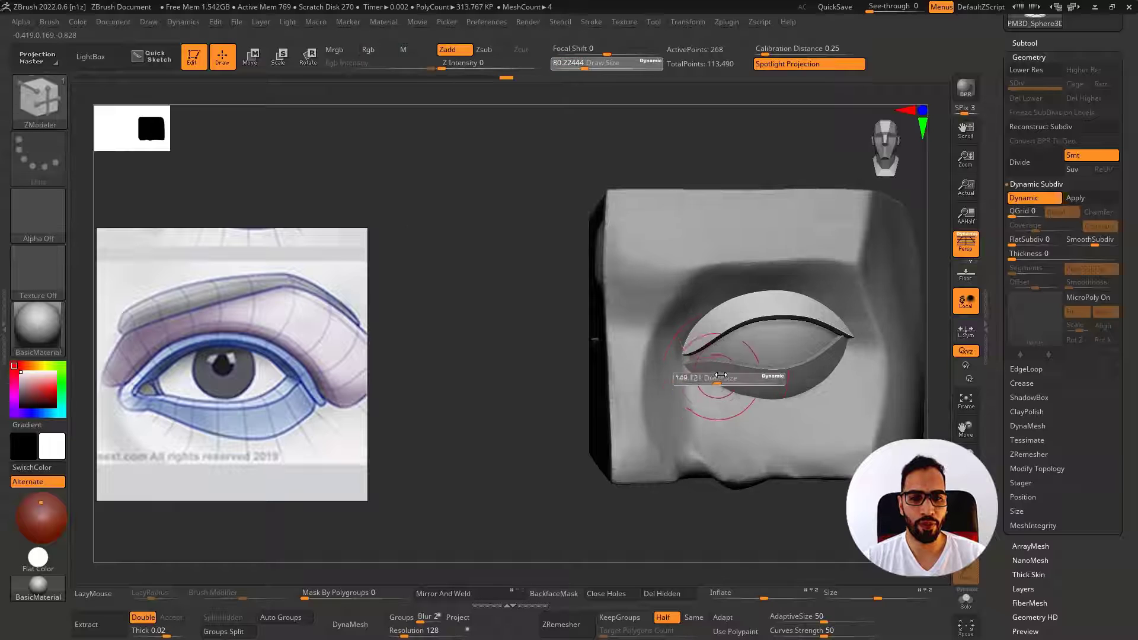
key("b")
key("m")
key("v")
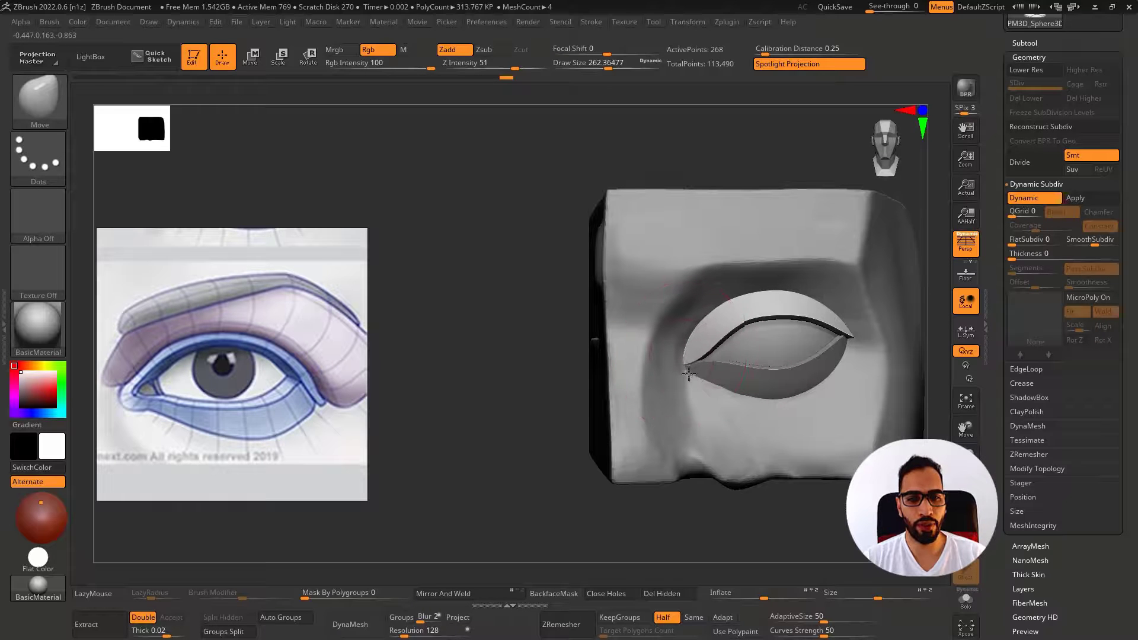
right_click_drag(700, 369, 694, 370, "ctrl")
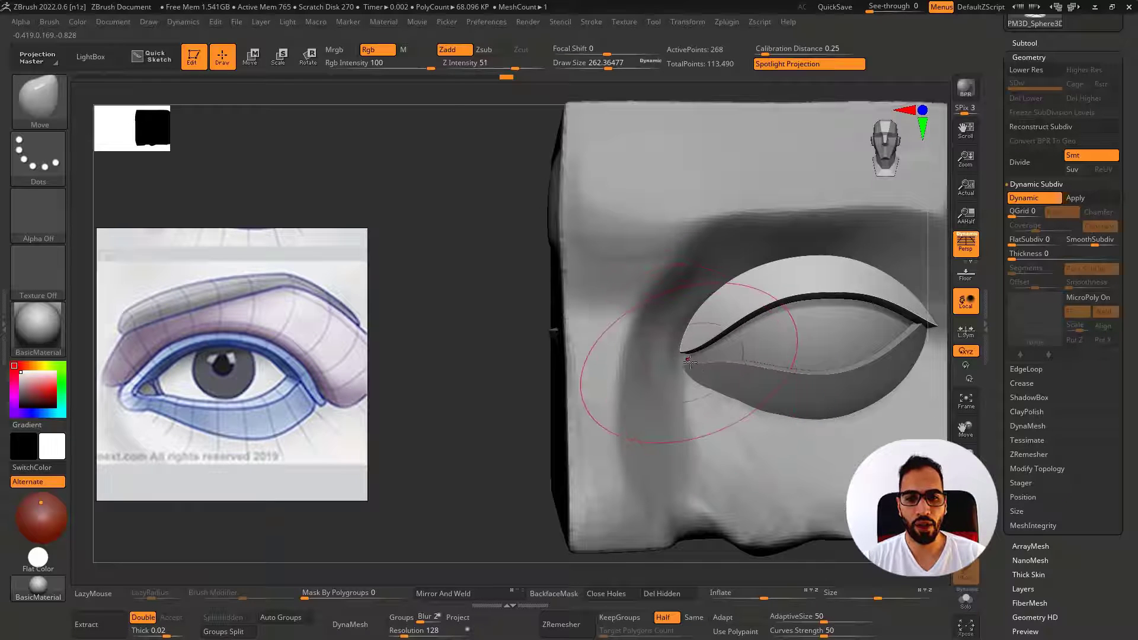
Return the upper eyelid to its unsmoothed mesh with the polyframe shown and examine its inner corner in isolation
key("shift+d")
key("alt+s")
key("shift+f")
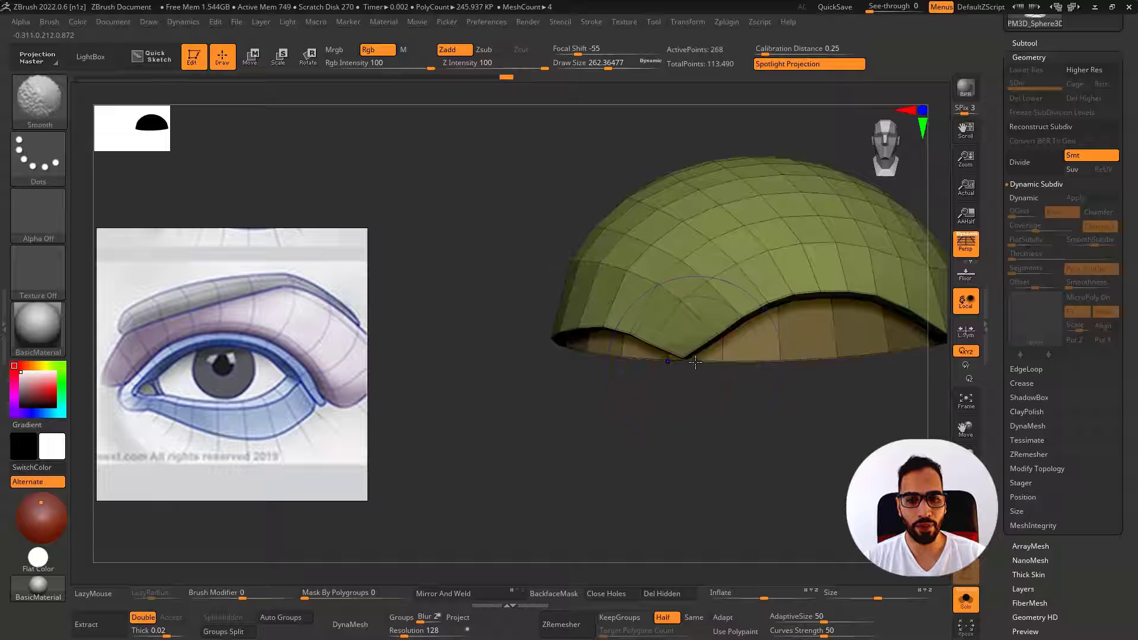
mouse_move(695, 363)
right_mouse_down()
mouse_move(704, 406)
mouse_move(688, 358)
right_mouse_up()
key("alt+s")
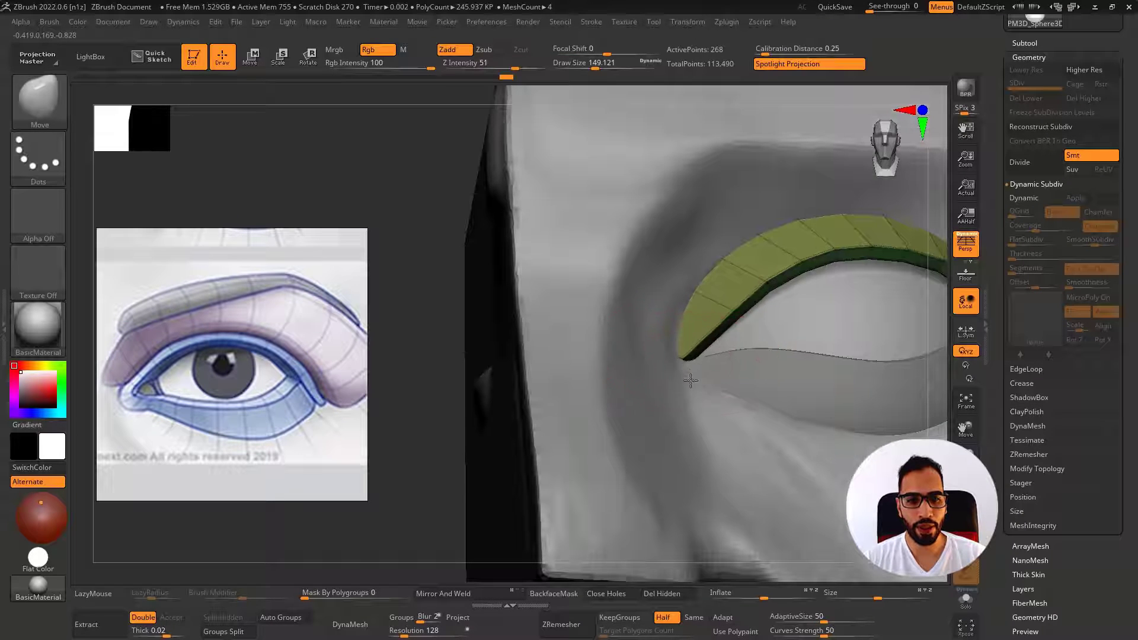
Adjust the unsmoothed upper eyelid's inner corner and raise its middle with the Move brush, varying the draw size up to about 286
right_click_drag(689, 380, 686, 366)
key("bracketleft")
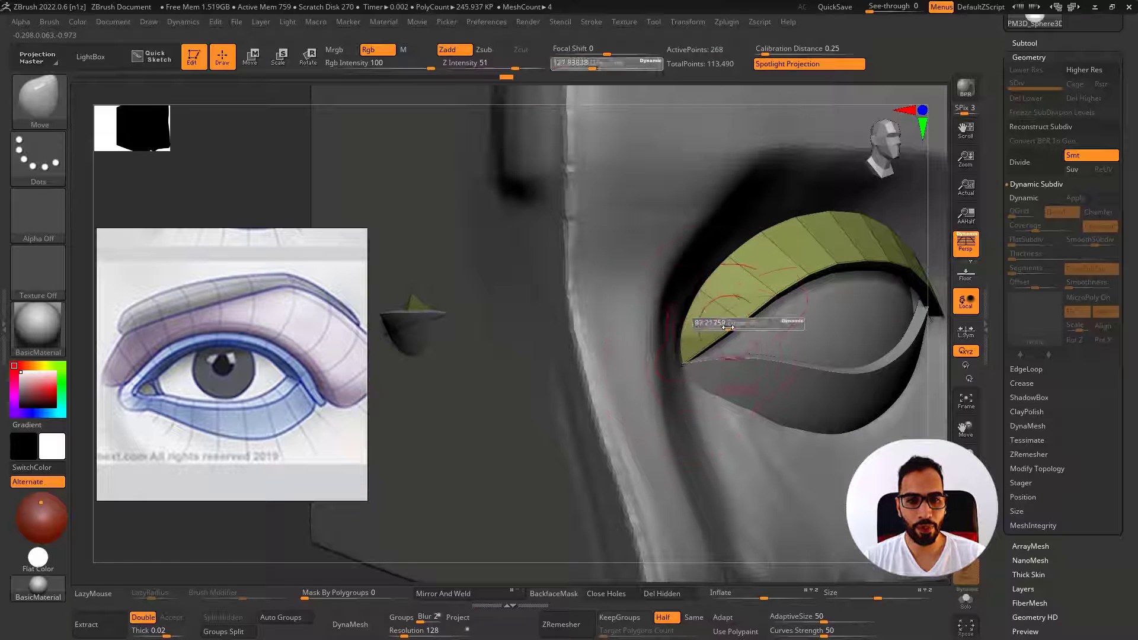
key("bracketright")
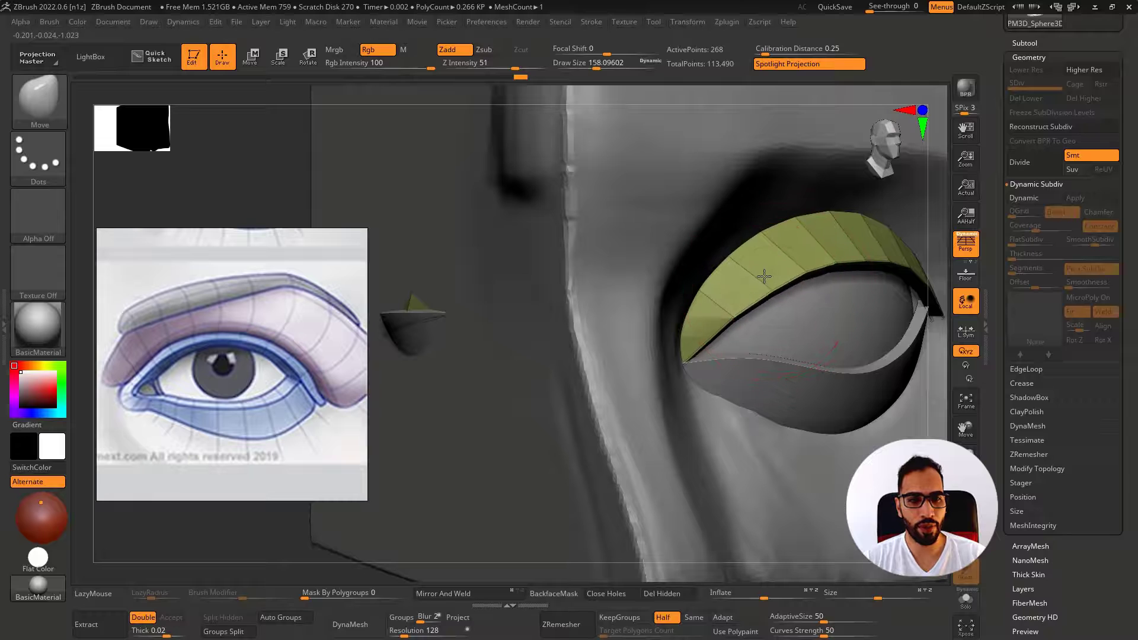
mouse_move(765, 276)
right_mouse_down()
mouse_move(795, 287)
mouse_move(845, 274)
mouse_move(675, 295)
right_mouse_up()
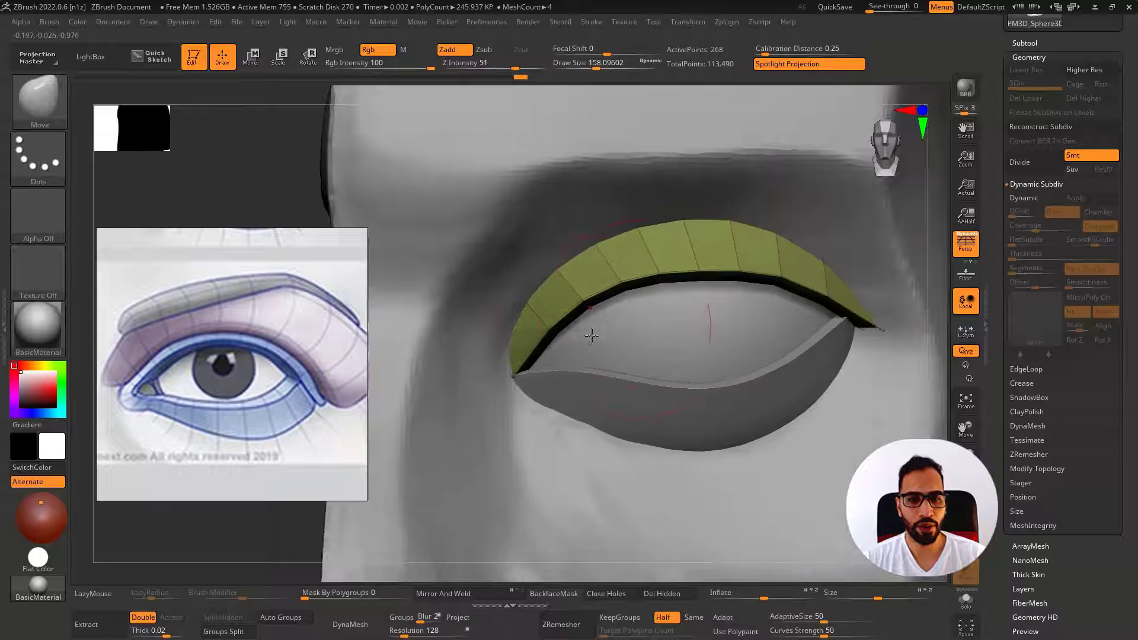
key("s")
left_click_drag(675, 296, 703, 295)
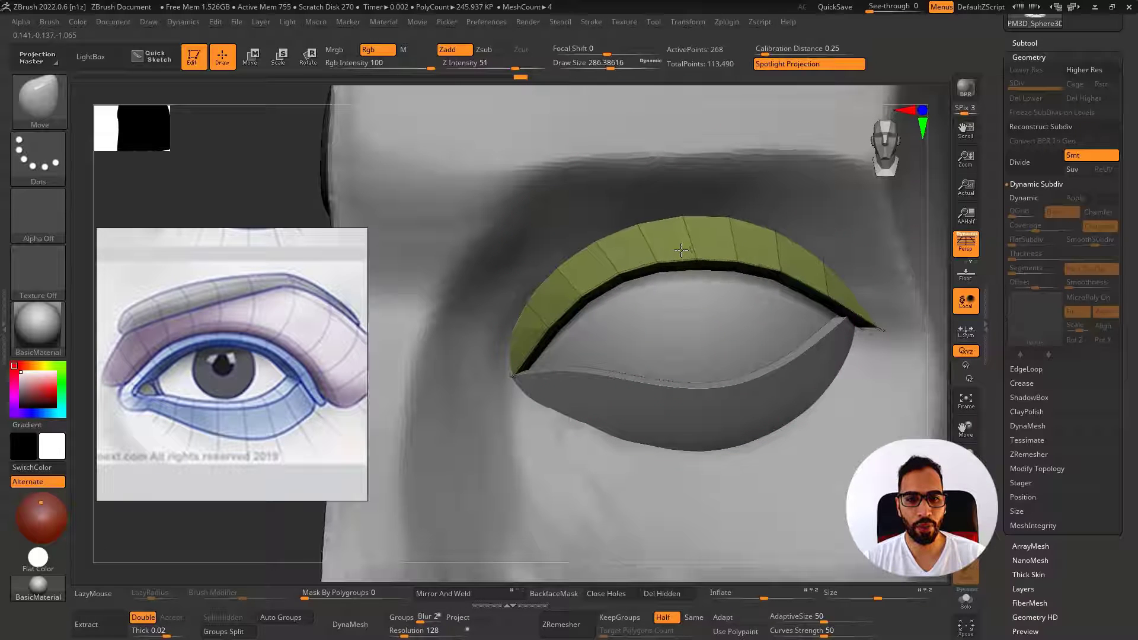
mouse_move(712, 332)
right_mouse_down("ctrl")
mouse_move(721, 356)
mouse_move(676, 377)
right_mouse_up("ctrl")
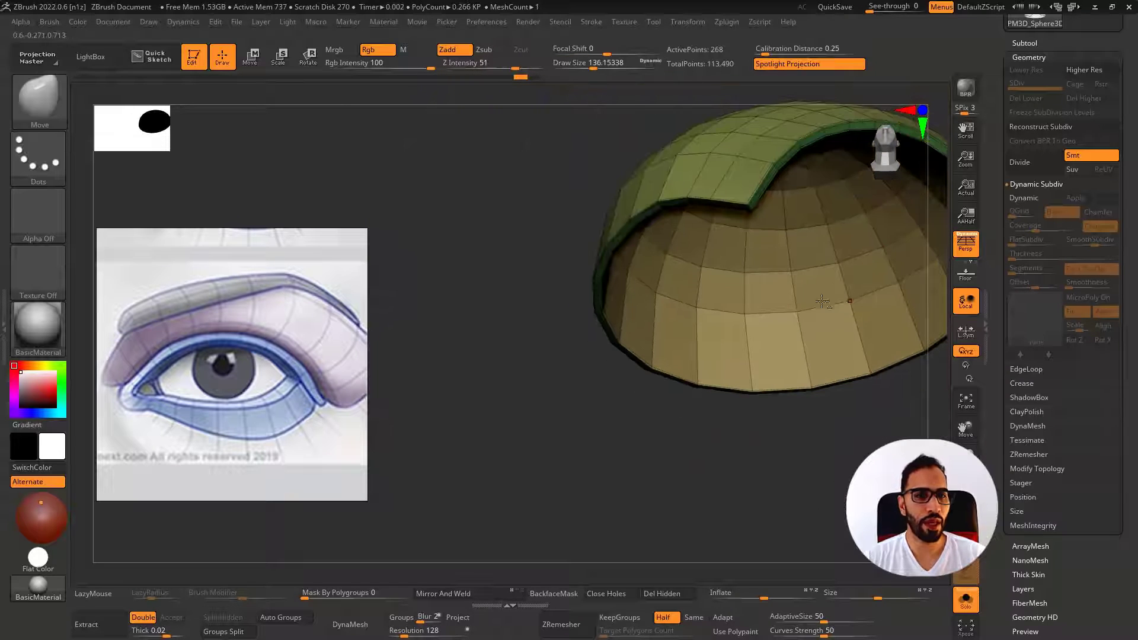
Inspect the isolated upper eyelid, crease its polygroup borders with Crease PG, and turn its Dynamic Subdiv smoothing back on
mouse_move(823, 301)
right_mouse_down()
mouse_move(771, 344)
mouse_move(742, 438)
mouse_move(741, 498)
mouse_move(677, 440)
mouse_move(595, 439)
mouse_move(567, 496)
mouse_move(505, 510)
right_mouse_up()
right_click(505, 510)
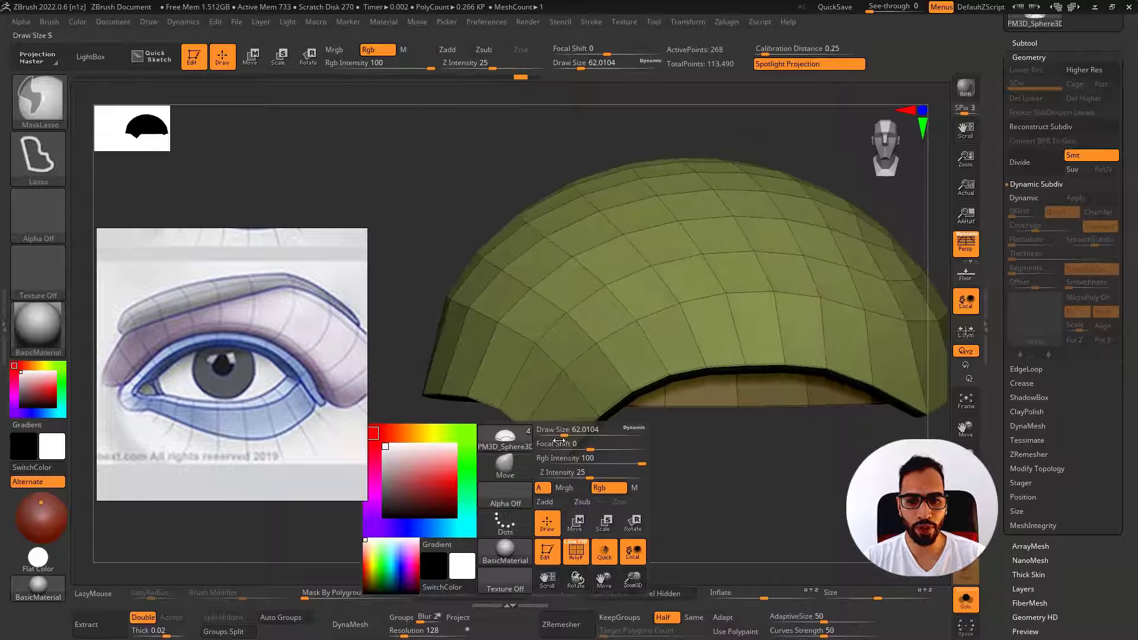
mouse_move(569, 450)
right_mouse_down()
mouse_move(623, 444)
mouse_move(622, 415)
mouse_move(760, 252)
right_mouse_up()
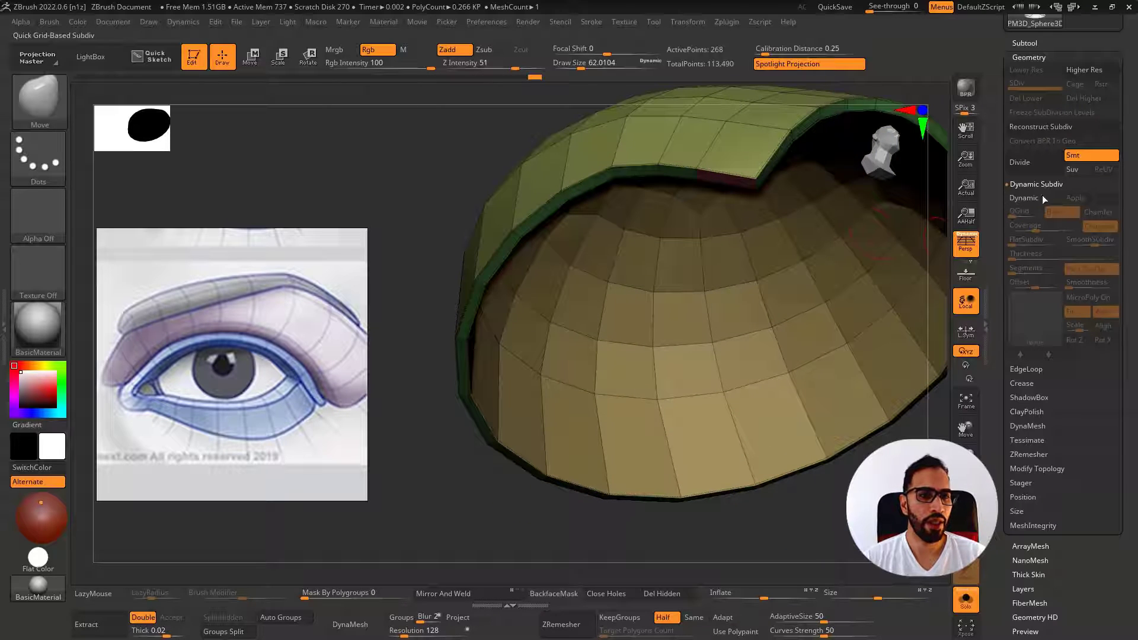
left_click(1050, 384)
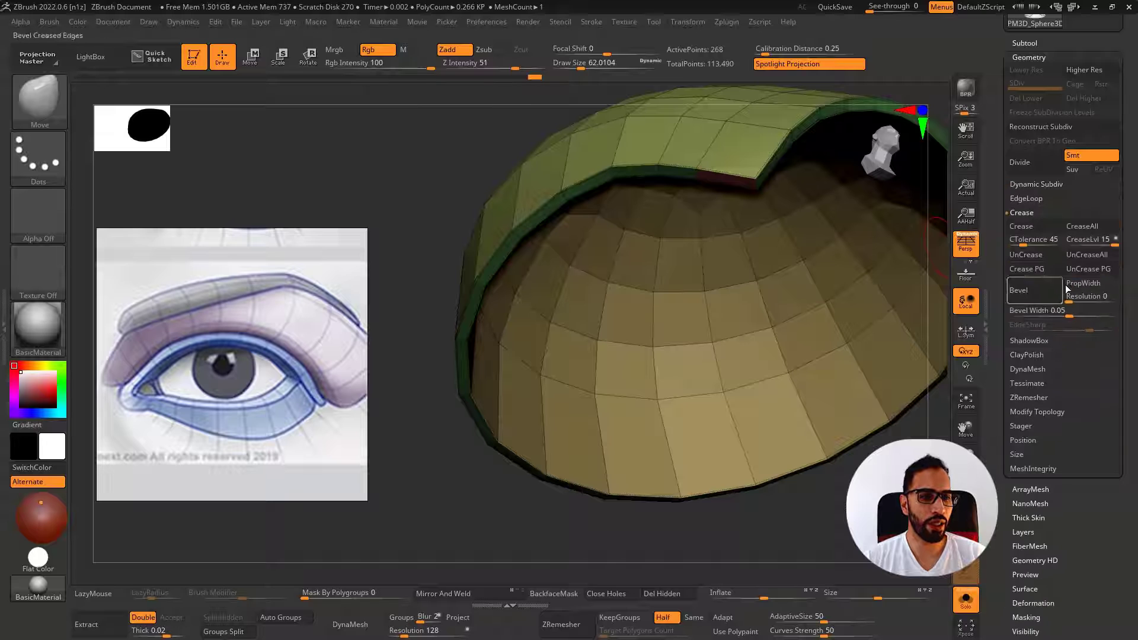
left_click(1034, 269)
key("d")
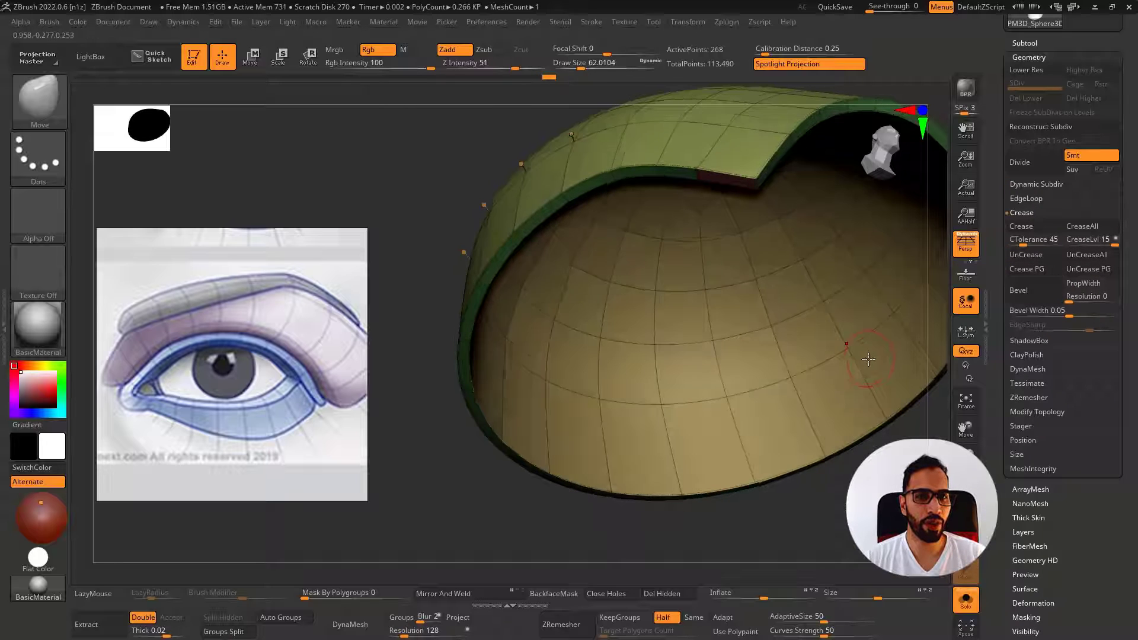
Hide the polyframe, show the upper eyelid with the rest of the face again, and check its SmoothSubdiv level
right_click_drag(852, 339, 634, 345)
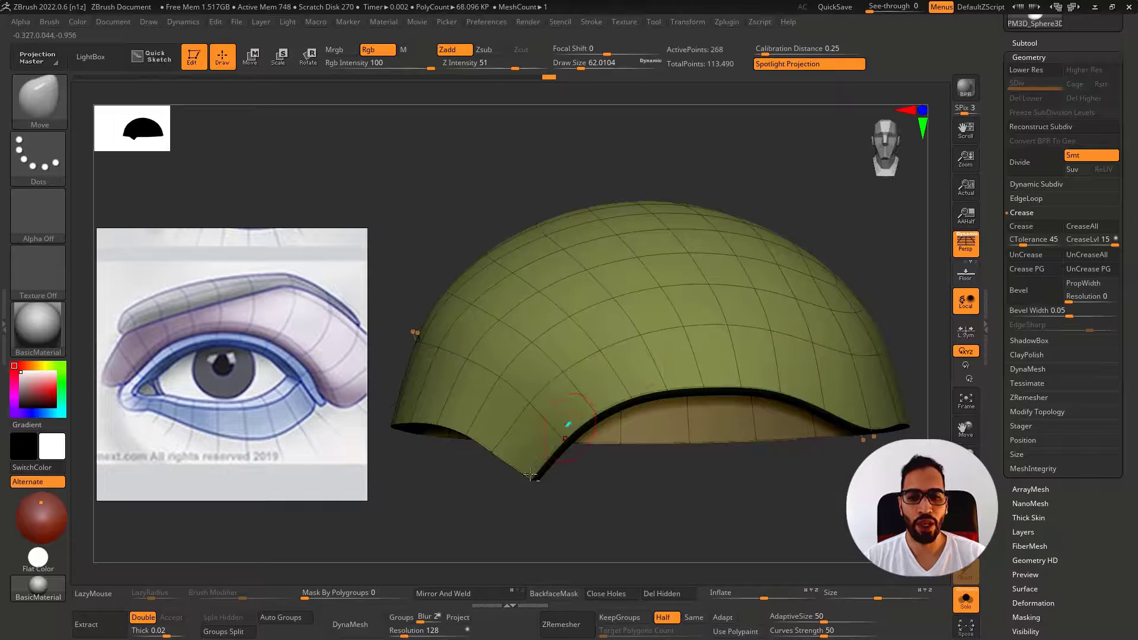
right_click_drag(663, 503, 717, 348)
key("shift+f")
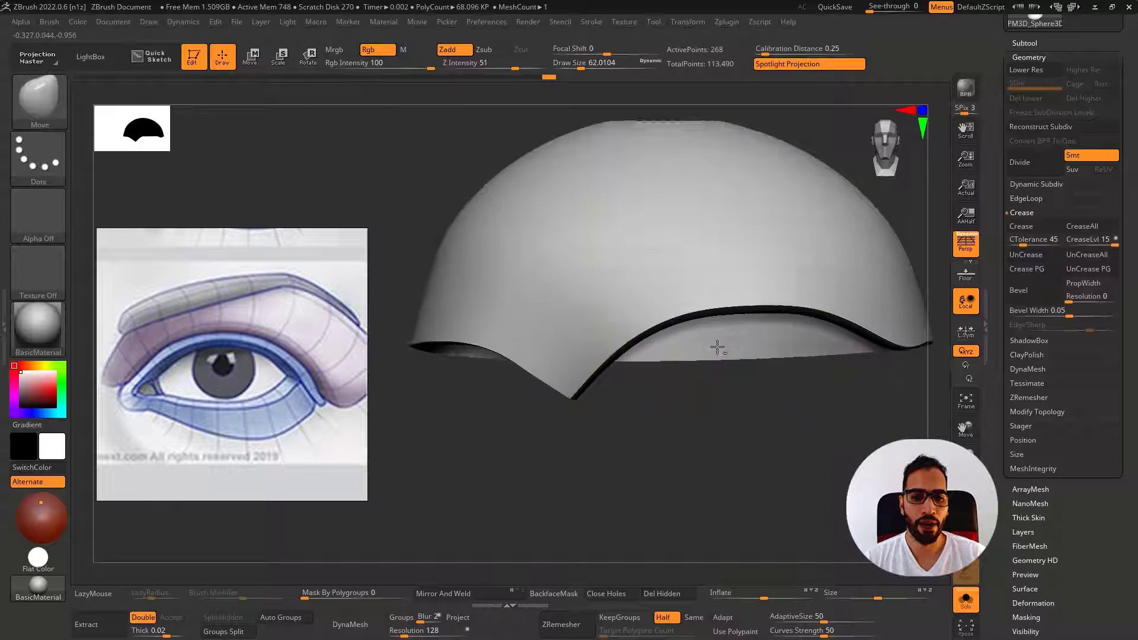
key("alt+s")
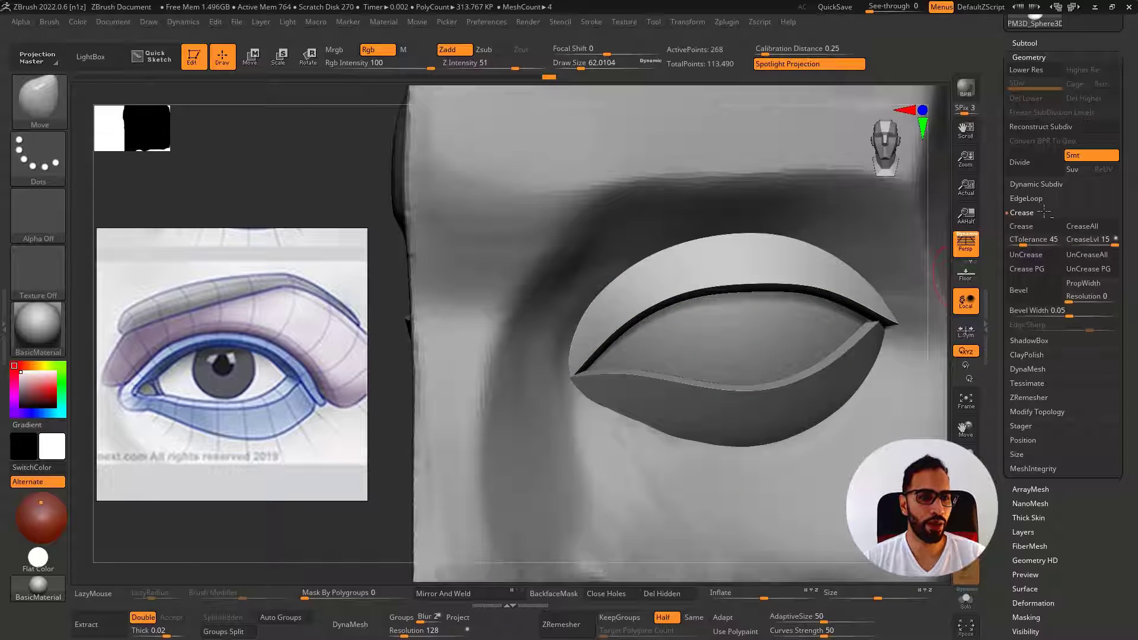
left_click(1045, 212)
left_click(1050, 185)
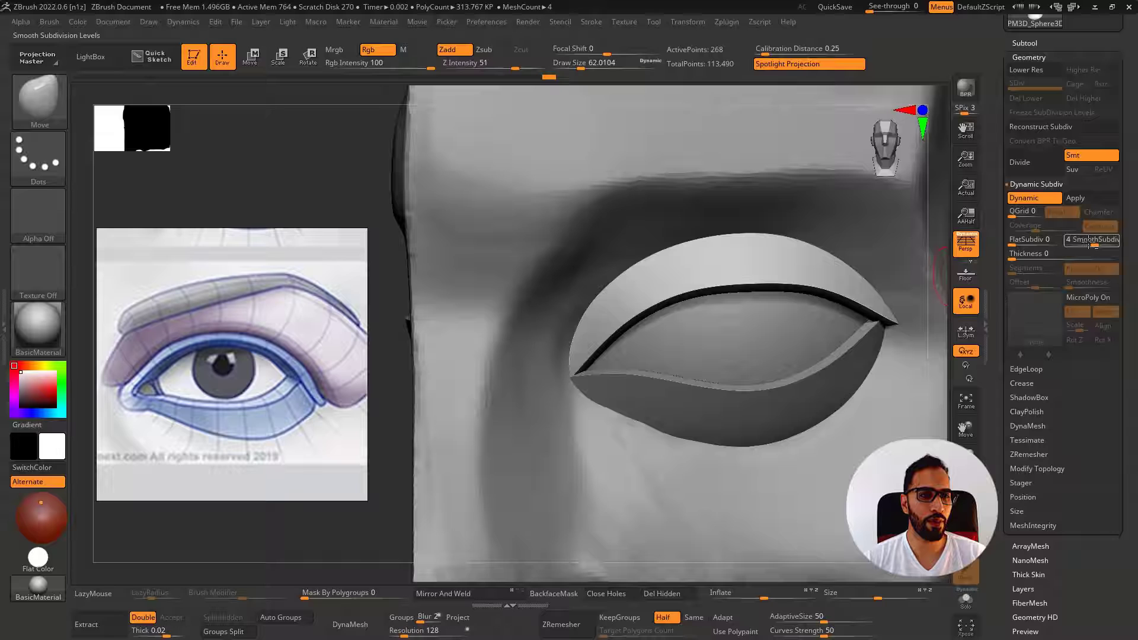
left_click(1037, 185)
right_click_drag(806, 393, 771, 333, "ctrl")
mouse_move(771, 333)
right_mouse_down("shift")
mouse_move(617, 358)
mouse_move(534, 341)
mouse_move(712, 365)
mouse_move(721, 333)
right_mouse_up("shift")
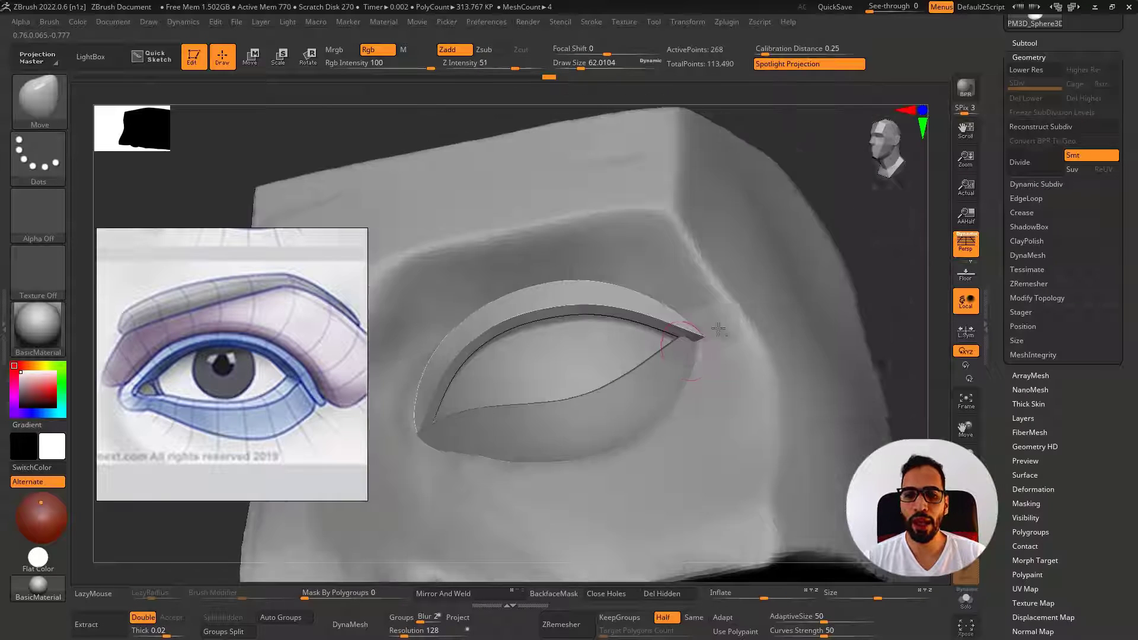
Pull the upper eyelid's outer corner closer to the lower eyelid with the Move brush at a draw size of about 344
key("s")
left_click_drag(685, 348, 717, 346)
right_click_drag(714, 343, 709, 338)
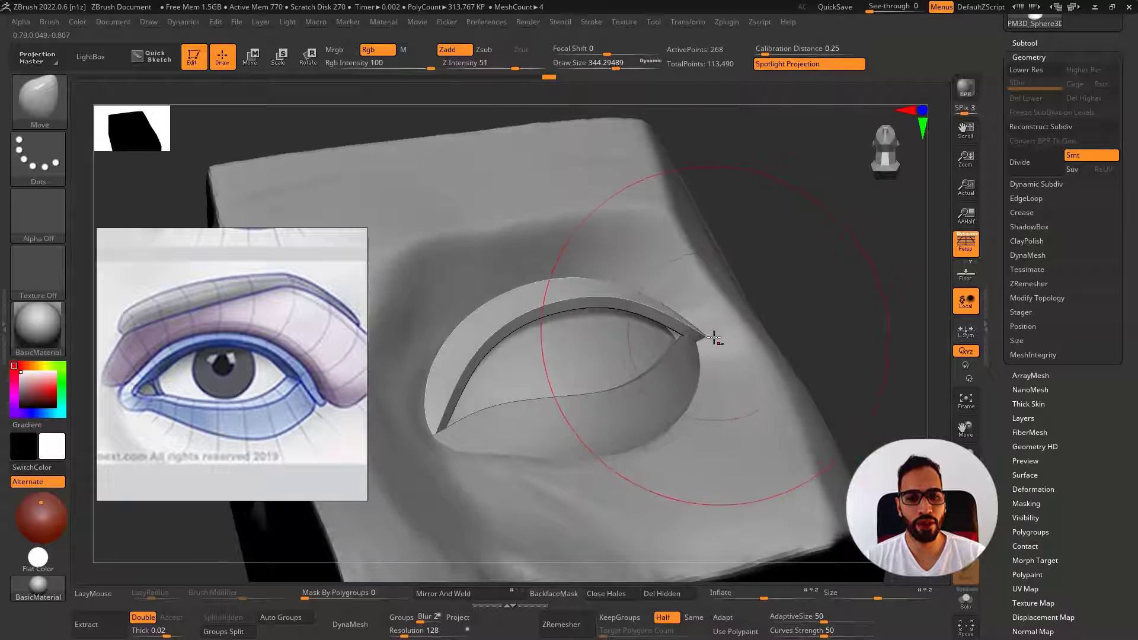
left_click_drag(712, 339, 701, 343)
right_click_drag(709, 340, 712, 348)
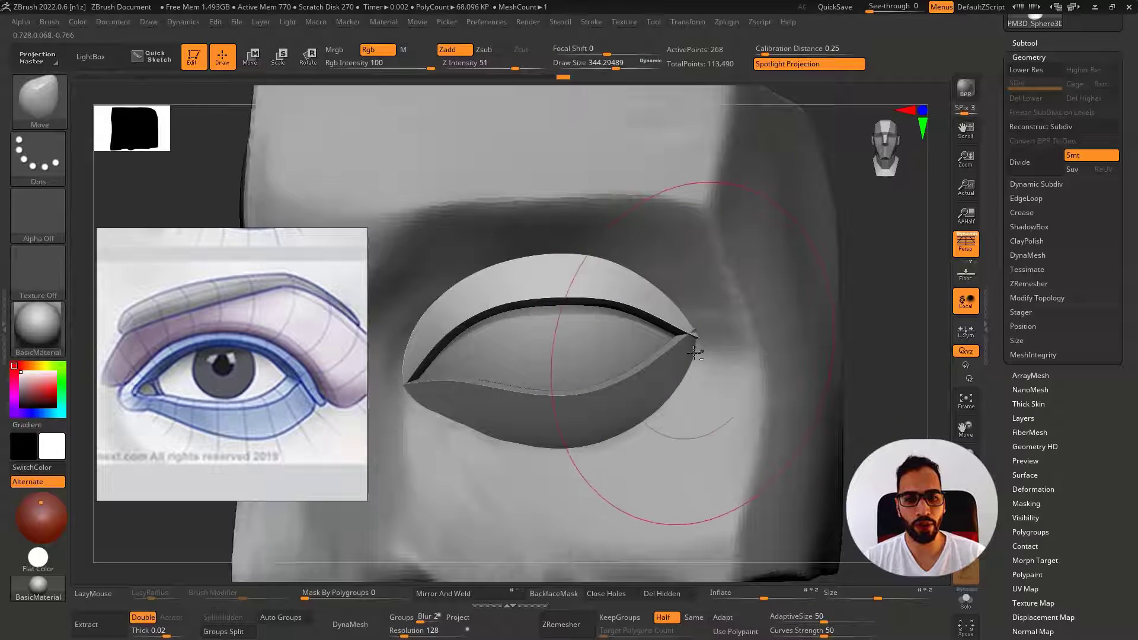
Select the lower eyelid and fit its outer corner to the upper lid with the Move brush at about 140, checking the polyframe
left_click(692, 350, "alt")
key("s")
left_click_drag(695, 337, 676, 337)
key("alt+s")
key("shift+f")
mouse_move(684, 317)
right_mouse_down()
mouse_move(712, 323)
mouse_move(714, 347)
right_mouse_up()
key("alt+s")
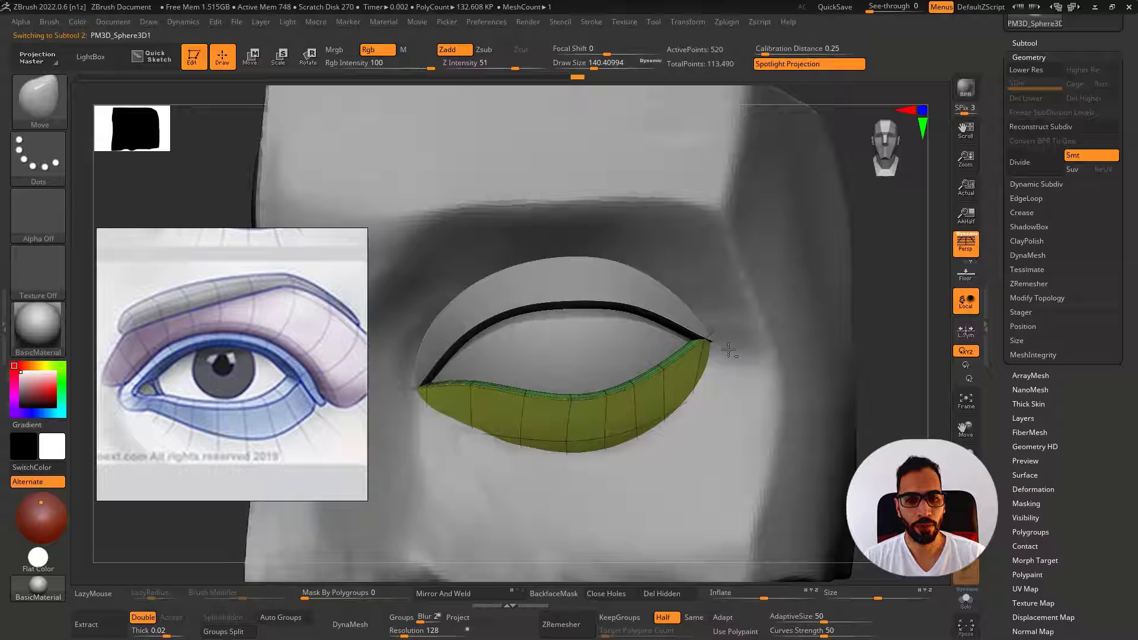
right_click_drag(725, 351, 735, 344)
key("shift+f")
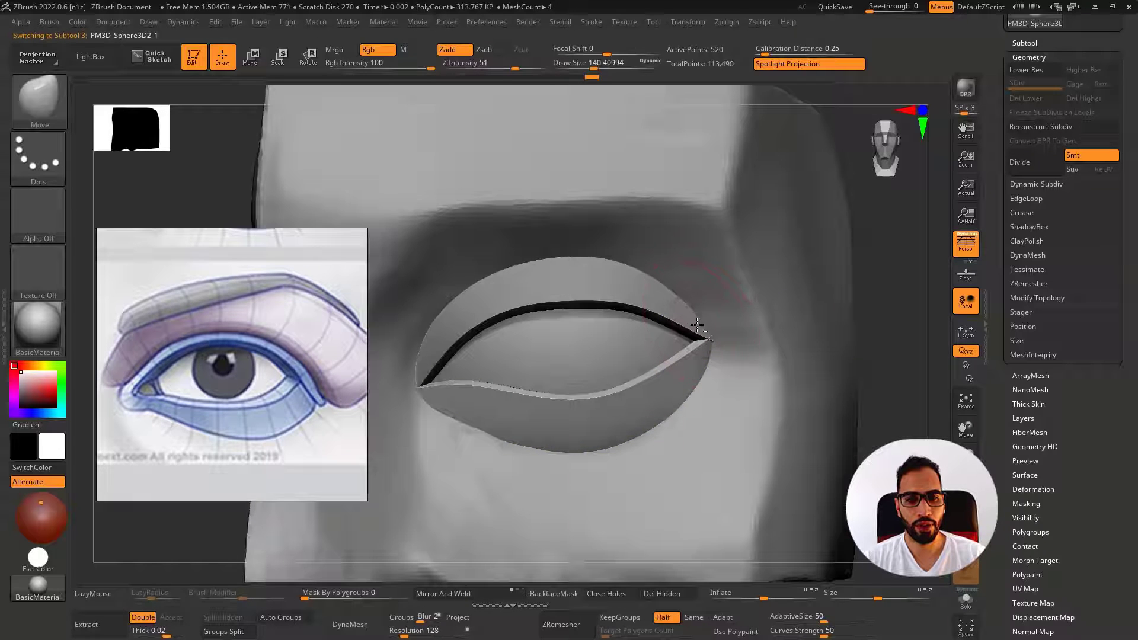
Adjust the upper eyelid's outer edge with the Move brush at a draw size of about 251
key("s")
left_click_drag(697, 329, 711, 330)
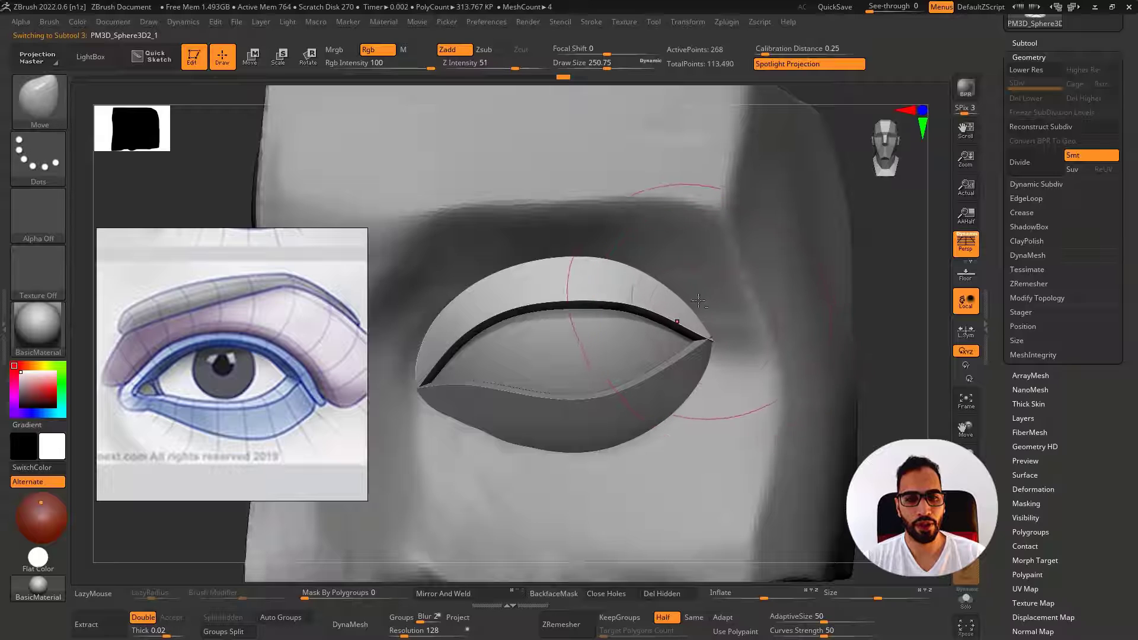
right_click_drag(712, 316, 667, 361, "ctrl")
Select the eyeball in side view and nudge it upward by about 0.05 with the Gizmo
right_click_drag(827, 346, 569, 354)
left_click(658, 351, "alt")
key("w")
left_click_drag(710, 354, 707, 355)
key("alt+s")
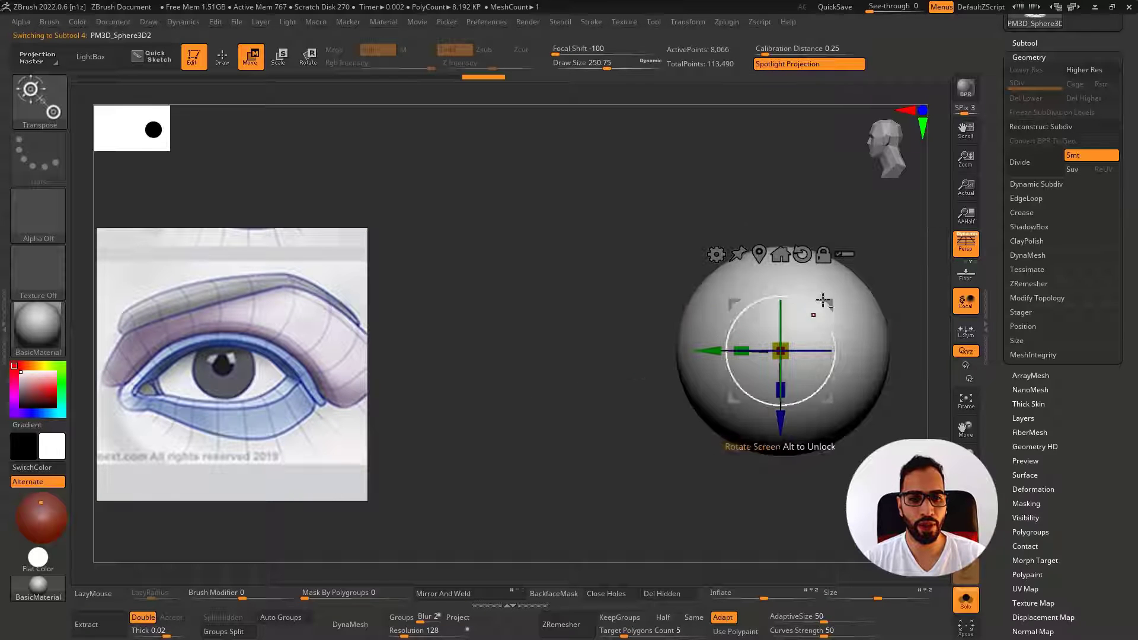
key("alt+s")
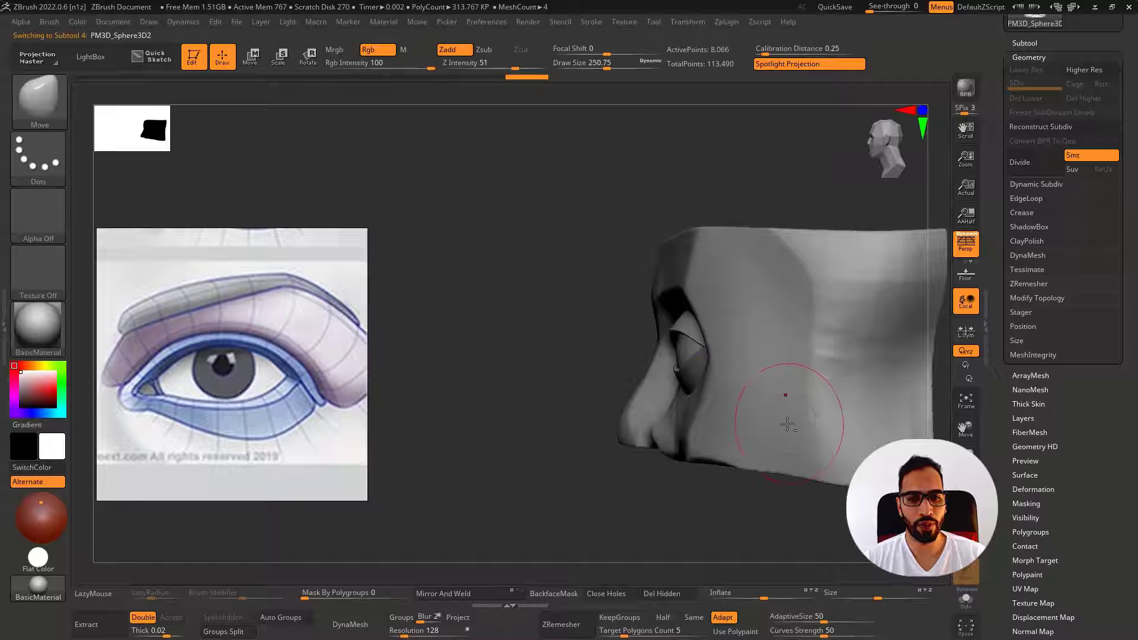
left_click_drag(784, 421, 785, 416)
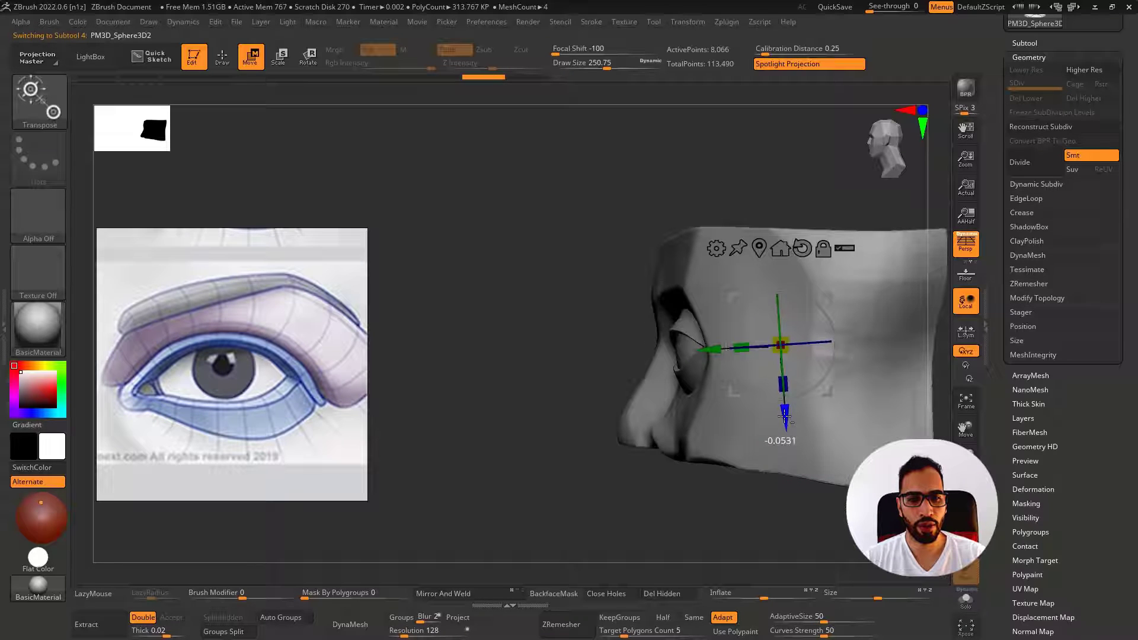
Select the upper eyelid, enlarge the Move brush to about 379, and try raising the lid's upper part, then undo that stroke
right_click_drag(776, 415, 878, 409)
key("q")
mouse_move(694, 311)
right_mouse_down("ctrl")
mouse_move(690, 324)
mouse_move(692, 300)
mouse_move(673, 343)
right_mouse_up("ctrl")
left_click(697, 324, "alt")
key("alt+s")
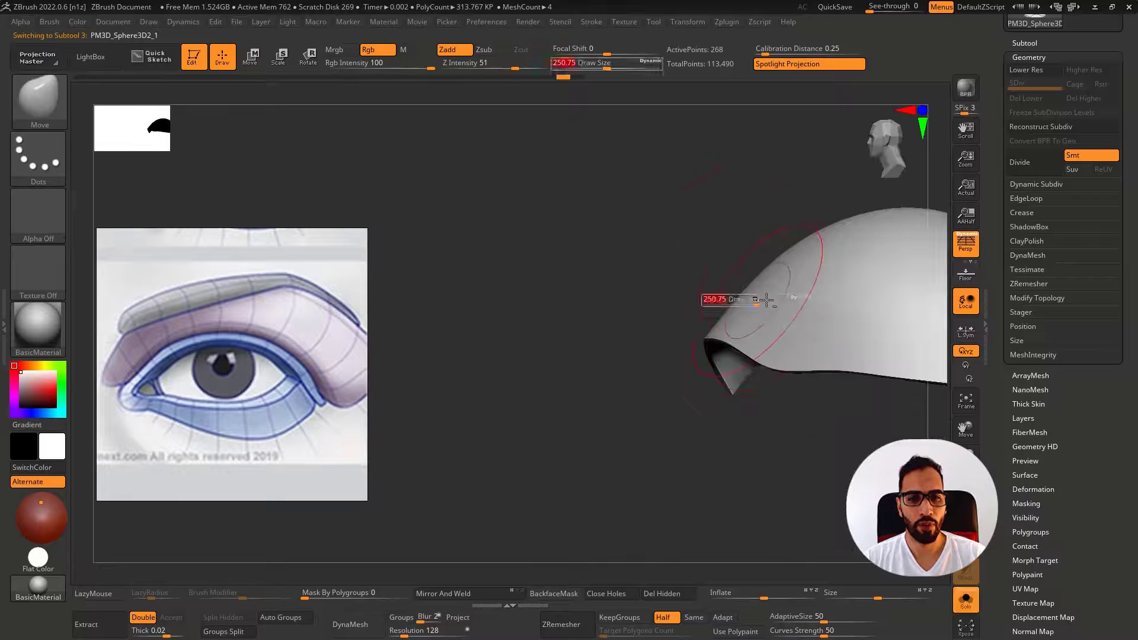
left_click_drag(767, 300, 769, 299)
key("alt+s")
mouse_move(720, 304)
right_mouse_down()
mouse_move(761, 290)
mouse_move(730, 251)
mouse_move(735, 312)
mouse_move(711, 423)
mouse_move(671, 285)
right_mouse_up()
right_click_drag(691, 326, 676, 277, "shift")
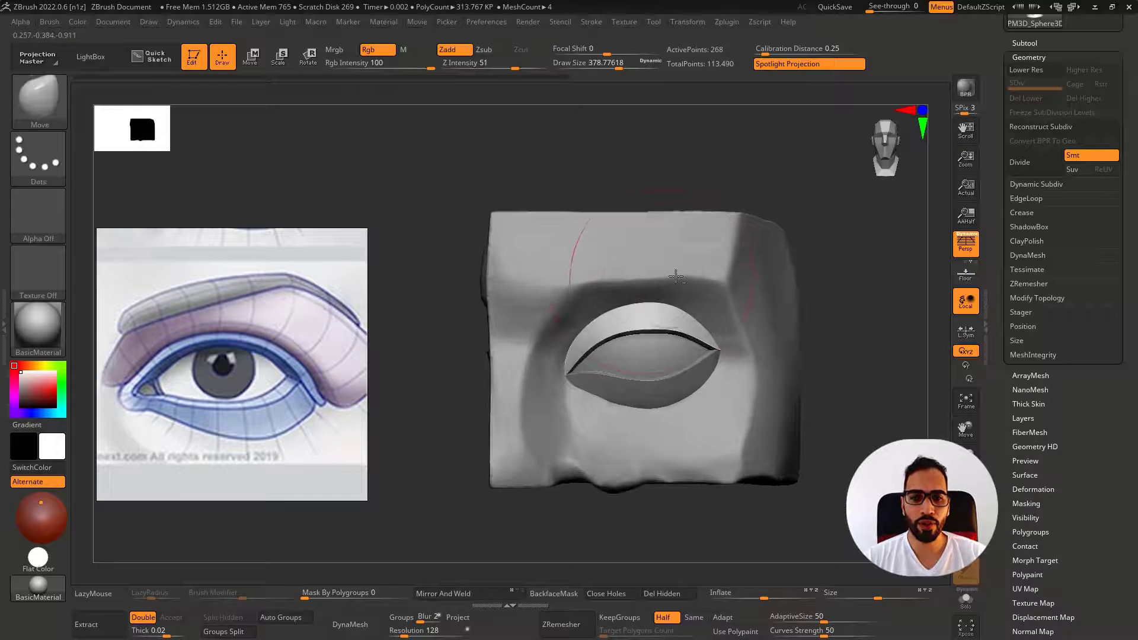
left_click_drag(669, 312, 674, 282)
key("ctrl+z")
Select the face section and switch to the ClayBuildup brush at a draw size of about 293
left_click(680, 271, "alt")
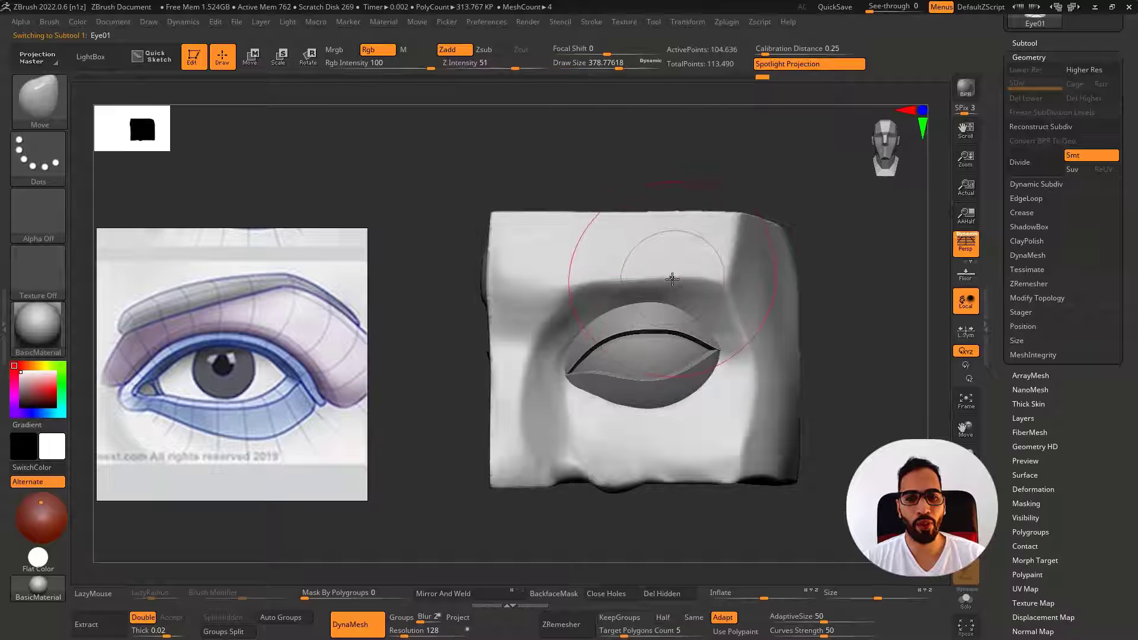
key("[")
key("b")
key("s")
key("t")
key("b")
key("c")
key("b")
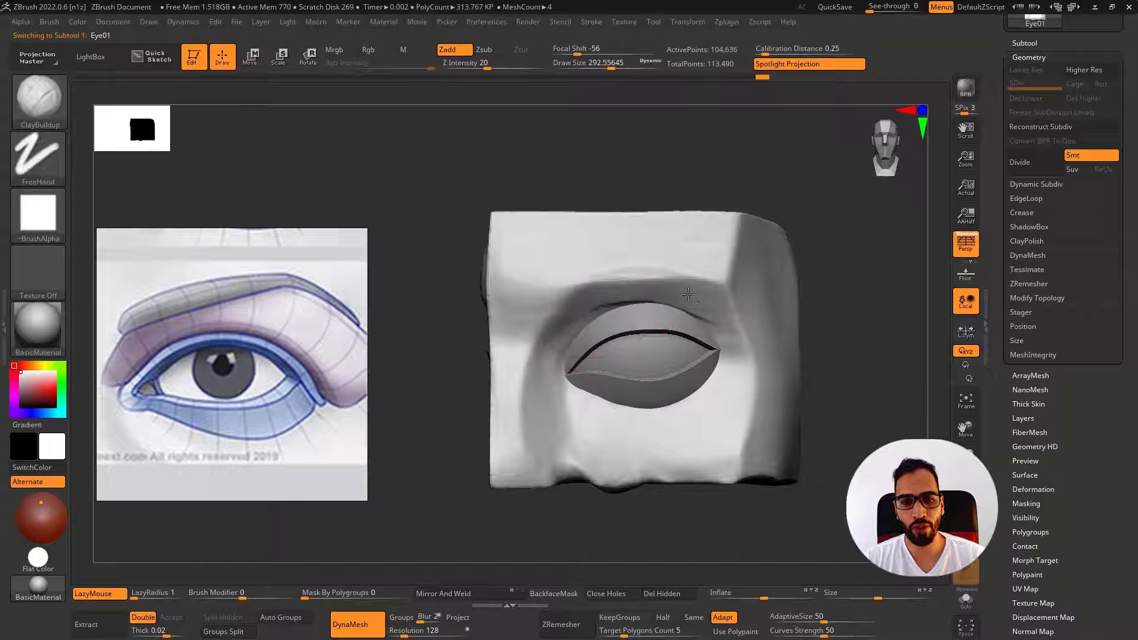
Try building up the area between the brow and the upper eyelid with ClayBuildup at about 223, and undo the strokes
key("[")
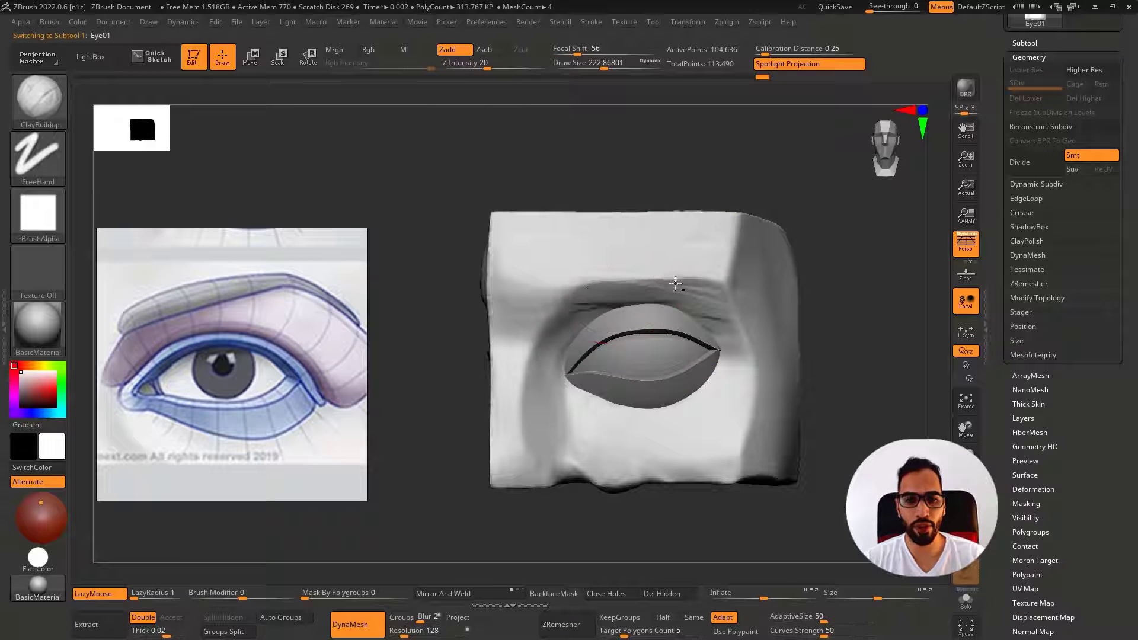
left_click_drag(675, 283, 663, 292)
key("ctrl+z")
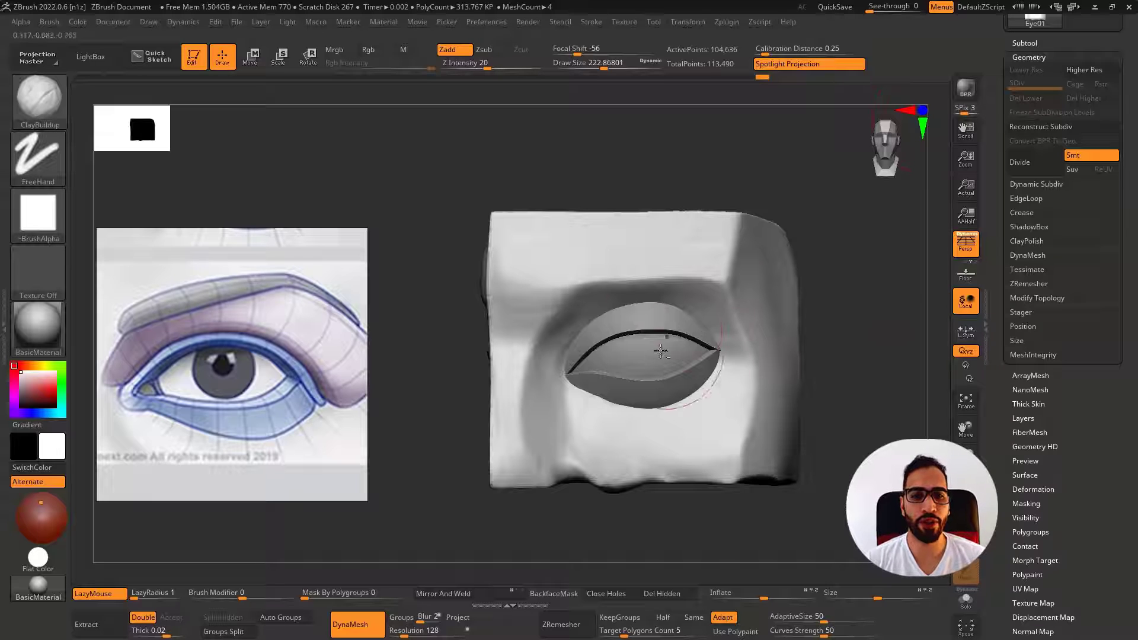
Mask a crescent on the face section between the brow and the upper eyelid, and isolate the face section
left_click(658, 308, "alt")
key("ctrl")
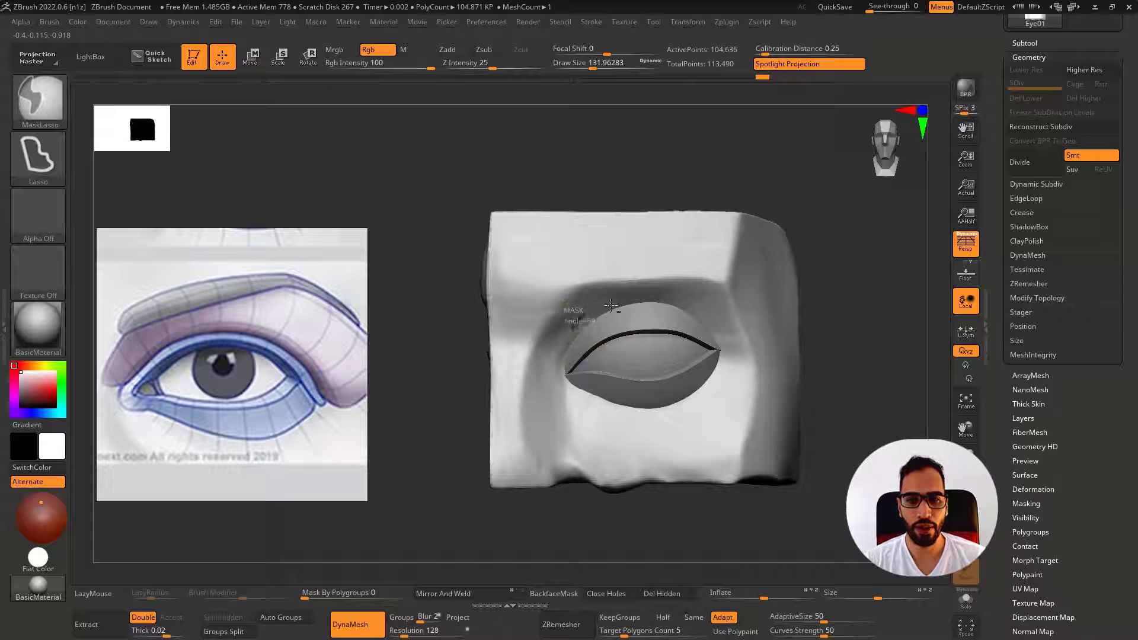
mouse_move(705, 315)
left_mouse_down("ctrl")
mouse_move(740, 333)
mouse_move(731, 285)
mouse_move(588, 328)
left_mouse_up("ctrl")
left_click_drag(720, 340, 736, 317, "ctrl")
key("alt+s")
key("ctrl+z")
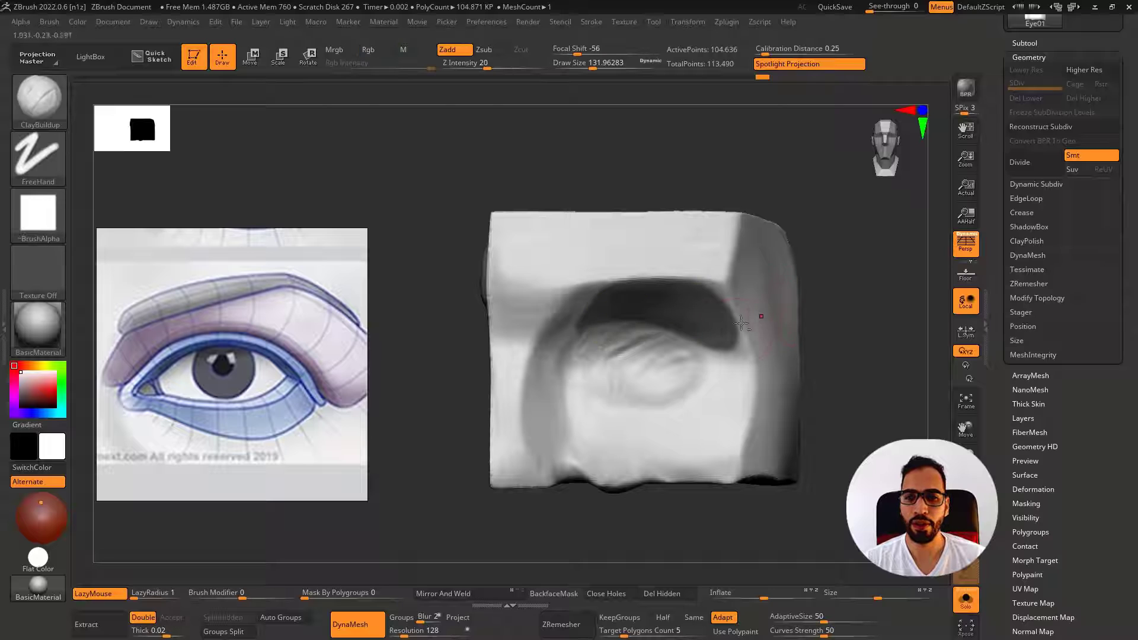
Build up the brow ridge above the upper eyelid with ClayBuildup at about 182, and remesh the face section with DynaMesh
right_click_drag(658, 317, 698, 314)
key("alt+s")
mouse_move(812, 304)
right_mouse_down()
mouse_move(752, 300)
mouse_move(852, 298)
right_mouse_up()
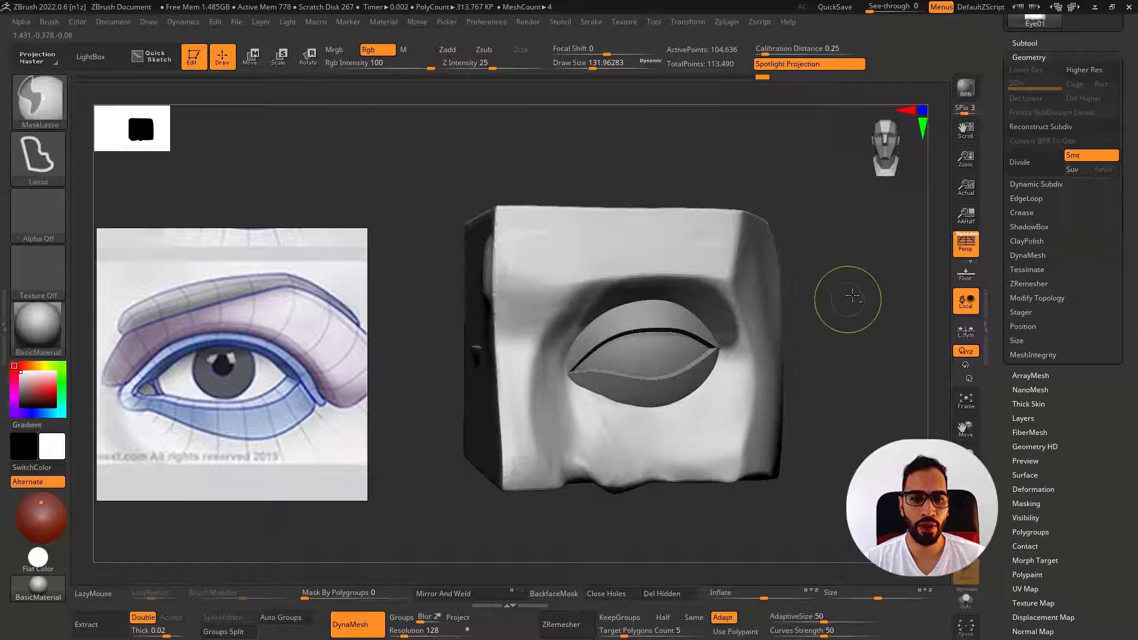
mouse_move(665, 335)
right_mouse_down()
mouse_move(712, 331)
mouse_move(564, 299)
right_mouse_up()
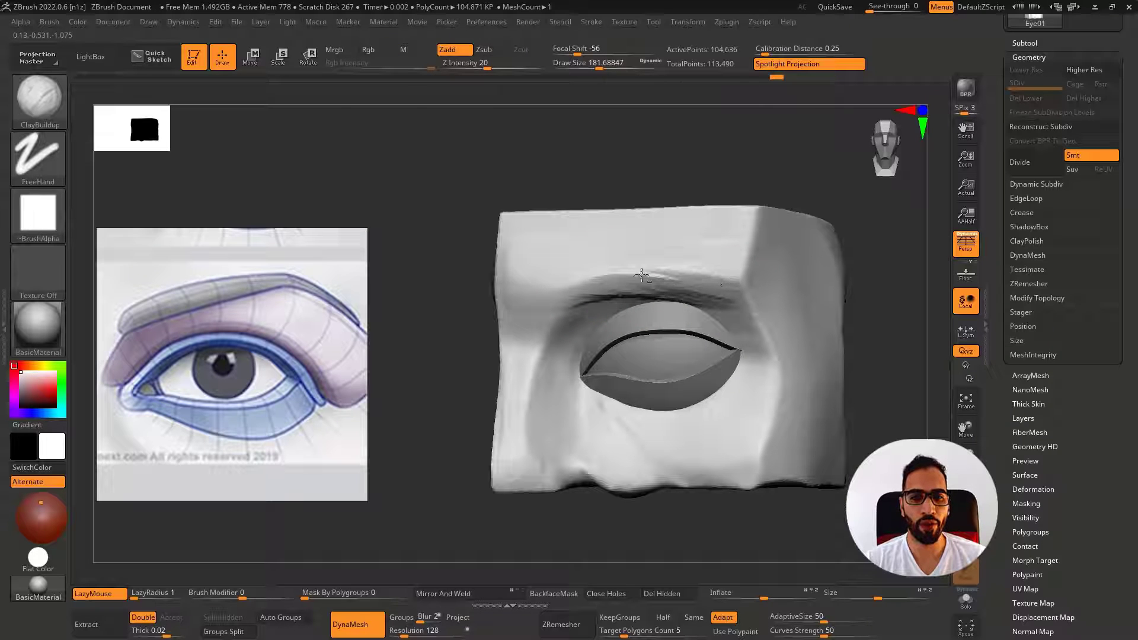
key("alt+s")
mouse_move(748, 313)
right_mouse_down()
mouse_move(638, 284)
mouse_move(611, 294)
right_mouse_up()
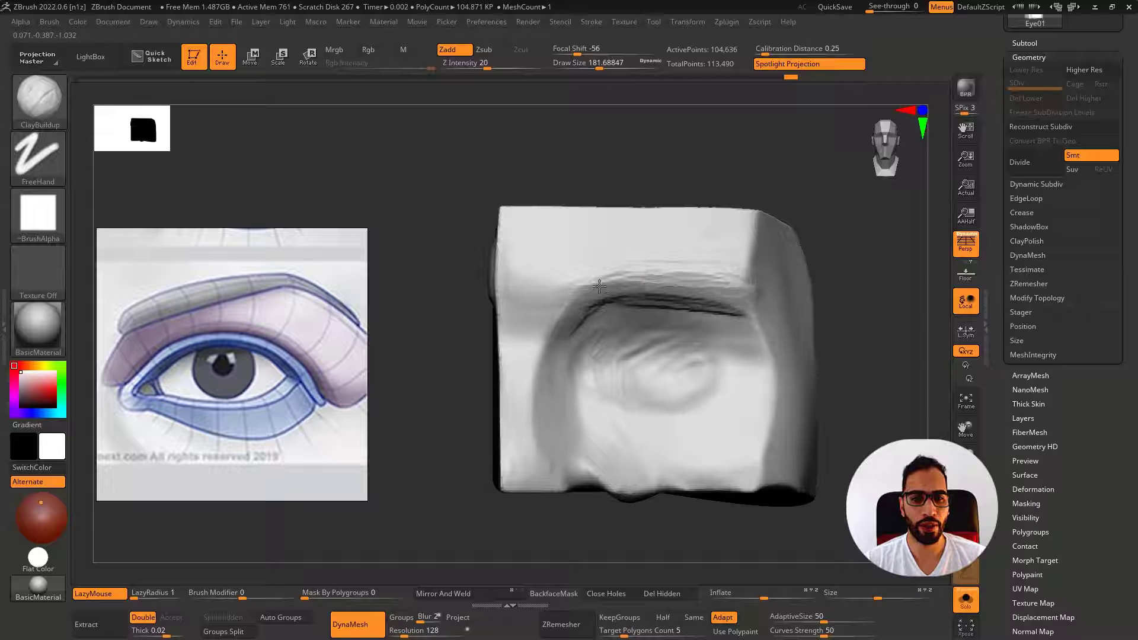
left_click_drag(878, 262, 902, 335, "ctrl")
key("alt+s")
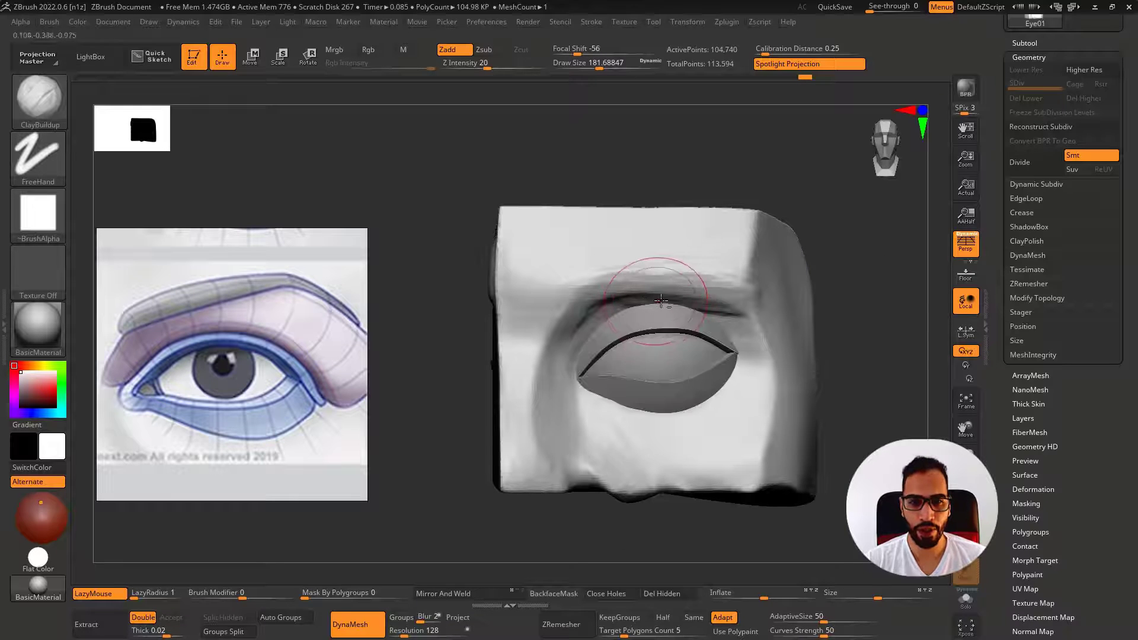
Flatten the built-up brow ridge and the socket's upper edge on the face section with the hPolish brush at about 182
key("alt+s")
key("b")
key("h")
key("p")
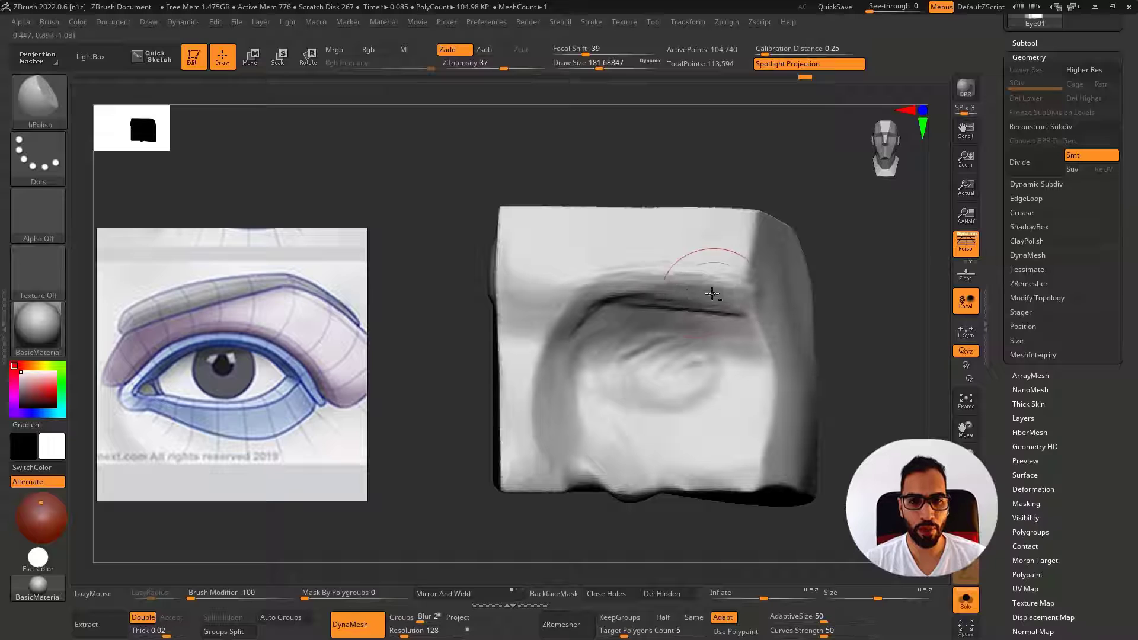
key("alt+s")
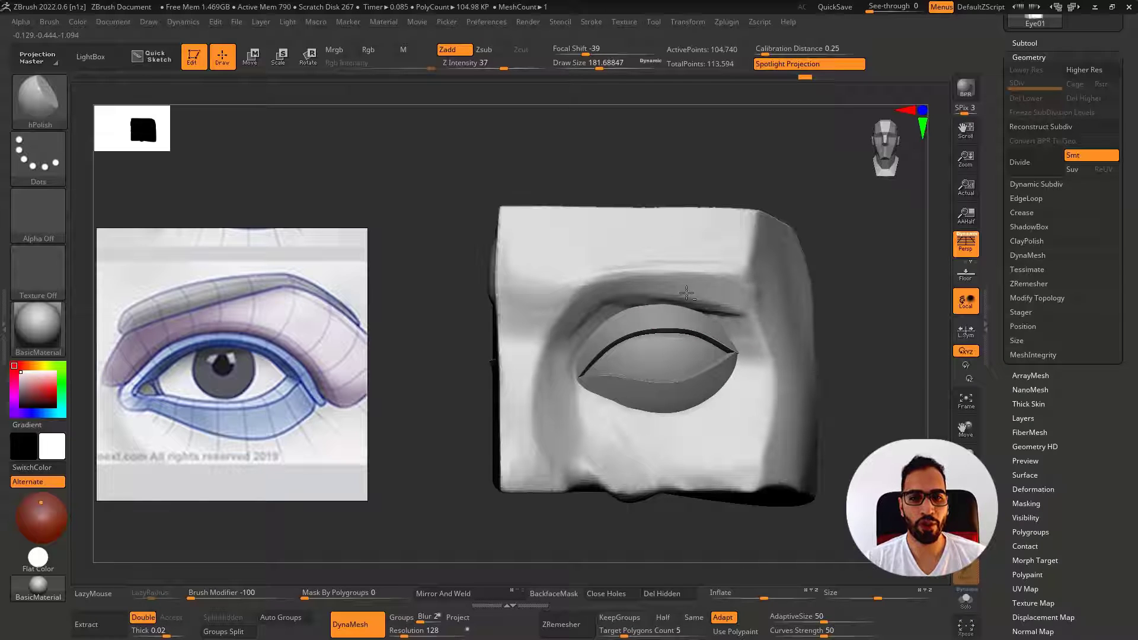
right_click_drag(686, 299, 728, 310)
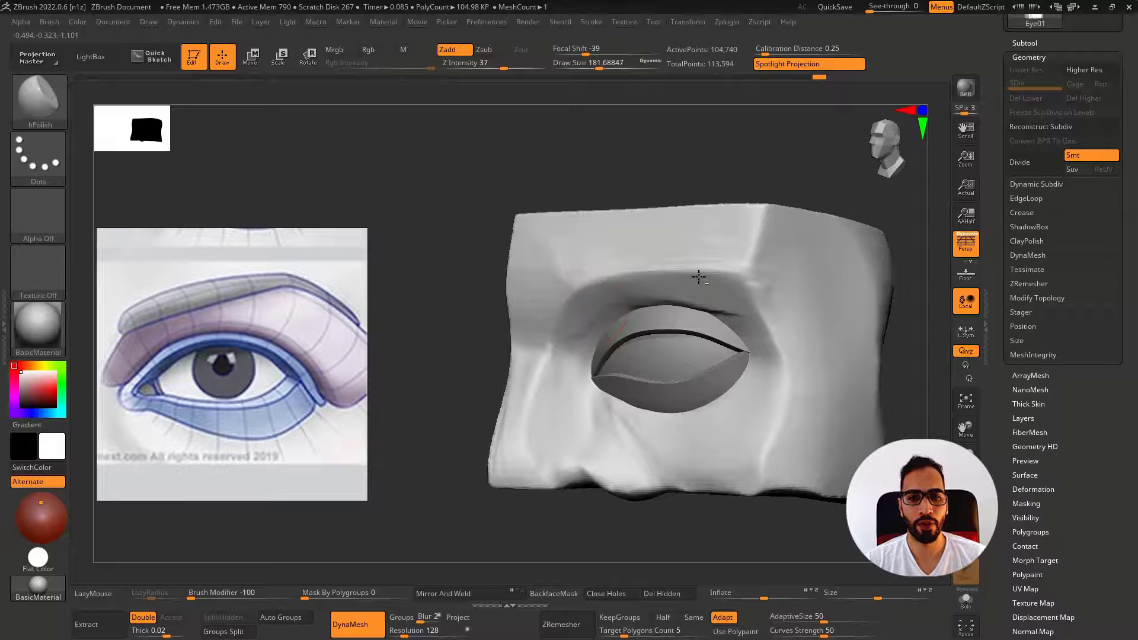
mouse_move(705, 311)
right_mouse_down()
mouse_move(569, 302)
mouse_move(762, 301)
mouse_move(705, 308)
right_mouse_up()
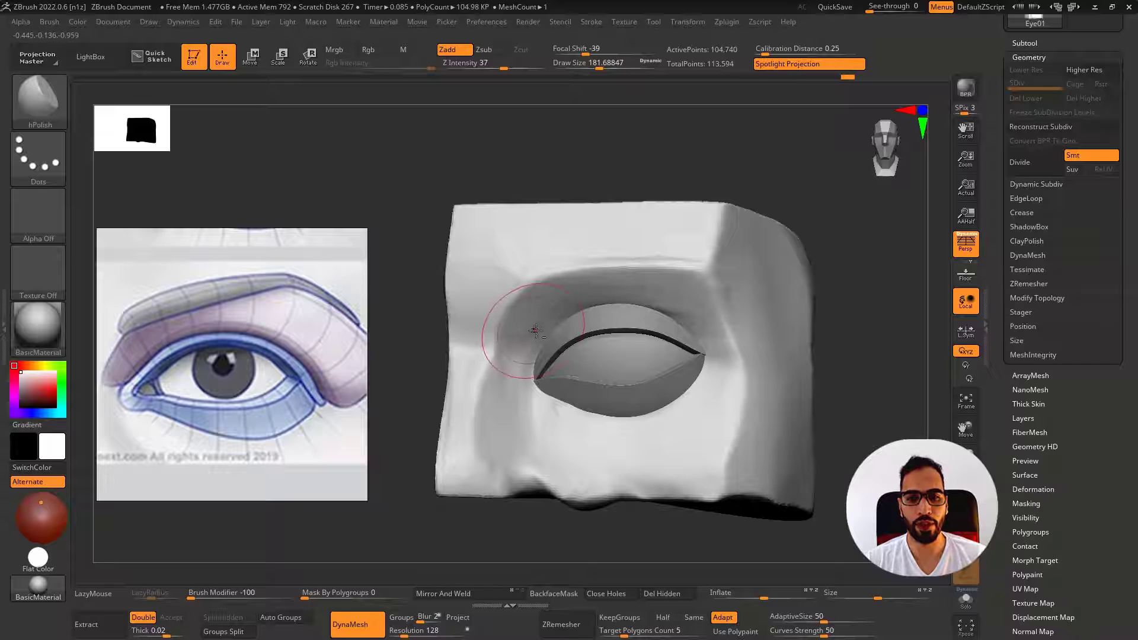
Reshape the inner side of the eye socket beside the nose with the Move and Move Topological brushes, using about 202 for the latter
right_click_drag(536, 331, 513, 323, "shift")
key("b")
key("m")
key("v")
key("s")
left_click_drag(501, 318, 540, 303)
key("b")
key("m")
key("t")
mouse_move(563, 261)
left_mouse_down()
mouse_move(566, 275)
mouse_move(521, 283)
mouse_move(609, 251)
mouse_move(571, 268)
left_mouse_up()
key("s")
left_click_drag(521, 326, 503, 326)
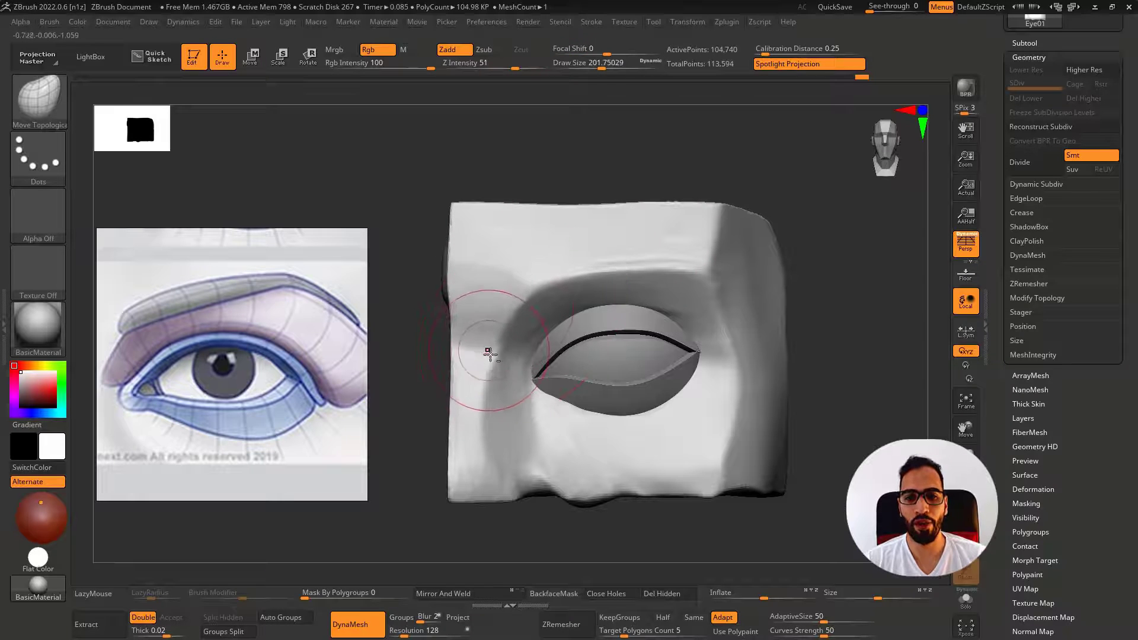
Sculpt and smooth the area around and below the inner eye corner with the Standard brush at about 202, and remesh with DynaMesh
left_click_drag(497, 425, 540, 354, "shift")
key("b")
key("c")
key("b")
key("s")
key("b")
key("s")
key("t")
key("ctrl+z")
key("s")
left_click_drag(574, 436, 557, 430)
key("s")
left_click_drag(533, 393, 539, 393)
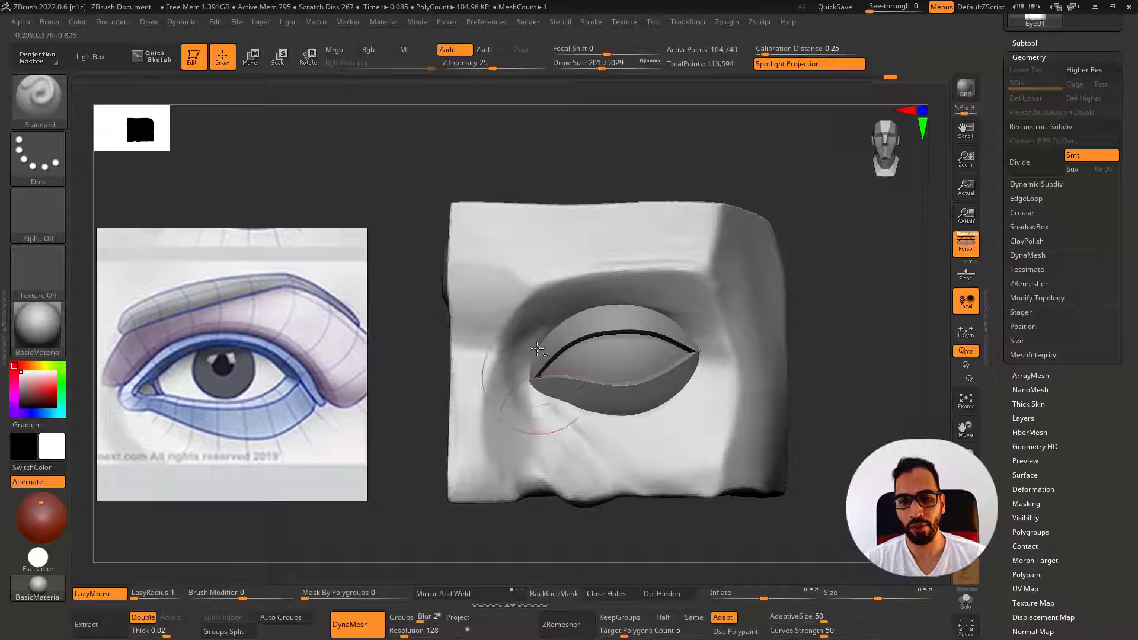
key("shift")
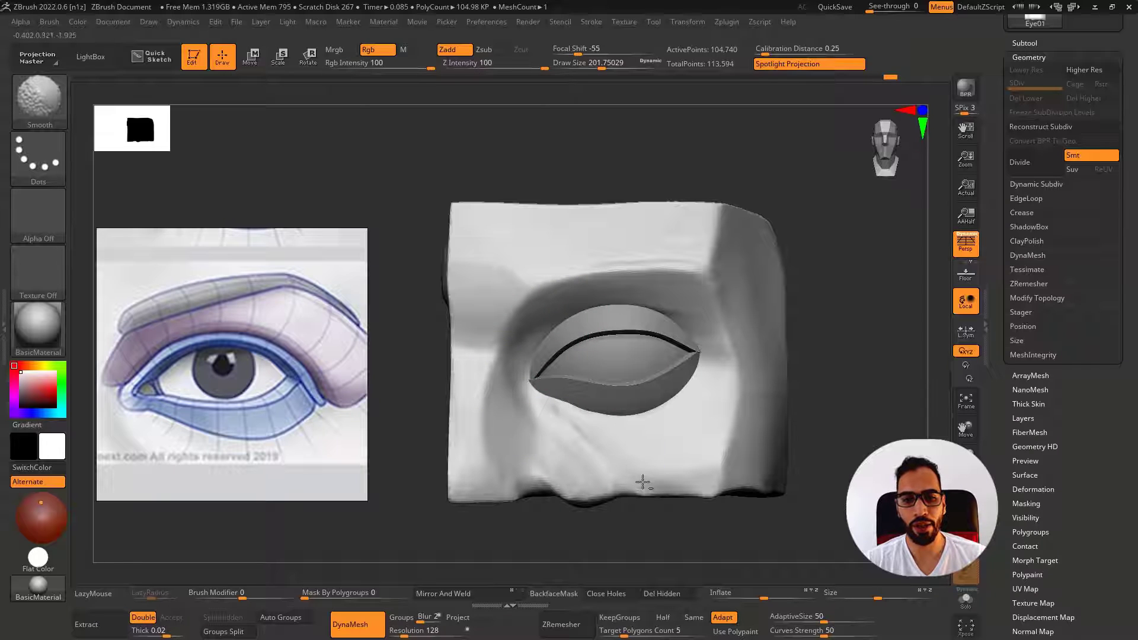
right_click_drag(577, 460, 705, 363)
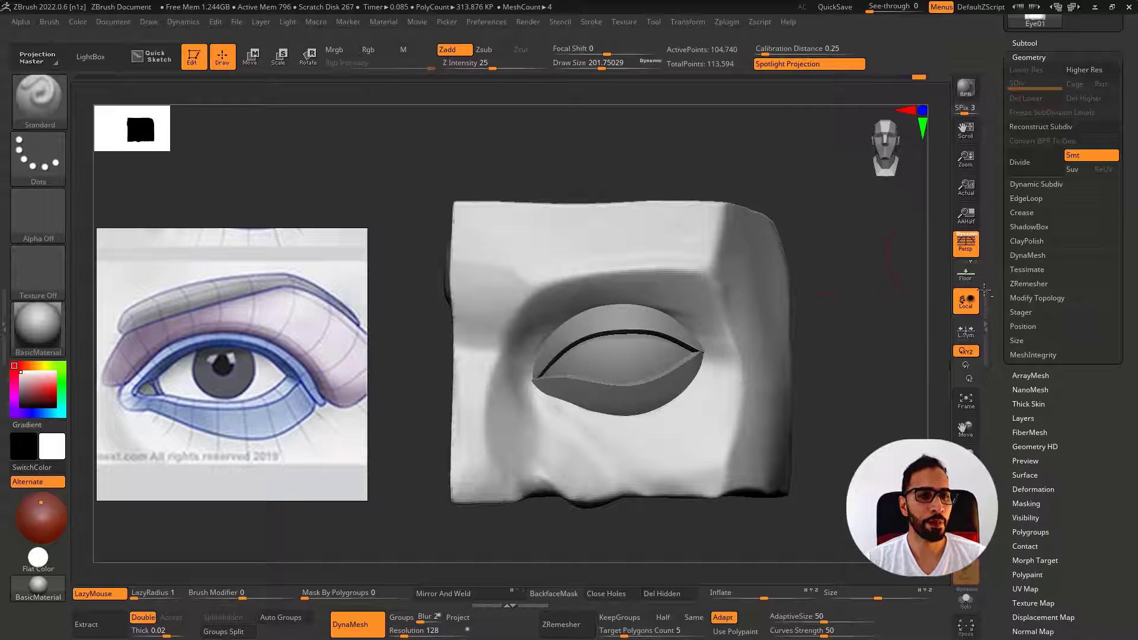
left_click_drag(830, 299, 857, 320, "ctrl")
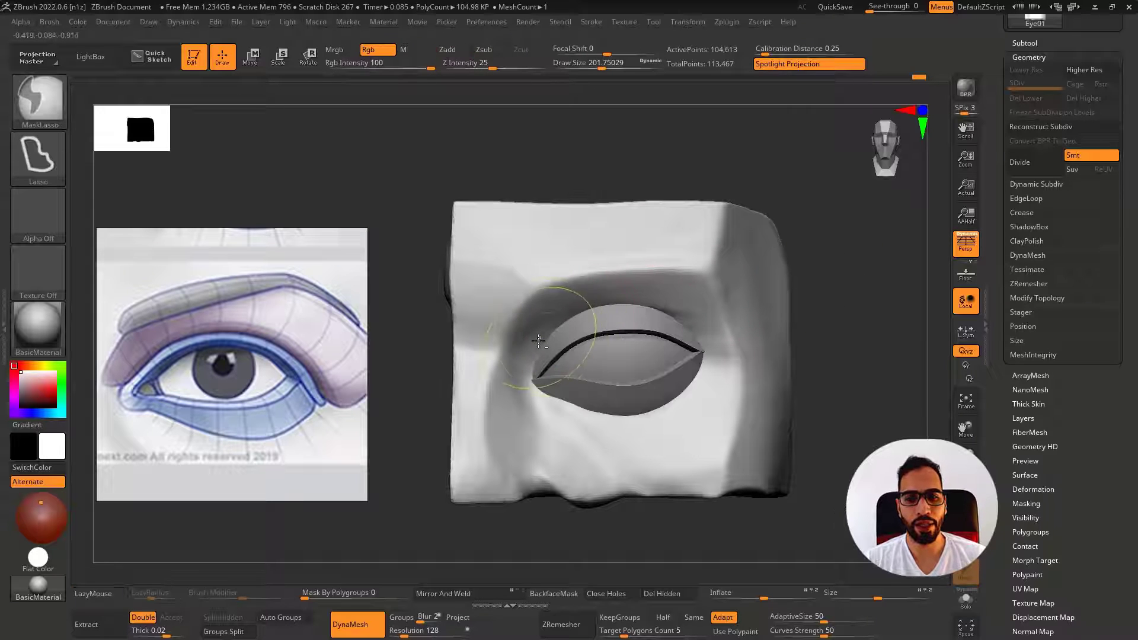
Mask a crescent on the face section from the inner socket over the upper eyelid to the outer corner, and soften the mask
mouse_move(529, 344)
left_mouse_down("ctrl")
mouse_move(620, 315)
mouse_move(721, 313)
mouse_move(628, 291)
left_mouse_up("ctrl")
key("ctrl+z")
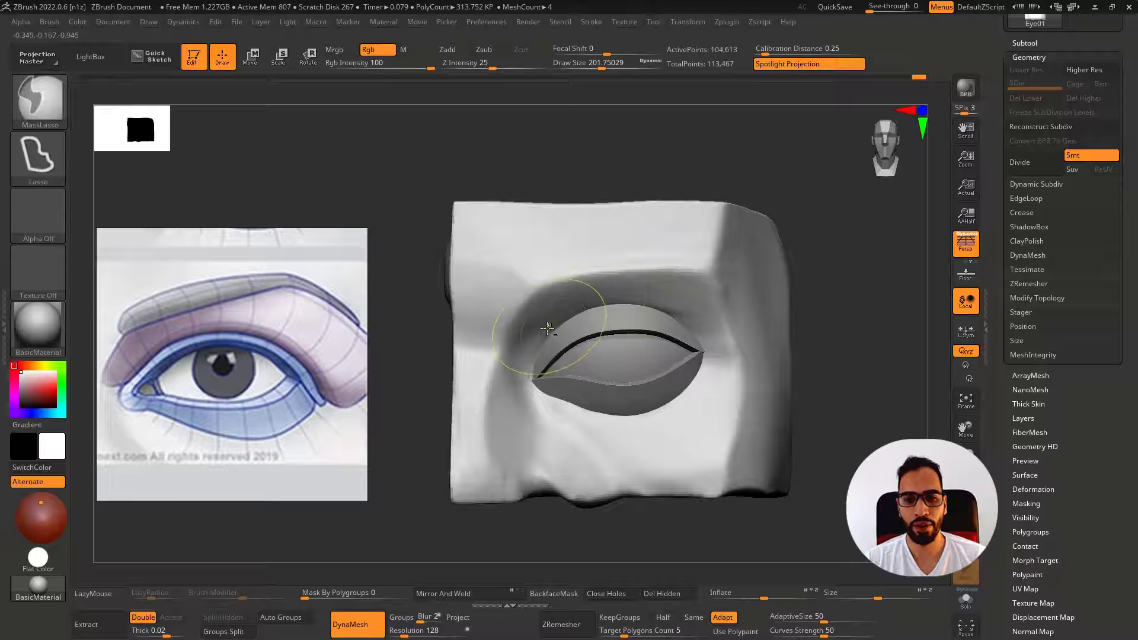
mouse_move(551, 331)
left_mouse_down("ctrl")
mouse_move(559, 297)
mouse_move(605, 279)
mouse_move(699, 292)
mouse_move(739, 332)
mouse_move(699, 348)
mouse_move(603, 306)
left_mouse_up("ctrl")
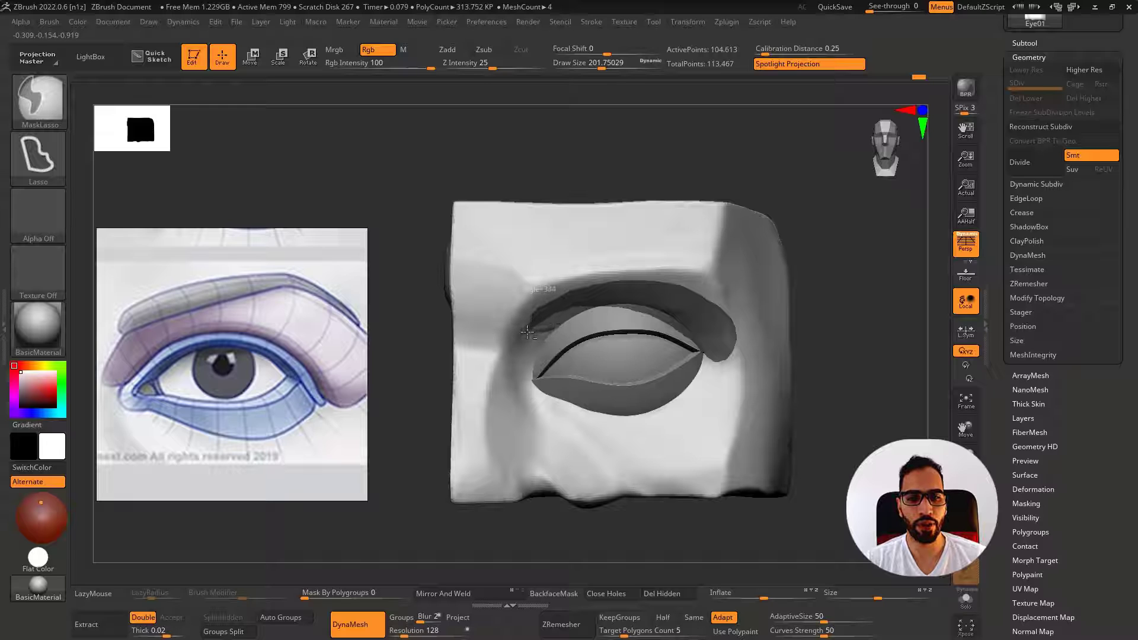
mouse_move(523, 341)
left_mouse_down("ctrl")
mouse_move(536, 333)
mouse_move(616, 369)
left_mouse_up("ctrl")
left_click(576, 332, "ctrl")
left_click(564, 326, "ctrl")
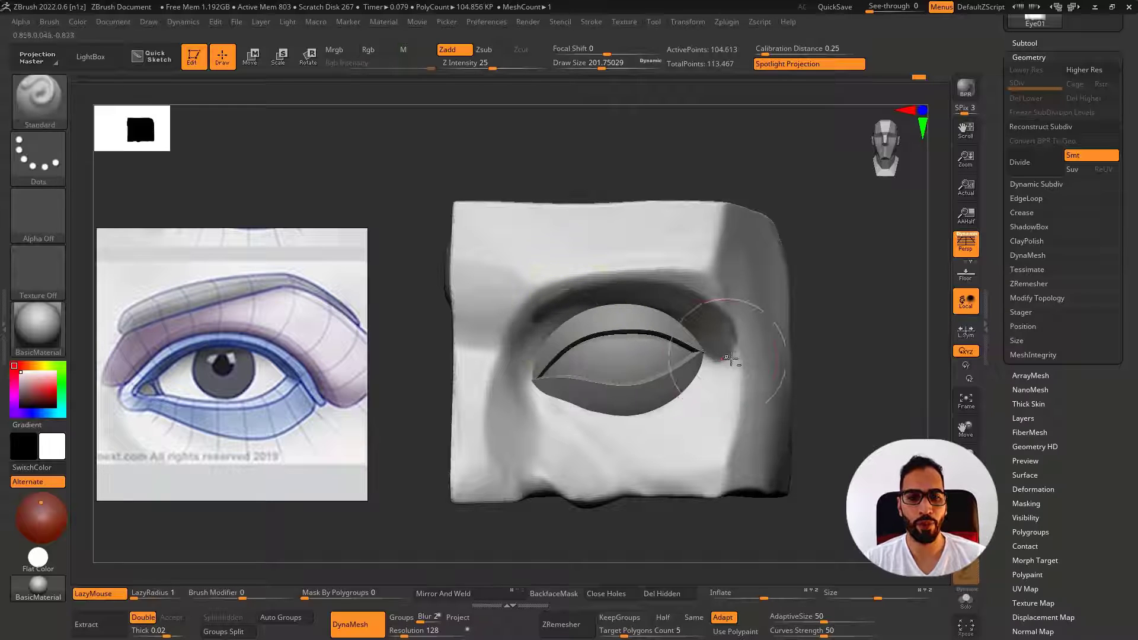
mouse_move(719, 336)
right_mouse_down("ctrl")
mouse_move(756, 320)
mouse_move(699, 324)
right_mouse_up("ctrl")
right_click_drag(777, 302, 601, 296, "alt")
mouse_move(528, 235)
left_mouse_down("ctrl")
mouse_move(655, 529)
mouse_move(731, 180)
left_mouse_up("ctrl")
right_click_drag(783, 326, 830, 332, "shift")
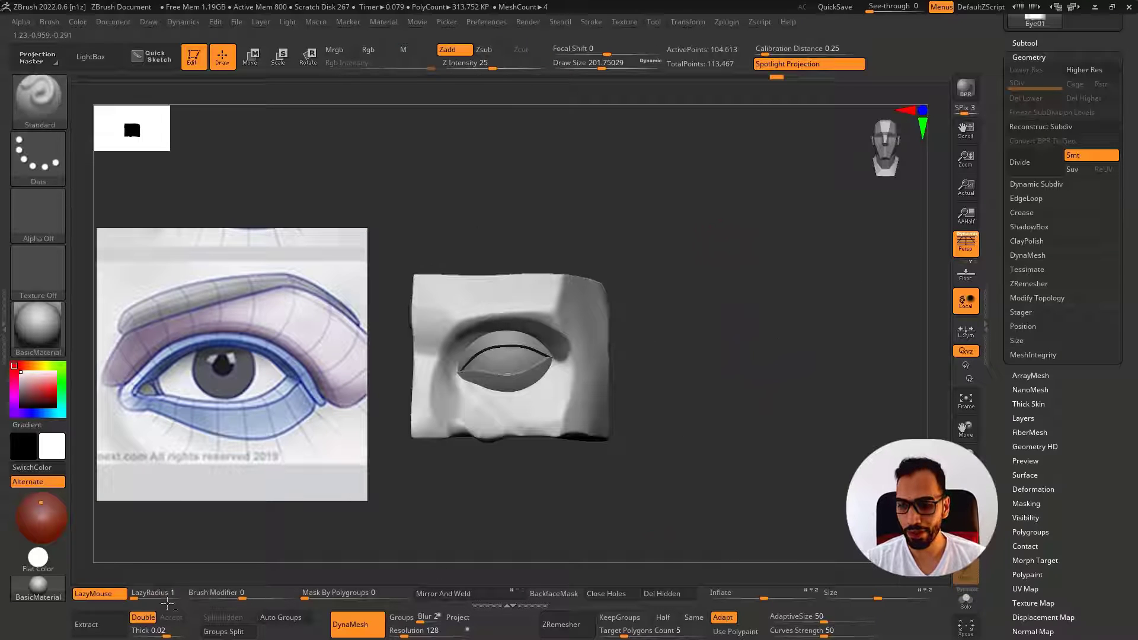
Extract the masked crescent with a thickness of 0.02 and keep it as a separate mesh
left_click(115, 626)
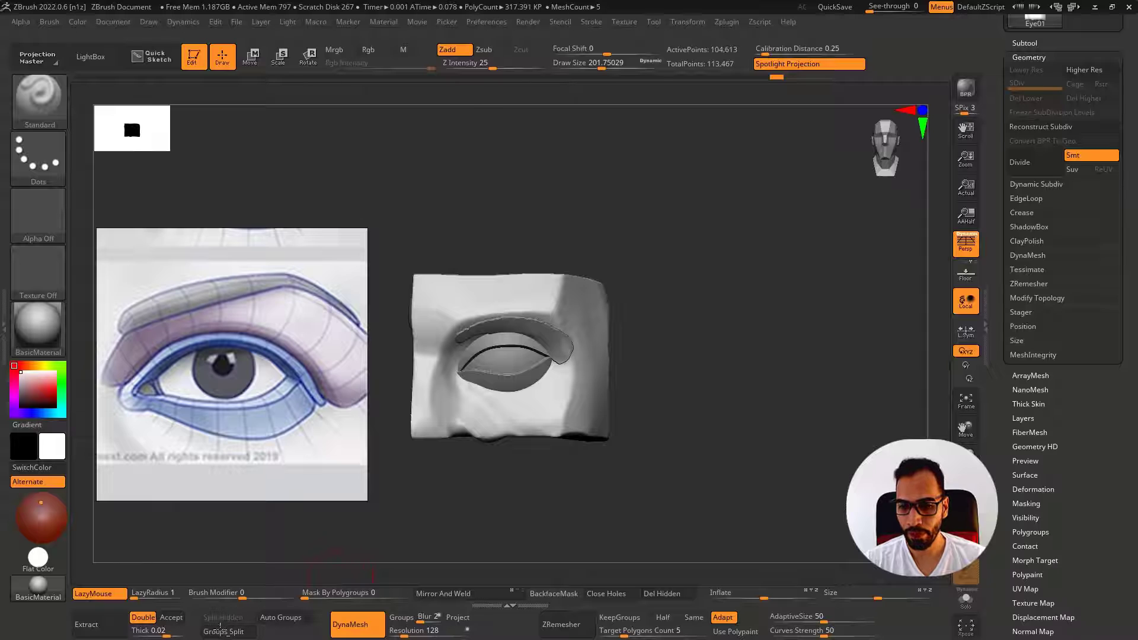
left_click(173, 617)
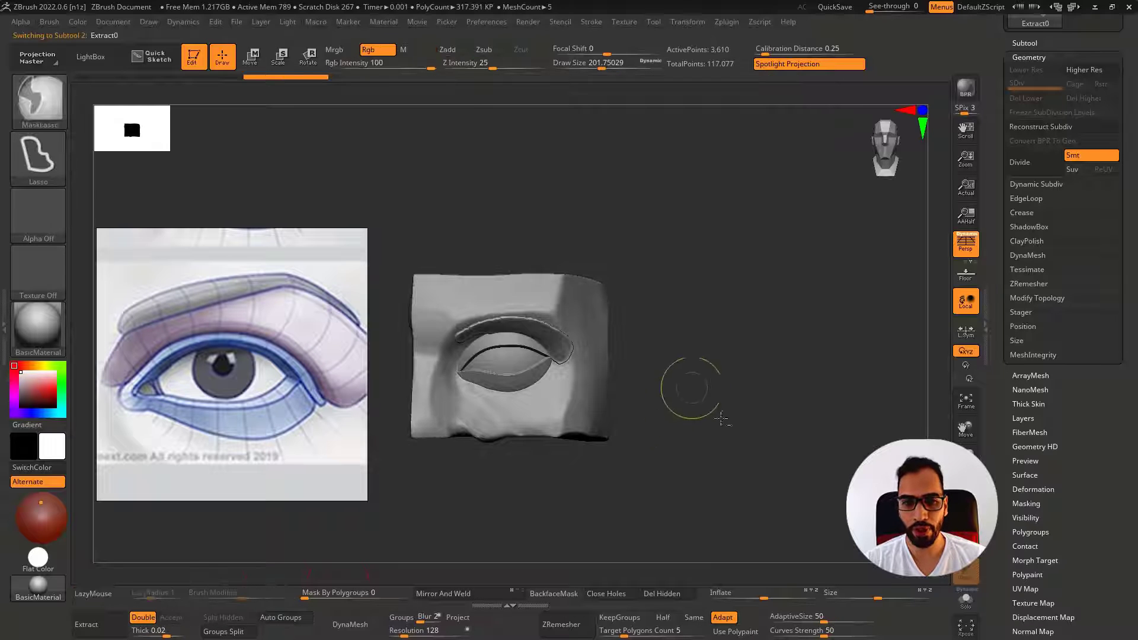
key("ctrl+shift+s")
left_click_drag(794, 379, 811, 451)
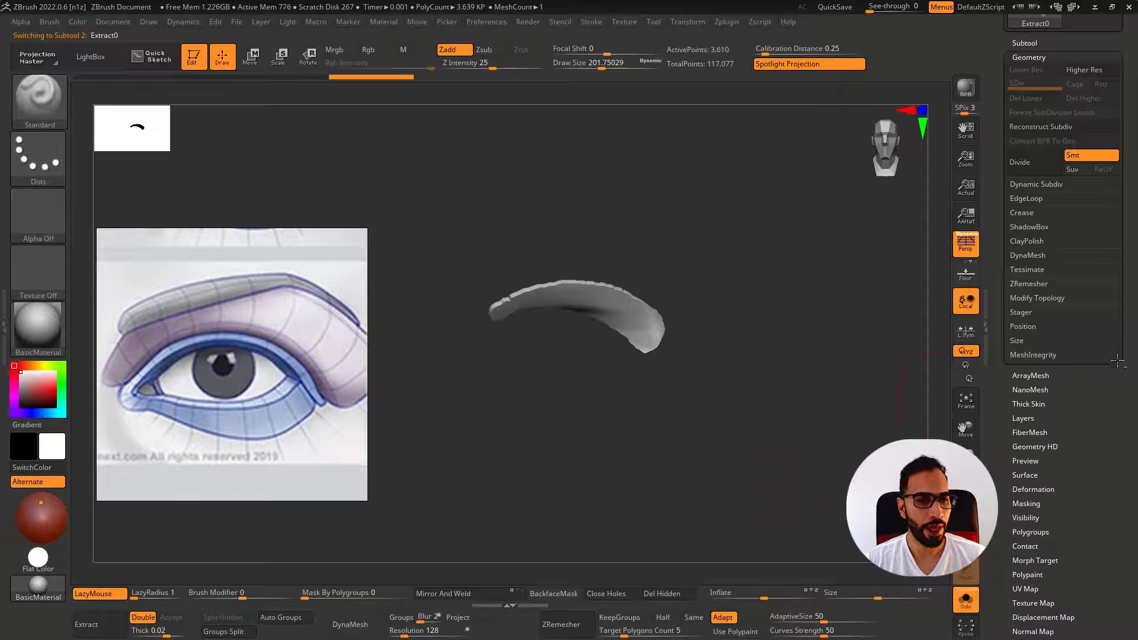
scroll(1117, 362, "down", 5)
key("ctrl+shift+s")
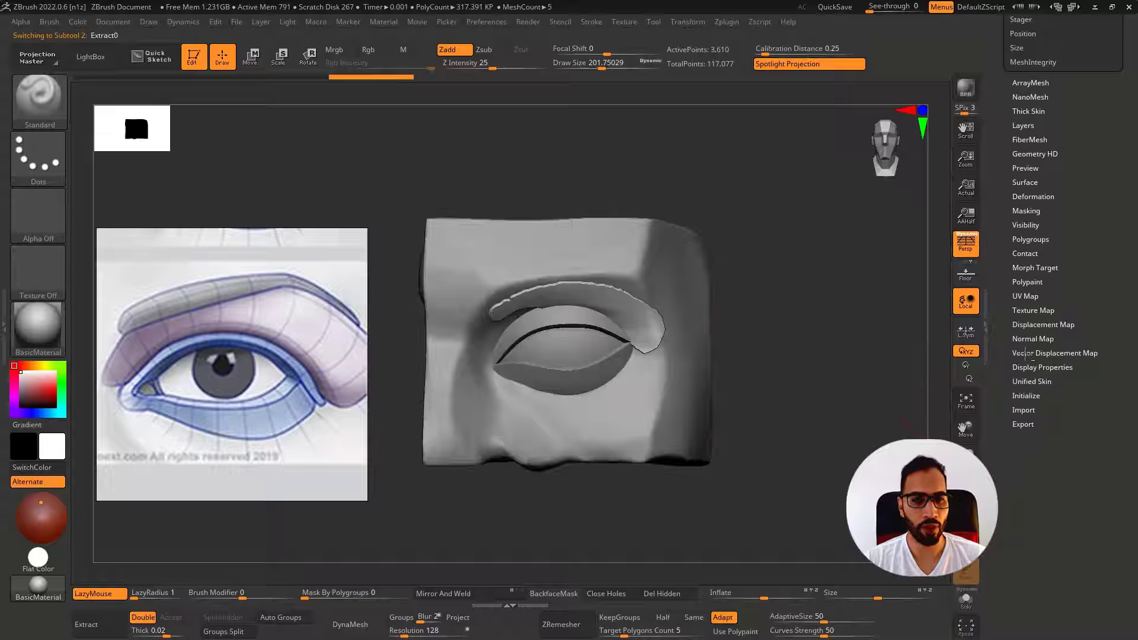
Inflate the extracted crescent with the Deformation settings and DynaMesh it at resolution 8
left_click(1038, 197)
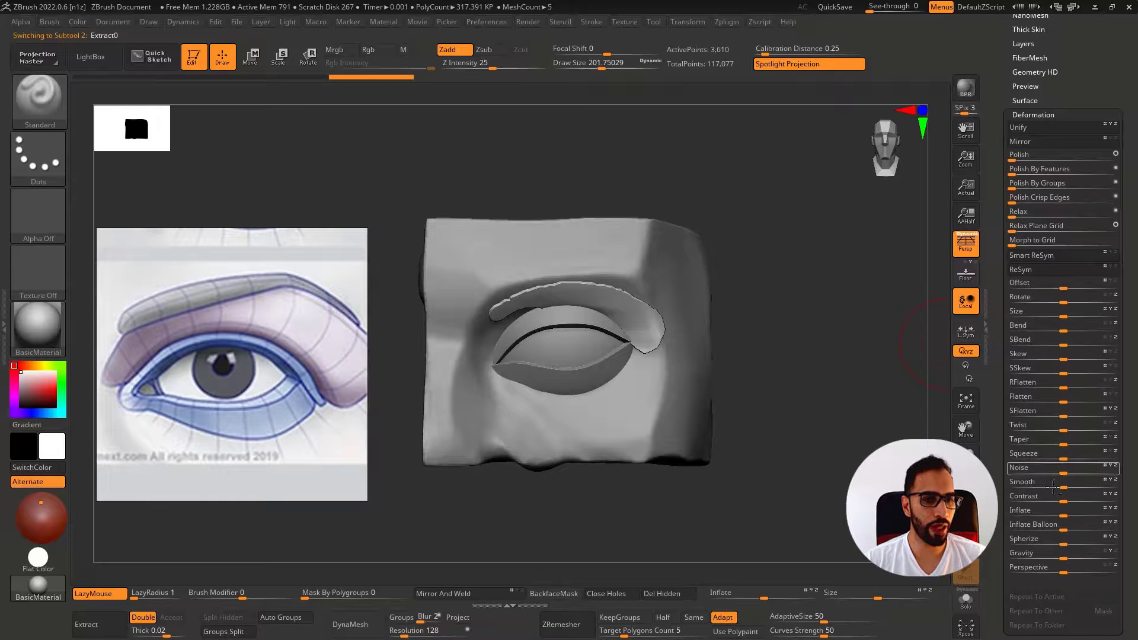
left_click_drag(1063, 510, 1104, 509)
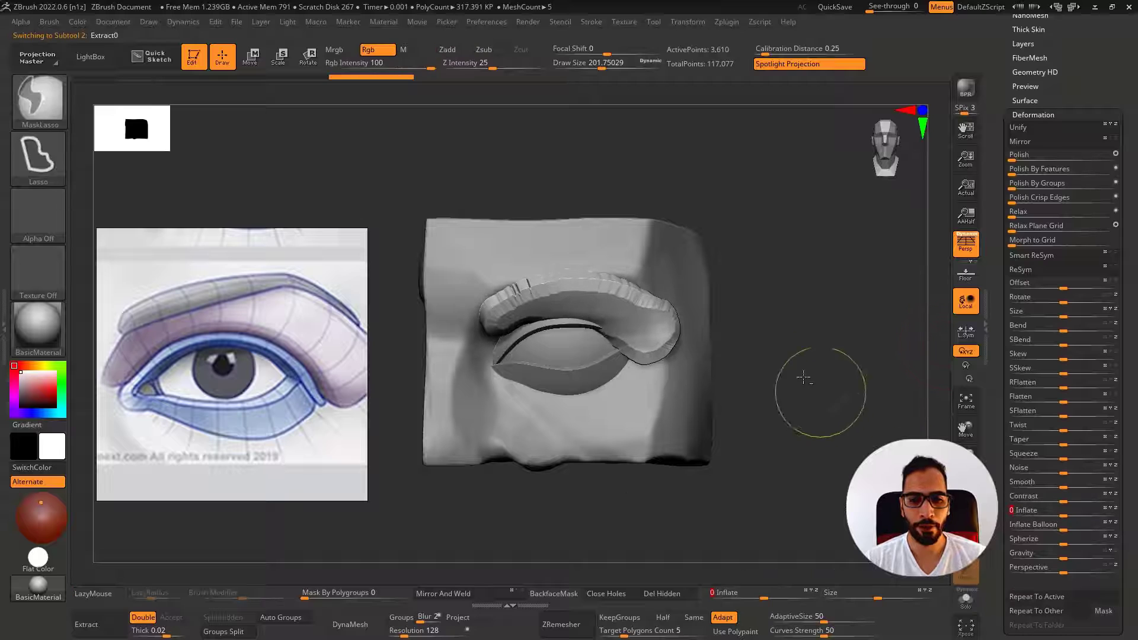
left_click(351, 627)
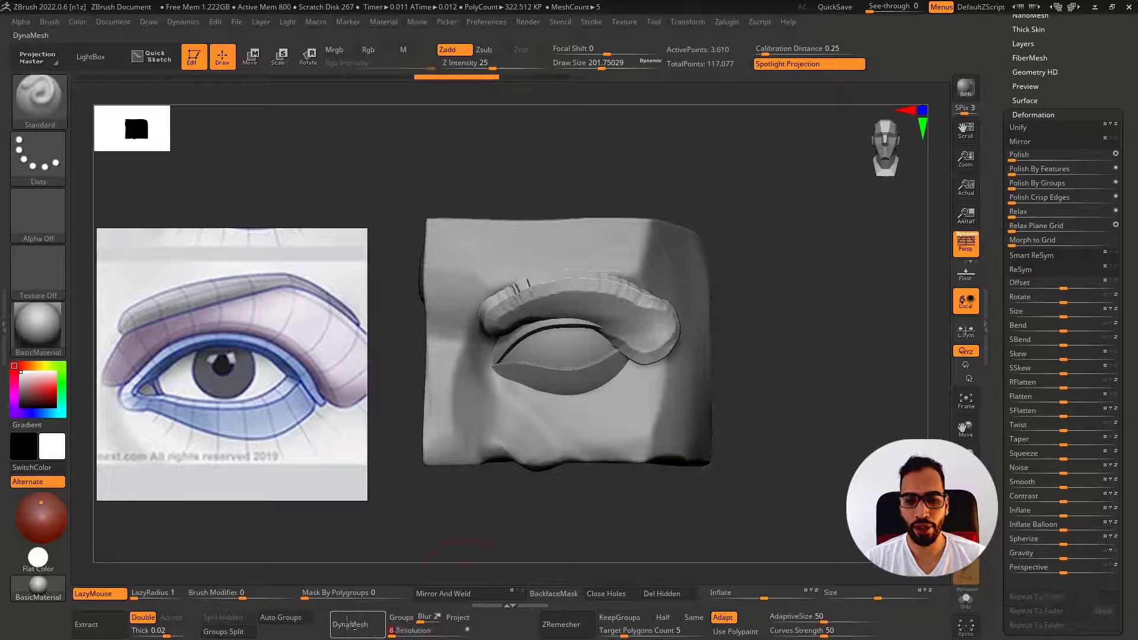
Isolate the low-resolution crescent, inflate it again by about 44, and show the other parts again
key("ctrl+shift+s")
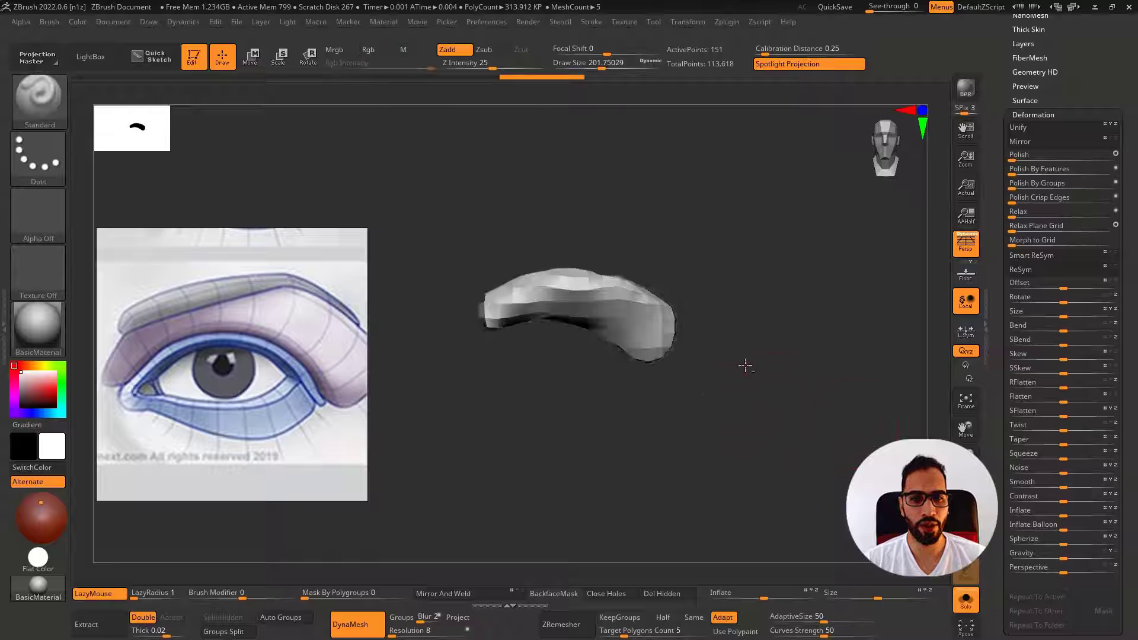
left_click_drag(746, 366, 699, 386)
left_click_drag(1058, 514, 1081, 513)
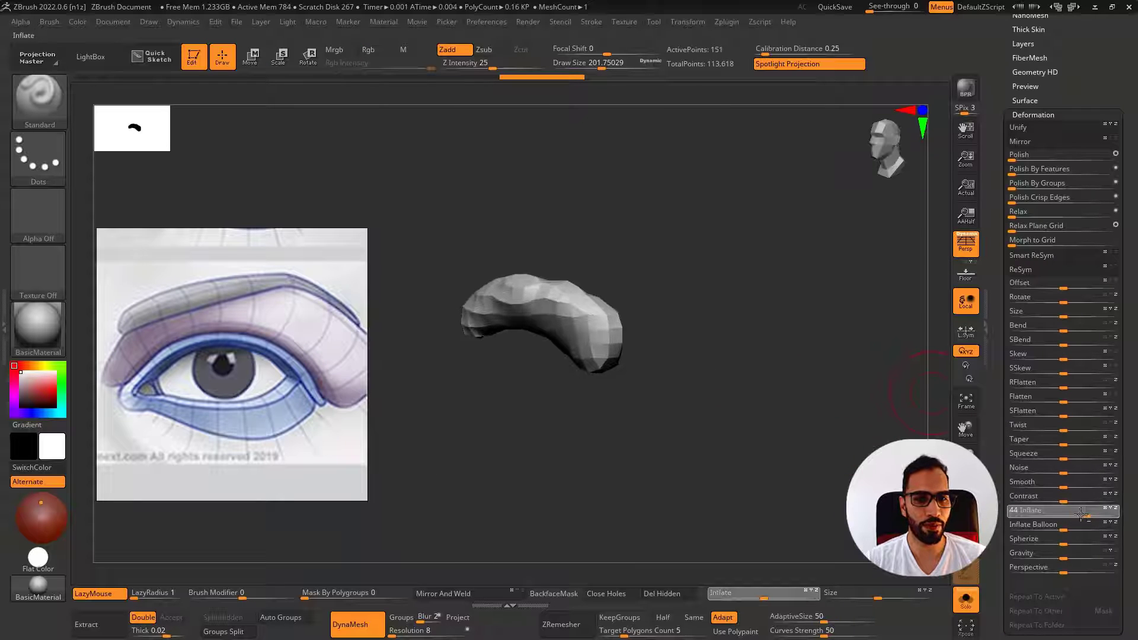
key("ctrl+shift+s")
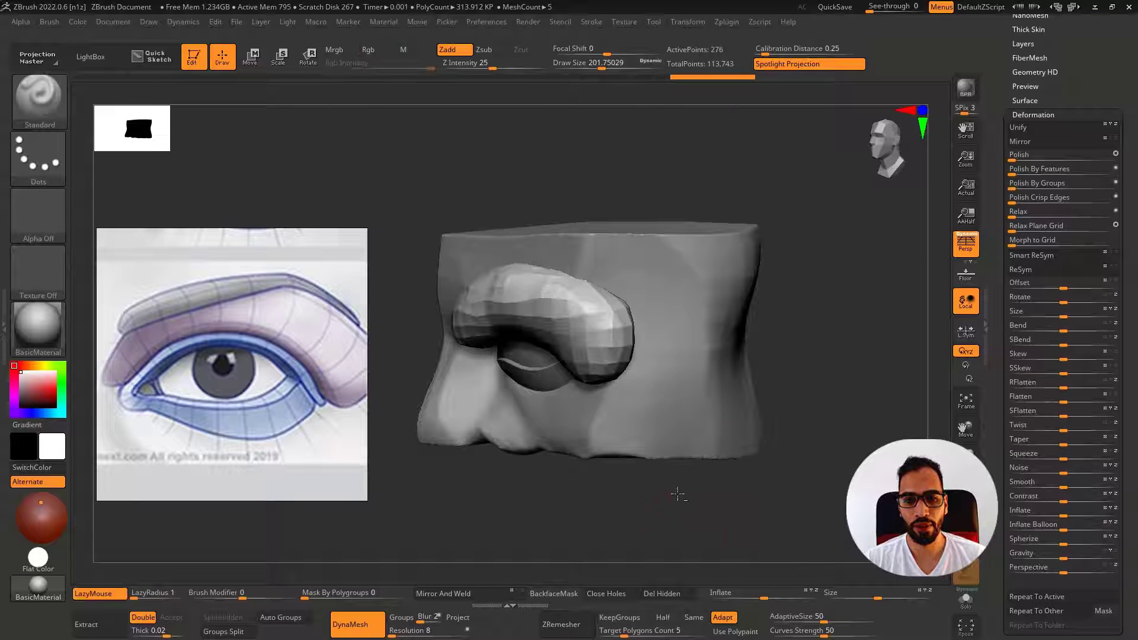
Enlarge the brush to about 430 and smooth the crescent's inner and outer ends into a tapered fold
left_click_drag(678, 494, 736, 486, "shift")
key("s")
left_click_drag(565, 373, 585, 373)
mouse_move(501, 292)
left_mouse_down("shift")
mouse_move(486, 309)
mouse_move(553, 276)
mouse_move(665, 320)
mouse_move(534, 287)
left_mouse_up("shift")
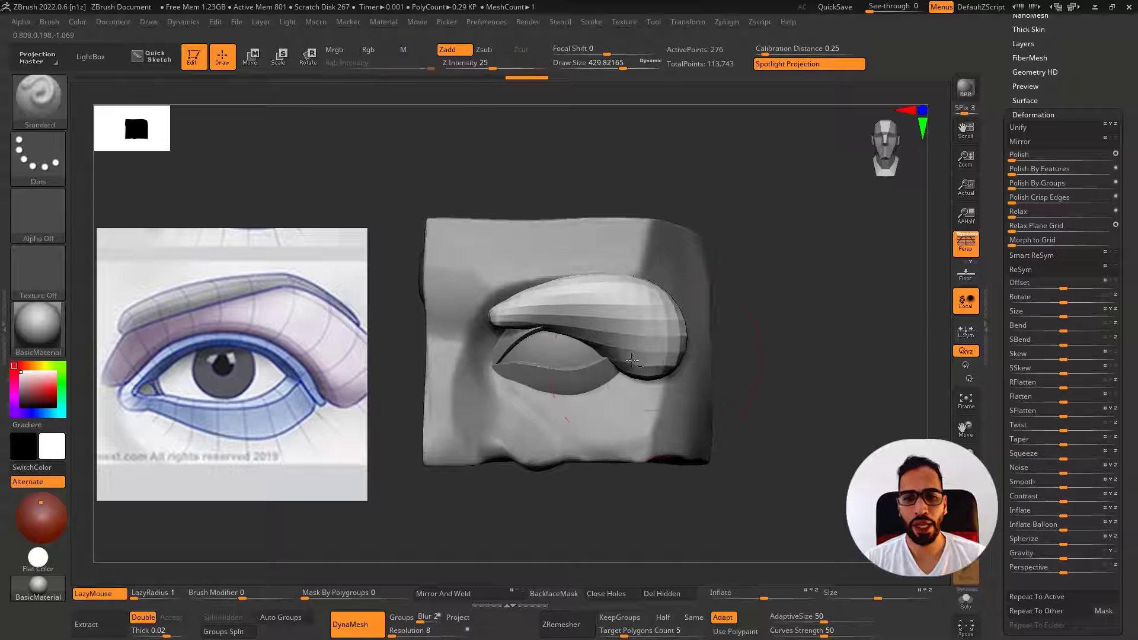
left_click_drag(750, 441, 685, 447)
mouse_move(676, 332)
left_mouse_down("shift")
mouse_move(622, 290)
mouse_move(661, 320)
left_mouse_up("shift")
left_click_drag(706, 498, 768, 495)
mouse_move(658, 332)
left_mouse_down("shift")
mouse_move(540, 306)
mouse_move(617, 315)
mouse_move(630, 302)
left_mouse_up("shift")
Fit the crescent between the brow and the upper eyelid with the Move brush, and switch to the Standard brush at about 136
key("b")
key("m")
key("v")
mouse_move(403, 332)
left_mouse_down()
mouse_move(563, 335)
mouse_move(624, 354)
mouse_move(623, 365)
mouse_move(617, 342)
left_mouse_up()
key("bracketleft")
key("bracketleft")
key("bracketleft")
key("b")
key("s")
key("t")
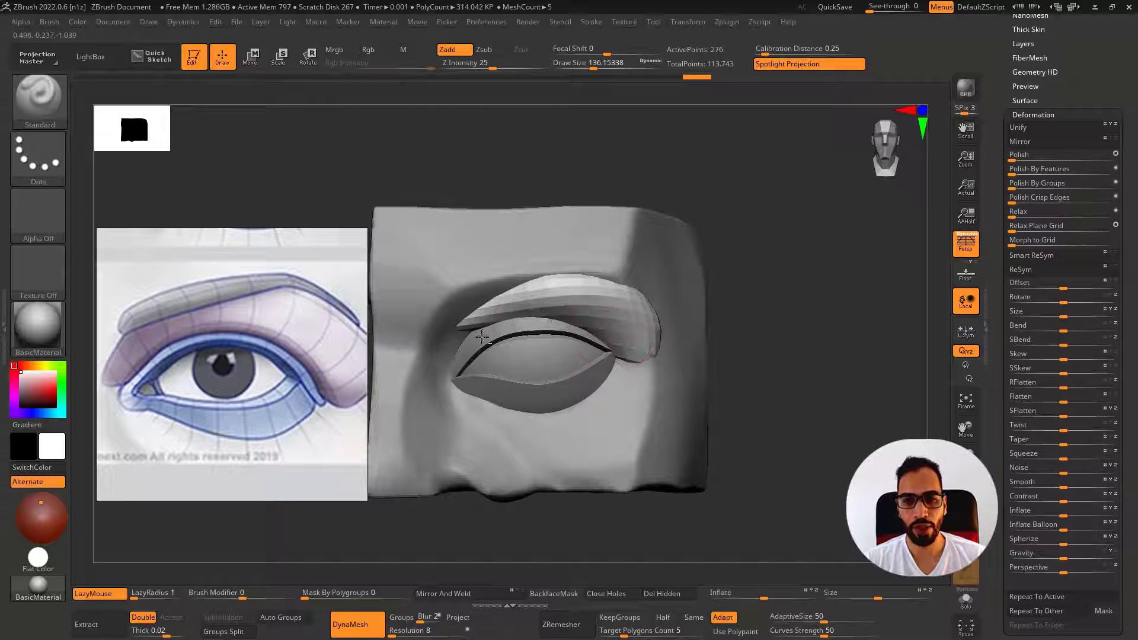
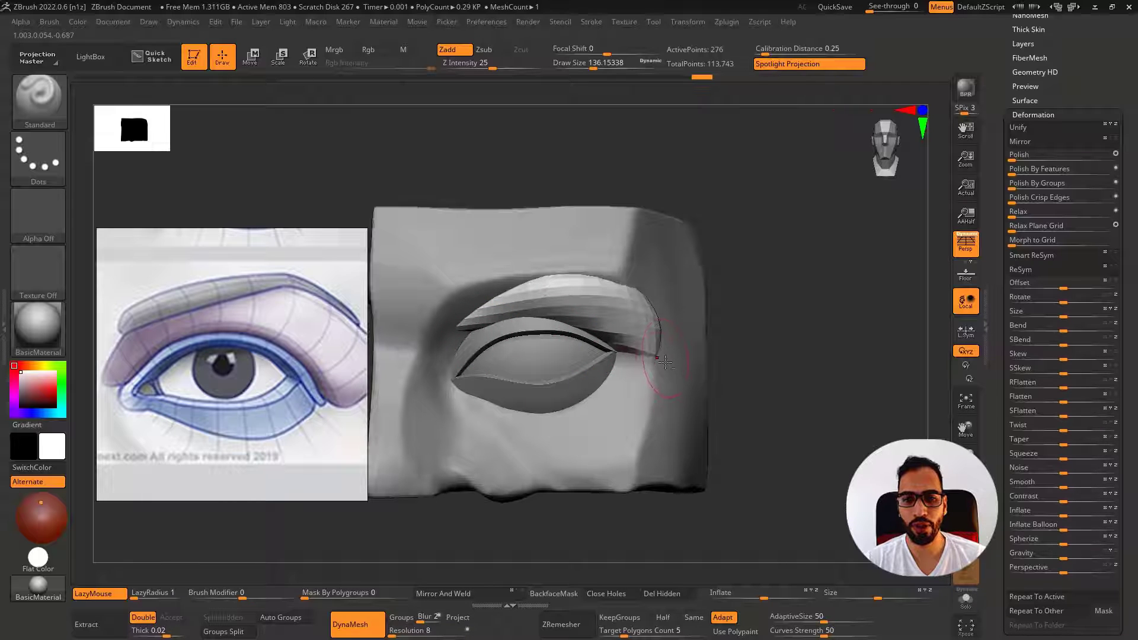
Refine the fold's outer end and upper contour with the Move brush at about 197, then about 305, checking it from the side
right_click_drag(656, 354, 686, 337)
key("b")
key("m")
key("v")
left_click_drag(675, 327, 672, 324)
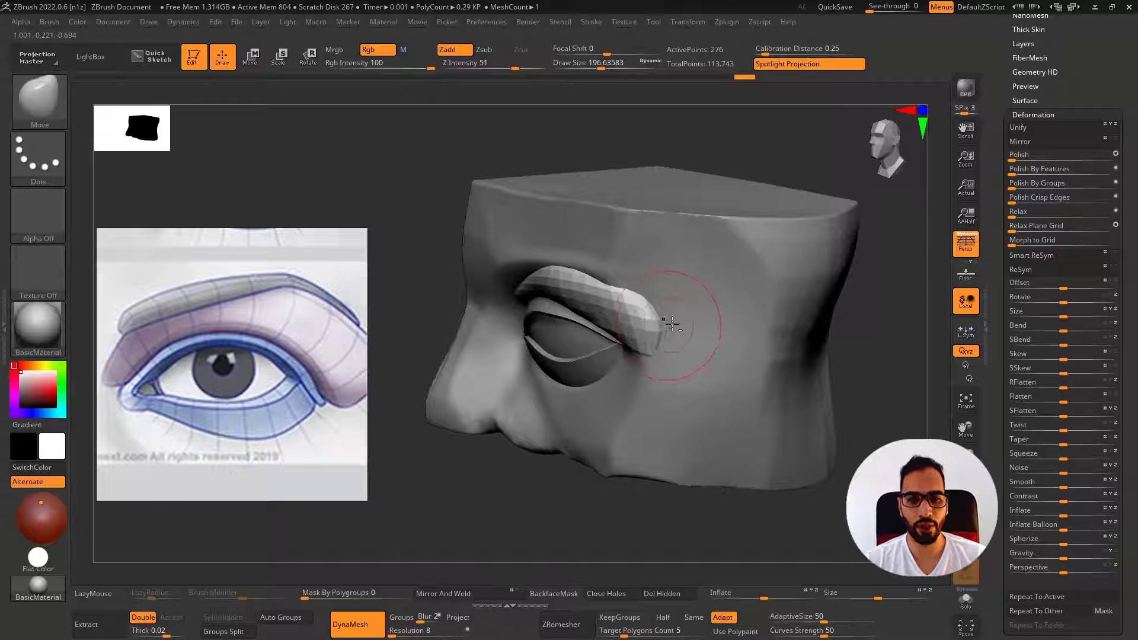
right_click_drag(678, 330, 642, 293)
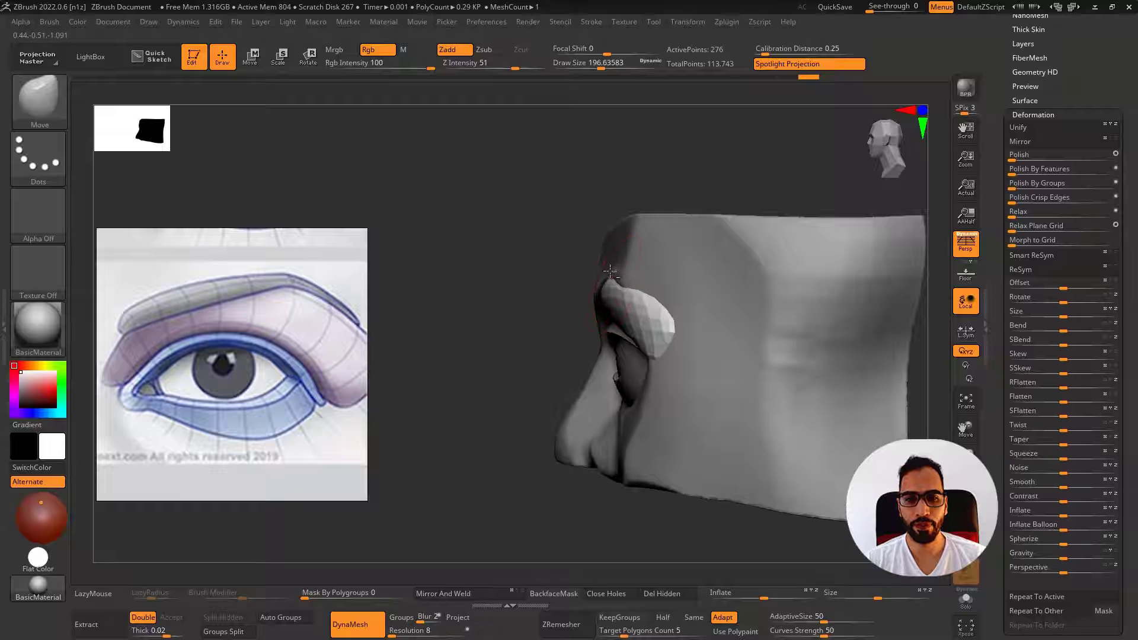
right_click_drag(610, 271, 616, 281)
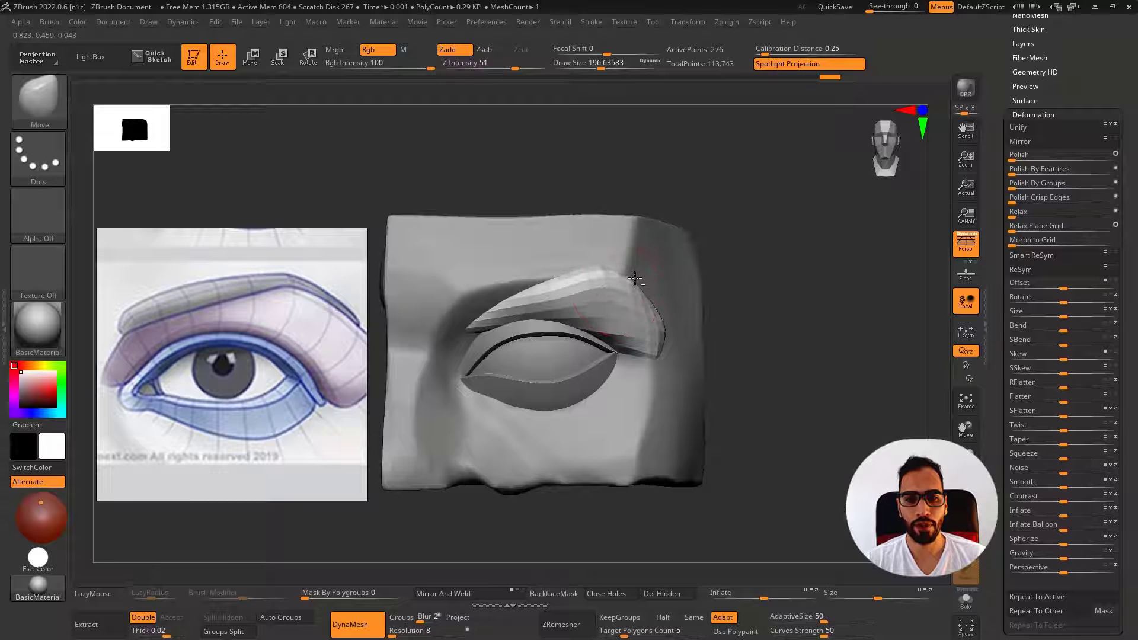
left_click_drag(599, 277, 614, 277, "shift")
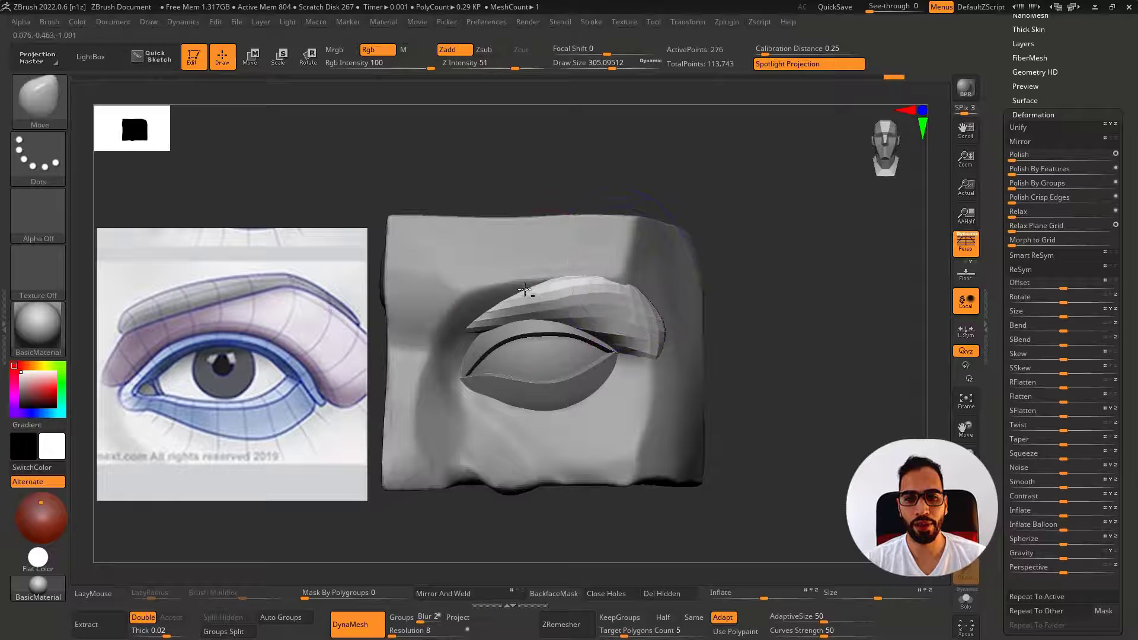
mouse_move(602, 295)
right_mouse_down("alt")
mouse_move(664, 282)
mouse_move(637, 282)
right_mouse_up("alt")
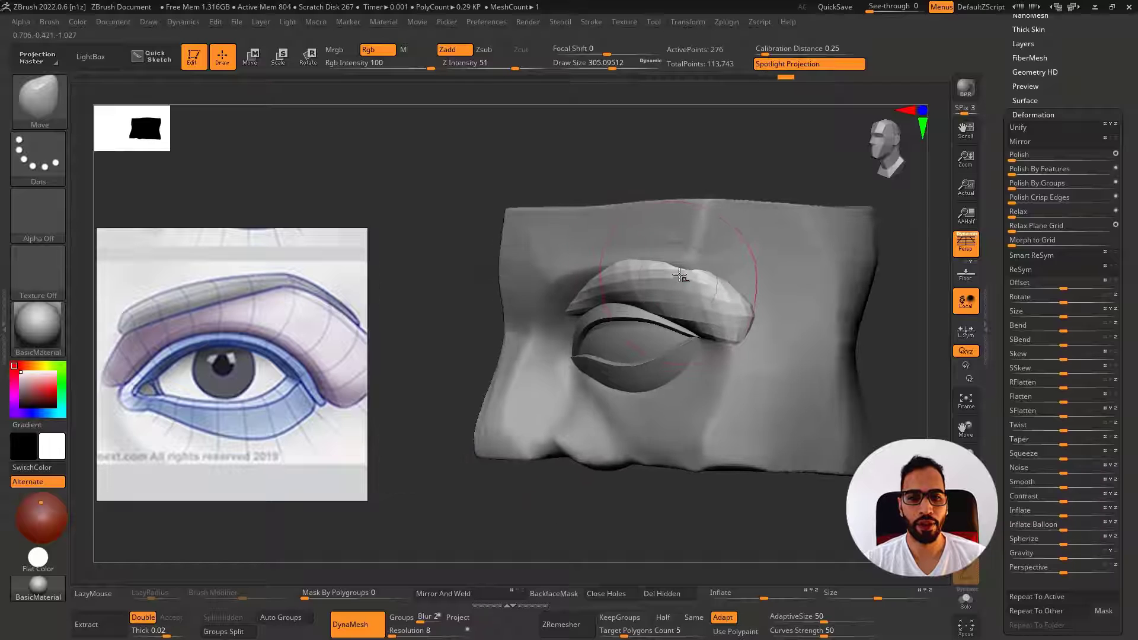
Adjust the brow fold's upper contour and outer end with the Move brush at about 305, then 492, and smooth the outer end
left_click_drag(681, 275, 673, 265)
right_click_drag(664, 272, 671, 277)
right_click_drag(751, 317, 771, 319)
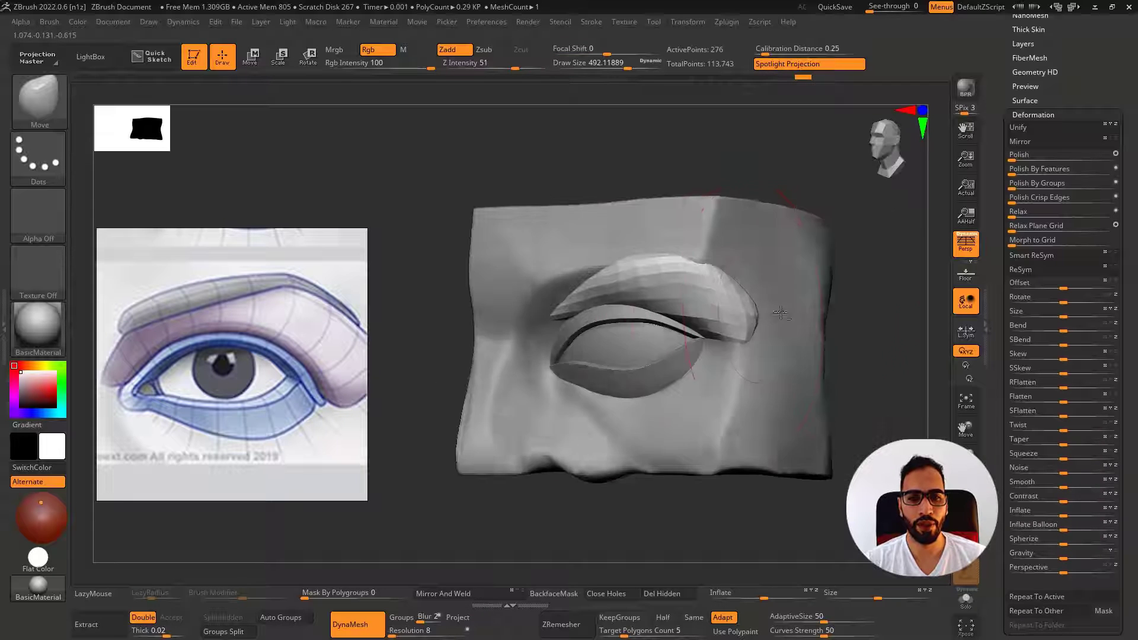
left_click_drag(748, 325, 742, 318, "shift")
mouse_move(641, 314)
right_mouse_down()
mouse_move(694, 315)
mouse_move(637, 307)
right_mouse_up()
key("s")
left_click_drag(626, 305, 609, 305)
mouse_move(610, 306)
right_mouse_down()
mouse_move(671, 323)
mouse_move(602, 290)
mouse_move(579, 263)
mouse_move(592, 298)
mouse_move(564, 306)
right_mouse_up()
Select the face section, undo the first stroke, and fit the brow area around the fold with the Move brush at about 500
left_click(590, 237, "alt")
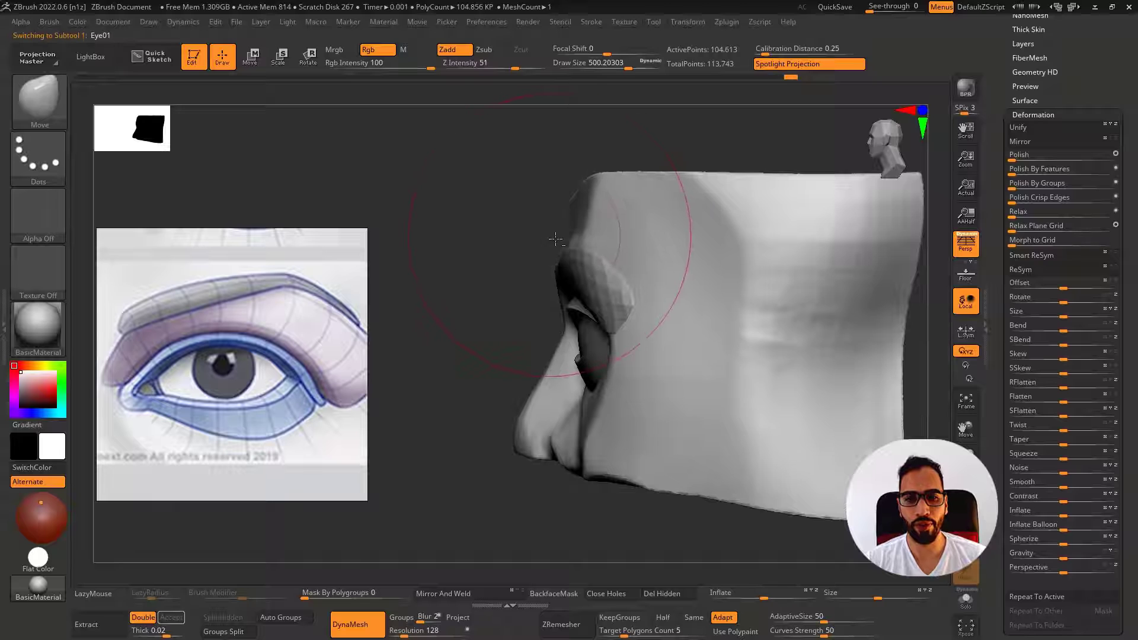
right_click_drag(556, 242, 448, 305)
left_click_drag(450, 297, 456, 298)
key("ctrl+z")
left_click_drag(541, 316, 546, 303)
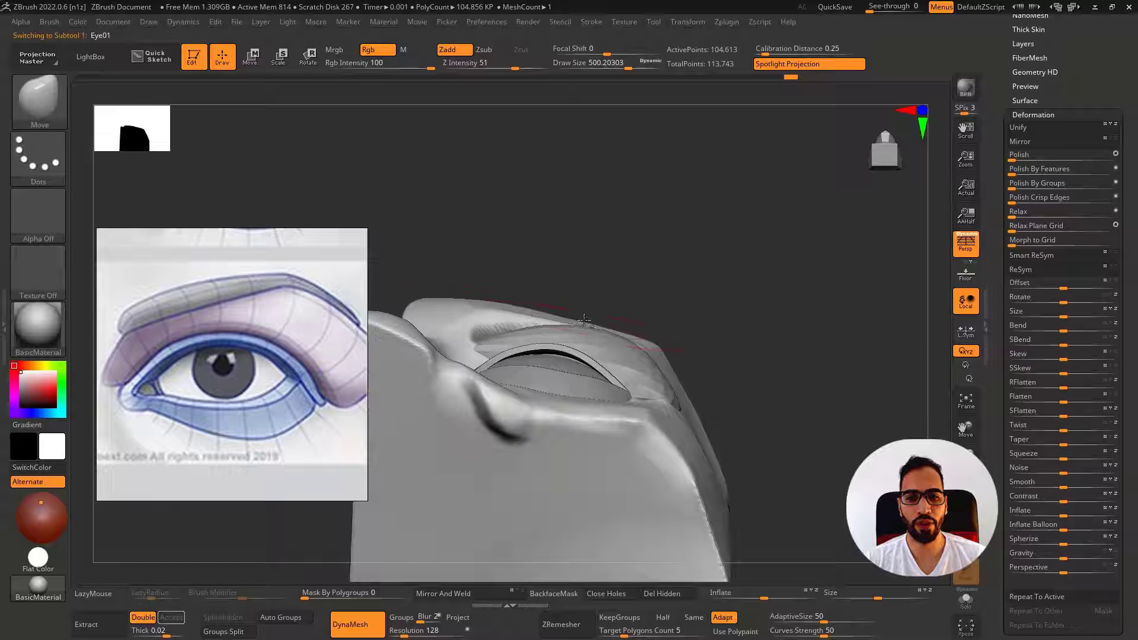
right_click_drag(690, 377, 658, 442)
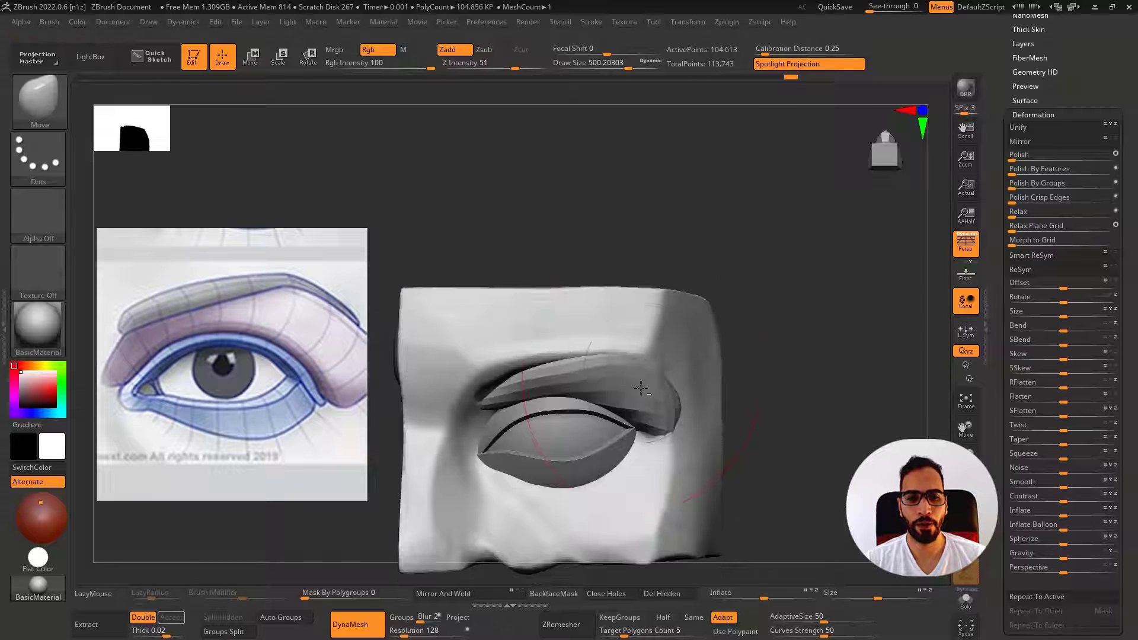
right_click_drag(639, 372, 622, 332, "ctrl")
right_click_drag(569, 382, 483, 396)
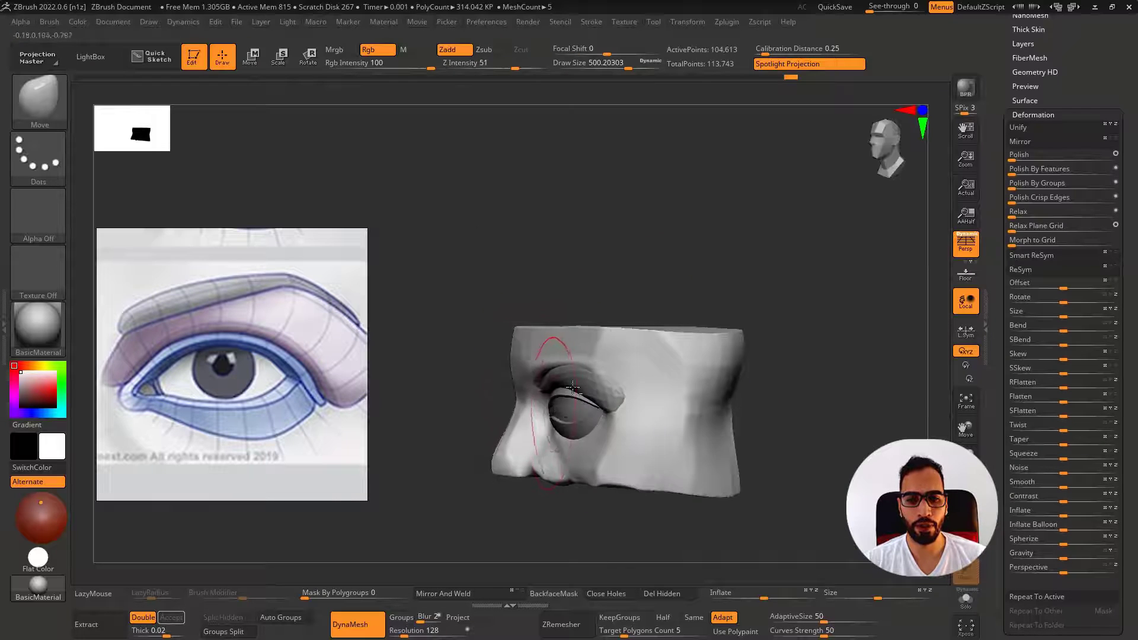
right_click_drag(551, 345, 583, 301, "alt")
right_click_drag(582, 301, 578, 409, "ctrl")
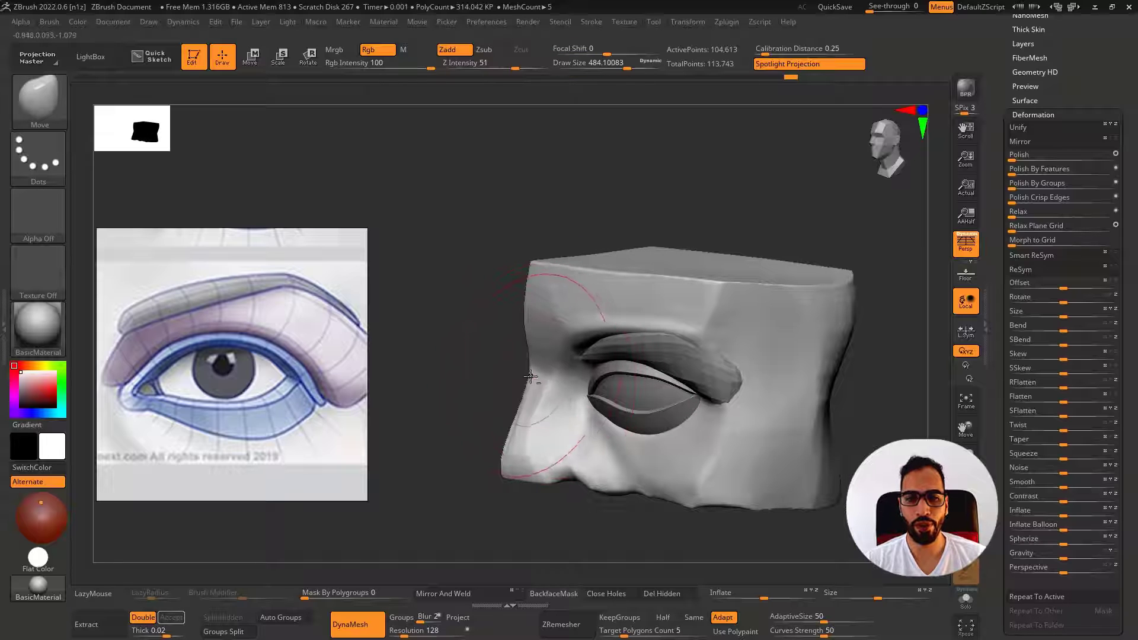
Pull the face surface toward the fold's inner end with the Move brush at about 158, and smooth the transition
key("s")
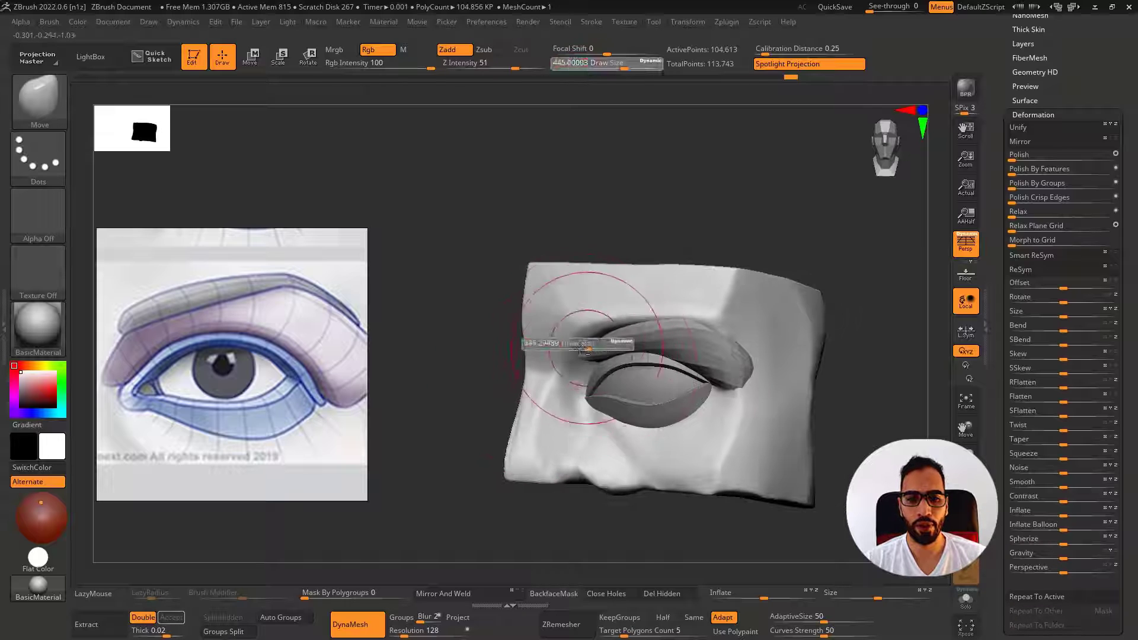
left_click_drag(580, 349, 566, 349)
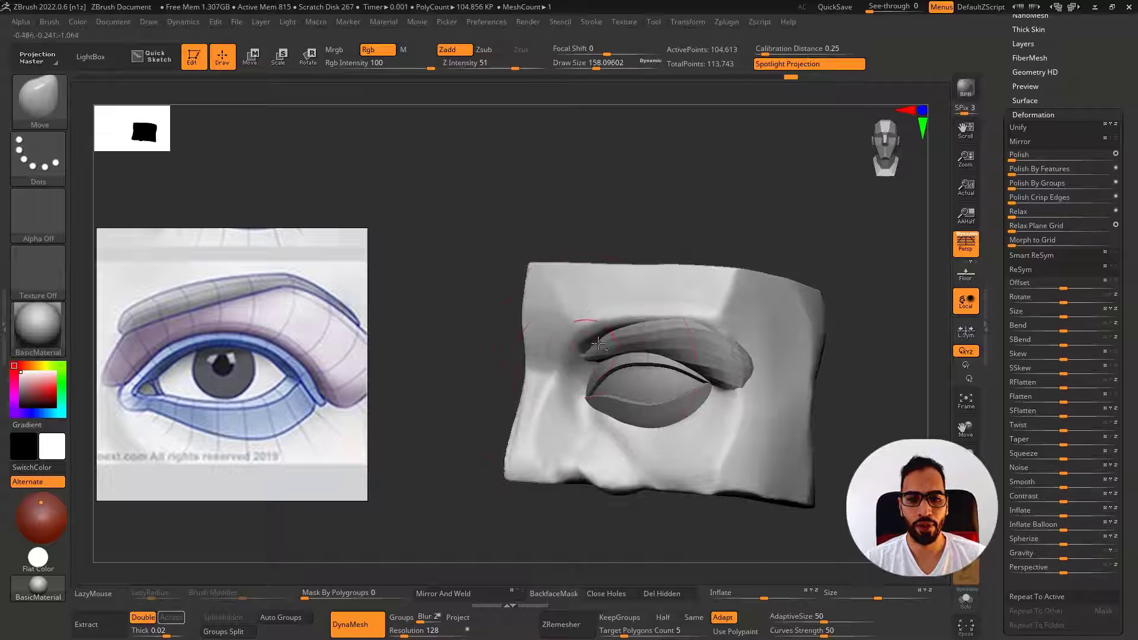
key("shift")
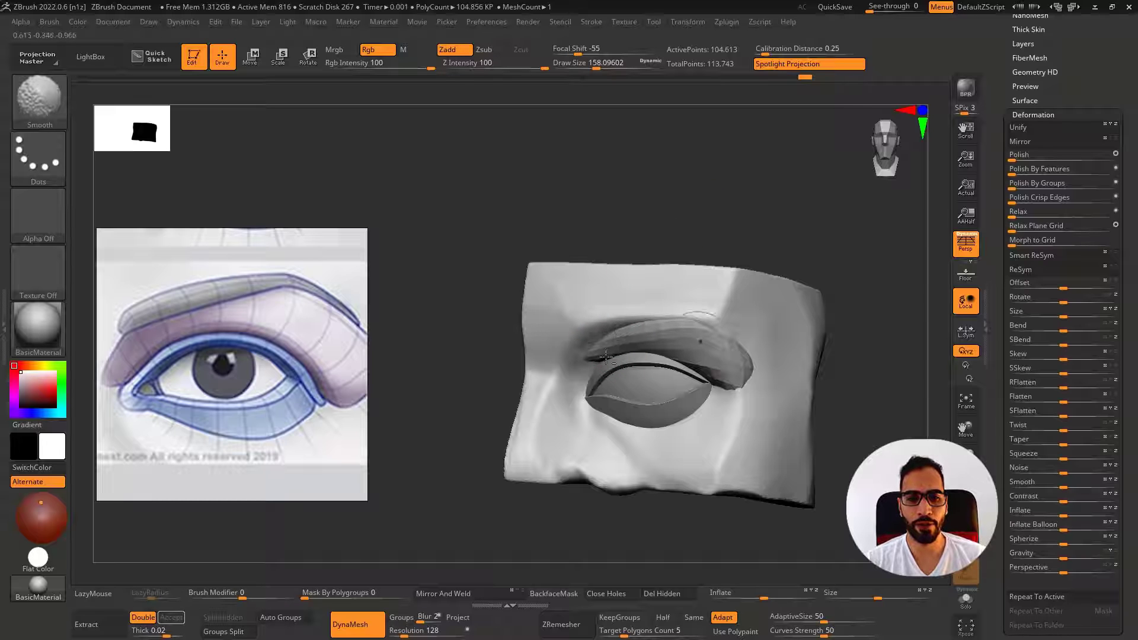
mouse_move(606, 357)
right_mouse_down()
mouse_move(646, 356)
mouse_move(616, 361)
right_mouse_up()
right_click_drag(739, 368, 657, 363)
Select the brow fold, switch to the Standard brush at about 104, and rebuild the fold with DynaMesh at resolution 88
left_click(657, 363, "alt")
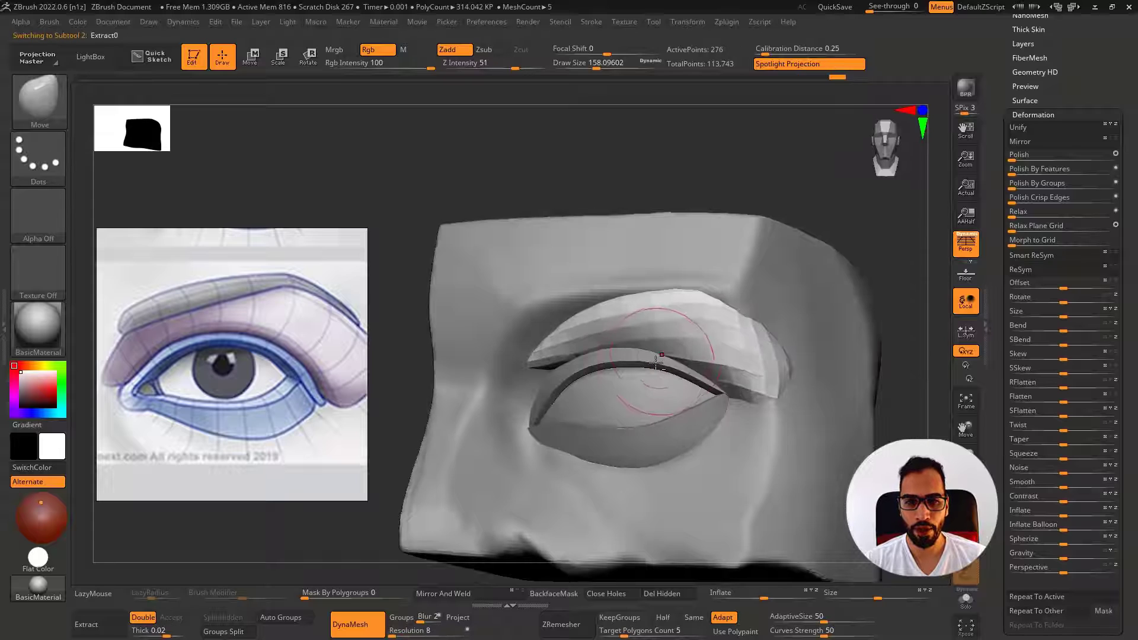
key("s")
left_click_drag(610, 363, 603, 363)
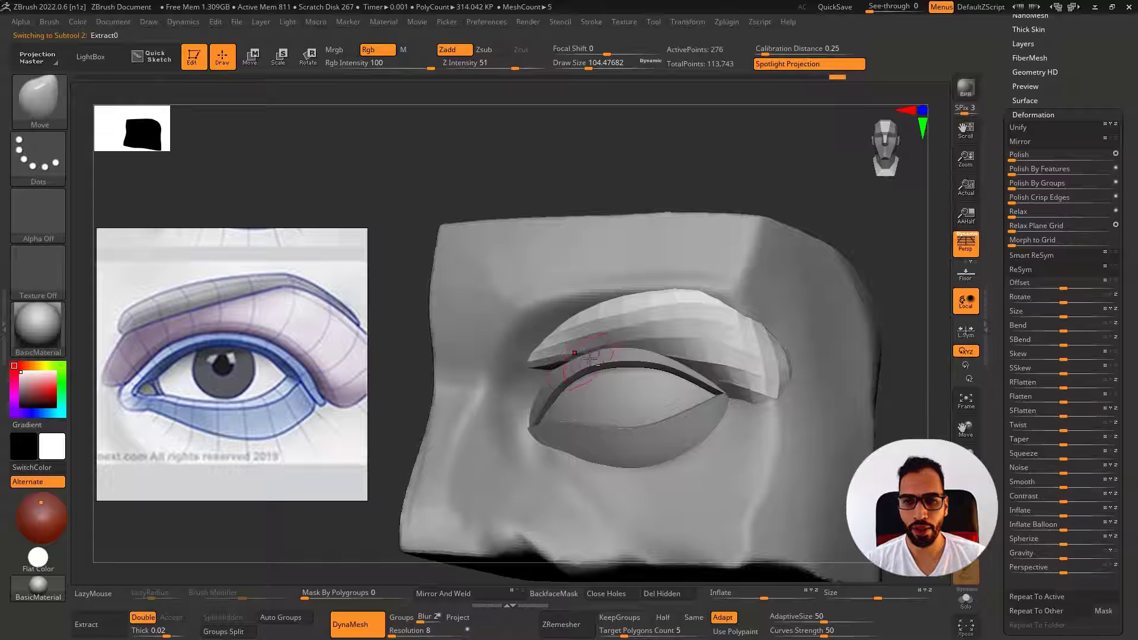
key("b")
key("s")
key("t")
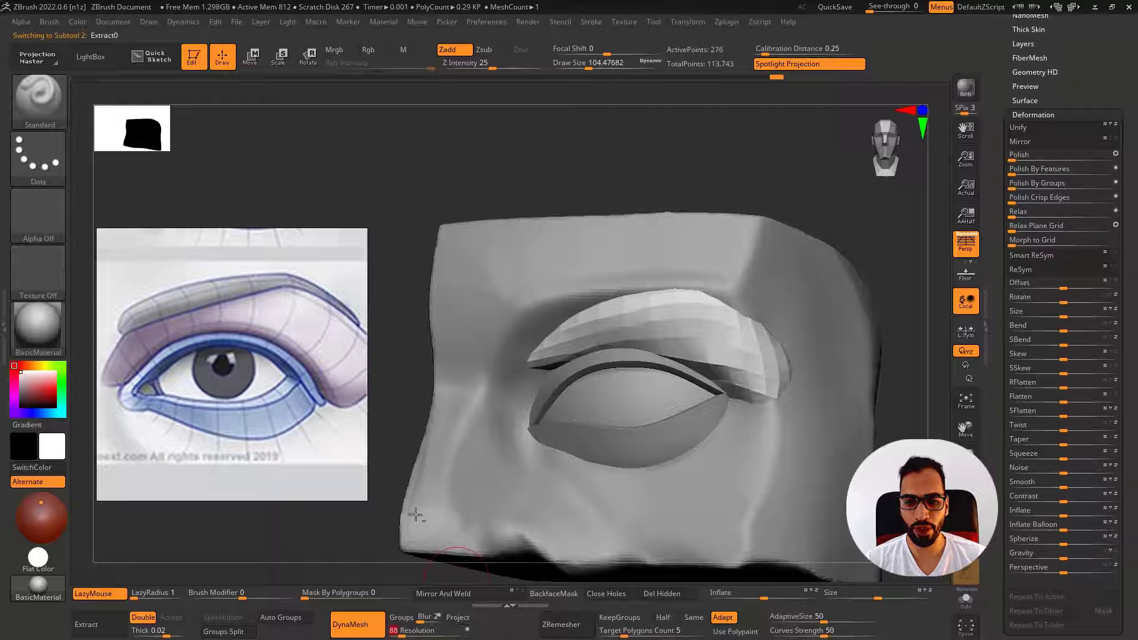
key("ctrl")
left_click_drag(443, 434, 446, 429, "ctrl")
Define and smooth the fold's lower edge, isolating the fold to clean up its underside before showing the other parts again
left_click_drag(549, 362, 670, 350)
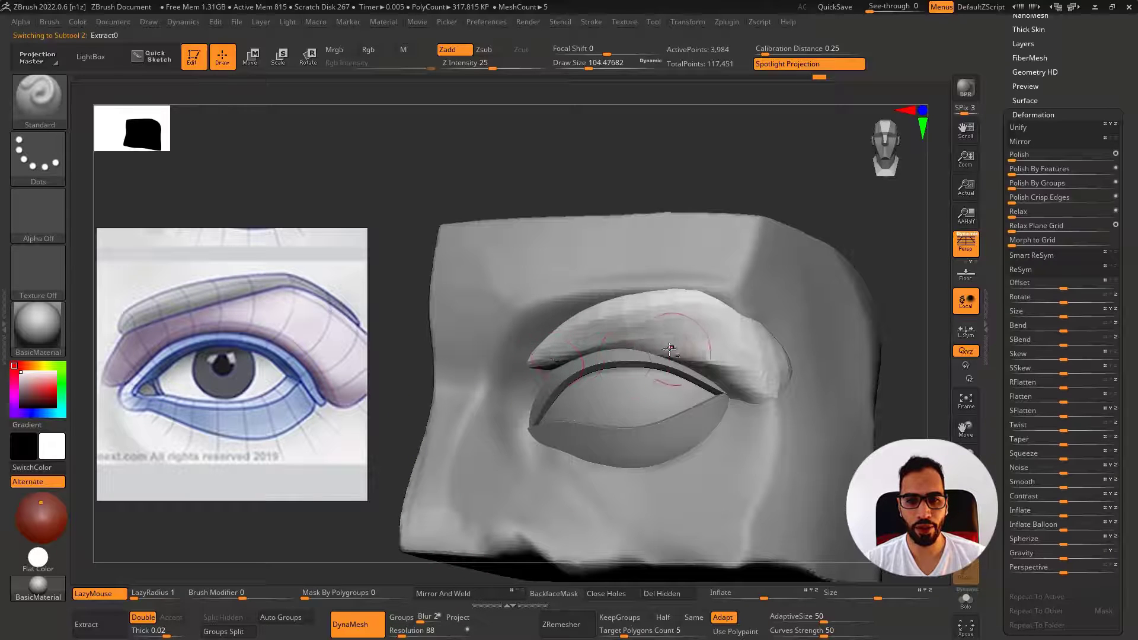
left_click_drag(737, 376, 711, 366, "shift")
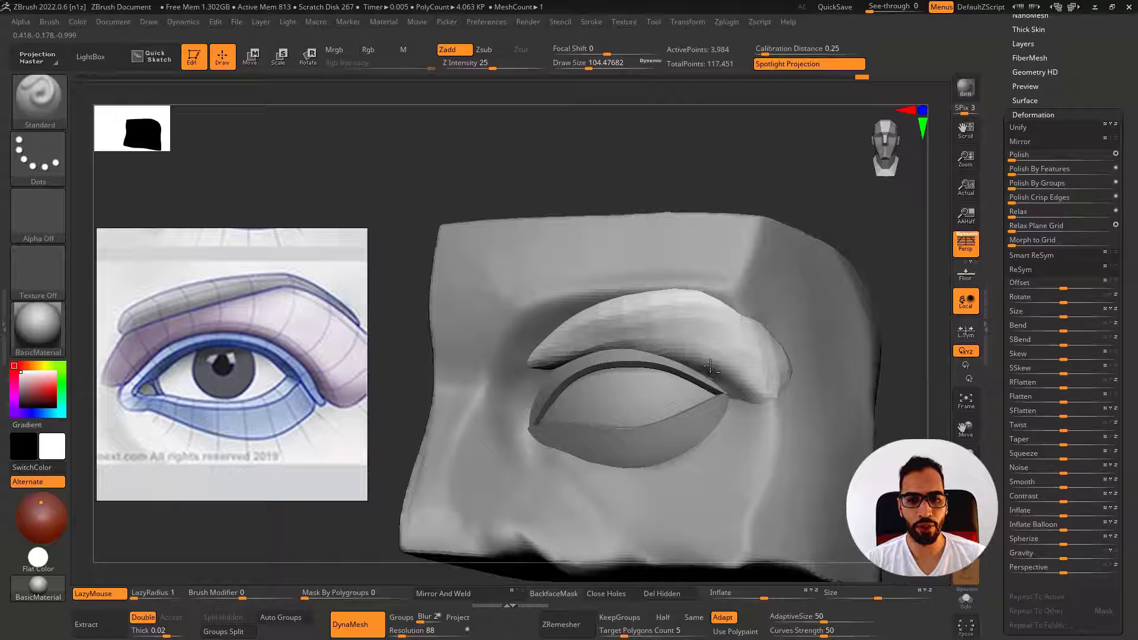
left_click_drag(588, 359, 682, 357, "shift")
mouse_move(734, 390)
left_mouse_down("shift")
mouse_move(712, 377)
mouse_move(725, 392)
left_mouse_up("shift")
key("alt+s")
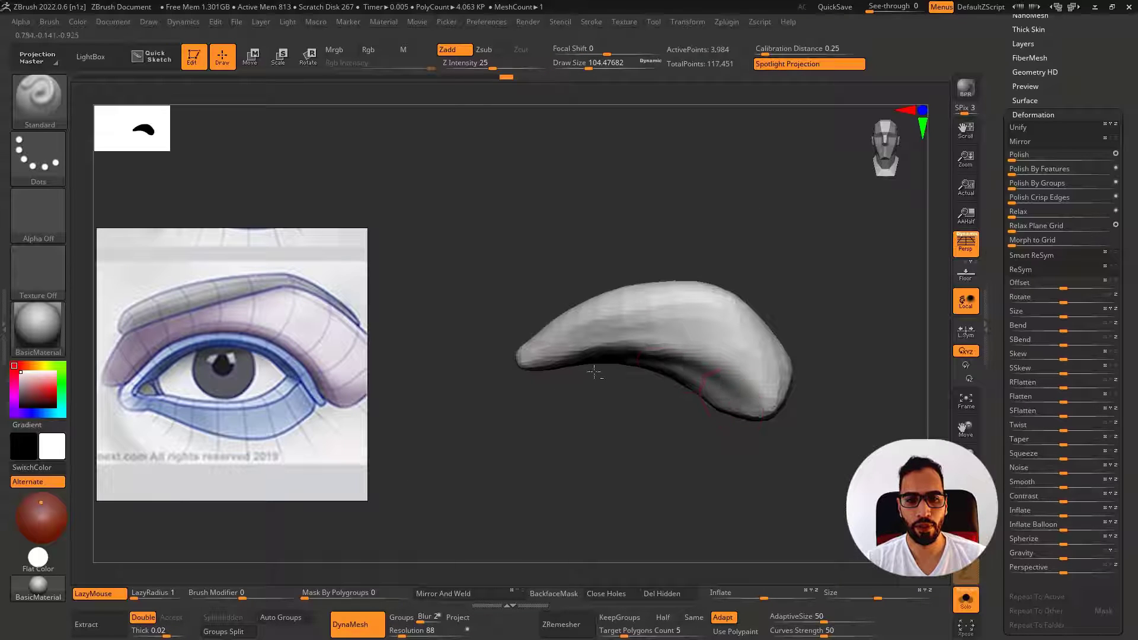
key("alt+s")
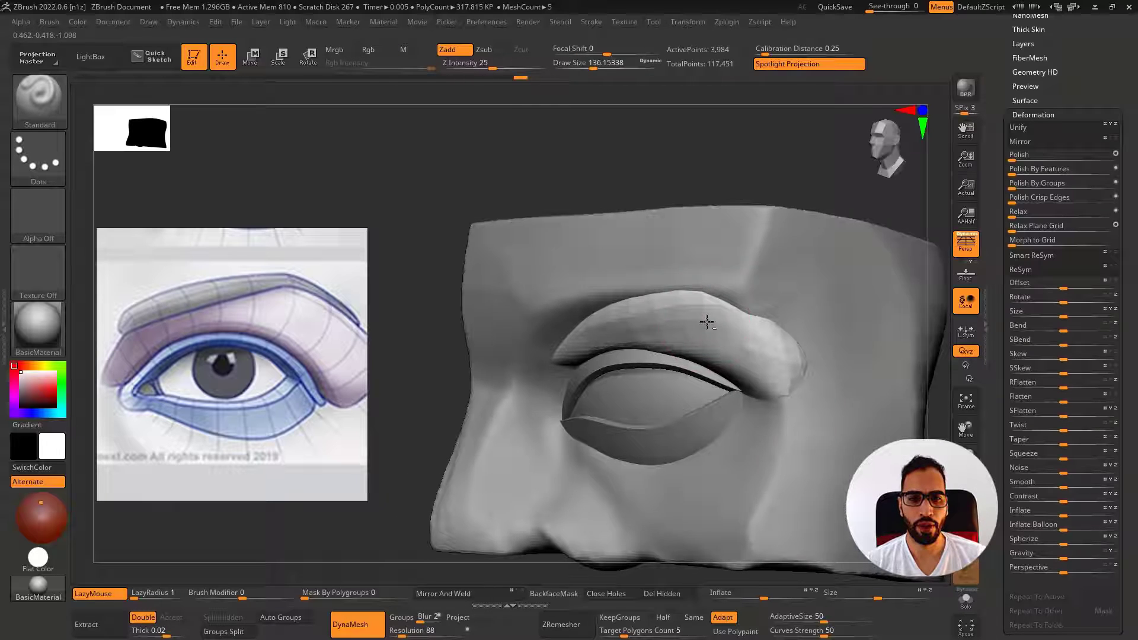
Add volume along the fold from its inner to its outer end with the Standard brush enlarged to about 234
right_click_drag(707, 322, 706, 322)
key("s")
left_click_drag(706, 323, 718, 323)
mouse_move(619, 321)
left_mouse_down()
mouse_move(744, 335)
mouse_move(631, 305)
mouse_move(704, 306)
mouse_move(699, 314)
mouse_move(785, 356)
left_mouse_up()
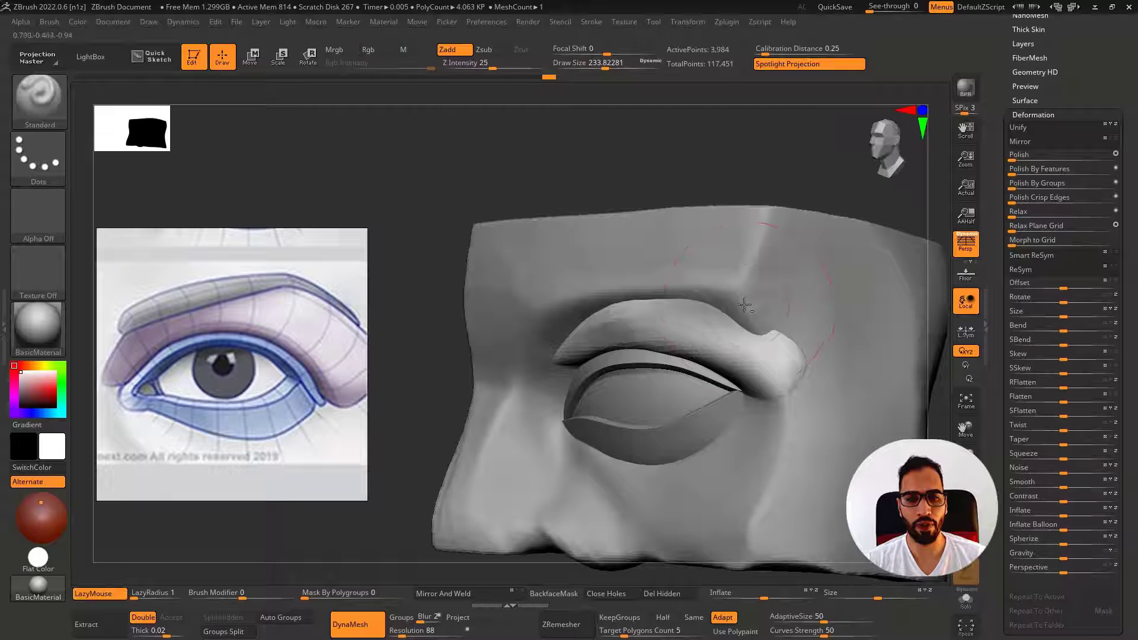
Carve the face section along the fold's upper edge with ClayBuildup at about 234, and smooth the brow above it
left_click(664, 299, "alt")
left_click_drag(773, 324, 793, 331, "alt")
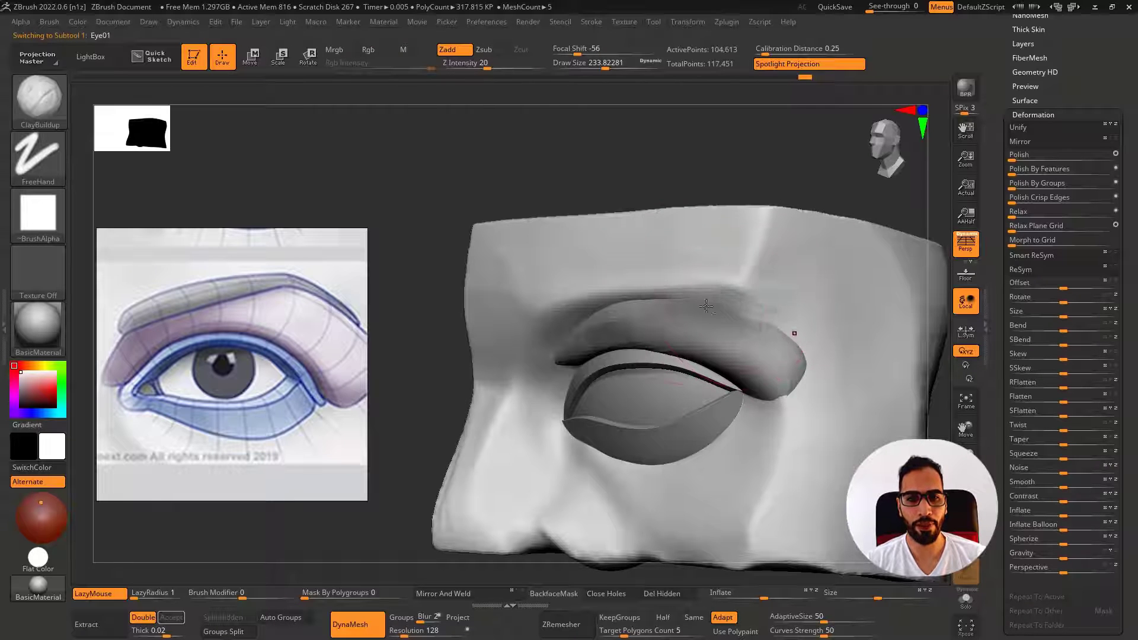
mouse_move(557, 302)
left_mouse_down("alt")
mouse_move(737, 302)
mouse_move(792, 324)
left_mouse_up("alt")
mouse_move(694, 284)
left_mouse_down("shift")
mouse_move(673, 300)
mouse_move(728, 281)
left_mouse_up("shift")
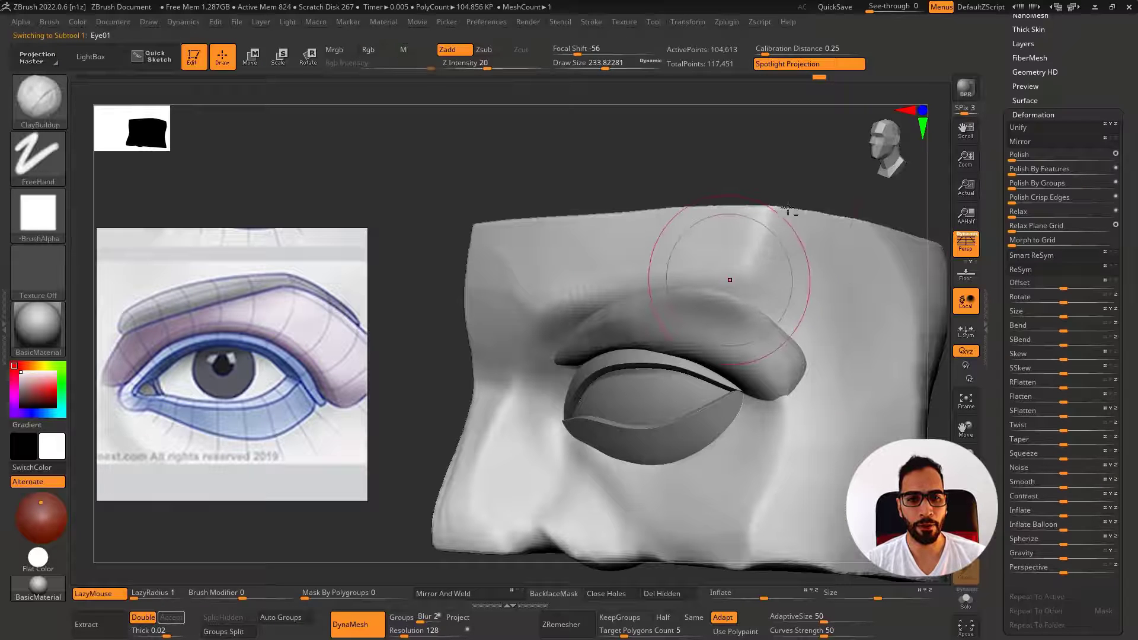
left_click_drag(779, 221, 745, 275, "shift")
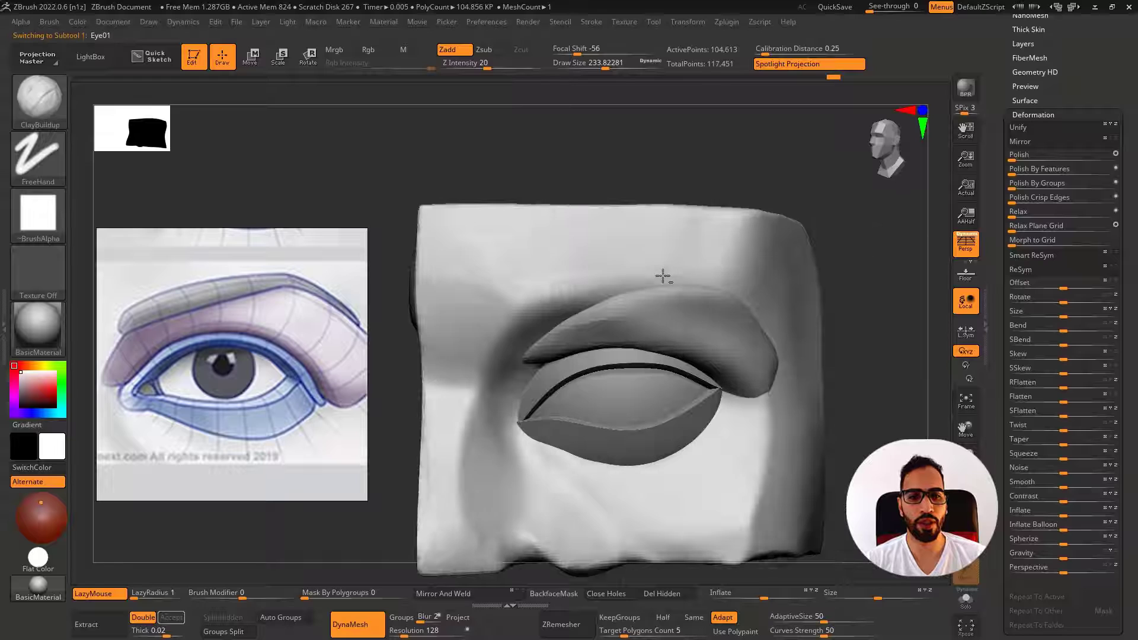
Refine the inner brow above the fold with ClayBuildup at about 116, and smooth the brow surface at about 293
key("shift")
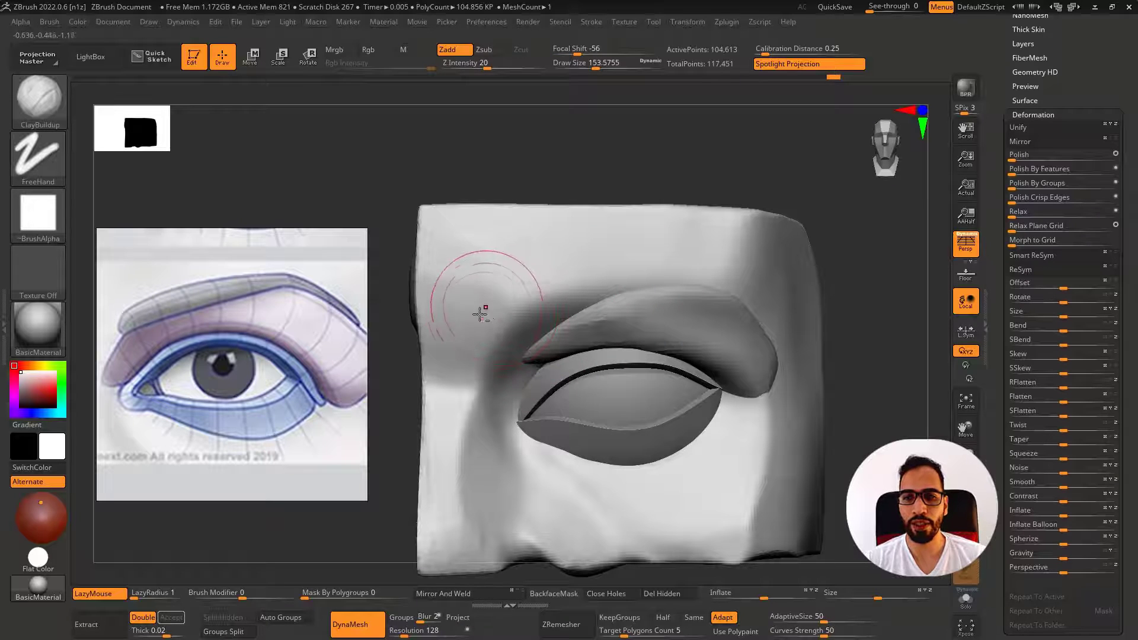
key("s")
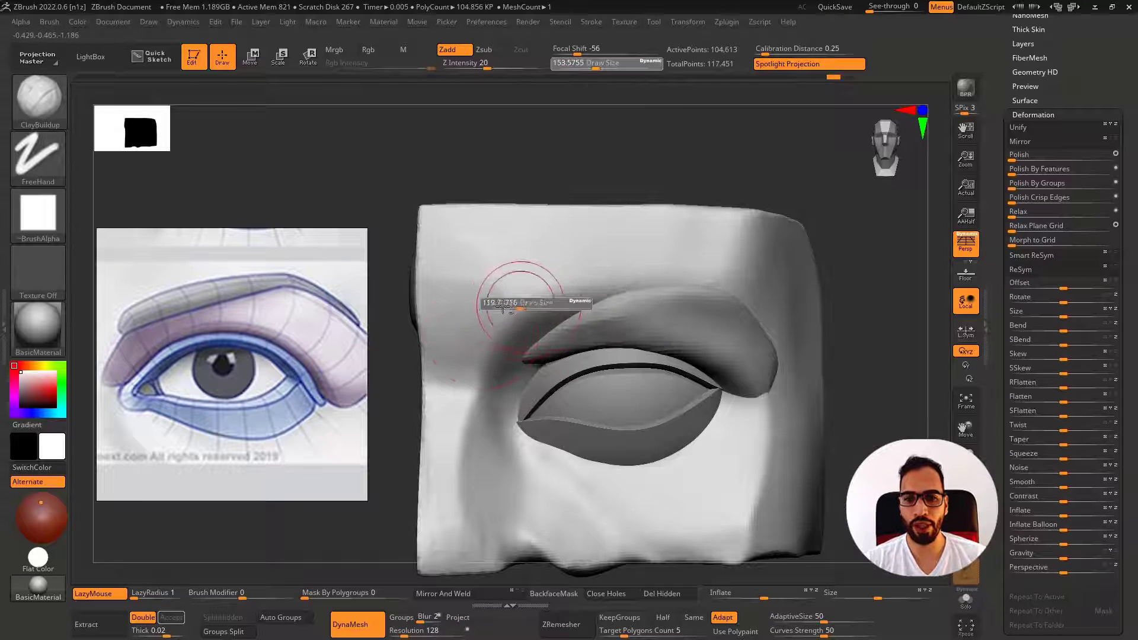
left_click_drag(503, 307, 489, 320)
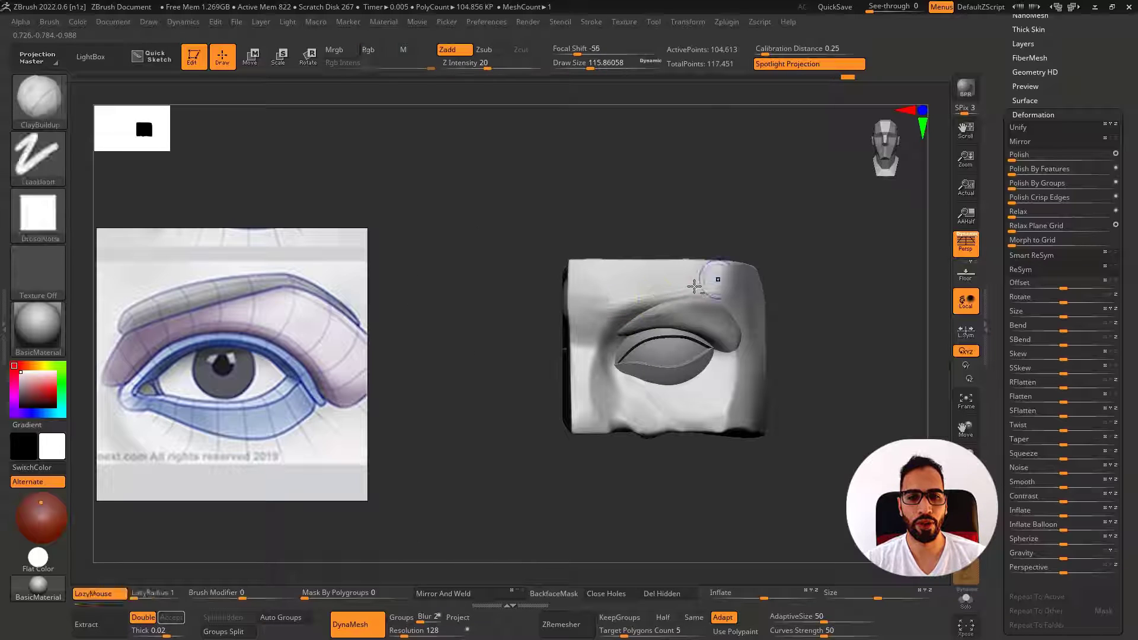
mouse_move(694, 286)
left_mouse_down("shift")
mouse_move(598, 314)
mouse_move(615, 303)
mouse_move(600, 300)
left_mouse_up("shift")
key("s")
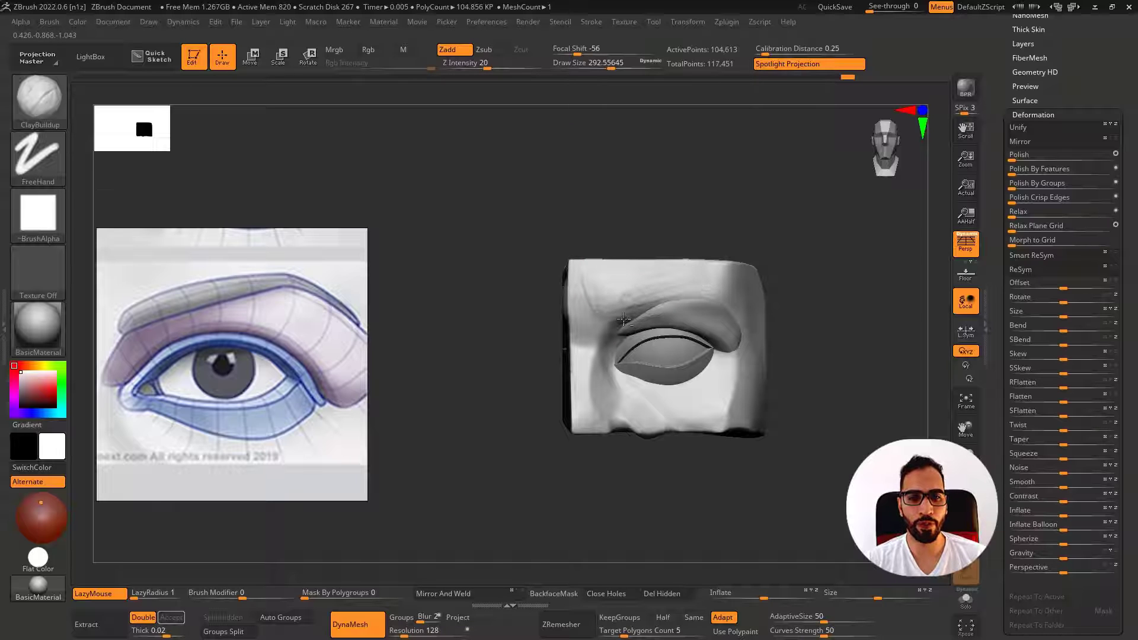
mouse_move(708, 313)
left_mouse_down("shift")
mouse_move(643, 304)
mouse_move(631, 285)
left_mouse_up("shift")
Rework the inner brow with ClayBuildup at about 223, then 408, and smooth the strokes after updating the DynaMesh at resolution 128
right_click_drag(658, 312, 610, 317)
key("s")
left_click_drag(610, 317, 604, 316)
right_click_drag(605, 317, 616, 350, "ctrl")
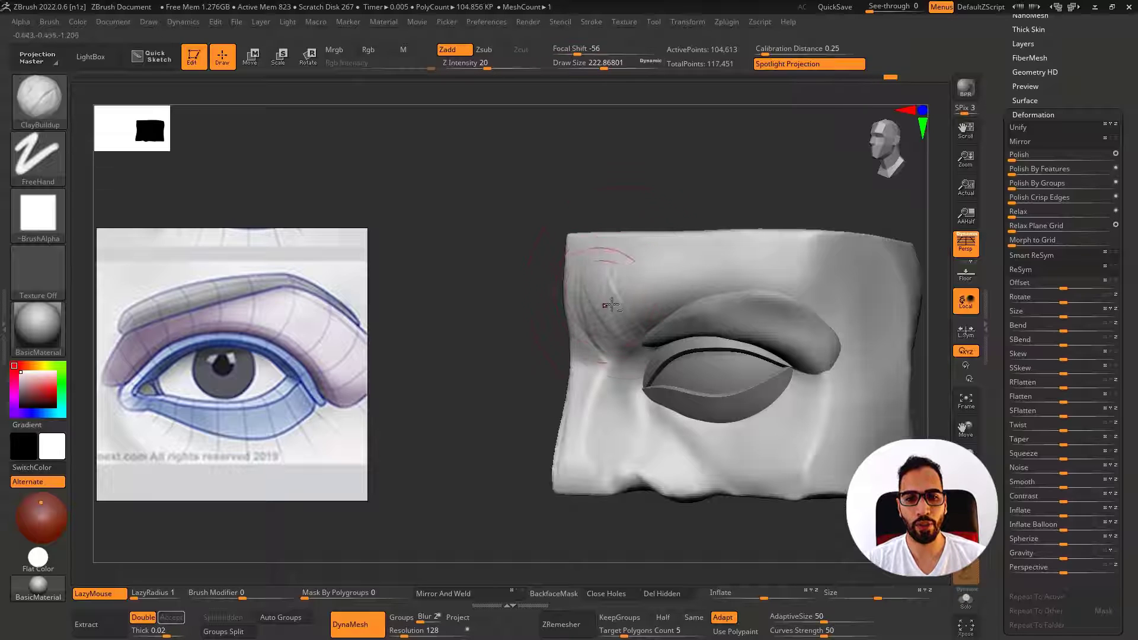
left_click_drag(611, 305, 642, 340, "alt")
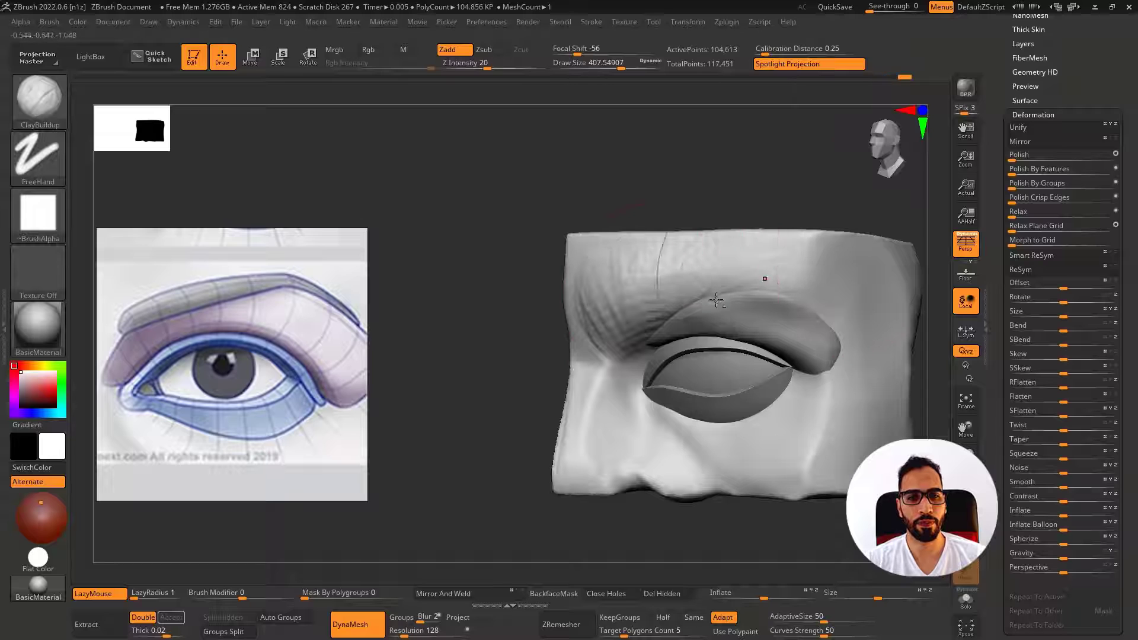
left_click_drag(482, 359, 501, 385, "ctrl")
mouse_move(696, 292)
left_mouse_down("shift")
mouse_move(684, 280)
mouse_move(581, 313)
left_mouse_up("shift")
Sculpt the inner brow and the transition above the fold with the Standard brush at about 94, then 217
right_click_drag(640, 297, 686, 292, "shift")
key("s")
left_click_drag(625, 337, 609, 336)
mouse_move(557, 341)
right_mouse_down()
mouse_move(605, 344)
mouse_move(636, 316)
right_mouse_up()
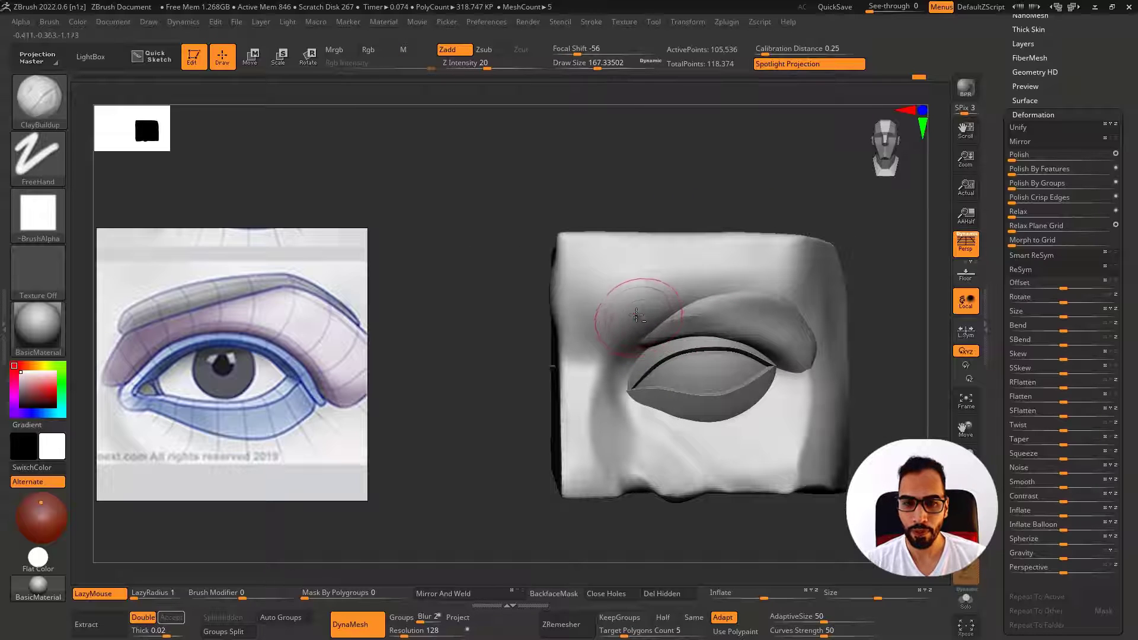
key("b")
key("s")
key("t")
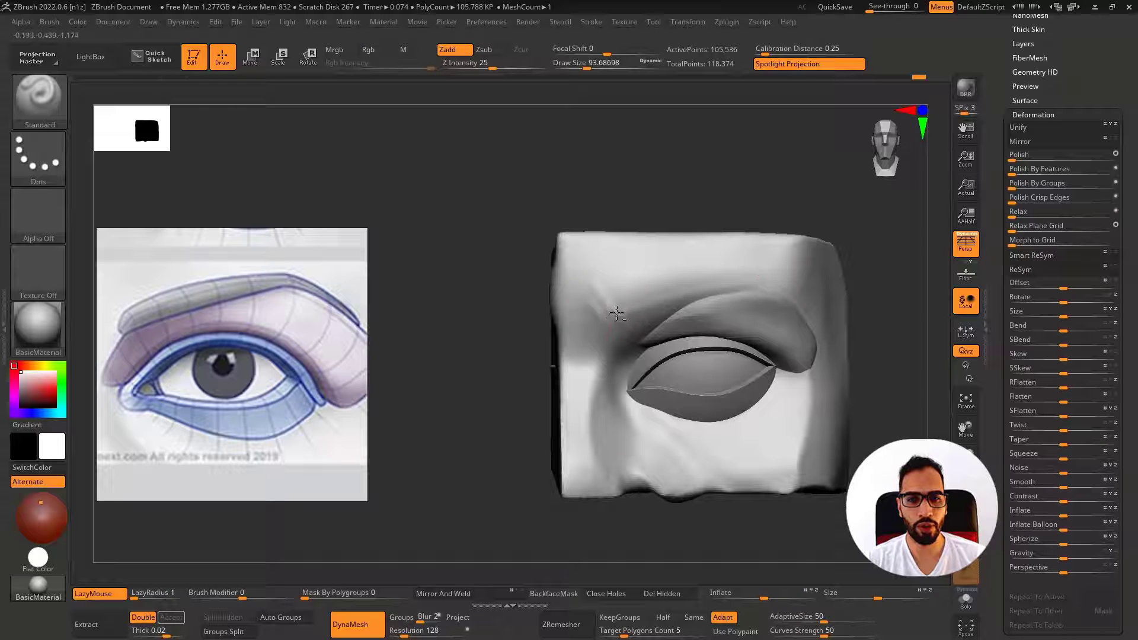
mouse_move(760, 302)
right_mouse_down()
mouse_move(760, 274)
mouse_move(628, 320)
right_mouse_up()
key("bracketright")
key("bracketright")
key("bracketright")
key("bracketright")
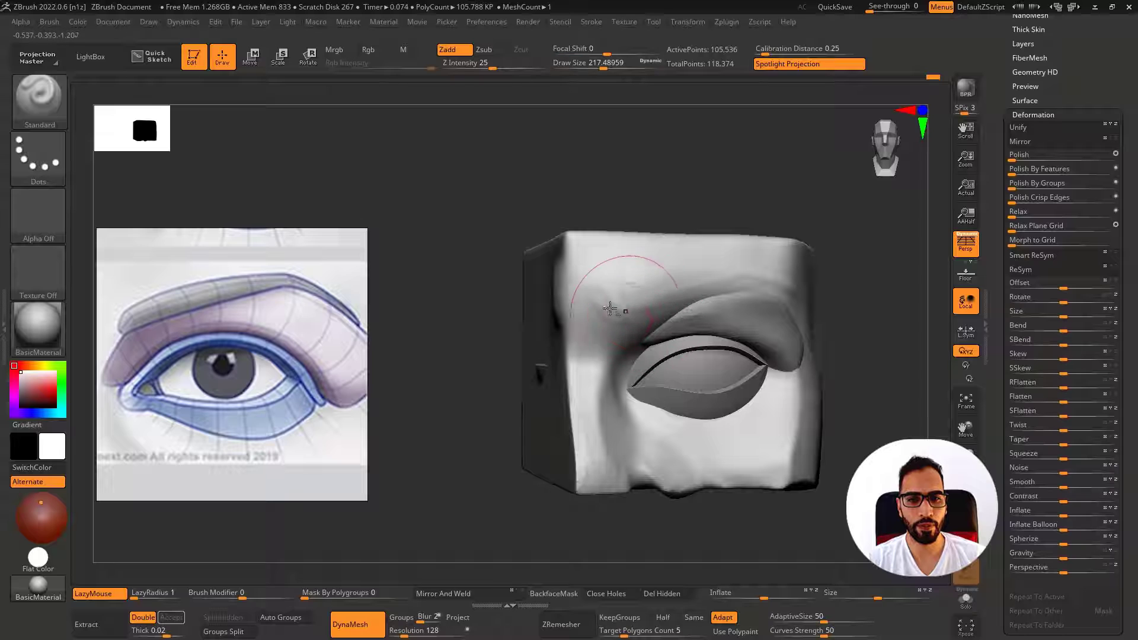
left_click_drag(615, 308, 721, 298)
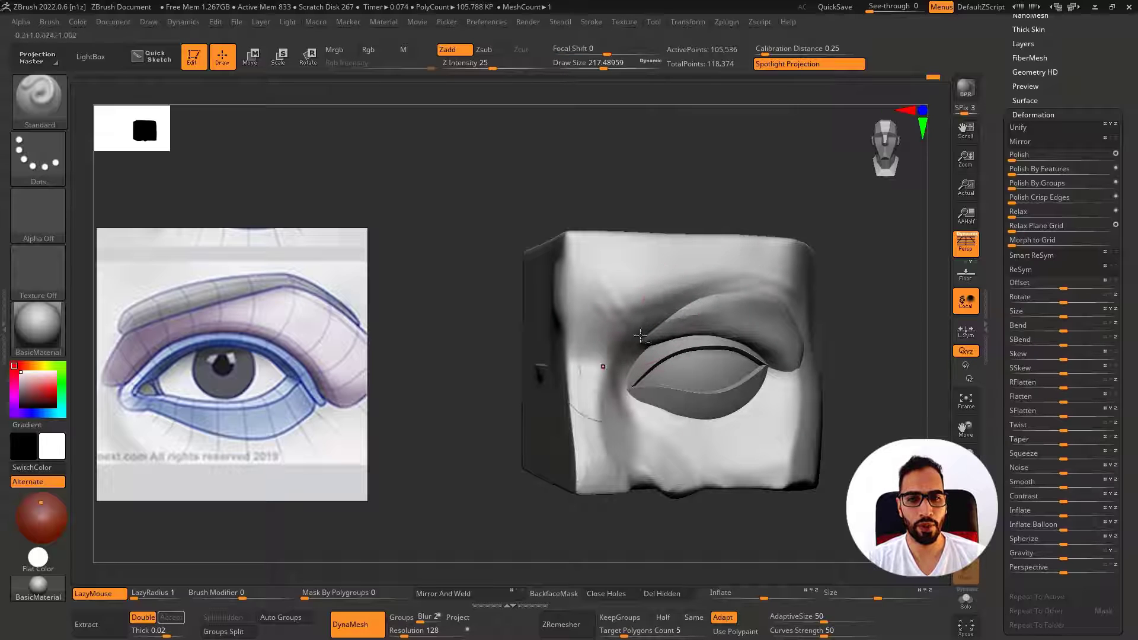
Deepen the hollow beside the inner eye corner with the Standard brush at about 217, then update the DynaMesh and smooth the area
right_click_drag(658, 341, 624, 342)
mouse_move(623, 344)
left_mouse_down("alt")
mouse_move(617, 419)
mouse_move(647, 422)
left_mouse_up("alt")
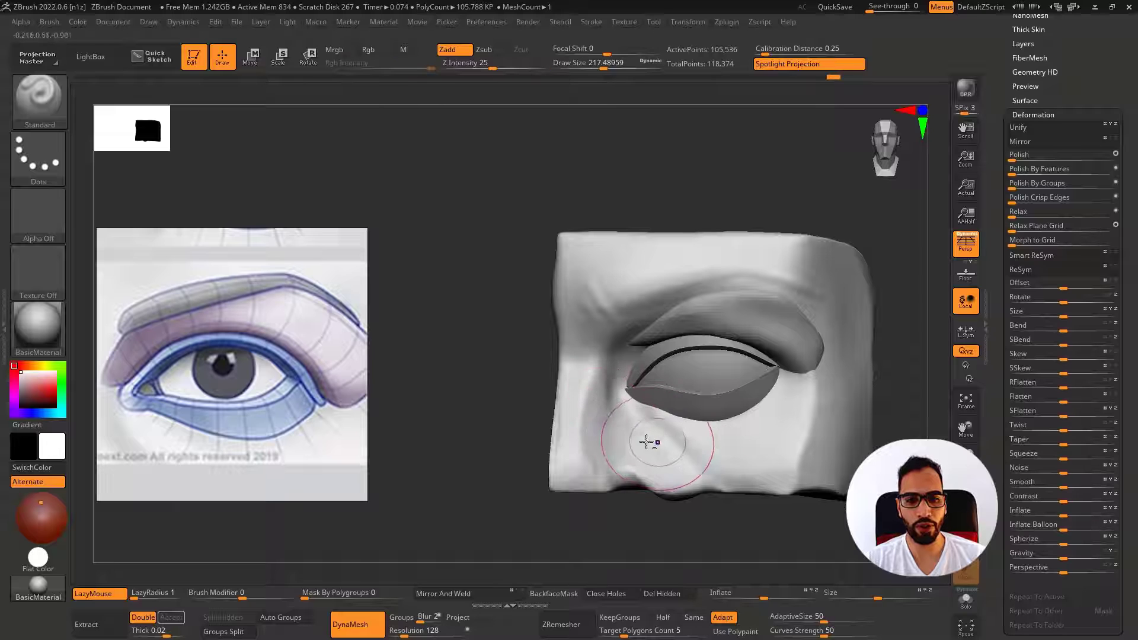
key("ctrl")
left_click_drag(722, 176, 756, 200, "ctrl")
right_click_drag(747, 242, 627, 330, "shift")
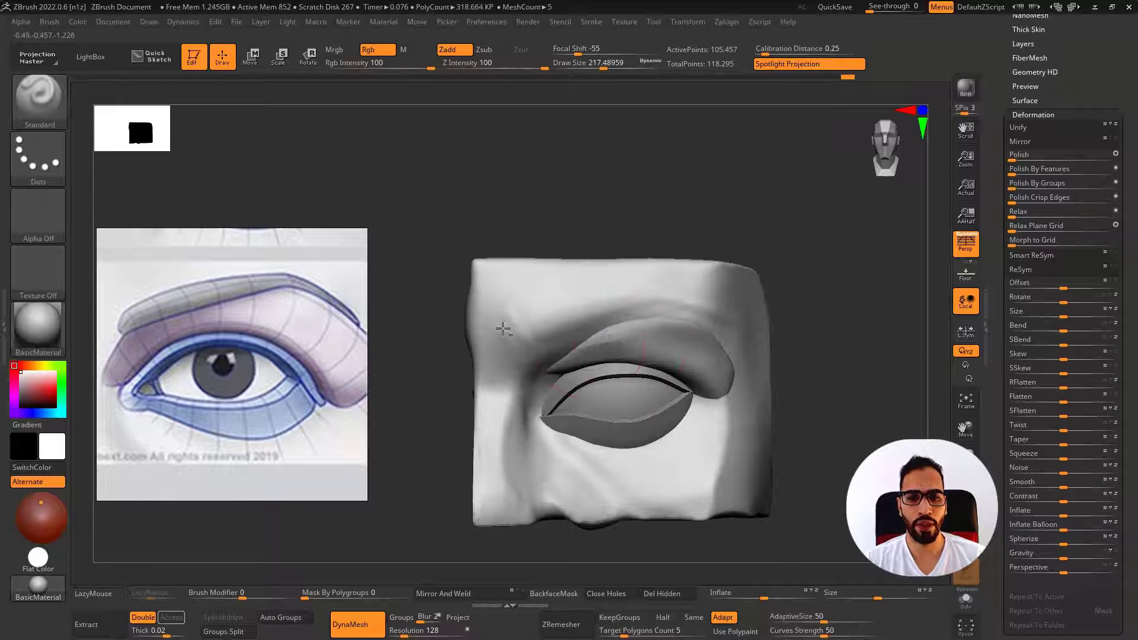
Select the brow fold, add fullness to its upper inner part with the Inflat brush at about 217, and switch to the Standard brush
right_click_drag(501, 329, 522, 368)
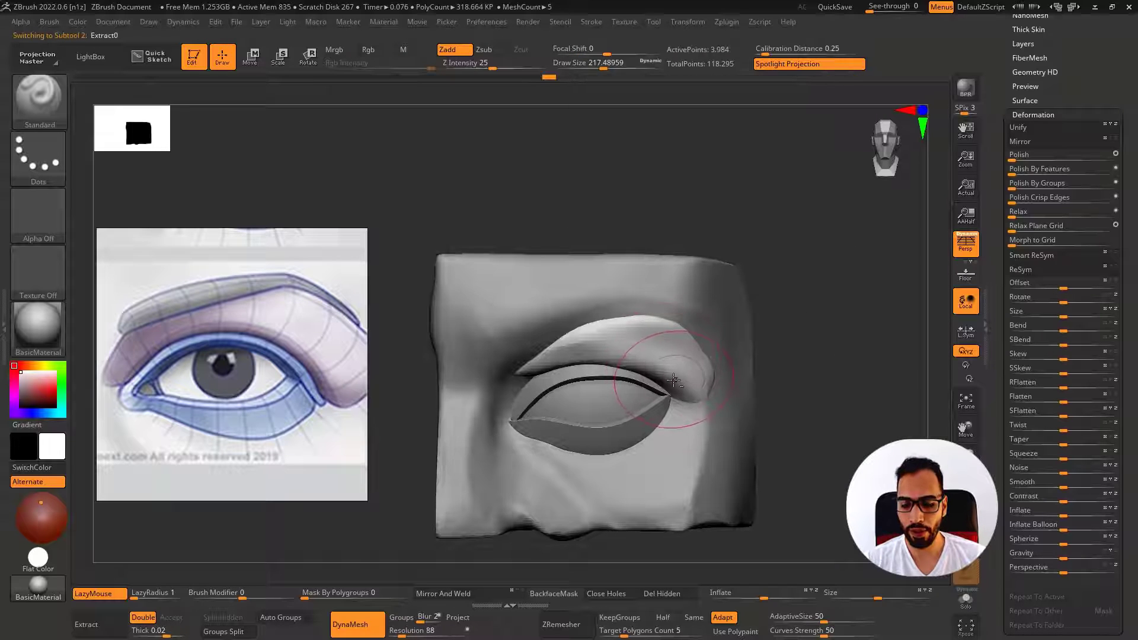
key("b")
key("i")
key("n")
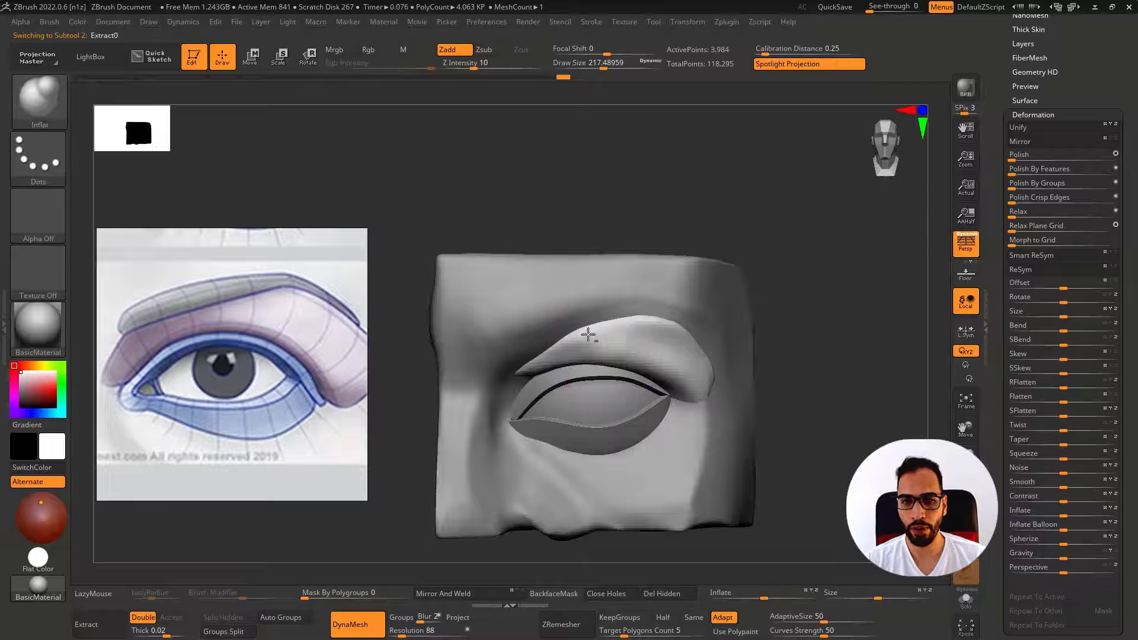
key("b")
key("s")
key("t")
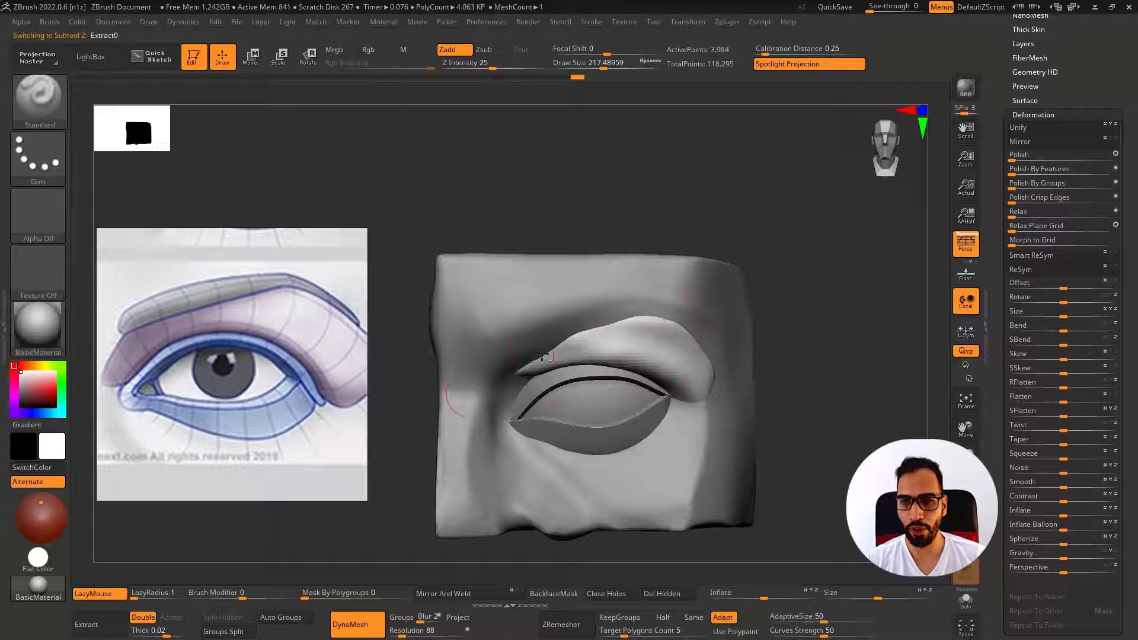
Add volume to the outer brow fold with the Standard and ClayBuildup brushes at about 217, then update its DynaMesh and smooth it
mouse_move(562, 353)
left_mouse_down()
mouse_move(640, 333)
mouse_move(694, 363)
left_mouse_up()
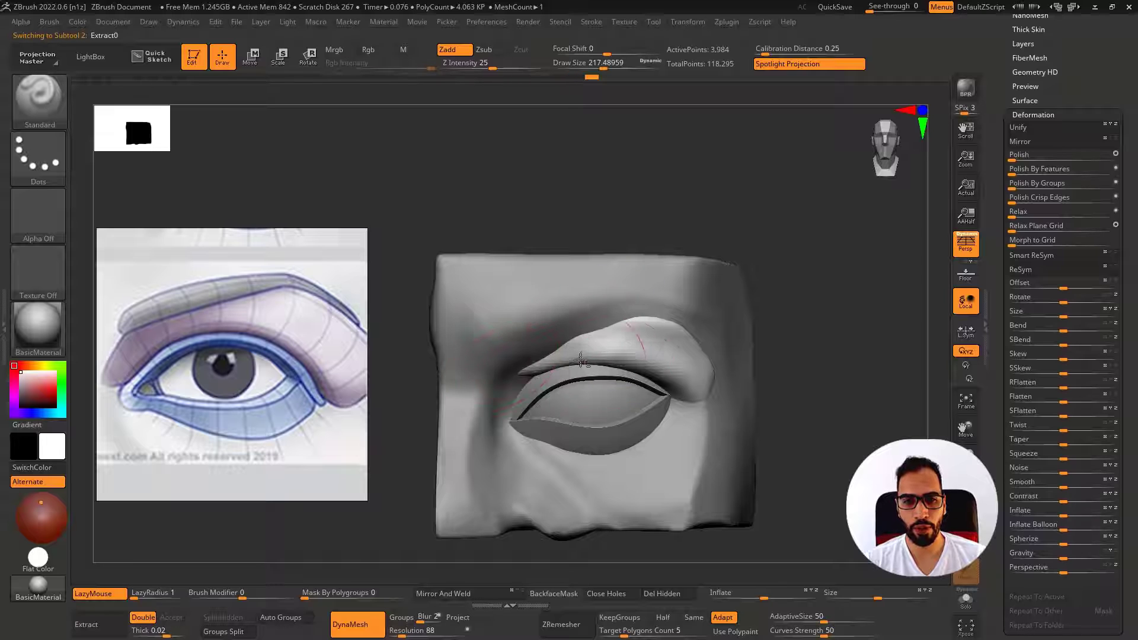
right_click_drag(704, 374, 664, 361)
key("b")
key("c")
key("b")
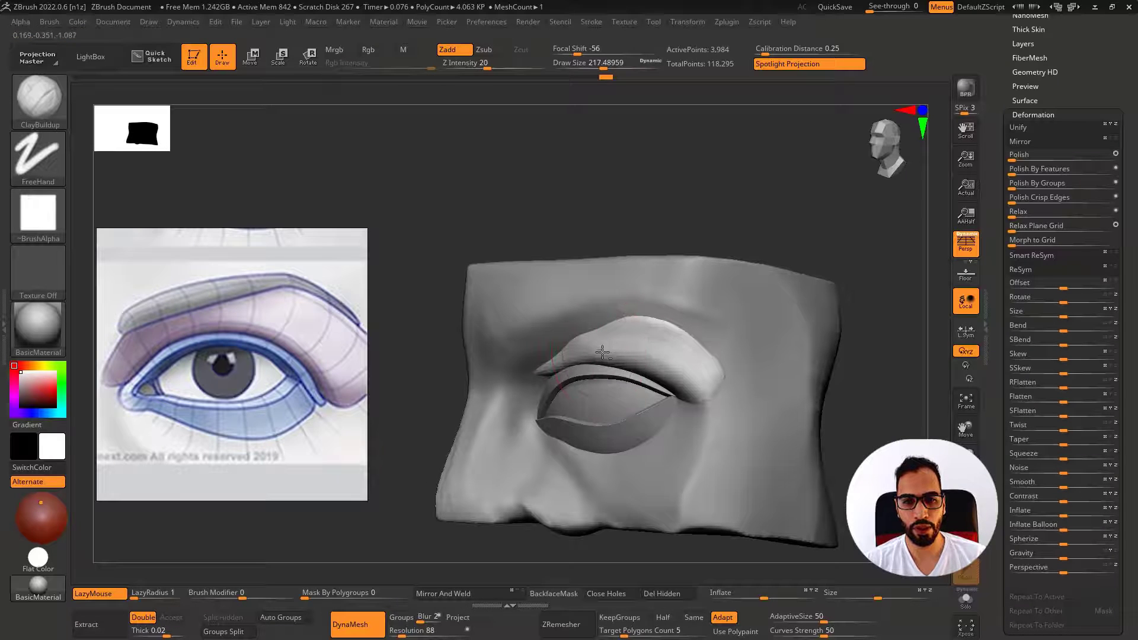
left_click_drag(676, 372, 704, 383)
left_click_drag(659, 193, 682, 208, "ctrl")
mouse_move(681, 362)
left_mouse_down("shift")
mouse_move(599, 339)
mouse_move(554, 347)
left_mouse_up("shift")
right_click_drag(682, 350, 650, 339)
mouse_move(653, 338)
left_mouse_down("shift")
mouse_move(666, 311)
mouse_move(675, 338)
left_mouse_up("shift")
mouse_move(676, 343)
right_mouse_down()
mouse_move(716, 373)
mouse_move(462, 411)
right_mouse_up()
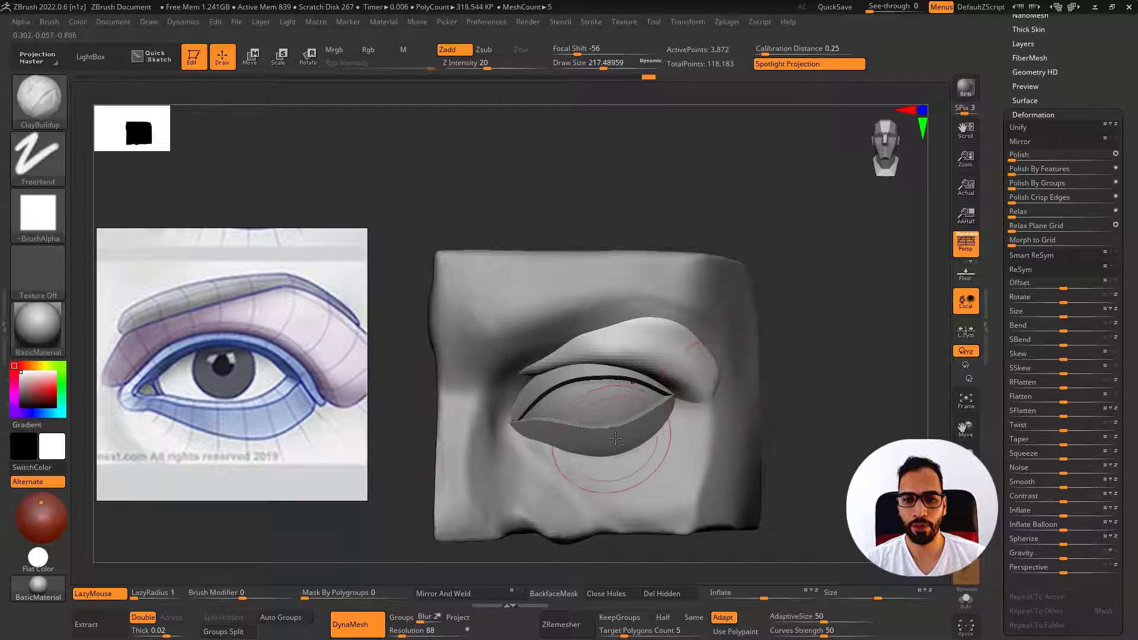
Select the eyeball and nudge it vertically behind the eyelids with the Move gizmo, then return to sculpting
right_click_drag(548, 421, 588, 397, "alt")
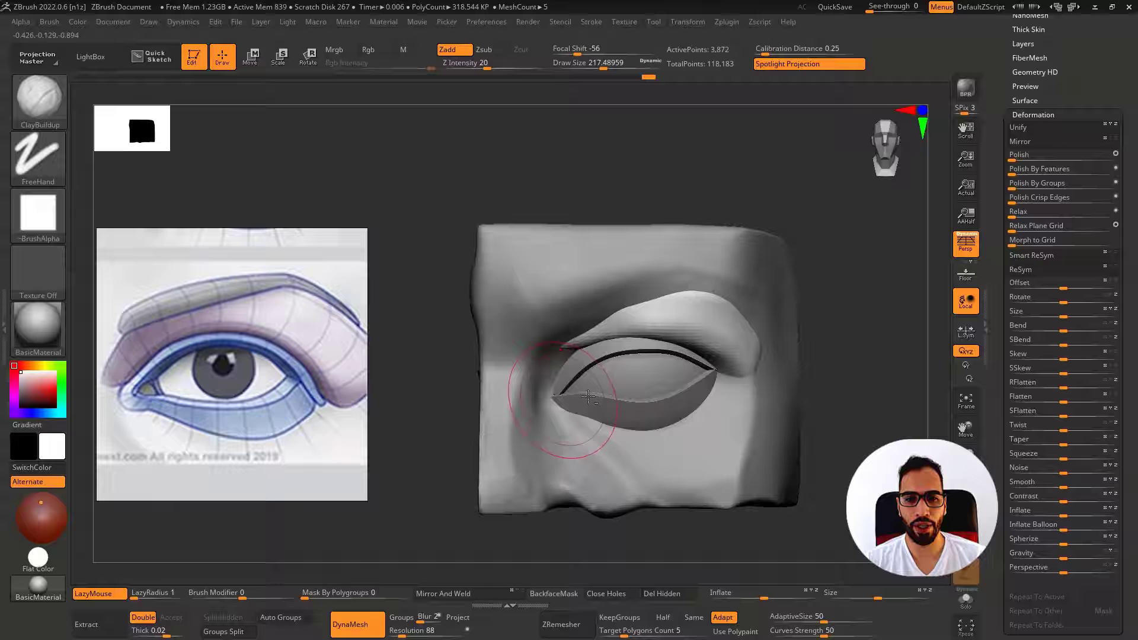
left_click(650, 376, "alt")
key("w")
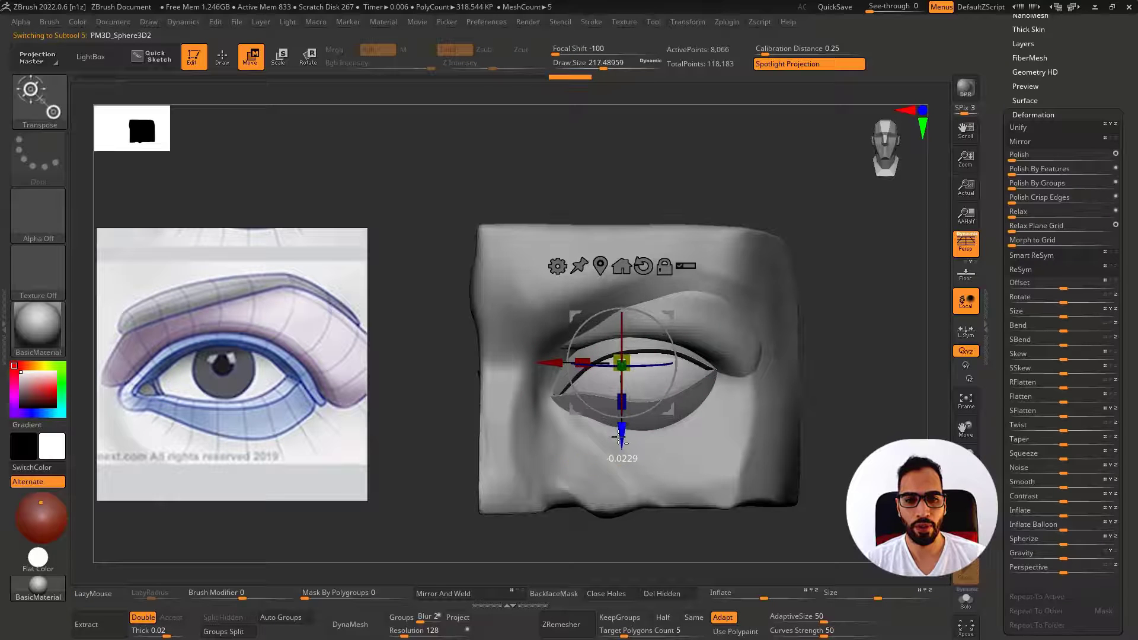
key("q")
key("w")
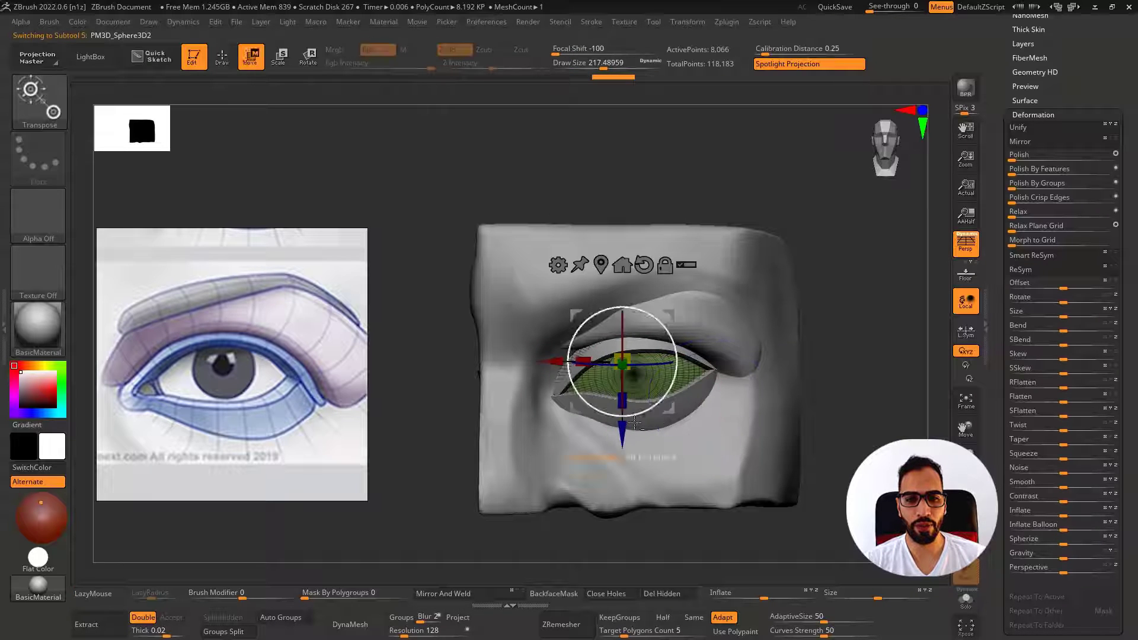
key("q")
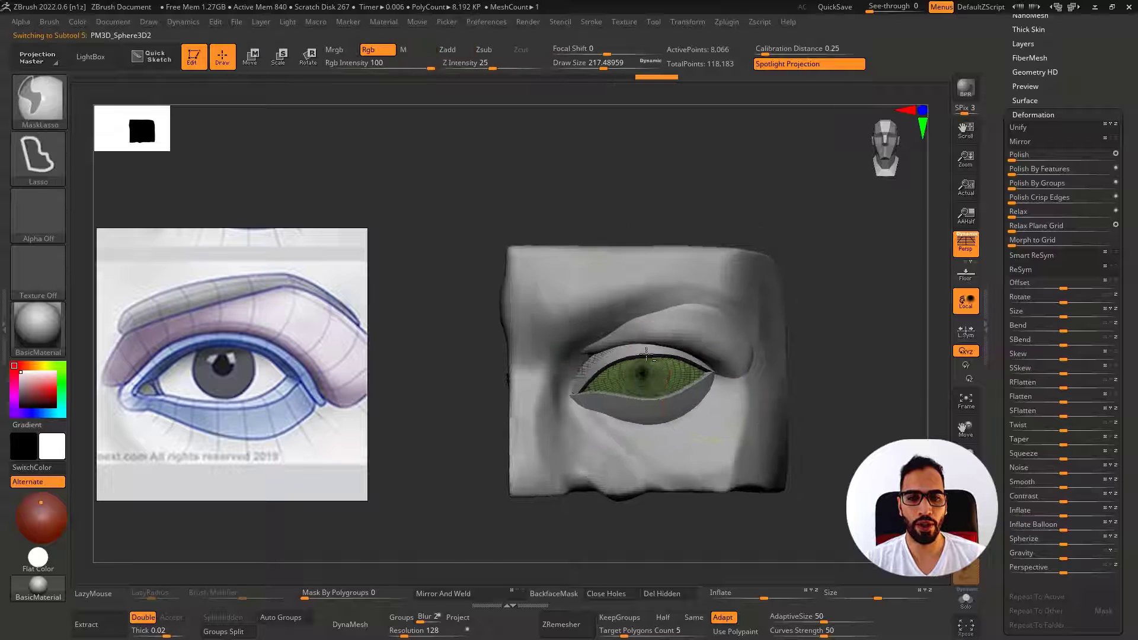
left_click_drag(727, 393, 692, 351)
right_click_drag(692, 350, 744, 305)
Reduce the brush size to about 163 and assign the extracted brow fold a single polygroup
key("[")
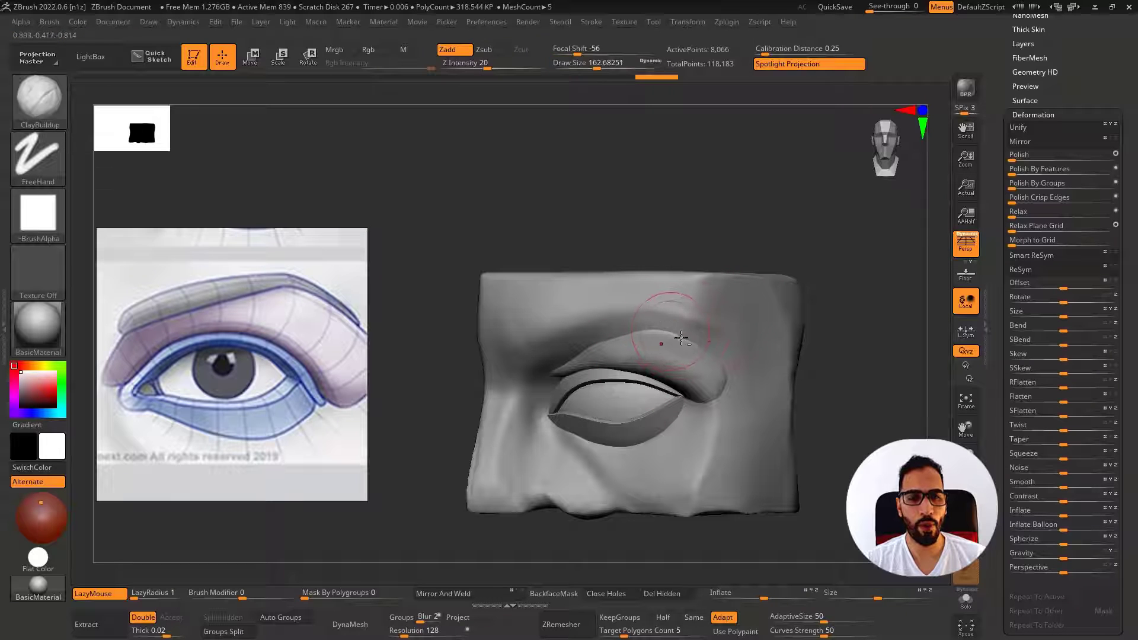
left_click(718, 326, "alt")
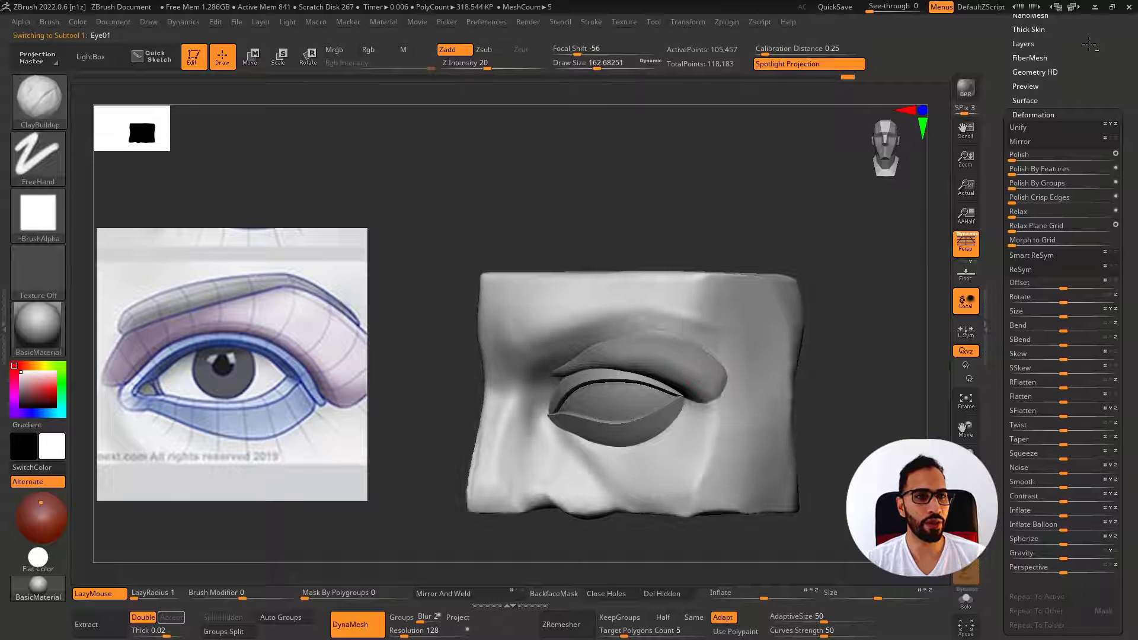
scroll(1041, 231, "up", 10)
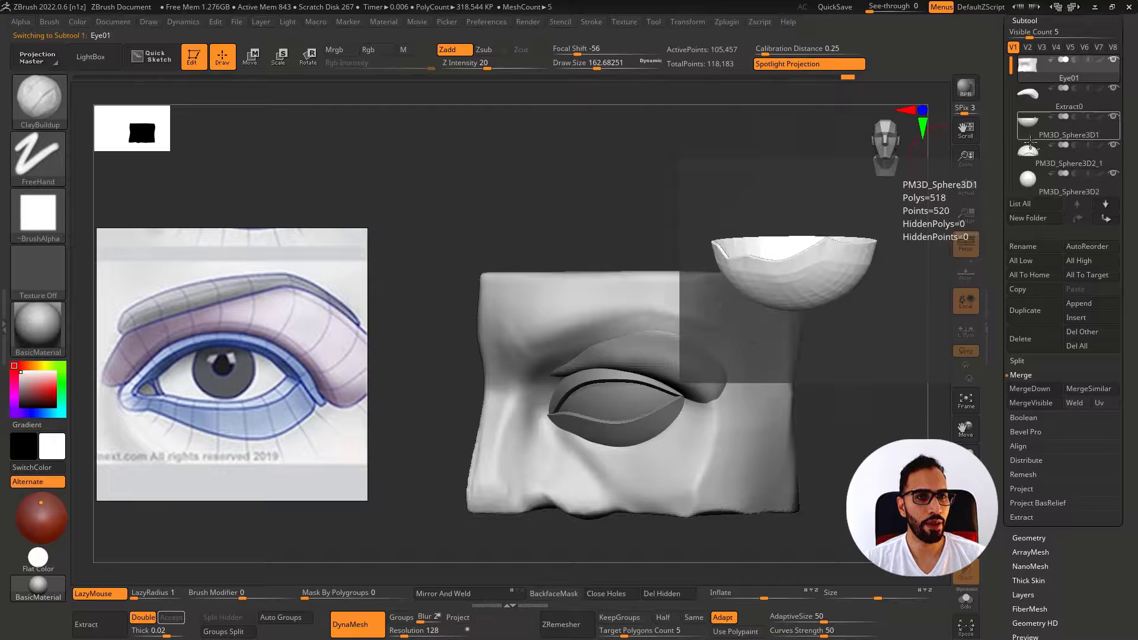
left_click(1028, 90)
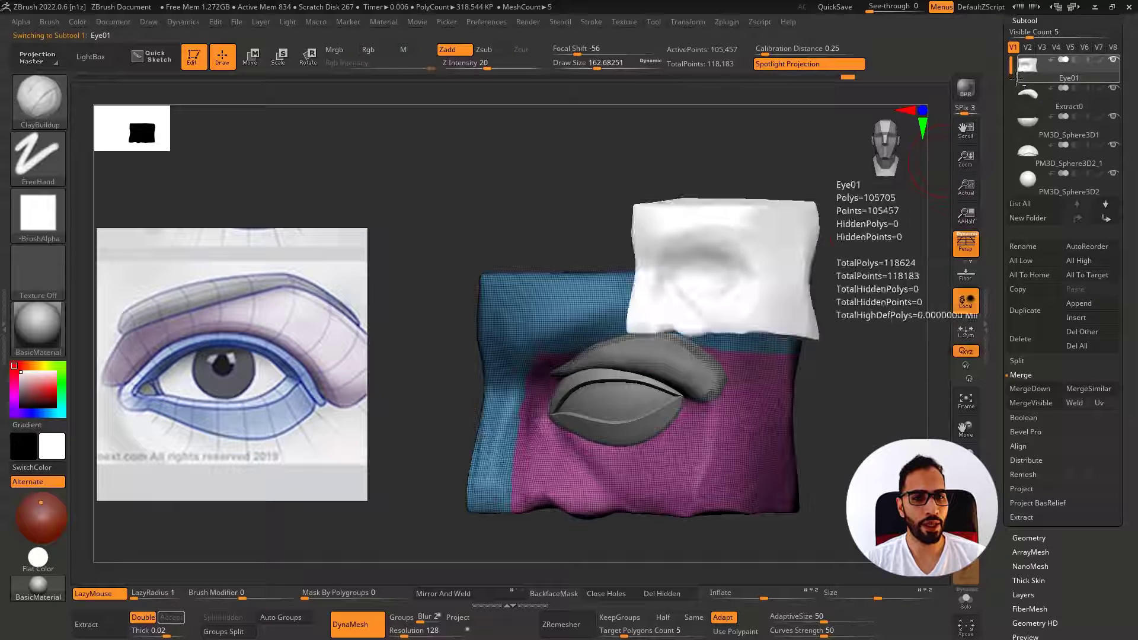
key("ctrl")
key("ctrl+w")
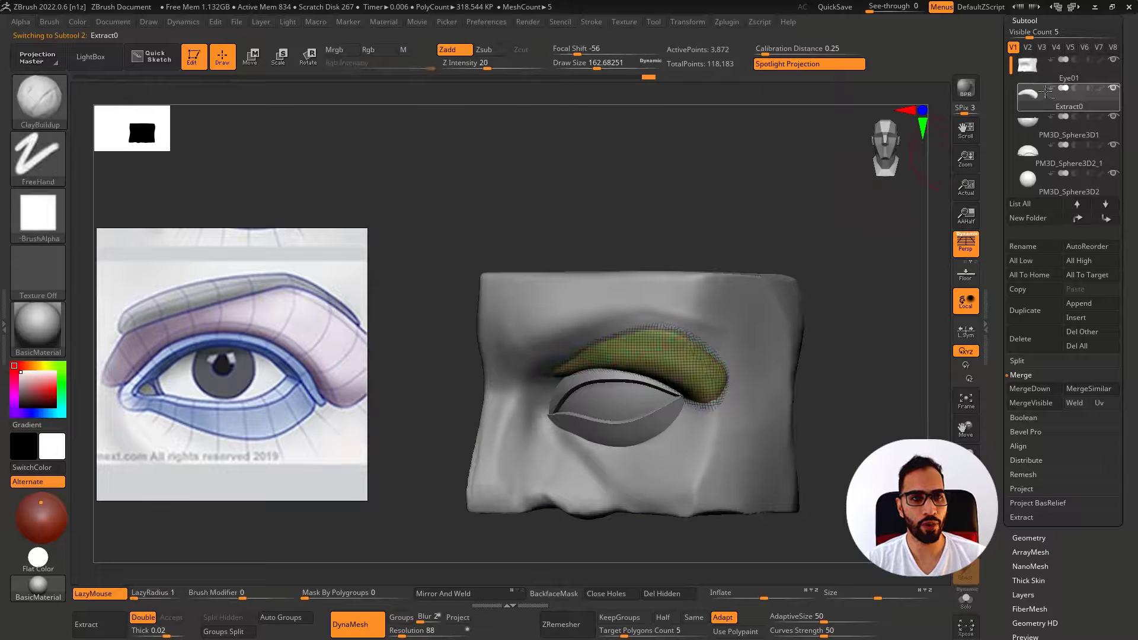
Merge the brow fold down into the Eye01 face section and update the combined DynaMesh at resolution 128
left_click(1019, 76)
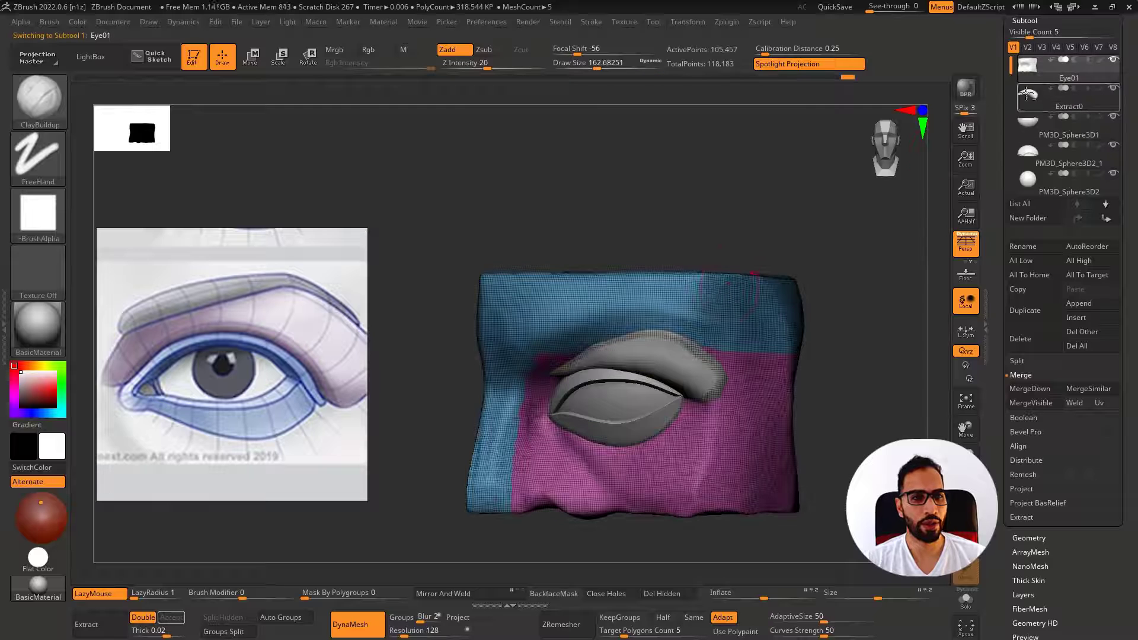
left_click(1030, 389)
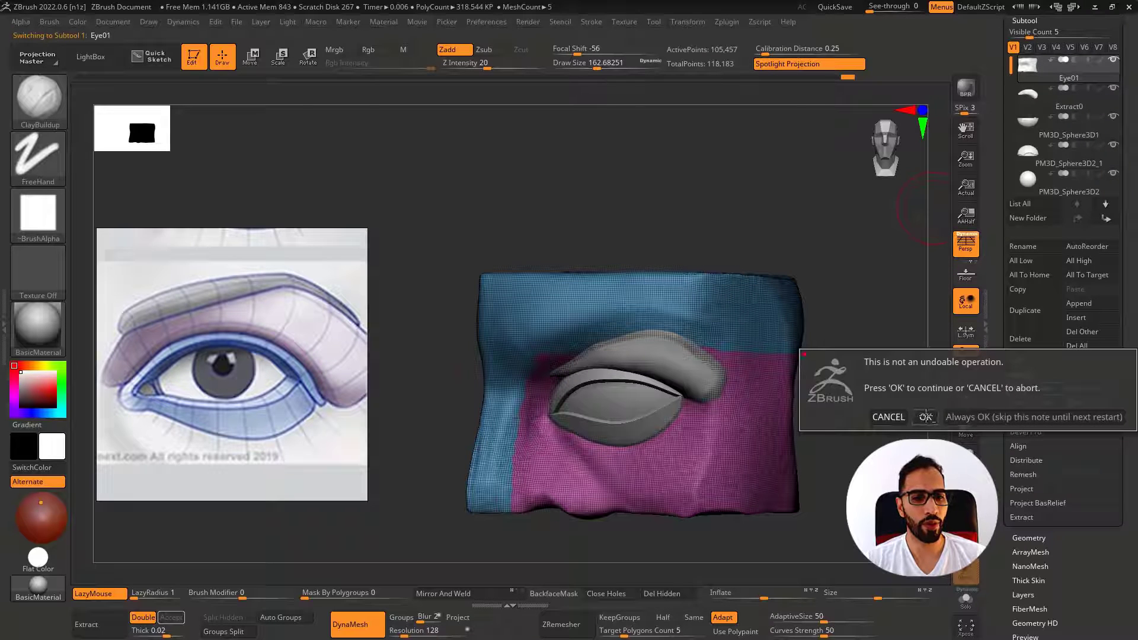
left_click(853, 415)
left_click_drag(857, 355, 899, 436, "ctrl")
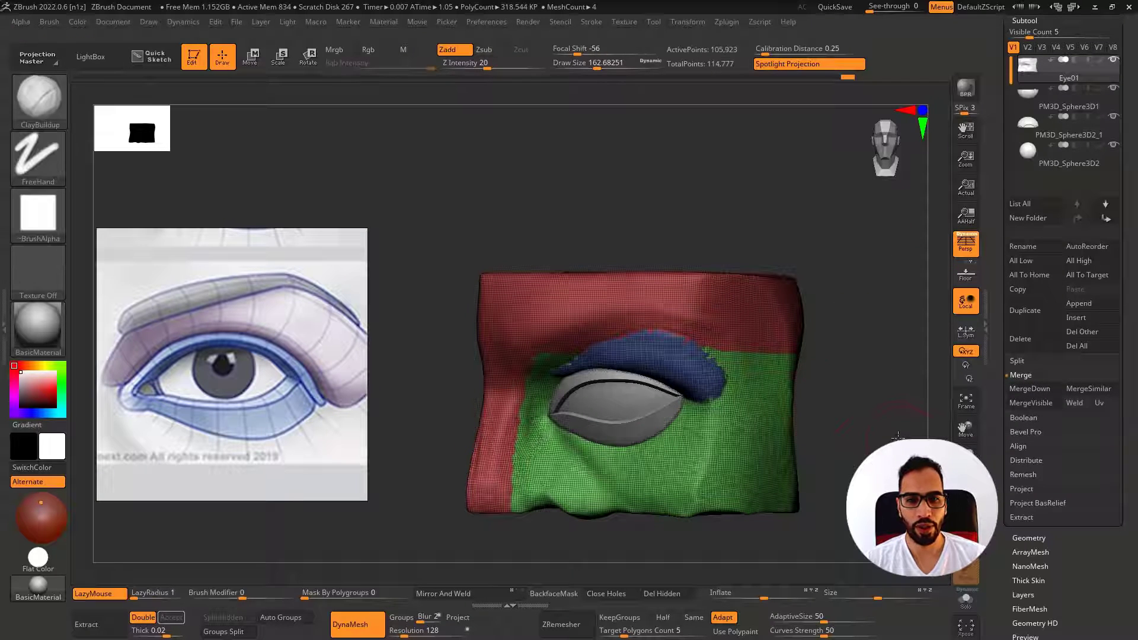
Hide the polygroup colors and smooth the seam around the merged brow fold at about 163, isolating the face section as needed
key("ctrl+shift+s")
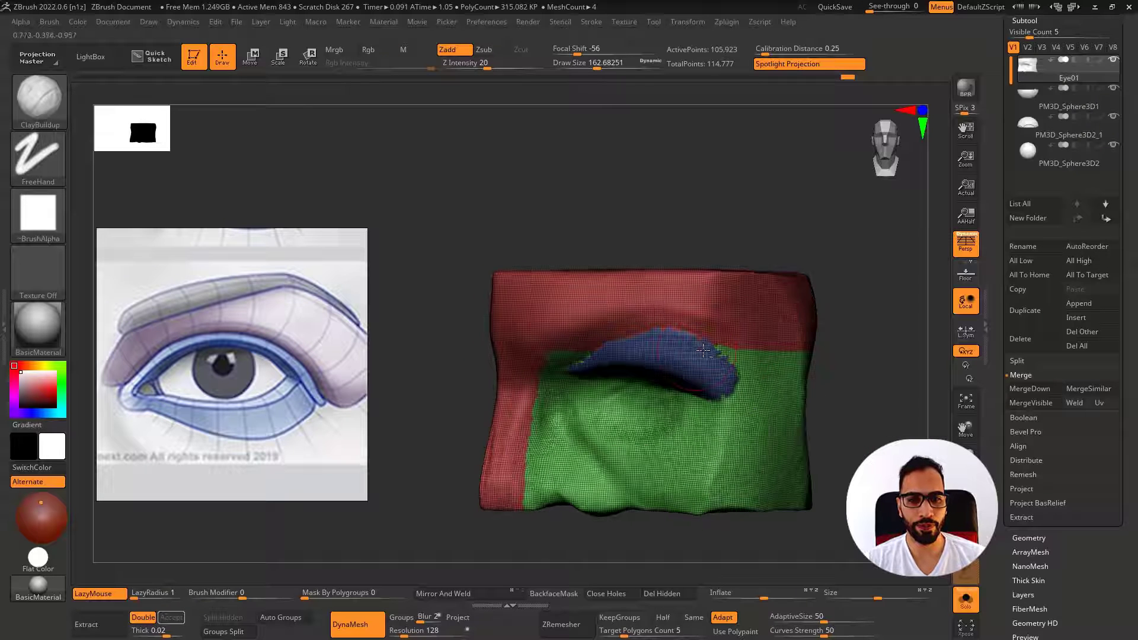
key("shift+f")
key("shift")
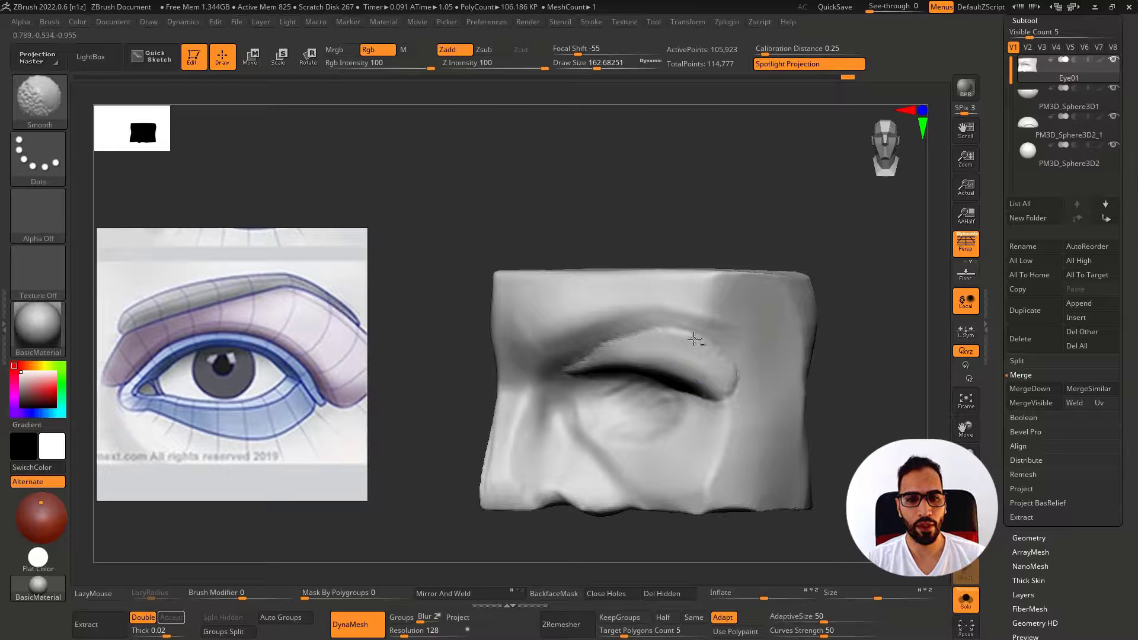
key("ctrl+shift+s")
right_click_drag(650, 356, 606, 362)
key("shift")
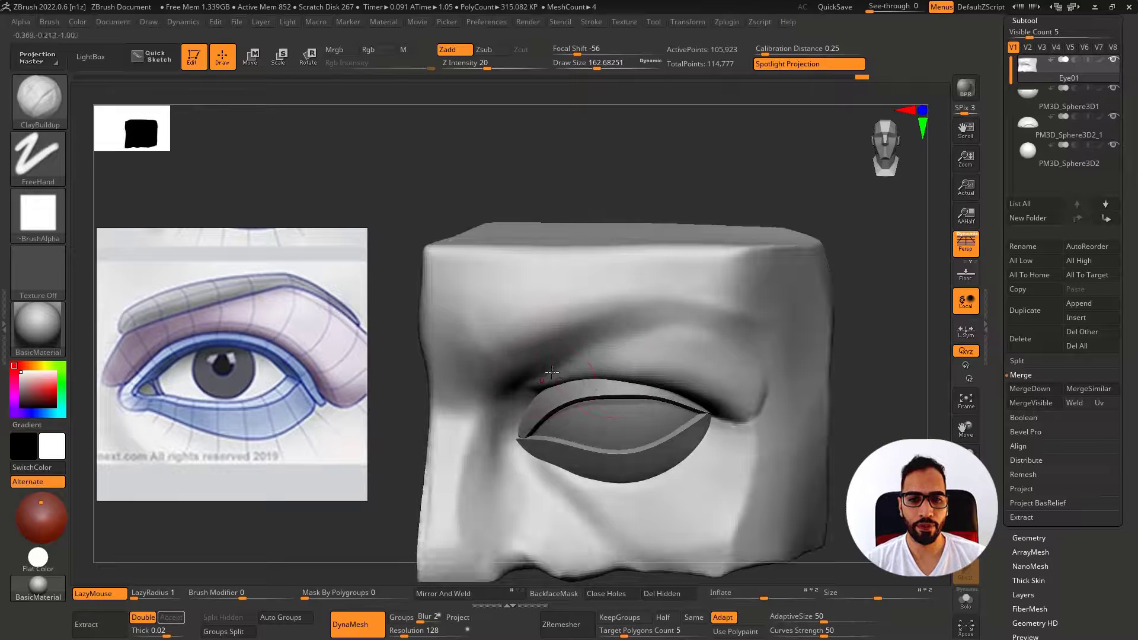
key("shift")
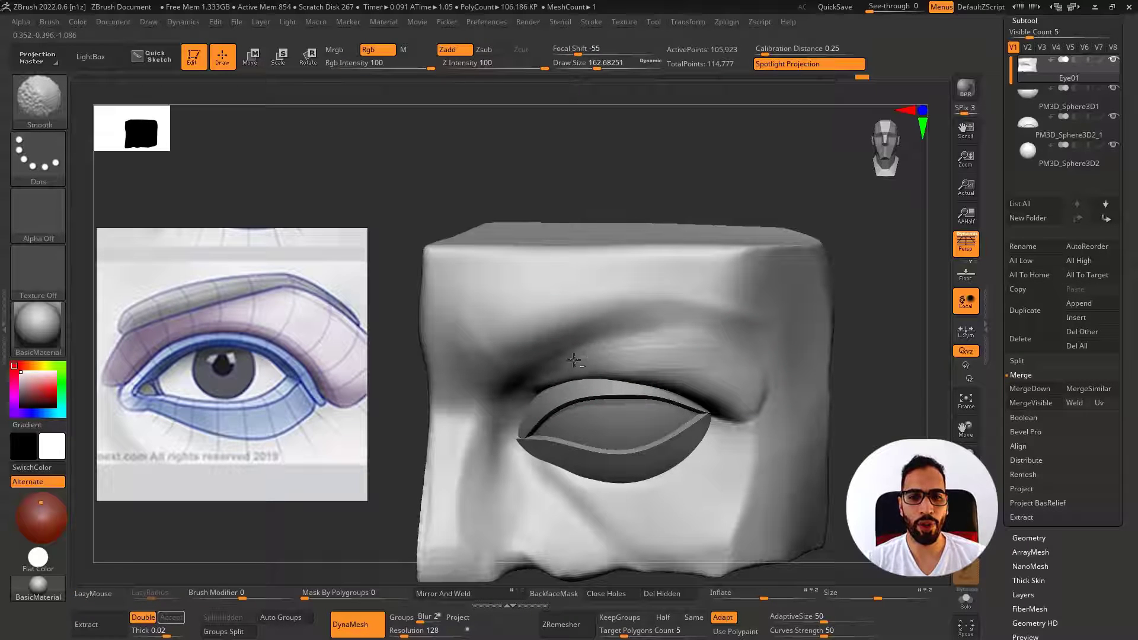
left_click_drag(762, 407, 762, 433, "shift")
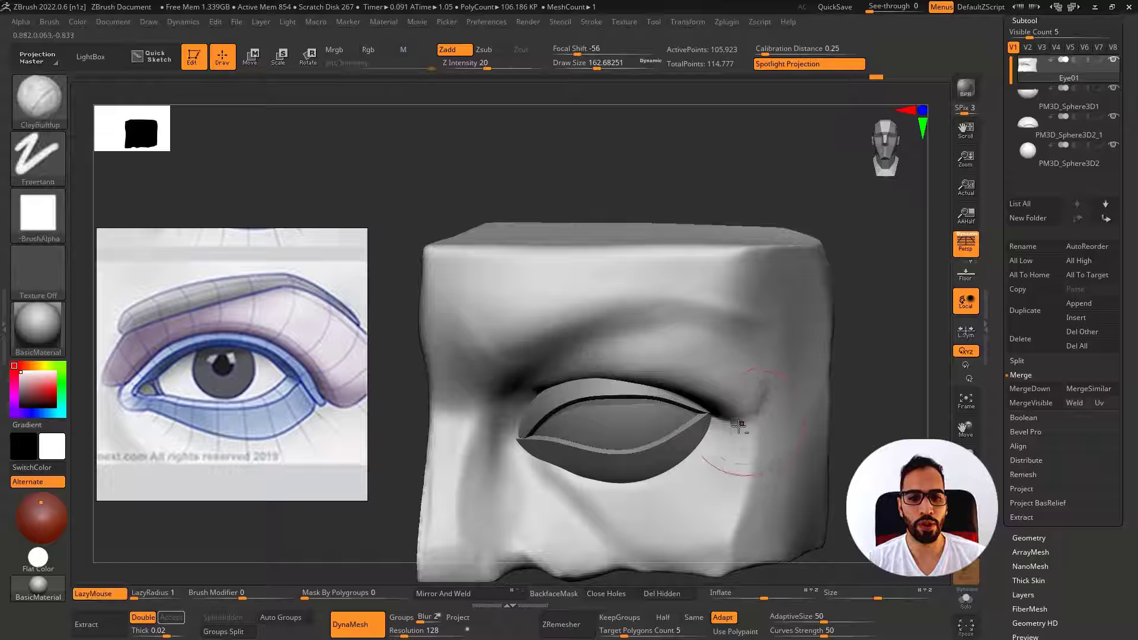
Carve a crease from the outer end of the brow fold with the DamStandard brush at about 163, and smooth it into the temple
right_click_drag(766, 436, 759, 425)
key("b")
key("d")
key("s")
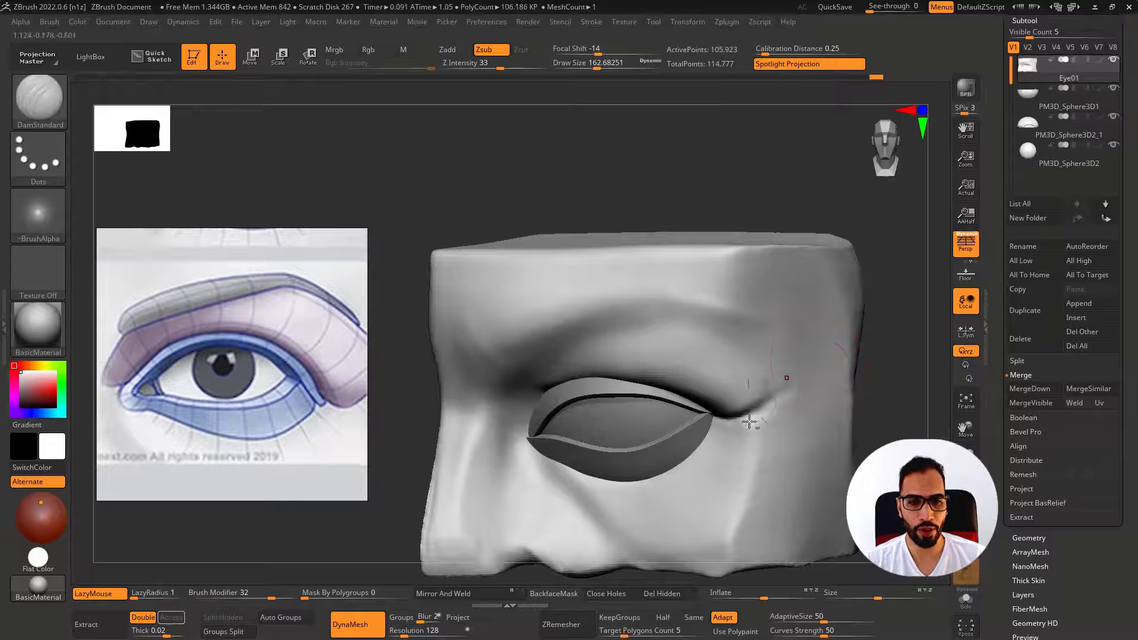
key("shift")
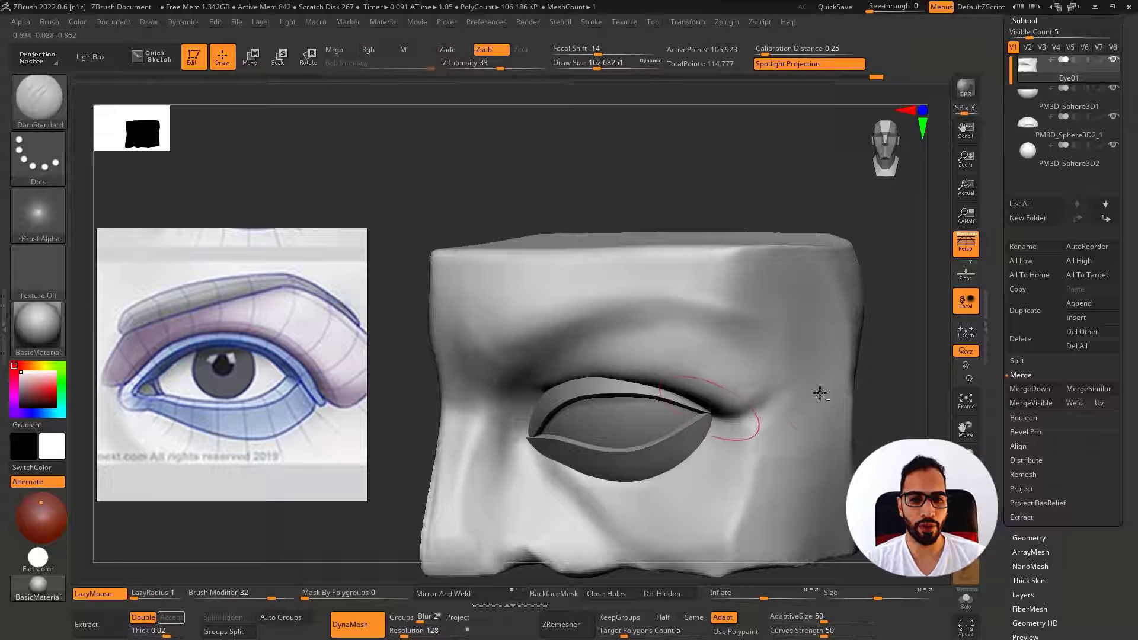
key("shift")
key("ctrl+shift+alt+s")
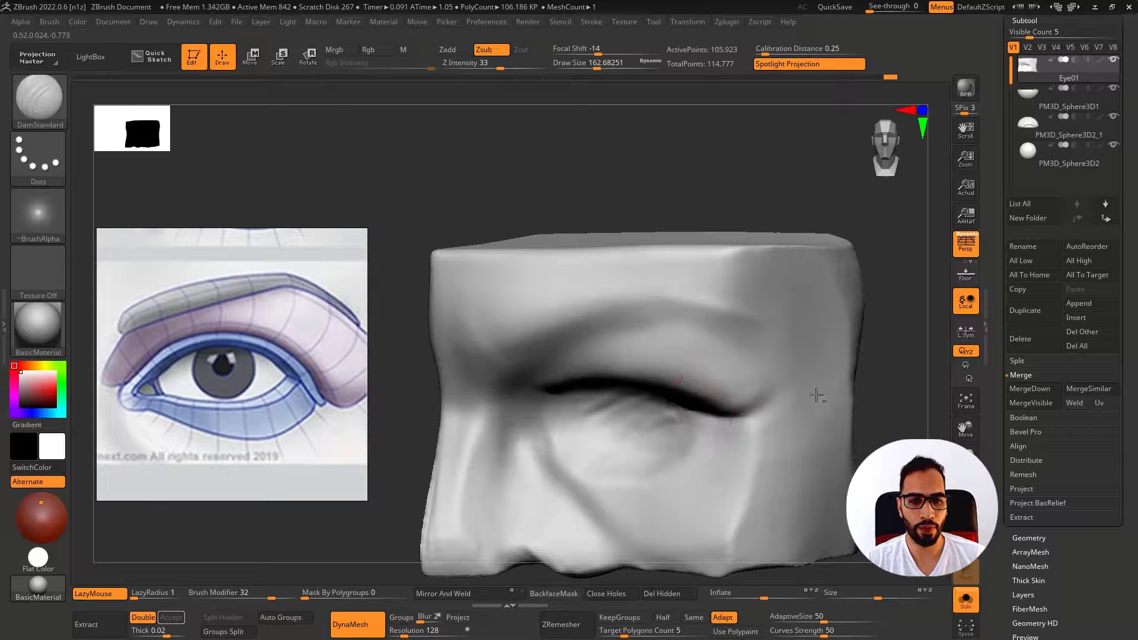
key("shift")
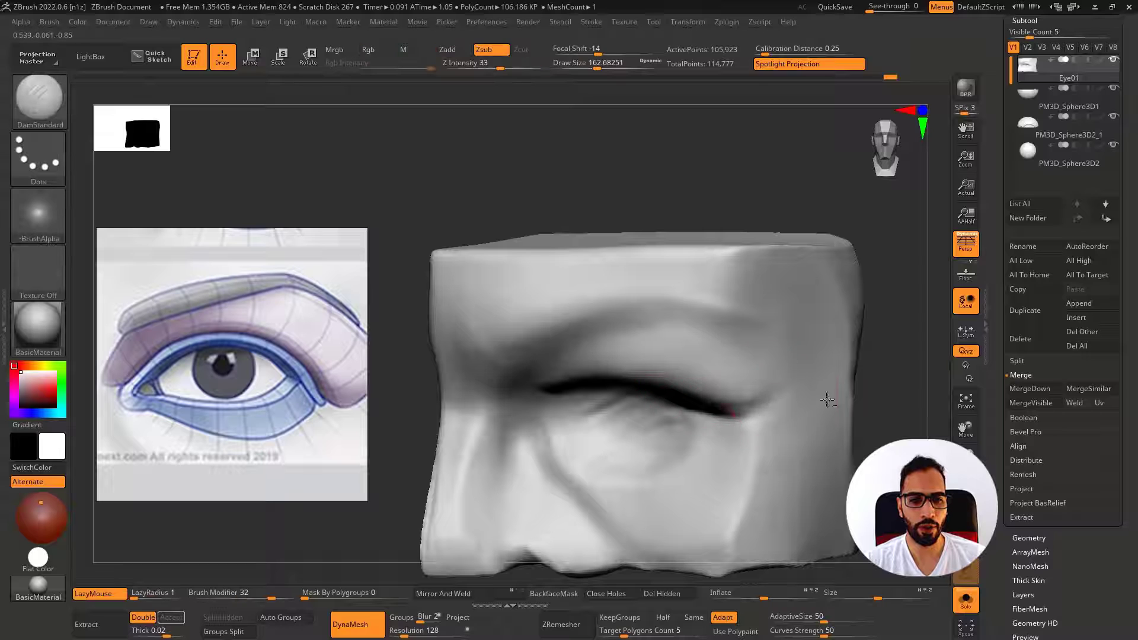
key("ctrl+shift+alt+s")
key("shift")
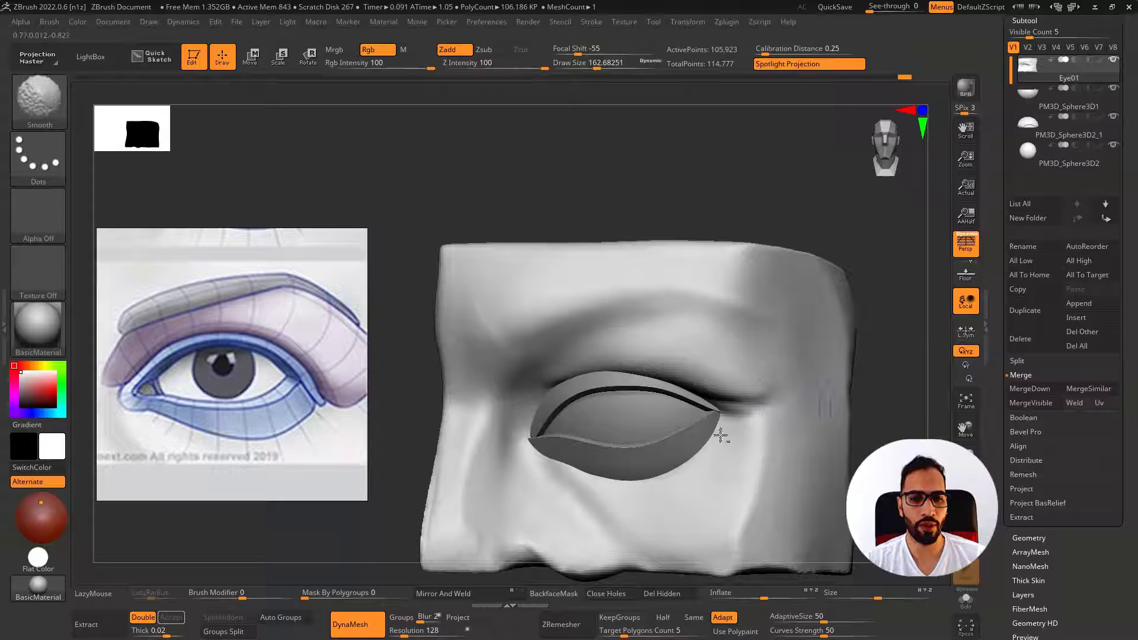
Carve the diagonal crease running from the inner eye corner down the cheek with the DamStandard brush at about 163
right_click_drag(719, 435, 610, 457, "shift")
left_click_drag(548, 419, 598, 511)
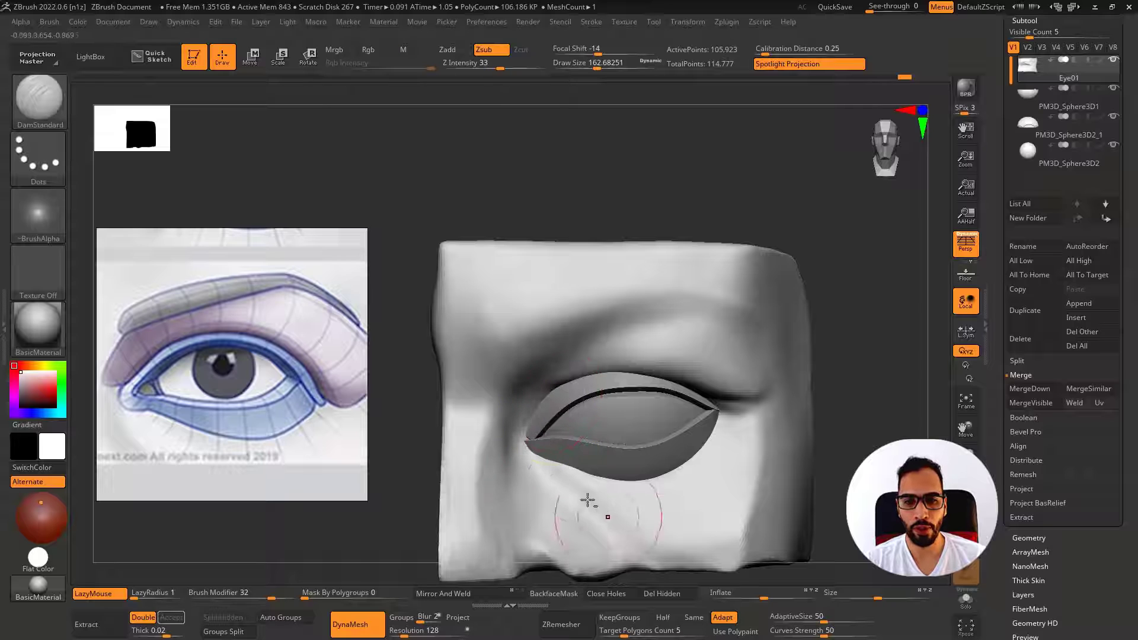
left_click_drag(526, 417, 594, 508)
mouse_move(514, 426)
left_mouse_down()
mouse_move(569, 513)
mouse_move(592, 495)
left_mouse_up()
Build up the cheek beneath the lower lid with the ClayBuildup brush at about 163, smooth it, and update the DynaMesh
mouse_move(640, 469)
right_mouse_down()
mouse_move(599, 500)
mouse_move(594, 428)
right_mouse_up()
key("b")
key("c")
key("b")
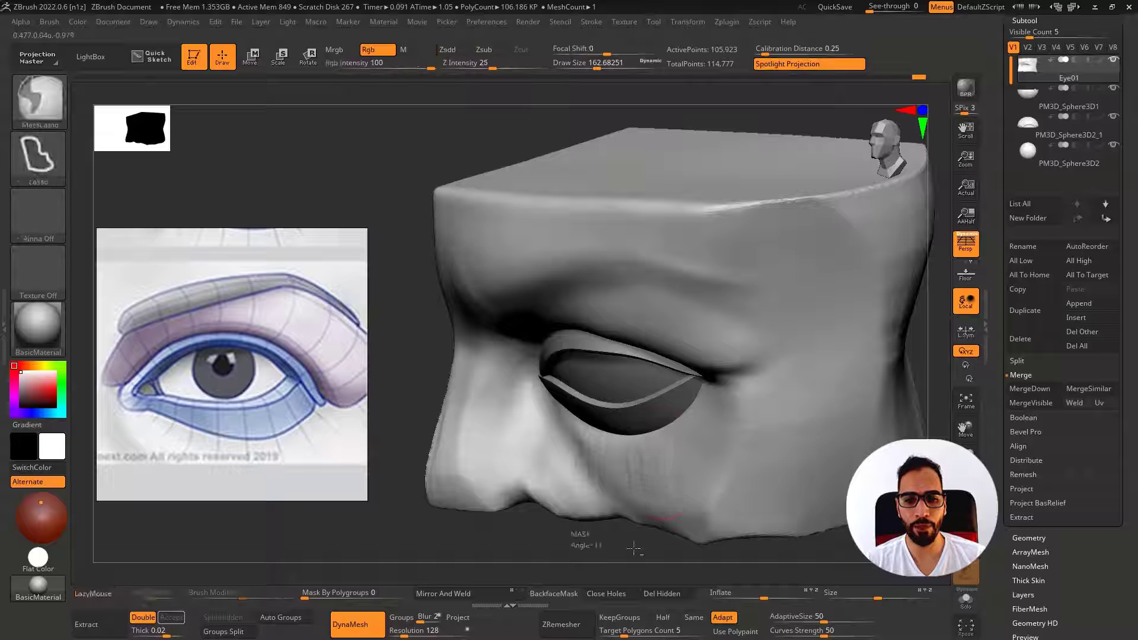
key("shift")
right_click_drag(613, 473, 641, 436)
Select the upper eyelid and adjust its inner corner point with the Move brush at about 108
right_click_drag(641, 382, 635, 362, "ctrl")
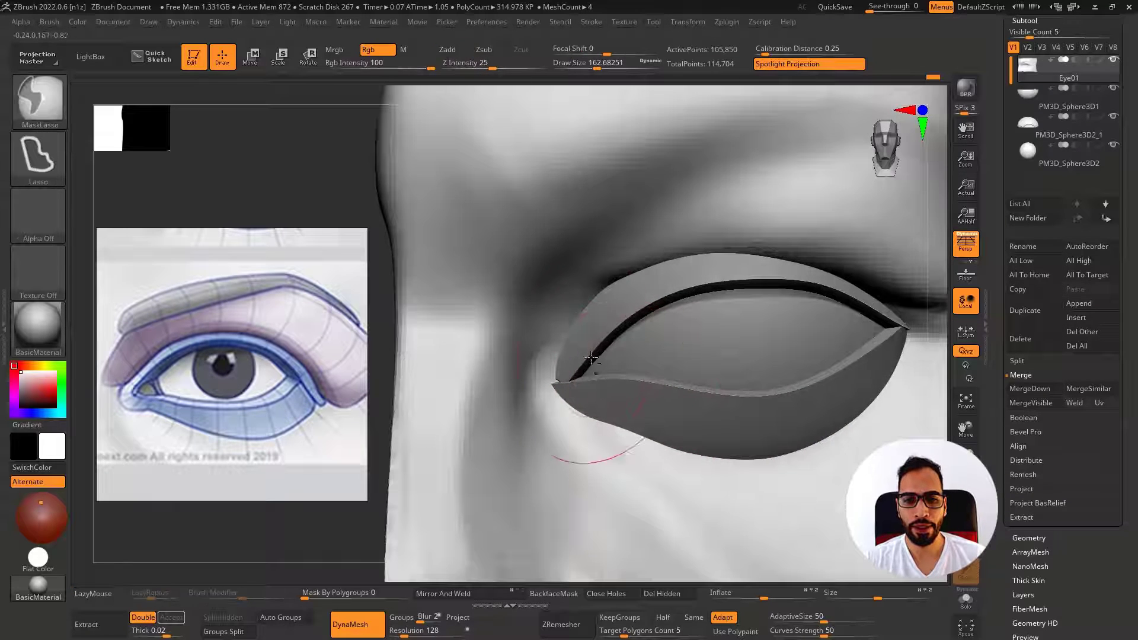
left_click(566, 384, "alt")
key("s")
left_click_drag(563, 385, 559, 385)
right_click_drag(544, 387, 563, 385)
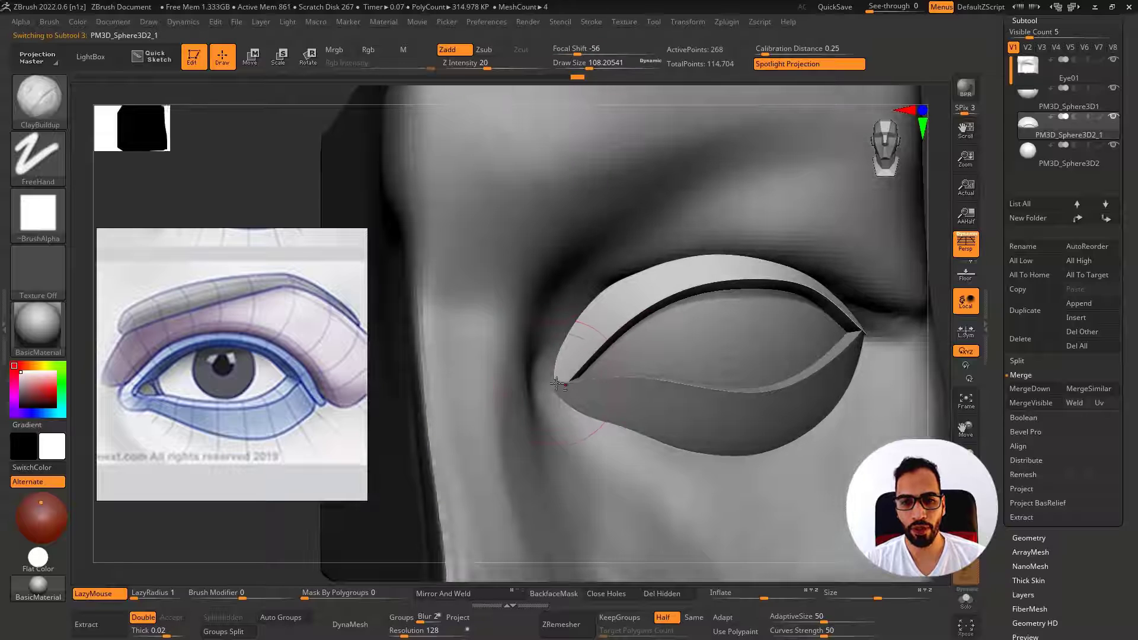
key("b")
key("m")
key("v")
left_click_drag(537, 385, 549, 380)
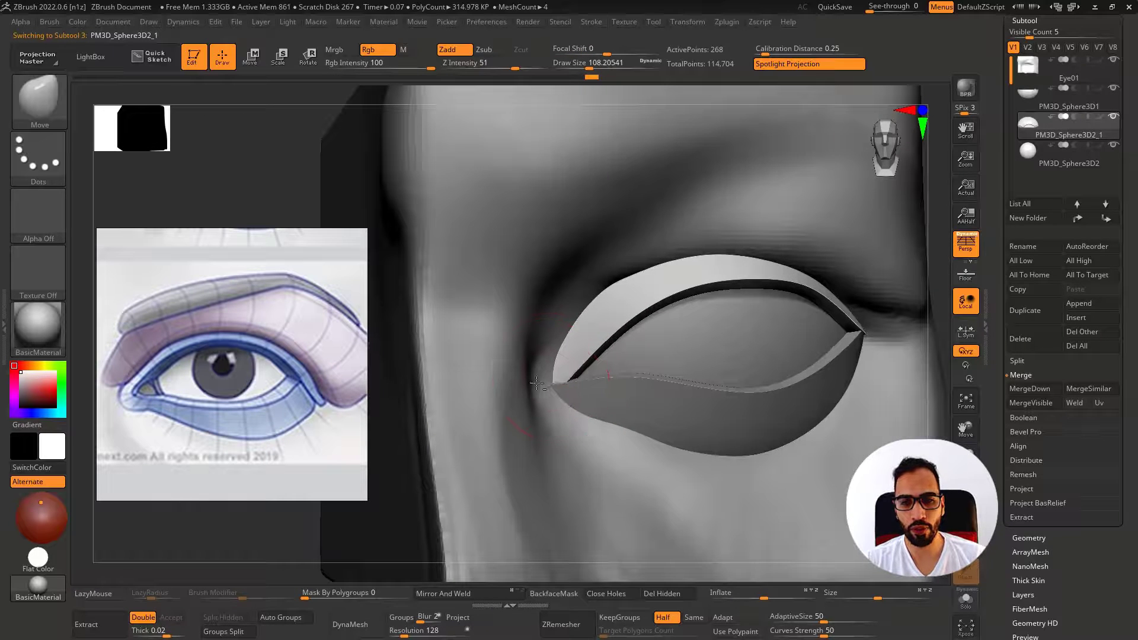
mouse_move(535, 385)
right_mouse_down()
mouse_move(563, 389)
mouse_move(546, 387)
right_mouse_up()
left_click_drag(550, 387, 556, 385)
mouse_move(557, 385)
right_mouse_down()
mouse_move(552, 396)
mouse_move(562, 387)
mouse_move(537, 373)
mouse_move(515, 389)
mouse_move(540, 381)
right_mouse_up()
Select the lower eyelid and adjust its inner corner with the Move brush at about 71, checking its wireframe
key("alt+s")
key("alt+s")
left_click(525, 393, "alt")
key("shift+f")
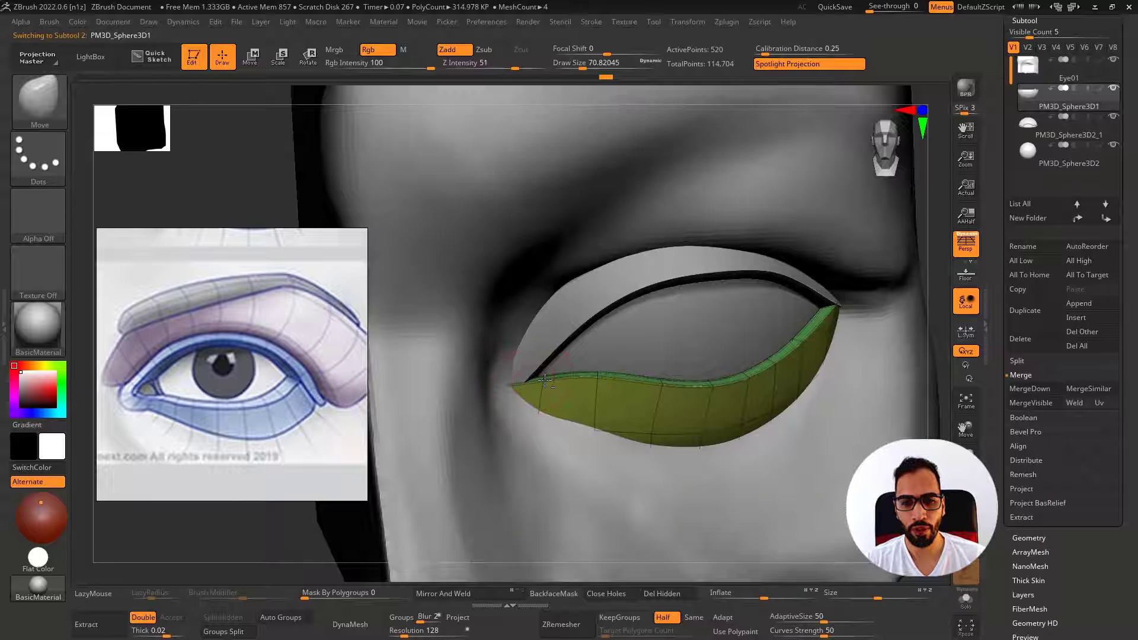
key("alt+s")
key("alt+s")
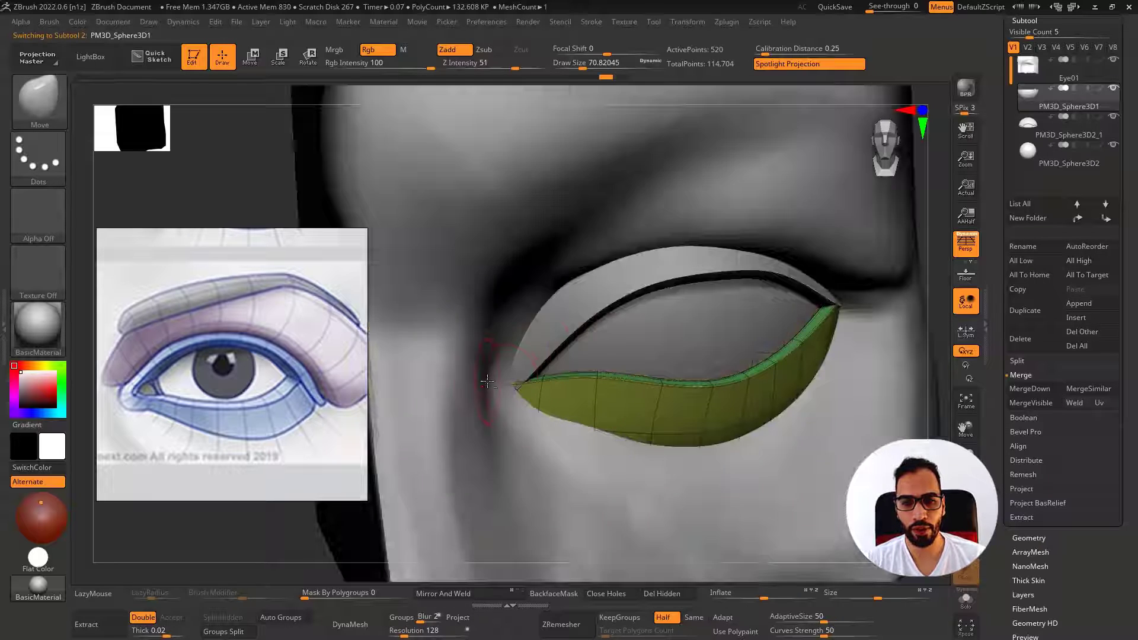
key("shift+f")
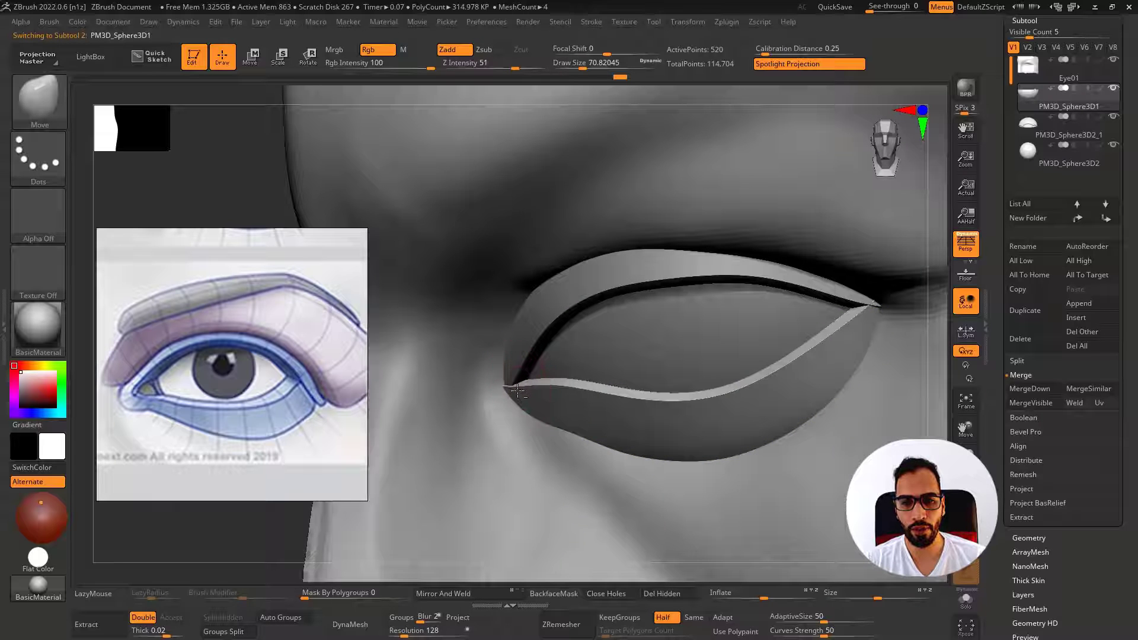
Select the upper eyelid again and pull its inner tip to meet the lower lid with the Move brush at about 71
left_click(515, 388, "alt")
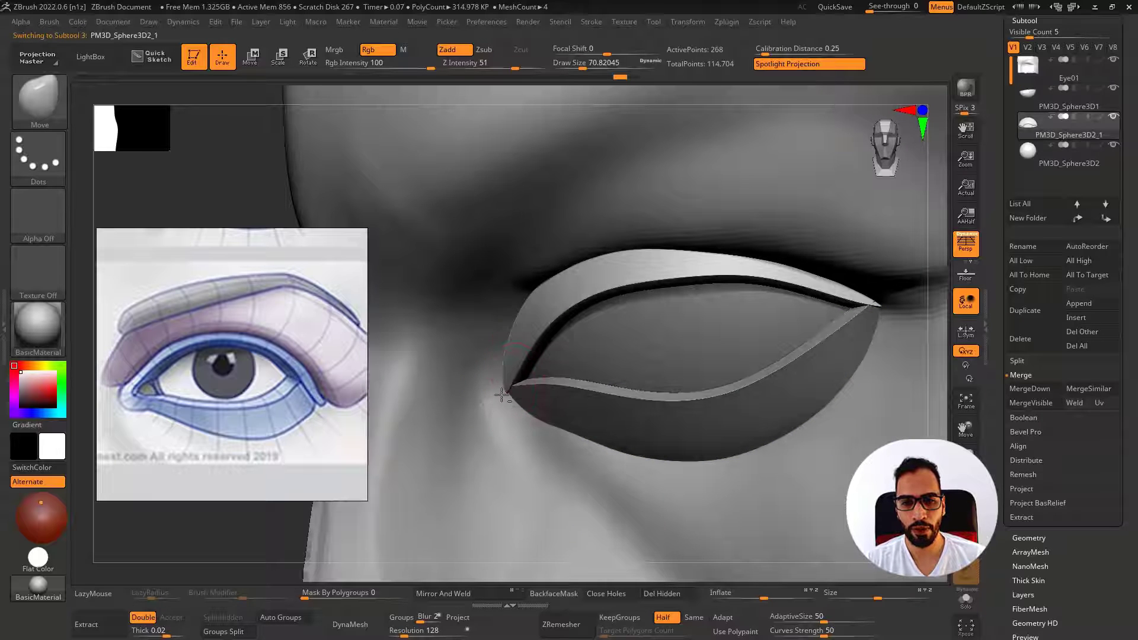
left_click_drag(498, 391, 503, 386)
right_click_drag(503, 386, 534, 382)
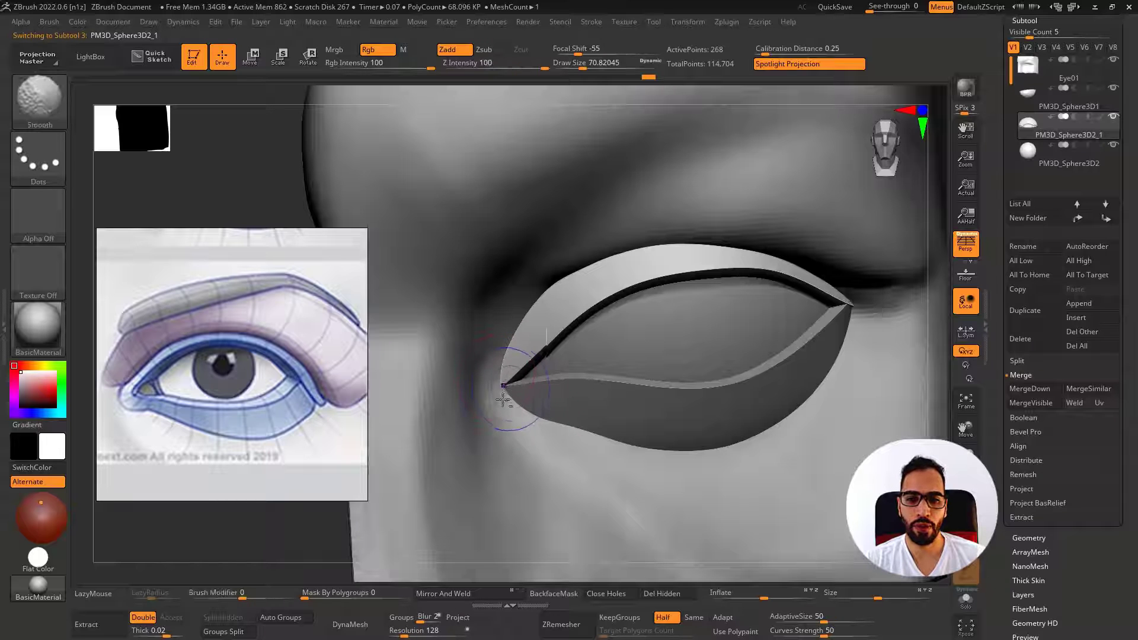
Select the face section and set up the Move Topological brush at about 274
mouse_move(486, 392)
right_mouse_down()
mouse_move(520, 414)
mouse_move(598, 391)
mouse_move(560, 341)
mouse_move(597, 365)
right_mouse_up()
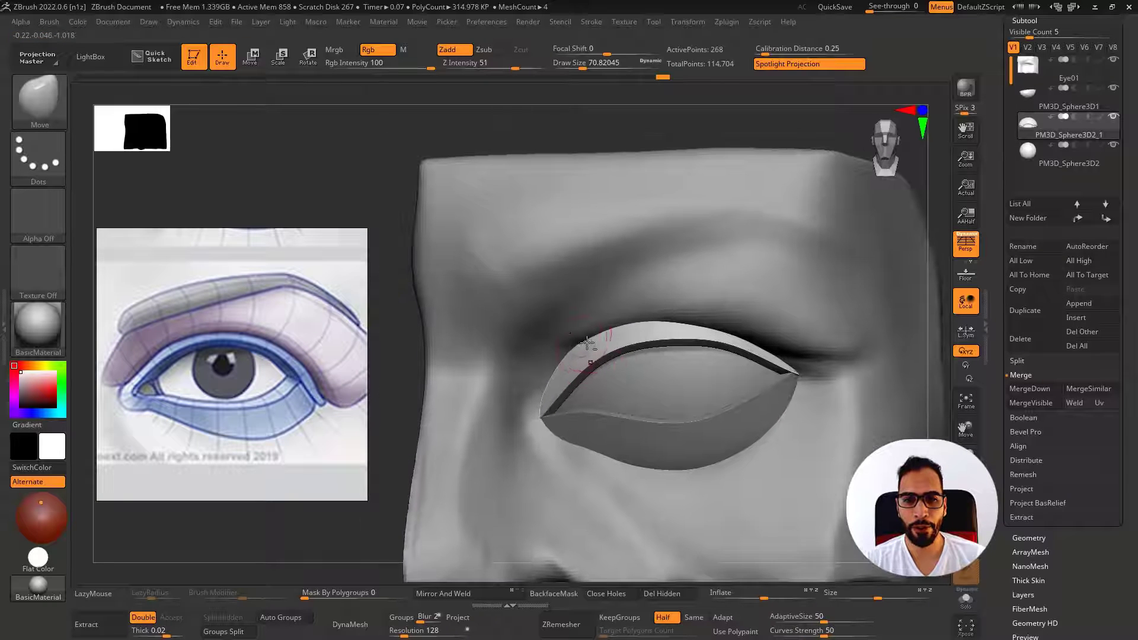
key("s")
left_click_drag(589, 342, 614, 341)
key("b")
key("m")
key("t")
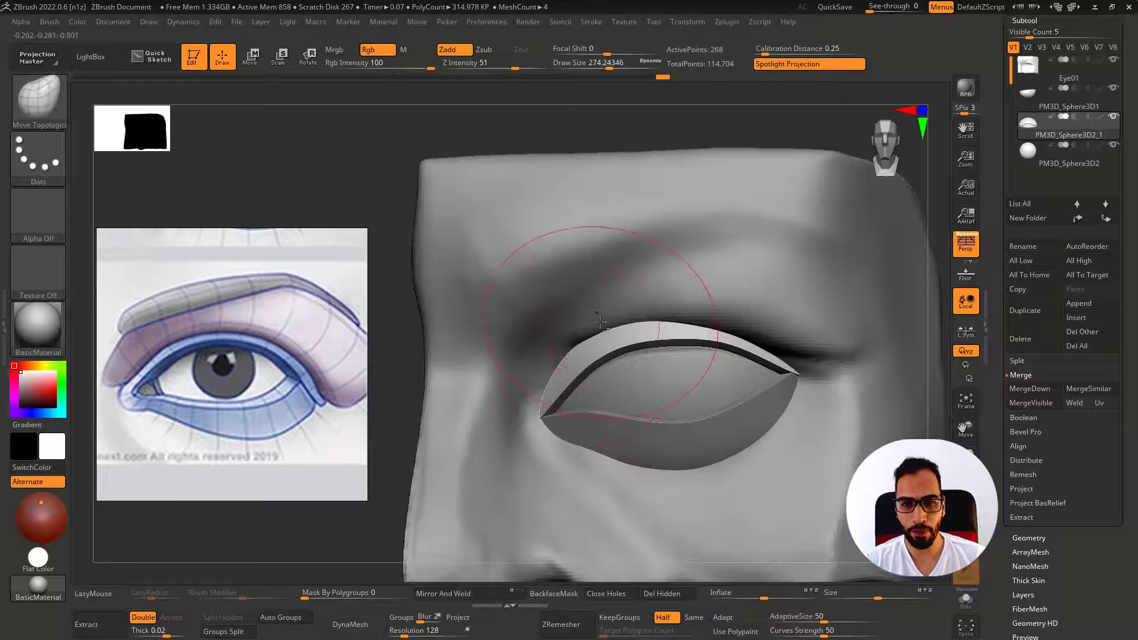
left_click(580, 325, "alt")
right_click_drag(585, 328, 579, 319)
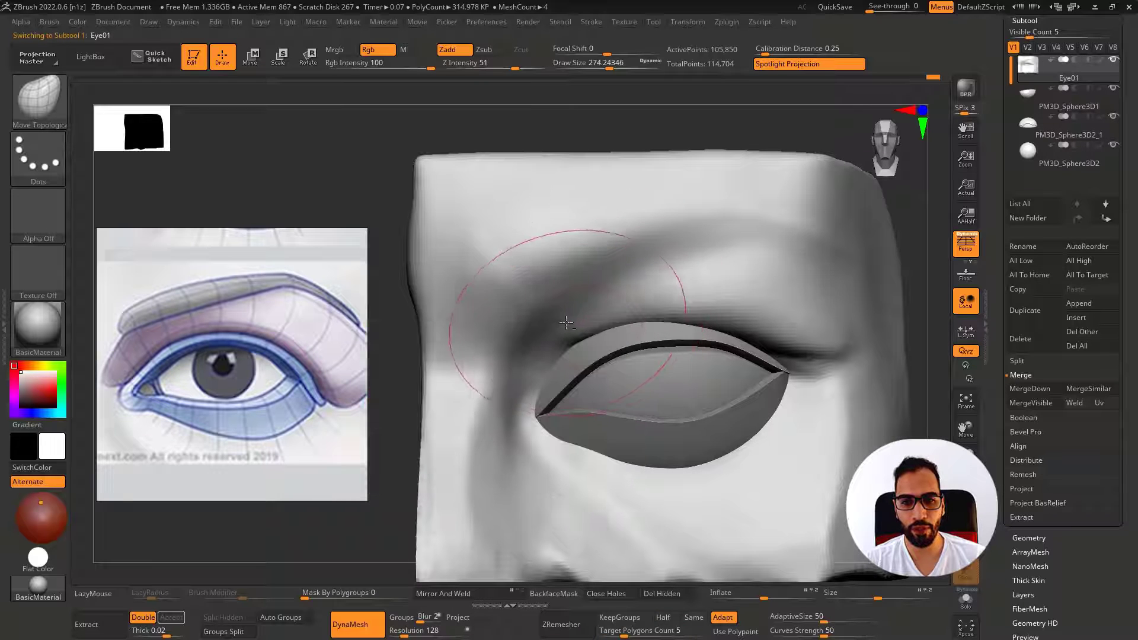
left_click_drag(579, 310, 574, 336)
key("ctrl+z")
key("s")
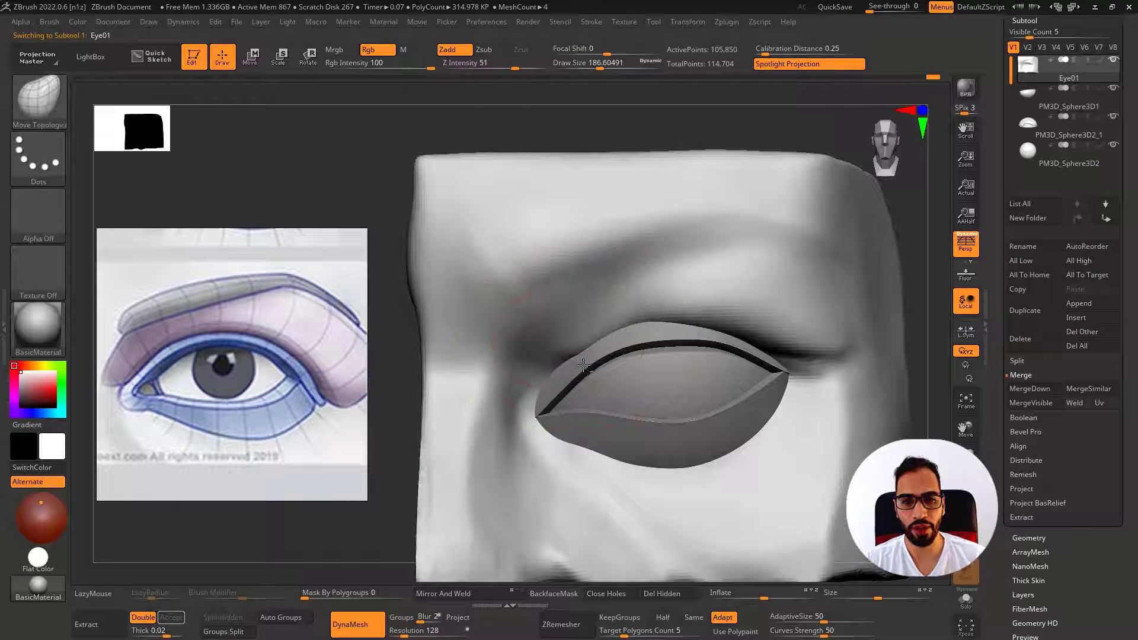
right_click_drag(584, 365, 601, 393, "ctrl")
key("b")
key("s")
key("t")
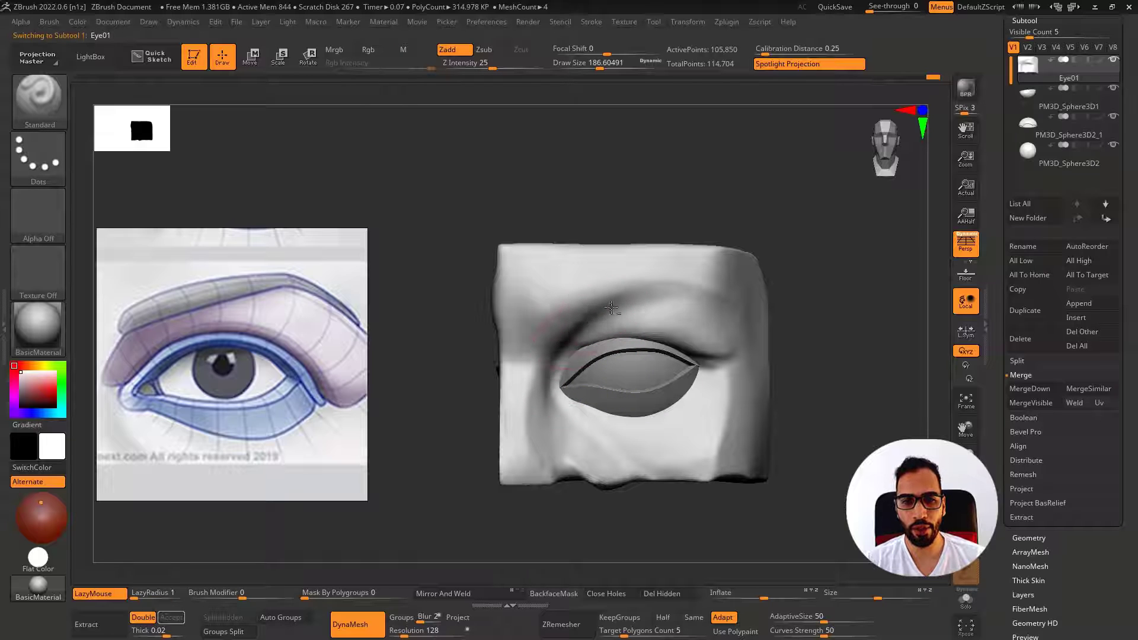
key("ctrl+z")
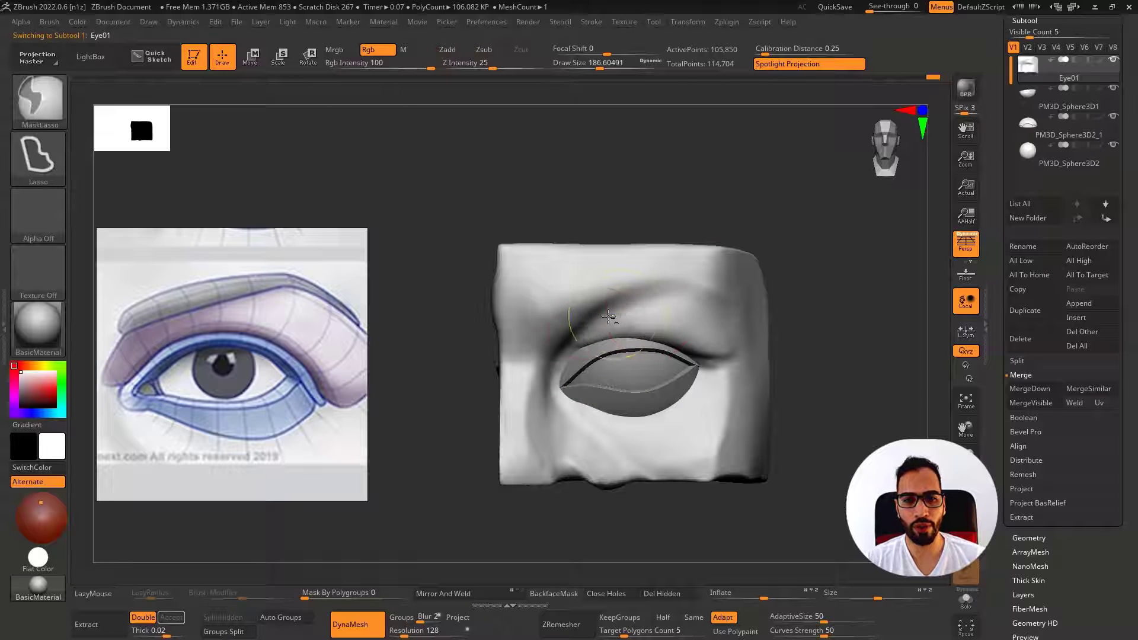
key("ctrl+z")
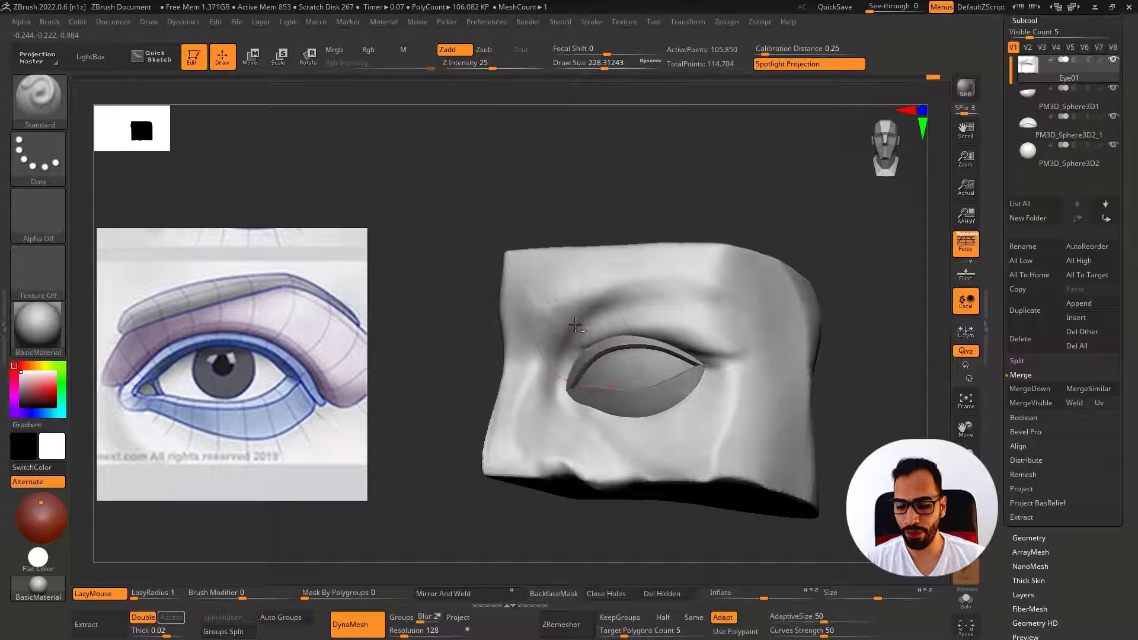
Pull the brow ridge above the eye downward with the Move Topological brush at about 338
key("b")
key("m")
key("t")
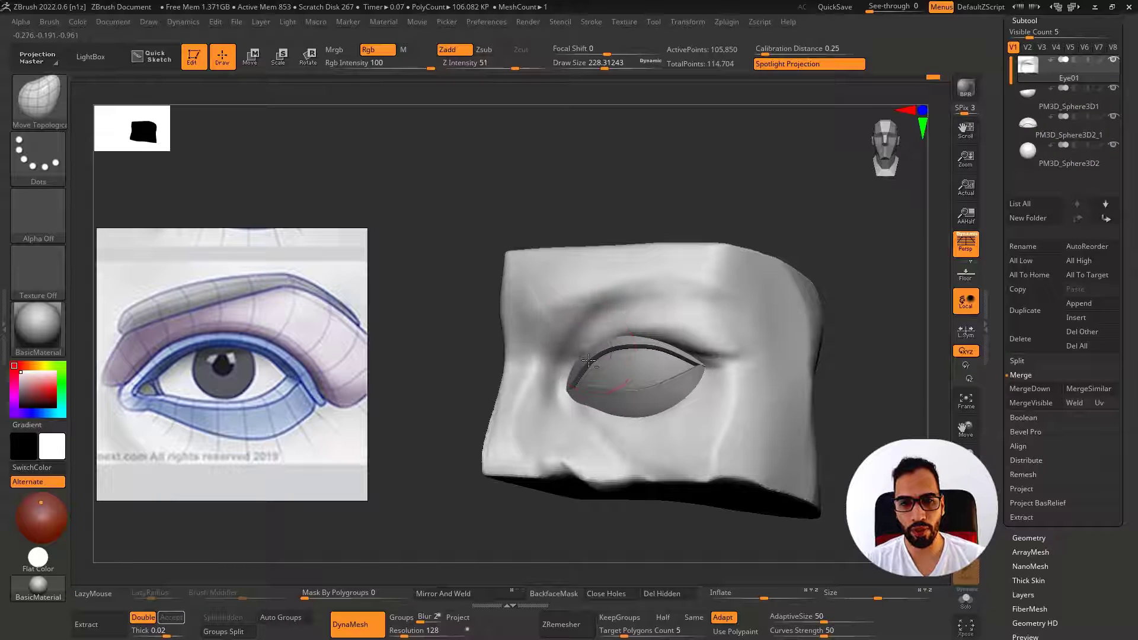
mouse_move(589, 360)
right_mouse_down()
mouse_move(595, 345)
mouse_move(577, 356)
right_mouse_up()
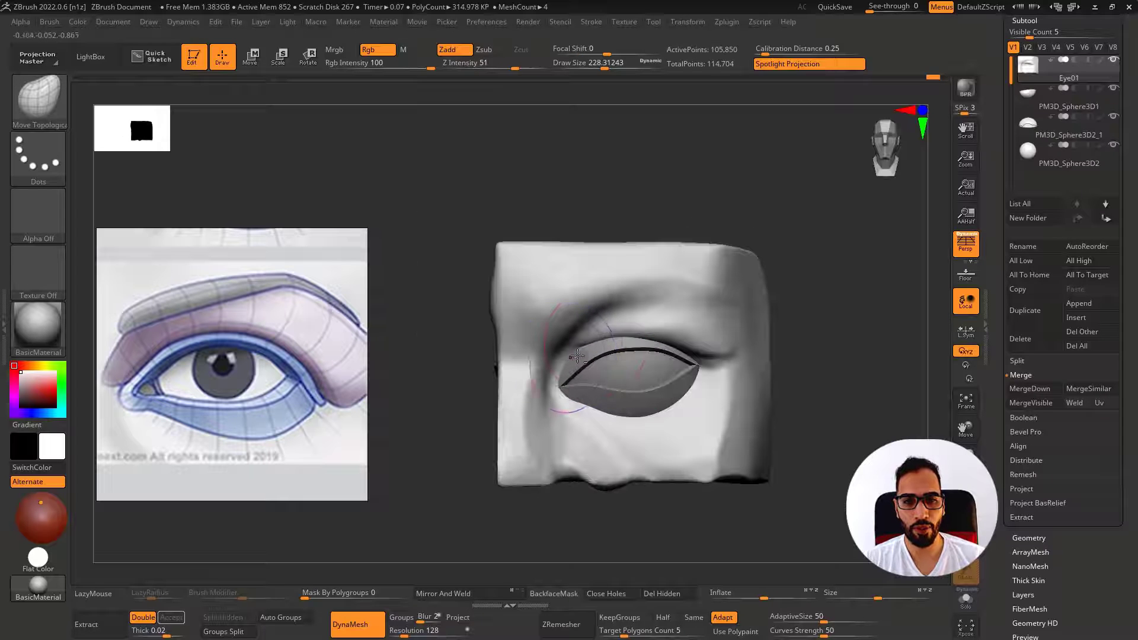
key("]")
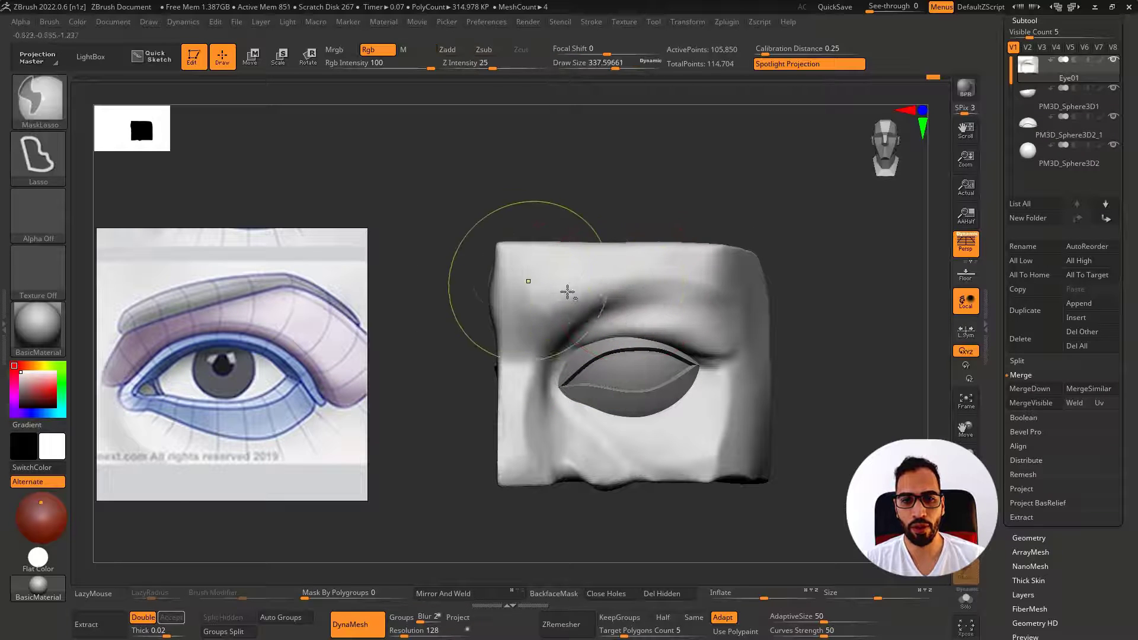
mouse_move(614, 283)
left_mouse_down()
mouse_move(619, 304)
mouse_move(700, 303)
left_mouse_up()
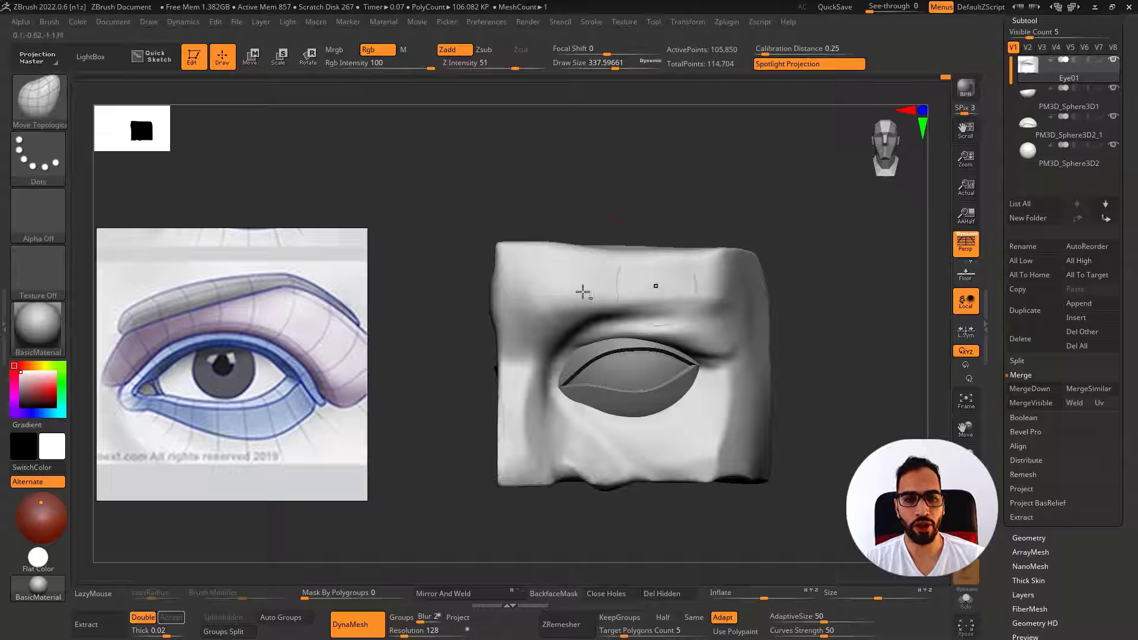
Lower the outer brow and the fold above the outer eye corner with the Move Topological brush at about 338
mouse_move(613, 349)
right_mouse_down()
mouse_move(564, 341)
mouse_move(715, 321)
right_mouse_up()
left_click_drag(732, 315, 741, 332)
right_click_drag(754, 332, 699, 327)
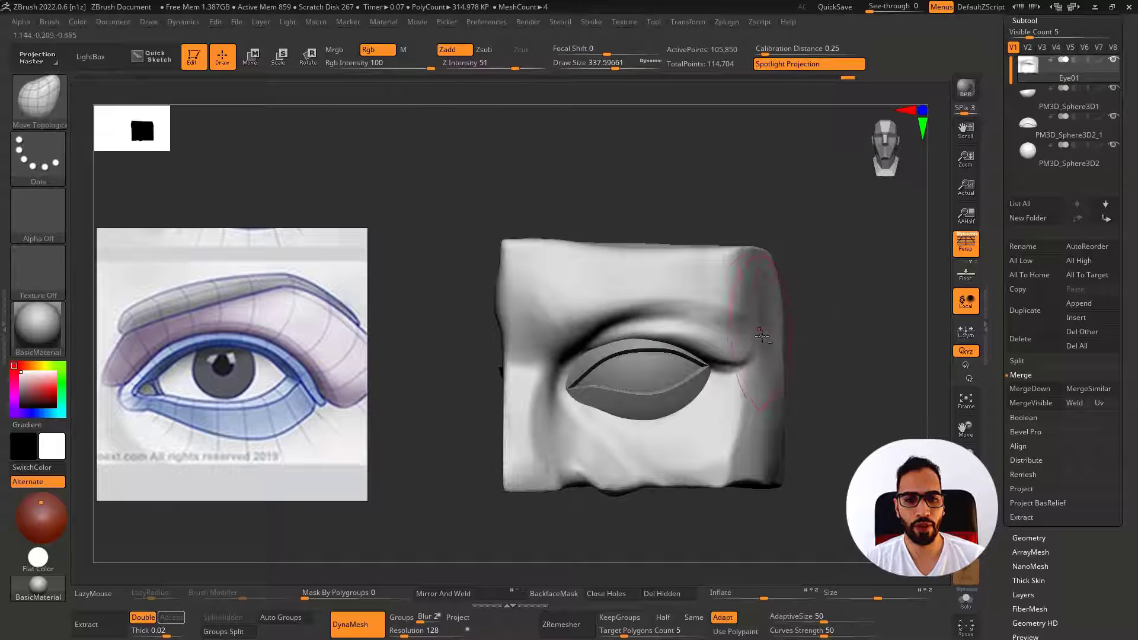
left_click_drag(648, 289, 652, 304)
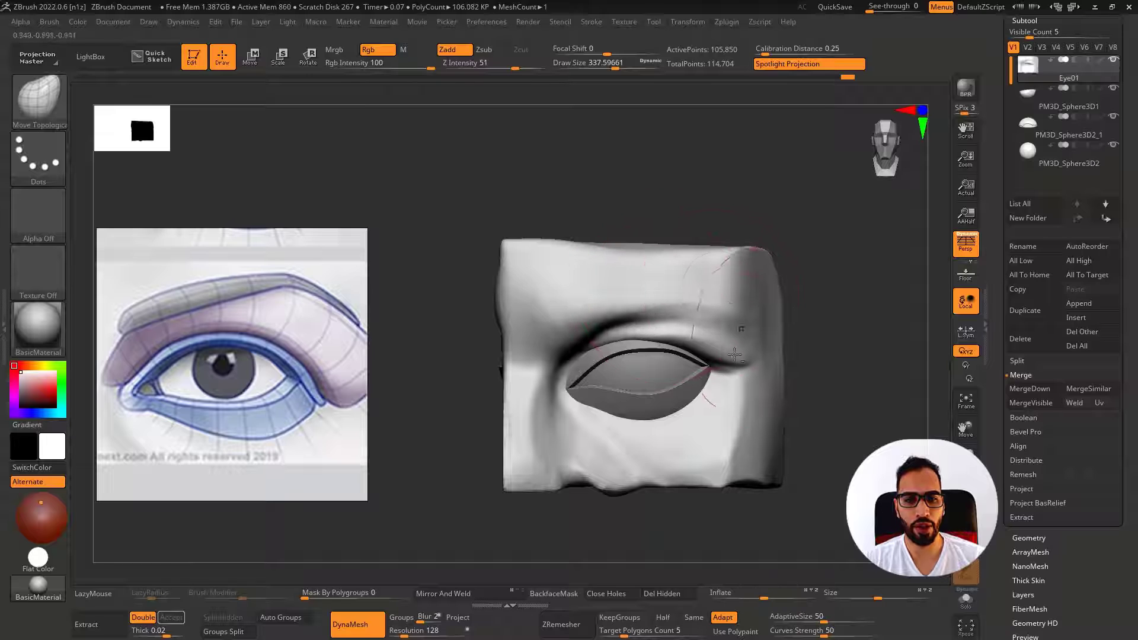
left_click_drag(726, 351, 731, 361)
right_click_drag(765, 366, 712, 341, "ctrl")
right_click_drag(712, 340, 747, 356, "ctrl")
Zoom the reference board in on the color-coded eye planes of the Anatomy for Sculptors head and compare them with the sculpt
right_click_drag(638, 350, 603, 334)
scroll(304, 302, "down", 10)
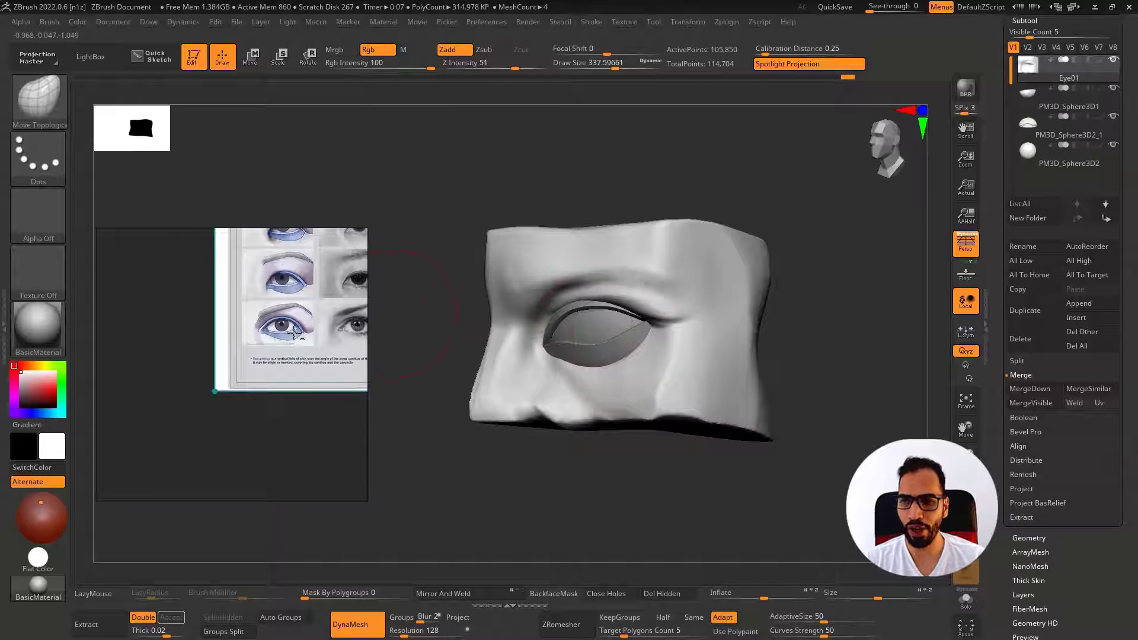
middle_click_drag(304, 302, 259, 411)
scroll(247, 366, "down", 1)
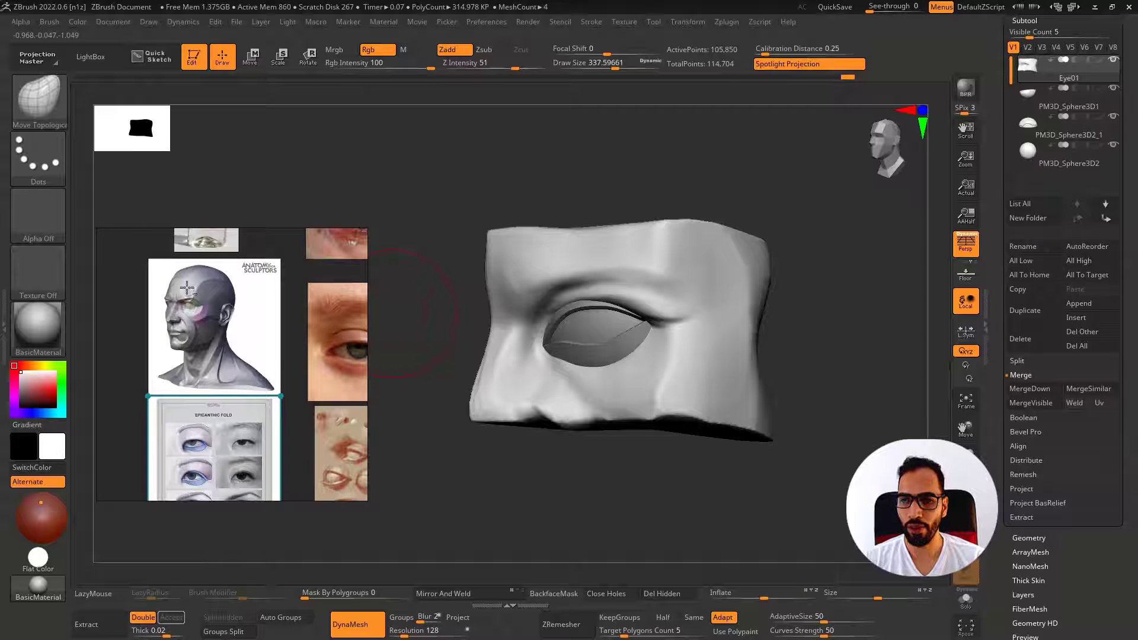
scroll(187, 301, "up", 10)
right_click_drag(548, 505, 611, 514)
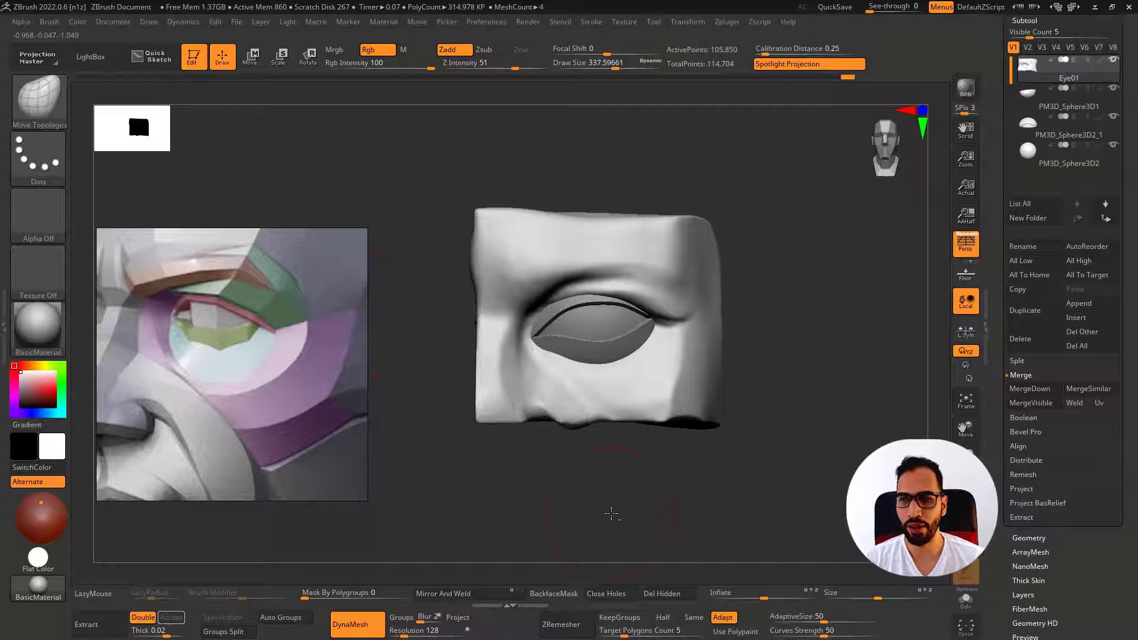
right_click_drag(884, 383, 793, 409)
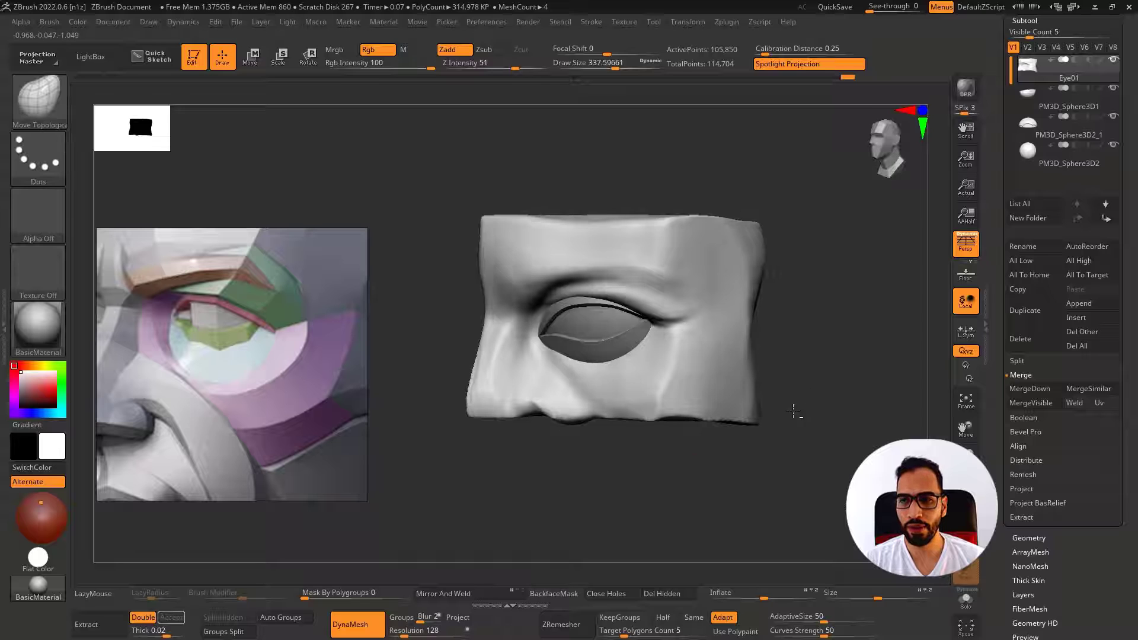
Adjust the socket around the inner eye corner with the Move Topological brush, reducing its size from about 338 to 192
mouse_move(549, 314)
right_mouse_down("ctrl")
mouse_move(558, 340)
mouse_move(532, 317)
mouse_move(567, 305)
right_mouse_up("ctrl")
left_click_drag(555, 295, 548, 315)
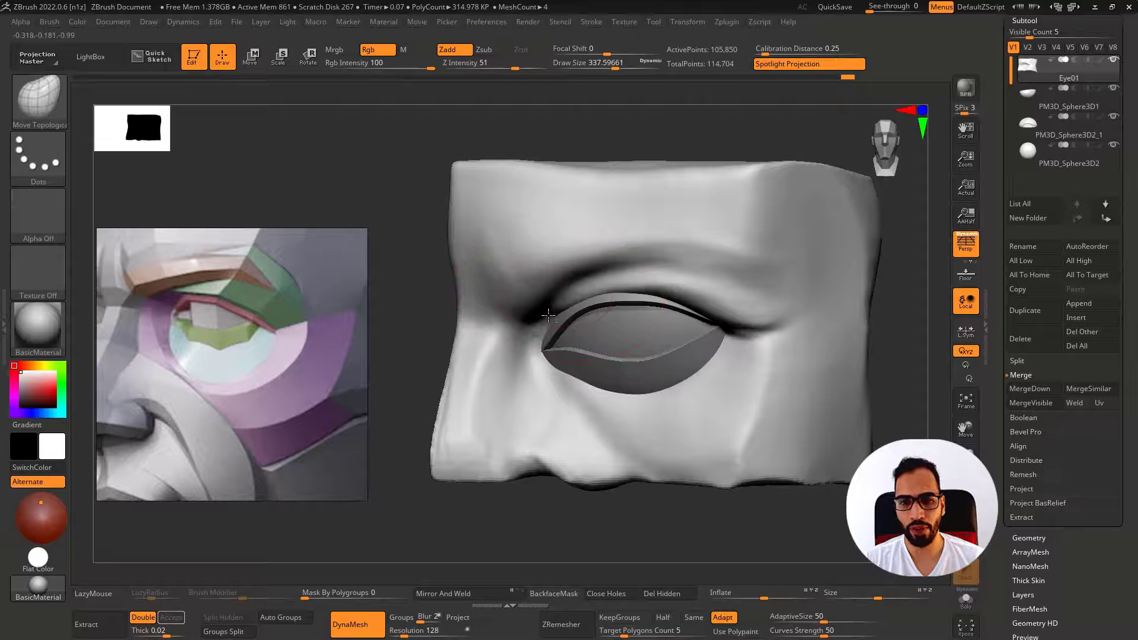
right_click_drag(551, 313, 541, 309, "ctrl")
key("s")
mouse_move(557, 321)
left_mouse_down()
mouse_move(543, 323)
mouse_move(583, 323)
left_mouse_up()
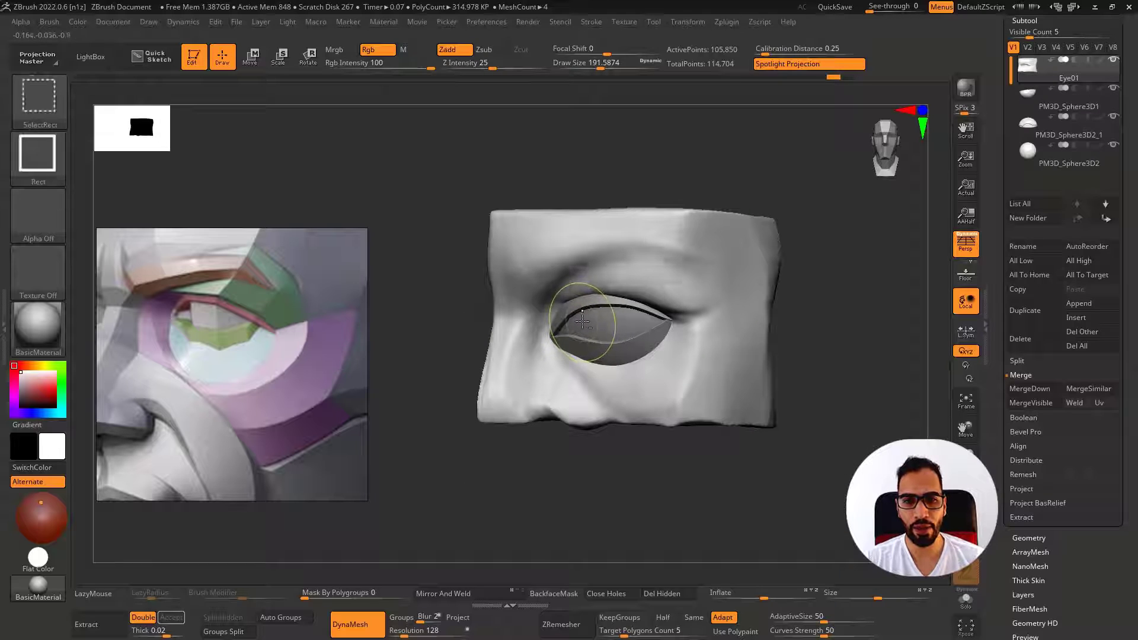
mouse_move(611, 296)
right_mouse_down("shift")
mouse_move(628, 279)
mouse_move(608, 310)
mouse_move(584, 308)
right_mouse_up("shift")
key("b")
key("d")
key("s")
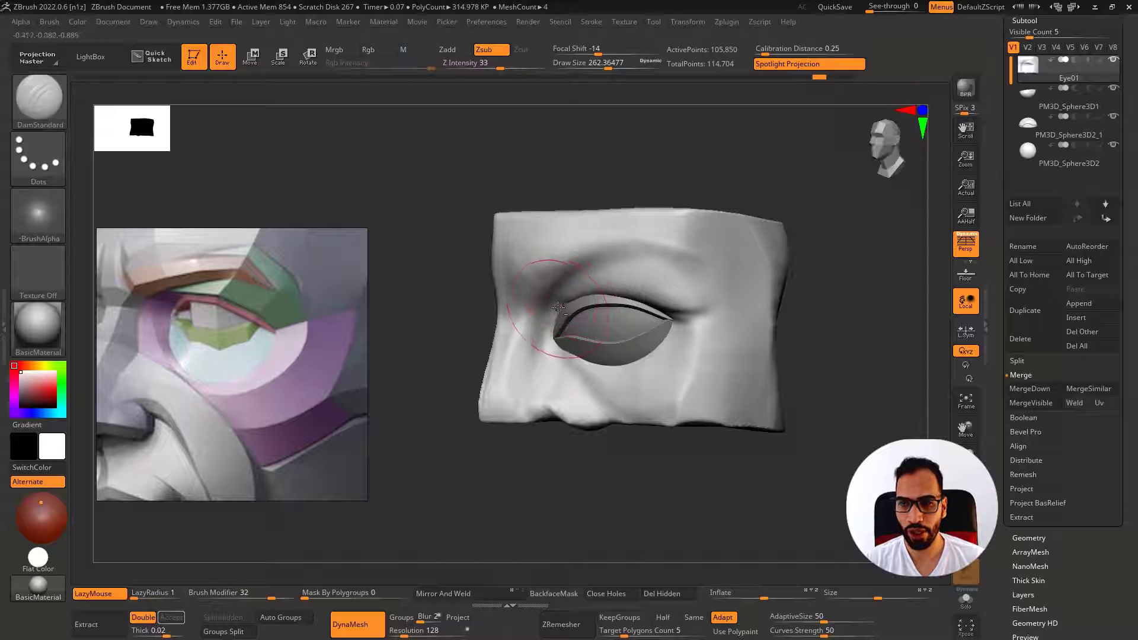
key("s")
left_click(552, 303)
right_click_drag(544, 304, 565, 306)
mouse_move(564, 307)
left_mouse_down()
mouse_move(549, 351)
mouse_move(564, 361)
left_mouse_up()
key("ctrl+z")
key("ctrl+z")
key("b")
key("m")
key("v")
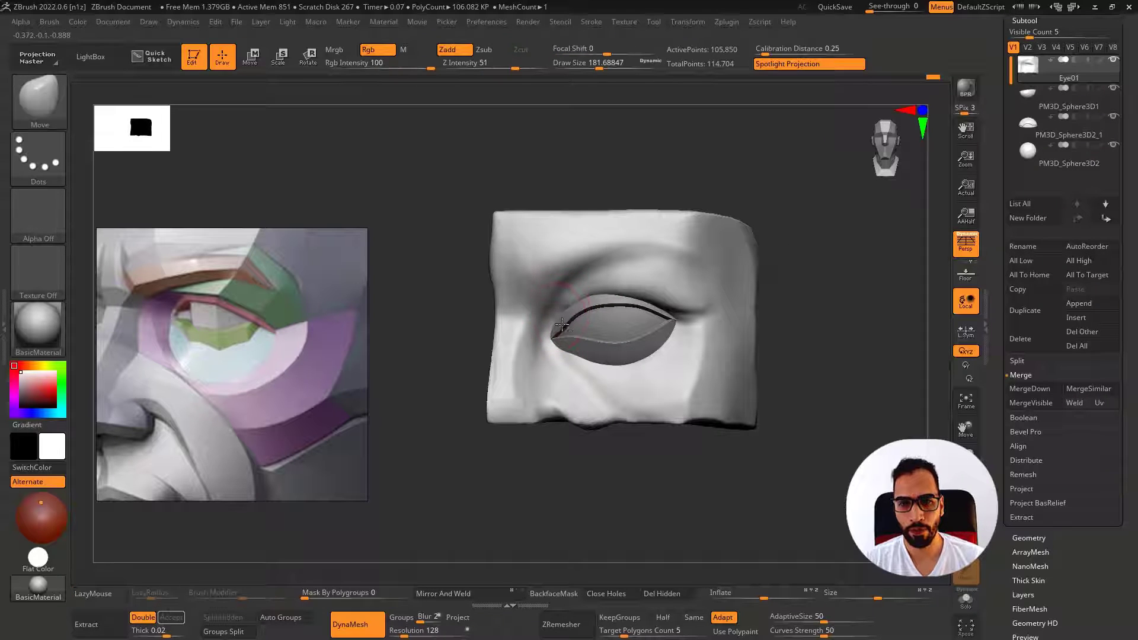
Carve a crease from the inner eye corner diagonally beneath the lower lid with the DamStandard brush at about 228
key("b")
key("d")
key("s")
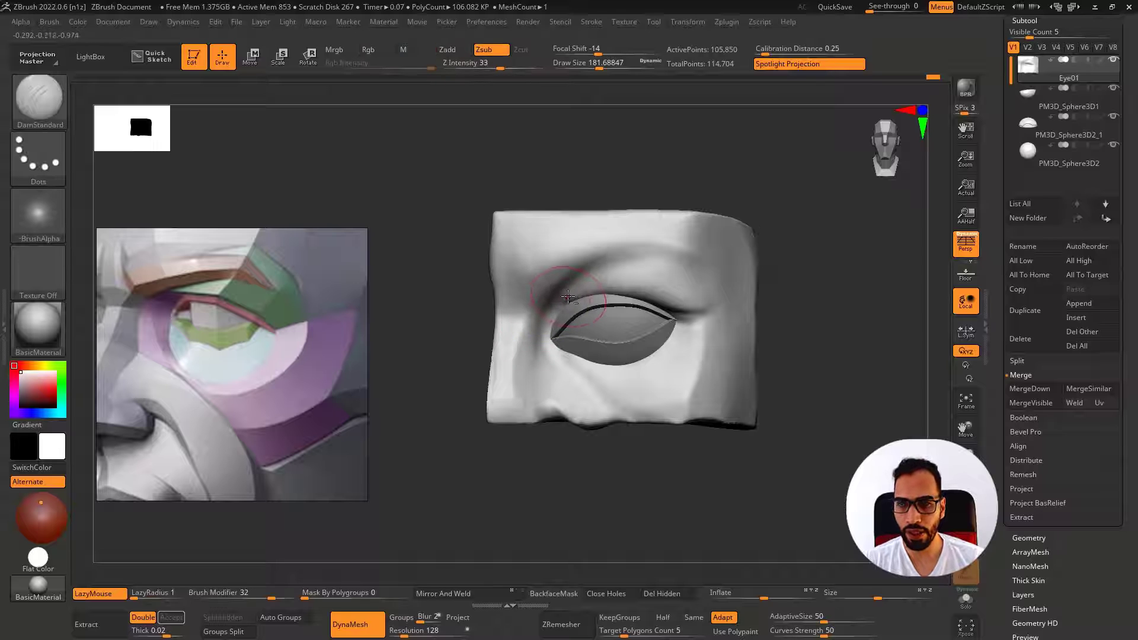
right_click_drag(549, 311, 553, 300)
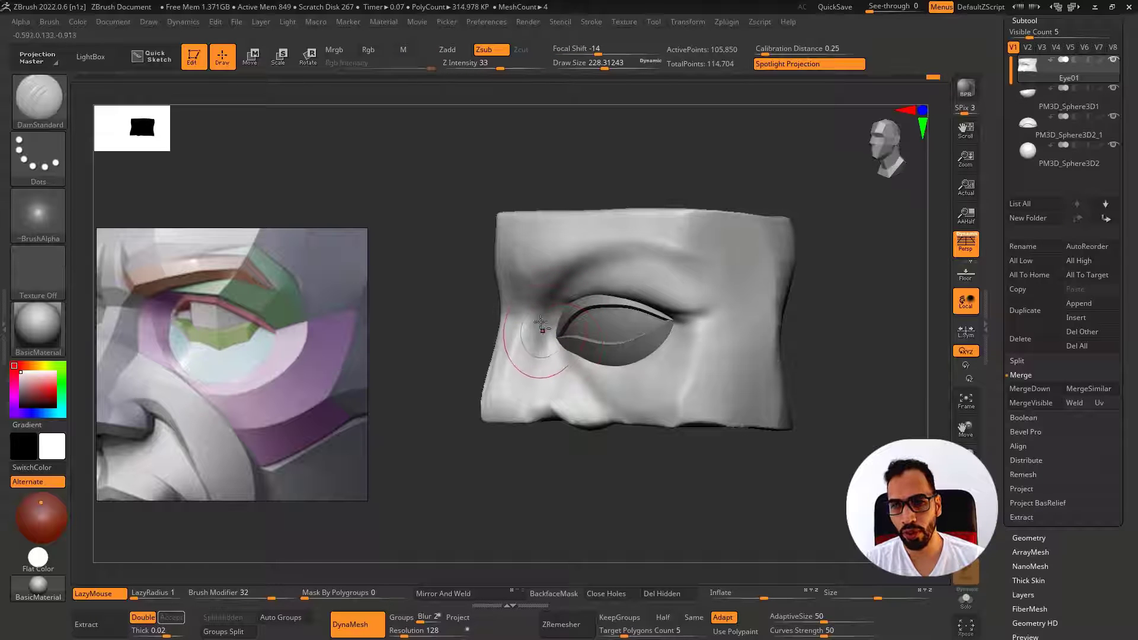
right_click_drag(555, 343, 556, 336, "shift")
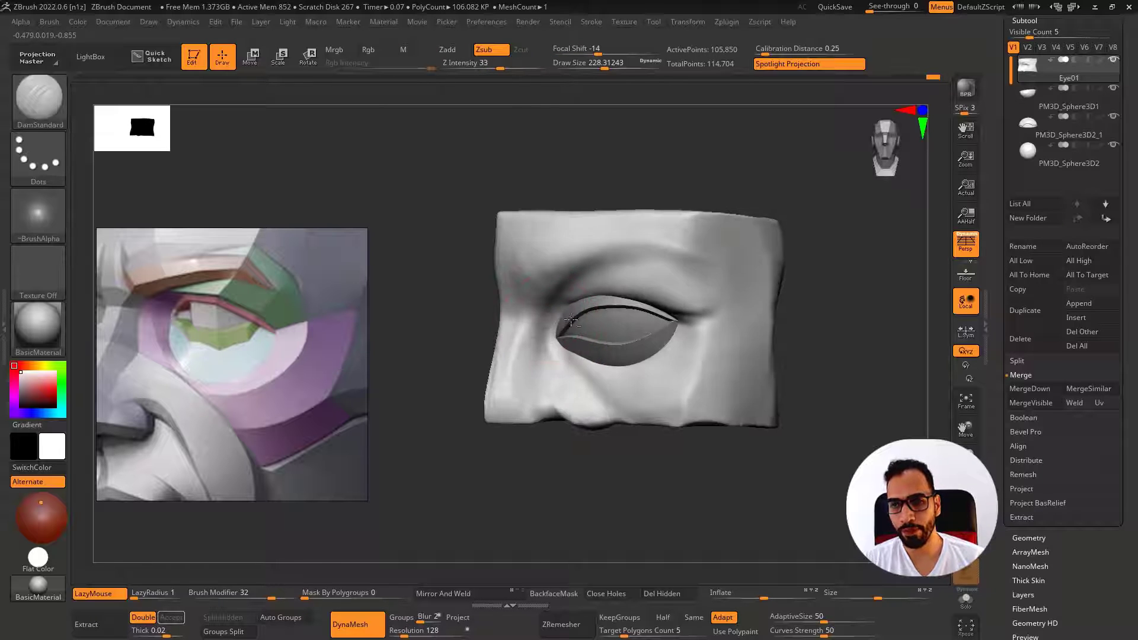
left_click_drag(562, 351, 623, 406)
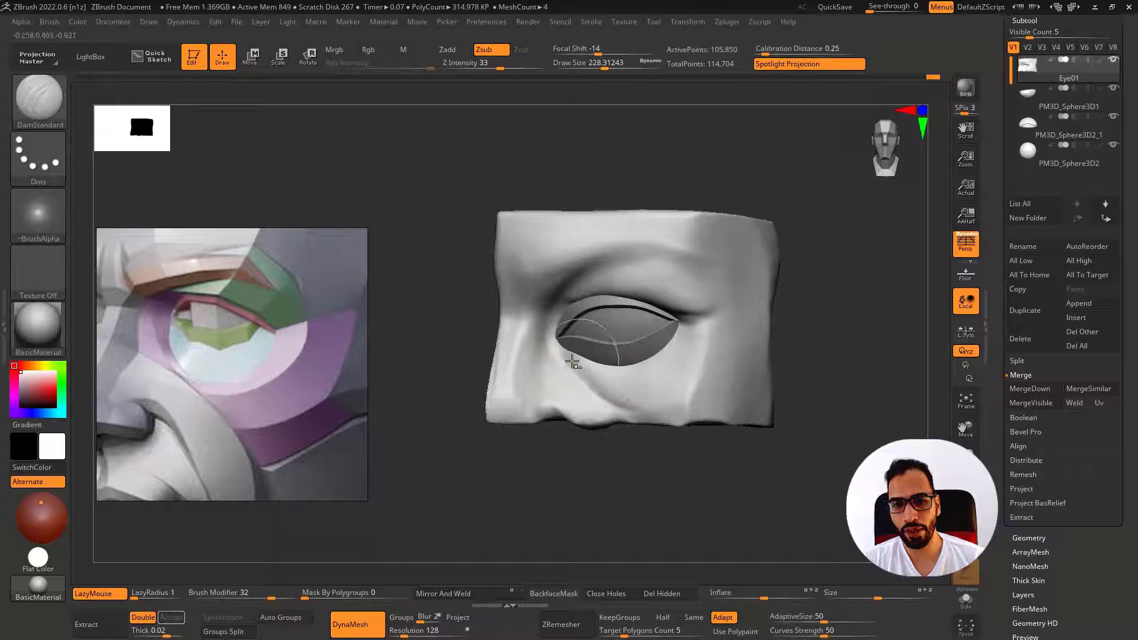
left_click_drag(683, 376, 695, 368)
key("ctrl+z")
mouse_move(555, 349)
left_mouse_down()
mouse_move(656, 376)
mouse_move(688, 333)
left_mouse_up()
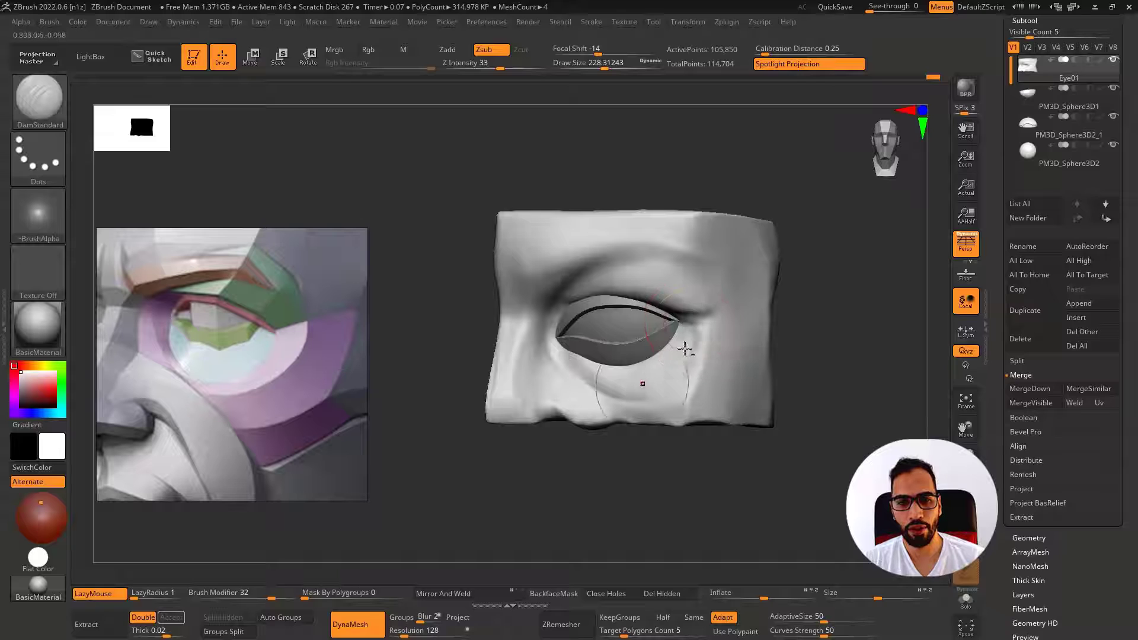
right_click_drag(686, 351, 685, 384, "shift")
left_click_drag(685, 383, 707, 335)
left_click_drag(590, 376, 708, 332)
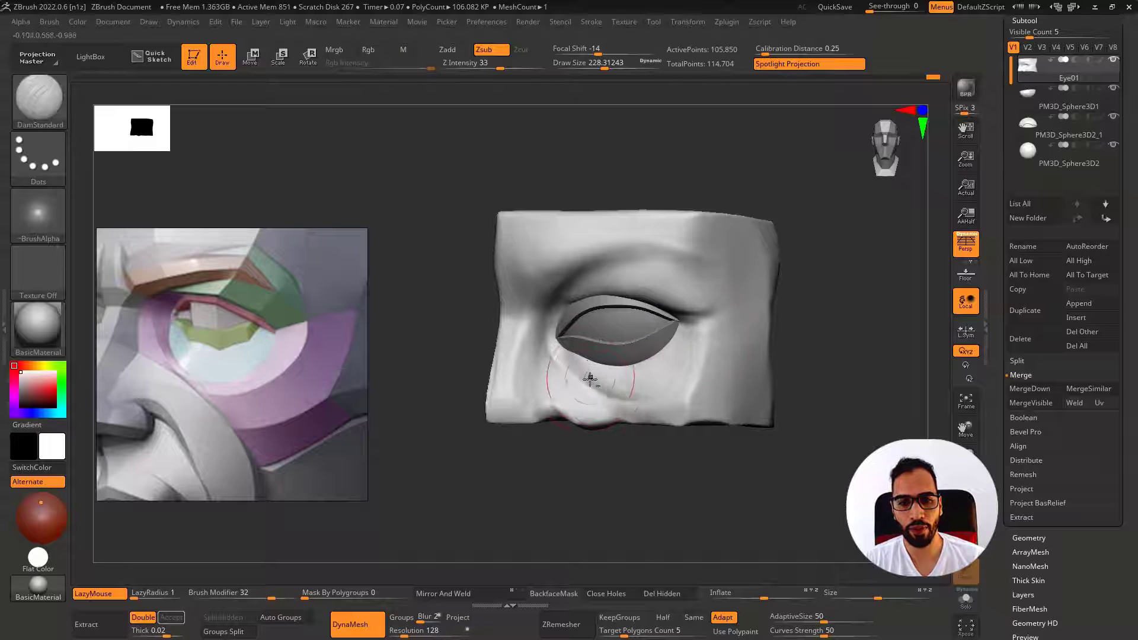
left_click_drag(590, 377, 699, 325)
key("ctrl+z")
mouse_move(569, 375)
left_mouse_down()
mouse_move(630, 394)
mouse_move(692, 331)
left_mouse_up()
key("ctrl+z")
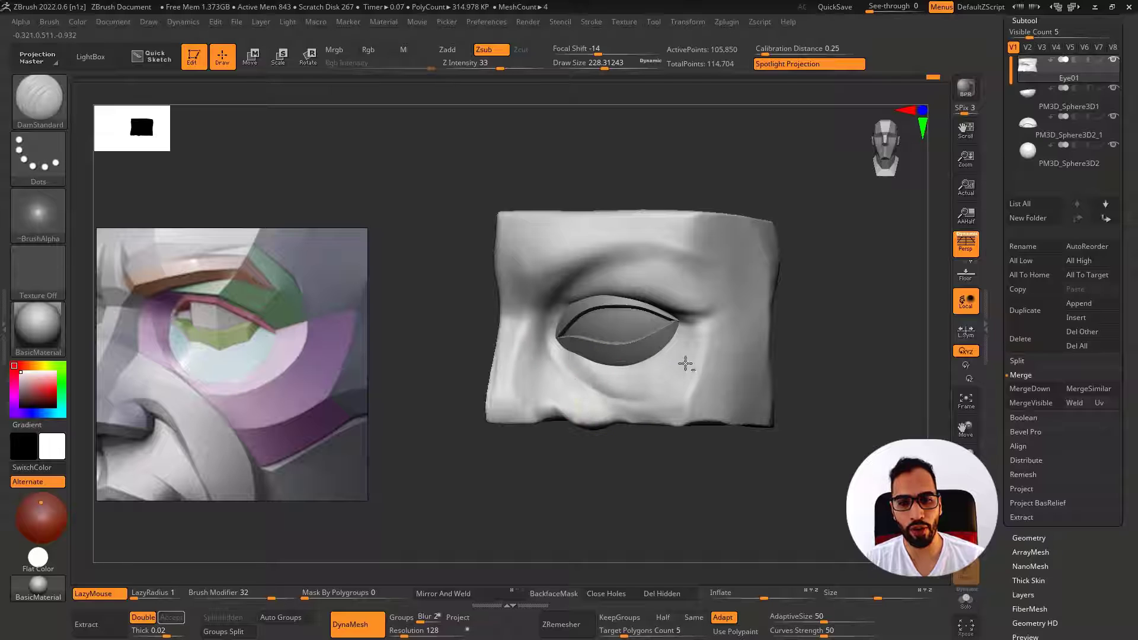
key("ctrl+z")
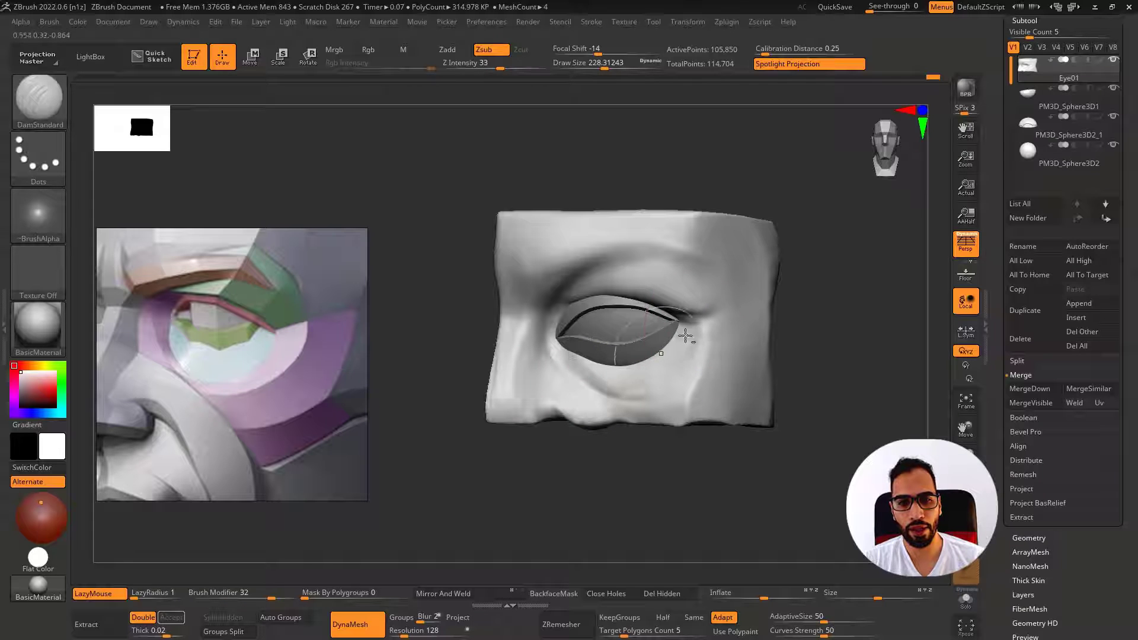
key("ctrl+z")
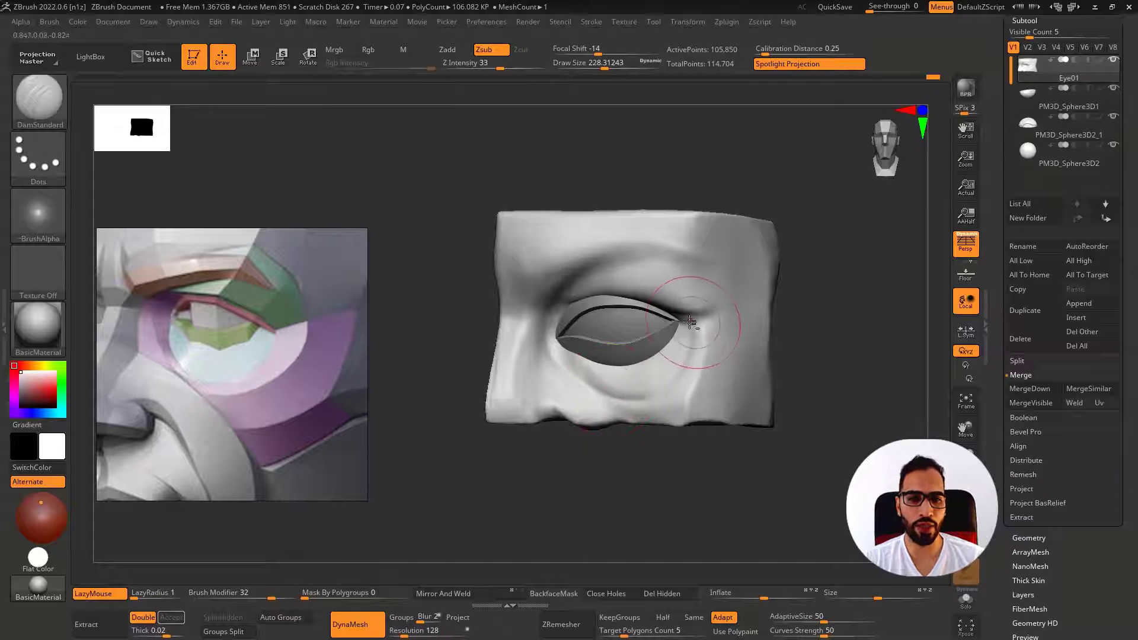
Carve the groove running down between the inner eye corner and the nose with the DamStandard brush at about 228
mouse_move(572, 379)
right_mouse_down()
mouse_move(602, 379)
mouse_move(576, 395)
right_mouse_up()
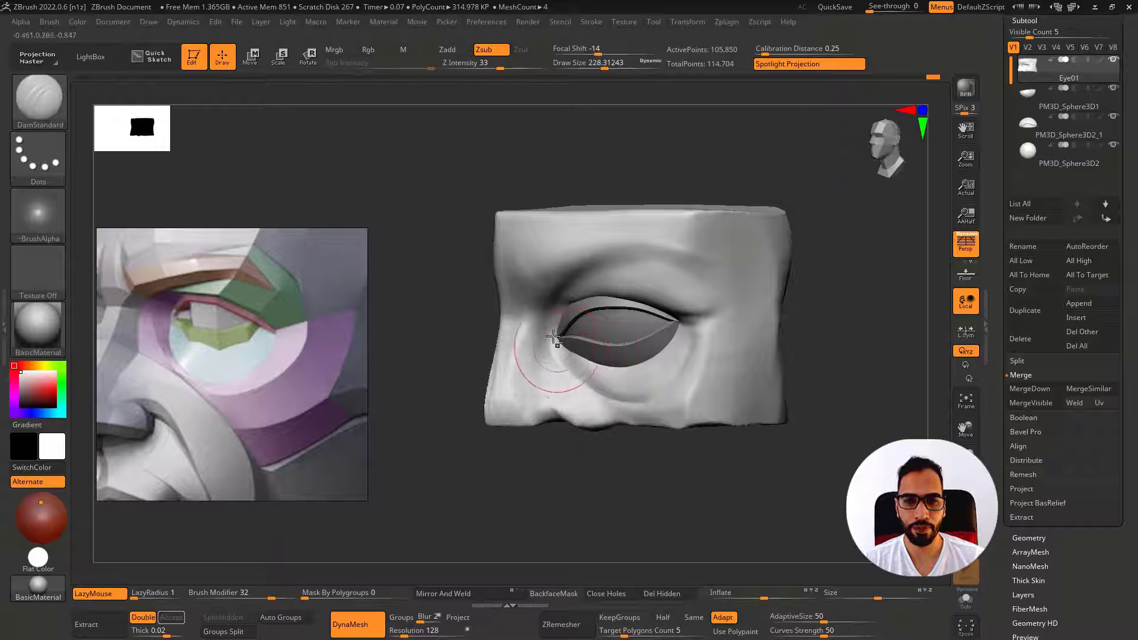
right_click_drag(550, 338, 536, 332)
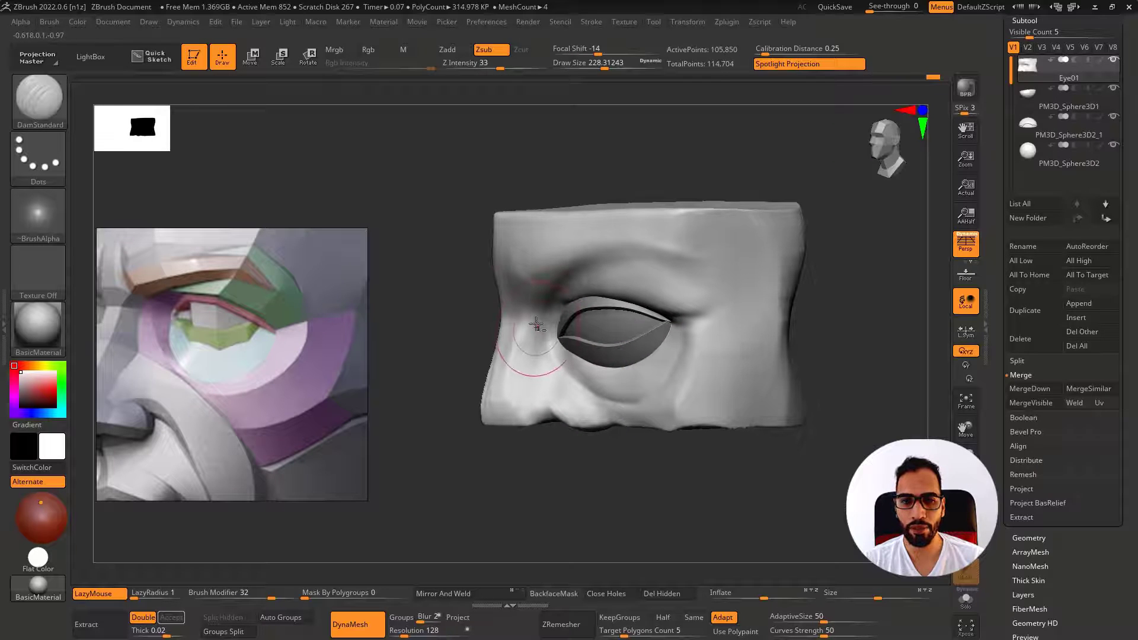
left_click_drag(548, 354, 580, 392)
key("ctrl+z")
left_click_drag(538, 328, 550, 381)
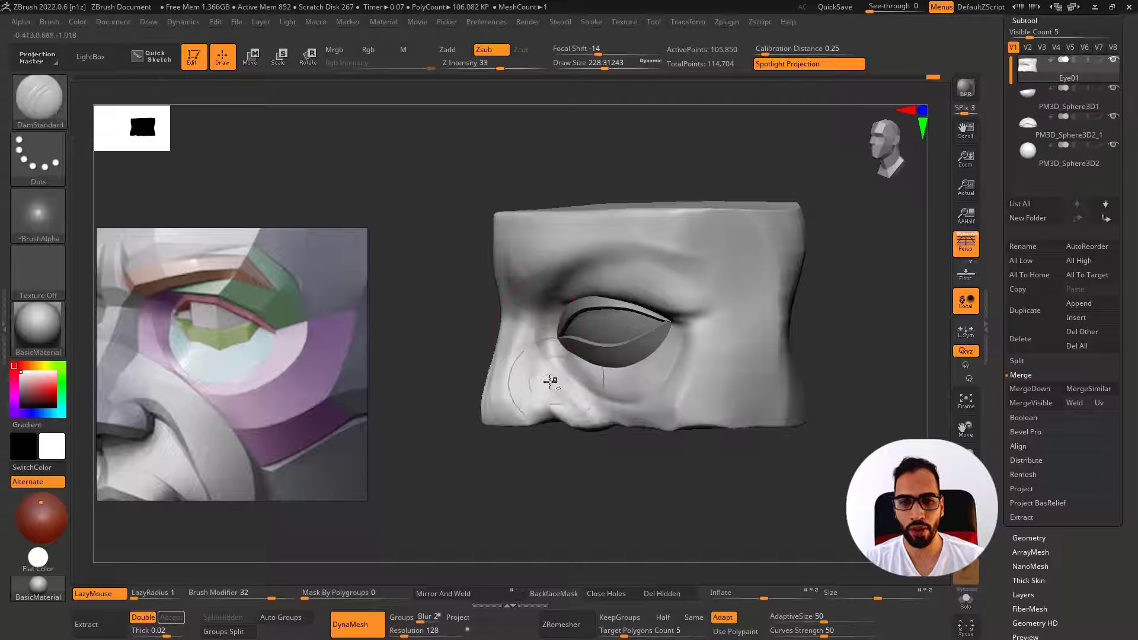
Carve a crease curving from beside the outer eye corner down the cheek with the DamStandard brush at about 228
left_click_drag(698, 365, 711, 349)
key("ctrl+z")
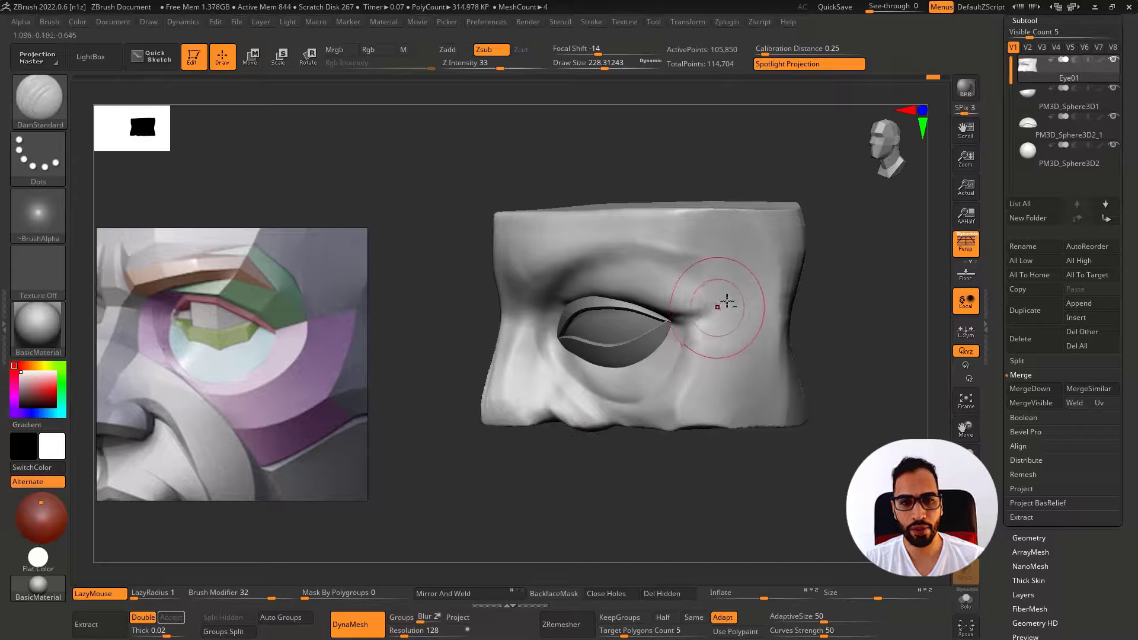
left_click_drag(745, 304, 668, 414)
key("ctrl+z")
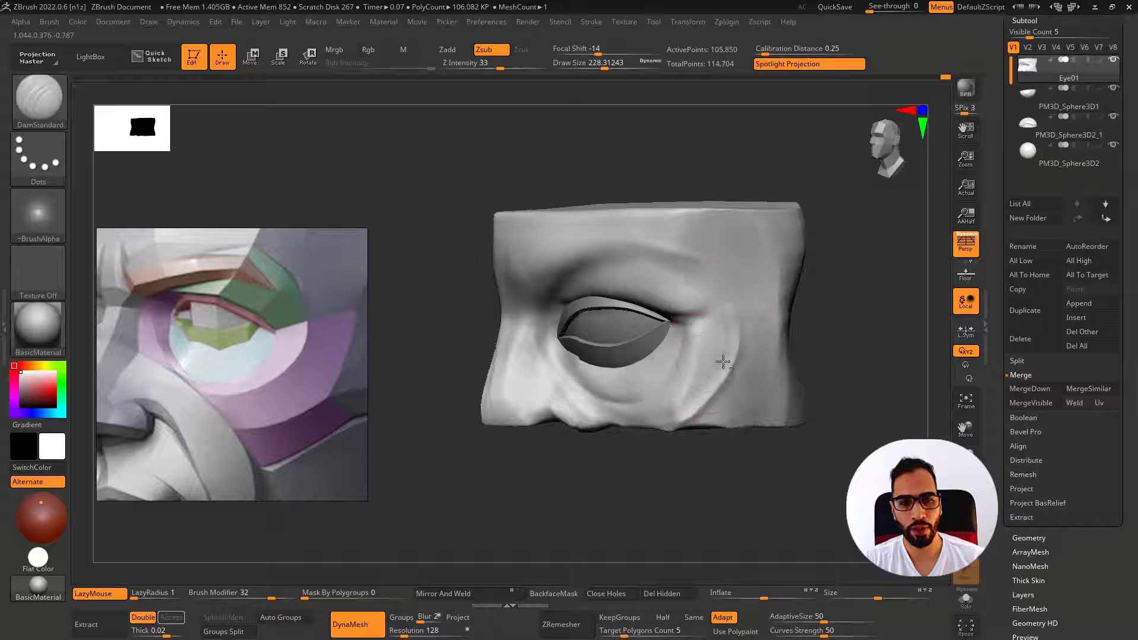
Flatten the plane beside the outer eye corner with the hPolish brush at about 167
mouse_move(727, 344)
right_mouse_down()
mouse_move(689, 380)
mouse_move(682, 356)
right_mouse_up()
key("b")
key("h")
key("p")
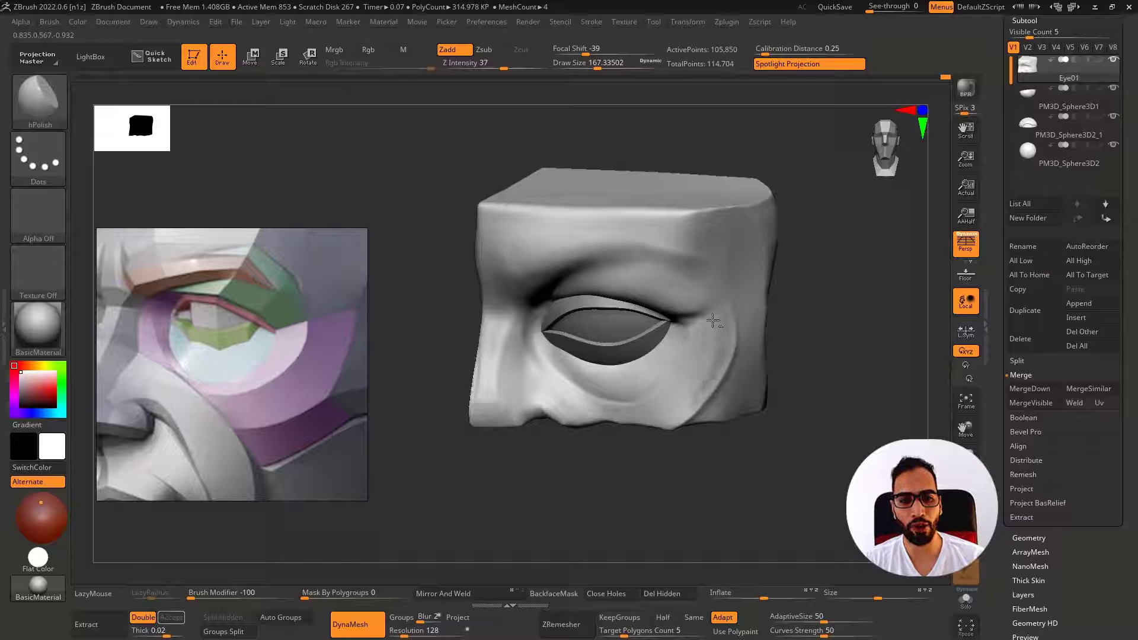
mouse_move(713, 321)
right_mouse_down()
mouse_move(691, 356)
mouse_move(706, 332)
mouse_move(670, 302)
mouse_move(604, 277)
right_mouse_up()
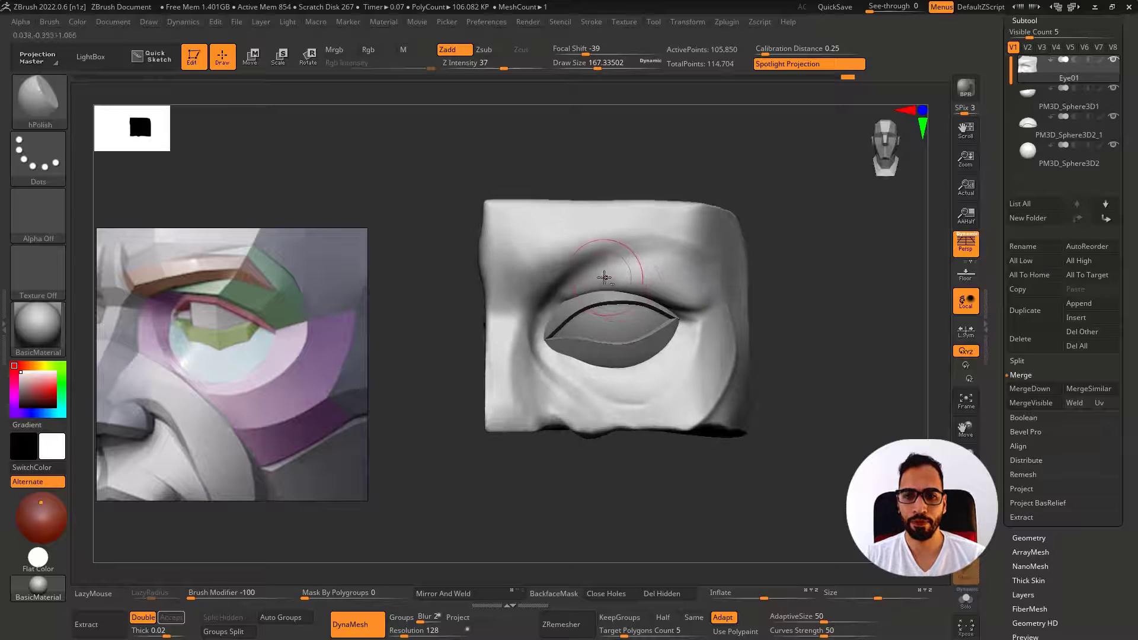
Carve the crease along the underside of the brow with the DamStandard brush, reducing its size to about 154
key("s")
mouse_move(604, 266)
left_mouse_down()
mouse_move(626, 265)
mouse_move(601, 245)
left_mouse_up()
key("s")
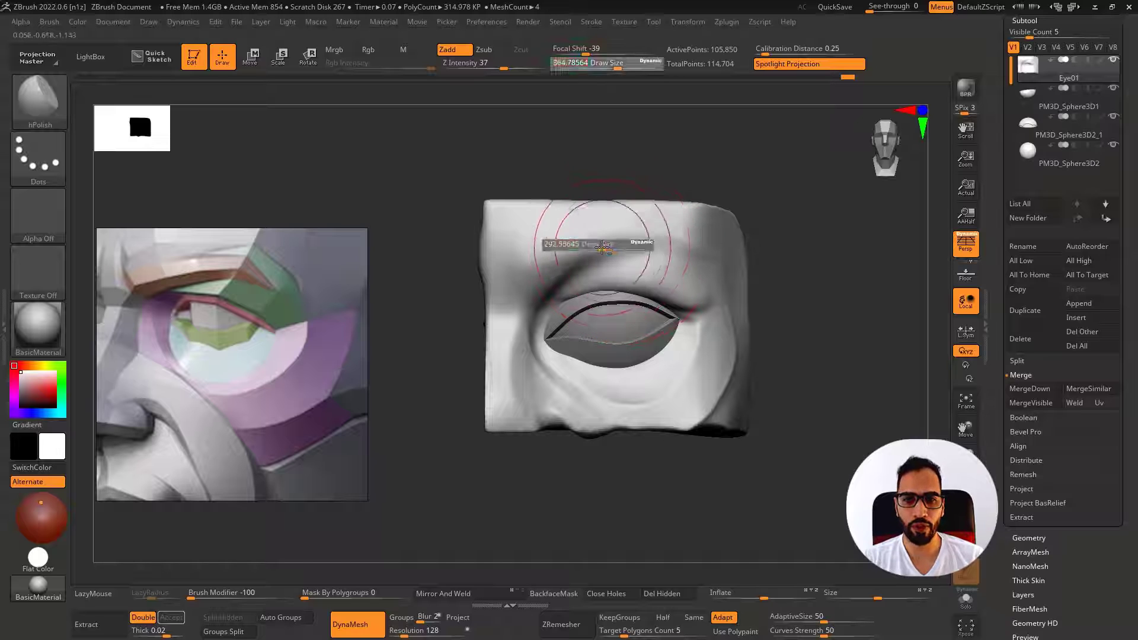
key("b")
key("d")
key("s")
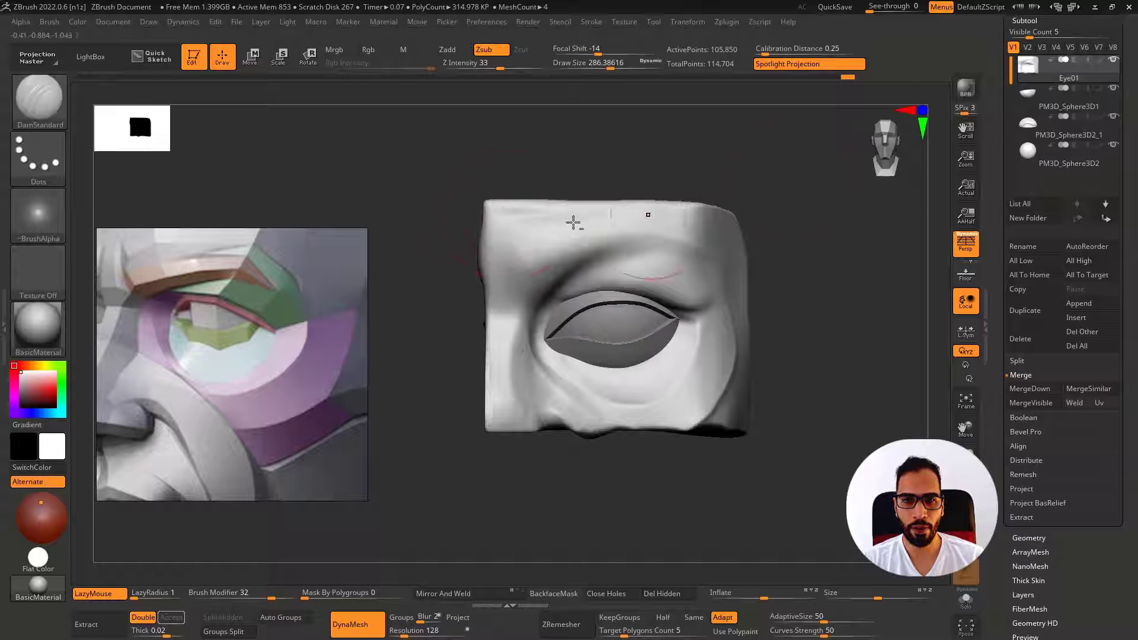
mouse_move(572, 229)
right_mouse_down()
mouse_move(592, 213)
mouse_move(540, 212)
right_mouse_up()
right_click_drag(618, 255, 622, 252, "shift")
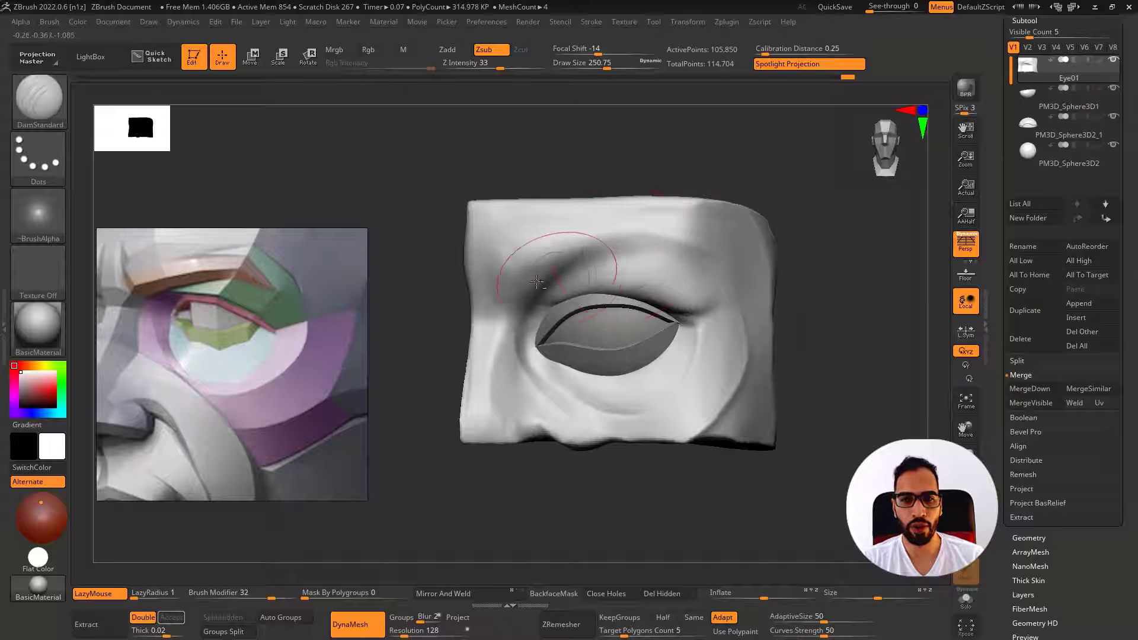
key("bracketleft")
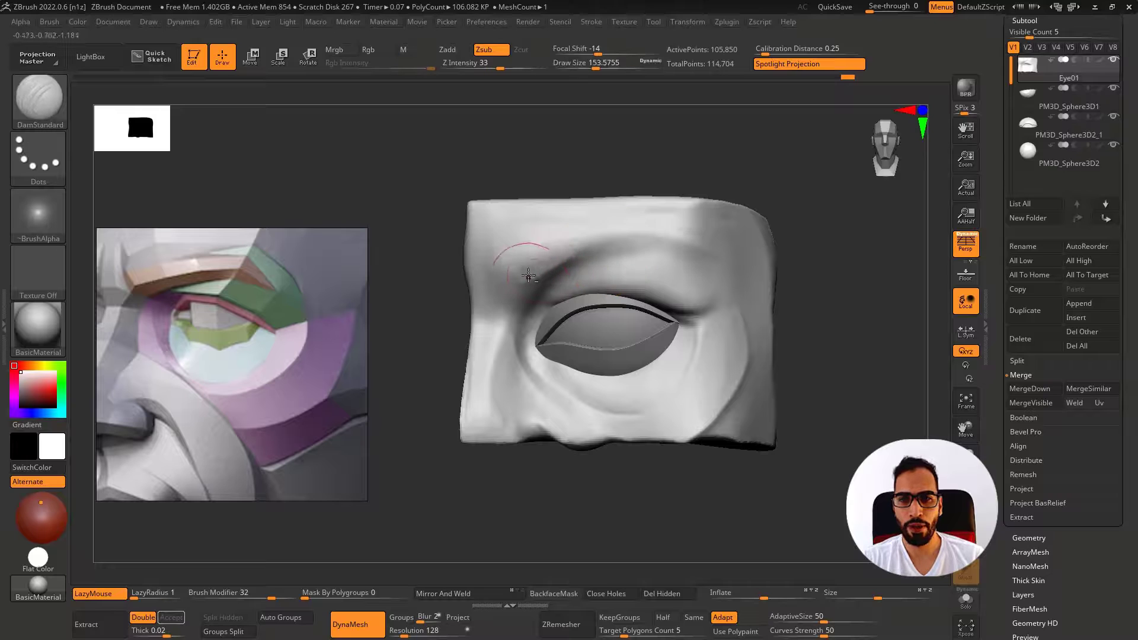
mouse_move(669, 253)
right_mouse_down()
mouse_move(686, 241)
mouse_move(621, 233)
right_mouse_up()
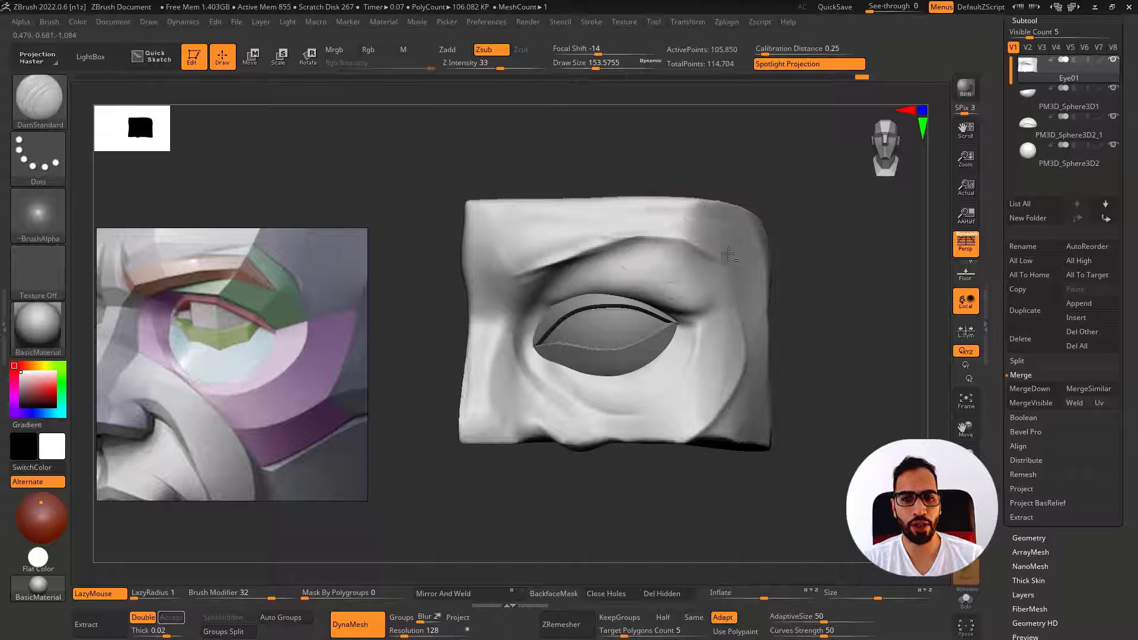
Build up the brow ridge with short ClayBuildup strokes at size about 101
mouse_move(728, 254)
right_mouse_down()
mouse_move(596, 273)
mouse_move(513, 254)
mouse_move(527, 270)
right_mouse_up()
key("b")
key("c")
key("b")
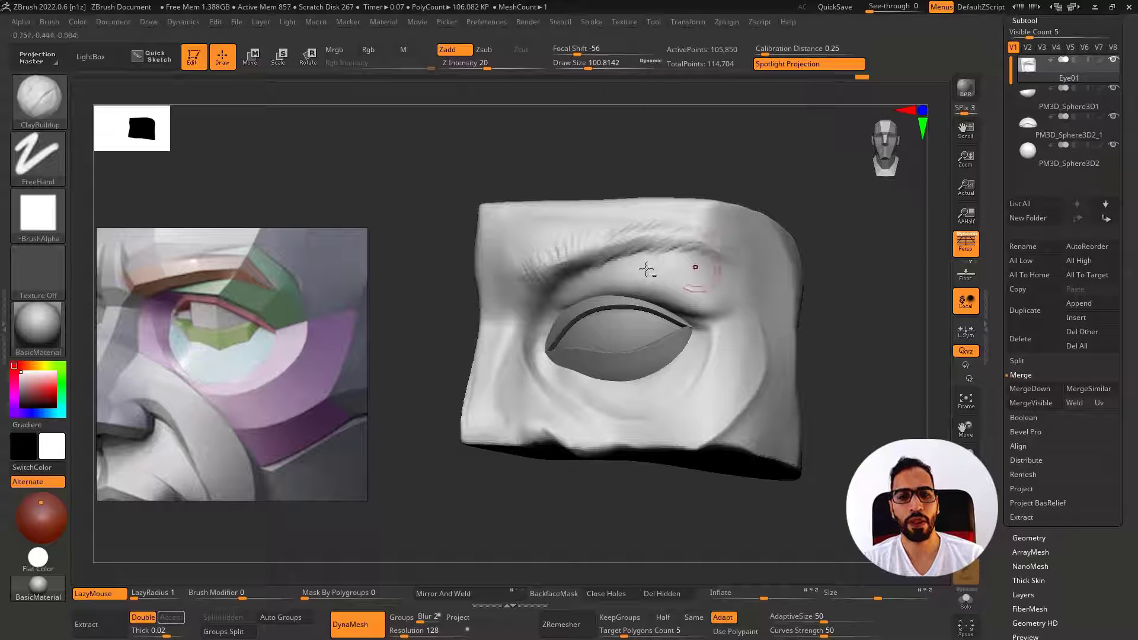
right_click_drag(646, 270, 670, 239)
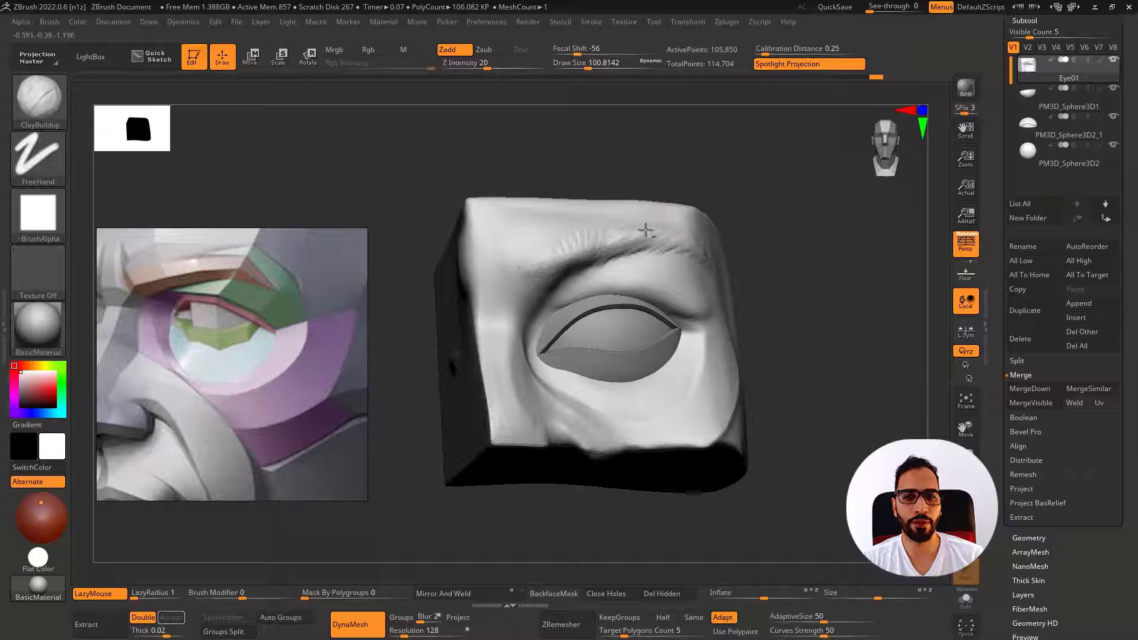
right_click_drag(659, 228, 640, 243)
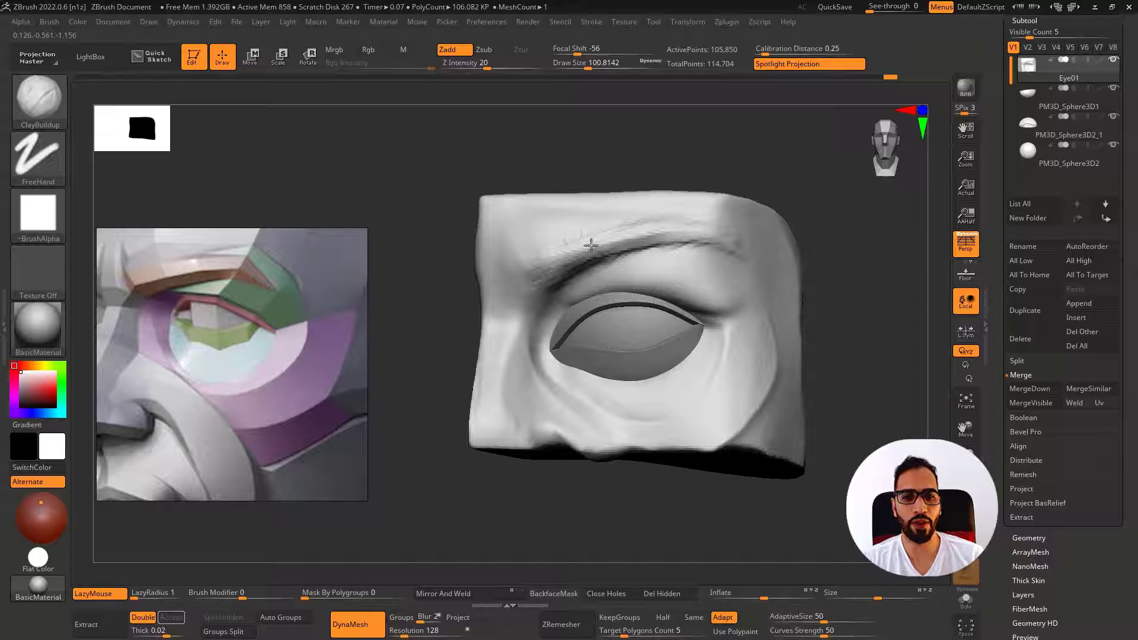
Mask the nose side and inner brow of the face mesh with a MaskLasso selection
right_click_drag(522, 272, 616, 308, "ctrl")
mouse_move(616, 309)
right_mouse_down("shift")
mouse_move(576, 326)
mouse_move(663, 320)
mouse_move(738, 366)
right_mouse_up("shift")
mouse_move(592, 284)
right_mouse_down()
mouse_move(629, 267)
mouse_move(596, 278)
mouse_move(612, 251)
mouse_move(640, 246)
mouse_move(605, 271)
right_mouse_up()
key("bracketright")
key("bracketright")
key("bracketright")
mouse_move(508, 526)
left_mouse_down("ctrl")
mouse_move(499, 361)
mouse_move(562, 277)
mouse_move(737, 282)
mouse_move(736, 368)
left_mouse_up("ctrl")
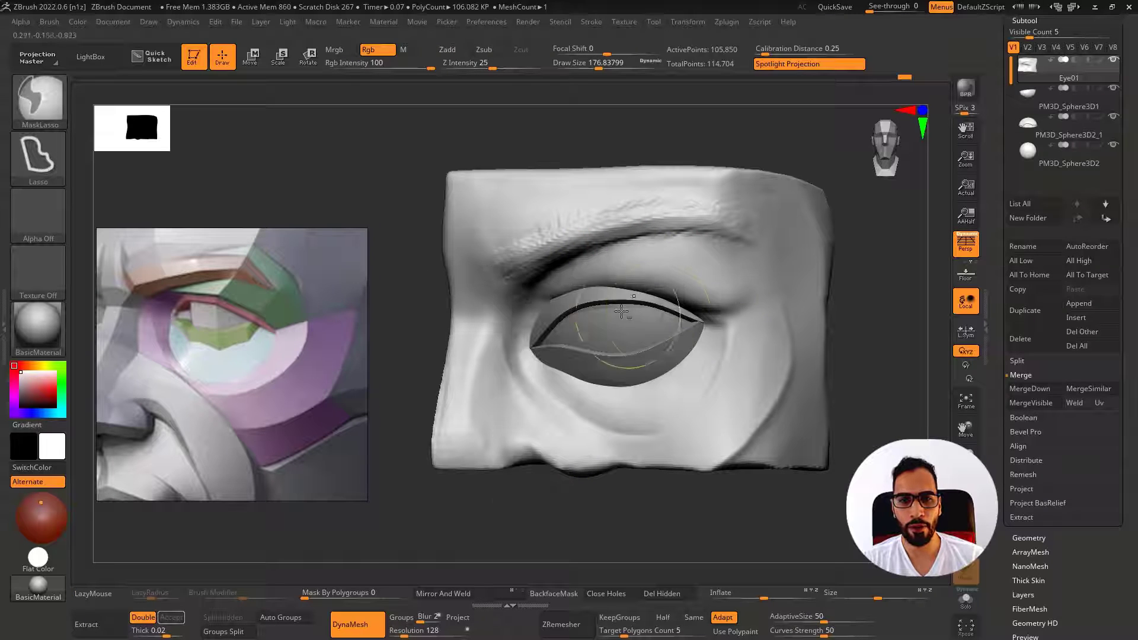
mouse_move(623, 310)
right_mouse_down()
mouse_move(539, 311)
mouse_move(555, 303)
right_mouse_up()
mouse_move(611, 232)
left_mouse_down("ctrl")
mouse_move(519, 287)
mouse_move(501, 468)
mouse_move(659, 80)
mouse_move(679, 92)
left_mouse_up("ctrl")
Invert the mask, blur its edge and invert it back to protect the nose side, with the brush size about 202
key("s")
left_click(567, 311)
right_click_drag(567, 310, 536, 302)
key("b")
key("m")
key("v")
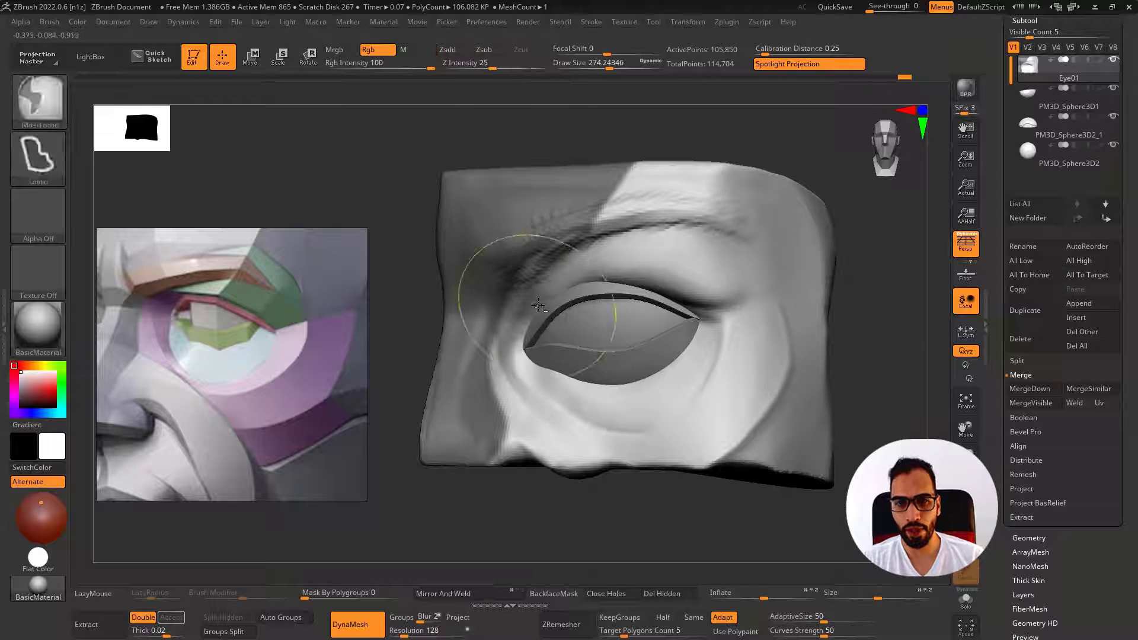
key("s")
left_click(526, 302)
left_click(384, 298, "ctrl")
left_click(453, 289, "ctrl")
left_click(453, 288, "ctrl")
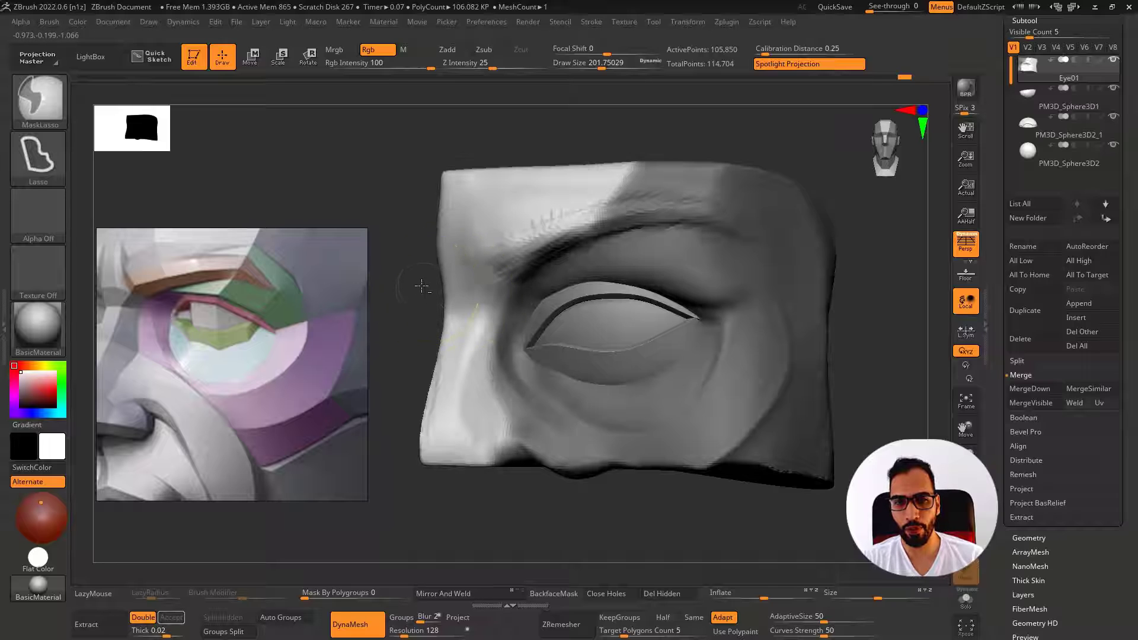
left_click(404, 288, "ctrl")
Adjust the socket above the inner eye corner with the Move Topological brush at about 163
mouse_move(409, 293)
right_mouse_down()
mouse_move(528, 330)
mouse_move(584, 309)
mouse_move(527, 316)
mouse_move(575, 305)
right_mouse_up()
key("bracketleft")
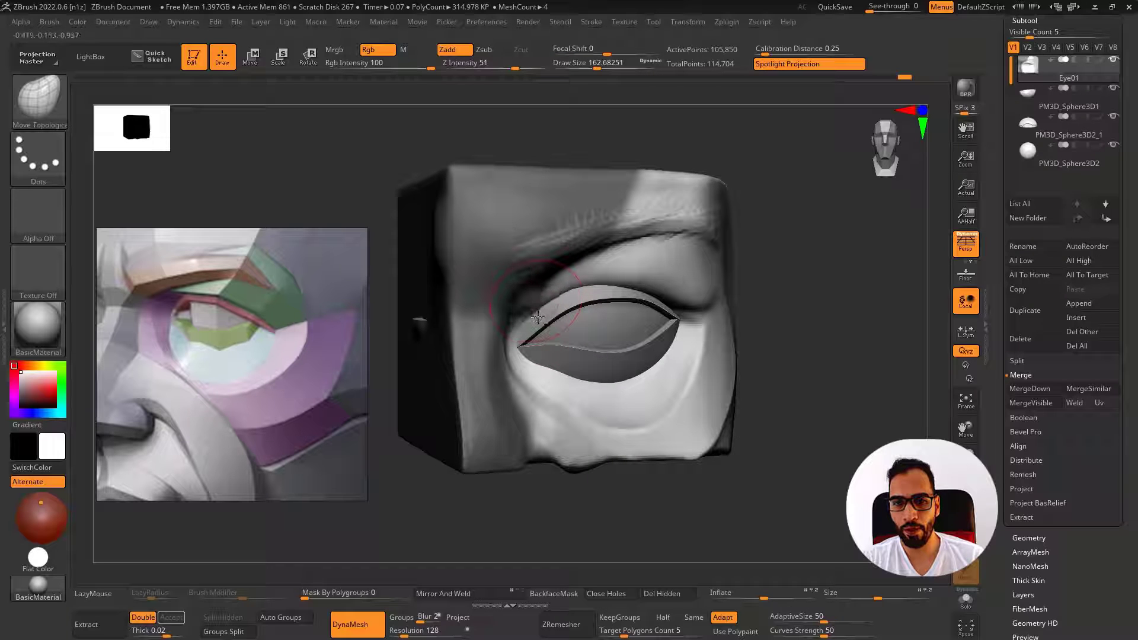
mouse_move(524, 333)
right_mouse_down()
mouse_move(552, 320)
mouse_move(545, 341)
mouse_move(524, 325)
mouse_move(554, 325)
mouse_move(558, 313)
right_mouse_up()
Build up the fold above the inner eye corner with the Standard brush at about 149
key("s")
key("b")
key("s")
key("t")
mouse_move(548, 312)
left_mouse_down()
mouse_move(536, 311)
mouse_move(554, 305)
left_mouse_up()
key("s")
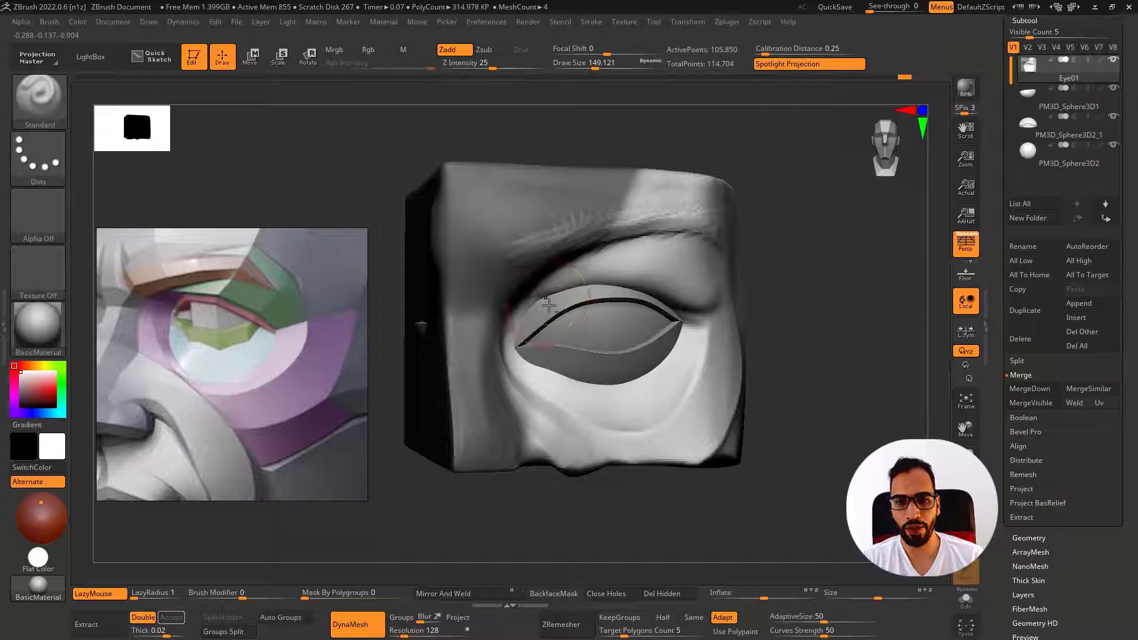
right_click_drag(549, 305, 547, 310)
Isolate the face mesh and reshape the inner upper socket with the Move brush at about 120
key("b")
key("m")
key("v")
key("ctrl+shift+s")
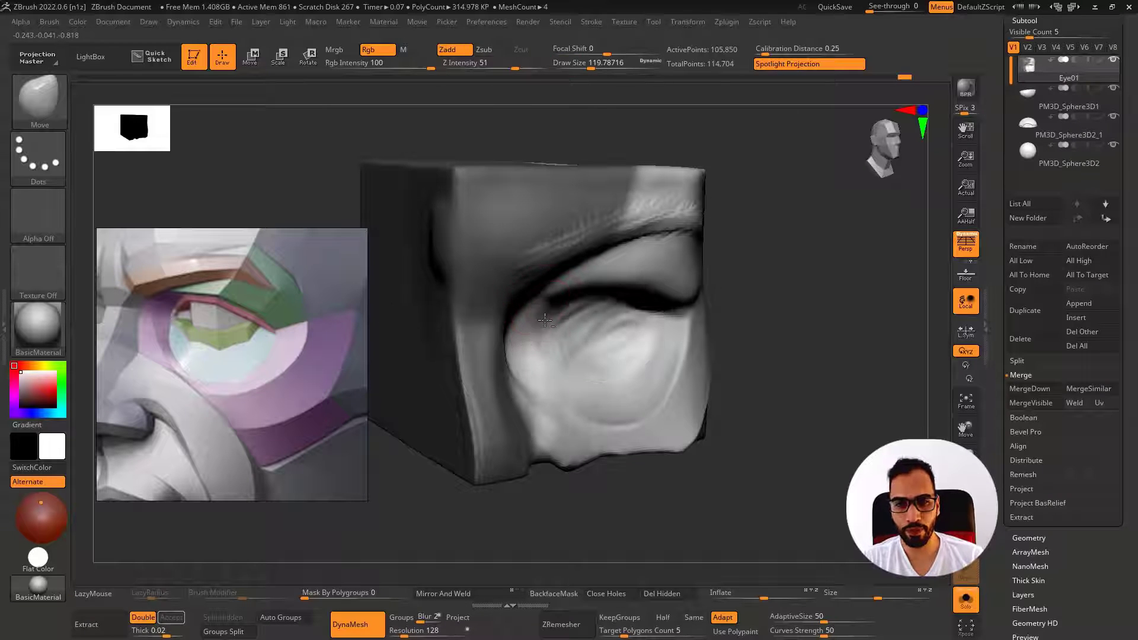
mouse_move(489, 282)
right_mouse_down()
mouse_move(532, 305)
mouse_move(508, 322)
mouse_move(546, 312)
mouse_move(535, 303)
mouse_move(544, 319)
mouse_move(524, 343)
mouse_move(537, 321)
mouse_move(549, 332)
mouse_move(541, 306)
right_mouse_up()
Refine the volume above the inner eye corner with the Standard and Move brushes at about 120, working on the isolated face mesh
key("b")
key("s")
key("t")
key("b")
key("m")
key("v")
key("alt+s")
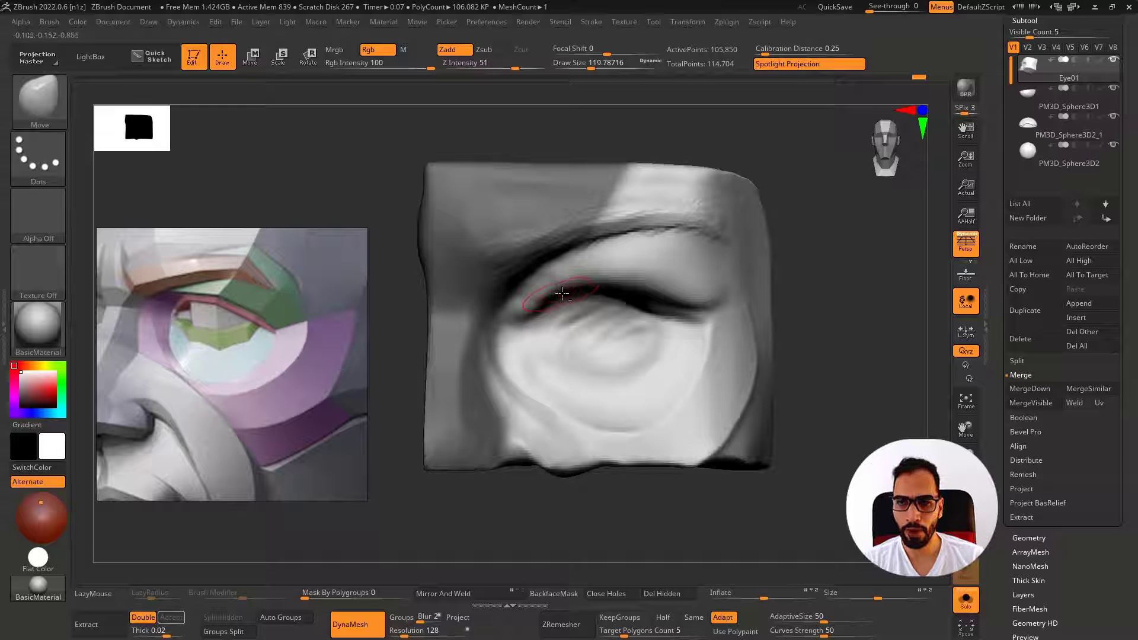
Show the eyelids again and add volume over the inner end of the upper lid with the Standard brush at about 120
key("b")
key("s")
key("t")
key("alt+s")
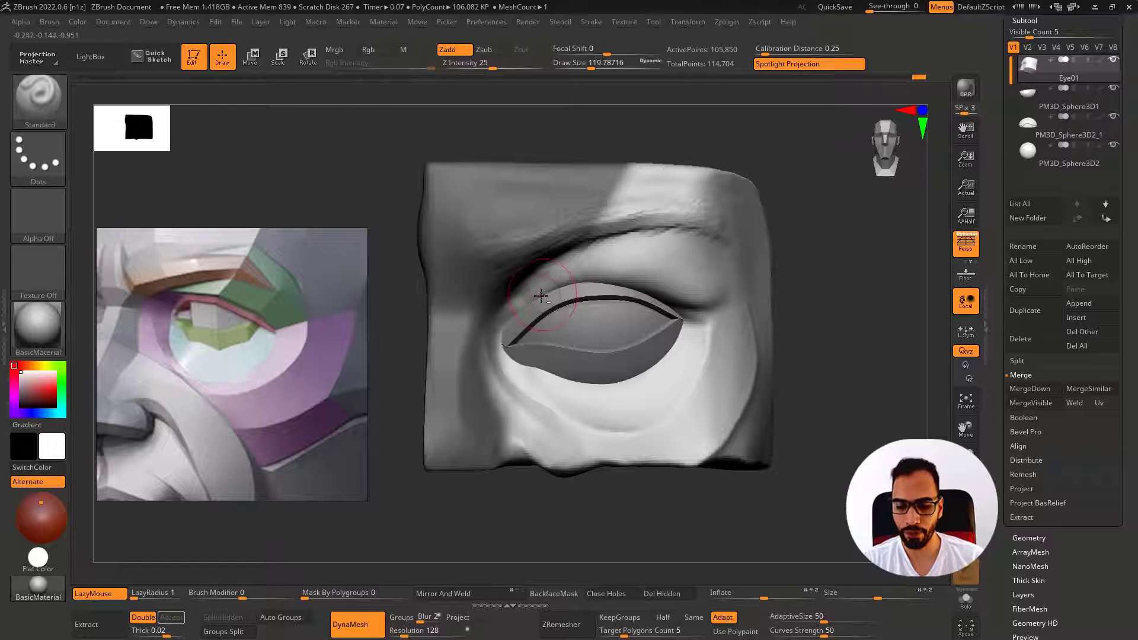
Carve the hollow above the inner eye corner with the DamStandard brush at about 120, isolating the face mesh and restoring the eyelids
key("b")
key("d")
key("s")
key("alt+s")
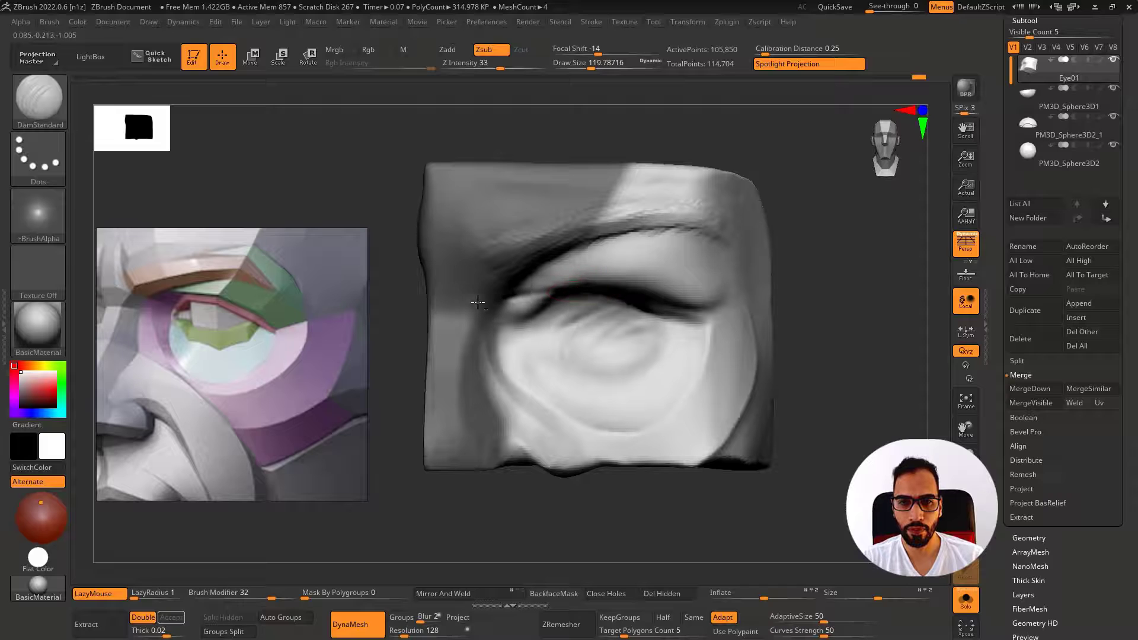
key("alt+s")
mouse_move(537, 320)
right_mouse_down()
mouse_move(501, 311)
mouse_move(561, 308)
mouse_move(525, 289)
right_mouse_up()
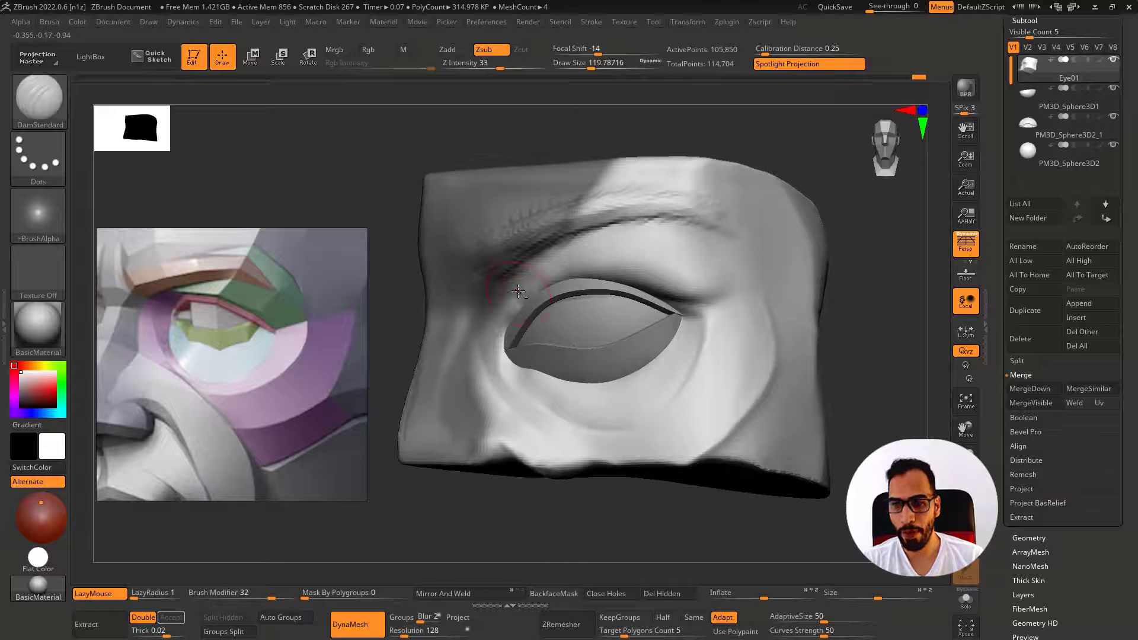
Smooth and deepen the crease beneath the inner end of the brow with the DamStandard brush at about 163
key("bracketright")
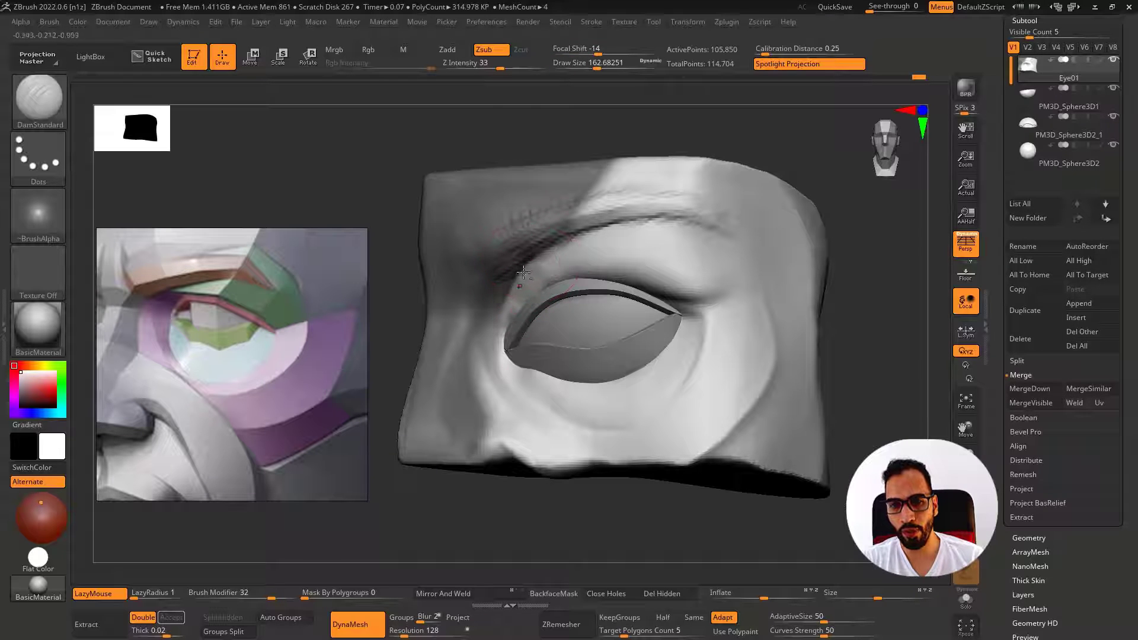
left_click_drag(524, 270, 521, 237, "shift")
right_click_drag(522, 261, 526, 295)
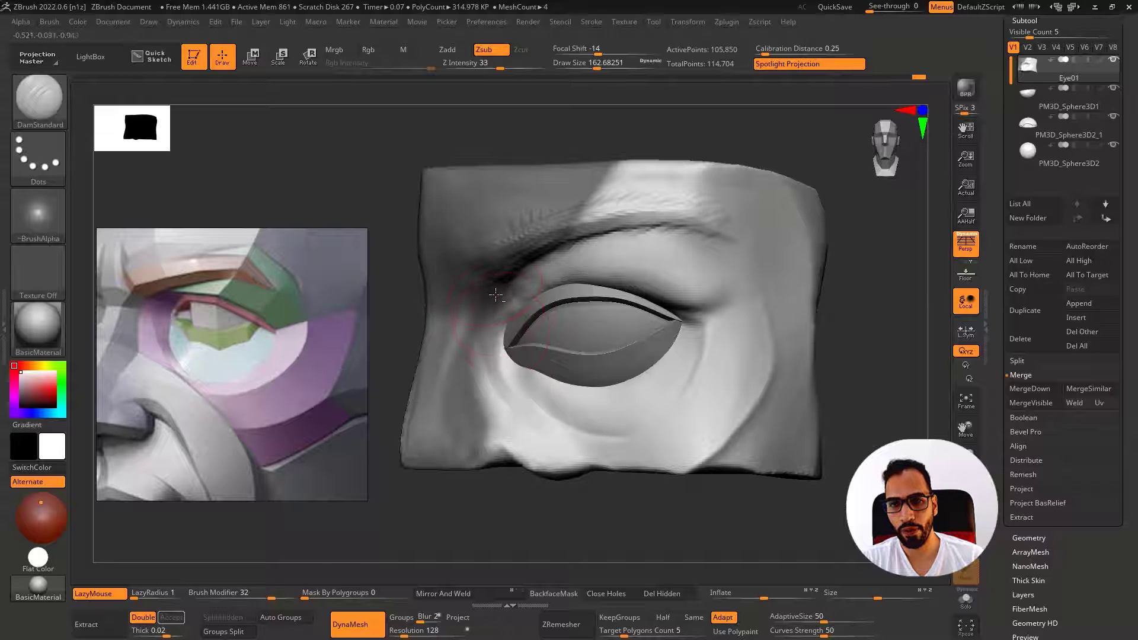
Build up the rim around the inner eye corner with the Standard brush at about 163
key("b")
key("s")
key("t")
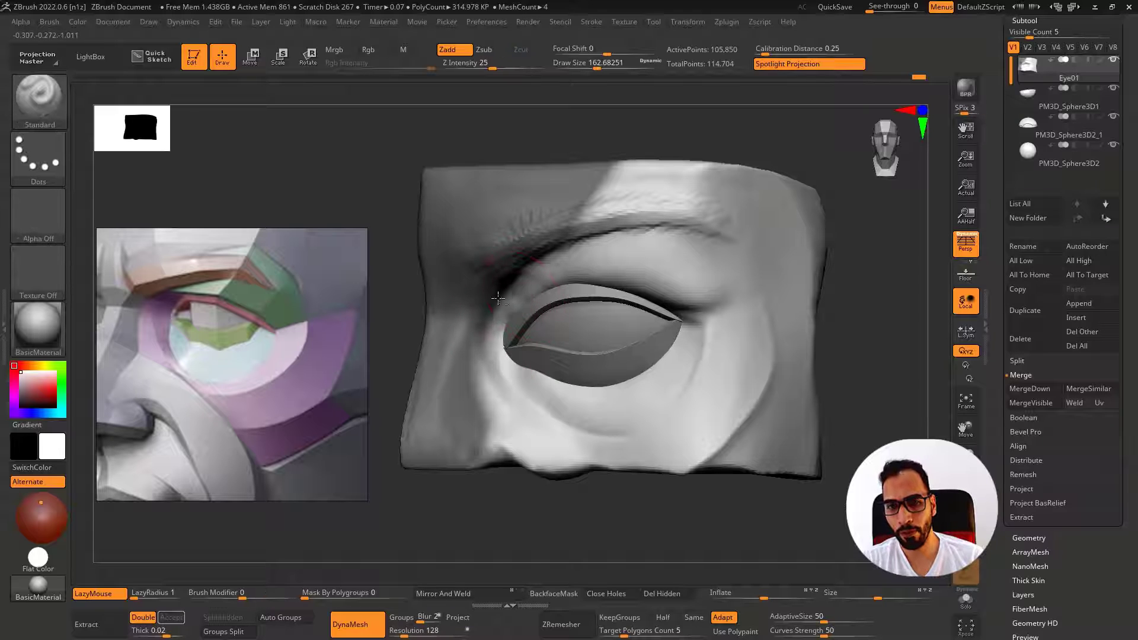
mouse_move(508, 378)
right_mouse_down()
mouse_move(518, 304)
mouse_move(505, 355)
mouse_move(515, 349)
right_mouse_up()
Fit the socket skin against the inner part of the upper lid with the Move brush, reducing its size to about 124
key("b")
key("m")
key("v")
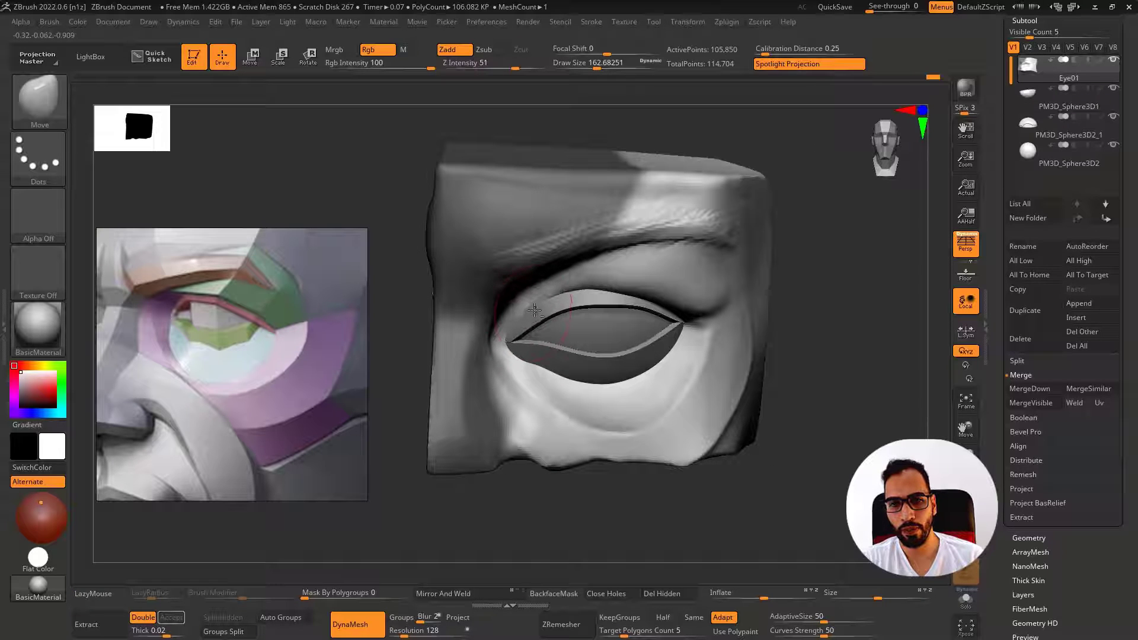
right_click_drag(534, 310, 541, 315)
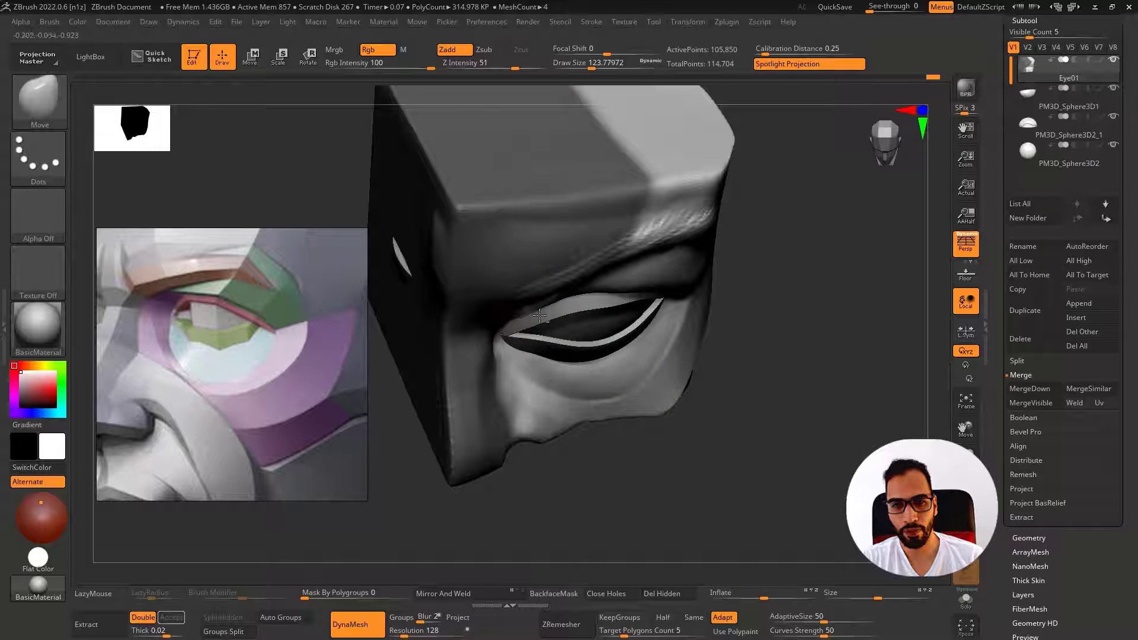
Clear the nose-side mask and remesh the face with DynaMesh at resolution 128
right_click_drag(540, 314, 418, 308)
left_click_drag(409, 299, 394, 268, "ctrl")
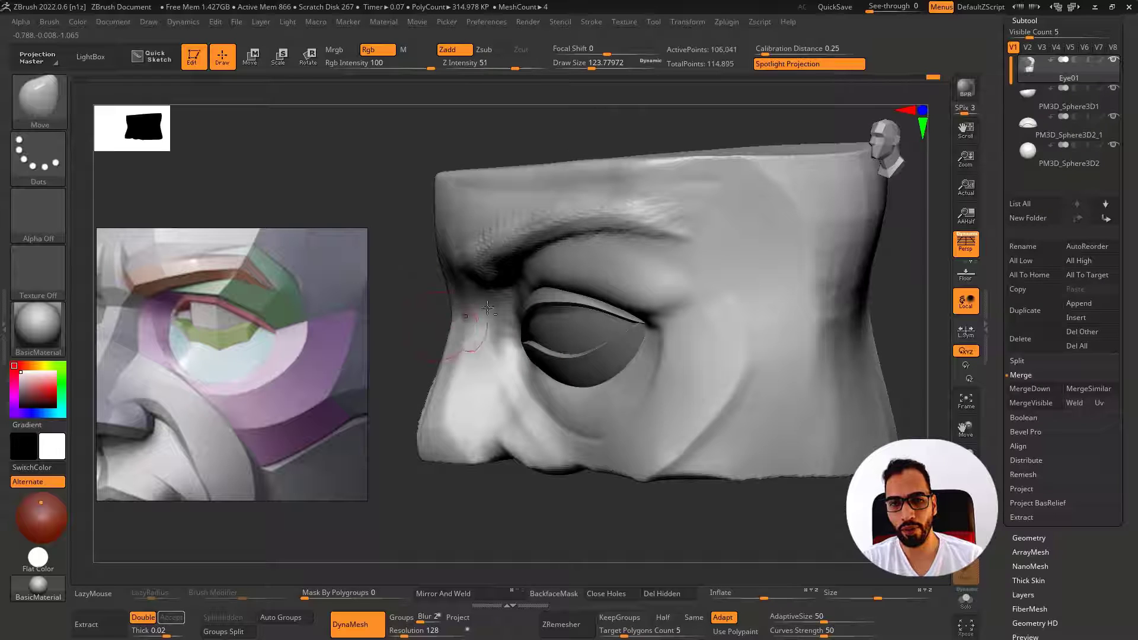
right_click_drag(487, 307, 541, 295)
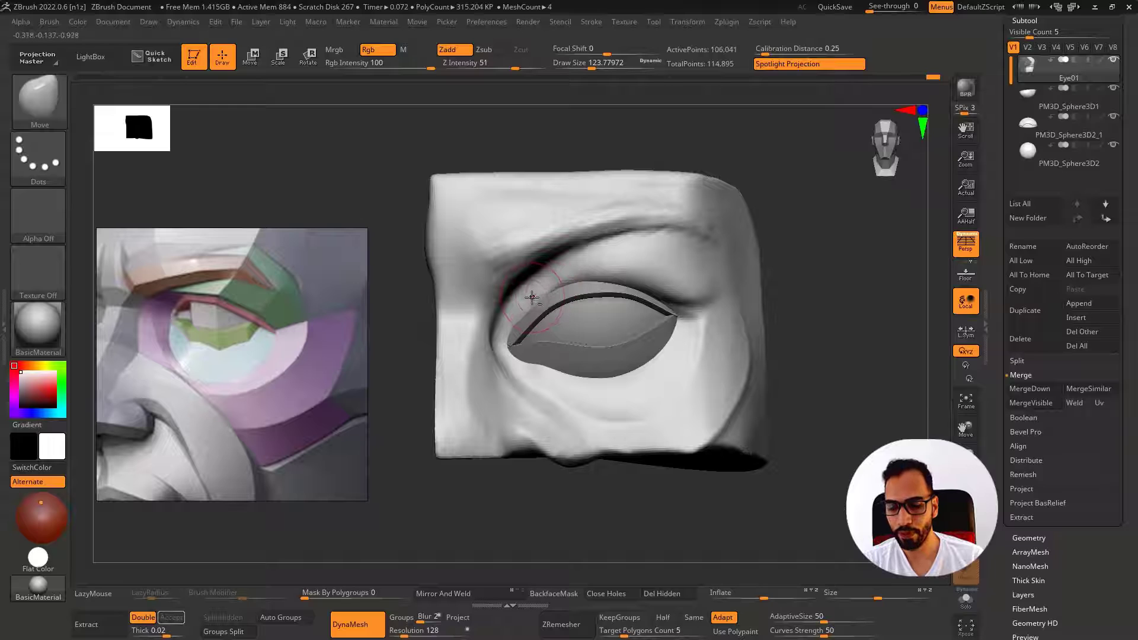
Flatten the surface between the inner eye corner and the nose with the hPolish brush at about 74 and 132
key("b")
key("h")
key("p")
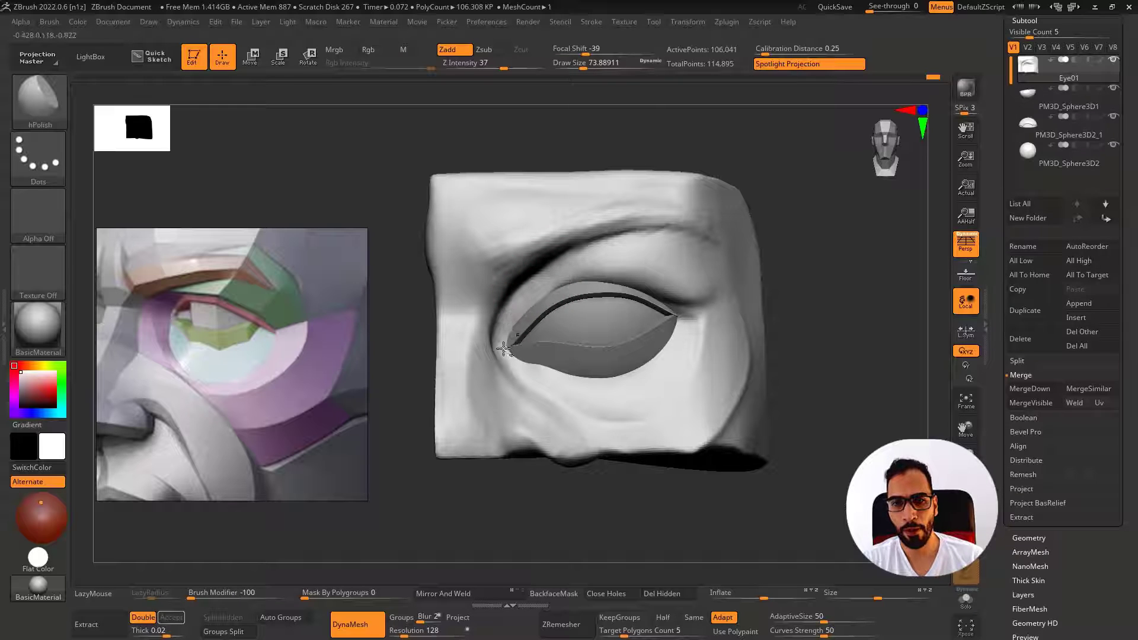
mouse_move(504, 349)
right_mouse_down()
mouse_move(512, 309)
mouse_move(496, 291)
right_mouse_up()
left_click_drag(484, 318, 489, 359)
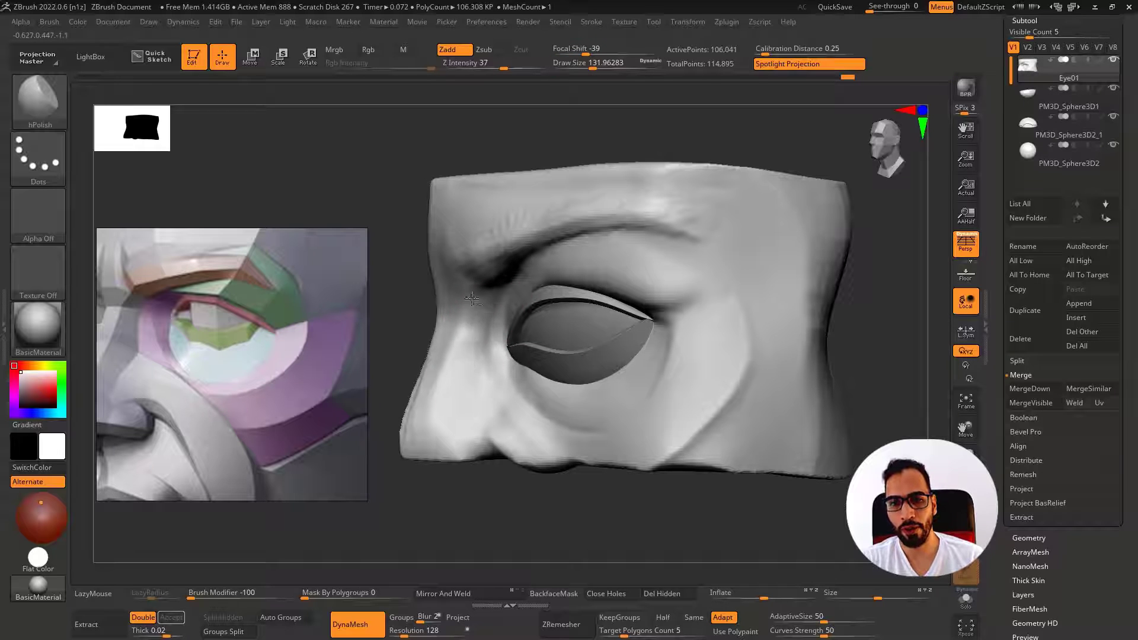
mouse_move(473, 384)
right_mouse_down()
mouse_move(493, 338)
mouse_move(472, 350)
right_mouse_up()
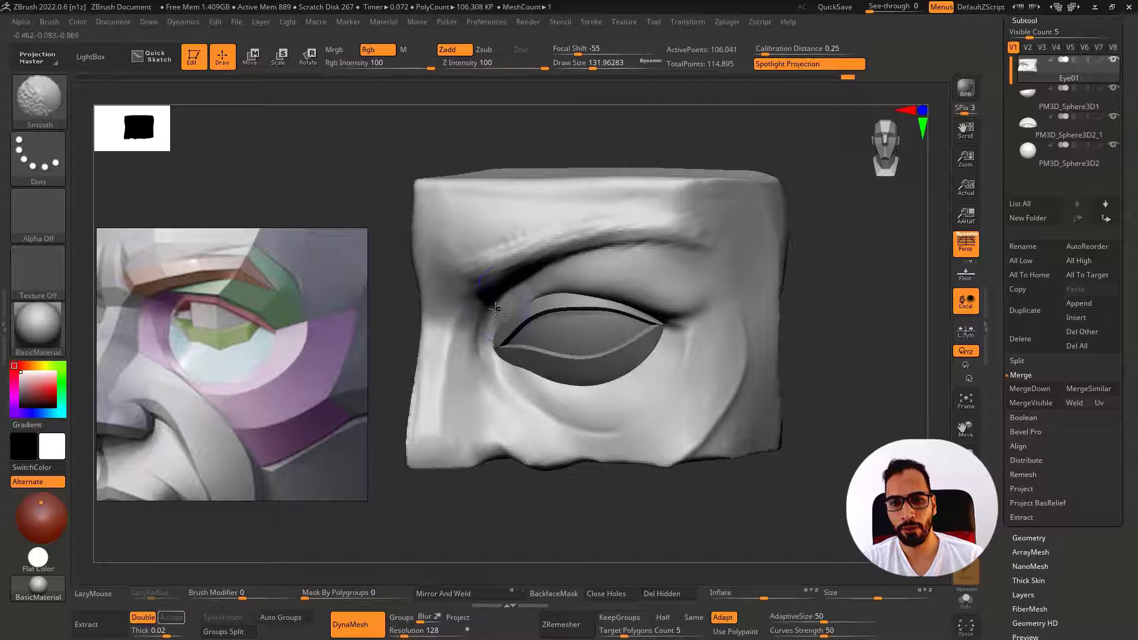
Smooth the fold above the upper lid and sharpen the crease under the brow with the DamStandard brush at about 177
mouse_move(528, 285)
left_mouse_down()
mouse_move(620, 255)
mouse_move(585, 275)
left_mouse_up()
key("b")
key("d")
key("s")
key("s")
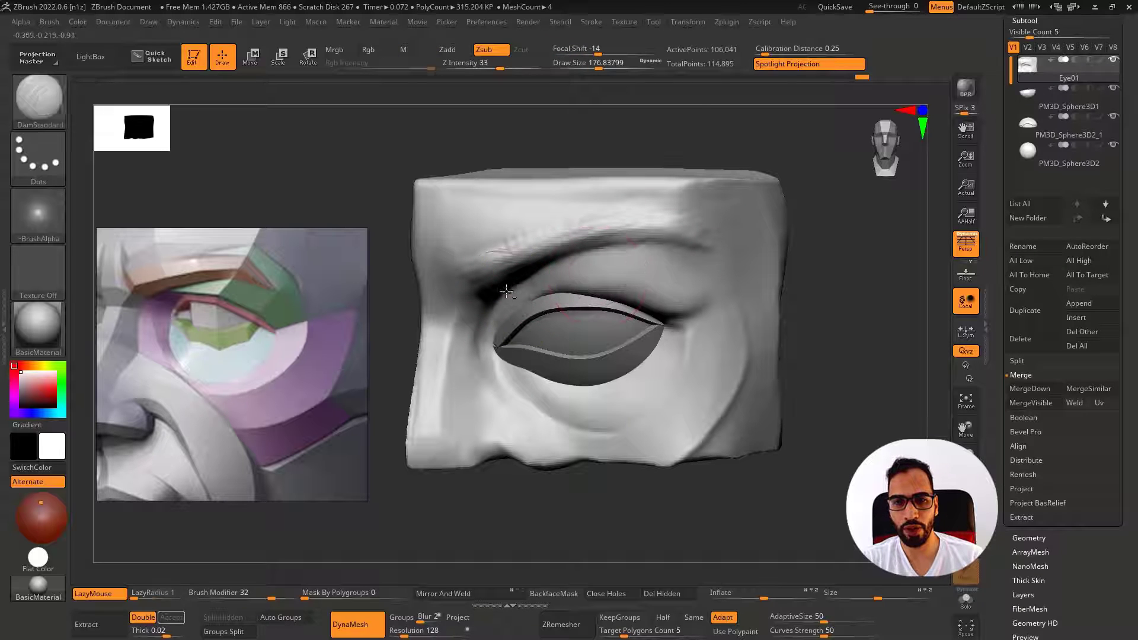
right_click_drag(596, 267, 551, 262)
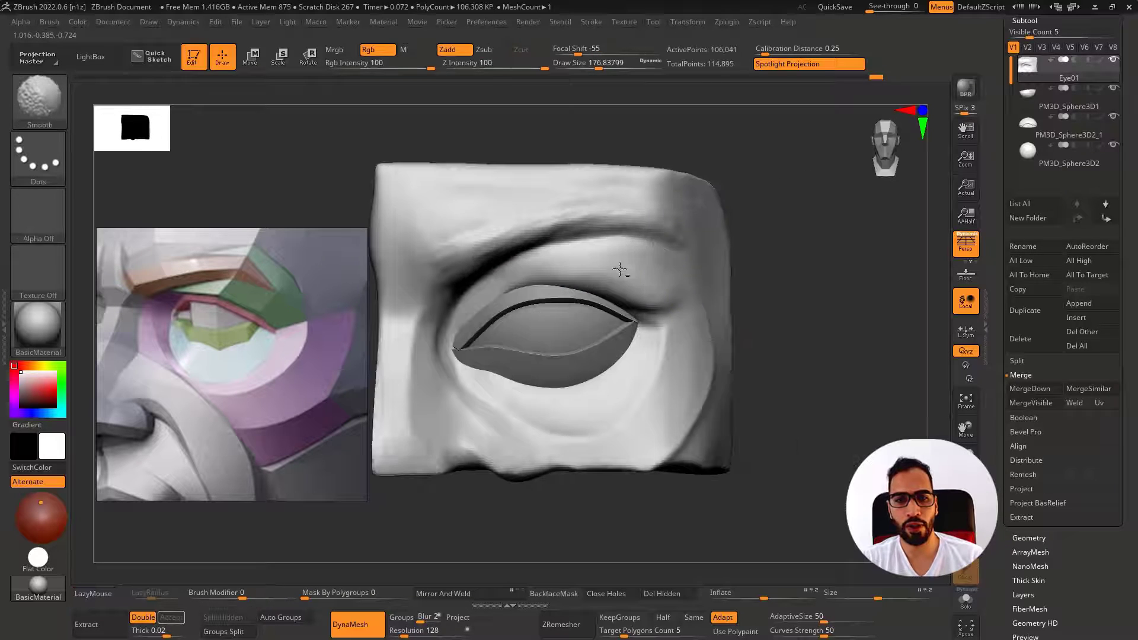
Adjust the skin beneath the lower lid with the Move brush, at sizes of about 167 and 136
mouse_move(619, 269)
right_mouse_down("ctrl")
mouse_move(620, 246)
mouse_move(623, 268)
mouse_move(601, 269)
mouse_move(643, 302)
mouse_move(618, 261)
right_mouse_up("ctrl")
right_click_drag(860, 295, 839, 333)
mouse_move(670, 408)
right_mouse_down("alt")
mouse_move(630, 338)
mouse_move(617, 339)
right_mouse_up("alt")
key("s")
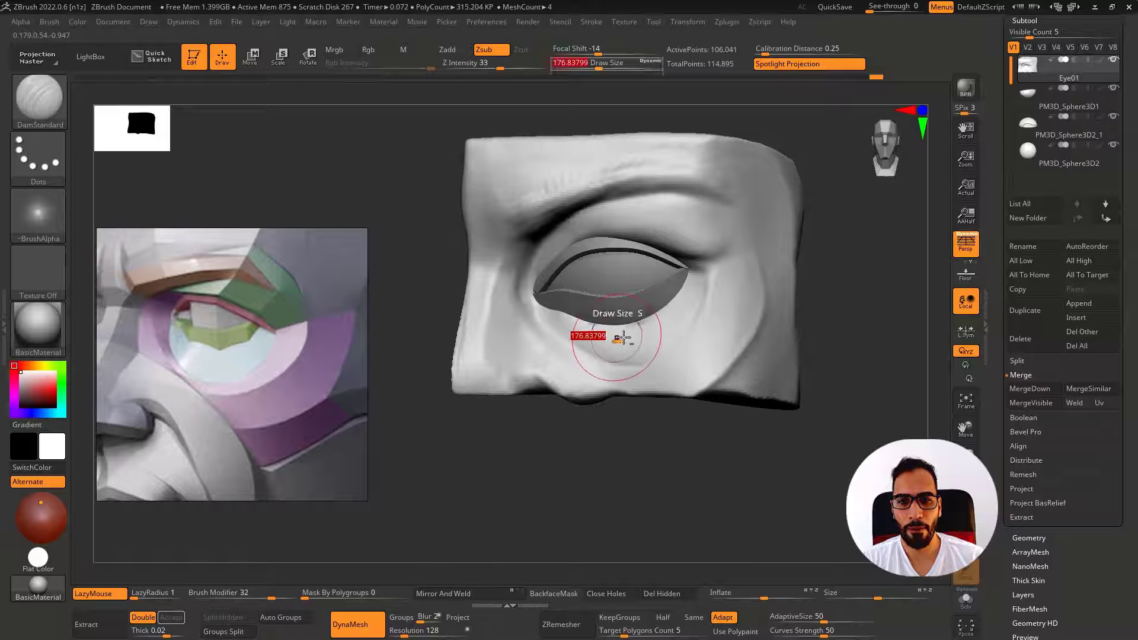
left_click_drag(621, 338, 631, 338)
mouse_move(630, 338)
right_mouse_down()
mouse_move(603, 320)
mouse_move(624, 309)
right_mouse_up()
key("b")
key("m")
key("v")
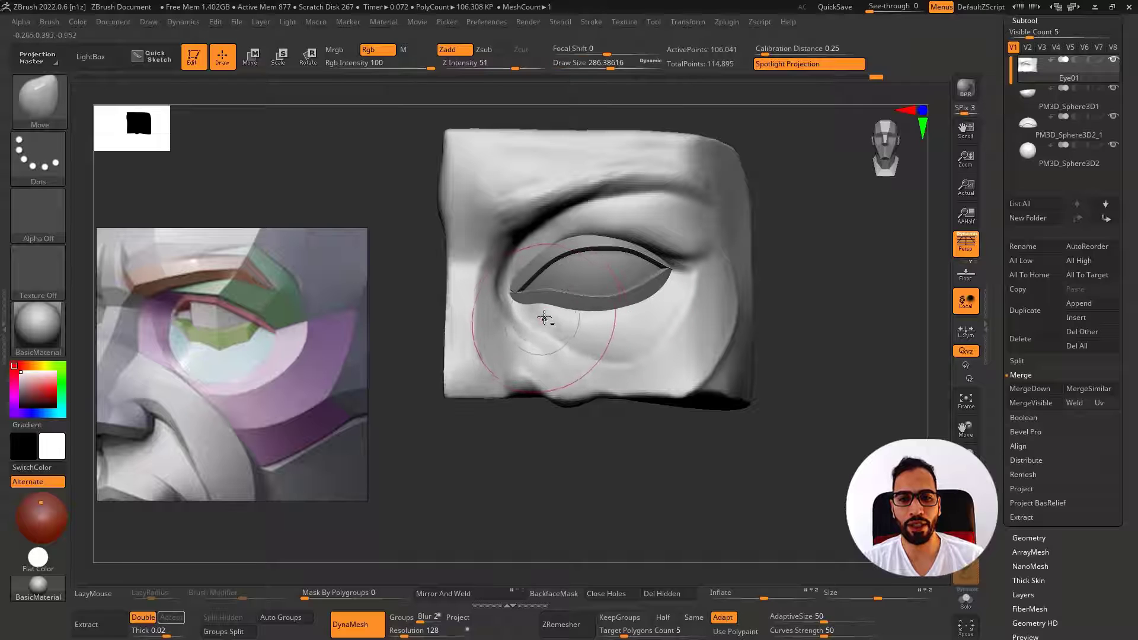
key("s")
left_click_drag(544, 318, 531, 317)
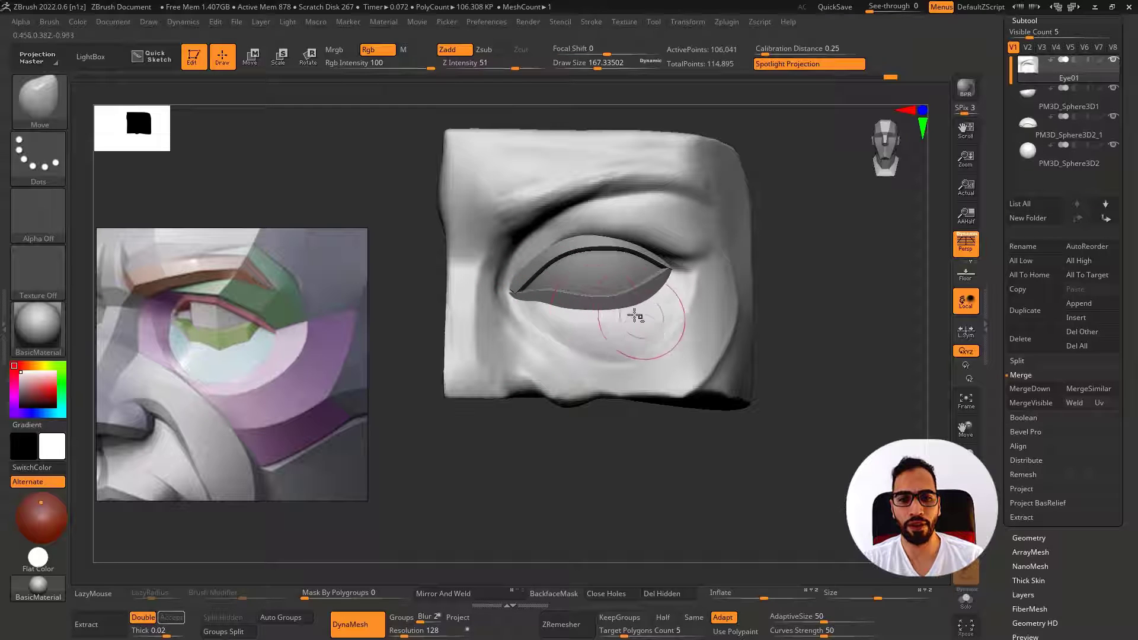
mouse_move(635, 316)
right_mouse_down()
mouse_move(611, 327)
mouse_move(676, 300)
mouse_move(655, 315)
mouse_move(655, 304)
mouse_move(511, 343)
right_mouse_up()
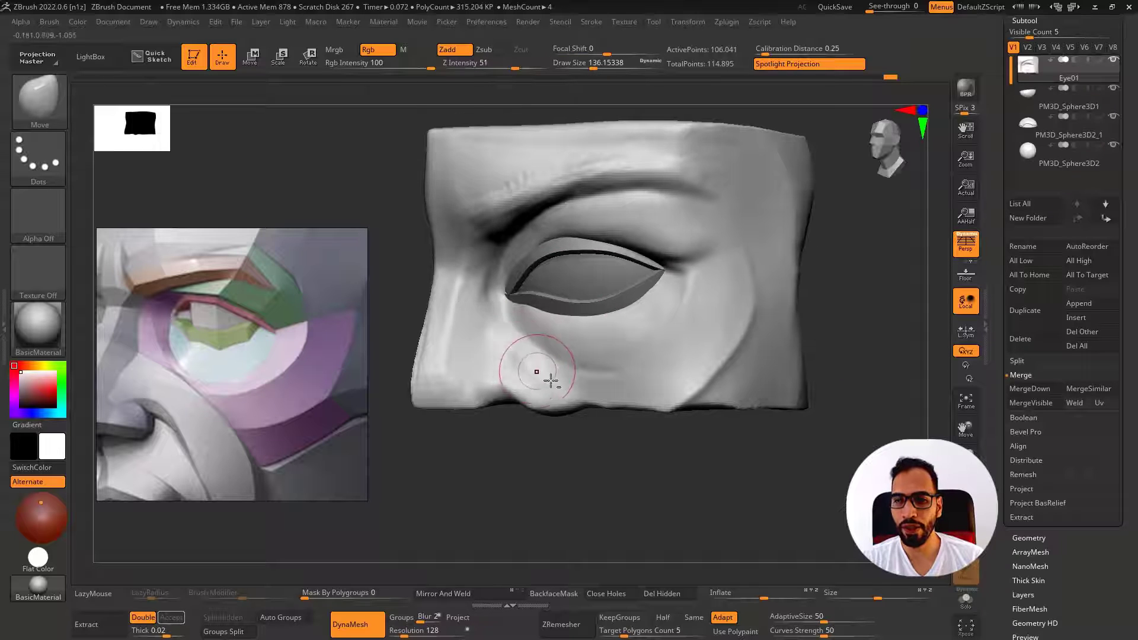
right_click_drag(551, 381, 521, 373)
Build up and smooth the cheek below the inner eye corner with ClayBuildup at about 262, and remesh the face with DynaMesh at resolution 128
key("b")
key("c")
key("b")
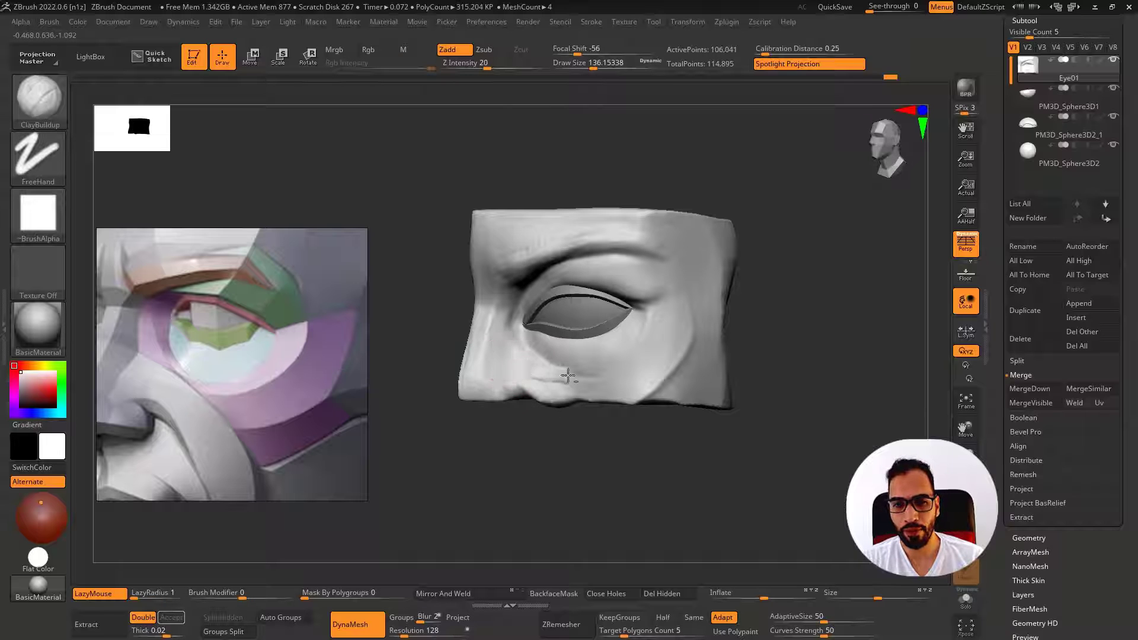
key("]")
mouse_move(568, 375)
left_mouse_down()
mouse_move(511, 373)
mouse_move(534, 373)
left_mouse_up()
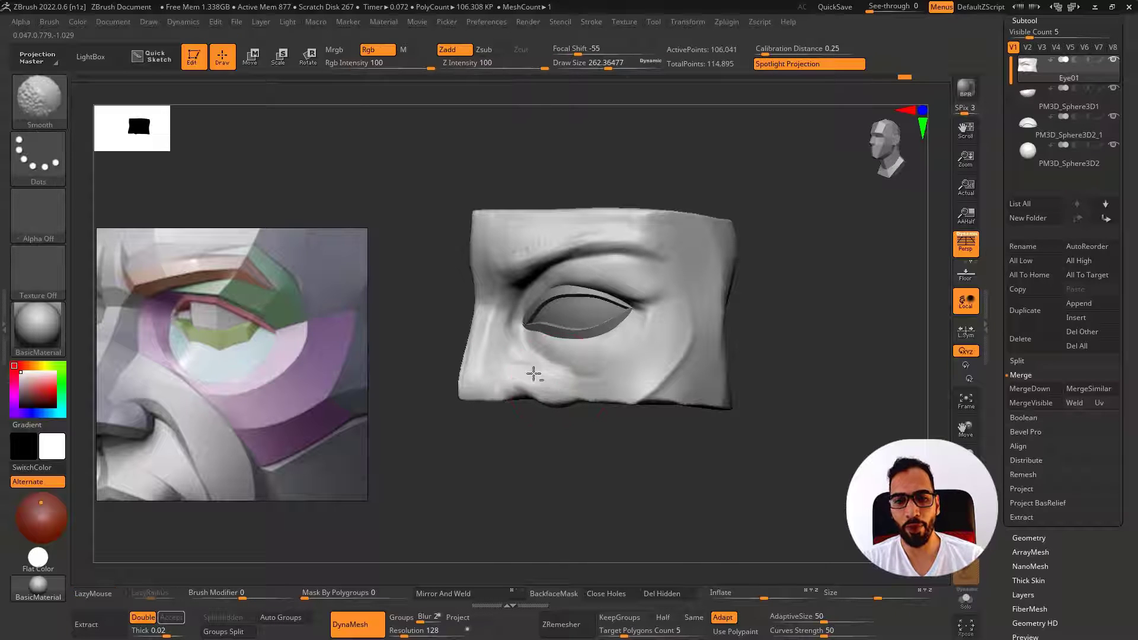
right_click_drag(542, 398, 571, 364, "shift")
left_click_drag(760, 374, 800, 383, "ctrl")
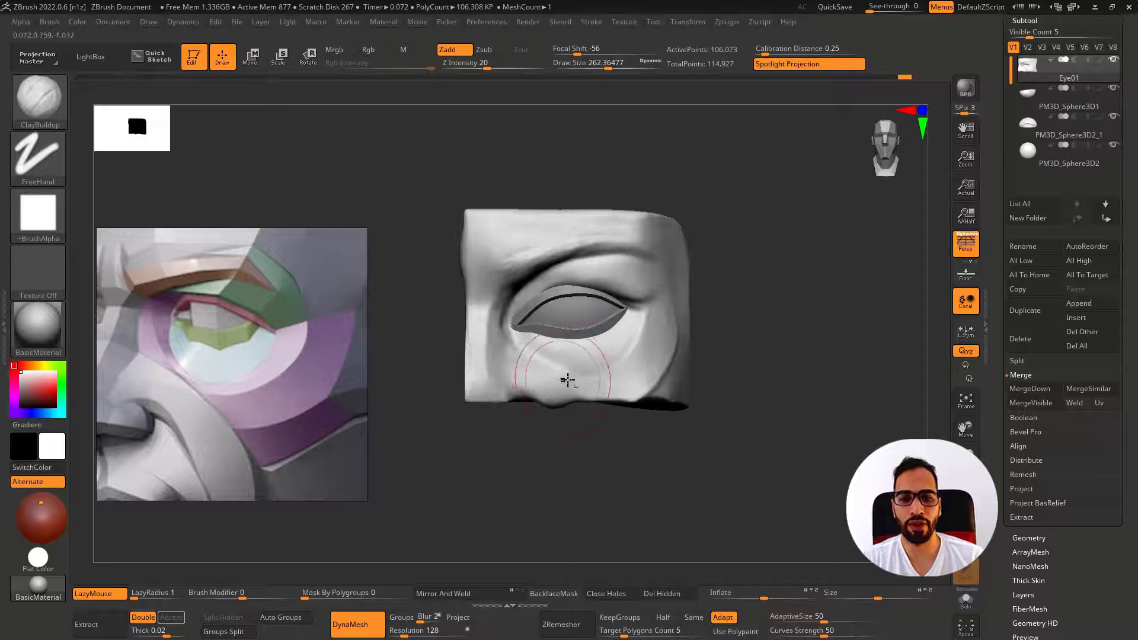
Sharpen the crease below the inner eye corner with the DamStandard brush at about 182 and smooth the surrounding skin
key("[")
right_click_drag(547, 386, 562, 379)
key("b")
key("d")
key("s")
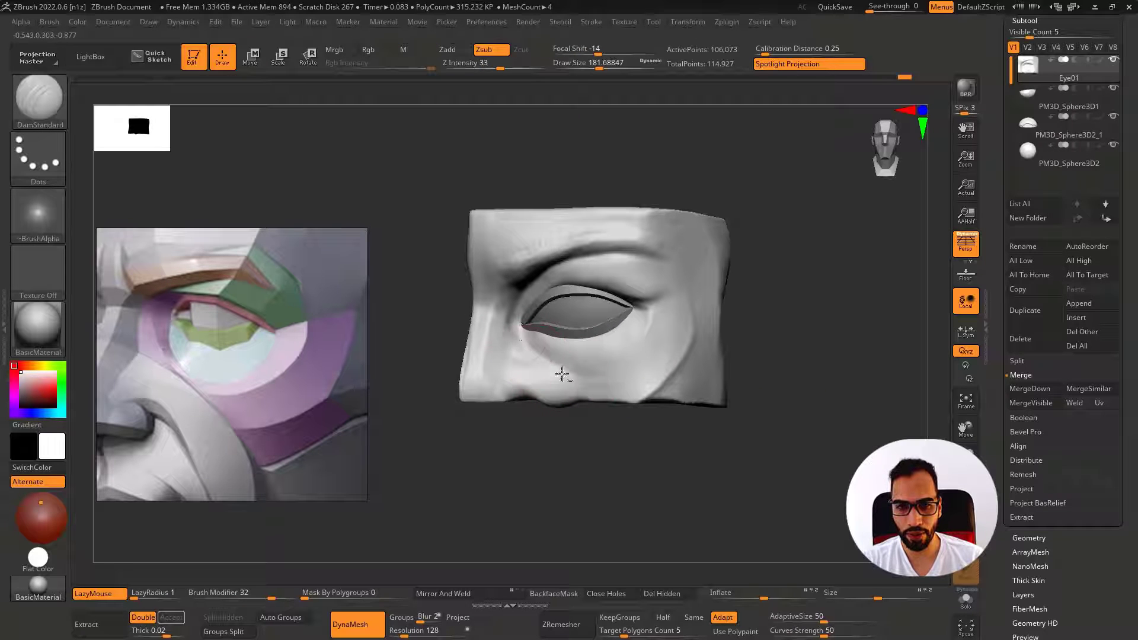
key("shift")
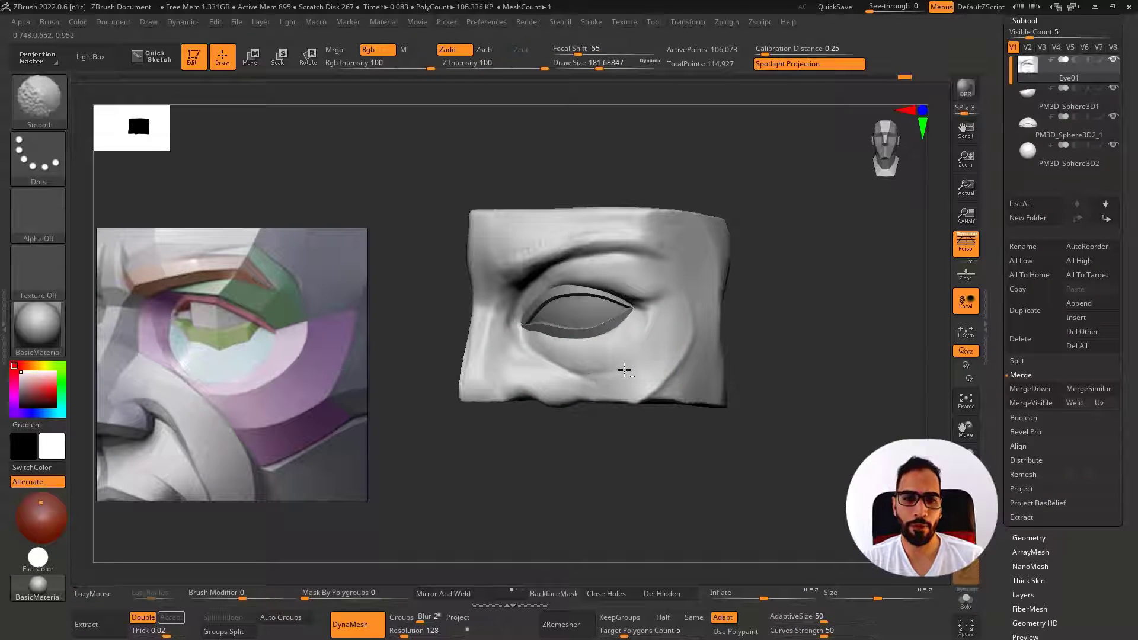
mouse_move(660, 378)
right_mouse_down()
mouse_move(640, 332)
mouse_move(656, 343)
right_mouse_up()
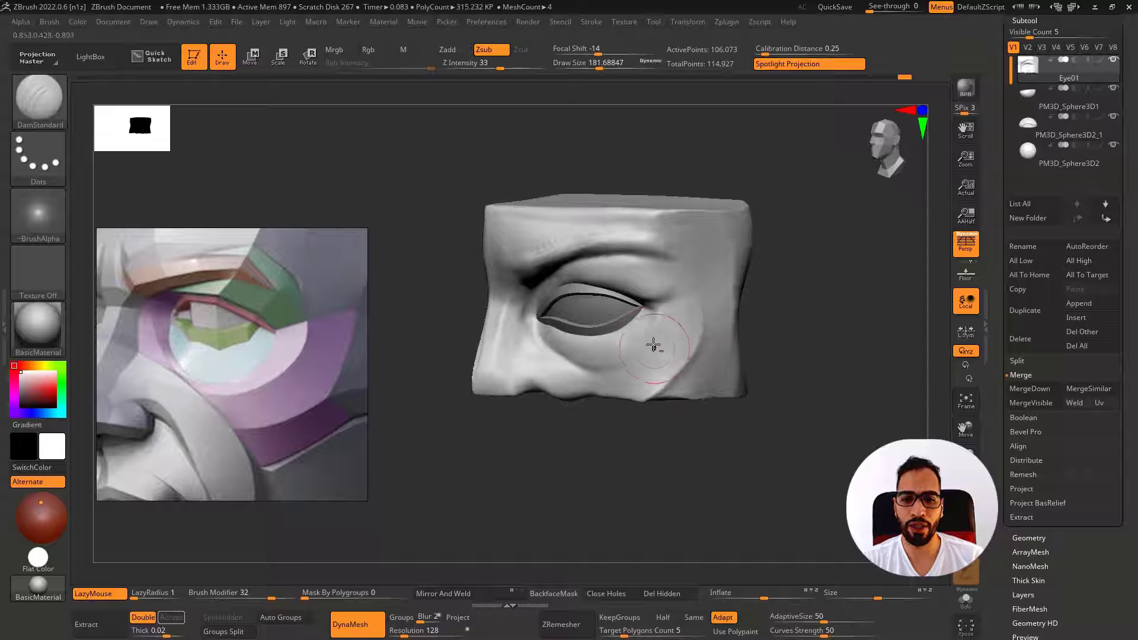
Flatten the skin planes beneath the lower lid with the hPolish brush at about 132
key("b")
key("h")
key("p")
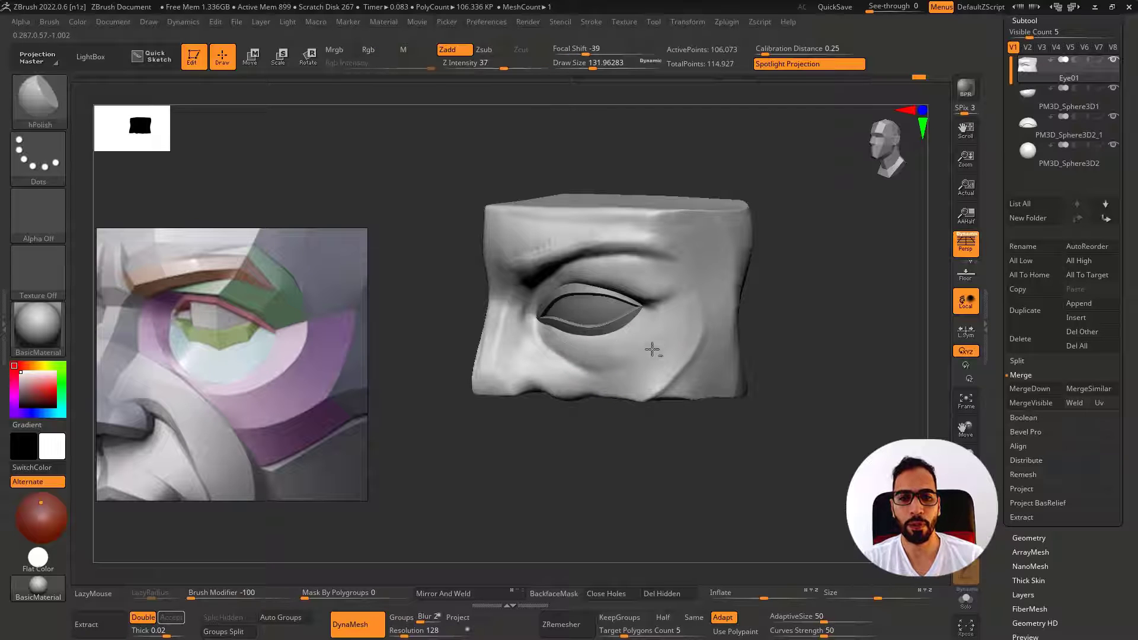
right_click_drag(653, 350, 533, 332)
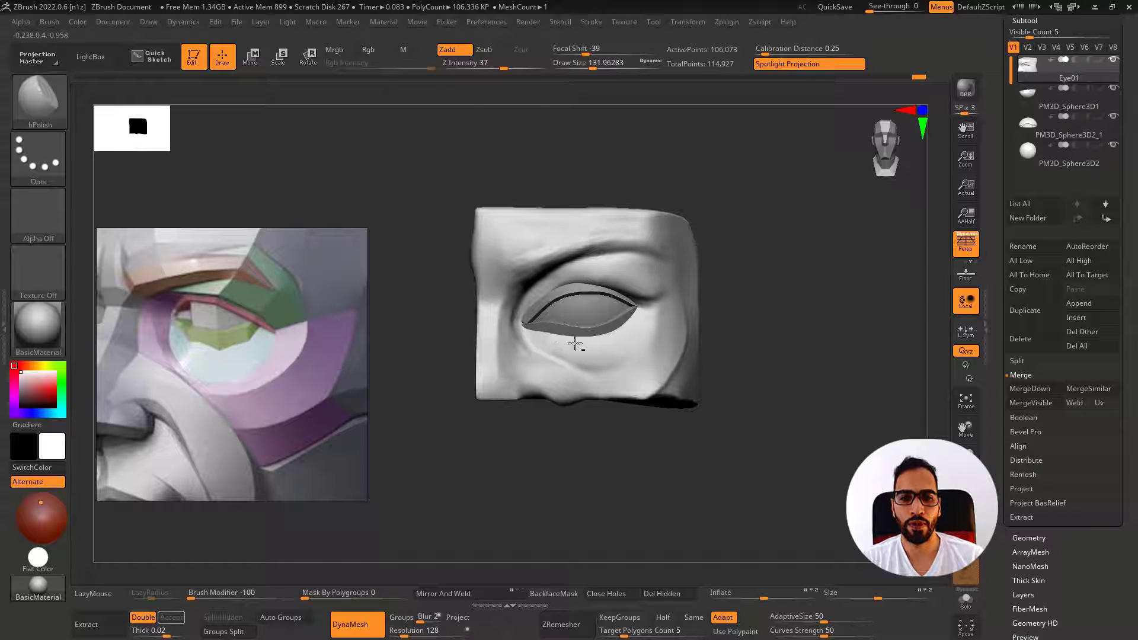
right_click_drag(570, 343, 566, 352)
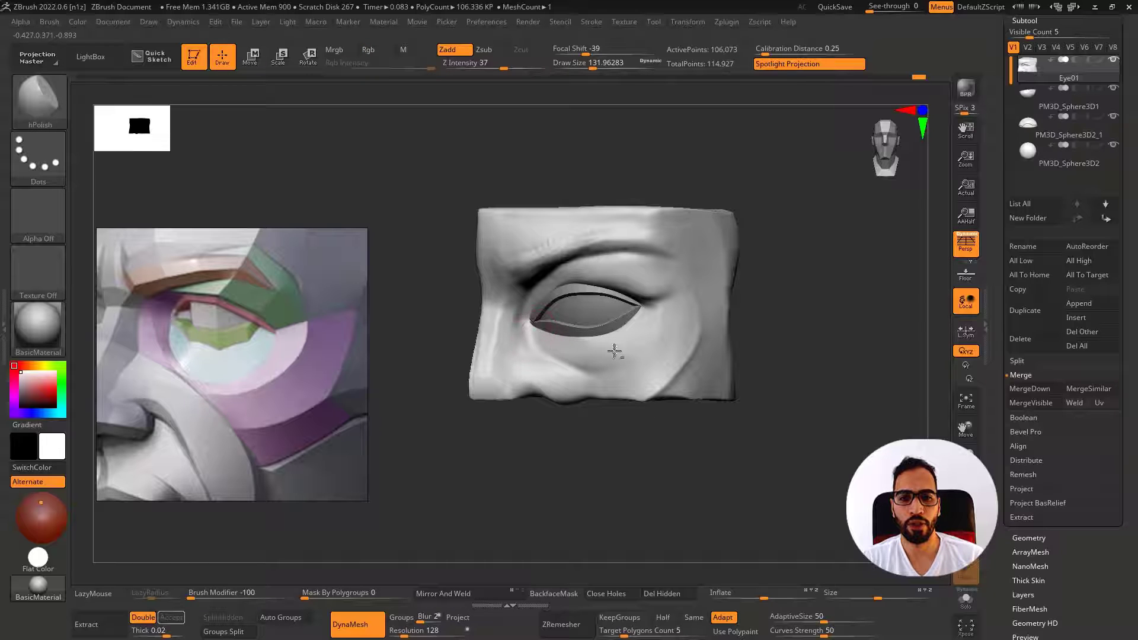
Select the lower lid and reshape its inner half with the Move Topological brush at about 80 and 149, displaying its polyframe
mouse_move(571, 333)
right_mouse_down("ctrl")
mouse_move(605, 338)
mouse_move(593, 334)
right_mouse_up("ctrl")
left_click(583, 330, "alt")
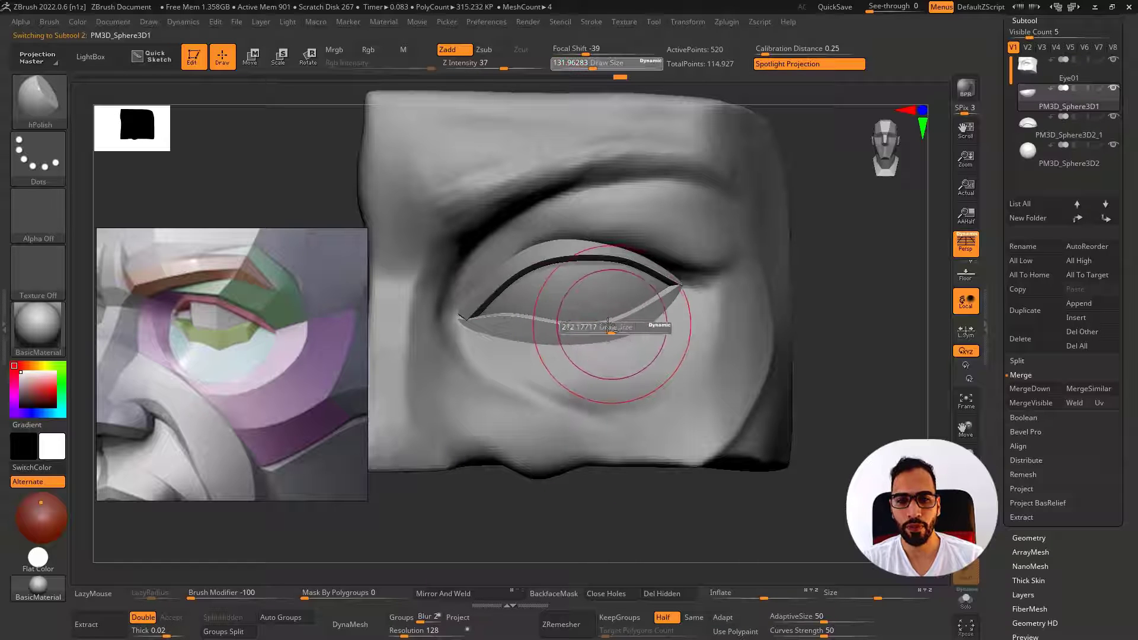
right_click_drag(521, 325, 507, 320)
key("b")
key("m")
key("t")
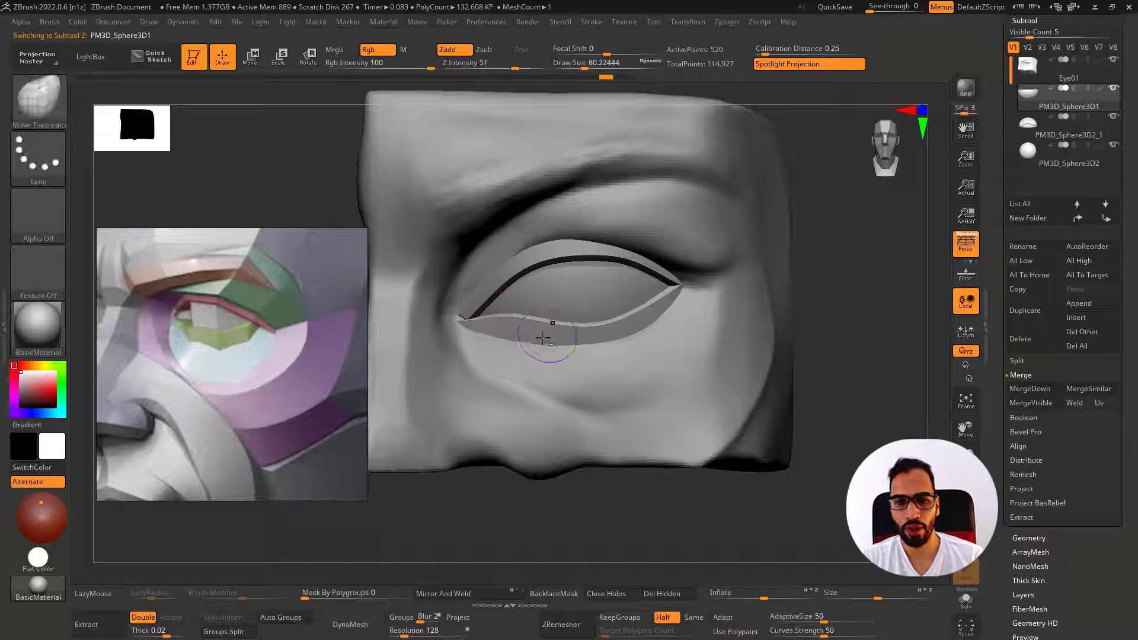
key("shift+f")
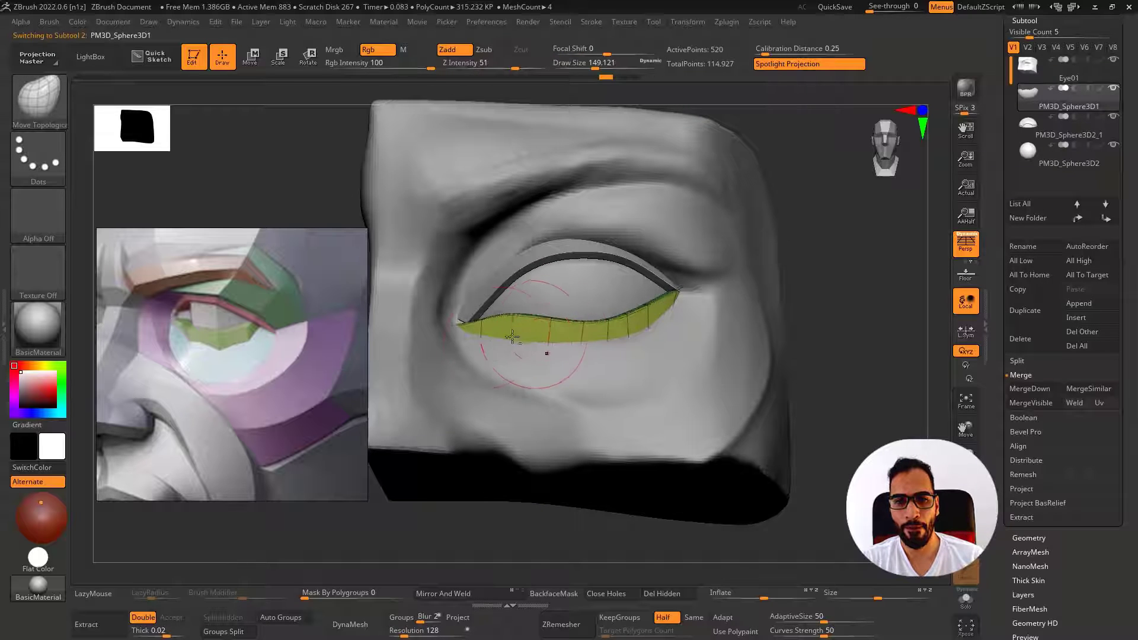
Reposition the inner ends of the lower and upper lids with the Move brush at about 262, and hide the polyframe
key("b")
key("m")
key("v")
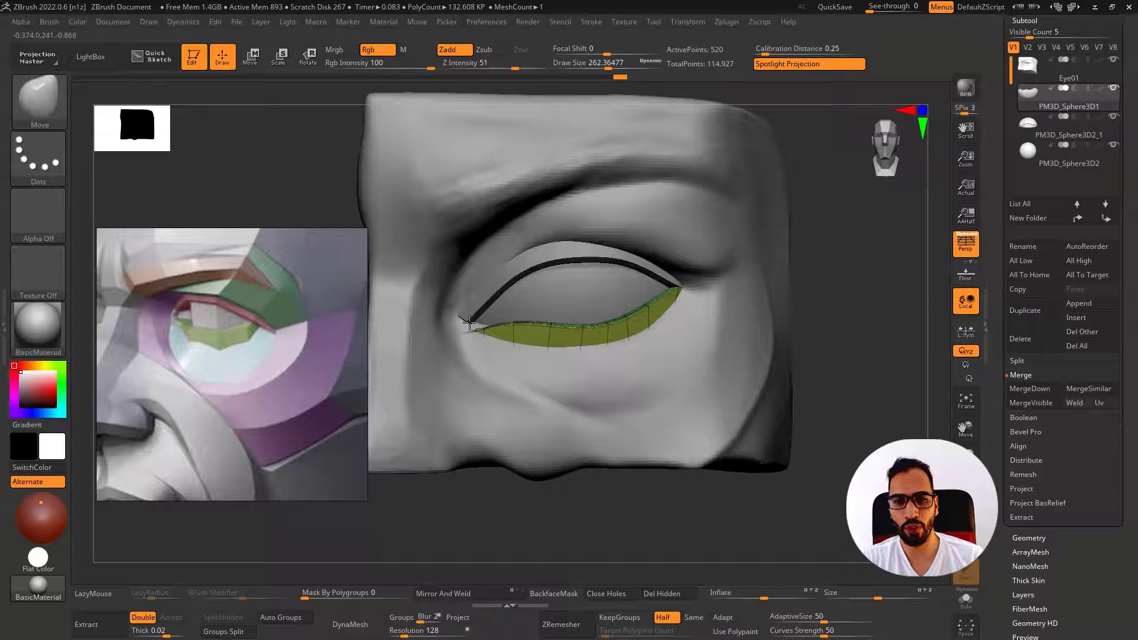
left_click(461, 316, "alt")
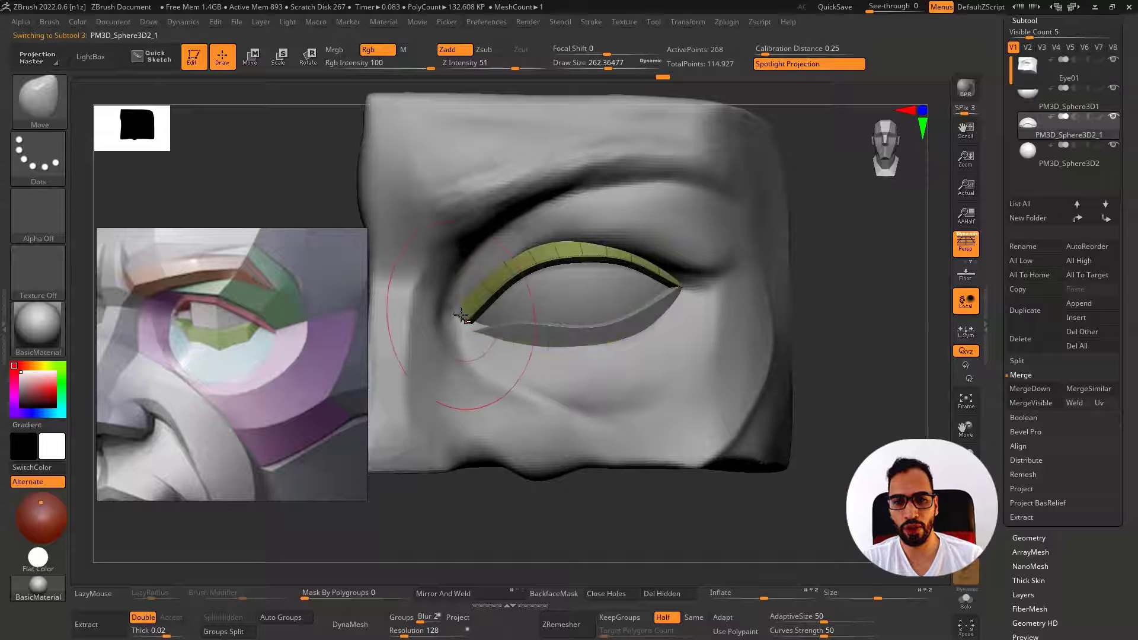
right_click_drag(466, 333, 404, 333)
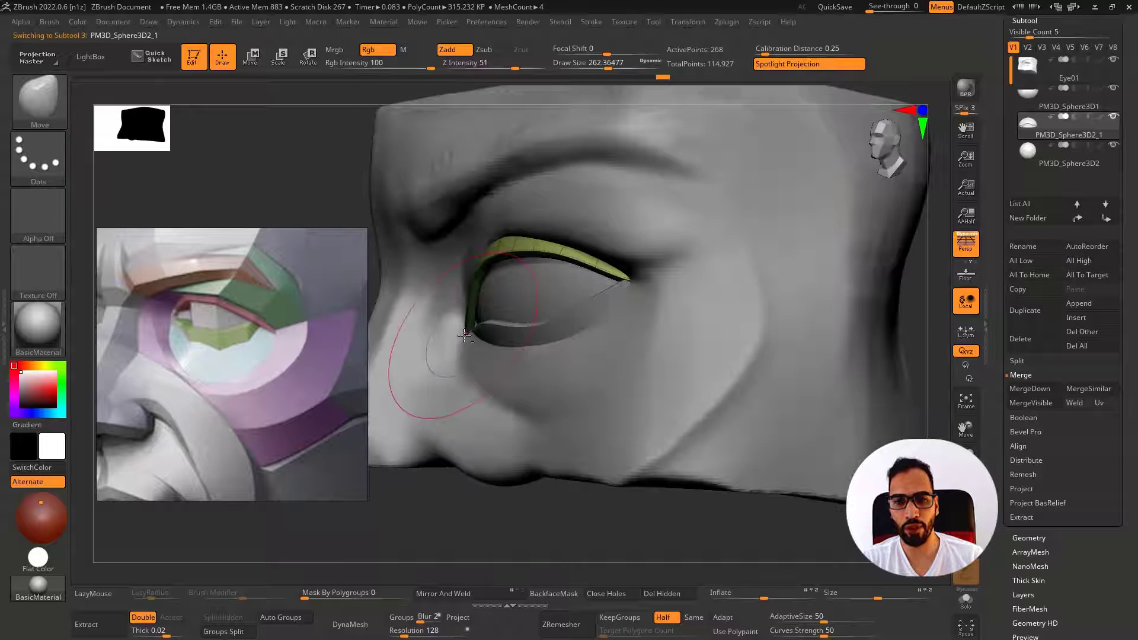
right_click_drag(474, 338, 596, 349)
key("shift+f")
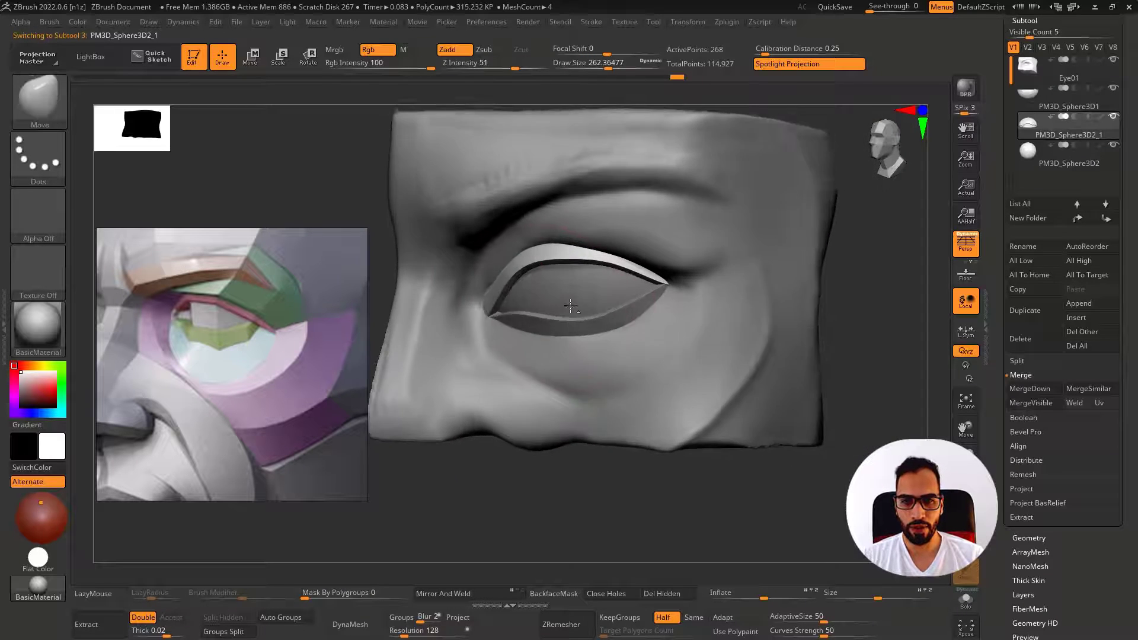
right_click_drag(571, 305, 518, 332)
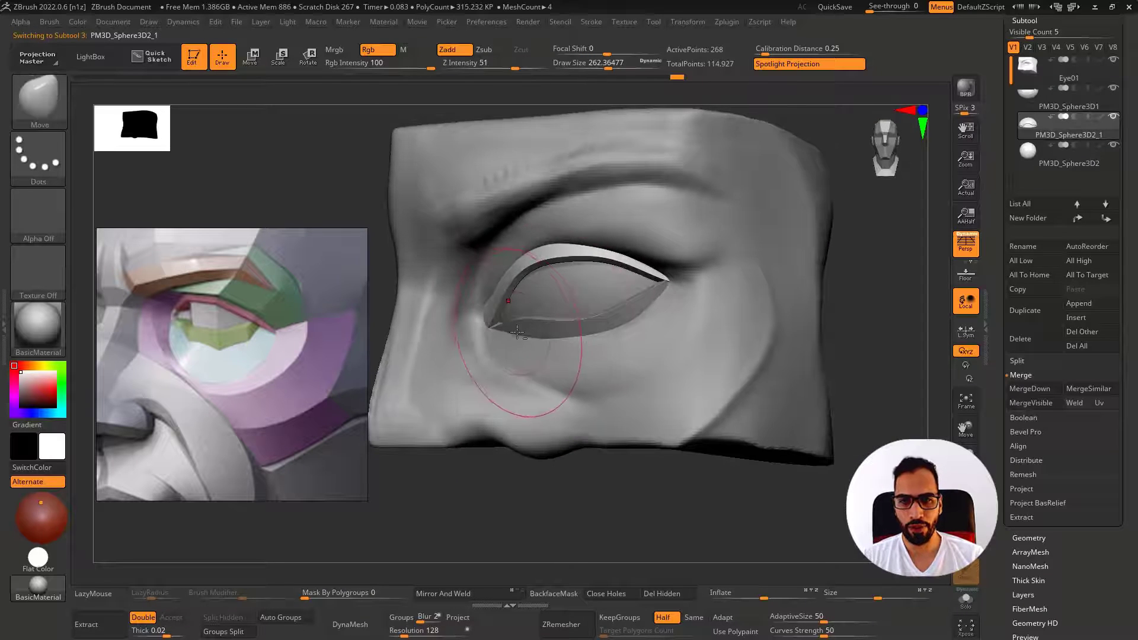
scroll(513, 334, "up", 5)
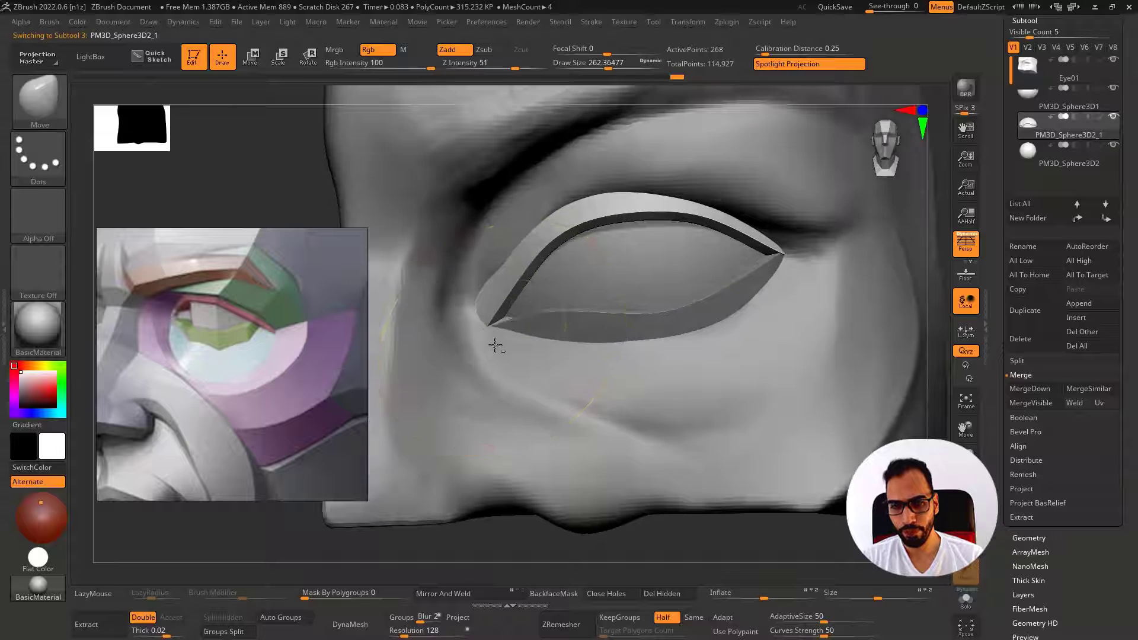
Join the lower and upper lids at the inner eye corner with the Move brush at about 149
left_click(495, 328, "alt")
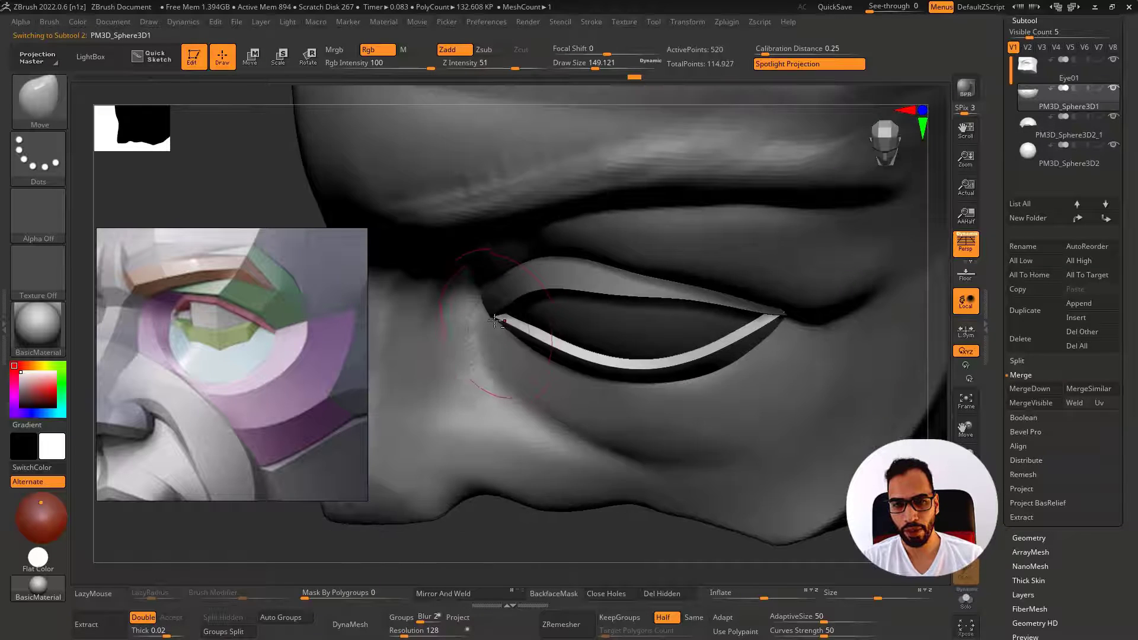
key("shift+alt+s")
key("shift+alt+s")
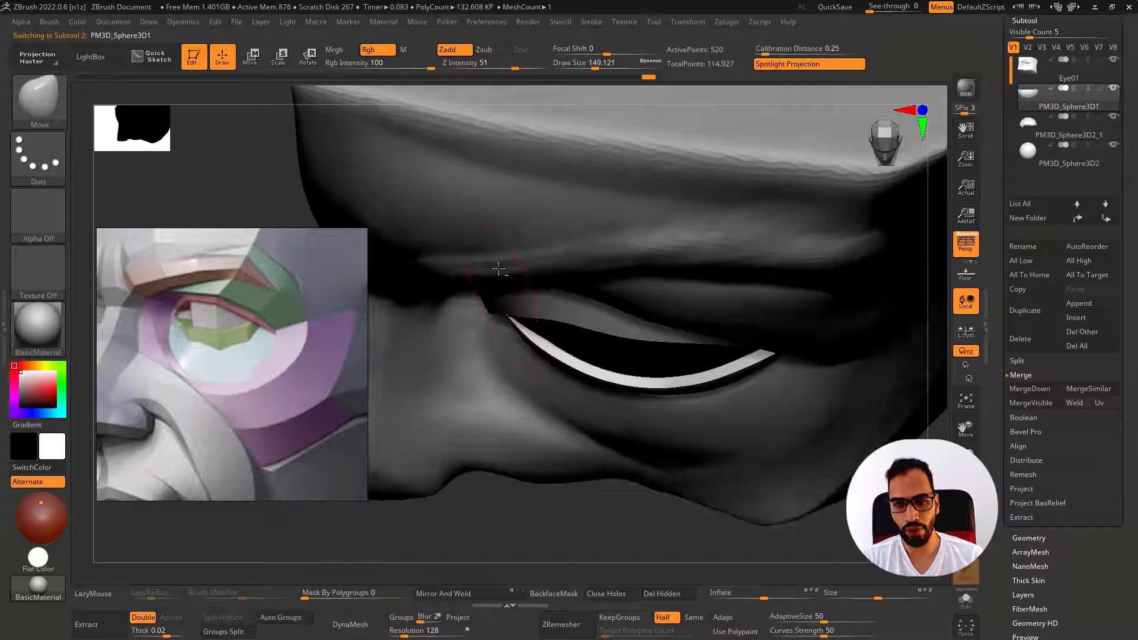
left_click(489, 313, "alt")
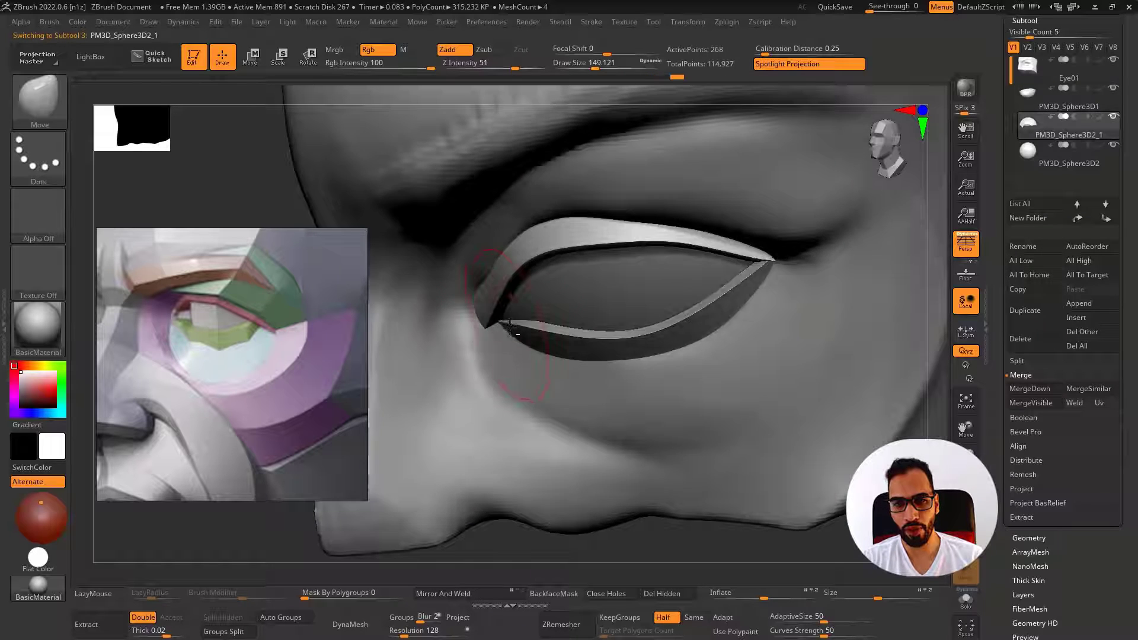
key("shift+alt+s")
key("shift+alt+s")
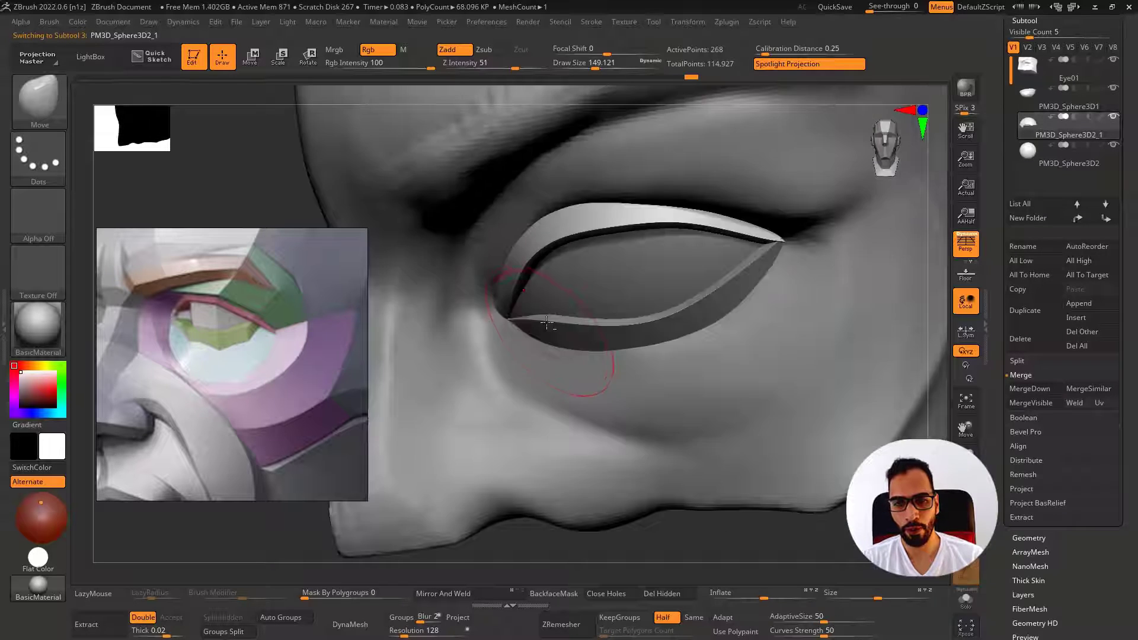
Select the eyeball and shift it about 0.02 along the gizmo's green axis to fit behind the lids
left_click(579, 302, "alt")
key("w")
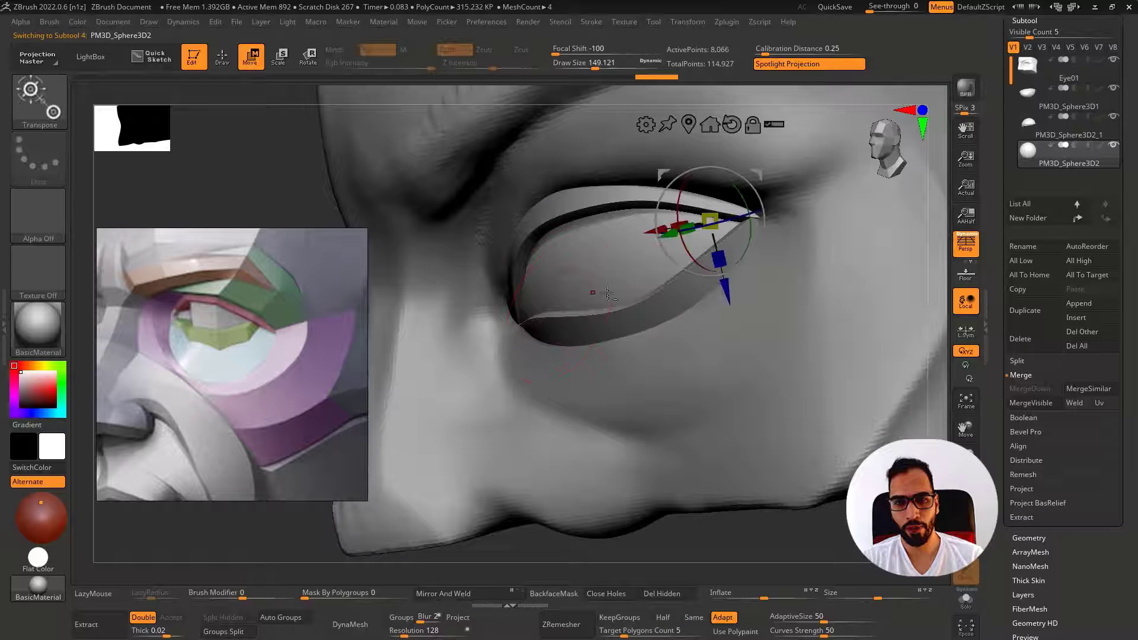
right_click_drag(655, 252, 673, 280)
left_click_drag(681, 211, 685, 208)
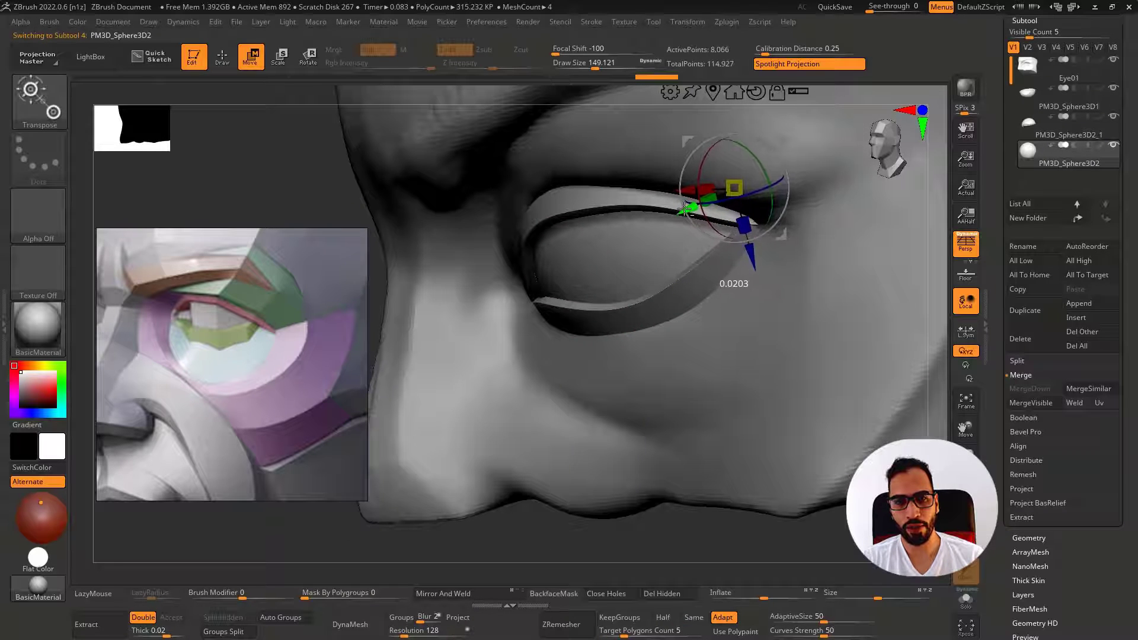
mouse_move(560, 281)
right_mouse_down()
mouse_move(611, 287)
mouse_move(584, 264)
mouse_move(599, 317)
mouse_move(611, 279)
mouse_move(660, 328)
mouse_move(596, 351)
right_mouse_up()
key("q")
Select the face and build up the skin above the inner upper lid with the Standard brush at about 108, smoothing the result
right_click_drag(531, 292, 551, 303, "ctrl")
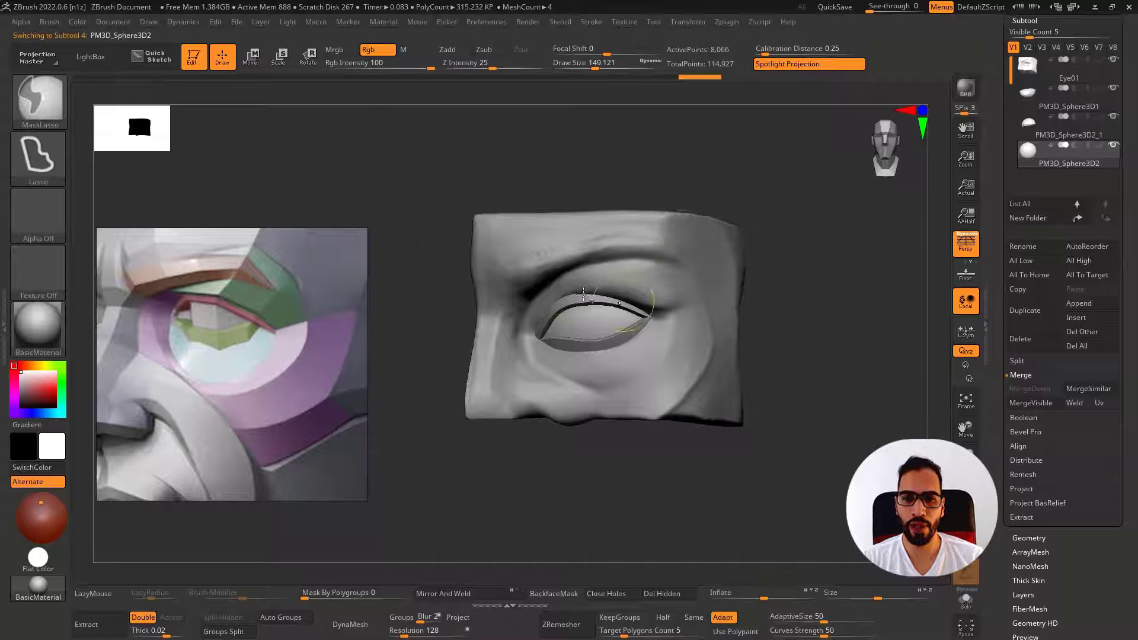
right_click_drag(554, 255, 581, 285, "ctrl")
left_click(574, 281, "alt")
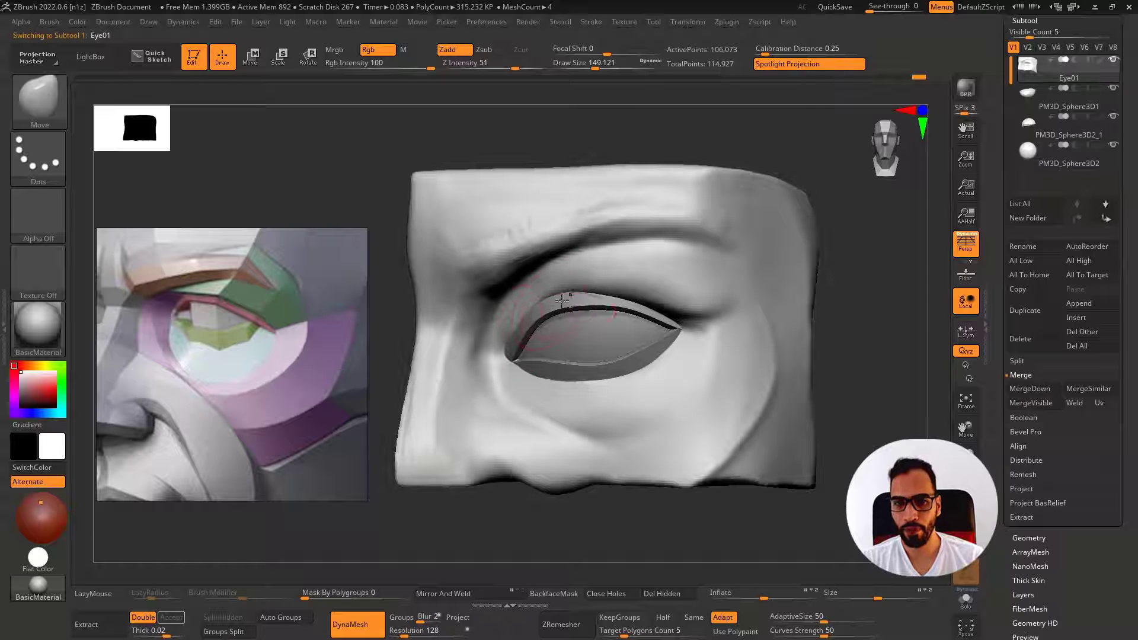
key("b")
key("s")
key("t")
left_click_drag(561, 300, 515, 326)
right_click_drag(514, 332, 545, 306)
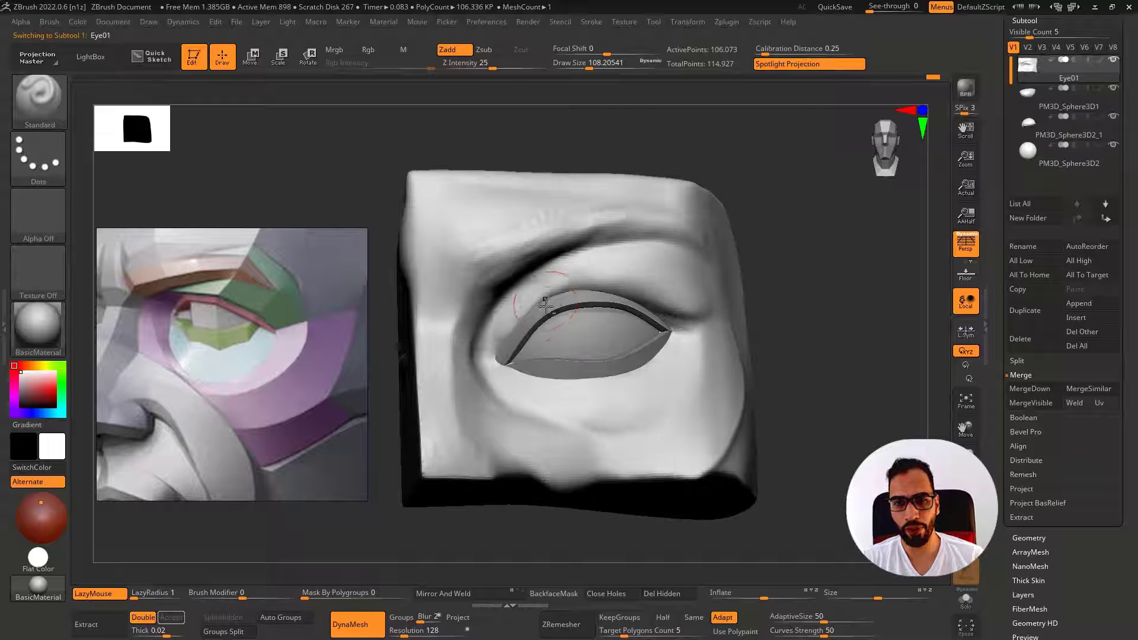
left_click_drag(546, 306, 525, 314, "shift")
right_click_drag(572, 282, 562, 297)
Isolate the face, fill the inner upper socket with ClayBuildup at about 108, remesh with DynaMesh, smooth it and show all parts again
key("alt+s")
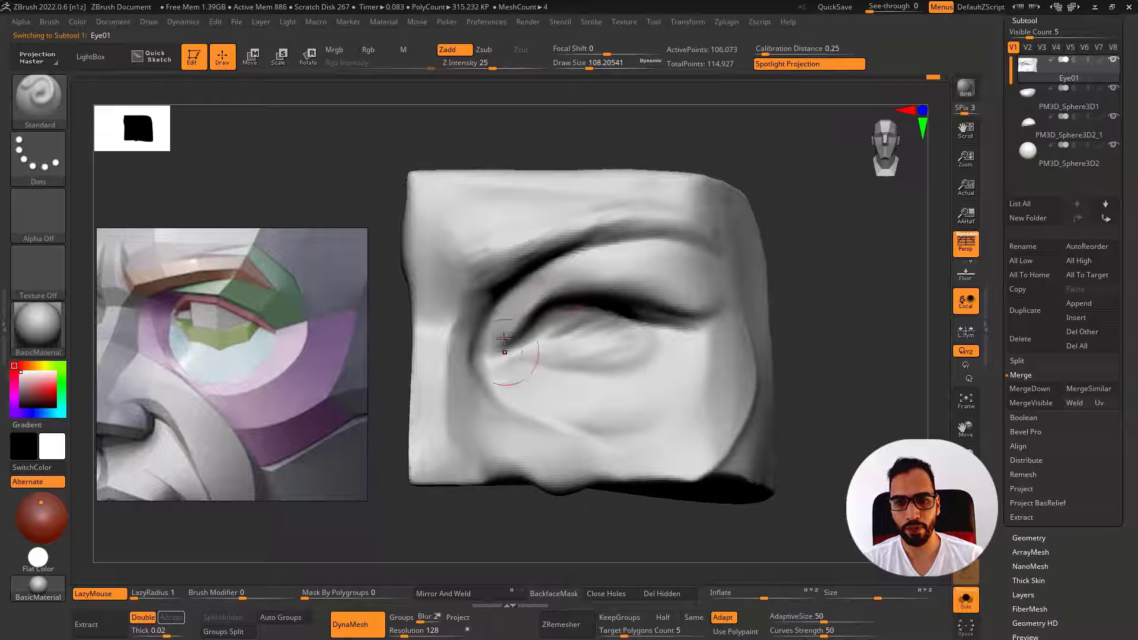
key("b")
key("c")
key("b")
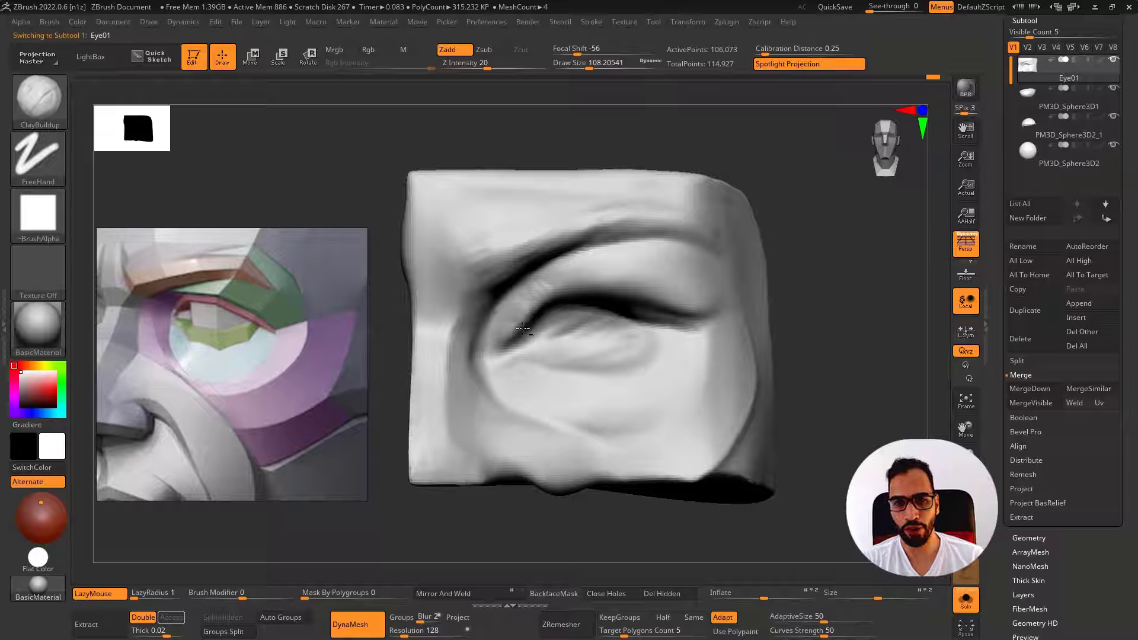
left_click_drag(823, 253, 845, 270, "ctrl")
left_click_drag(546, 318, 537, 315, "shift")
key("alt+s")
mouse_move(515, 317)
right_mouse_down()
mouse_move(547, 305)
mouse_move(513, 323)
right_mouse_up()
left_click_drag(526, 320, 537, 311, "shift")
Check the plane and preserved-eye references and smooth the skin beyond the outer upper lid with the Smooth brush at about 108
right_click_drag(515, 320, 471, 336, "ctrl")
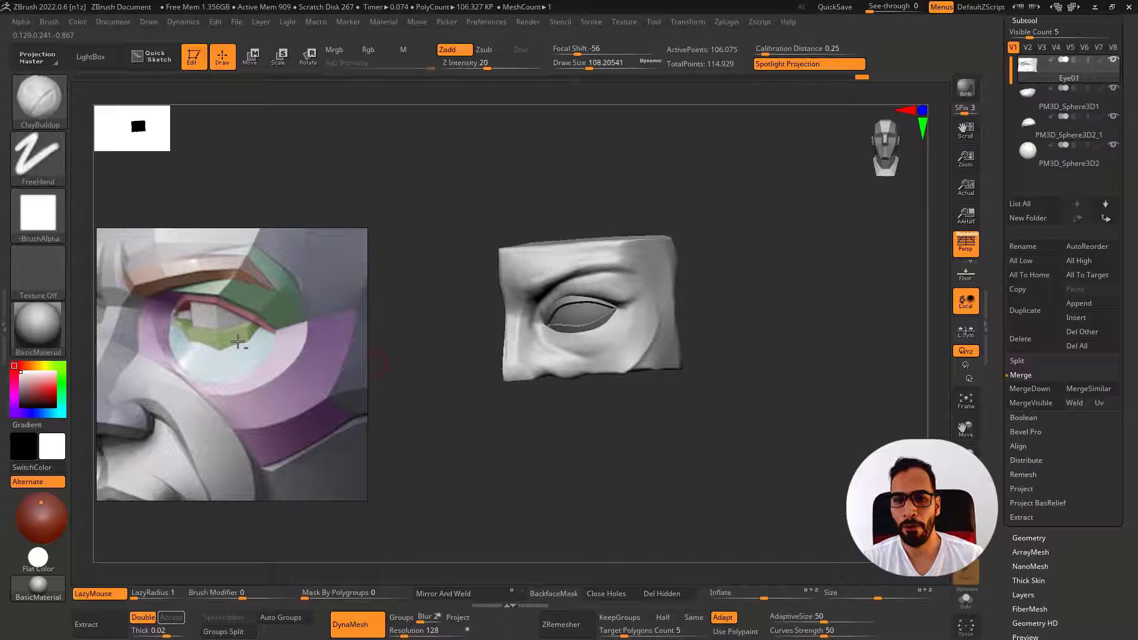
scroll(270, 320, "down", 8)
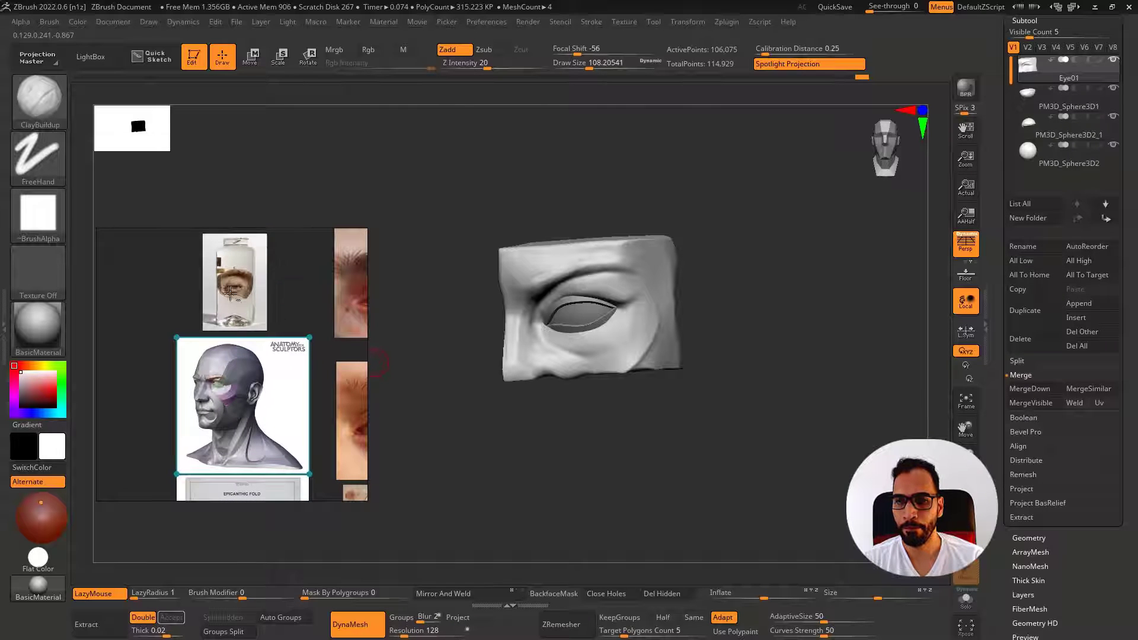
scroll(231, 293, "up", 8)
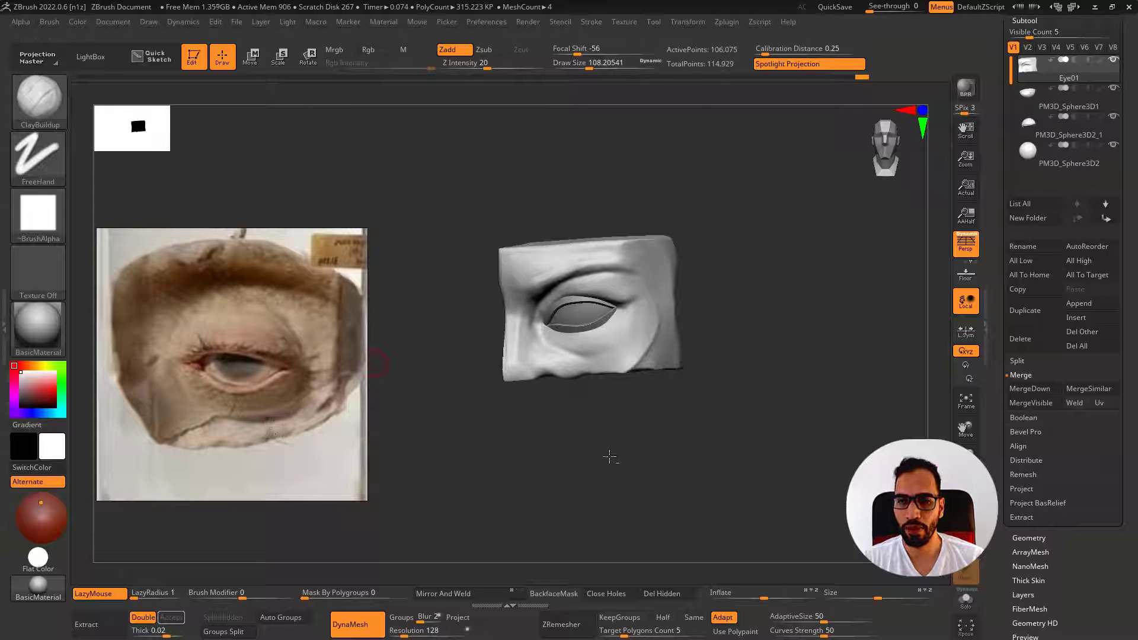
mouse_move(645, 453)
right_mouse_down()
mouse_move(641, 468)
mouse_move(665, 447)
mouse_move(610, 386)
mouse_move(620, 312)
mouse_move(656, 244)
right_mouse_up()
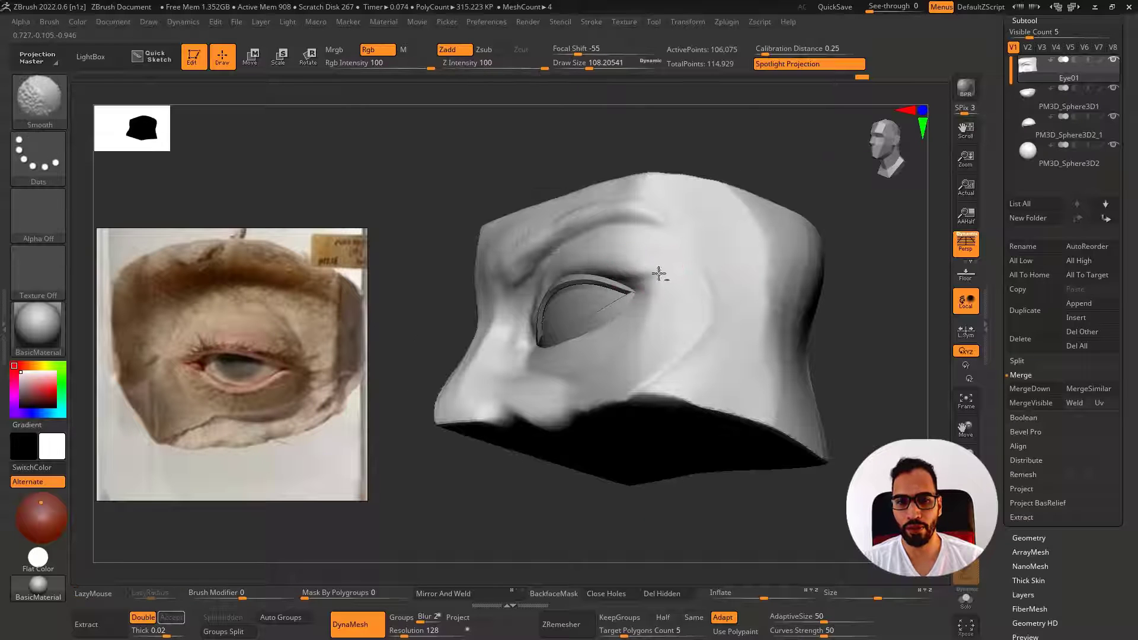
left_click_drag(623, 269, 614, 267, "shift")
right_click_drag(711, 297, 700, 409)
mouse_move(699, 409)
right_mouse_down()
mouse_move(612, 355)
mouse_move(650, 359)
mouse_move(622, 288)
right_mouse_up()
Switch to the Move Topological brush at a size of about 324 and undo the last two changes
key("s")
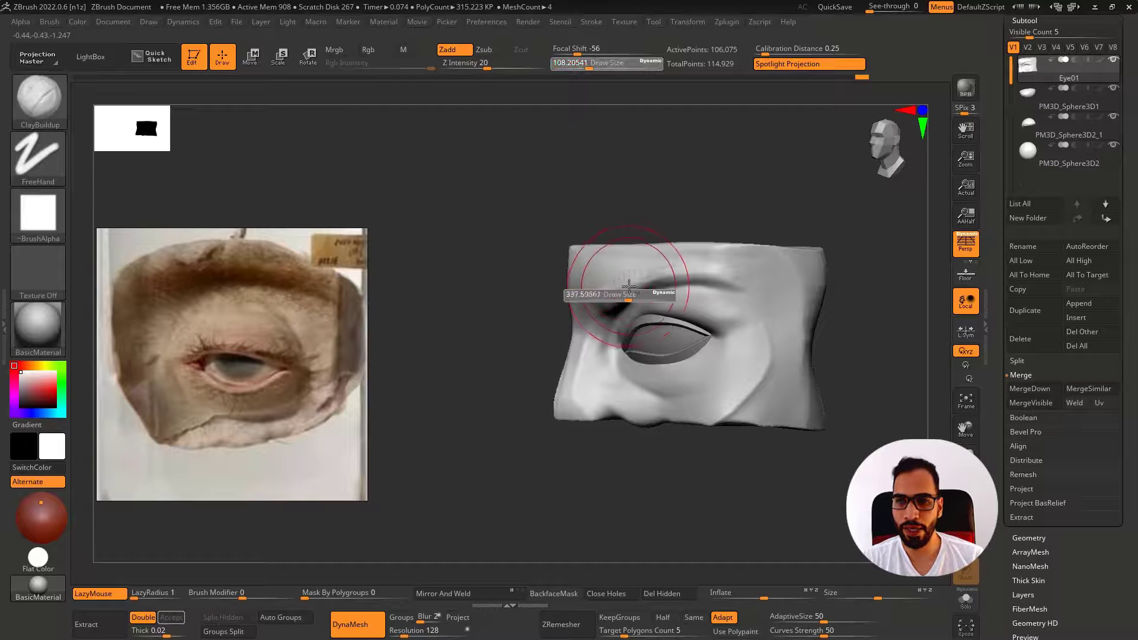
key("b")
key("m")
key("t")
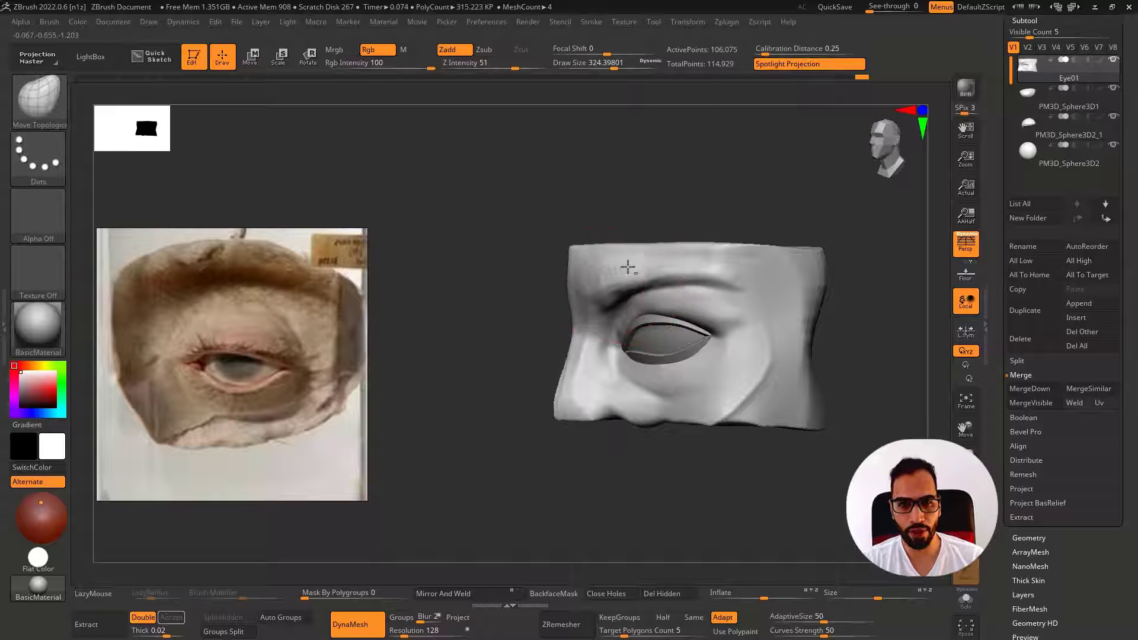
key("ctrl+z")
key("ctrl+z")
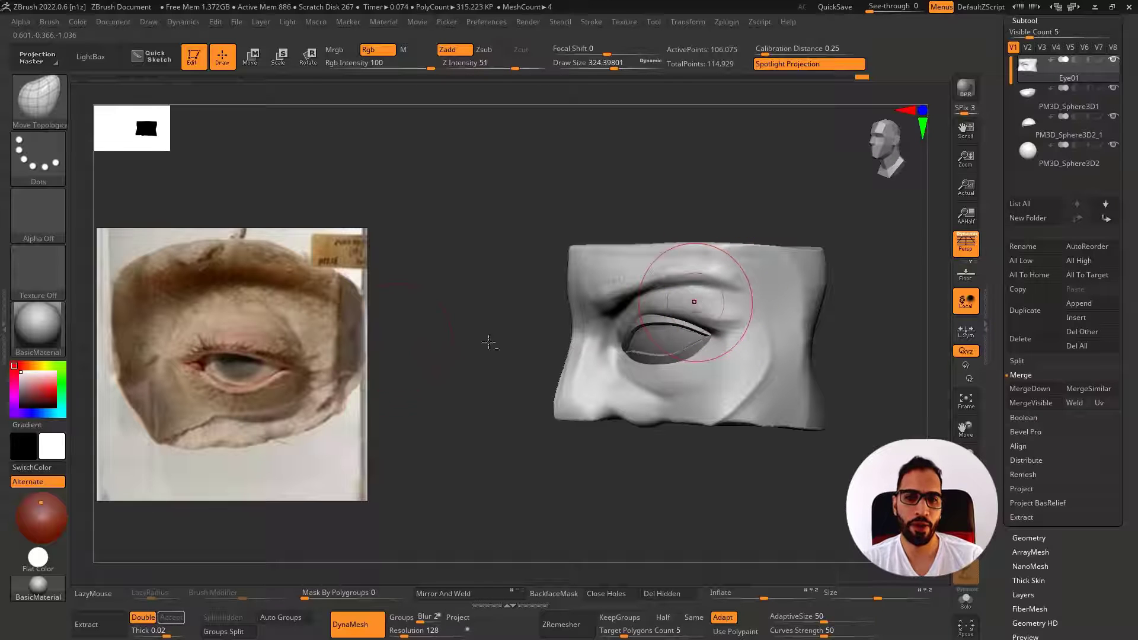
Examine the open and closed eyelid photos and sculpts on the reference board
scroll(234, 308, "down", 7)
middle_click_drag(259, 363, 230, 393)
scroll(229, 393, "down", 4)
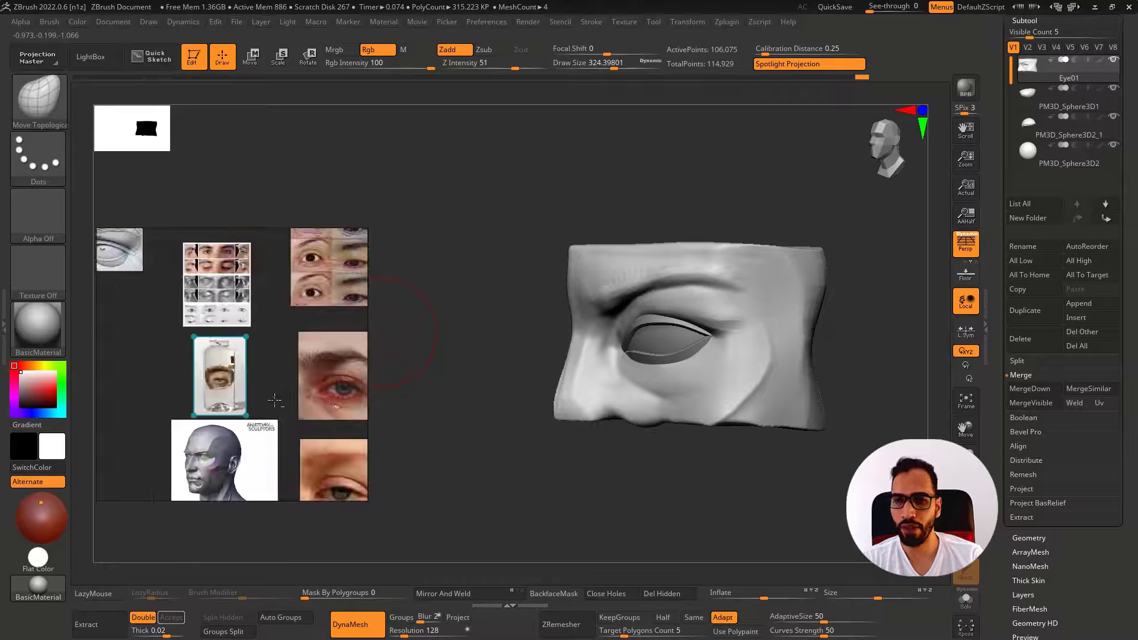
scroll(178, 320, "up", 6)
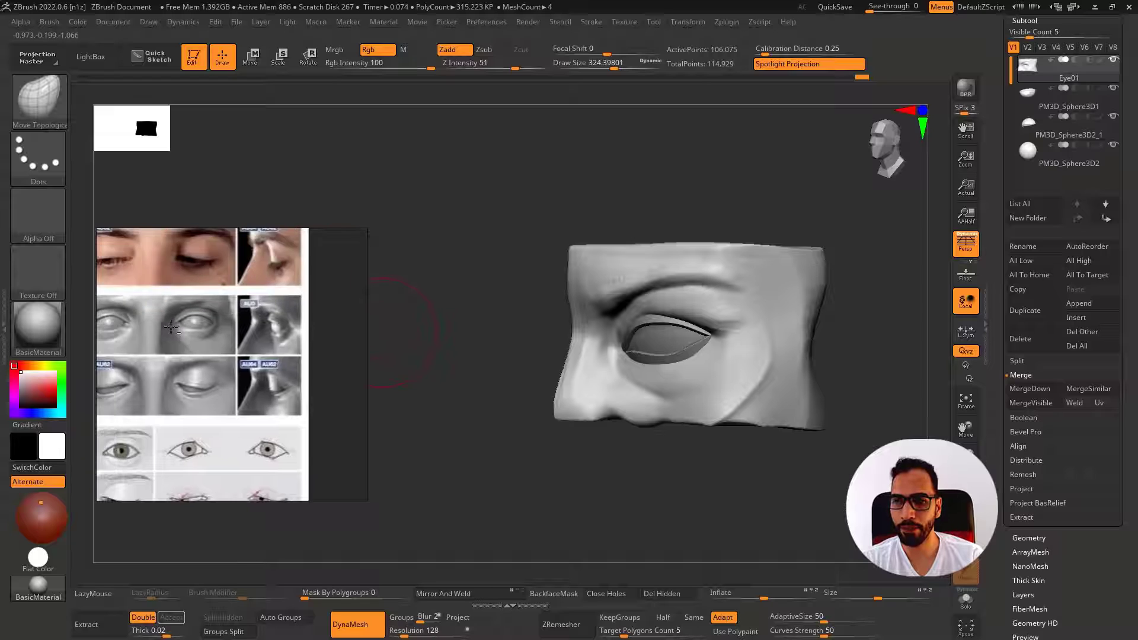
scroll(171, 327, "up", 3)
scroll(178, 325, "down", 2)
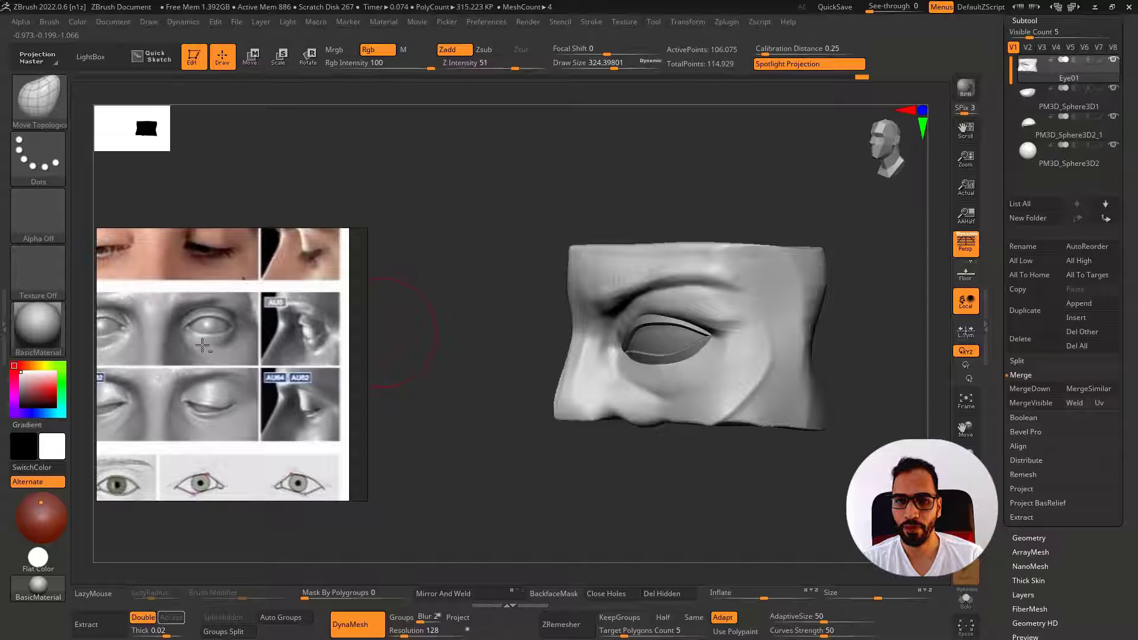
Remesh the face with DynaMesh, smooth the outer eye corner, and mask the face below the brow crease
left_click_drag(461, 368, 475, 371, "shift")
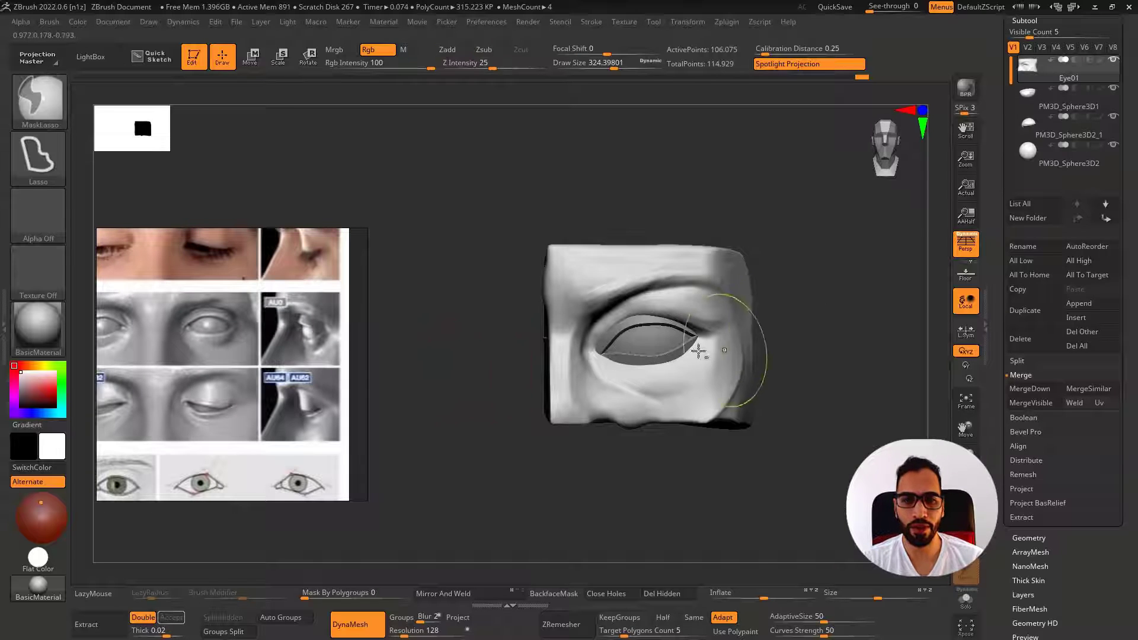
right_click_drag(702, 350, 695, 312, "ctrl")
left_click_drag(856, 355, 872, 363, "ctrl")
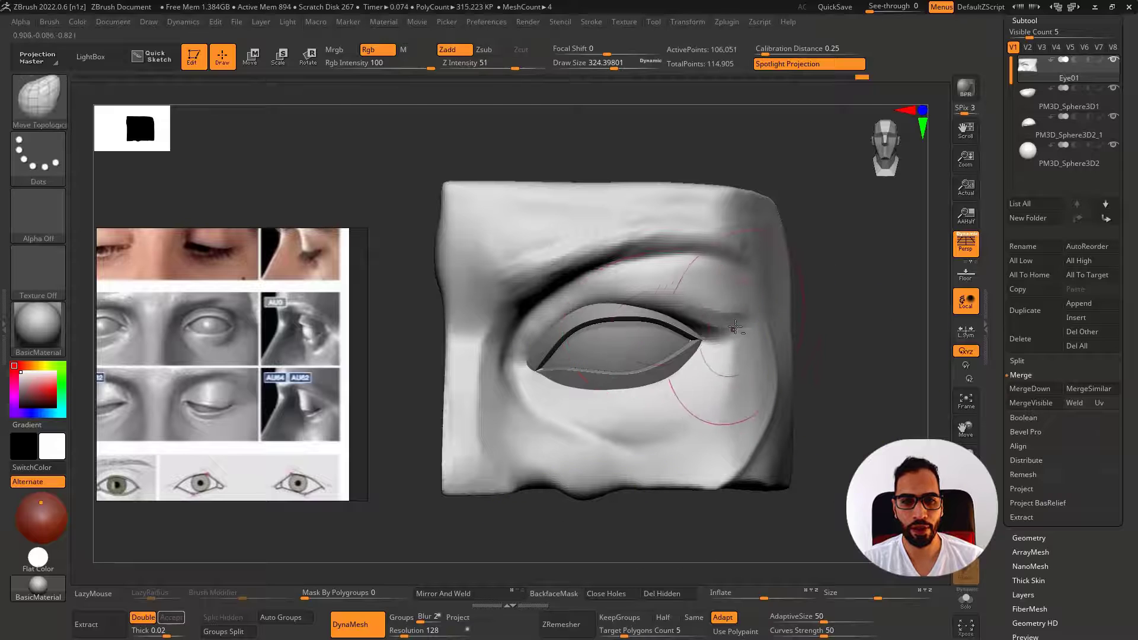
left_click_drag(739, 329, 710, 314, "shift")
mouse_move(839, 338)
left_mouse_down("ctrl")
mouse_move(699, 270)
mouse_move(457, 263)
mouse_move(760, 522)
mouse_move(941, 377)
left_mouse_up("ctrl")
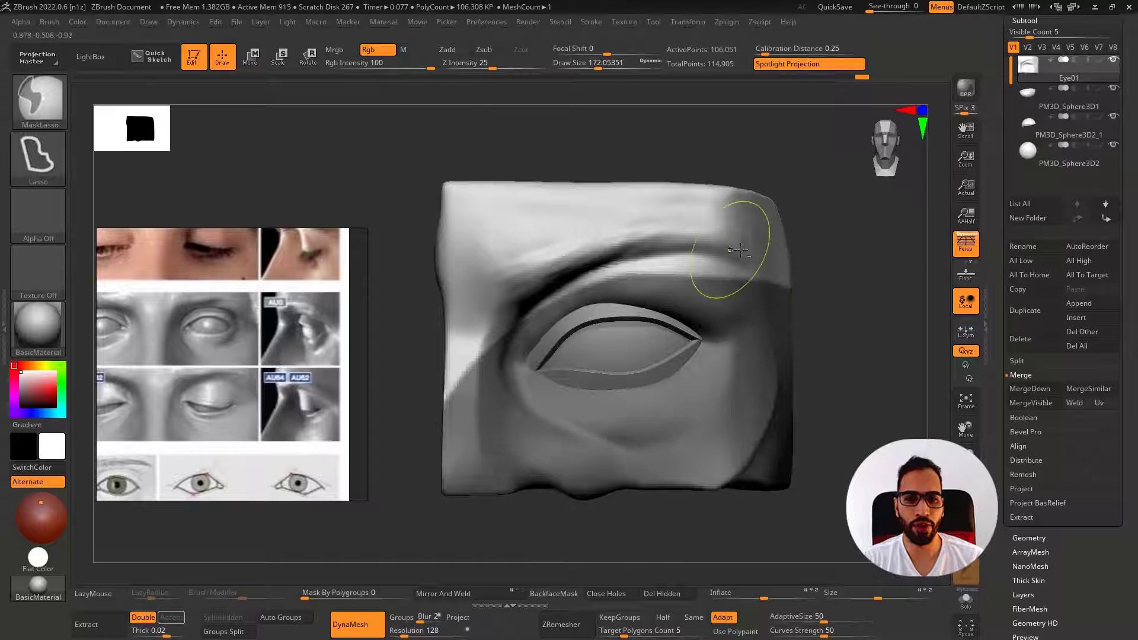
Try to lower the outer brow over the upper lid with the Move Topological brush at about 400, clearing the mask
key("s")
mouse_move(752, 277)
left_mouse_down()
mouse_move(773, 277)
mouse_move(739, 275)
mouse_move(741, 286)
left_mouse_up()
mouse_move(688, 249)
left_mouse_down()
mouse_move(687, 265)
mouse_move(709, 273)
left_mouse_up()
key("s")
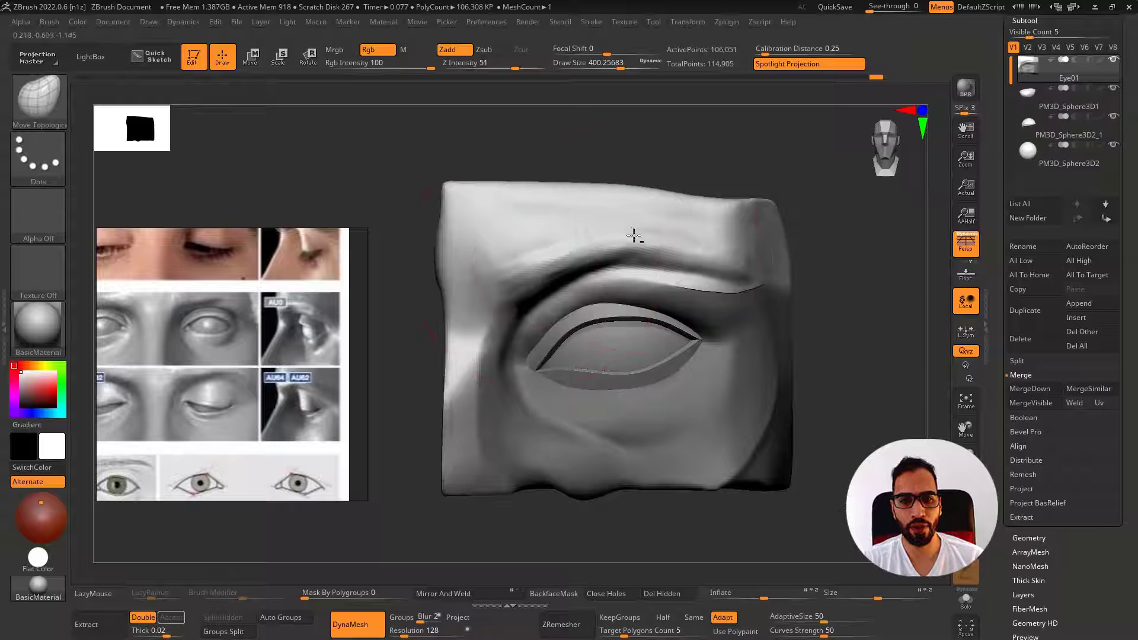
key("ctrl")
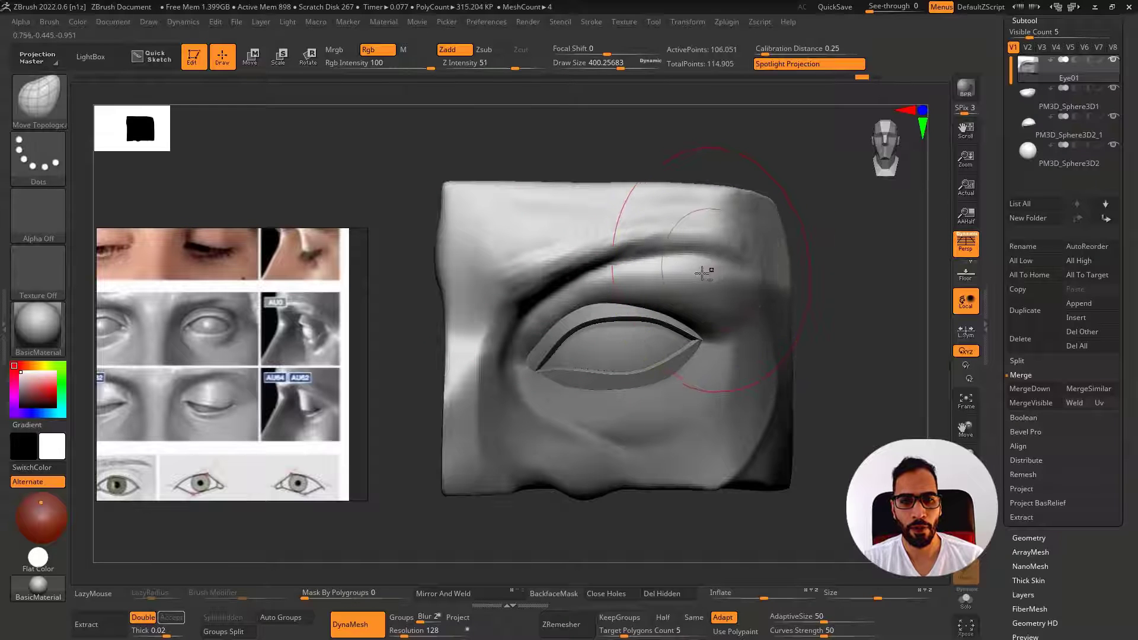
key("s")
left_click_drag(695, 267, 680, 266)
left_click_drag(845, 270, 853, 280, "ctrl")
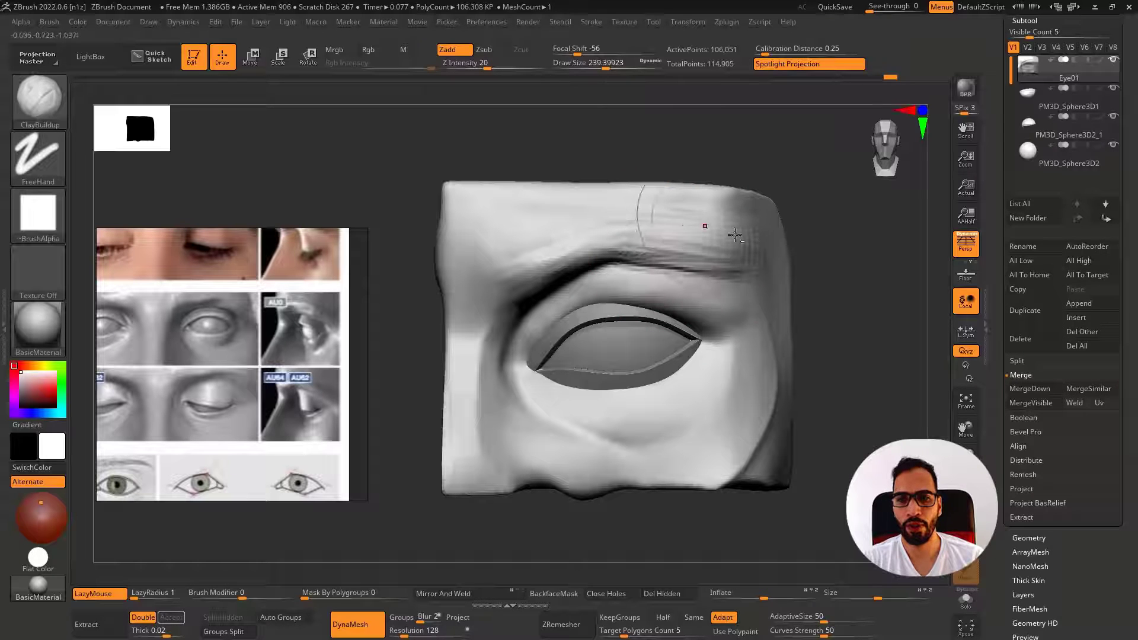
Try to build up and smooth the outer brow ridge with ClayBuildup, reducing the brush to about 172
key("shift")
right_click_drag(718, 253, 667, 230)
key("s")
left_click_drag(664, 255, 657, 255)
right_click_drag(626, 269, 605, 265)
Try to flatten the crease under the inner brow with the hPolish brush at about 172, smoothing the result
key("b")
key("h")
key("p")
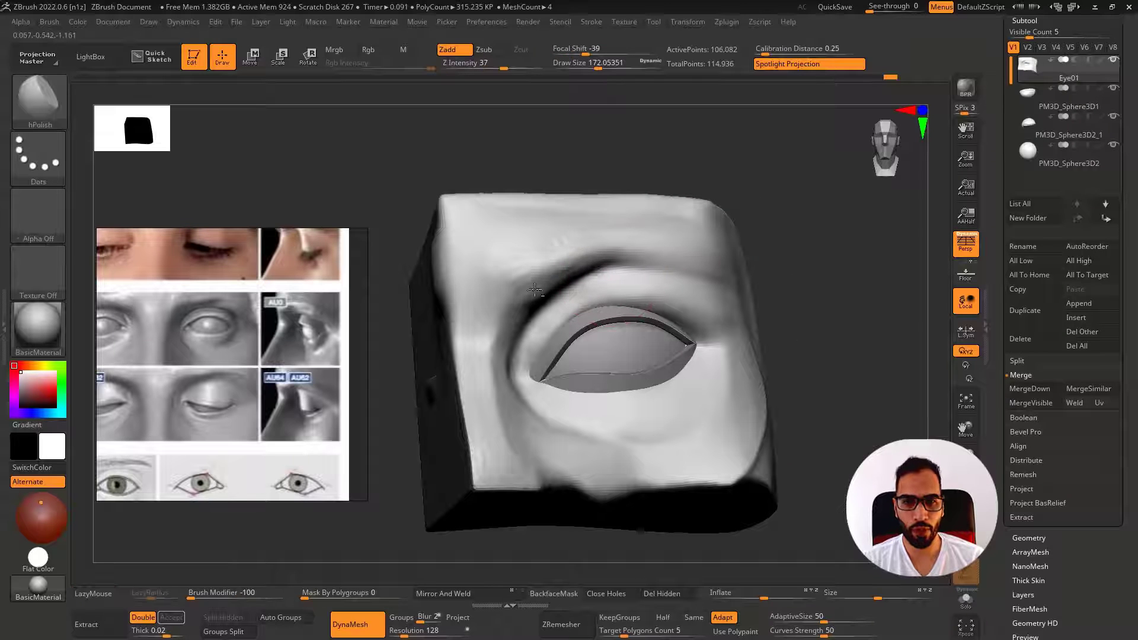
key("shift")
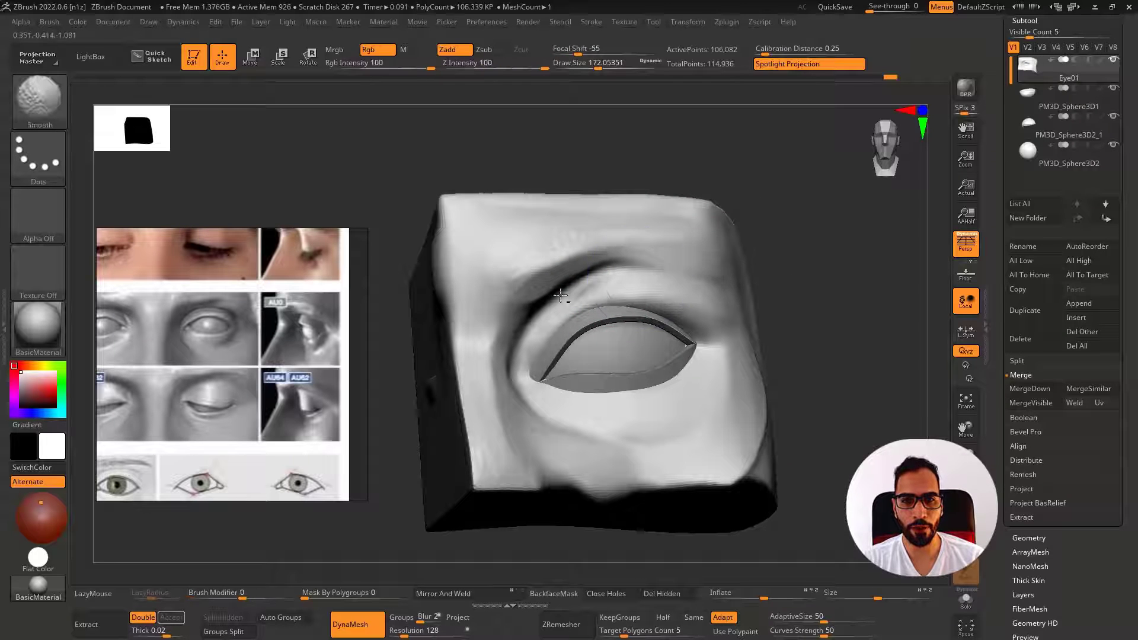
mouse_move(668, 252)
right_mouse_down()
mouse_move(659, 284)
mouse_move(622, 254)
right_mouse_up()
left_click_drag(552, 276, 670, 244)
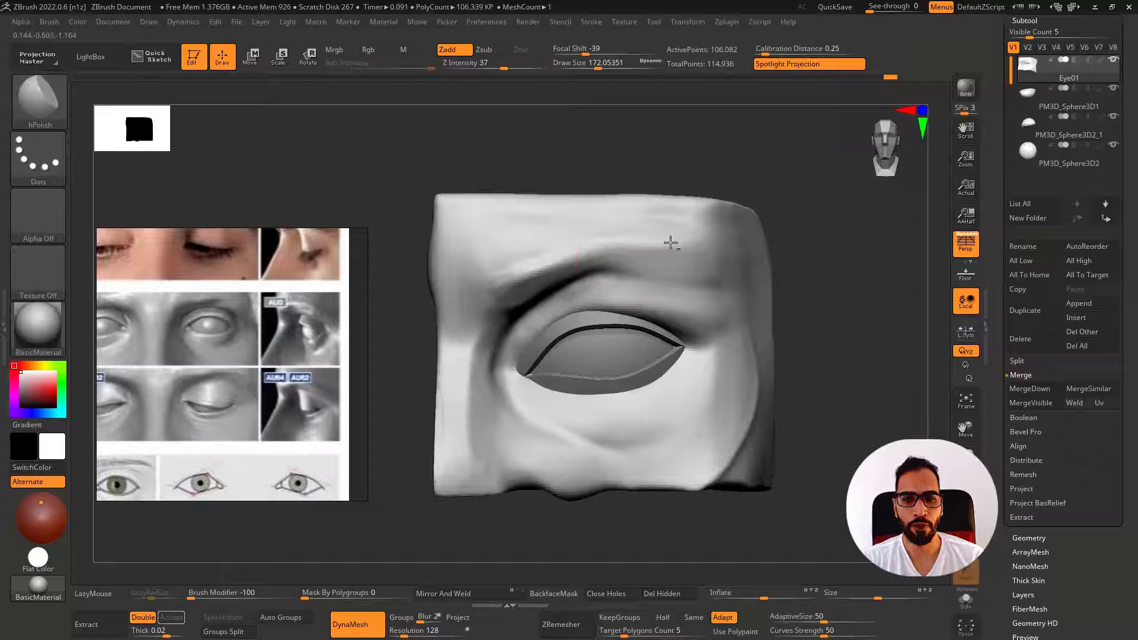
mouse_move(732, 273)
right_mouse_down()
mouse_move(678, 290)
mouse_move(735, 275)
right_mouse_up()
left_click_drag(824, 202, 845, 235, "ctrl")
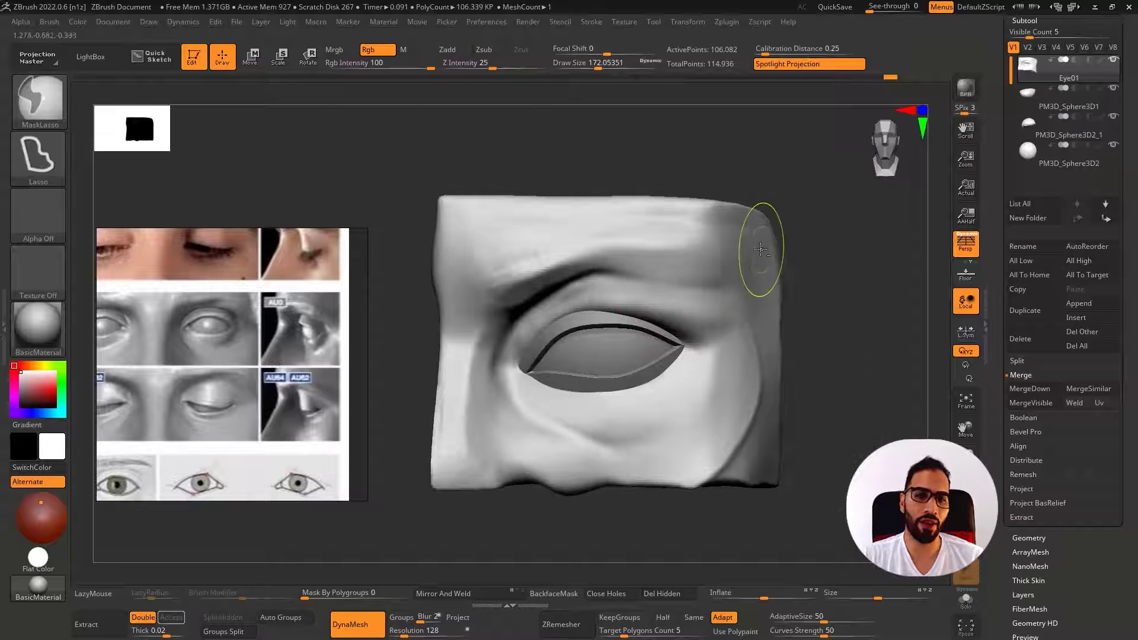
Undo the brow polishing, build-up and moves back to the face with its upper part masked
key("ctrl+z")
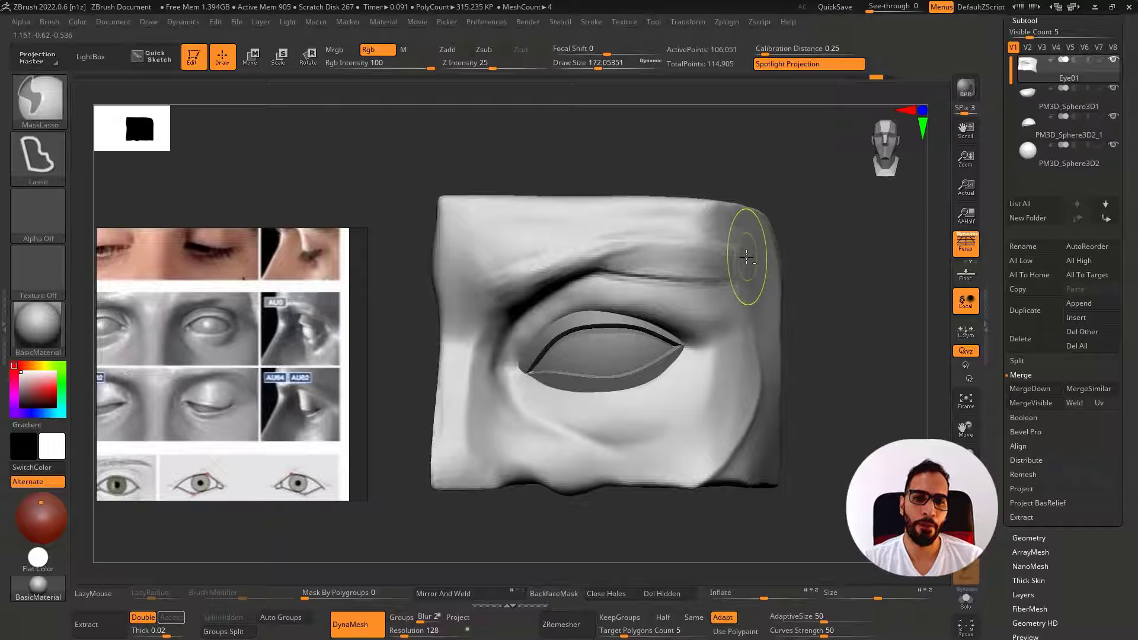
key("ctrl+z")
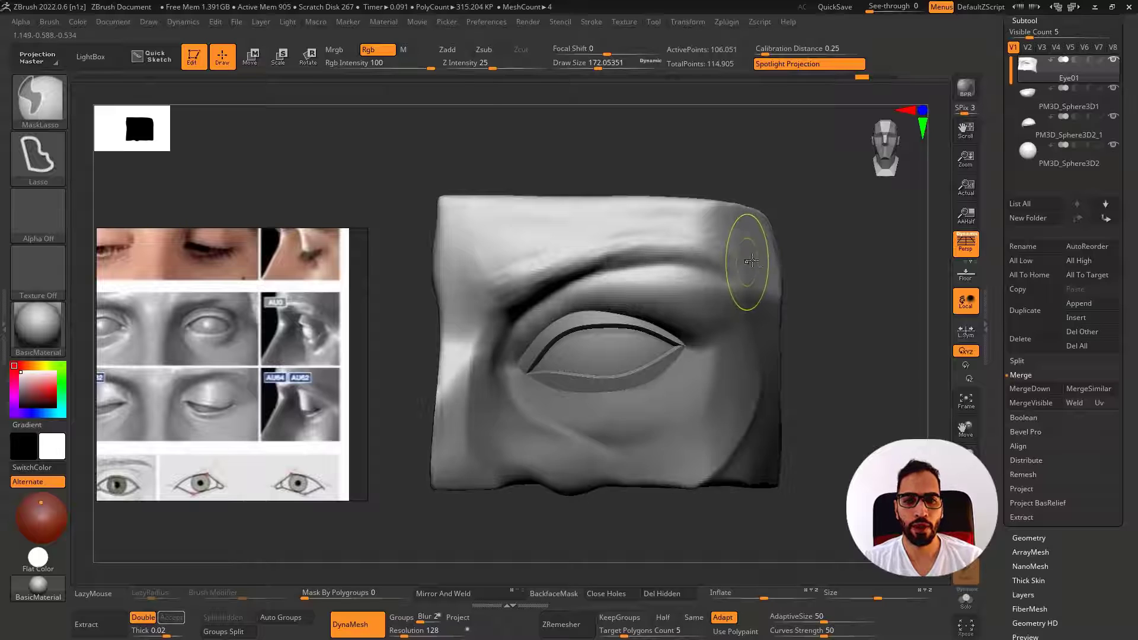
key("ctrl+z")
key("ctrl+z")
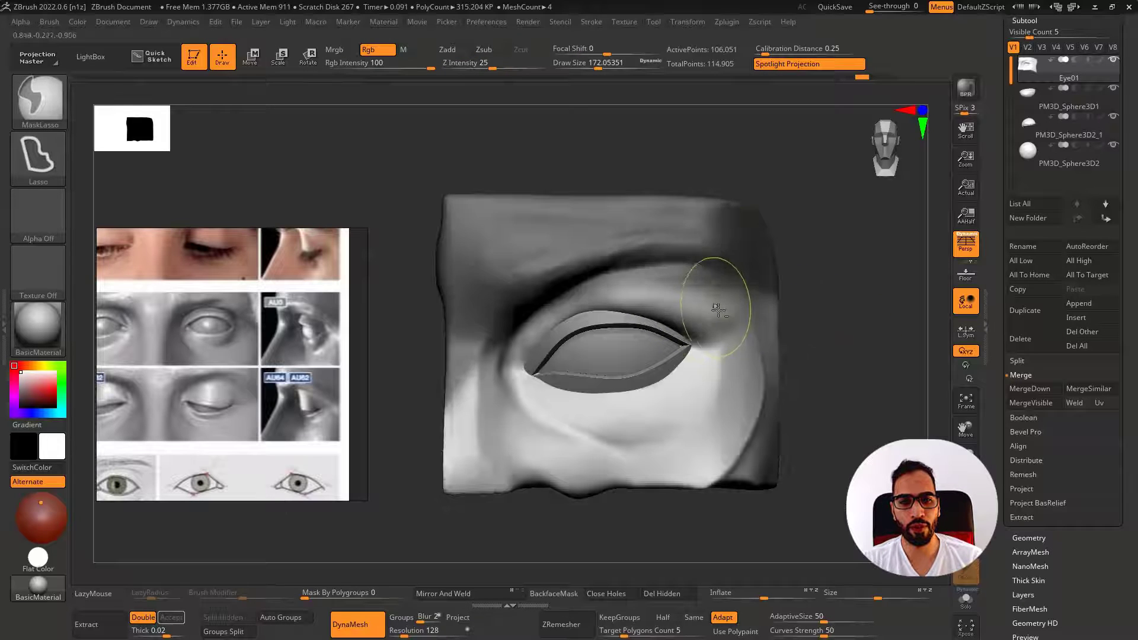
key("ctrl+z")
key("ctrl+shift+z")
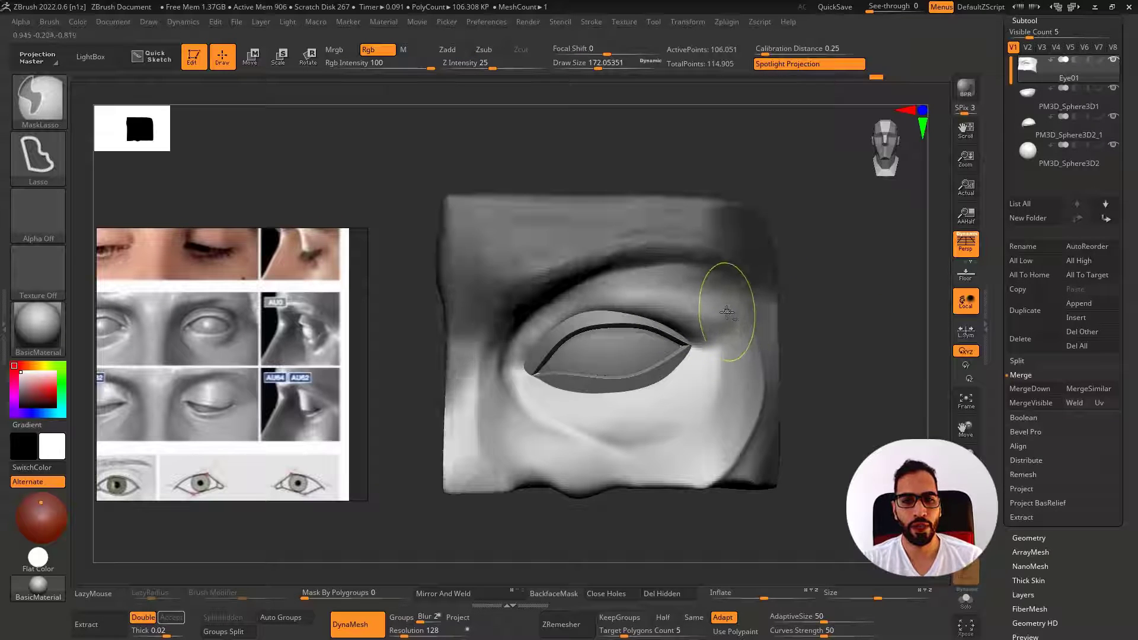
Invert the mask to protect the eye and cheek, and reshape the brow with the Move Topological brush at about 657
left_click(813, 279, "ctrl")
key("w")
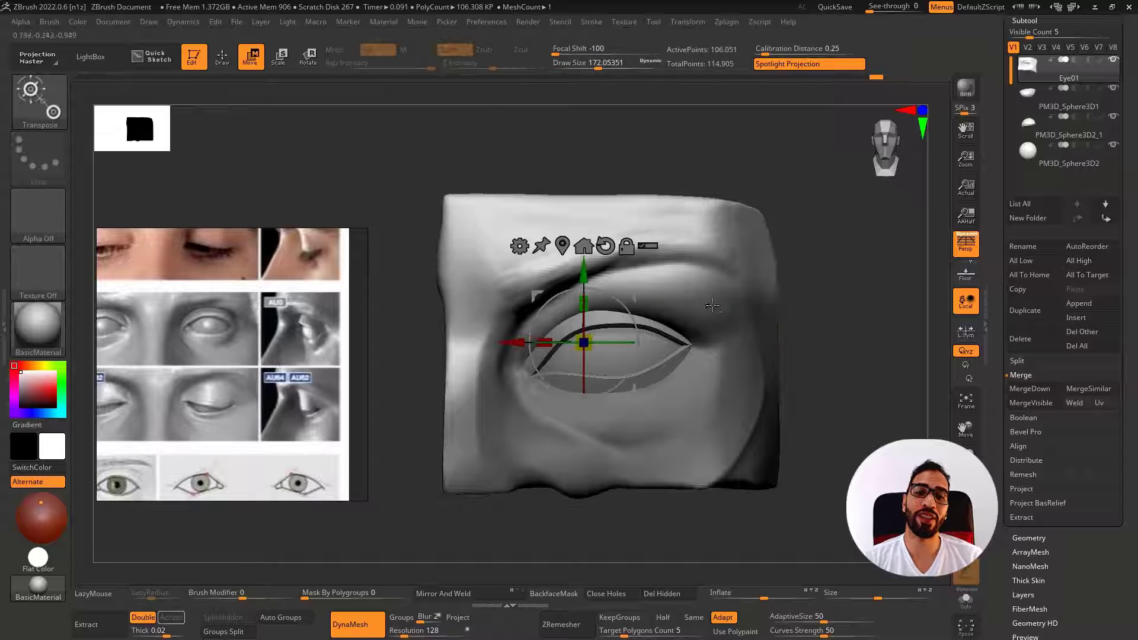
key("s")
left_click_drag(713, 306, 751, 305)
key("q")
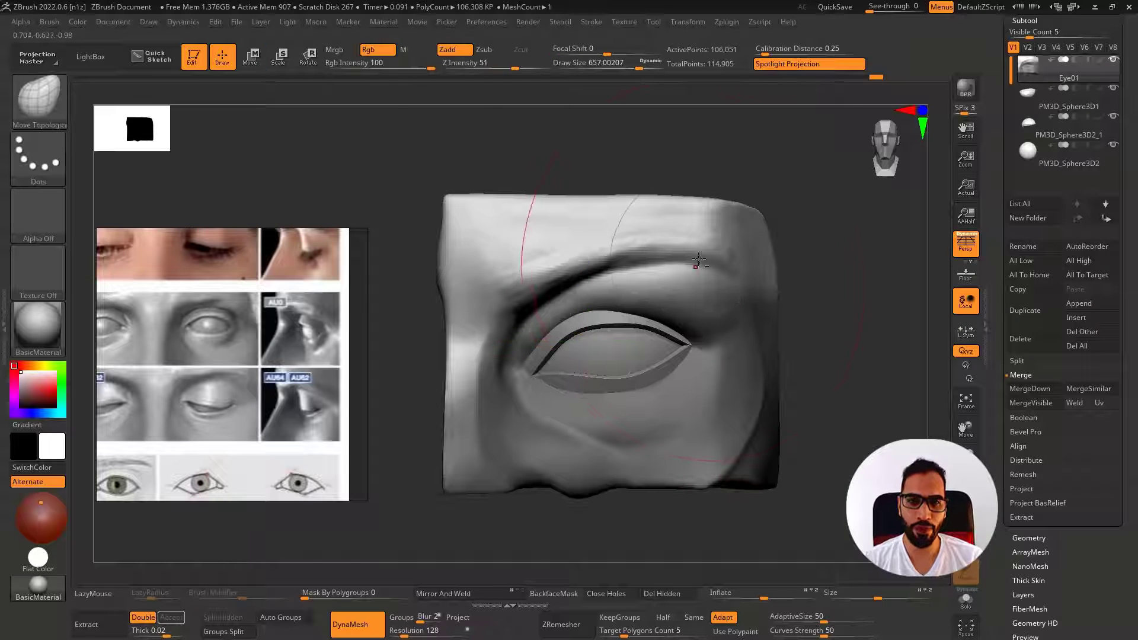
scroll(317, 347, "down", 6)
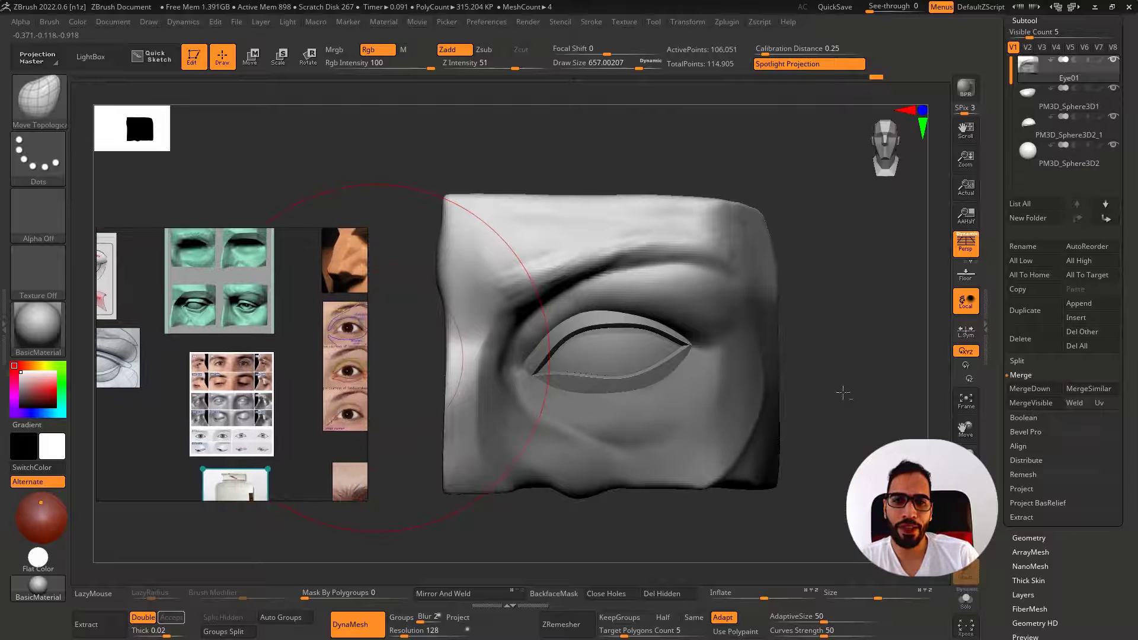
mouse_move(843, 393)
left_mouse_down()
mouse_move(893, 394)
mouse_move(881, 399)
left_mouse_up()
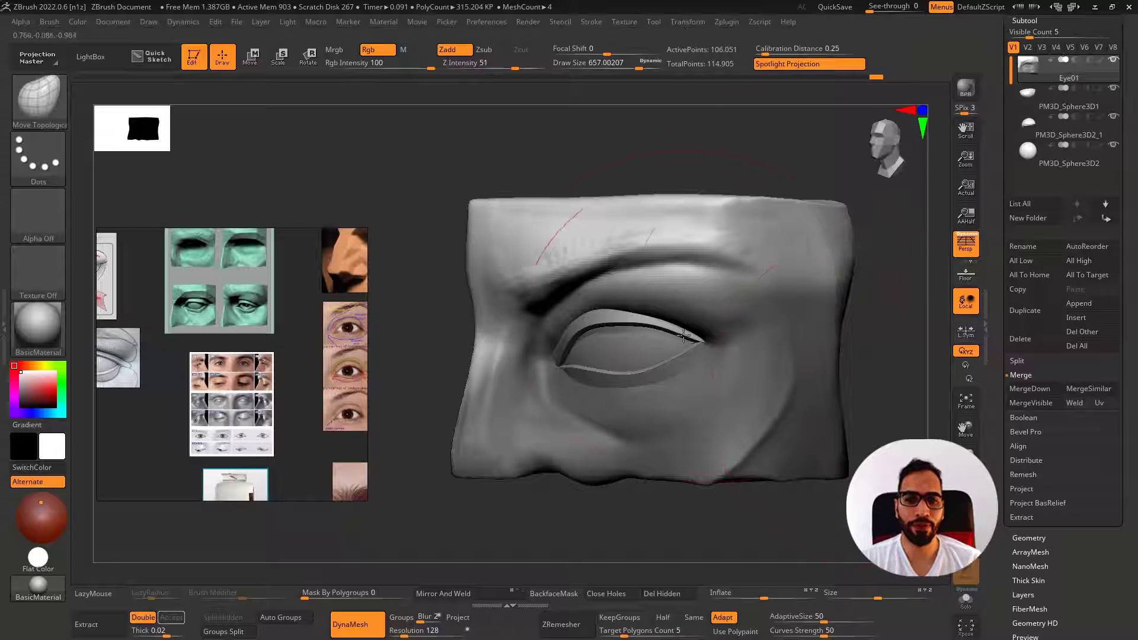
Mask the brow instead and shape the upper lid with the Move brush at about 311 to 177, undoing the last stroke
key("s")
left_click_drag(683, 335, 658, 333)
mouse_move(660, 330)
right_mouse_down()
mouse_move(691, 304)
mouse_move(566, 361)
mouse_move(613, 326)
mouse_move(579, 318)
right_mouse_up()
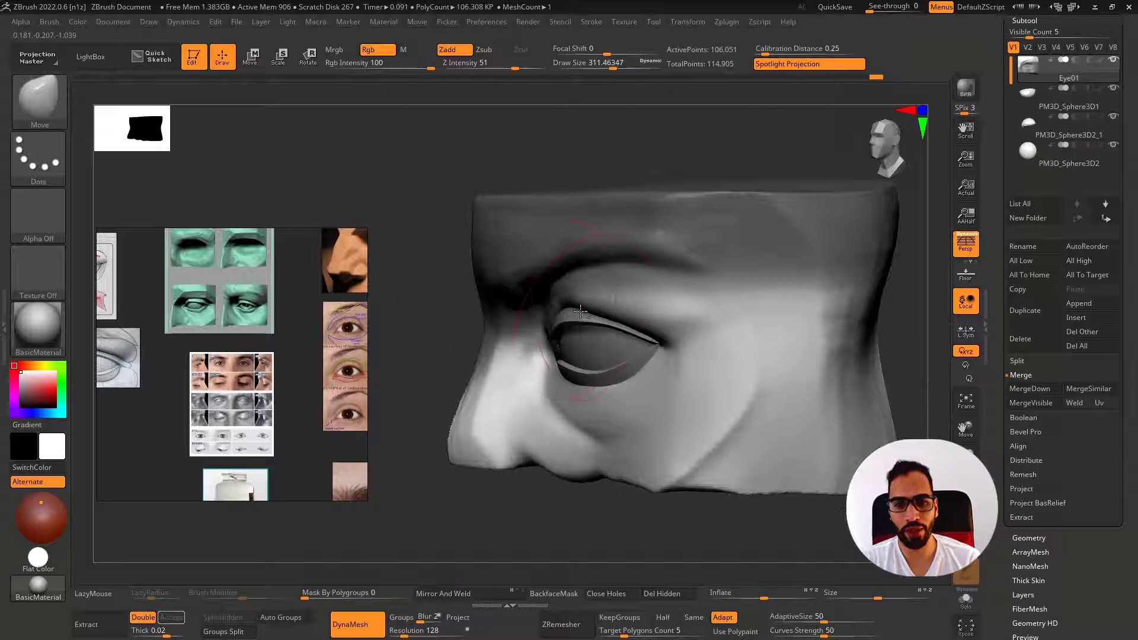
left_click_drag(580, 314, 571, 313)
right_click_drag(549, 323, 582, 317)
key("s")
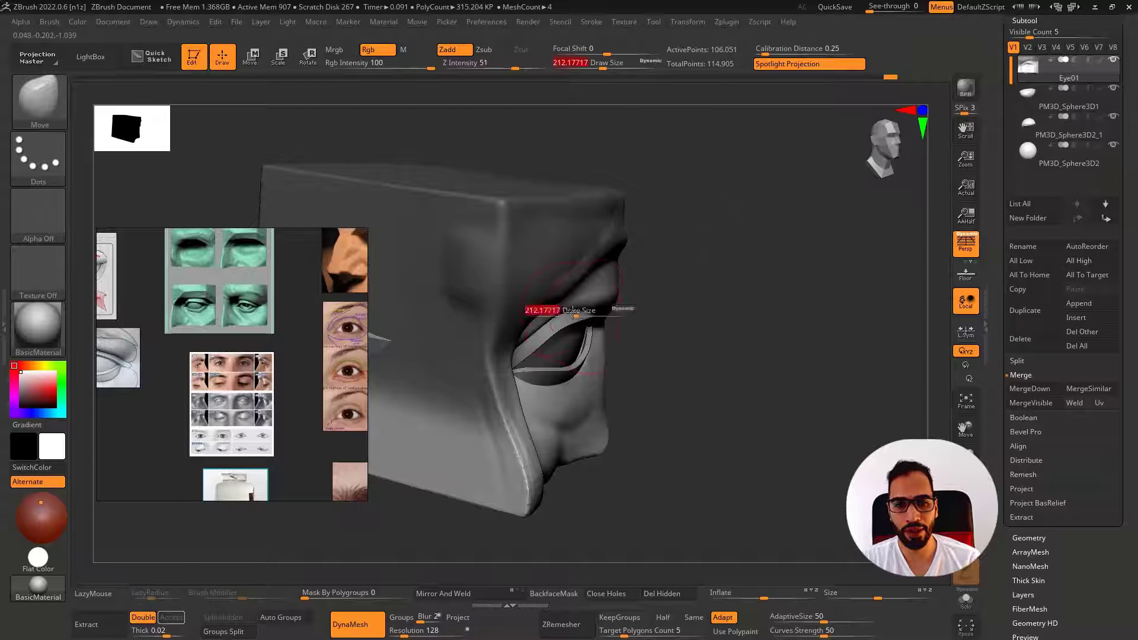
left_click(567, 311)
left_click_drag(575, 314, 578, 310)
mouse_move(583, 311)
right_mouse_down("shift")
mouse_move(573, 301)
mouse_move(514, 375)
mouse_move(555, 354)
mouse_move(524, 354)
right_mouse_up("shift")
key("ctrl+z")
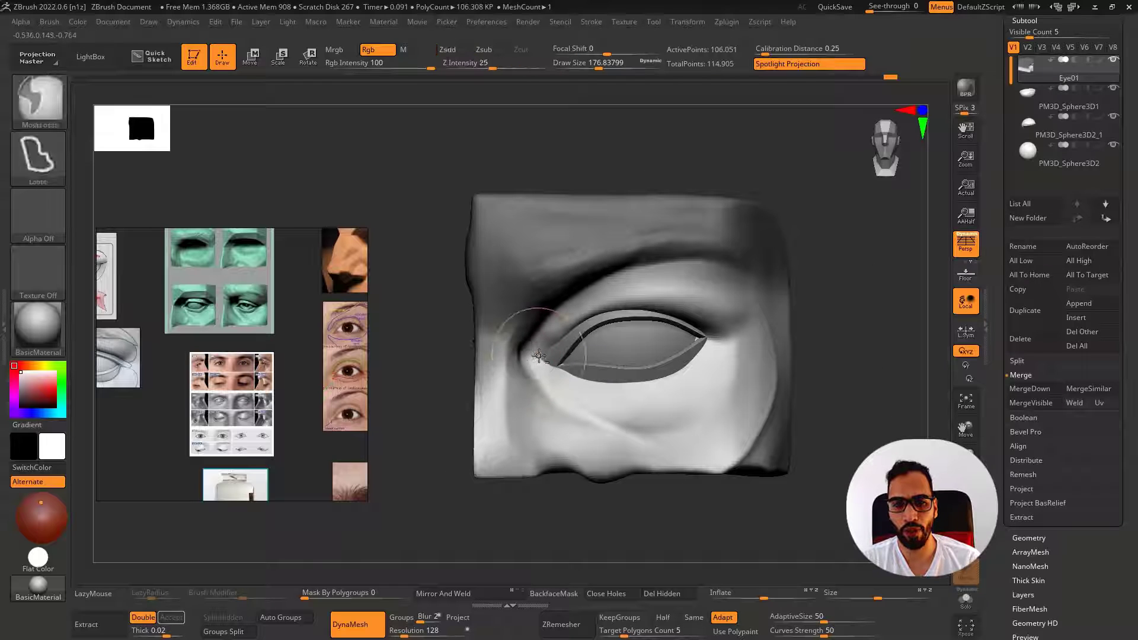
Reshape the inner eye corner and its adjoining skin with the Move brush at about 177
left_click_drag(532, 360, 535, 355)
right_click_drag(551, 360, 542, 356)
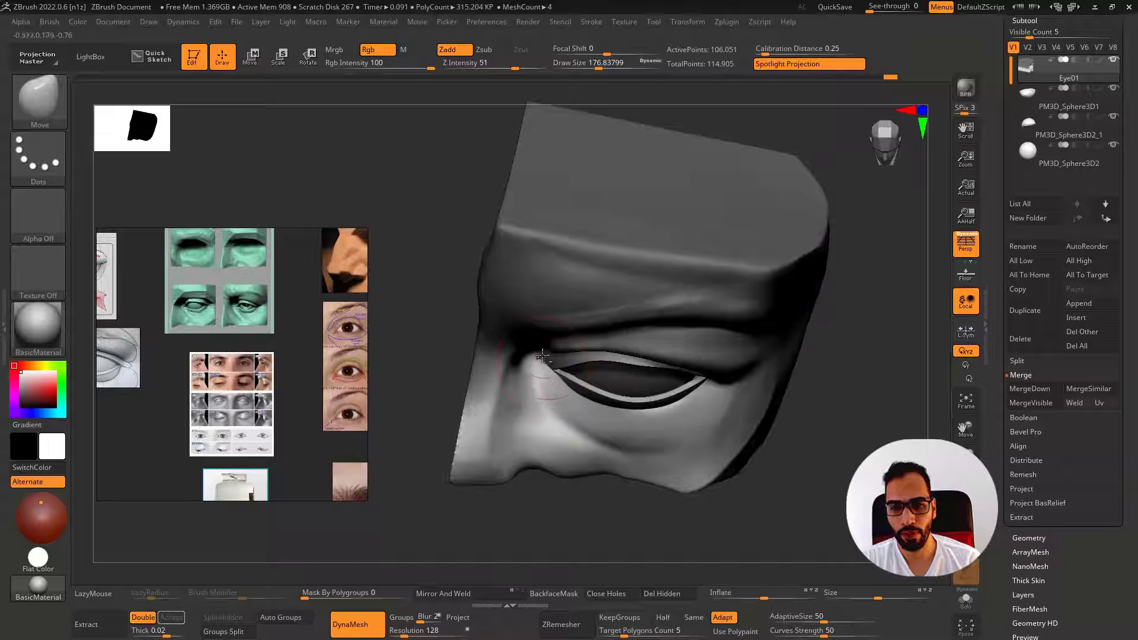
key("ctrl")
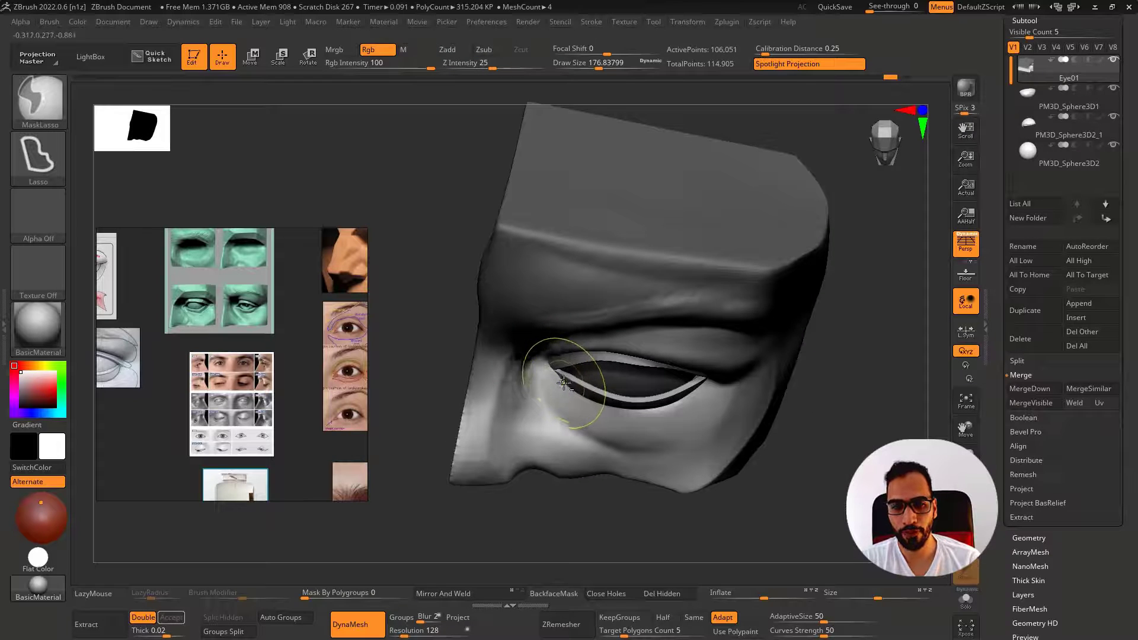
mouse_move(554, 369)
right_mouse_down()
mouse_move(552, 336)
mouse_move(550, 371)
mouse_move(504, 376)
mouse_move(537, 377)
mouse_move(588, 341)
mouse_move(564, 381)
mouse_move(574, 394)
mouse_move(667, 394)
mouse_move(590, 392)
right_mouse_up()
left_click_drag(576, 398, 584, 398)
mouse_move(584, 397)
right_mouse_down()
mouse_move(569, 396)
mouse_move(583, 396)
right_mouse_up()
Refine the inner eye corner and nearby lid edge with the Move brush at about 124 to 83
key("s")
left_click(578, 399)
key("s")
left_click_drag(569, 395, 551, 394)
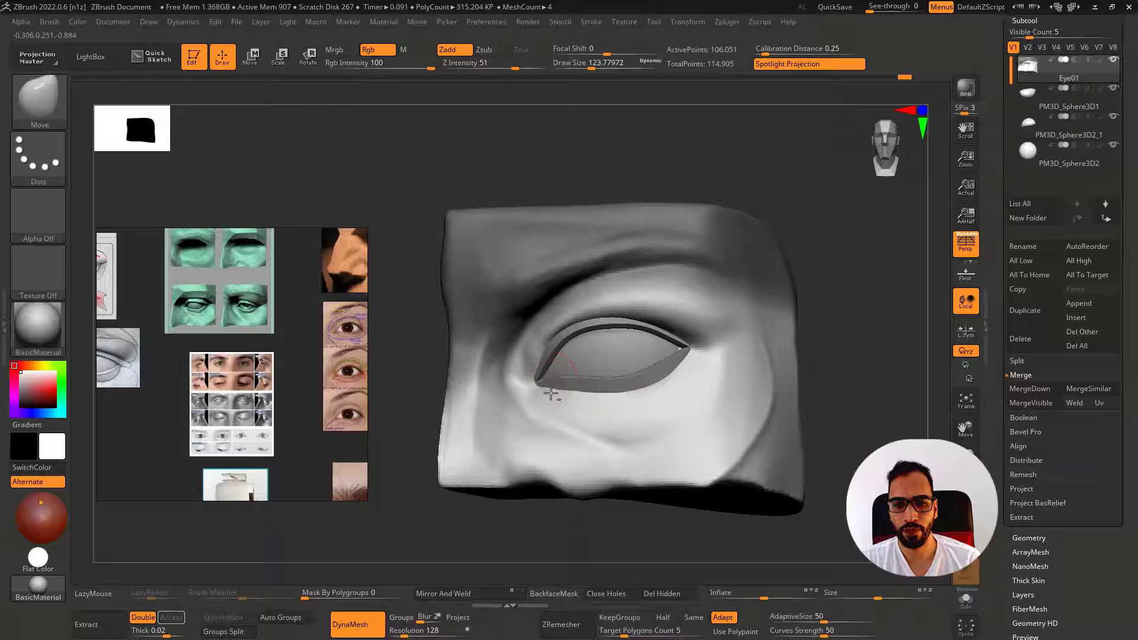
key("shift")
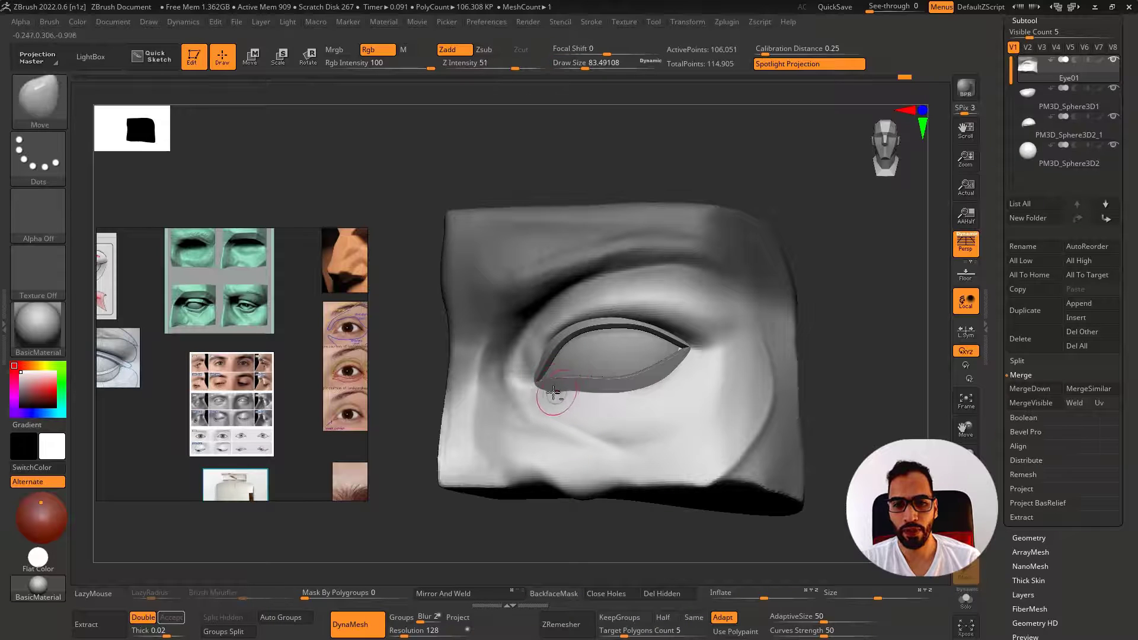
right_click_drag(600, 397, 574, 415, "shift")
left_click_drag(574, 414, 607, 417, "shift")
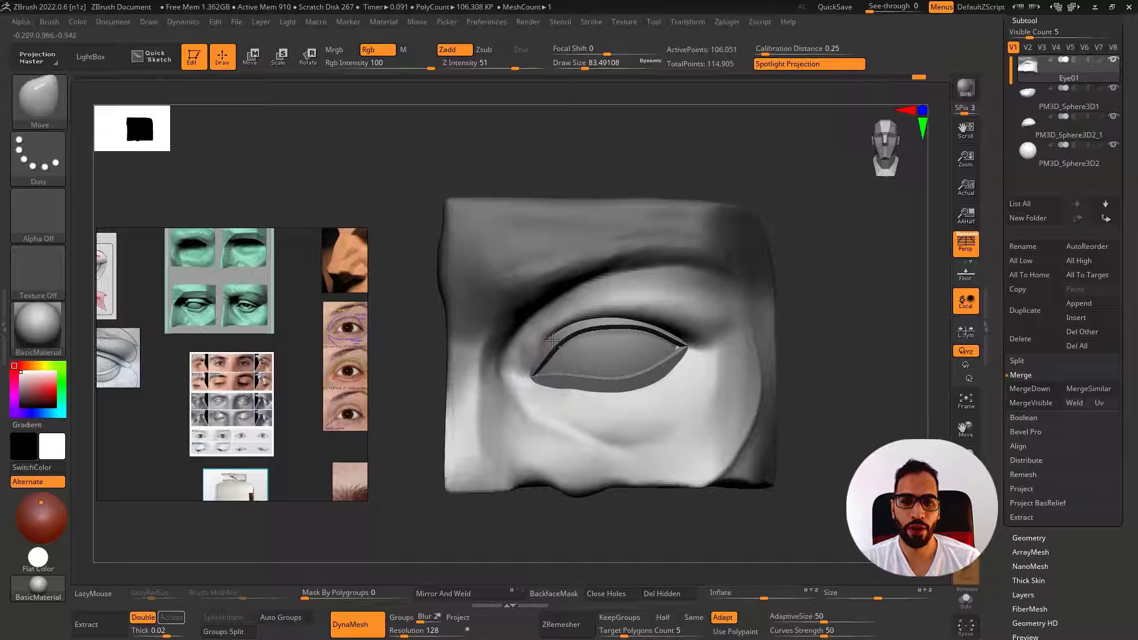
Build up the fold beneath the brow with ClayBuildup at about 140 and smooth the strokes into the surrounding skin
mouse_move(600, 357)
right_mouse_down()
mouse_move(586, 354)
mouse_move(716, 256)
right_mouse_up()
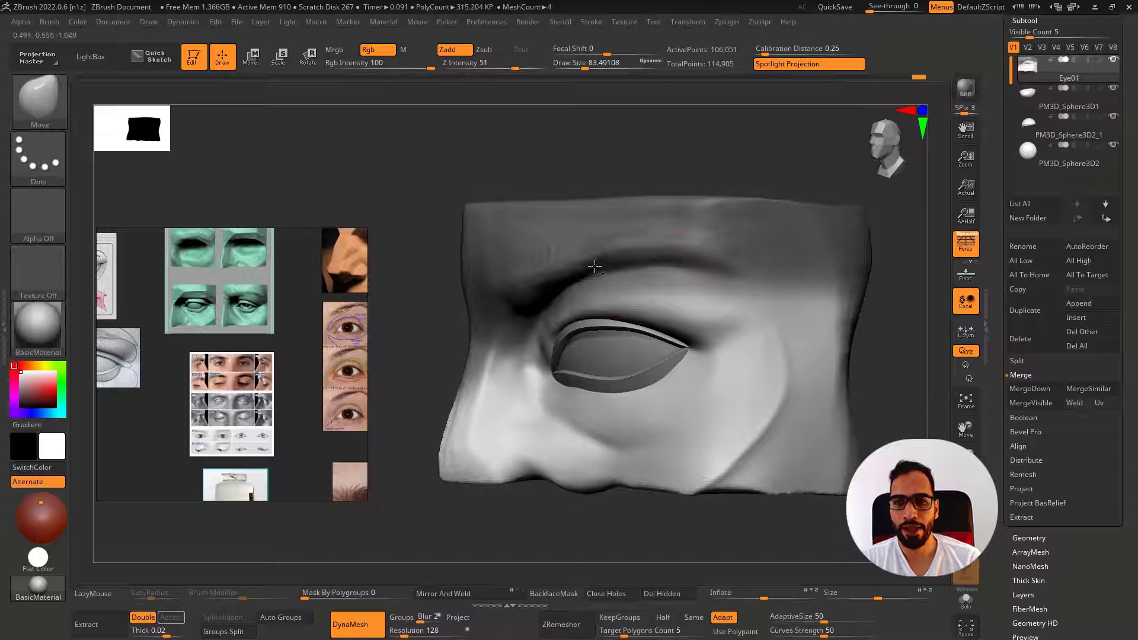
mouse_move(649, 276)
right_mouse_down()
mouse_move(676, 279)
mouse_move(659, 290)
mouse_move(669, 294)
mouse_move(725, 285)
mouse_move(666, 279)
mouse_move(617, 305)
mouse_move(595, 297)
mouse_move(580, 314)
mouse_move(544, 304)
right_mouse_up()
key("b")
key("c")
key("b")
key("s")
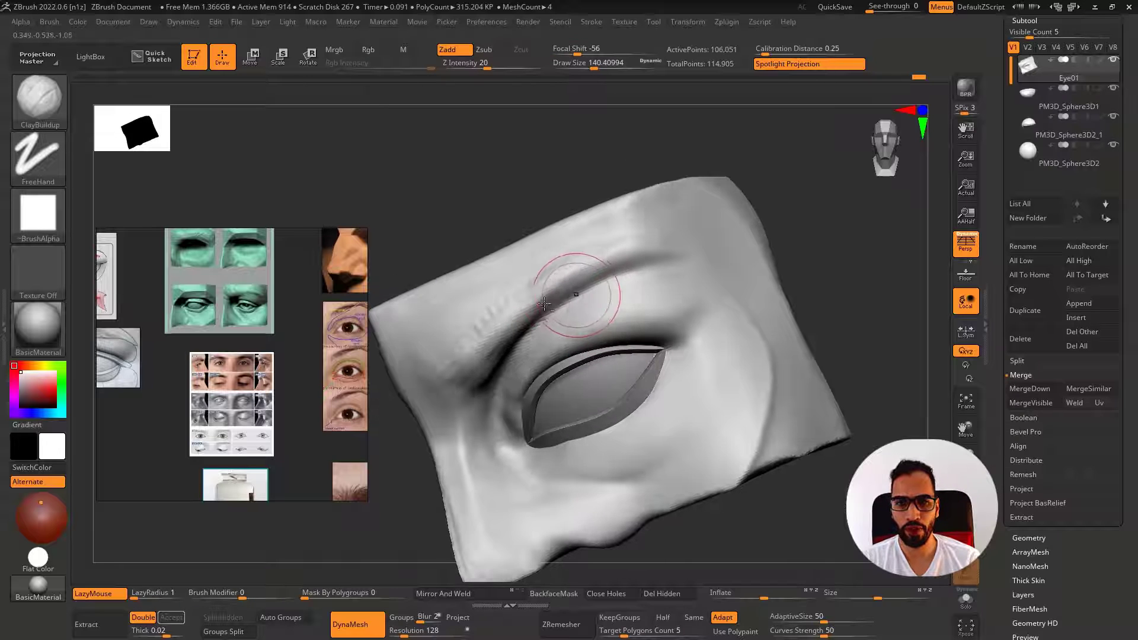
mouse_move(603, 280)
left_mouse_down()
mouse_move(649, 249)
mouse_move(572, 295)
left_mouse_up()
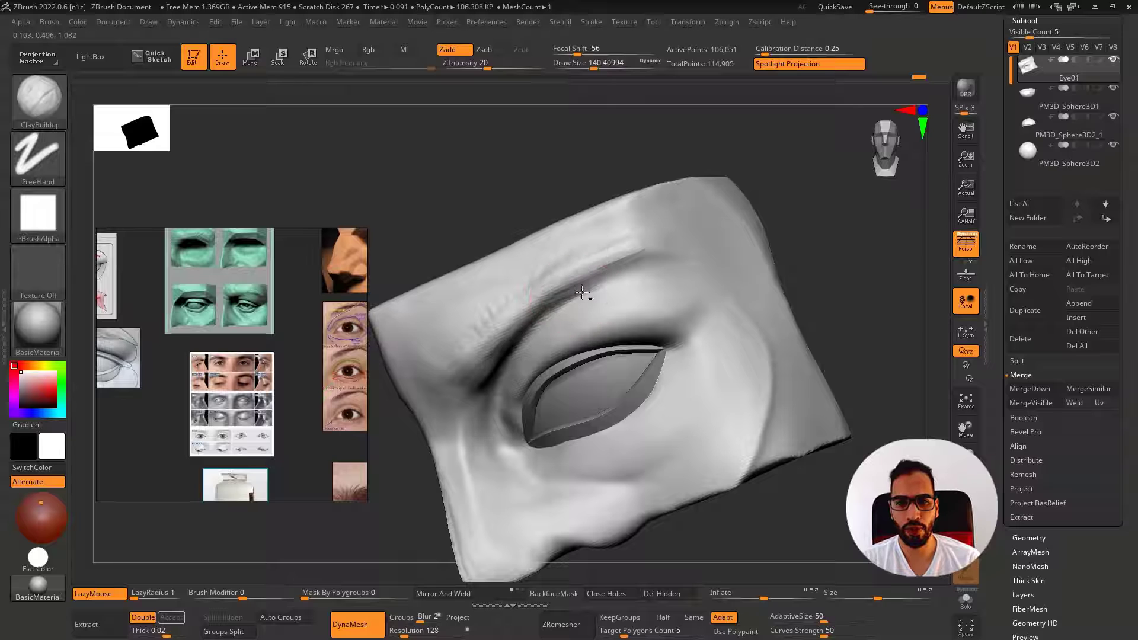
right_click_drag(577, 304, 808, 253, "shift")
right_click_drag(541, 325, 468, 337, "alt")
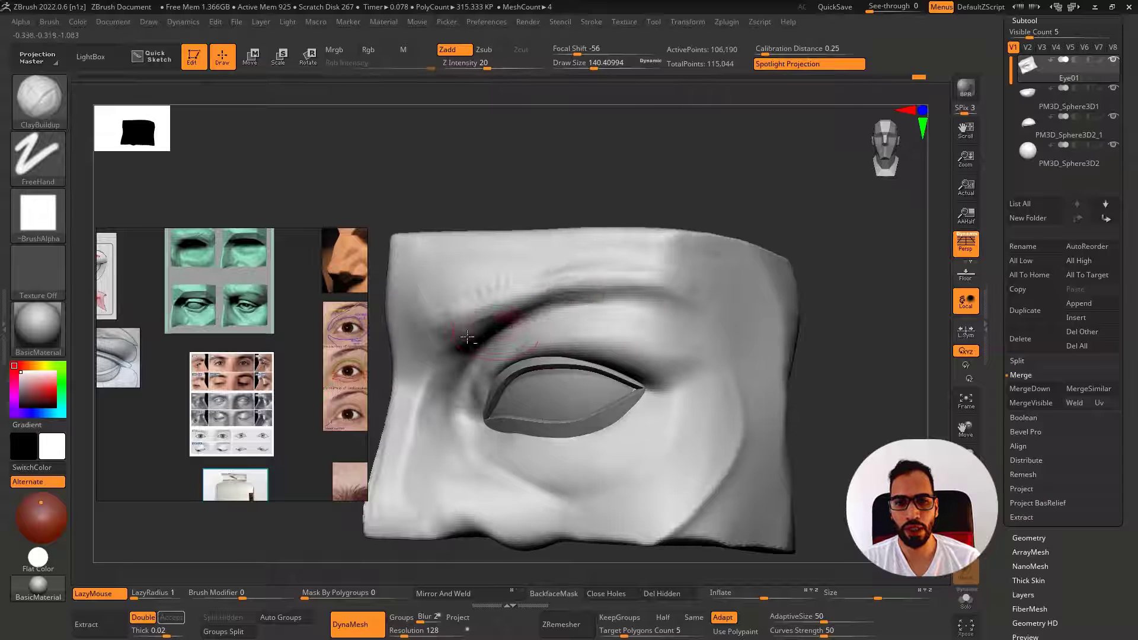
key("shift")
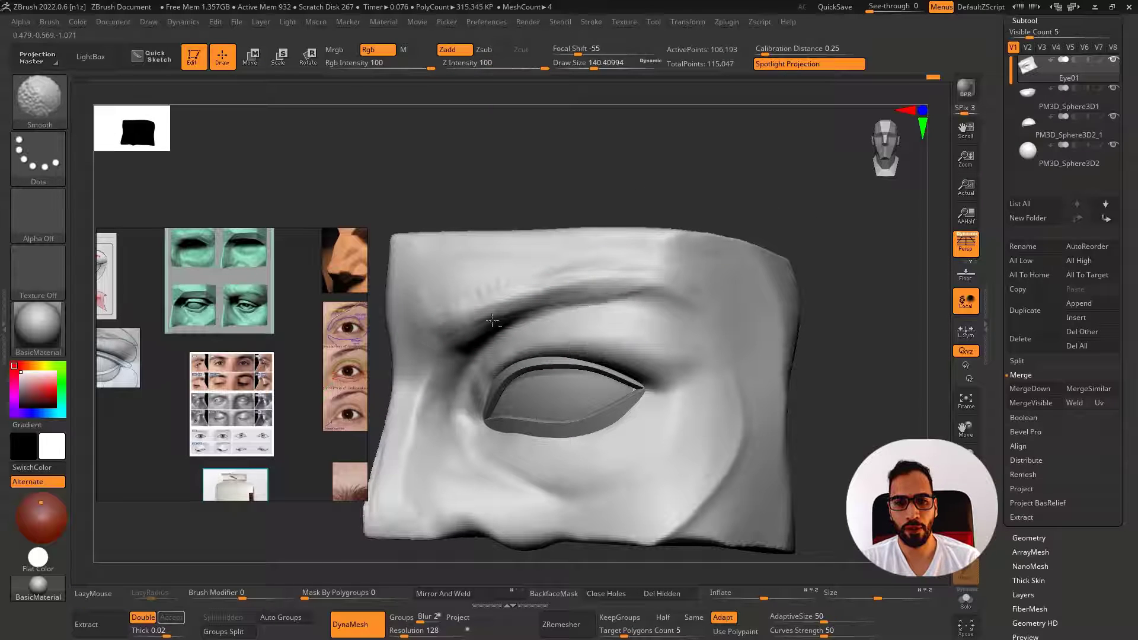
right_click_drag(507, 277, 534, 296)
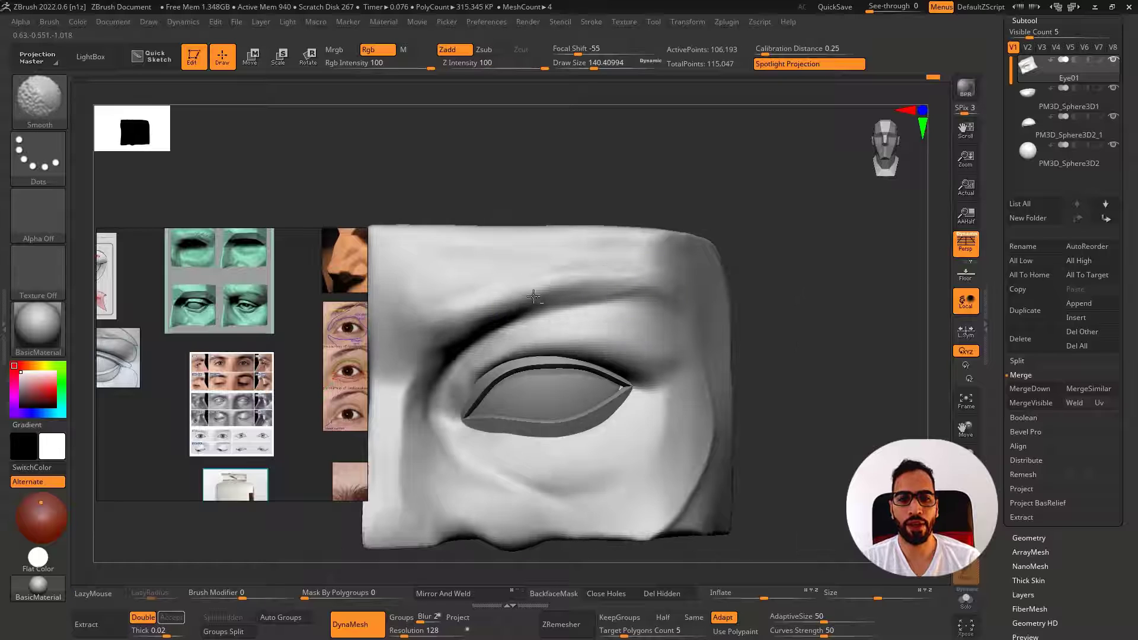
Carve short hair strokes along the middle and outer brow with DamStandard at about 56
key("b")
key("d")
key("s")
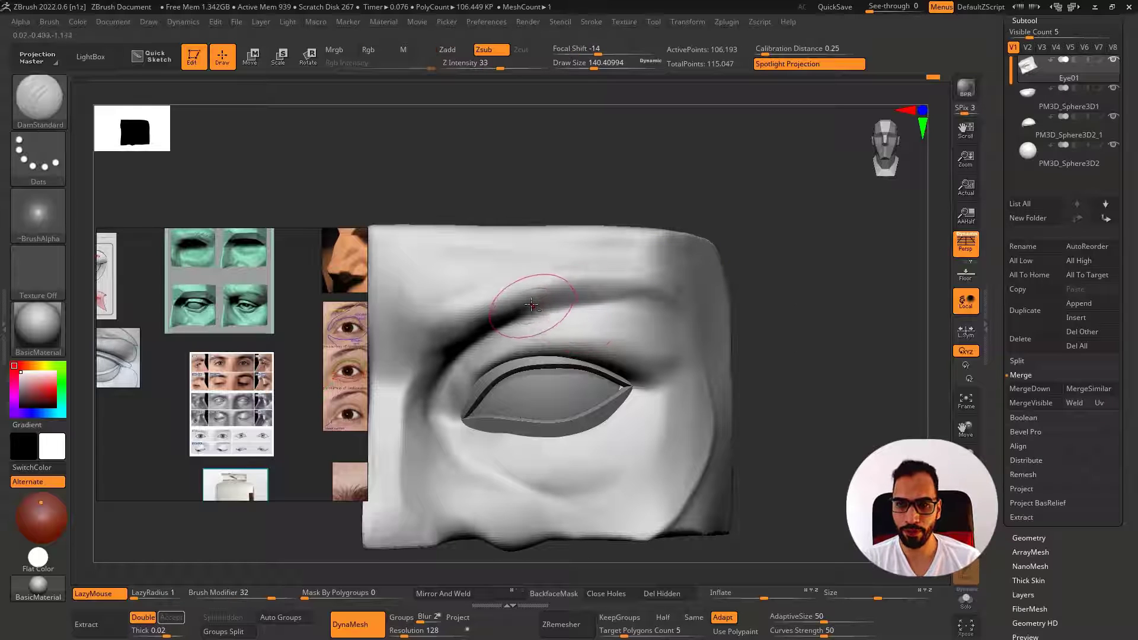
key("s")
left_click_drag(522, 318, 494, 318)
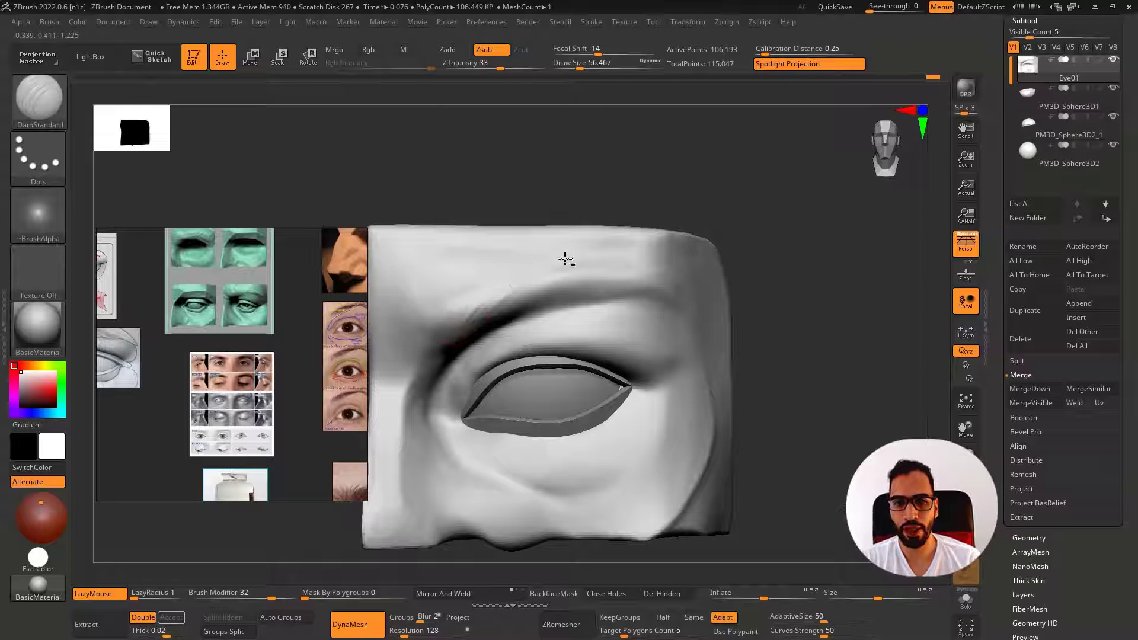
left_click_drag(565, 259, 591, 265)
mouse_move(546, 297)
left_mouse_down()
mouse_move(600, 267)
mouse_move(605, 283)
left_mouse_up()
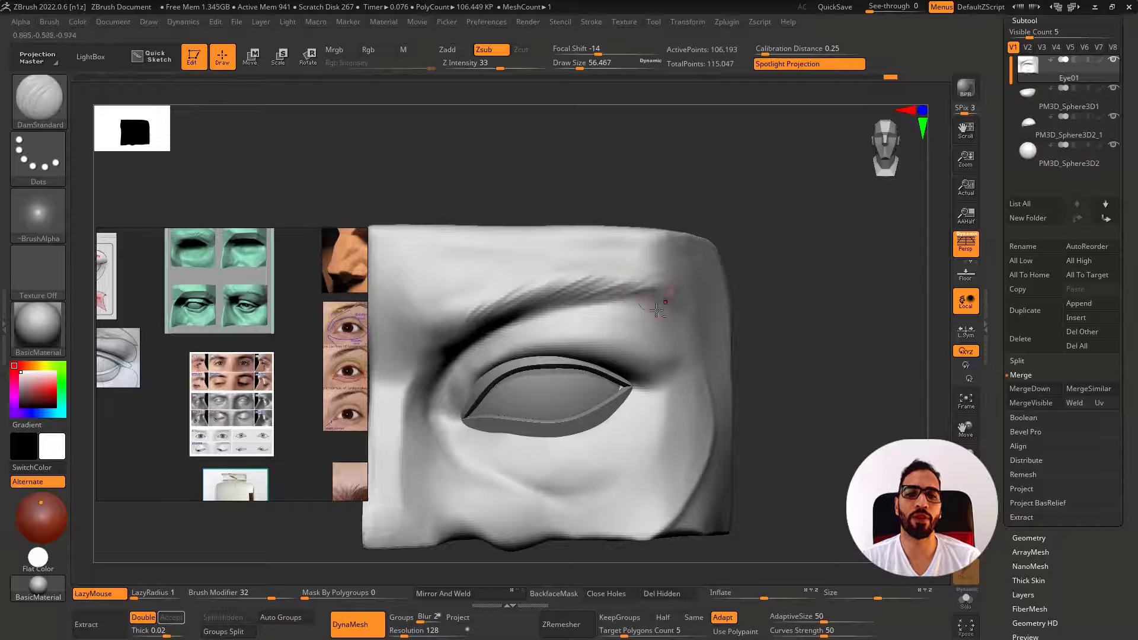
right_click_drag(657, 310, 666, 295)
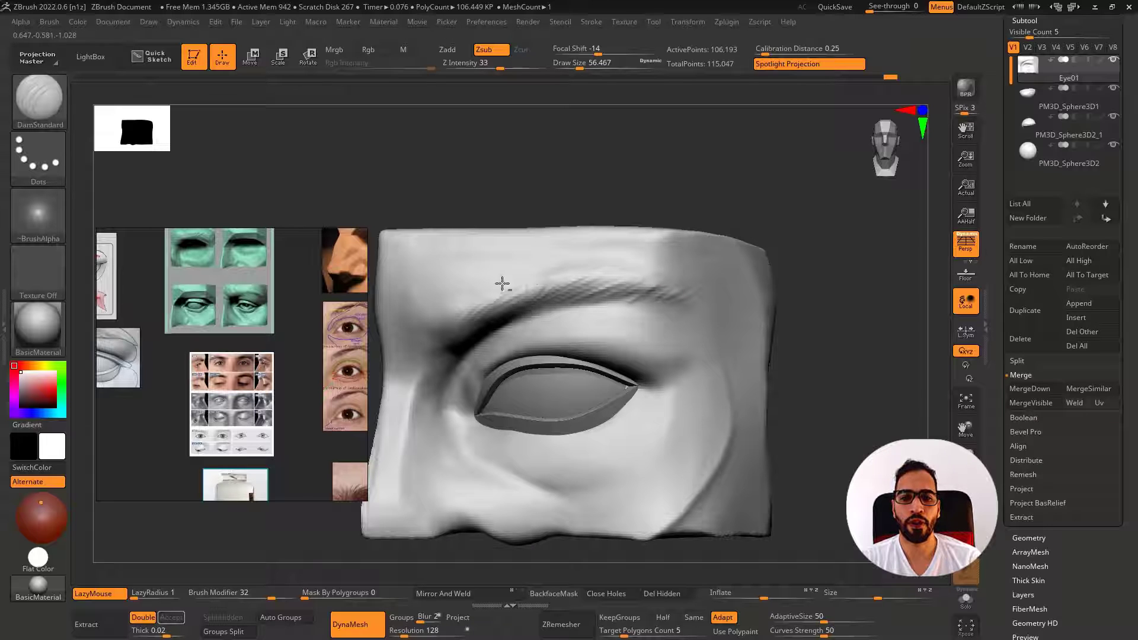
Carve strokes and frown creases at the inner end of the brow with DamStandard at about 97 to 140
left_click_drag(479, 321, 475, 317)
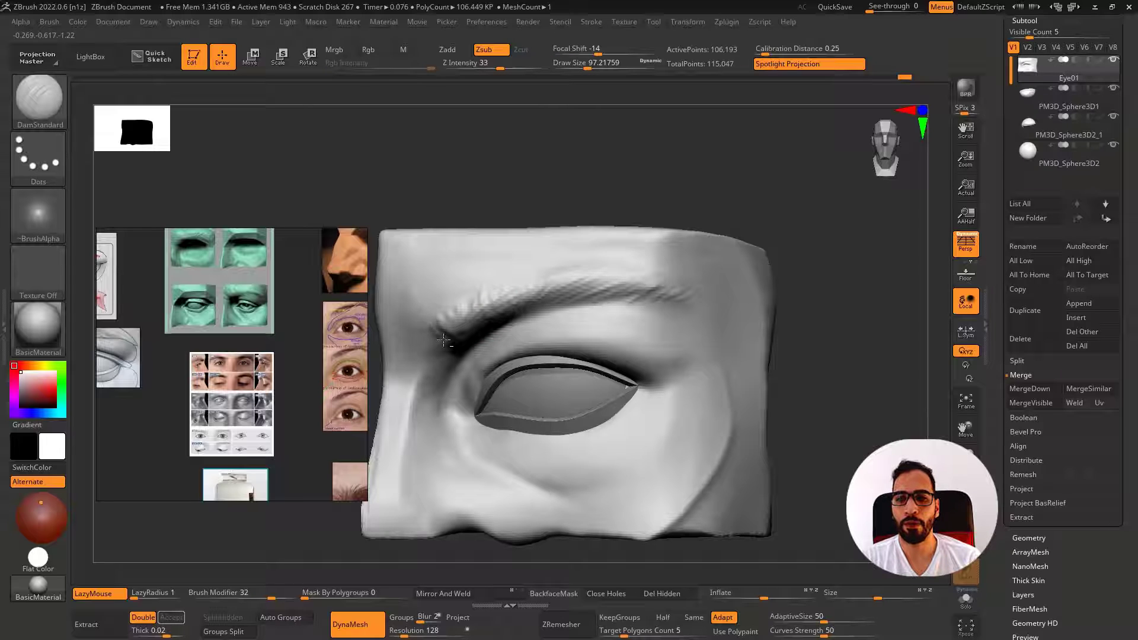
key("s")
left_click_drag(420, 343, 424, 342)
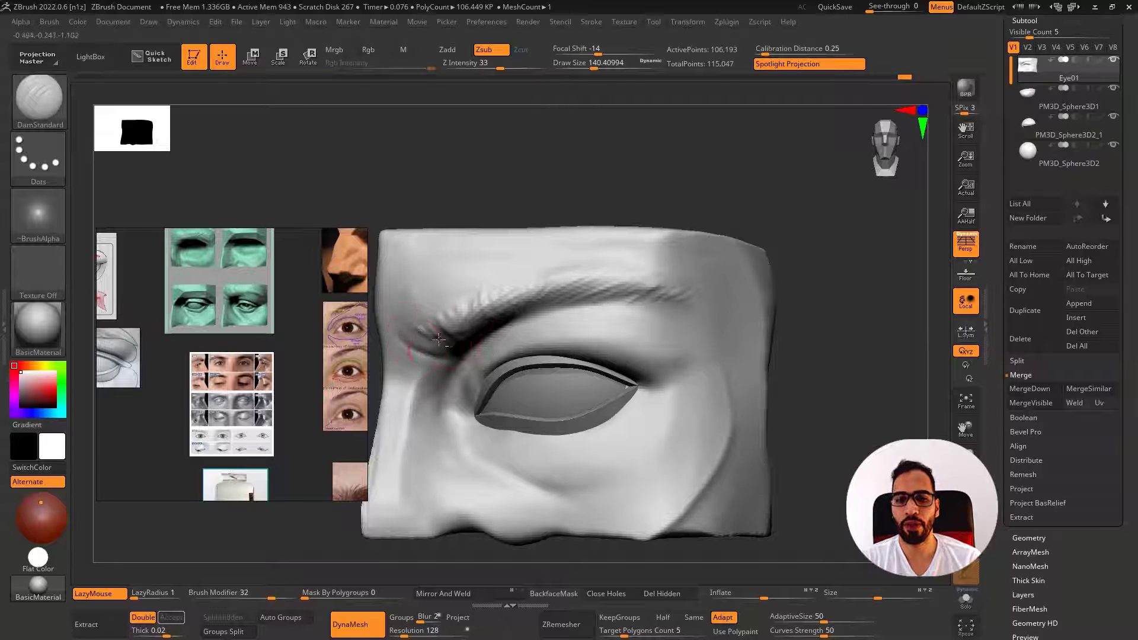
mouse_move(401, 298)
left_mouse_down()
mouse_move(430, 323)
mouse_move(419, 320)
left_mouse_up()
right_click_drag(415, 314, 430, 305)
Raise the skin folds between the inner brow and the nose bridge with the Standard brush at about 140
key("b")
key("s")
key("t")
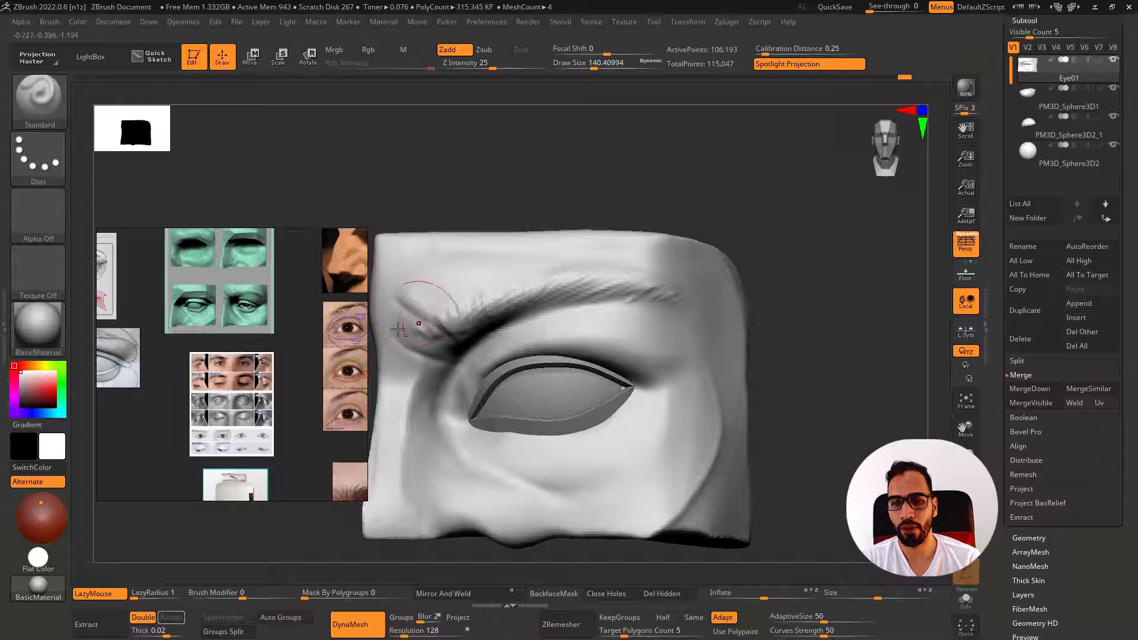
left_click_drag(390, 311, 407, 316)
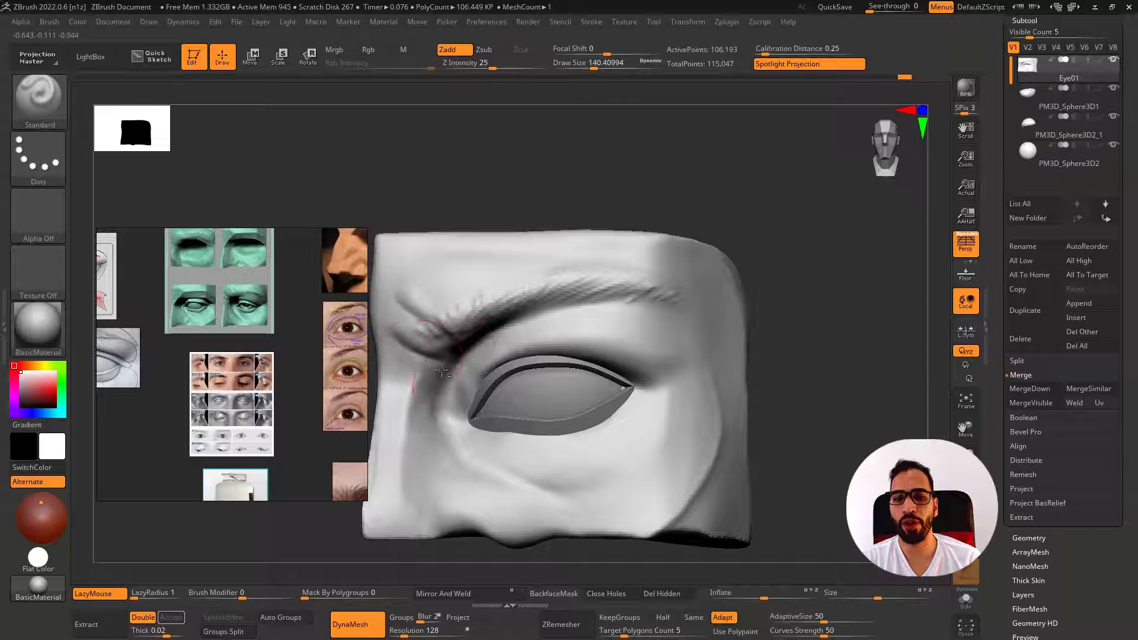
mouse_move(441, 371)
left_mouse_down()
mouse_move(391, 359)
mouse_move(409, 380)
left_mouse_up()
Deepen the frown crease with DamStandard and rework the fold beside the nose bridge with the Standard brush at about 140
key("b")
key("d")
key("s")
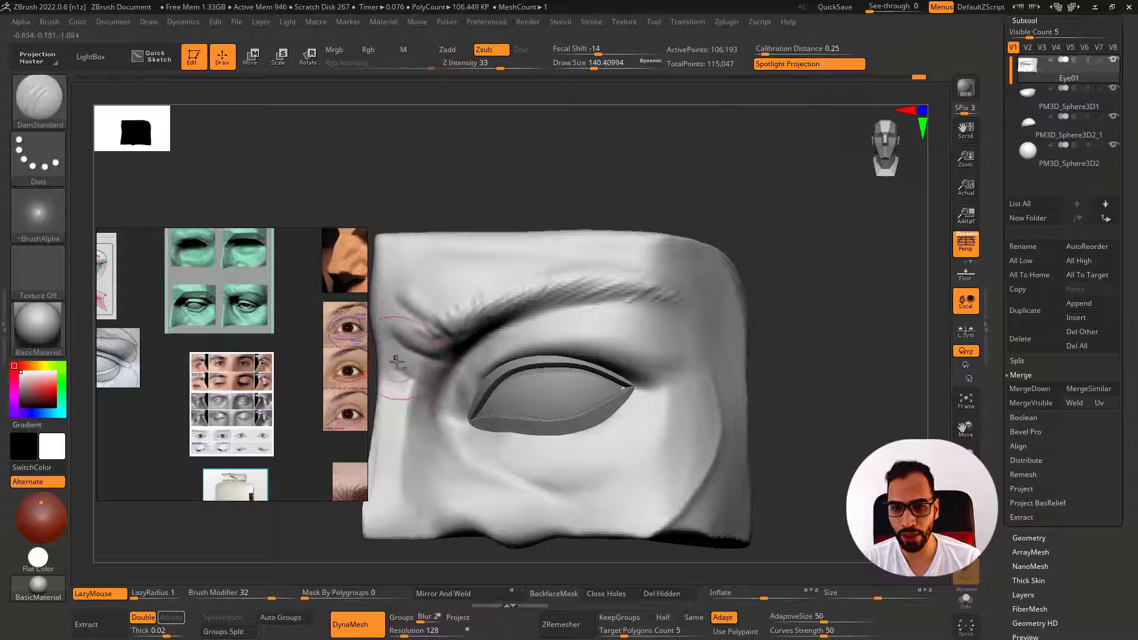
key("b")
key("s")
key("t")
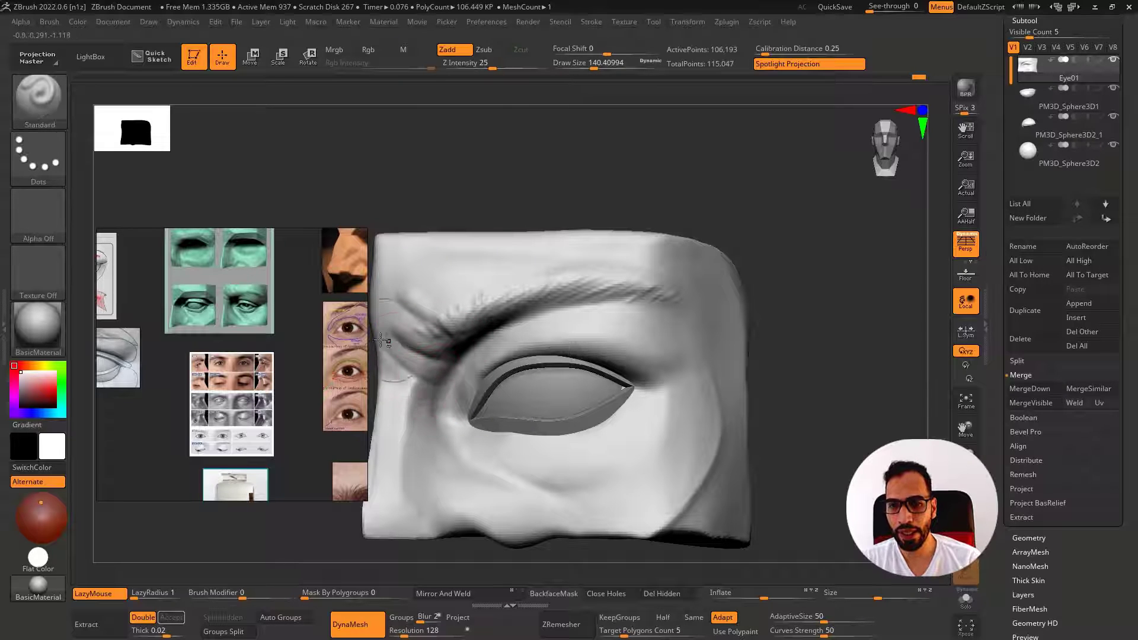
left_click_drag(382, 340, 405, 351)
right_click_drag(424, 372, 563, 307)
key("]")
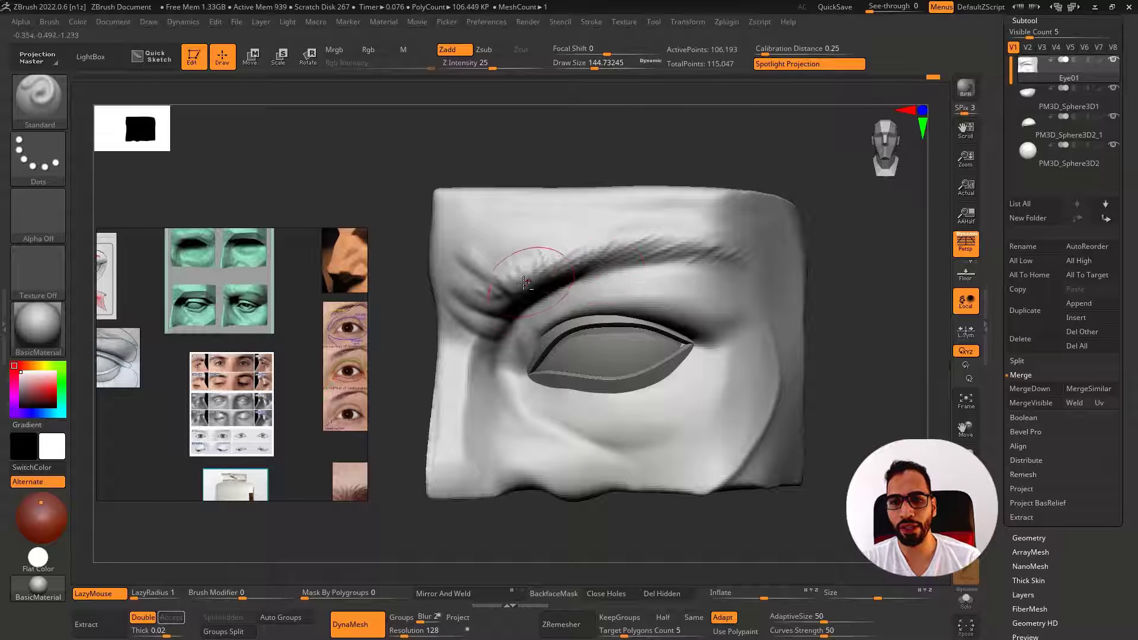
Reshape the brow's profile in side view with the Move Topological brush at about 228 to 331
mouse_move(524, 283)
right_mouse_down()
mouse_move(508, 256)
mouse_move(521, 217)
right_mouse_up()
key("b")
key("m")
key("t")
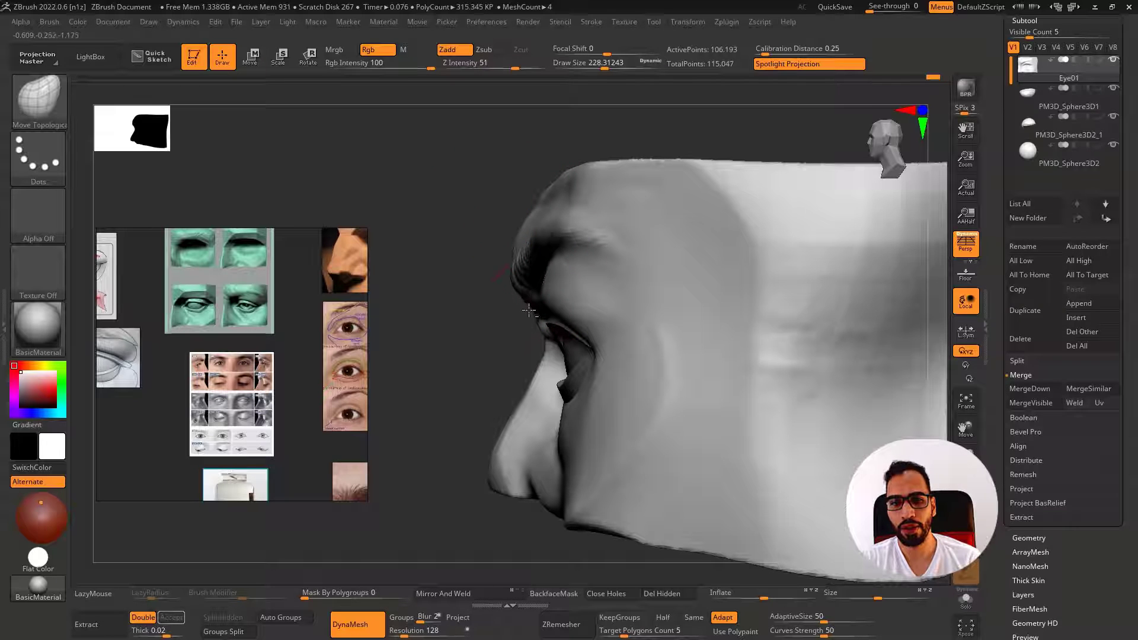
key("bracketright")
right_click_drag(518, 310, 531, 338)
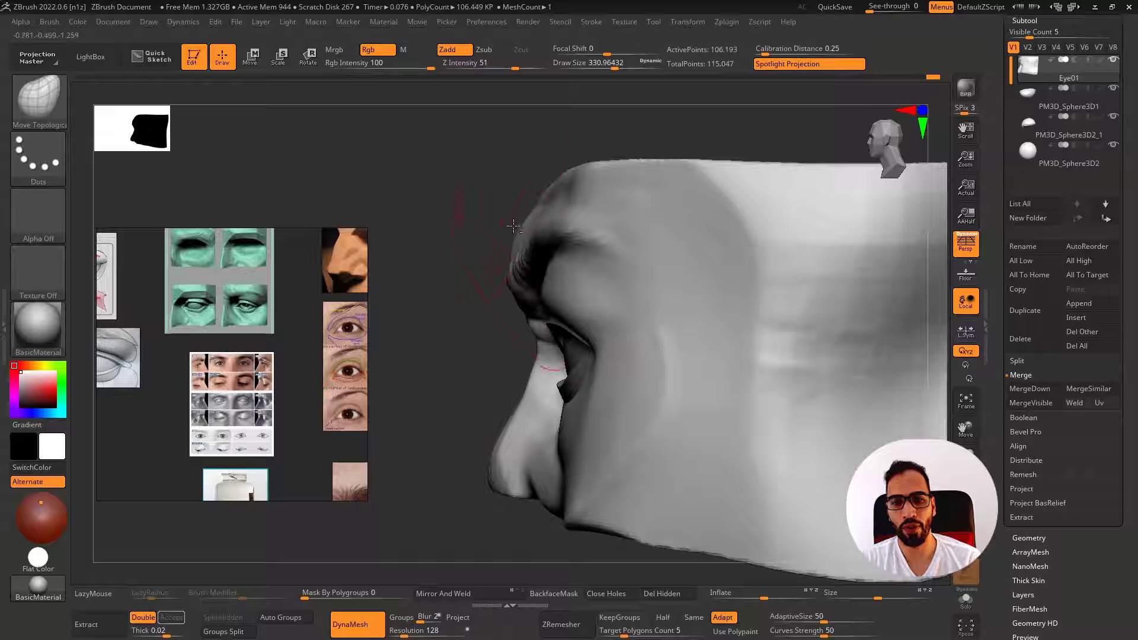
mouse_move(532, 197)
right_mouse_down()
mouse_move(605, 224)
mouse_move(533, 257)
mouse_move(593, 249)
mouse_move(574, 332)
mouse_move(522, 330)
mouse_move(559, 289)
mouse_move(568, 305)
mouse_move(591, 291)
mouse_move(584, 350)
mouse_move(627, 373)
mouse_move(597, 339)
mouse_move(569, 332)
right_mouse_up()
Adjust the side of the nose bridge with the Move Topological brush at about 217
key("s")
left_click_drag(569, 332, 556, 323)
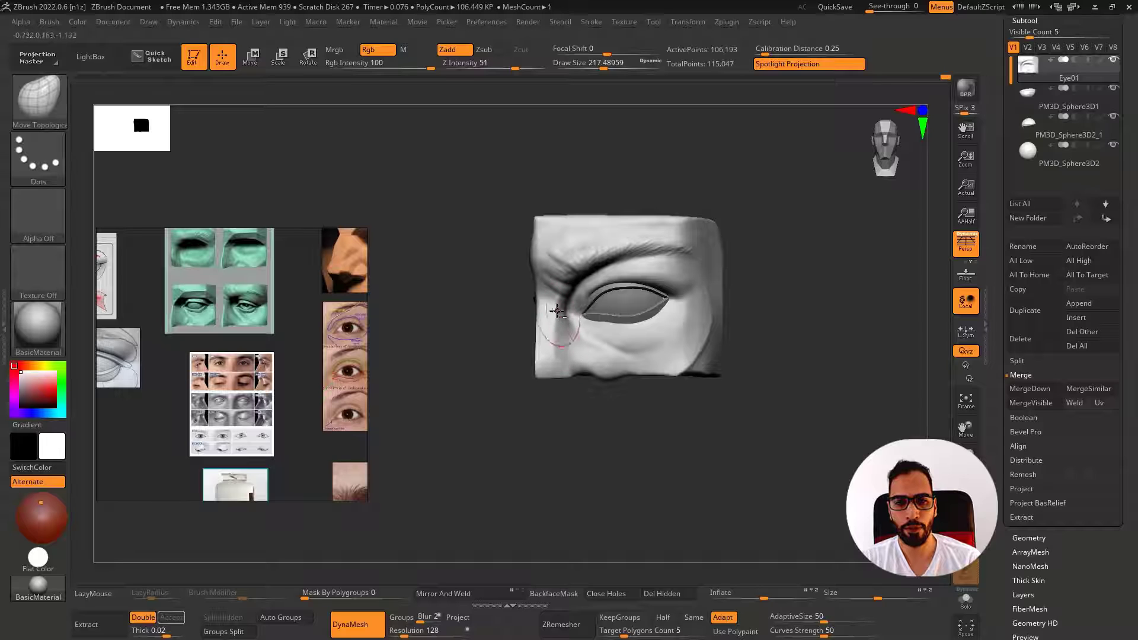
mouse_move(561, 317)
right_mouse_down()
mouse_move(542, 335)
mouse_move(552, 338)
right_mouse_up()
left_click_drag(552, 338, 557, 330)
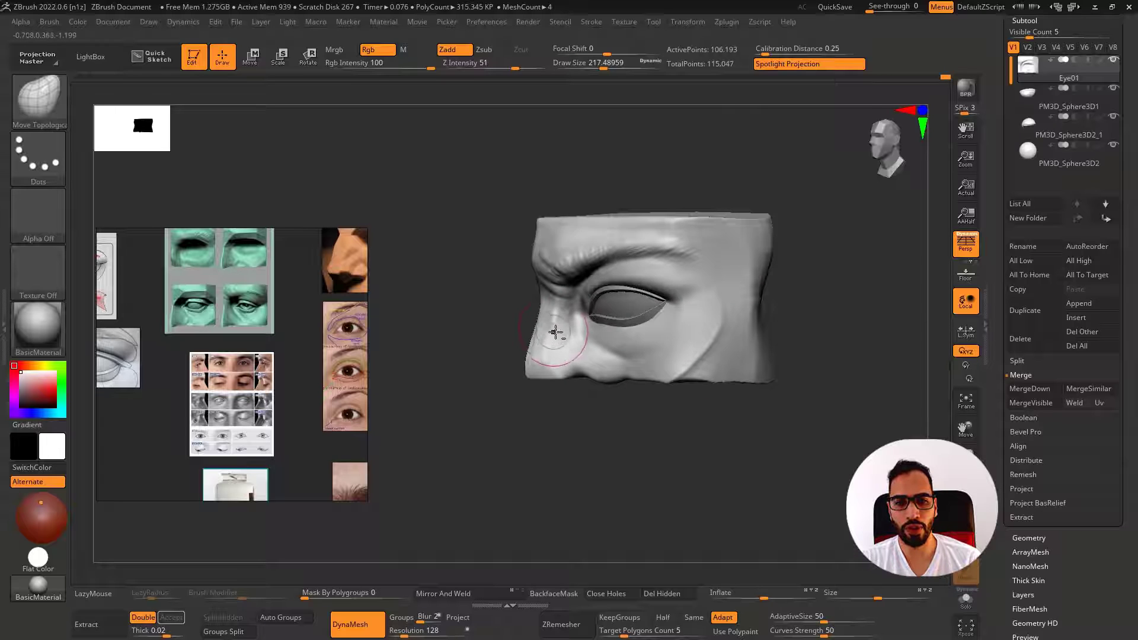
mouse_move(557, 330)
right_mouse_down()
mouse_move(541, 333)
mouse_move(556, 338)
right_mouse_up()
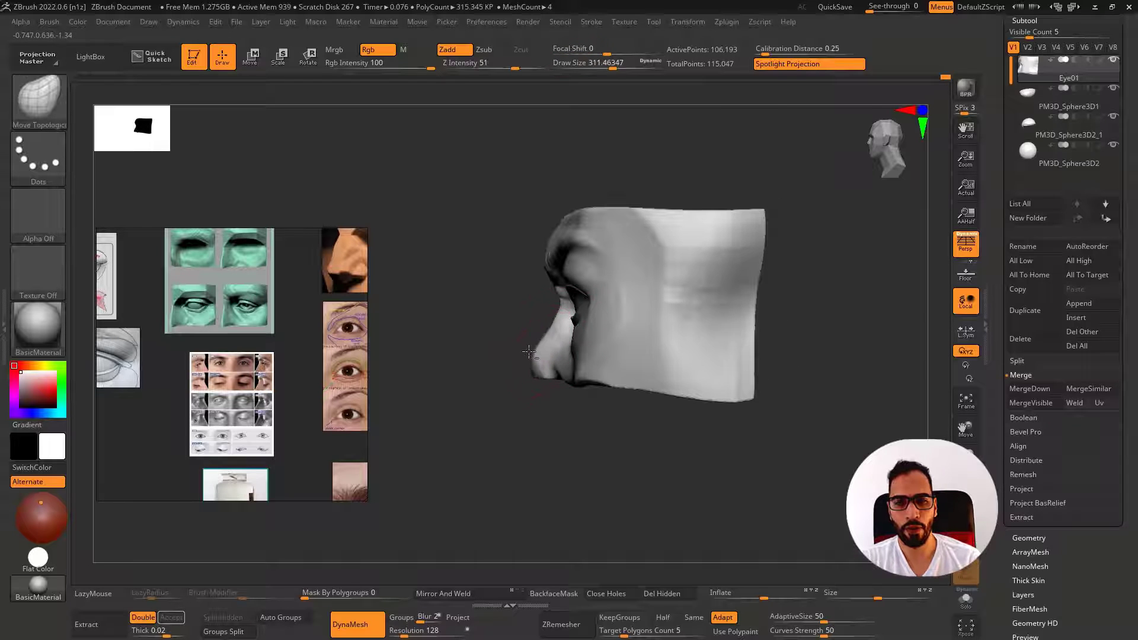
Pull the nose profile forward and refine its bridge with the Move Topological brush at about 311 to 415
key("s")
left_click(510, 355)
left_click_drag(533, 369, 539, 378)
key("s")
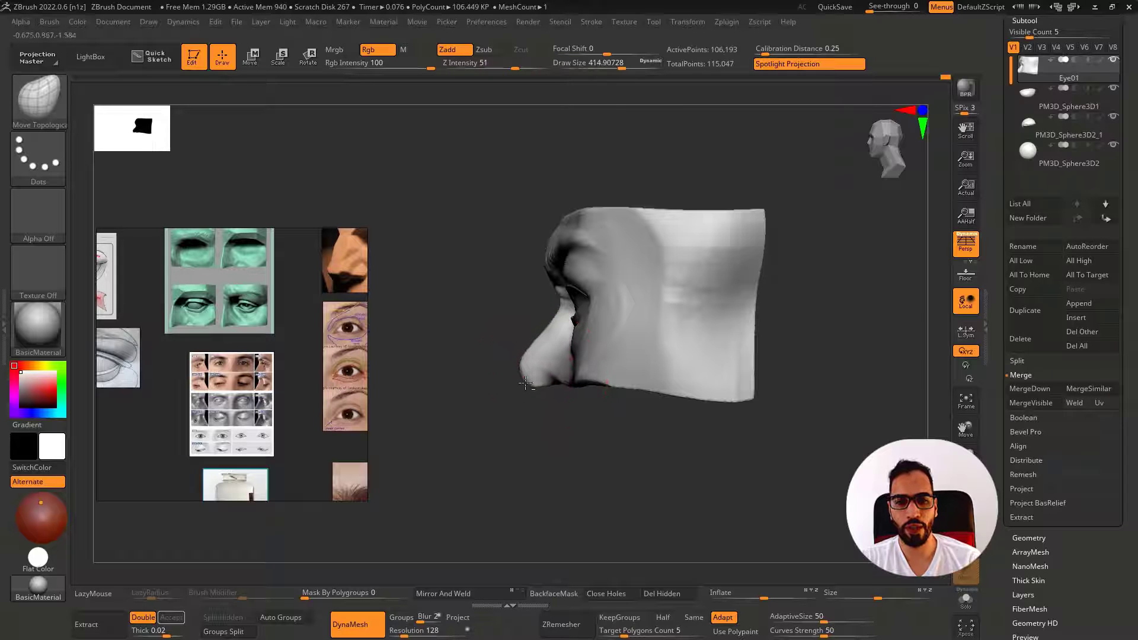
key("s")
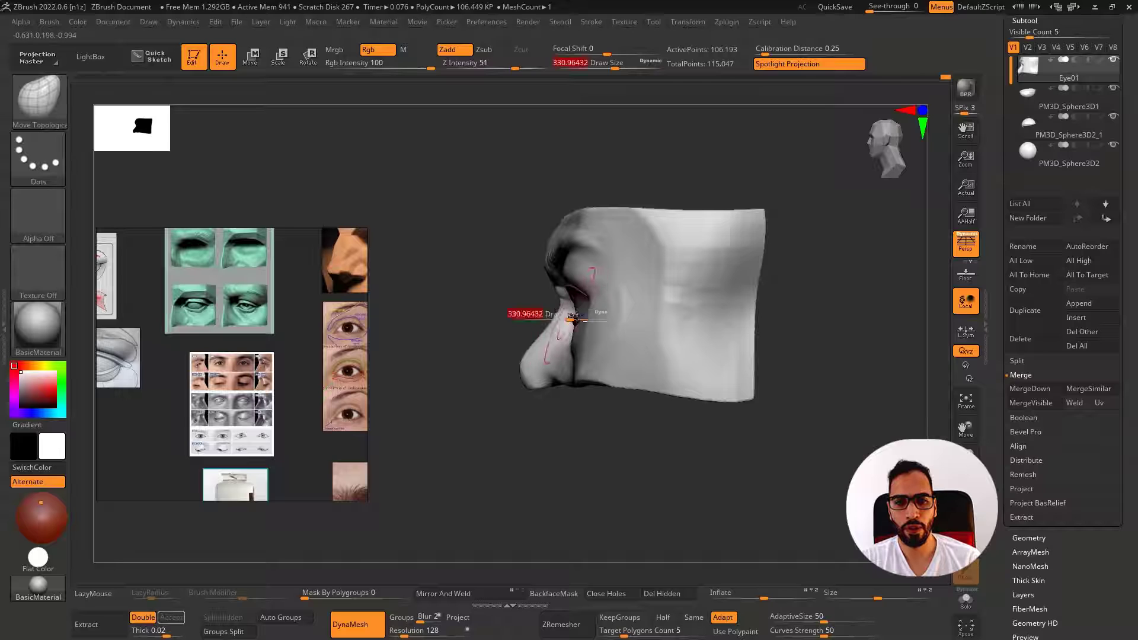
left_click_drag(560, 314, 574, 315)
mouse_move(573, 317)
right_mouse_down()
mouse_move(543, 323)
mouse_move(564, 332)
mouse_move(550, 342)
mouse_move(582, 345)
mouse_move(589, 330)
mouse_move(564, 348)
right_mouse_up()
key("s")
left_click_drag(578, 350, 568, 350)
Try to reshape the lower lid mesh with the Move Topological brush at about 286, then undo it
mouse_move(568, 350)
right_mouse_down()
mouse_move(559, 363)
mouse_move(593, 309)
mouse_move(608, 314)
right_mouse_up()
mouse_move(607, 314)
right_mouse_down("ctrl")
mouse_move(610, 342)
mouse_move(553, 322)
mouse_move(602, 315)
mouse_move(584, 333)
mouse_move(571, 328)
mouse_move(619, 319)
mouse_move(596, 317)
mouse_move(606, 317)
mouse_move(624, 330)
right_mouse_up("ctrl")
left_click(584, 282, "alt")
left_click(584, 325, "alt")
left_click_drag(619, 317, 615, 314)
key("ctrl")
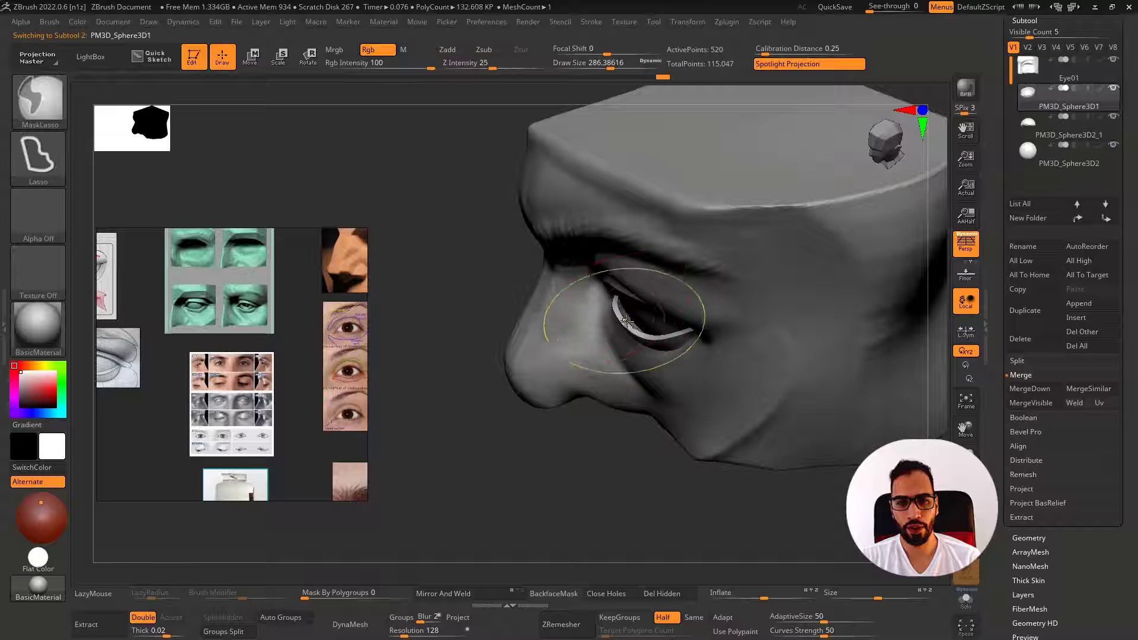
key("ctrl+z")
Make the face mesh active and turn off the perspective view
mouse_move(624, 332)
right_mouse_down()
mouse_move(583, 304)
mouse_move(606, 339)
mouse_move(622, 337)
mouse_move(609, 276)
right_mouse_up()
mouse_move(615, 325)
right_mouse_down()
mouse_move(614, 303)
mouse_move(596, 305)
mouse_move(652, 324)
mouse_move(652, 352)
mouse_move(654, 326)
mouse_move(680, 350)
mouse_move(503, 379)
mouse_move(521, 374)
right_mouse_up()
left_click(606, 284, "alt")
key("w")
key("q")
left_click(959, 238)
mouse_move(579, 330)
right_mouse_down("ctrl")
mouse_move(501, 337)
mouse_move(563, 313)
right_mouse_up("ctrl")
Select the lower lid mesh and shift it slightly along its depth axis with the move gizmo
left_click(565, 305, "alt")
key("w")
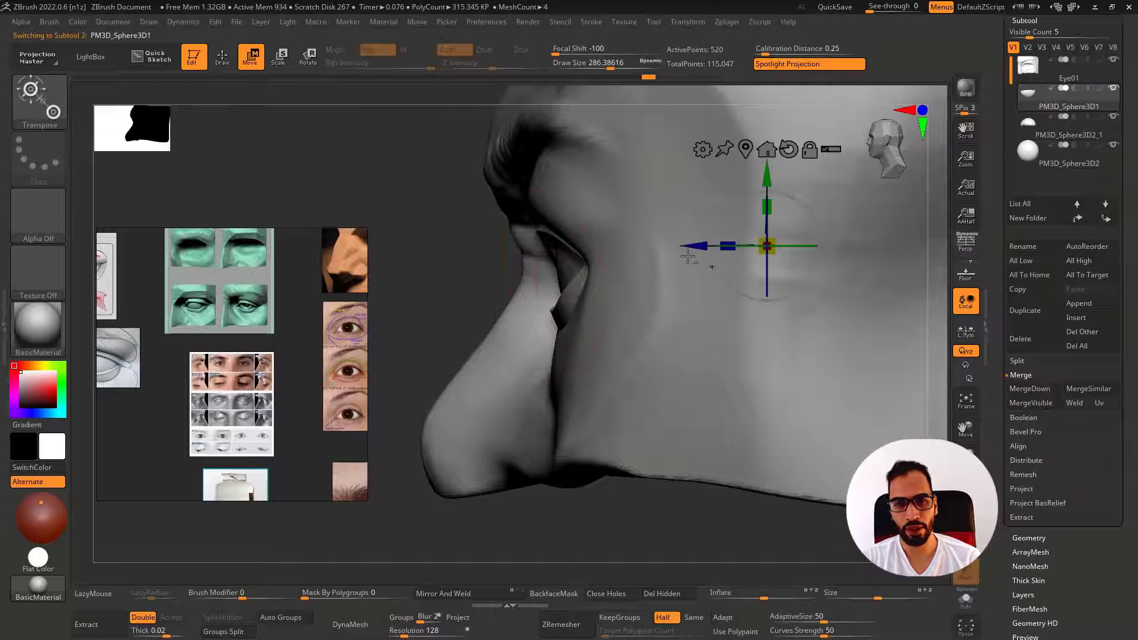
left_click_drag(694, 246, 692, 247)
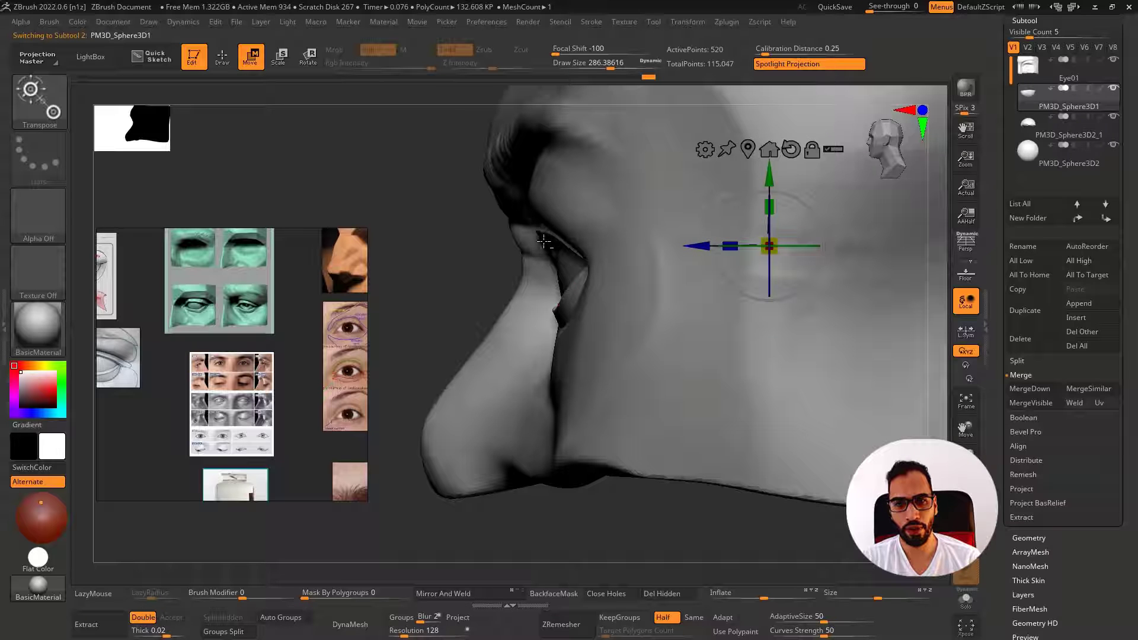
mouse_move(568, 265)
right_mouse_down("shift")
mouse_move(589, 311)
mouse_move(544, 353)
mouse_move(546, 389)
mouse_move(534, 300)
mouse_move(552, 312)
mouse_move(560, 246)
right_mouse_up("shift")
key("q")
right_click_drag(688, 296, 712, 332)
right_click_drag(788, 324, 768, 326)
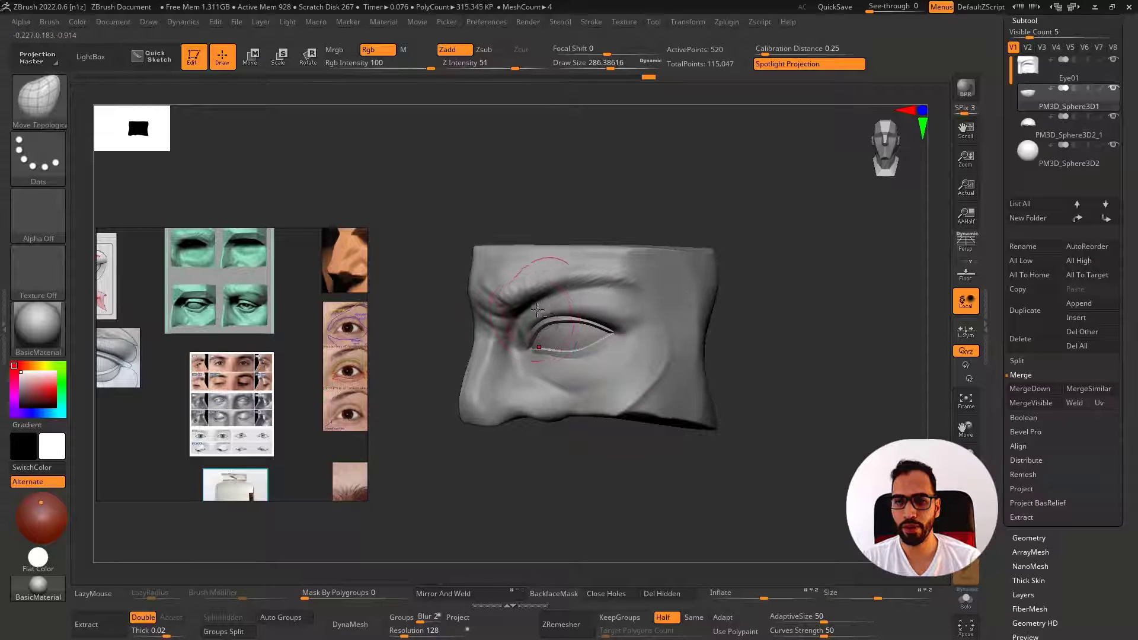
Make the Eye01 face mesh active with ClayBuildup at about 145 and clear its mask
right_click_drag(537, 310, 536, 333, "ctrl")
key("s")
left_click_drag(535, 299, 523, 299)
key("b")
key("c")
key("b")
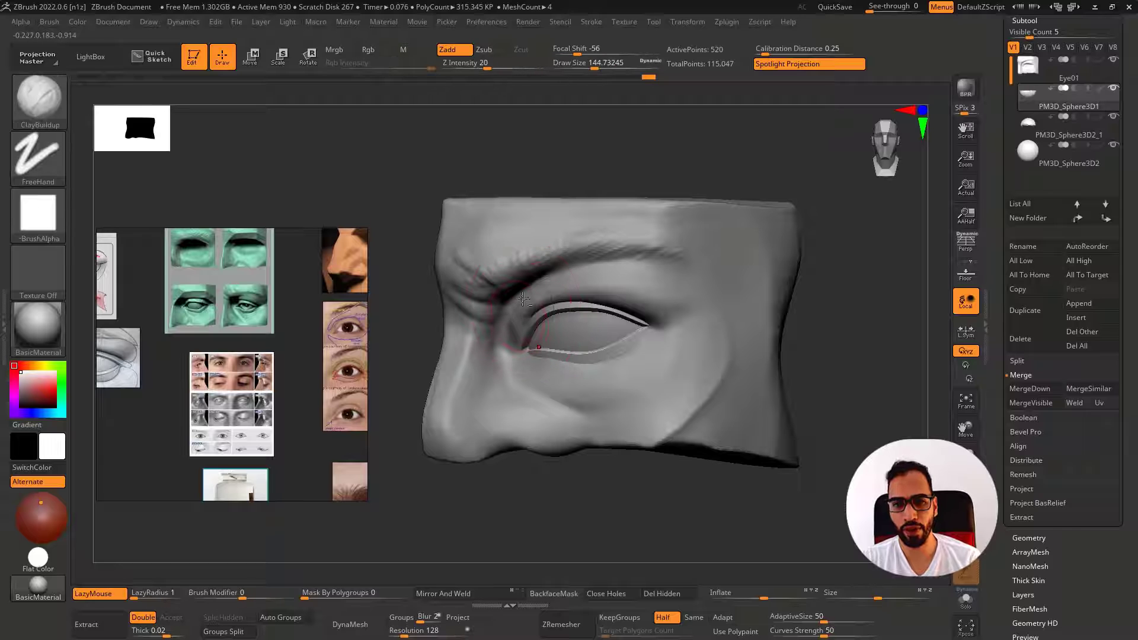
key("alt+s")
key("alt+s")
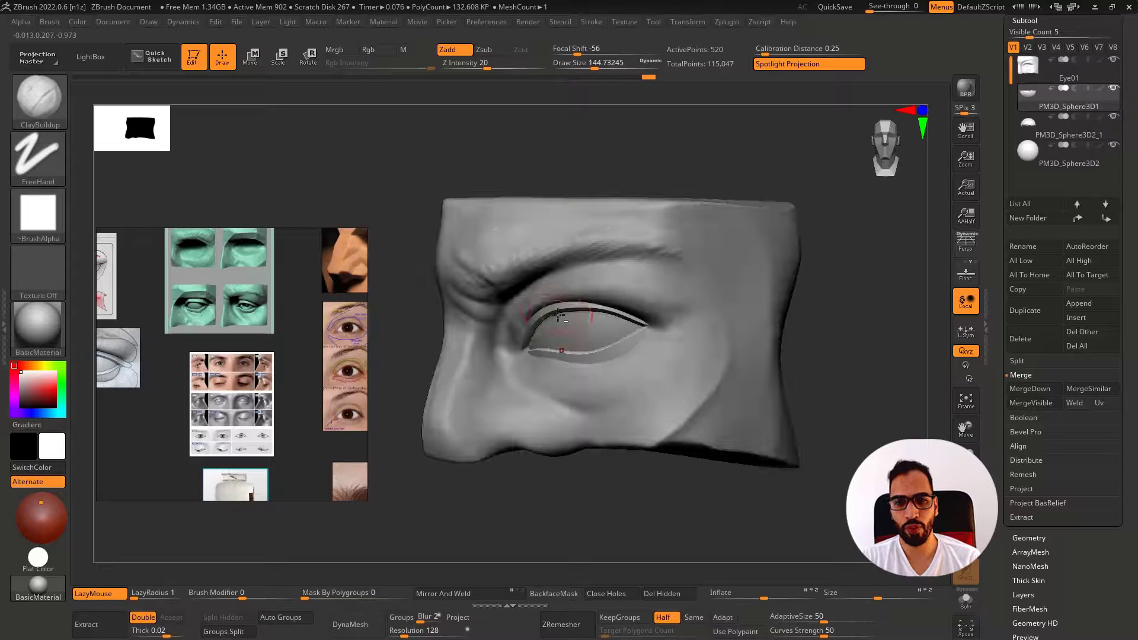
left_click(570, 287, "alt")
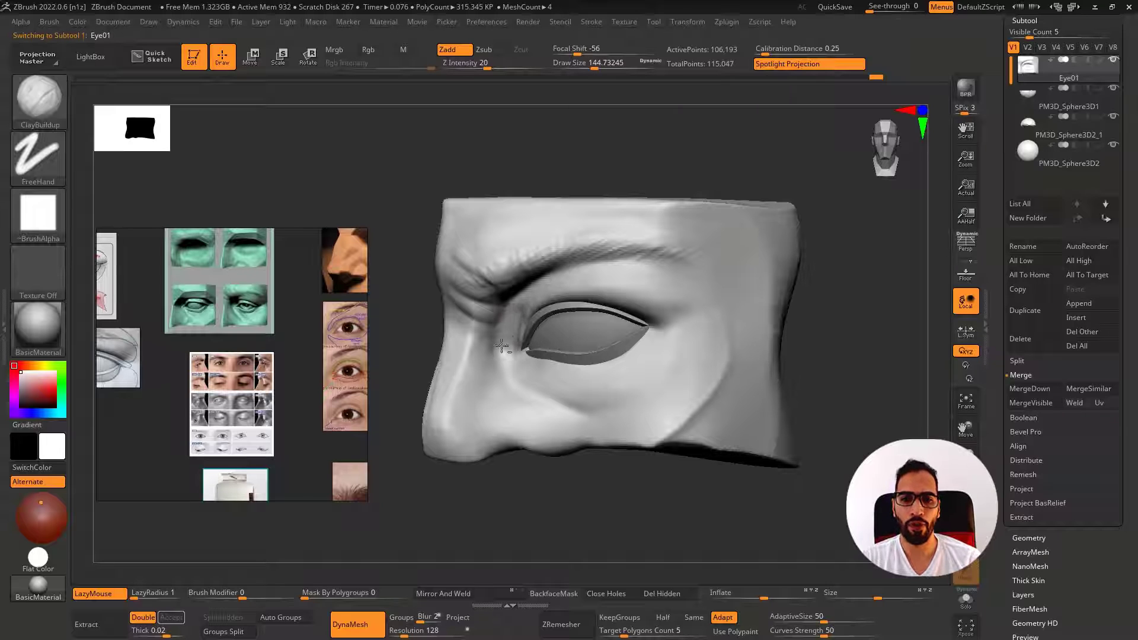
right_click_drag(511, 315, 502, 369)
left_click_drag(551, 502, 586, 522, "ctrl")
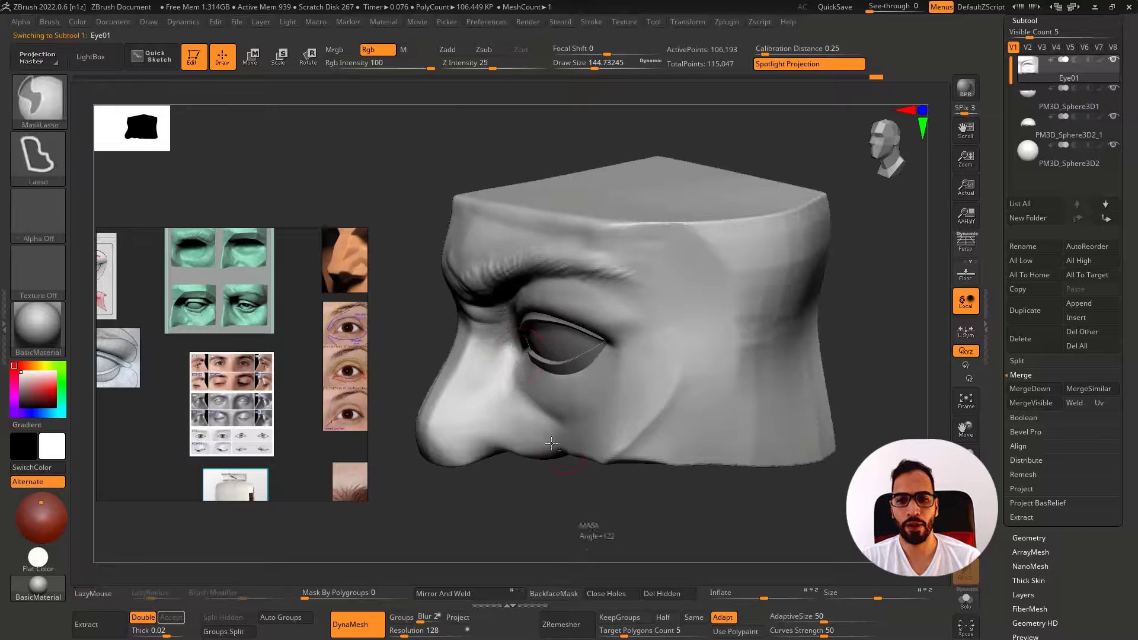
Smooth the skin around the eye's inner corner beside the nose at a draw size of about 97
mouse_move(578, 510)
right_mouse_down()
mouse_move(525, 356)
mouse_move(486, 361)
mouse_move(508, 338)
mouse_move(510, 353)
mouse_move(475, 375)
right_mouse_up()
key("s")
key("b")
key("d")
key("s")
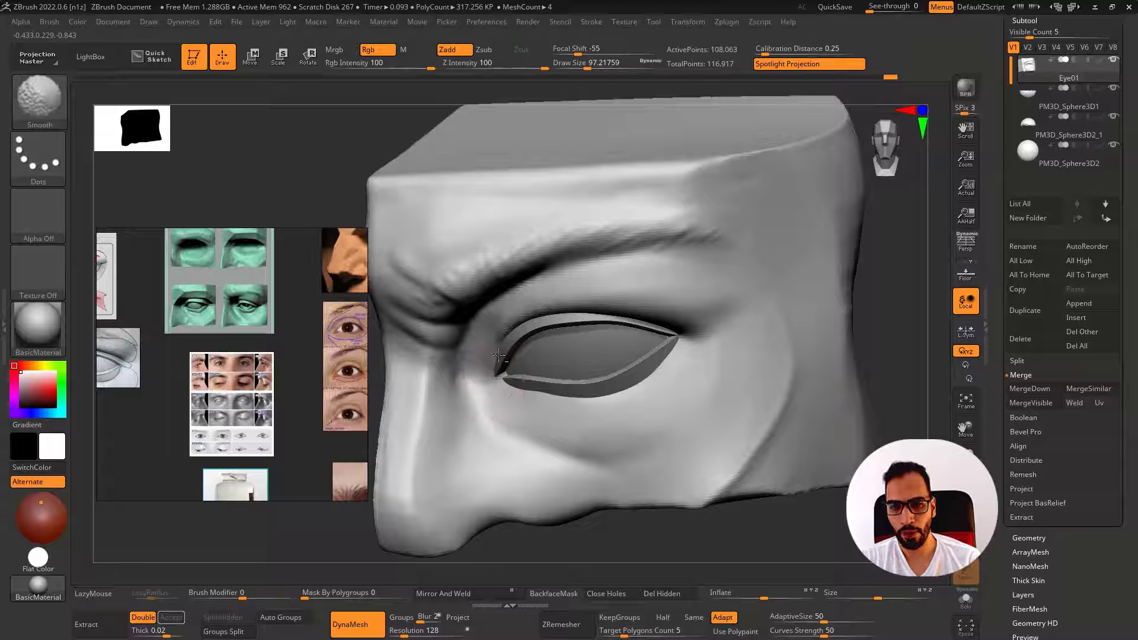
left_click_drag(493, 375, 517, 420, "alt")
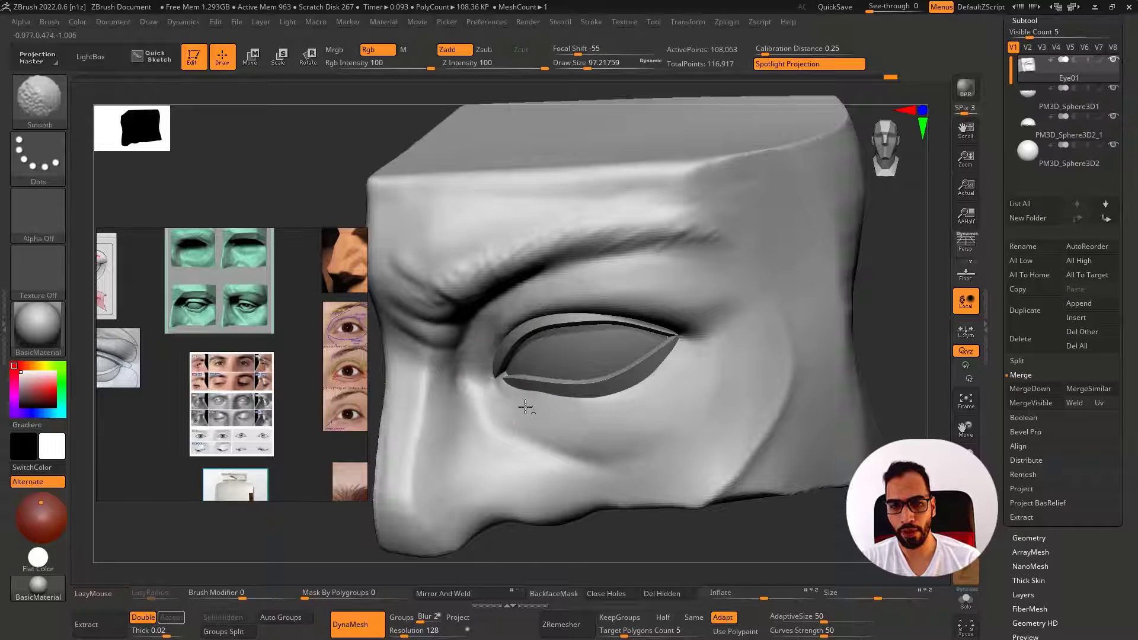
right_click_drag(521, 400, 486, 384)
left_click_drag(487, 383, 500, 380, "shift")
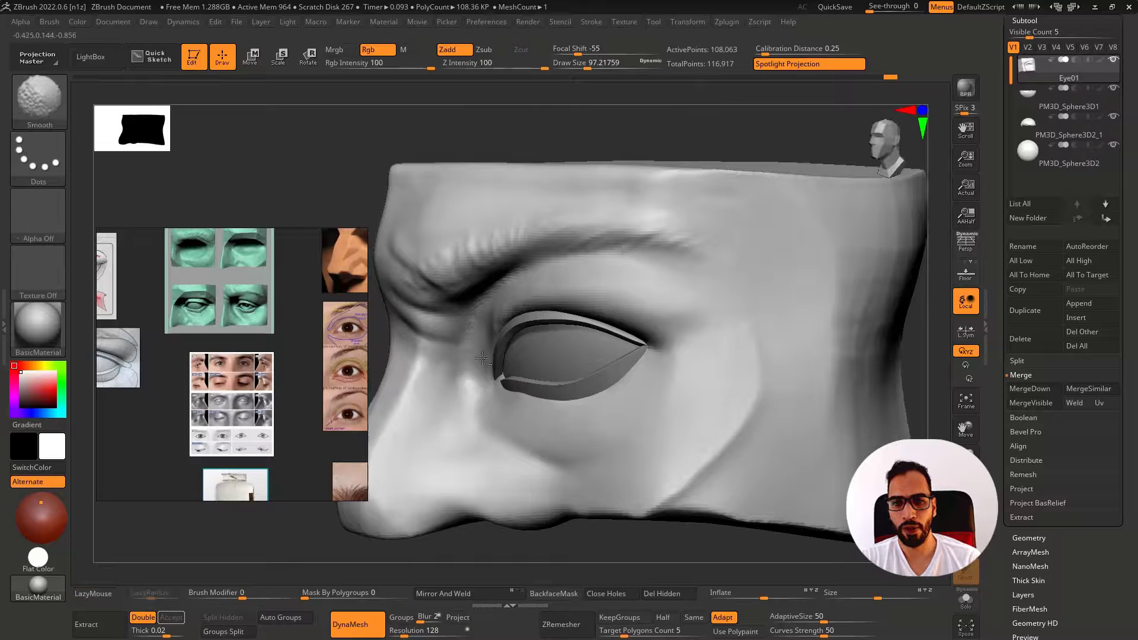
Set up the DamStandard brush in subtractive mode at about 167 to work around the eye's inner corner
right_click_drag(500, 380, 483, 403)
key("b")
key("s")
key("t")
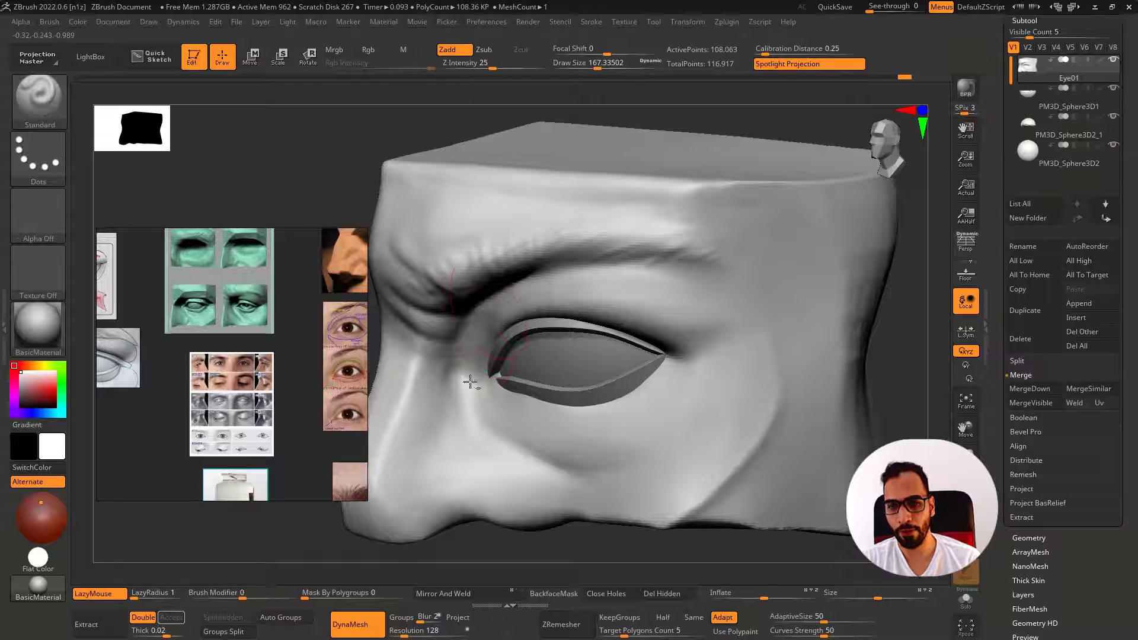
key("b")
key("d")
key("s")
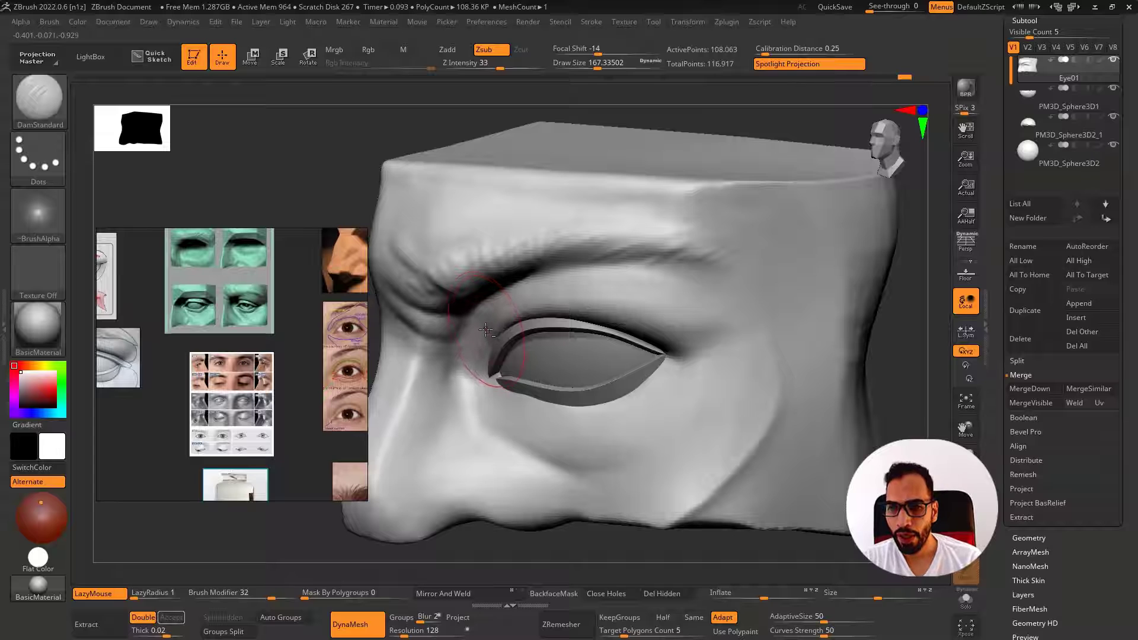
right_click_drag(486, 331, 497, 310, "shift")
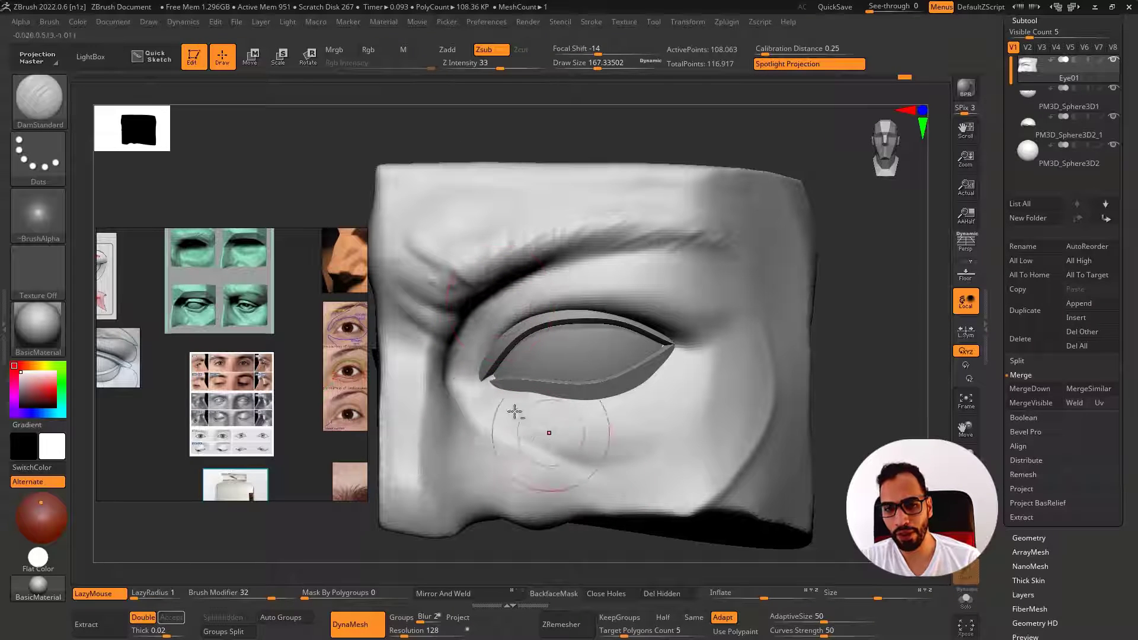
Reshape the side of the nose below the inner eye corner using the Move brush at a draw size of about 212
mouse_move(569, 399)
right_mouse_down()
mouse_move(511, 424)
mouse_move(513, 378)
mouse_move(512, 393)
right_mouse_up()
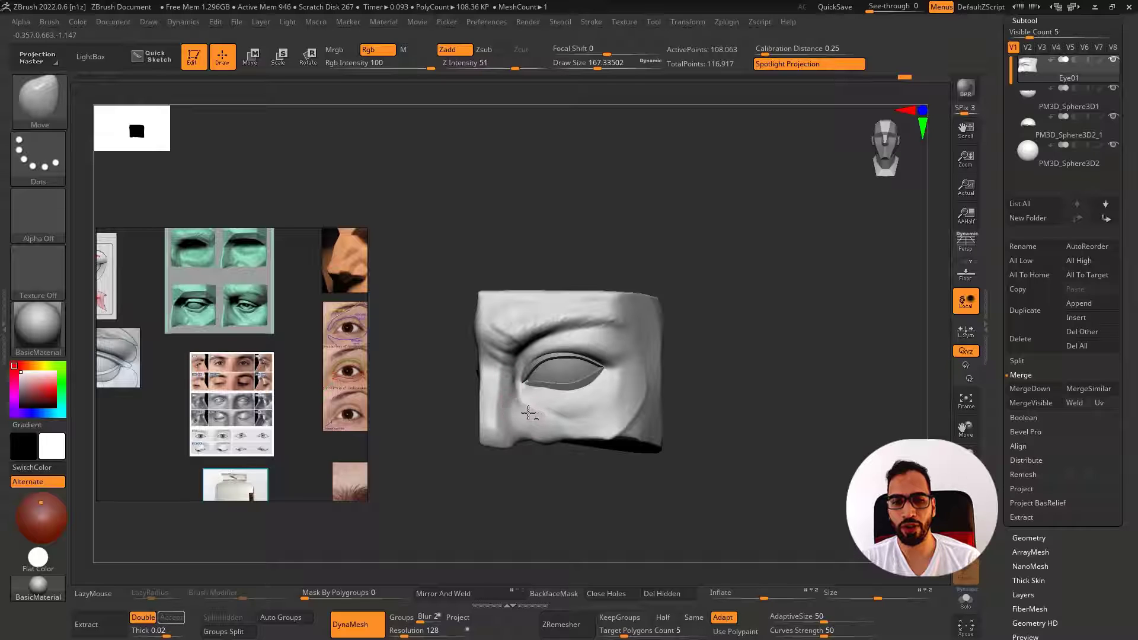
key("ctrl+z")
key("s")
left_click_drag(529, 414, 534, 414)
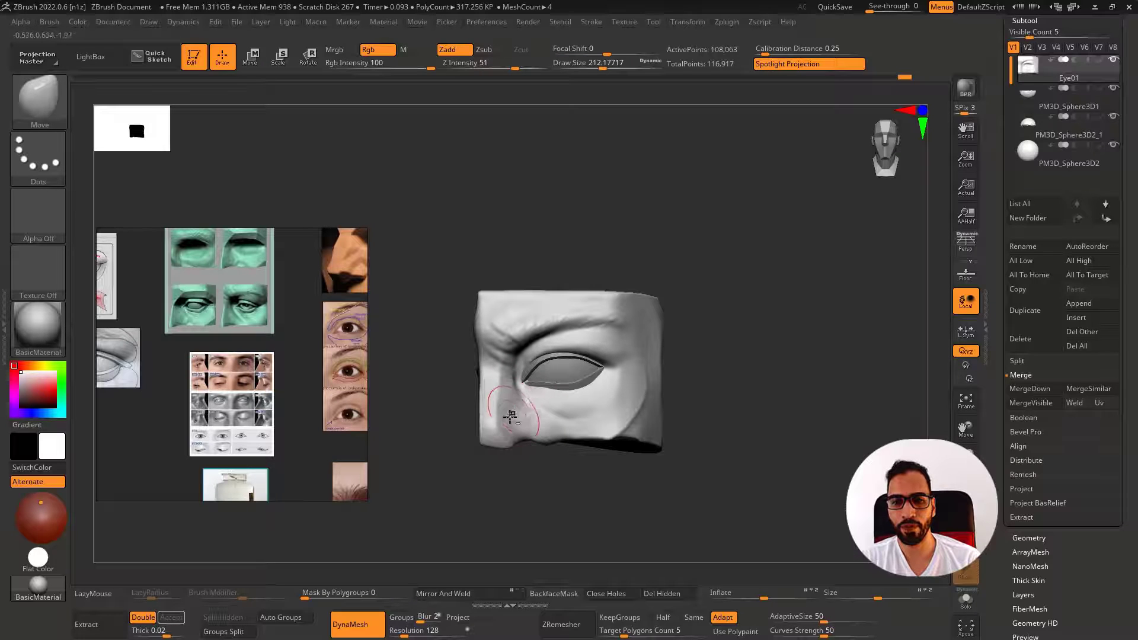
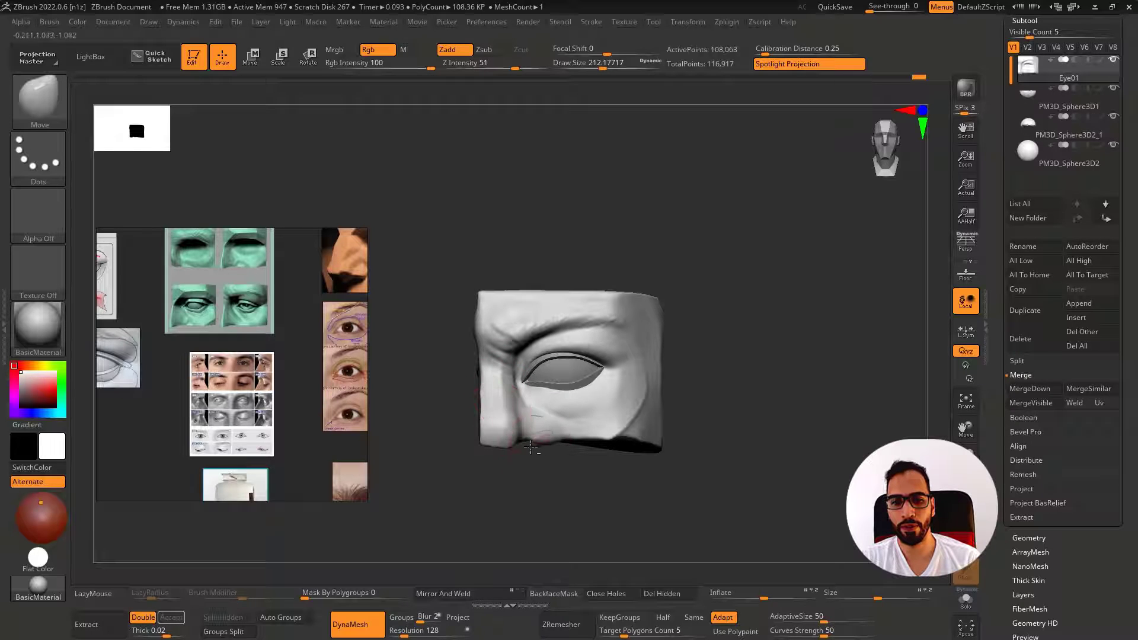
mouse_move(536, 446)
left_mouse_down()
mouse_move(544, 461)
mouse_move(519, 368)
left_mouse_up()
right_click_drag(500, 343, 532, 399, "shift")
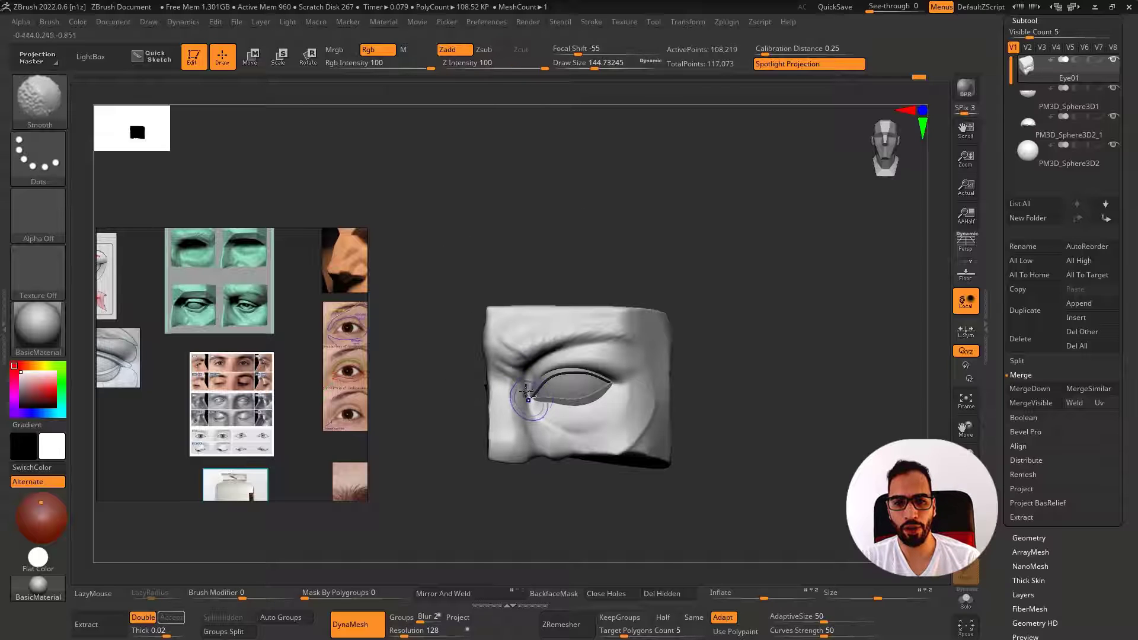
Re-DynaMesh the face block and smooth the area beside the inner eye corner with a draw size of about 94
left_click_drag(724, 279, 742, 311, "ctrl")
key("bracketleft")
key("shift")
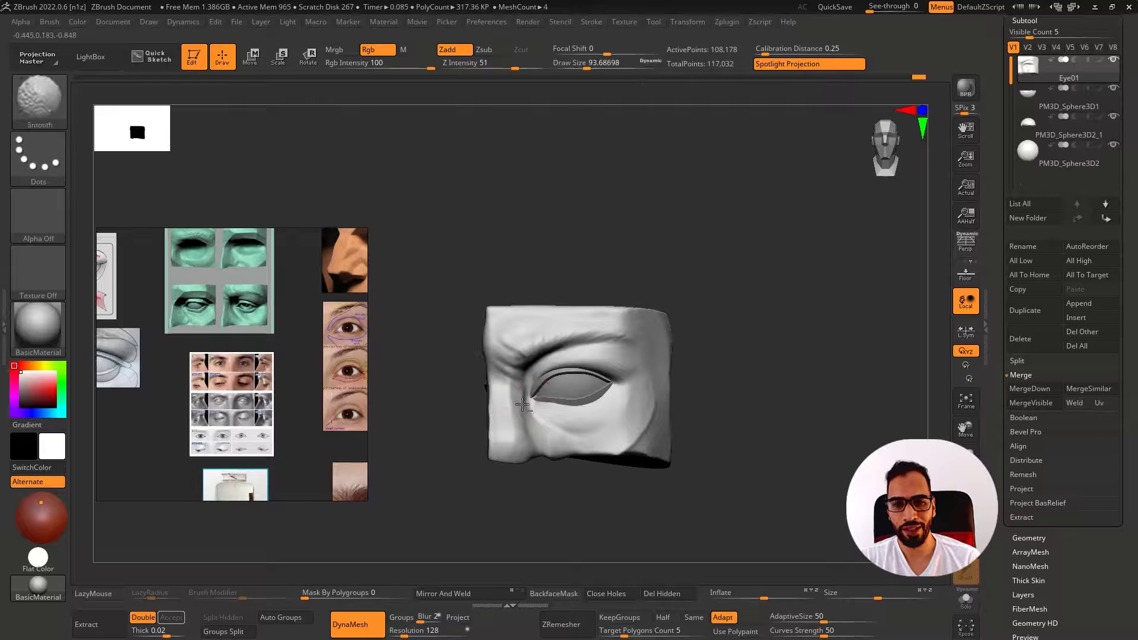
right_click_drag(519, 414, 532, 402)
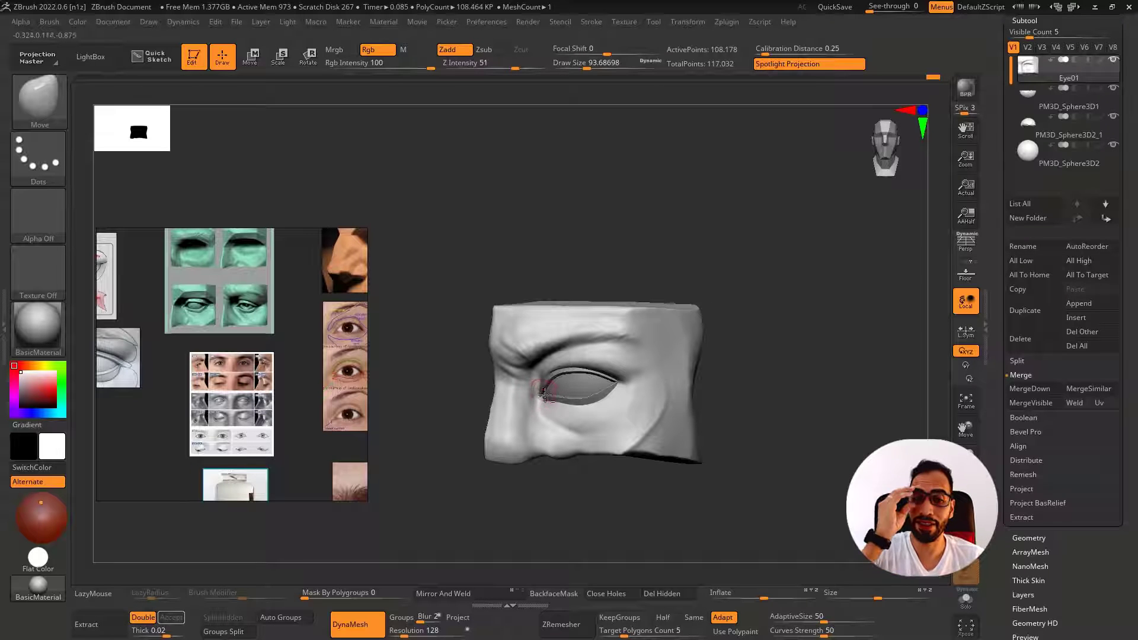
Flatten the plane between the nose and inner eye corner with the hPolish brush at draw size of about 145, and smooth it
mouse_move(545, 394)
right_mouse_down()
mouse_move(541, 442)
mouse_move(559, 417)
mouse_move(543, 435)
mouse_move(536, 415)
right_mouse_up()
key("b")
key("h")
key("p")
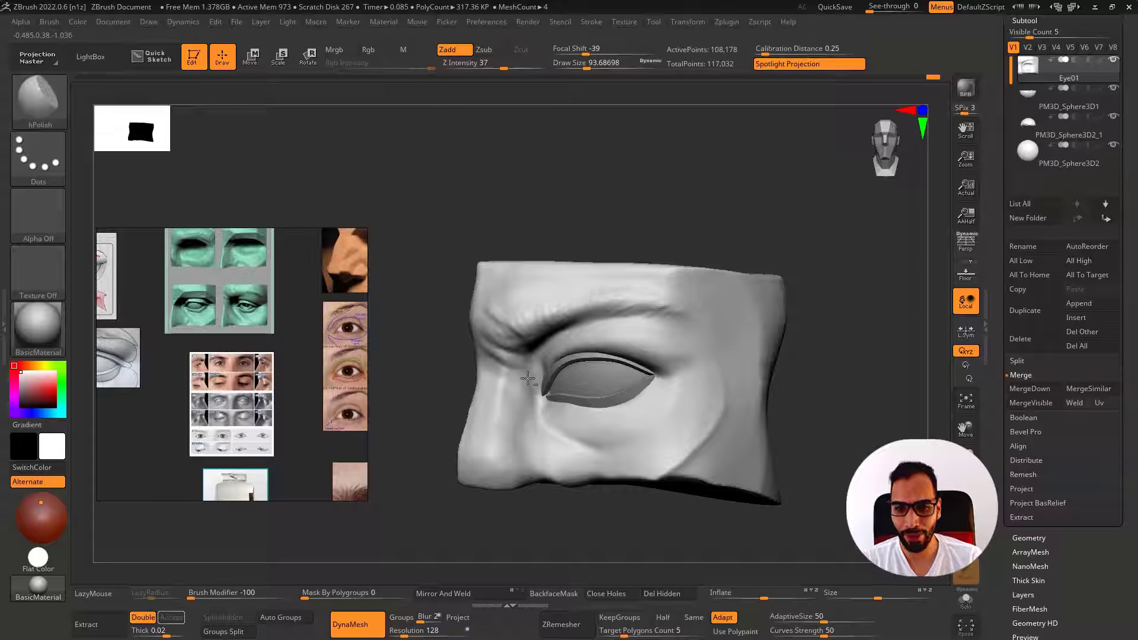
key("bracketright")
left_click_drag(520, 416, 515, 386)
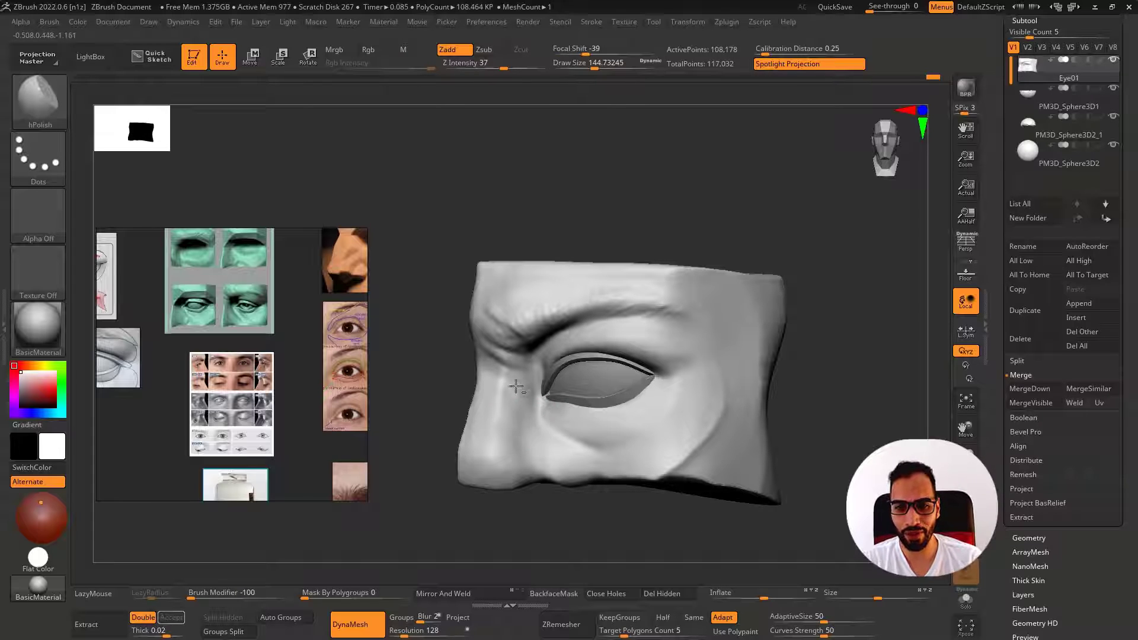
key("shift")
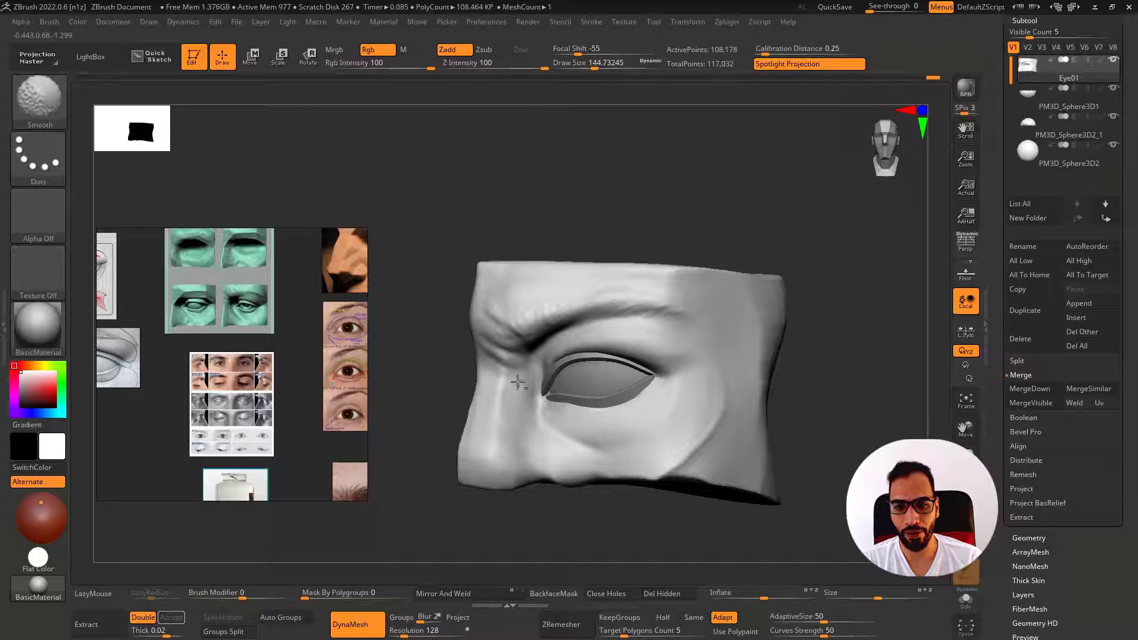
key("shift")
Build up volume between the inner eye corner and the cheek with the ClayBuildup brush and smooth the strokes
right_click_drag(554, 437, 545, 367)
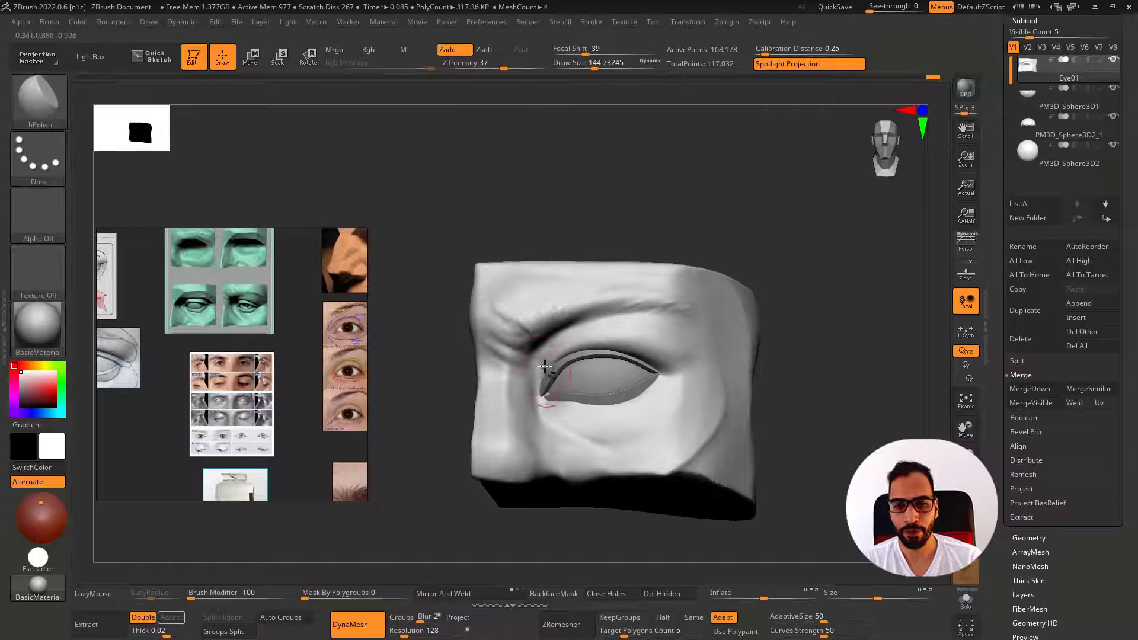
key("b")
key("c")
key("b")
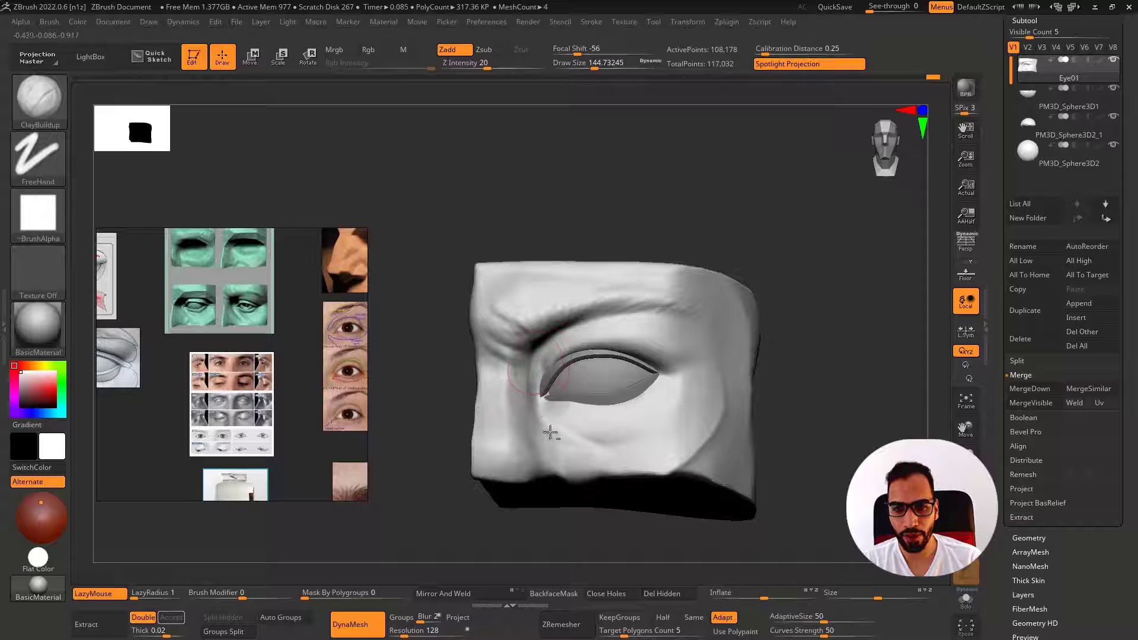
left_click_drag(551, 433, 538, 378)
key("shift")
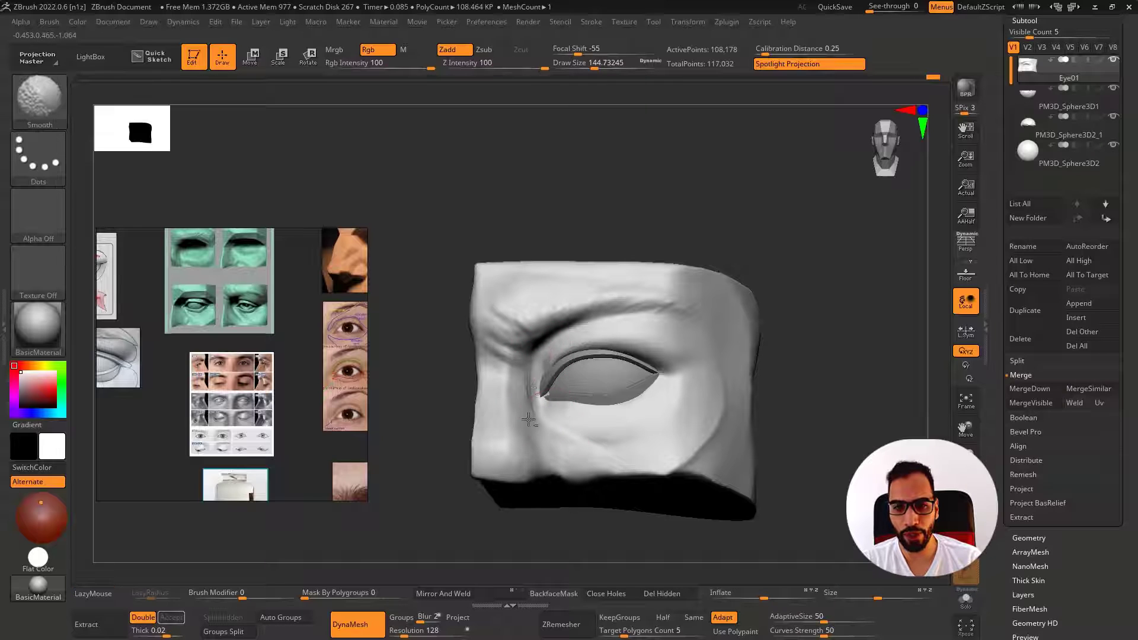
right_click_drag(564, 432, 525, 396)
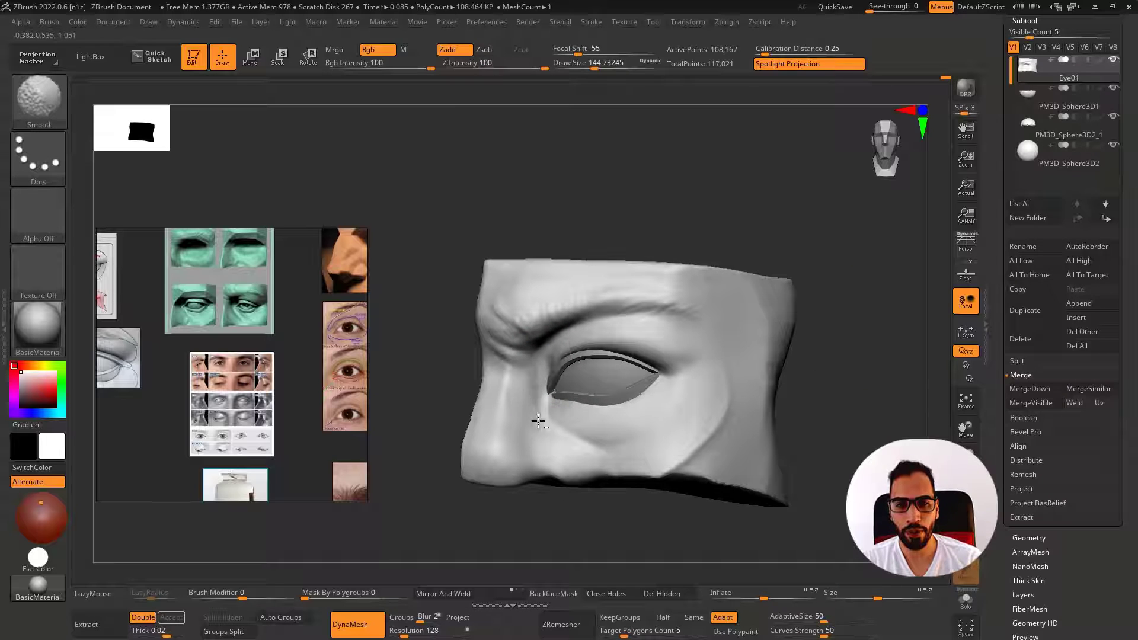
left_click_drag(538, 421, 553, 439)
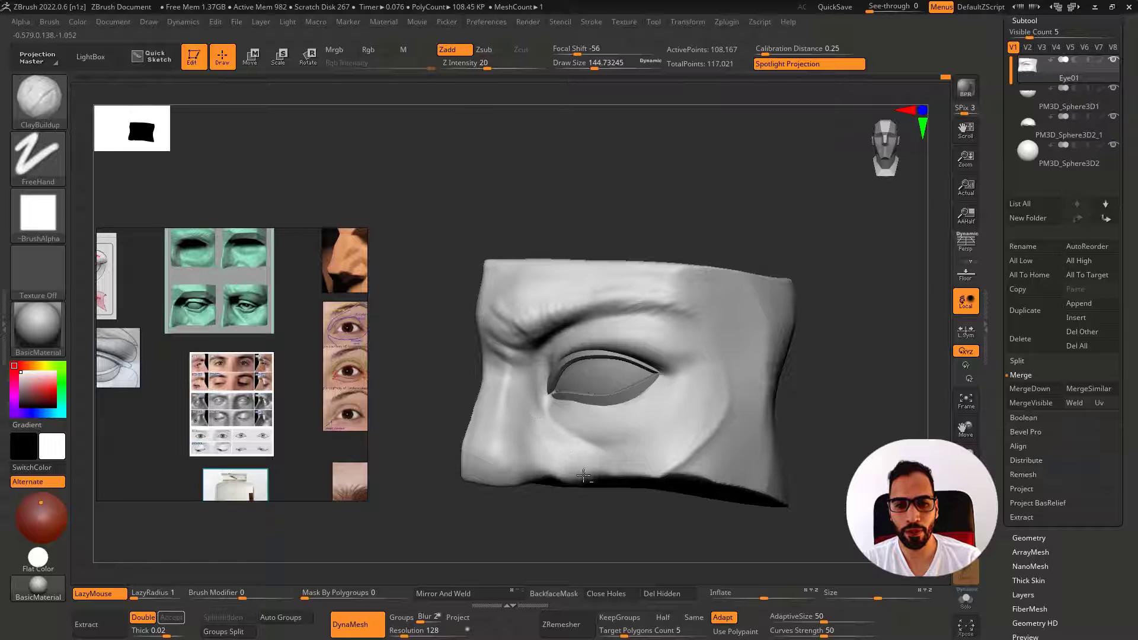
key("shift")
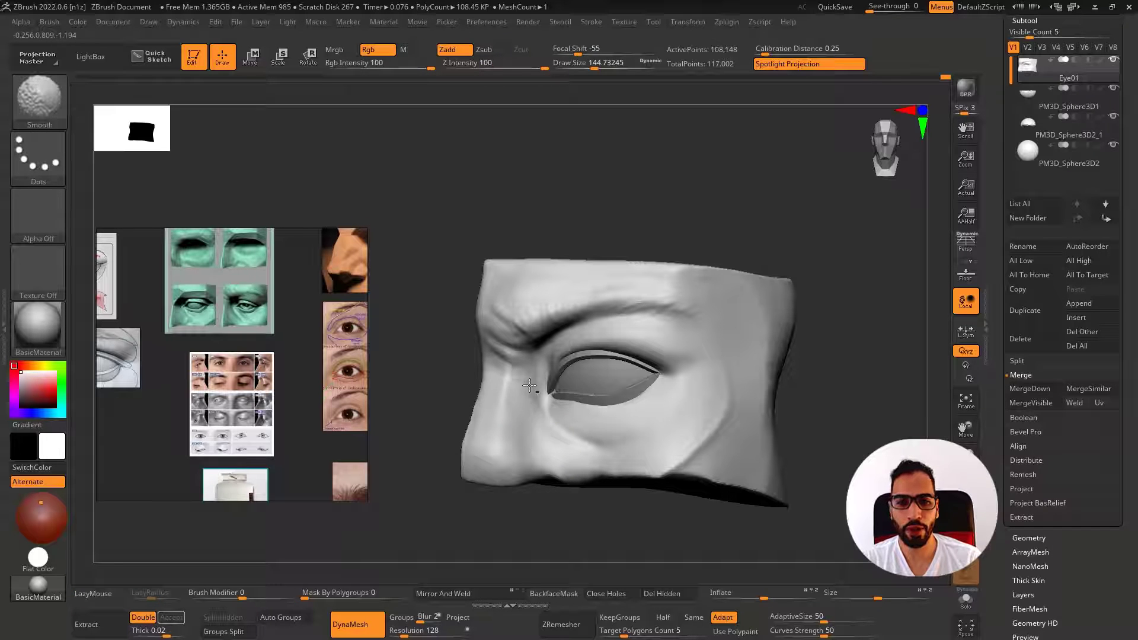
Carve and soften the crease curving down from the inner eye corner with the DamStandard brush
right_click_drag(541, 394, 543, 380, "shift")
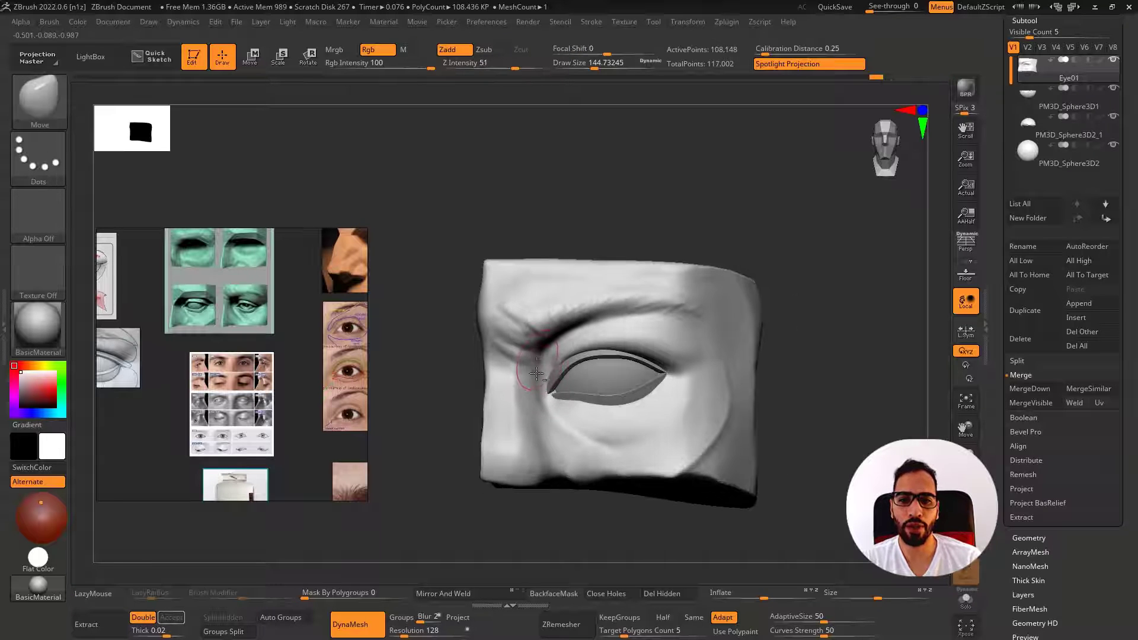
key("ctrl")
key("b")
key("m")
key("v")
key("b")
key("d")
key("s")
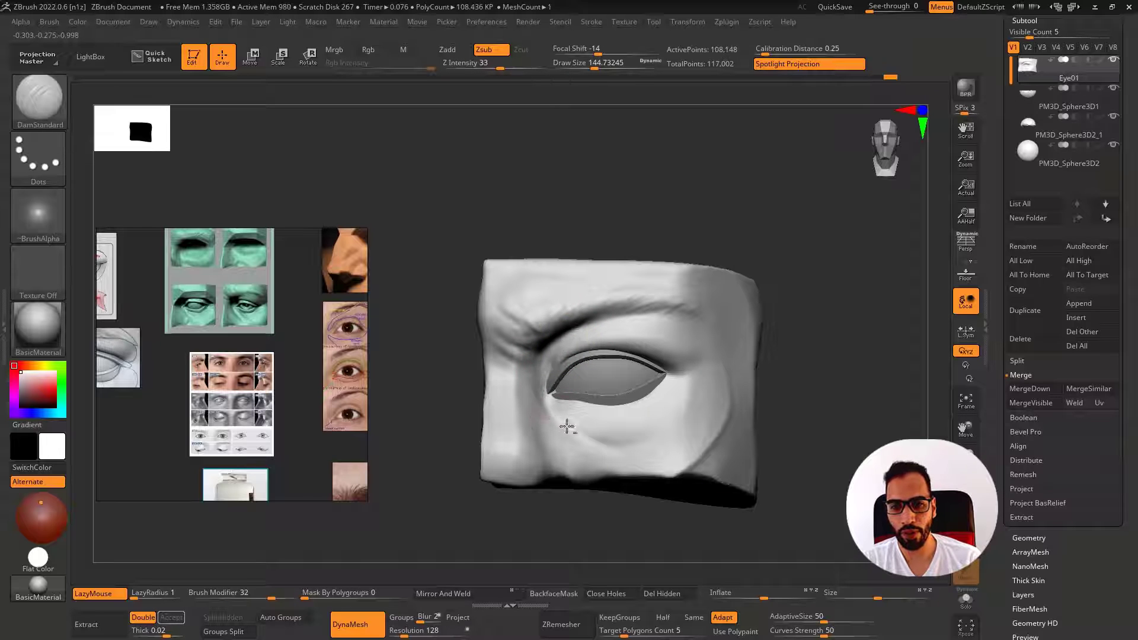
left_click_drag(543, 405, 545, 407)
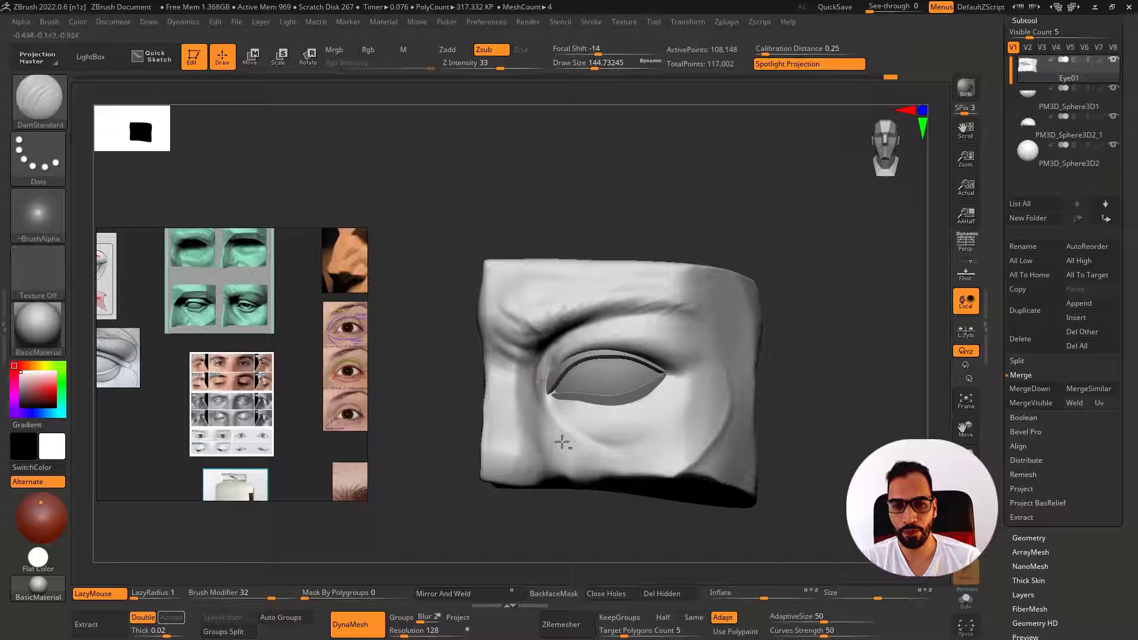
mouse_move(562, 442)
right_mouse_down()
mouse_move(518, 422)
mouse_move(533, 380)
mouse_move(569, 384)
mouse_move(561, 396)
mouse_move(660, 401)
right_mouse_up()
key("shift")
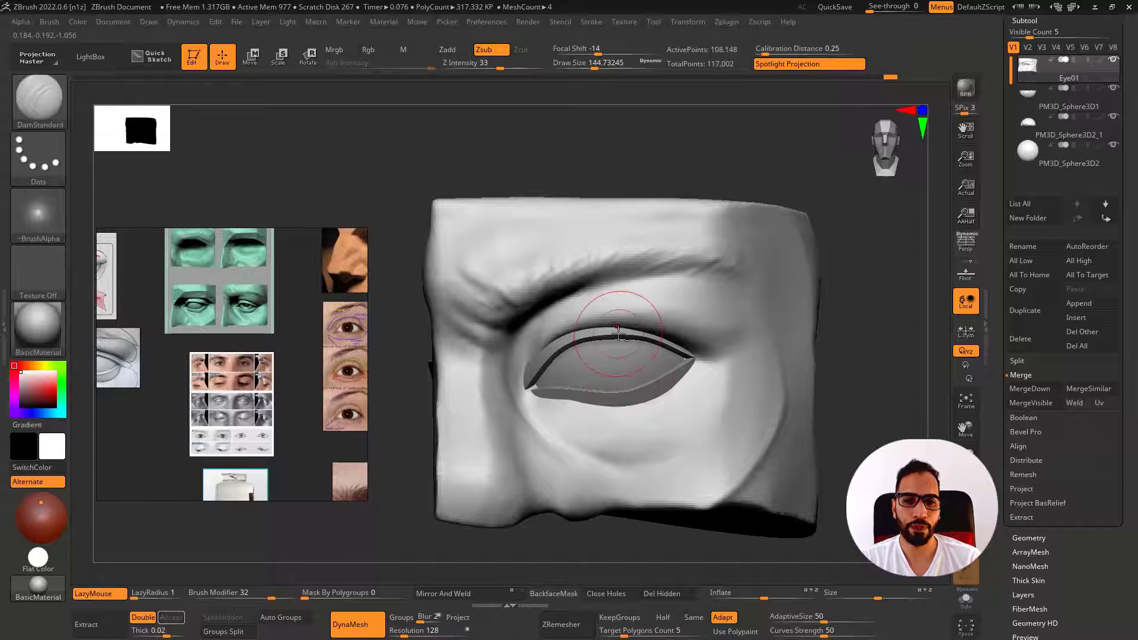
Assign a single polygroup to the whole face mesh, checking it with the wireframe display
mouse_move(610, 318)
right_mouse_down()
mouse_move(743, 290)
mouse_move(690, 299)
right_mouse_up()
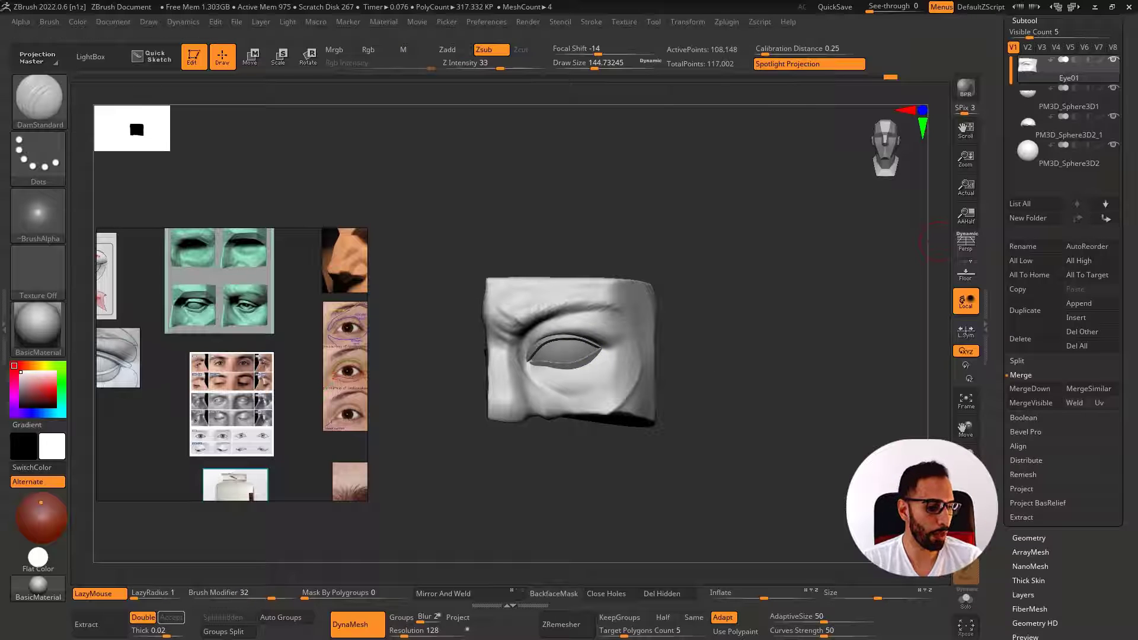
scroll(1067, 380, "up", 5)
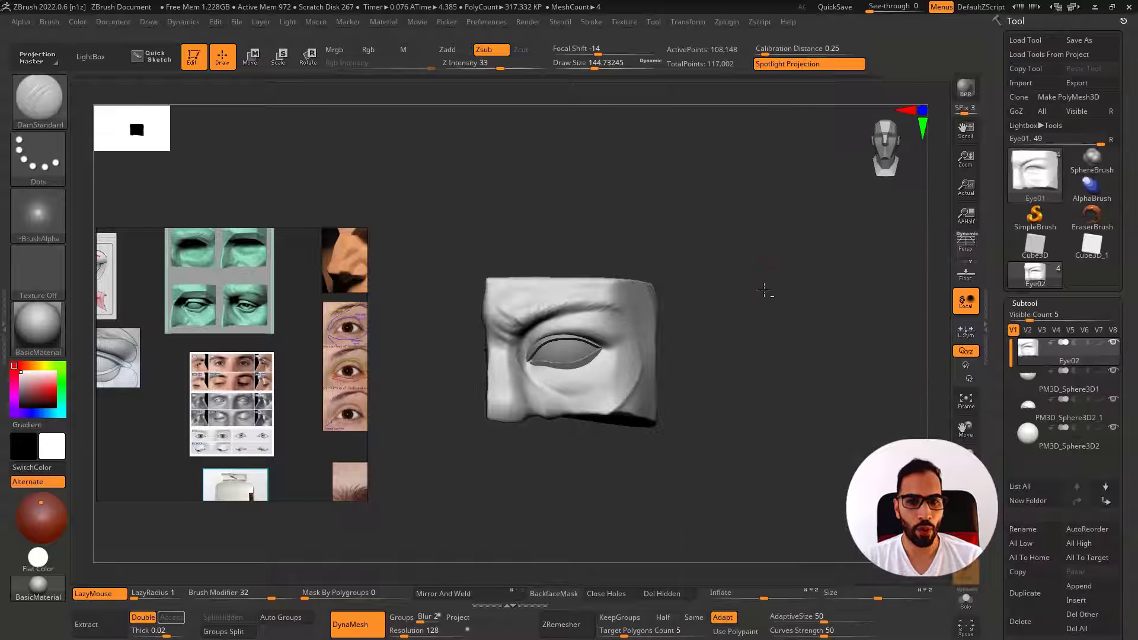
key("ctrl")
mouse_move(847, 367)
right_mouse_down("ctrl")
mouse_move(803, 396)
mouse_move(818, 415)
mouse_move(904, 386)
mouse_move(907, 403)
mouse_move(942, 388)
right_mouse_up("ctrl")
key("shift+f")
key("ctrl+w")
key("shift+f")
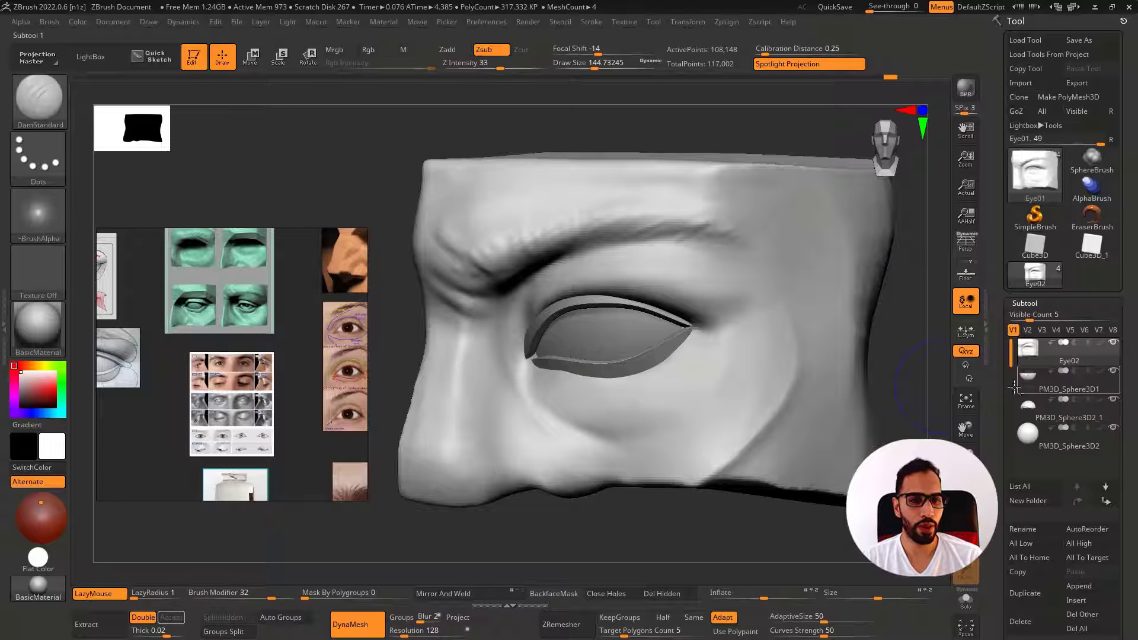
Isolate the upper eyelid shell PM3D_Sphere3D2_1 with its wireframe shown to examine its topology
left_click(1026, 377)
left_click(1030, 406)
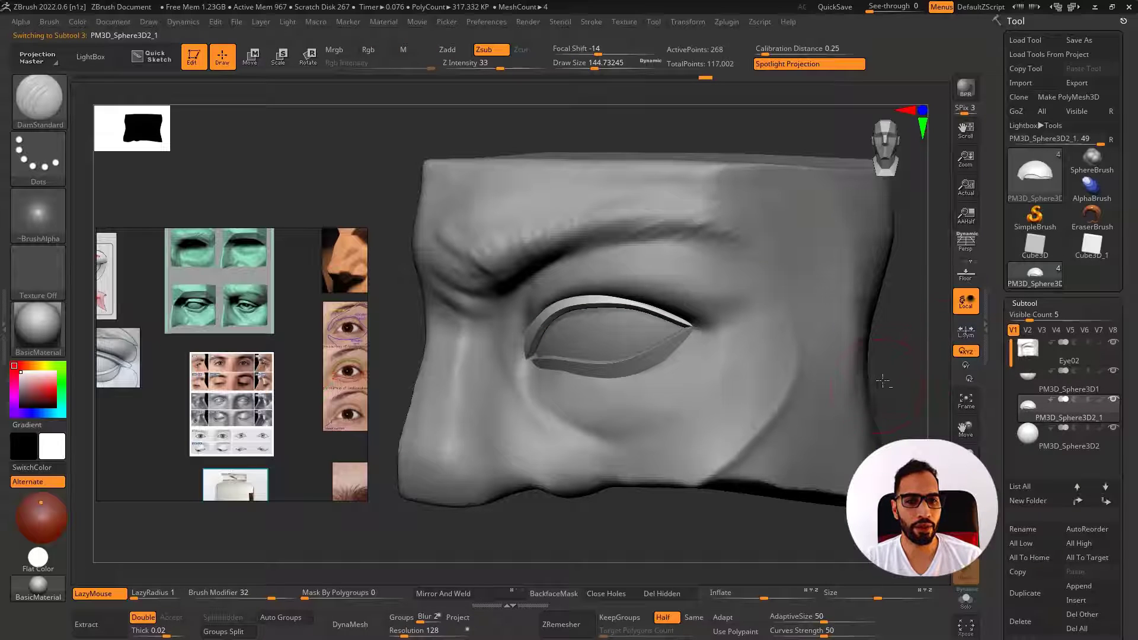
key("shift+f")
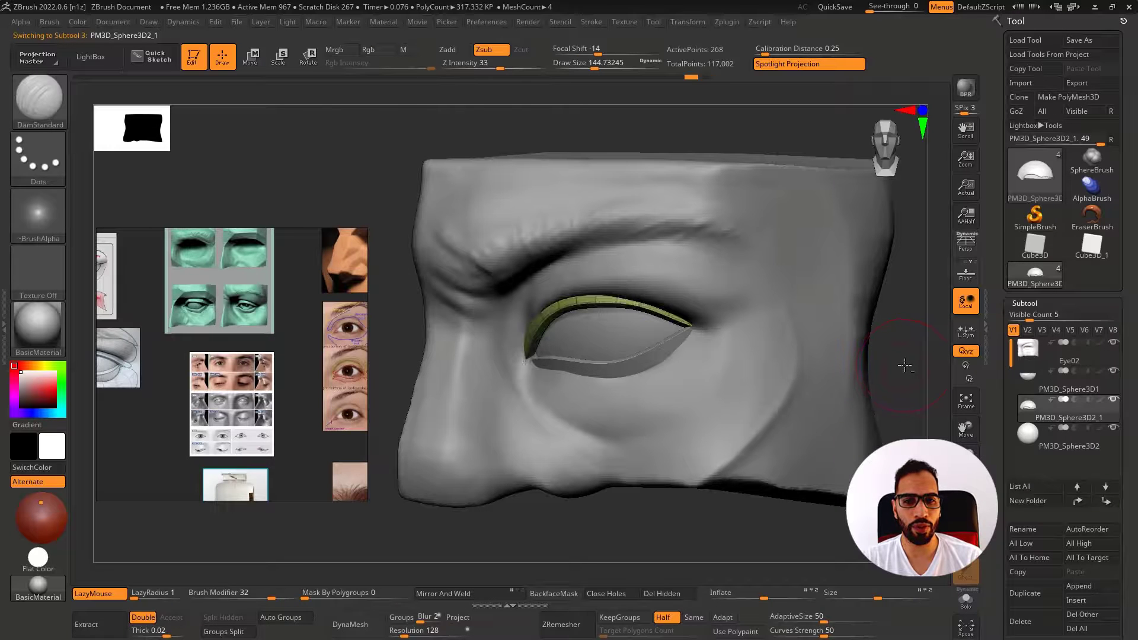
key("alt+s")
left_click_drag(902, 368, 854, 353)
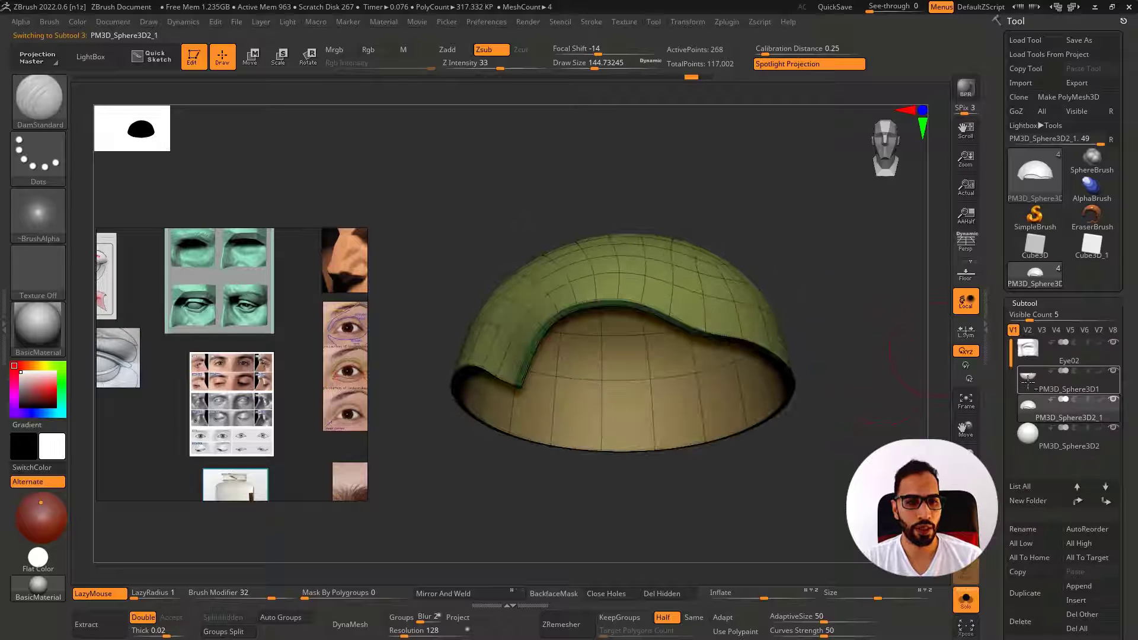
Subdivide the lower eyelid shell PM3D_Sphere3D1 three times and return to the full model without wireframe
left_click(1027, 381)
left_click_drag(902, 407, 881, 404)
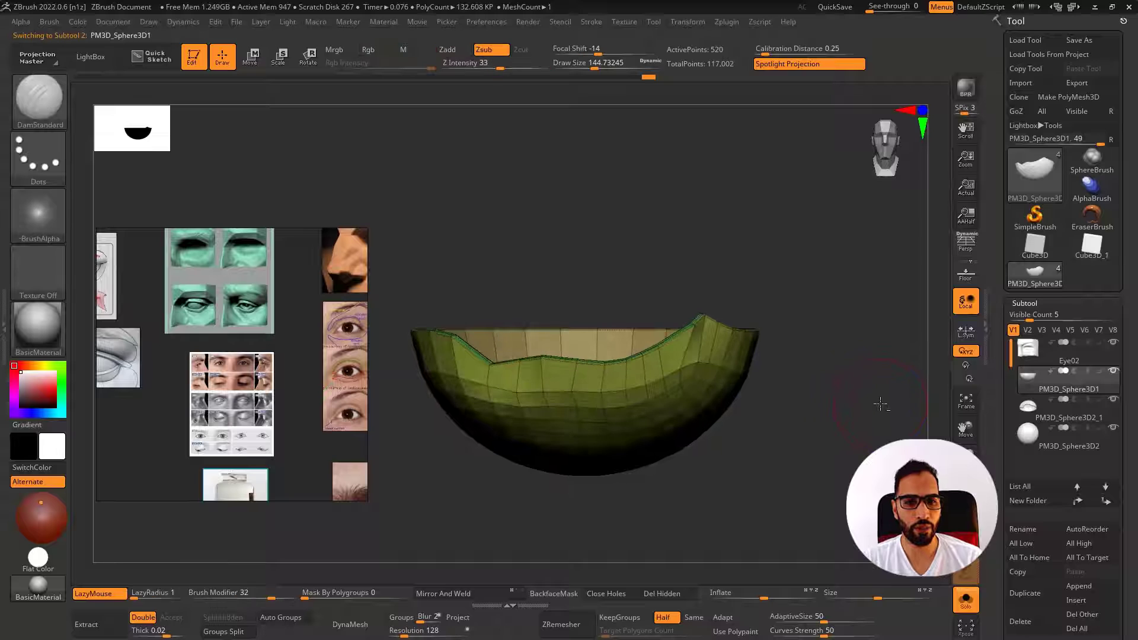
key("ctrl+d")
key("ctrl+d")
key("ctrl+d")
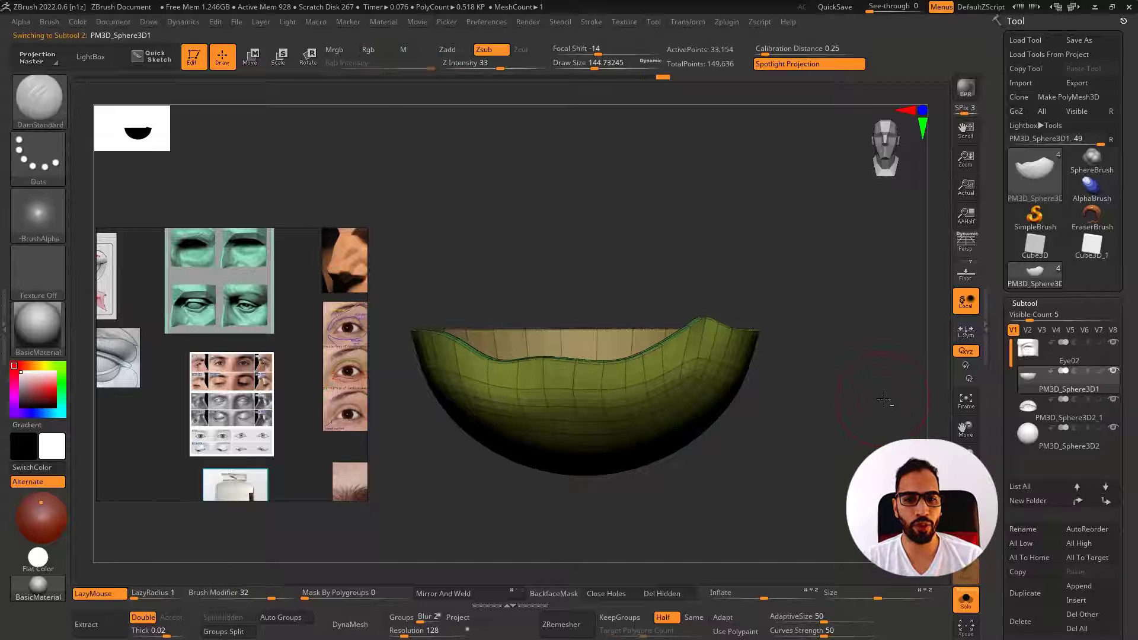
key("alt+s")
key("shift+f")
left_click_drag(861, 410, 847, 429)
Turn on perspective for the model view and bring the subtool list back up
left_click(1024, 302)
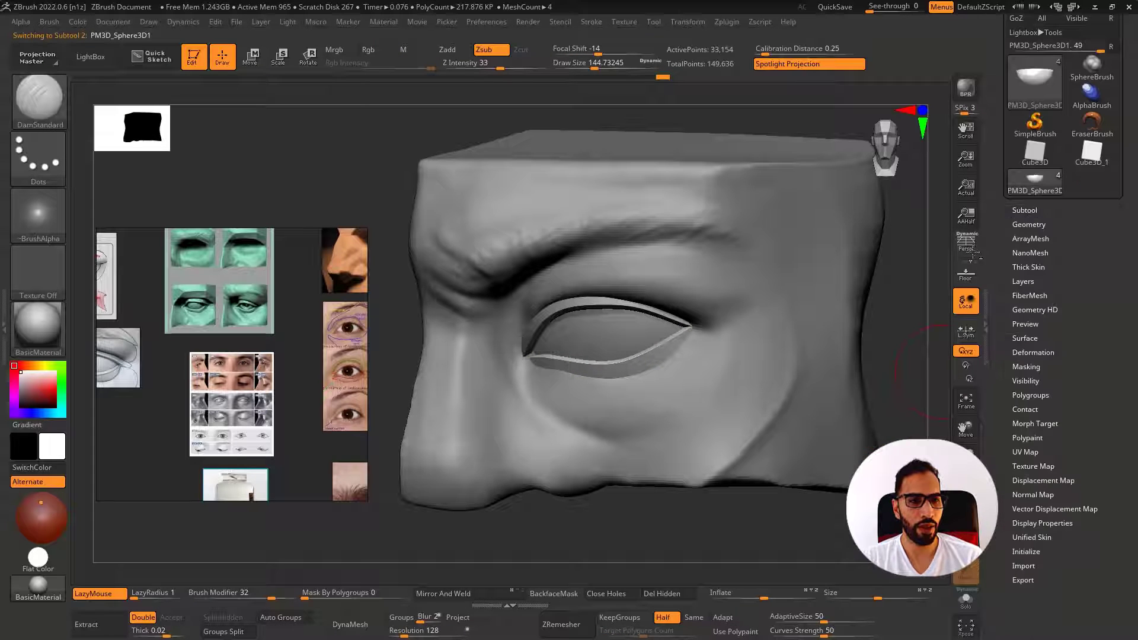
left_click(972, 252)
left_click(1029, 224)
right_click_drag(784, 374, 786, 404, "ctrl")
left_click(1036, 209)
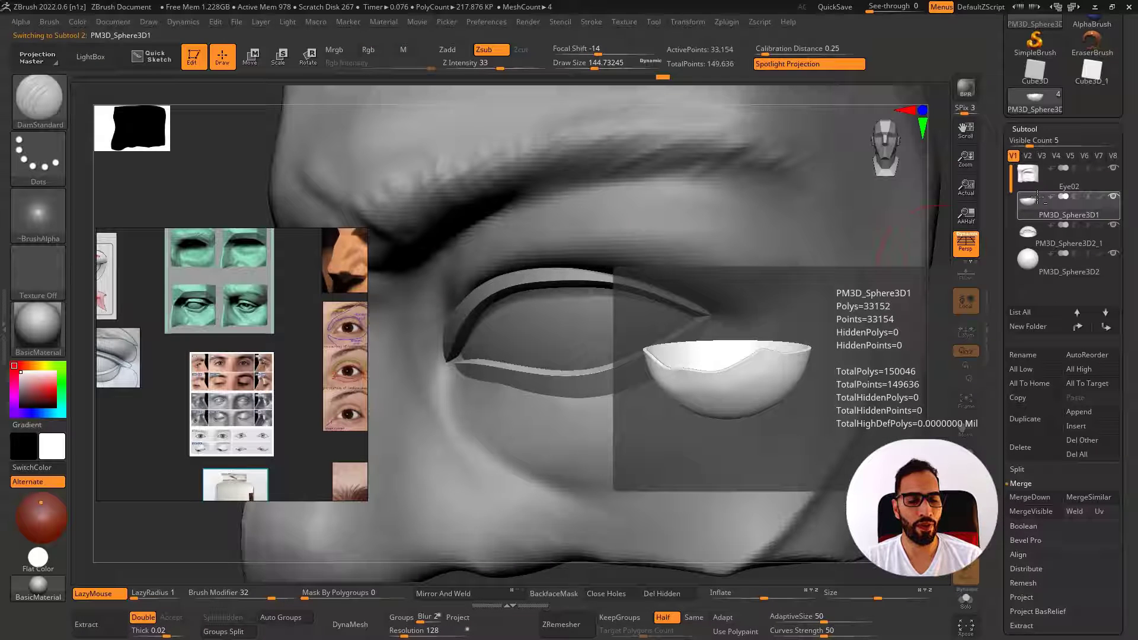
Subdivide the upper eyelid shell PM3D_Sphere3D2_1 three times
left_click(1039, 235)
key("ctrl+d")
key("ctrl+d")
key("ctrl+d")
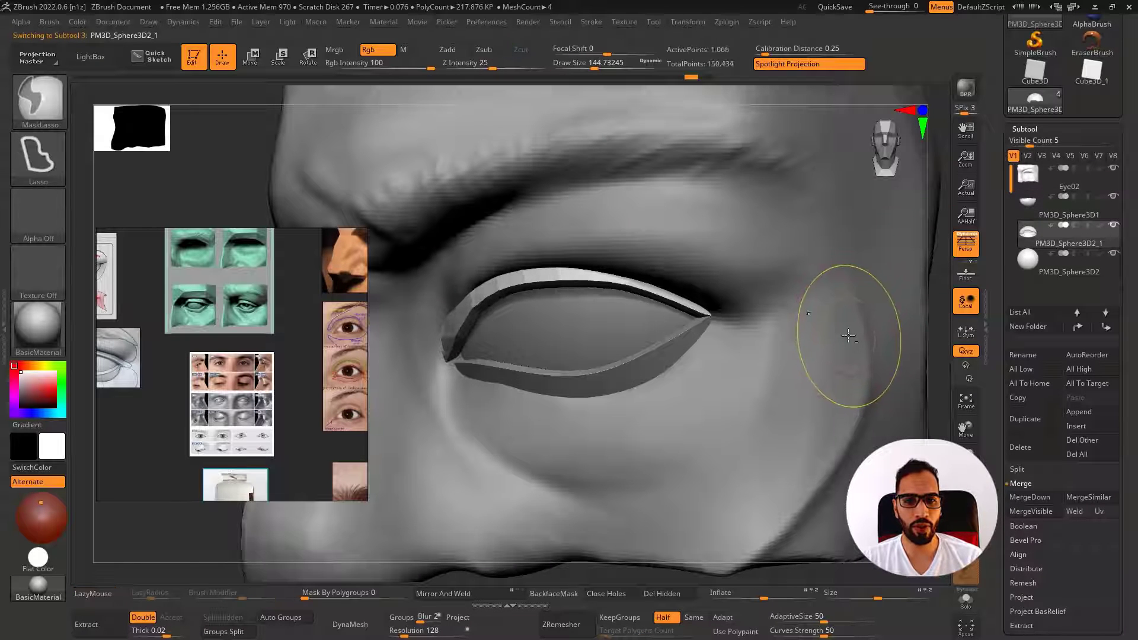
Subdivide the upper eyelid once more and delete its lower subdivision levels
left_click(1032, 128)
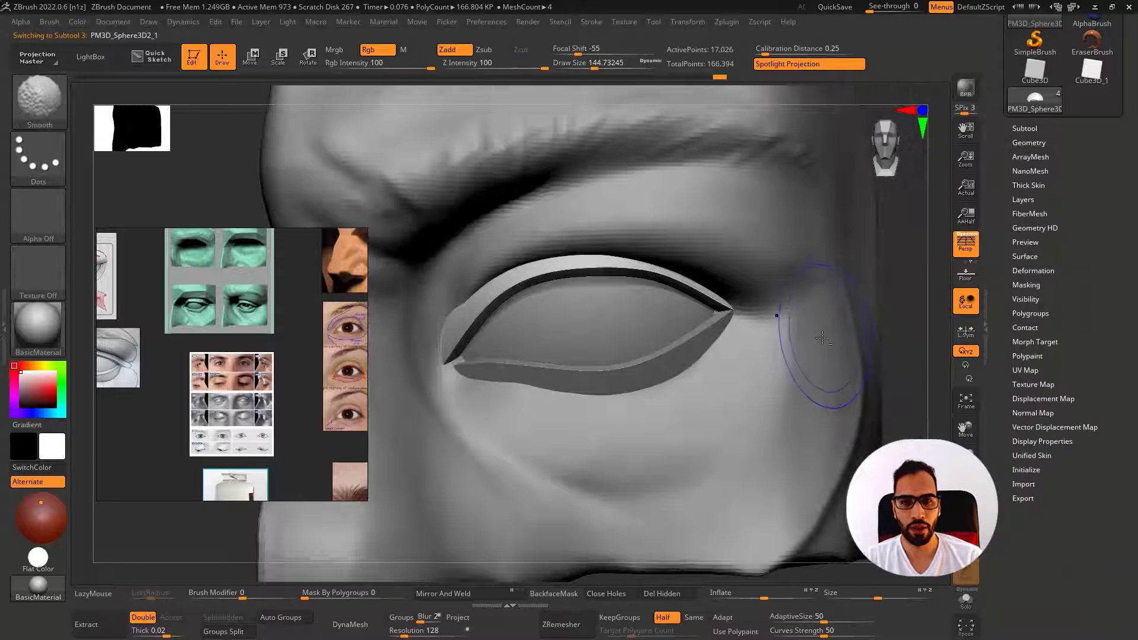
left_click(1035, 142)
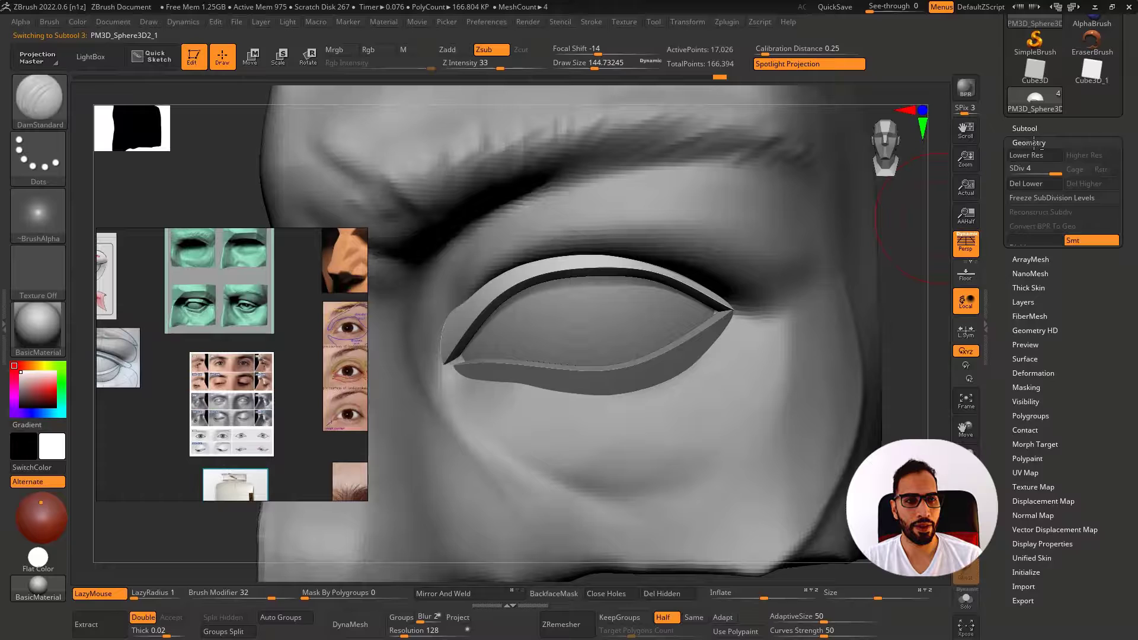
key("ctrl+d")
left_click(1030, 184)
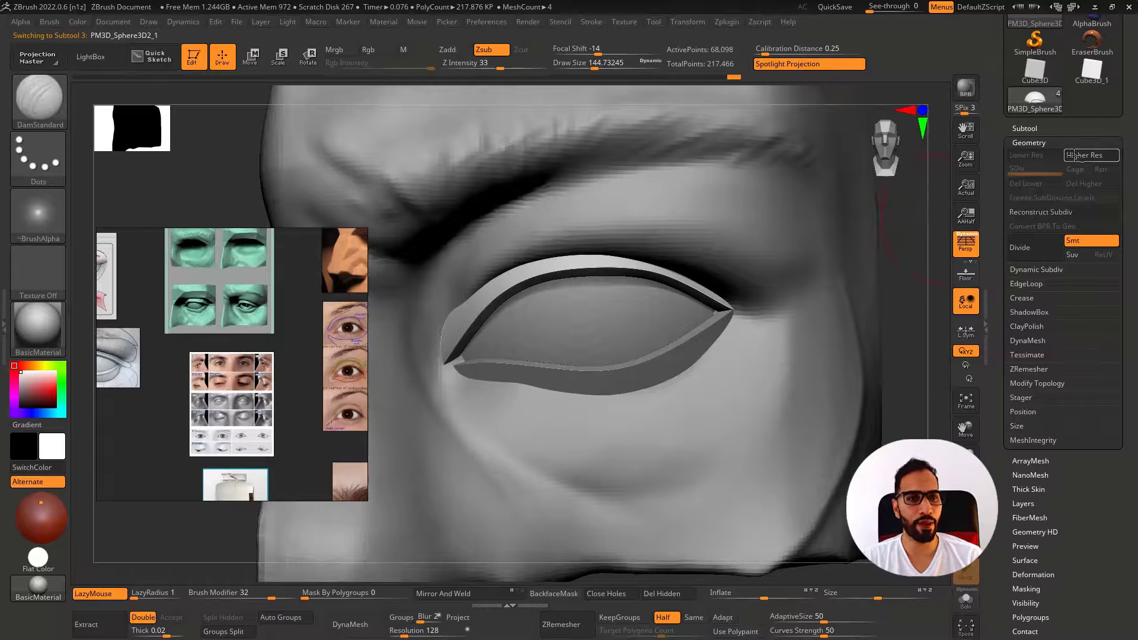
Subdivide the lower eyelid shell PM3D_Sphere3D1 once more and bring the subtool list back up
left_click(1025, 128)
left_click(691, 356, "alt")
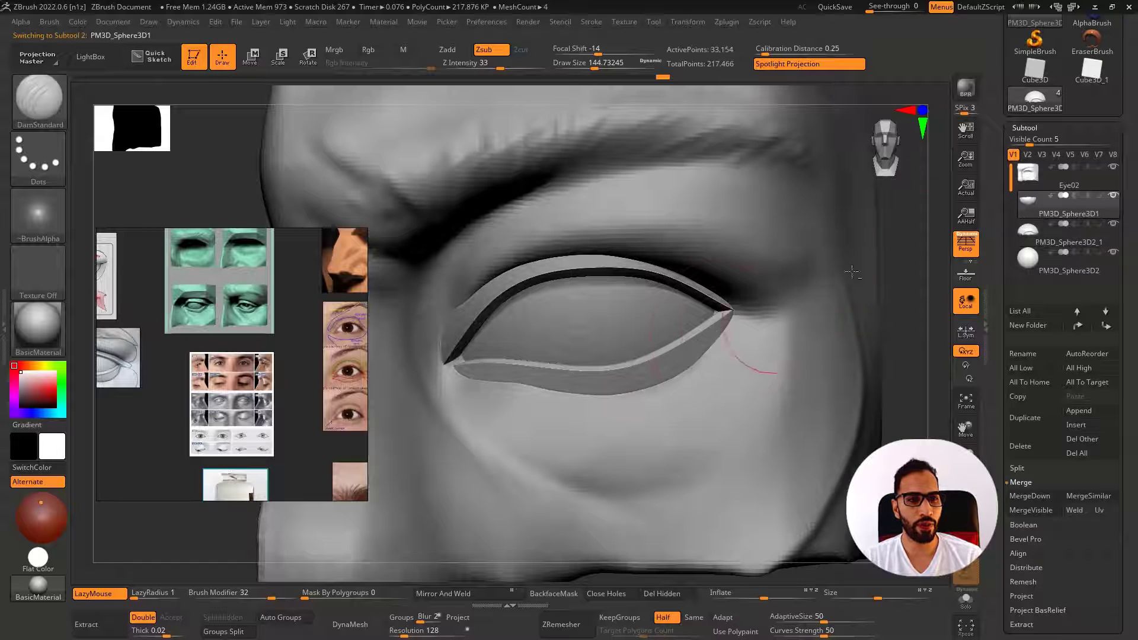
key("ctrl+d")
left_click(1024, 128)
left_click(1030, 142)
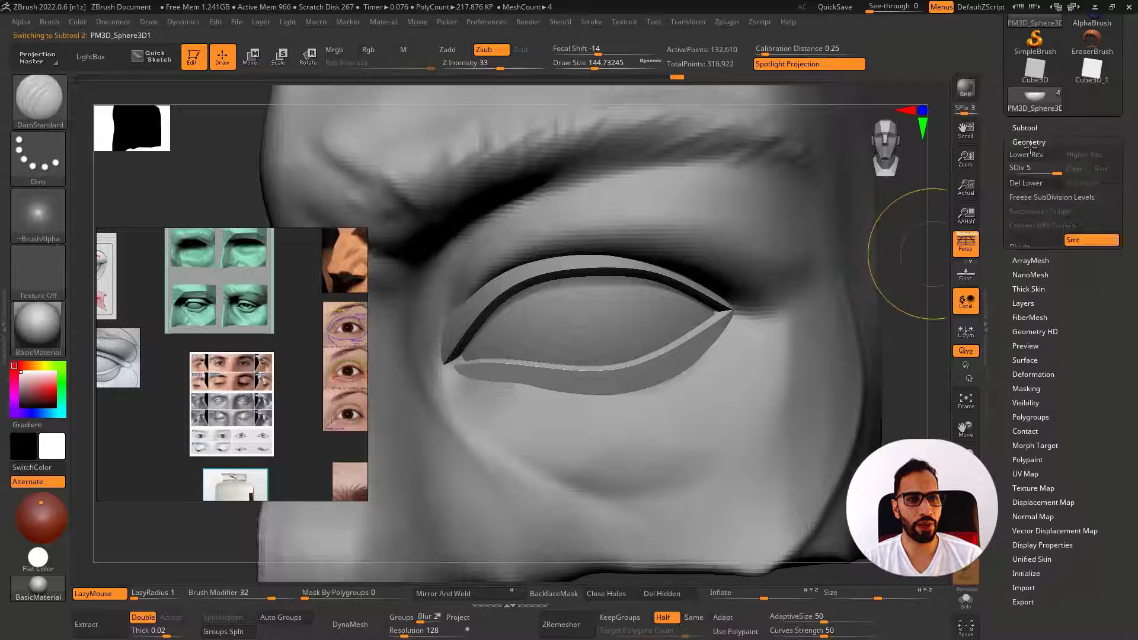
left_click(1024, 128)
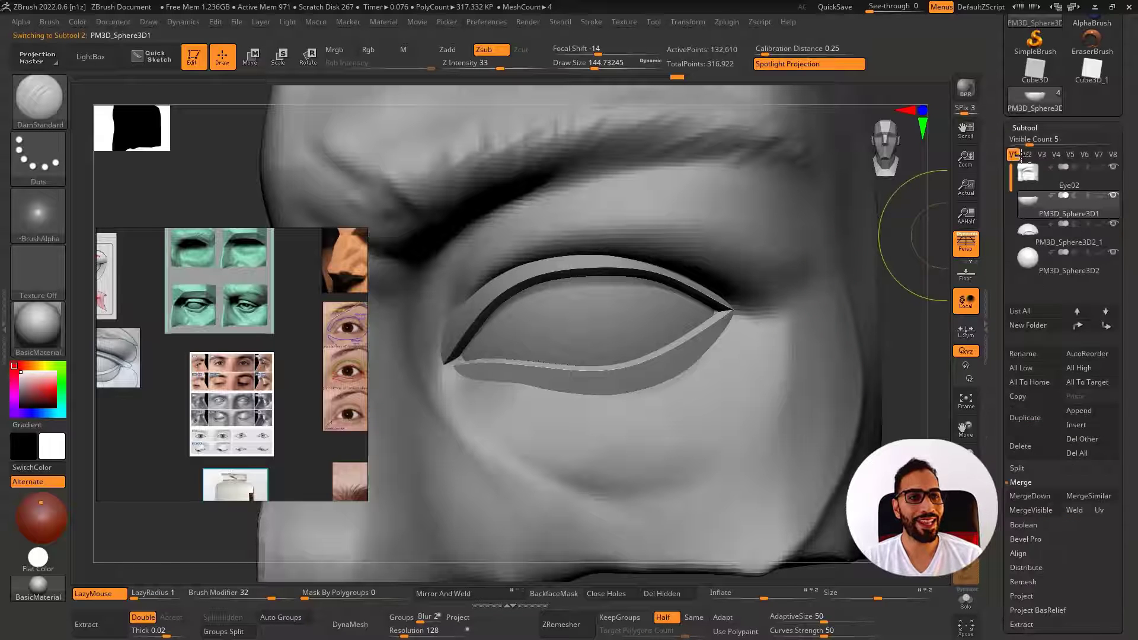
Examine how the two eyelid shells meet with the eyeball PM3D_Sphere3D2 hidden, and show the eyeball again
left_click(1116, 253)
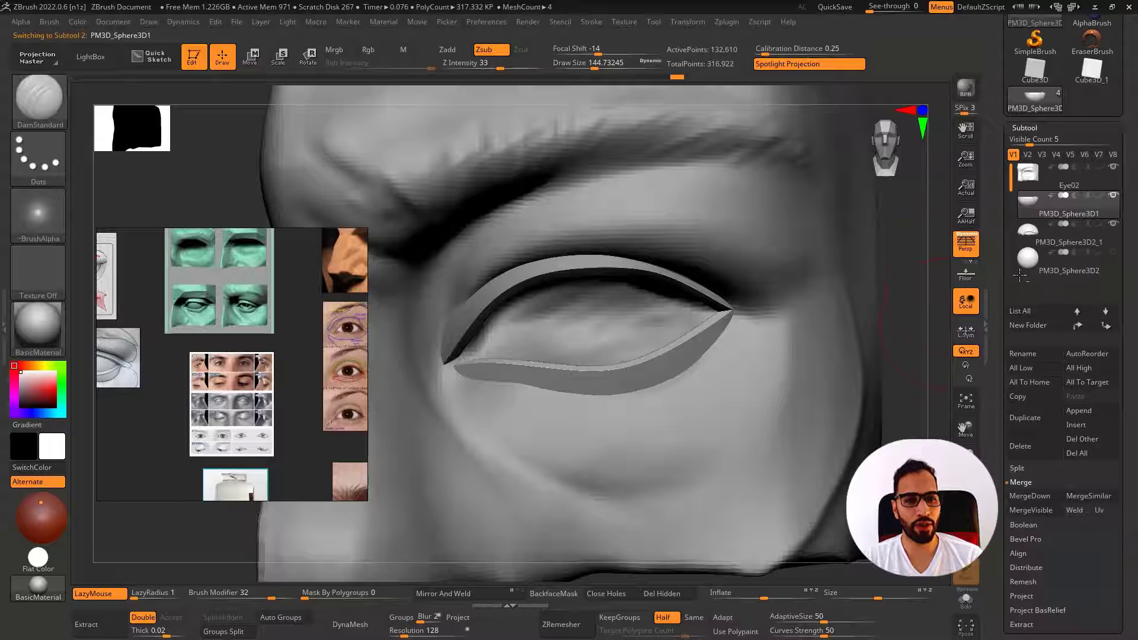
left_click(1029, 263)
right_click_drag(814, 332, 735, 316, "ctrl")
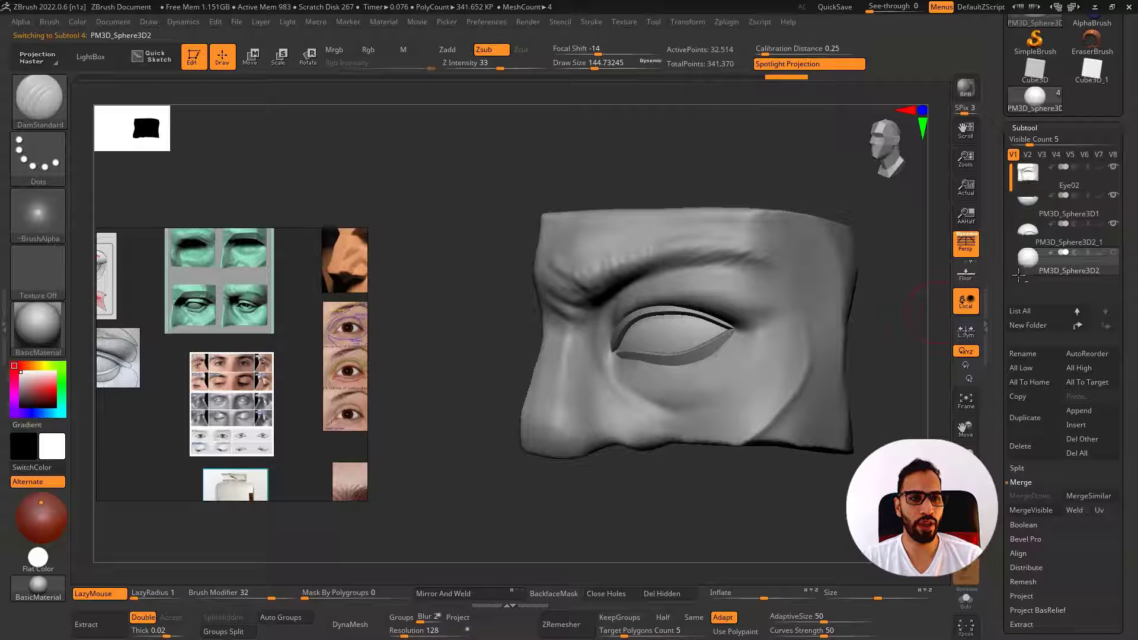
right_click_drag(848, 313, 790, 355, "ctrl")
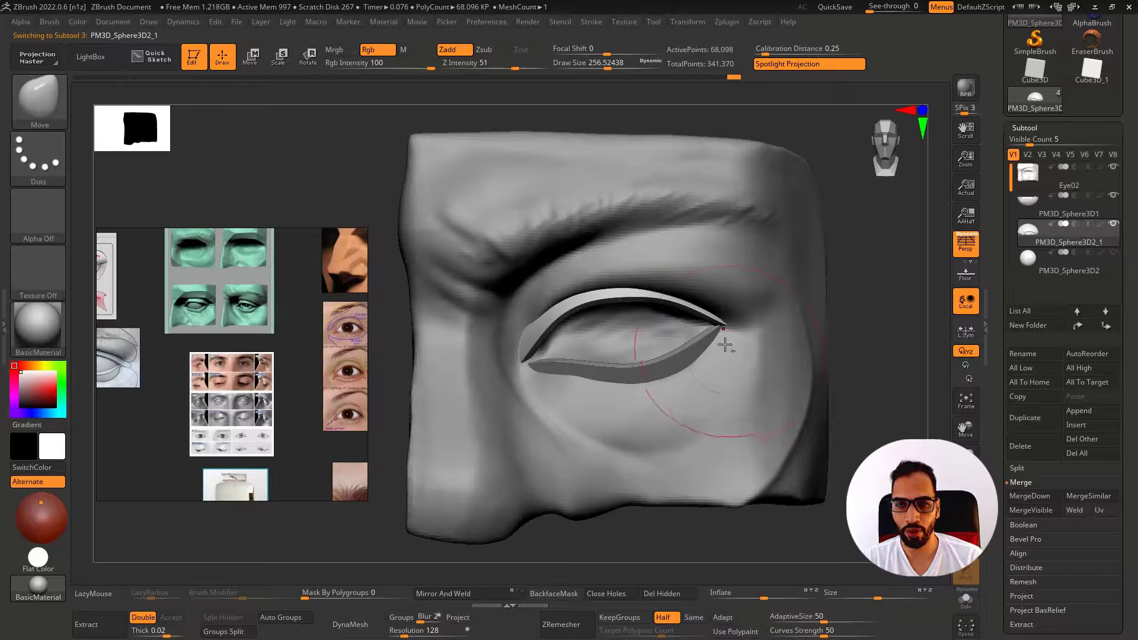
right_click_drag(724, 338, 719, 333, "ctrl")
left_click(711, 334, "alt")
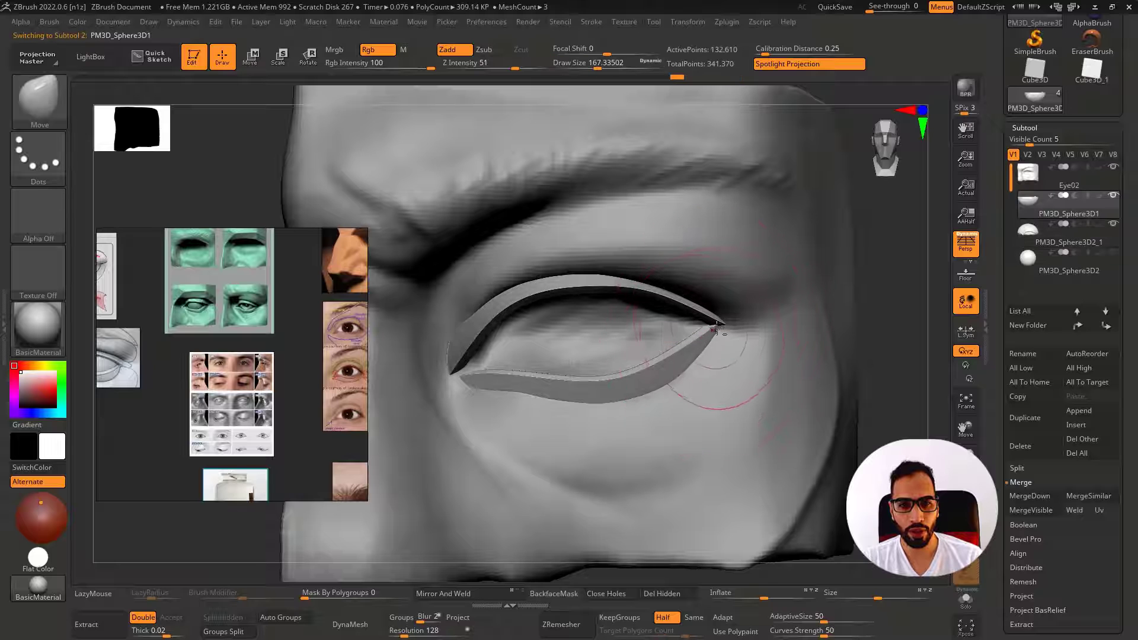
left_click(1116, 253)
Show the wireframe of the upper eyelid shell PM3D_Sphere3D2_1 and inspect its outer corner in isolation
mouse_move(735, 340)
right_mouse_down()
mouse_move(709, 344)
mouse_move(755, 331)
right_mouse_up()
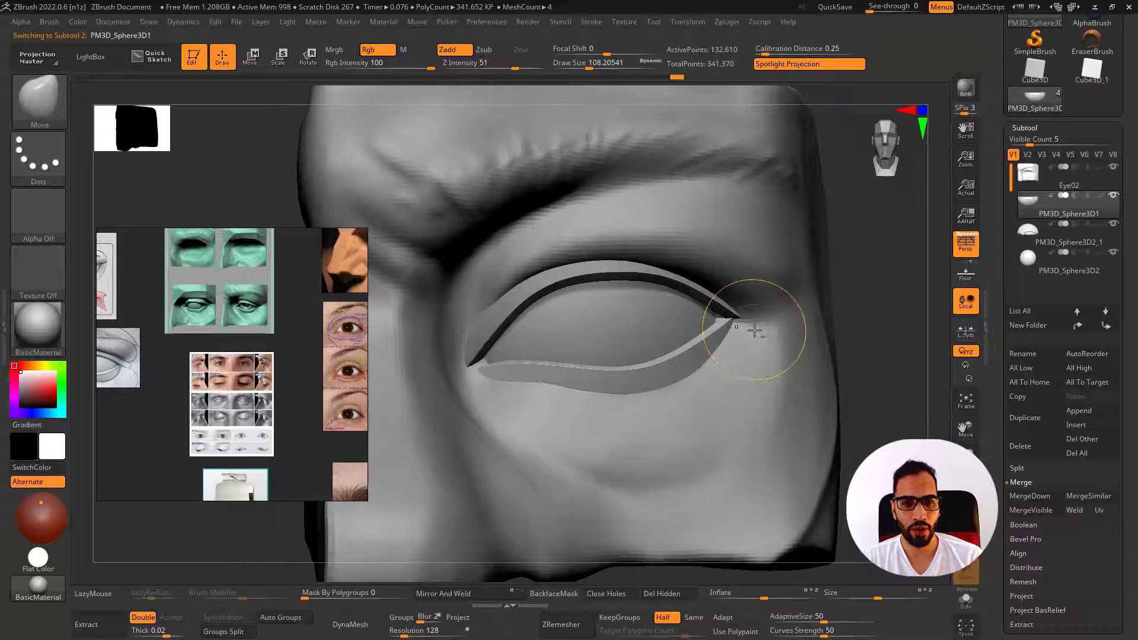
key("ctrl")
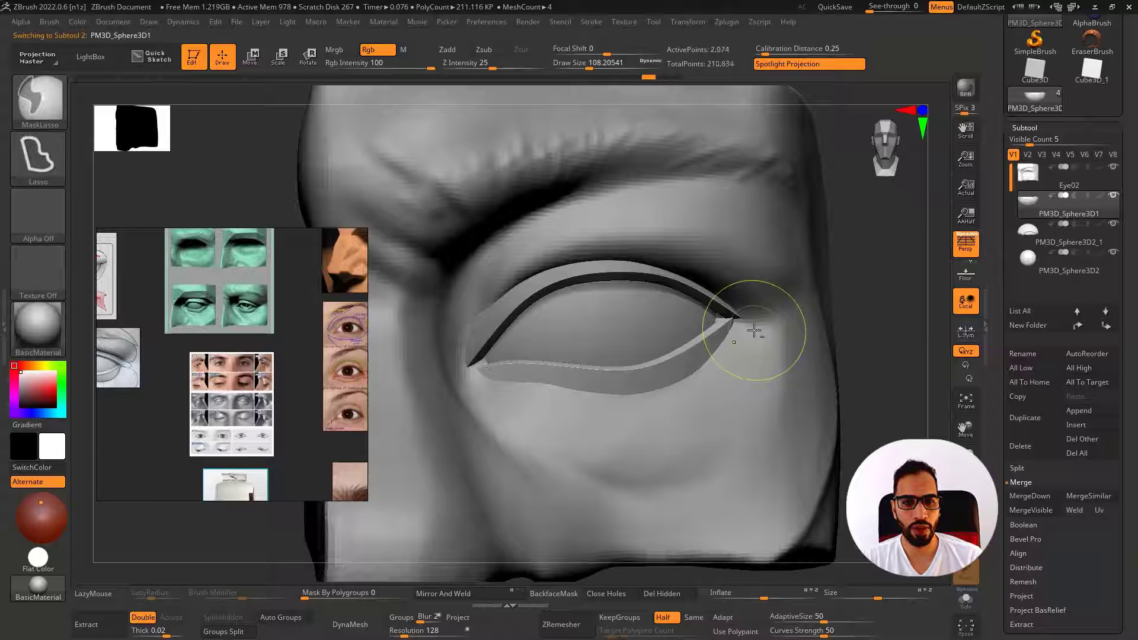
key("ctrl+shift")
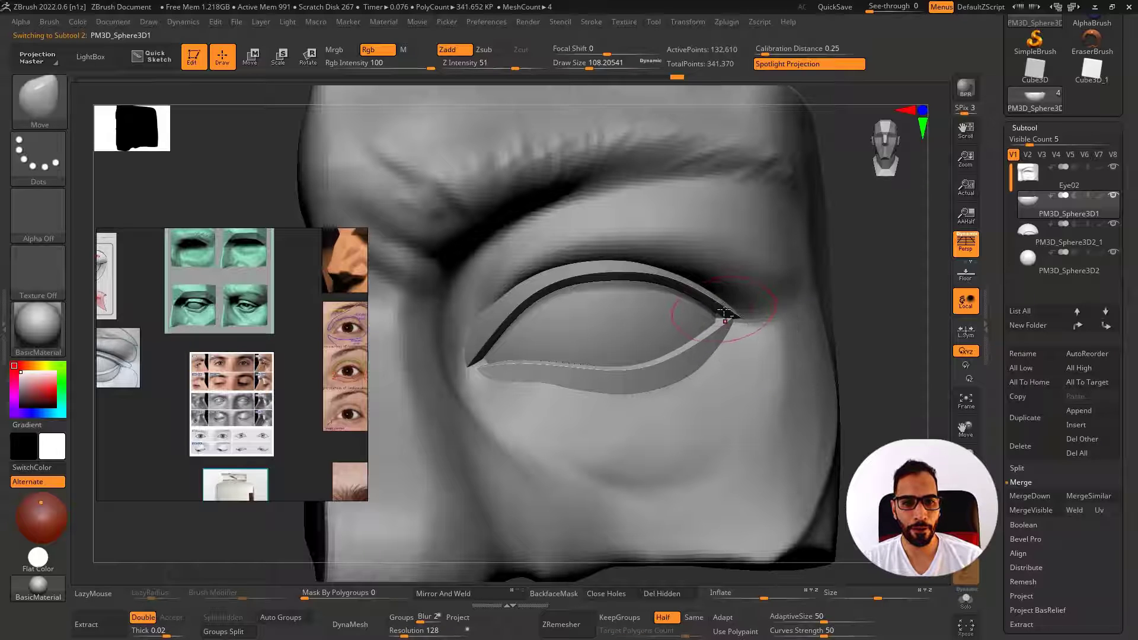
left_click(731, 316, "alt")
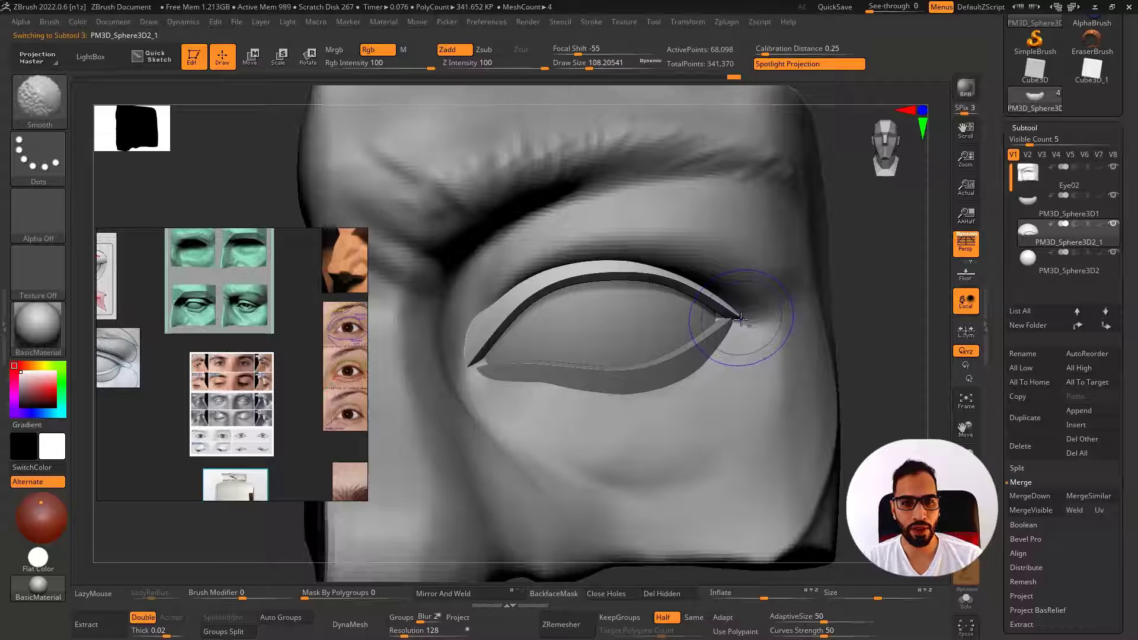
key("shift+f")
mouse_move(741, 320)
right_mouse_down("ctrl")
mouse_move(764, 351)
mouse_move(729, 323)
right_mouse_up("ctrl")
key("alt+s")
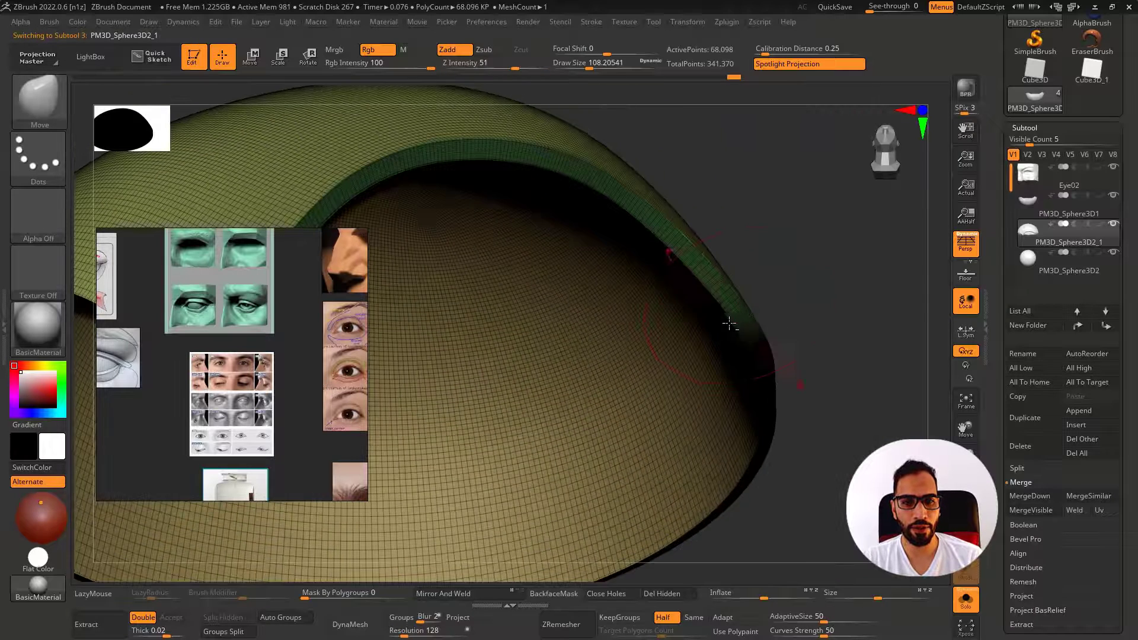
key("alt+s")
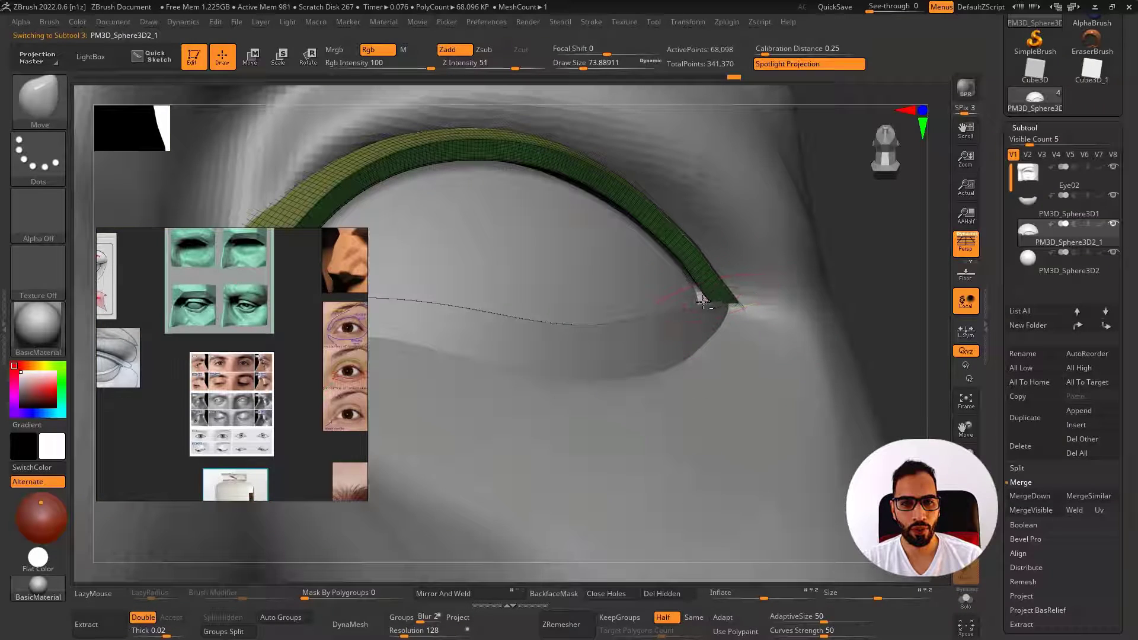
Return the upper eyelid shell to its coarse base mesh
key("ctrl")
key("shift+f")
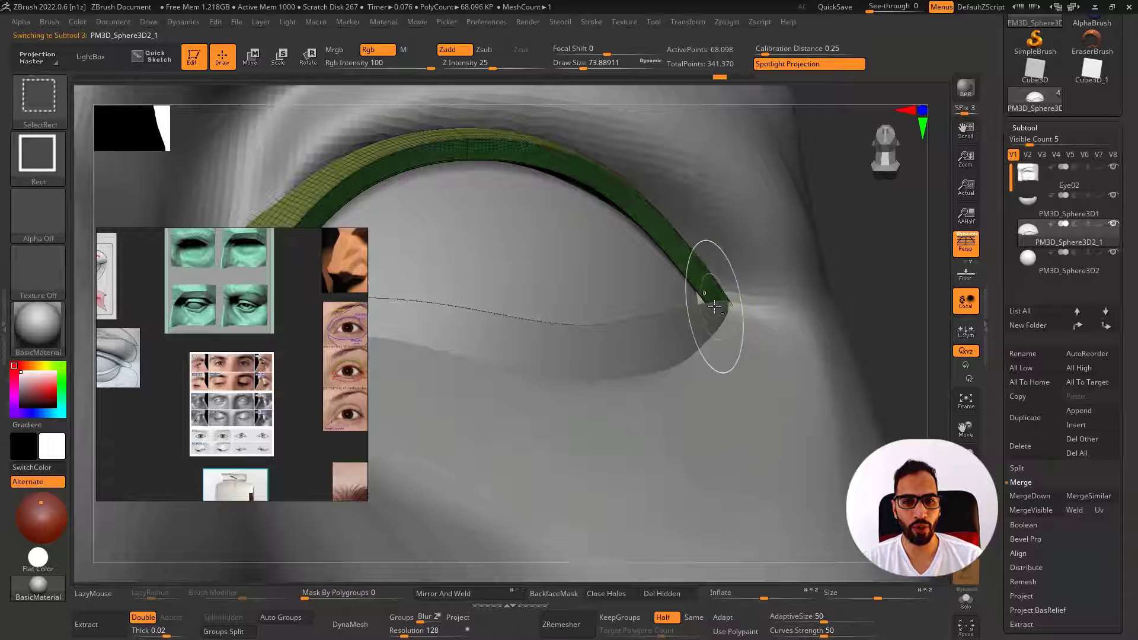
key("shift")
key("ctrl")
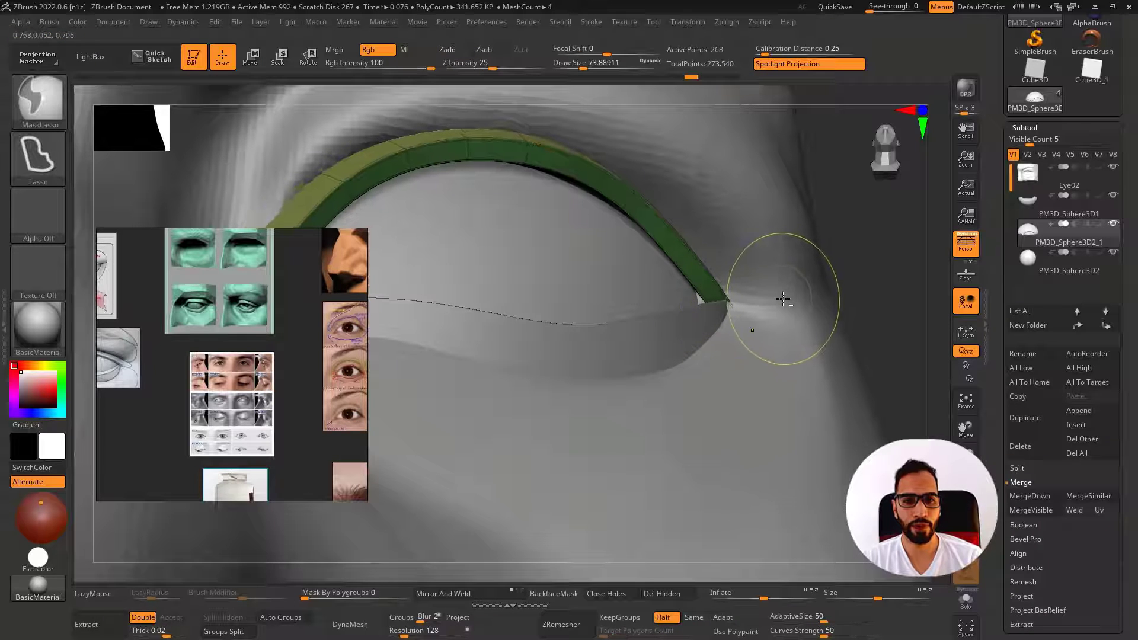
key("ctrl+d")
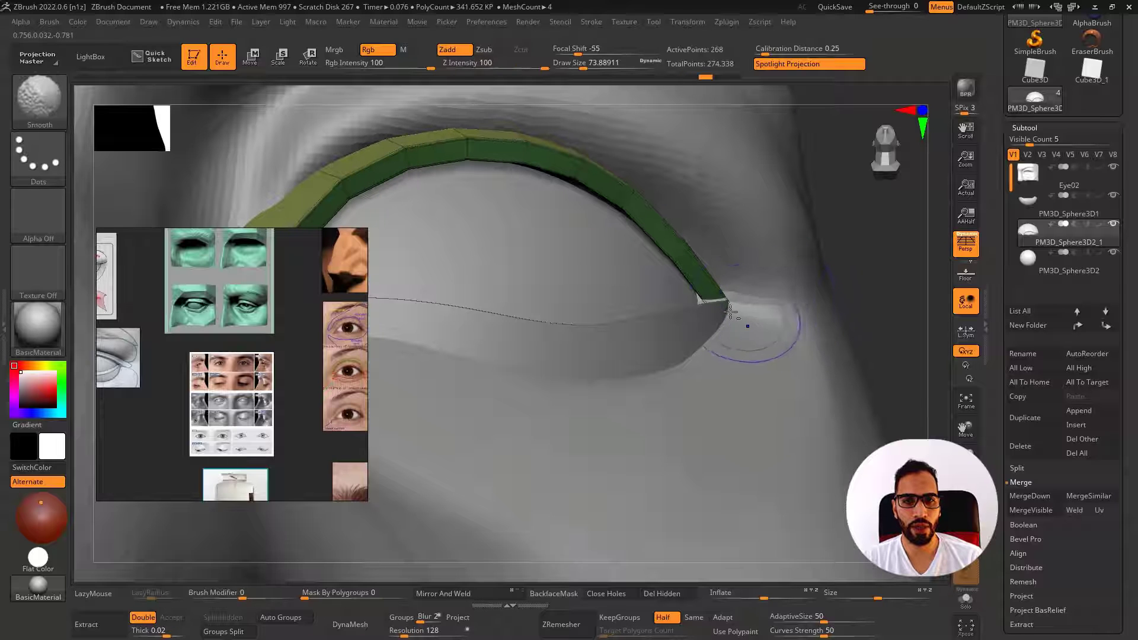
key("ctrl+z")
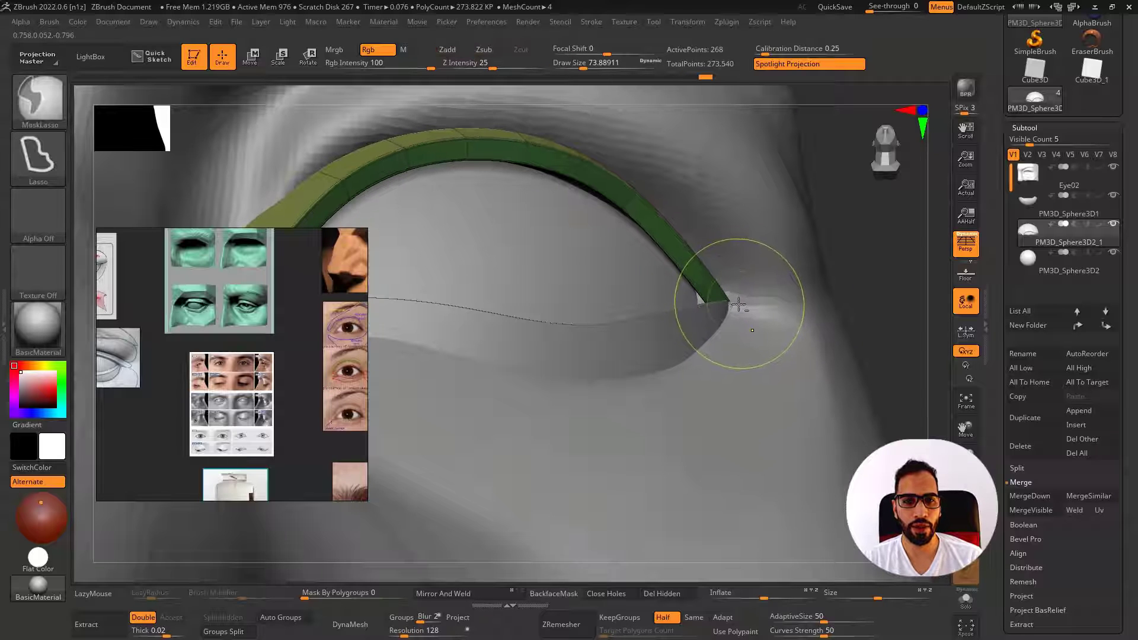
Adjust the outer corner of the coarse upper eyelid to meet the lower lid, using the Move brush at a draw size of about 27
key("shift+d")
key("alt+s")
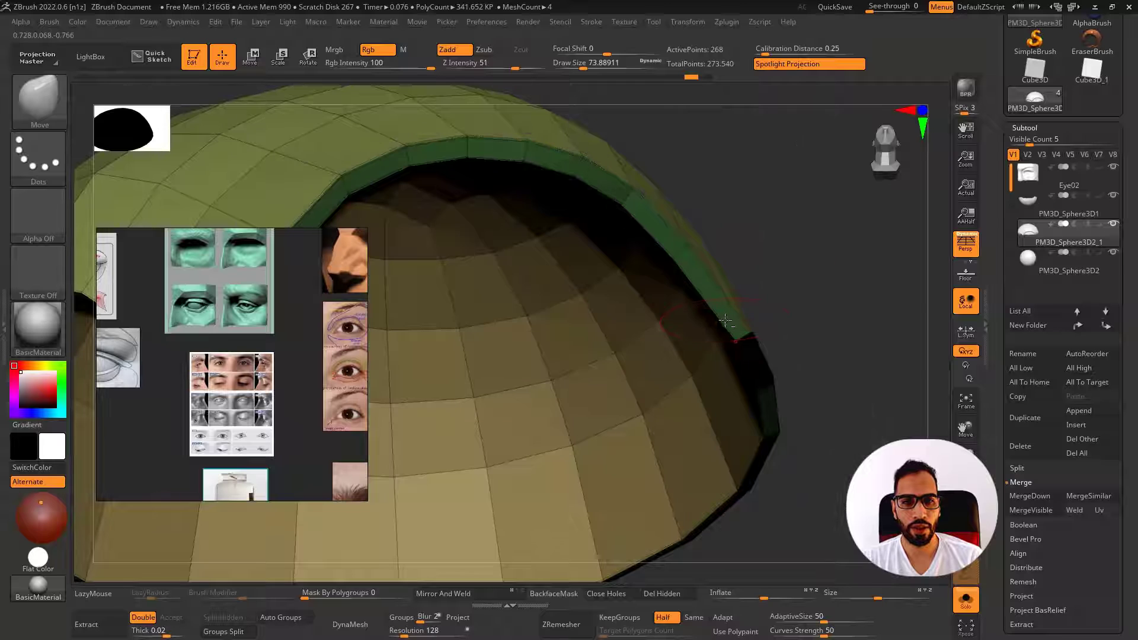
key("bracketleft")
key("bracketleft")
key("bracketleft")
key("alt+s")
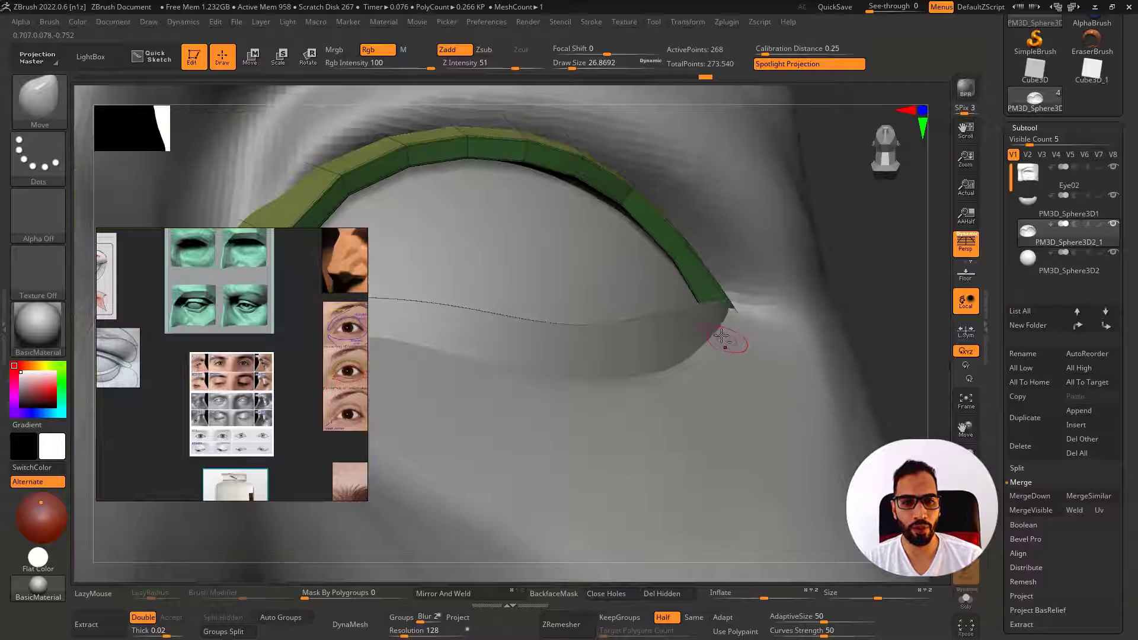
key("d")
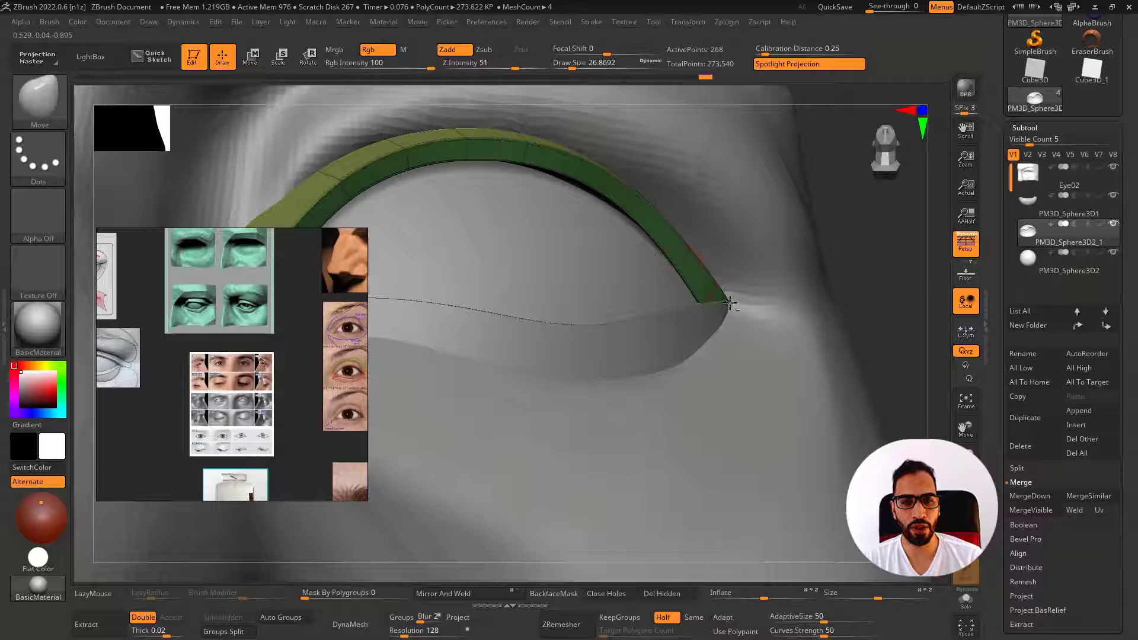
key("alt+s")
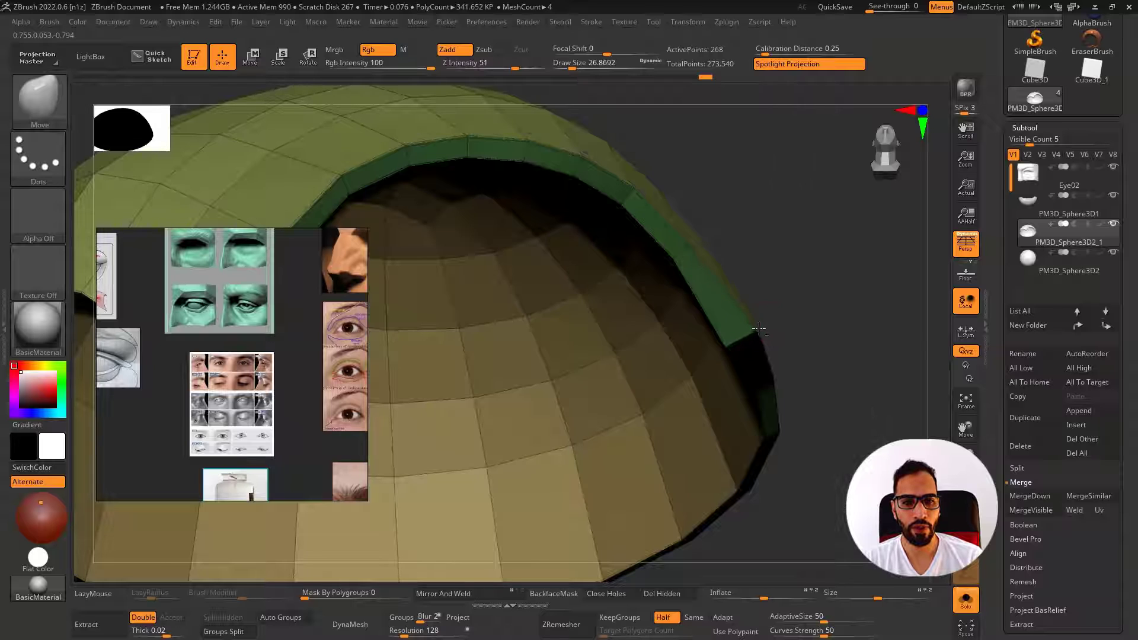
key("alt+s")
key("shift+d")
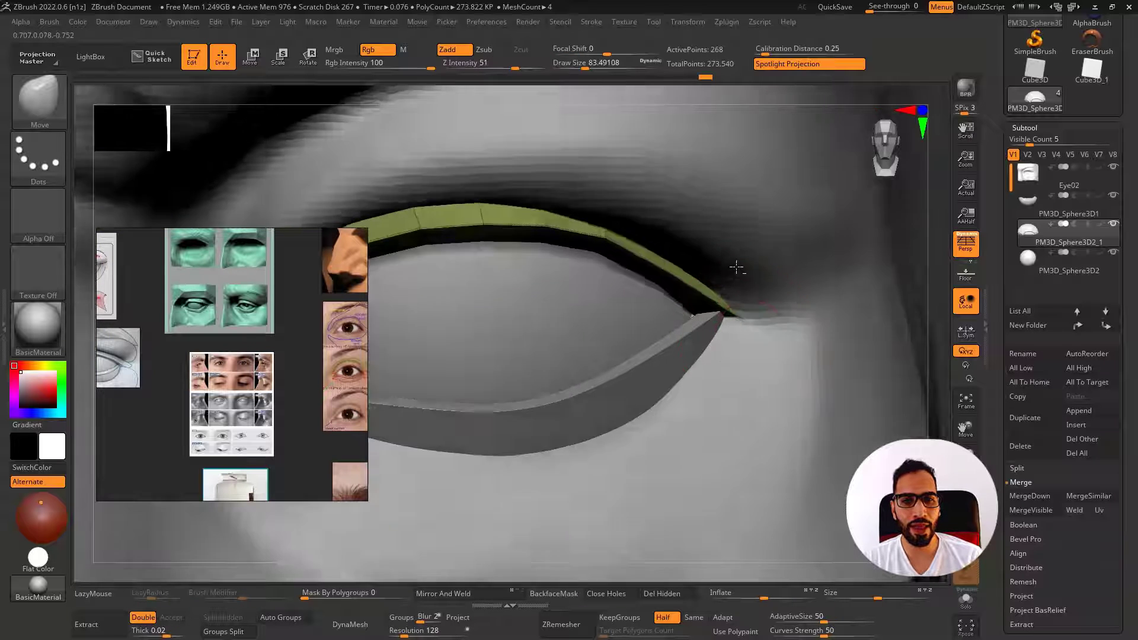
mouse_move(736, 268)
right_mouse_down()
mouse_move(674, 265)
mouse_move(720, 310)
mouse_move(738, 301)
mouse_move(785, 315)
right_mouse_up()
key("shift+d")
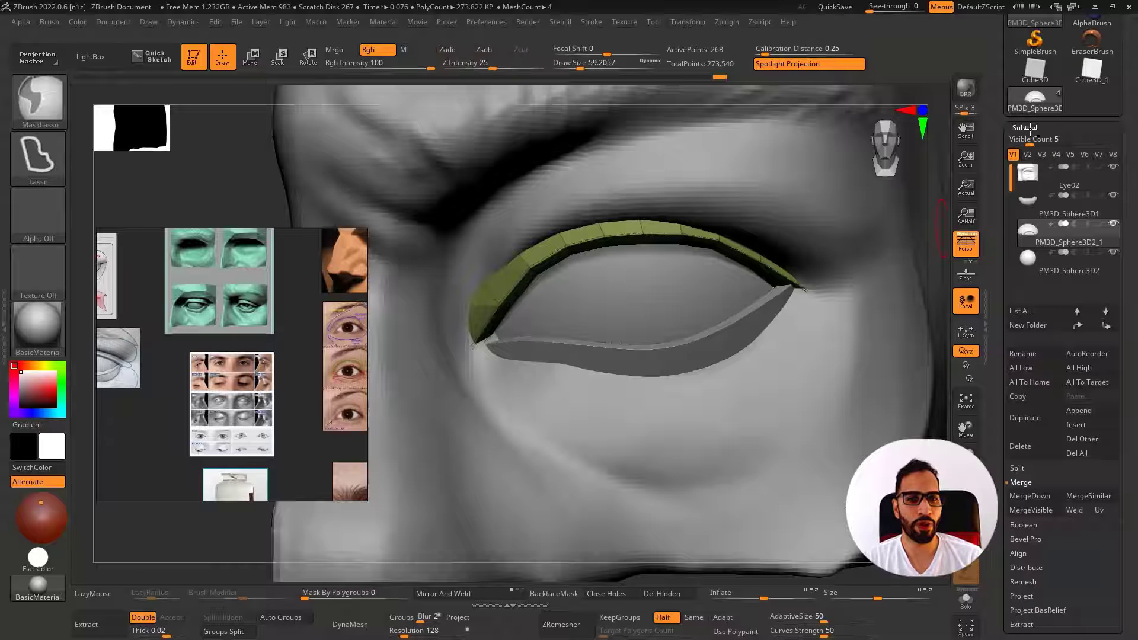
Bring the upper eyelid back up to subdivision level 5 and delete its lower subdivision levels
key("ctrl+d")
key("ctrl+d")
left_click(1029, 128)
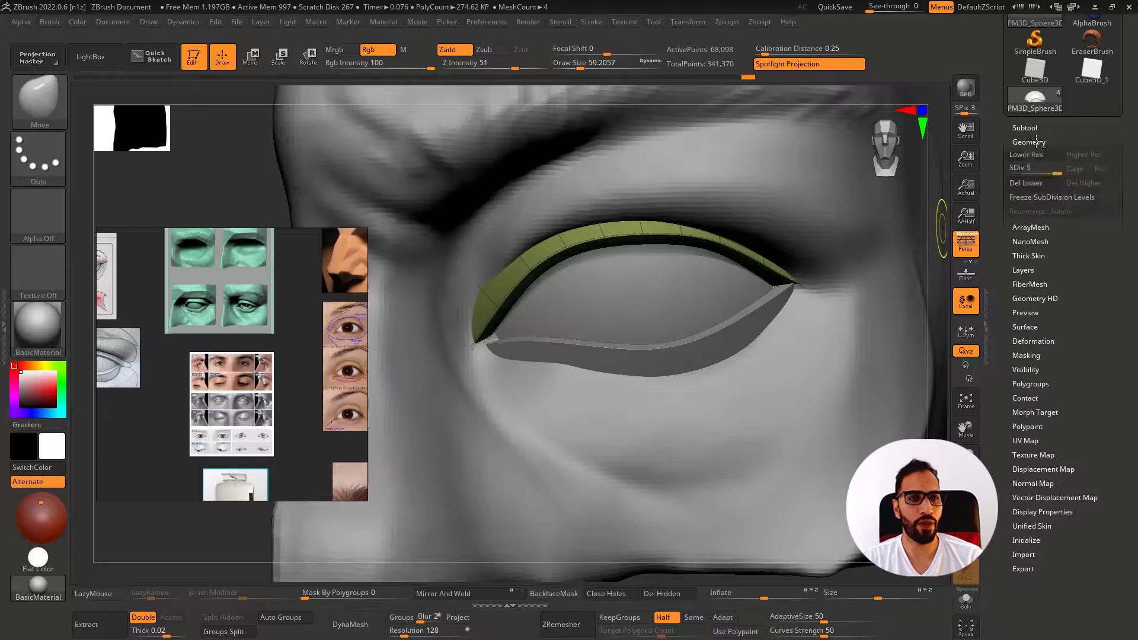
left_click(1029, 142)
left_click(1024, 183)
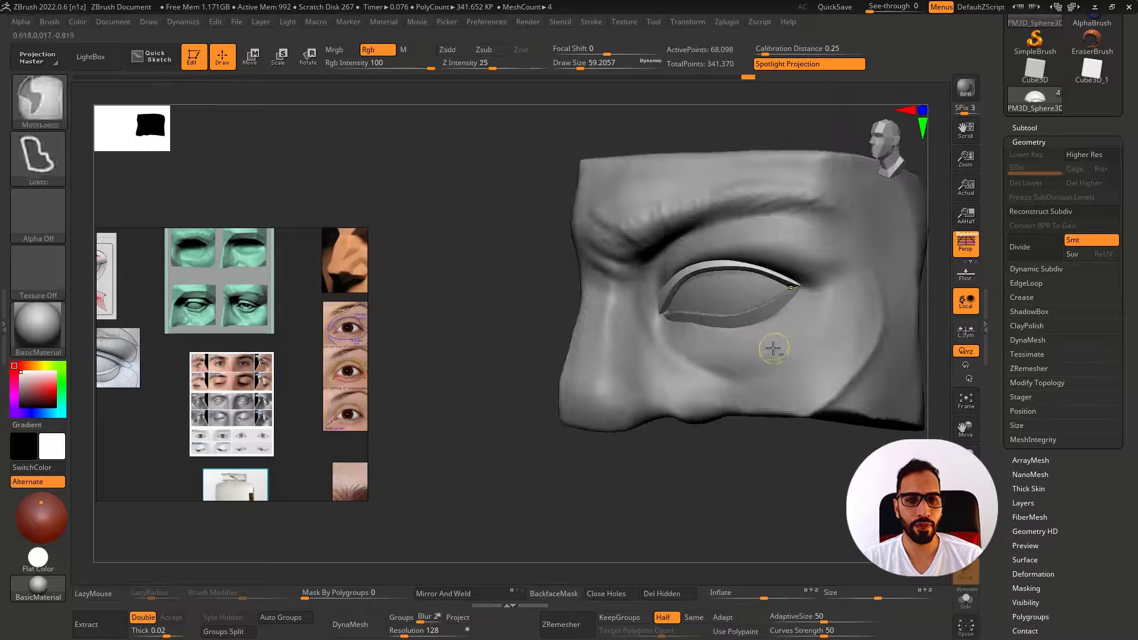
Adjust the upper eyelid's inner corner with the Move brush so it sits closer to the lower lid
right_click_drag(773, 349, 705, 379, "alt")
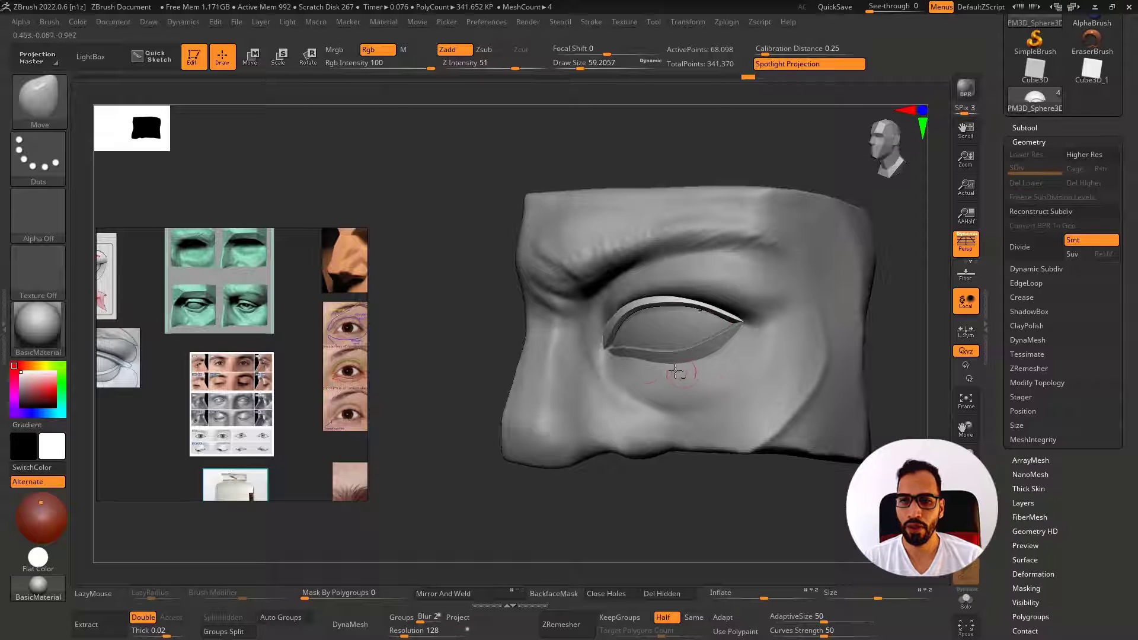
mouse_move(571, 348)
right_mouse_down("ctrl")
mouse_move(610, 385)
mouse_move(605, 369)
mouse_move(627, 356)
mouse_move(602, 366)
right_mouse_up("ctrl")
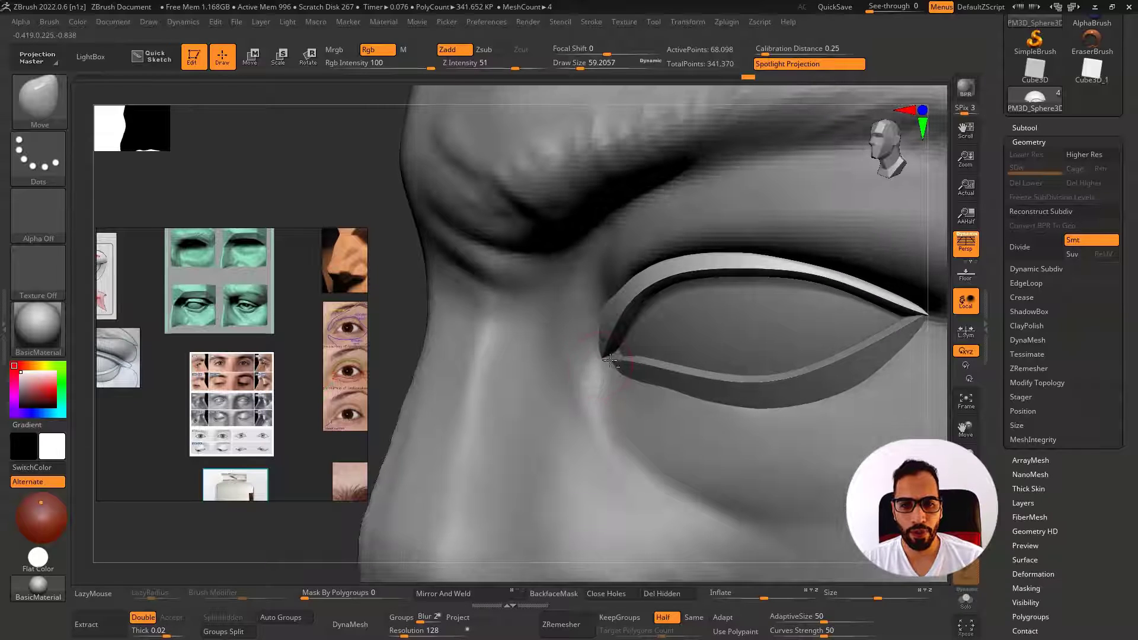
key("ctrl+z")
mouse_move(612, 360)
left_mouse_down()
mouse_move(603, 364)
mouse_move(622, 361)
mouse_move(602, 365)
mouse_move(605, 349)
left_mouse_up()
key("s")
key("s")
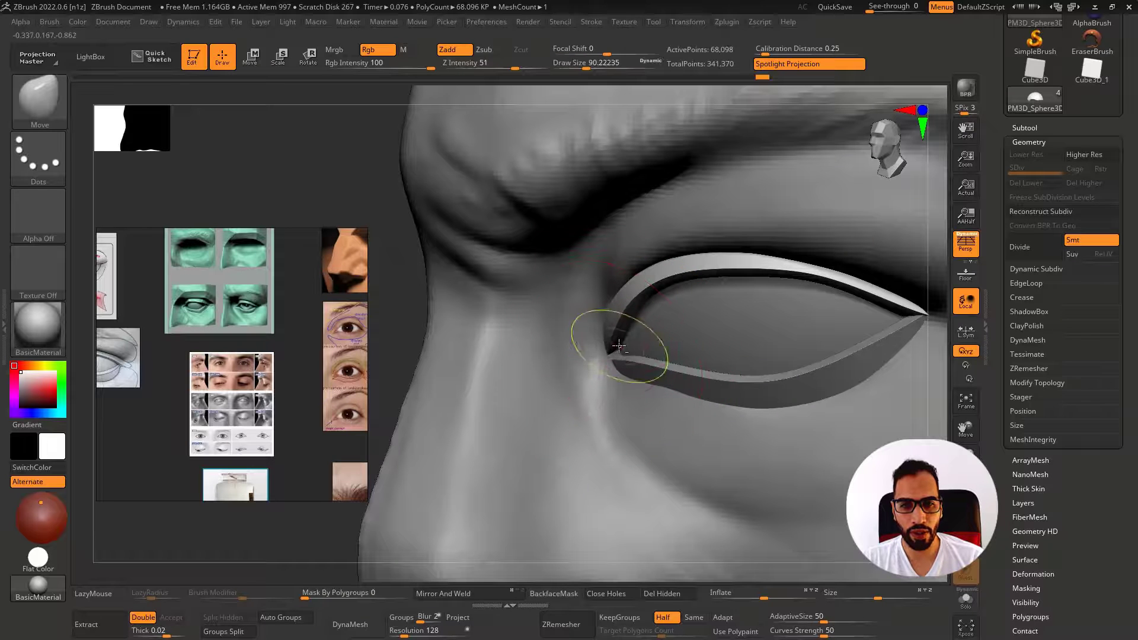
key("ctrl+z")
Reshape the inner eye corner of the face mesh Eye02 with the Move brush, checking the mesh in isolation
mouse_move(619, 345)
right_mouse_down()
mouse_move(626, 363)
mouse_move(620, 354)
right_mouse_up()
left_click(611, 357, "alt")
key("alt+s")
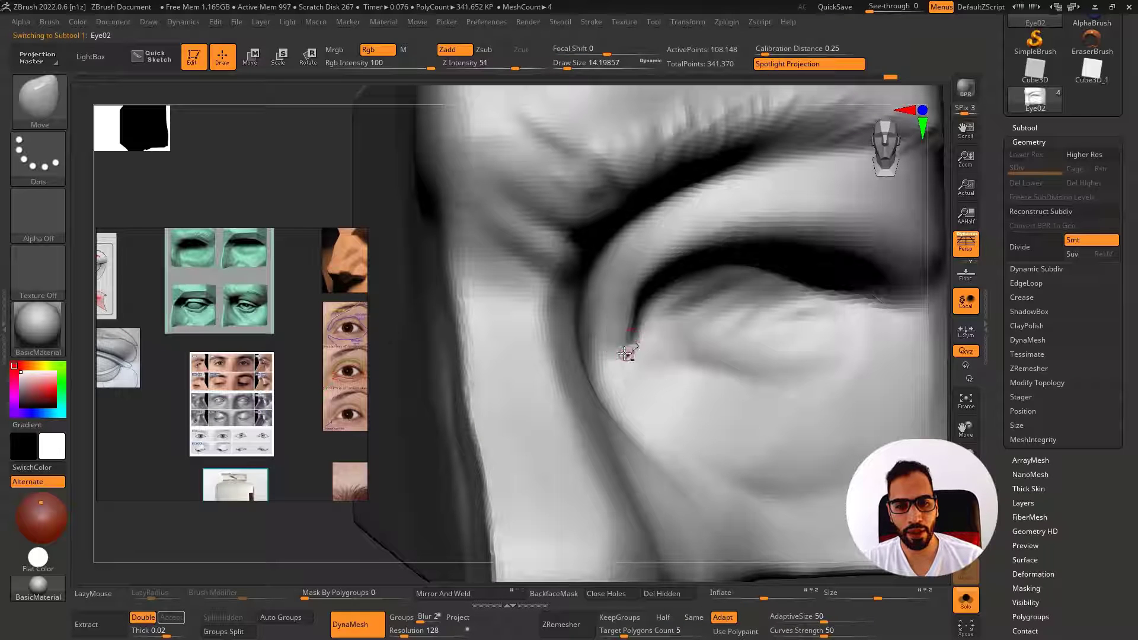
key("s")
left_click_drag(628, 353, 645, 351)
mouse_move(648, 351)
right_mouse_down()
mouse_move(635, 353)
mouse_move(658, 348)
mouse_move(617, 353)
mouse_move(626, 338)
right_mouse_up()
key("alt+s")
key("alt+s")
key("alt+s")
key("alt+s")
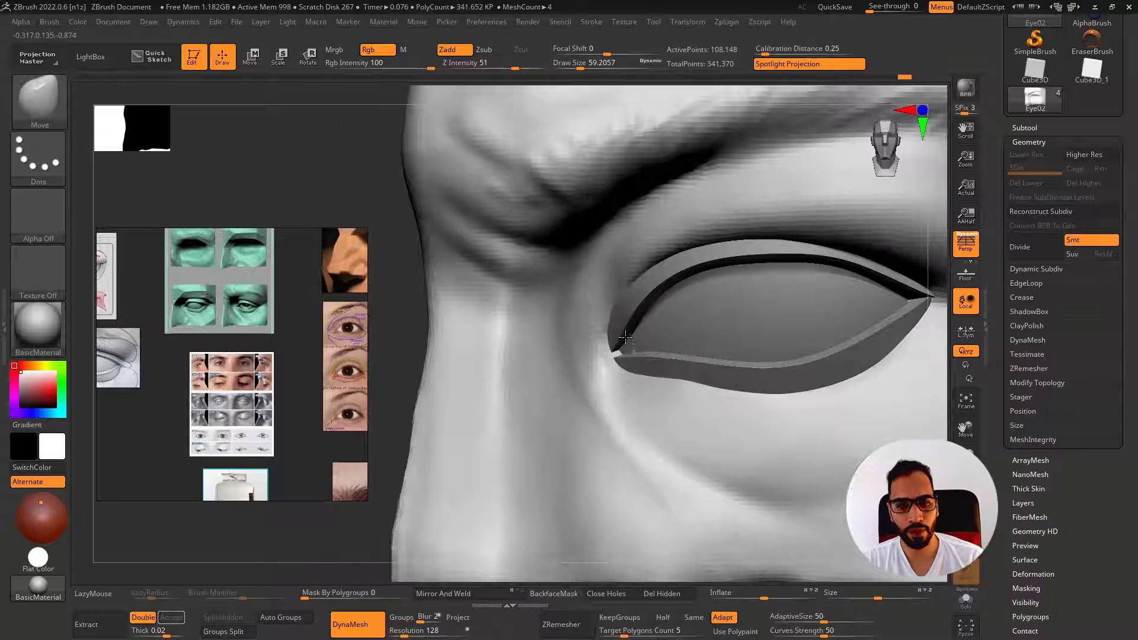
Build up the inner eye corner of Eye02 with the Standard brush at a draw size of about 31 and re-run DynaMesh
key("b")
key("s")
key("t")
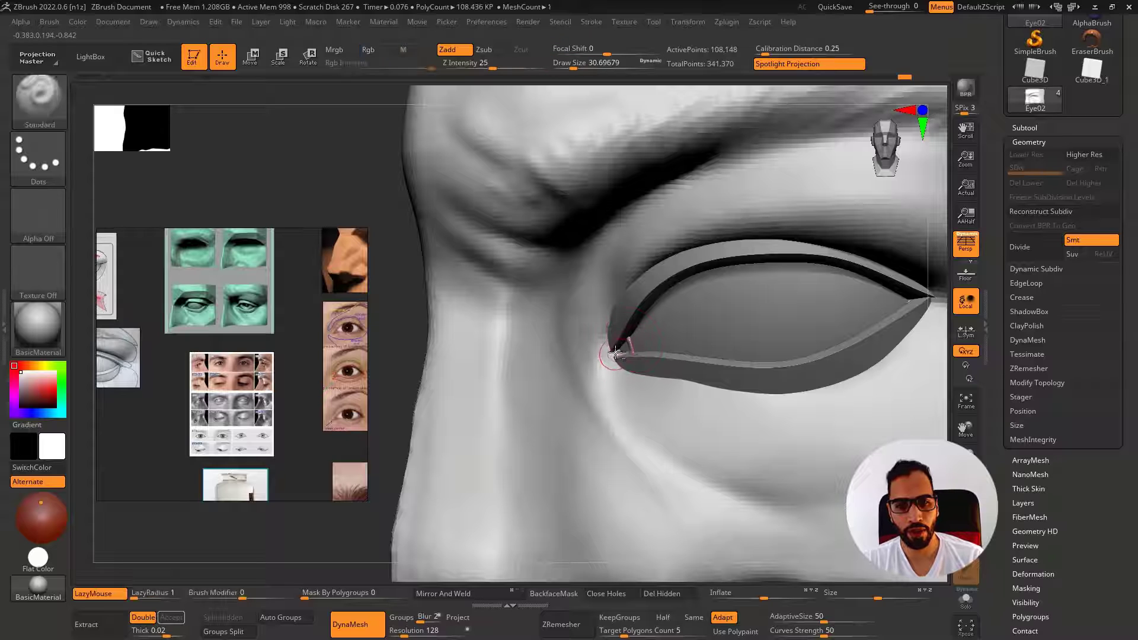
key("ctrl")
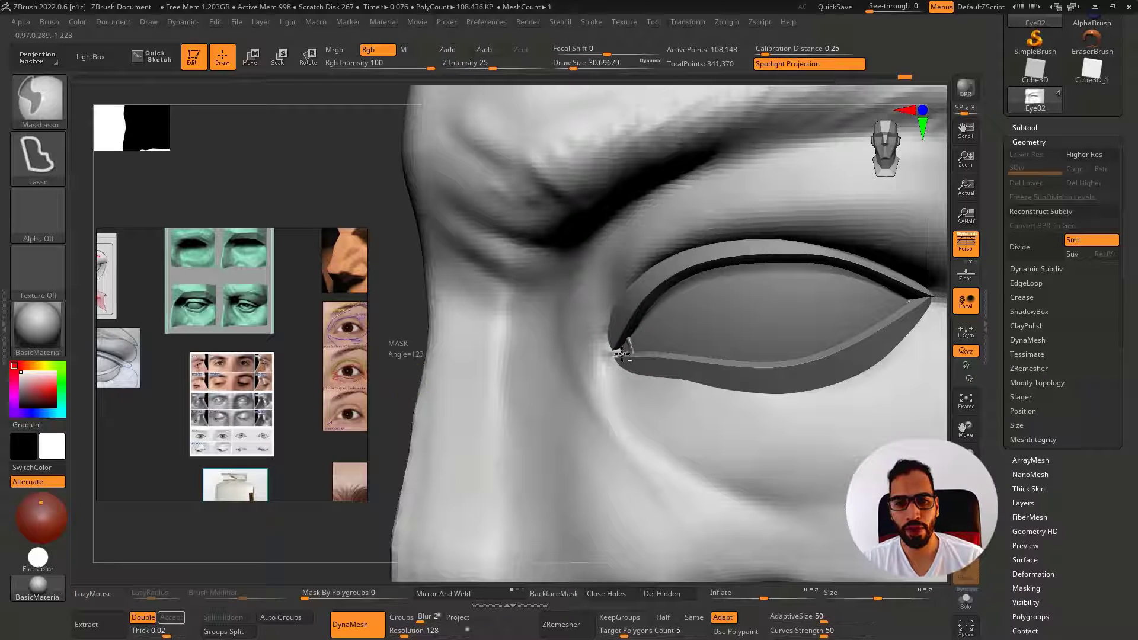
Select the eyeball PM3D_Sphere3D2 and shift it slightly within the eyelids using the Move gizmo
left_click(664, 341, "alt")
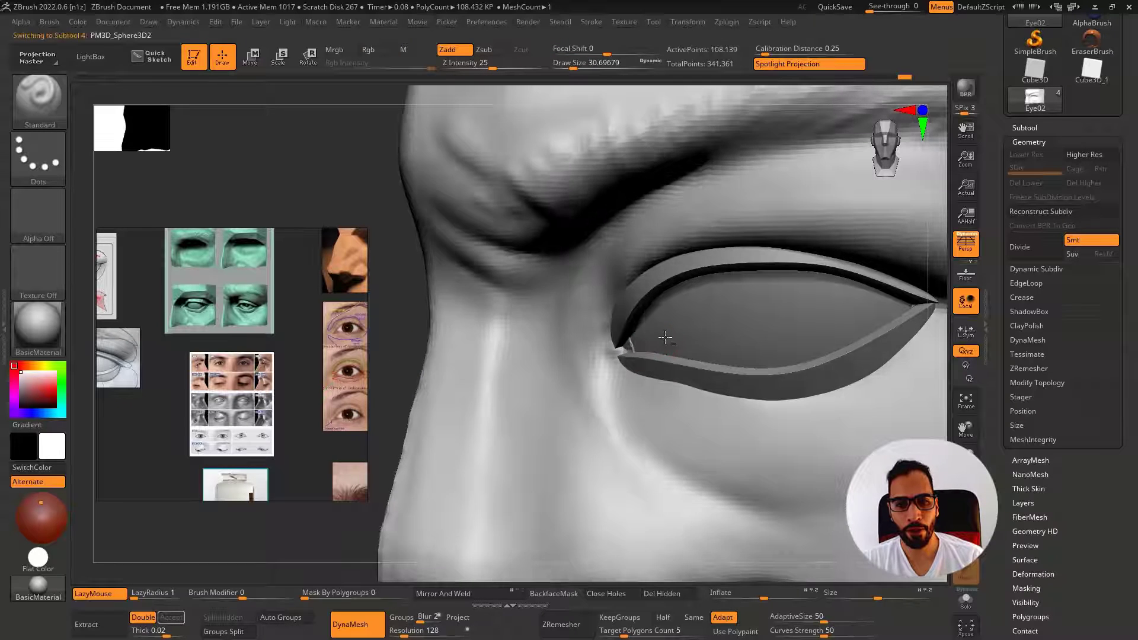
key("w")
left_click_drag(761, 276, 760, 277)
right_click_drag(711, 333, 747, 306)
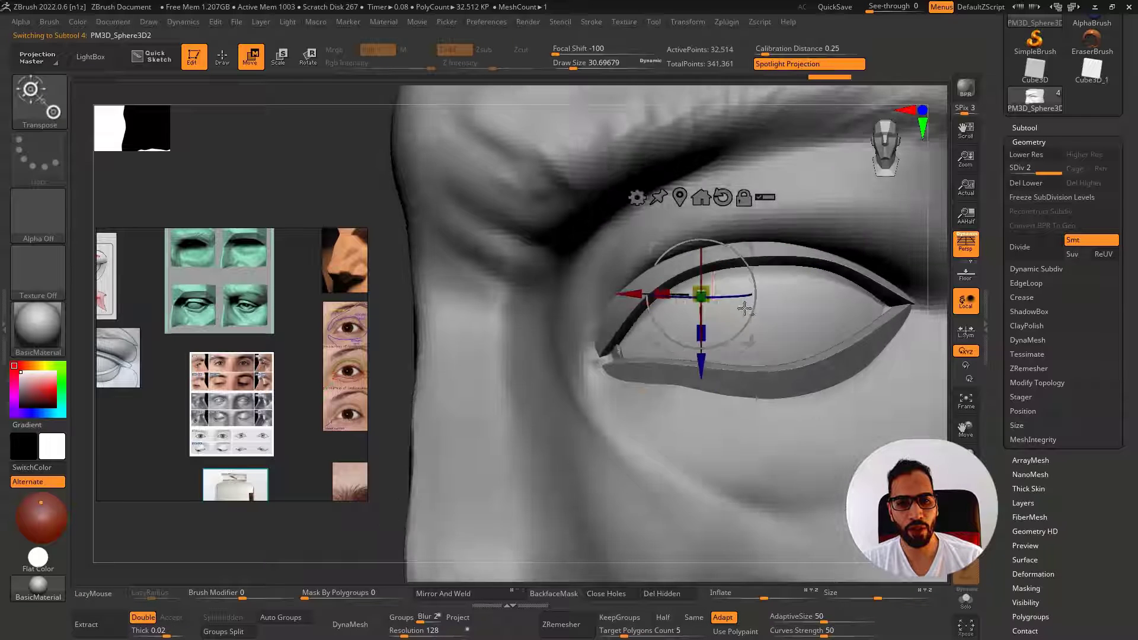
left_click_drag(636, 296, 640, 297)
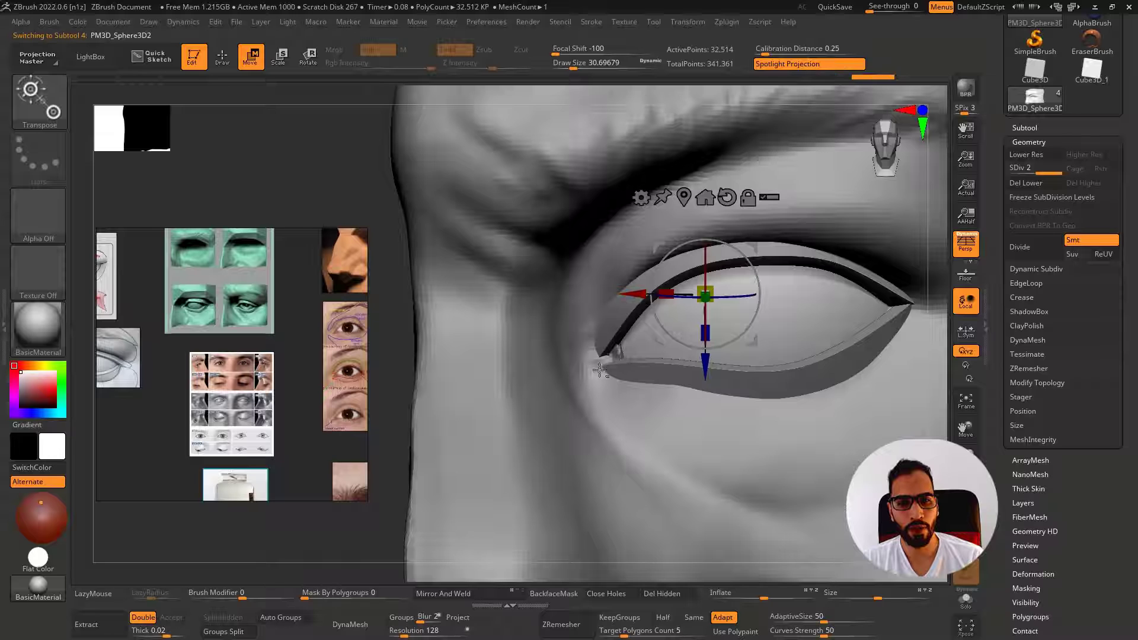
Select the face mesh Eye02, reshape and smooth its inner eye corner with the Move and Smooth brushes, and re-run DynaMesh
left_click(618, 359, "alt")
key("q")
right_click_drag(612, 358, 623, 342)
key("bracketright")
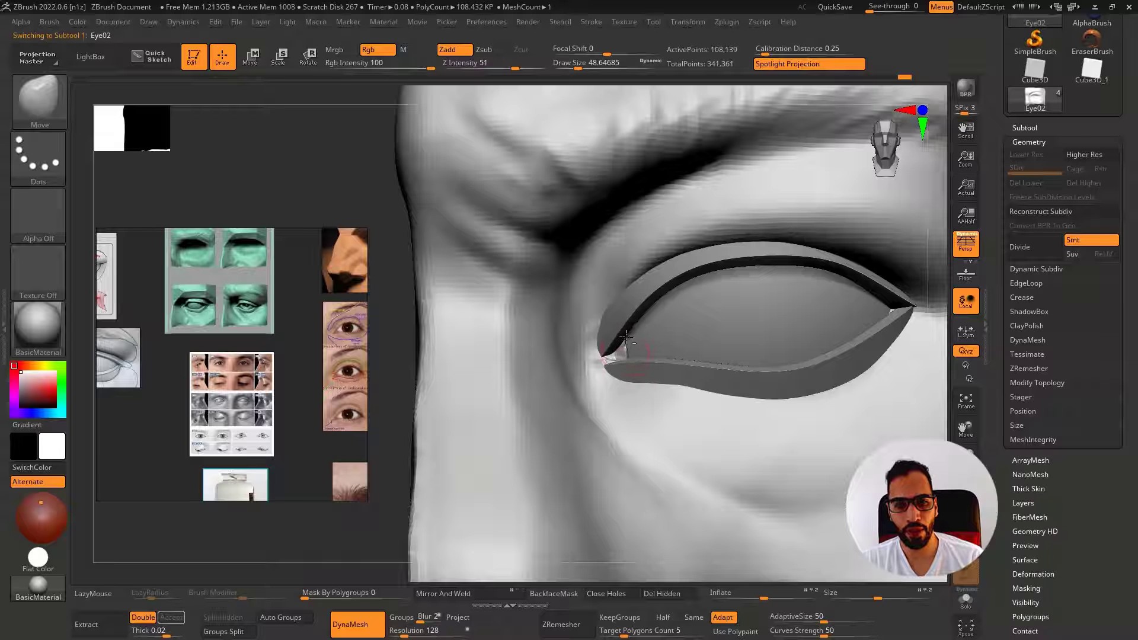
key("shift")
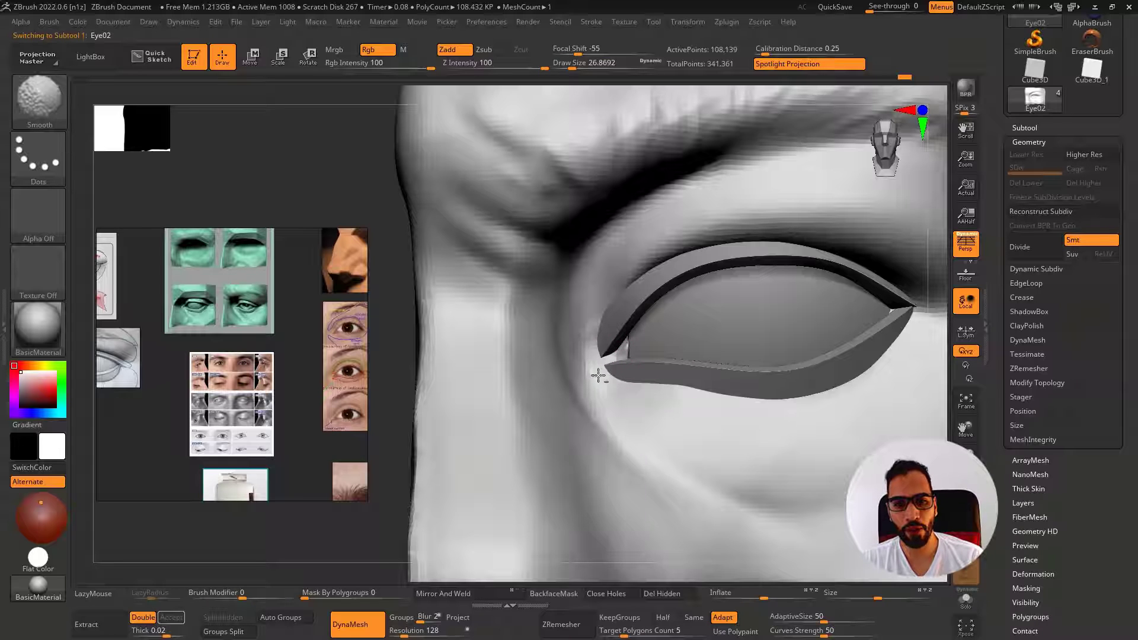
right_click_drag(653, 376, 573, 356, "ctrl")
left_click_drag(461, 384, 508, 402, "ctrl")
right_click_drag(581, 379, 606, 388)
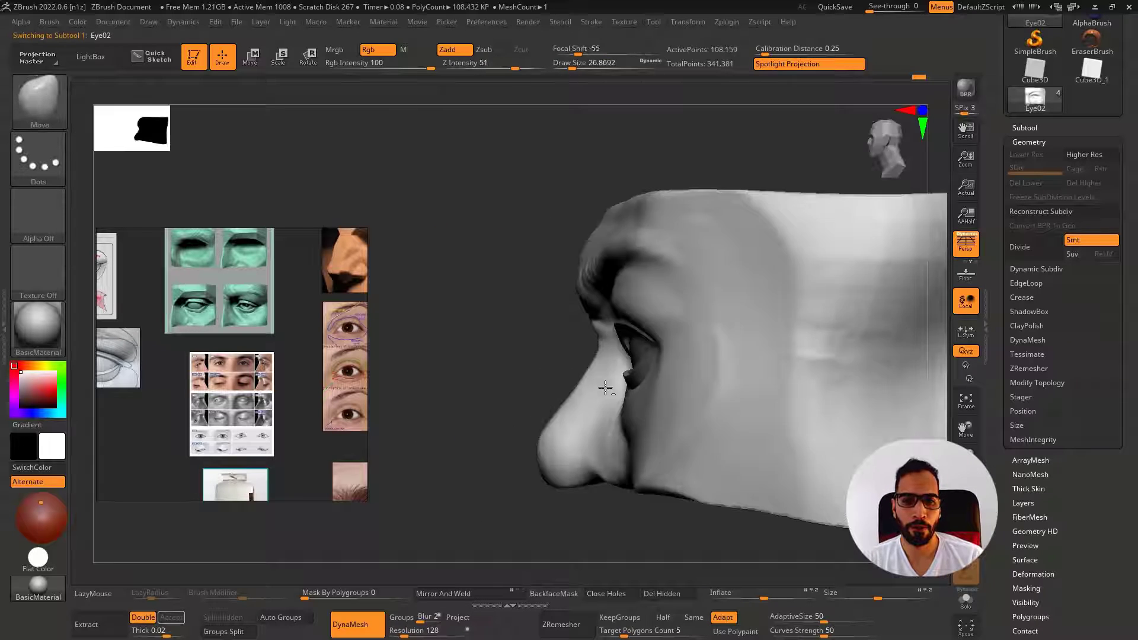
Puff up the inner eye corner of Eye02 with the Inflat brush at a draw size of about 27
right_click_drag(704, 376, 473, 357)
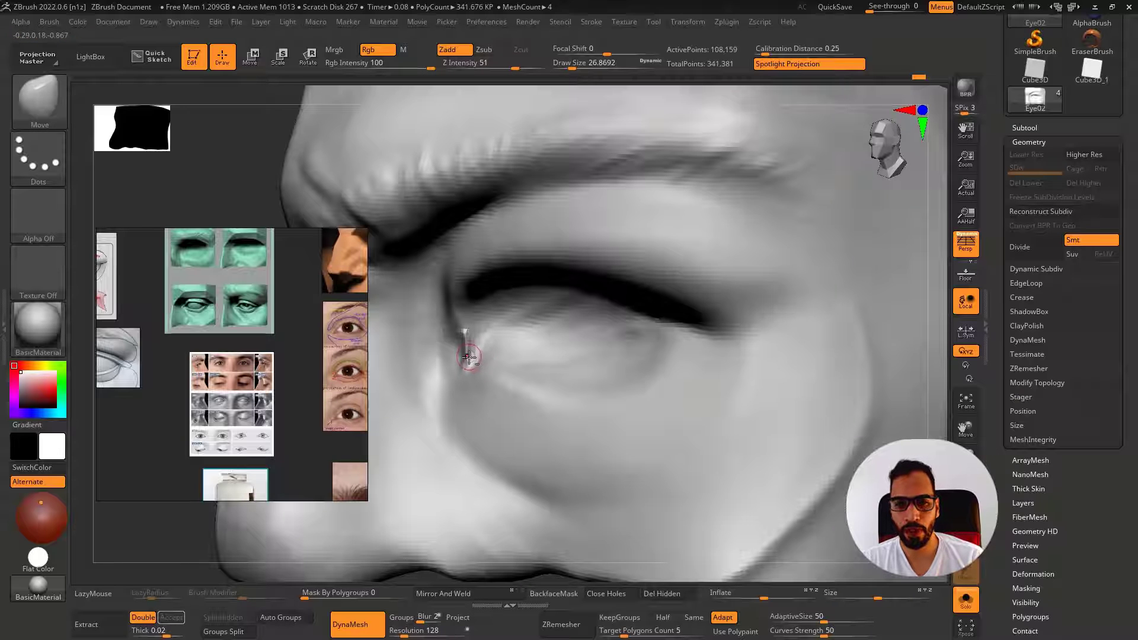
key("b")
key("i")
key("n")
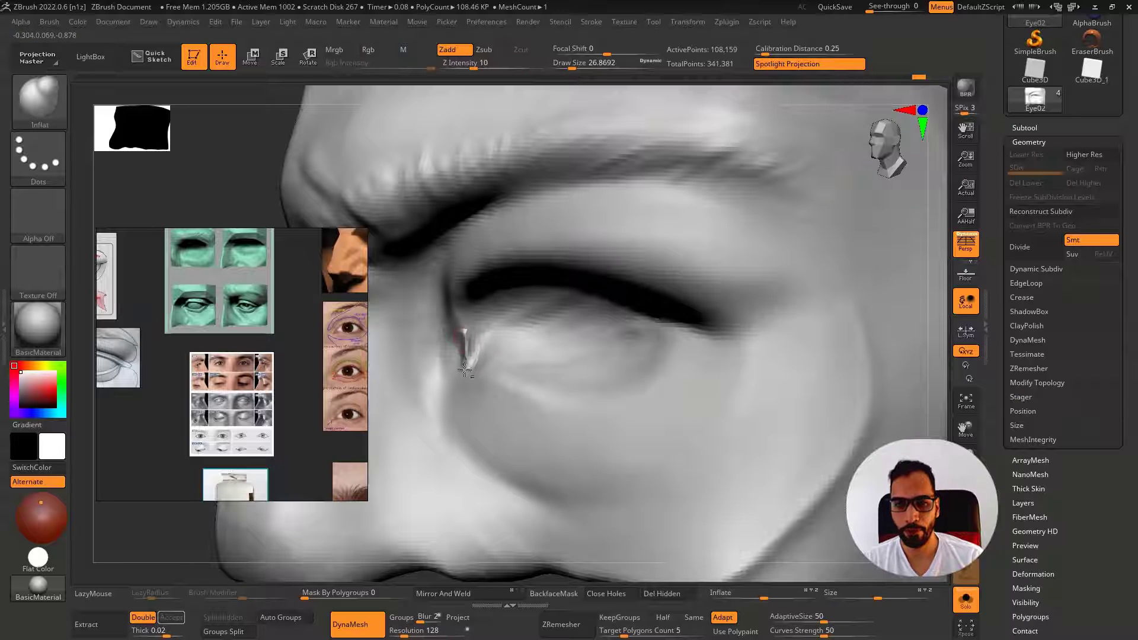
mouse_move(465, 370)
right_mouse_down("ctrl")
mouse_move(590, 381)
mouse_move(556, 369)
mouse_move(868, 338)
right_mouse_up("ctrl")
Fine-tune the inner eye corner of Eye02 with the Move brush, reducing the draw size to about 44
key("b")
key("m")
key("v")
key("shift")
key("ctrl")
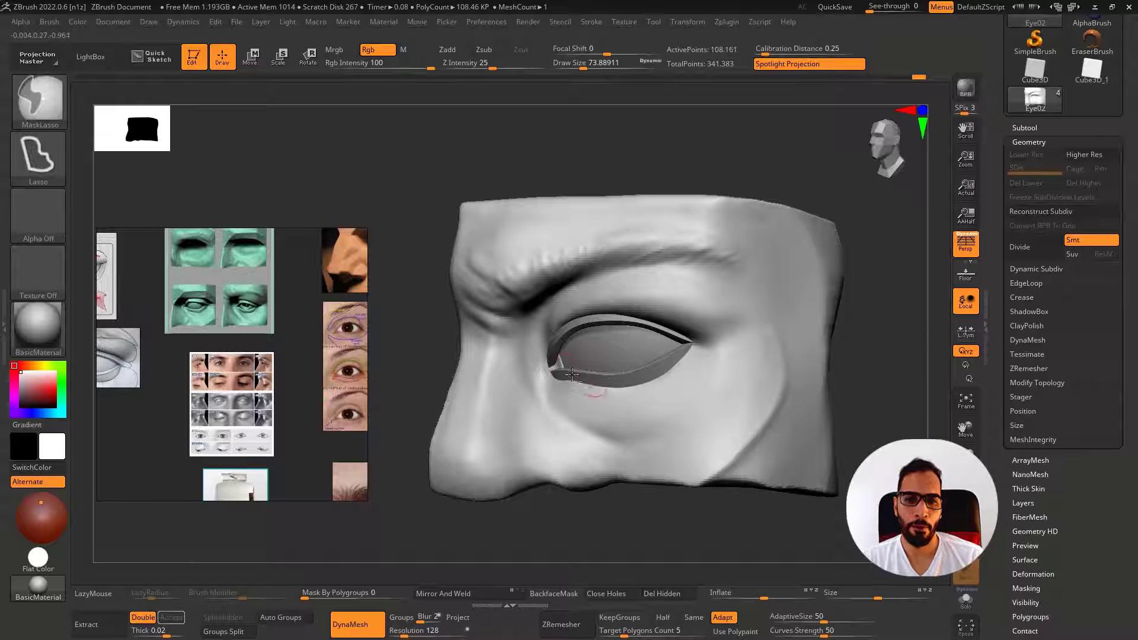
right_click_drag(570, 372, 564, 368, "ctrl")
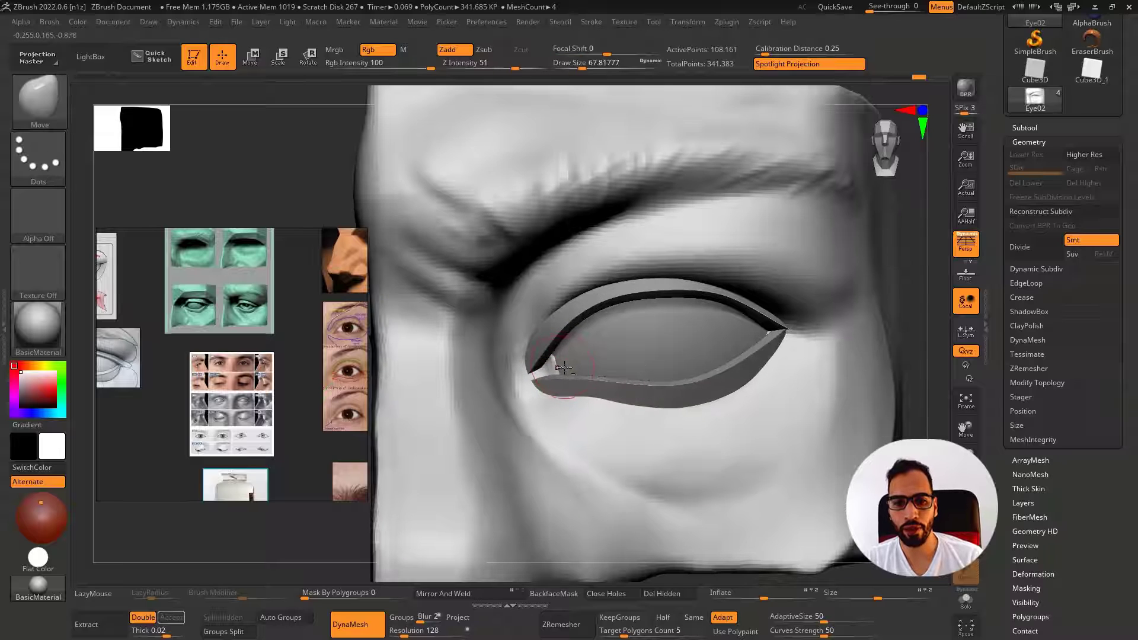
key("[")
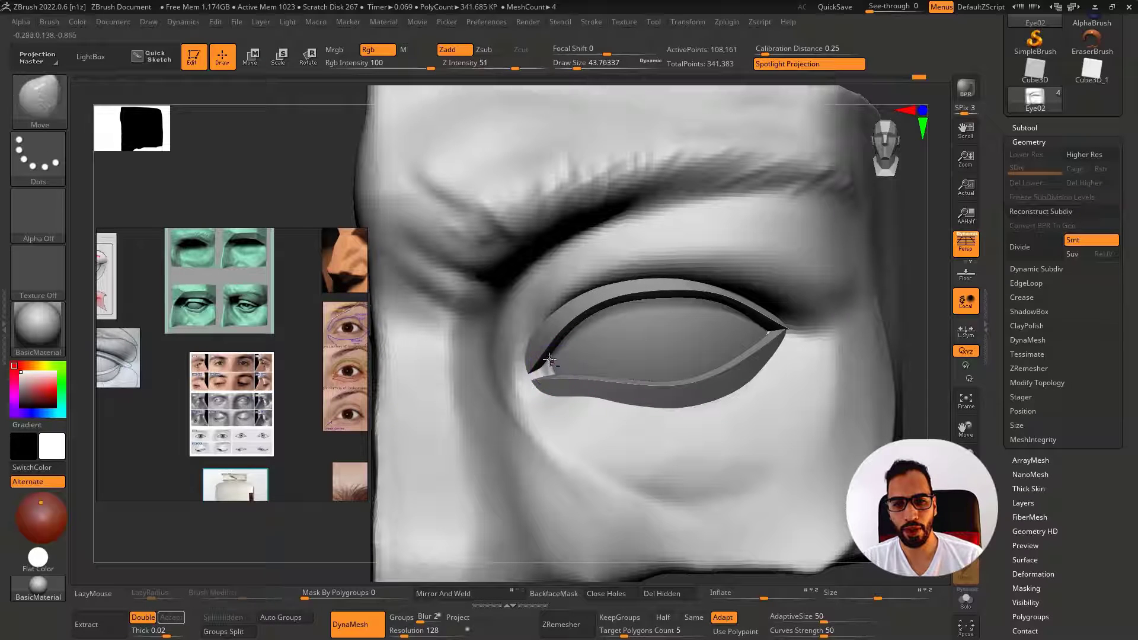
mouse_move(554, 348)
right_mouse_down()
mouse_move(652, 352)
mouse_move(541, 354)
mouse_move(438, 388)
right_mouse_up()
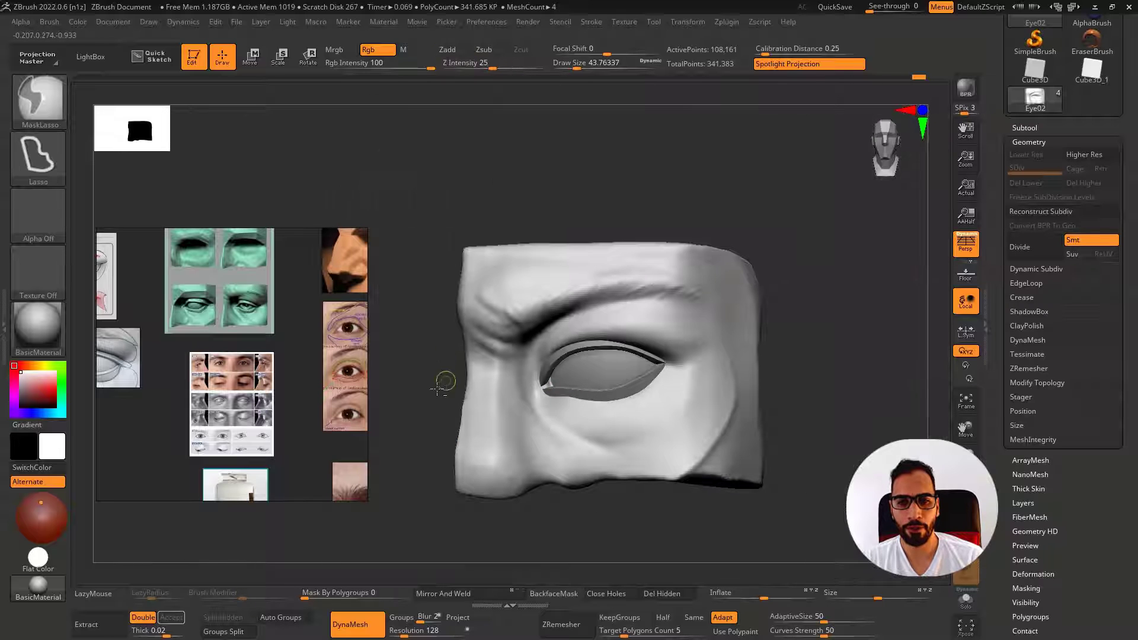
right_click_drag(563, 422, 542, 408, "ctrl")
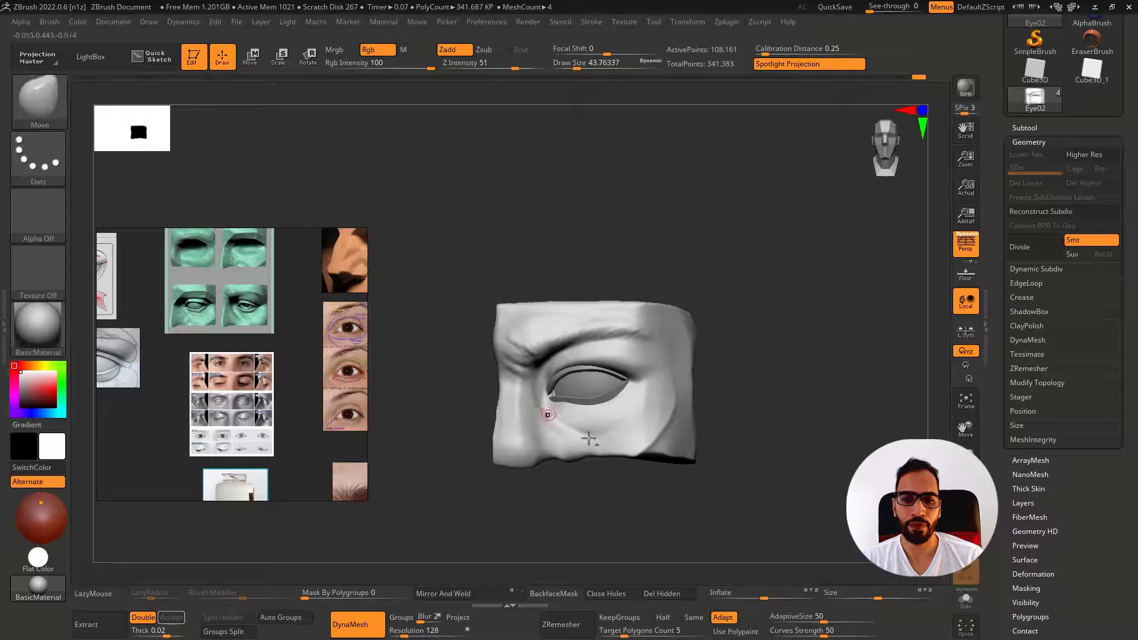
Reselect Eye02 and save the tool over the existing Eye02 file
left_click(612, 396, "alt")
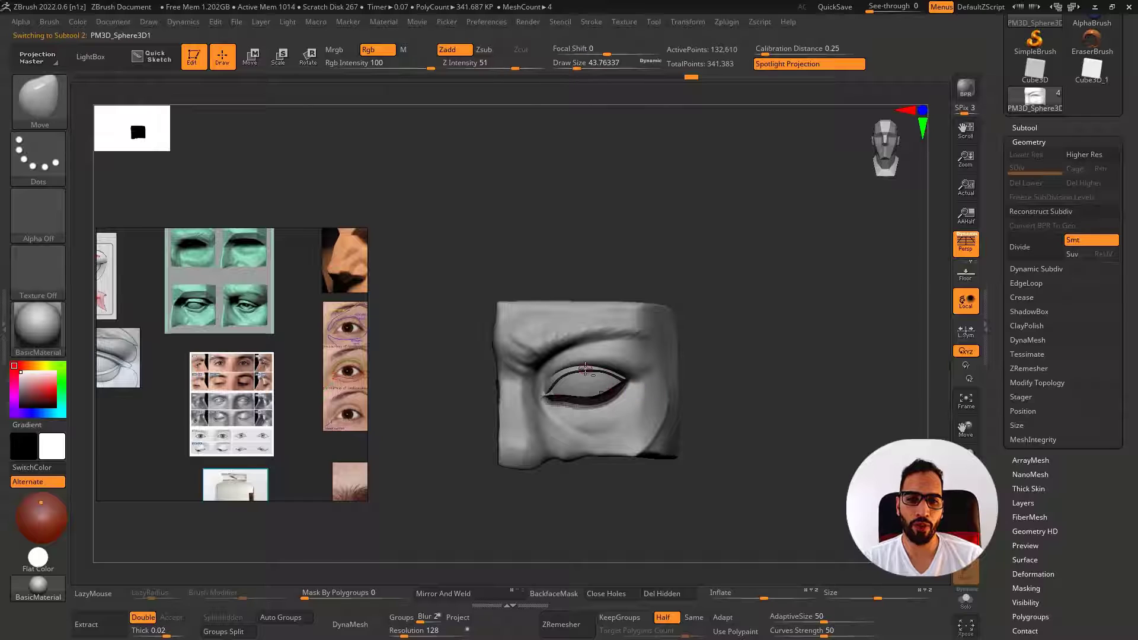
left_click(663, 370, "alt")
left_click_drag(729, 366, 726, 372)
left_click(1030, 128)
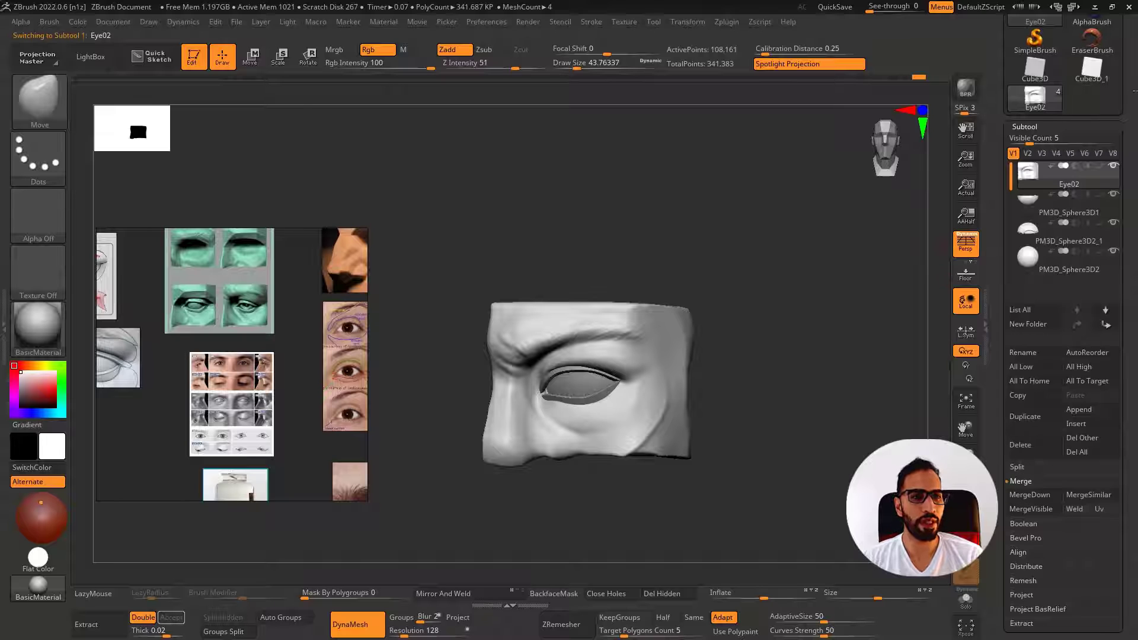
scroll(1067, 178, "up", 5)
left_click(1091, 40)
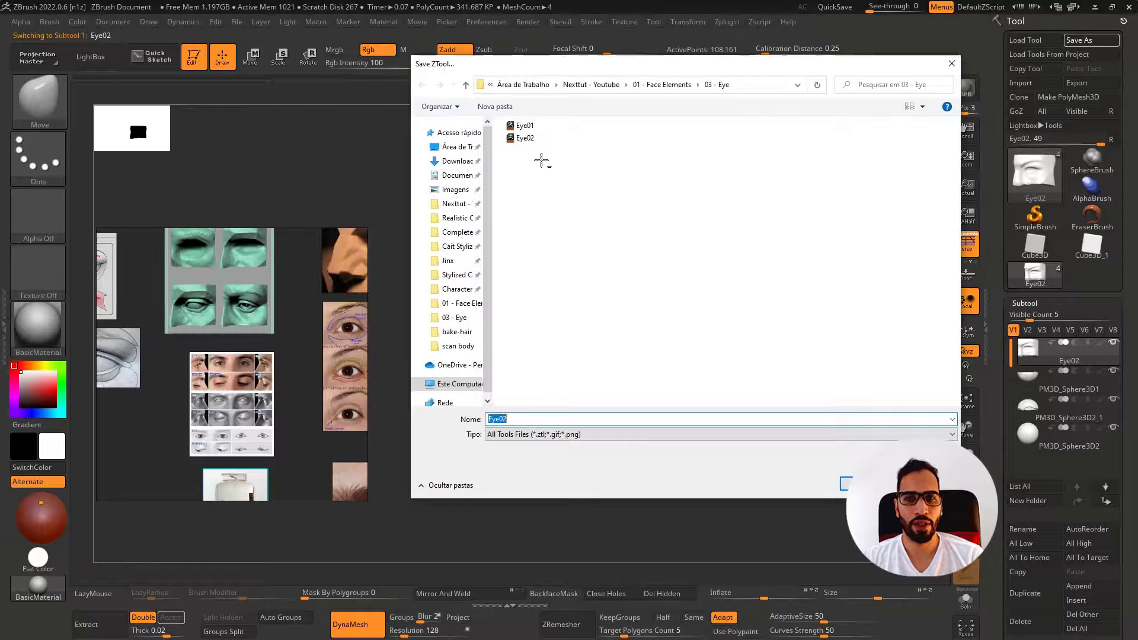
double_click(533, 140)
left_click(599, 323)
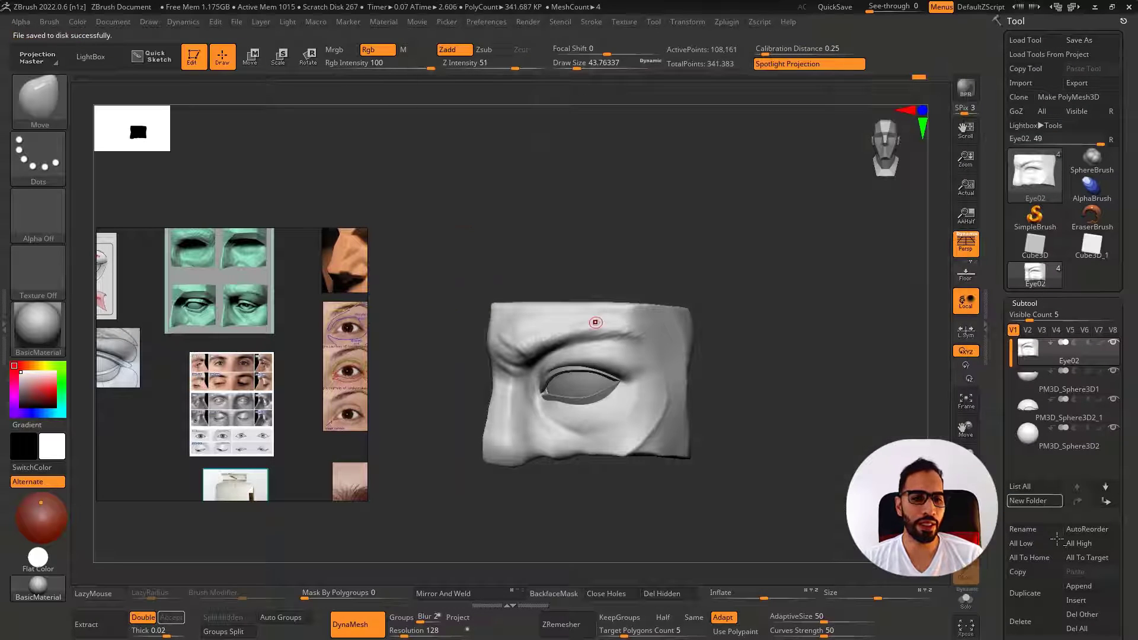
Merge both eyelid subtools down into Eye02 and check the lower lid's polygroup in isolation
scroll(1128, 505, "down", 3)
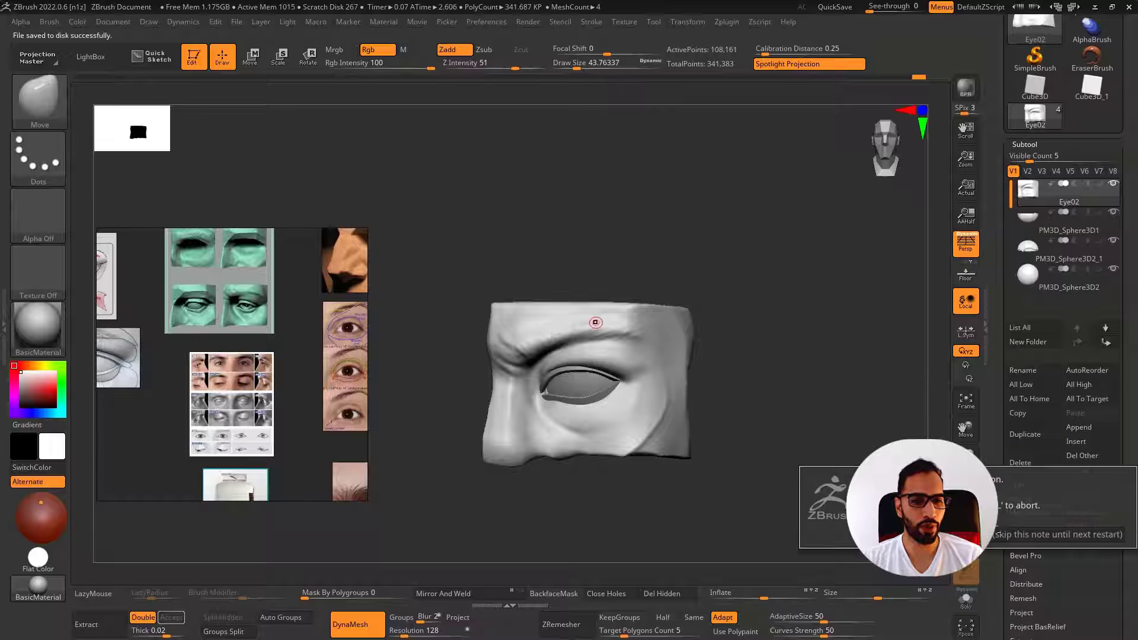
left_click(596, 322)
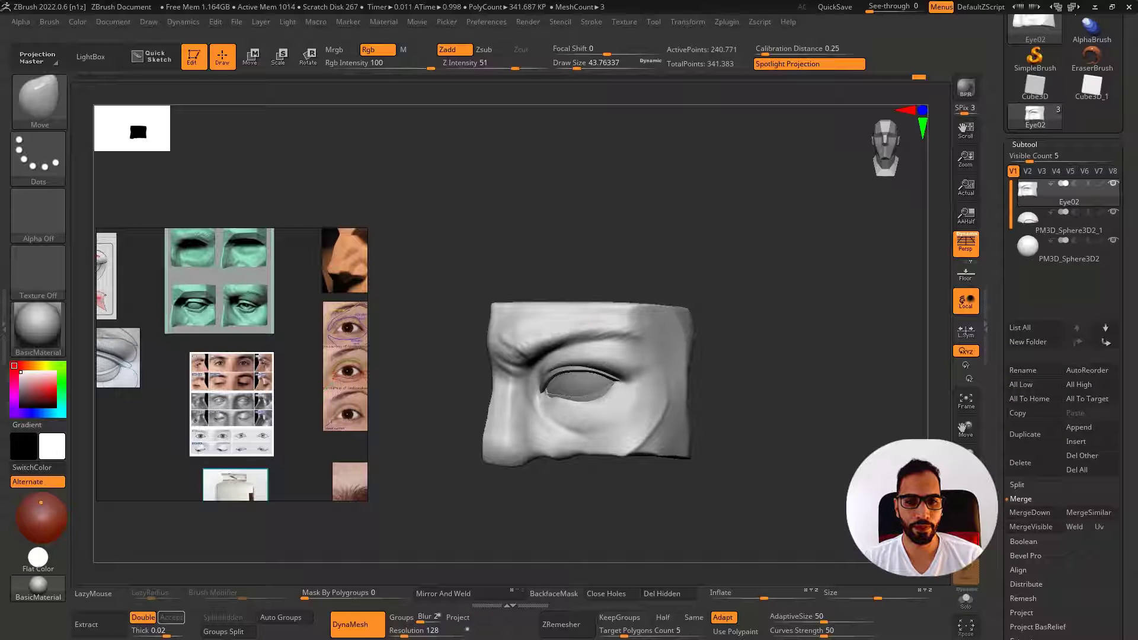
left_click(1033, 514)
left_click(729, 465)
mouse_move(729, 465)
left_mouse_down()
mouse_move(615, 407)
mouse_move(658, 407)
mouse_move(719, 349)
left_mouse_up()
right_click_drag(718, 350, 723, 398, "ctrl")
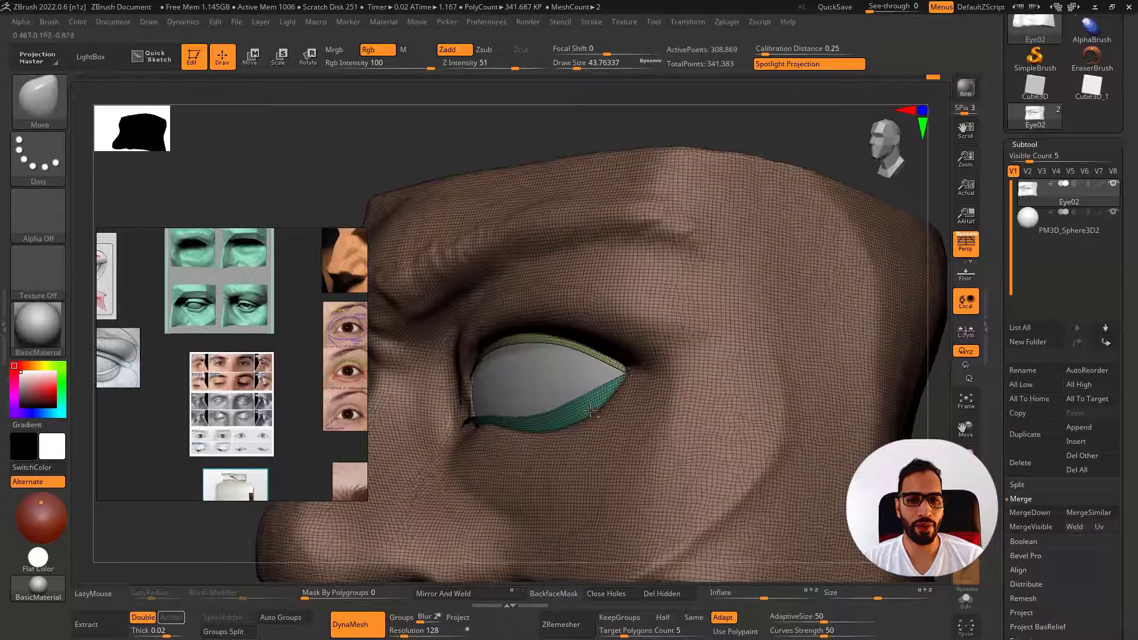
left_click(592, 405, "ctrl+shift")
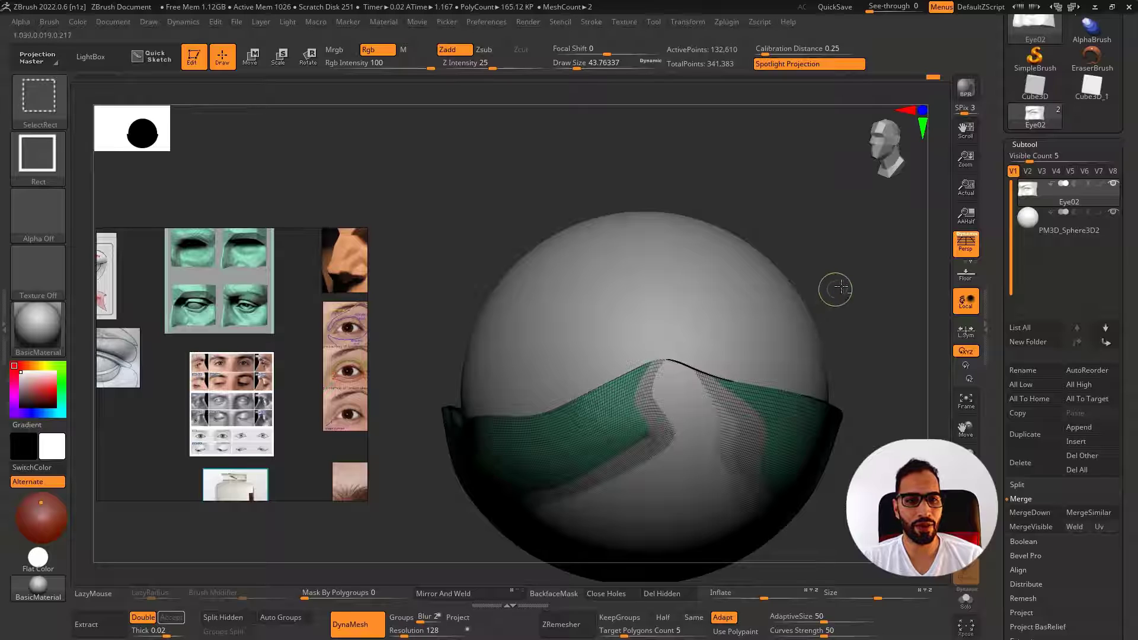
left_click(845, 290, "ctrl+shift")
Delete all subtools and load the saved Eye02 tool again
left_click(1078, 470)
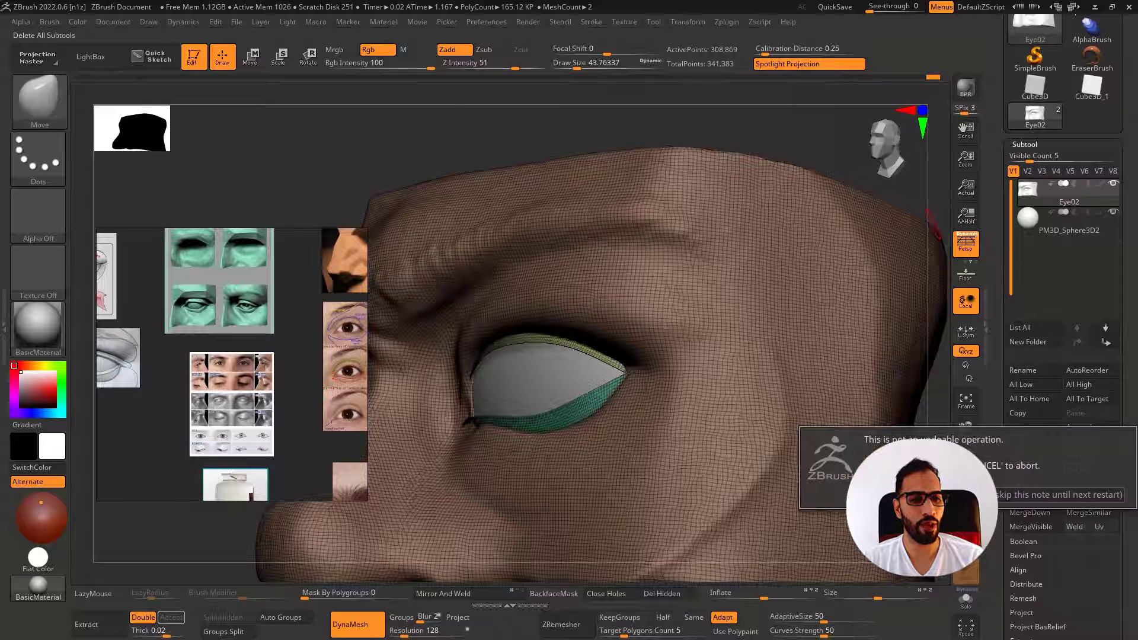
scroll(1127, 371, "up", 3)
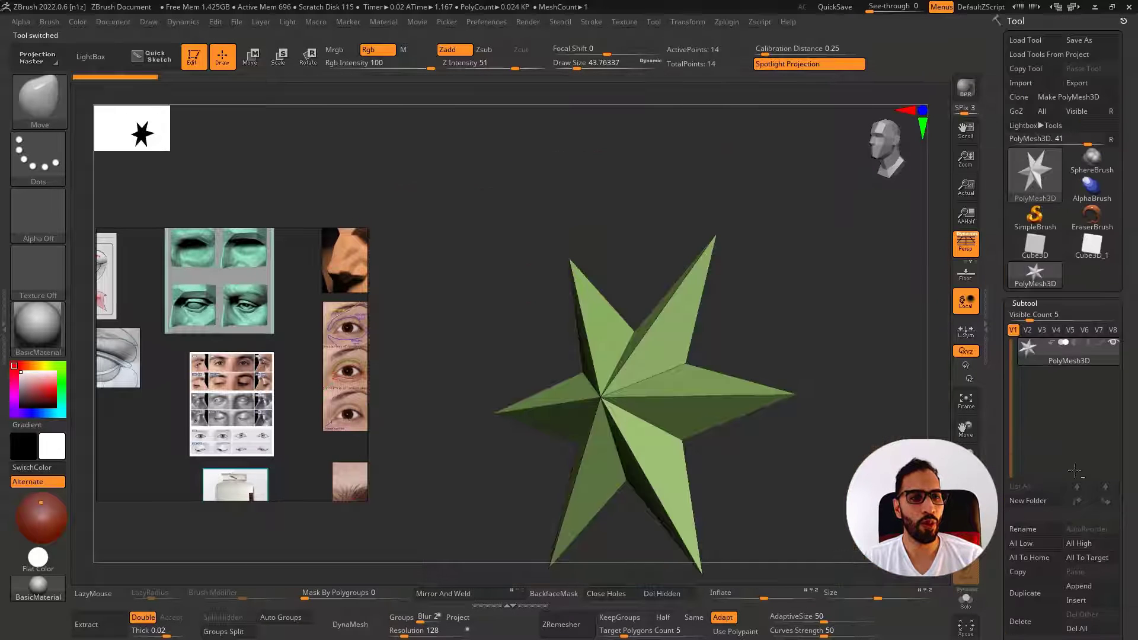
left_click(1026, 39)
double_click(504, 138)
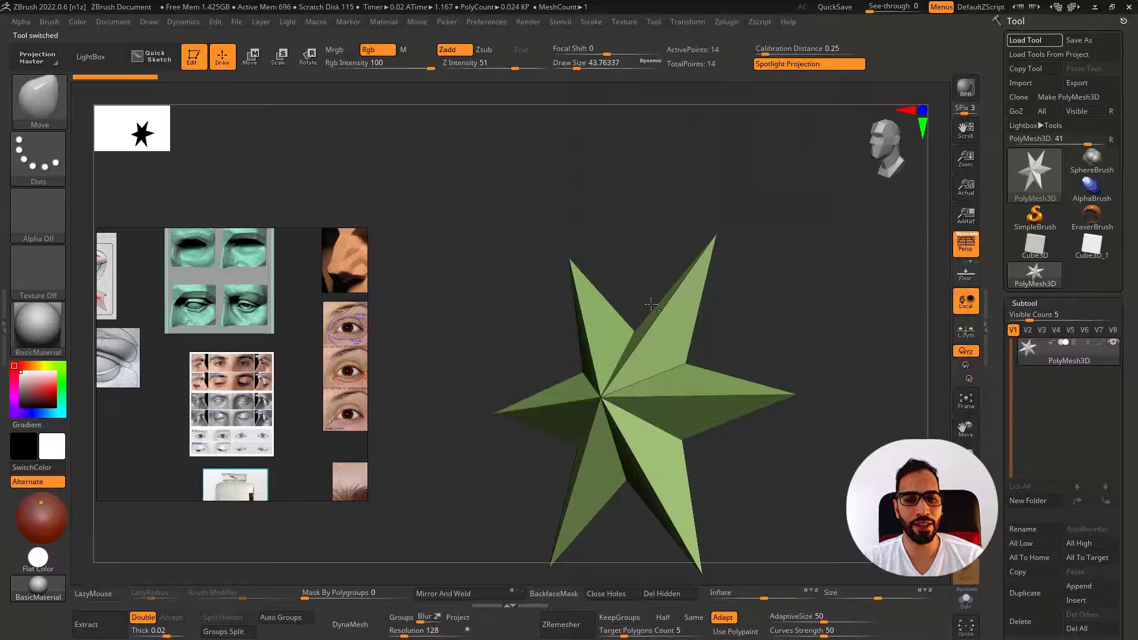
Flip the normals of the lower eyelid PM3D_Sphere3D1 and the upper eyelid PM3D_Sphere3D2_1 in the display properties
left_click(598, 393, "alt")
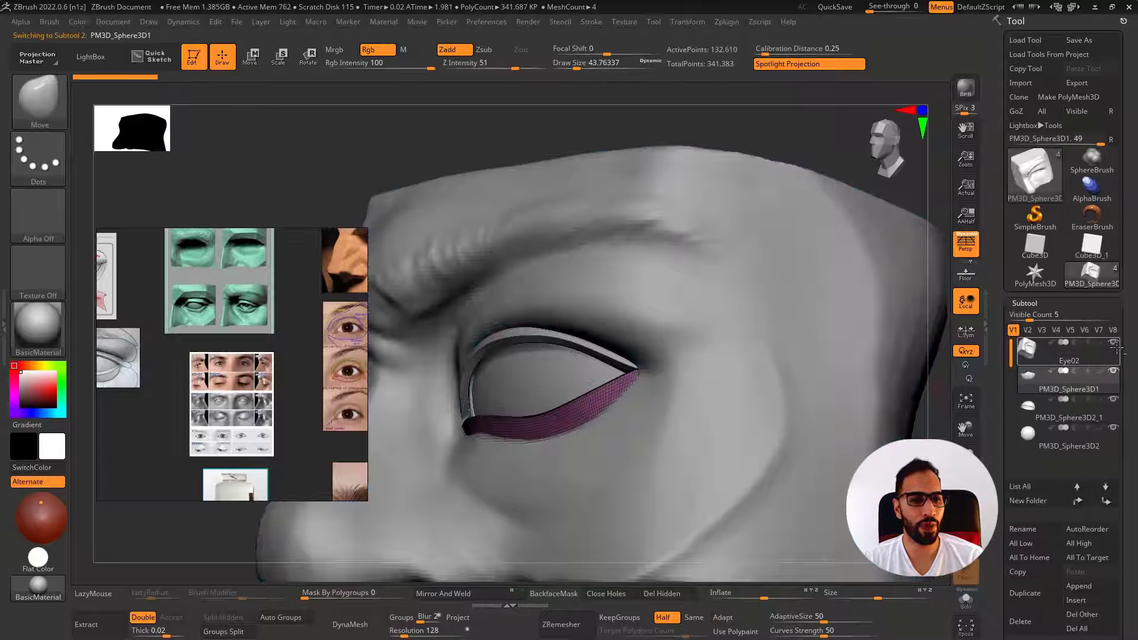
scroll(1038, 339, "down", 5)
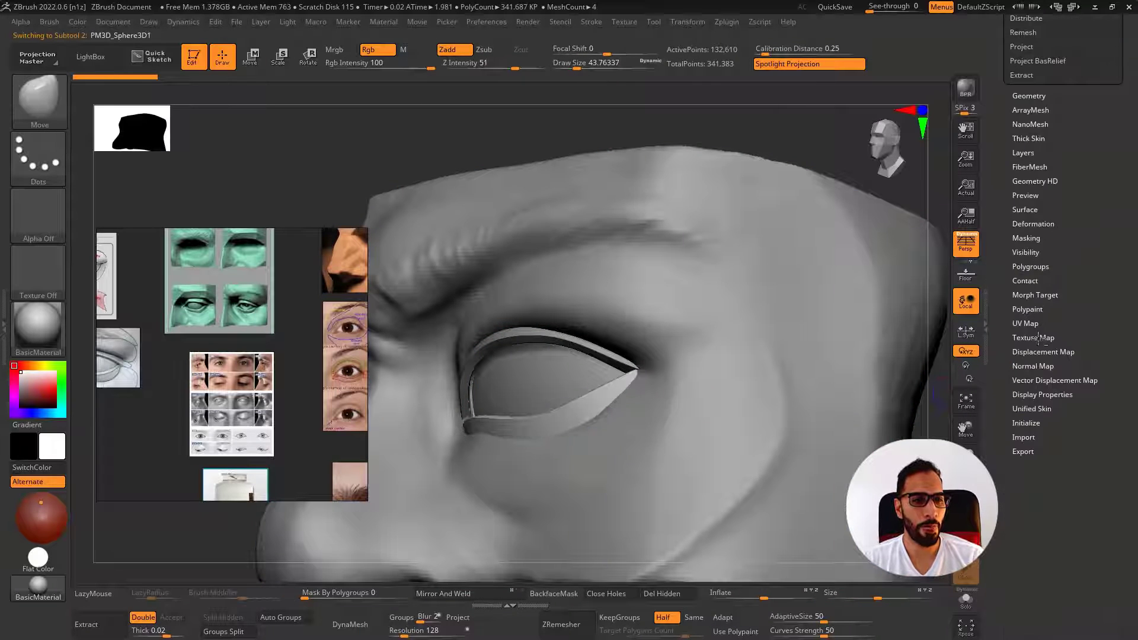
left_click(1043, 394)
key("alt+s")
mouse_move(771, 285)
left_mouse_down()
mouse_move(830, 290)
mouse_move(859, 308)
left_mouse_up()
left_click(1073, 372)
key("alt+s")
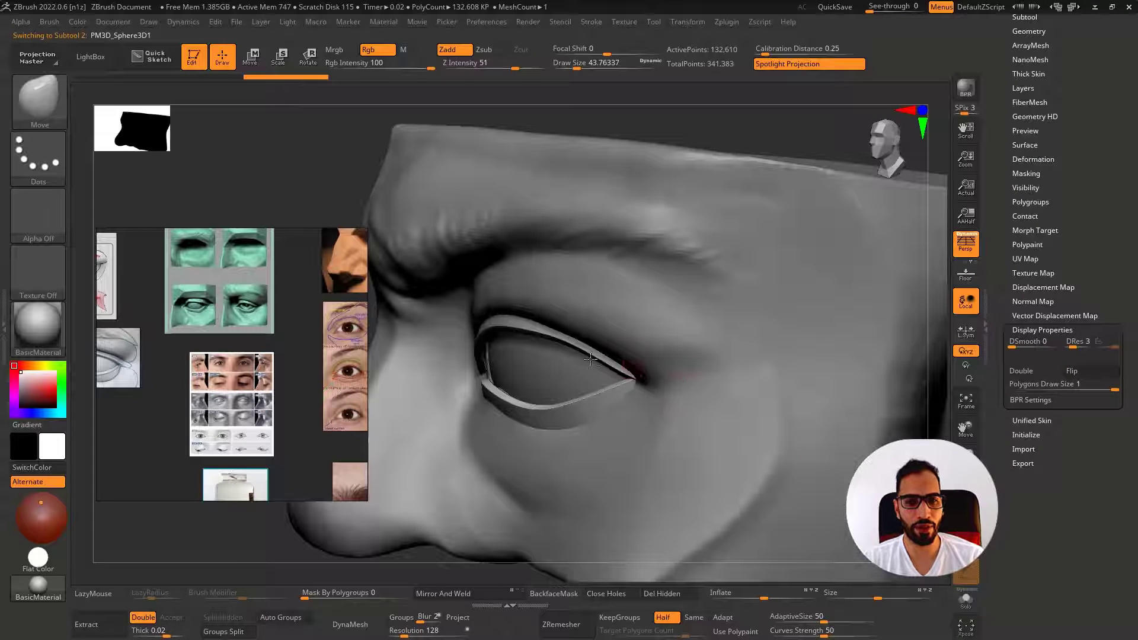
left_click(576, 345, "alt")
left_click(1048, 371)
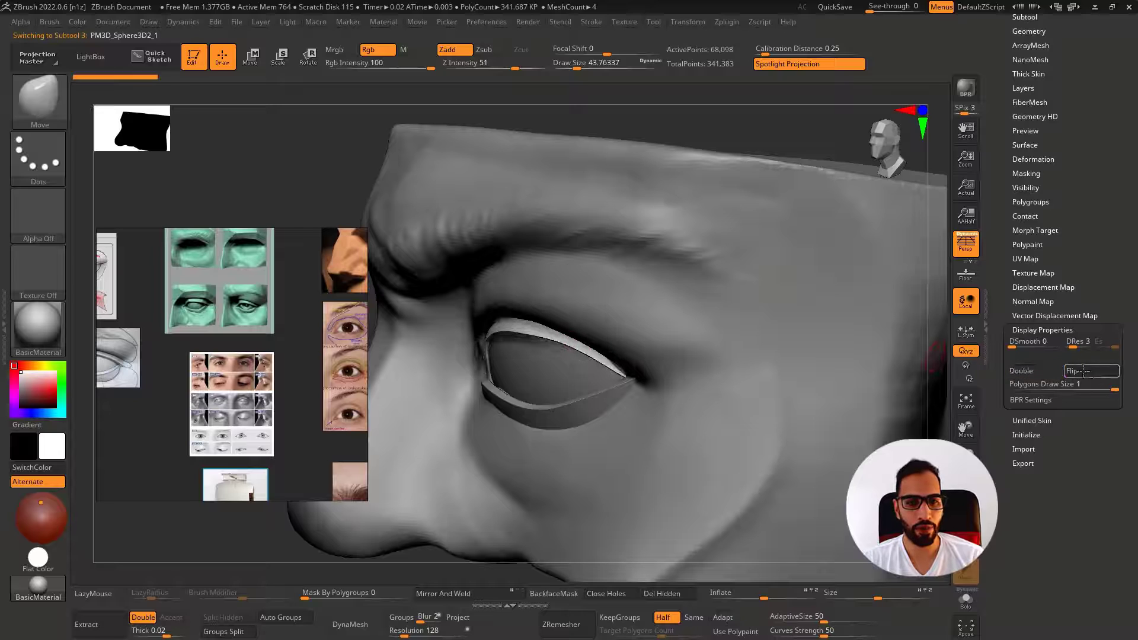
Select Eye02 and merge the lower and upper eyelid subtools down into it, leaving the eyeball separate
scroll(1038, 159, "up", 3)
left_click(1032, 142)
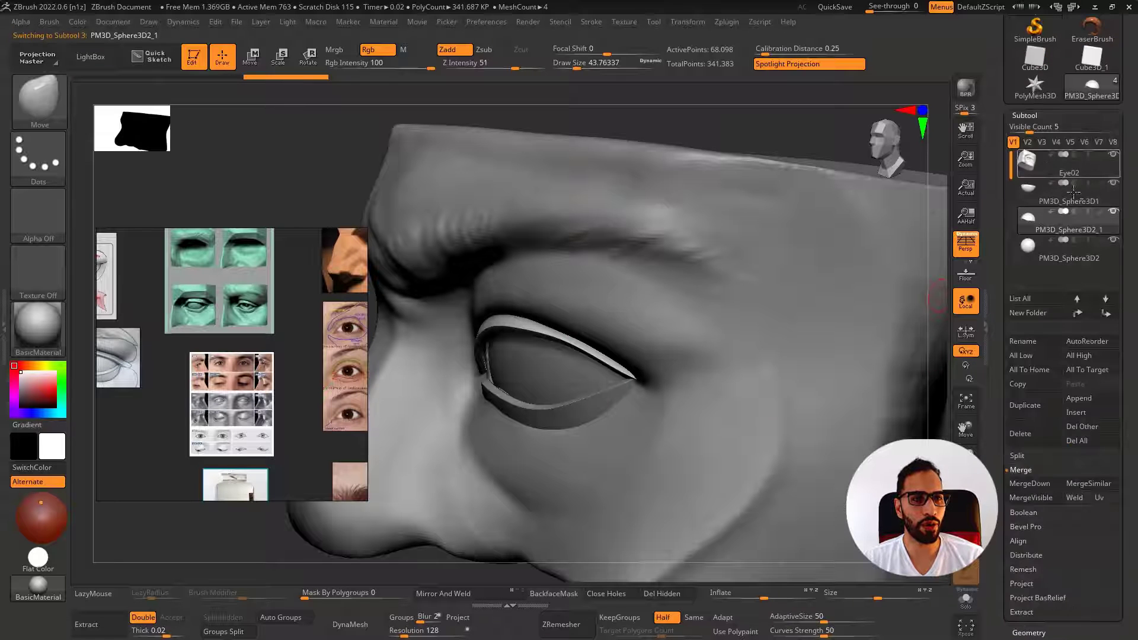
left_click(1034, 172)
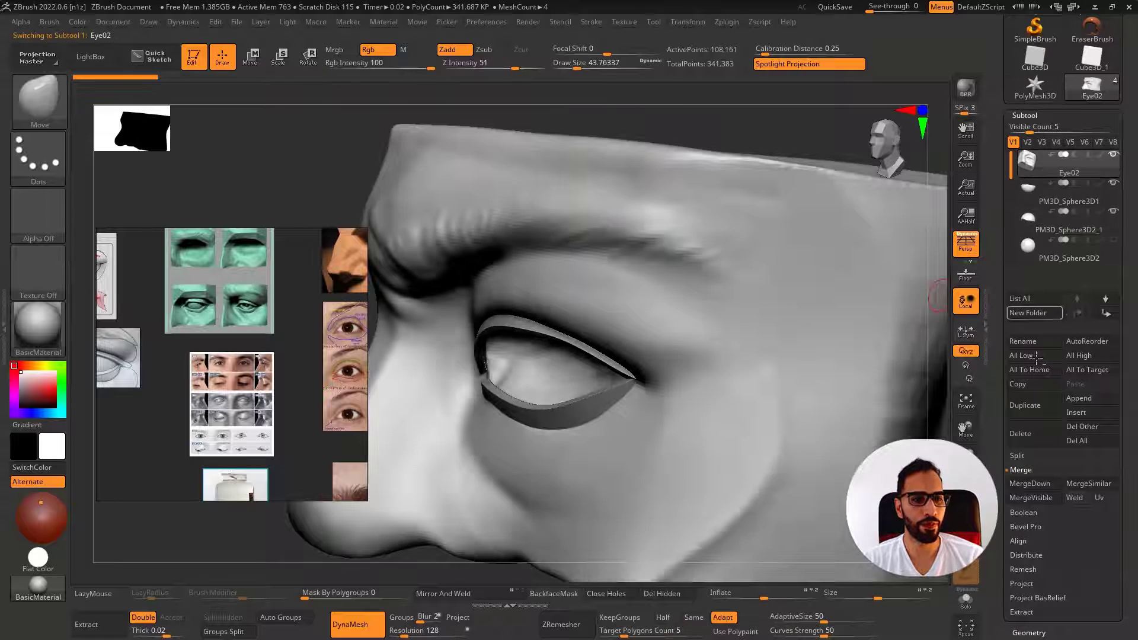
left_click(1031, 482)
left_click(1080, 511)
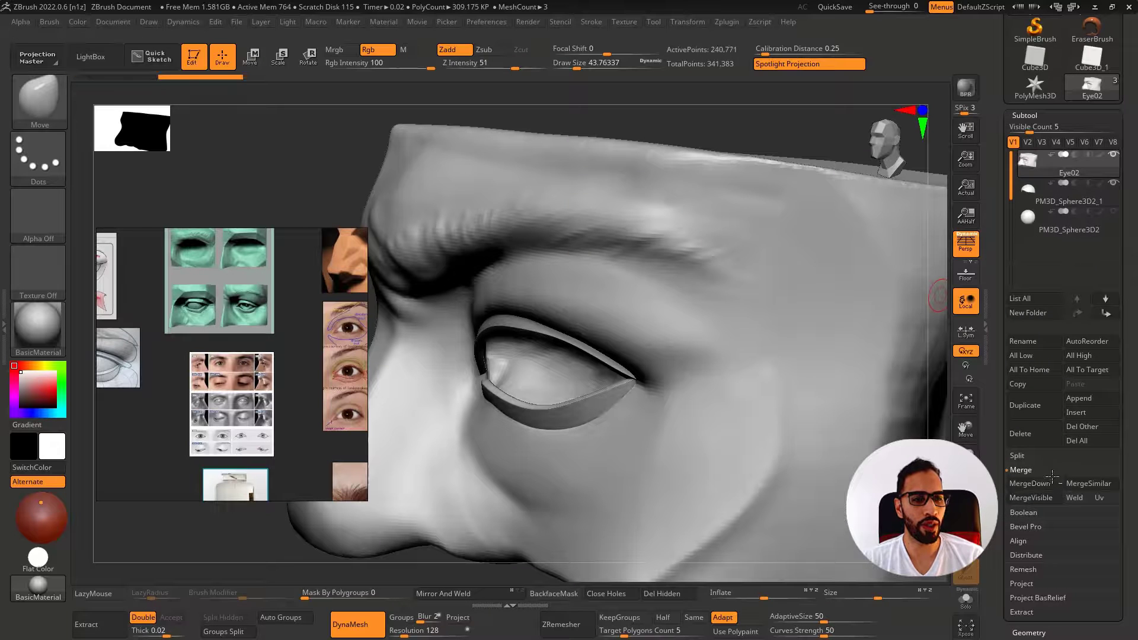
left_click(1048, 481)
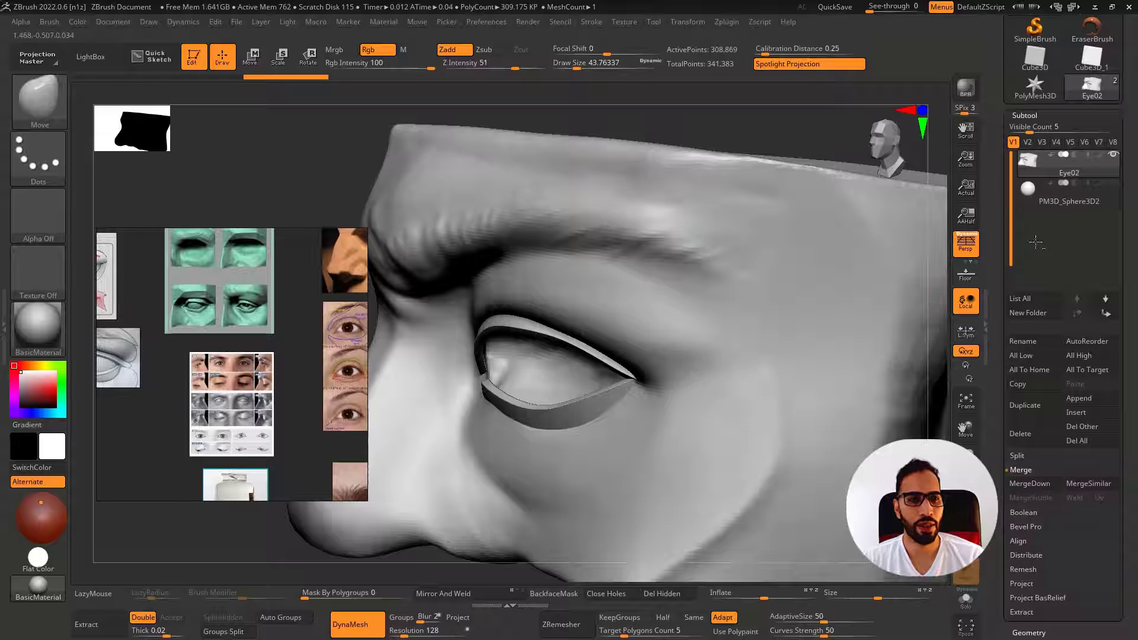
Assign the merged Eye02 mesh to a single polygroup and turn off DynaMesh
mouse_move(845, 316)
right_mouse_down()
mouse_move(864, 301)
mouse_move(888, 303)
right_mouse_up()
right_click_drag(666, 325, 674, 315, "ctrl")
right_click_drag(681, 371, 659, 372)
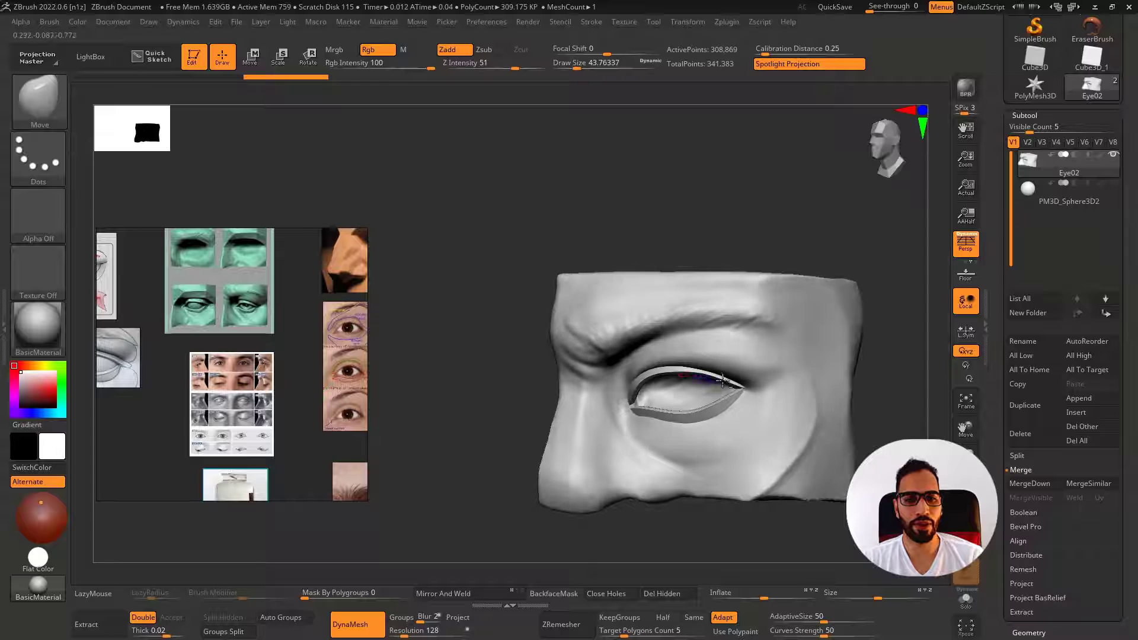
mouse_move(737, 354)
right_mouse_down("ctrl")
mouse_move(731, 373)
mouse_move(643, 412)
right_mouse_up("ctrl")
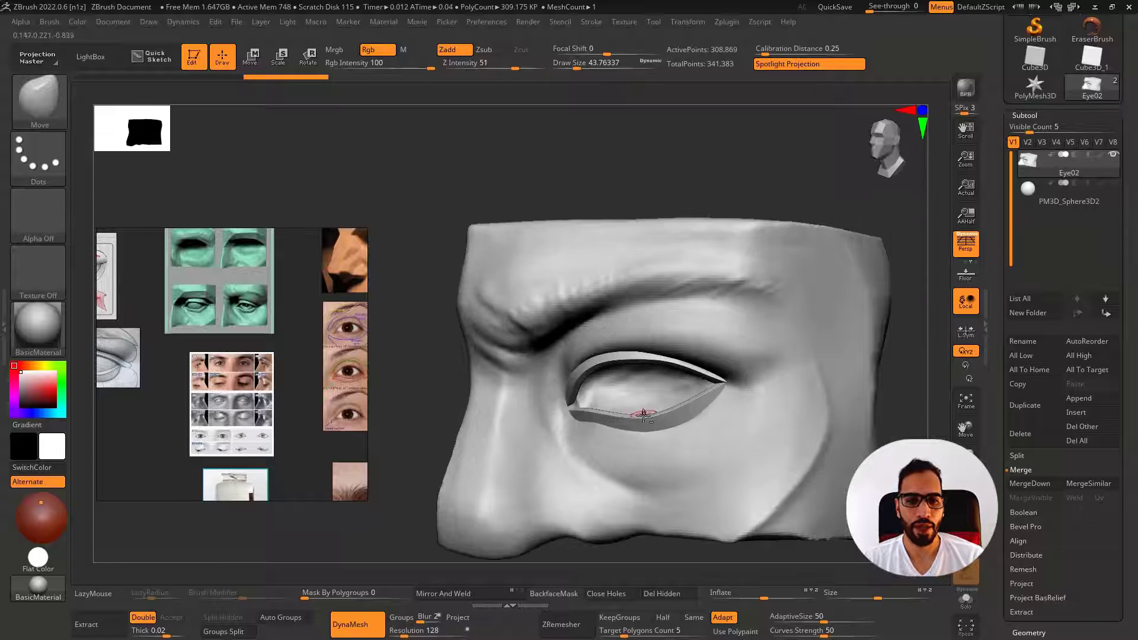
key("ctrl+w")
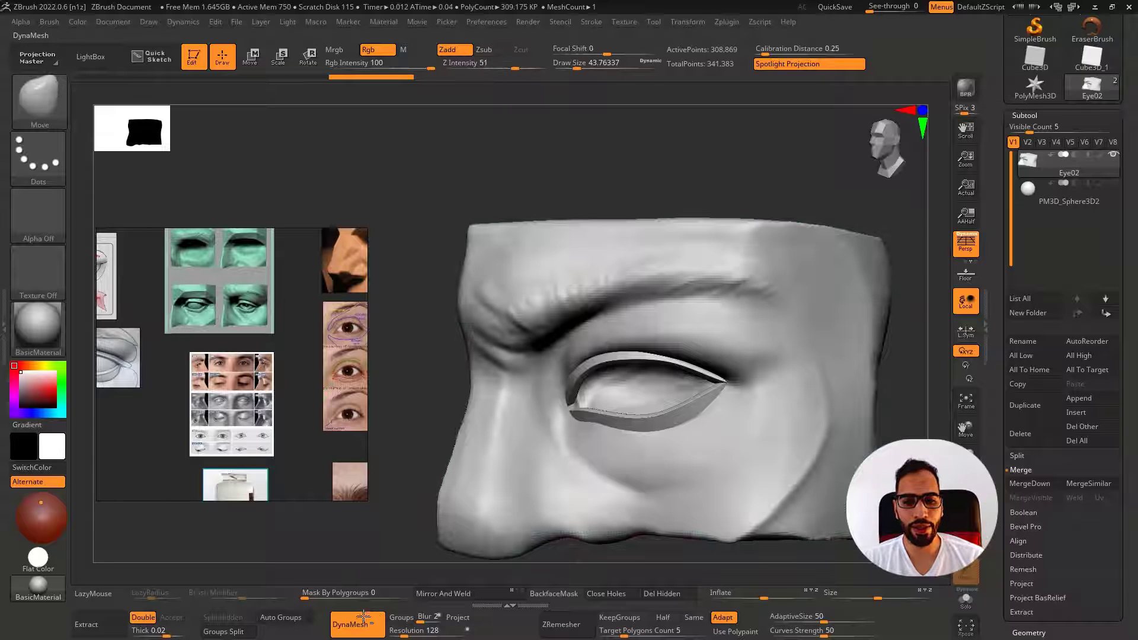
left_click(358, 624)
left_click_drag(635, 553, 685, 577, "ctrl")
right_click_drag(675, 541, 698, 604)
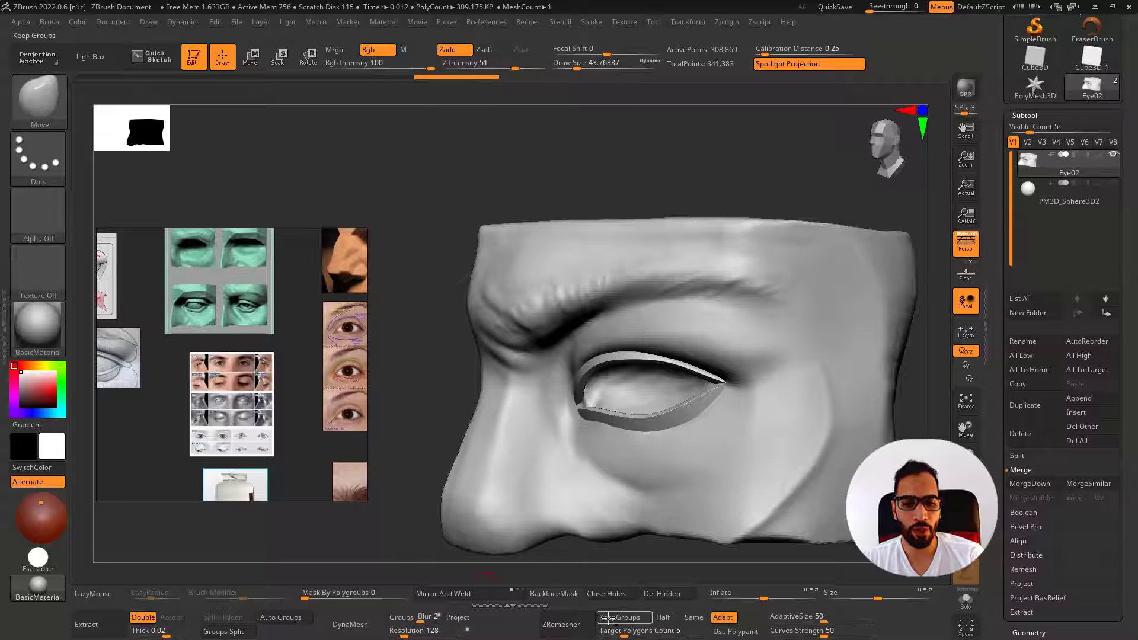
Set the target polygons count to 1 and run ZRemesher on the merged Eye02 mesh
left_click(623, 630)
type("1")
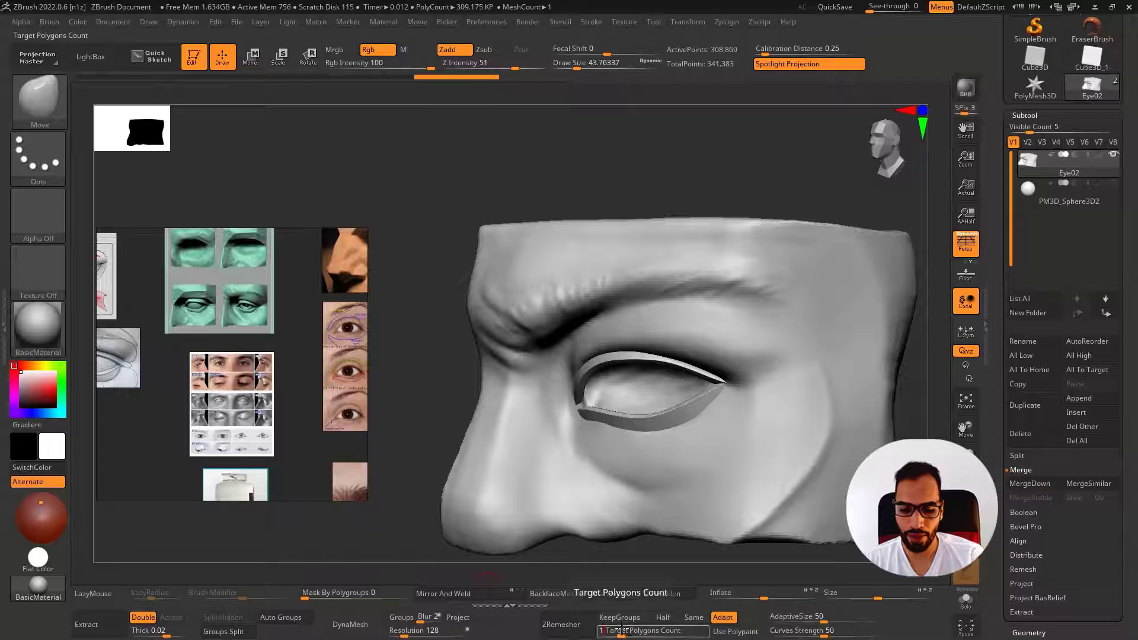
key("Return")
left_click(561, 625)
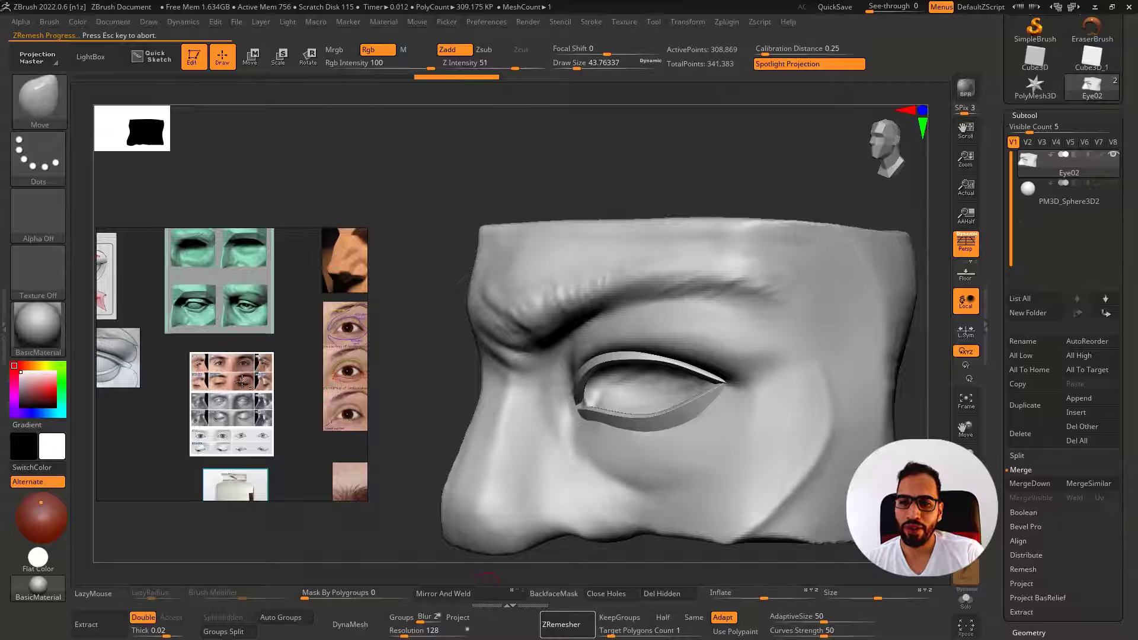
Examine the eye reference images on the board, including the anatomy drawings, the jar sculpture and the close-up eye photographs
middle_click_drag(141, 367, 234, 365)
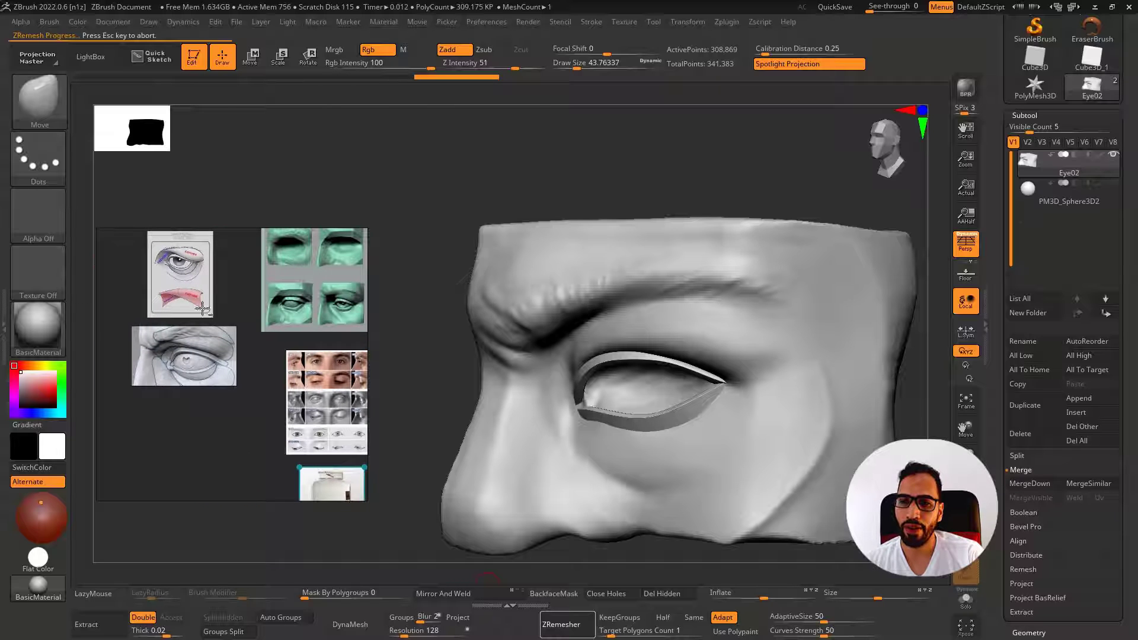
middle_click_drag(208, 287, 166, 339)
scroll(204, 366, "down", 3)
middle_click_drag(241, 424, 230, 306)
scroll(249, 382, "up", 4)
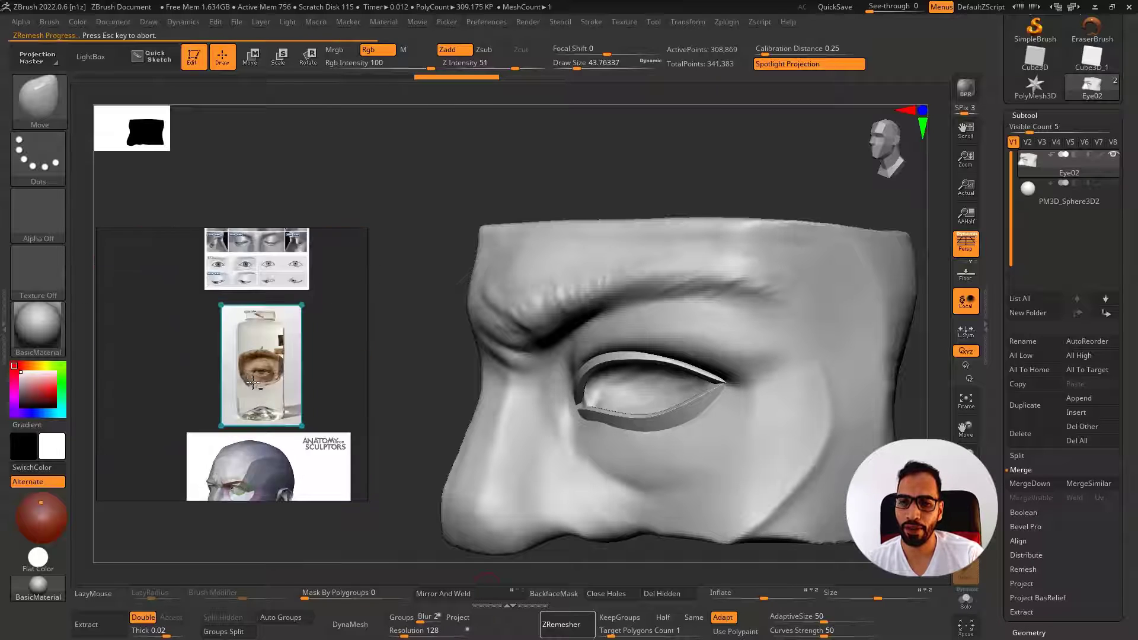
scroll(253, 384, "up", 3)
scroll(278, 370, "down", 6)
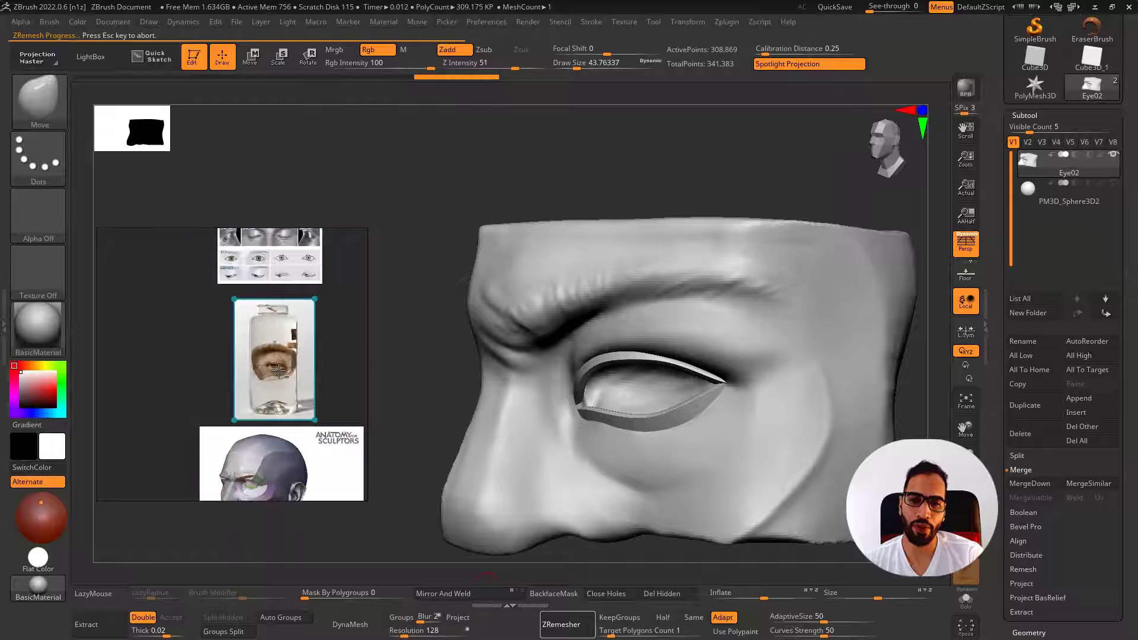
middle_click_drag(363, 324, 319, 350)
scroll(331, 391, "up", 3)
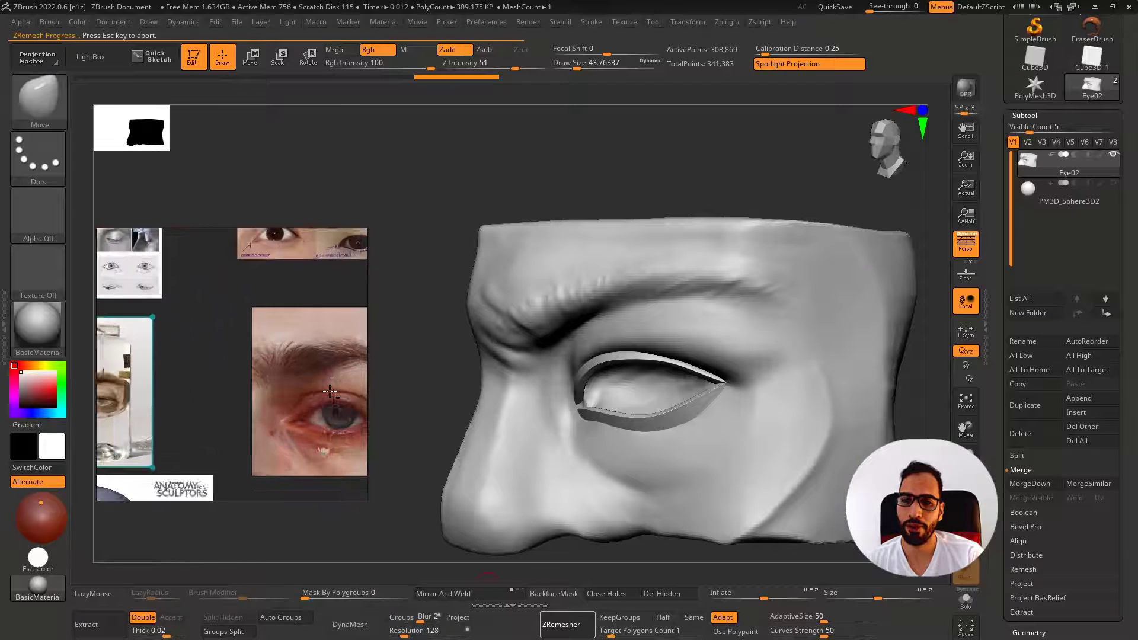
middle_click_drag(292, 410, 243, 370)
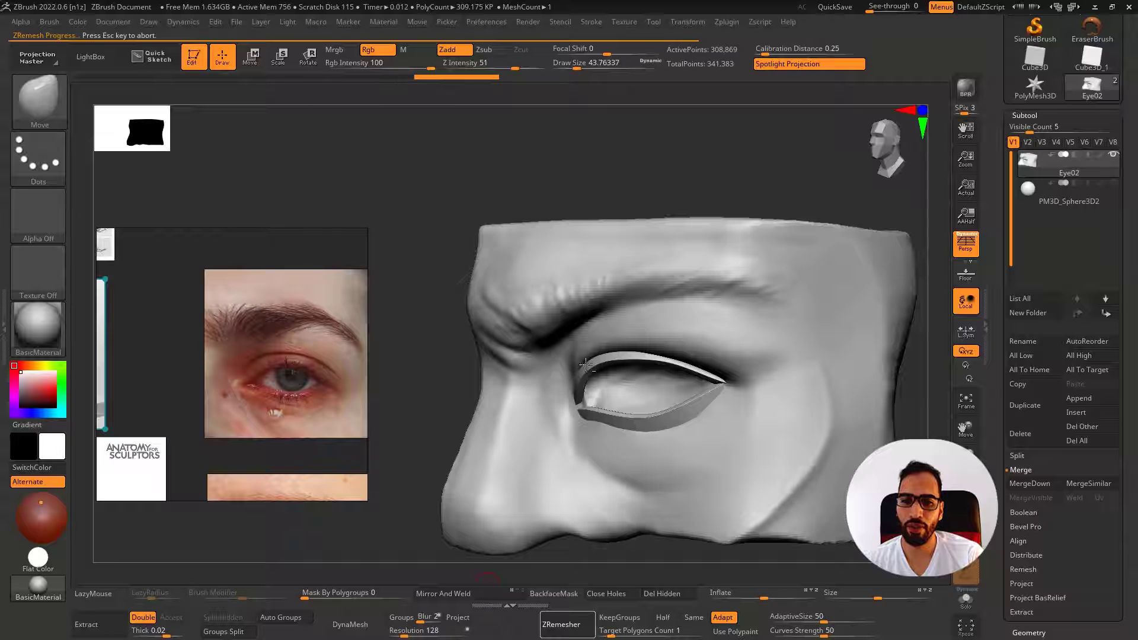
middle_click_drag(308, 386, 275, 255)
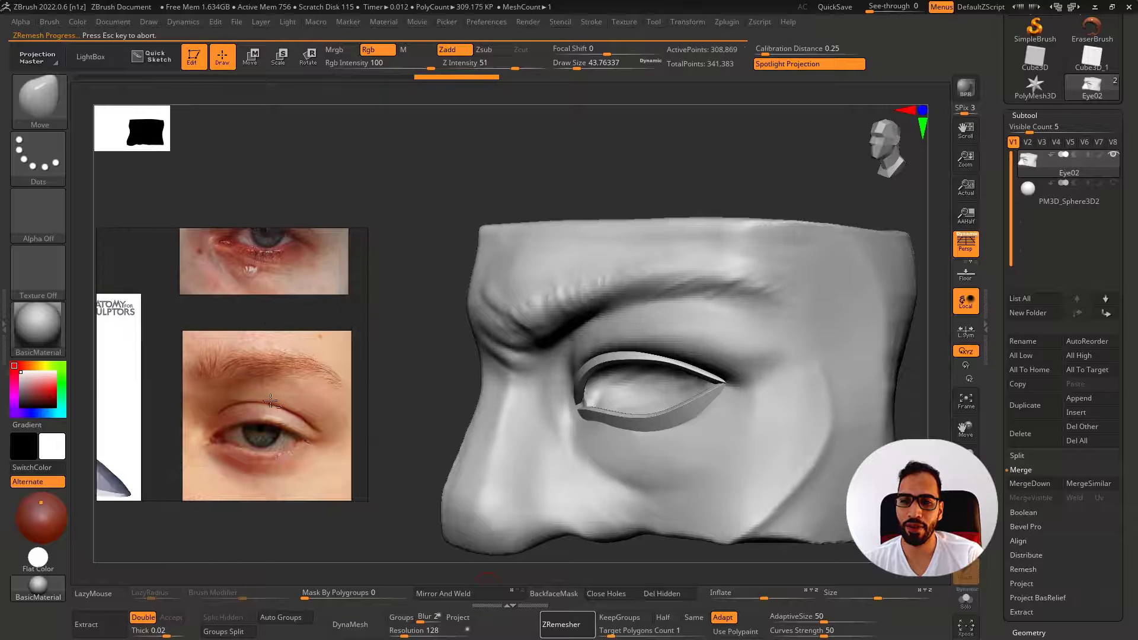
scroll(271, 401, "down", 2)
middle_click_drag(300, 389, 273, 470)
scroll(226, 341, "up", 2)
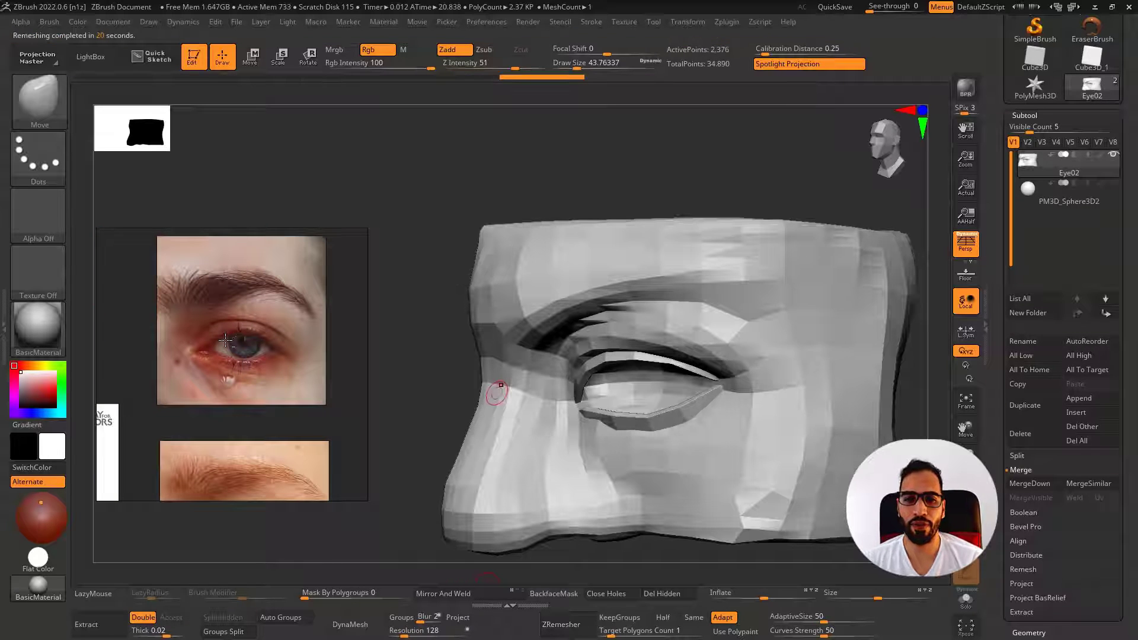
Inspect the topology of the remeshed Eye02 mesh and undo the ZRemesher operation
left_click_drag(685, 197, 737, 193)
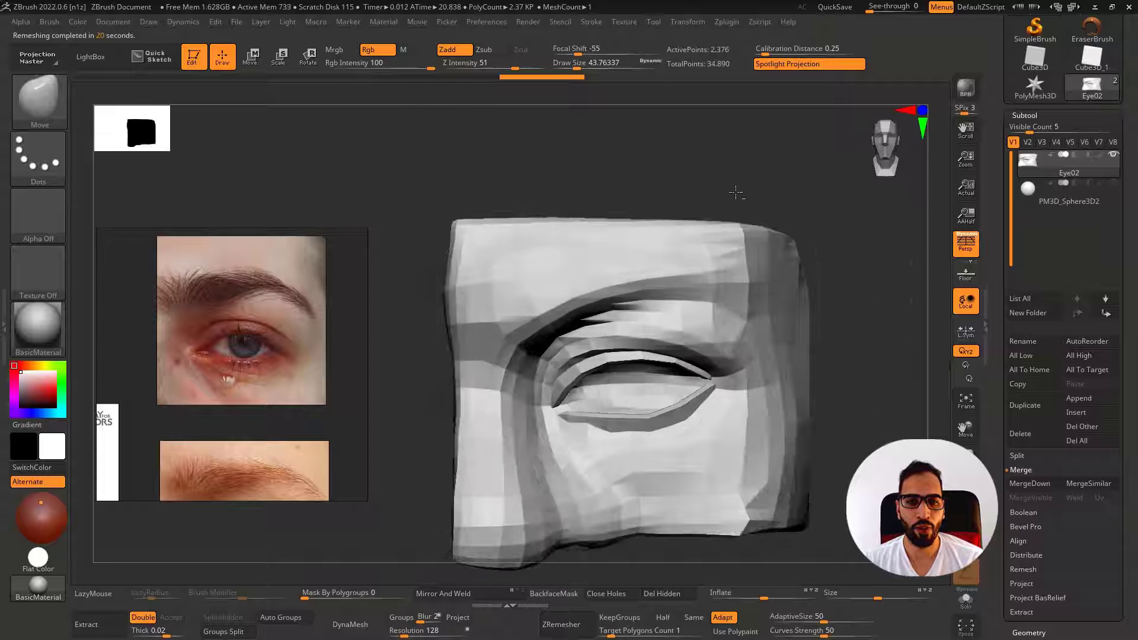
key("shift+f")
key("shift+f")
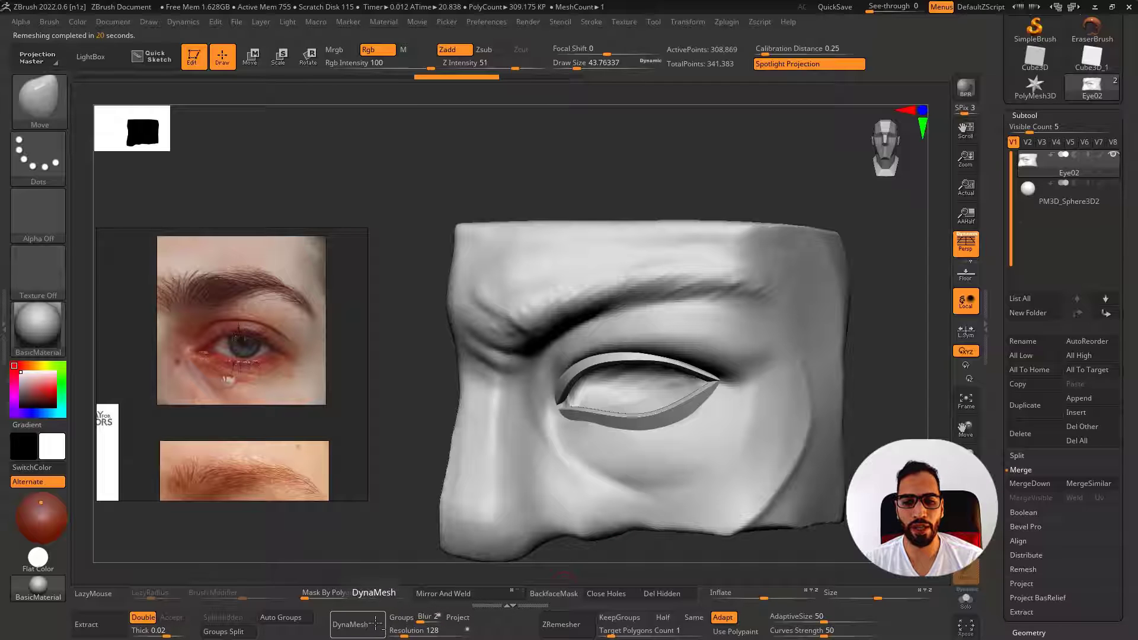
Set the DynaMesh resolution to 504 and DynaMesh the merged Eye02 mesh
left_click(356, 624)
key("ctrl+shift")
key("ctrl+z")
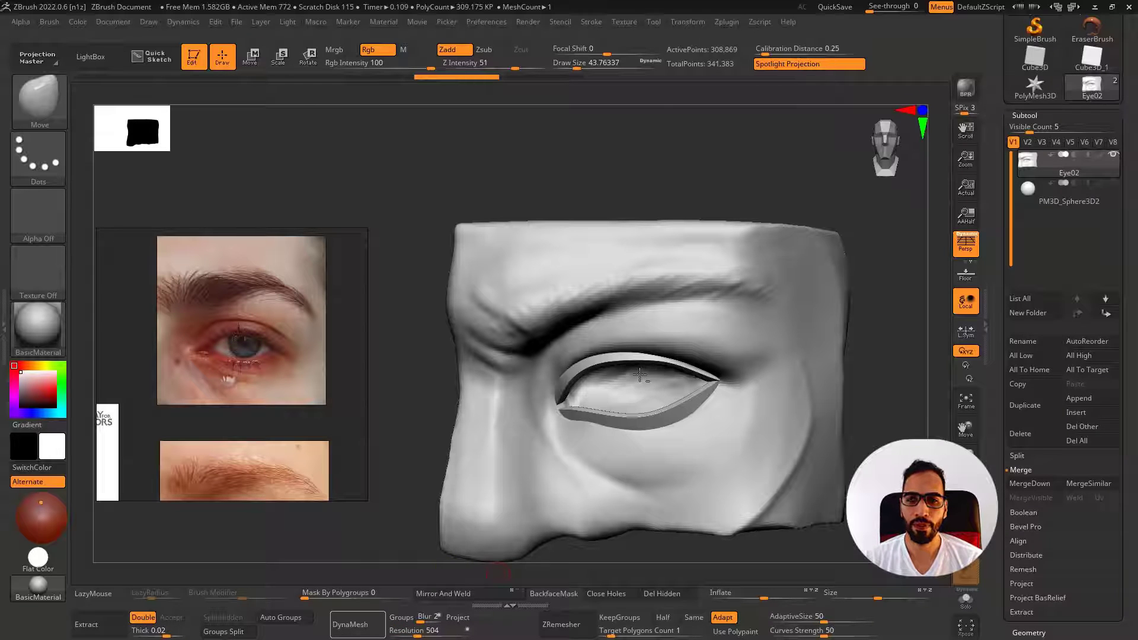
key("ctrl+shift+z")
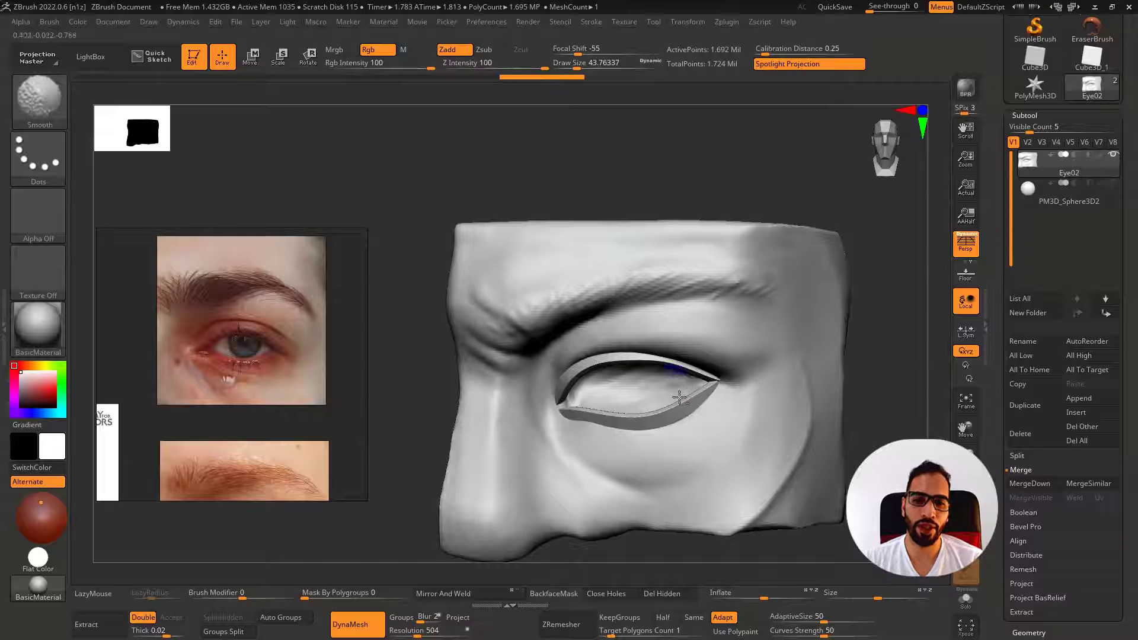
Smooth the seams of the upper and lower eyelids between the outer and inner eye corners
key("b")
key("m")
key("v")
key("shift")
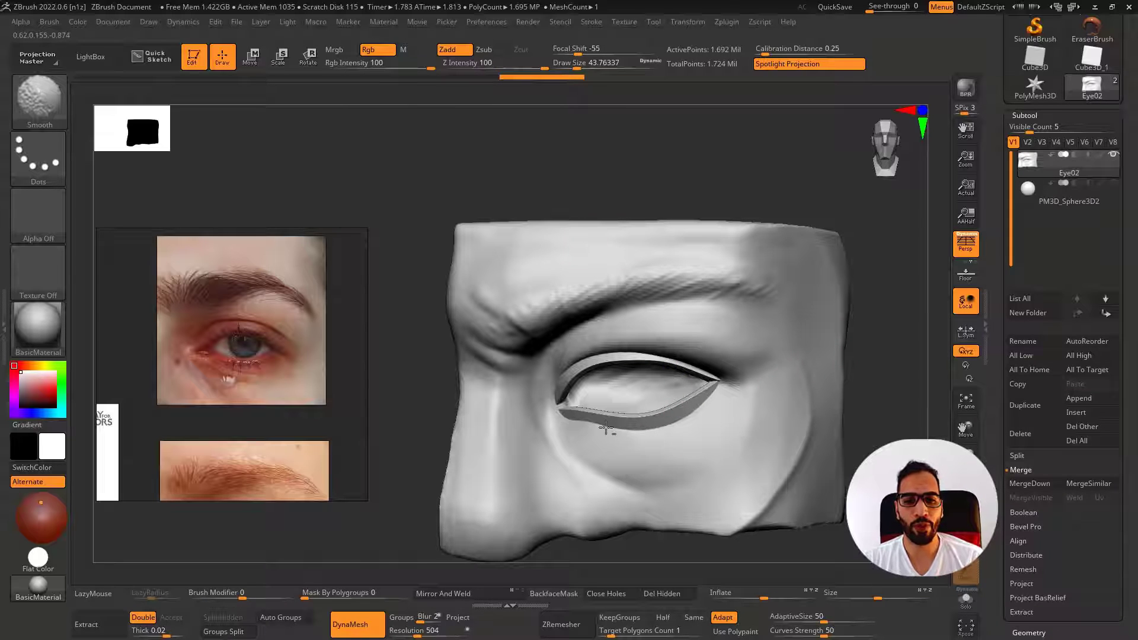
left_click_drag(676, 367, 599, 355, "shift")
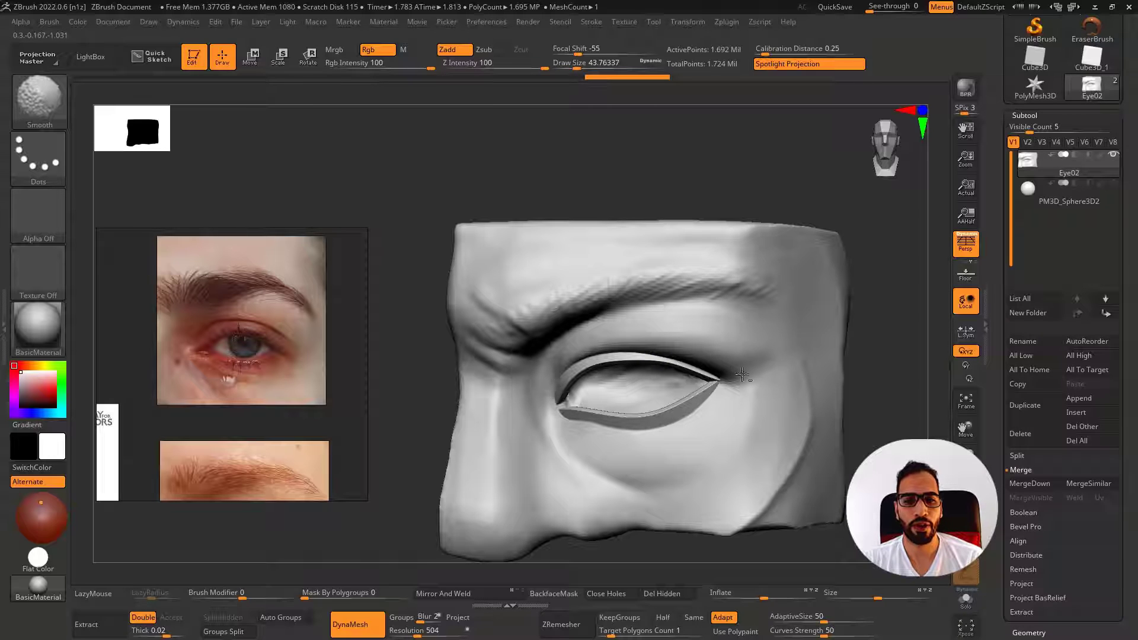
mouse_move(742, 375)
left_mouse_down("shift")
mouse_move(693, 413)
mouse_move(615, 416)
mouse_move(706, 388)
left_mouse_up("shift")
mouse_move(709, 376)
left_mouse_down("shift")
mouse_move(576, 369)
mouse_move(560, 398)
left_mouse_up("shift")
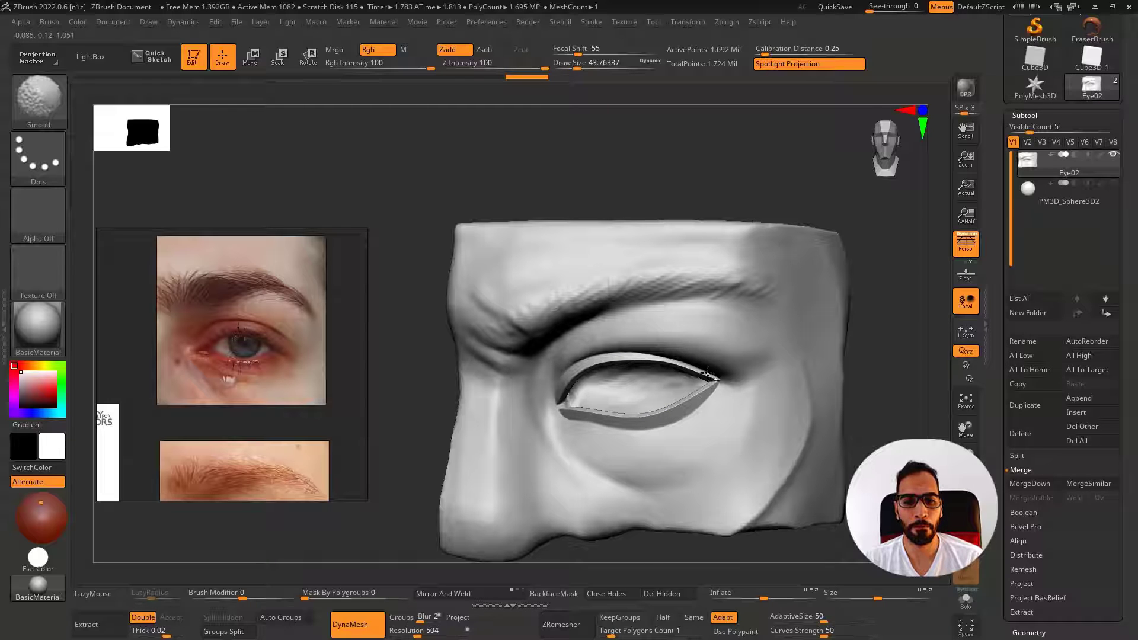
mouse_move(708, 374)
left_mouse_down("shift")
mouse_move(599, 374)
mouse_move(555, 408)
left_mouse_up("shift")
right_click_drag(576, 422, 594, 411)
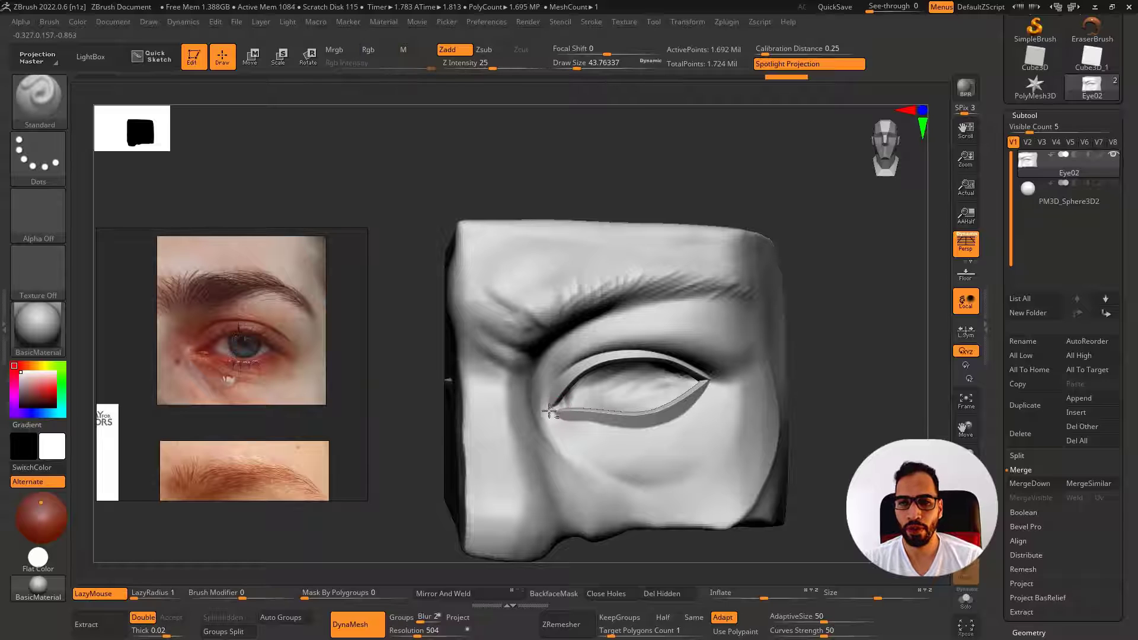
mouse_move(549, 411)
left_mouse_down("alt")
mouse_move(563, 384)
mouse_move(553, 405)
left_mouse_up("alt")
key("s")
key("ctrl+z")
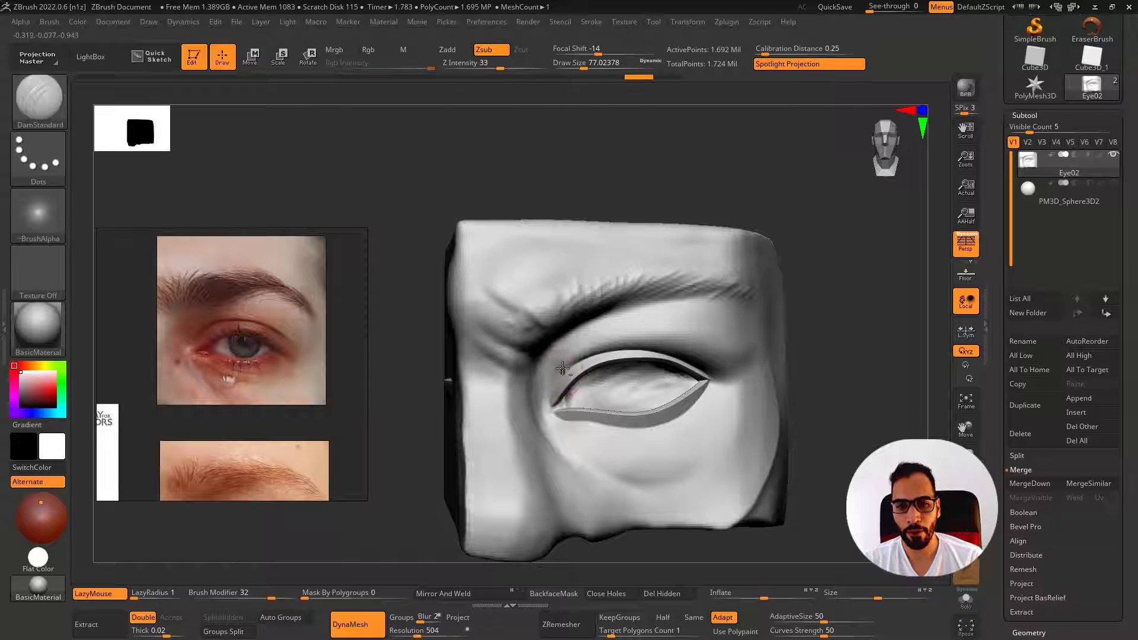
Smooth the skin around the inner eye corner where the two eyelids meet
key("shift")
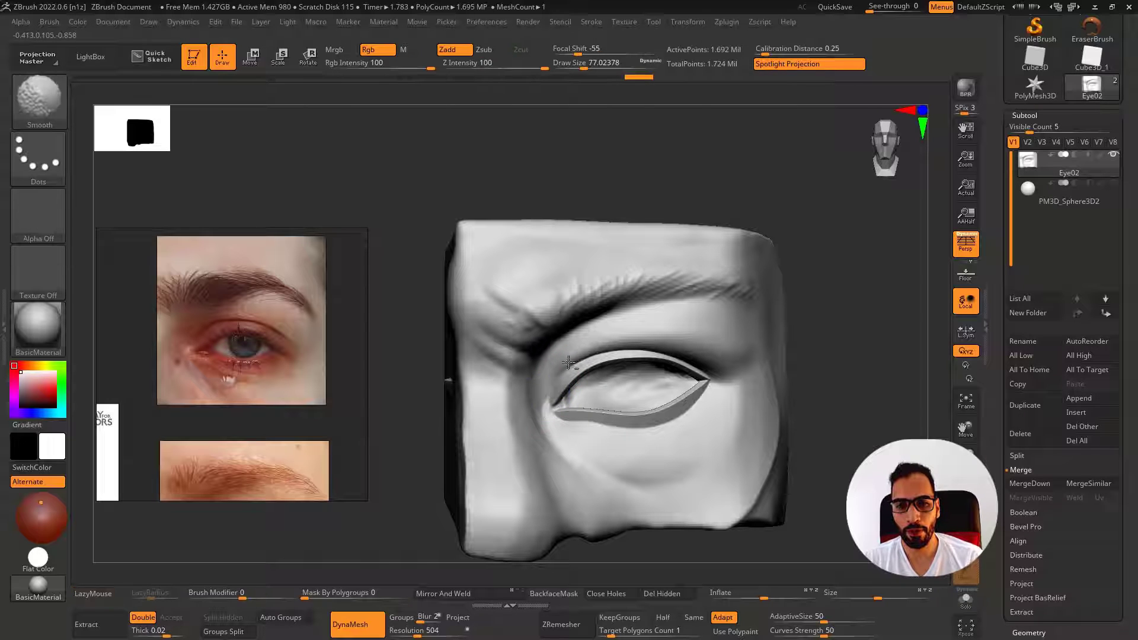
mouse_move(545, 389)
left_mouse_down("shift")
mouse_move(565, 424)
mouse_move(547, 418)
mouse_move(579, 449)
mouse_move(570, 437)
left_mouse_up("shift")
key("]")
key("[")
mouse_move(564, 427)
right_mouse_down()
mouse_move(549, 414)
mouse_move(575, 394)
right_mouse_up()
Build up the inner eye corner with the Standard brush at a reduced size, joining the two eyelids
key("b")
key("s")
key("t")
key("[")
key("[")
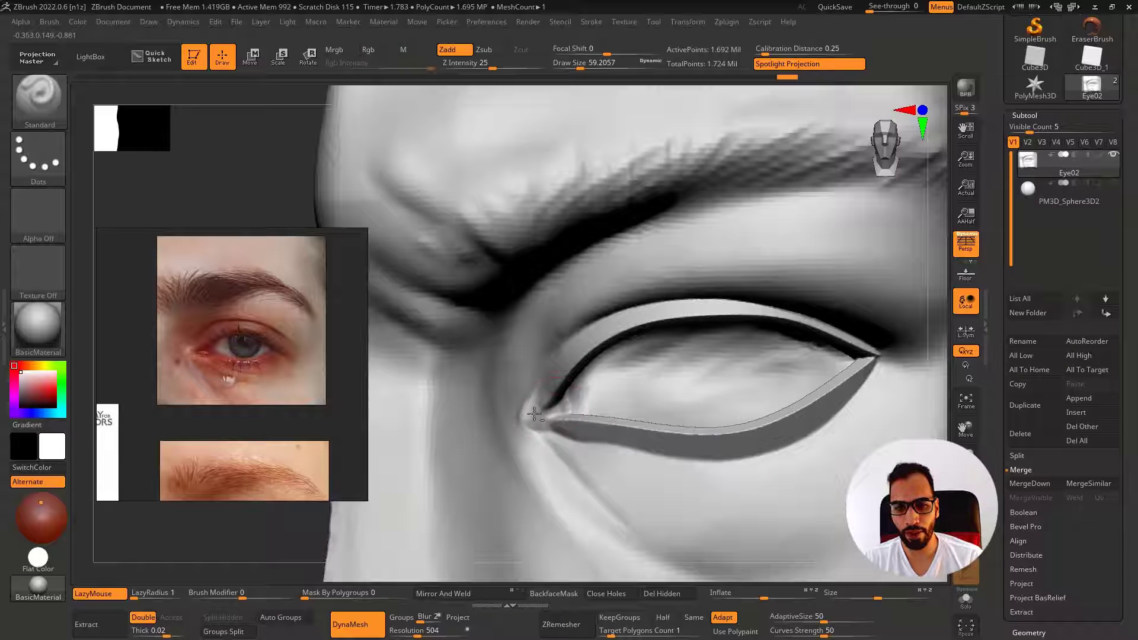
mouse_move(542, 409)
left_mouse_down()
mouse_move(548, 397)
mouse_move(540, 422)
left_mouse_up()
key("[")
key("[")
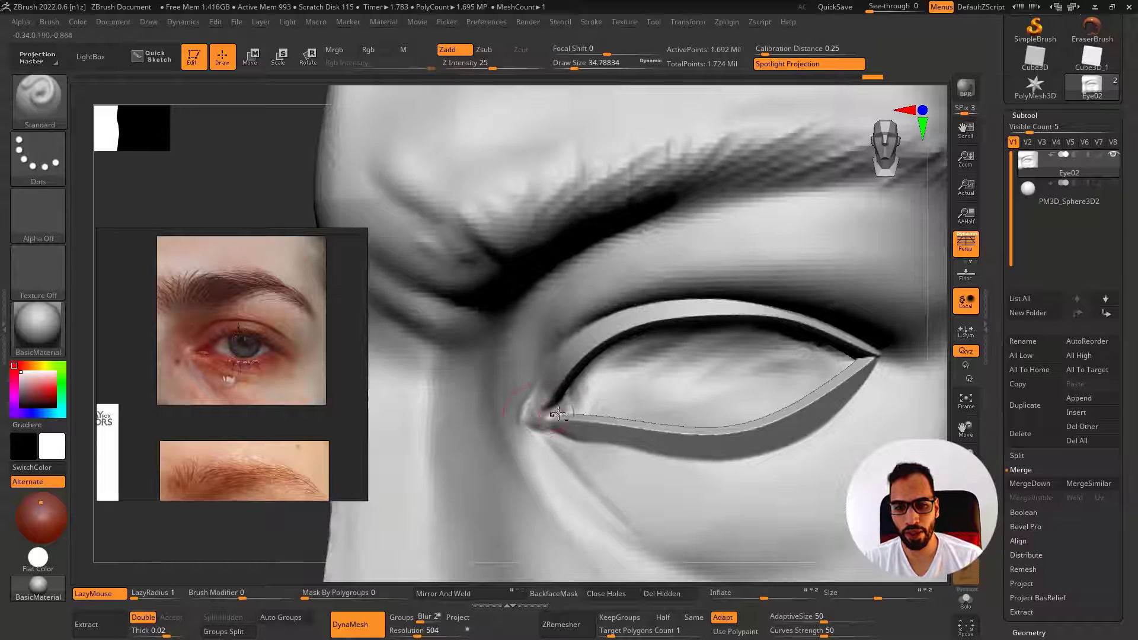
right_click_drag(561, 409, 547, 398)
left_click_drag(534, 417, 539, 421)
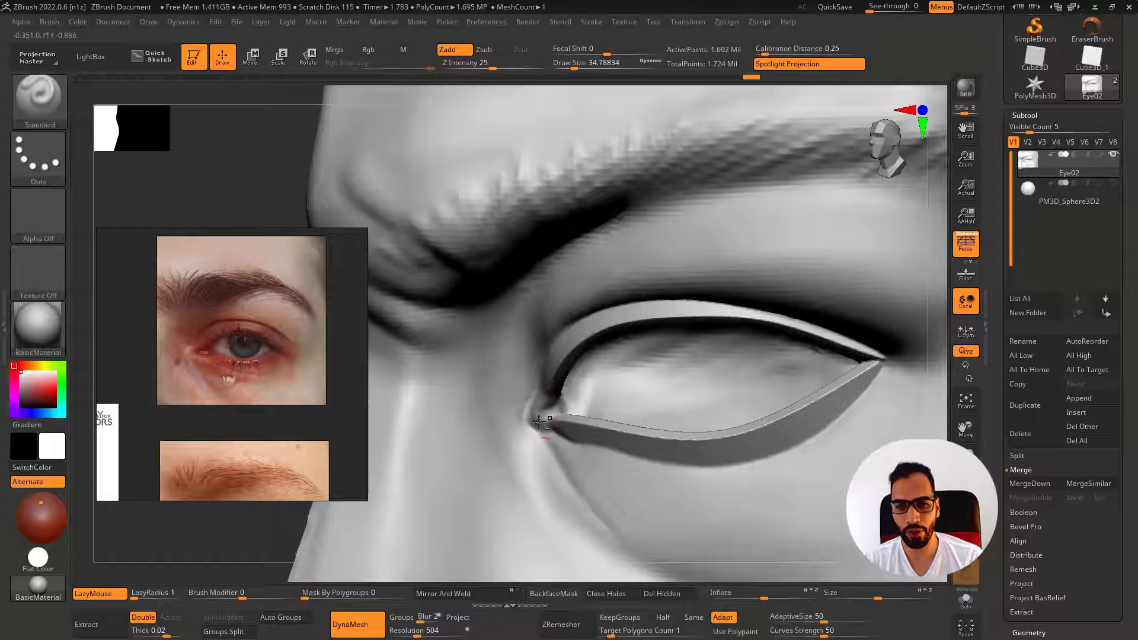
right_click_drag(564, 423, 571, 430)
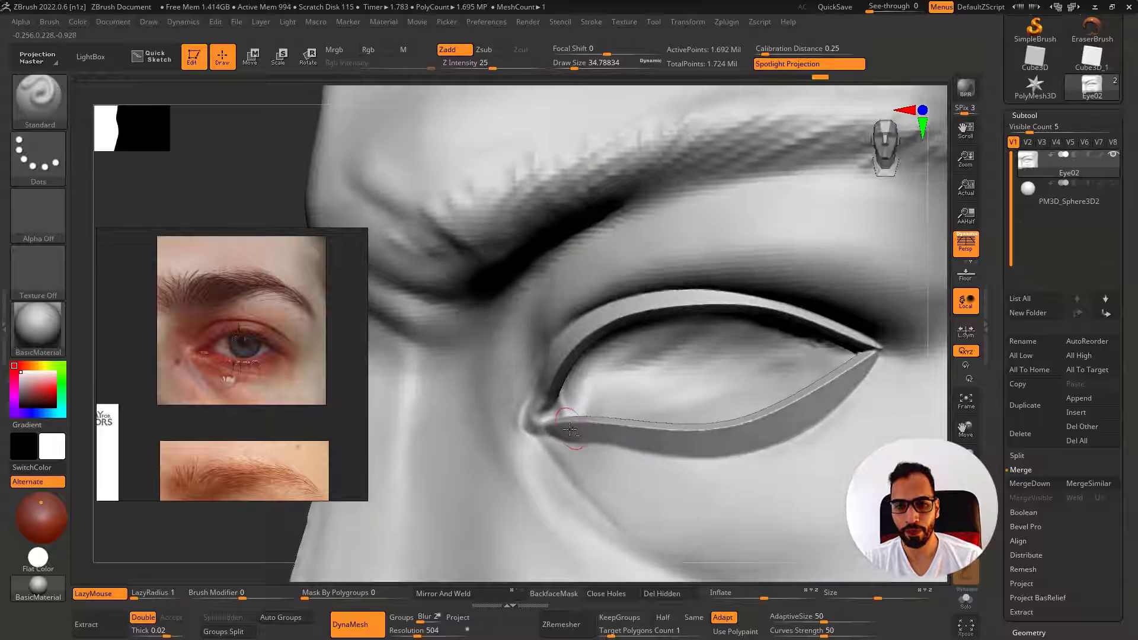
Build up and smooth the lower eyelid from the inner to the outer corner, blending it into the cheek
mouse_move(572, 426)
left_mouse_down("shift")
mouse_move(537, 428)
mouse_move(578, 431)
left_mouse_up("shift")
right_click_drag(575, 432, 584, 412)
mouse_move(547, 379)
left_mouse_down()
mouse_move(579, 339)
mouse_move(551, 428)
mouse_move(686, 427)
left_mouse_up()
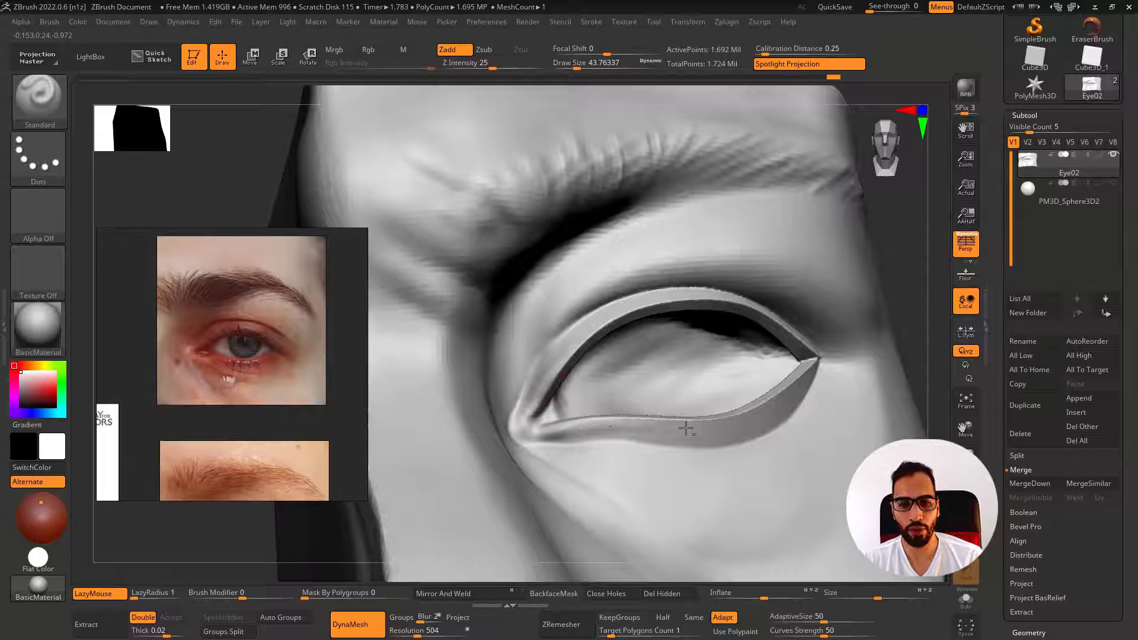
left_click_drag(611, 431, 720, 423)
right_click_drag(719, 431, 808, 395)
left_click_drag(808, 395, 854, 368)
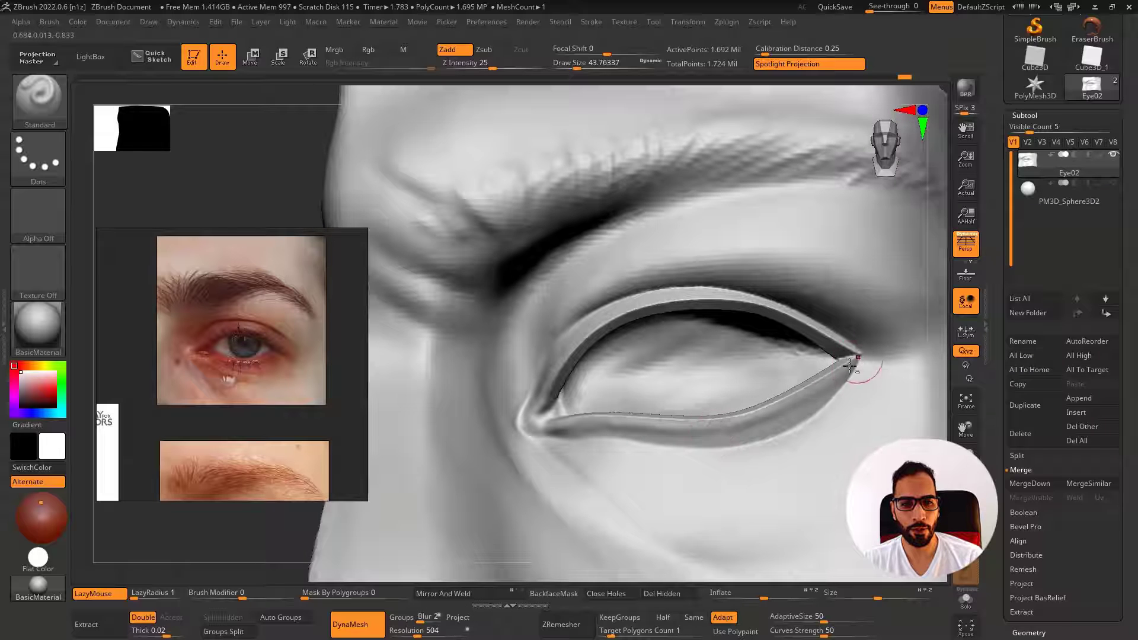
mouse_move(775, 409)
left_mouse_down("shift")
mouse_move(689, 441)
mouse_move(651, 425)
mouse_move(710, 434)
mouse_move(757, 421)
left_mouse_up("shift")
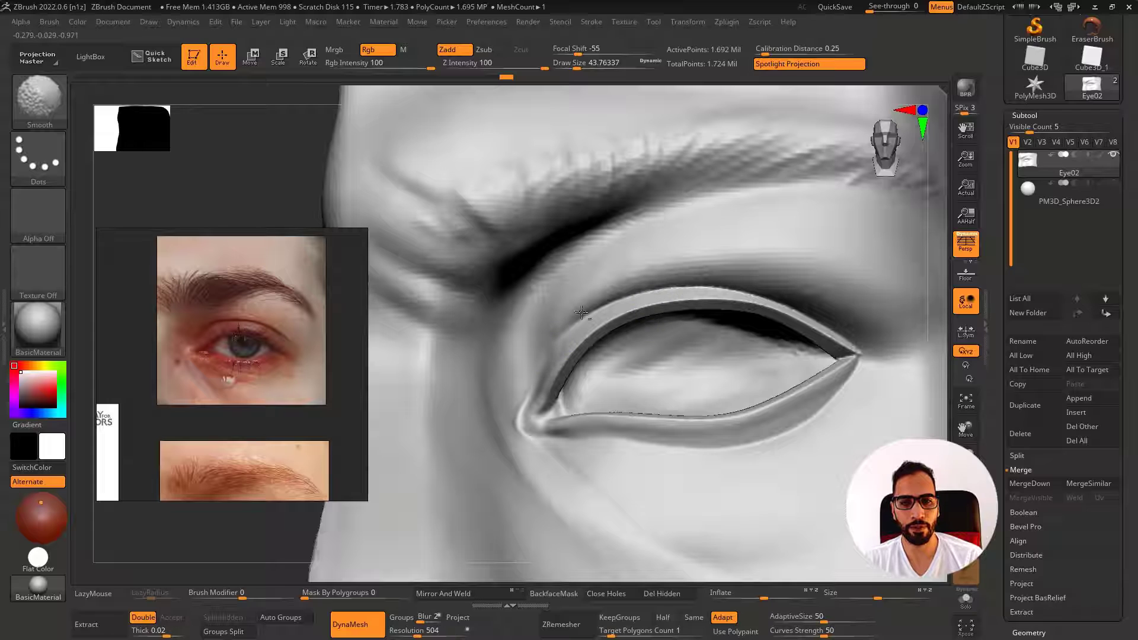
Enlarge the brush to about 154 and smooth the brow and the upper eyelid fold
key("s")
left_click_drag(771, 297, 800, 296)
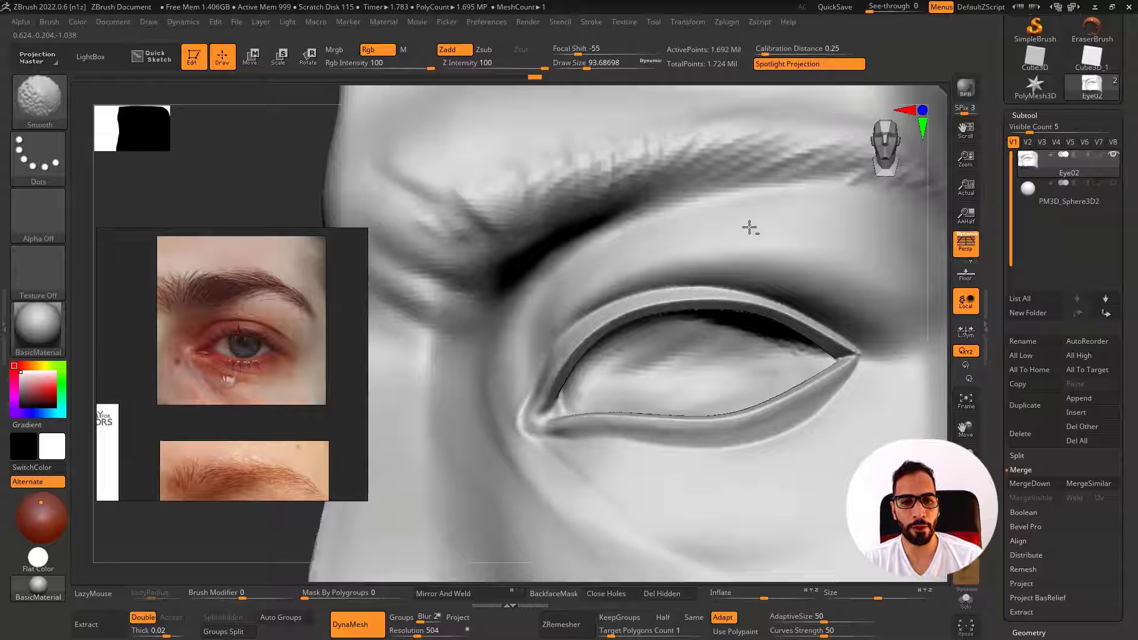
right_click_drag(692, 209, 832, 190, "ctrl")
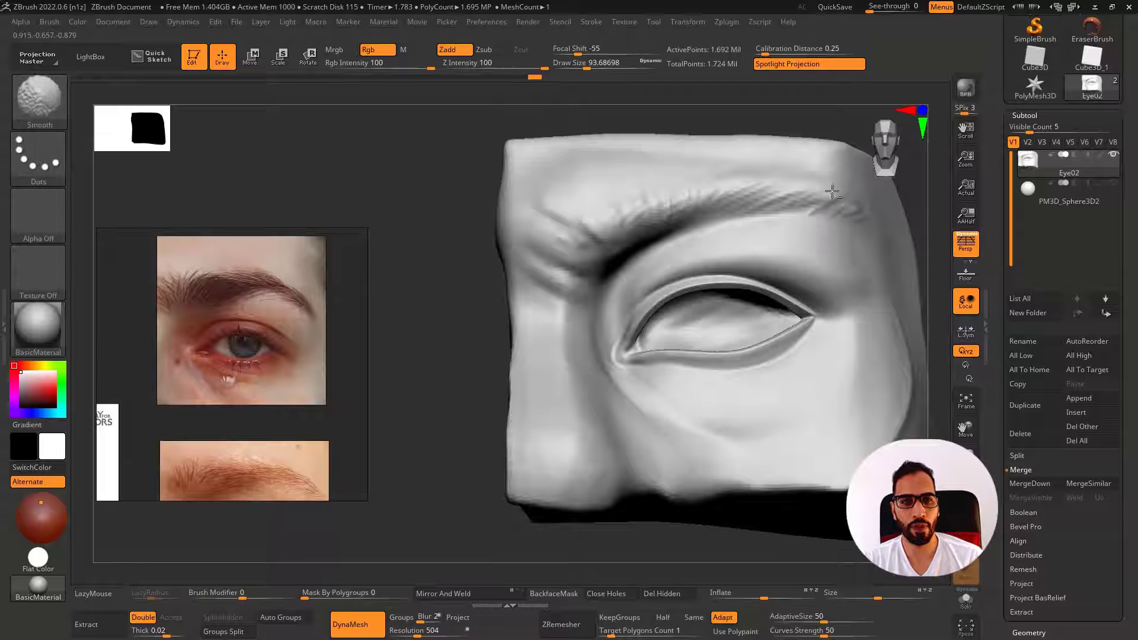
key("bracketright")
key("bracketright")
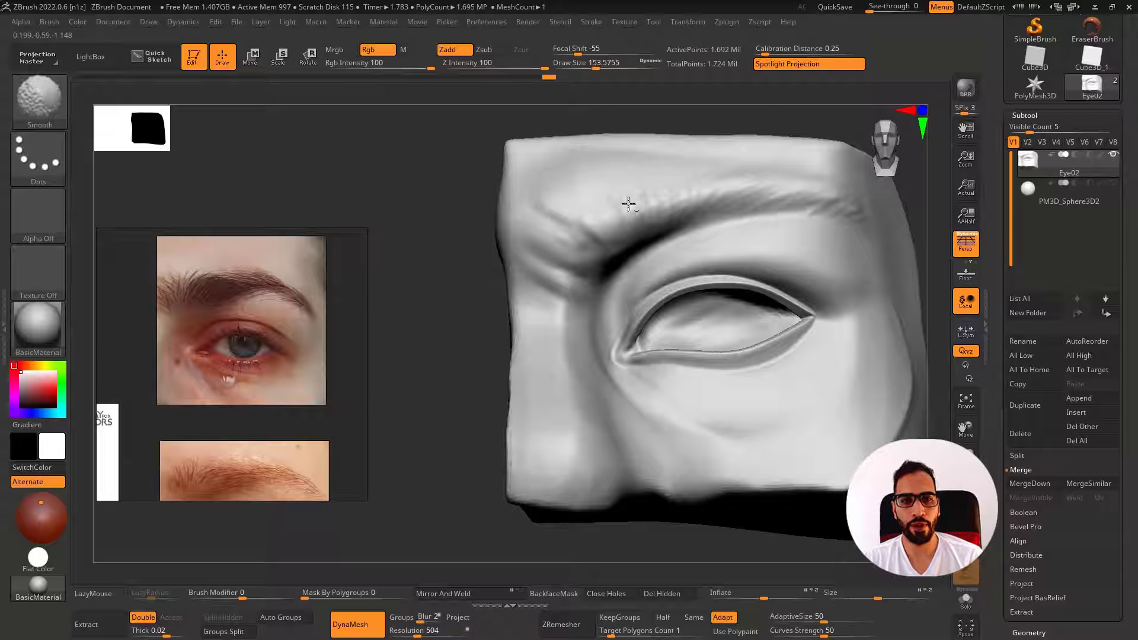
mouse_move(793, 250)
left_mouse_down("shift")
mouse_move(843, 322)
mouse_move(638, 316)
left_mouse_up("shift")
Show the eyeball subtool PM3D_Sphere3D2 inside the eye opening
mouse_move(758, 471)
right_mouse_down()
mouse_move(799, 377)
mouse_move(639, 451)
right_mouse_up()
left_click(1114, 183)
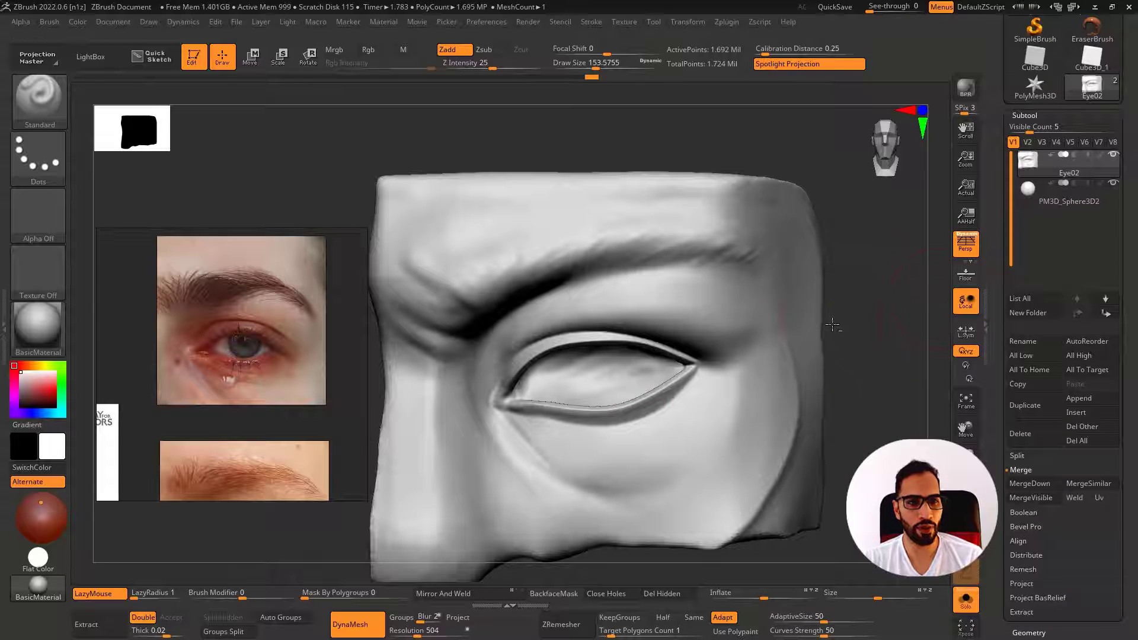
right_click_drag(730, 362, 714, 314, "ctrl")
mouse_move(715, 314)
right_mouse_down()
mouse_move(664, 349)
mouse_move(674, 379)
mouse_move(637, 394)
mouse_move(650, 394)
mouse_move(617, 374)
mouse_move(650, 394)
mouse_move(629, 371)
right_mouse_up()
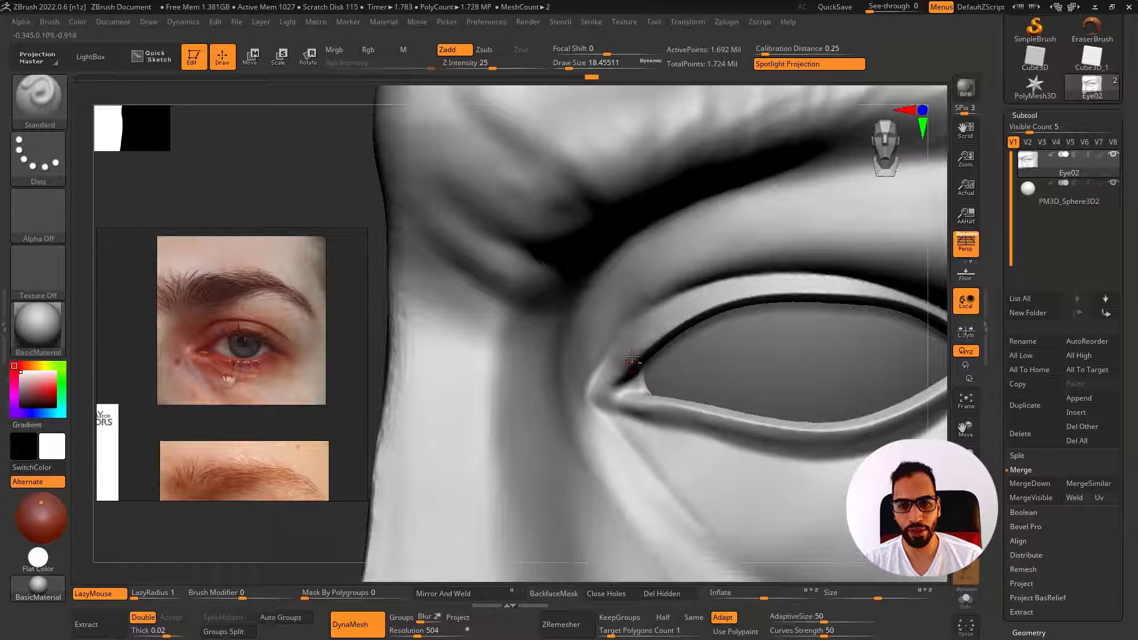
key("ctrl+z")
left_click_drag(626, 360, 608, 398, "alt")
key("s")
key("ctrl+z")
key("ctrl+z")
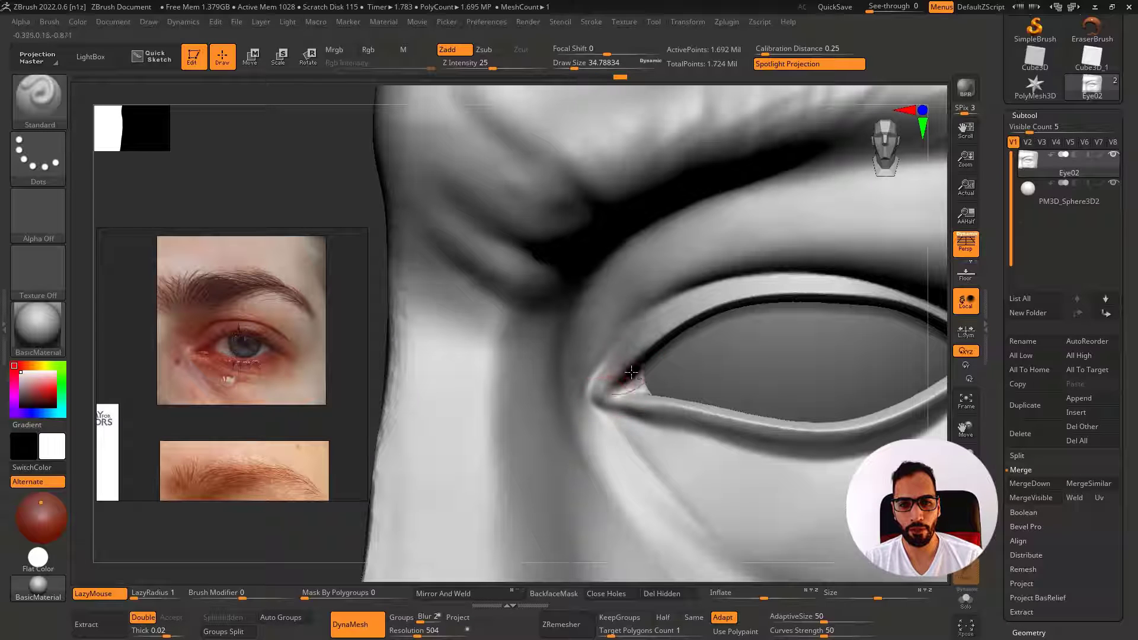
left_click_drag(602, 396, 615, 396)
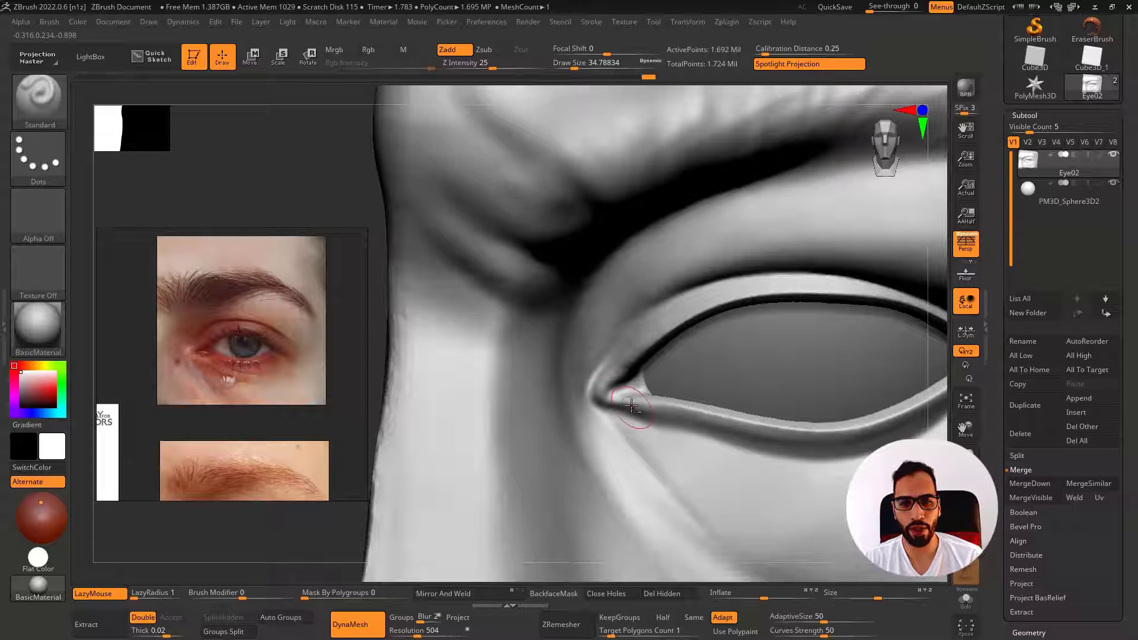
key("ctrl+z")
Smooth the inner end of the lower eyelid beside the eyeball
right_click_drag(606, 402, 628, 401)
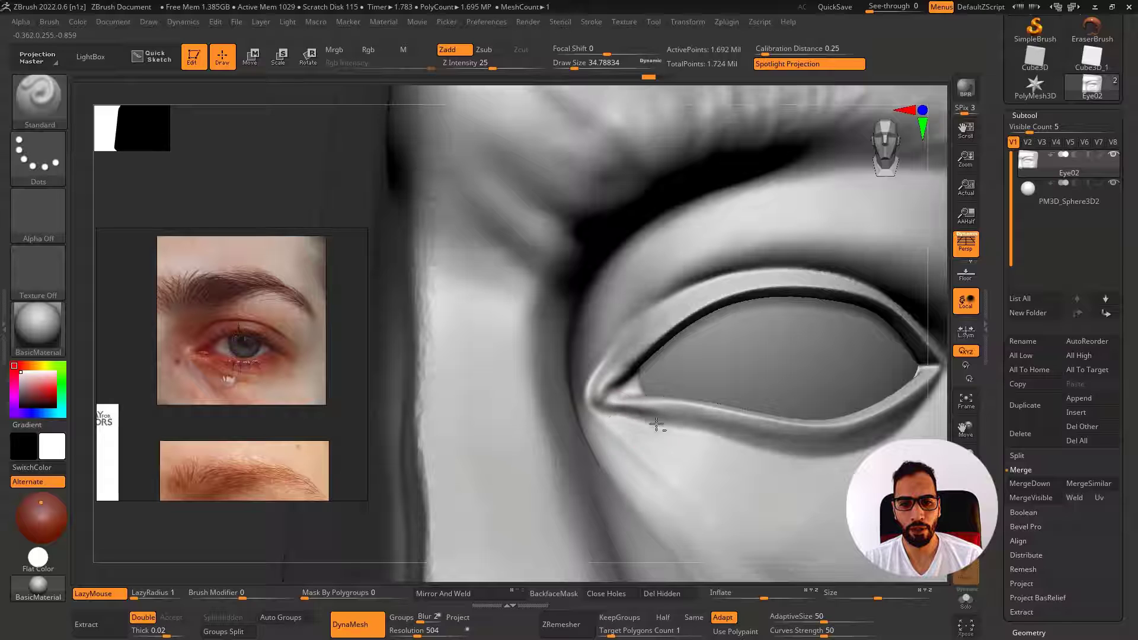
left_click_drag(632, 409, 622, 396, "shift")
right_click_drag(624, 398, 618, 416)
Reshape the inner eye corner with the Move Topological brush, enlarging its draw size to about 62
key("b")
key("m")
key("t")
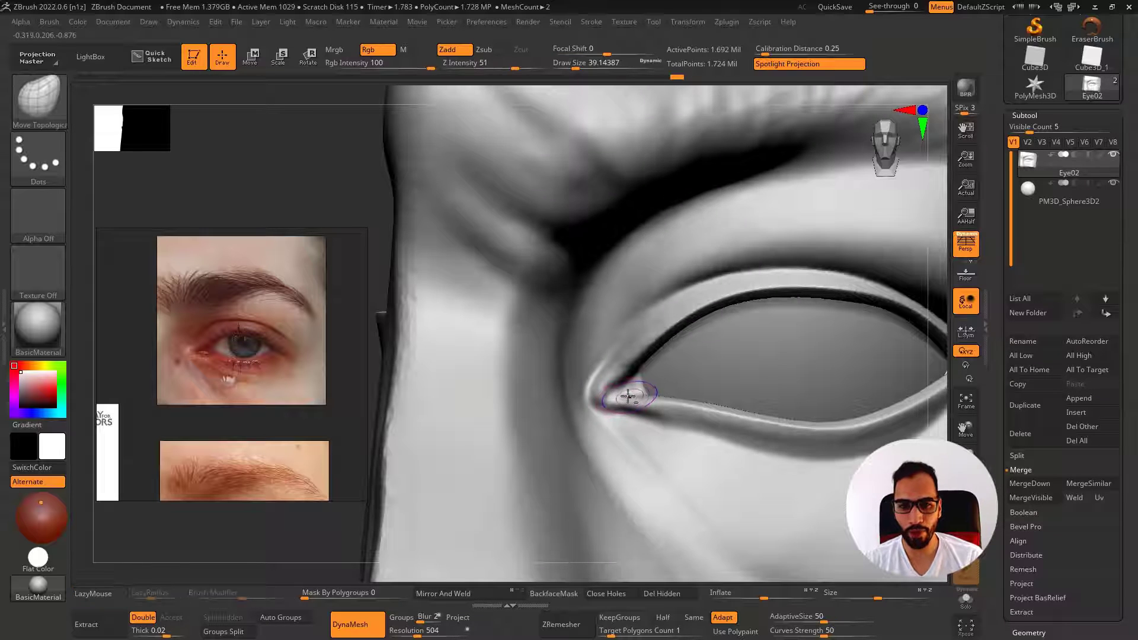
key("shift+f")
key("shift+f")
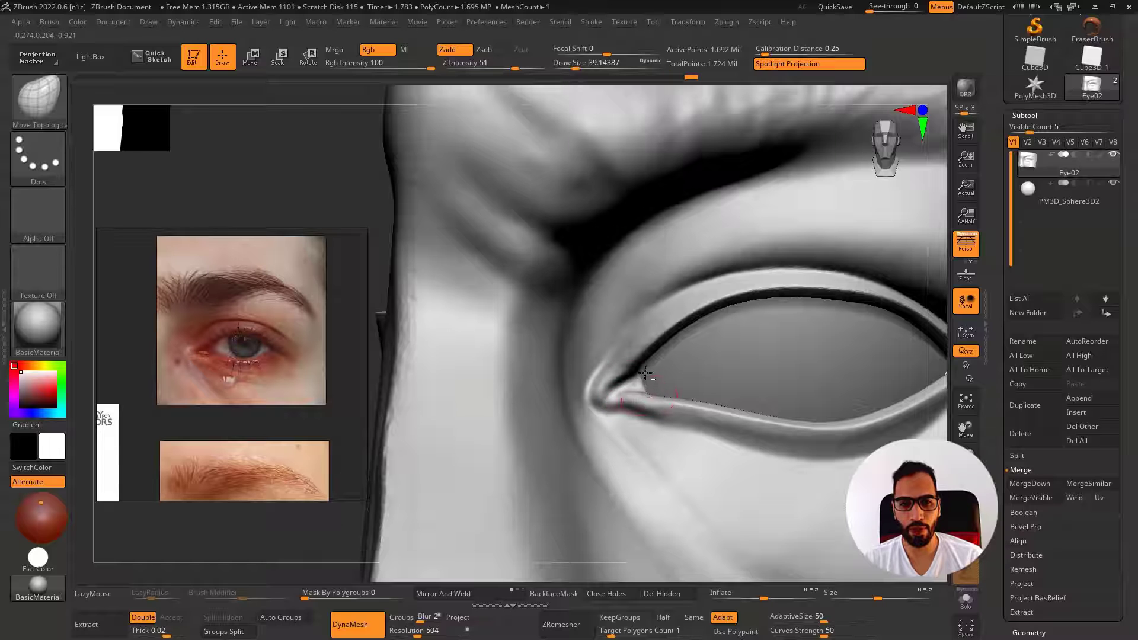
right_click_drag(628, 386, 646, 394)
key("]")
key("]")
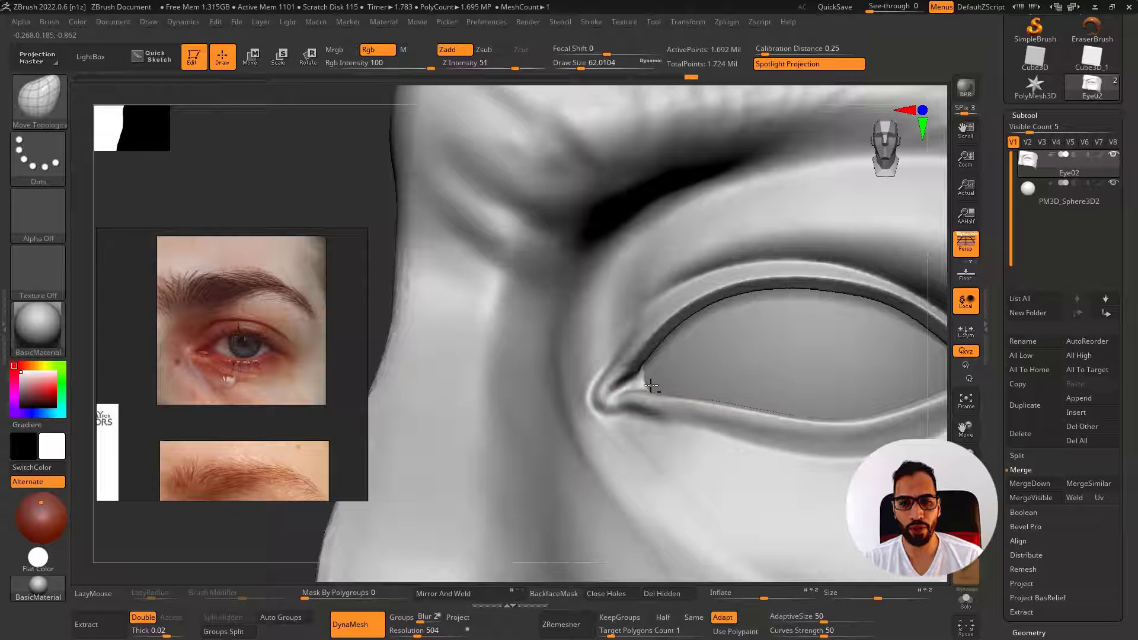
mouse_move(655, 396)
right_mouse_down()
mouse_move(633, 406)
mouse_move(695, 426)
mouse_move(683, 432)
right_mouse_up()
Carve the underside of the lower eyelid with ClayBuildup in subtractive strokes and smooth the result
key("b")
key("p")
key("i")
key("b")
key("c")
key("b")
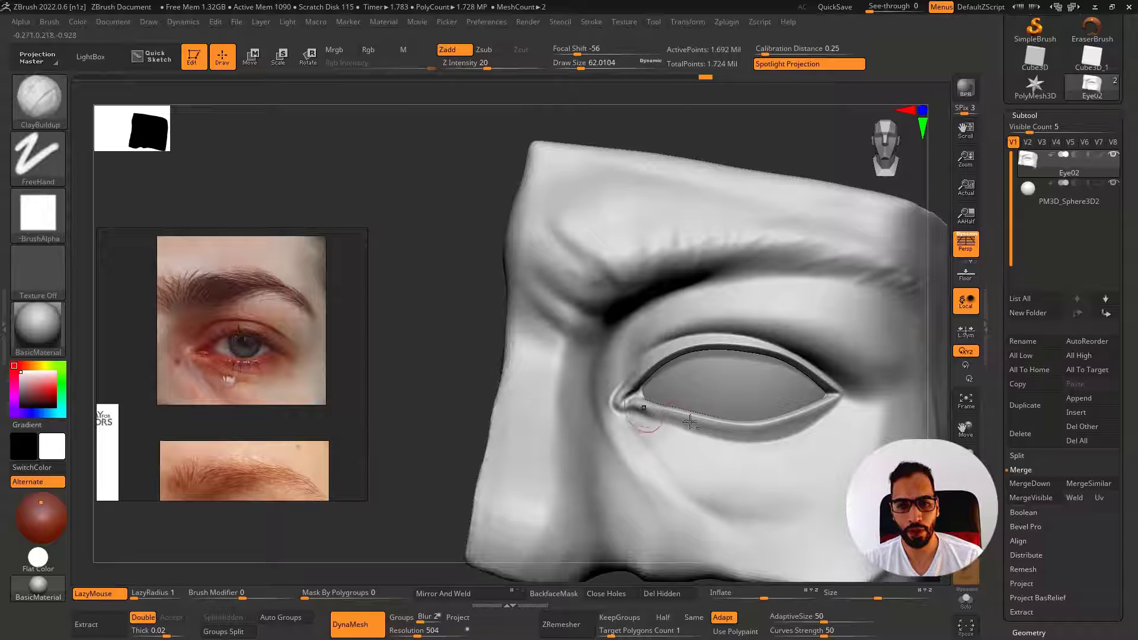
left_click_drag(710, 433, 661, 415, "alt")
mouse_move(719, 435)
left_mouse_down("alt")
mouse_move(782, 457)
mouse_move(706, 433)
mouse_move(801, 455)
mouse_move(760, 431)
mouse_move(676, 425)
left_mouse_up("alt")
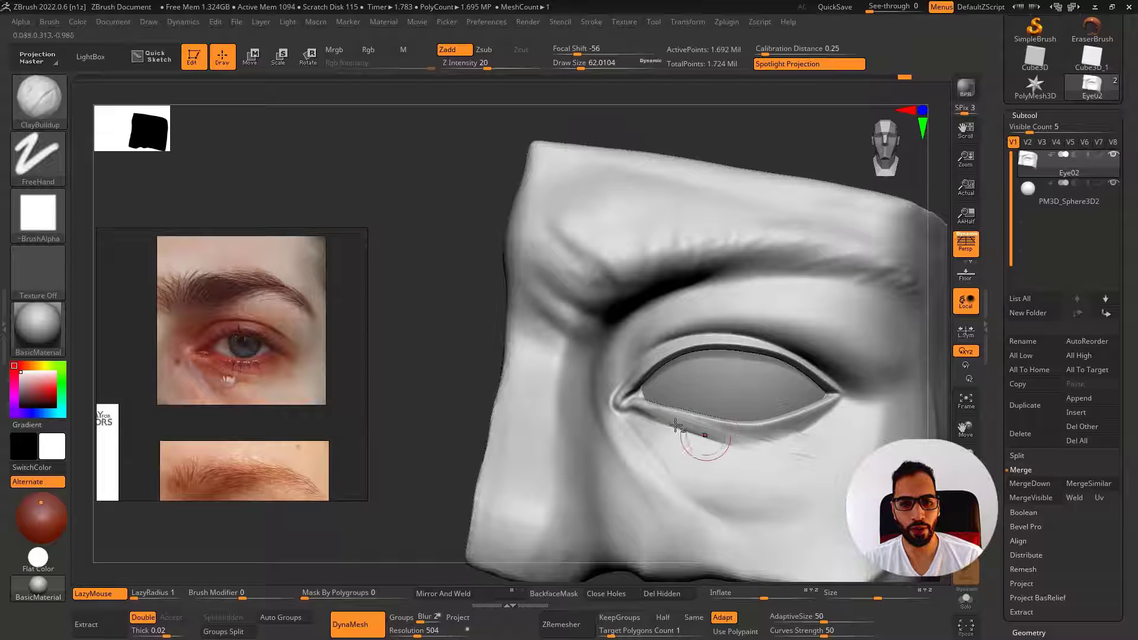
key("shift")
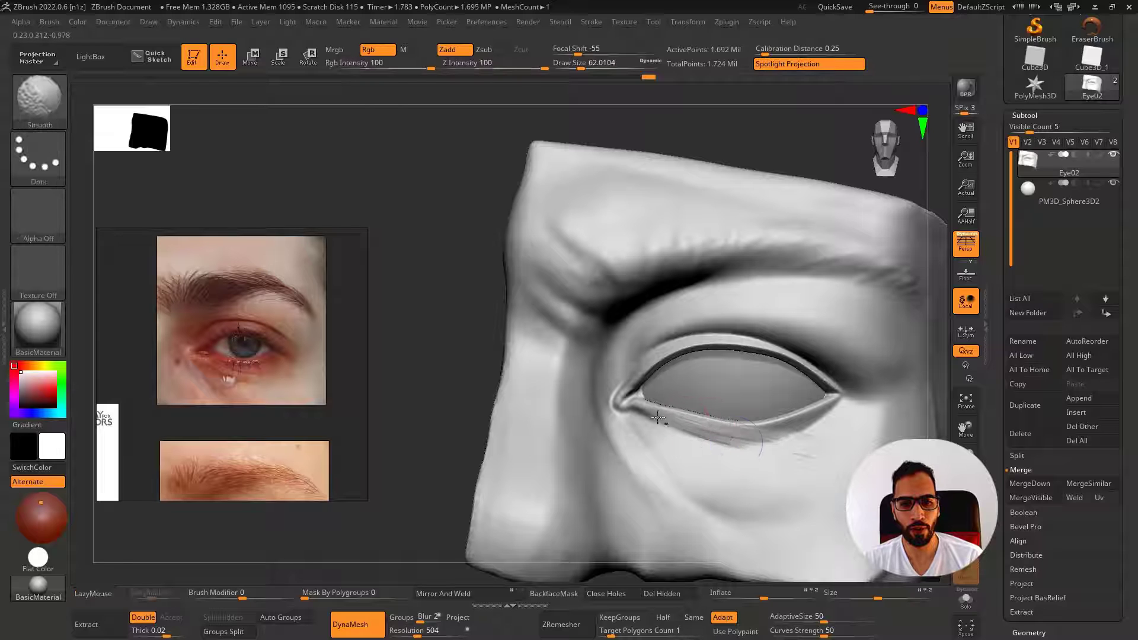
left_click_drag(754, 444, 669, 425, "shift")
Cut a crease beneath the lower eyelid from the inner corner outward with DamStandard and smooth its outer end
key("b")
key("d")
key("s")
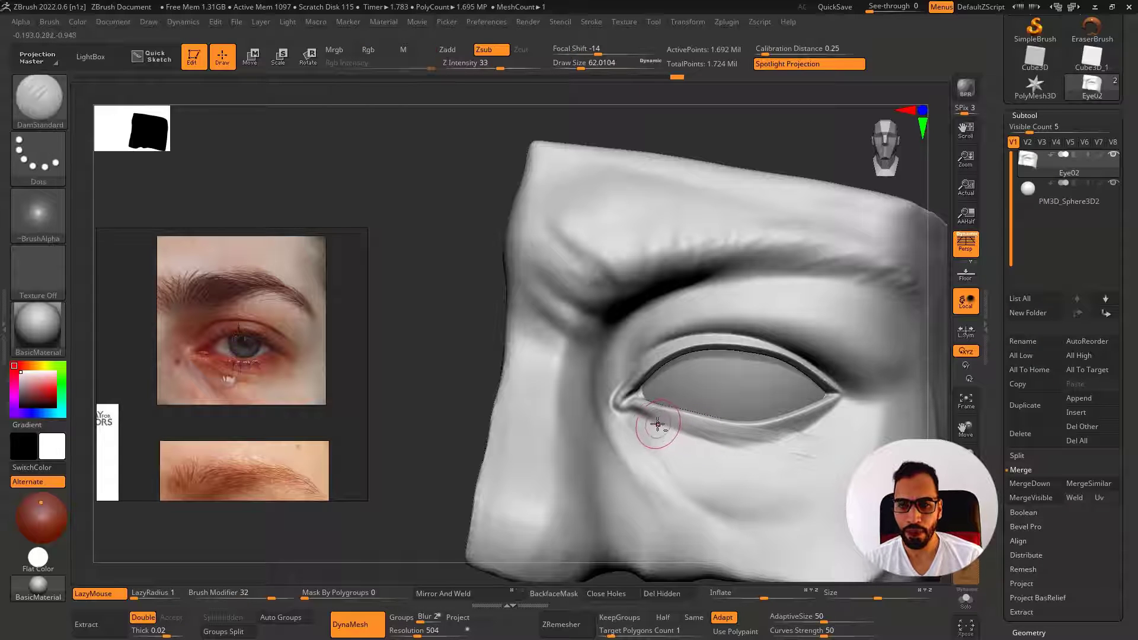
mouse_move(637, 413)
left_mouse_down()
mouse_move(712, 442)
mouse_move(785, 438)
mouse_move(810, 454)
mouse_move(719, 429)
mouse_move(775, 450)
left_mouse_up()
right_click_drag(789, 454, 741, 456)
left_click_drag(783, 448, 822, 429, "shift")
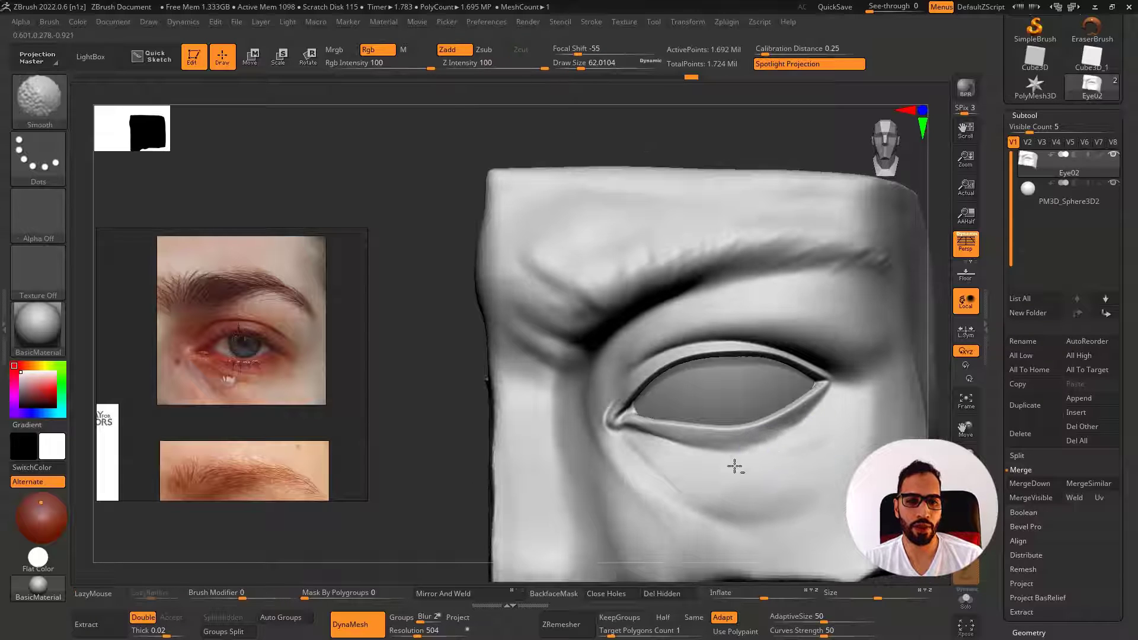
Re-DynaMesh the Eye02 face mesh and smooth the outer eye corner with a draw size of about 39
mouse_move(719, 428)
right_mouse_down("ctrl")
mouse_move(729, 379)
mouse_move(687, 415)
mouse_move(830, 390)
right_mouse_up("ctrl")
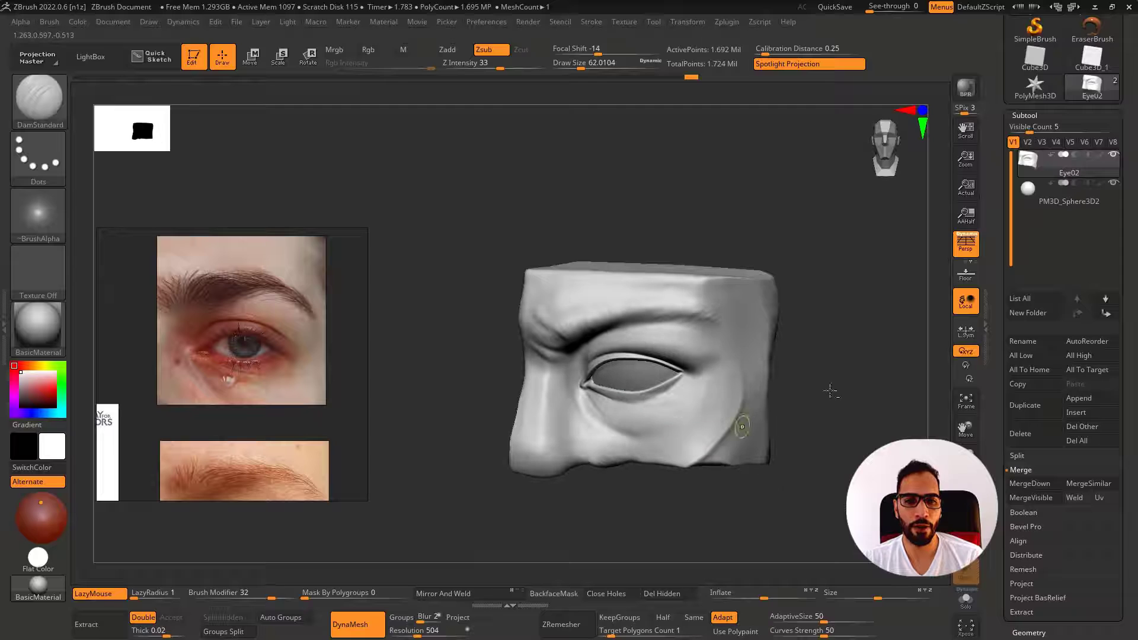
left_click_drag(837, 382, 876, 419, "ctrl+shift")
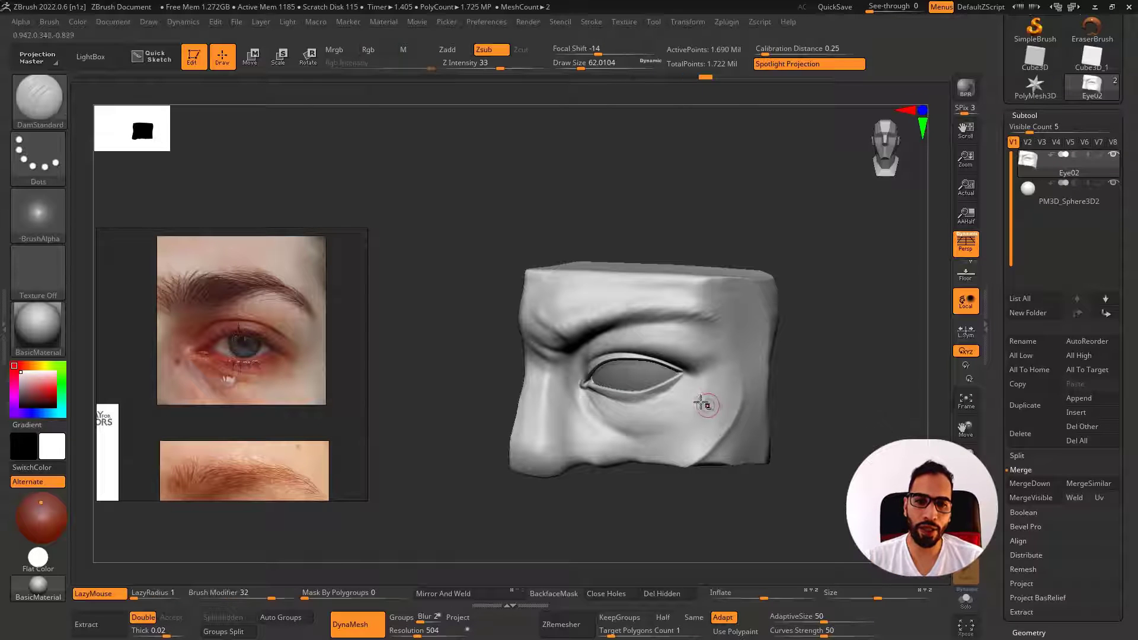
right_click_drag(666, 389, 682, 385, "ctrl")
mouse_move(682, 386)
left_mouse_down("shift")
mouse_move(569, 401)
mouse_move(694, 369)
left_mouse_up("shift")
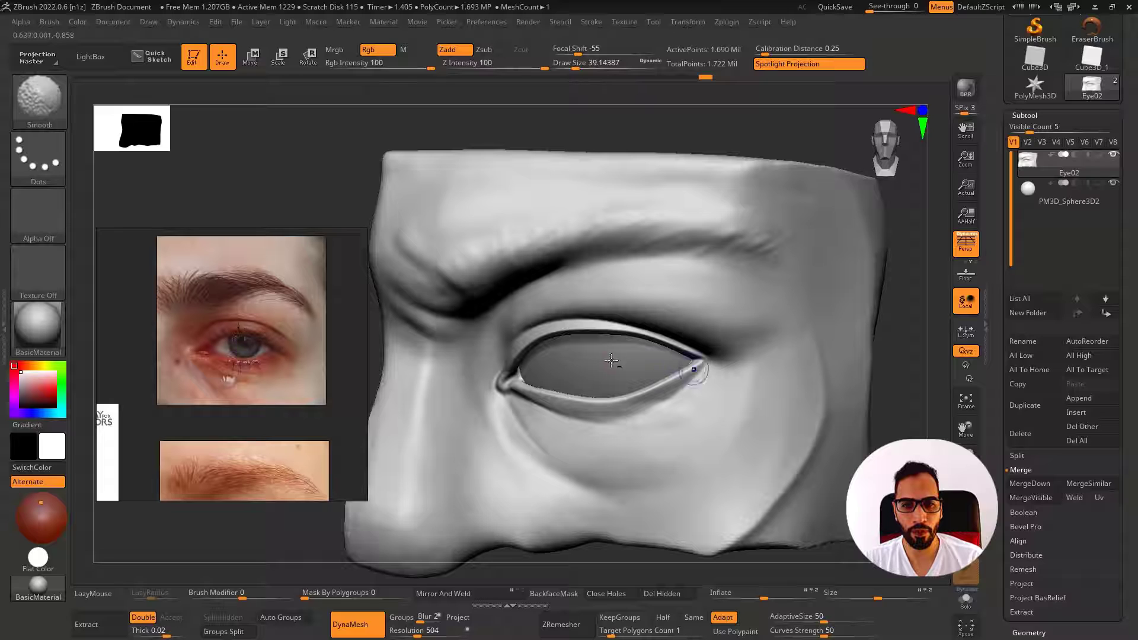
Try ZRemesher on the Eye02 mesh, inspect its wireframe, and undo the remesh
left_click(564, 625)
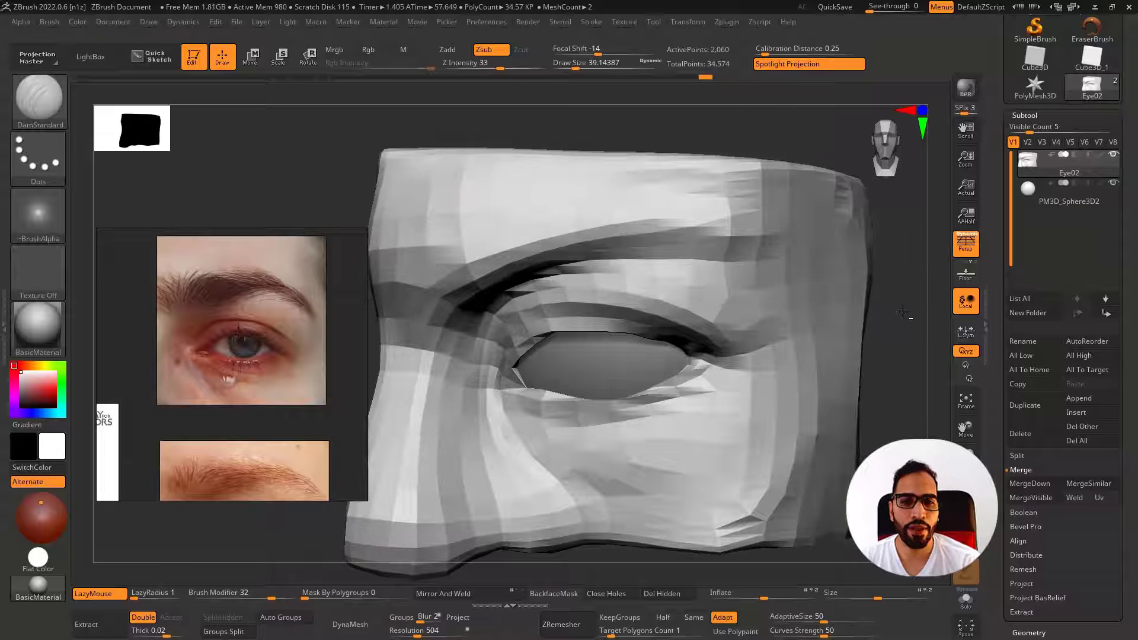
key("shift+f")
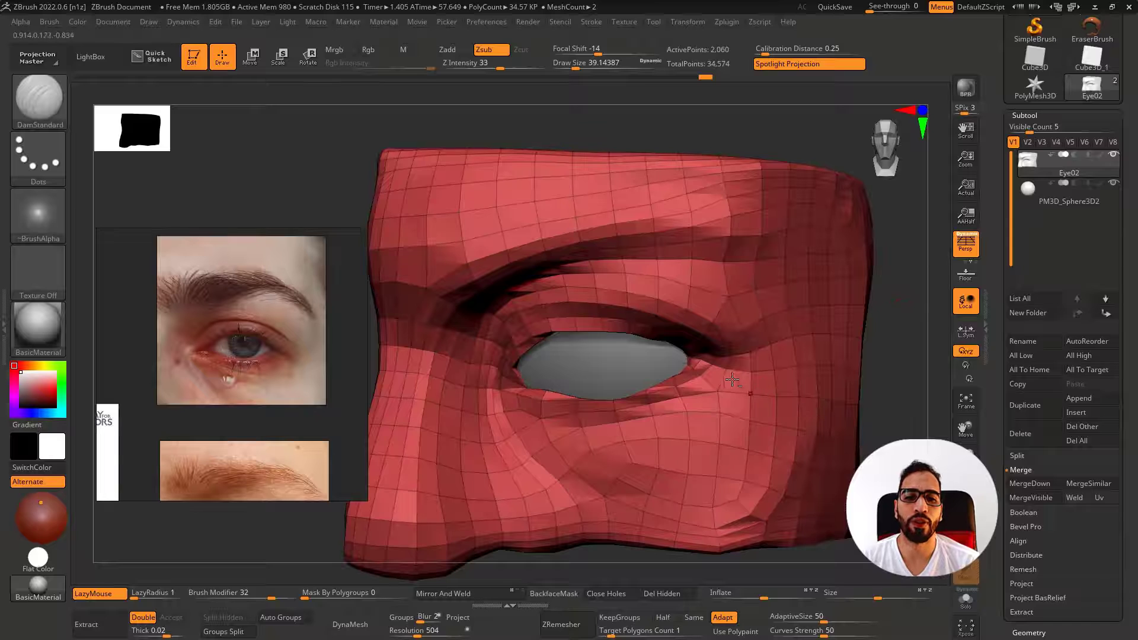
mouse_move(735, 379)
right_mouse_down()
mouse_move(728, 389)
mouse_move(717, 352)
right_mouse_up()
key("ctrl+z")
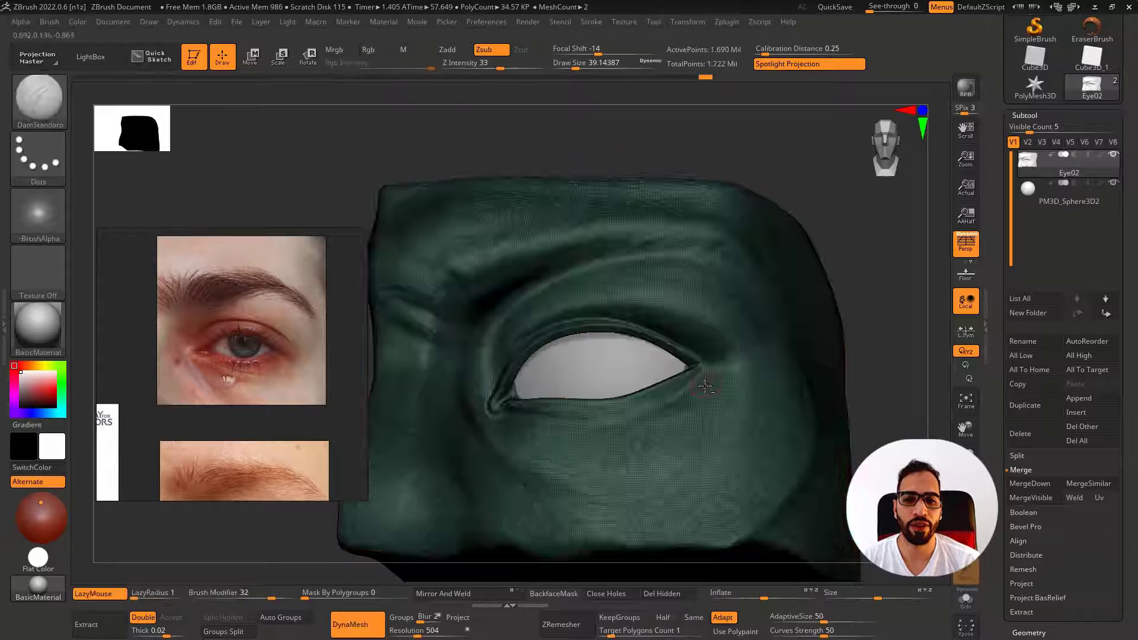
key("shift+f")
key("shift+f")
key("shift+f")
Try DamStandard strokes at a draw size of about 71 along the inner end of the upper eyelid, and undo them
mouse_move(610, 364)
right_mouse_down()
mouse_move(608, 382)
mouse_move(588, 372)
mouse_move(527, 486)
right_mouse_up()
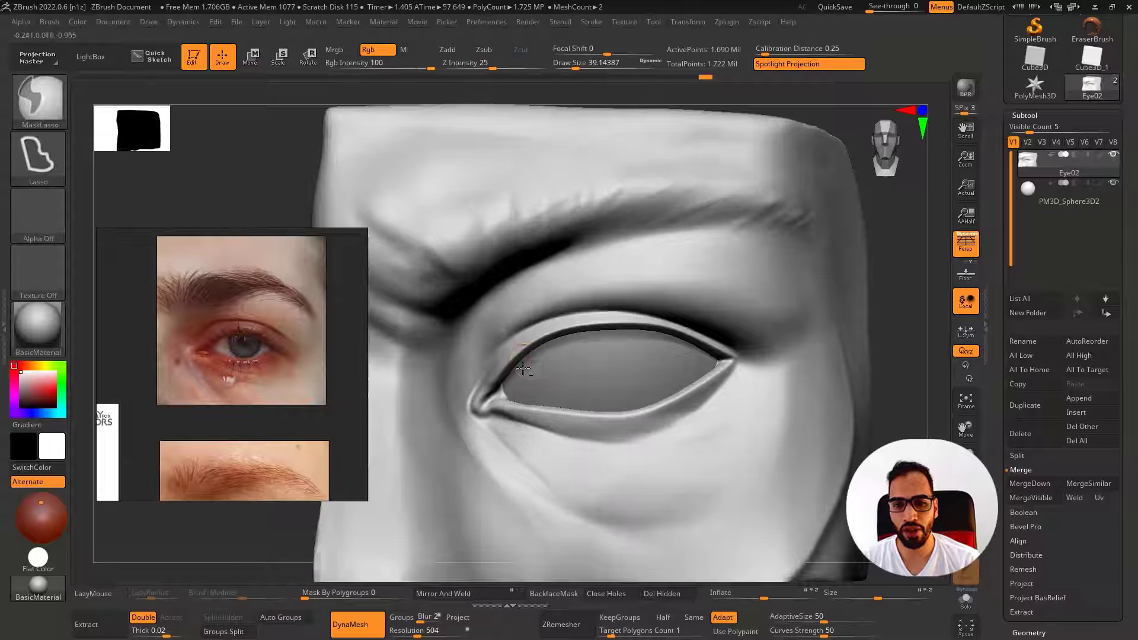
right_click_drag(506, 345, 531, 342)
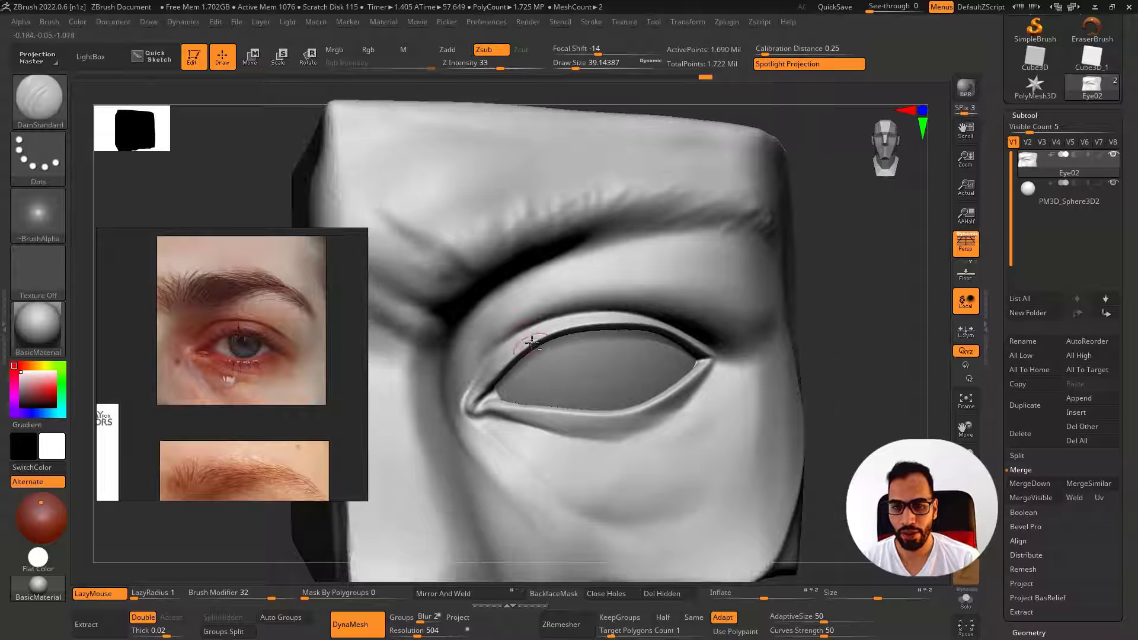
key("s")
left_click_drag(500, 353, 506, 352)
right_click_drag(503, 350, 480, 350)
key("s")
left_click_drag(498, 348, 494, 363)
key("s")
key("s")
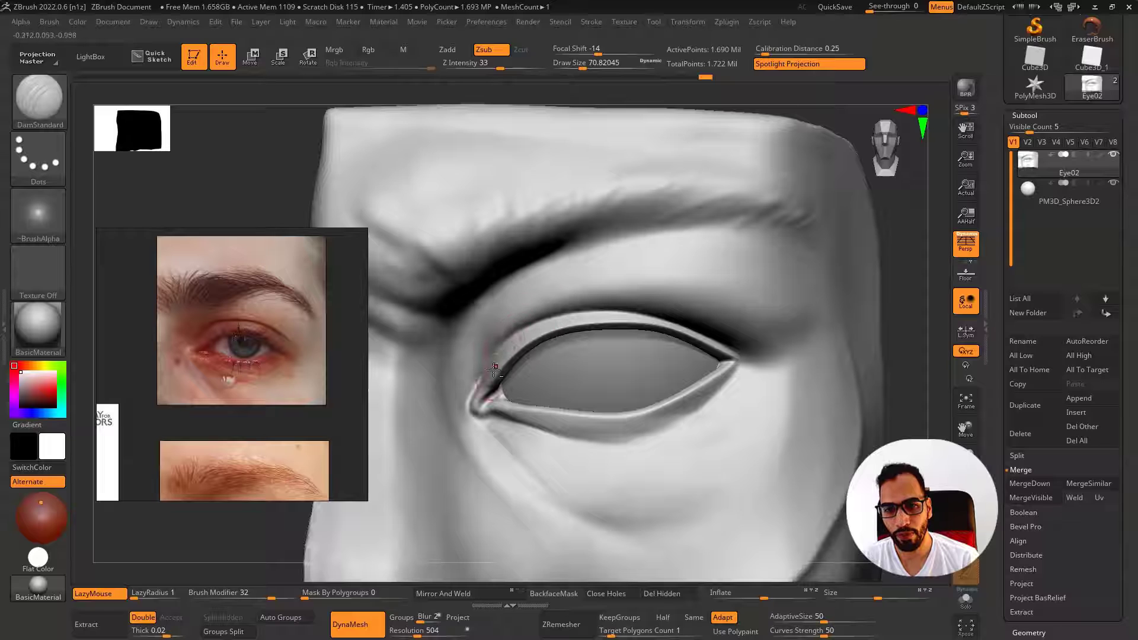
key("ctrl+z")
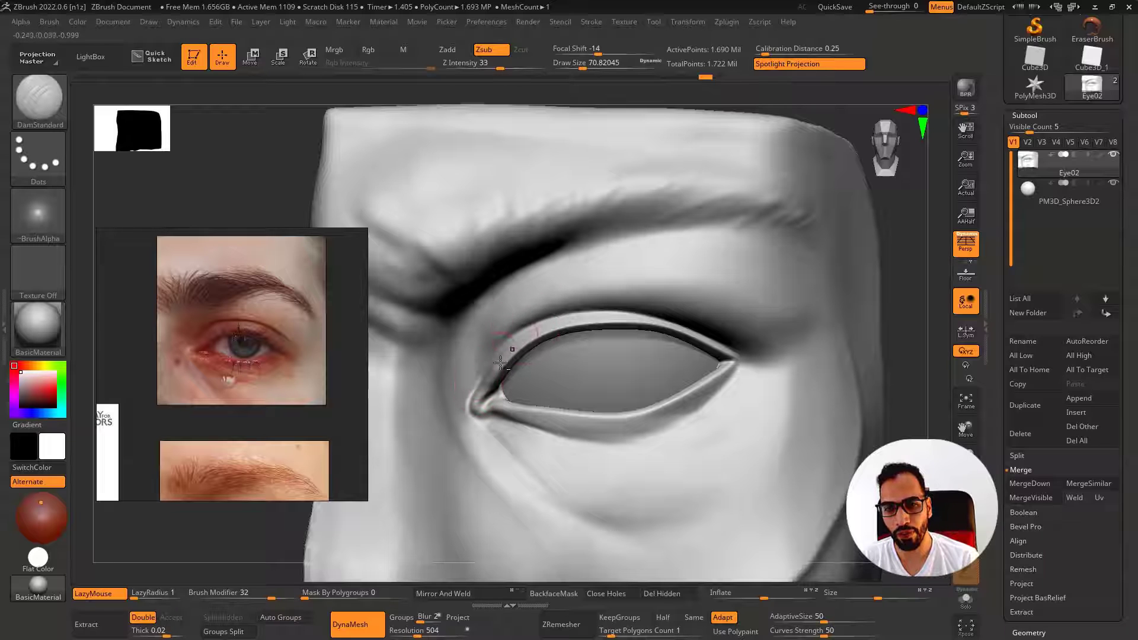
key("ctrl+z")
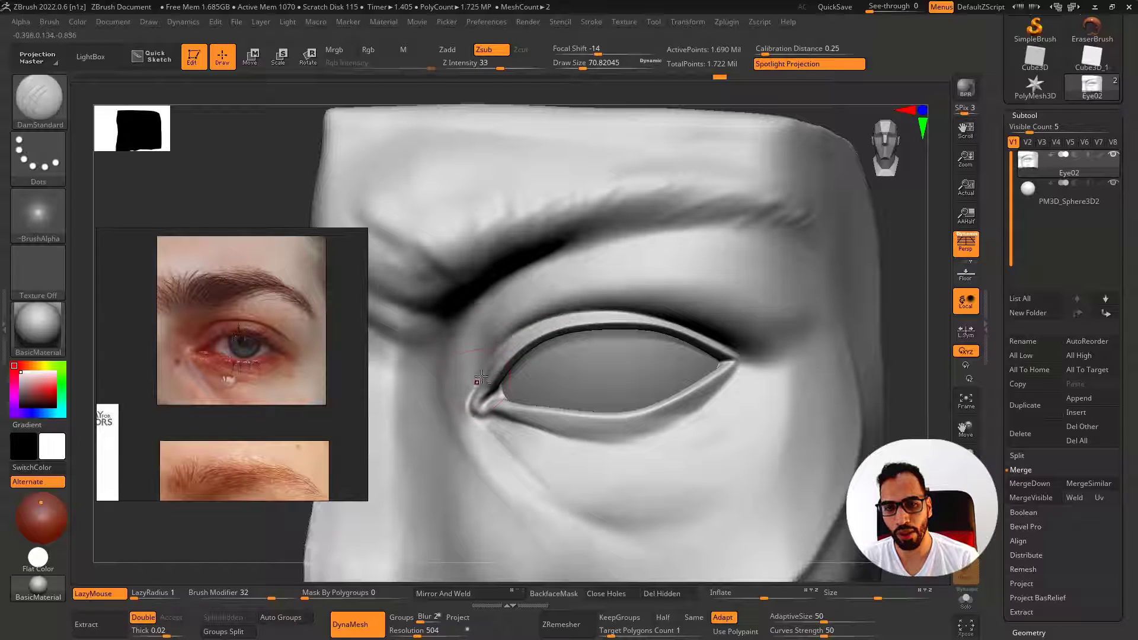
key("shift")
key("shift")
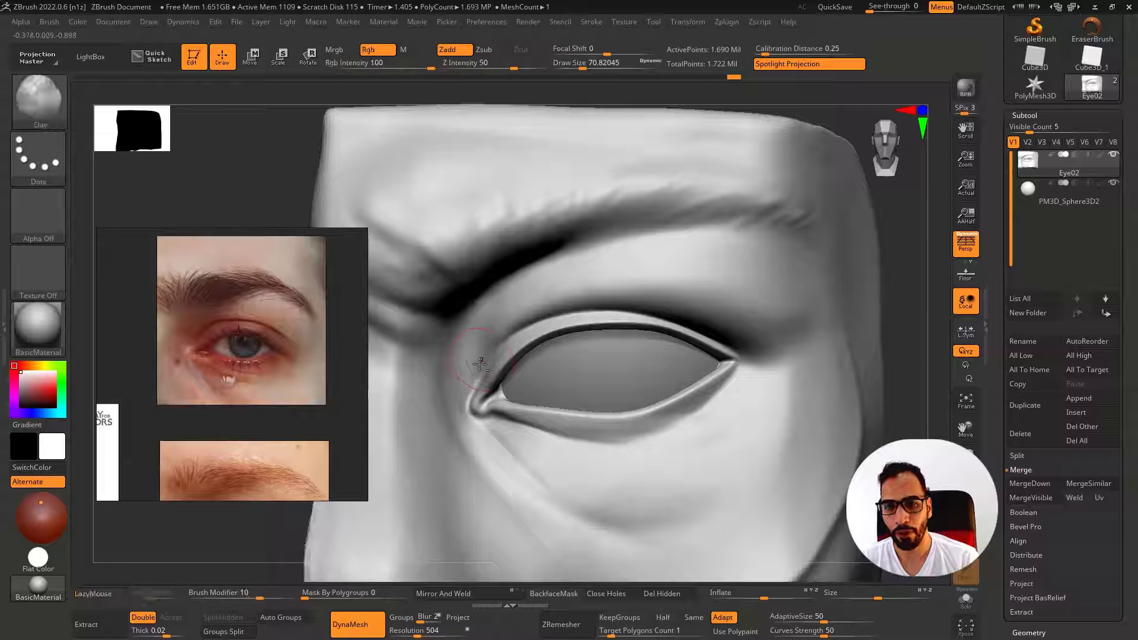
Build up the skin beside the upper eyelid's inner end with ClayBuildup at a draw size of about 54, and smooth it
key("b")
key("c")
key("b")
key("s")
left_click_drag(478, 370, 475, 370)
right_click_drag(475, 371, 485, 372)
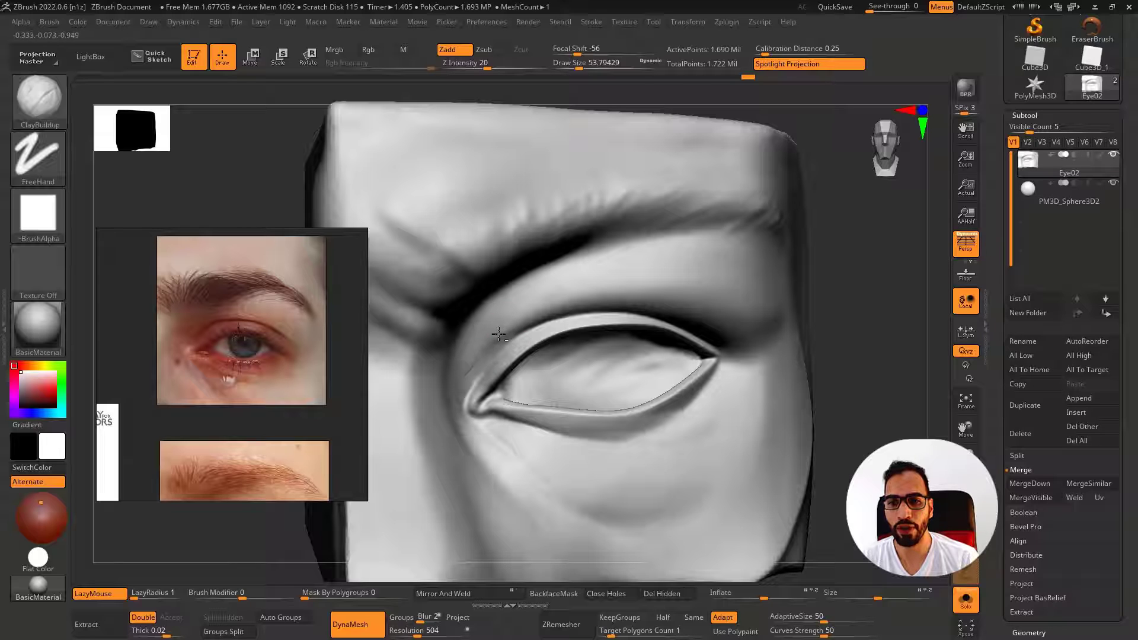
right_click_drag(472, 371, 461, 366)
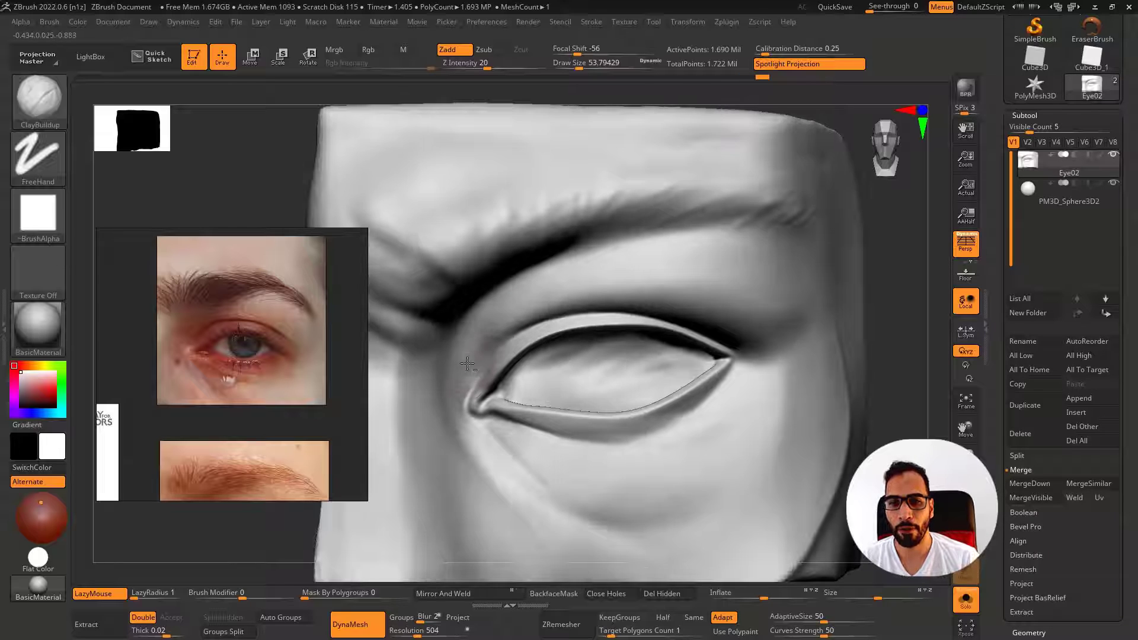
key("shift")
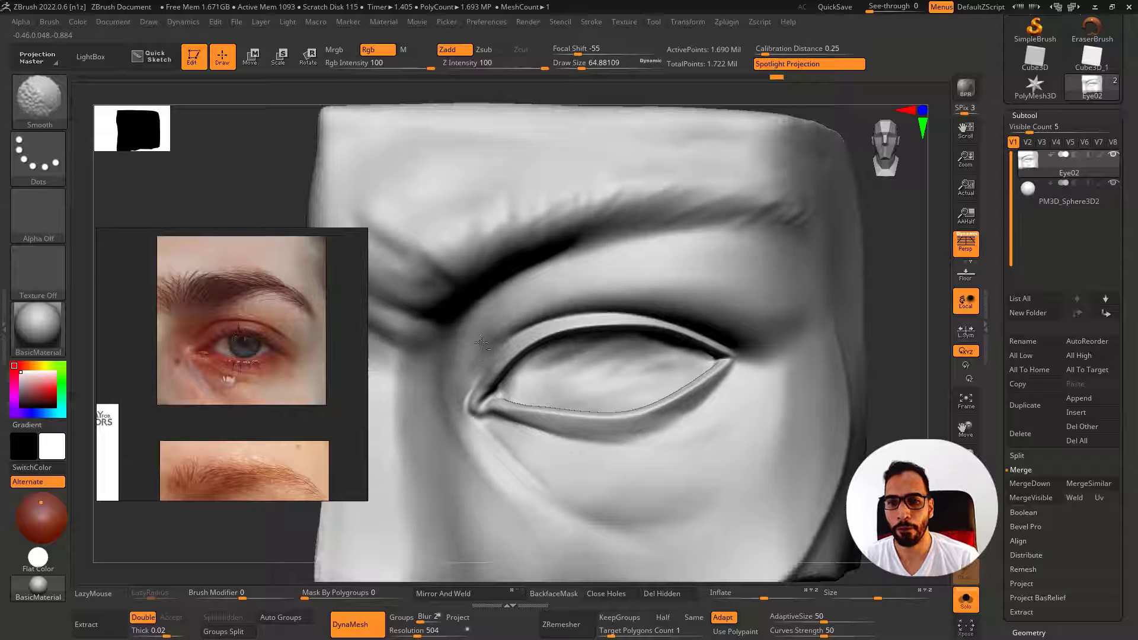
Reduce the draw size to about 46 and smooth the upper eyelid's inner part along its edge
right_click_drag(472, 356, 476, 377)
key("s")
left_click_drag(476, 377, 472, 377)
key("shift")
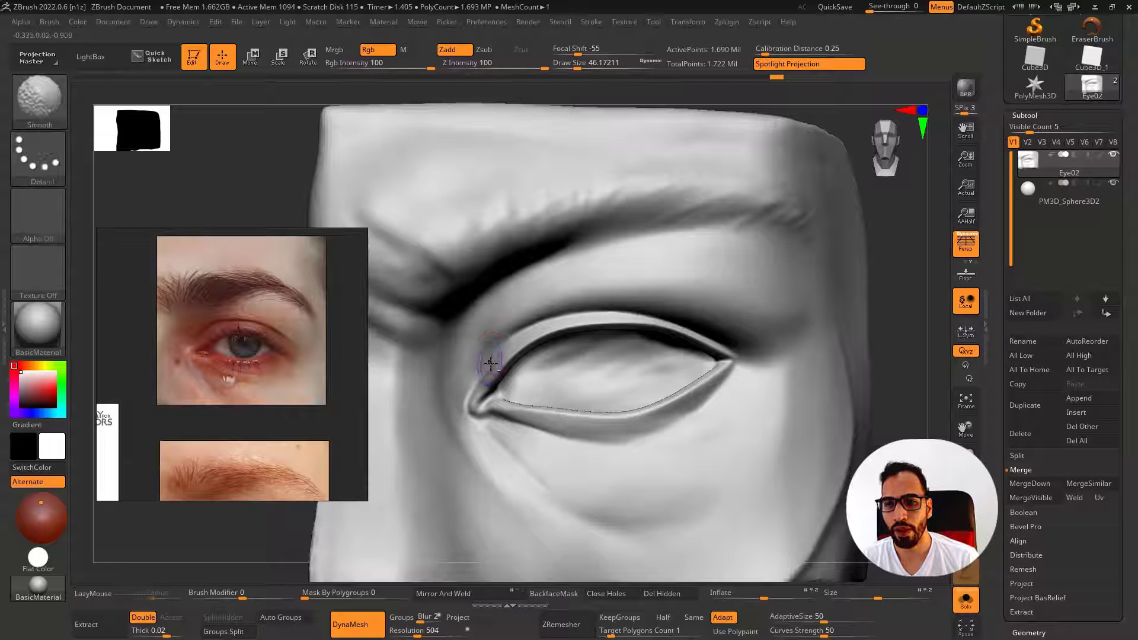
left_click_drag(539, 321, 556, 322, "shift")
right_click_drag(564, 322, 566, 325)
Show the eyeball again and refine the skin just below the inner eye corner with ClayBuildup
key("alt+s")
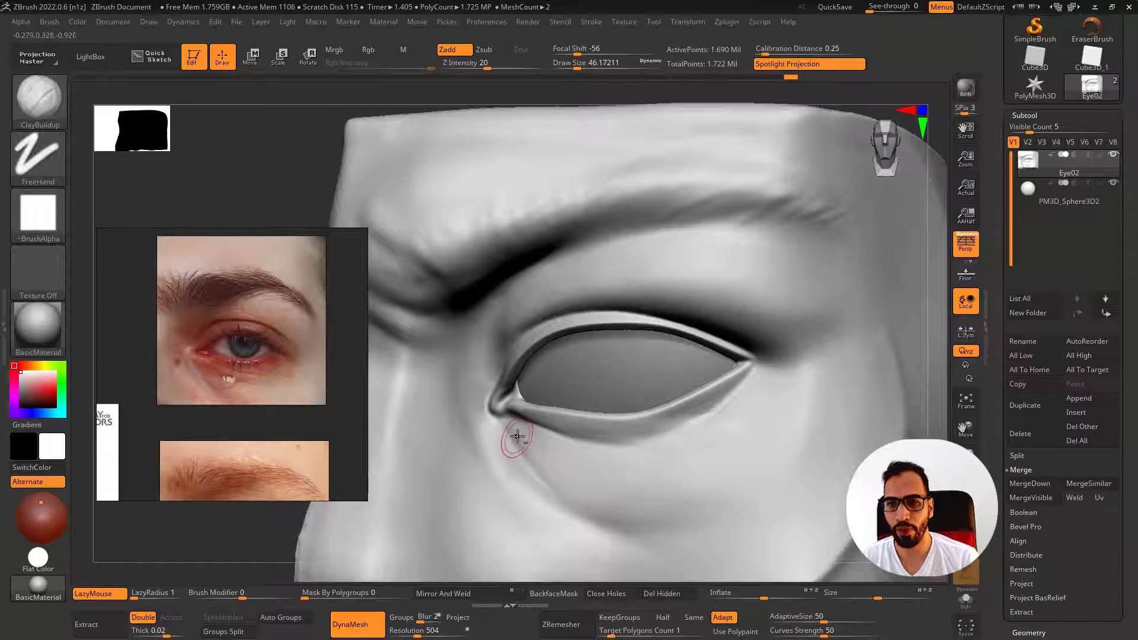
right_click_drag(519, 436, 505, 428)
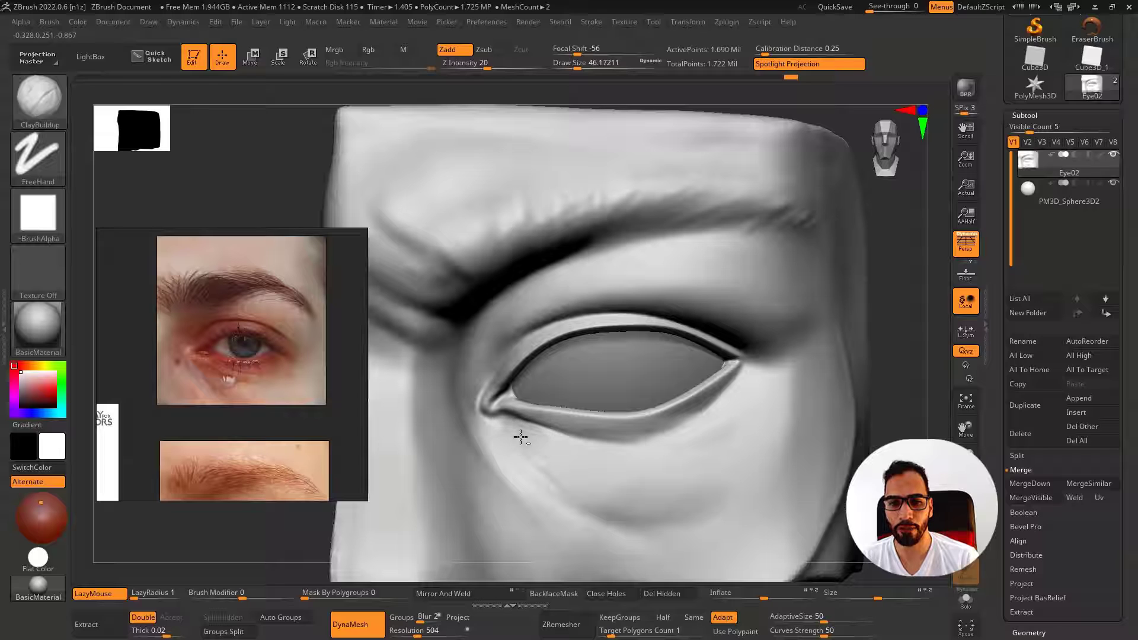
right_click_drag(529, 451, 554, 450)
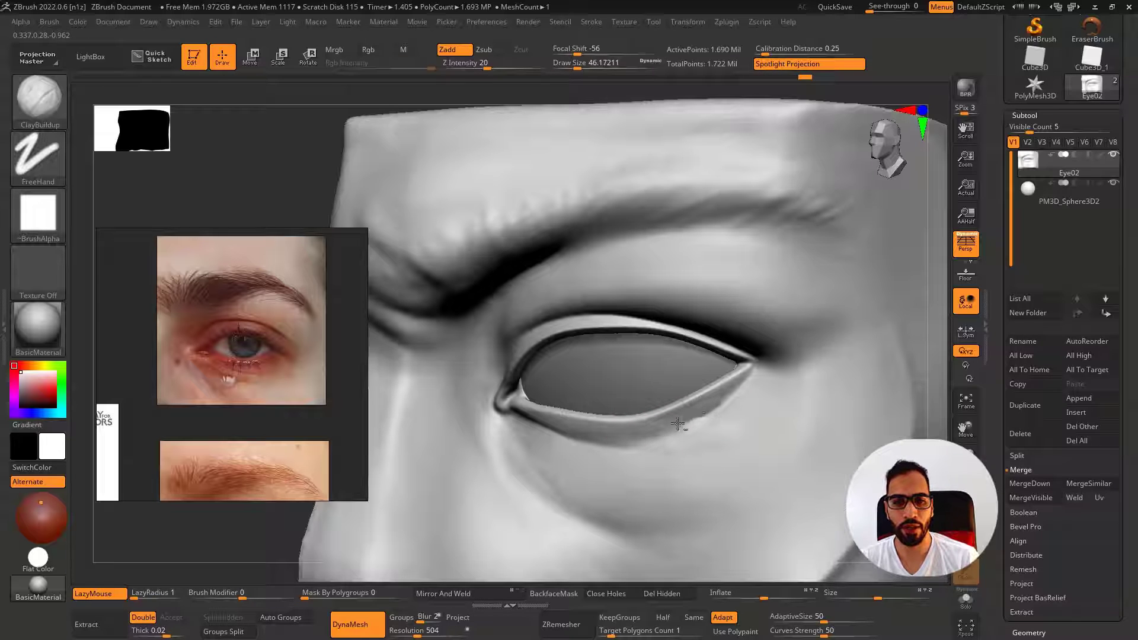
Carve the underside of the lower eyelid's outer half with ClayBuildup at a draw size of about 74, and smooth it
right_click_drag(647, 402, 688, 430)
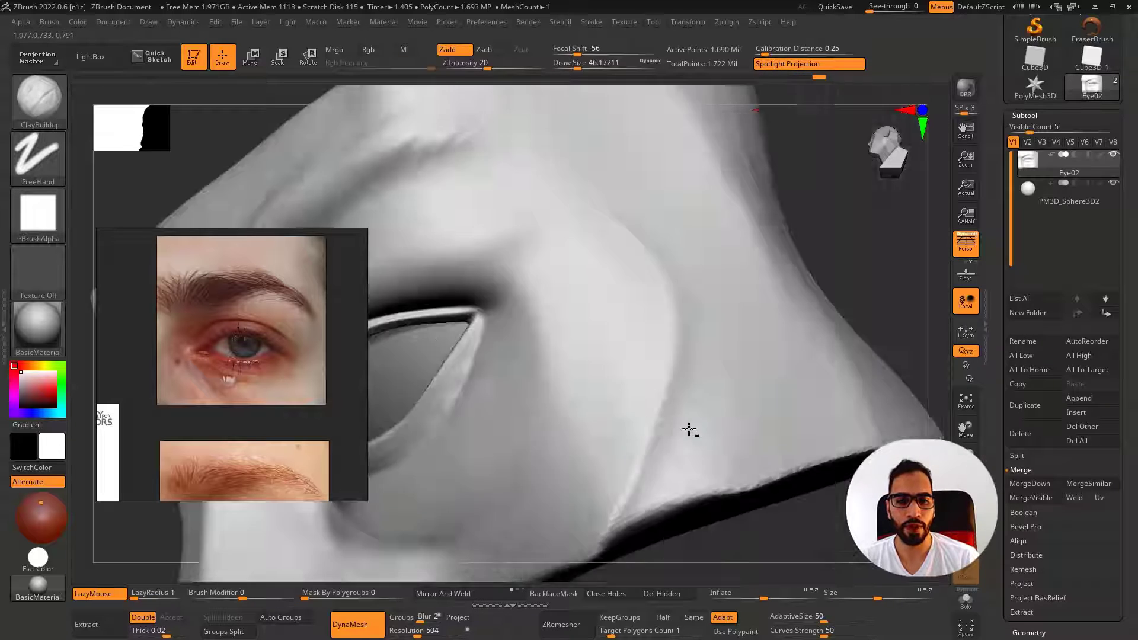
right_click_drag(475, 407, 620, 393)
key("s")
left_click_drag(586, 394, 583, 393)
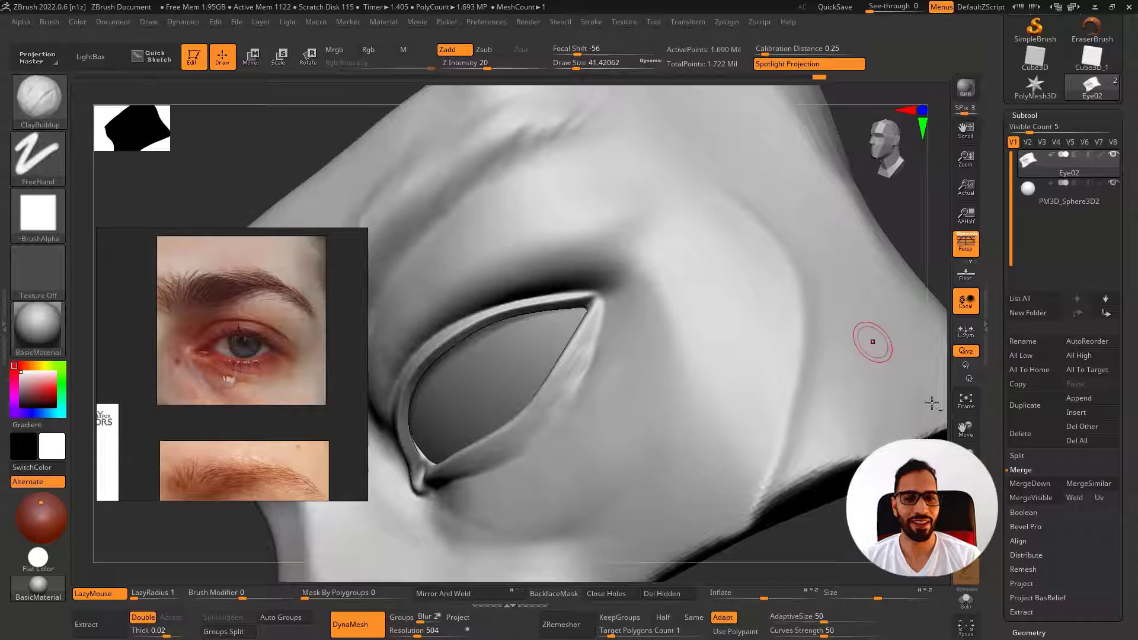
right_click_drag(653, 445, 534, 437)
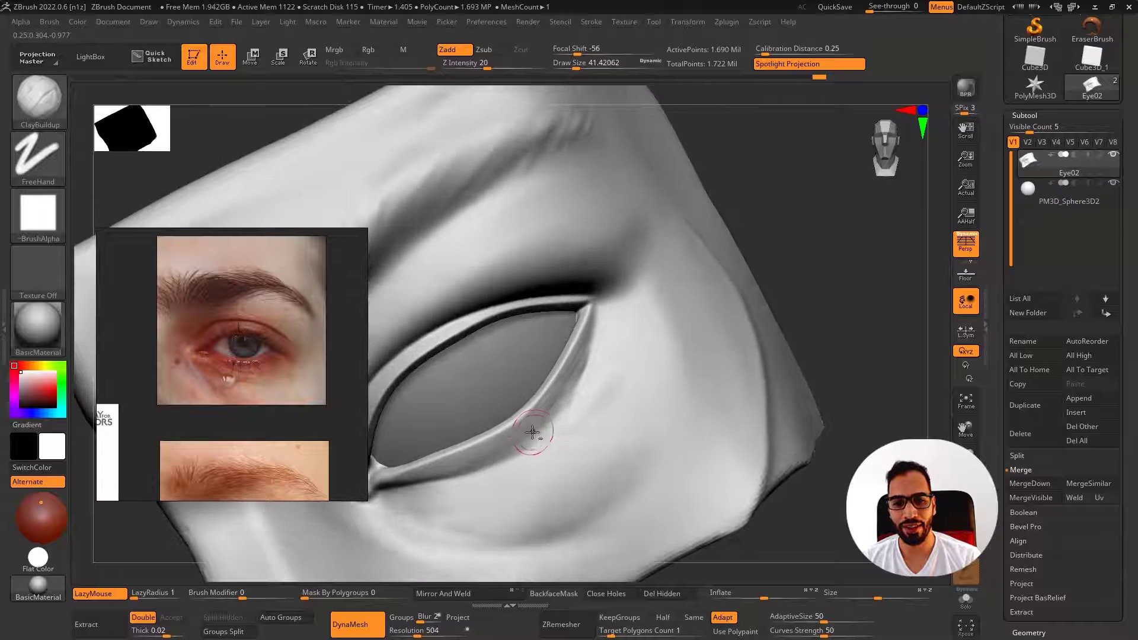
key("s")
left_click_drag(534, 437, 551, 402)
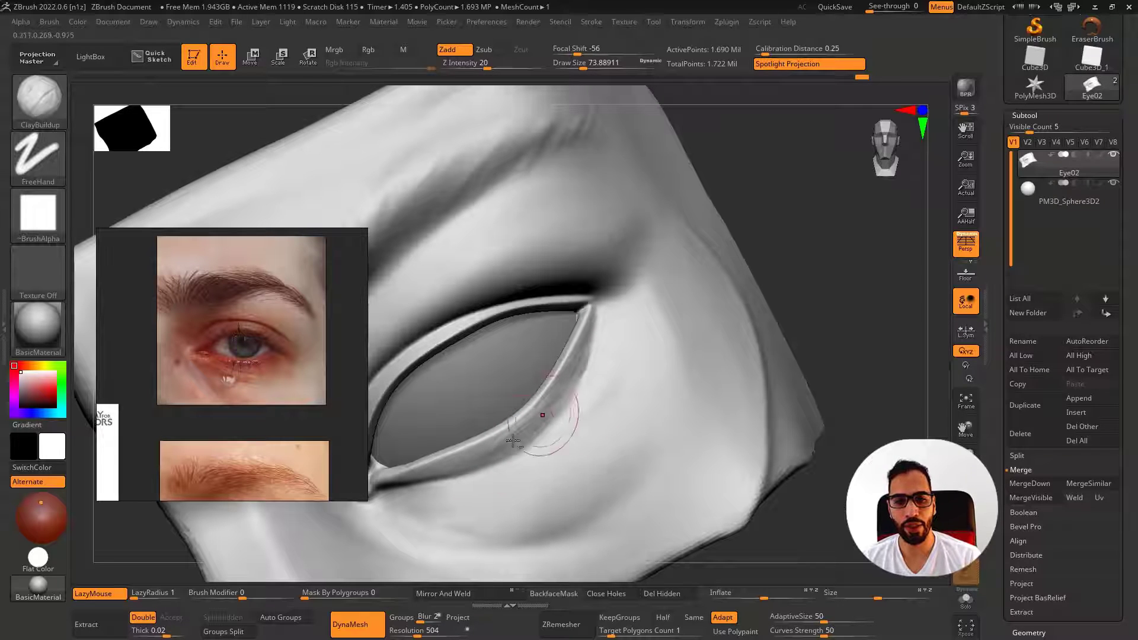
left_click_drag(512, 440, 536, 437, "alt")
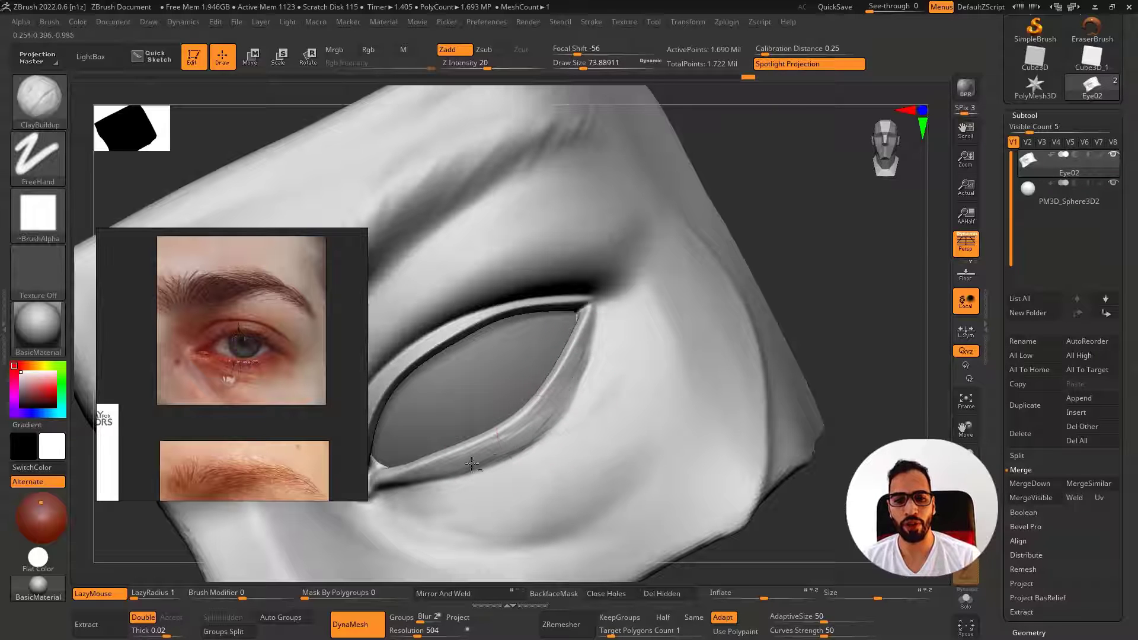
key("shift")
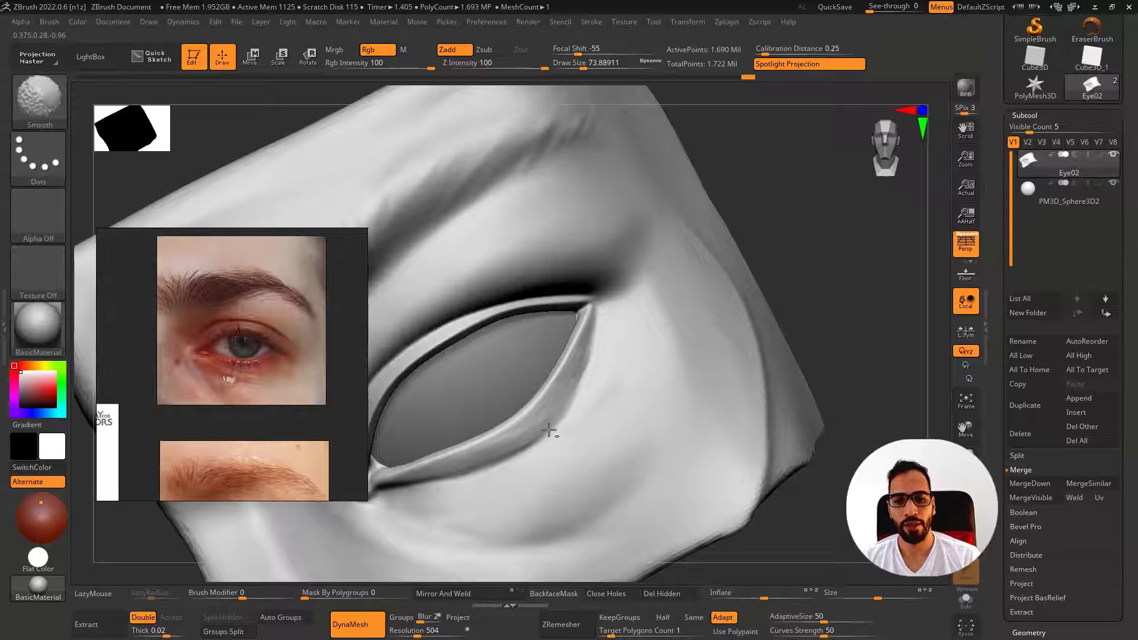
mouse_move(549, 431)
left_mouse_down("alt")
mouse_move(489, 462)
mouse_move(515, 445)
left_mouse_up("alt")
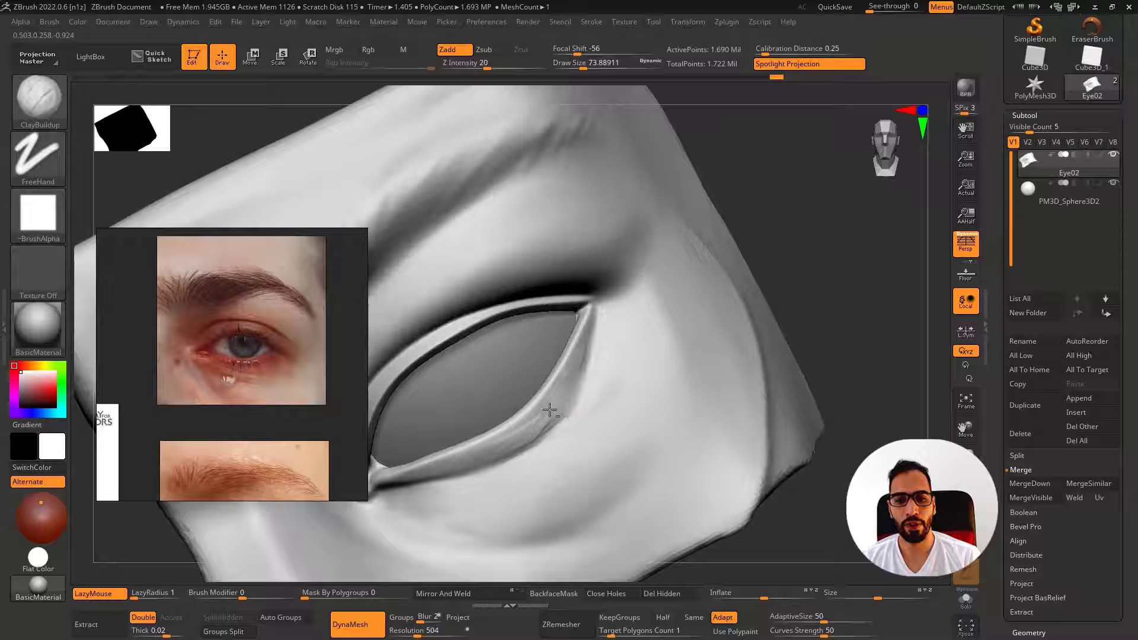
Isolate the face mesh to view it from another angle and bring the reference photo of the open eye into view
mouse_move(497, 456)
right_mouse_down("ctrl")
mouse_move(504, 409)
mouse_move(597, 465)
mouse_move(556, 452)
mouse_move(575, 484)
mouse_move(619, 469)
mouse_move(571, 474)
mouse_move(635, 498)
mouse_move(681, 442)
mouse_move(538, 374)
mouse_move(585, 411)
mouse_move(300, 443)
right_mouse_up("ctrl")
key("ctrl+z")
key("alt+s")
left_click_drag(300, 444, 287, 289, "alt")
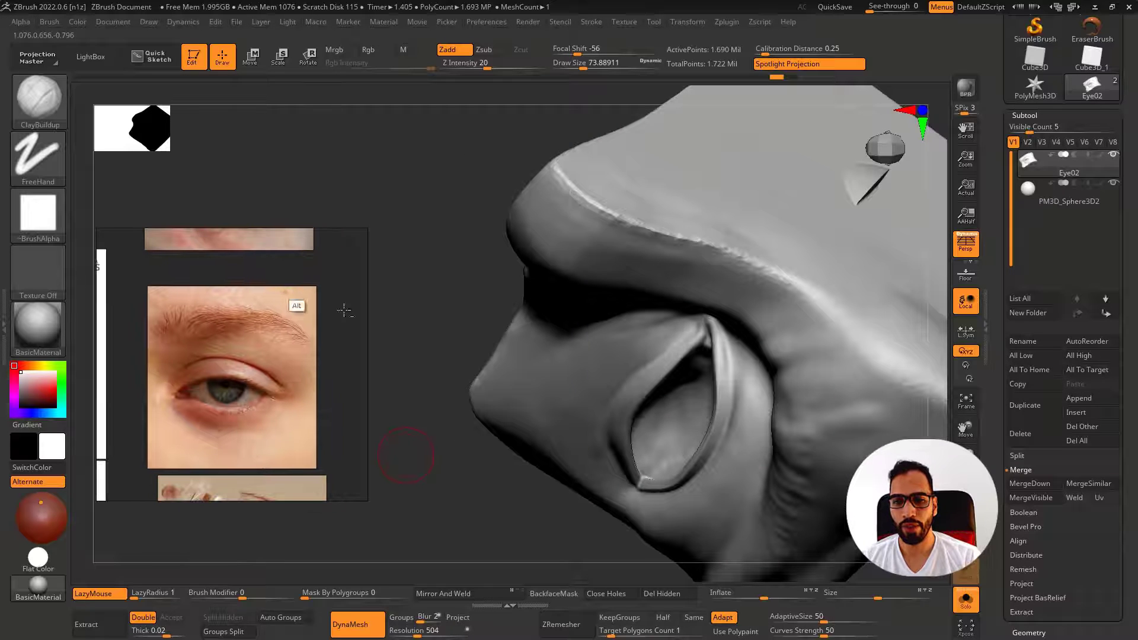
Bring the eye sketches of the reference sheet into view and examine the thickness of both eyelid rims from several angles
left_click_drag(333, 449, 332, 296, "alt")
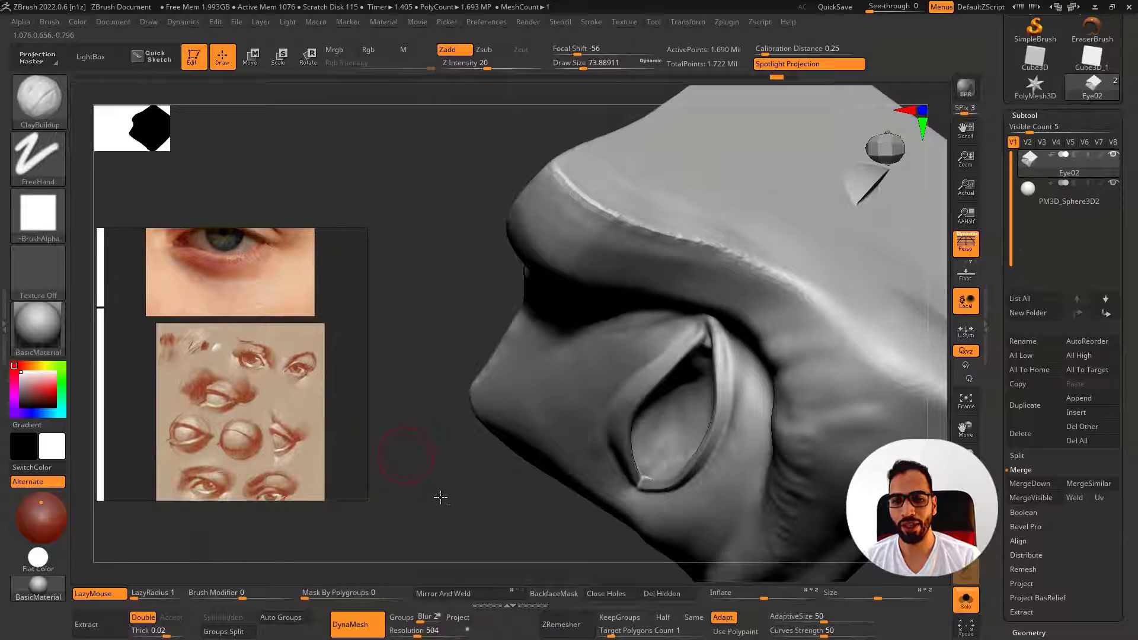
mouse_move(465, 510)
right_mouse_down()
mouse_move(557, 504)
mouse_move(617, 386)
mouse_move(657, 361)
mouse_move(635, 389)
mouse_move(608, 386)
mouse_move(648, 381)
right_mouse_up()
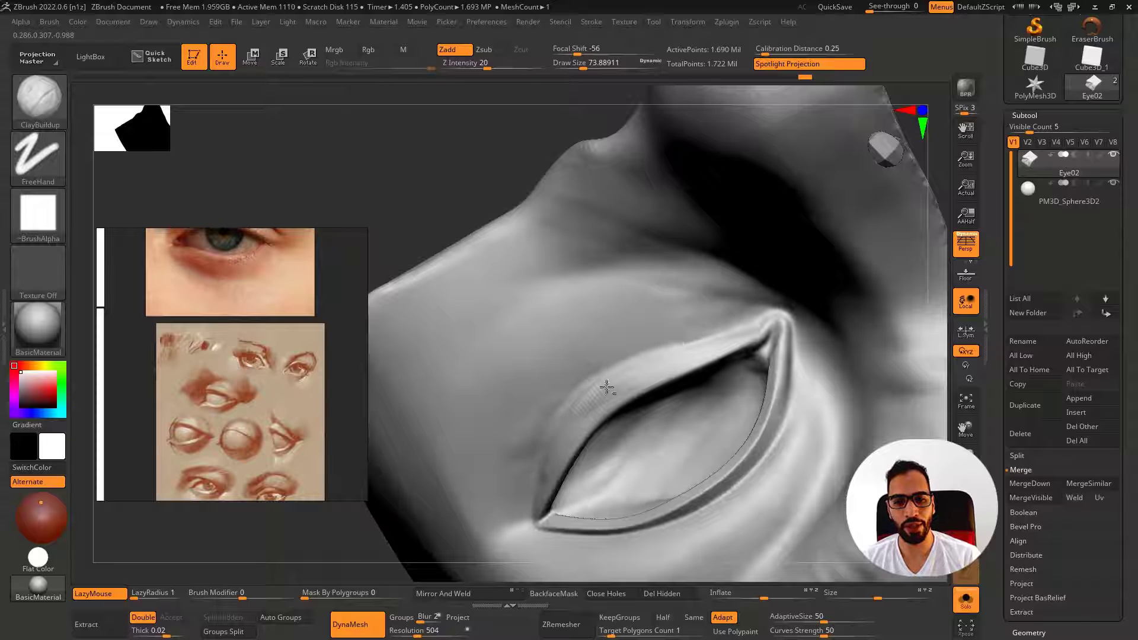
mouse_move(551, 467)
right_mouse_down()
mouse_move(596, 380)
mouse_move(579, 318)
mouse_move(589, 328)
right_mouse_up()
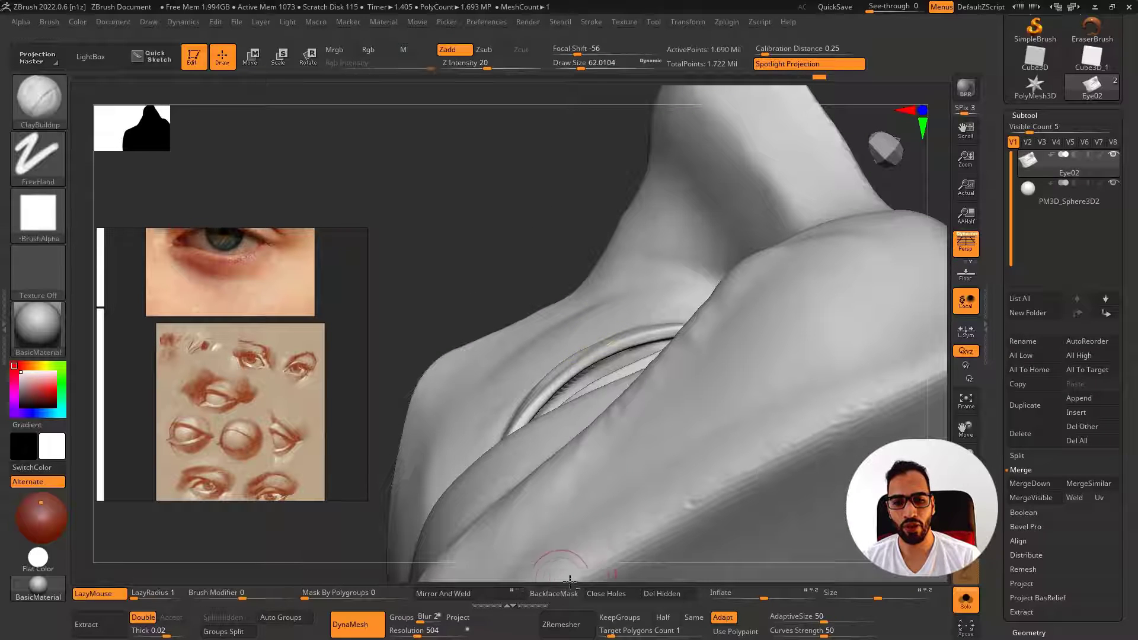
mouse_move(551, 569)
right_mouse_down()
mouse_move(622, 437)
mouse_move(597, 363)
right_mouse_up()
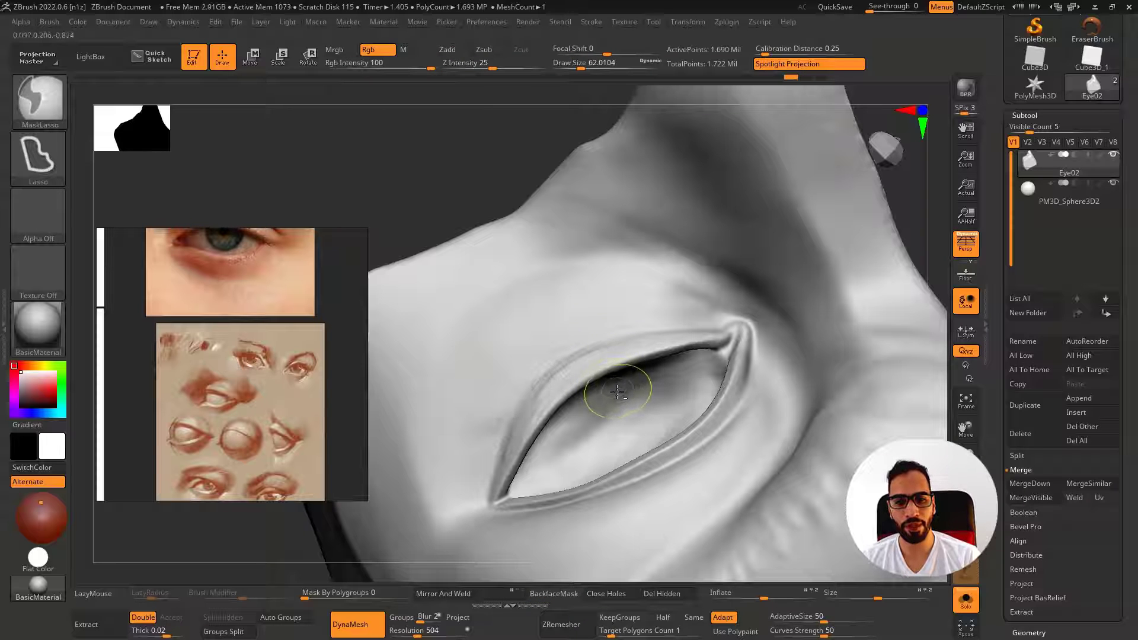
mouse_move(549, 563)
right_mouse_down()
mouse_move(593, 370)
mouse_move(585, 376)
right_mouse_up()
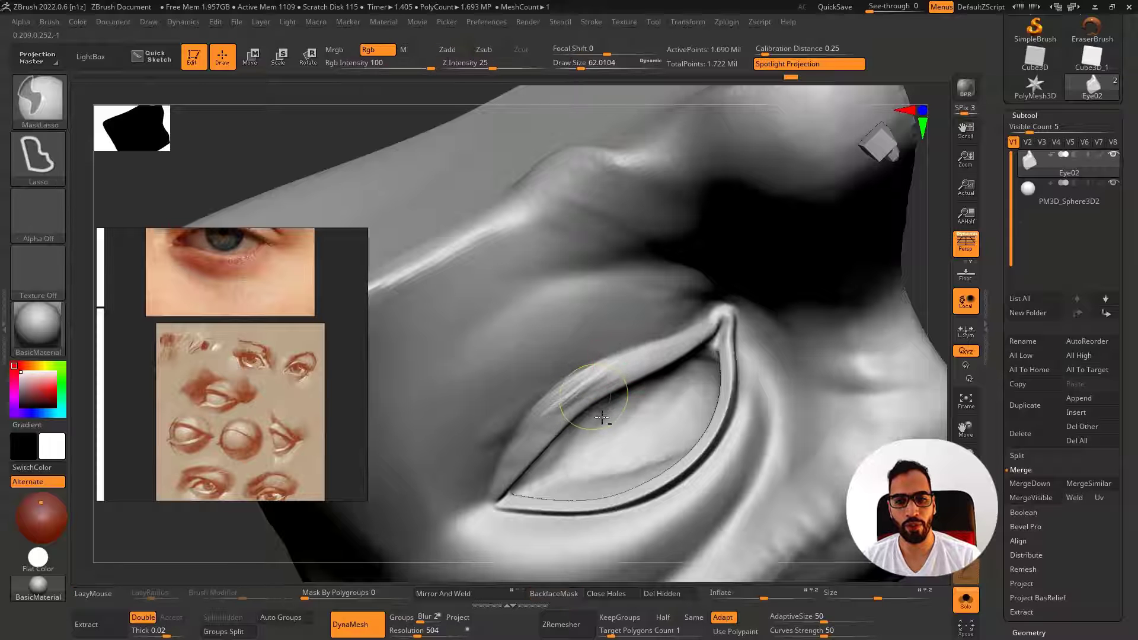
mouse_move(625, 437)
right_mouse_down()
mouse_move(586, 416)
mouse_move(554, 305)
mouse_move(568, 333)
right_mouse_up()
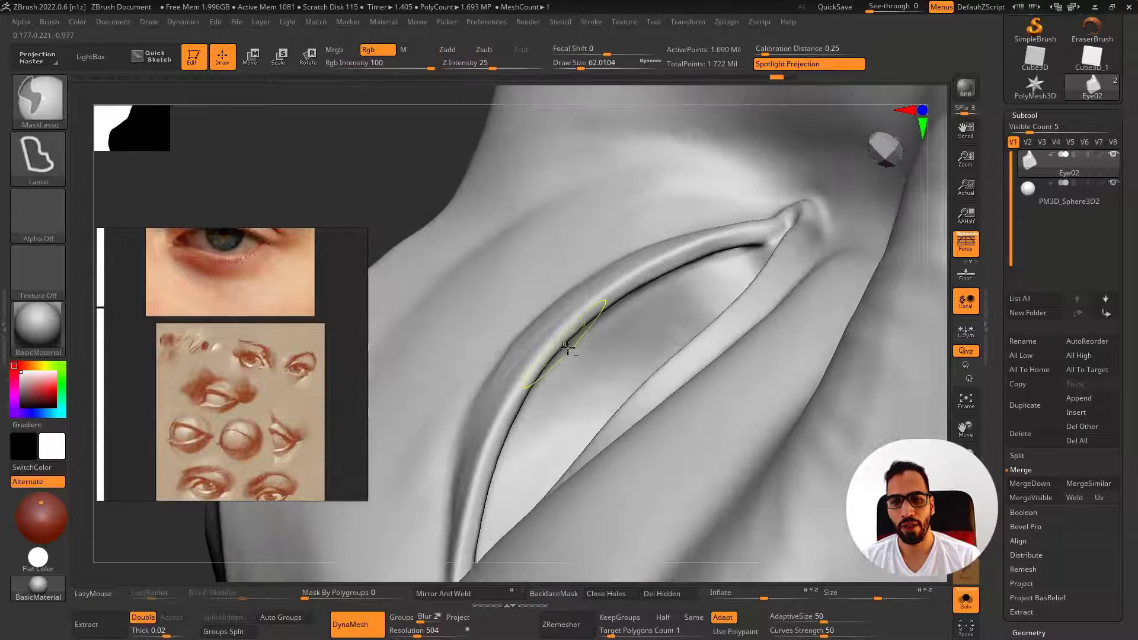
Step back in the undo history and isolate a square patch of the face mesh across the middle of the eyelids
left_click(710, 83)
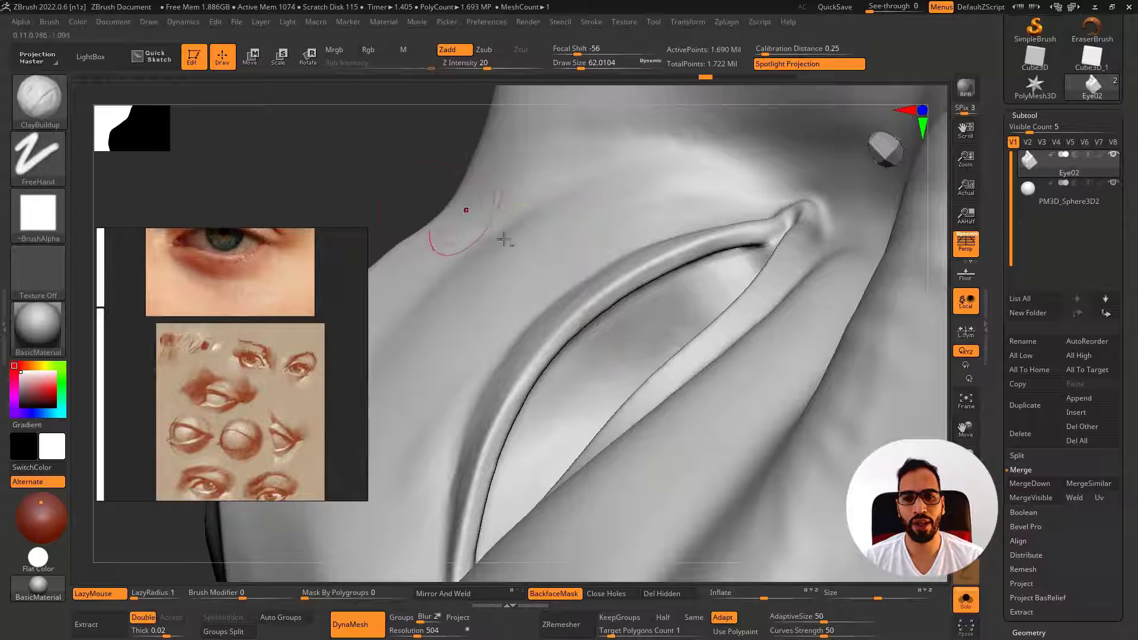
left_click_drag(468, 255, 670, 452, "ctrl+alt+shift")
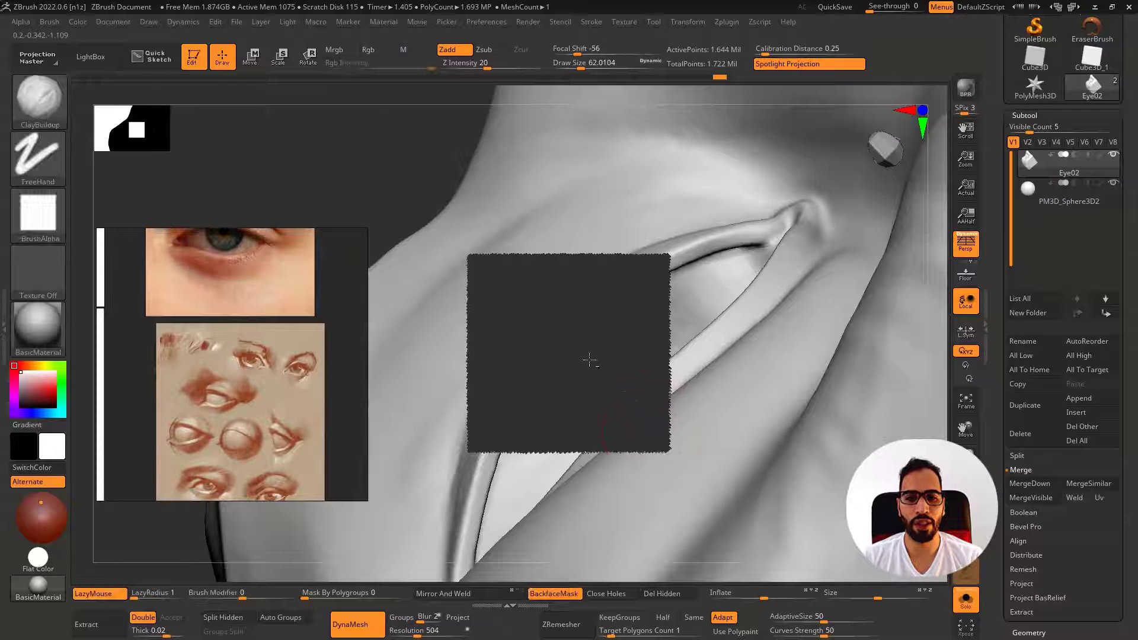
left_click_drag(555, 325, 650, 401, "ctrl+alt+shift")
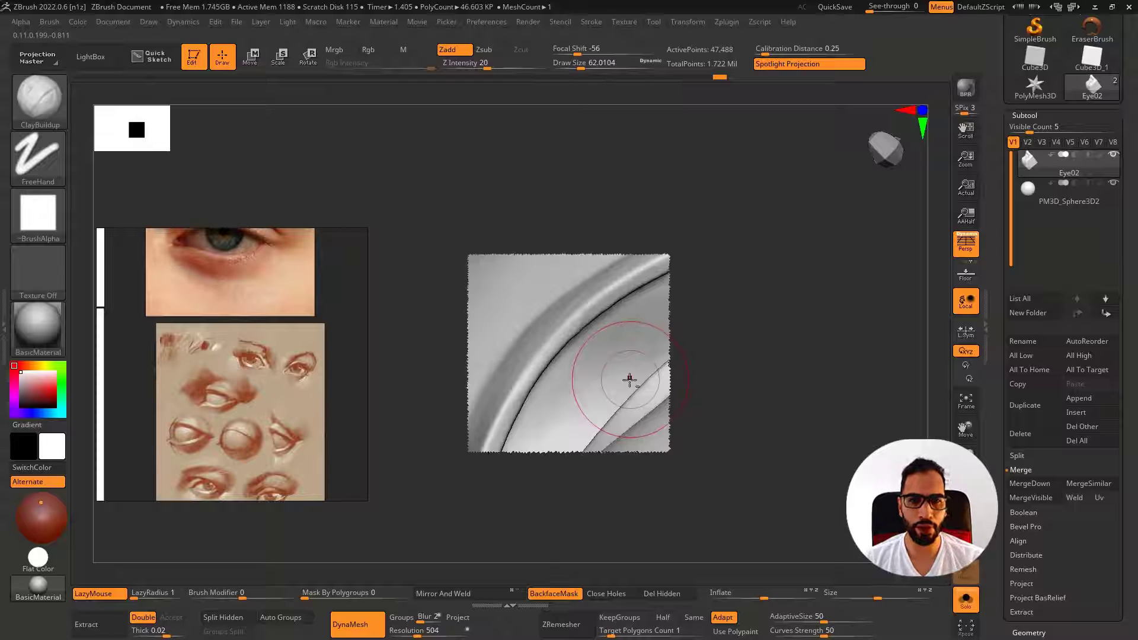
Turn on double-sided display for the face mesh and inspect the isolated lid patch's cross-section from the side
left_click_drag(711, 213, 750, 249)
scroll(1068, 296, "down", 10)
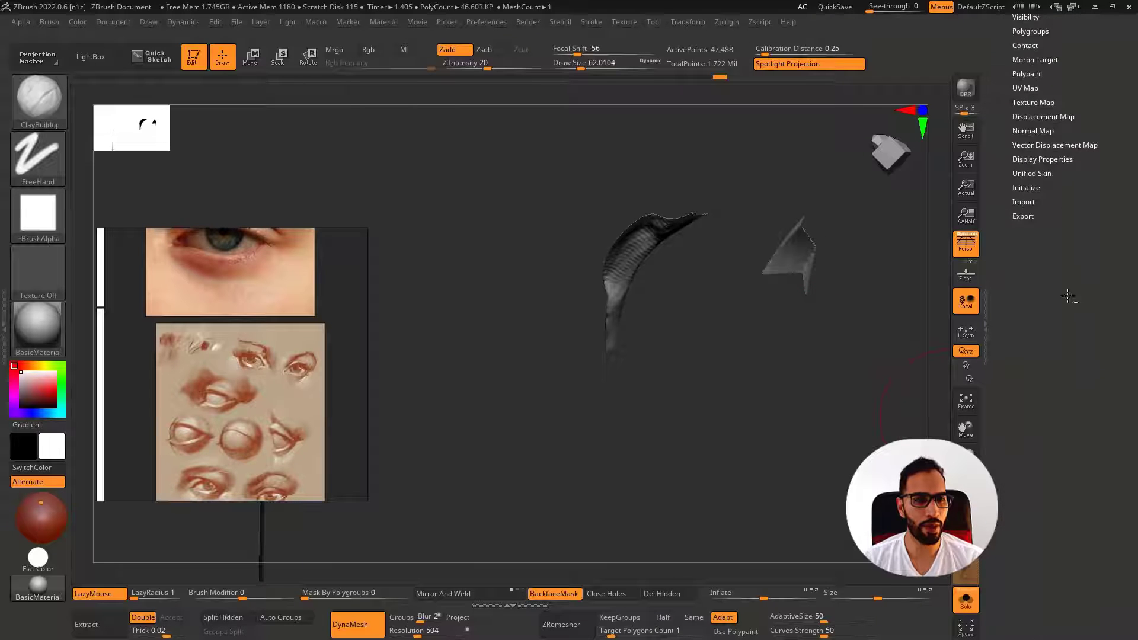
left_click(1064, 158)
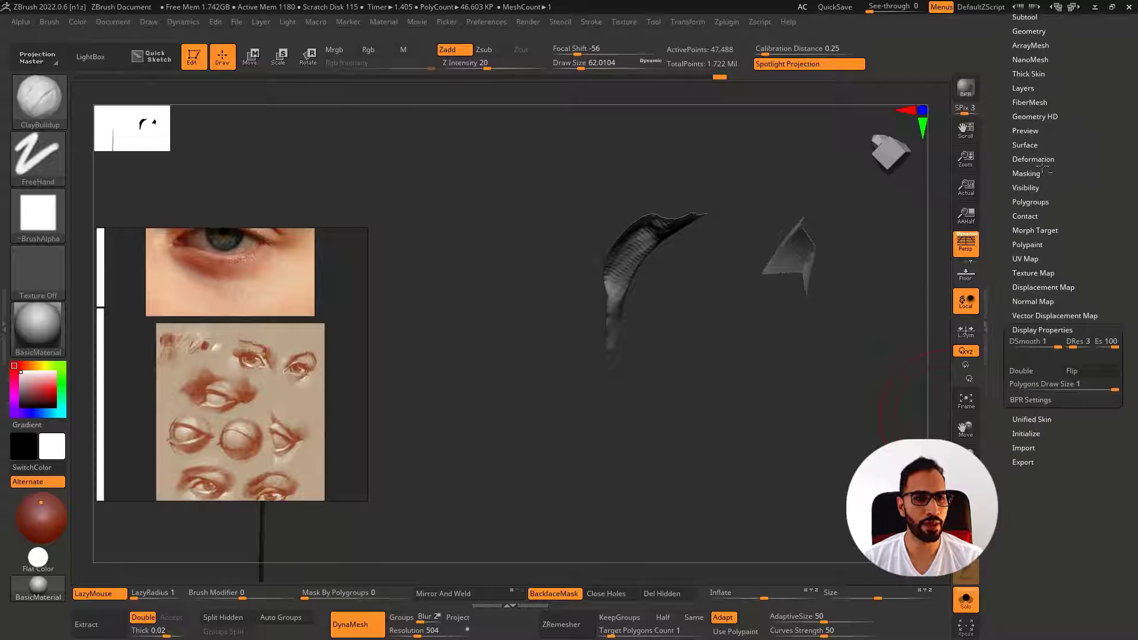
left_click(1023, 371)
left_click_drag(741, 332, 612, 202)
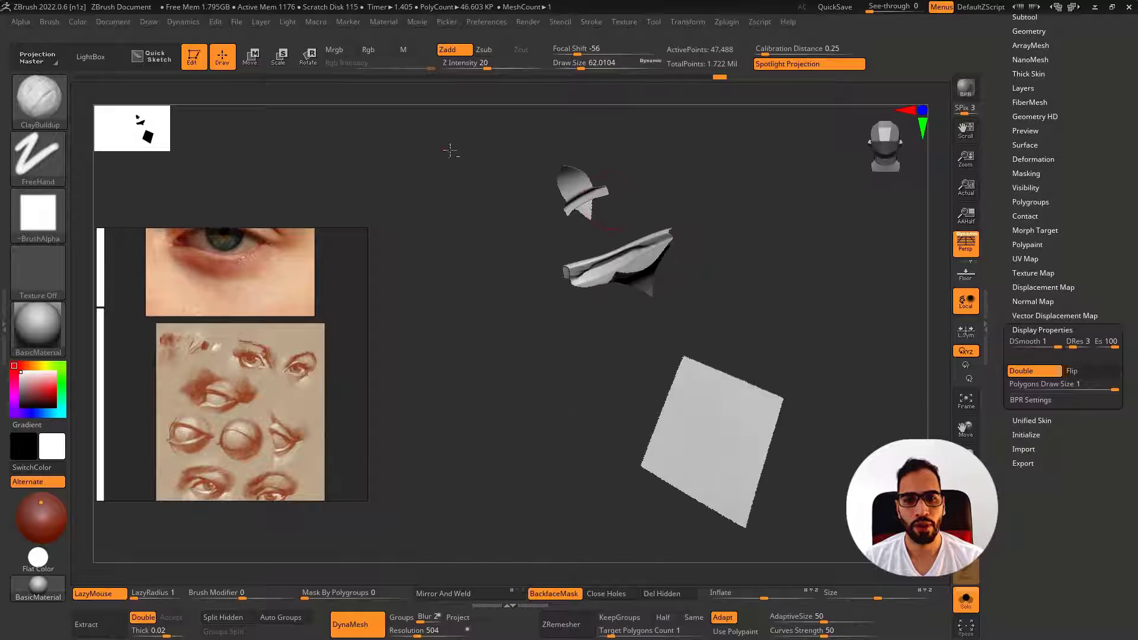
mouse_move(617, 267)
right_mouse_down()
mouse_move(607, 299)
mouse_move(617, 313)
mouse_move(614, 264)
mouse_move(604, 278)
mouse_move(508, 234)
right_mouse_up()
key("ctrl+shift")
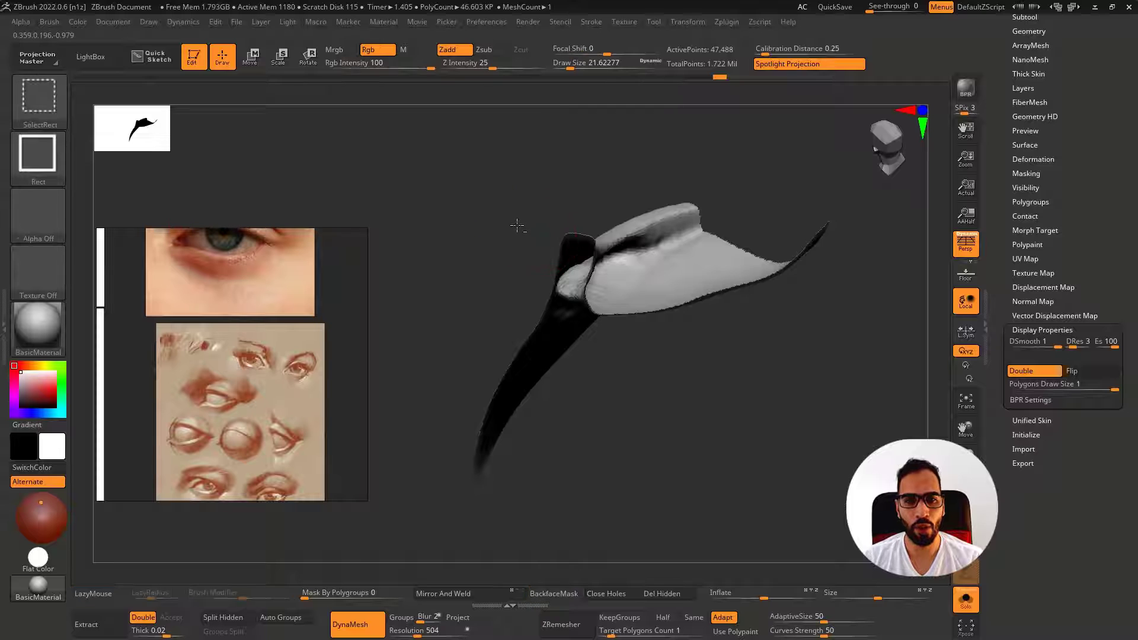
left_click(517, 225, "ctrl+shift")
key("ctrl+z")
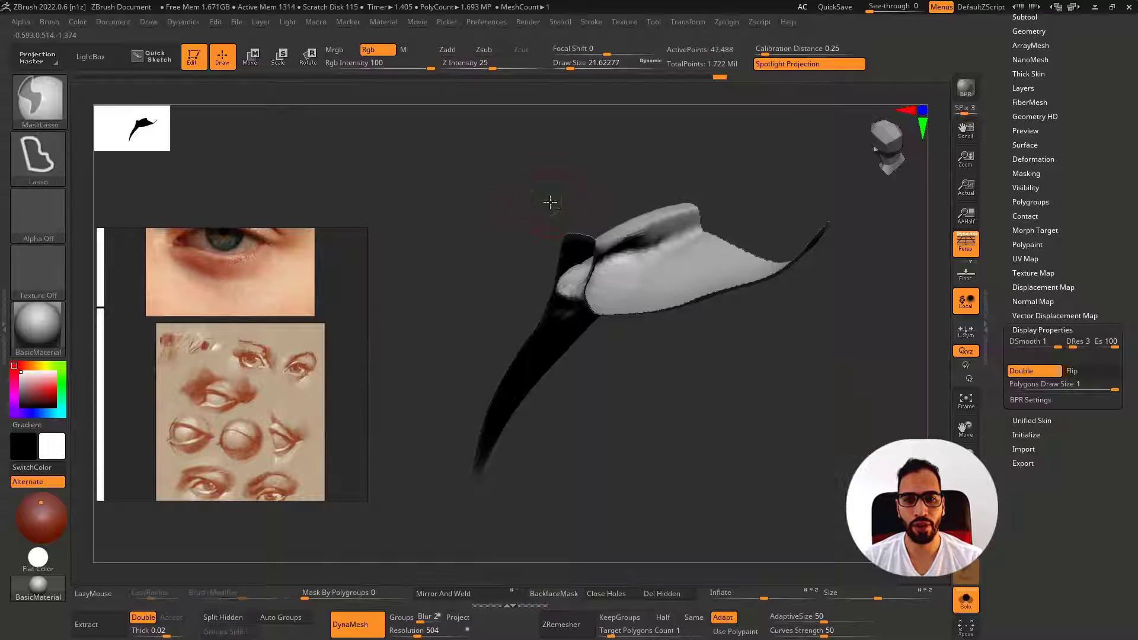
right_click_drag(550, 202, 635, 226)
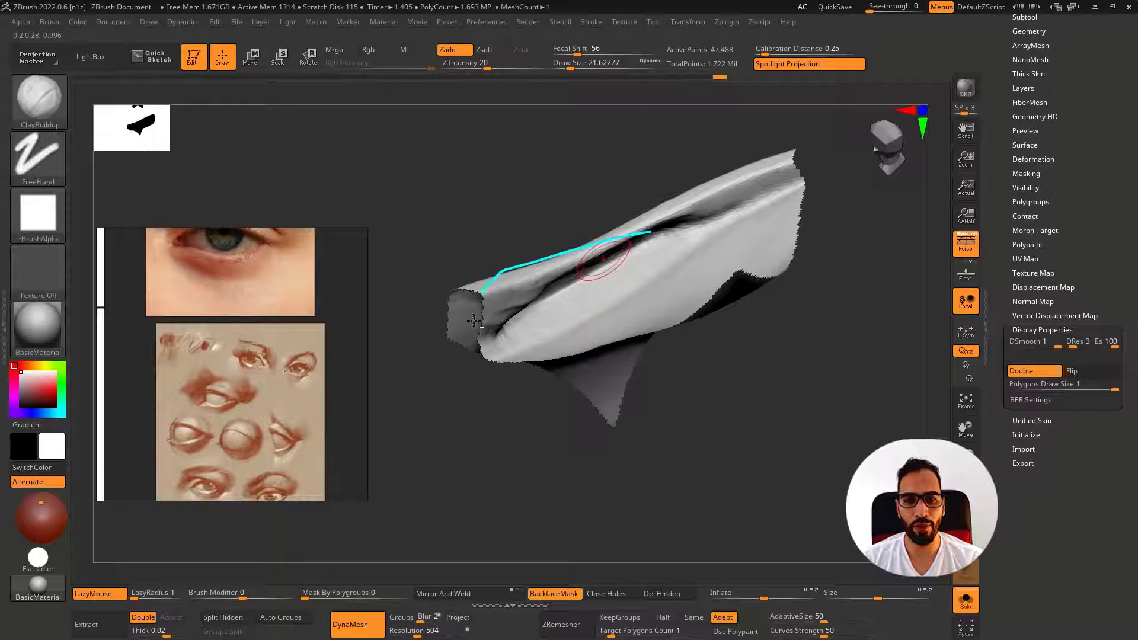
Select the eyeball sphere in the subtool list and duplicate it
scroll(1097, 137, "up", 5)
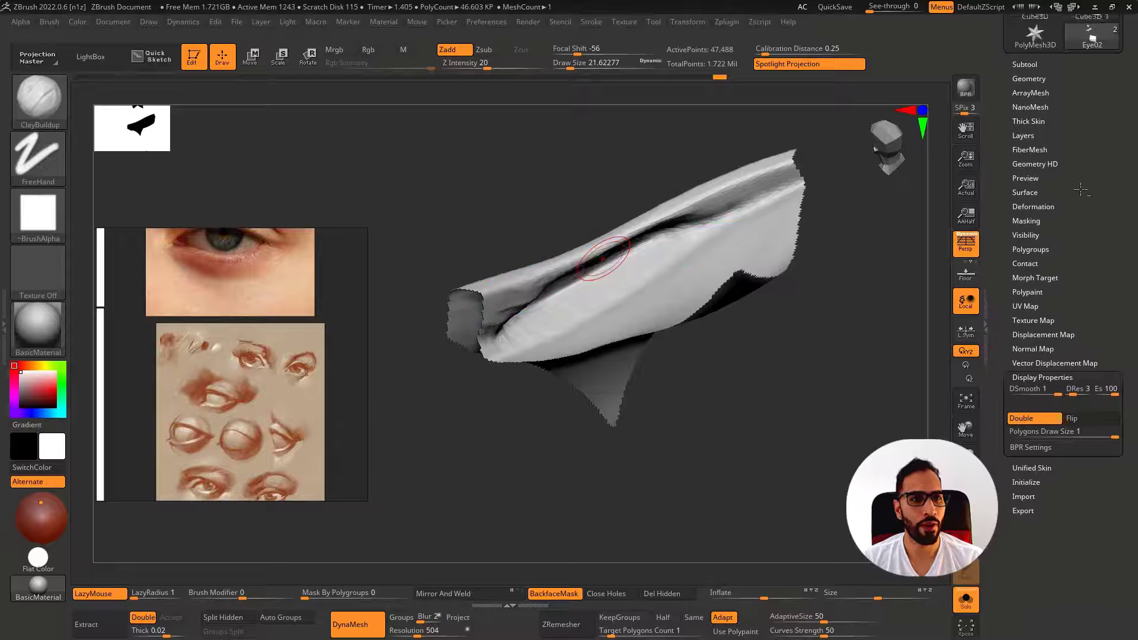
left_click(1034, 135)
left_click(1029, 204)
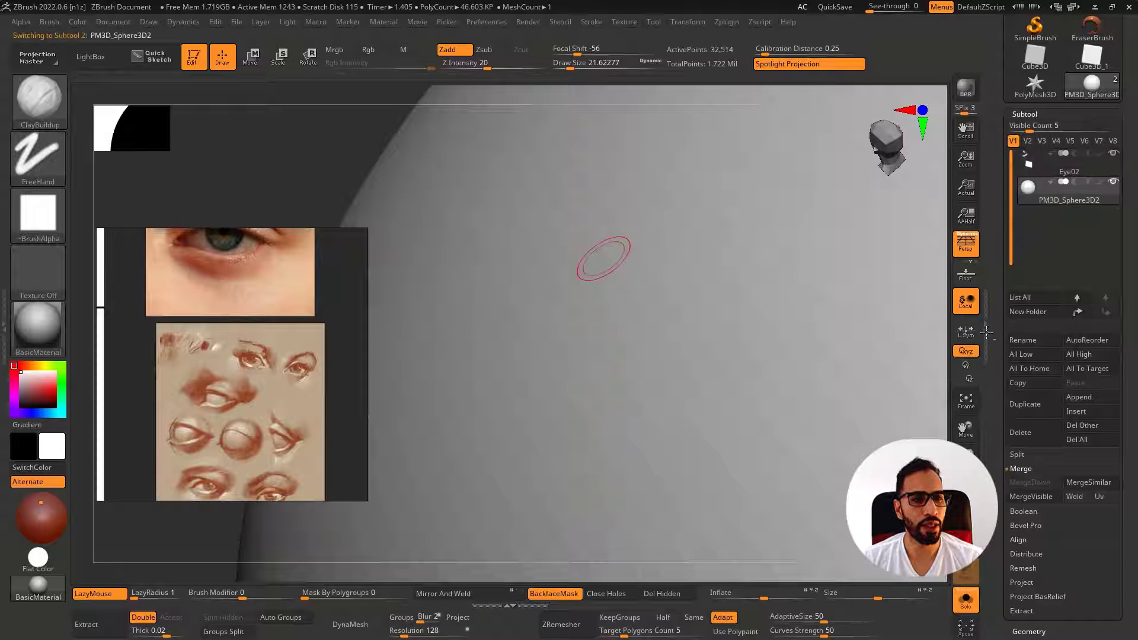
left_click(1015, 408)
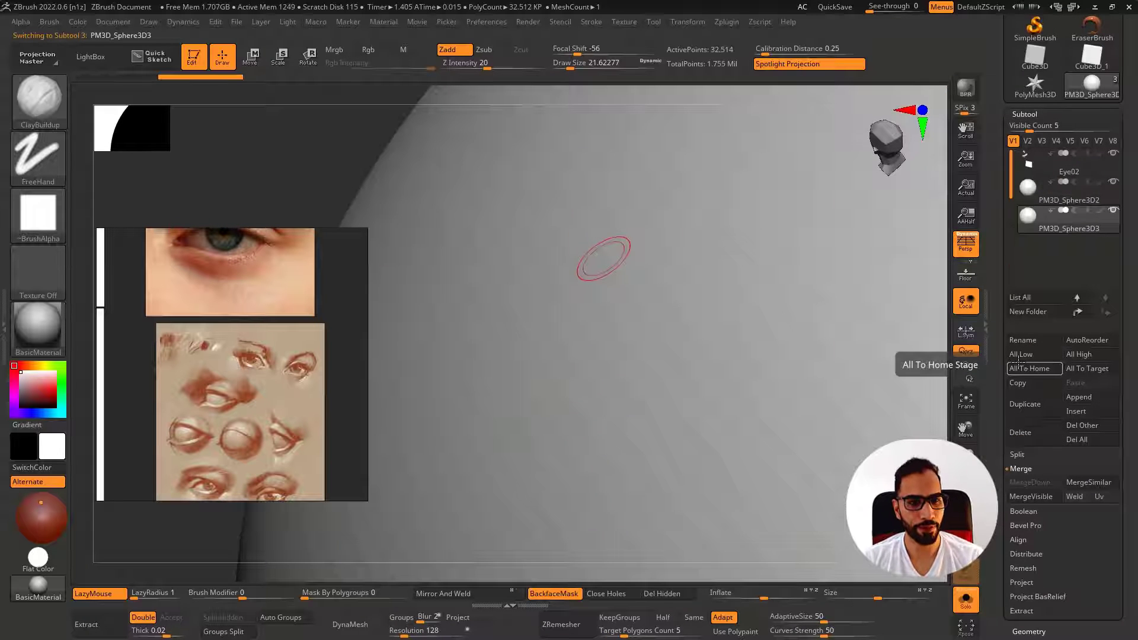
Scale the duplicated sphere down uniformly to a small ball and move it up to the isolated lid patch
right_click_drag(826, 336, 724, 280, "ctrl")
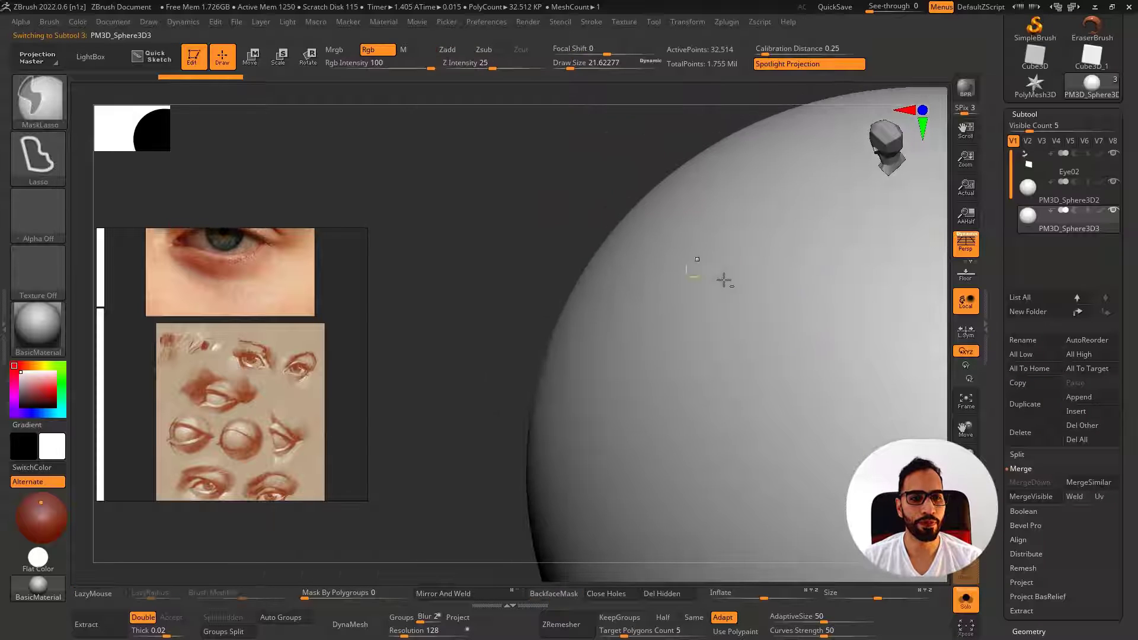
right_click_drag(800, 367, 667, 255, "alt")
right_click_drag(760, 341, 736, 377, "shift")
key("w")
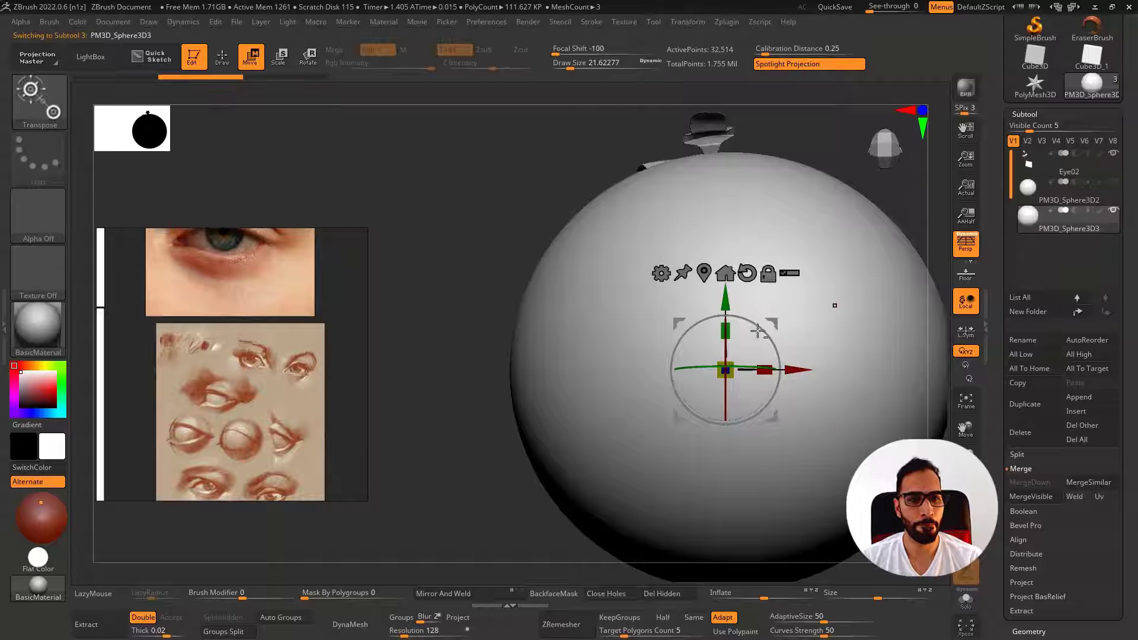
left_click_drag(735, 355, 533, 401)
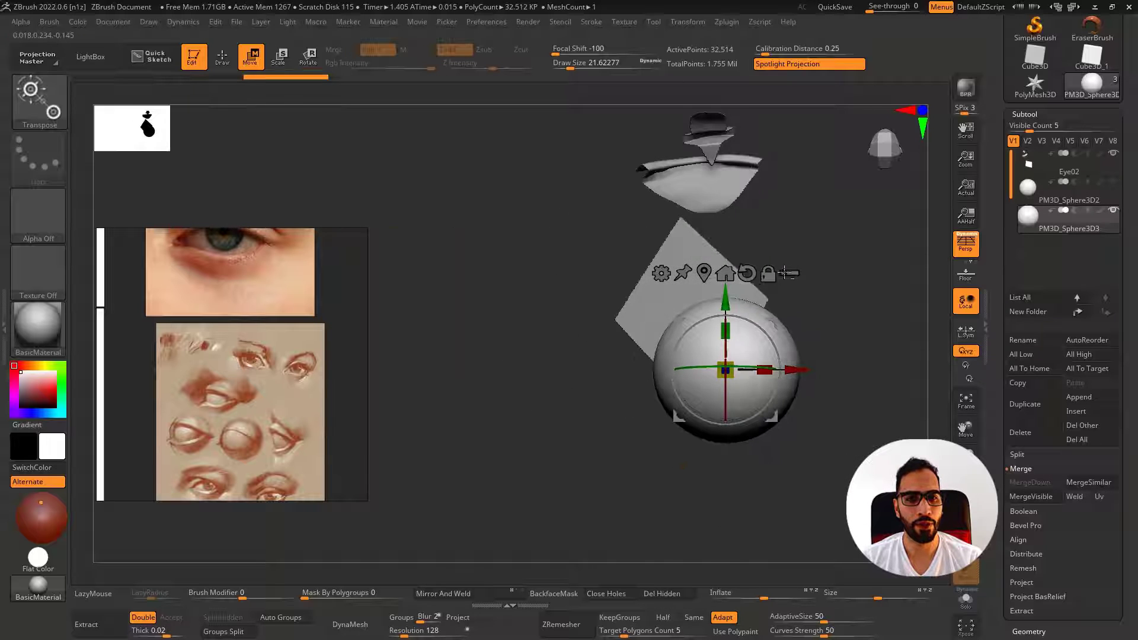
right_click_drag(782, 324, 745, 319)
left_click_drag(713, 301, 693, 130)
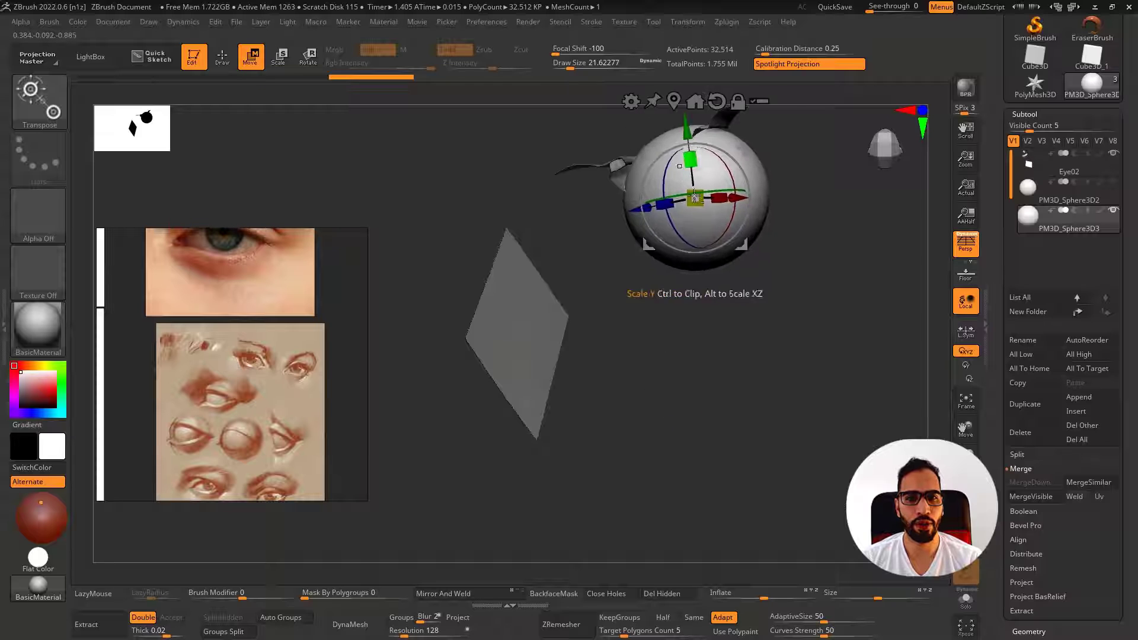
Stretch the small sphere into an elongated ellipsoid and place it on the inner side of the lower lid's rim
right_click_drag(692, 159, 708, 301, "ctrl")
left_click_drag(697, 262, 518, 255)
left_click_drag(747, 217, 656, 176)
right_click_drag(656, 176, 683, 234, "shift")
left_click_drag(626, 229, 723, 223)
right_click_drag(713, 145, 818, 252)
left_click_drag(651, 378, 652, 471)
right_click_drag(732, 409, 726, 376)
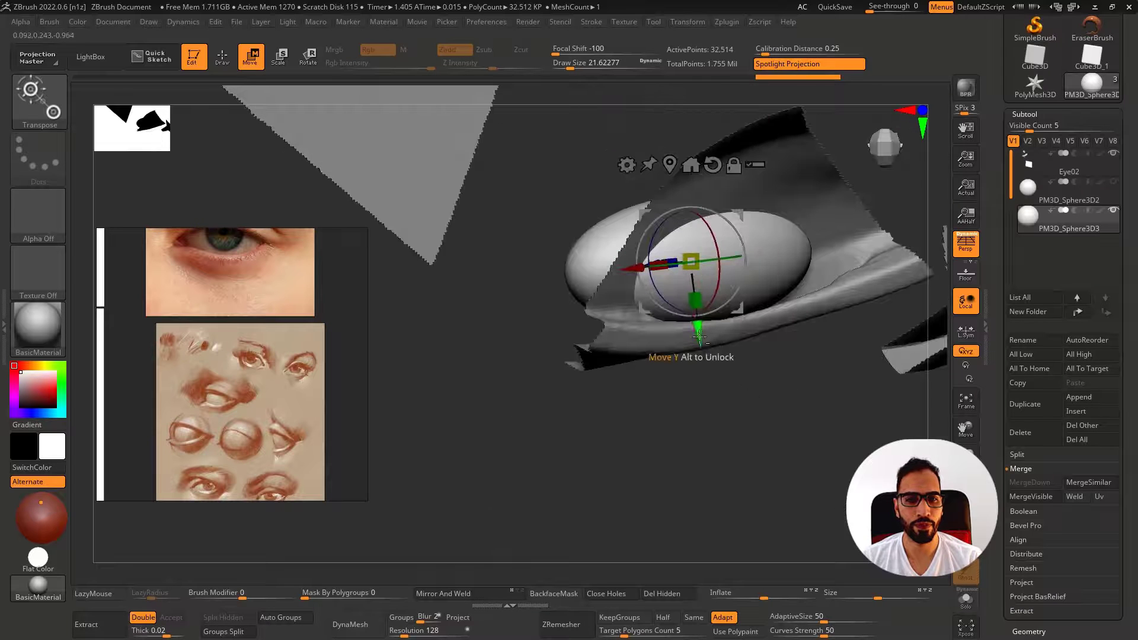
Pull the ellipsoid's ends outward along the lower lid's rim with the Move brush at a draw size of about 80
key("q")
mouse_move(701, 337)
right_mouse_down()
mouse_move(792, 329)
mouse_move(762, 314)
right_mouse_up()
right_click_drag(821, 261, 861, 274)
left_click_drag(831, 256, 888, 265)
left_click_drag(637, 292, 614, 296)
right_click_drag(702, 325, 664, 320)
left_click_drag(643, 322, 627, 329)
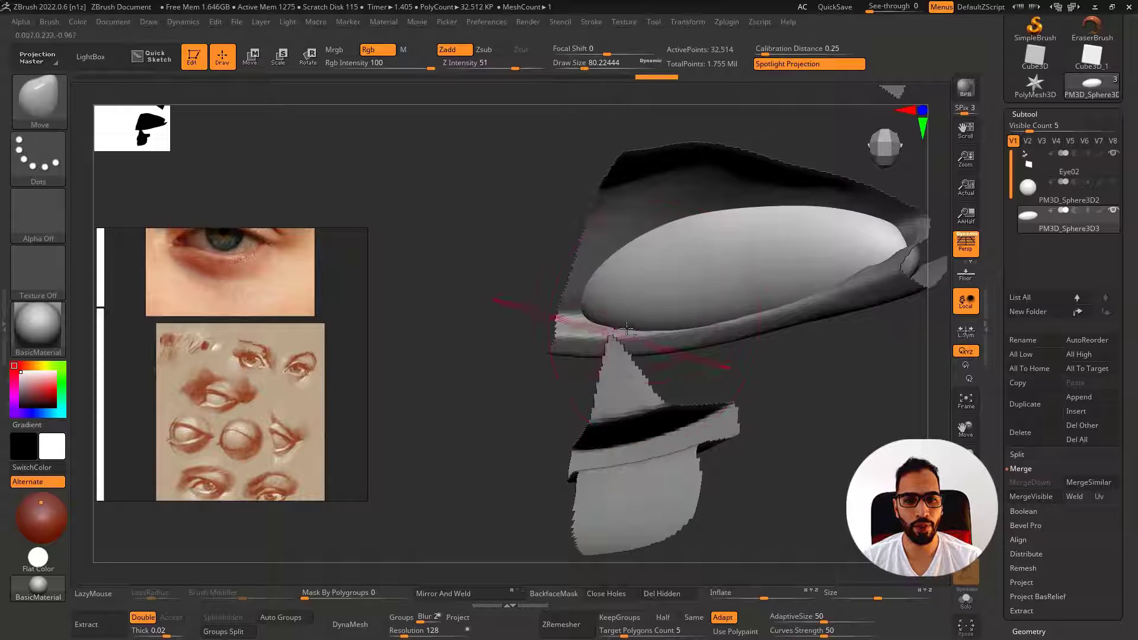
Fit the ellipsoid's lower edge and side closely against the lower lid's rim with the Move brush
right_click_drag(627, 329, 718, 320)
left_click_drag(629, 333, 626, 329)
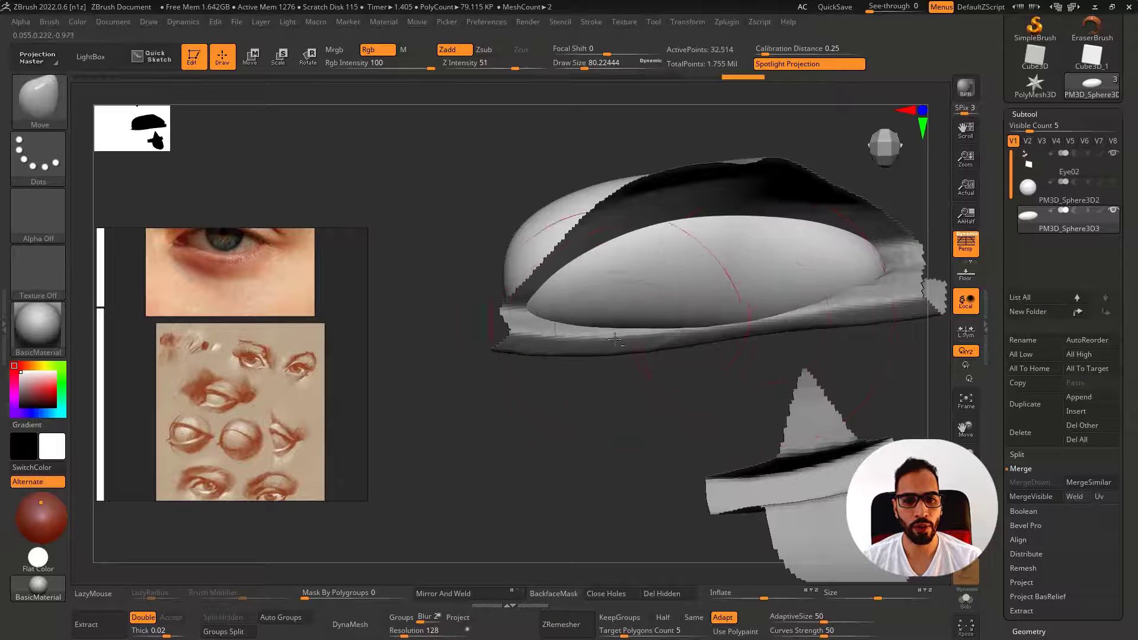
left_click_drag(554, 314, 541, 308)
right_click_drag(741, 326, 783, 317)
mouse_move(852, 295)
right_mouse_down()
mouse_move(861, 290)
mouse_move(813, 259)
right_mouse_up()
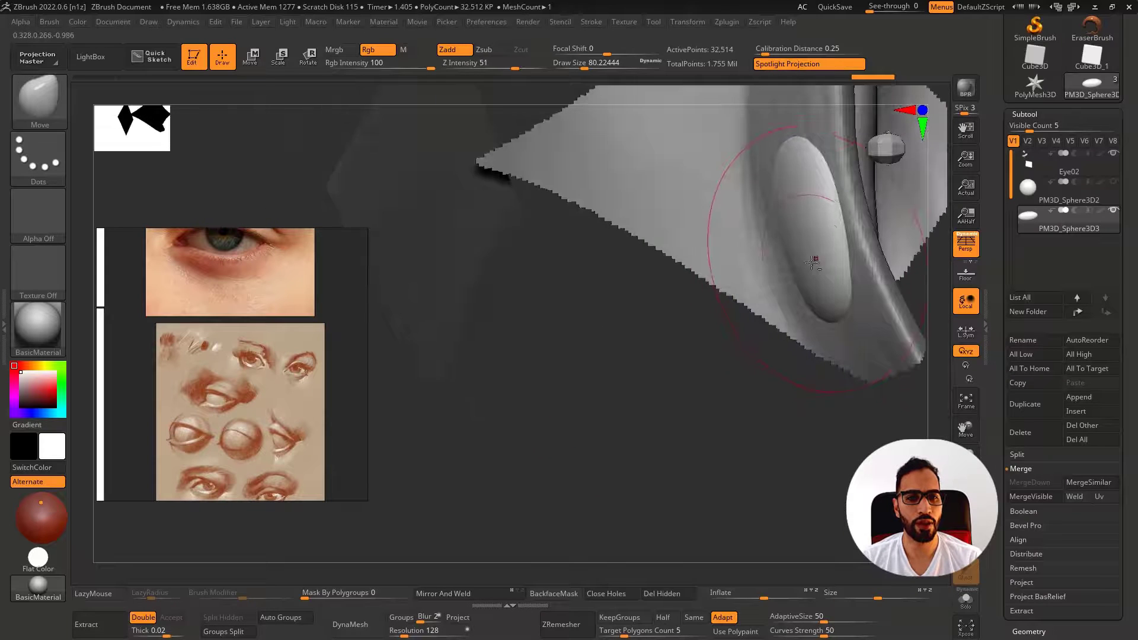
left_click_drag(813, 259, 802, 261)
right_click_drag(802, 261, 804, 264)
Sculpt the ellipsoid's surface with ClayBuildup at a draw size of about 71 and check its shape in isolation
key("b")
key("s")
key("t")
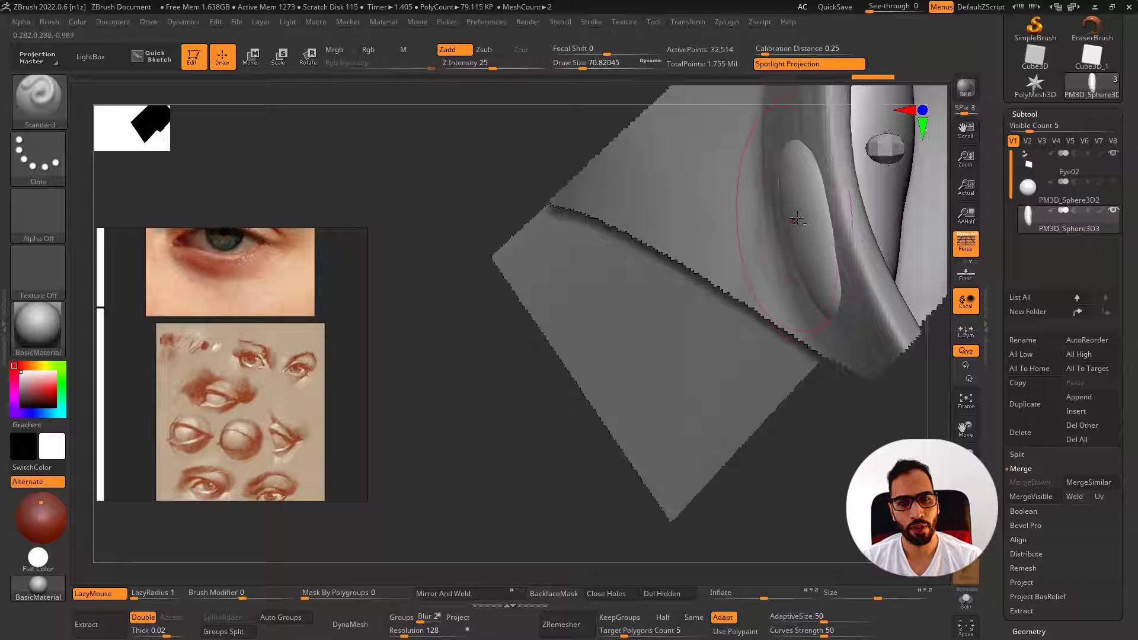
key("b")
key("c")
key("b")
right_click_drag(792, 171, 772, 148)
left_click_drag(826, 224, 829, 285)
mouse_move(828, 285)
right_mouse_down()
mouse_move(791, 237)
mouse_move(737, 236)
mouse_move(766, 274)
mouse_move(818, 256)
mouse_move(818, 303)
right_mouse_up()
left_click_drag(780, 350, 795, 306)
left_click(821, 283)
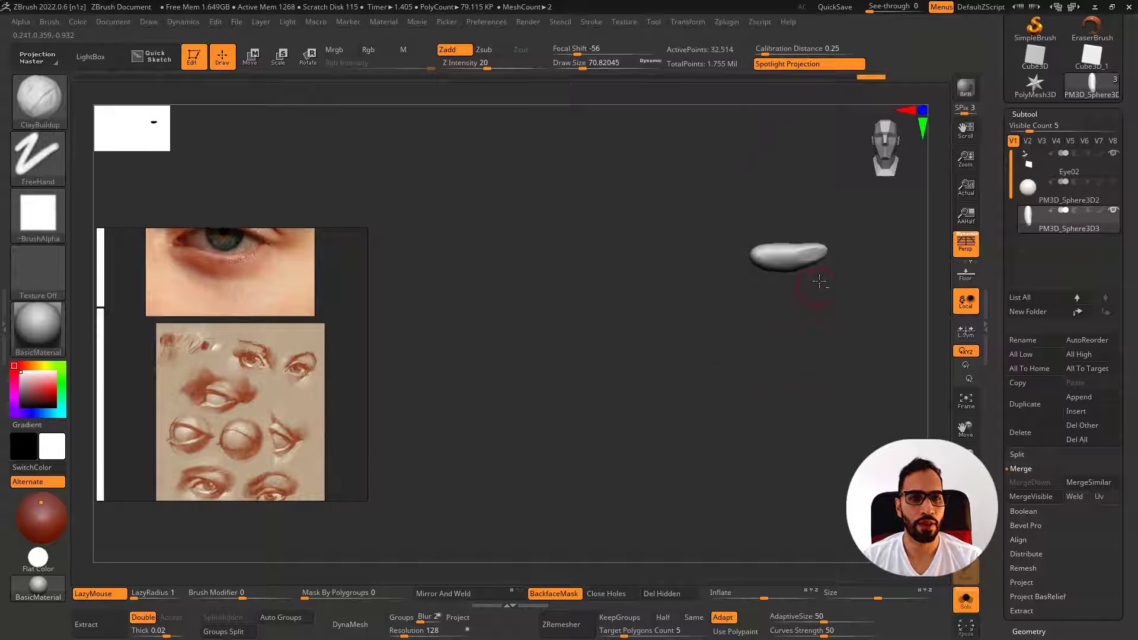
left_click(848, 336)
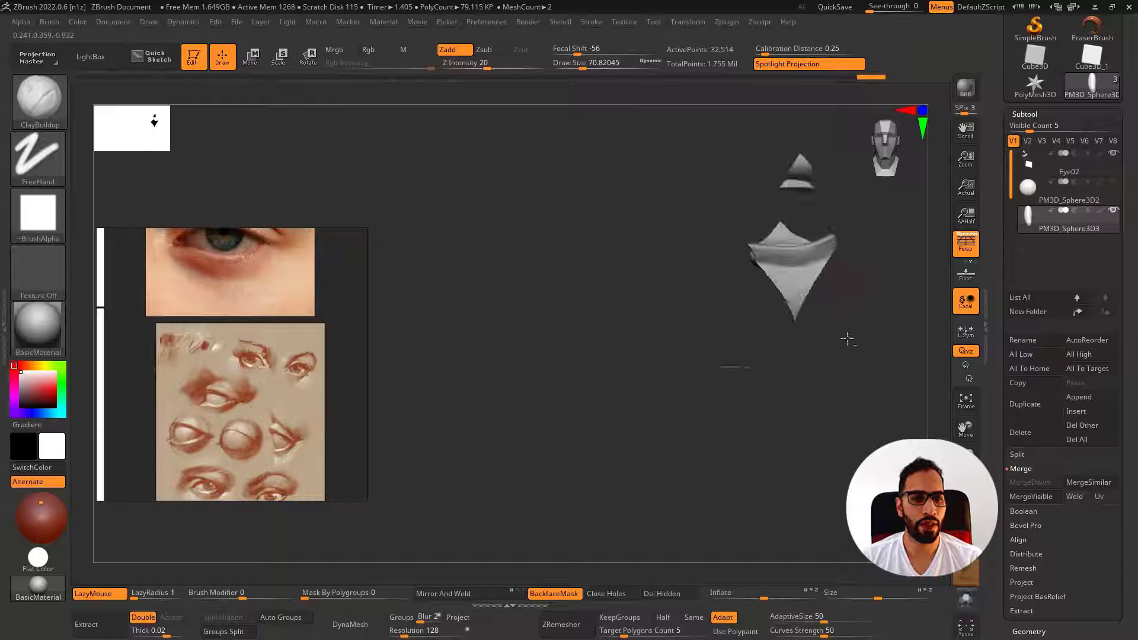
Select the face mesh and unhide all of its hidden parts
left_click(1034, 166)
left_click(863, 267, "ctrl+shift")
mouse_move(862, 277)
right_mouse_down("alt")
mouse_move(713, 323)
mouse_move(664, 299)
mouse_move(600, 295)
right_mouse_up("alt")
Reselect the small ellipsoid and reshape it along the lower eyelid's inner edge with the Move brush
key("b")
key("m")
key("v")
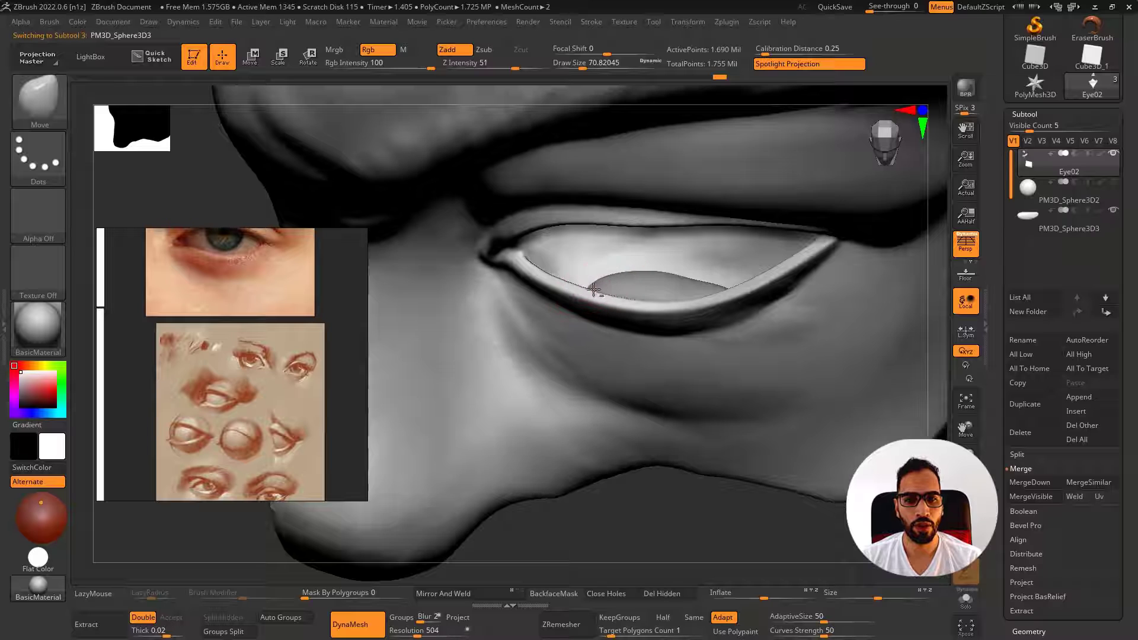
left_click(594, 290, "alt")
left_click_drag(548, 276, 596, 296)
mouse_move(661, 262)
right_mouse_down()
mouse_move(584, 305)
mouse_move(606, 323)
right_mouse_up()
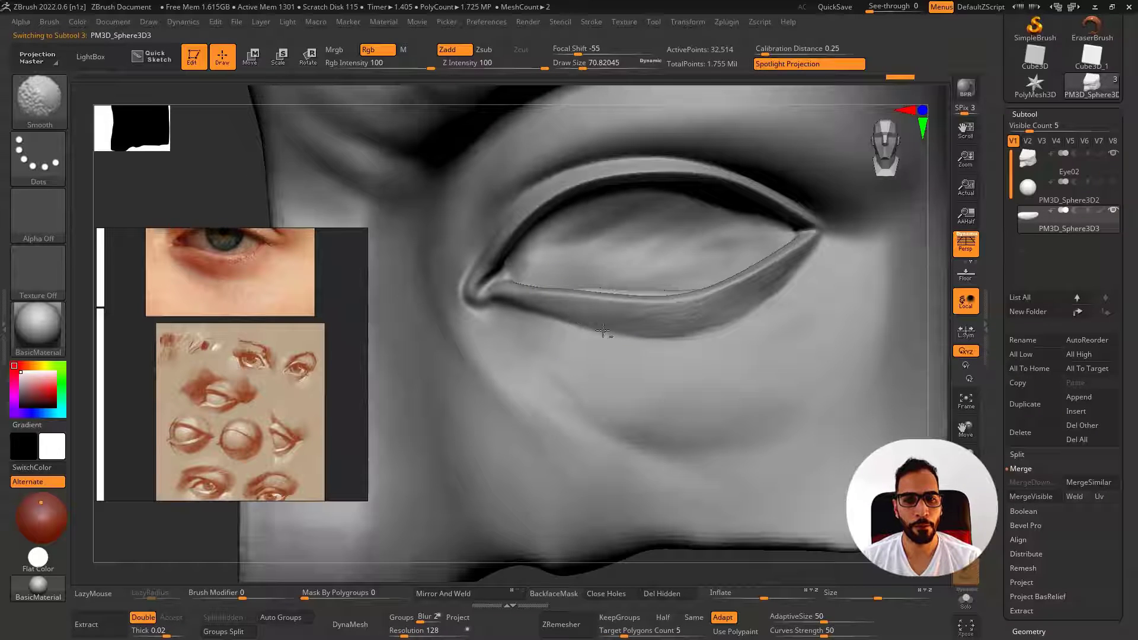
Show the eyeball again and push the ellipsoid's inner end toward the inner eye corner using Move at a draw size of about 239
left_click(1114, 182)
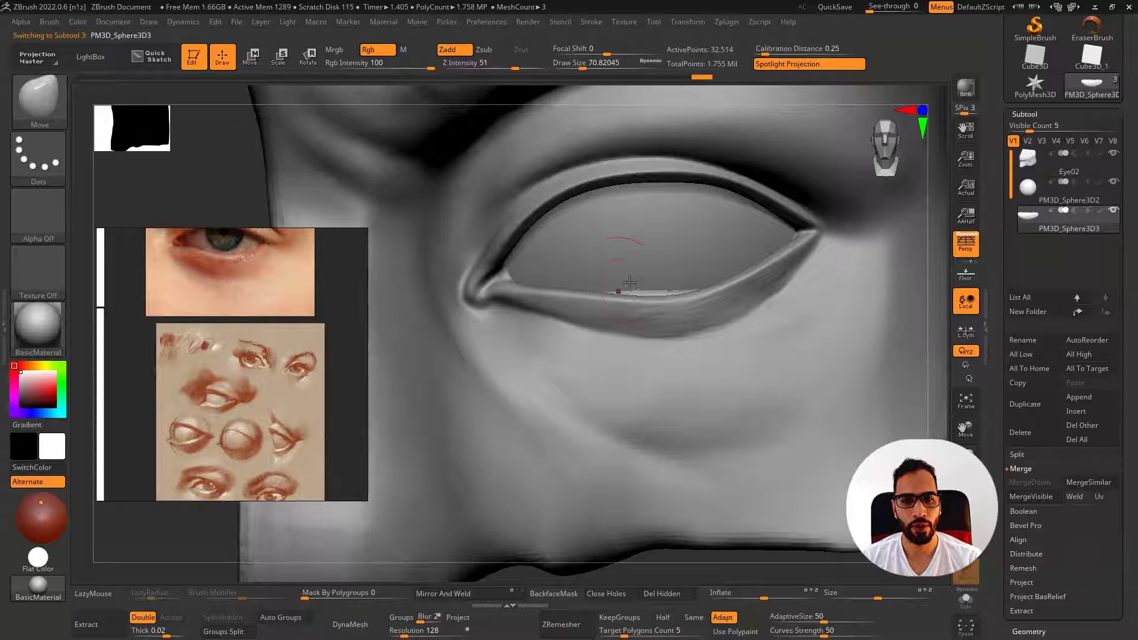
right_click_drag(654, 278, 585, 275)
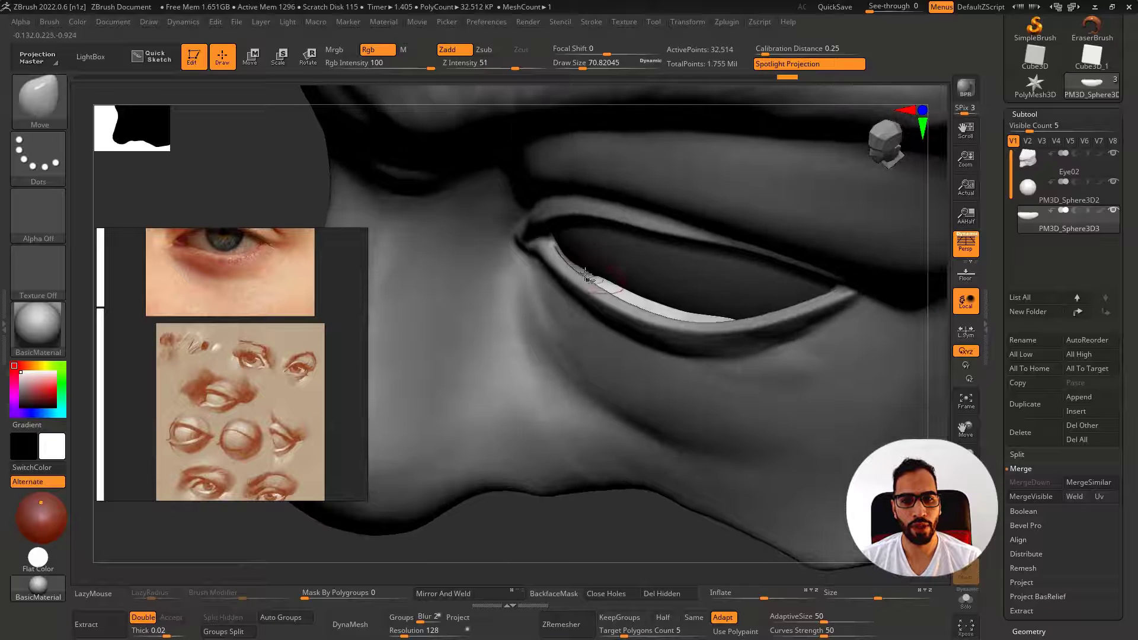
right_click_drag(542, 223, 605, 261)
key("s")
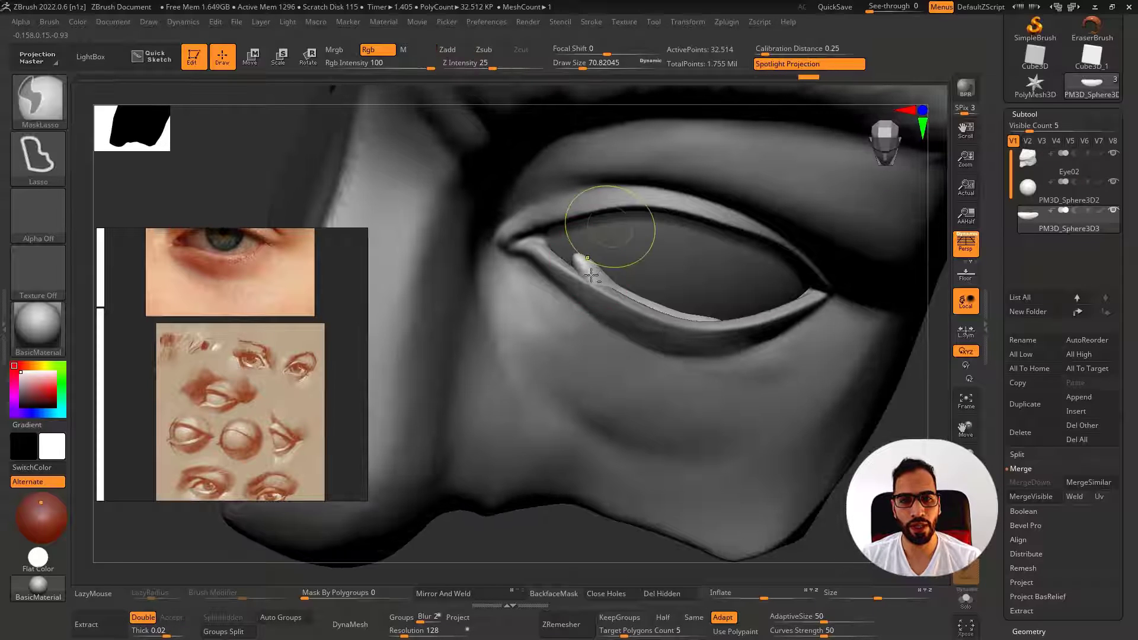
key("s")
left_click_drag(614, 274, 606, 273)
right_click_drag(607, 273, 651, 268)
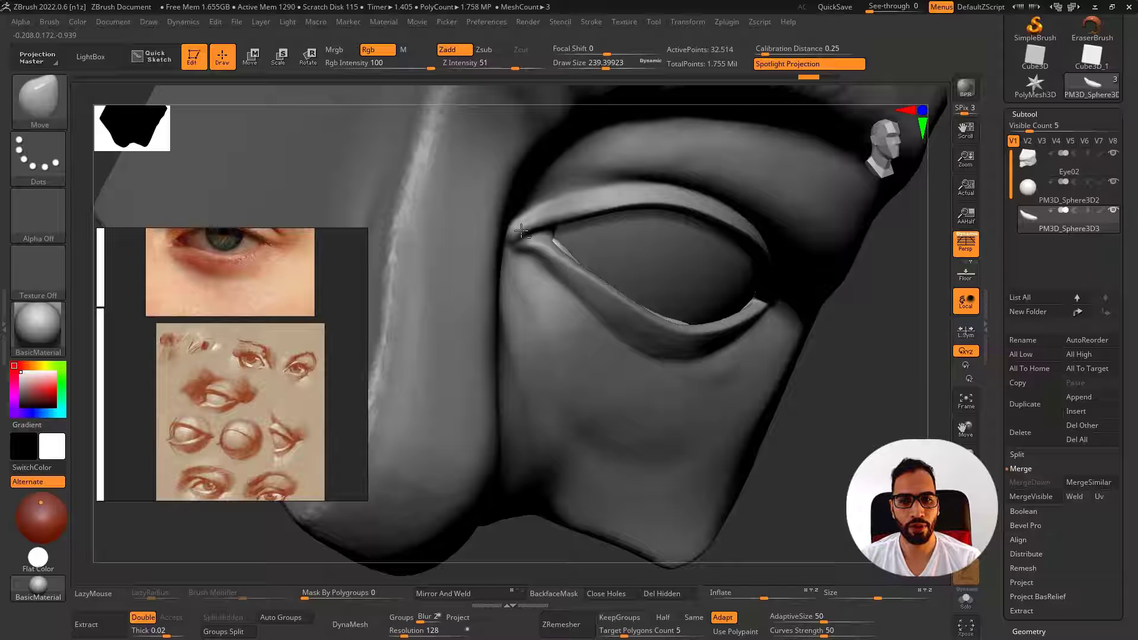
Reshape the moist strip along the middle of the lower eyelid with Move at a draw size of about 94
key("s")
left_click_drag(563, 250, 544, 250)
mouse_move(640, 264)
right_mouse_down()
mouse_move(602, 269)
mouse_move(611, 279)
mouse_move(594, 287)
mouse_move(569, 272)
mouse_move(532, 278)
right_mouse_up()
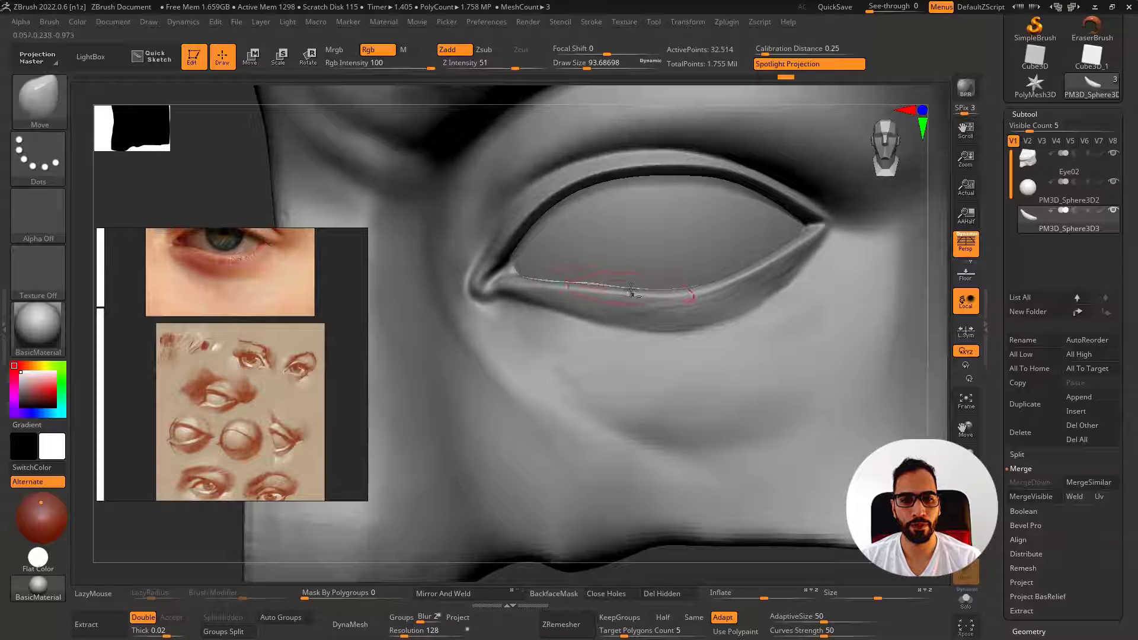
key("s")
left_click_drag(631, 291, 604, 278)
Fit the strip's outer part into the outer eye corner using Move at a draw size of about 217
right_click_drag(758, 285, 749, 284)
key("s")
mouse_move(749, 284)
left_mouse_down()
mouse_move(737, 285)
mouse_move(741, 270)
left_mouse_up()
mouse_move(748, 244)
right_mouse_down()
mouse_move(745, 233)
mouse_move(740, 252)
right_mouse_up()
key("s")
left_click_drag(742, 255, 763, 257)
right_click_drag(777, 261, 765, 261)
left_click_drag(765, 261, 818, 246)
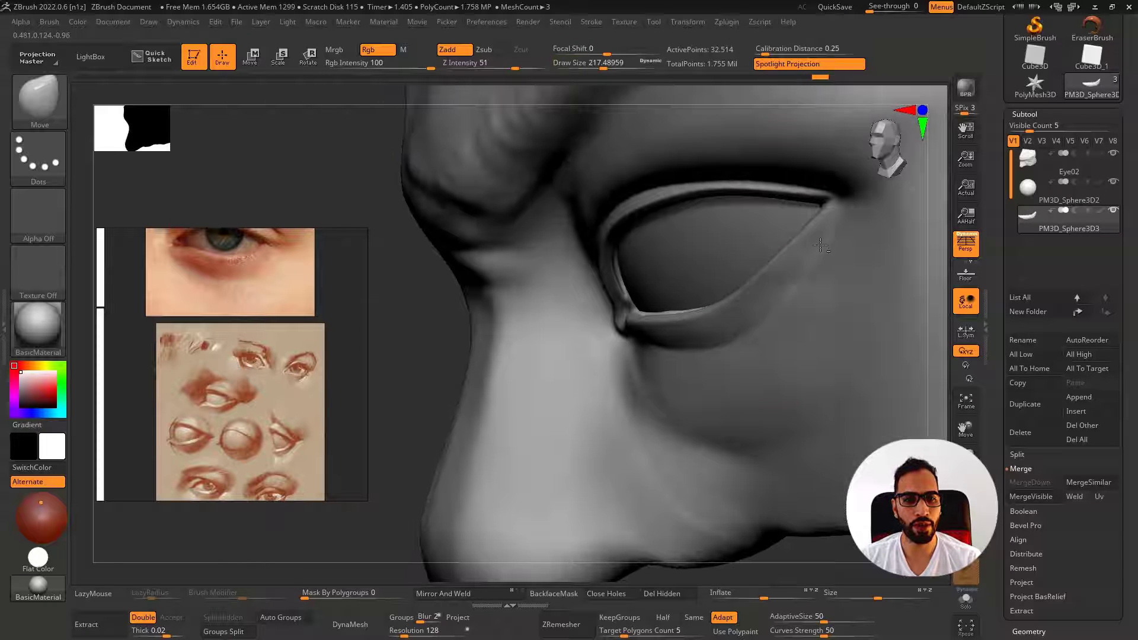
Adjust how the strip sits against the lower lid with Move at a draw size of about 182
mouse_move(810, 286)
right_mouse_down()
mouse_move(793, 305)
mouse_move(766, 242)
mouse_move(869, 325)
mouse_move(681, 276)
right_mouse_up()
key("s")
left_click_drag(683, 281, 678, 282)
right_click_drag(682, 291, 688, 293)
key("s")
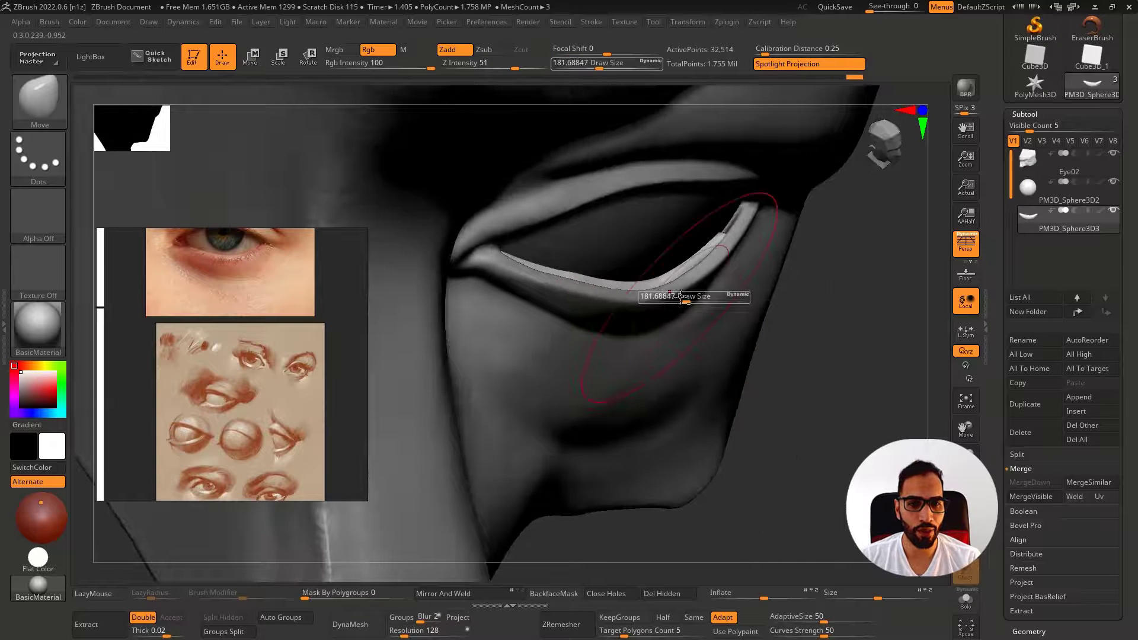
Refine the strip's contact with the eyeball and lower lid edge using Move at a draw size of about 90
key("s")
left_click_drag(686, 292, 674, 292)
right_click_drag(676, 301, 689, 291)
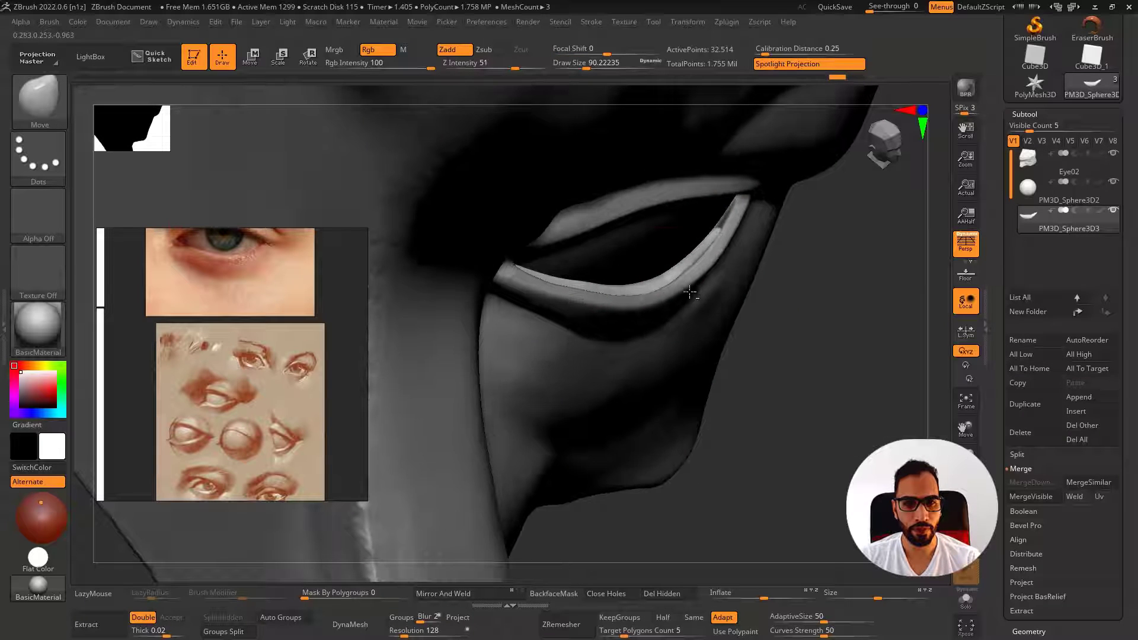
left_click_drag(691, 281, 686, 271)
mouse_move(692, 267)
right_mouse_down()
mouse_move(664, 249)
mouse_move(668, 266)
mouse_move(707, 250)
right_mouse_up()
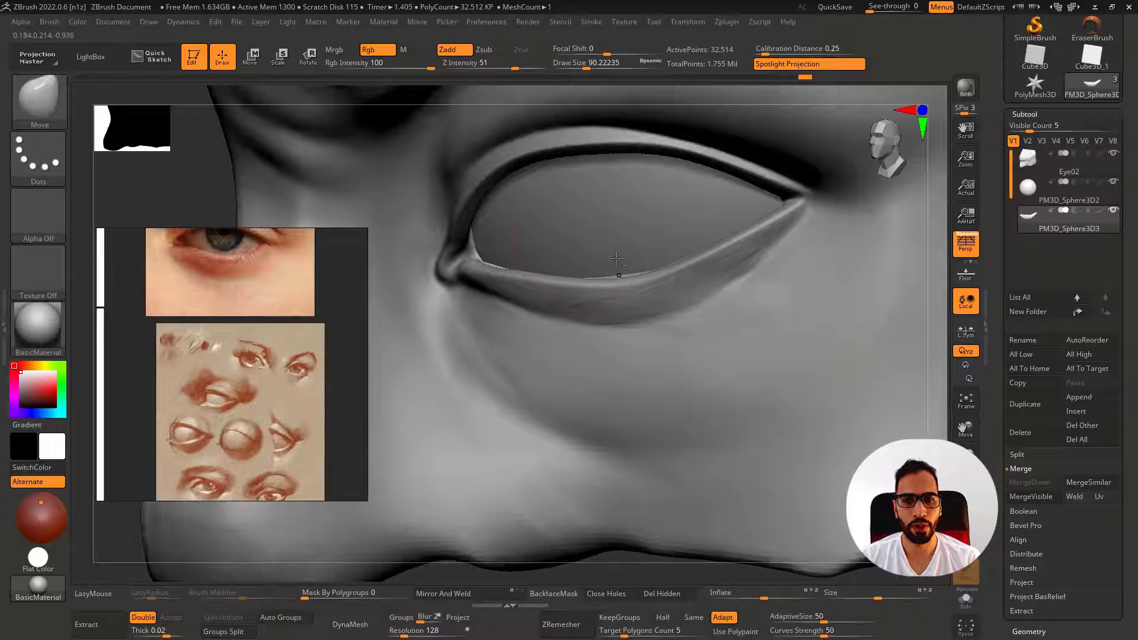
left_click_drag(616, 259, 617, 256)
mouse_move(747, 305)
right_mouse_down("ctrl")
mouse_move(658, 330)
mouse_move(650, 303)
mouse_move(715, 265)
mouse_move(751, 264)
right_mouse_up("ctrl")
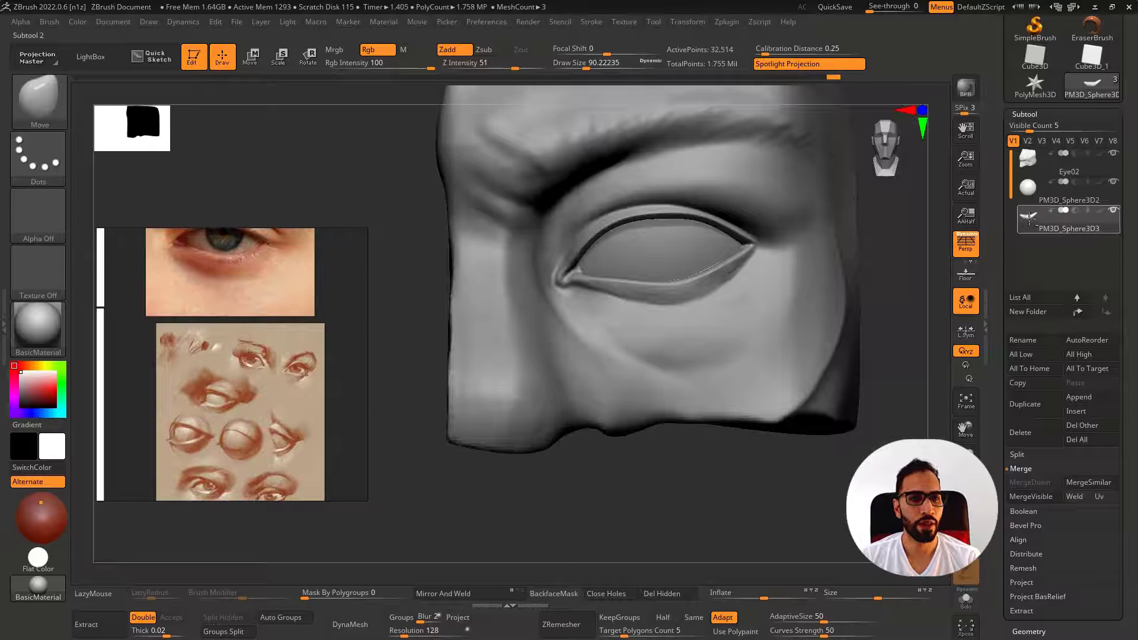
Reorder the strip directly below Eye02, merge it down into the face mesh and recalculate DynaMesh at resolution 504
left_click_drag(1029, 217, 1030, 189)
left_click(1029, 161)
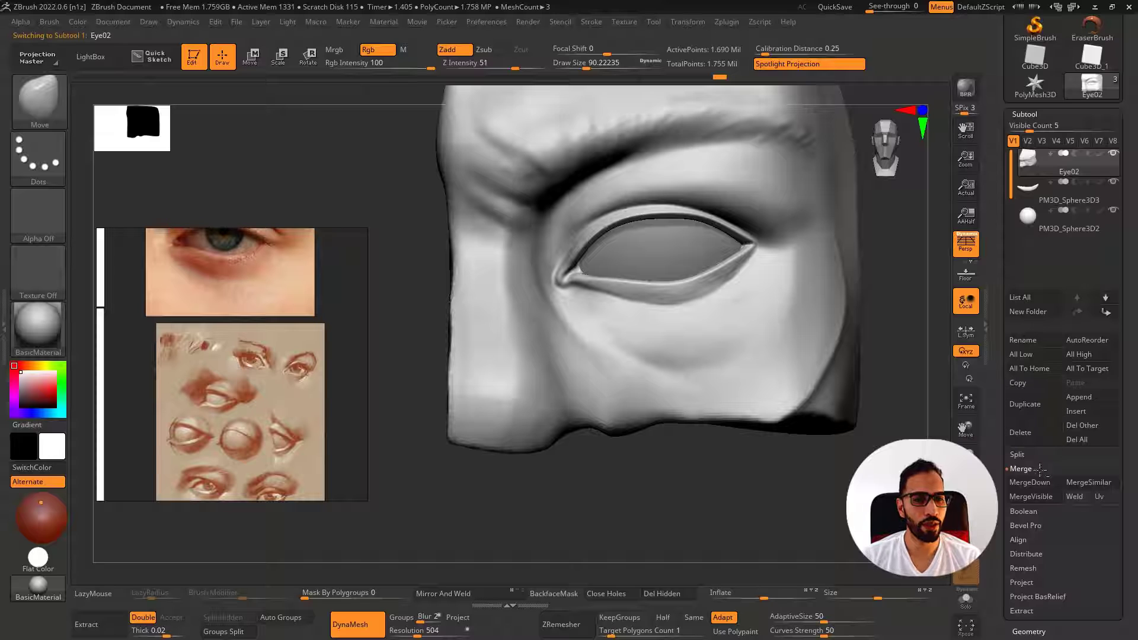
left_click(1030, 482)
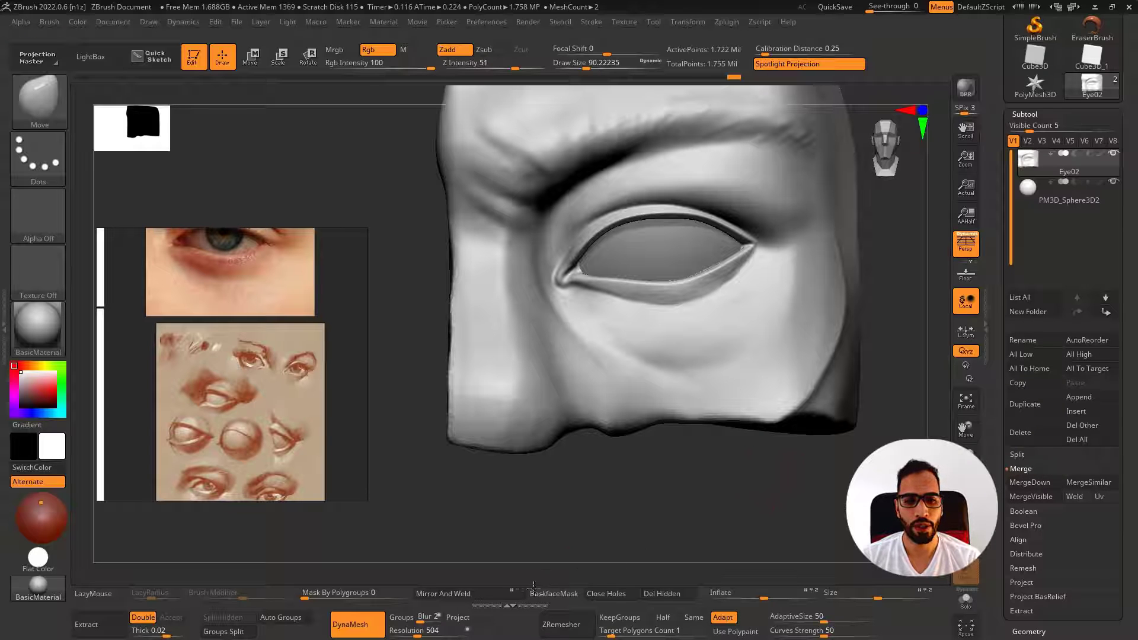
left_click_drag(500, 481, 560, 520, "ctrl")
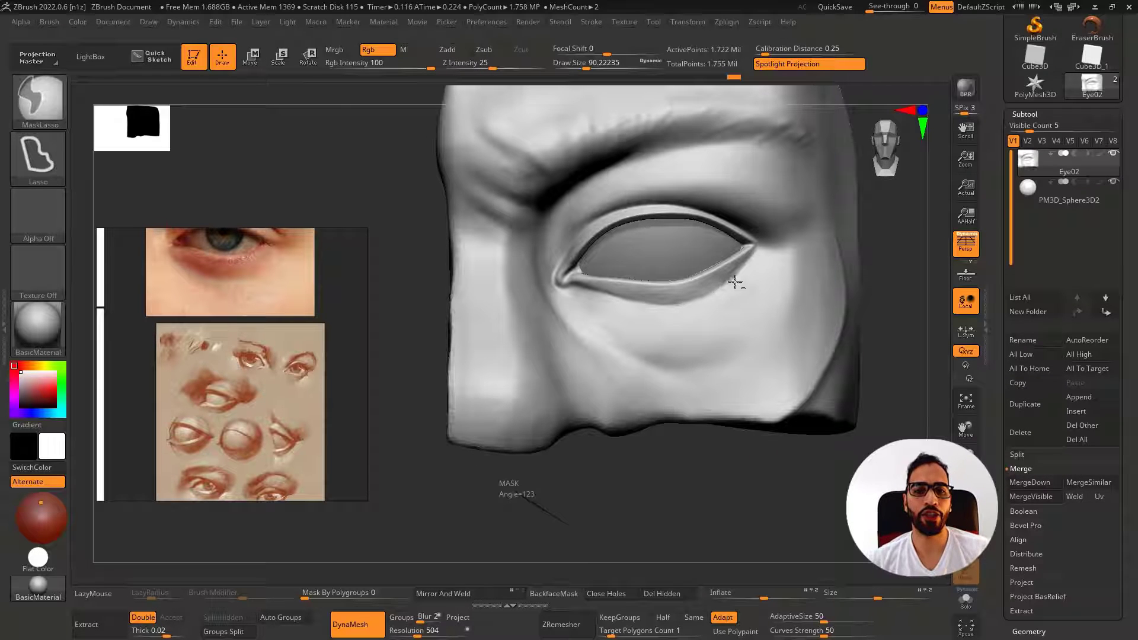
Enable backface masking, smooth the merged strip along the lower lid edge and isolate the face mesh
left_click(564, 587)
mouse_move(688, 396)
right_mouse_down("ctrl")
mouse_move(699, 386)
mouse_move(674, 290)
right_mouse_up("ctrl")
key("bracketleft")
mouse_move(690, 251)
left_mouse_down("shift")
mouse_move(660, 248)
mouse_move(700, 244)
left_mouse_up("shift")
key("alt+s")
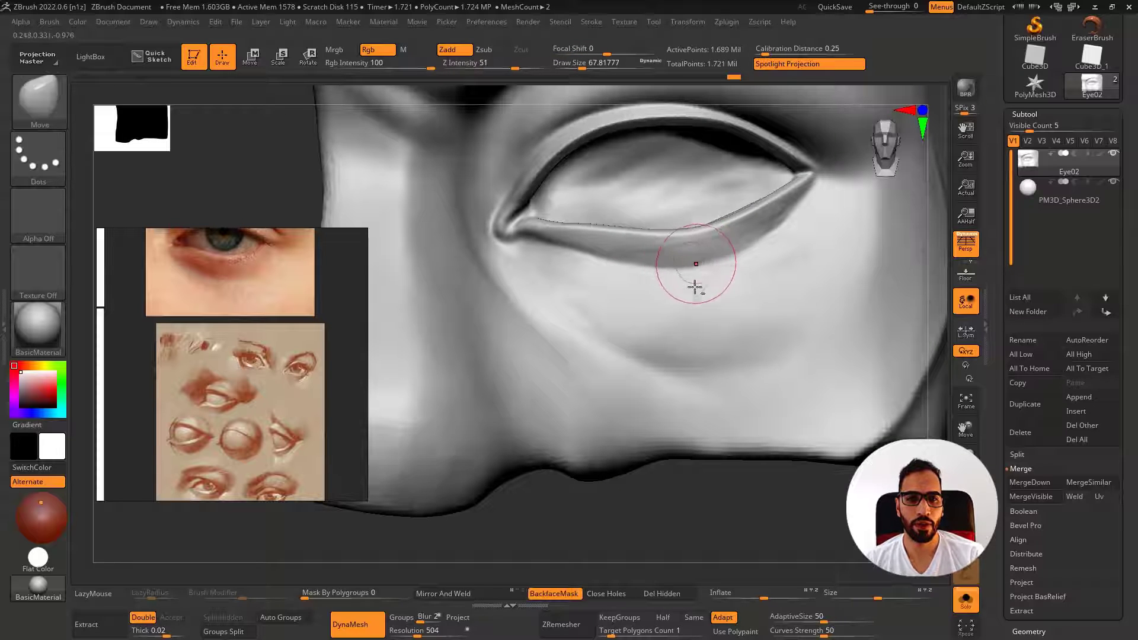
Build up the lower lid's front surface with ClayBuildup at a draw size of about 59 and smooth it
right_click_drag(696, 287, 695, 323)
key("bracketleft")
key("b")
key("c")
key("b")
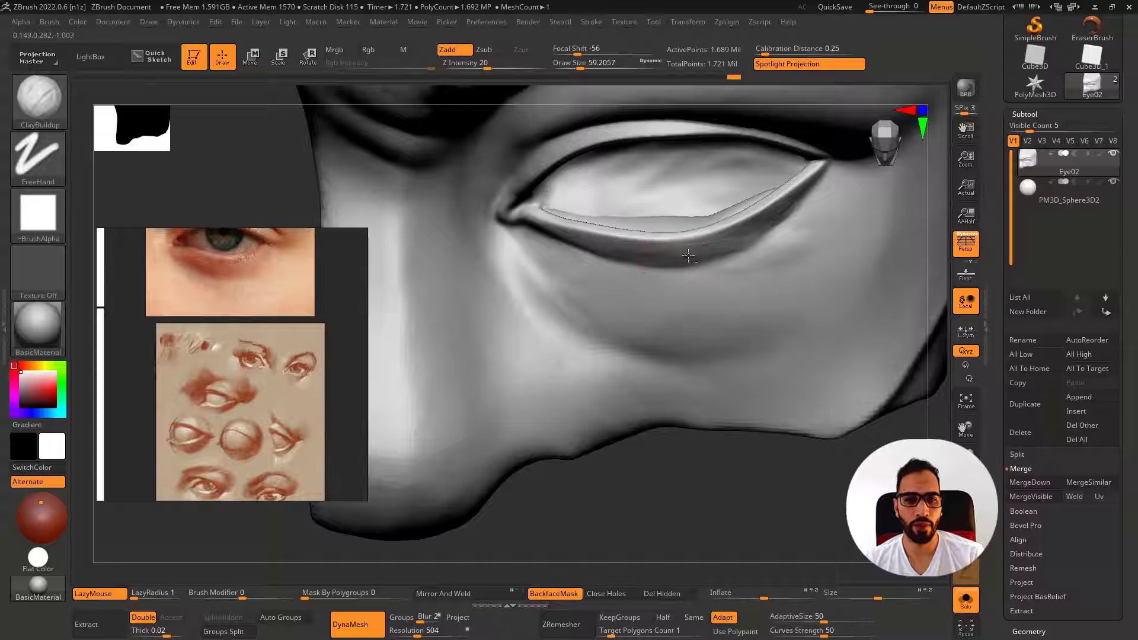
key("alt+s")
key("alt+s")
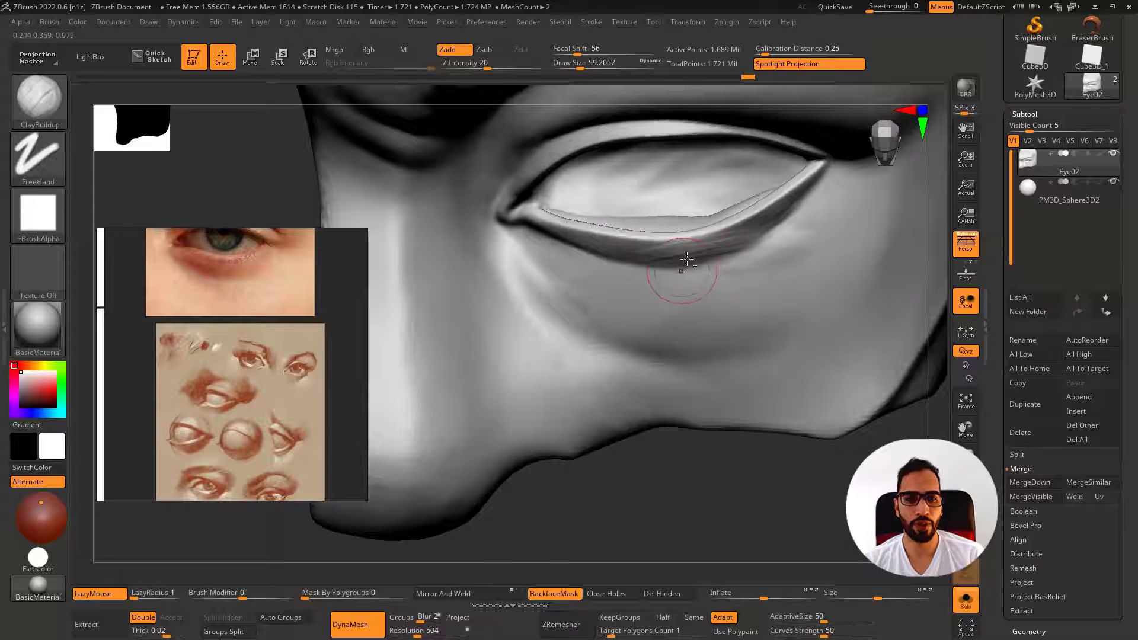
right_click_drag(709, 244, 647, 252)
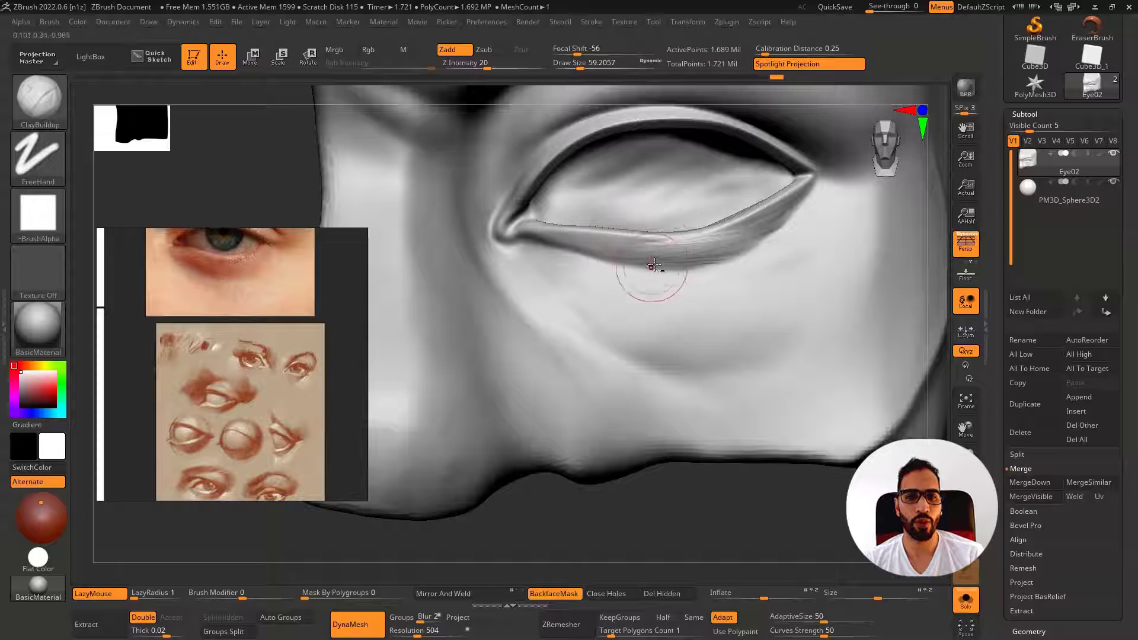
key("shift")
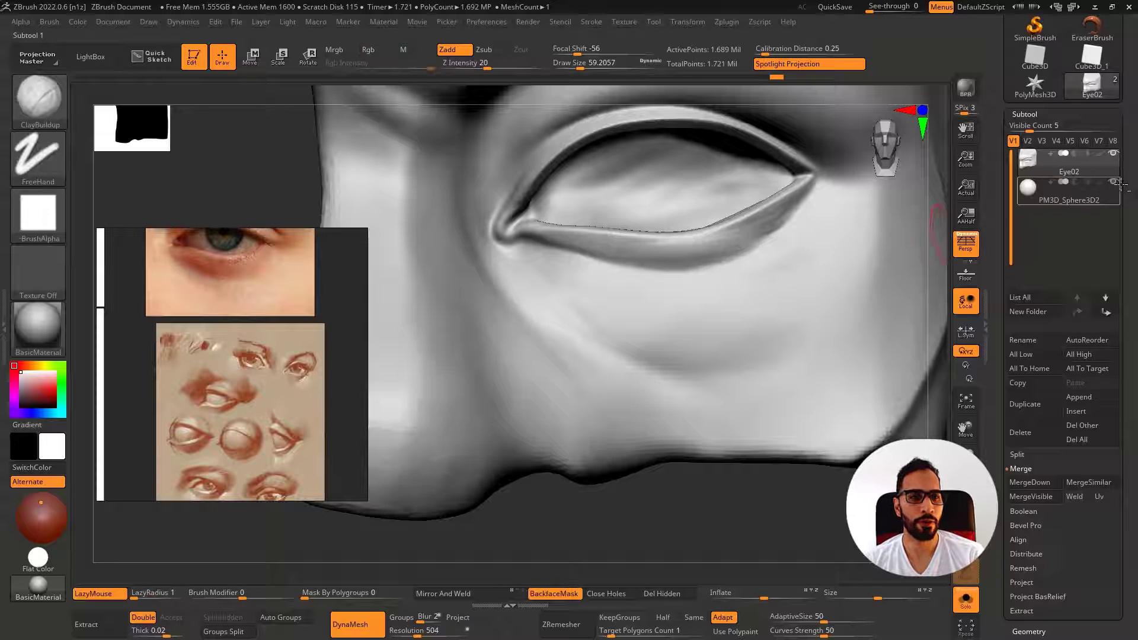
Show the eyeball again and add more ClayBuildup strokes across the lower lid
left_click(1113, 182)
key("ctrl")
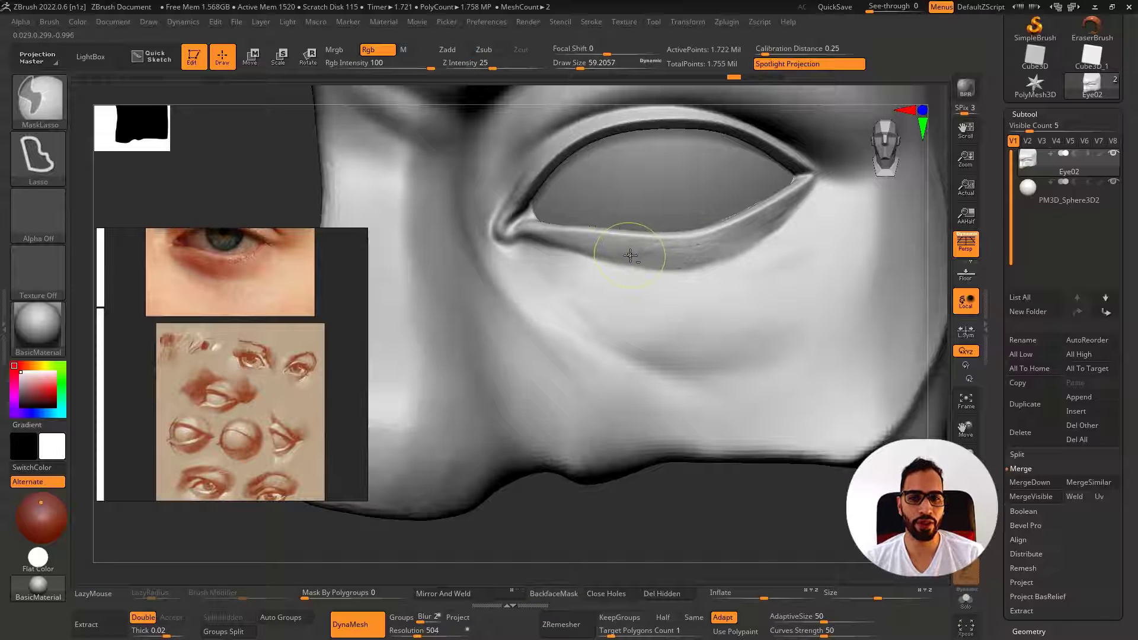
left_click_drag(618, 254, 613, 255)
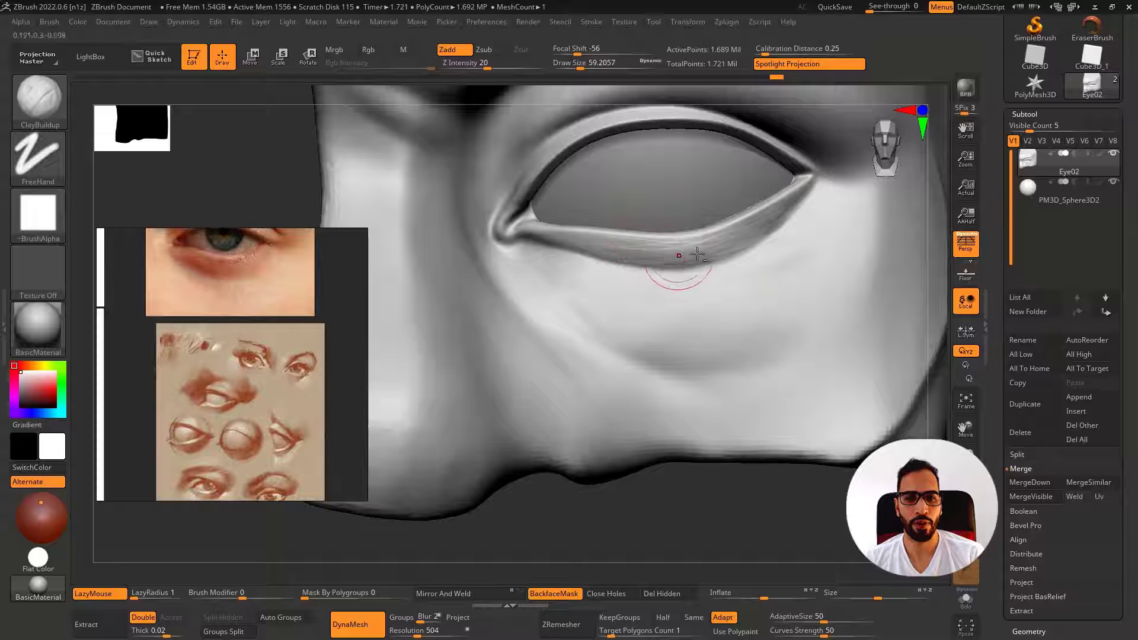
Flatten the lower lid's front plane with hPolish at Z intensity 37 and smooth the transitions
mouse_move(686, 254)
right_mouse_down("ctrl")
mouse_move(610, 386)
mouse_move(678, 363)
mouse_move(691, 376)
mouse_move(660, 374)
right_mouse_up("ctrl")
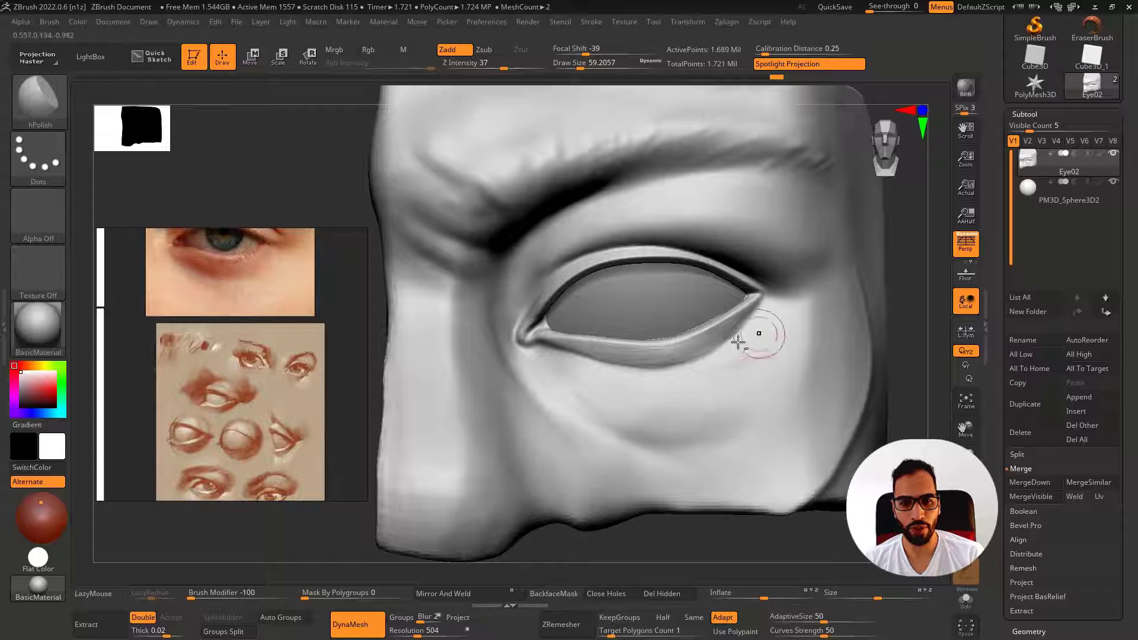
key("shift")
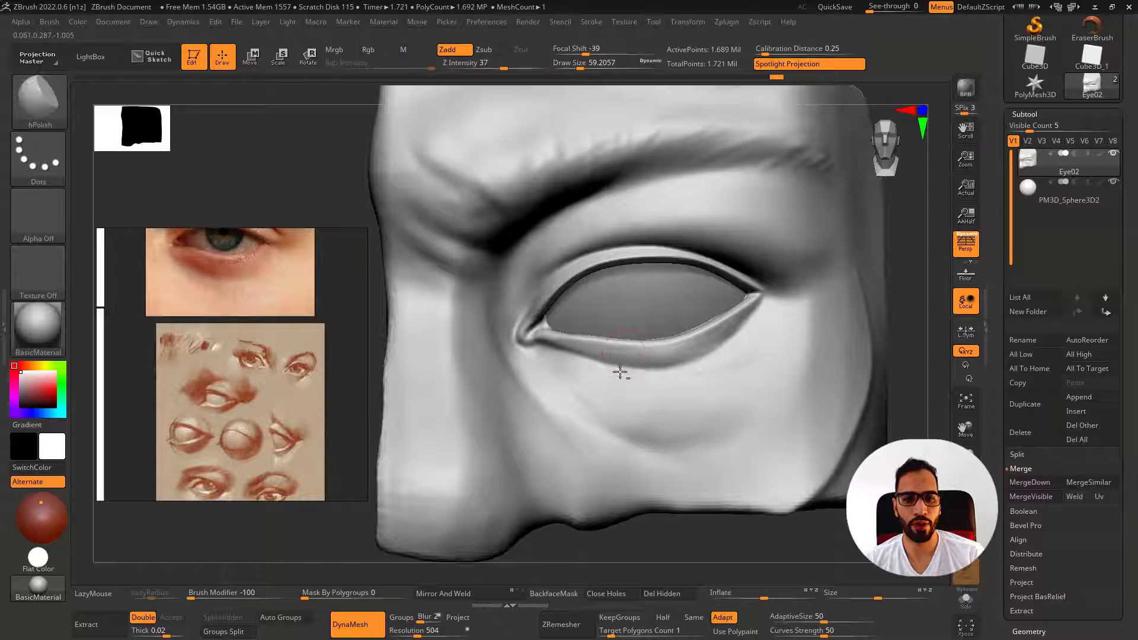
mouse_move(618, 373)
right_mouse_down()
mouse_move(647, 362)
mouse_move(593, 356)
right_mouse_up()
key("shift")
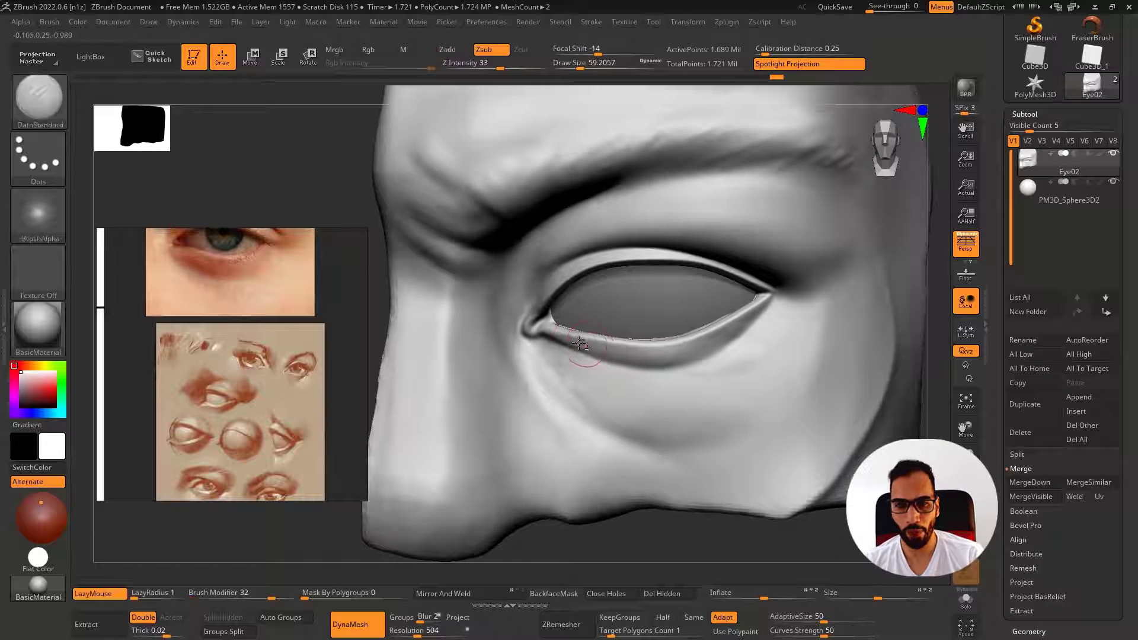
Carve a soft crease beneath the lower lid with DamStandard at Z intensity 11 and smooth it
key("b")
key("d")
key("s")
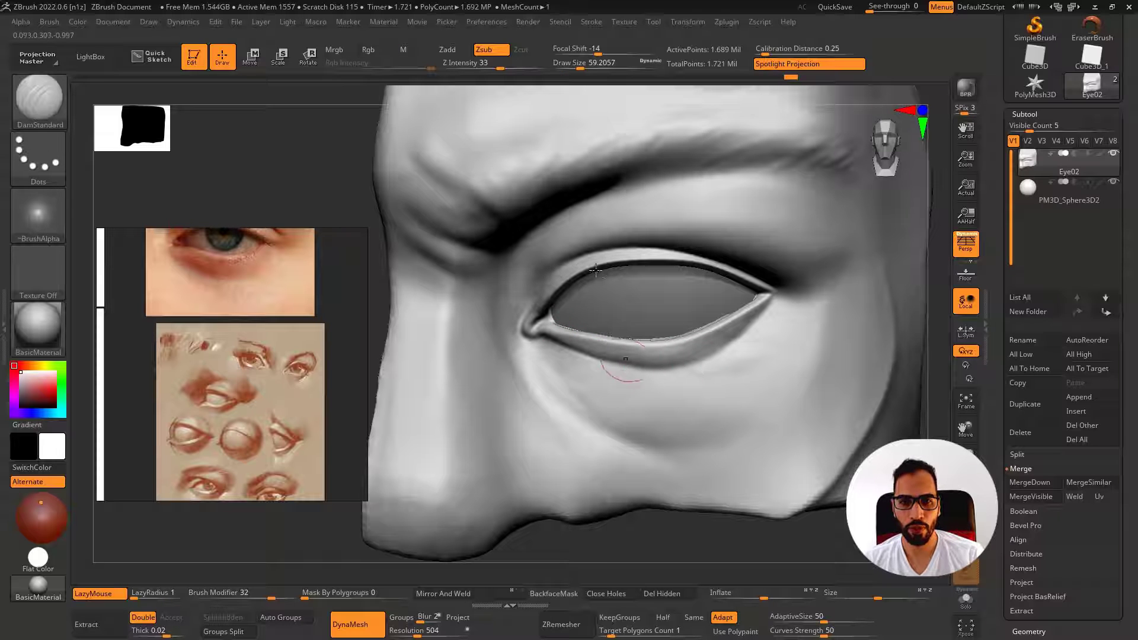
type("u4")
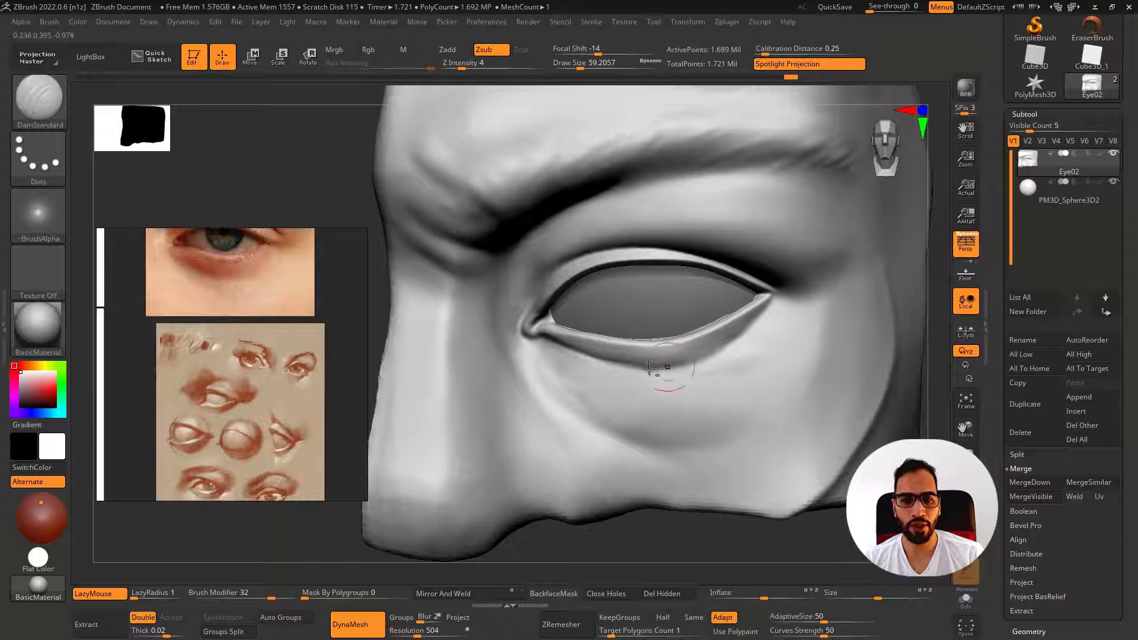
type("u11")
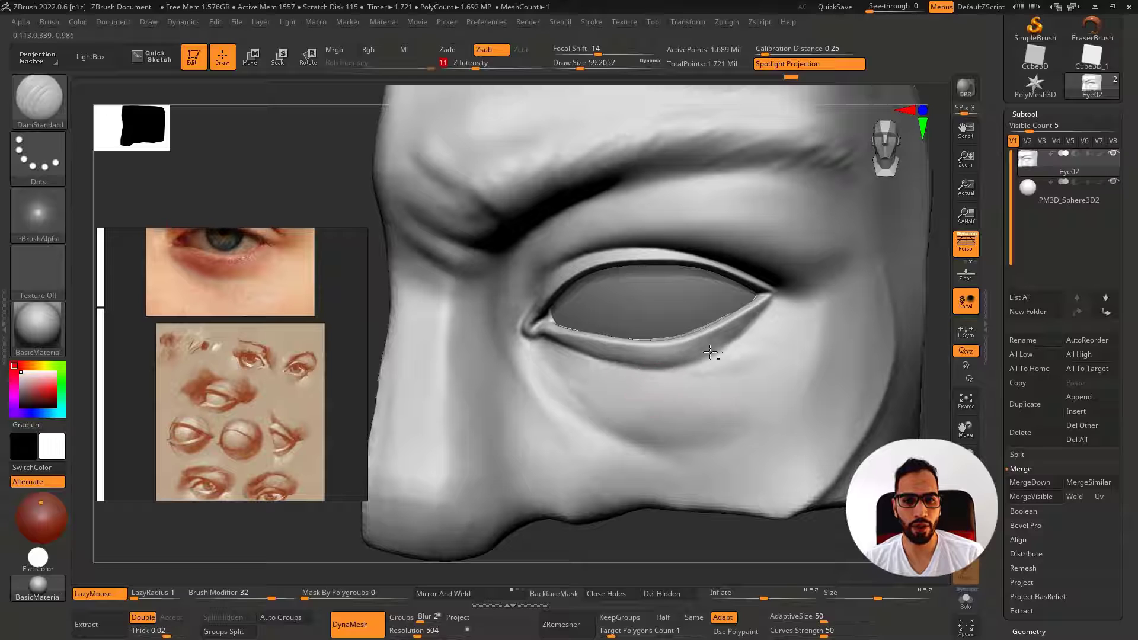
key("Return")
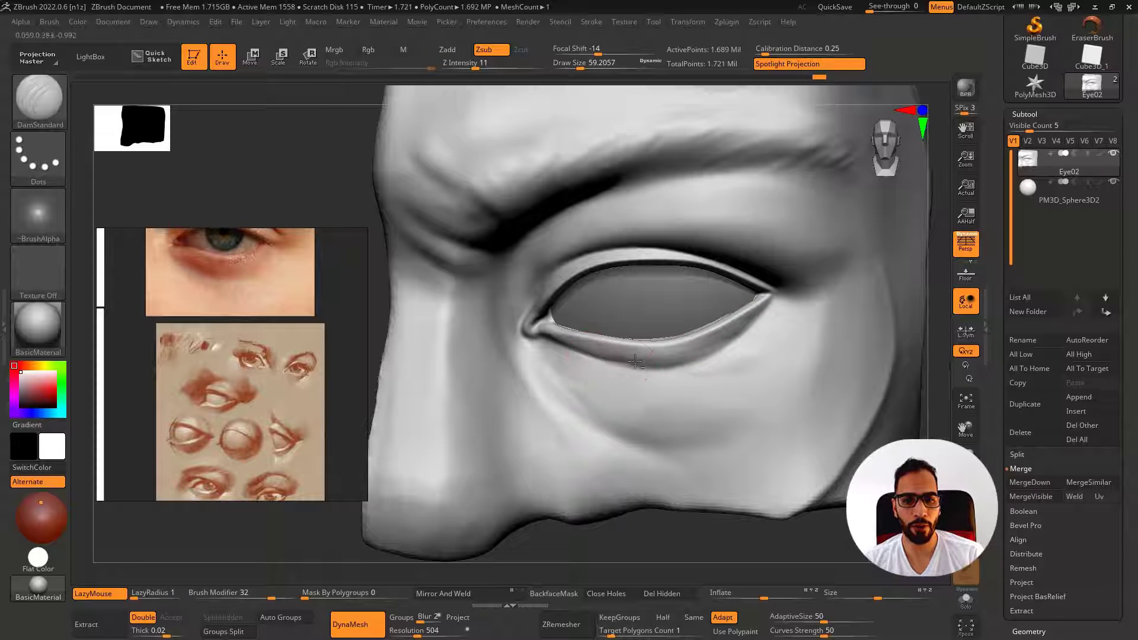
mouse_move(695, 368)
right_mouse_down()
mouse_move(745, 362)
mouse_move(603, 357)
right_mouse_up()
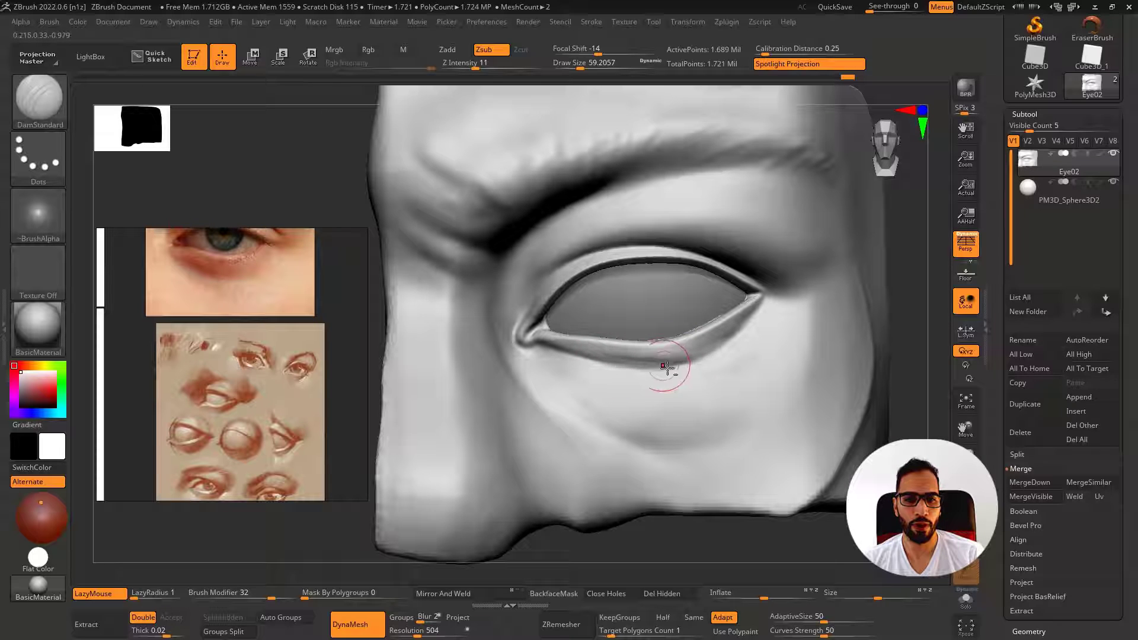
key("shift")
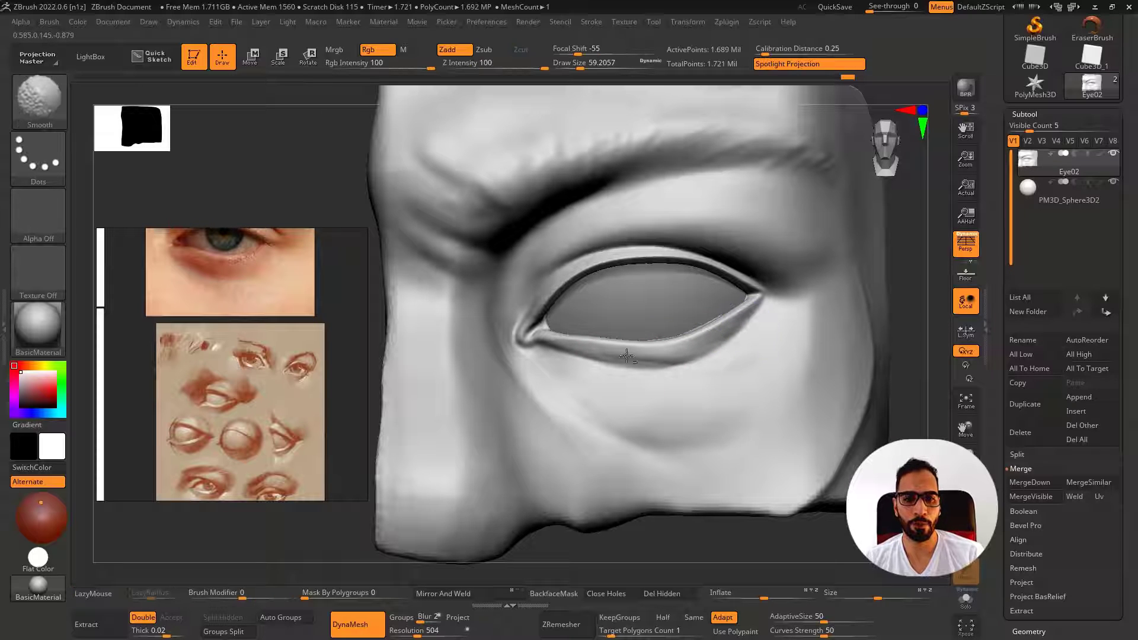
left_click_drag(626, 356, 721, 363, "shift")
Add volume along the lower lid's underside with ClayBuildup at Z intensity 20
right_click_drag(567, 328, 572, 285, "ctrl")
right_click_drag(573, 284, 659, 408)
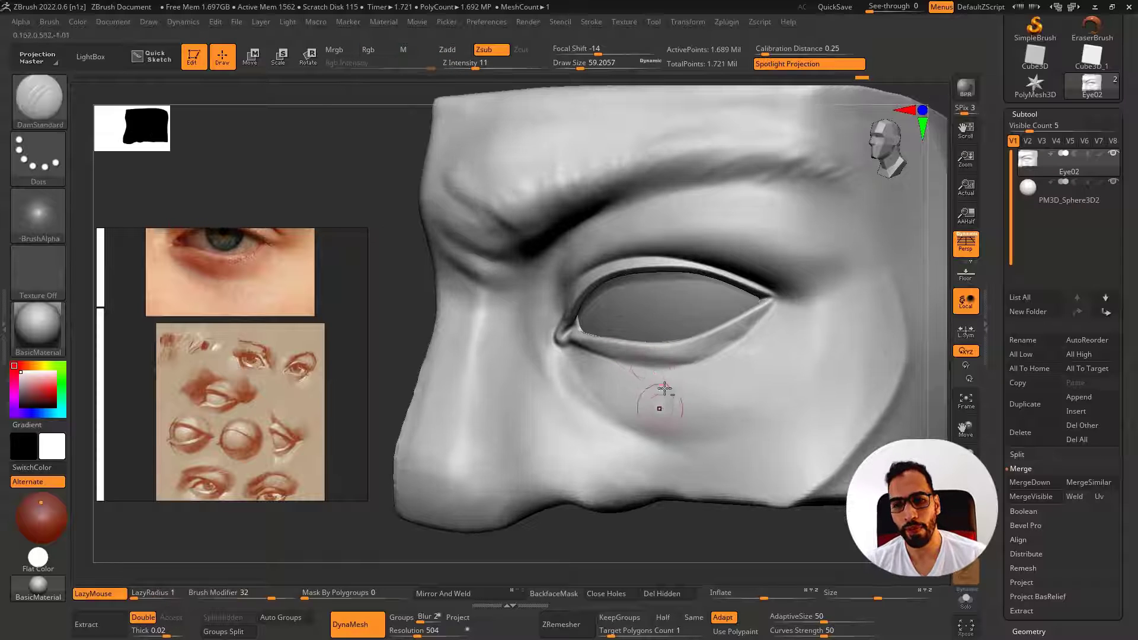
key("b")
key("c")
key("b")
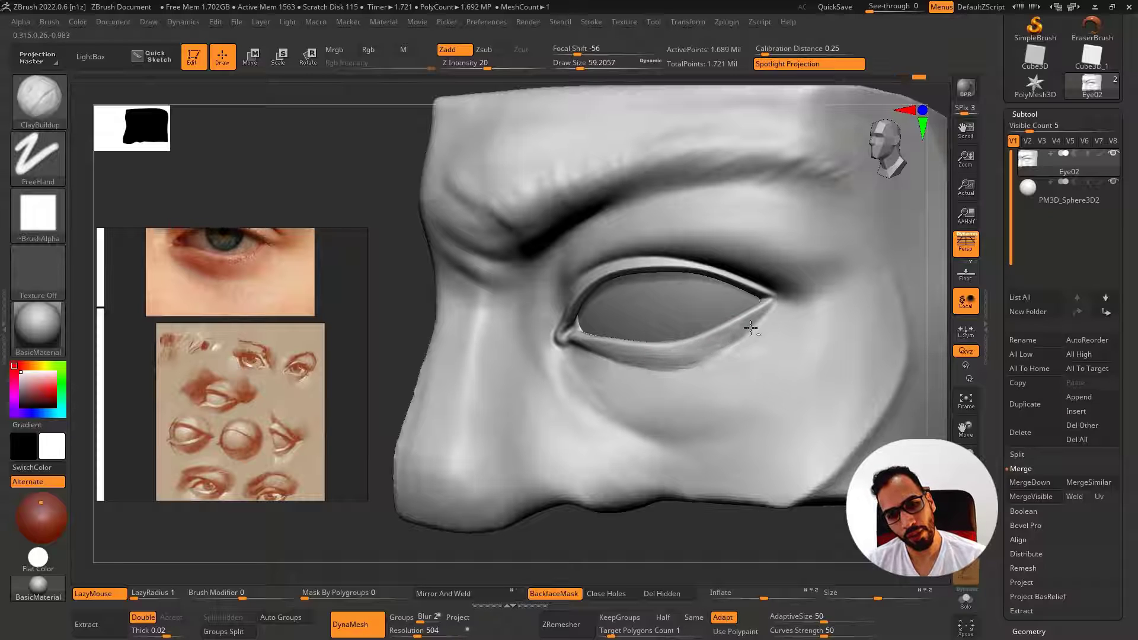
mouse_move(650, 354)
left_mouse_down()
mouse_move(720, 342)
mouse_move(624, 355)
left_mouse_up()
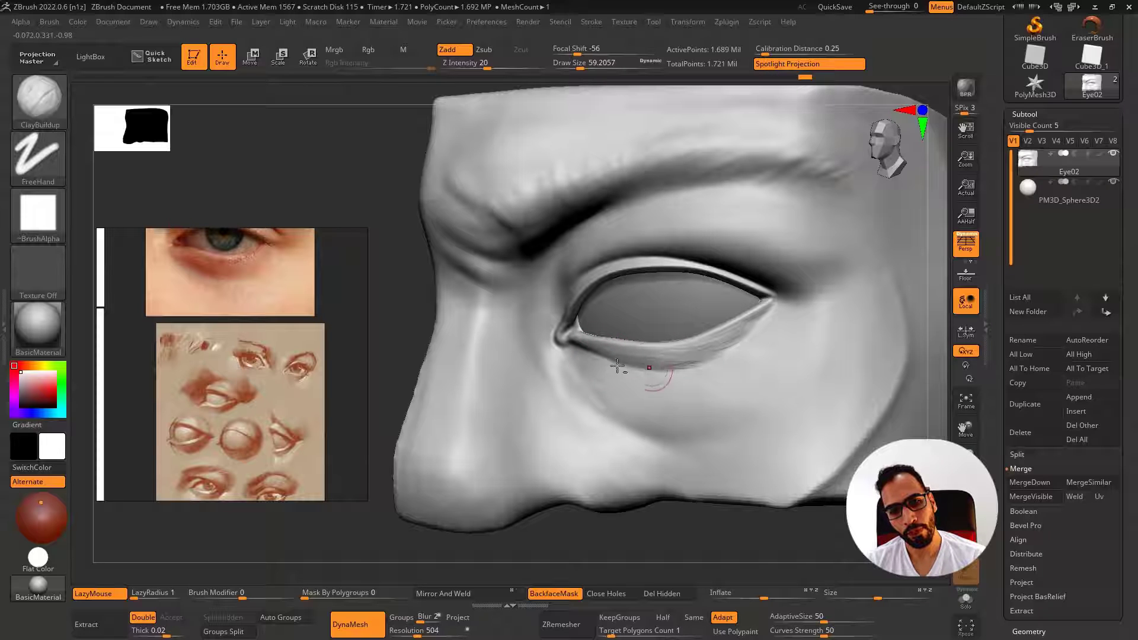
Recalculate the face mesh's DynaMesh and smooth the outer part of the lower lid at a draw size of about 44
right_click_drag(667, 380, 681, 372, "ctrl")
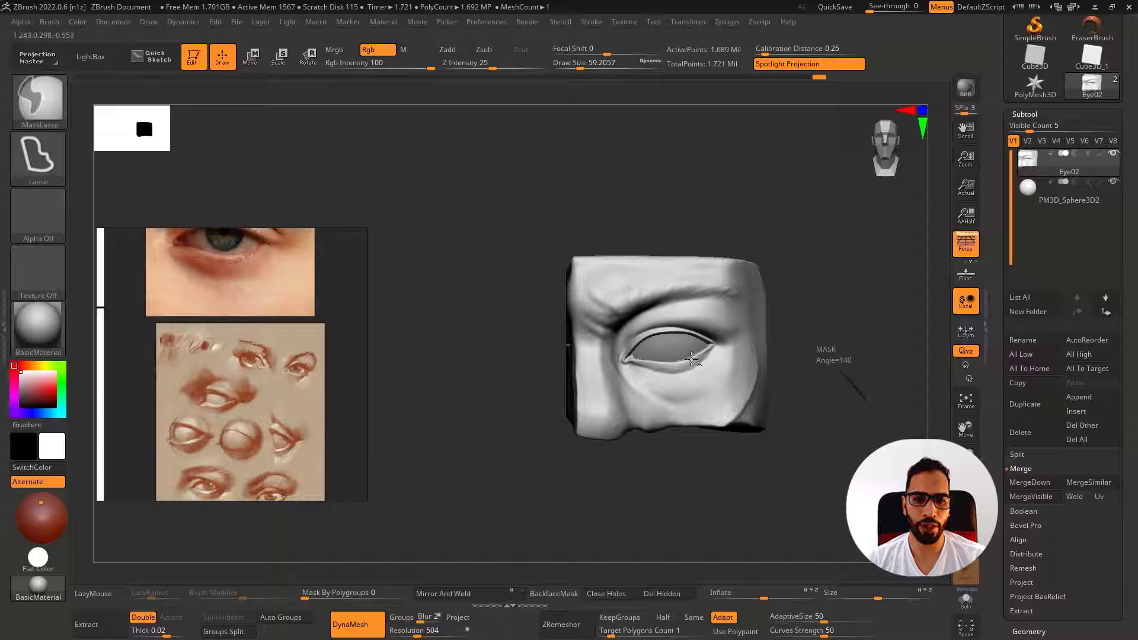
mouse_move(691, 359)
right_mouse_down()
mouse_move(717, 376)
mouse_move(714, 355)
right_mouse_up()
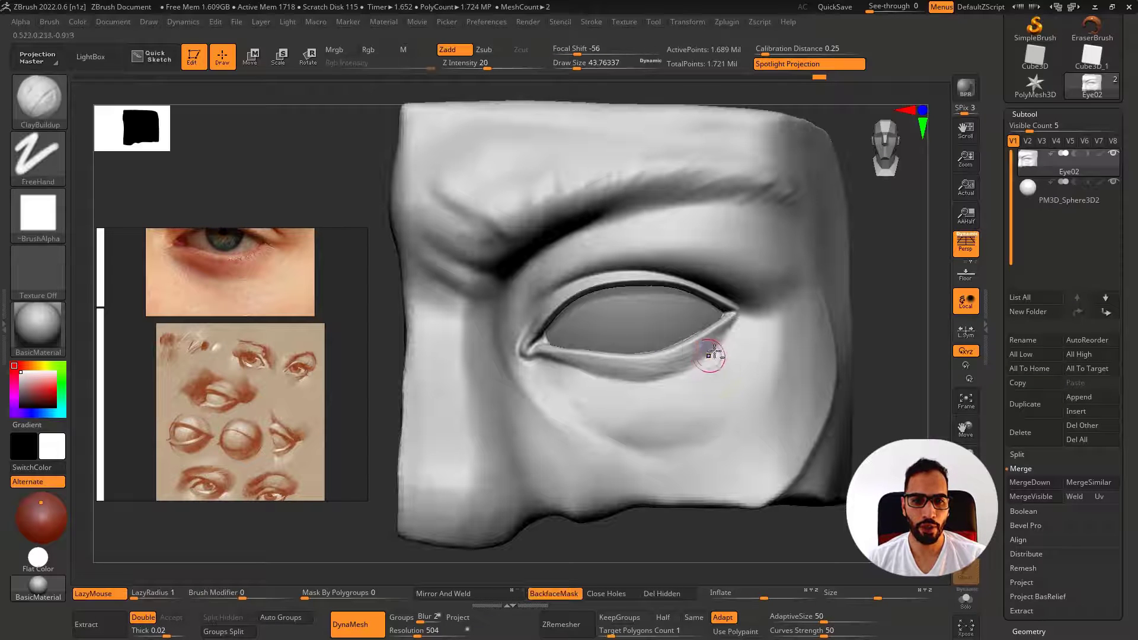
left_click_drag(728, 341, 678, 366, "shift")
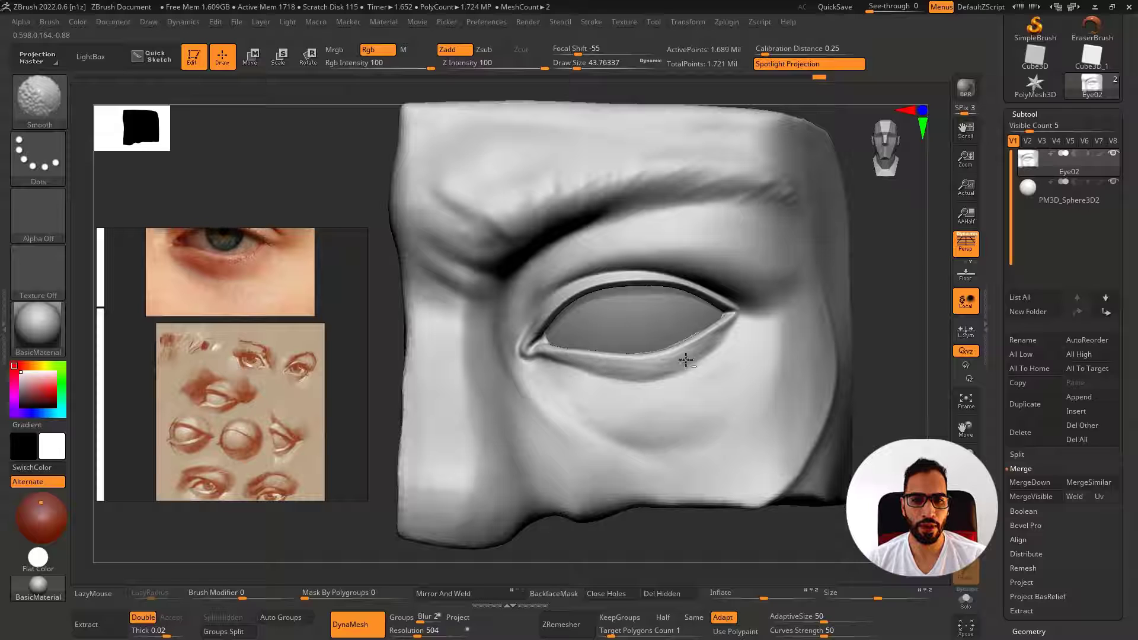
Polish the lower lid's planes with hPolish at a draw size of about 44 and soften them with Smooth
right_click_drag(591, 369, 618, 374)
key("b")
key("h")
key("p")
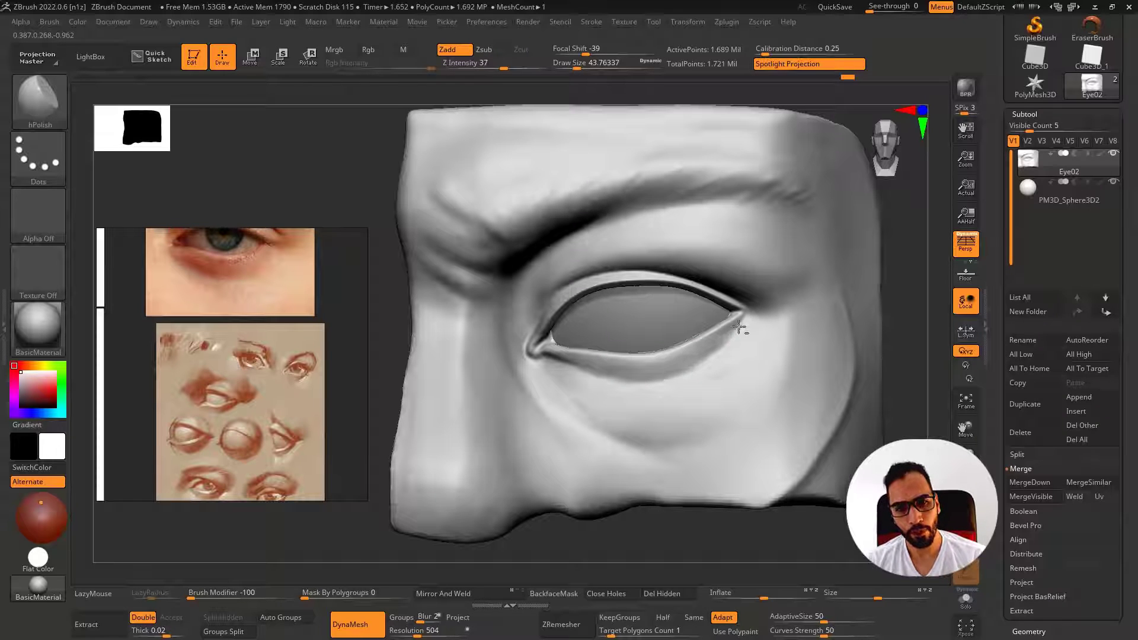
key("shift")
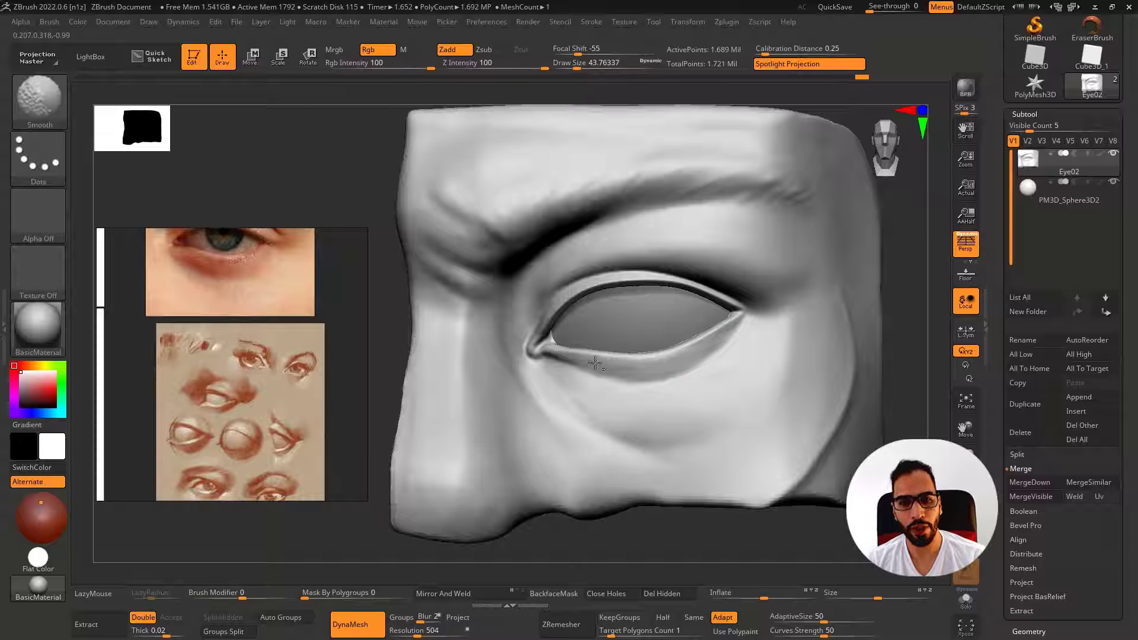
Save the tool over the existing Eye02 file in the 03 - Eye folder
mouse_move(755, 347)
right_mouse_down("ctrl")
mouse_move(748, 380)
mouse_move(653, 379)
mouse_move(647, 401)
right_mouse_up("ctrl")
right_click_drag(907, 226, 934, 200, "ctrl")
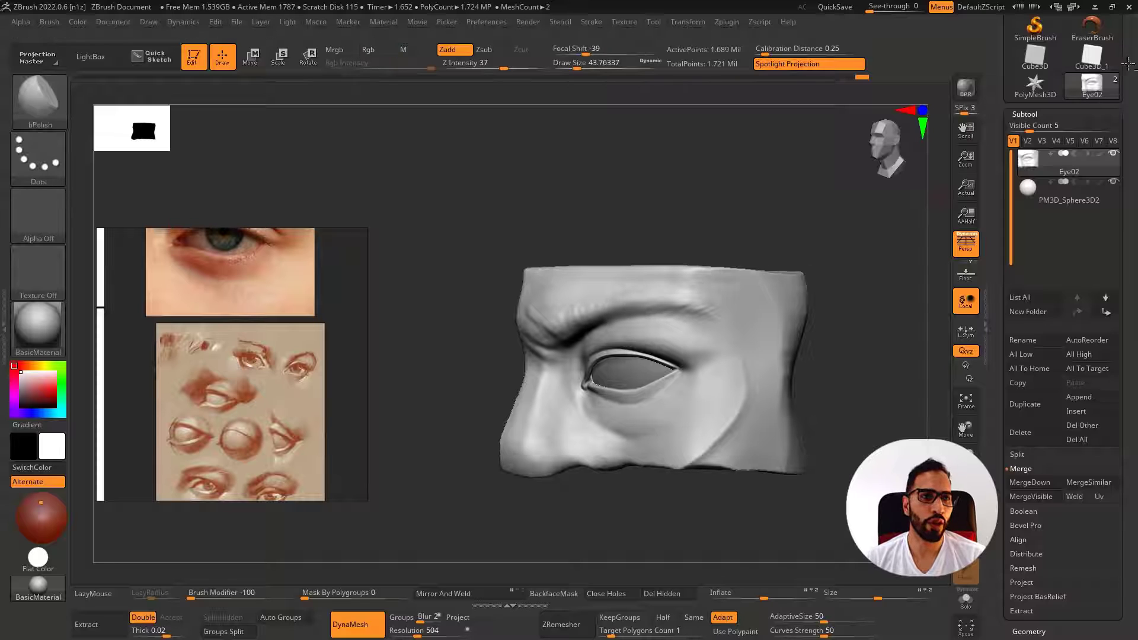
left_click_drag(1128, 68, 1127, 258)
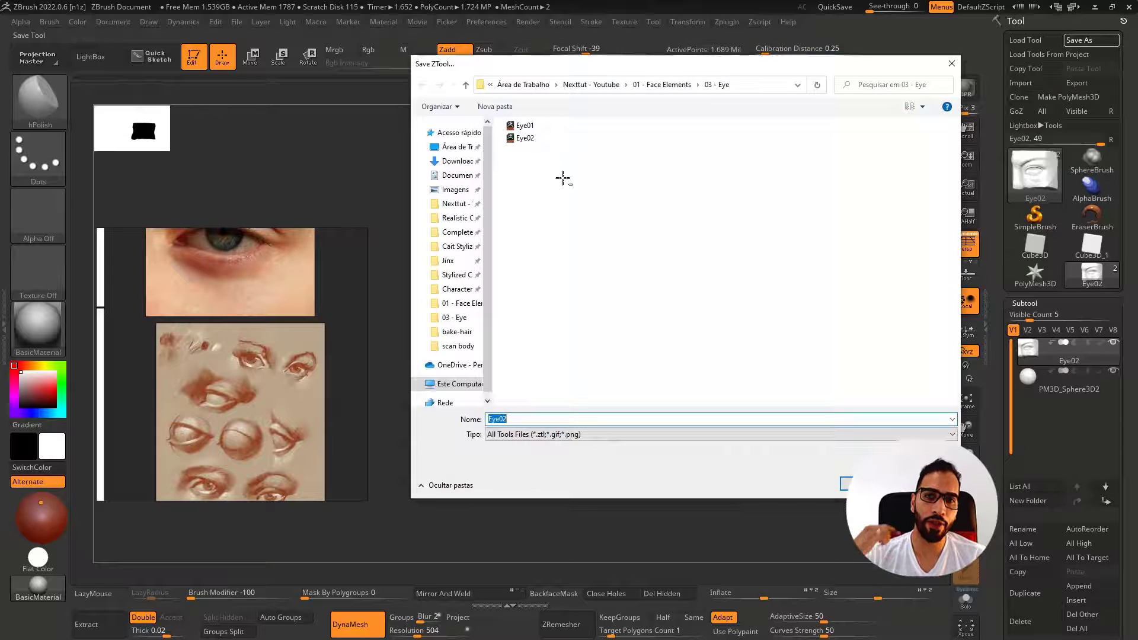
double_click(536, 140)
left_click(608, 324)
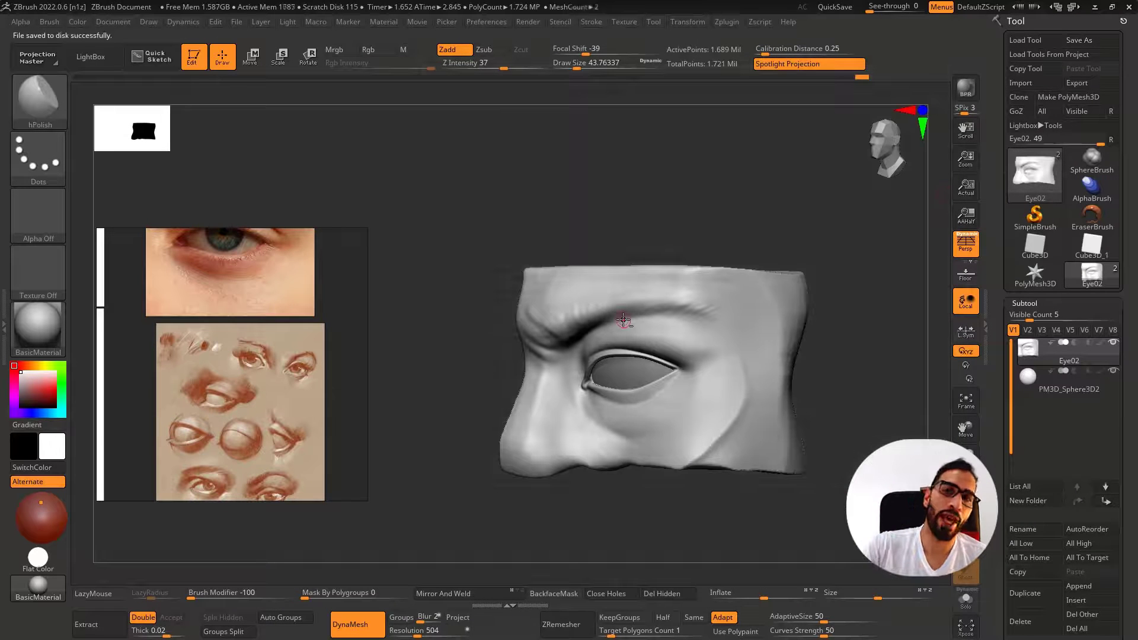
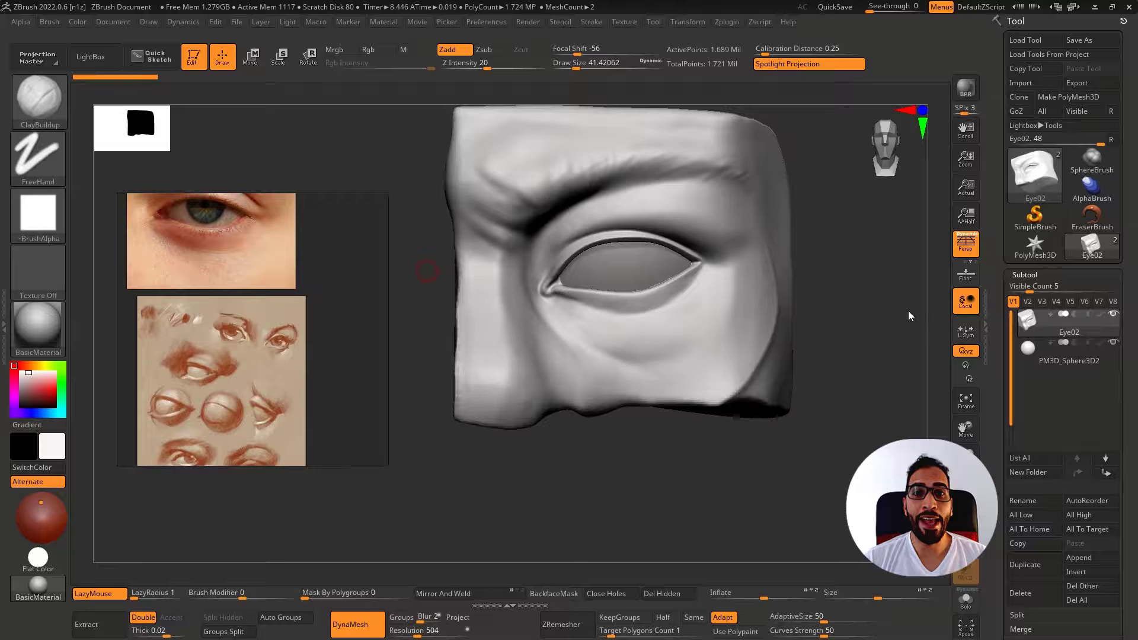
Hide the eye reference images overlaid on the canvas
left_click_drag(895, 322, 889, 346)
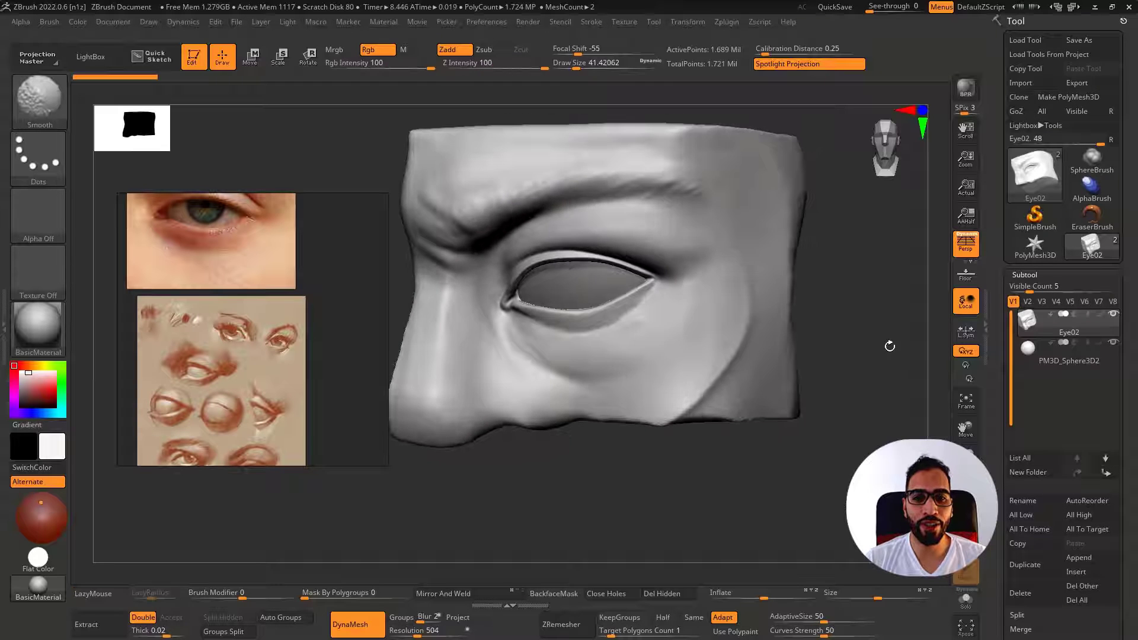
mouse_move(715, 349)
right_mouse_down()
mouse_move(729, 340)
mouse_move(738, 354)
right_mouse_up()
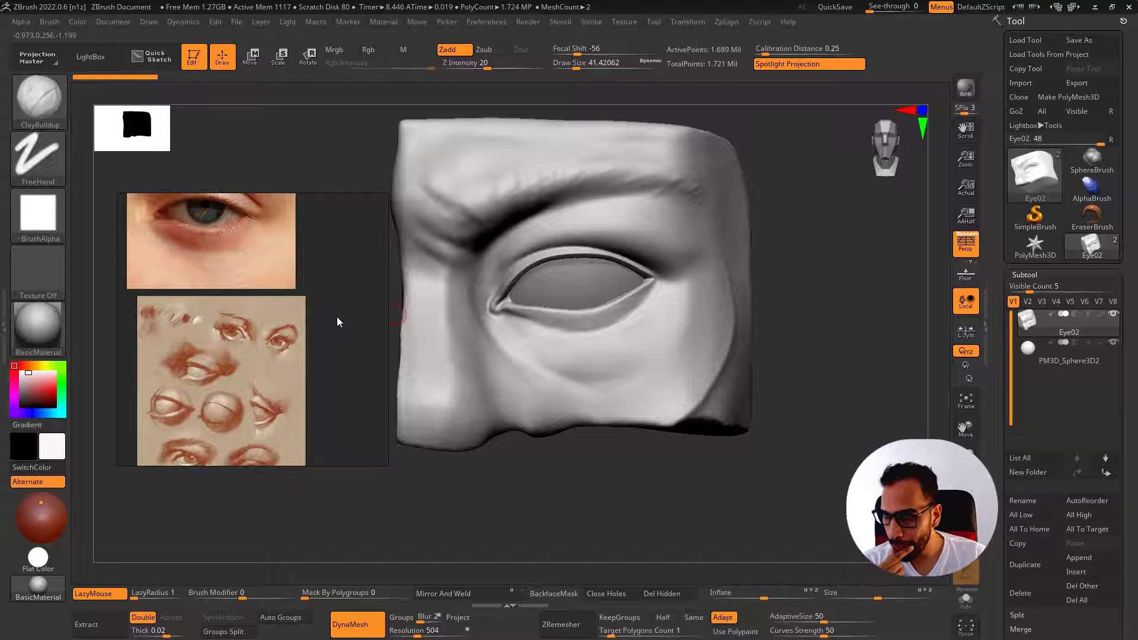
left_click(33, 99)
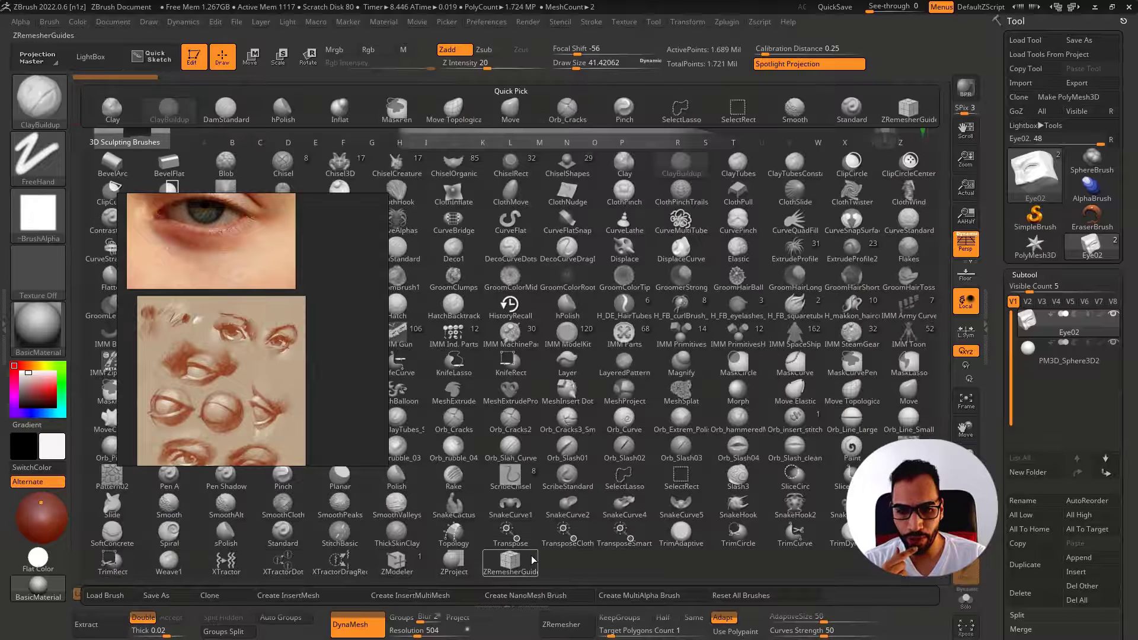
key("Escape")
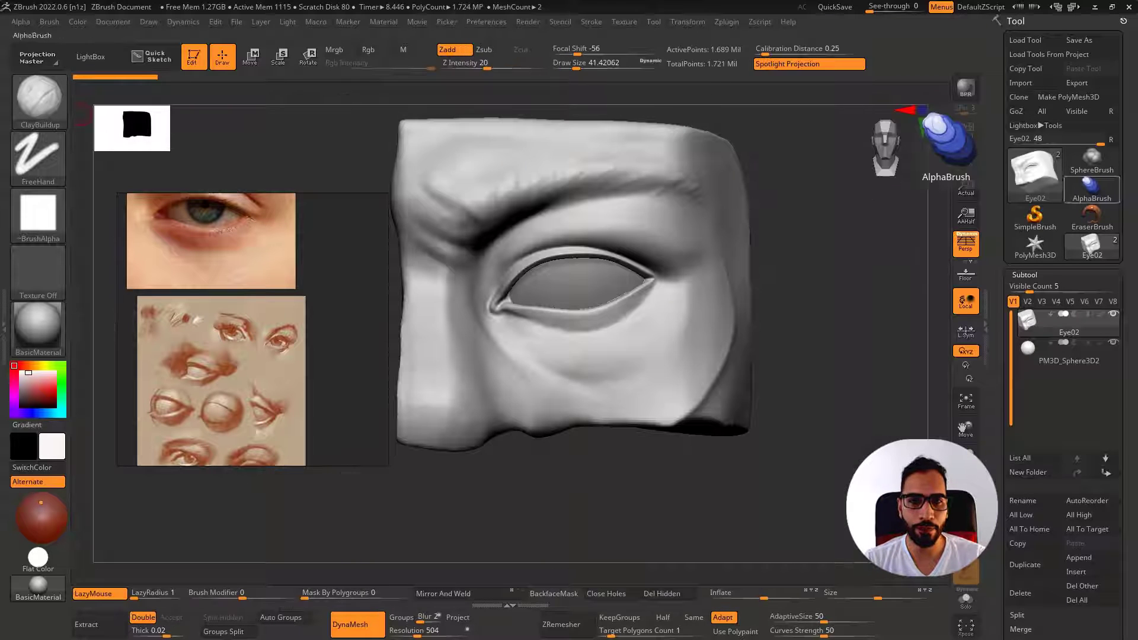
right_click_drag(386, 320, 1126, 474)
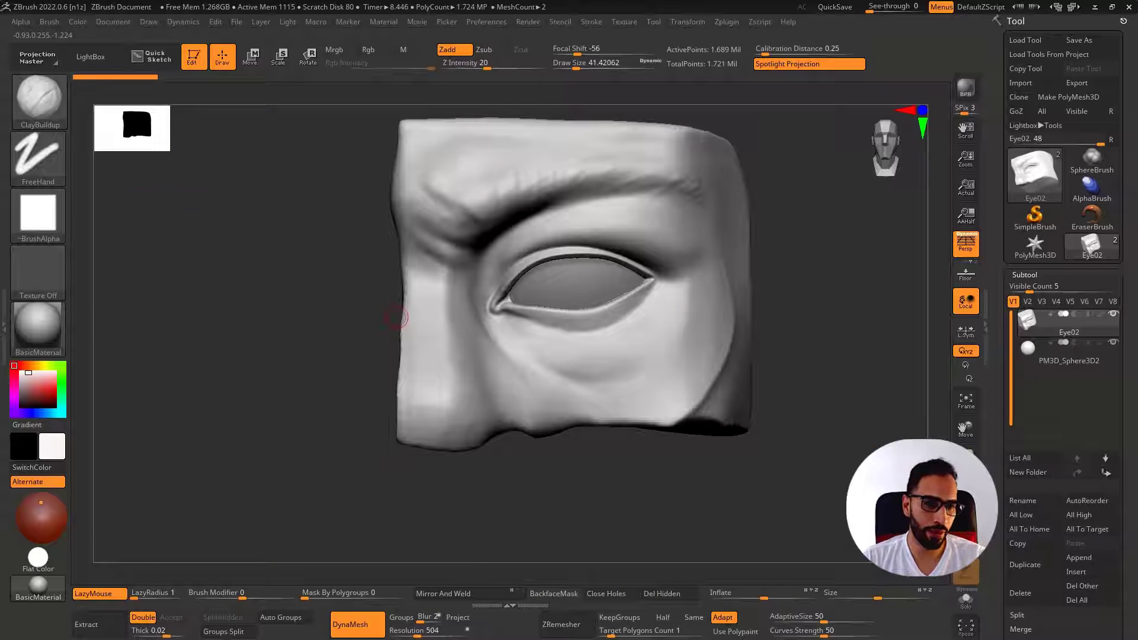
left_click_drag(332, 332, 279, 332)
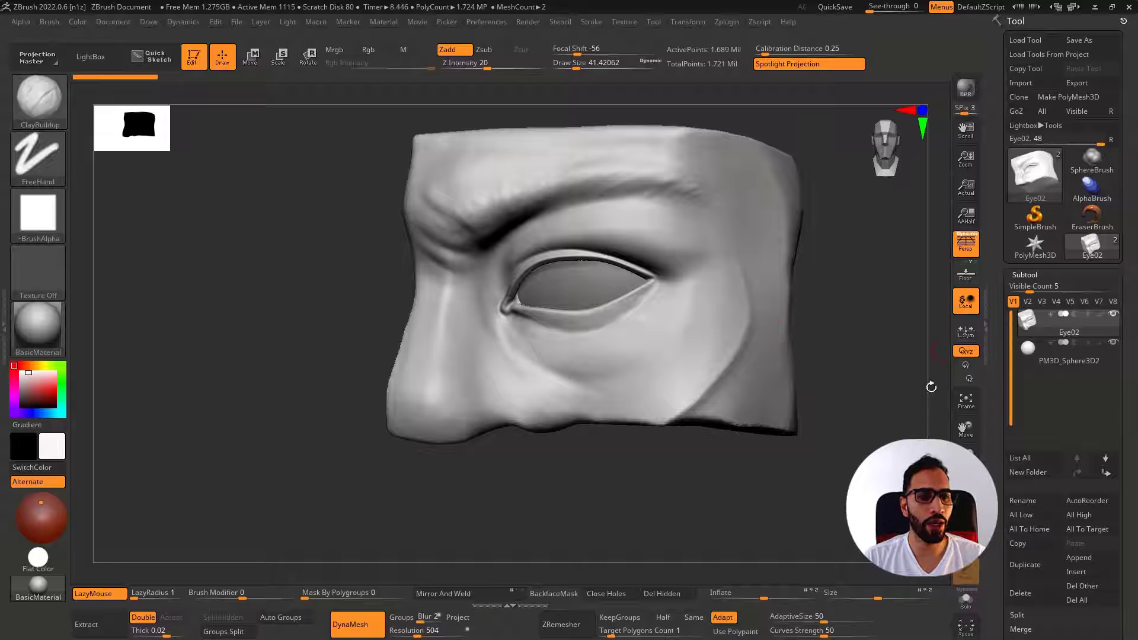
Switch the material to SkinShade4 and hide the eyeball sphere subtool PM3D_Sphere3D2
left_click(37, 326)
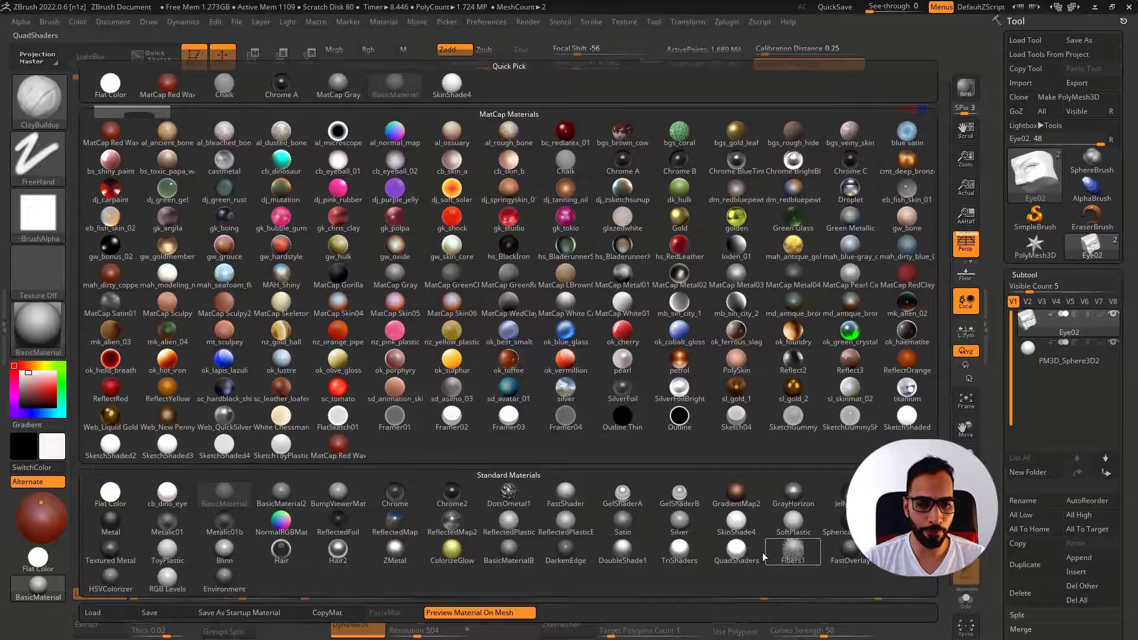
left_click(755, 520)
mouse_move(690, 503)
left_mouse_down()
mouse_move(694, 520)
mouse_move(682, 518)
left_mouse_up()
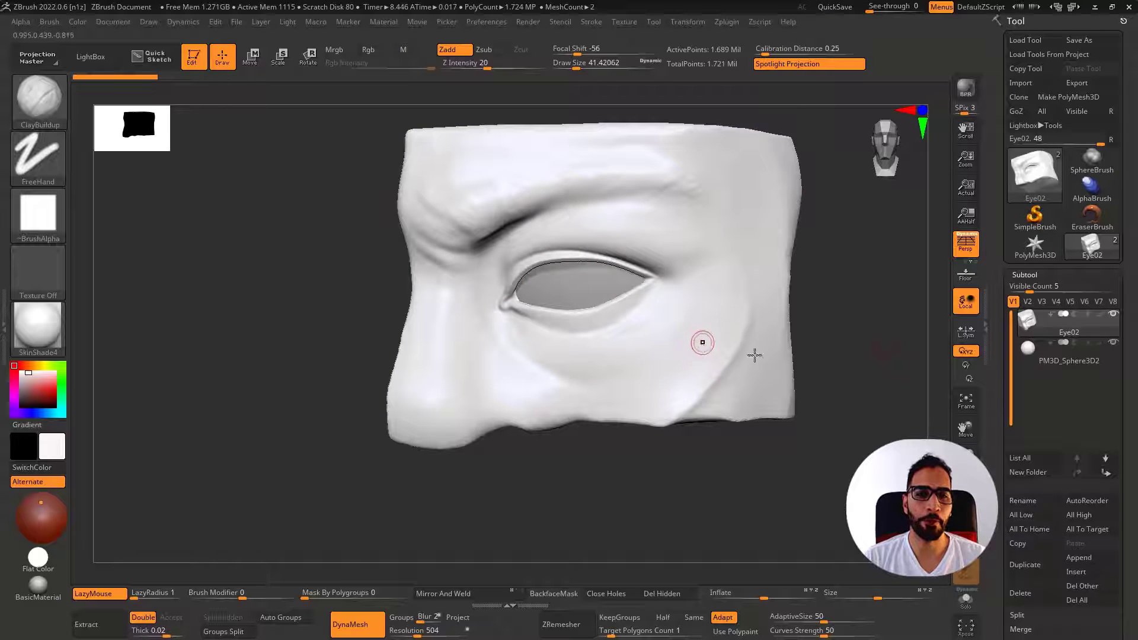
left_click(1111, 344)
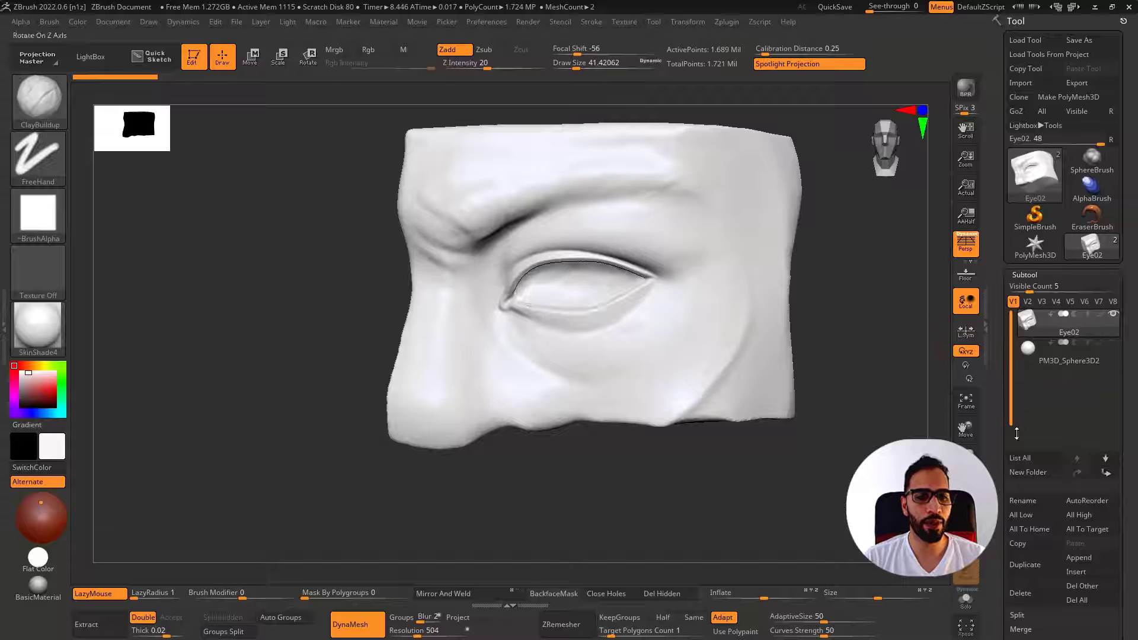
Duplicate the Eye02 face subtool and make the original Eye02 the active subtool again
left_click(1034, 564)
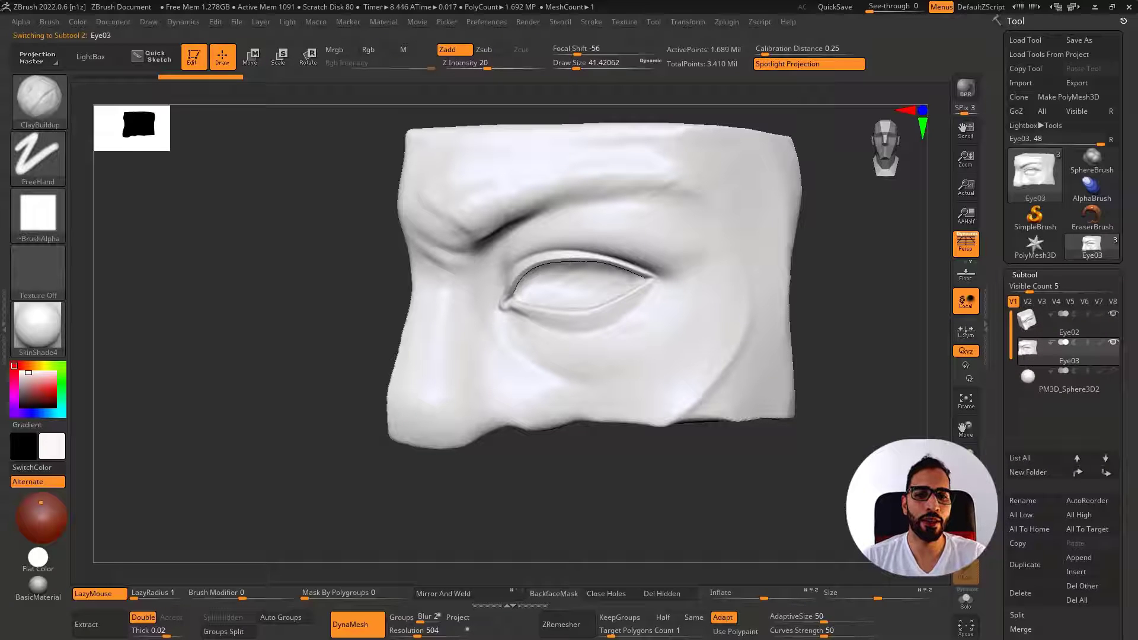
left_click(1028, 321)
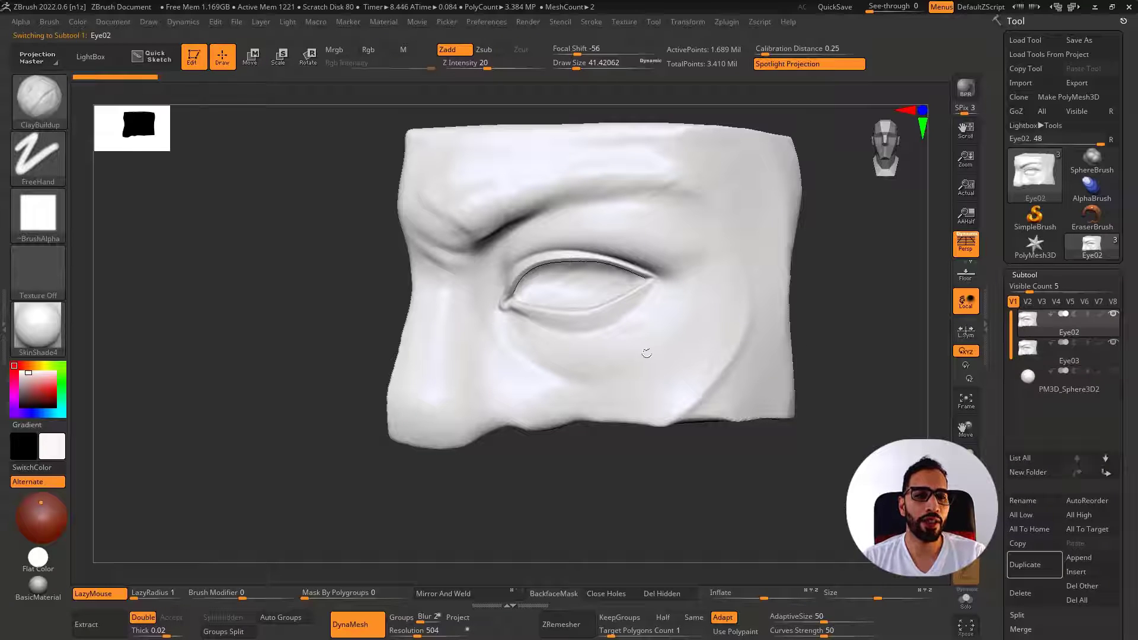
left_click(169, 317)
left_click(169, 317)
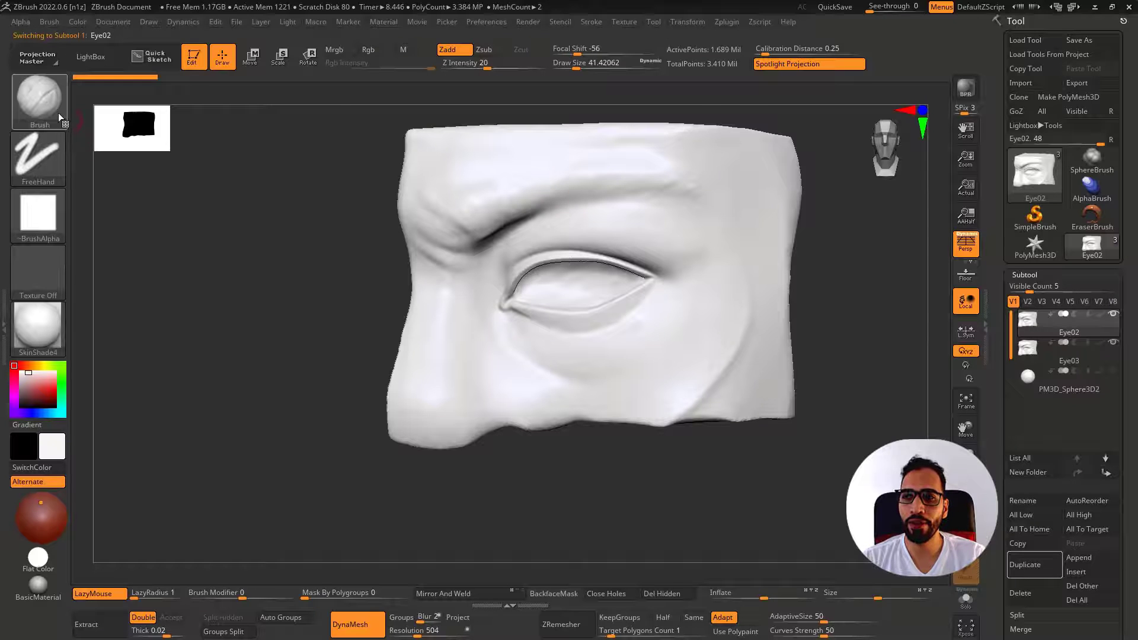
With the ZRemesherGuides brush, draw one closed guide curve along the eyelid rims and a second loop around both lids
left_click(39, 101)
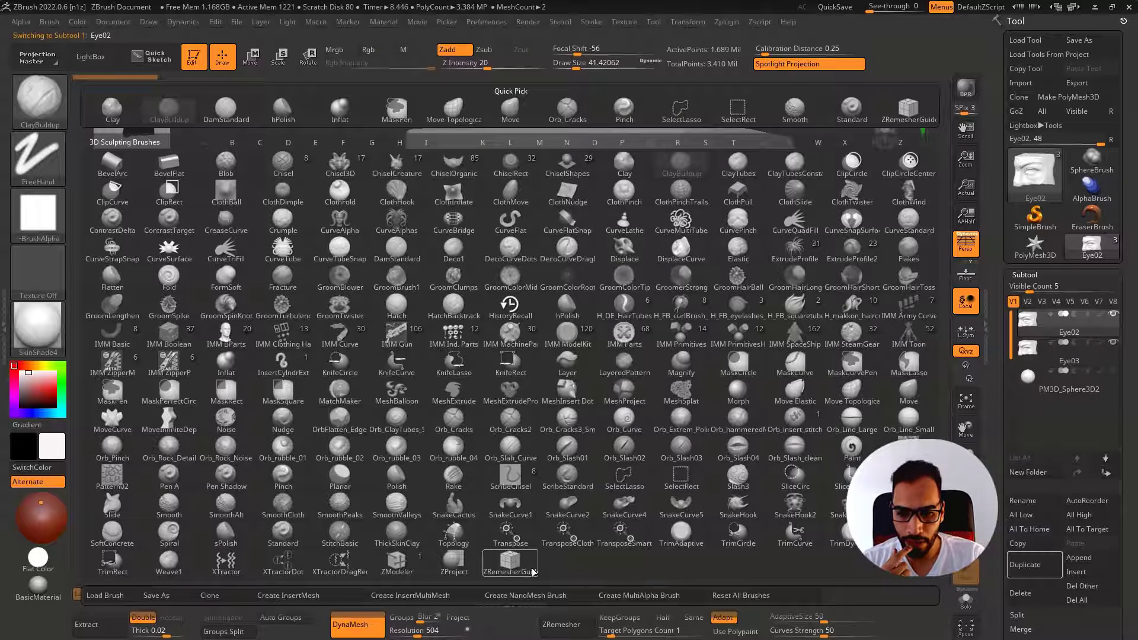
left_click(510, 562)
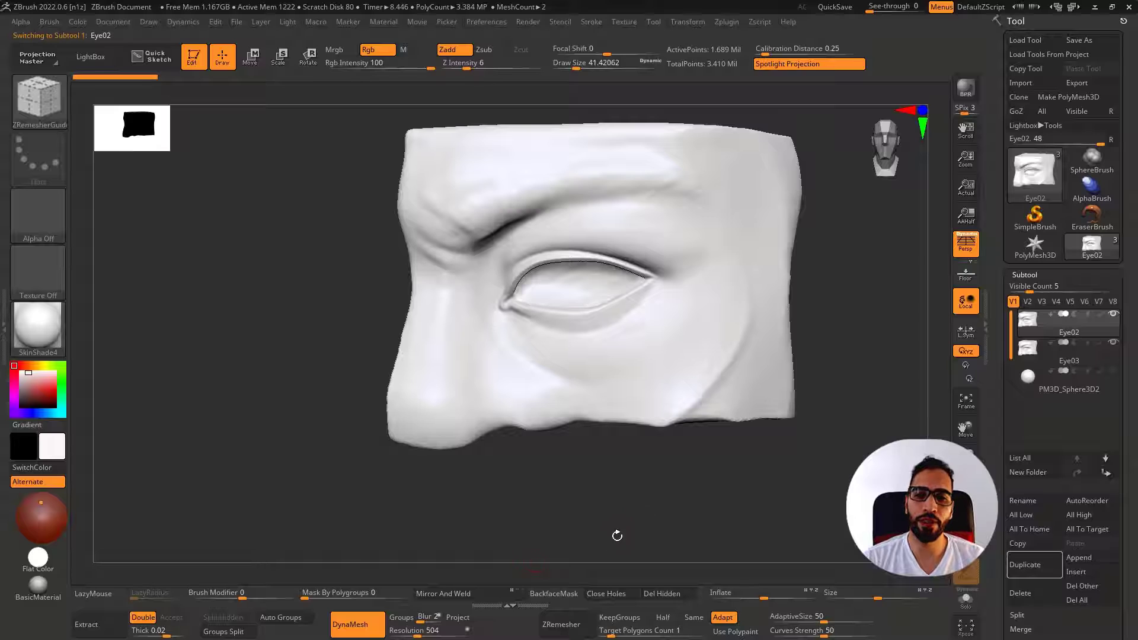
mouse_move(617, 536)
left_mouse_down()
mouse_move(630, 521)
mouse_move(578, 397)
left_mouse_up()
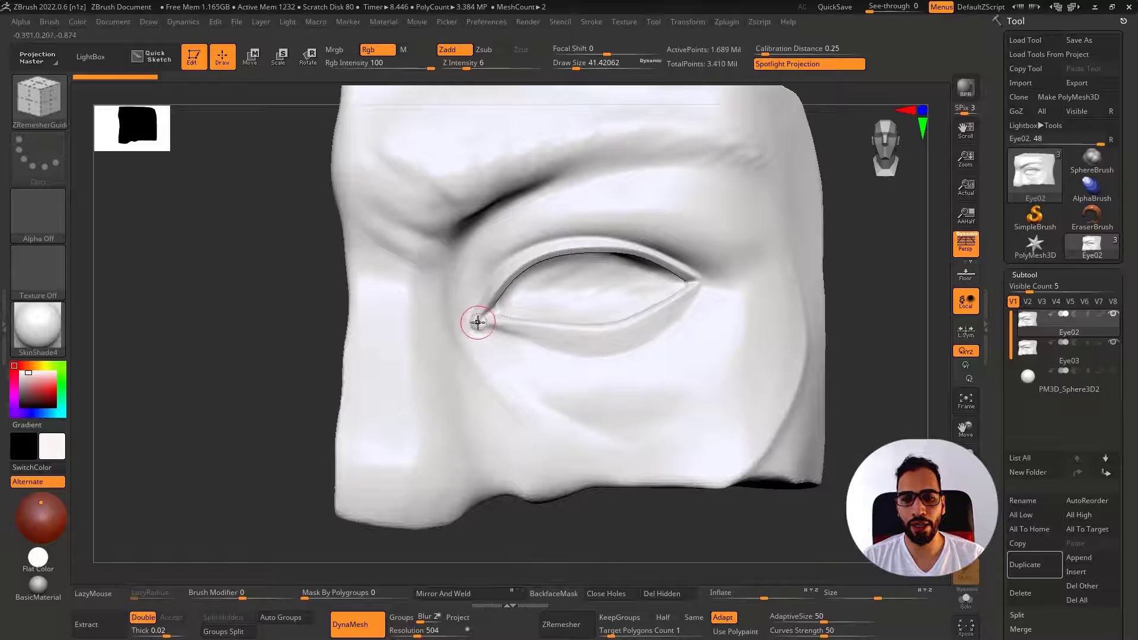
mouse_move(478, 322)
left_mouse_down()
mouse_move(504, 274)
mouse_move(585, 244)
left_mouse_up()
left_click_drag(706, 279, 649, 258)
key("ctrl+z")
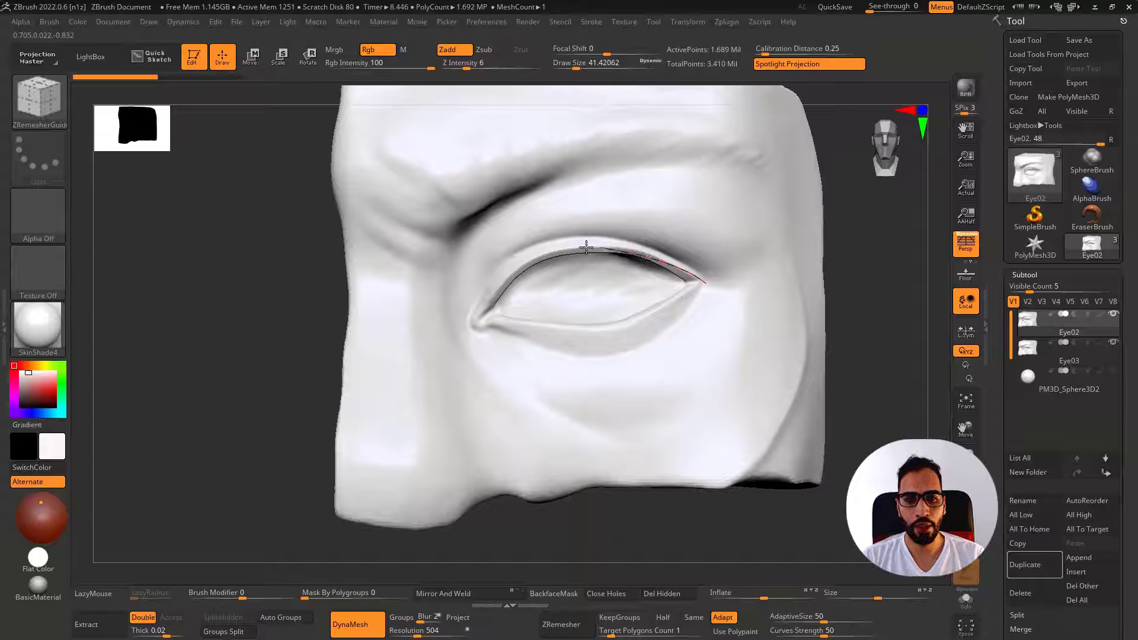
left_click_drag(542, 255, 485, 301)
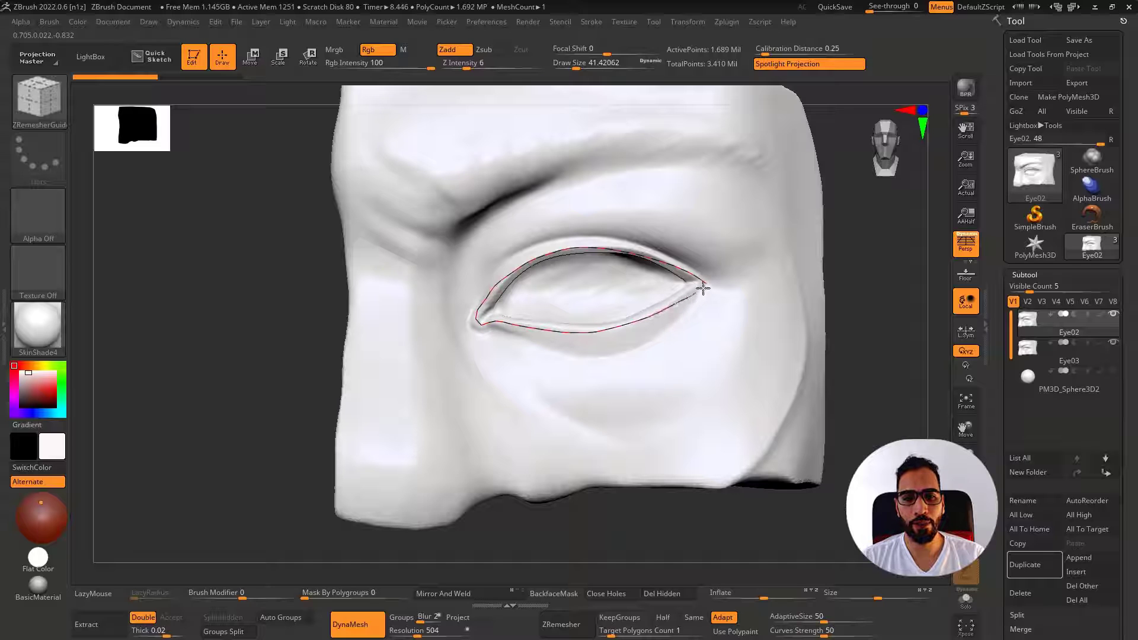
mouse_move(706, 283)
left_mouse_down()
mouse_move(574, 251)
mouse_move(492, 291)
left_mouse_up()
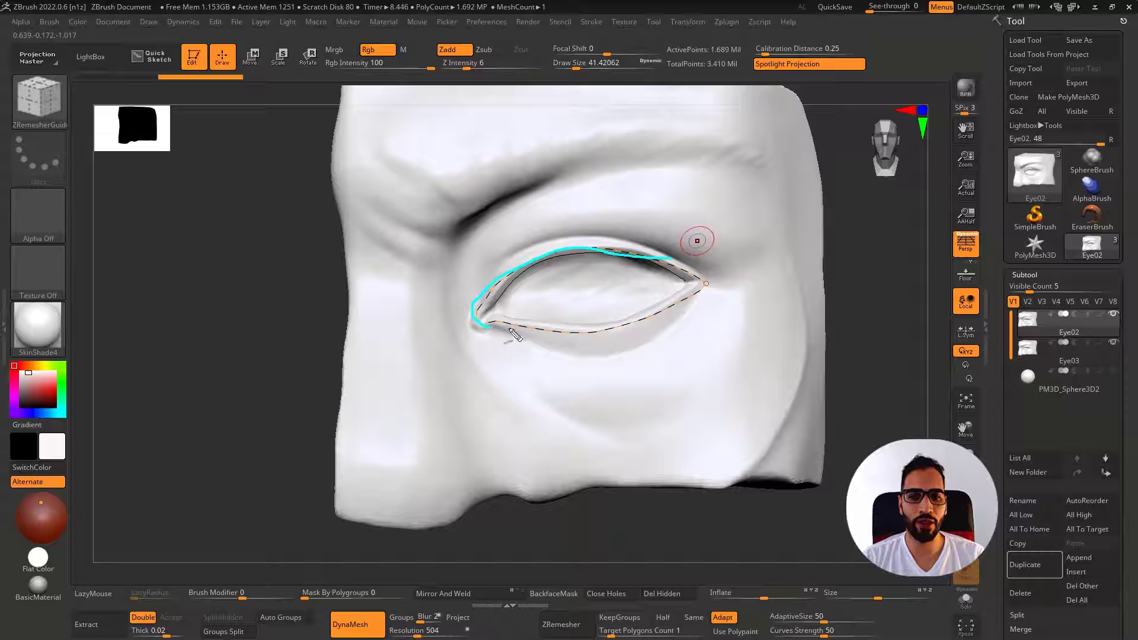
mouse_move(511, 330)
left_mouse_down()
mouse_move(701, 283)
mouse_move(669, 234)
mouse_move(560, 229)
mouse_move(452, 302)
mouse_move(552, 369)
mouse_move(724, 284)
left_mouse_up()
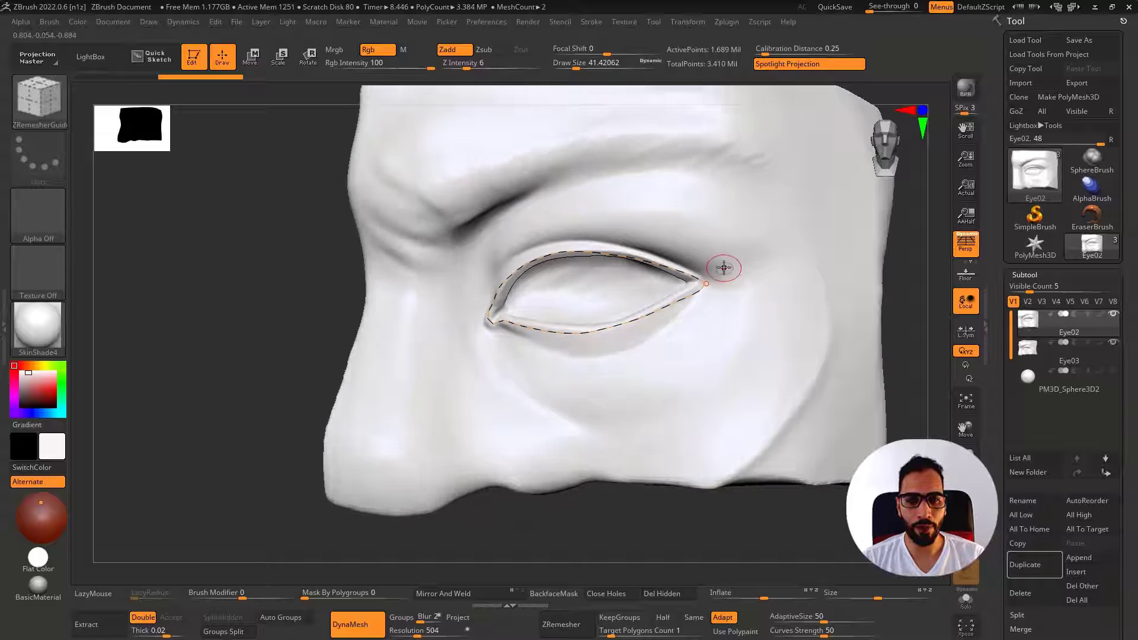
left_click_drag(724, 264, 650, 236)
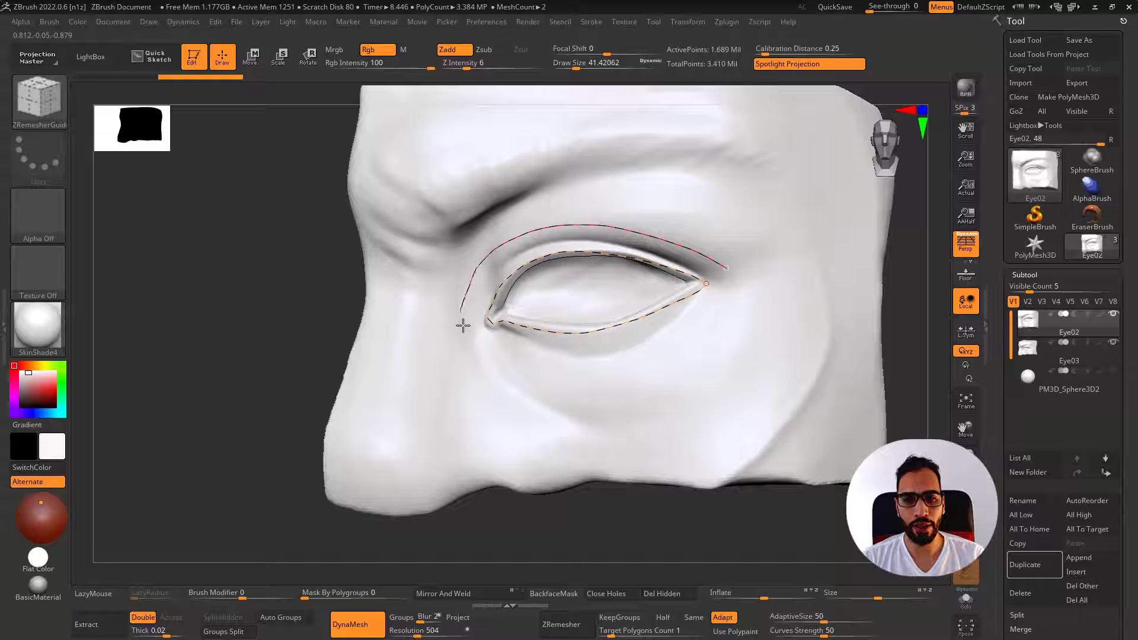
left_click_drag(577, 368, 723, 305)
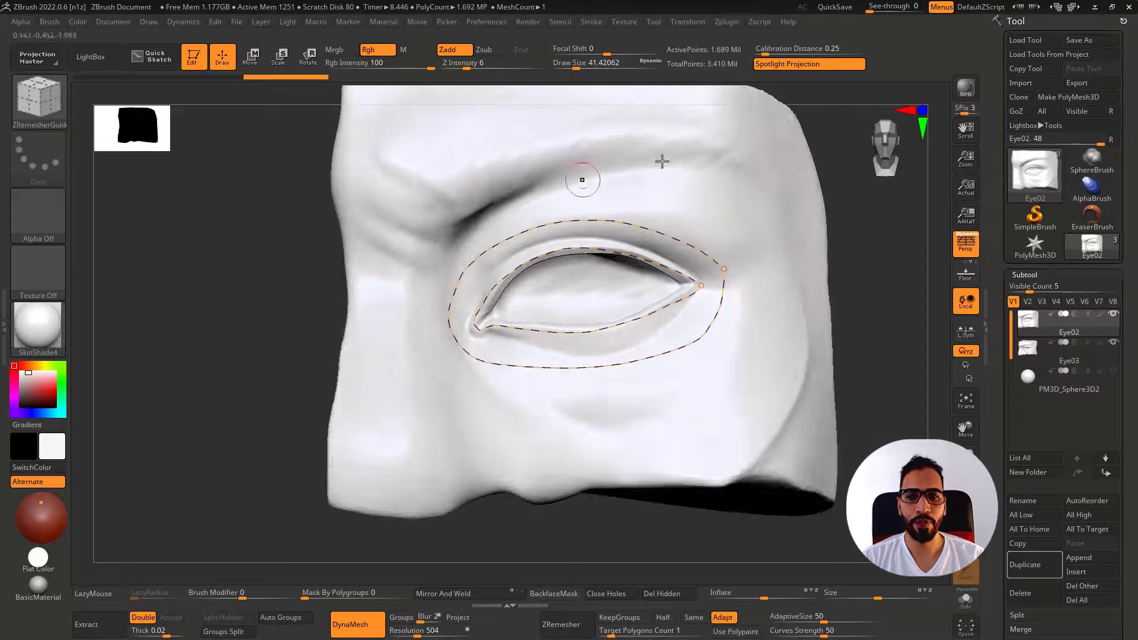
Try wider guide loops around the eye socket and out across the forehead, nose side and cheek
left_click_drag(760, 156, 502, 153)
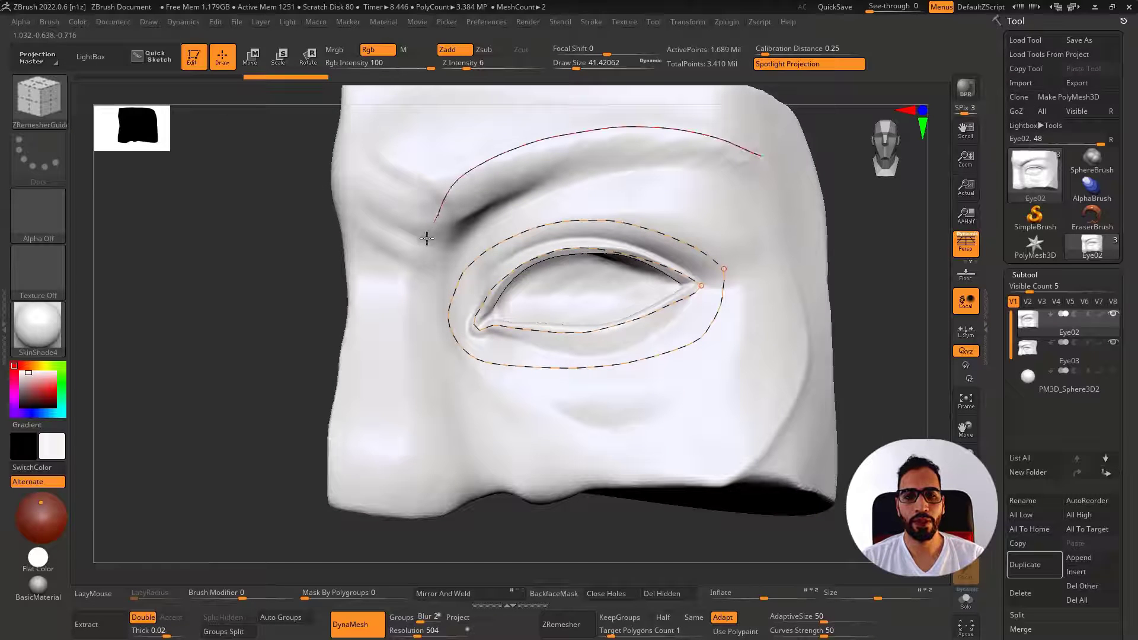
left_click_drag(423, 342, 648, 420)
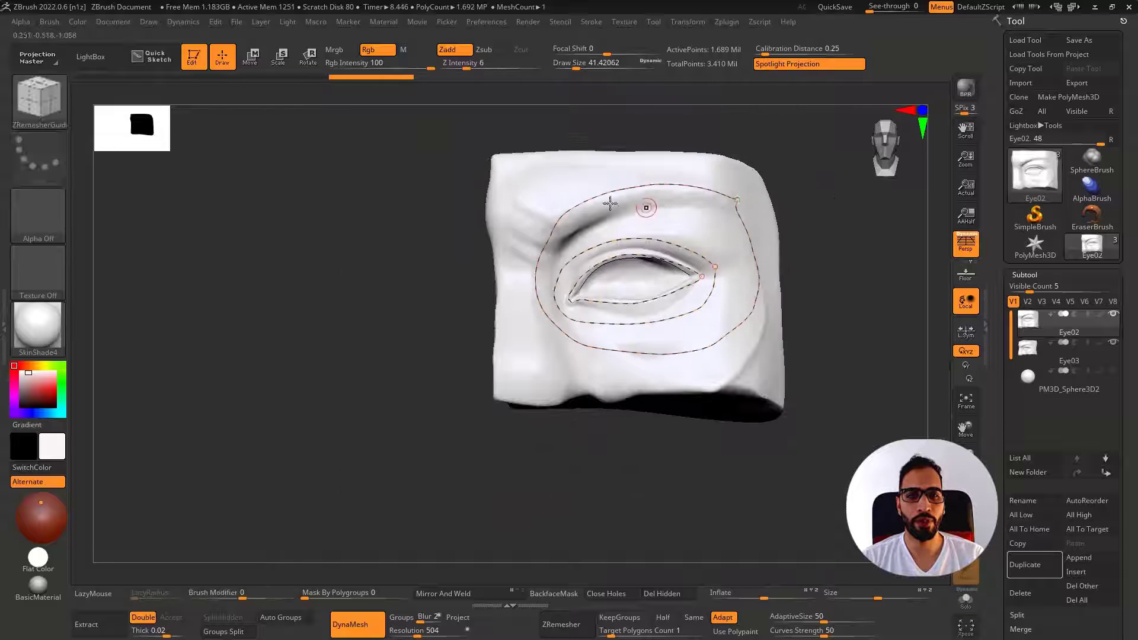
left_click_drag(520, 173, 518, 236)
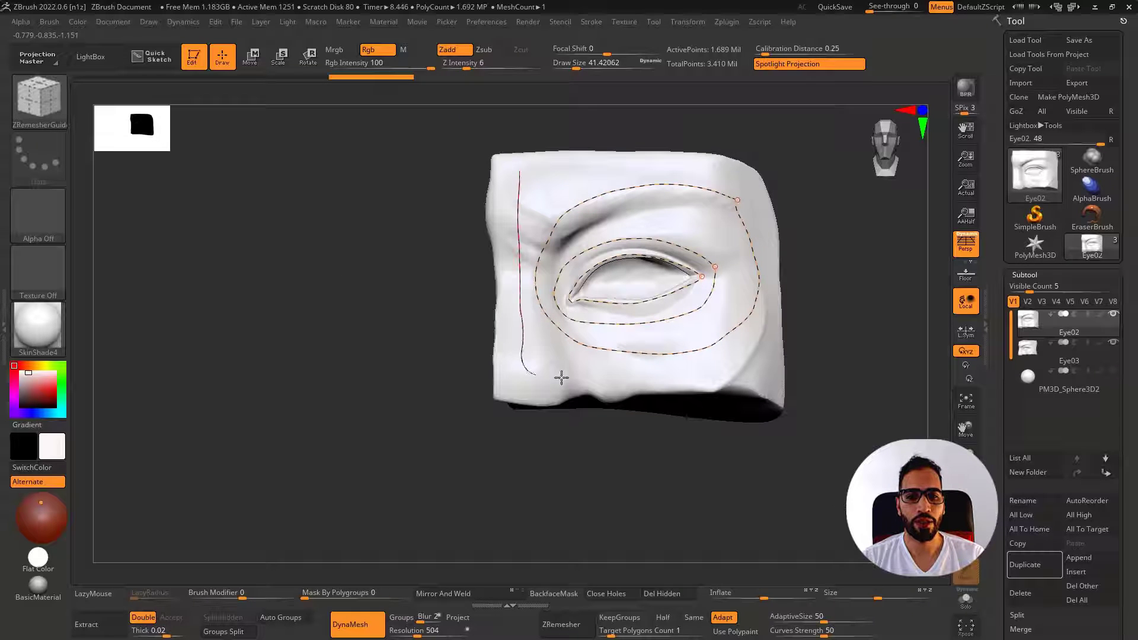
mouse_move(813, 244)
left_mouse_down()
mouse_move(783, 287)
mouse_move(623, 190)
left_mouse_up()
left_click_drag(770, 167, 606, 159)
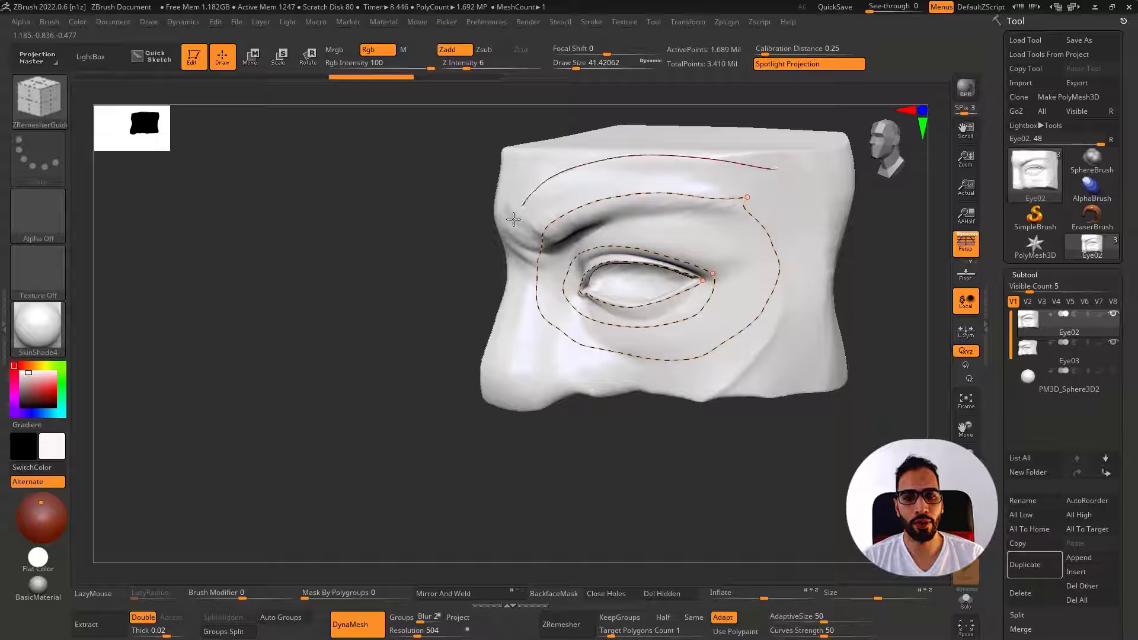
left_click_drag(511, 272, 515, 336)
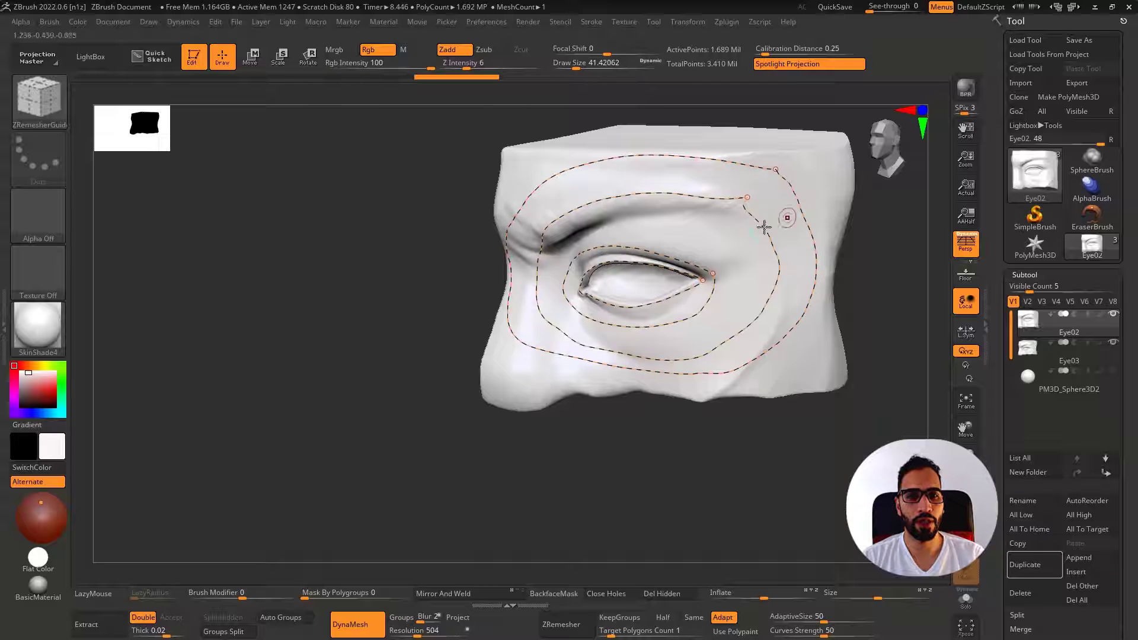
key("ctrl")
key("ctrl+z")
key("ctrl+z")
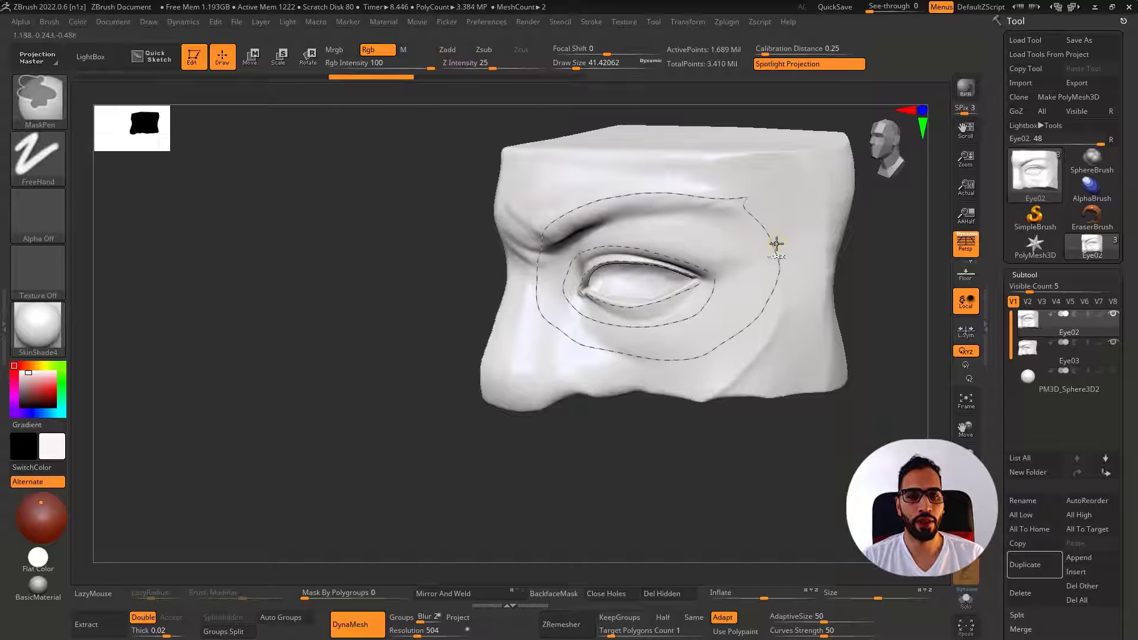
right_click_drag(729, 249, 718, 219)
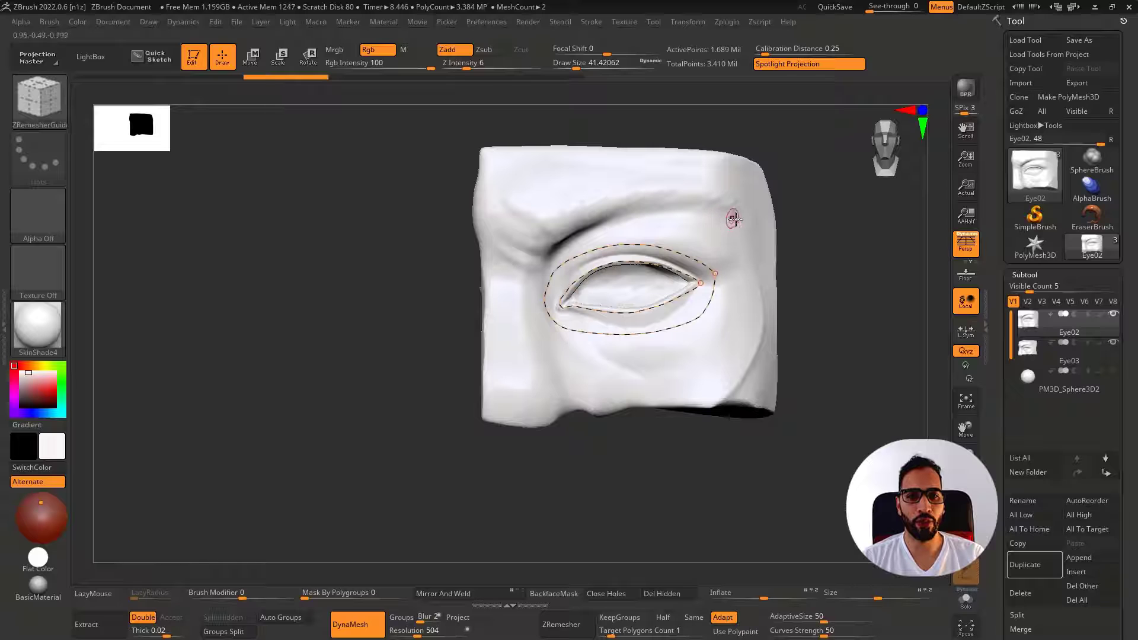
mouse_move(736, 218)
left_mouse_down()
mouse_move(587, 201)
mouse_move(525, 258)
left_mouse_up()
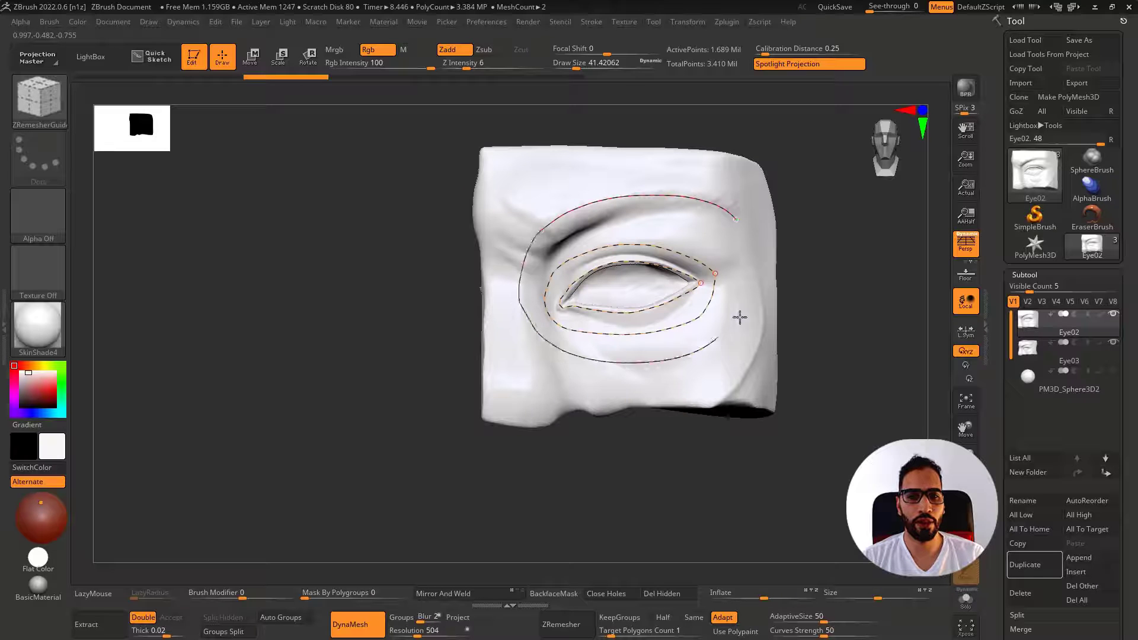
key("ctrl+z")
key("ctrl+z")
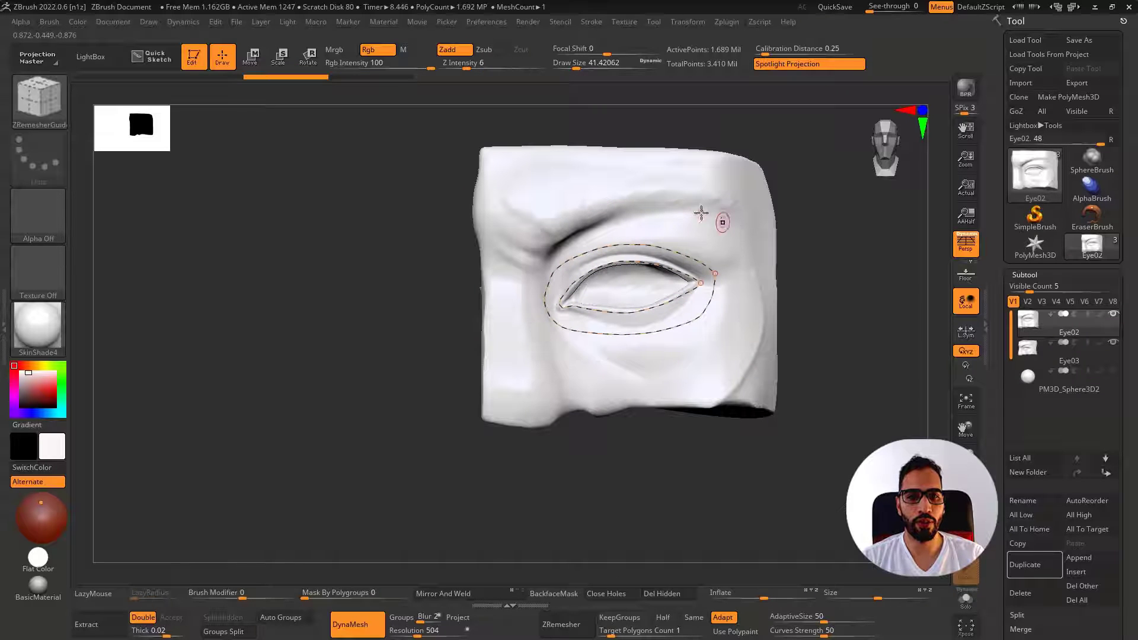
Draw two wider closed guide loops, one around the eye socket and one over the brow and cheek, plus a small loop inside the eye opening
left_click_drag(701, 212, 583, 229)
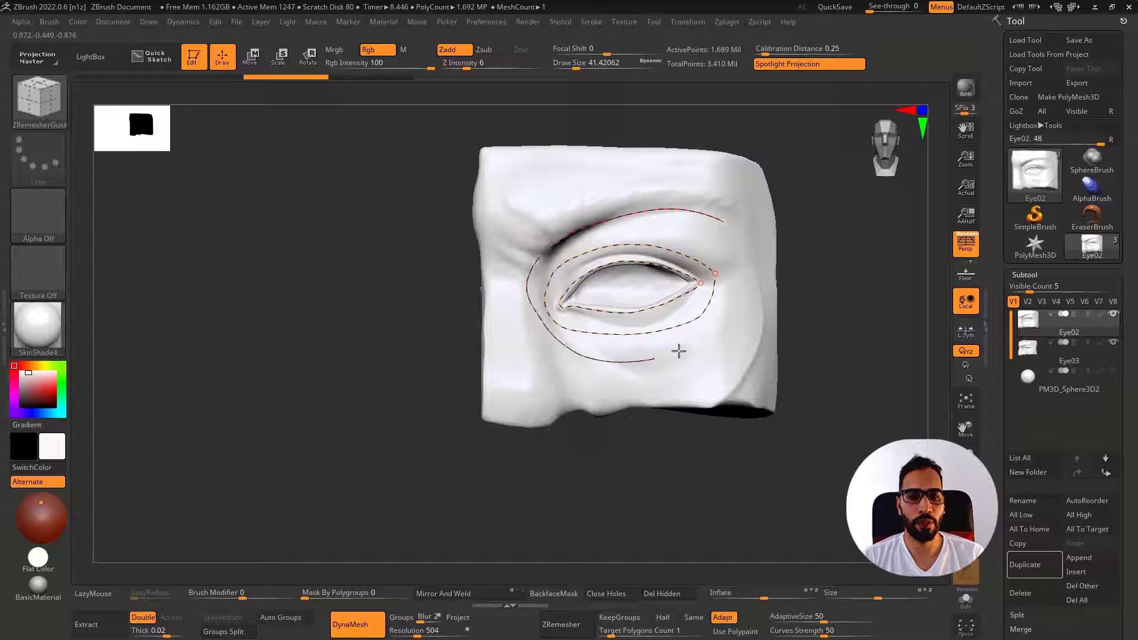
mouse_move(679, 351)
left_mouse_down()
mouse_move(735, 251)
mouse_move(723, 222)
mouse_move(546, 215)
left_mouse_up()
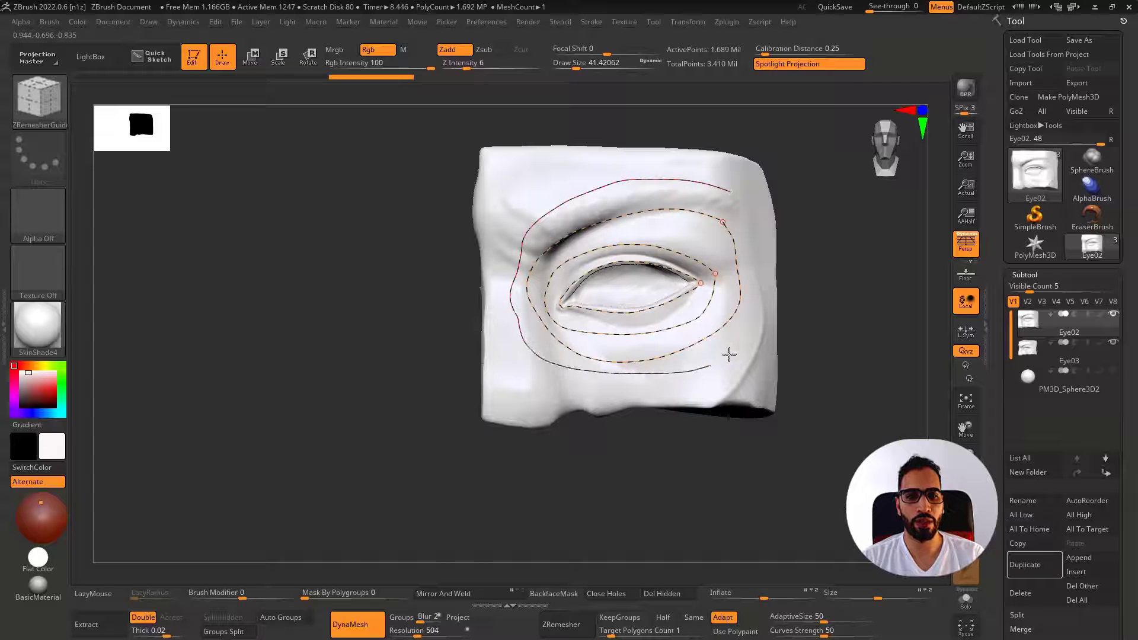
left_click_drag(732, 193, 731, 191)
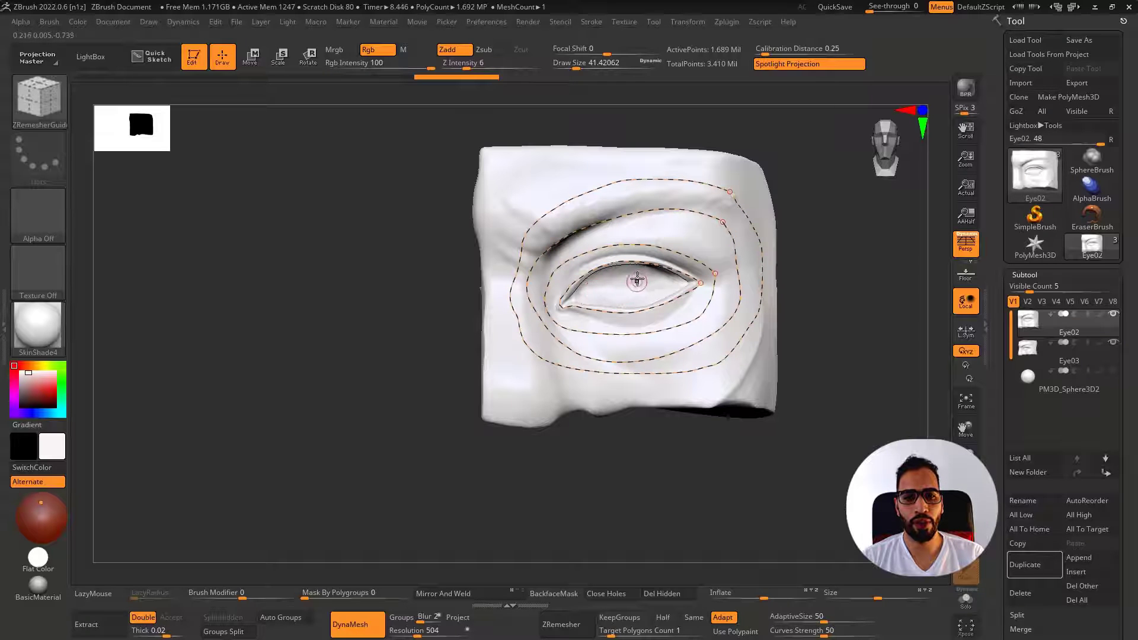
left_click_drag(639, 276, 588, 291)
key("[")
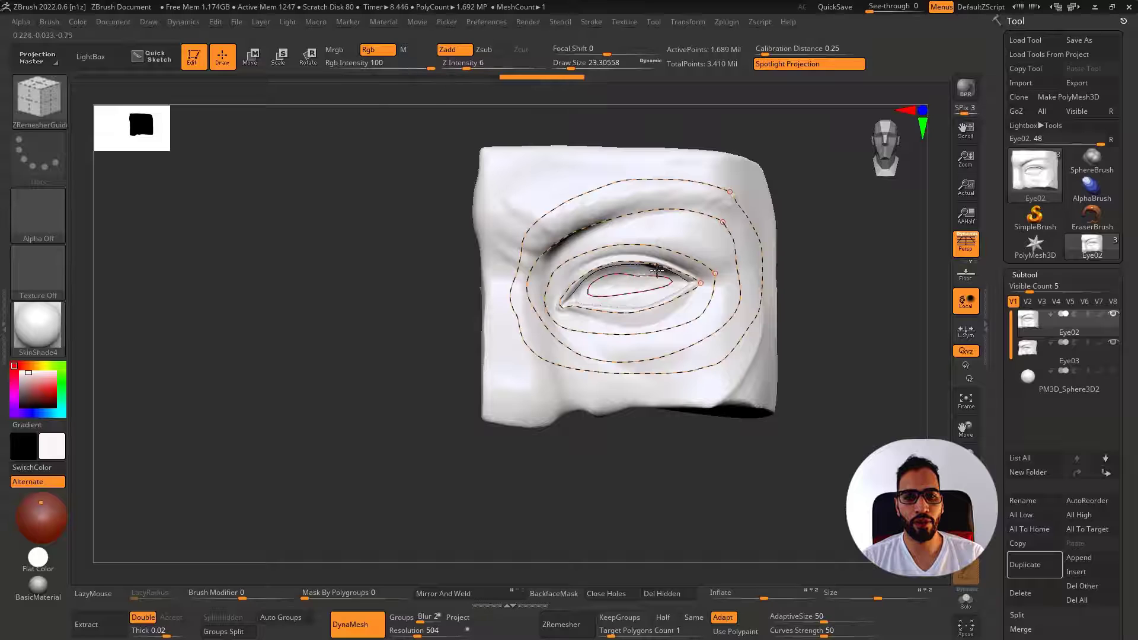
Try radial guides running from inside the eye opening outward over the nose side, inner brow and forehead
left_click_drag(604, 287, 458, 119)
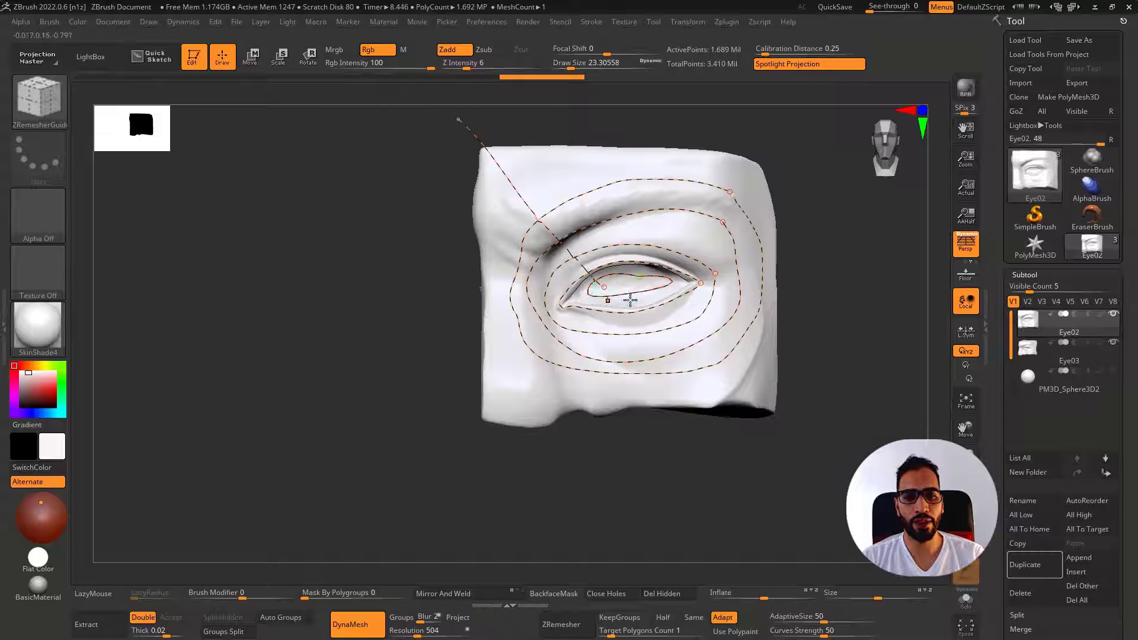
key("ctrl+z")
key("s")
left_click(604, 289)
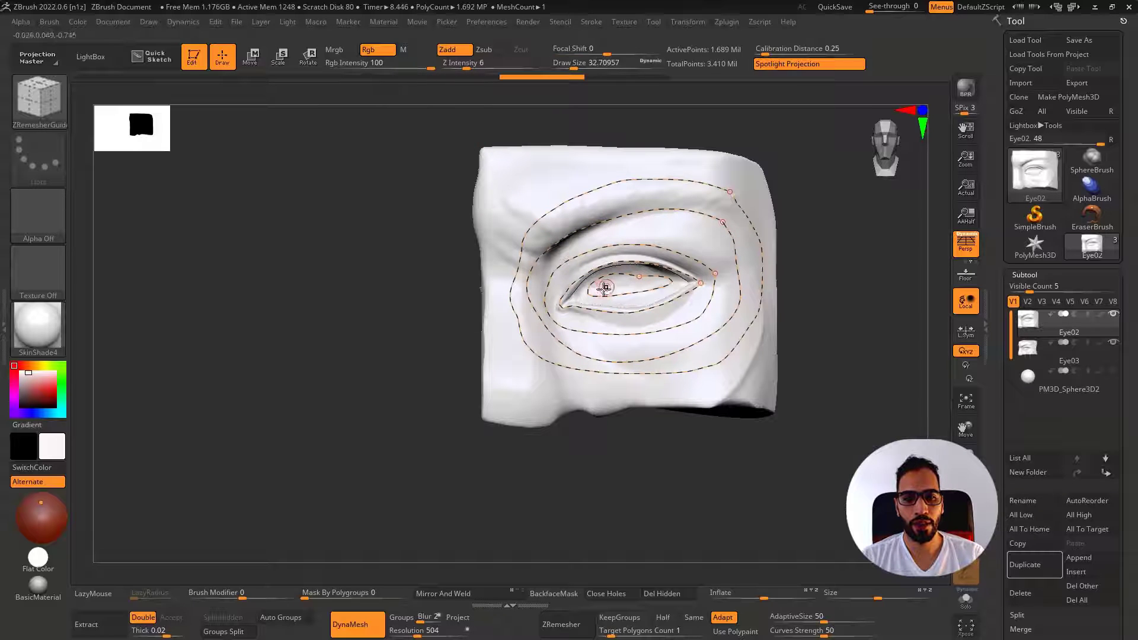
left_click_drag(442, 321, 403, 326)
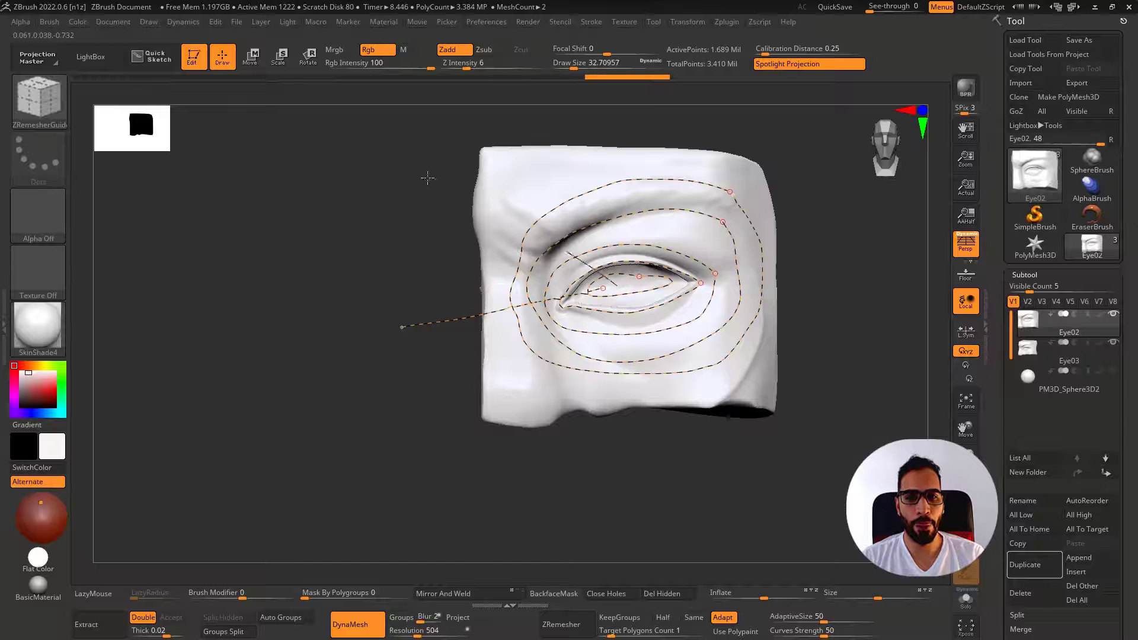
left_click_drag(427, 178, 387, 162)
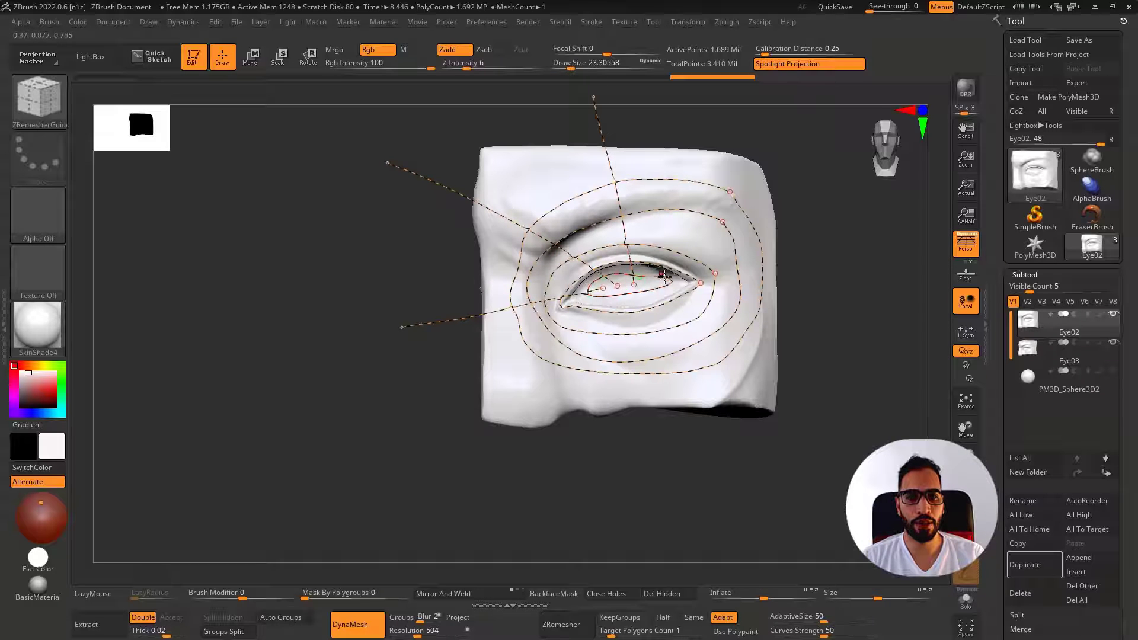
left_click_drag(665, 277, 653, 284)
left_click_drag(704, 105, 705, 101)
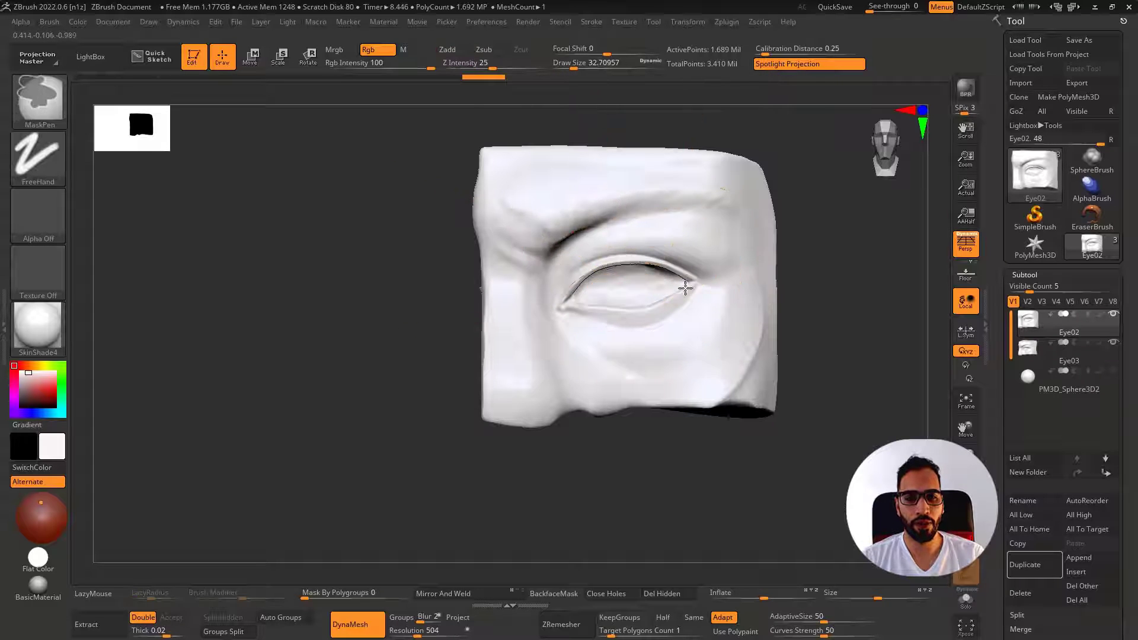
right_click_drag(683, 287, 690, 302, "ctrl")
key("ctrl+z")
key("ctrl+z")
key("ctrl+z")
key("ctrl+z")
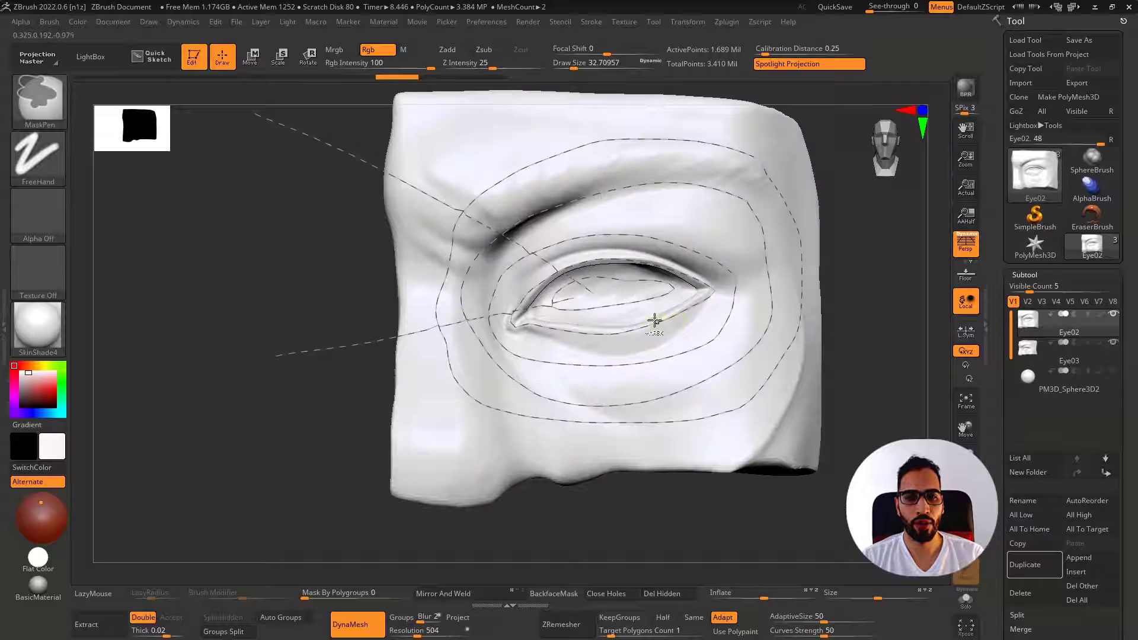
Try straight guides that cross the whole eye vertically, horizontally and diagonally
left_click_drag(616, 461, 612, 90)
right_click_drag(531, 301, 391, 314)
right_click_drag(536, 334, 506, 330)
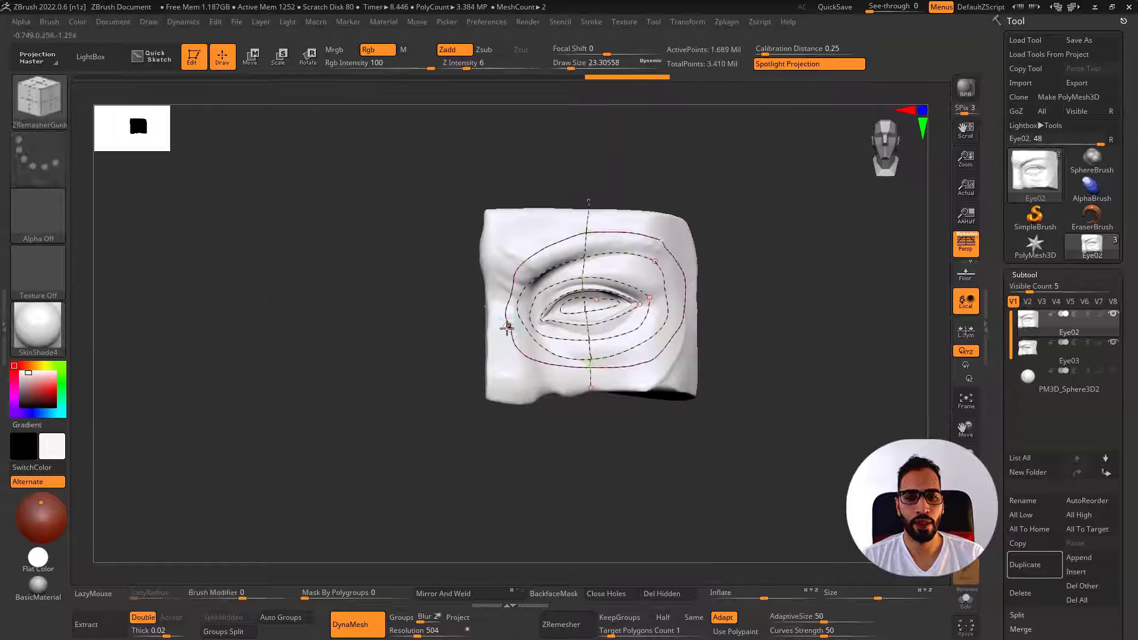
key("ctrl+z")
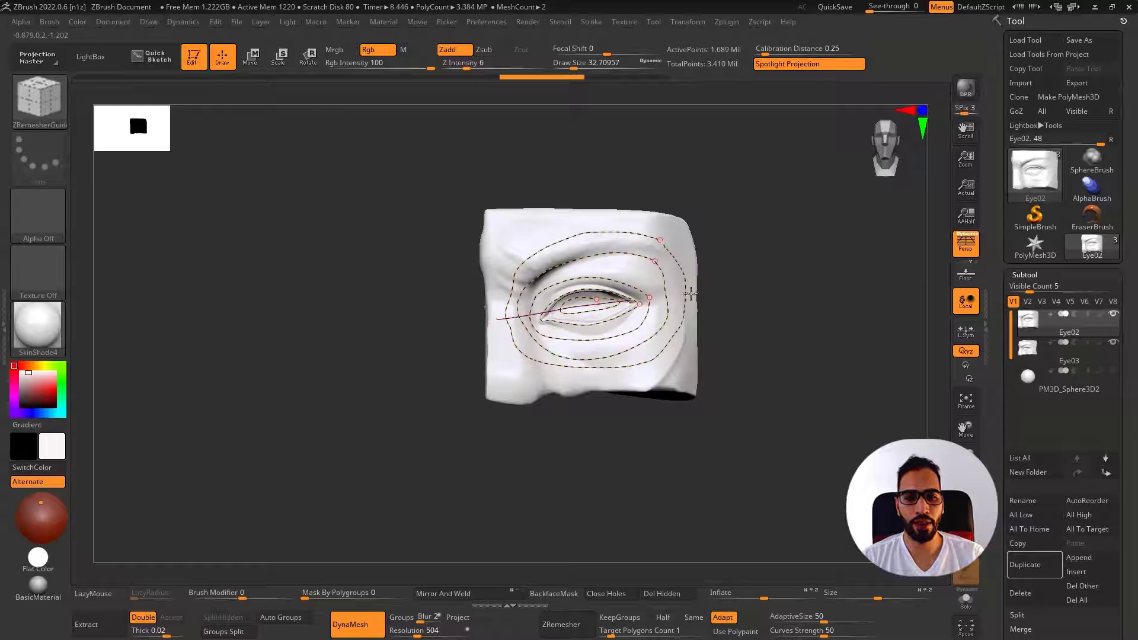
left_click_drag(691, 294, 672, 298)
right_click_drag(615, 330, 597, 323, "ctrl")
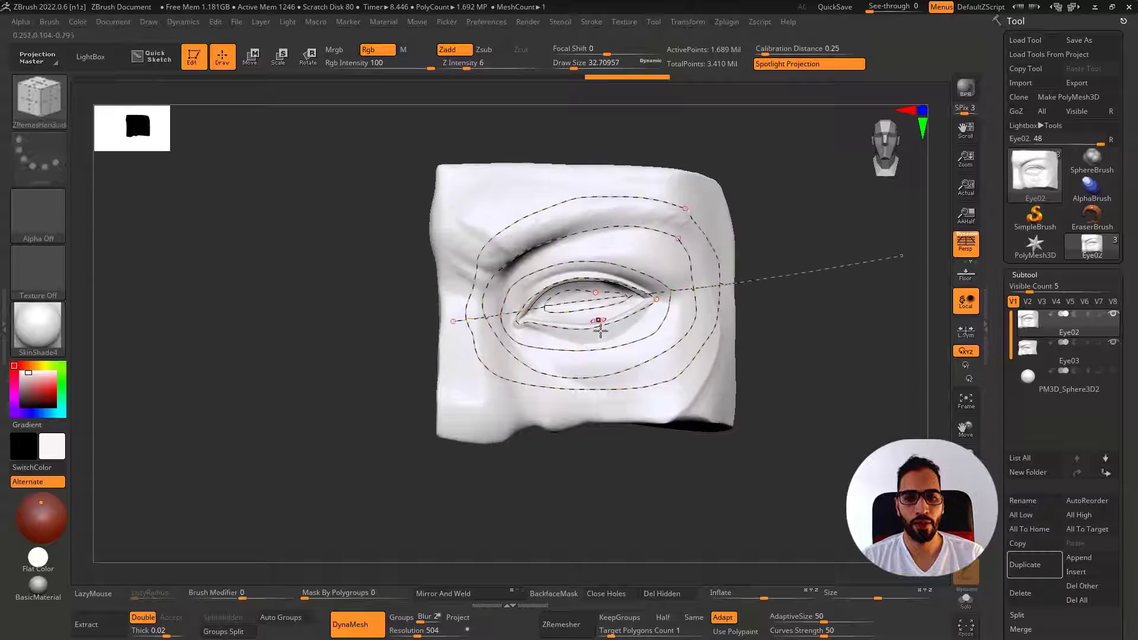
mouse_move(598, 322)
left_mouse_down()
mouse_move(597, 407)
mouse_move(574, 147)
left_mouse_up()
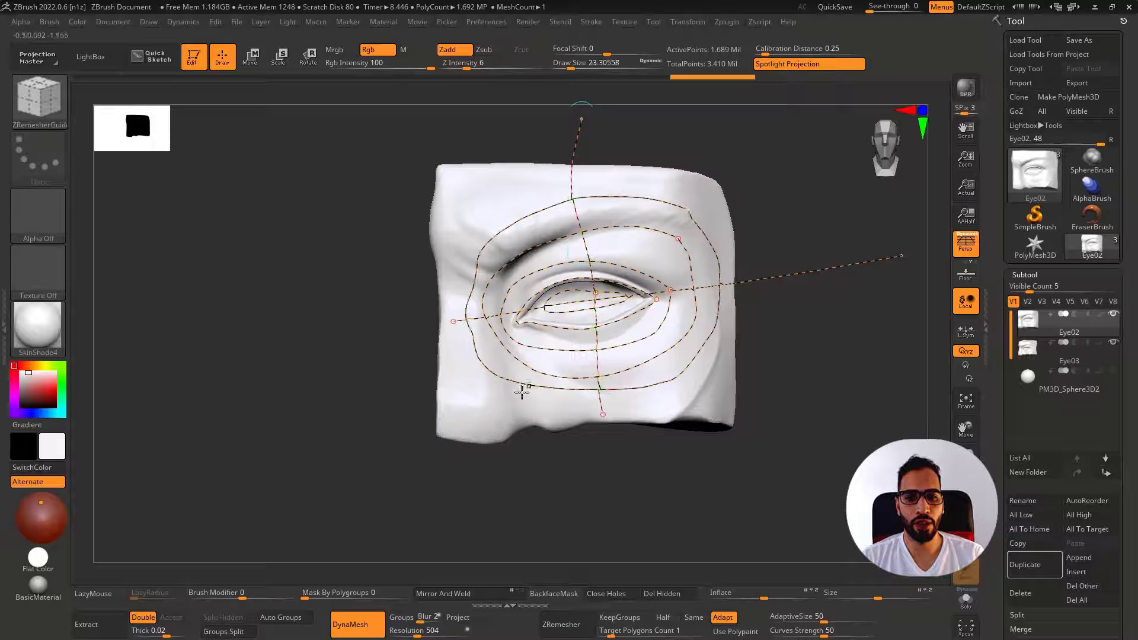
left_click_drag(483, 403, 742, 145)
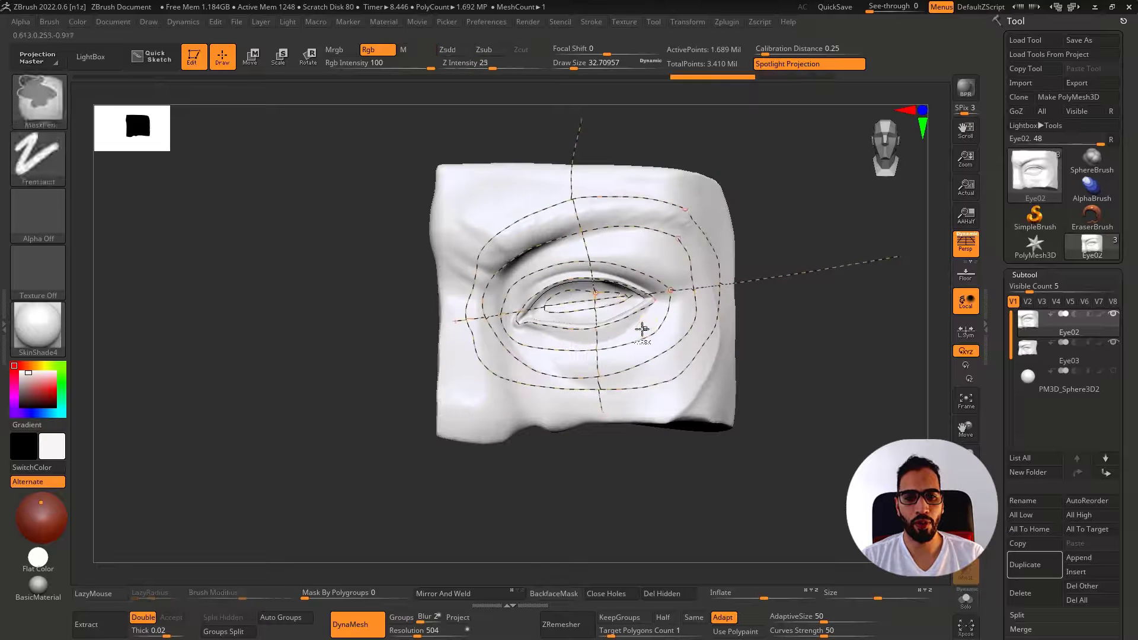
right_click_drag(635, 326, 596, 313, "ctrl")
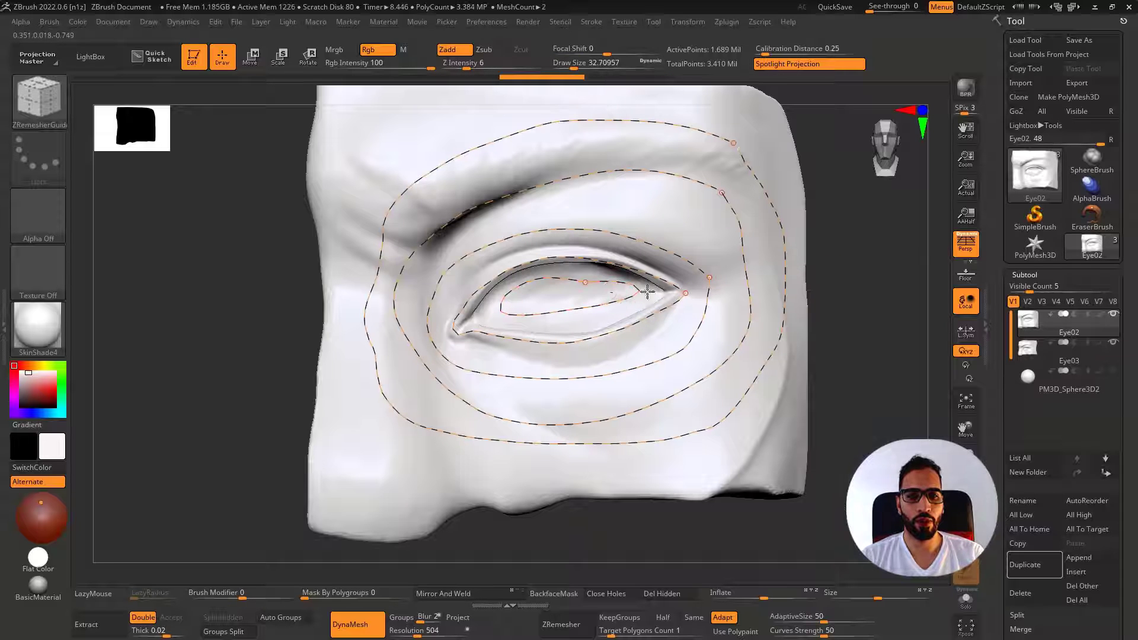
Draw two guides from inside the eye opening, one through the inner corner toward the nose and one through the outer corner toward the temple
left_click(610, 293)
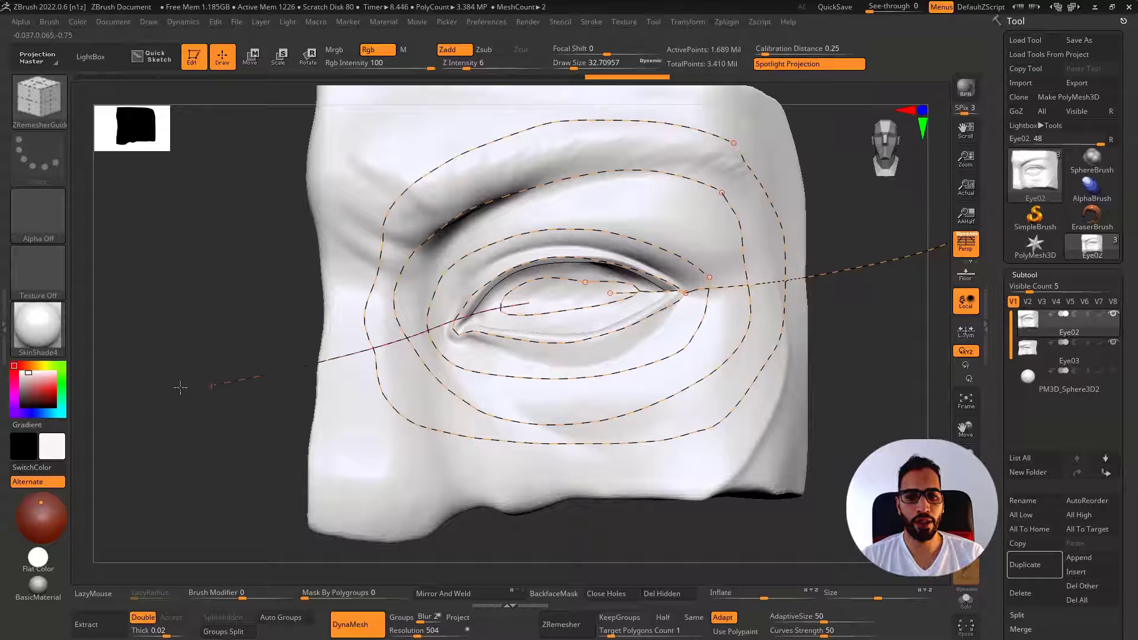
left_click_drag(181, 388, 178, 388)
mouse_move(569, 370)
right_mouse_down()
mouse_move(569, 384)
mouse_move(570, 363)
right_mouse_up()
key("ctrl+z")
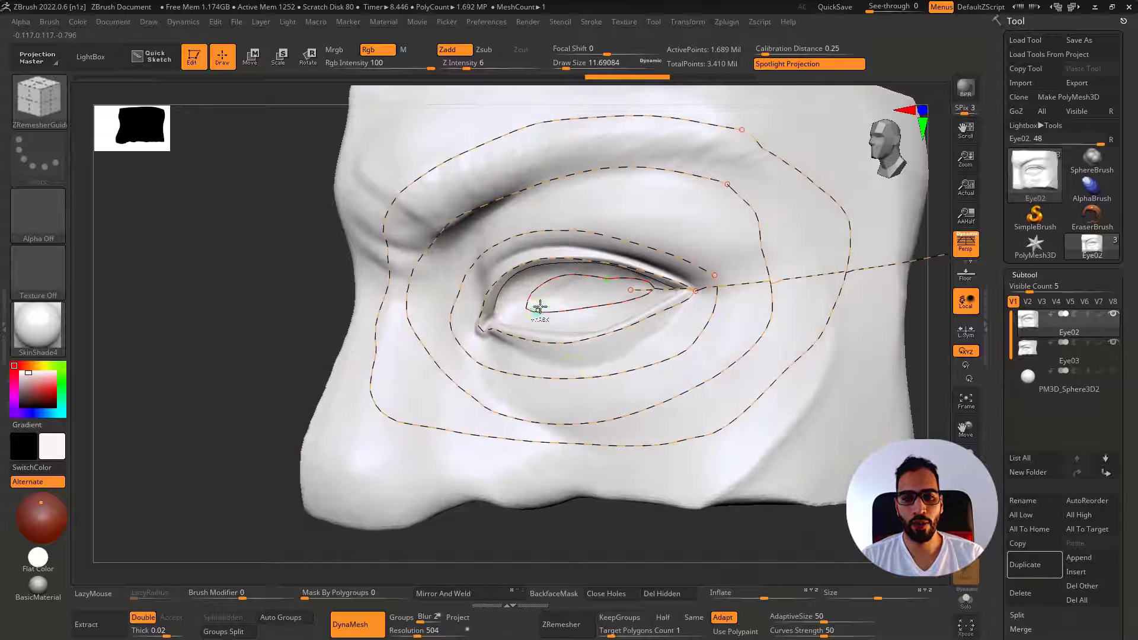
key("ctrl+z")
left_click(406, 321)
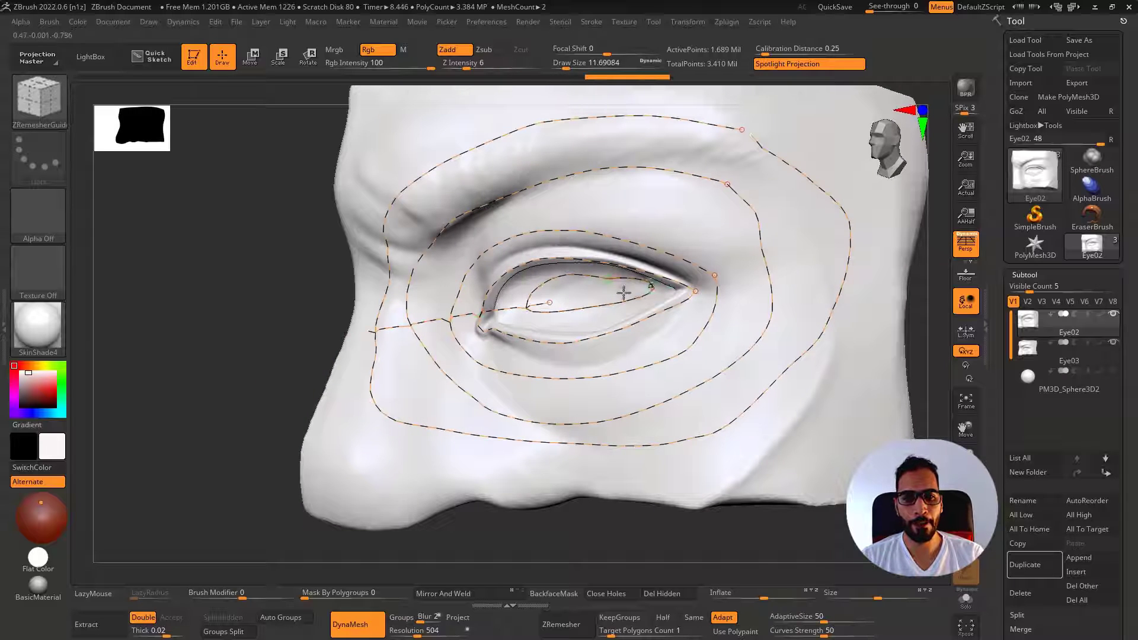
left_click(698, 290)
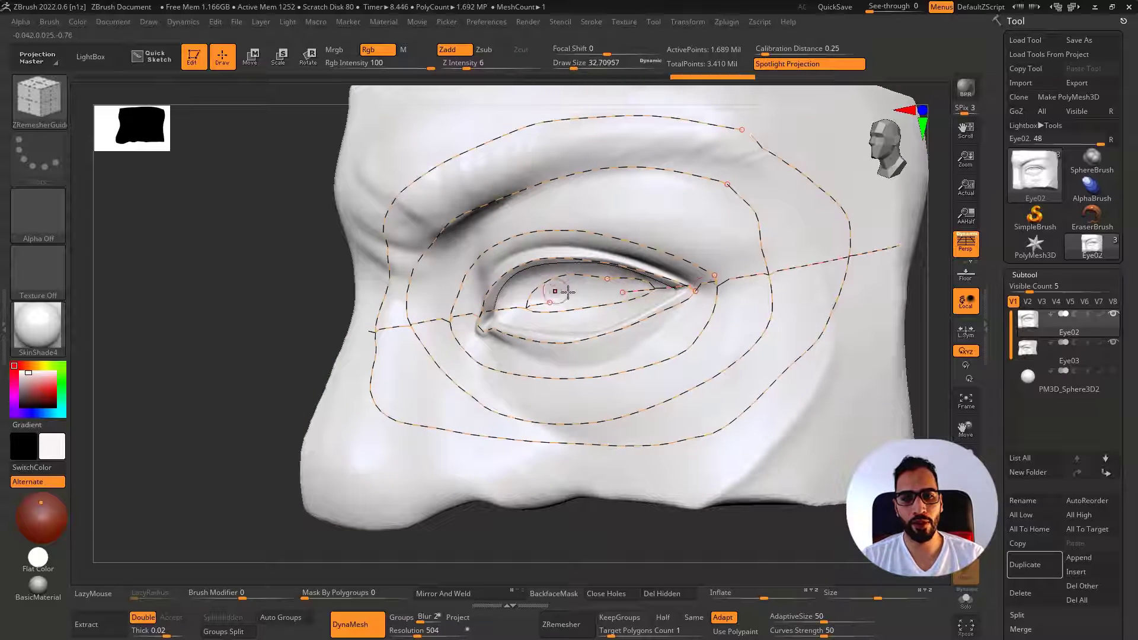
Try diagonal and vertical guides from inside the eye opening down across the lower lid
right_click_drag(608, 290, 565, 303)
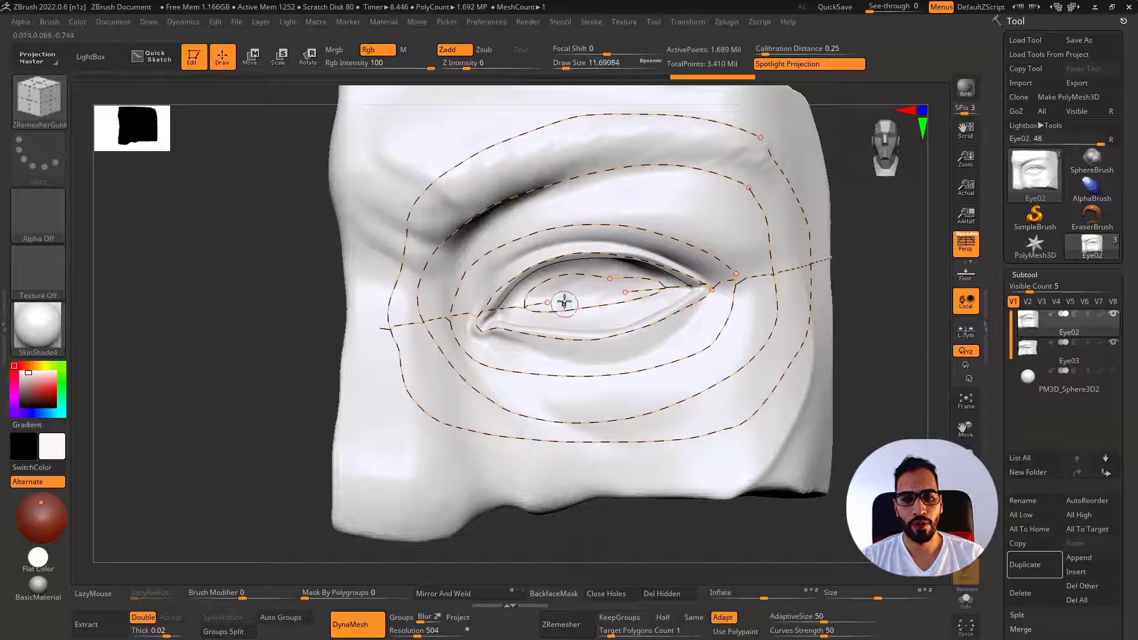
left_click(452, 472)
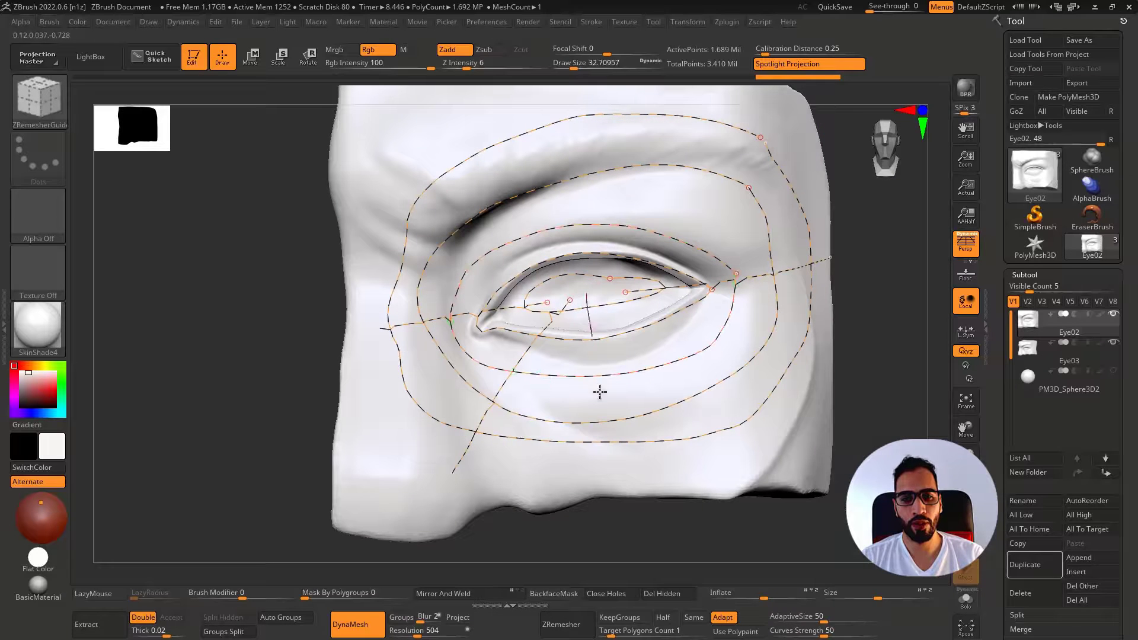
left_click_drag(600, 392, 617, 479)
key("ctrl+z")
key("ctrl+z")
left_click_drag(585, 296, 598, 365)
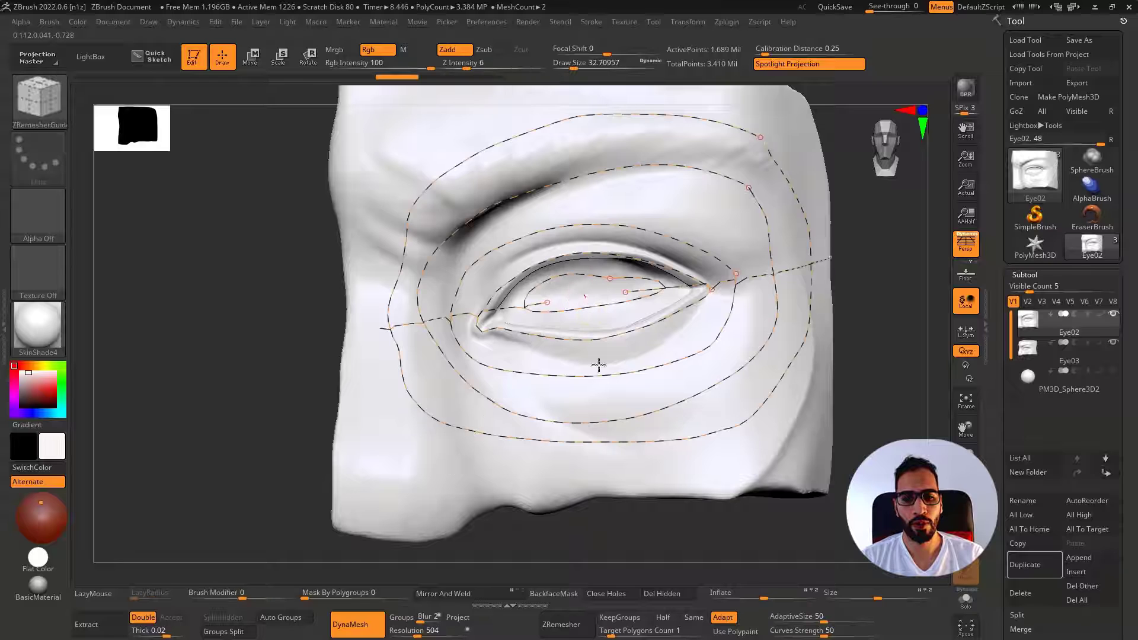
left_click_drag(614, 482, 613, 479)
key("ctrl+z")
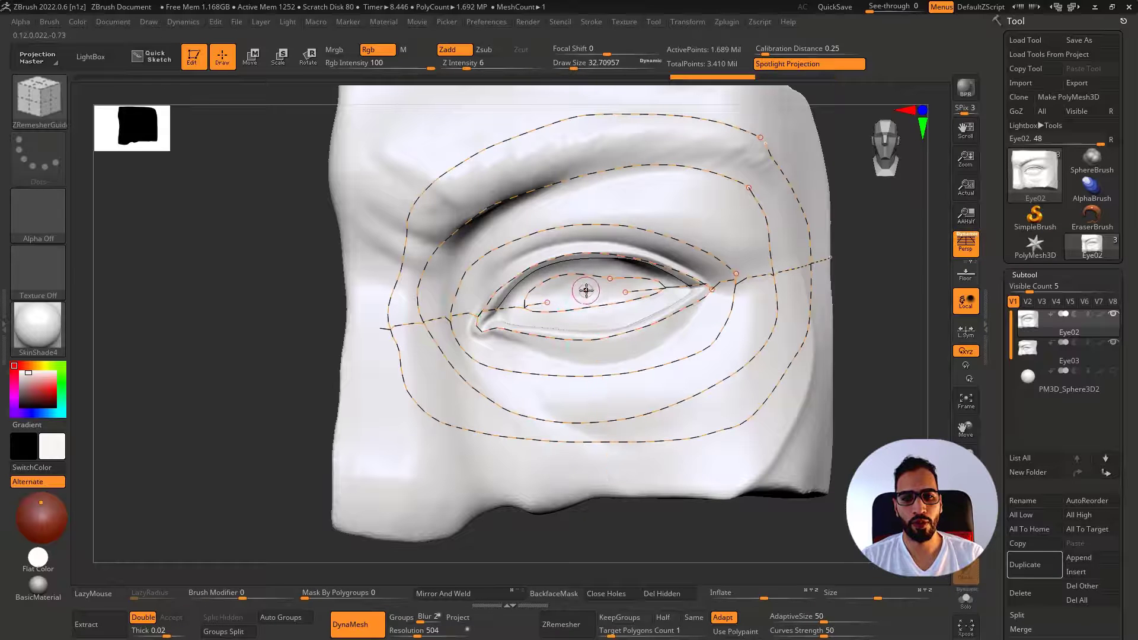
Draw three guides fanning from inside the eye opening across the lower lid: toward the nose side, straight down, and toward the outer cheek
left_click_drag(586, 289, 603, 489)
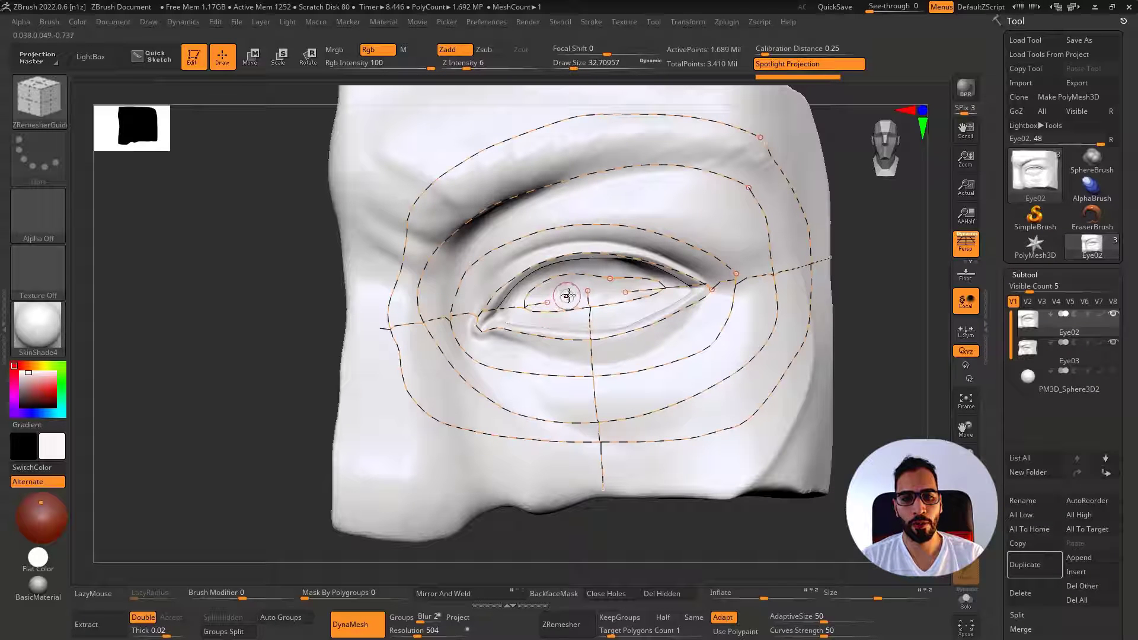
mouse_move(568, 295)
left_mouse_down()
mouse_move(509, 407)
mouse_move(427, 490)
left_mouse_up()
left_click_drag(841, 441, 840, 440)
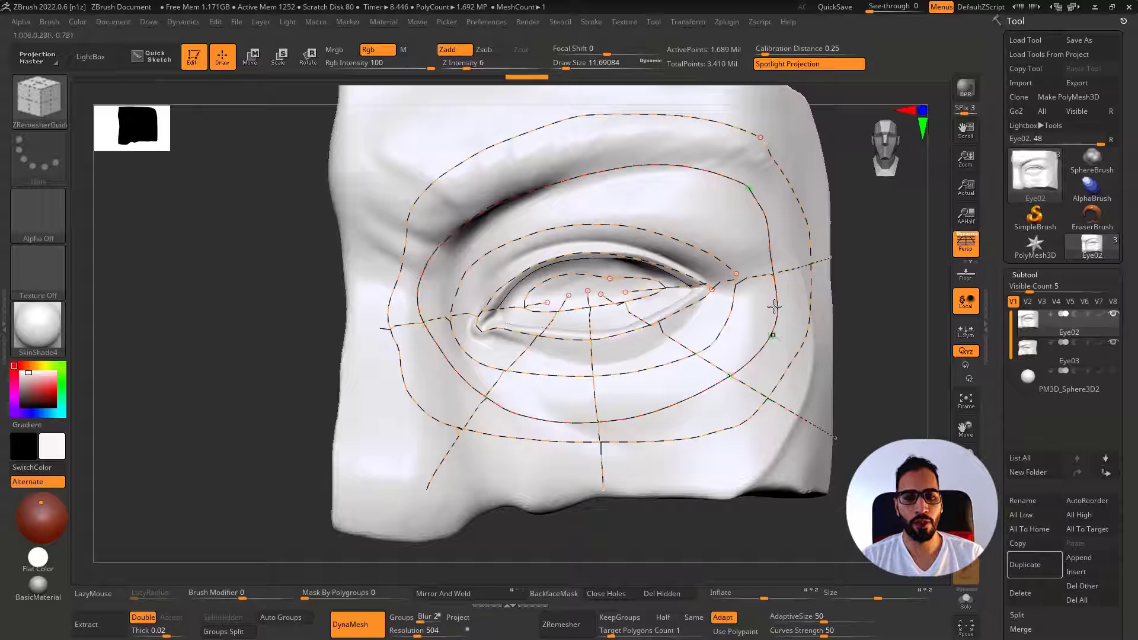
right_click_drag(748, 347, 665, 320)
key("ctrl+z")
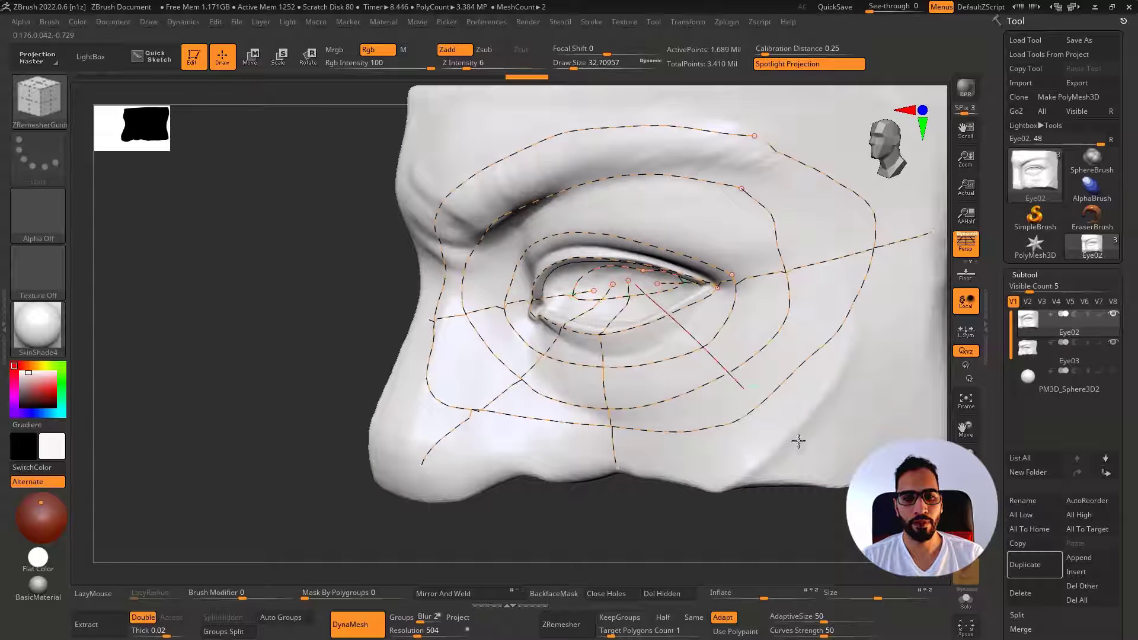
left_click_drag(799, 441, 749, 463)
key("ctrl+z")
Try an additional guide from the outer part of the eye opening across the lower lid toward the side of the cheek
left_click_drag(651, 292, 844, 422)
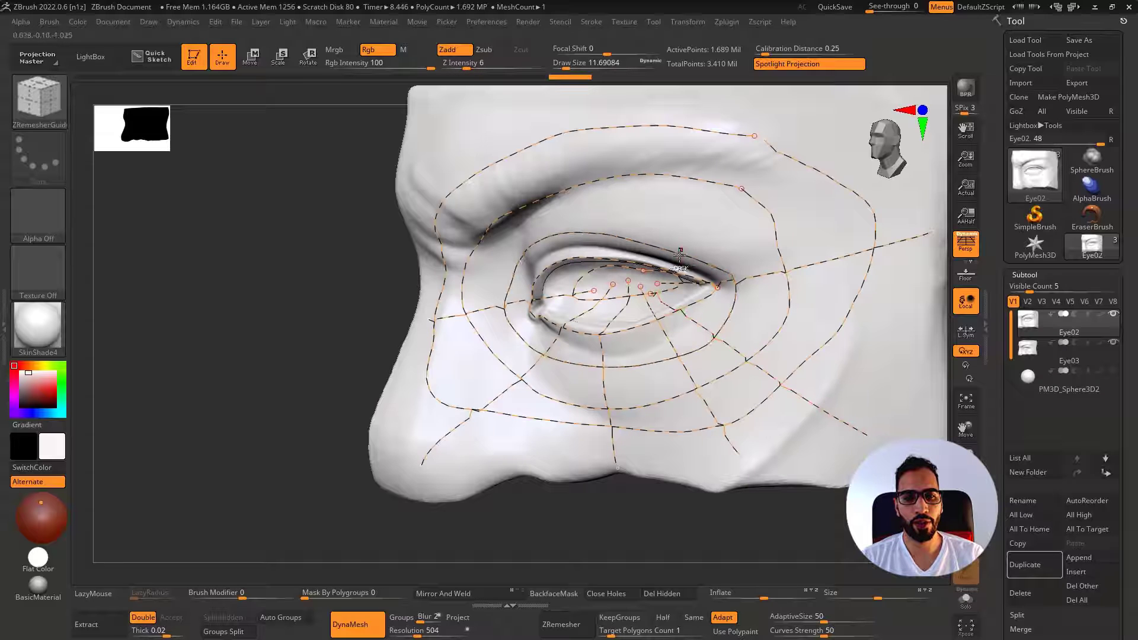
key("ctrl+z")
left_click_drag(749, 350, 829, 397)
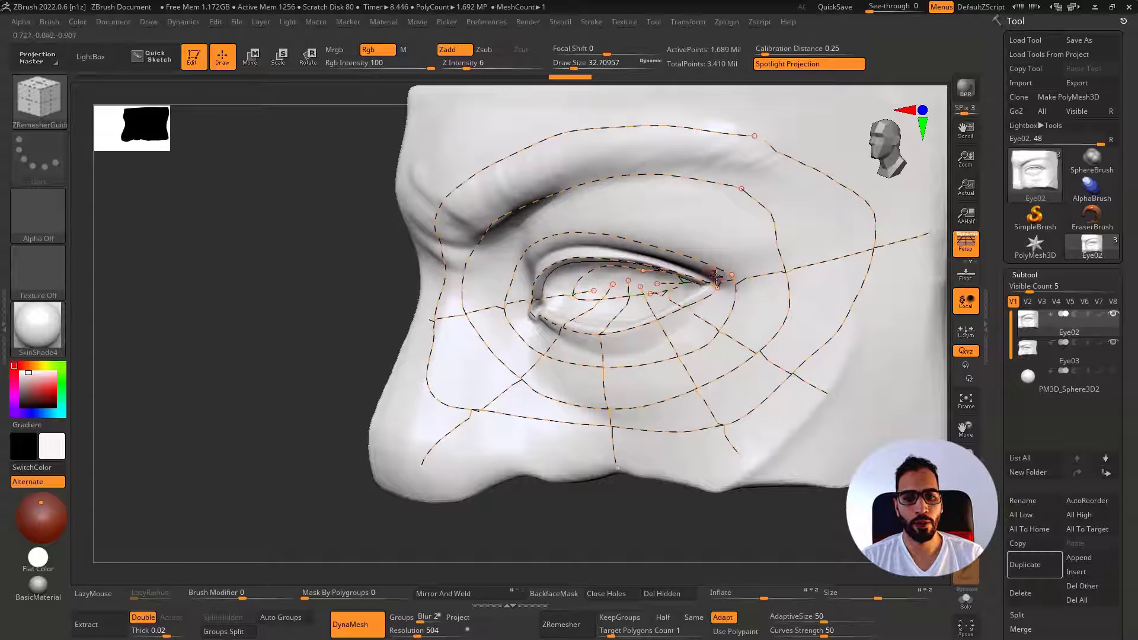
mouse_move(732, 320)
right_mouse_down()
mouse_move(734, 334)
mouse_move(737, 312)
right_mouse_up()
key("ctrl+z")
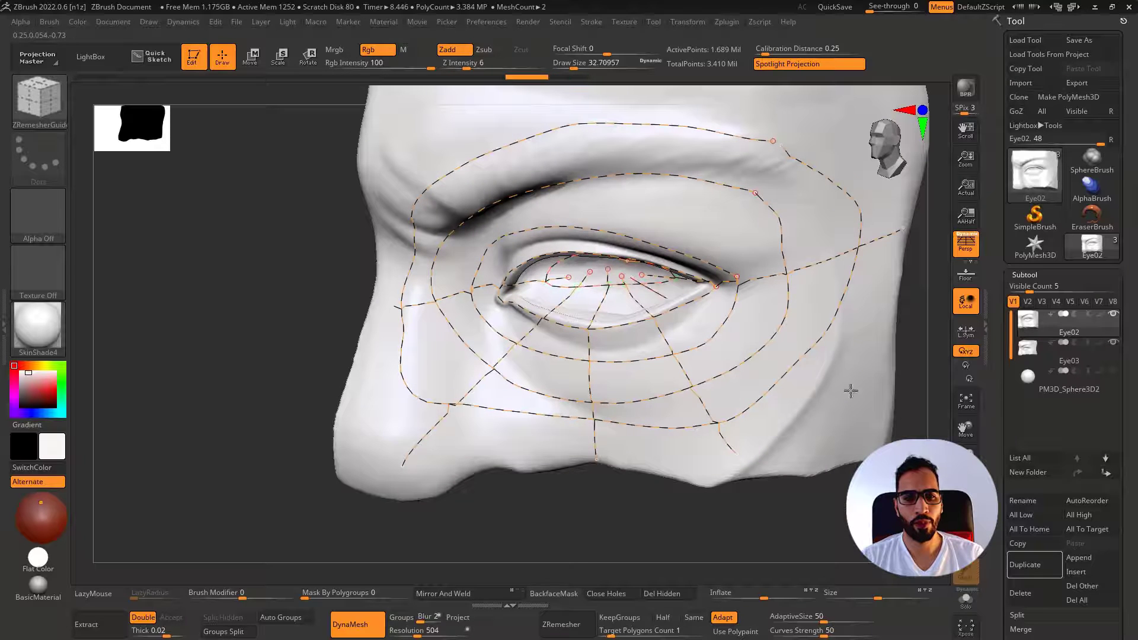
left_click_drag(851, 390, 892, 414)
key("ctrl+z")
Draw two guides from the forehead above the inner brow down across the upper lid into the eye opening
key("bracketleft")
mouse_move(613, 200)
right_mouse_down()
mouse_move(603, 204)
mouse_move(636, 191)
right_mouse_up()
left_click_drag(363, 178, 550, 273)
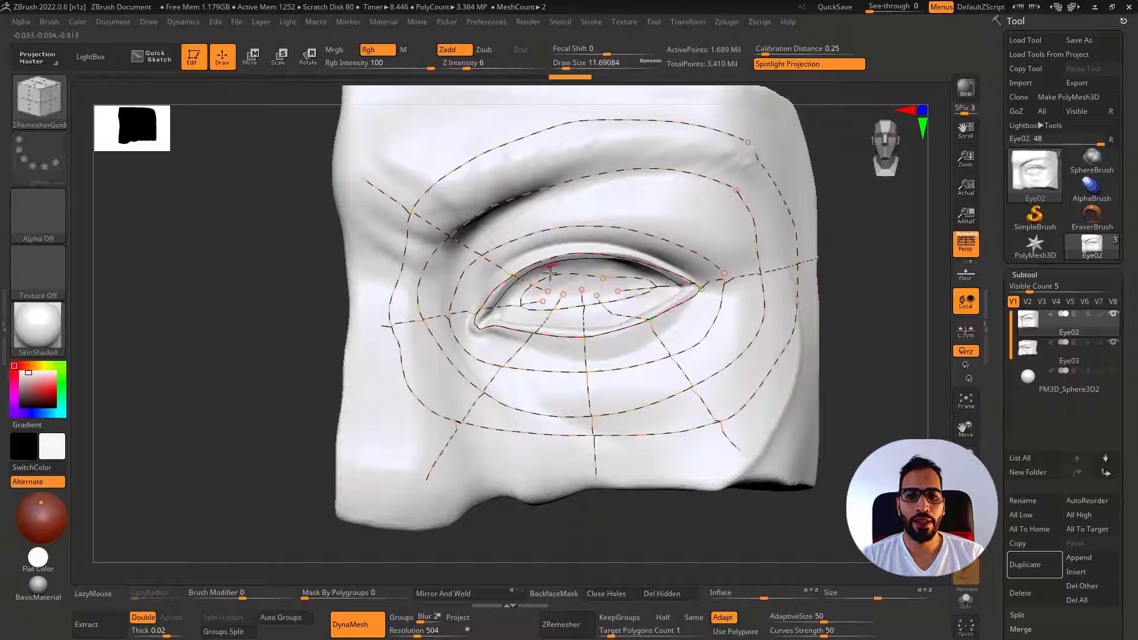
left_click_drag(436, 128, 578, 286)
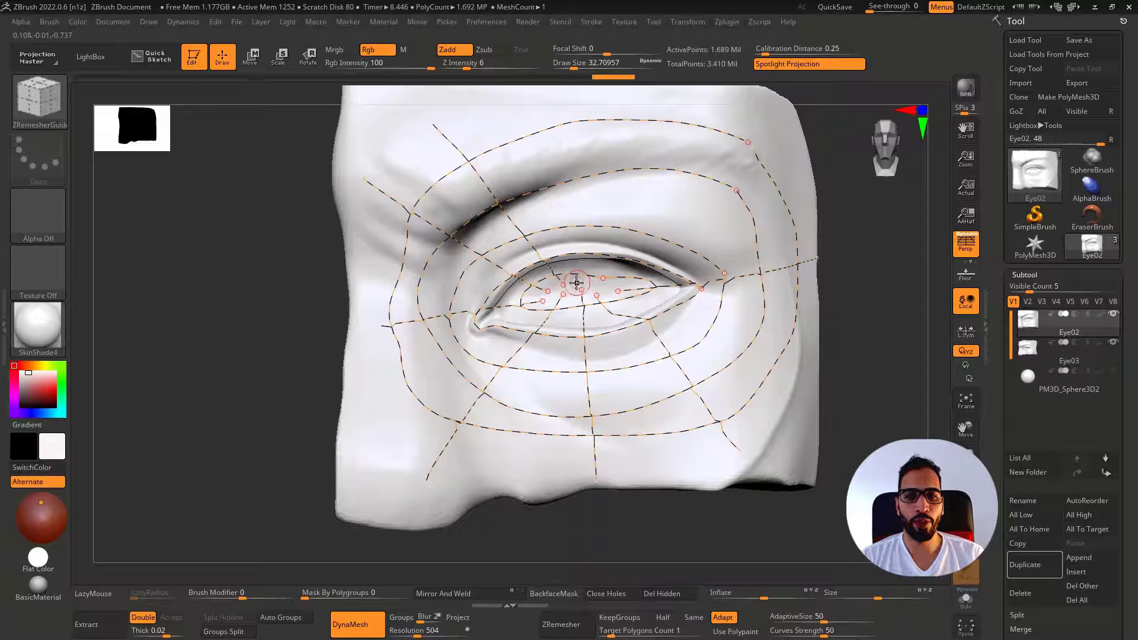
Draw a guide straight down from the forehead into the eye opening and try two more from the outer brow
left_click_drag(600, 95, 598, 99)
left_click_drag(753, 110, 617, 290)
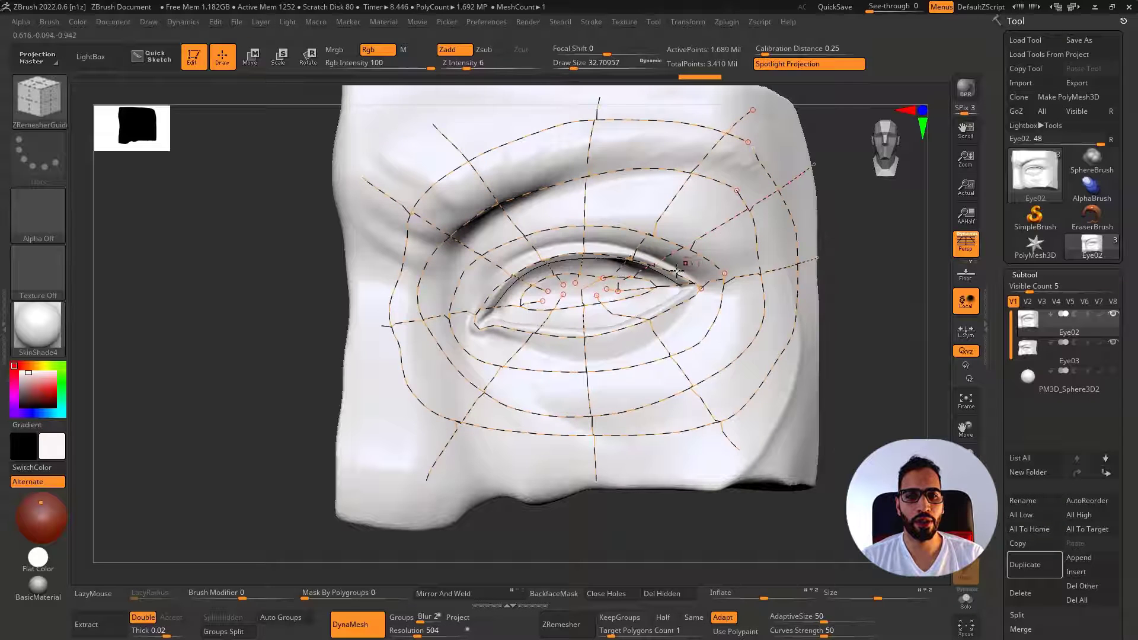
mouse_move(608, 288)
right_mouse_down()
mouse_move(656, 283)
mouse_move(646, 296)
right_mouse_up()
key("ctrl+z")
key("ctrl+z")
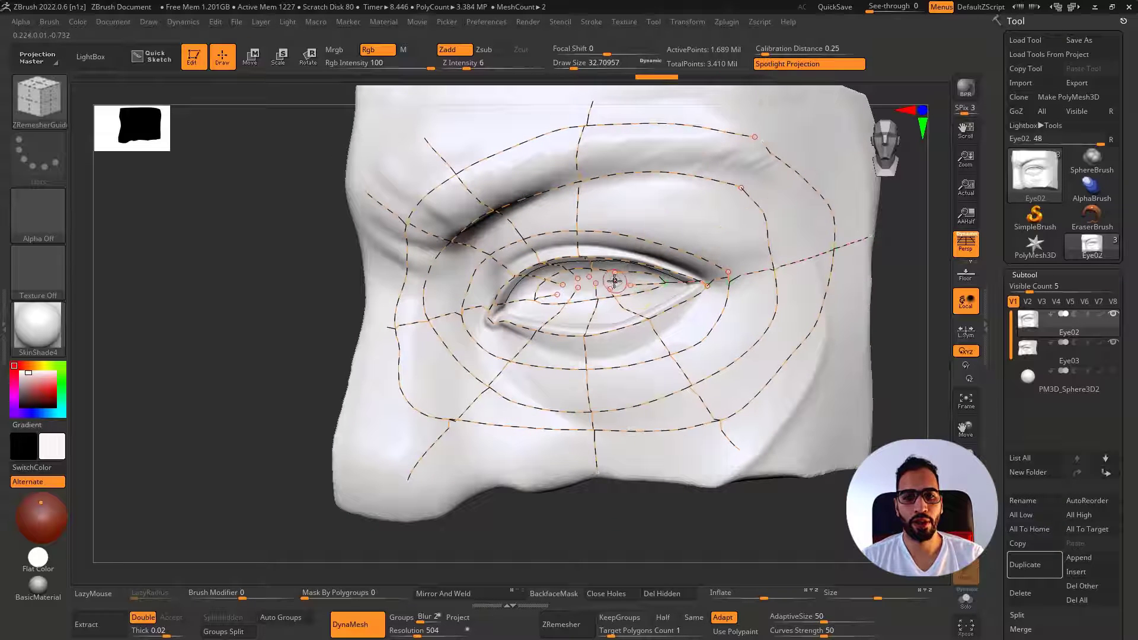
Draw three guides fanning out of the eye opening: up over the brow, toward the outer brow, and down toward the outer cheek
left_click_drag(605, 277, 690, 94)
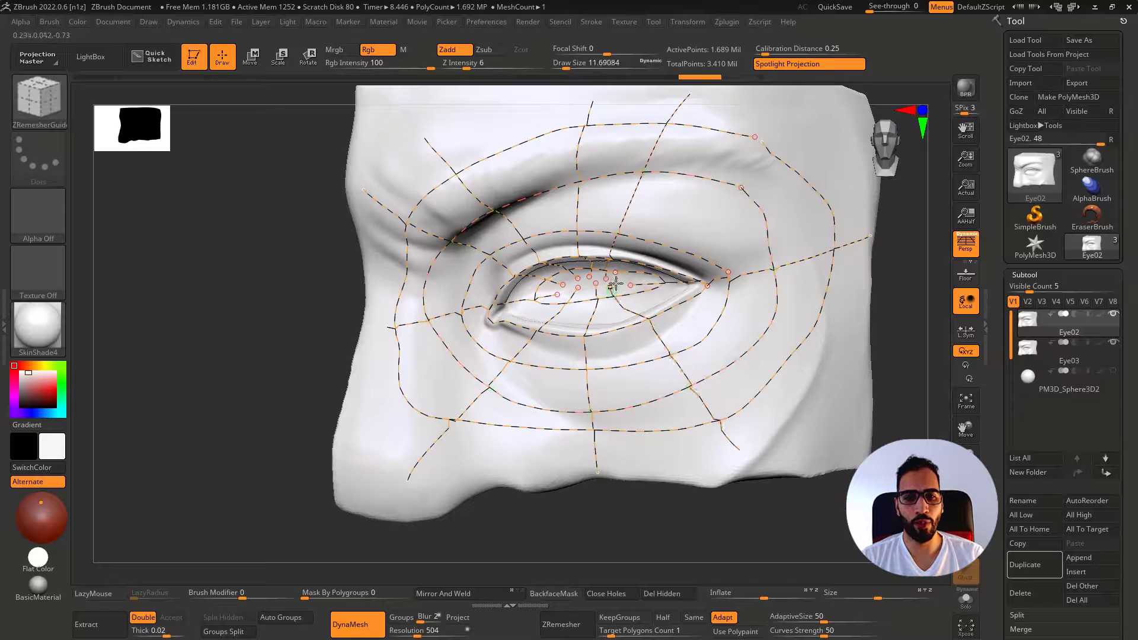
left_click_drag(618, 280, 830, 157)
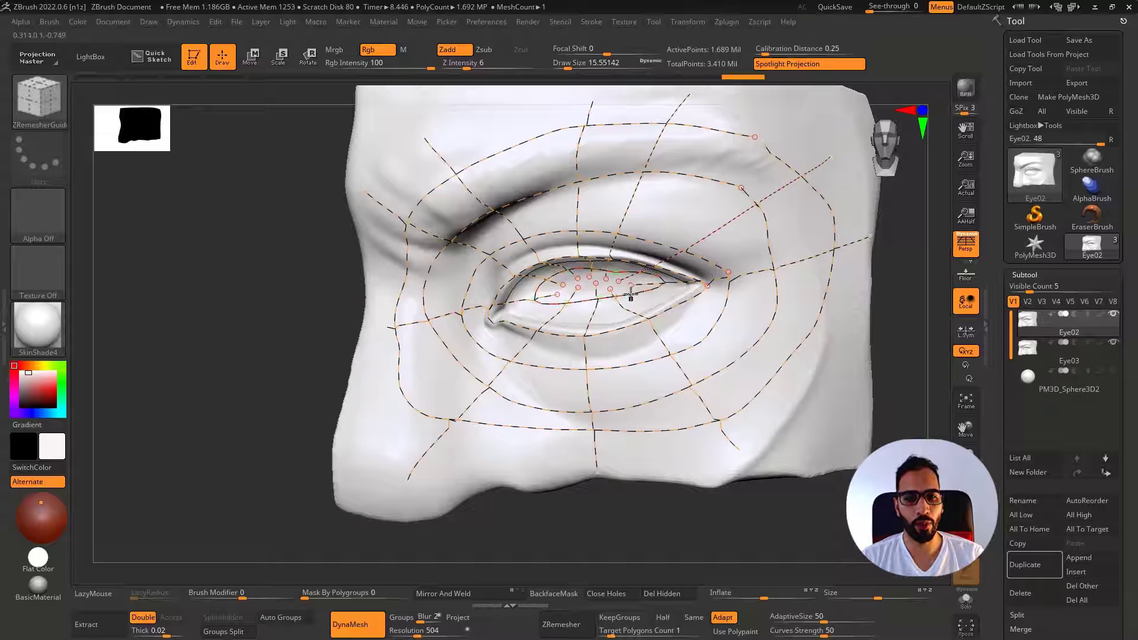
left_click_drag(620, 290, 850, 409)
right_click_drag(727, 379, 784, 339, "ctrl")
right_click_drag(831, 279, 748, 234, "alt")
right_click_drag(816, 322, 838, 379)
Set ZRemesher's target polygons count to 2 and remesh the eye sculpt with the drawn guides
left_click(1023, 274)
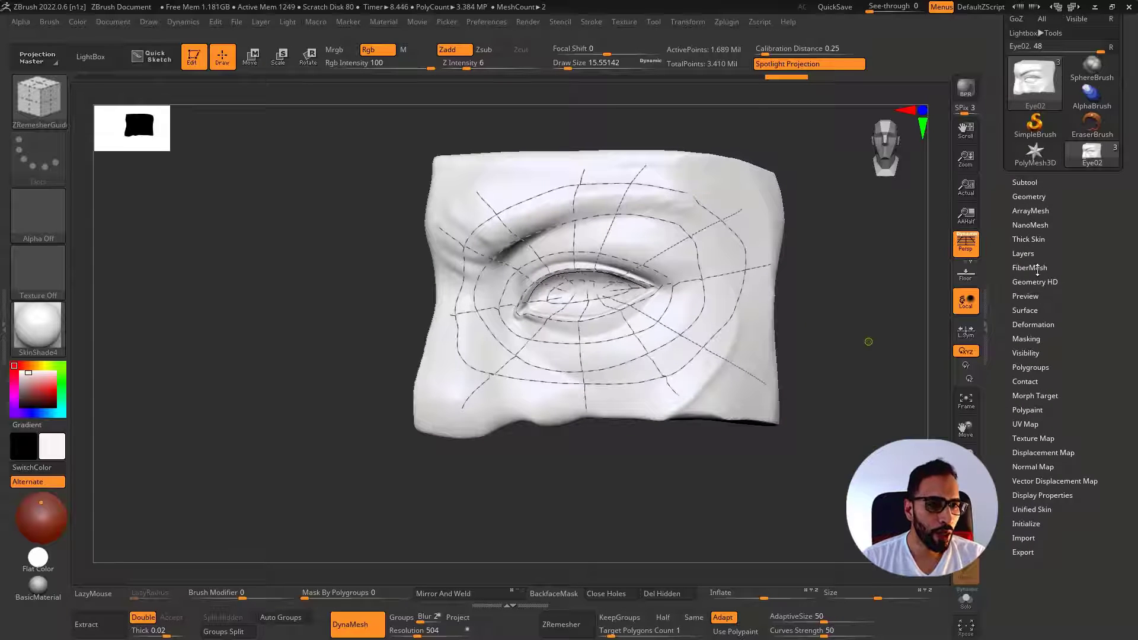
left_click(1034, 198)
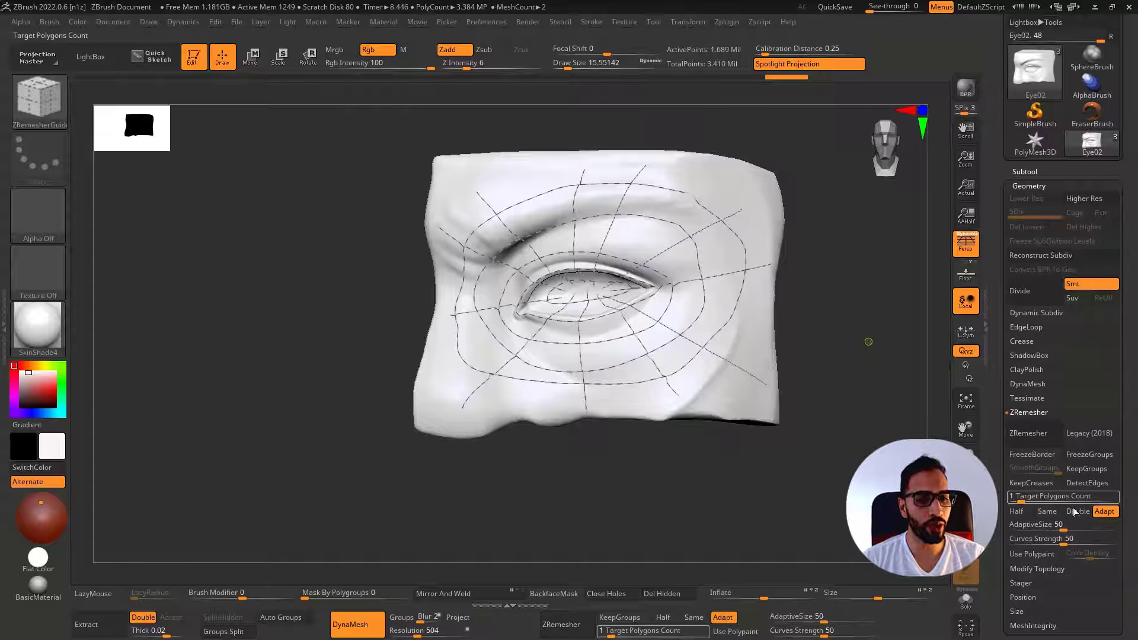
left_click(1024, 501)
left_click_drag(1023, 500, 1029, 496)
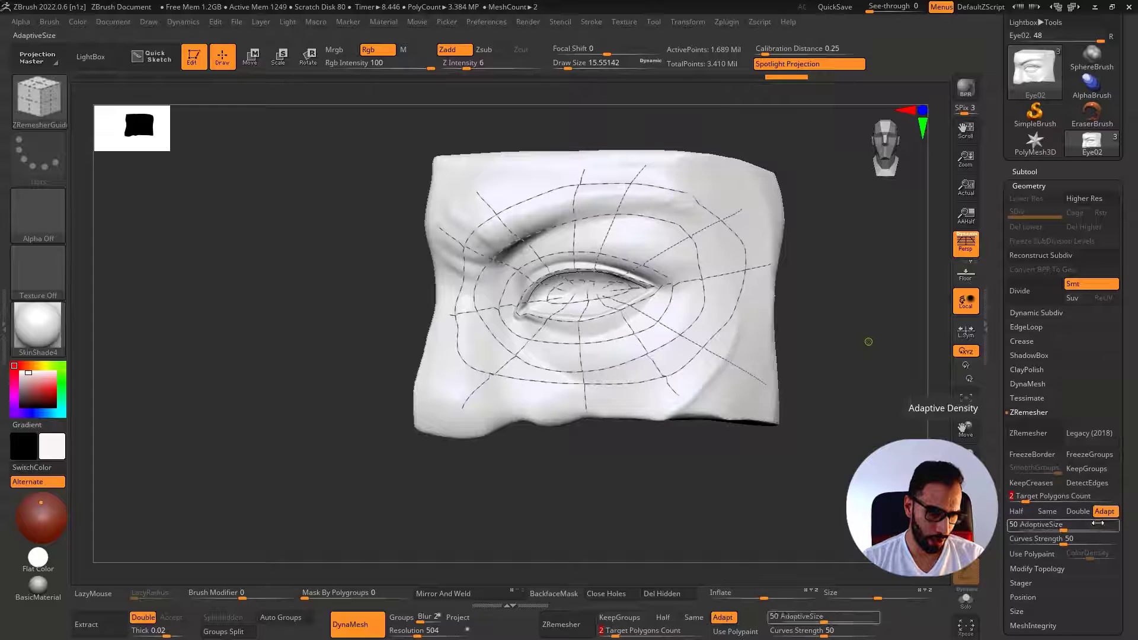
left_click(1046, 440)
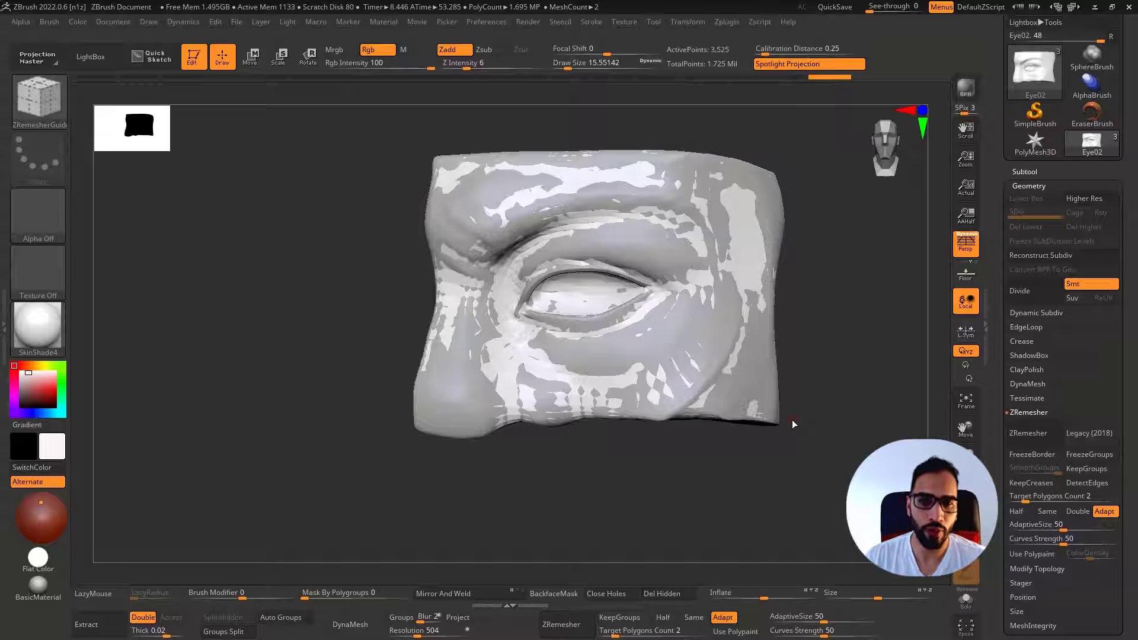
Examine the wireframe of the remeshed eye from close up
key("alt+s")
key("shift+f")
right_click_drag(678, 329, 646, 331)
Undo the remesh and the diagonal and upper-lid guides around the eye, and hide the wireframe
key("ctrl")
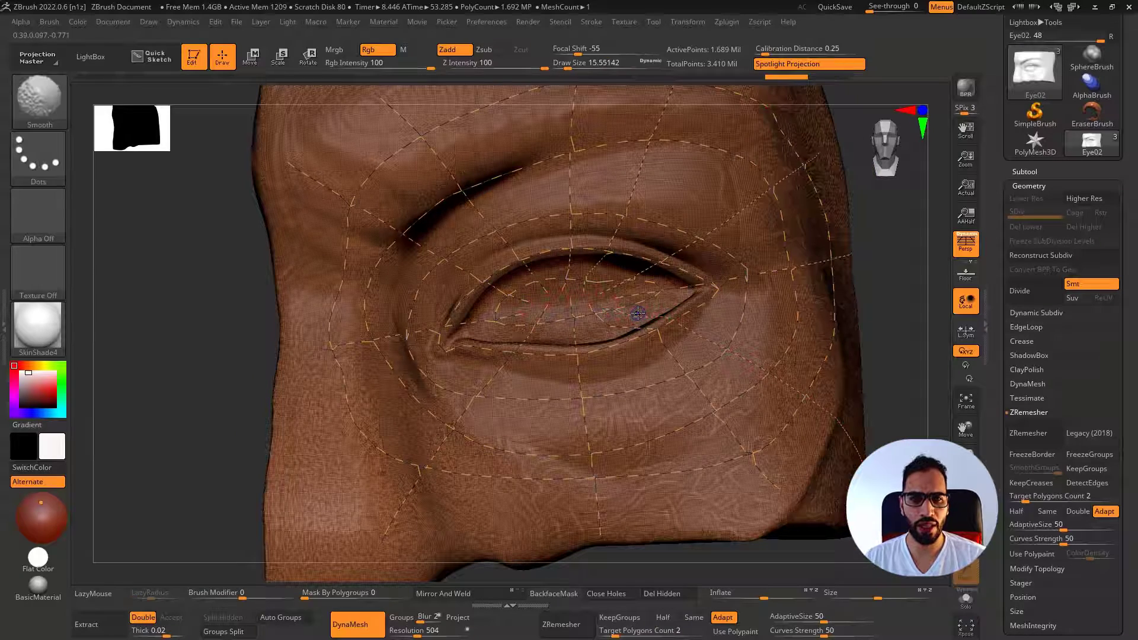
key("shift+f")
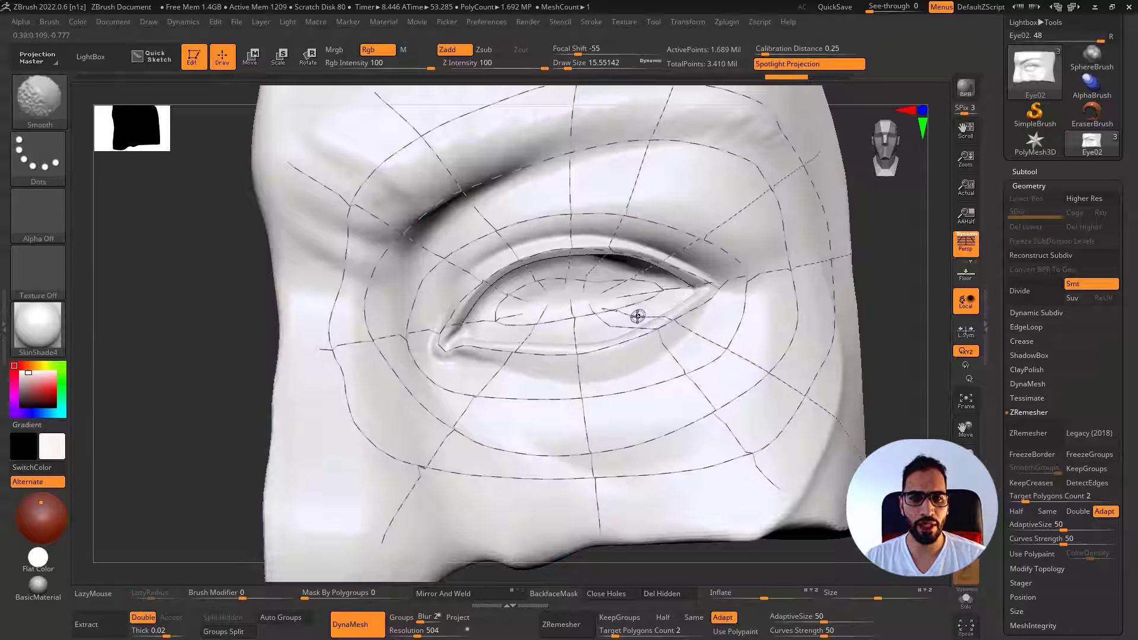
key("ctrl")
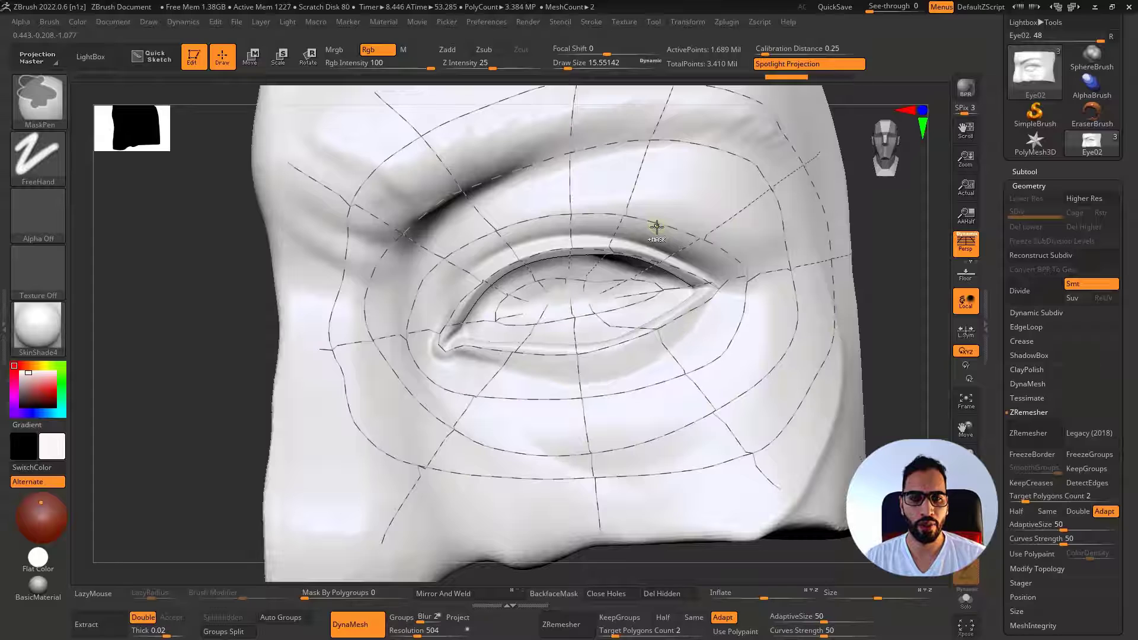
key("ctrl+z")
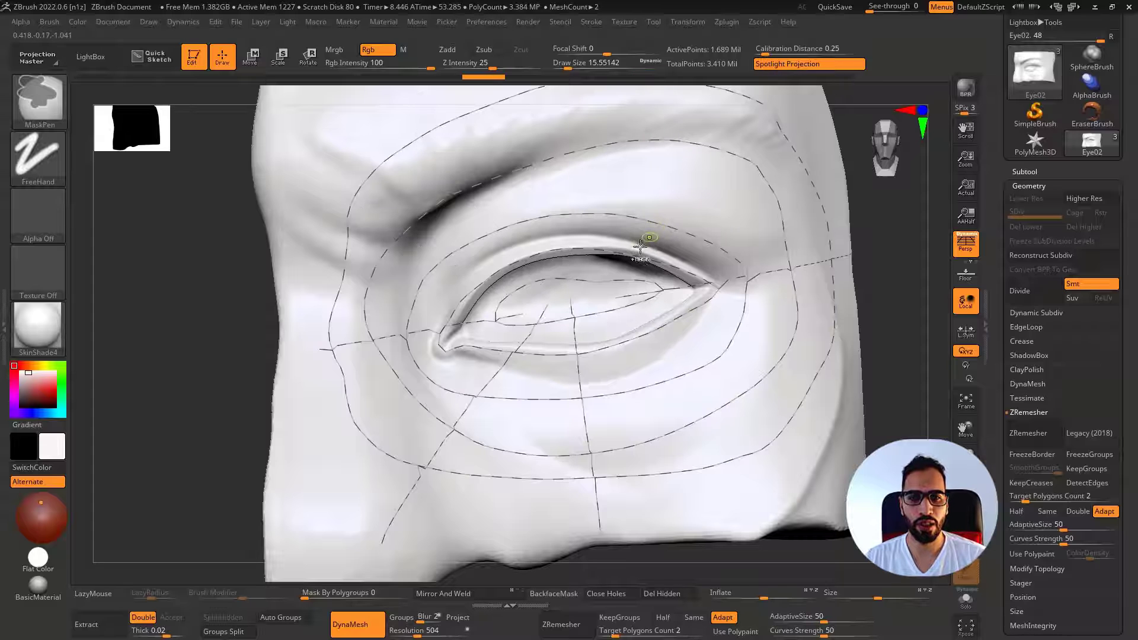
key("ctrl+z")
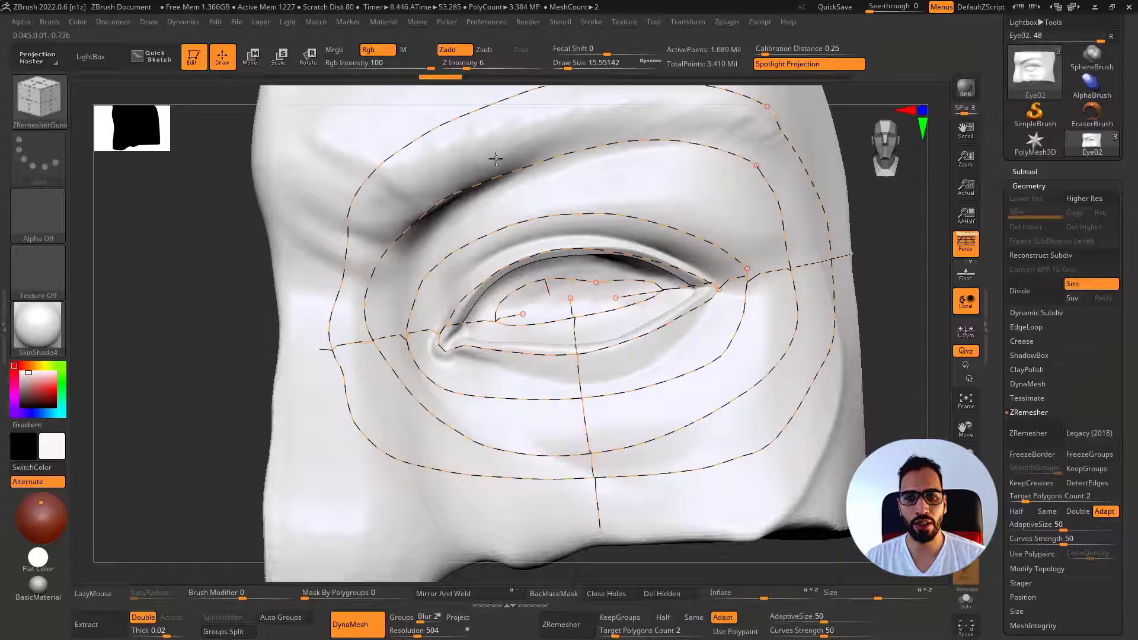
Draw a single vertical guide from above the forehead down across the upper lid into the eye opening
left_click_drag(497, 159, 464, 90)
mouse_move(522, 202)
right_mouse_down("ctrl")
mouse_move(508, 226)
mouse_move(553, 288)
right_mouse_up("ctrl")
key("ctrl+z")
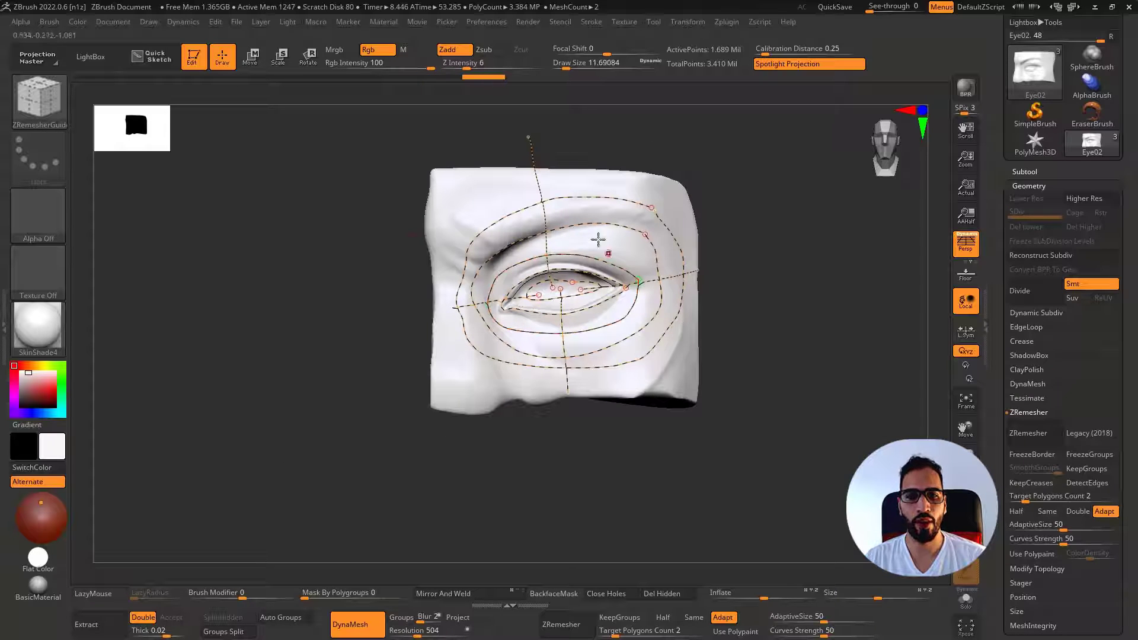
Switch to the Standard brush and set it to paint RGB colour only, without sculpting
key("b")
key("s")
key("t")
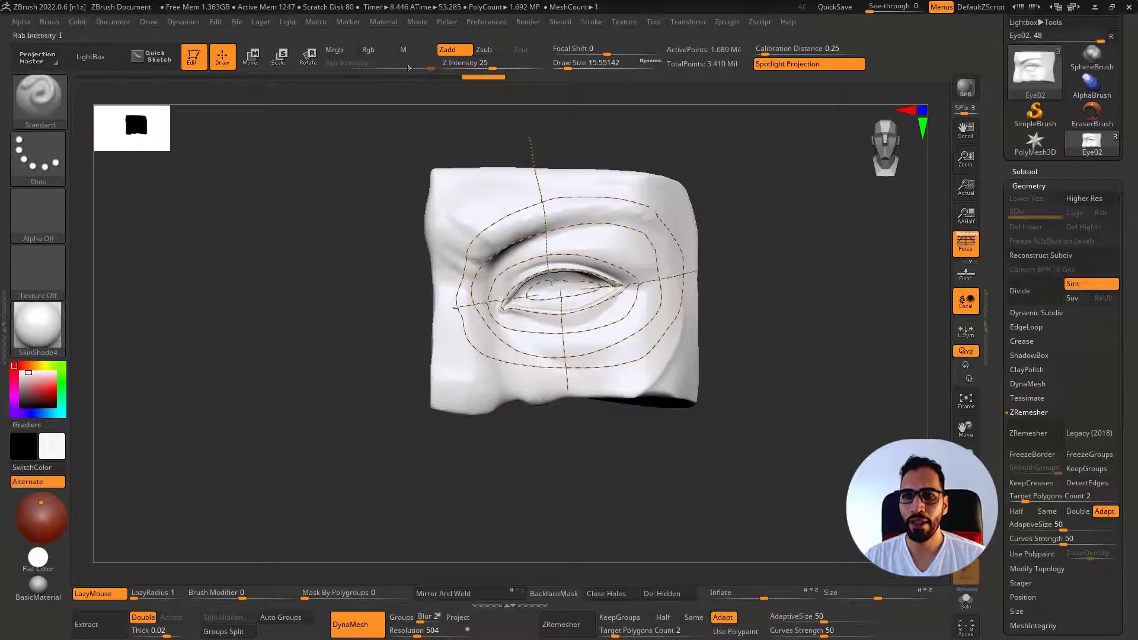
left_click(384, 55)
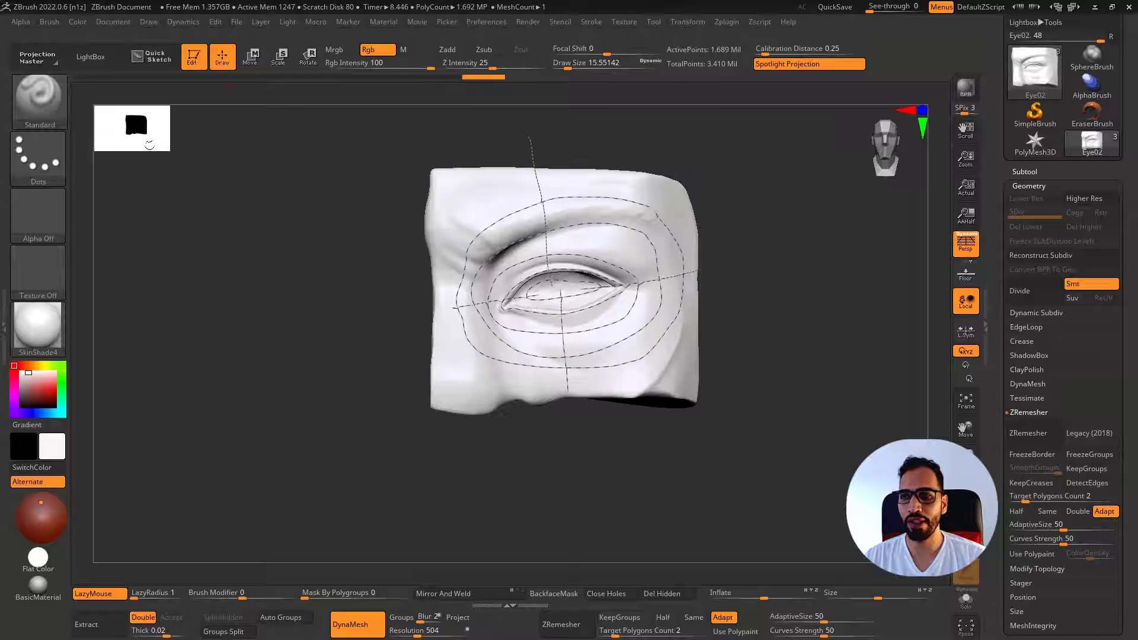
Fill the eye mesh with the current near-white colour and choose red as the paint colour
left_click(77, 21)
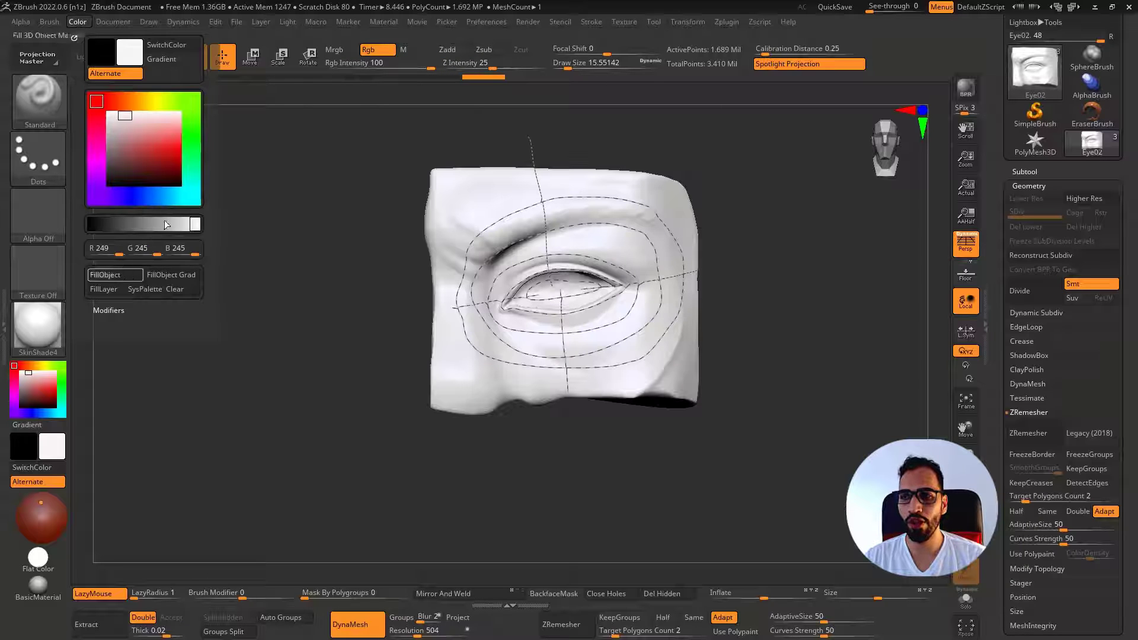
left_click(170, 147)
left_click_drag(172, 146, 171, 153)
Paint both eyelids and the whole eye opening red, enlarging the brush to fill the area with a soft outer edge
right_click_drag(618, 226, 604, 339, "ctrl")
right_click_drag(644, 375, 653, 377)
mouse_move(657, 377)
left_mouse_down()
mouse_move(604, 337)
mouse_move(554, 329)
left_mouse_up()
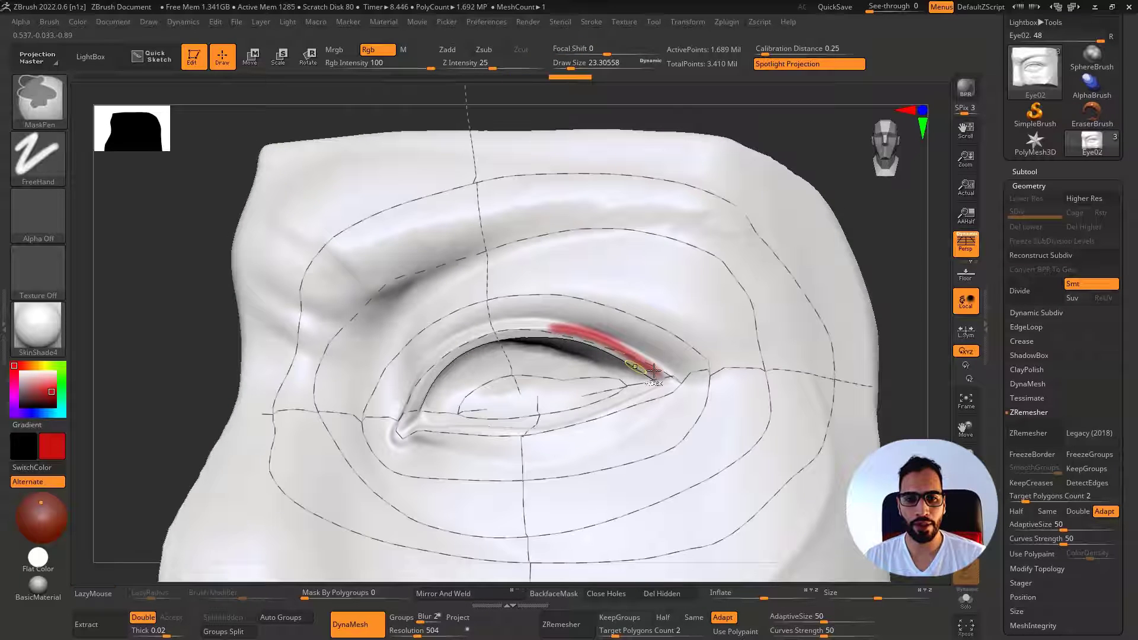
key("ctrl+z")
key("s")
mouse_move(655, 371)
left_mouse_down()
mouse_move(669, 370)
mouse_move(590, 341)
mouse_move(487, 343)
mouse_move(411, 436)
mouse_move(504, 317)
mouse_move(569, 315)
mouse_move(679, 376)
mouse_move(540, 443)
mouse_move(388, 430)
mouse_move(430, 350)
mouse_move(533, 305)
mouse_move(661, 332)
mouse_move(630, 344)
mouse_move(551, 299)
mouse_move(664, 379)
mouse_move(534, 432)
mouse_move(521, 419)
left_mouse_up()
right_click_drag(521, 419, 553, 389)
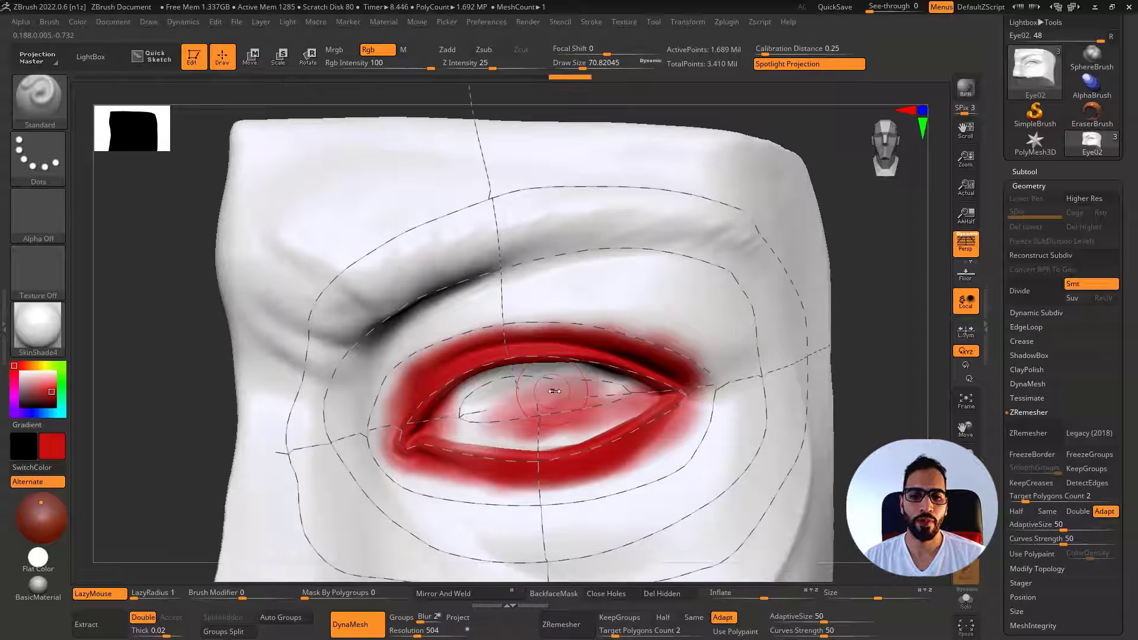
key("s")
mouse_move(553, 391)
left_mouse_down()
mouse_move(603, 375)
mouse_move(475, 441)
mouse_move(643, 430)
mouse_move(602, 412)
mouse_move(625, 380)
mouse_move(610, 329)
mouse_move(649, 359)
mouse_move(492, 365)
mouse_move(417, 413)
left_mouse_up()
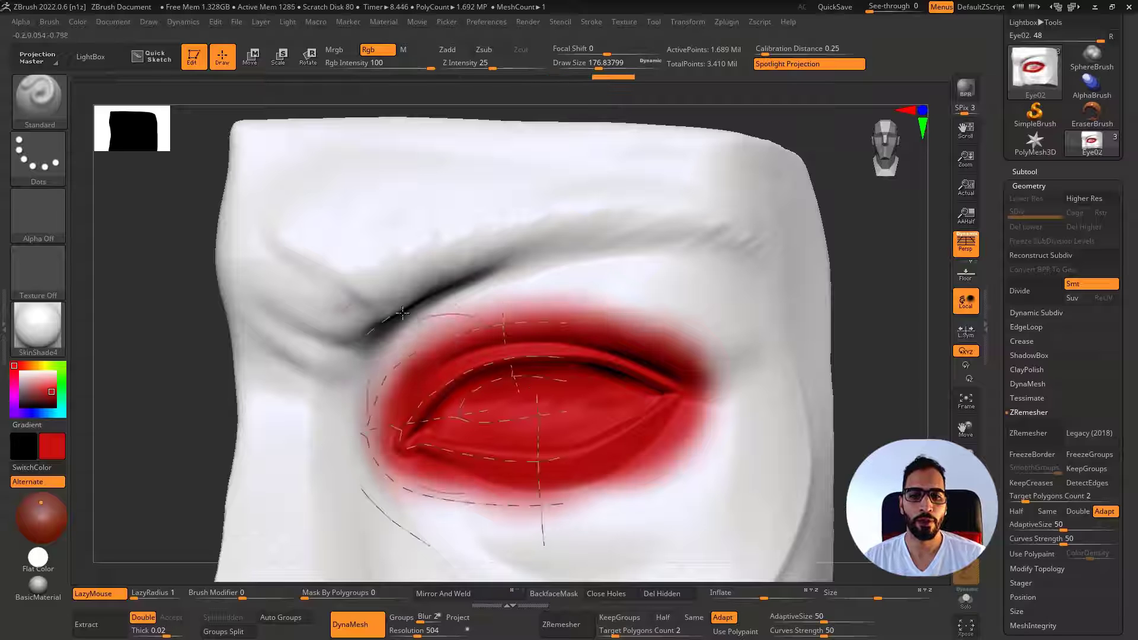
Enable Use Polypaint with a ColorDensity of 4 and remesh the eye with ZRemesher
left_click(1034, 554)
left_click_drag(1091, 553, 1125, 556)
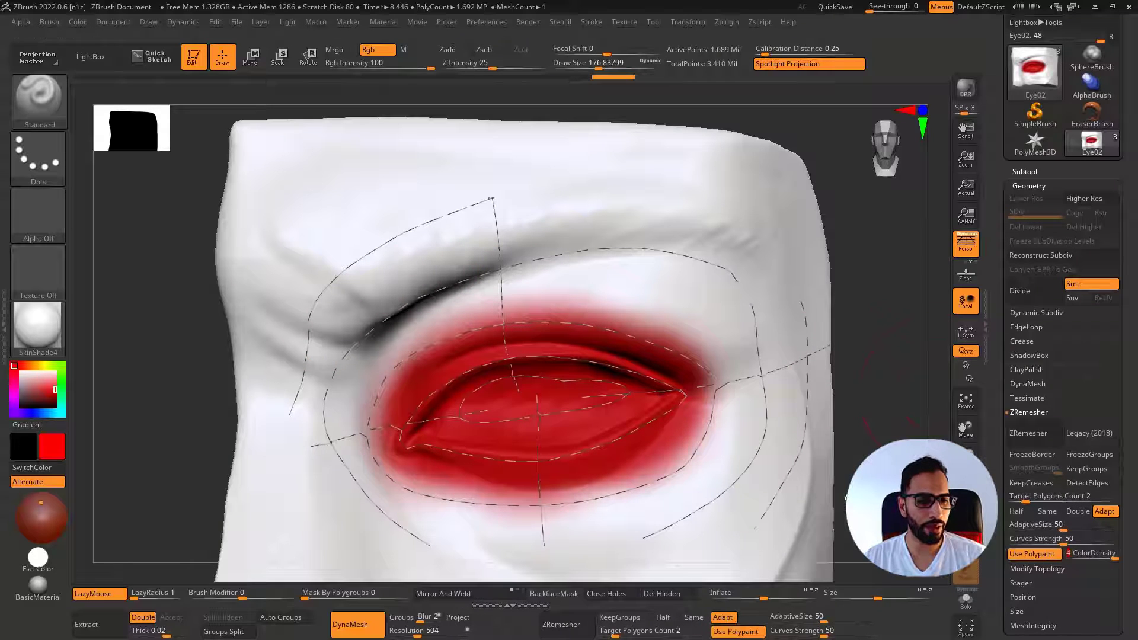
scroll(771, 380, "down", 5)
mouse_move(775, 378)
left_mouse_down()
mouse_move(842, 395)
mouse_move(818, 385)
mouse_move(842, 379)
left_mouse_up()
scroll(842, 395, "up", 3)
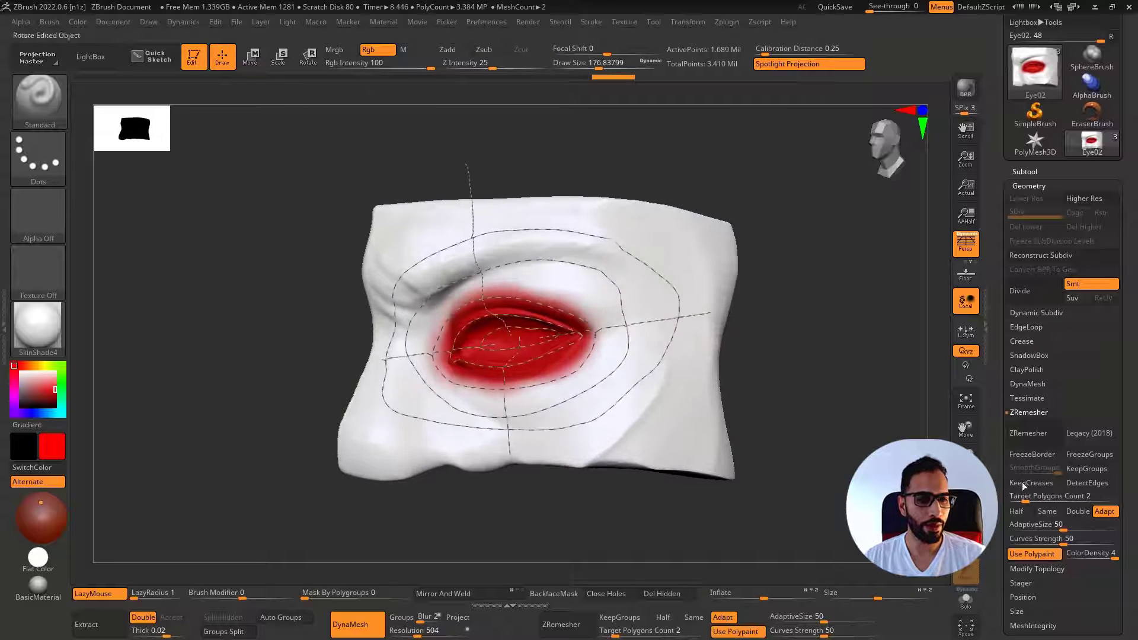
left_click(1039, 437)
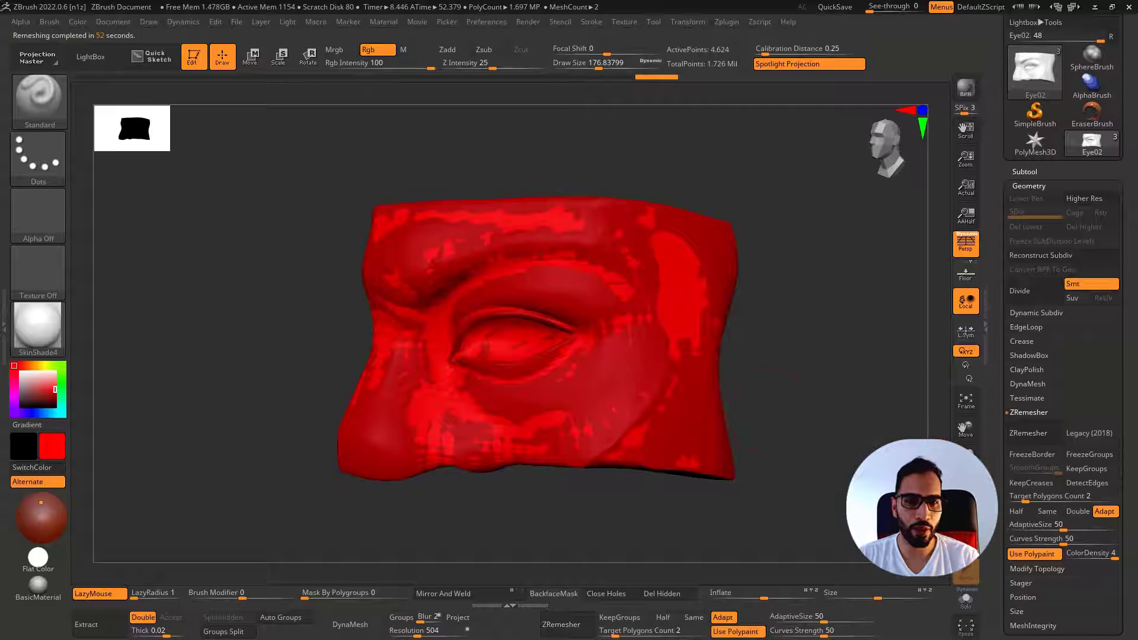
Examine the edge loops and polygon density around the eyelids in wireframe
left_click_drag(798, 359, 893, 339)
key("shift+f")
right_click_drag(748, 377, 635, 379)
key("s")
left_click_drag(635, 378, 624, 378)
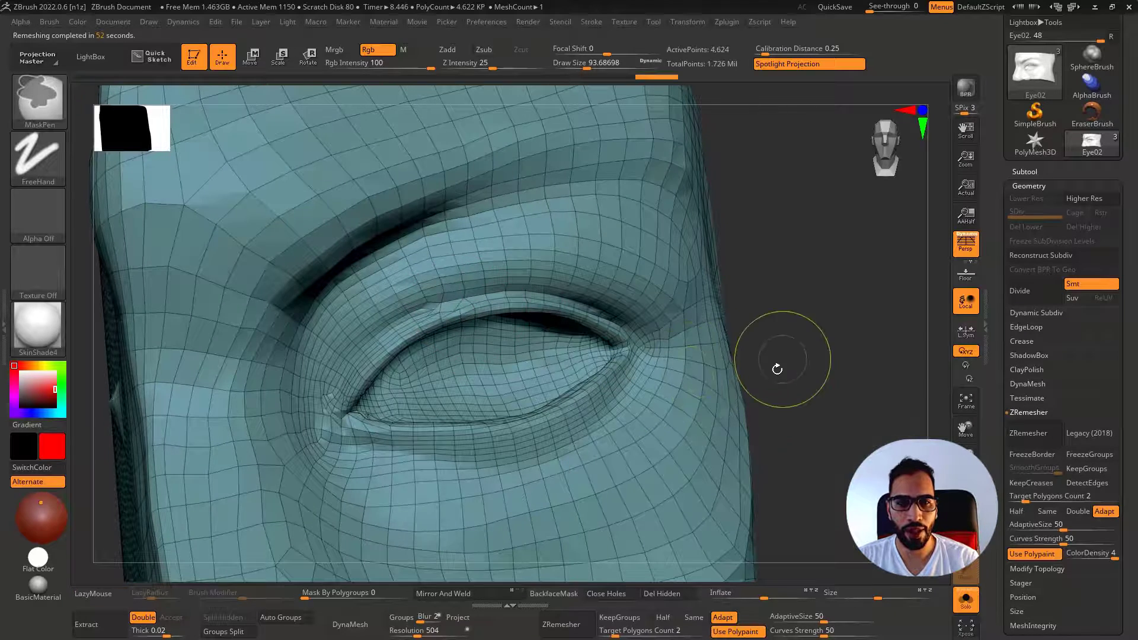
Undo the polypaint remesh, the red paint and the straight guides, back to only the concentric loops around the eye
key("ctrl+z")
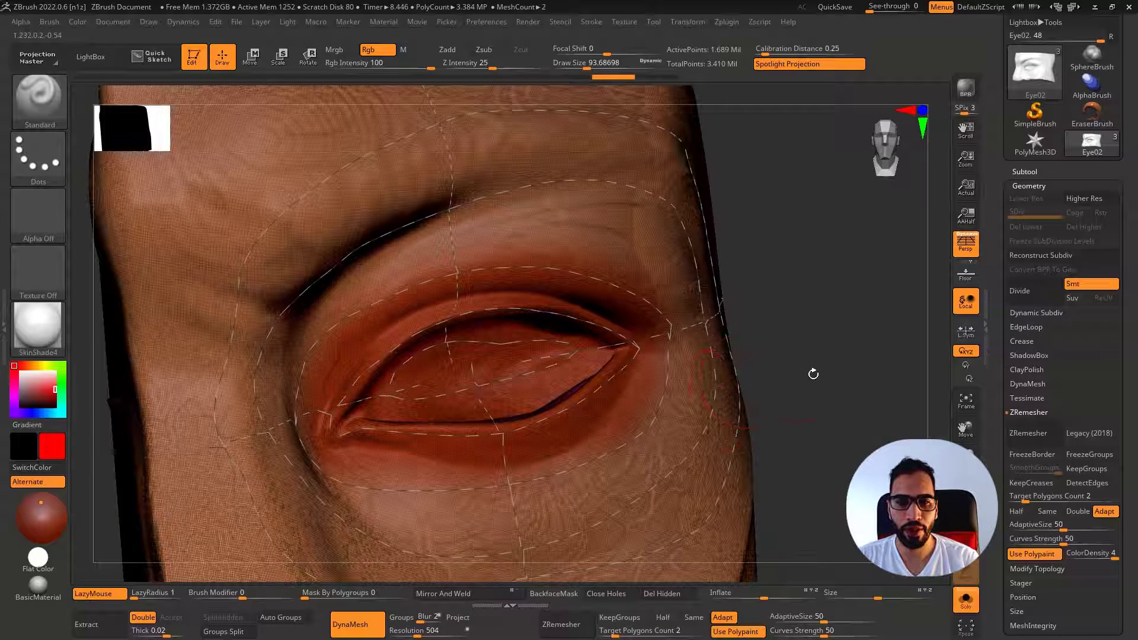
mouse_move(730, 350)
right_mouse_down("ctrl")
mouse_move(714, 322)
mouse_move(720, 266)
right_mouse_up("ctrl")
mouse_move(721, 267)
right_mouse_down()
mouse_move(798, 325)
mouse_move(764, 353)
mouse_move(730, 308)
right_mouse_up()
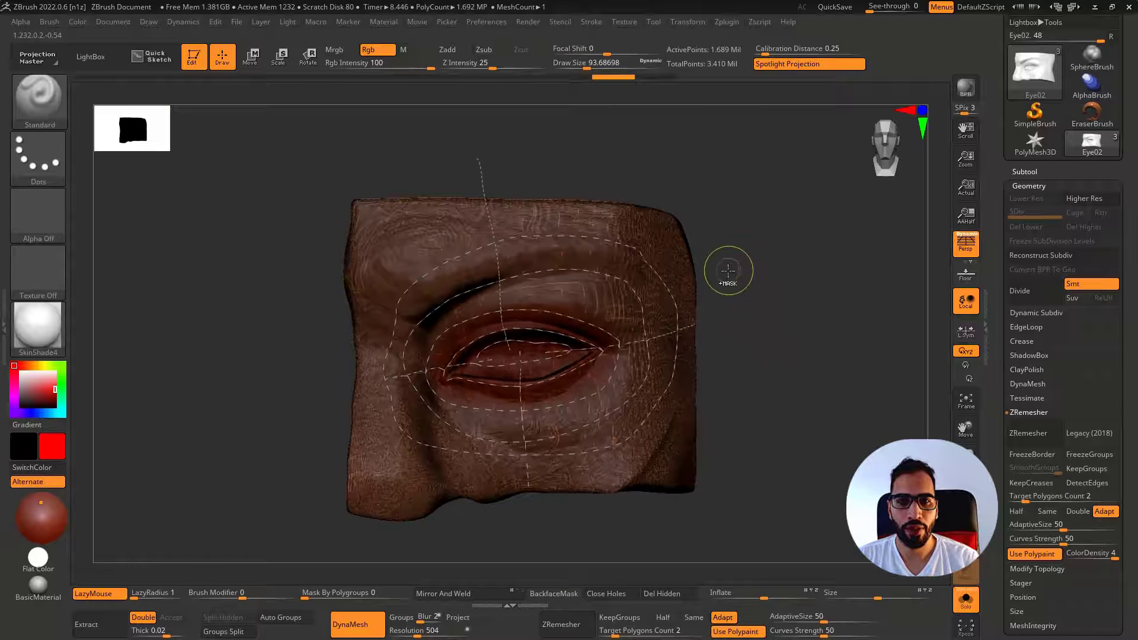
key("ctrl")
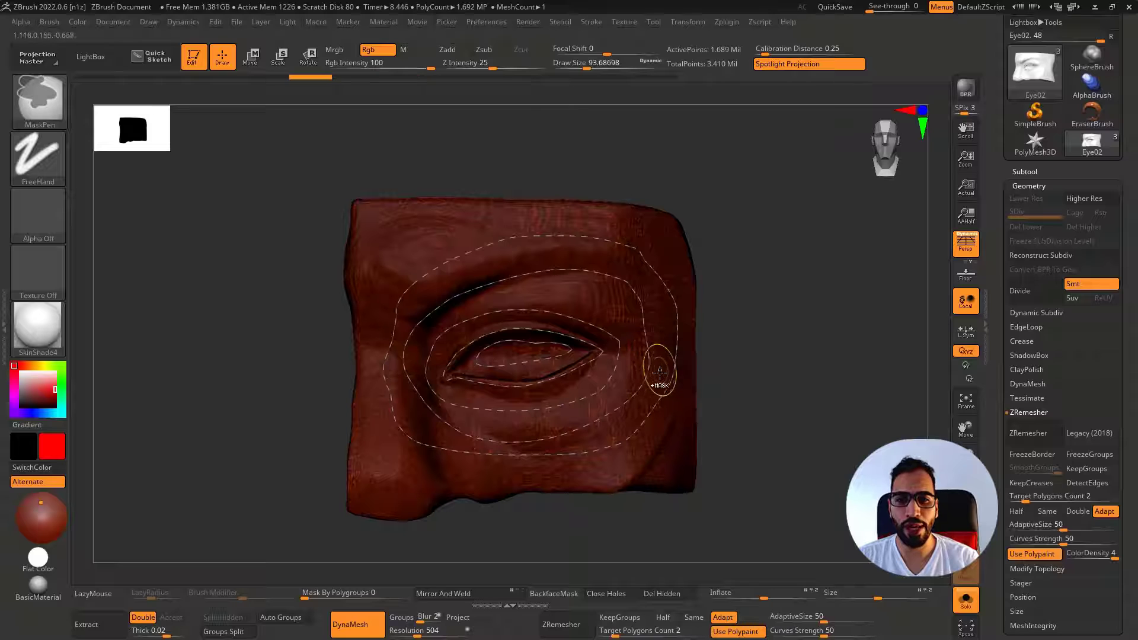
mouse_move(686, 386)
right_mouse_down()
mouse_move(705, 395)
mouse_move(759, 376)
mouse_move(727, 364)
right_mouse_up()
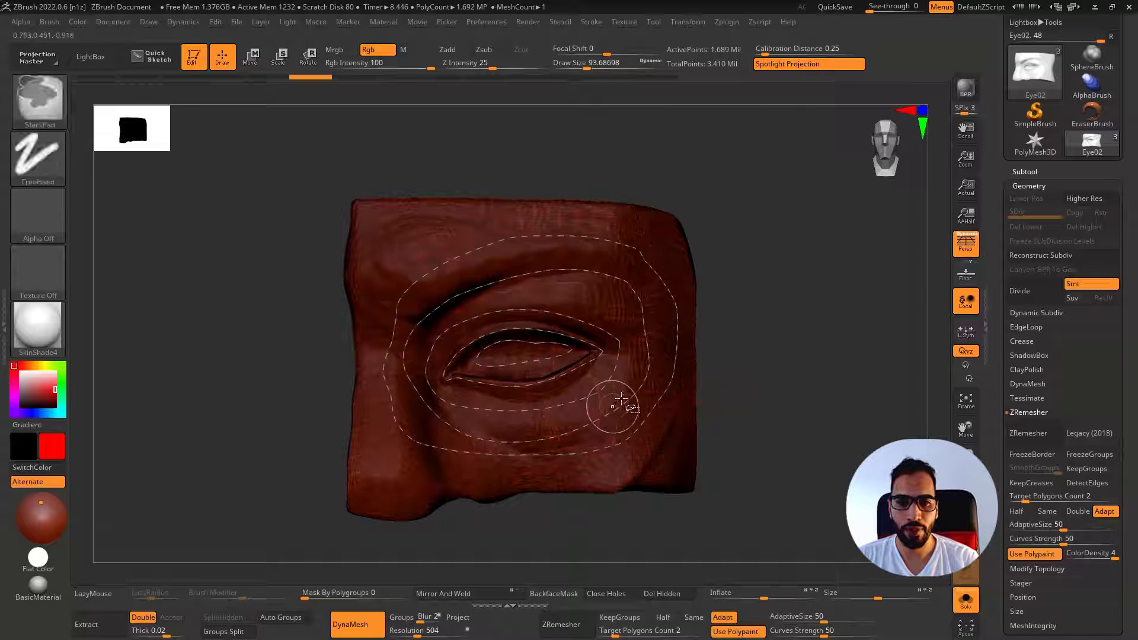
key("ctrl+shift+z")
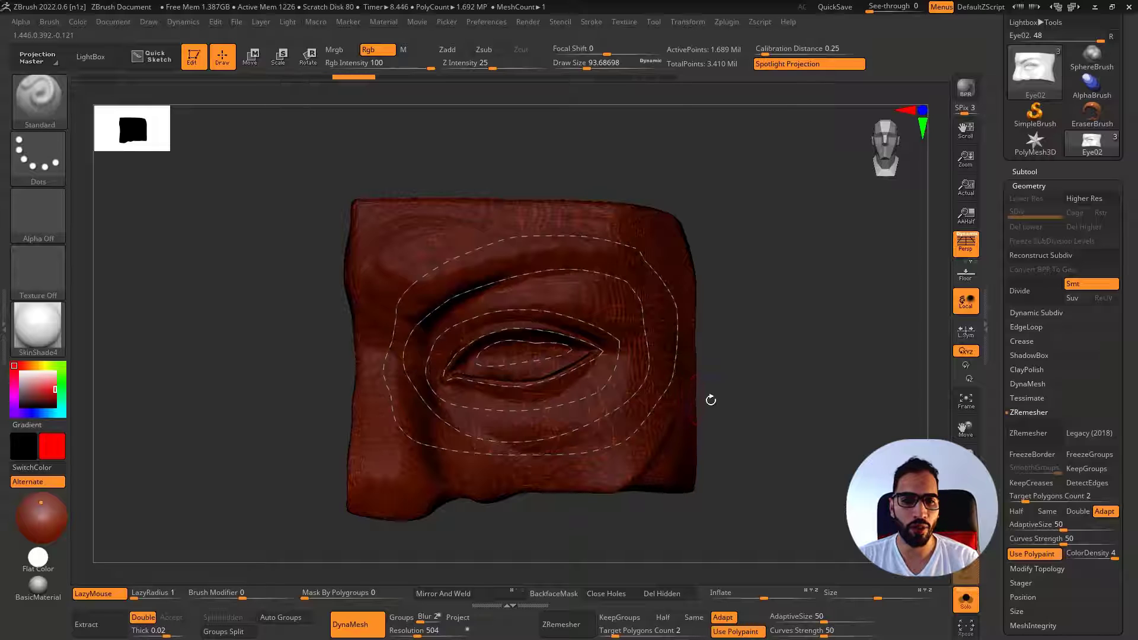
key("ctrl+z")
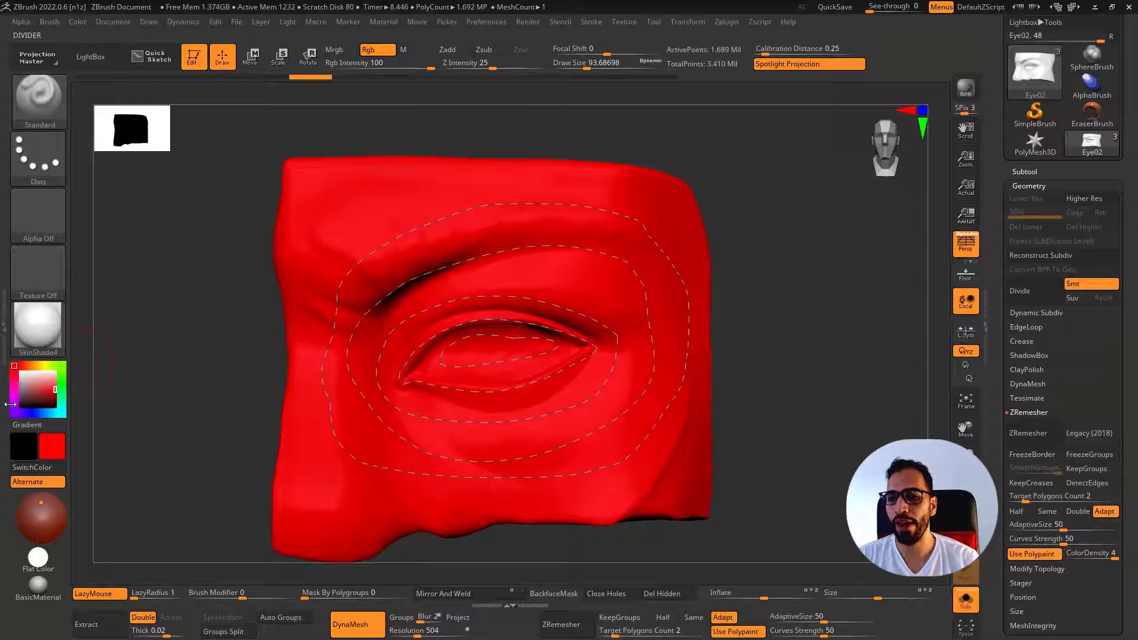
Fill the mesh with pure white and pick red as the paint colour
left_click(21, 372)
left_click(78, 24)
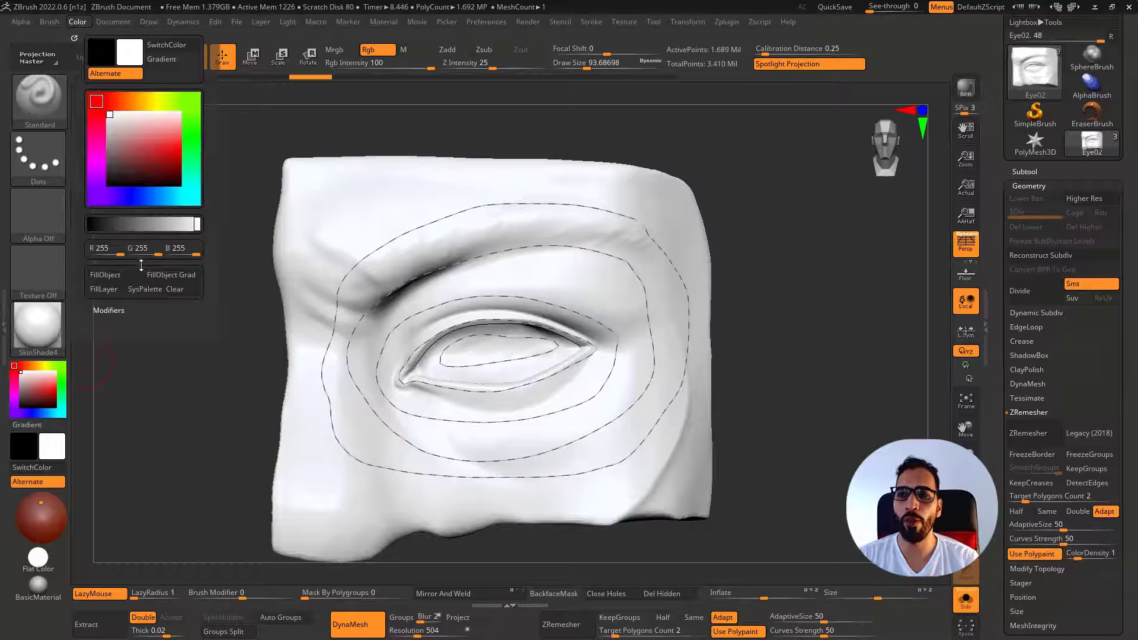
left_click(47, 387)
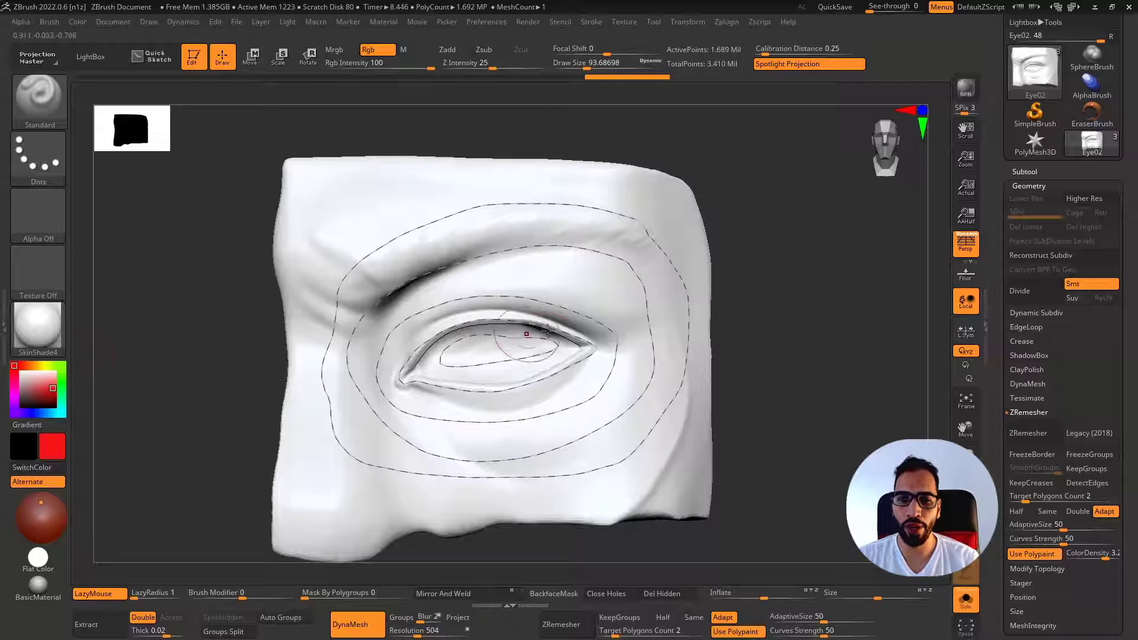
Try painting the upper eyelid red with a draw size of about 124 and an adjusted focal shift
left_click_drag(581, 350, 499, 325)
key("bracketright")
key("bracketright")
key("bracketright")
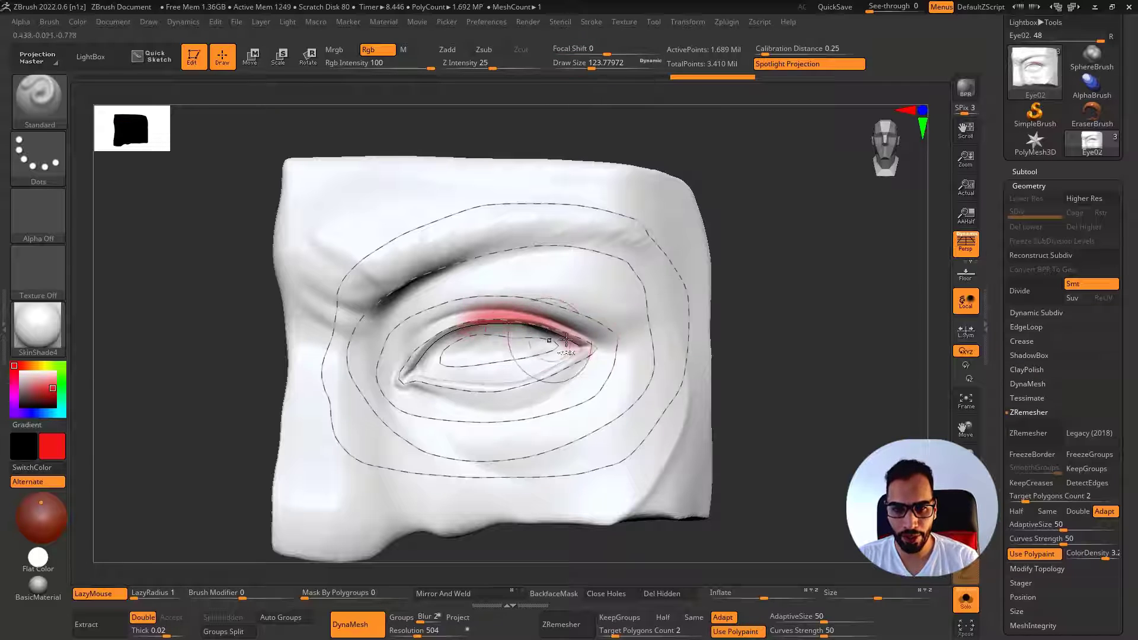
key("ctrl+z")
left_click_drag(581, 51, 562, 51)
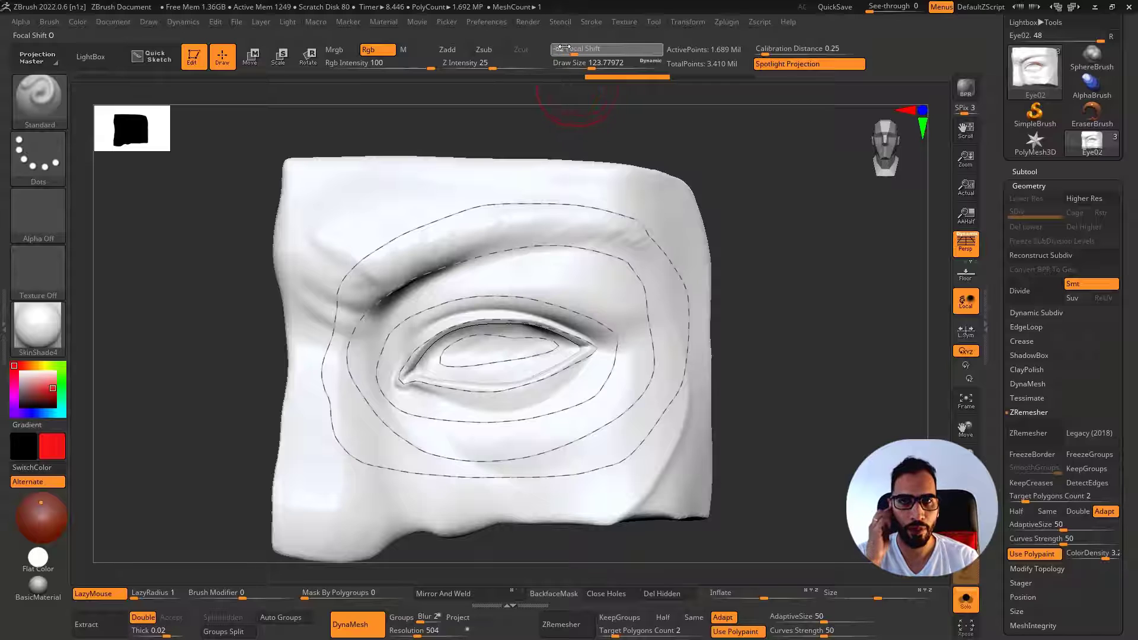
mouse_move(547, 330)
left_mouse_down()
mouse_move(427, 330)
mouse_move(403, 379)
mouse_move(497, 324)
left_mouse_up()
key("ctrl+z")
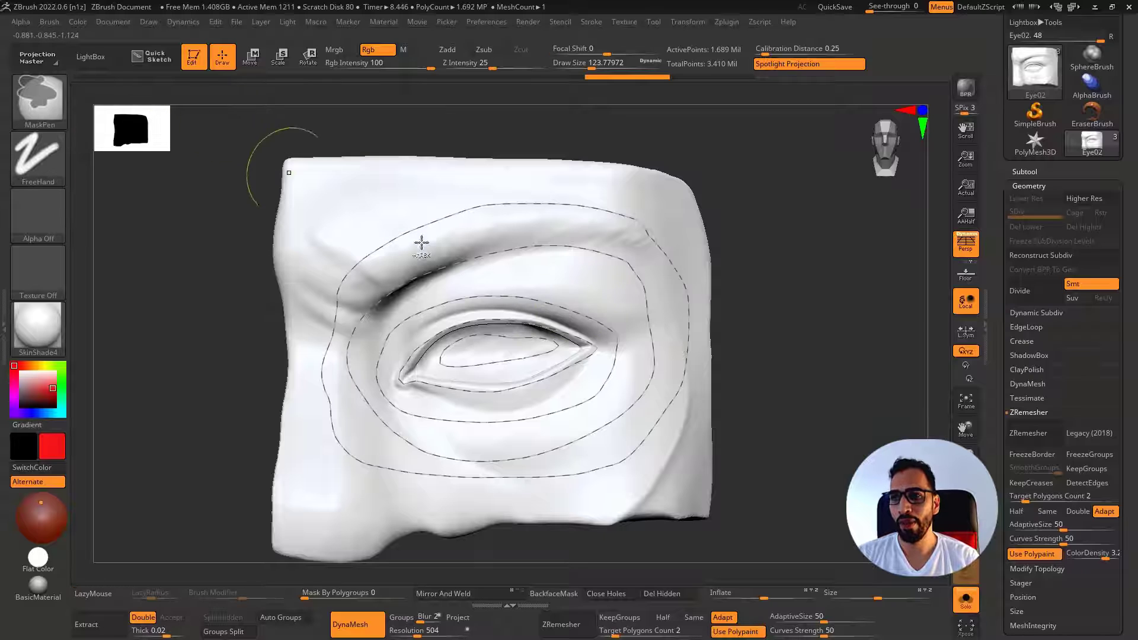
Set the masking brush to MaskLasso
key("ctrl+z")
key("ctrl+shift+z")
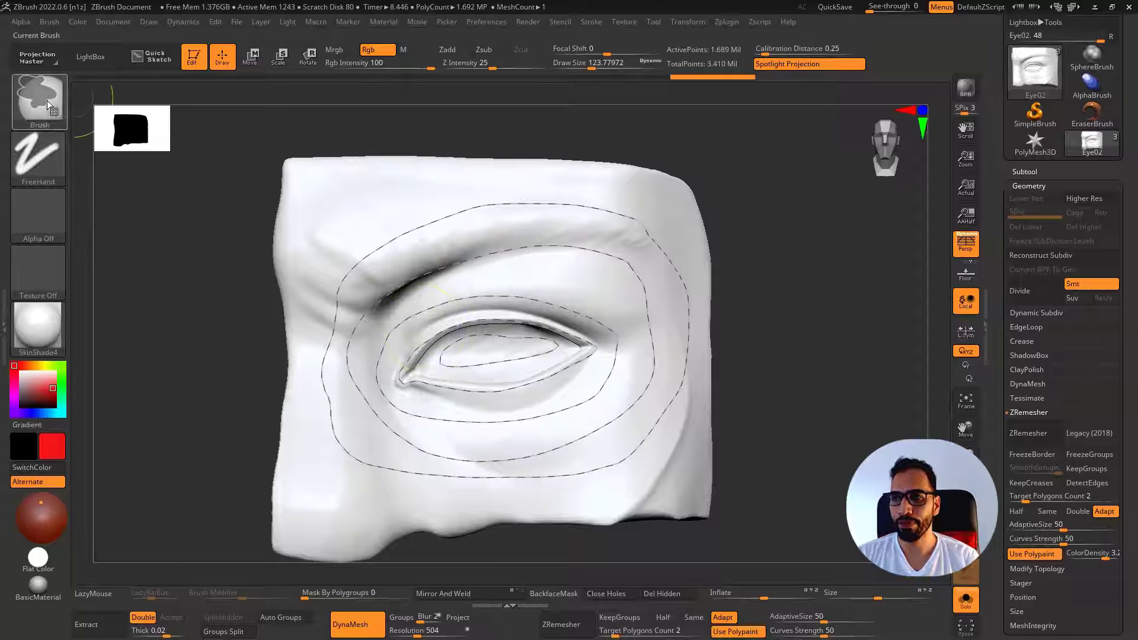
key("b")
key("m")
key("l")
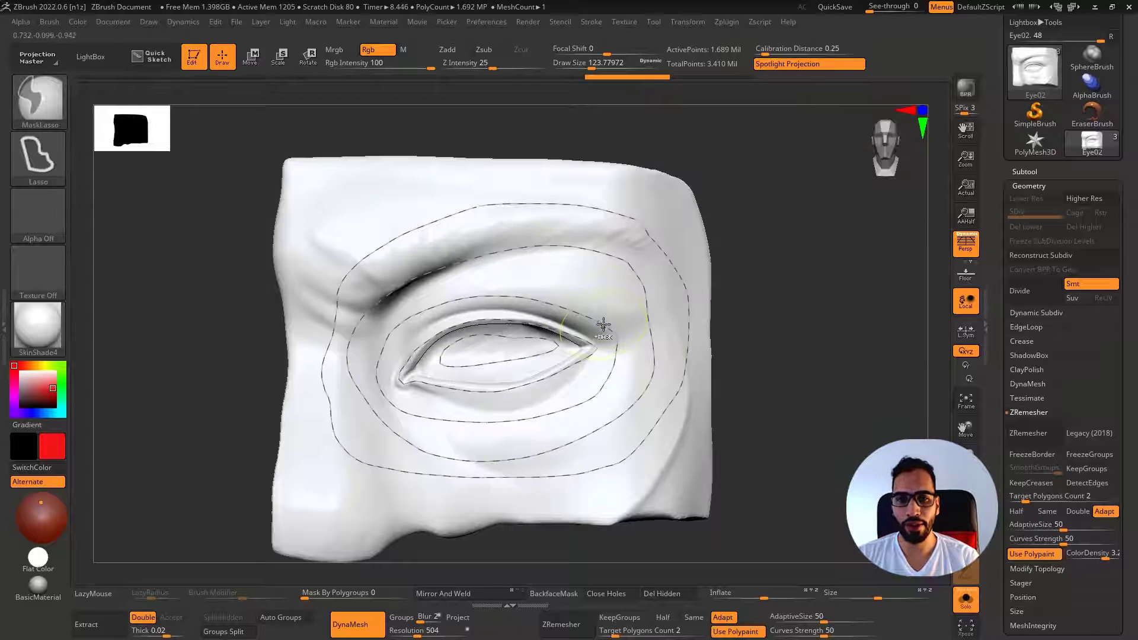
mouse_move(604, 325)
left_mouse_down()
mouse_move(483, 304)
mouse_move(393, 330)
mouse_move(389, 392)
left_mouse_up()
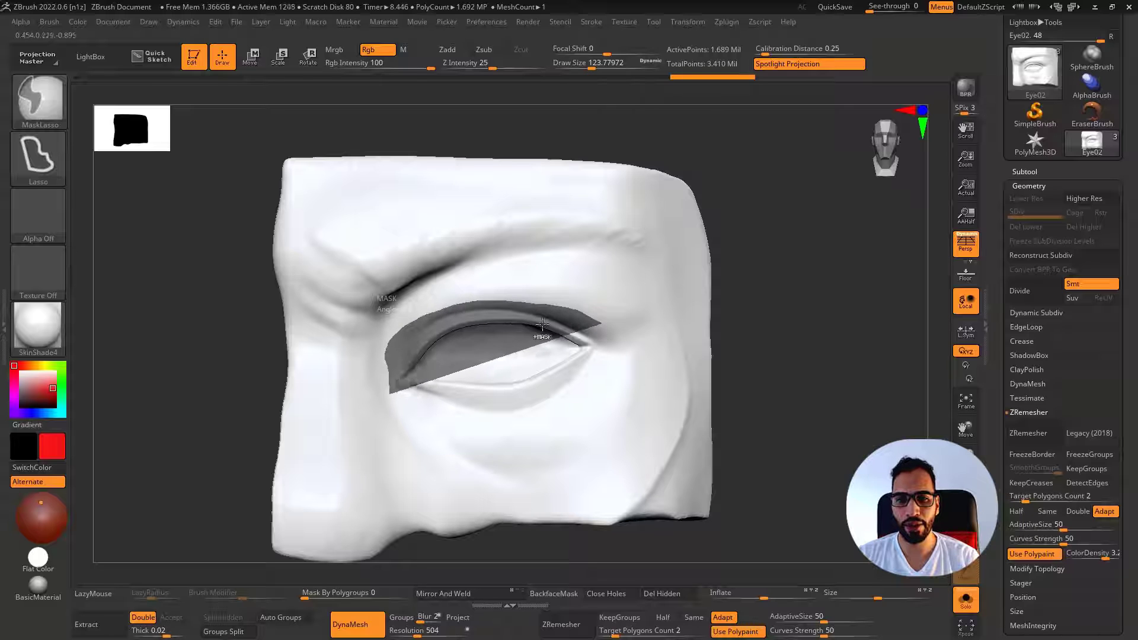
key("ctrl+z")
mouse_move(616, 338)
left_mouse_down("ctrl")
mouse_move(510, 293)
mouse_move(393, 328)
mouse_move(424, 407)
mouse_move(526, 427)
mouse_move(610, 350)
left_mouse_up("ctrl")
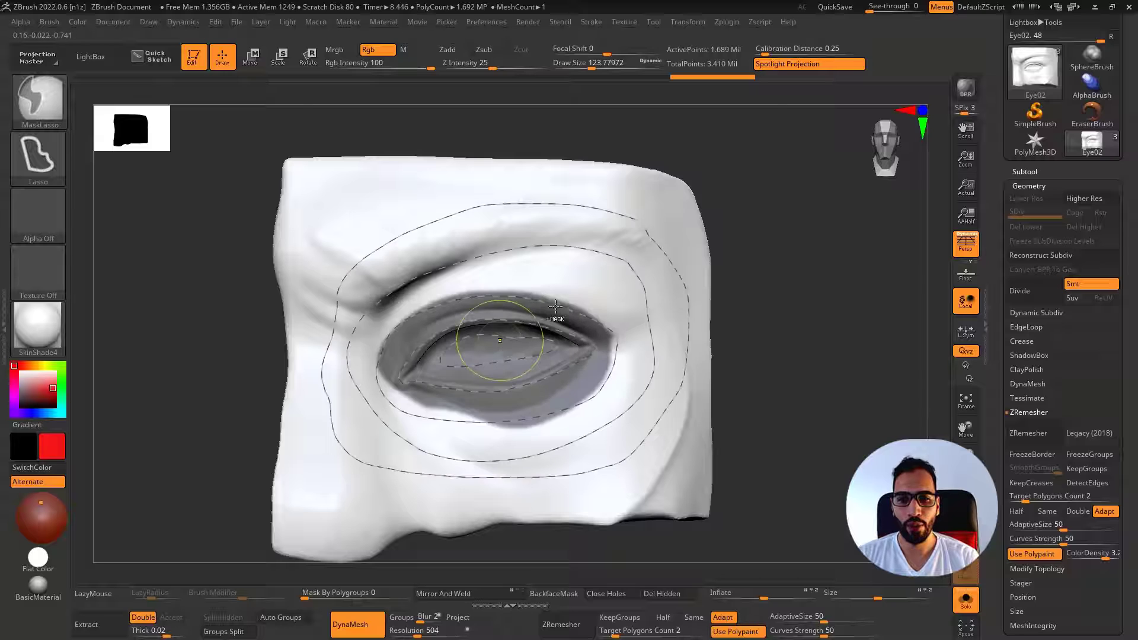
key("ctrl+z")
Lasso-mask an oval area covering the eye opening and both eyelids
mouse_move(554, 303)
left_mouse_down("ctrl")
mouse_move(391, 338)
mouse_move(442, 433)
mouse_move(605, 394)
mouse_move(606, 328)
left_mouse_up("ctrl")
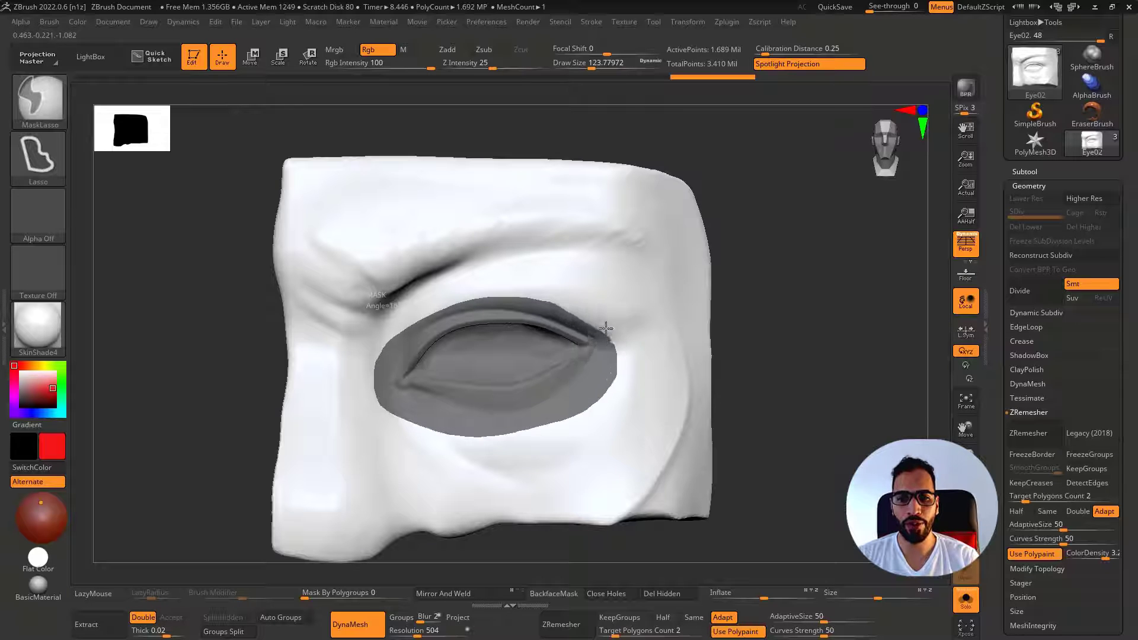
mouse_move(674, 336)
right_mouse_down()
mouse_move(673, 272)
mouse_move(749, 279)
mouse_move(264, 300)
right_mouse_up()
mouse_move(739, 284)
left_mouse_down("ctrl")
mouse_move(579, 196)
mouse_move(514, 522)
mouse_move(706, 380)
left_mouse_up("ctrl")
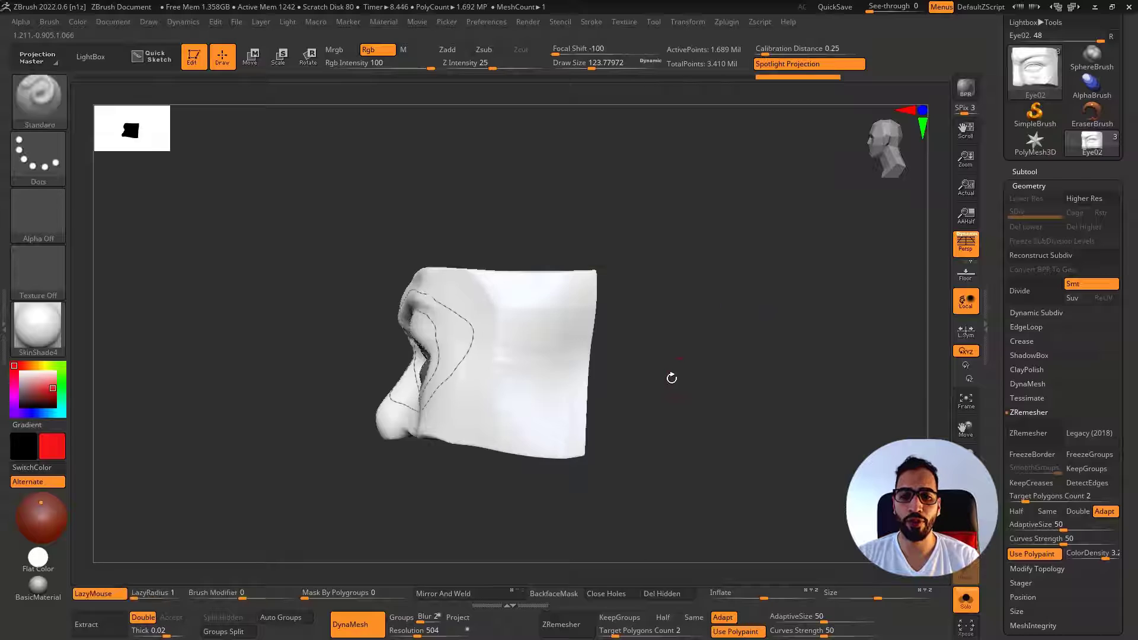
mouse_move(670, 376)
right_mouse_down()
mouse_move(759, 330)
mouse_move(671, 332)
right_mouse_up()
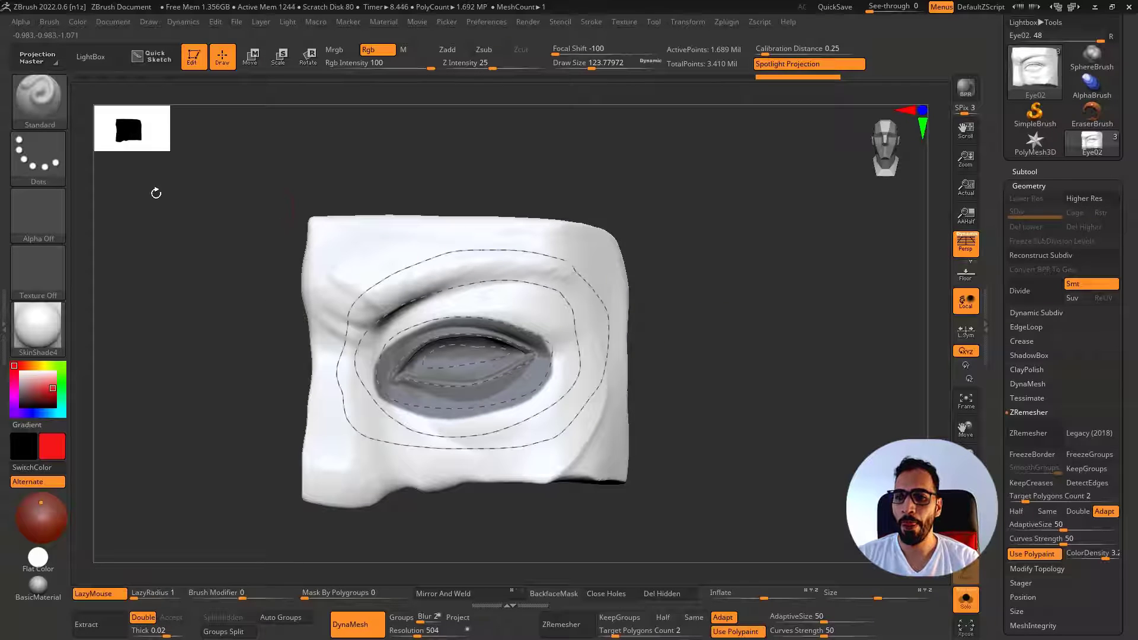
Invert the mask, fill the unmasked eye area with red, and clear the mask
left_click(199, 322, "ctrl")
left_click(78, 21)
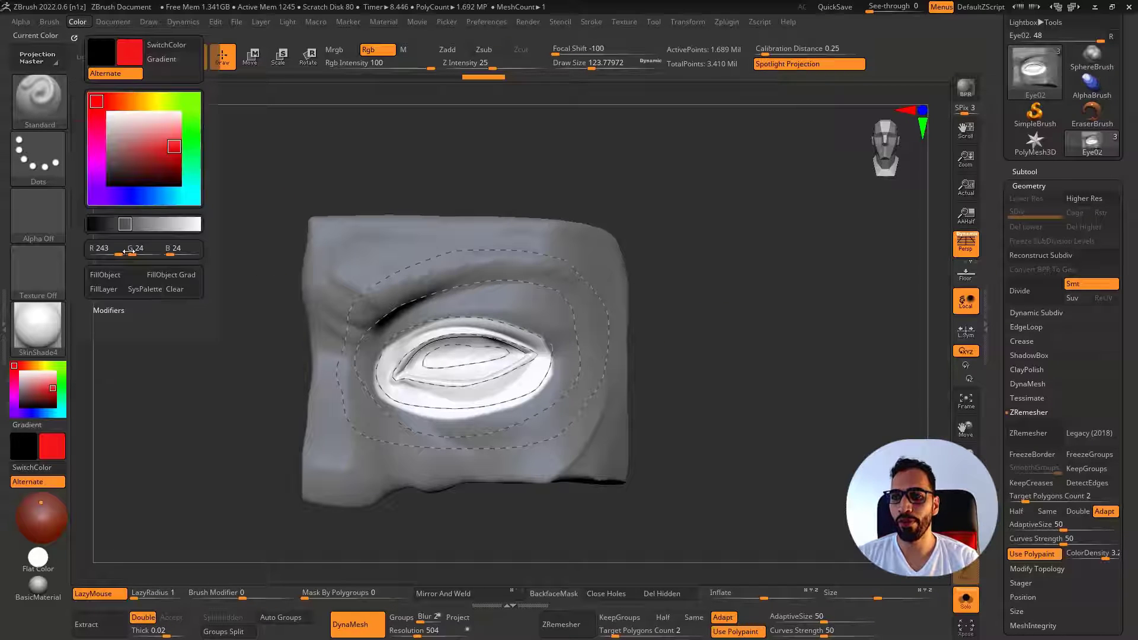
left_click(118, 276)
left_click_drag(762, 249, 907, 382, "ctrl")
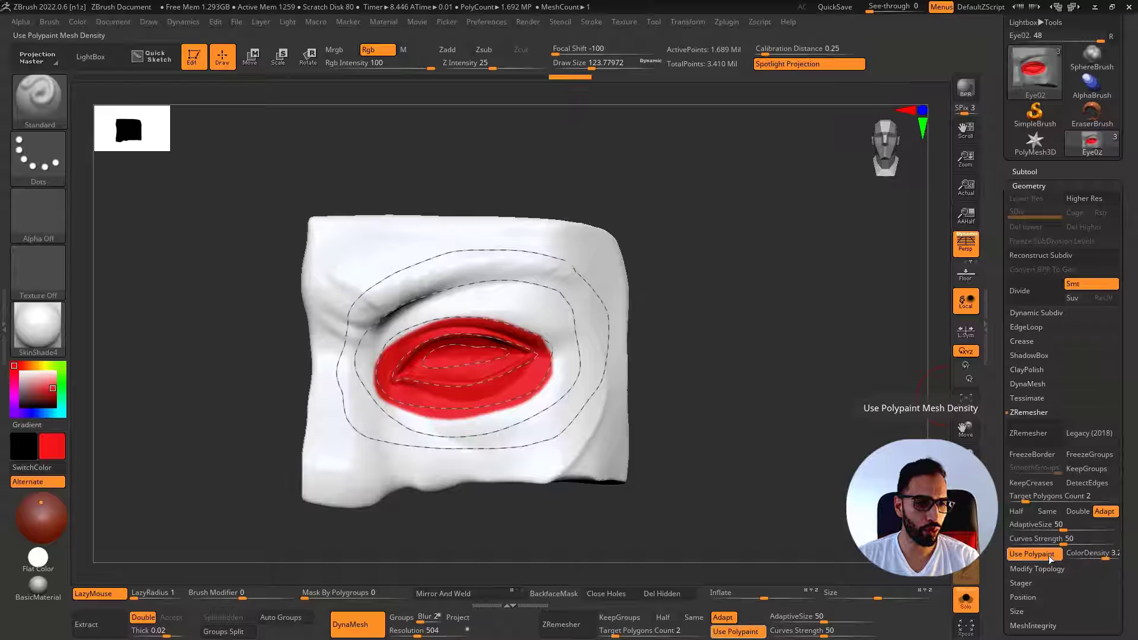
Try a ZRemesher pass with the polypaint Color Density at 4 and examine the resulting eyelid edge loops in wireframe
left_click_drag(1106, 553, 1118, 553)
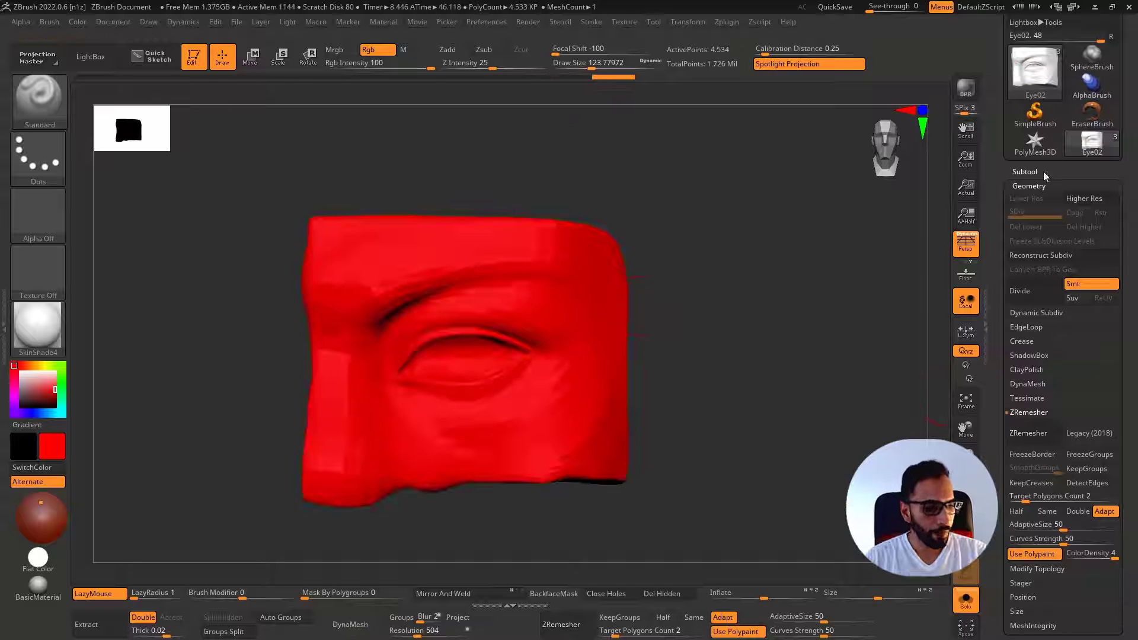
left_click_drag(807, 294, 803, 295)
key("shift+f")
key("shift+f")
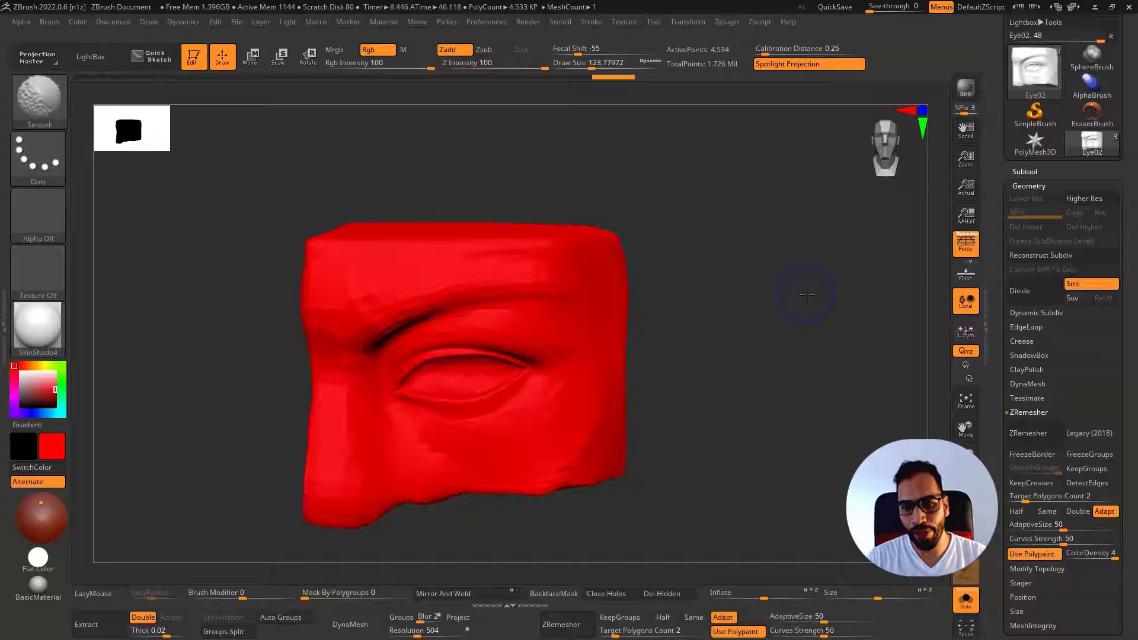
left_click_drag(727, 378, 637, 347)
key("shift+f")
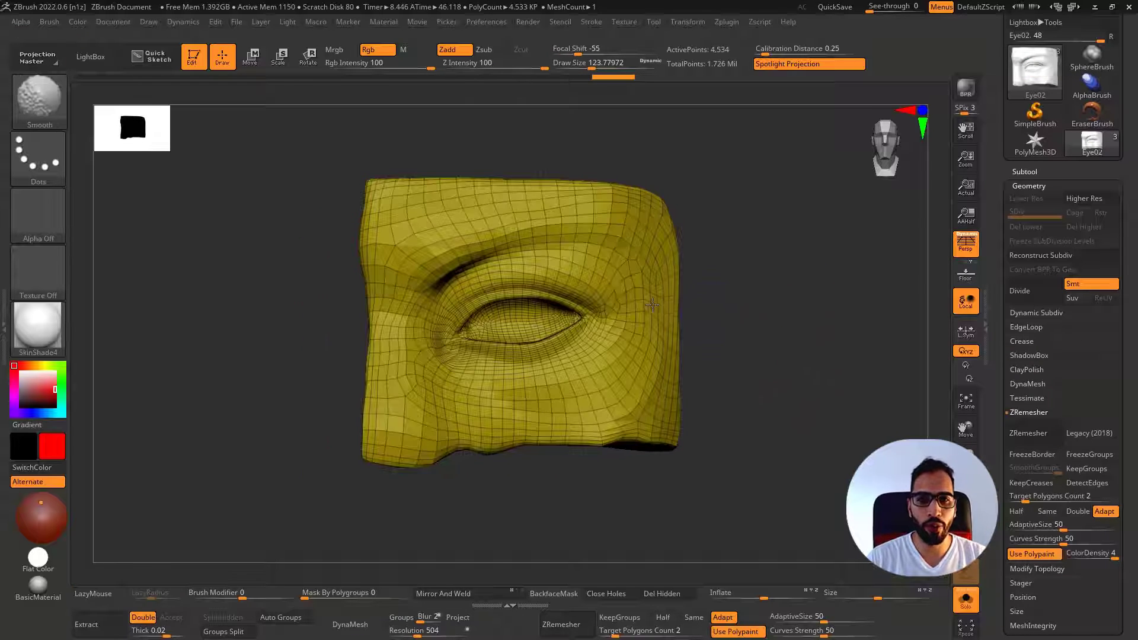
right_click_drag(637, 348, 599, 344)
right_click_drag(523, 317, 529, 268, "ctrl")
key("shift+f")
key("shift+f")
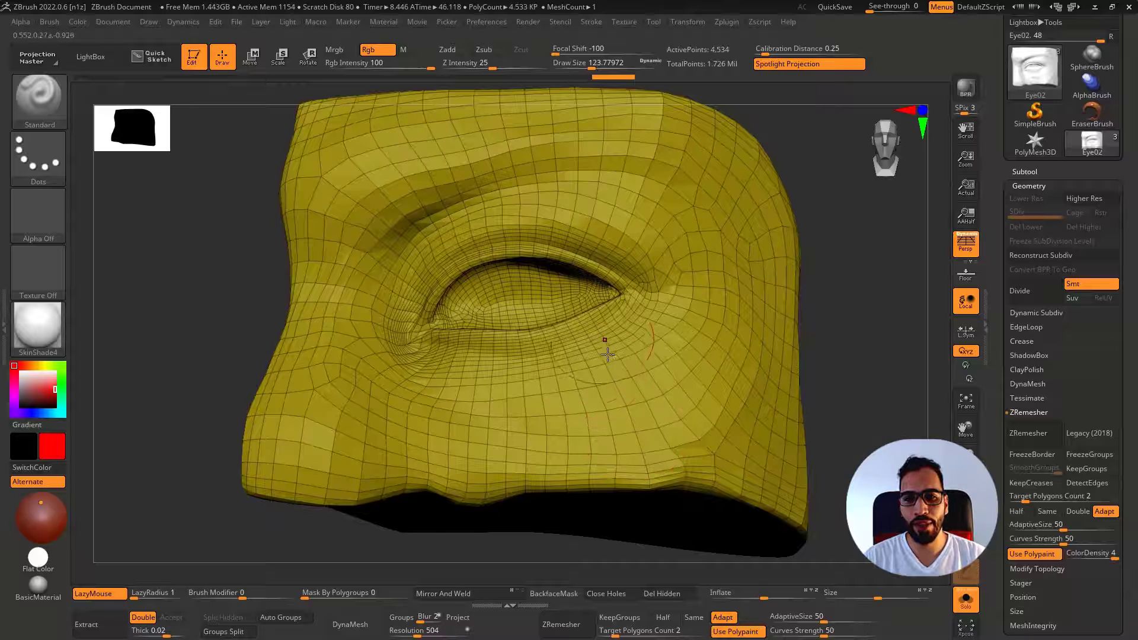
right_click_drag(606, 349, 602, 356)
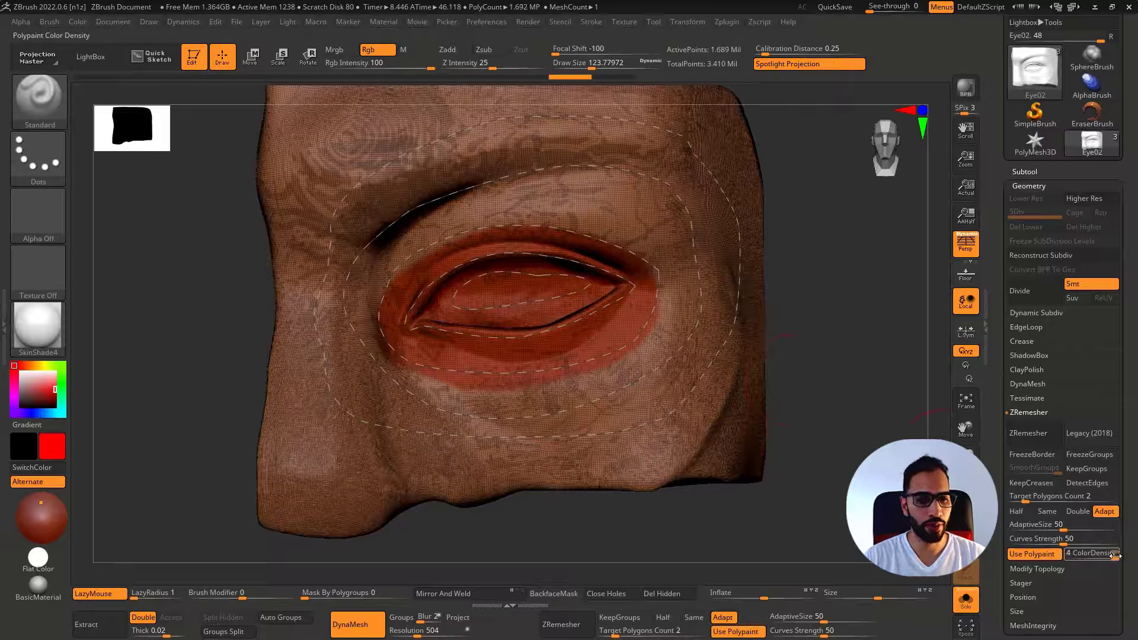
Try ZRemesher with Color Density at 2 and assign the whole remeshed surface to a single polygroup
left_click(1112, 556)
type("2")
key("Return")
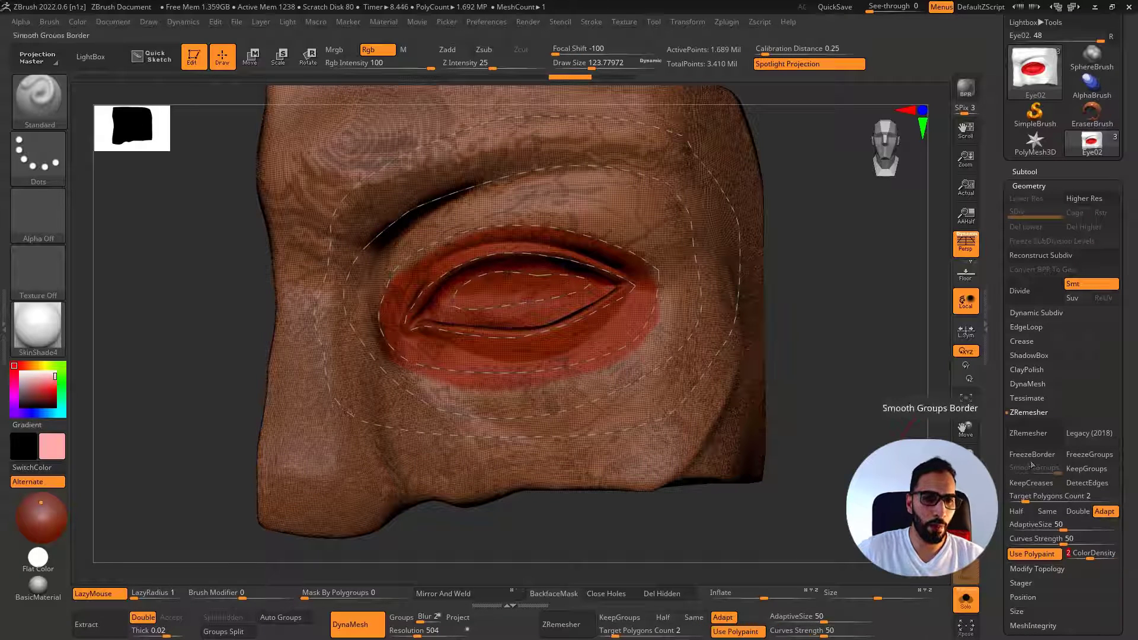
left_click(1039, 436)
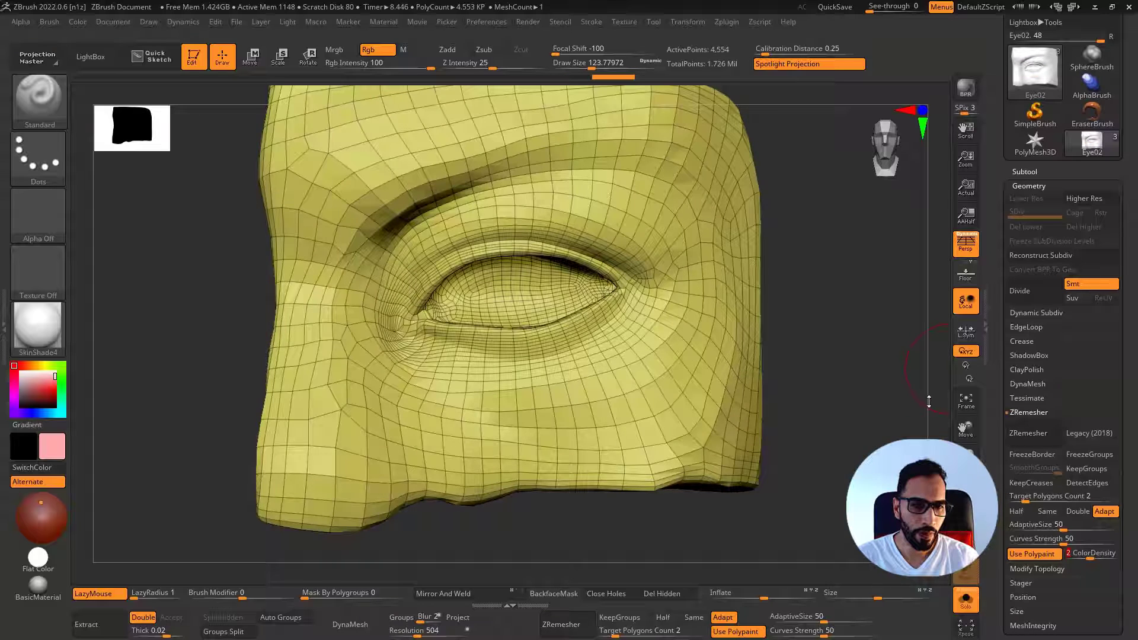
key("ctrl+w")
left_click_drag(843, 423, 877, 425)
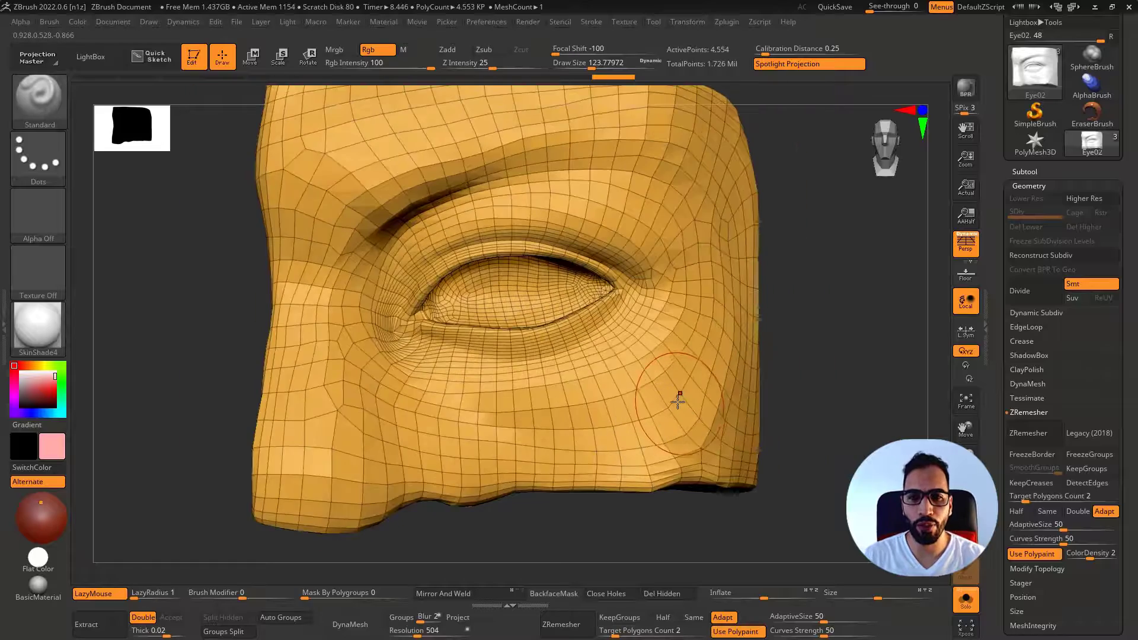
Compare the remeshed wireframe with the overlapping original from several angles, and undo the Color Density 2 remesh
key("shift+f")
key("shift+f")
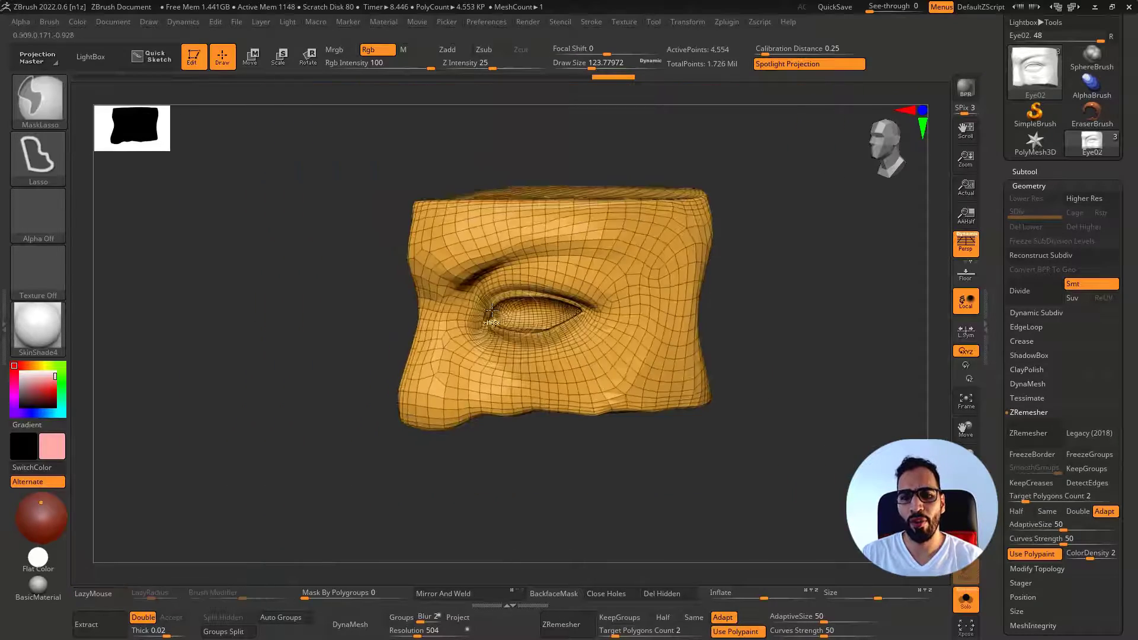
key("ctrl+shift+s")
right_click_drag(591, 329, 666, 308)
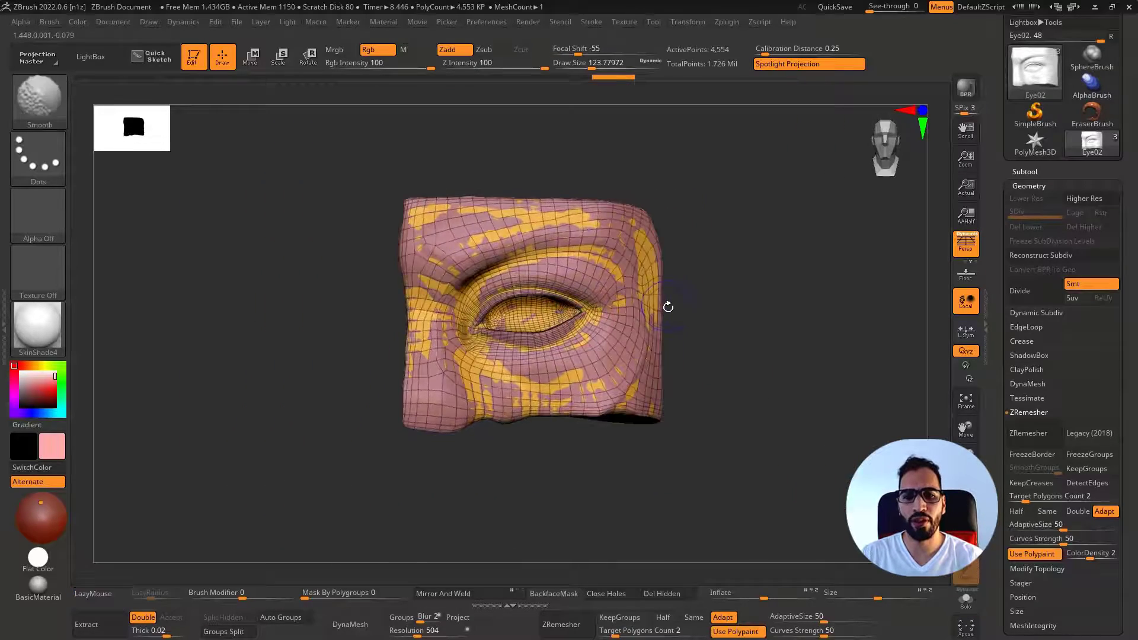
key("shift+f")
key("ctrl+shift+s")
mouse_move(756, 289)
right_mouse_down()
mouse_move(702, 312)
mouse_move(713, 321)
mouse_move(806, 280)
mouse_move(753, 326)
mouse_move(790, 349)
mouse_move(808, 343)
mouse_move(756, 363)
mouse_move(786, 365)
right_mouse_up()
key("ctrl+shift+s")
key("ctrl+shift+s")
key("shift+f")
key("shift+f")
key("shift+f")
key("ctrl+z")
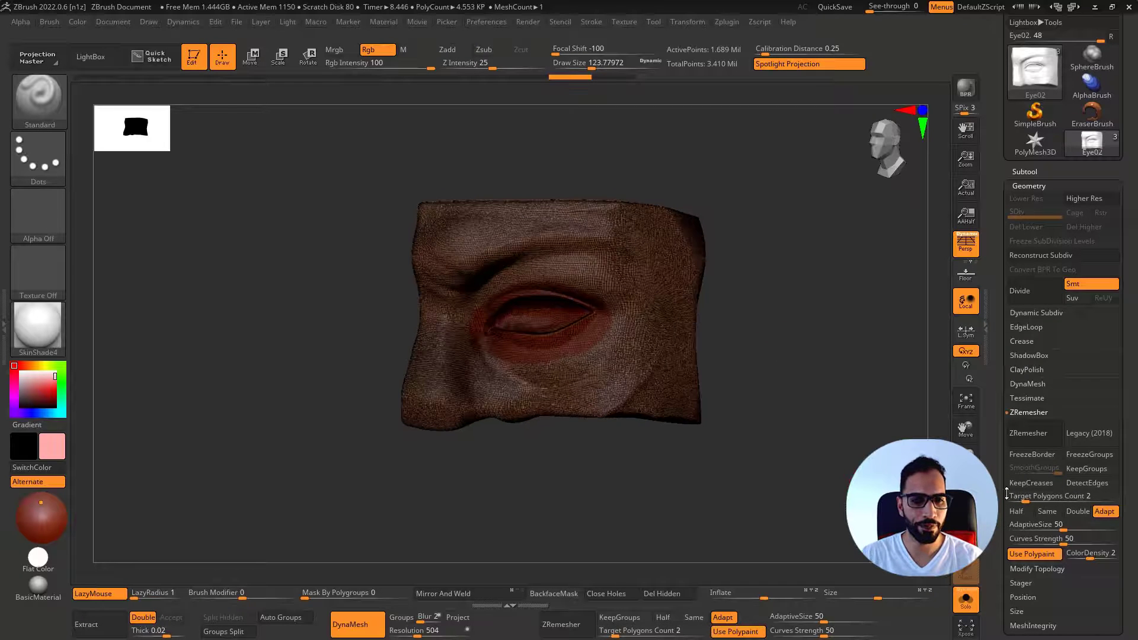
Run ZRemesher on the eye with a Target Polygons Count of 1.5 and Use Polypaint turned off
left_click(1015, 496)
type("1.5")
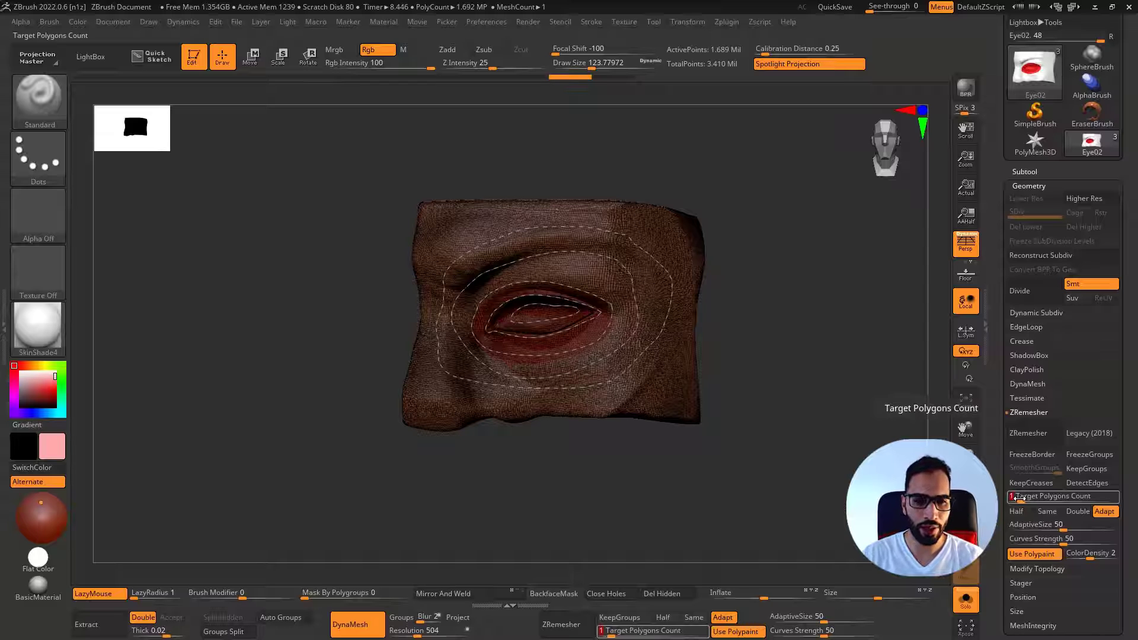
key("Return")
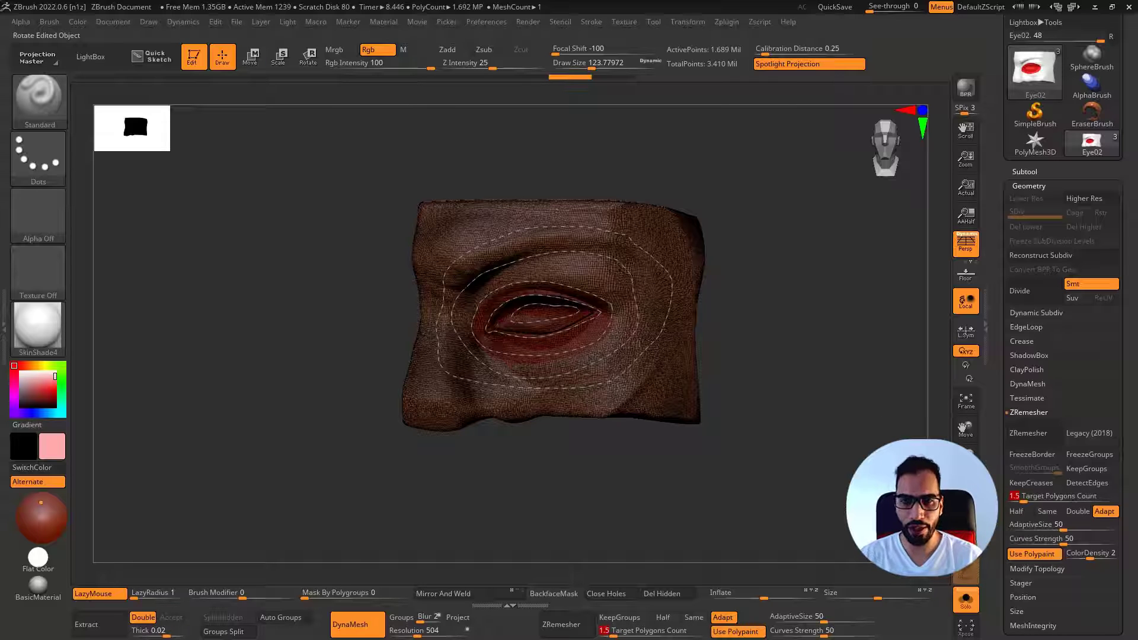
left_click(1049, 558)
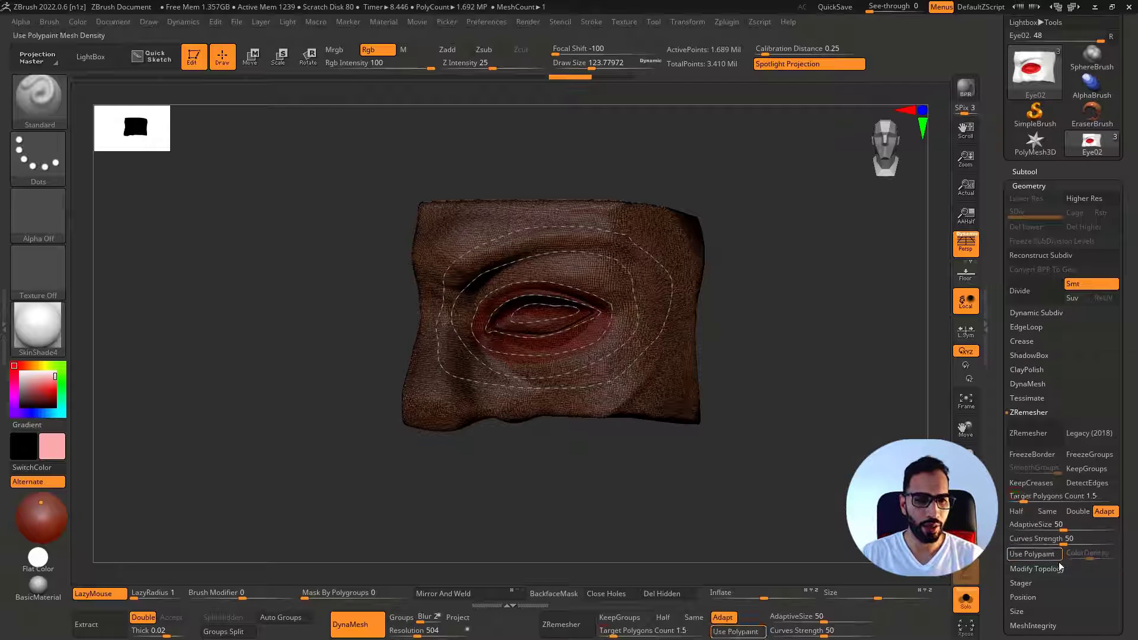
right_click_drag(786, 492, 835, 512)
key("shift+f")
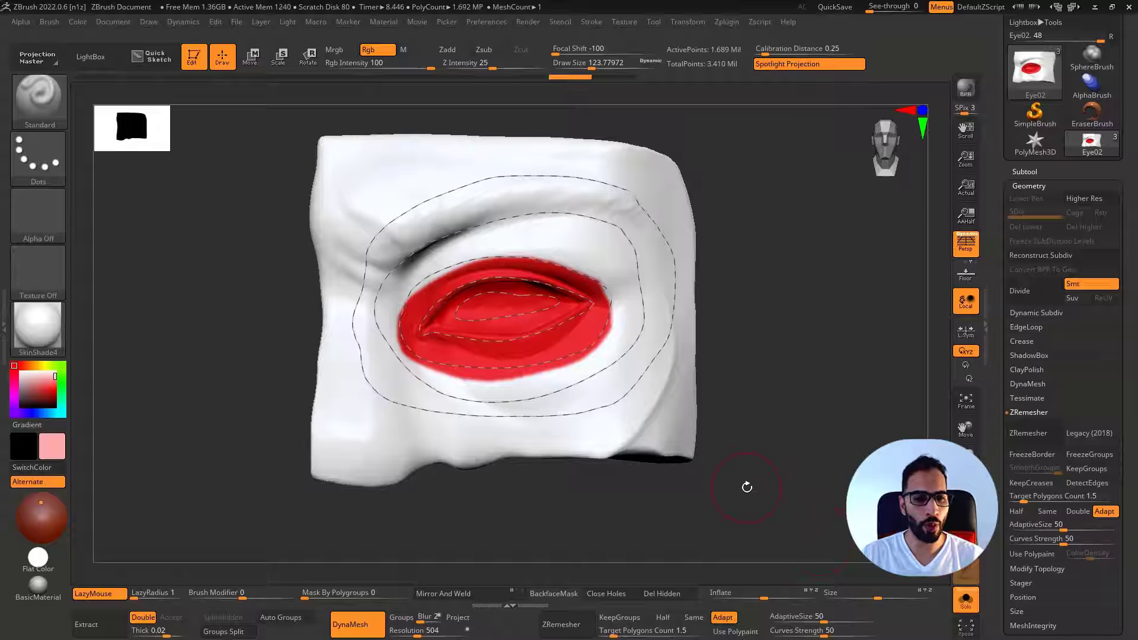
left_click(1023, 437)
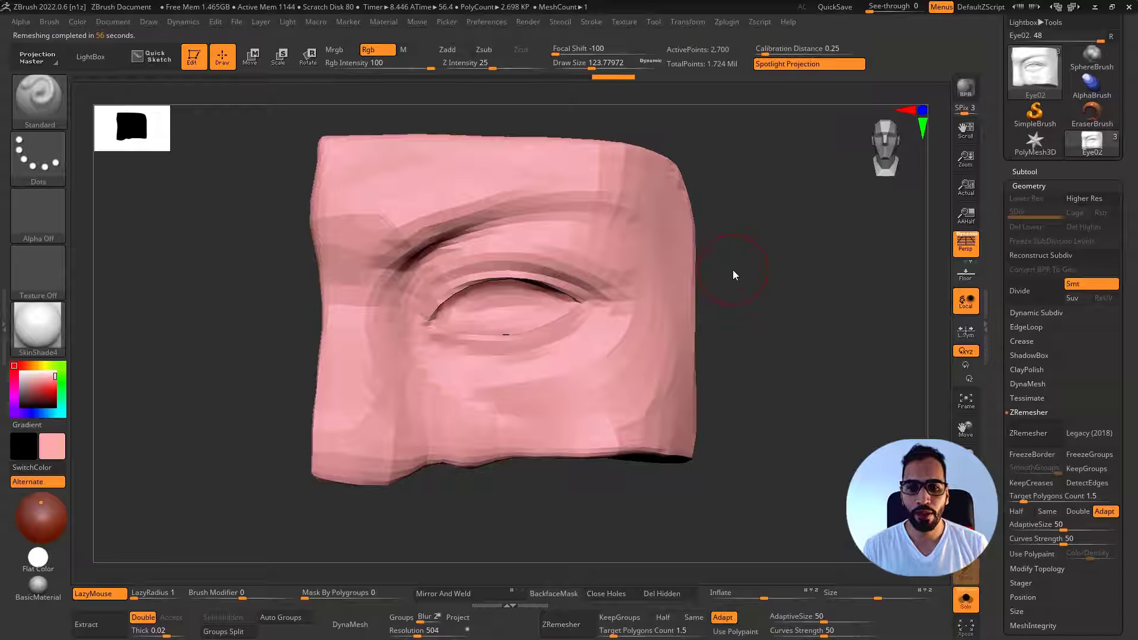
Check the new topology in wireframe and set the paint colour to white
left_click_drag(733, 269, 775, 326)
key("shift+f")
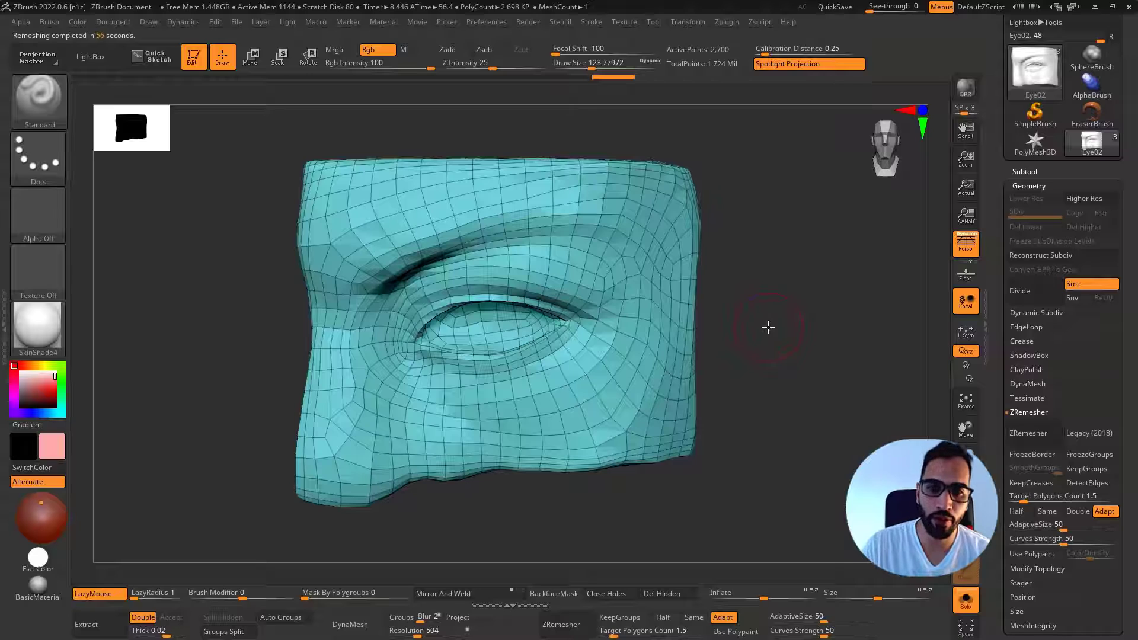
key("shift+f")
left_click_drag(868, 295, 697, 364)
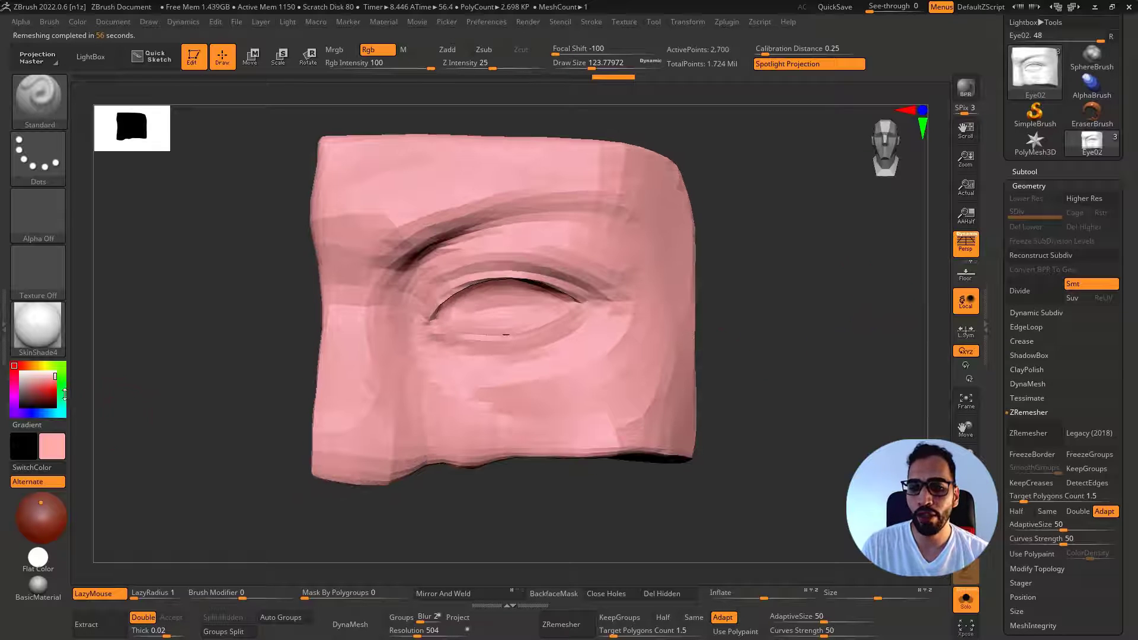
left_click_drag(48, 384, 20, 371)
key("shift+f")
key("shift+f")
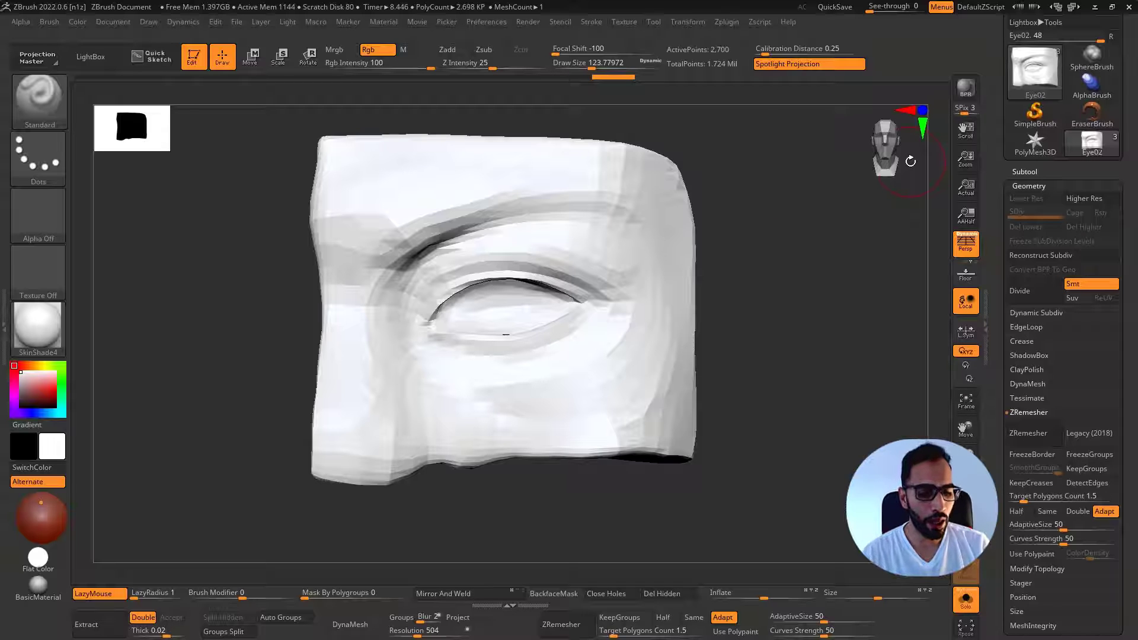
Project the detail of Eye03 onto the remeshed Eye02, subdividing it three times and reprojecting after each subdivision
left_click(1025, 172)
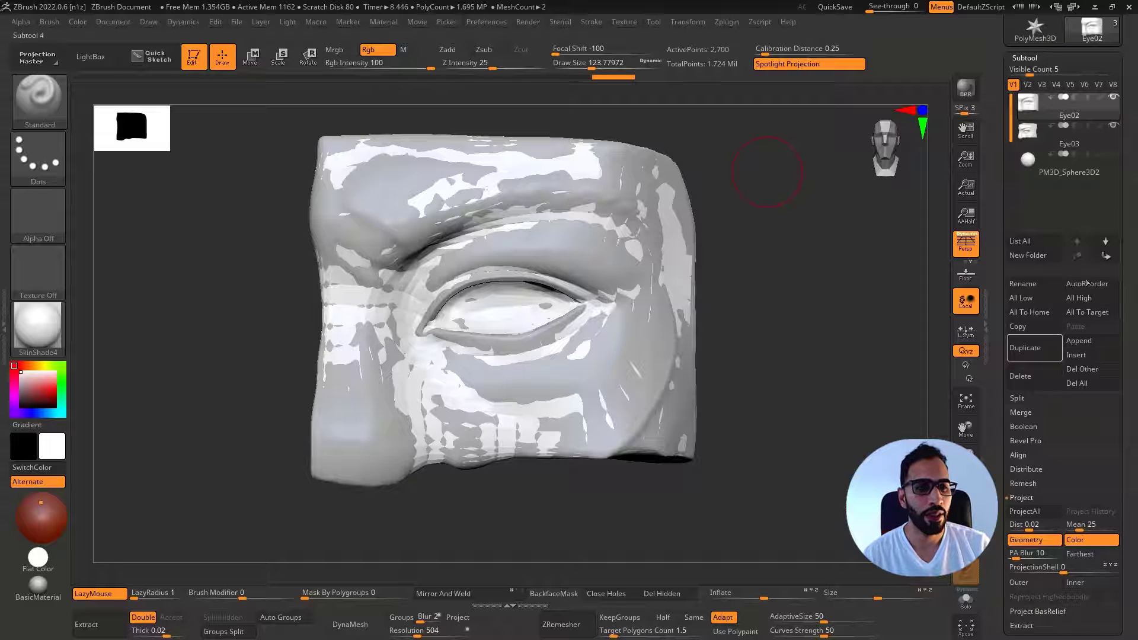
left_click(1033, 510)
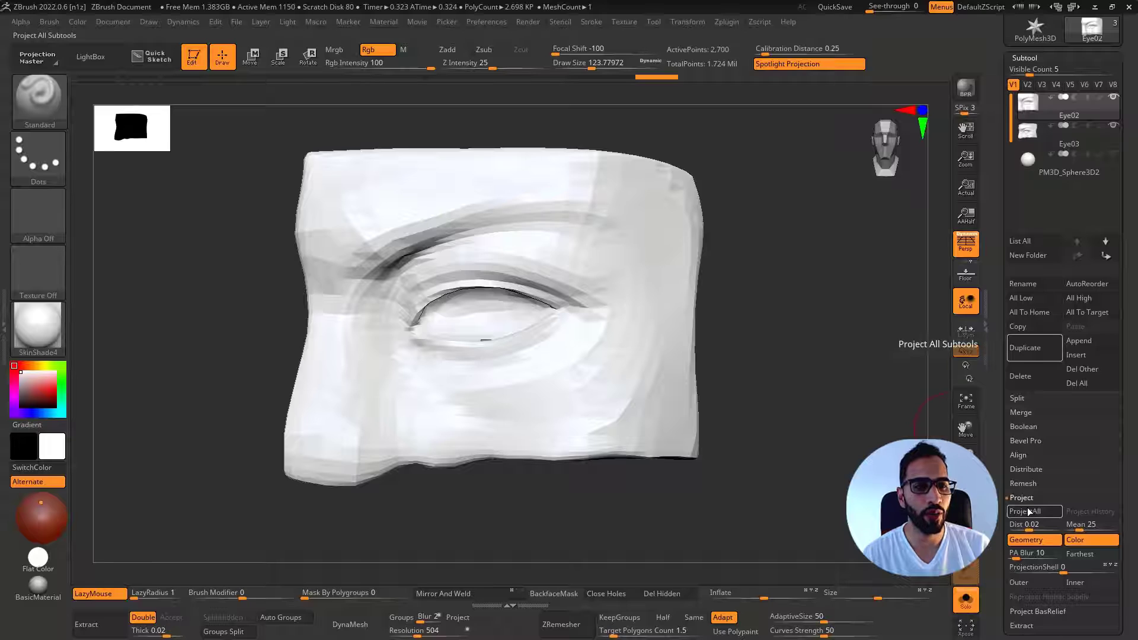
left_click(1034, 511)
key("ctrl+d")
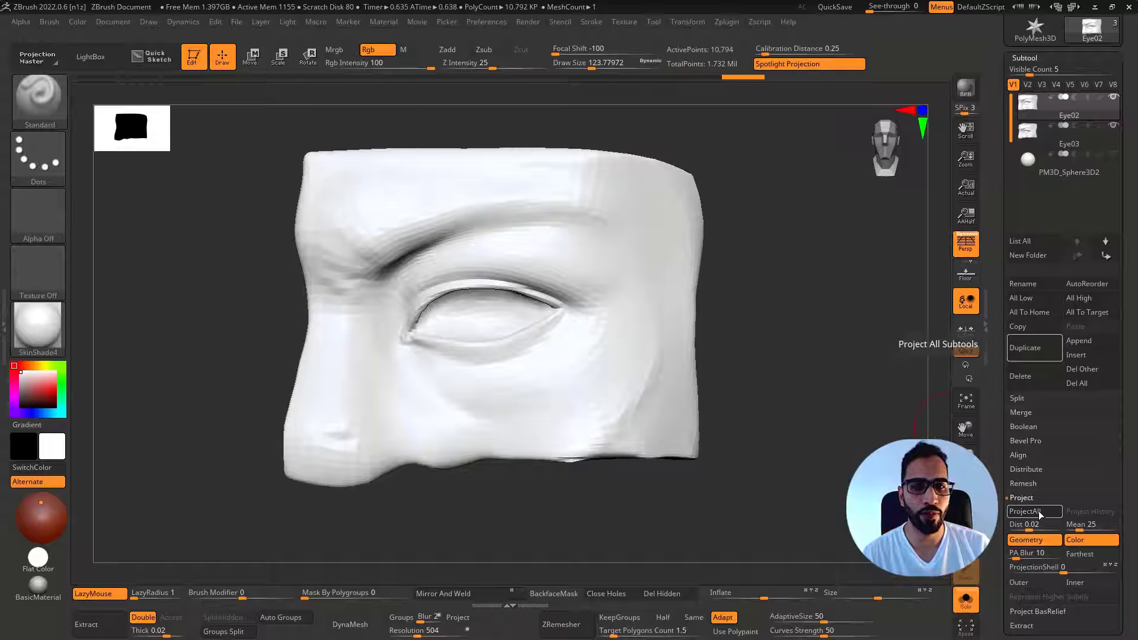
left_click(1044, 514)
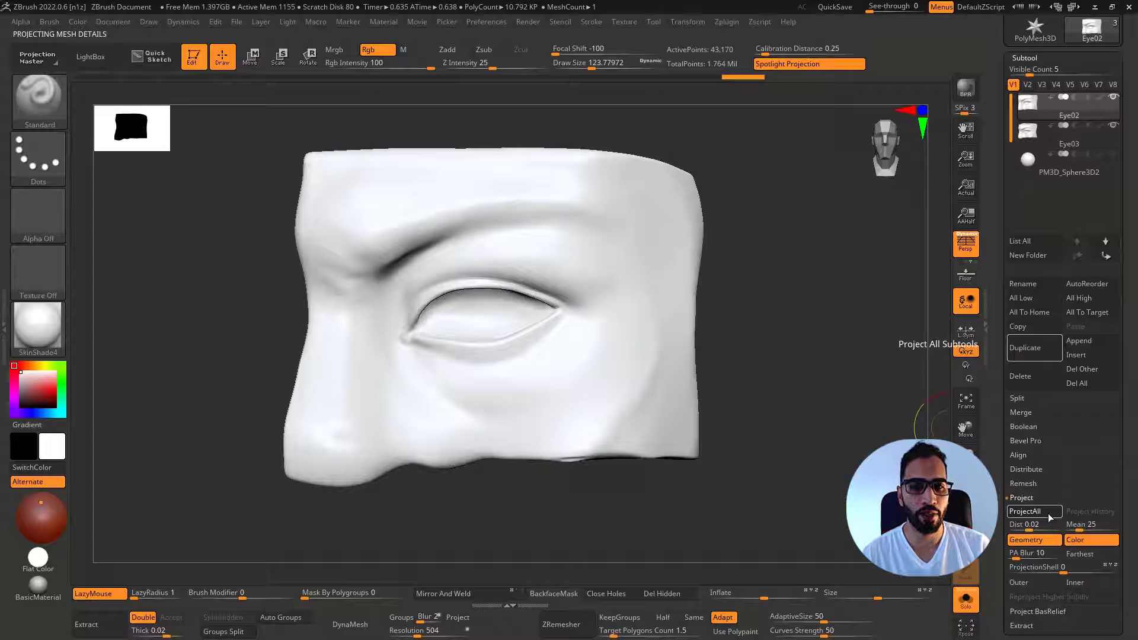
key("ctrl+d")
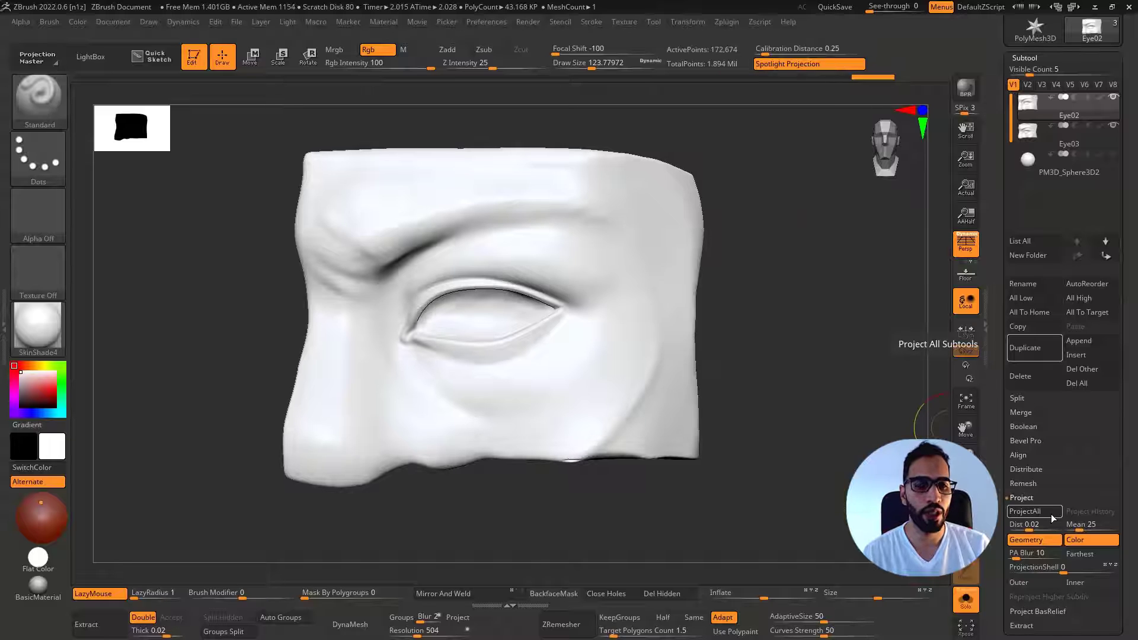
left_click(1049, 516)
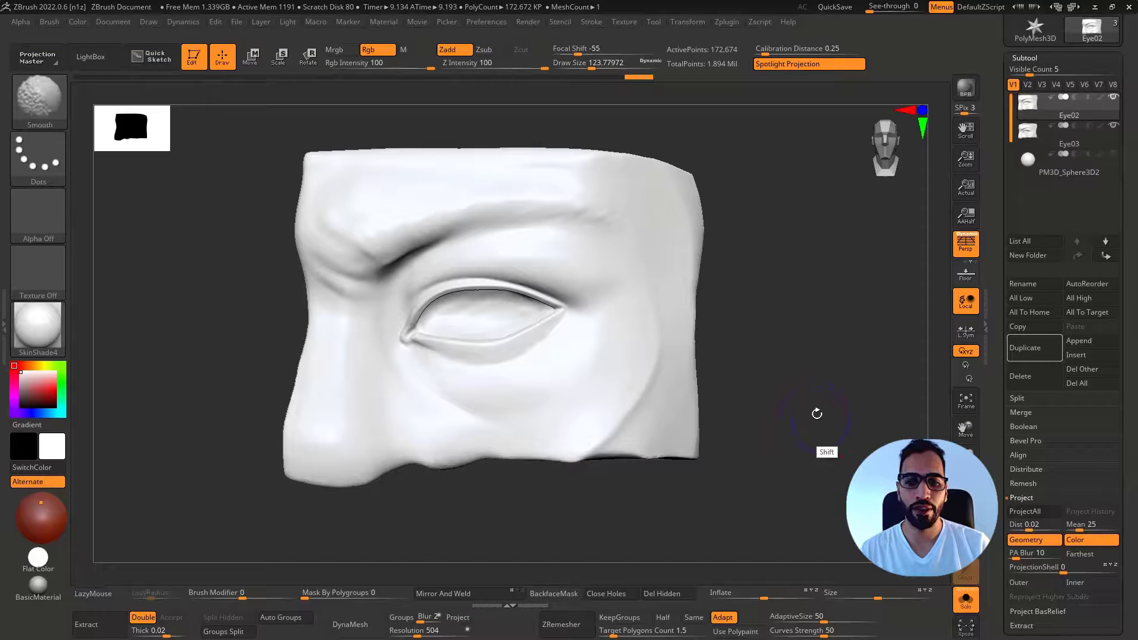
mouse_move(818, 414)
left_mouse_down()
mouse_move(833, 414)
mouse_move(883, 306)
mouse_move(934, 239)
left_mouse_up()
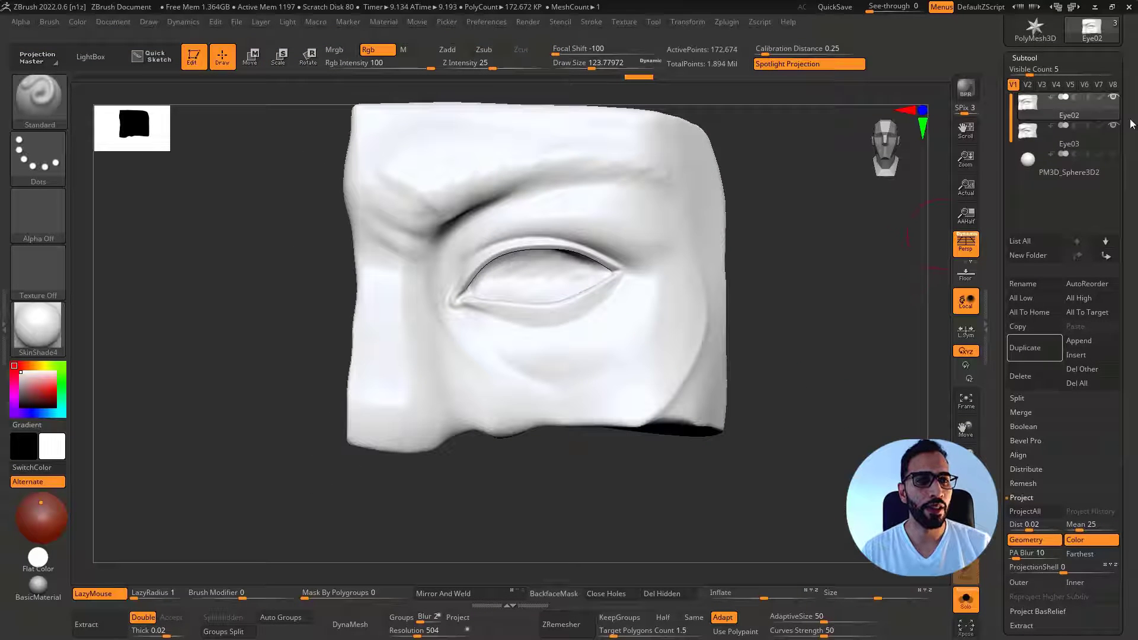
Compare the polygon counts of the Eye02 and Eye03 subtools
left_click_drag(803, 310, 783, 315)
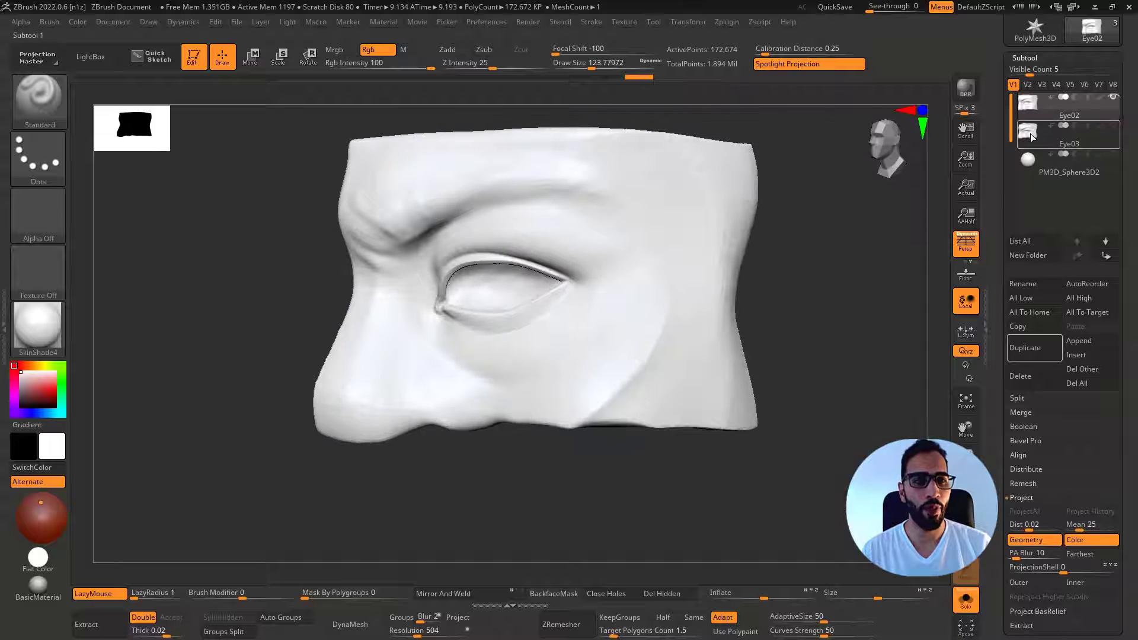
mouse_move(1032, 138)
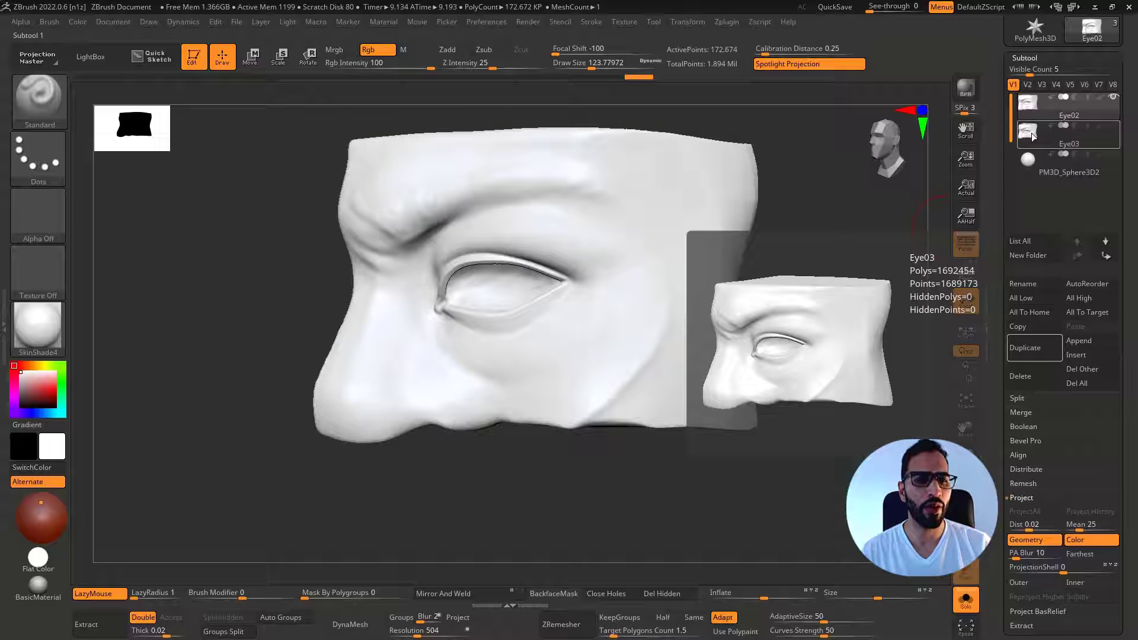
mouse_move(1040, 113)
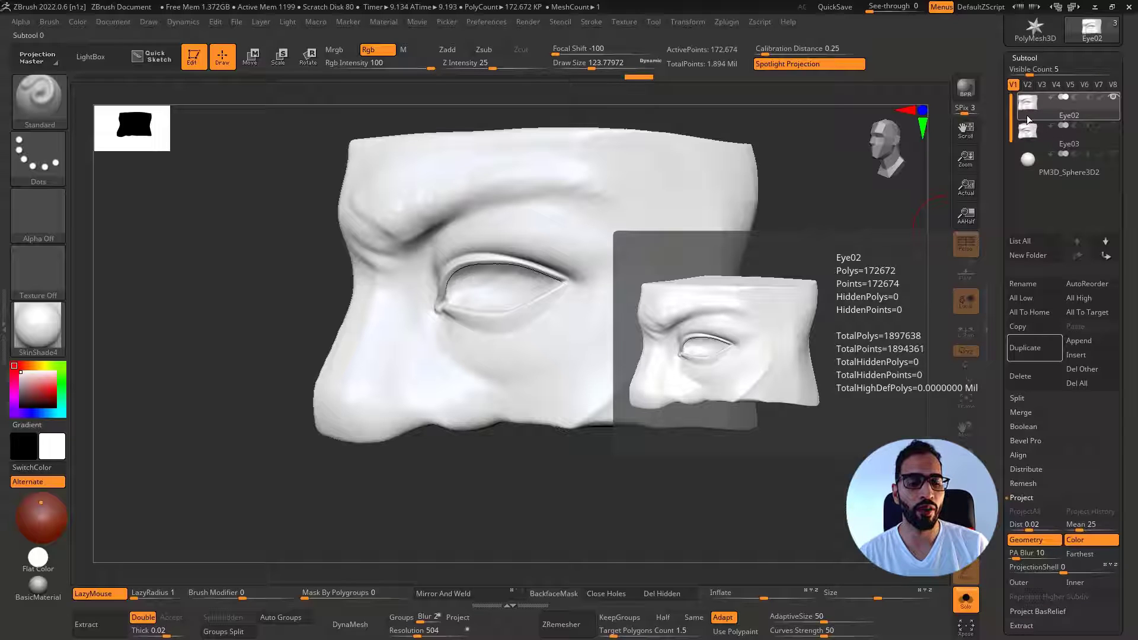
left_click(1023, 137)
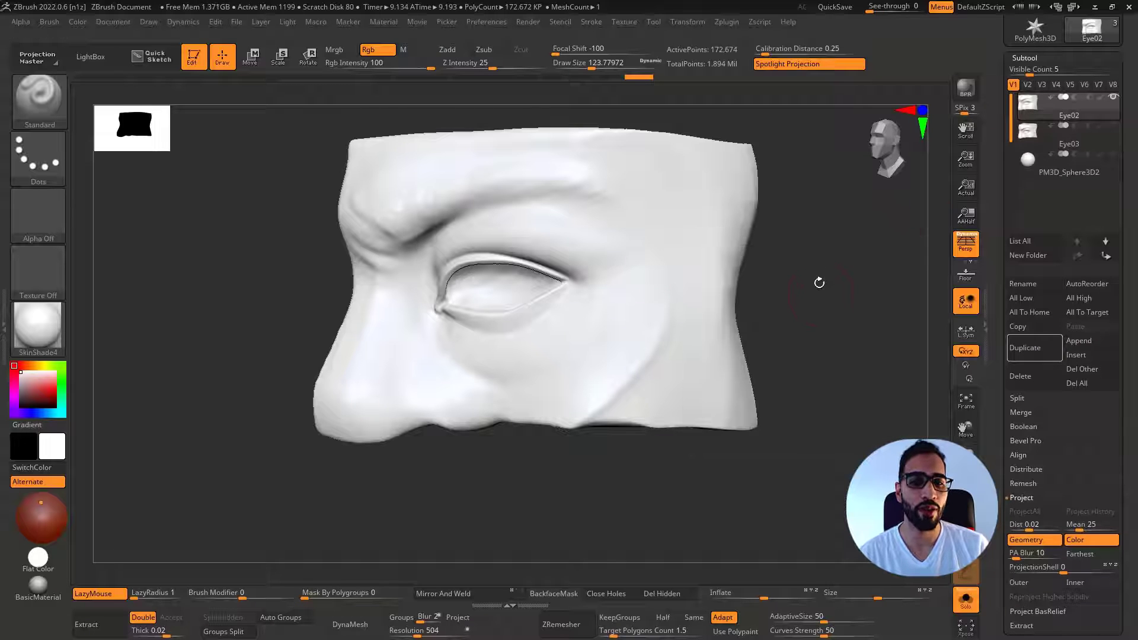
Examine the projected detail on Eye02 up close and check its wireframe
left_click_drag(820, 284, 833, 282)
mouse_move(574, 305)
right_mouse_down()
mouse_move(620, 315)
mouse_move(544, 308)
mouse_move(619, 318)
mouse_move(489, 319)
right_mouse_up()
key("shift+f")
key("shift+f")
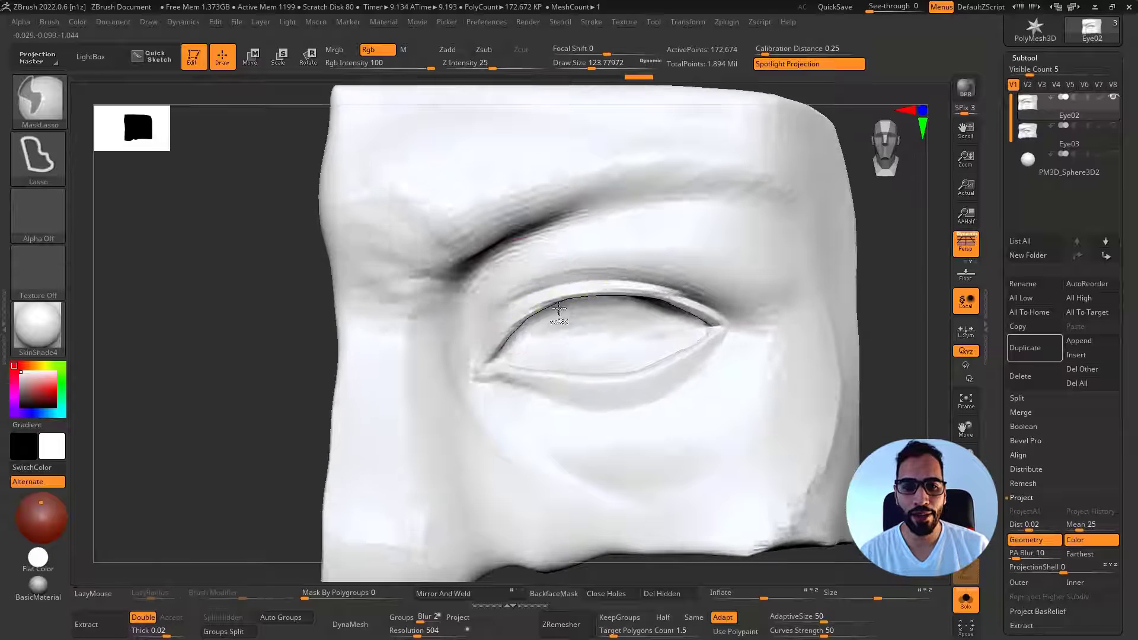
Choose the DamStandard brush and reduce the draw size to about 68 for detailing the eyelids
key("s")
left_click_drag(529, 297, 520, 299)
right_click_drag(522, 304, 530, 314)
key("b")
key("d")
key("s")
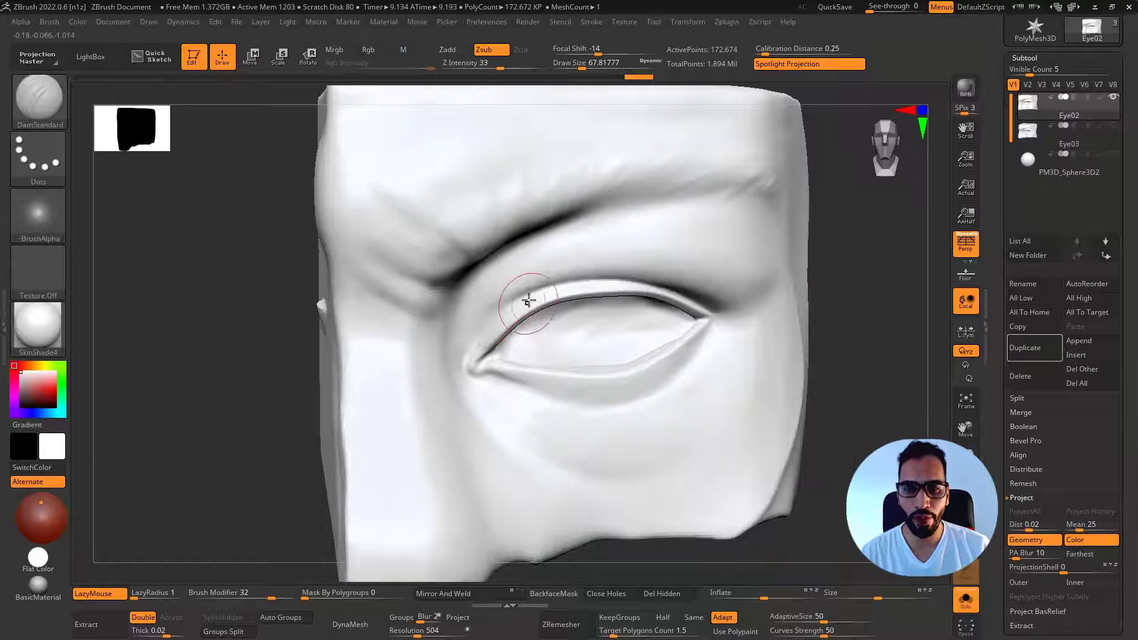
Step Eye02 down three subdivision levels to its lowest-resolution mesh
key("shift+d")
key("shift+d")
key("shift+d")
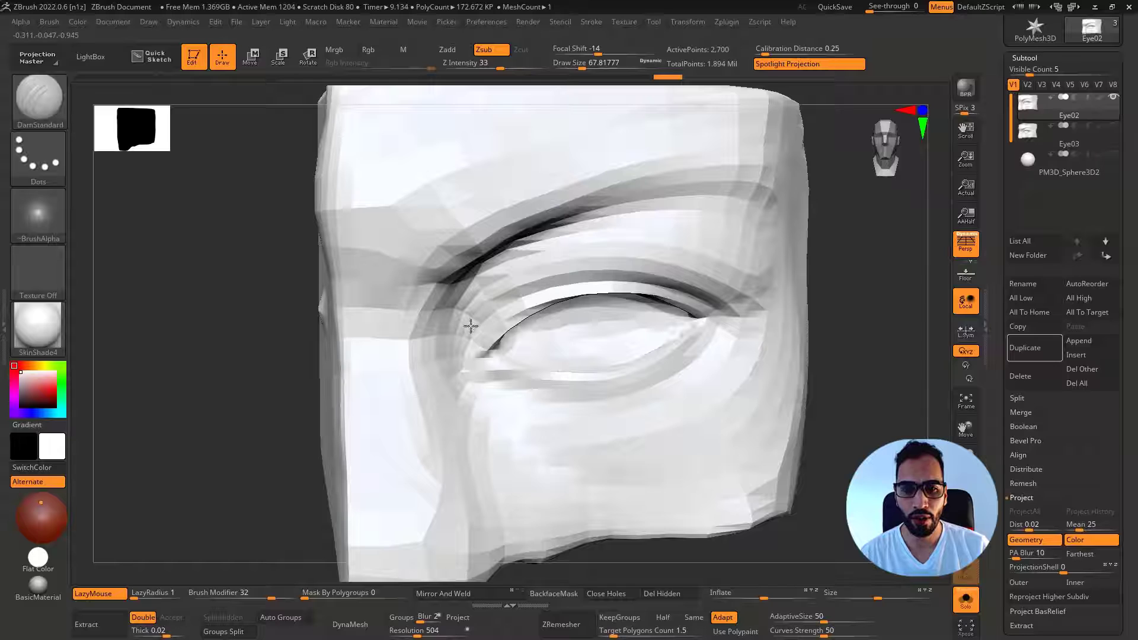
Smooth the upper eyelid around the inner eye corner and return the mesh to its highest subdivision level
key("d")
key("shift")
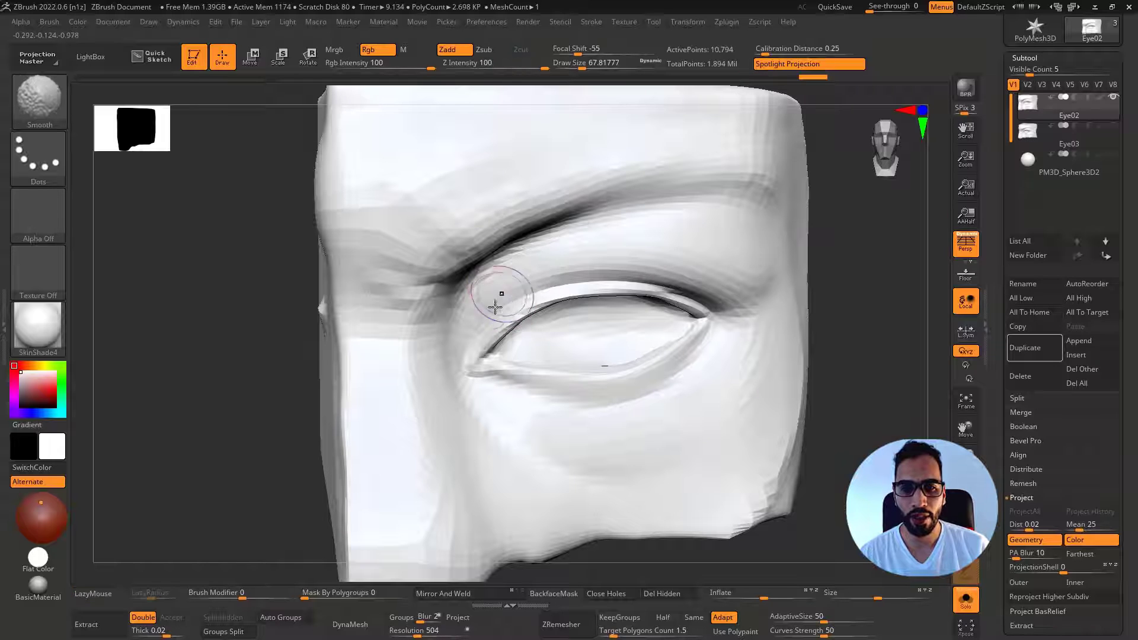
left_click_drag(460, 348, 518, 289)
left_click_drag(473, 358, 525, 285)
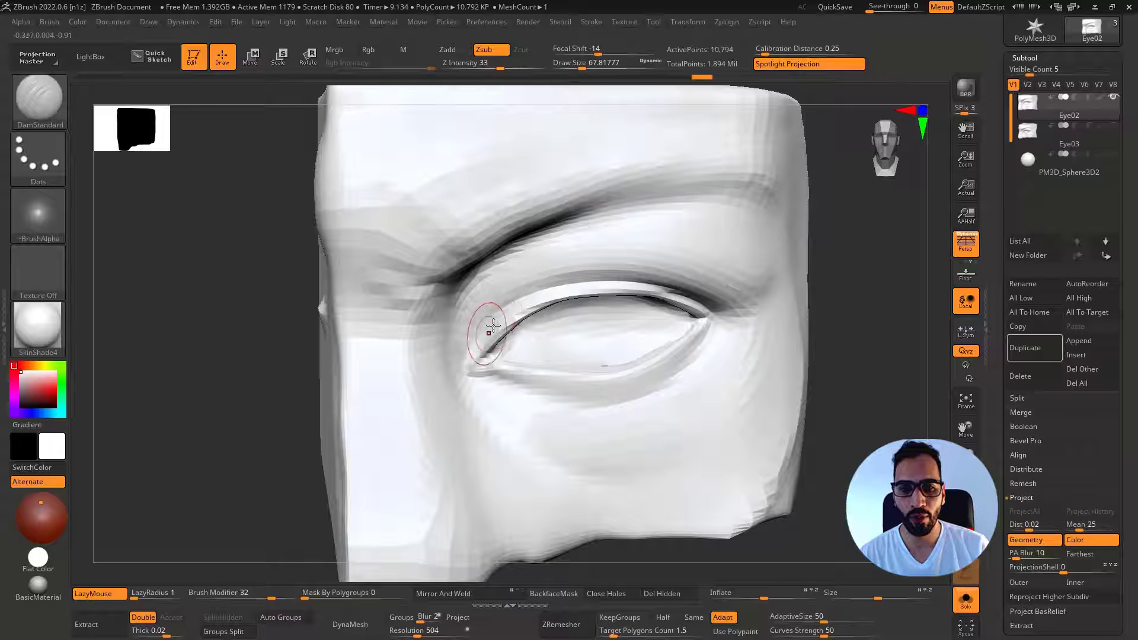
key("d")
key("d")
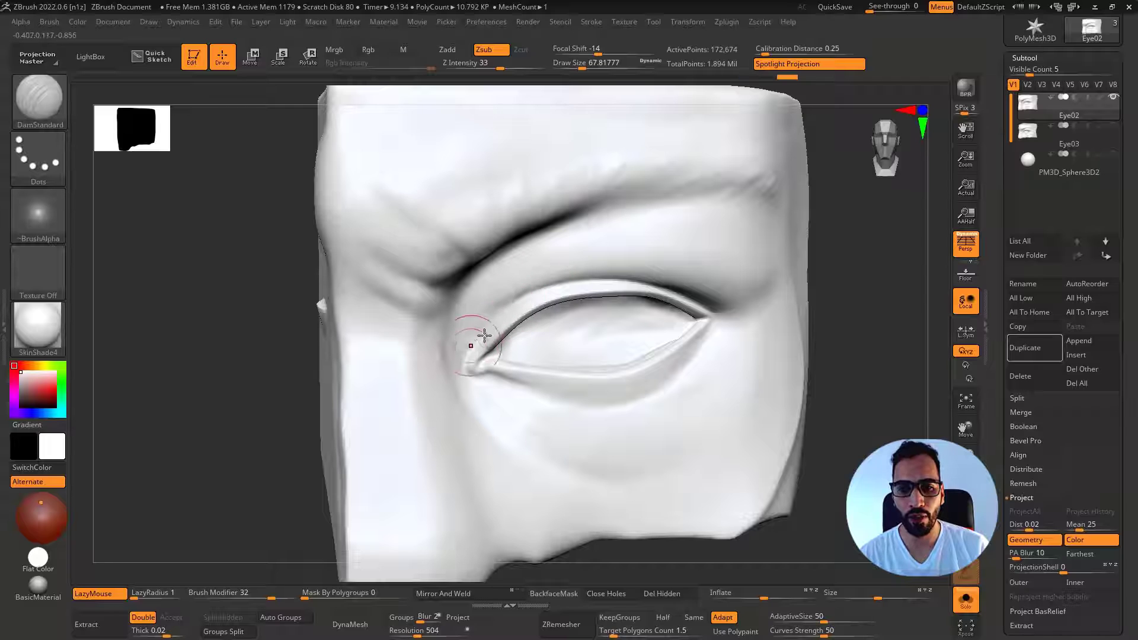
Carve the upper eyelid crease with DamStandard from the inner corner across the lid's middle and smooth it
left_click_drag(484, 336, 536, 277)
key("shift")
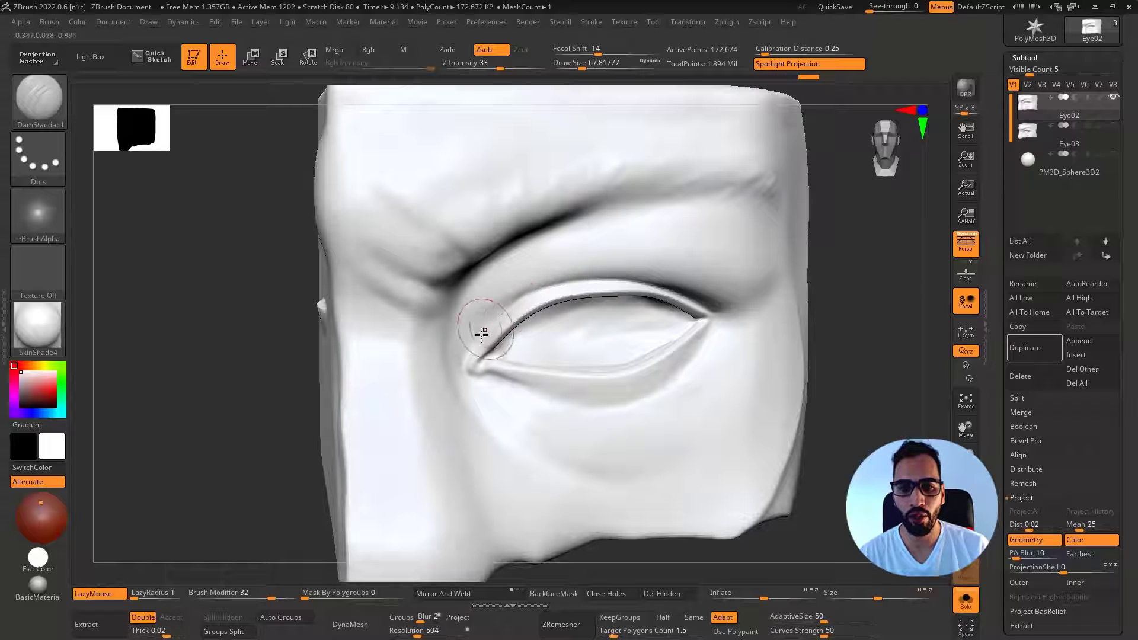
mouse_move(481, 334)
left_mouse_down()
mouse_move(561, 287)
mouse_move(620, 279)
left_mouse_up()
mouse_move(526, 297)
left_mouse_down()
mouse_move(586, 284)
mouse_move(638, 290)
left_mouse_up()
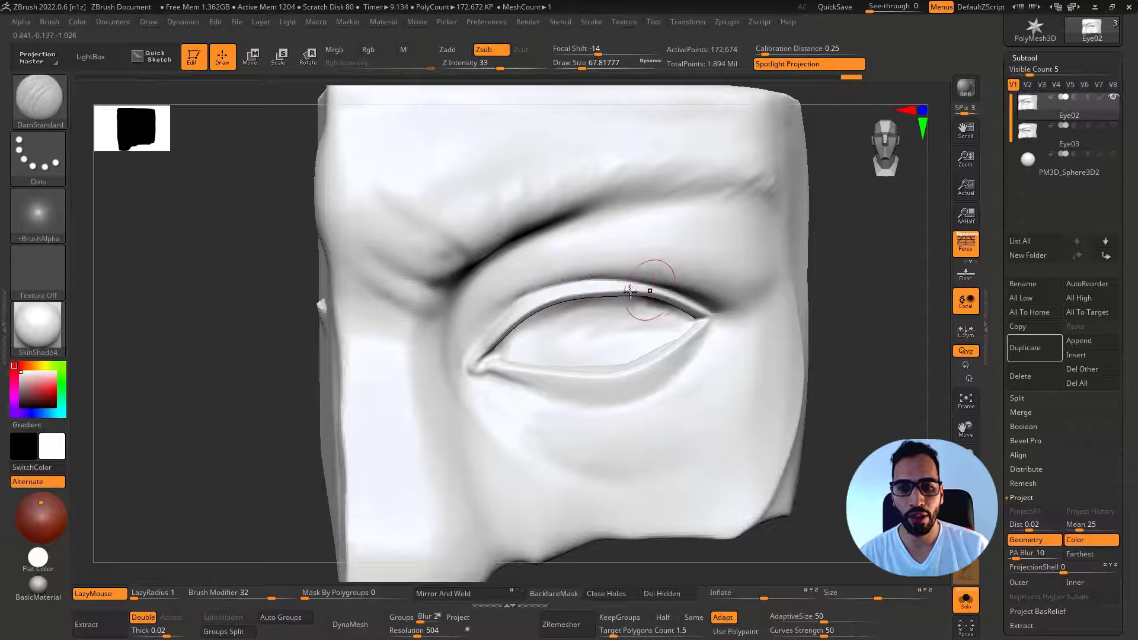
right_click_drag(593, 295, 617, 282)
left_click_drag(616, 284, 667, 285)
right_click_drag(622, 300, 564, 298)
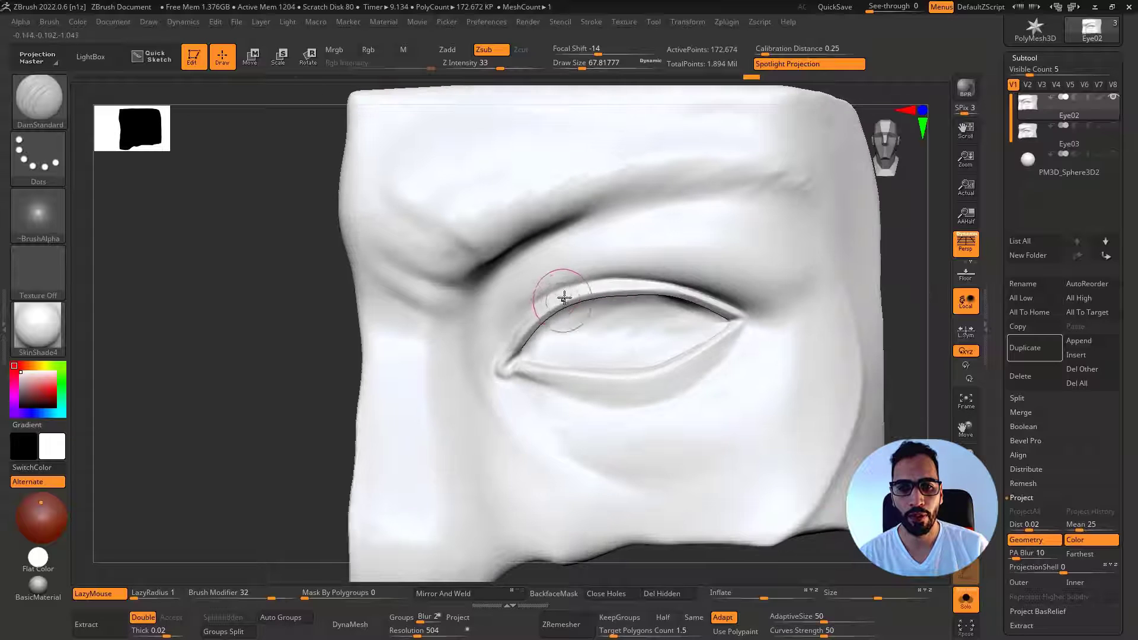
left_click_drag(564, 298, 596, 287)
key("shift")
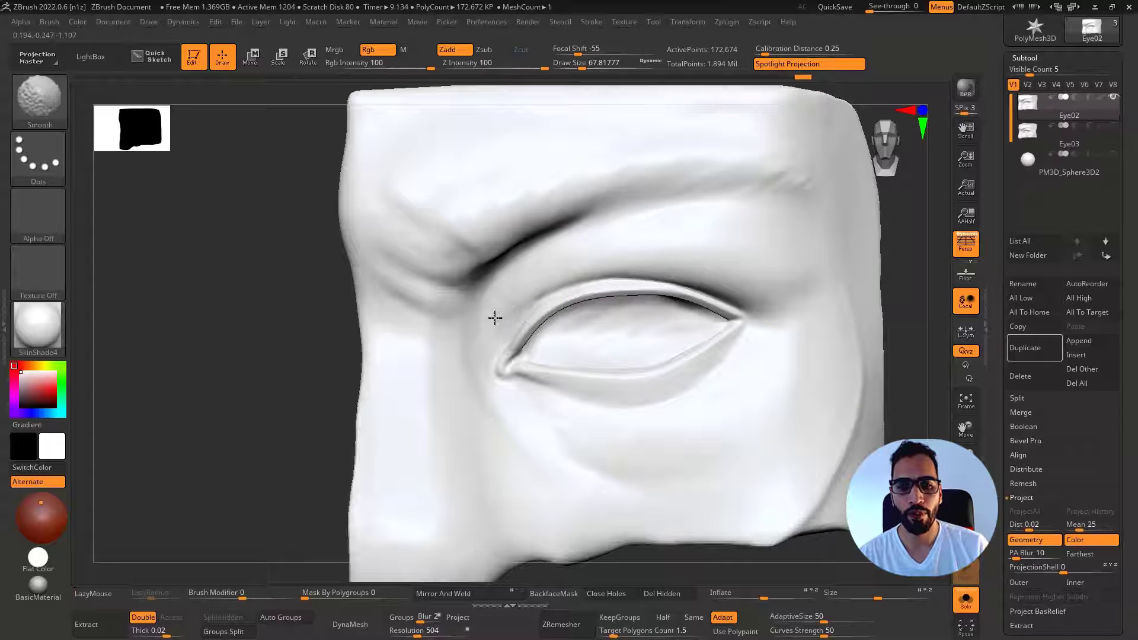
Carve the crease beneath the lower eyelid with DamStandard at a draw size of about 71 and soften it
mouse_move(546, 381)
left_mouse_down()
mouse_move(514, 384)
mouse_move(620, 415)
mouse_move(735, 419)
mouse_move(769, 406)
left_mouse_up()
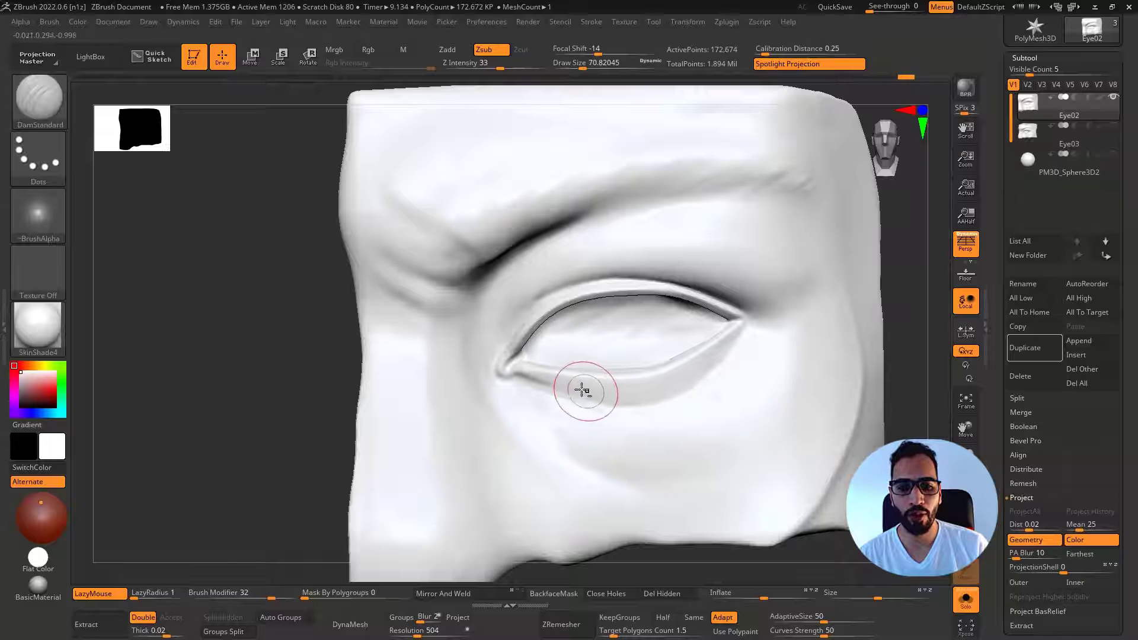
left_click_drag(583, 390, 770, 411)
key("shift")
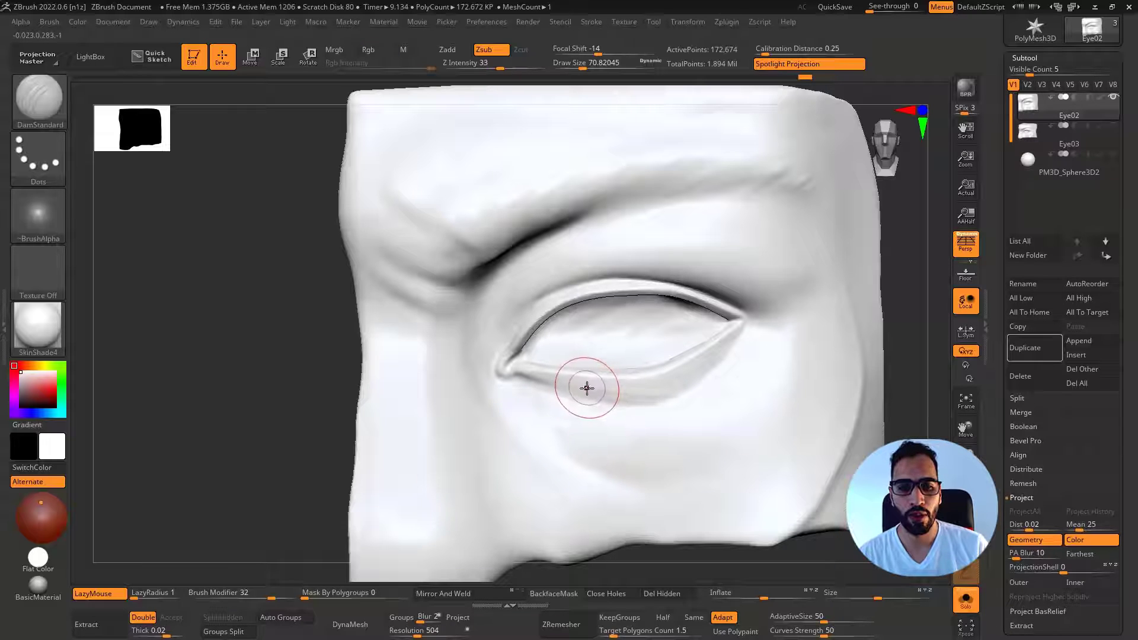
key("ctrl+z")
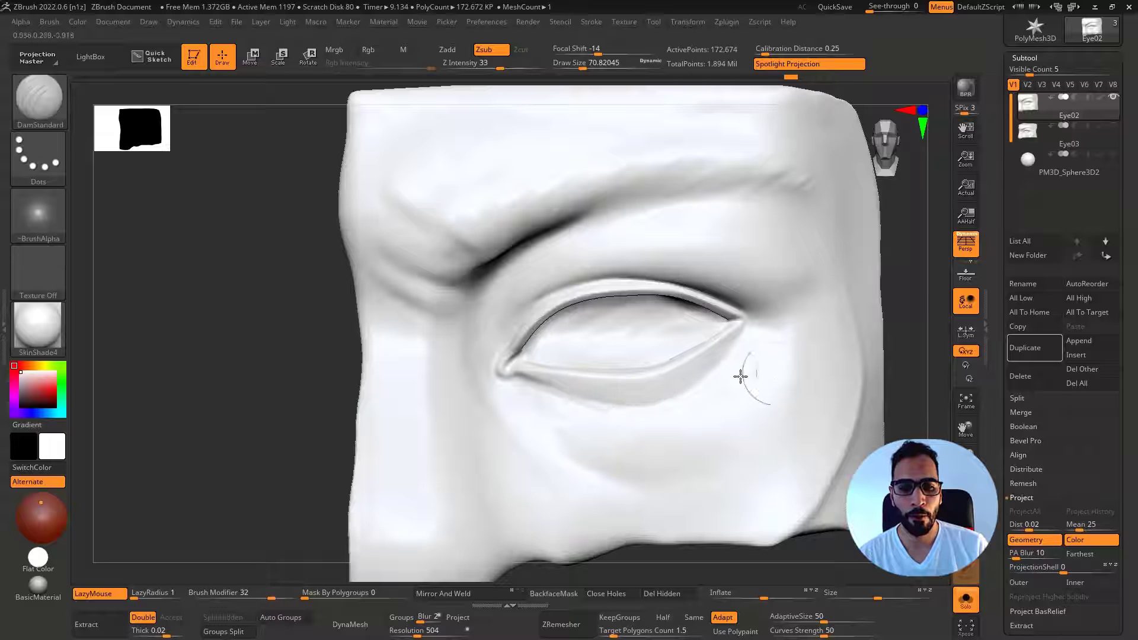
key("shift")
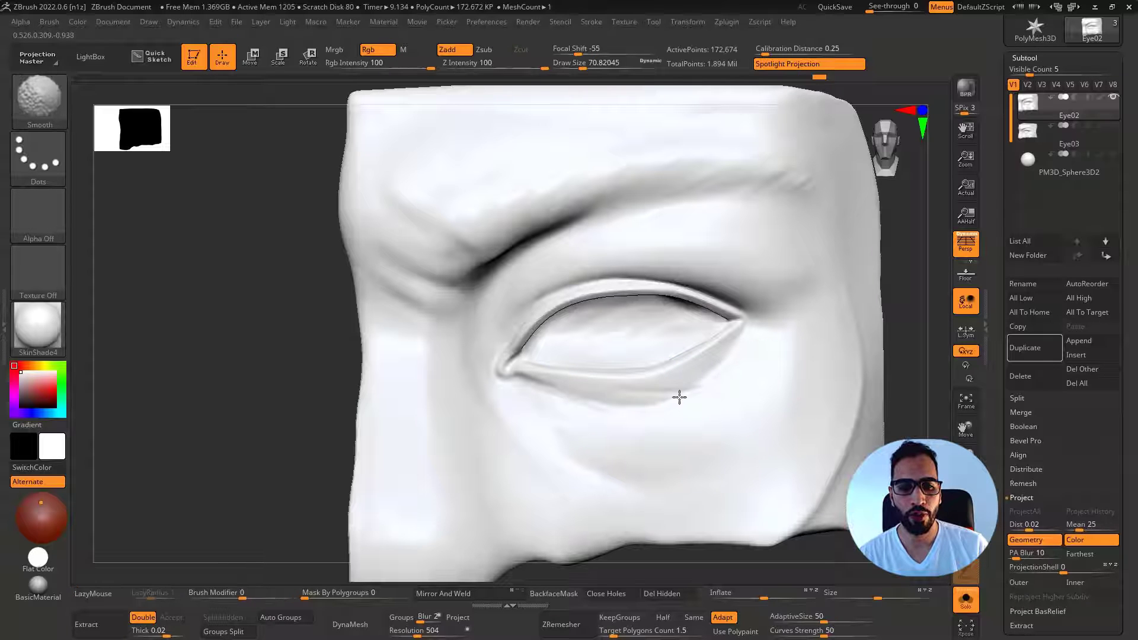
left_click_drag(561, 394, 550, 399, "shift")
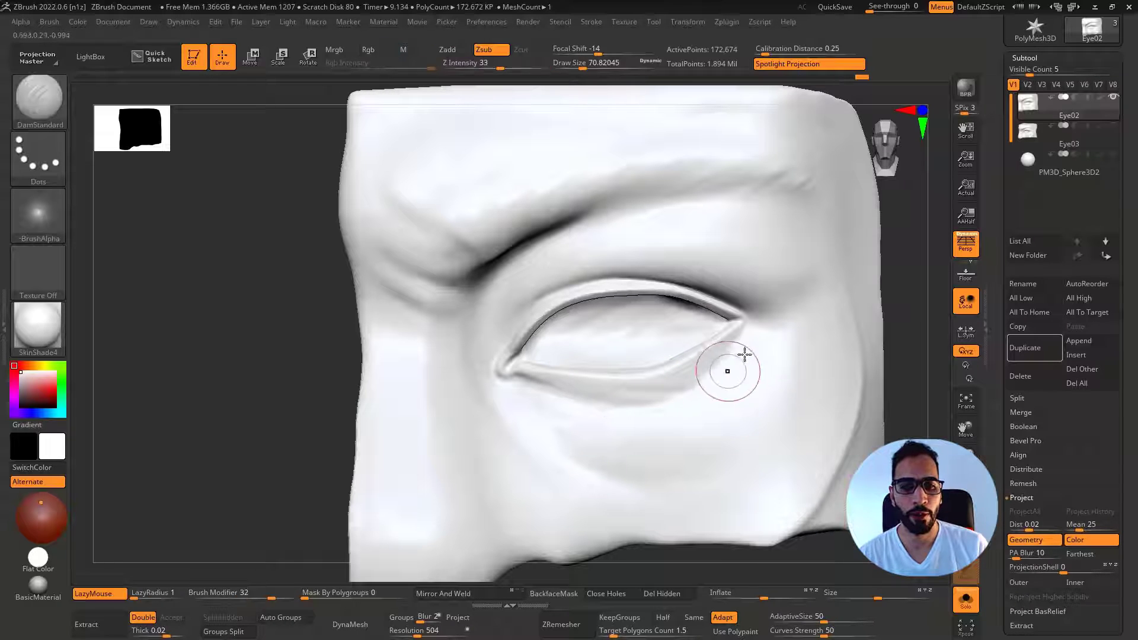
right_click_drag(744, 353, 739, 333)
key("s")
mouse_move(739, 321)
left_mouse_down()
mouse_move(778, 330)
mouse_move(766, 326)
left_mouse_up()
key("ctrl+z")
key("ctrl+z")
Switch to the Standard brush with Zadd enabled and Rgb disabled
key("b")
key("s")
key("t")
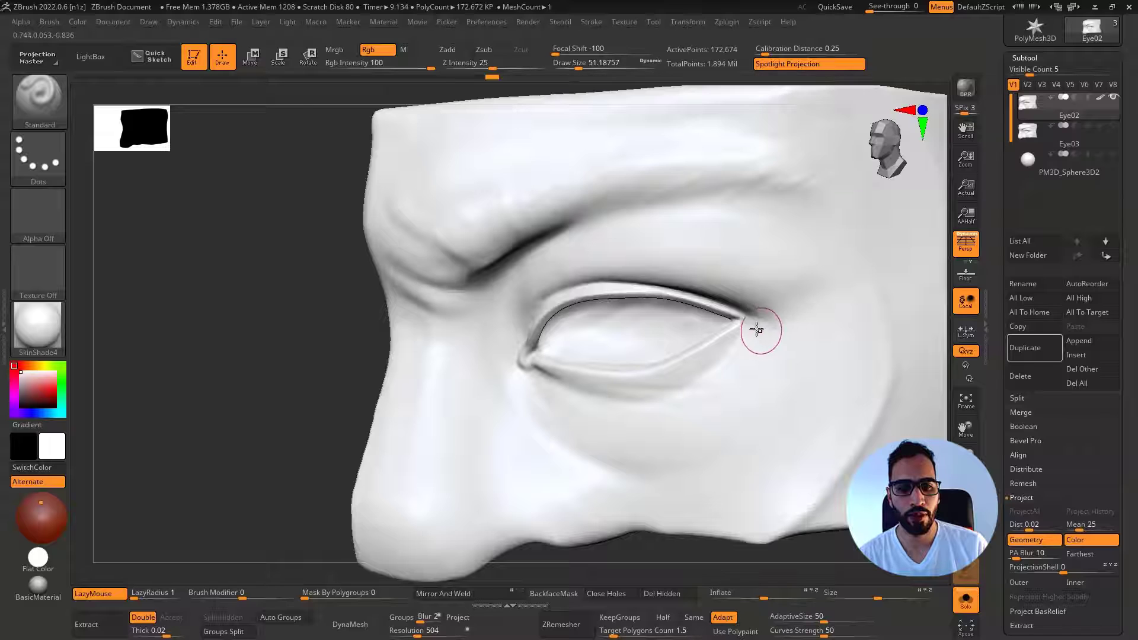
right_click_drag(757, 330, 536, 125)
left_click(448, 49)
left_click(380, 50)
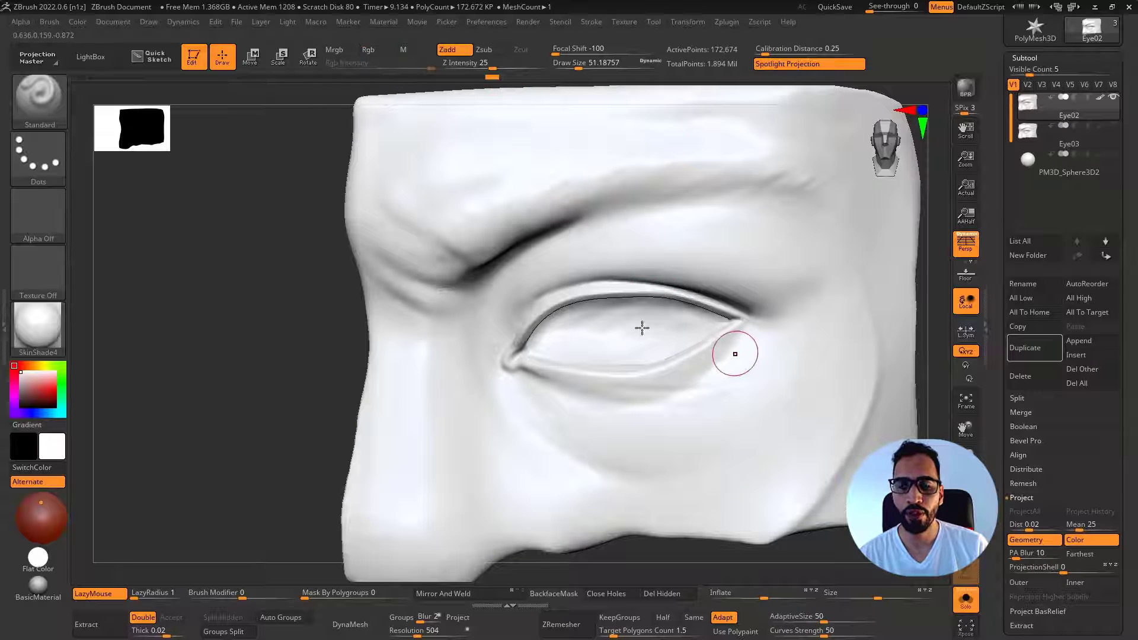
Reduce the draw size to about 27, check the wireframe, and smooth the outer eye corner
right_click_drag(734, 356, 724, 305)
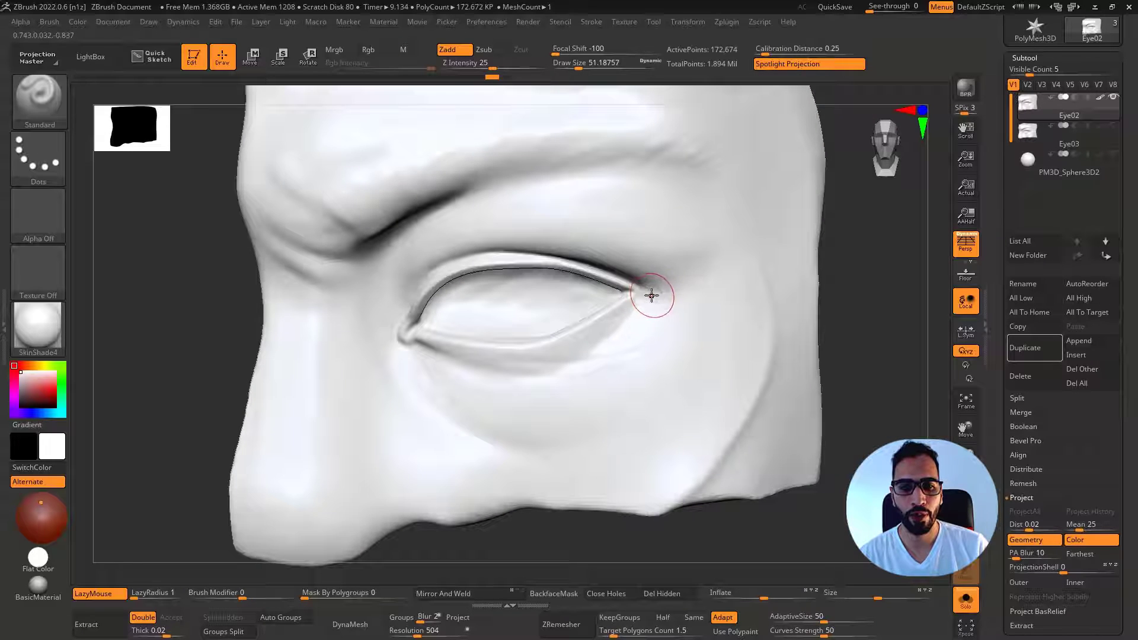
key("[")
key("[")
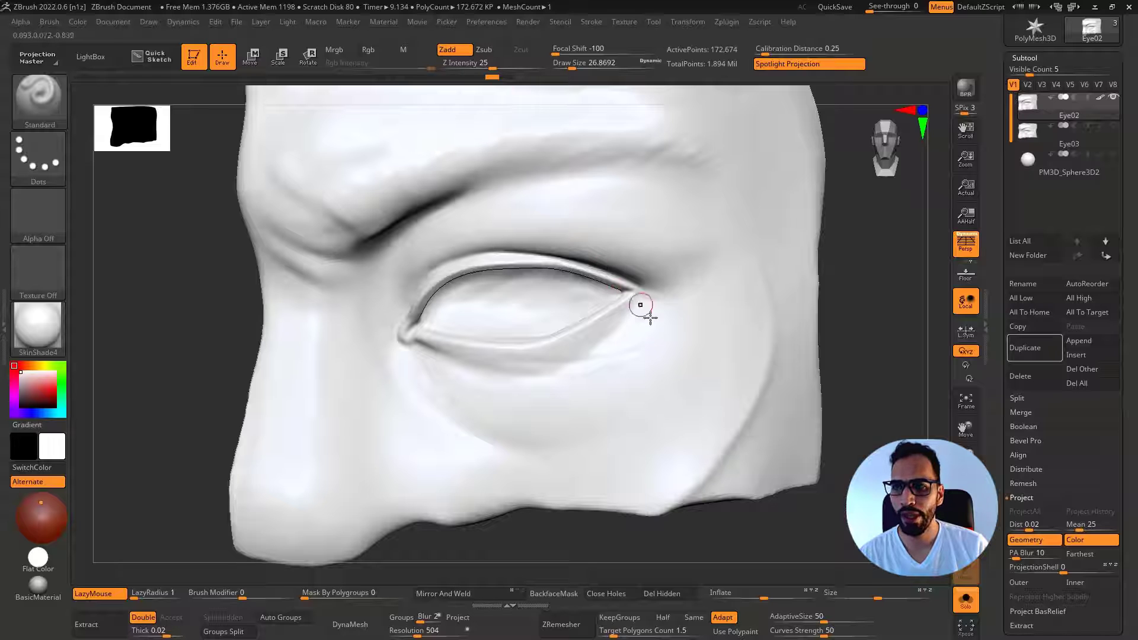
key("ctrl")
key("shift+f")
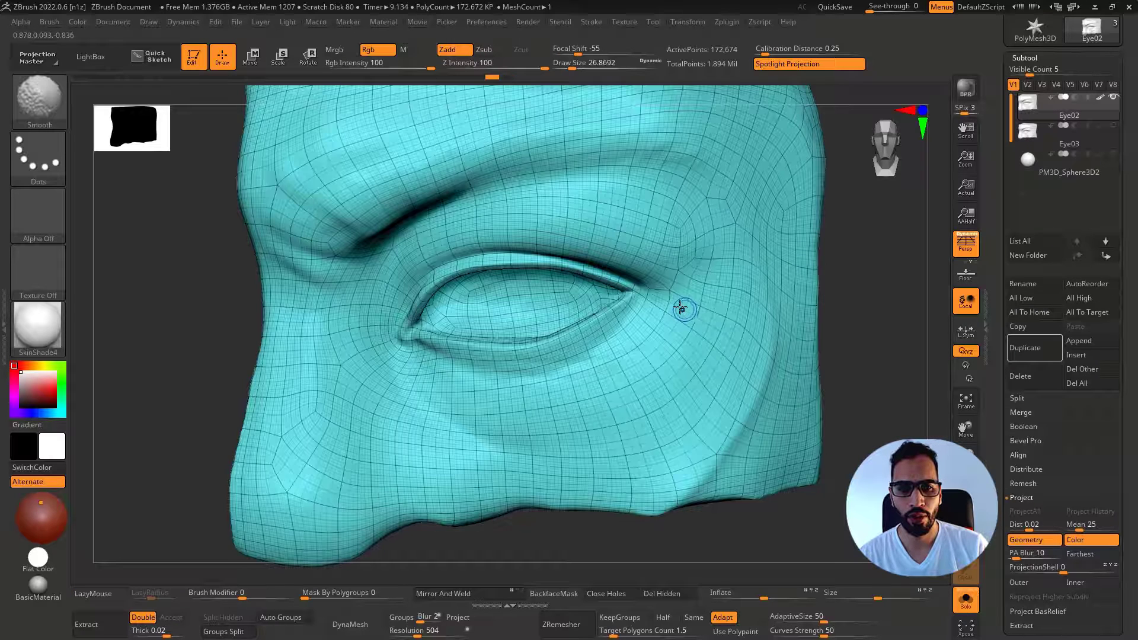
key("shift+f")
left_click_drag(659, 285, 637, 292, "shift")
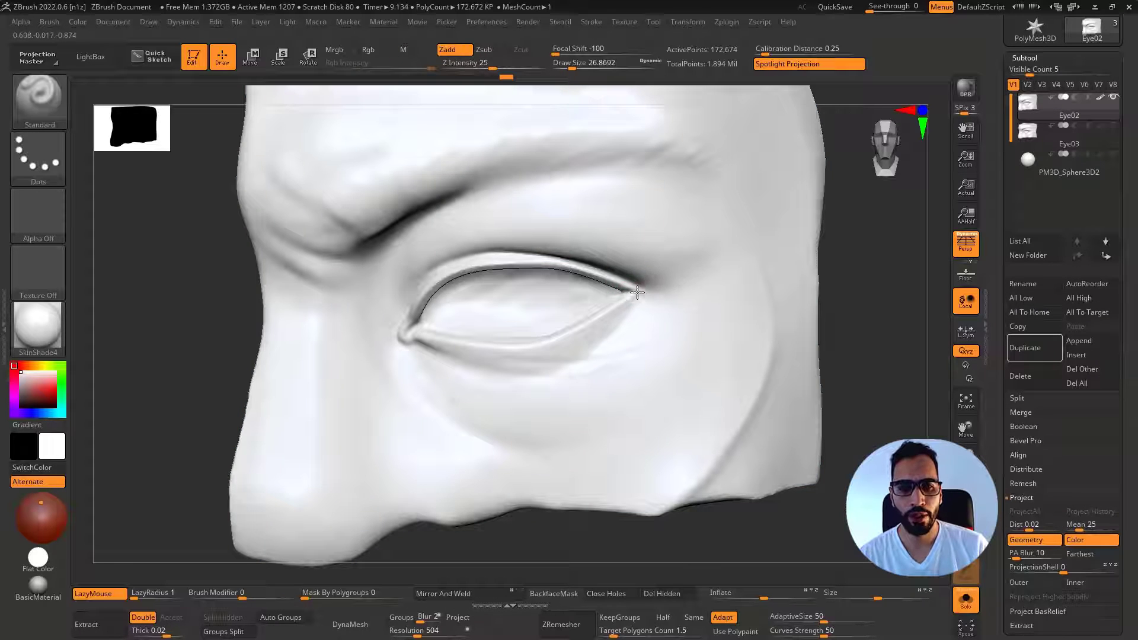
Define the upper lid's fold past the outer eye corner with DamStandard and blend its end into the skin
key("b")
key("d")
key("s")
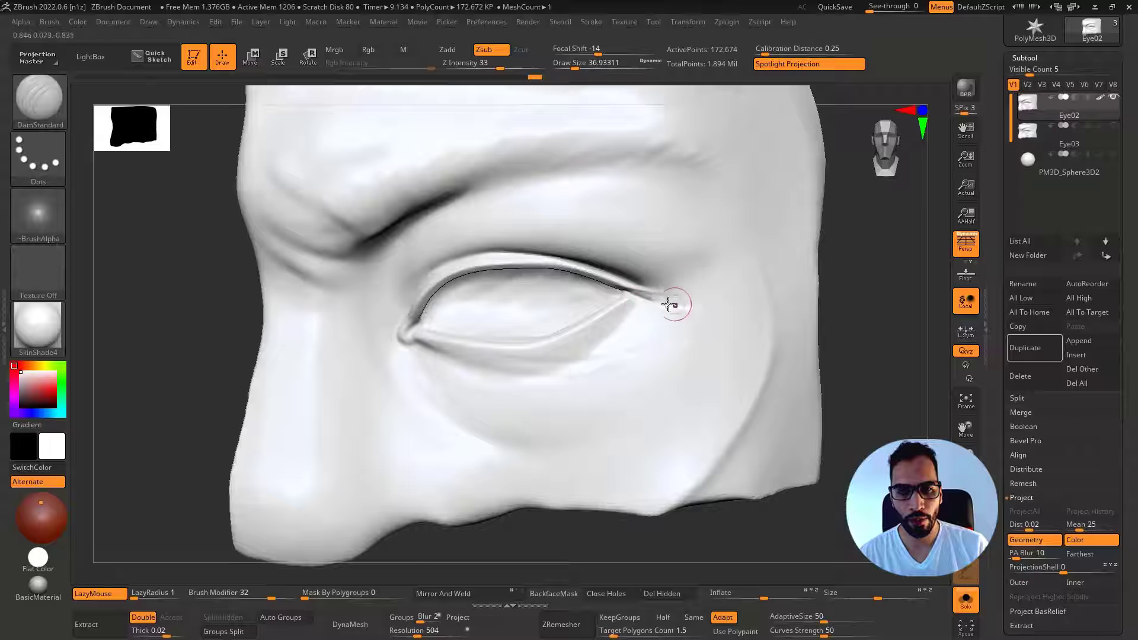
key("s")
left_click_drag(669, 304, 723, 292)
mouse_move(700, 301)
left_mouse_down("shift")
mouse_move(684, 309)
mouse_move(659, 293)
left_mouse_up("shift")
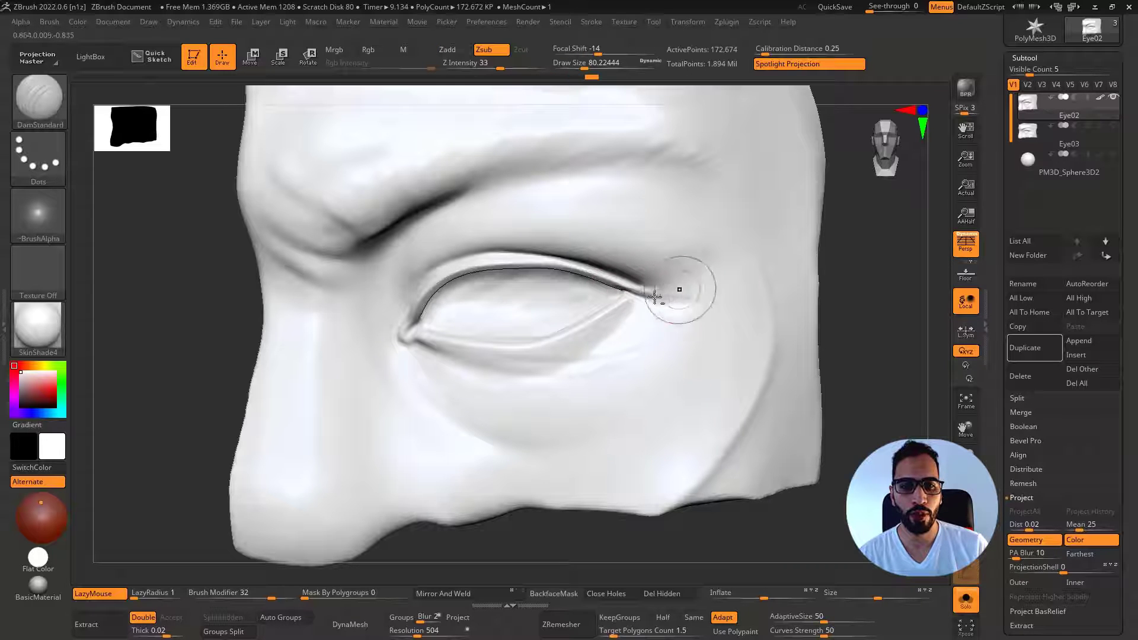
right_click_drag(704, 287, 626, 277)
key("ctrl+z")
mouse_move(635, 284)
left_mouse_down()
mouse_move(696, 285)
mouse_move(681, 293)
mouse_move(715, 314)
mouse_move(615, 284)
left_mouse_up()
Thicken the upper eyelid rim and its outer end with the Inflat brush at a draw size of about 51
key("b")
key("i")
key("n")
key("s")
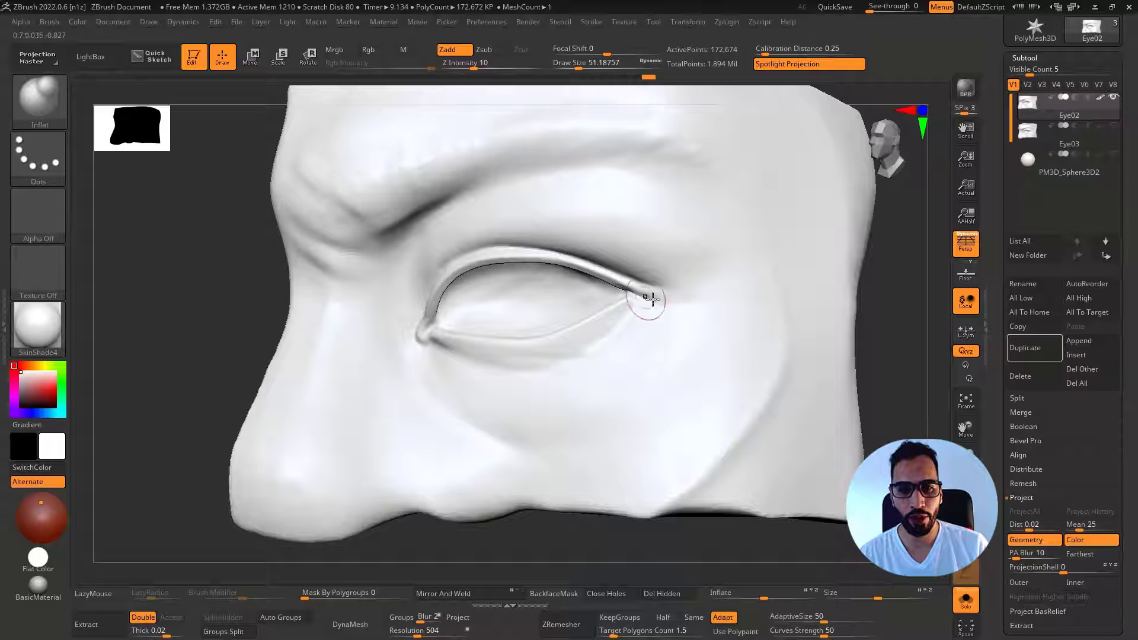
right_click_drag(652, 299, 558, 255, "shift")
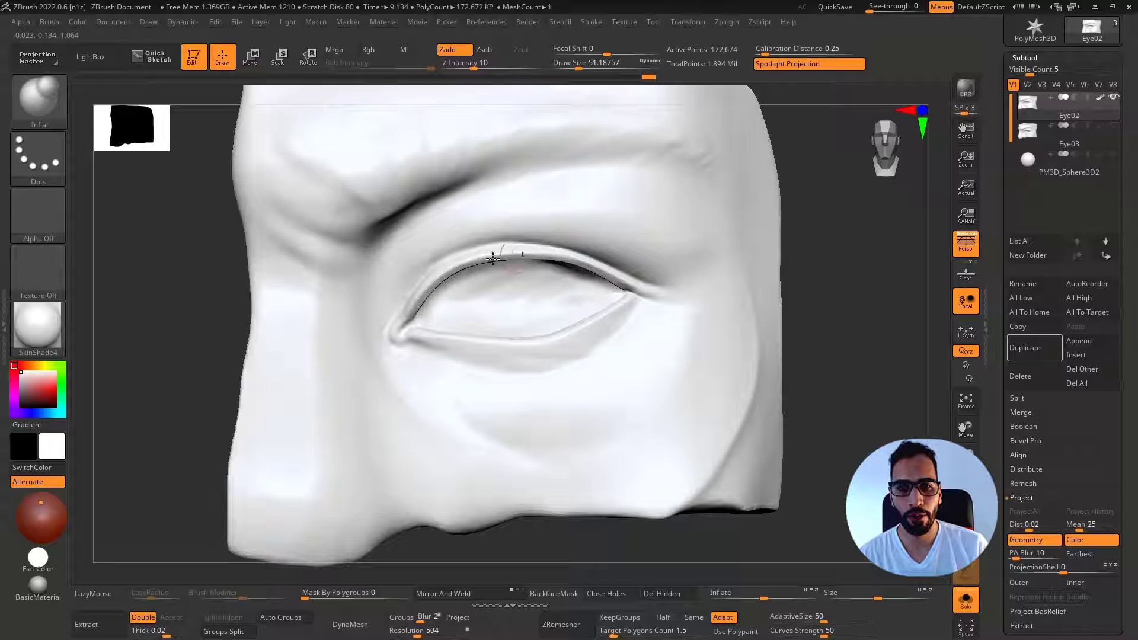
right_click_drag(587, 271, 605, 270)
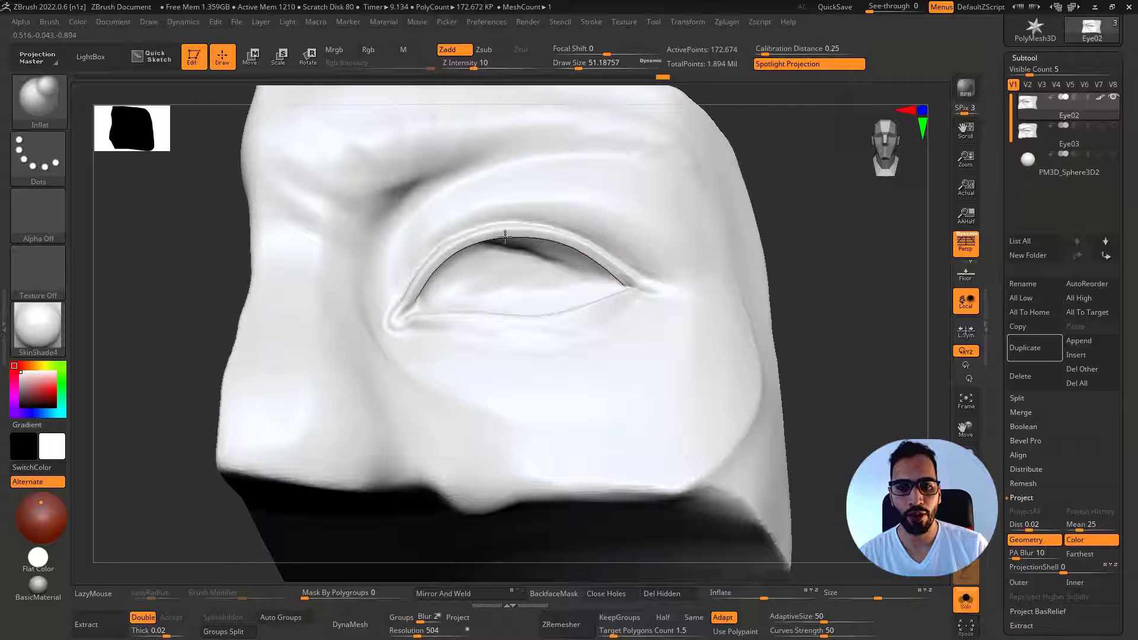
mouse_move(444, 256)
right_mouse_down("shift")
mouse_move(432, 325)
mouse_move(507, 337)
mouse_move(511, 395)
right_mouse_up("shift")
Flatten the rim of the lower eyelid with the hPolish brush
key("b")
key("h")
key("p")
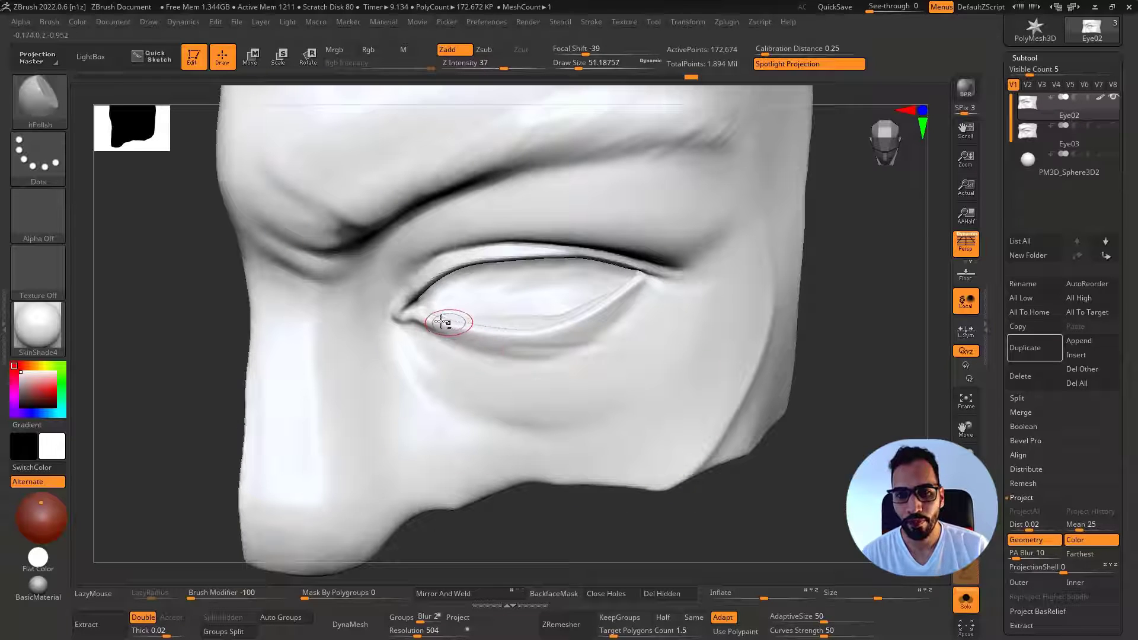
left_click_drag(438, 318, 534, 326)
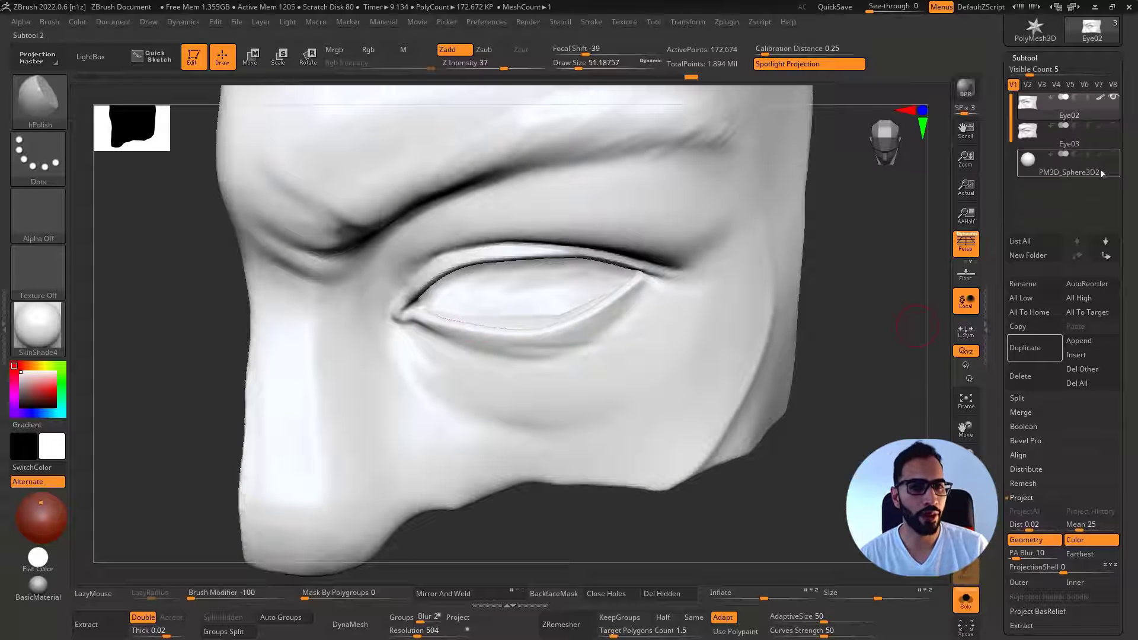
Show the PM3D_Sphere3D2 eyeball beside the eyelid mesh and lower Eye02 by three subdivision levels
left_click(1113, 157)
right_click_drag(561, 323, 563, 278, "ctrl")
key("alt+s")
right_click_drag(525, 326, 496, 358)
key("shift+d")
key("shift+d")
key("shift+d")
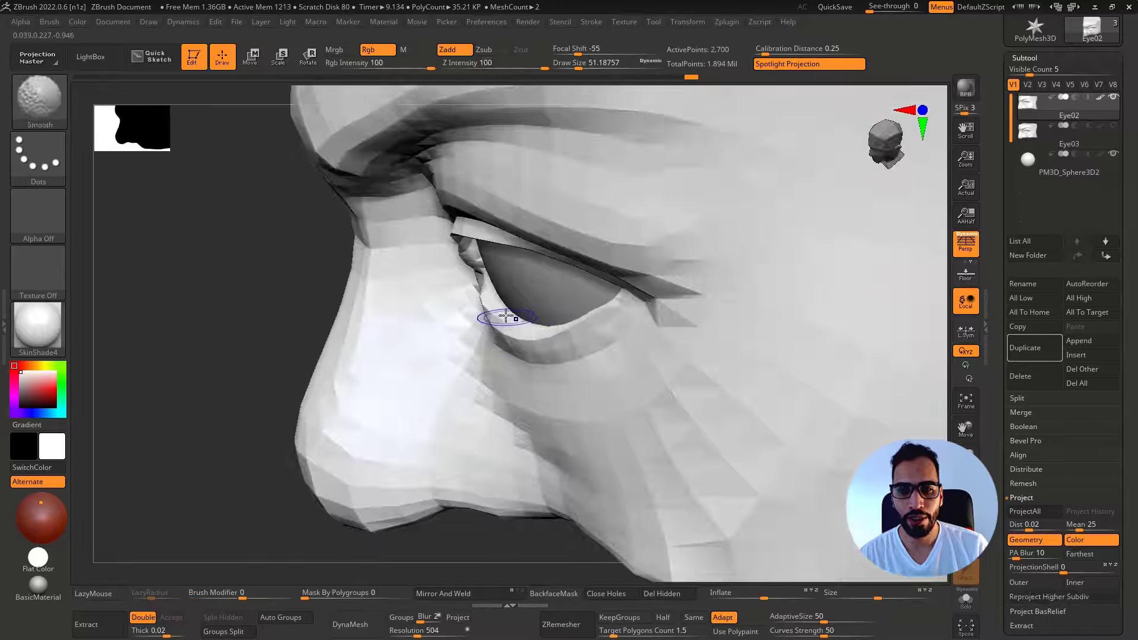
Mask the brow and upper eyelid with a lasso mask, leaving the lower eyelid free
right_click_drag(504, 318, 503, 285)
mouse_move(518, 261)
left_mouse_down("ctrl")
mouse_move(805, 252)
mouse_move(292, 301)
mouse_move(296, 311)
left_mouse_up("ctrl")
mouse_move(422, 294)
left_mouse_down("ctrl")
mouse_move(223, 335)
mouse_move(851, 98)
mouse_move(572, 279)
mouse_move(694, 254)
mouse_move(670, 257)
left_mouse_up("ctrl")
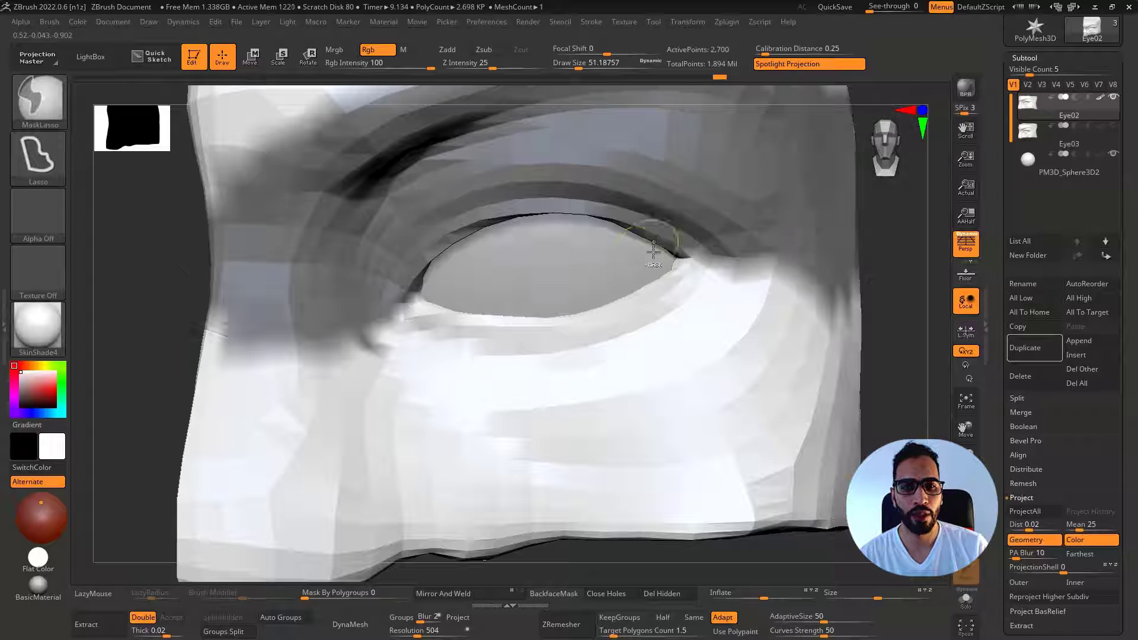
Fit the lower eyelid to the eyeball from above with the Move brush
key("s")
mouse_move(657, 317)
right_mouse_down()
mouse_move(591, 336)
mouse_move(501, 317)
right_mouse_up()
key("b")
key("m")
key("v")
key("s")
mouse_move(521, 314)
left_mouse_down()
mouse_move(505, 313)
mouse_move(521, 300)
mouse_move(536, 307)
mouse_move(508, 290)
left_mouse_up()
Reshape the lower eyelid's curve at the lowest subdivision level with Move Topological, using a draw size of about 239
key("b")
key("m")
key("t")
key("s")
key("s")
key("d")
key("s")
right_click_drag(528, 295, 536, 321)
key("shift+d")
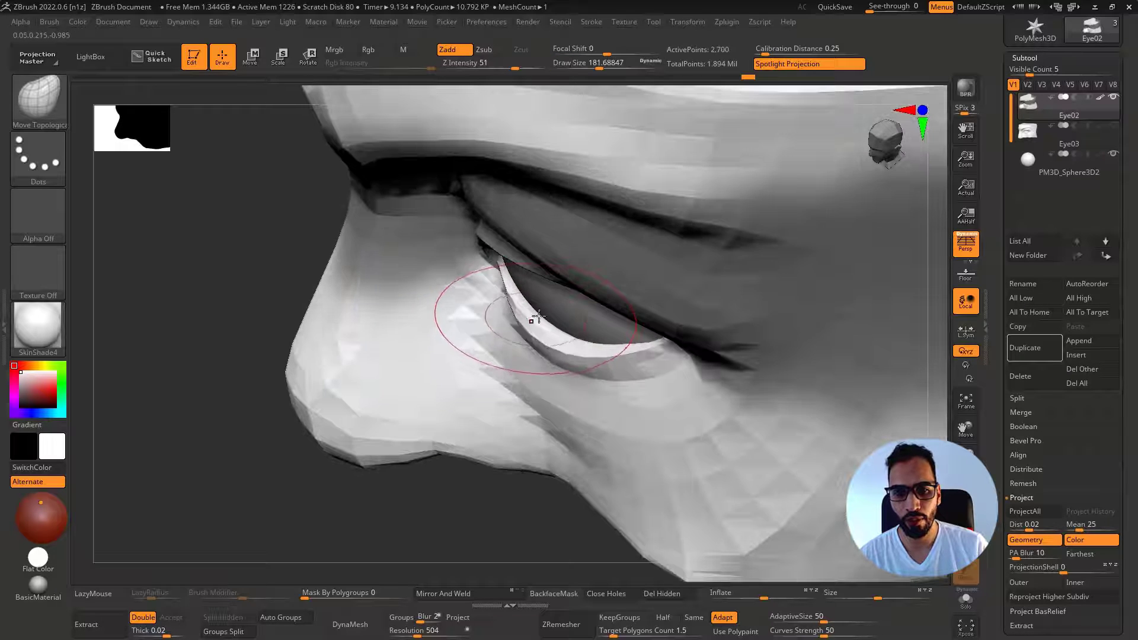
key("s")
left_click_drag(562, 333, 571, 334)
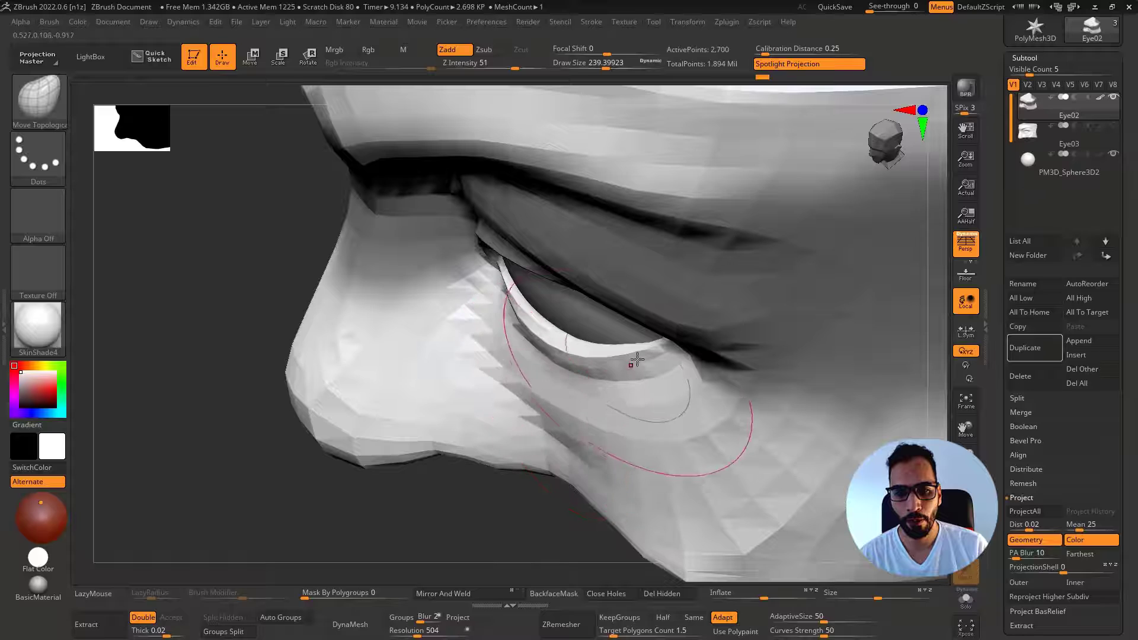
Raise Eye02 one subdivision level and refine the lower eyelid's side profile with a smaller Move Topological brush
key("d")
right_click_drag(575, 349, 568, 331)
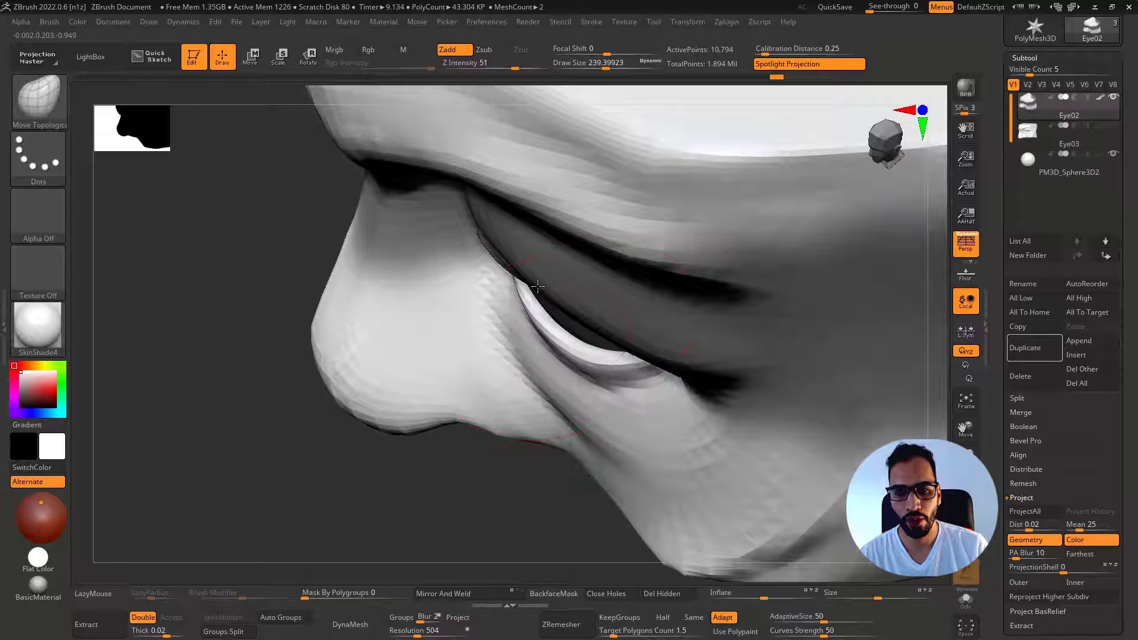
right_click_drag(537, 287, 648, 325)
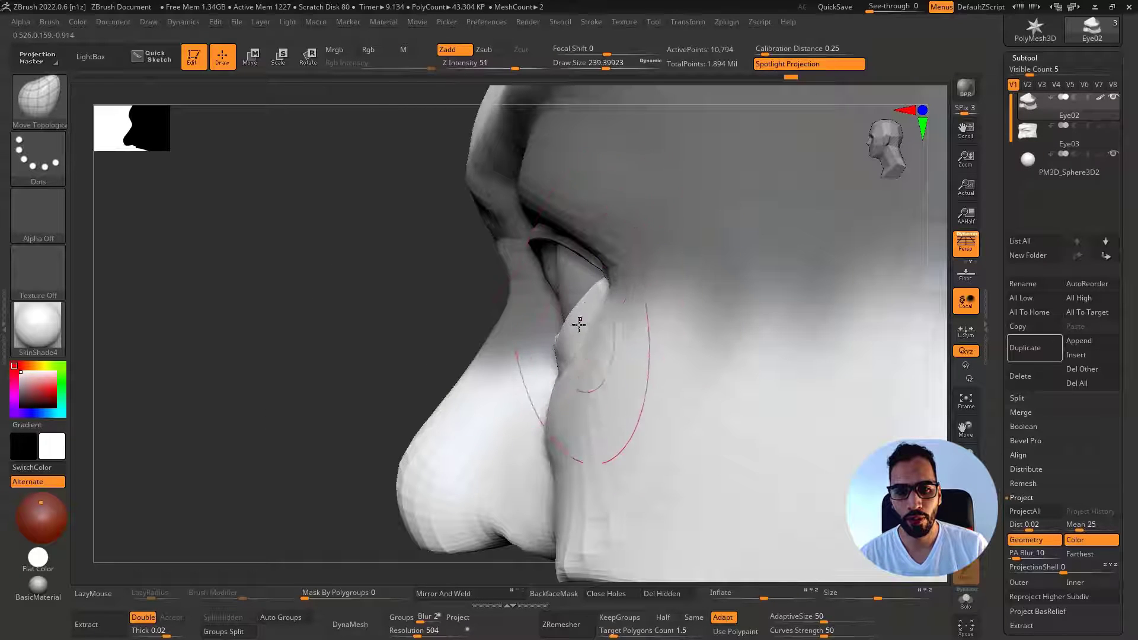
key("s")
left_click_drag(579, 324, 561, 326)
right_click_drag(569, 334, 537, 329)
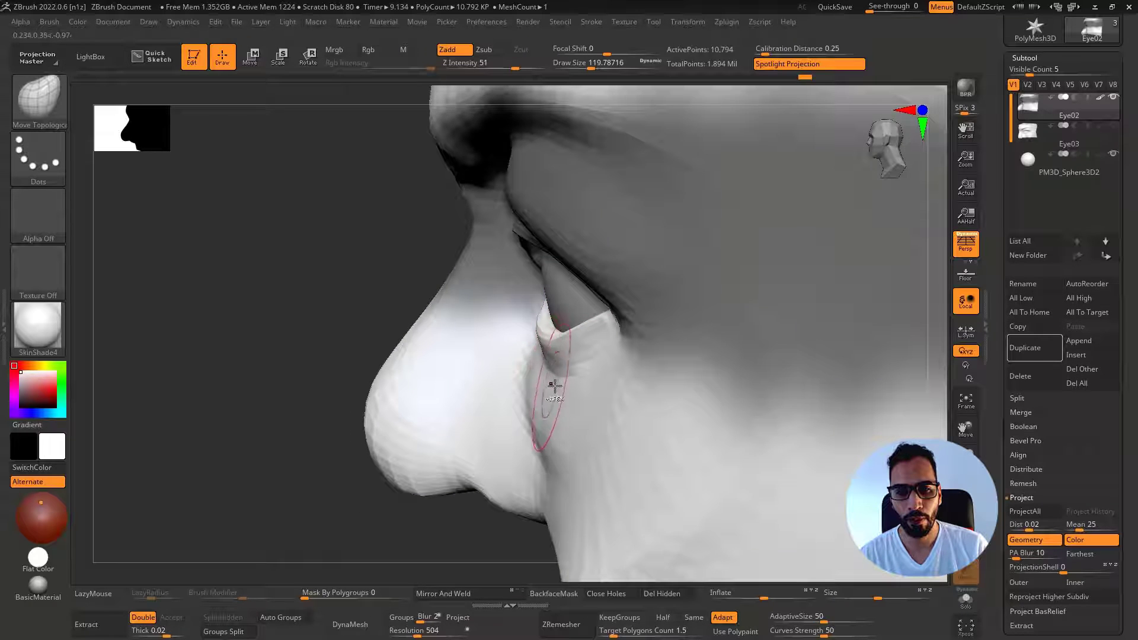
right_click_drag(630, 409, 542, 392)
key("s")
left_click_drag(541, 387, 530, 385)
Switch to DamStandard and define the lower eyelid's rim along its middle
key("b")
key("d")
key("s")
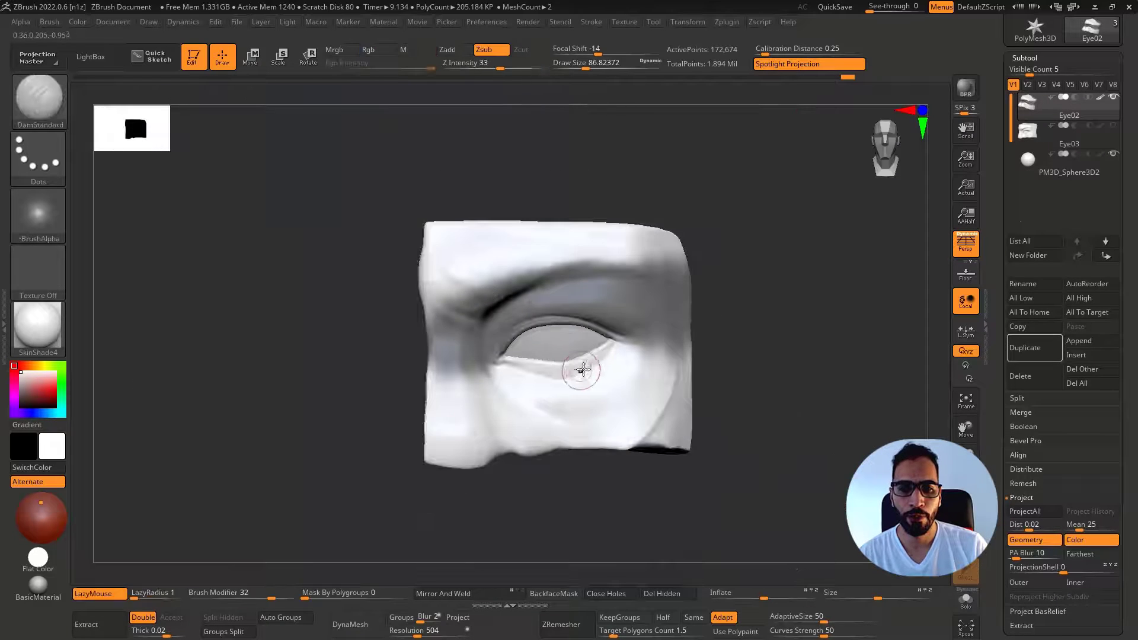
mouse_move(587, 364)
right_mouse_down()
mouse_move(557, 401)
mouse_move(617, 393)
right_mouse_up()
mouse_move(617, 393)
right_mouse_down()
mouse_move(538, 360)
mouse_move(602, 369)
right_mouse_up()
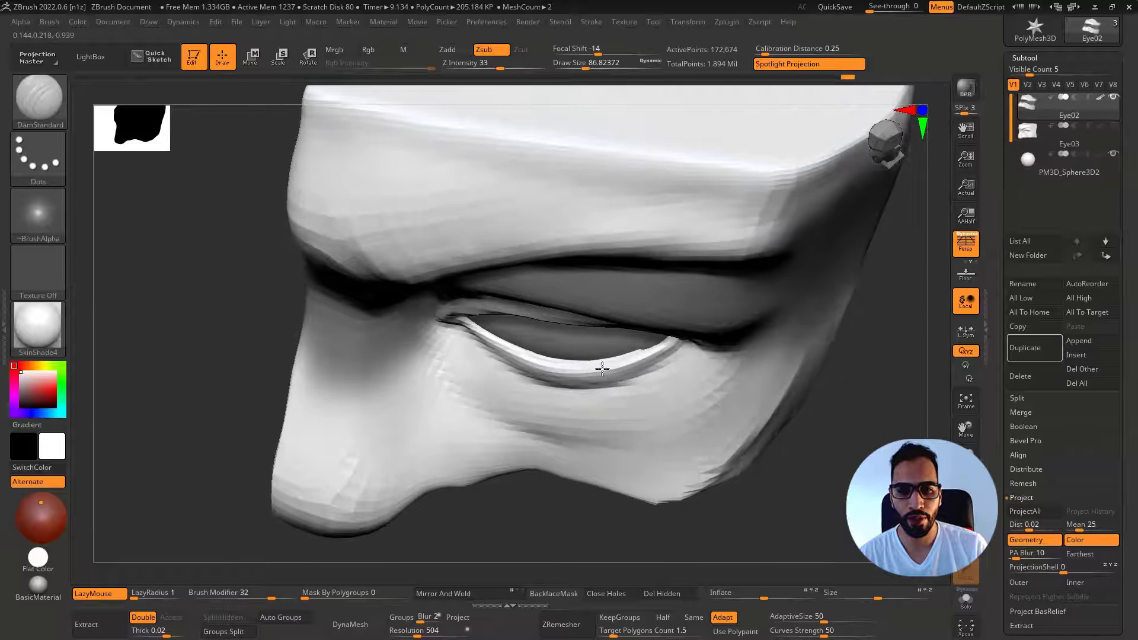
key("s")
left_click_drag(593, 372, 617, 377)
Switch to Move Topological and reshape the lower eyelid from above with a draw size of about 299
right_click_drag(617, 376, 639, 364)
key("b")
key("m")
key("t")
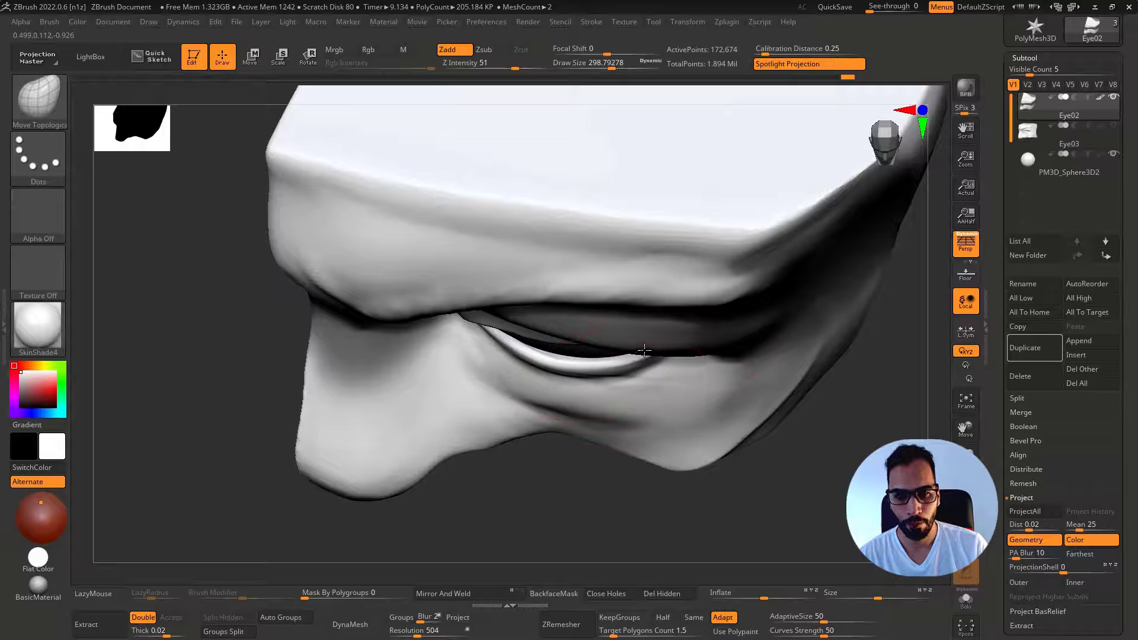
left_click_drag(572, 374, 577, 360)
mouse_move(571, 373)
right_mouse_down()
mouse_move(604, 339)
mouse_move(572, 300)
mouse_move(597, 376)
right_mouse_up()
Try to adjust the lower eyelid's rim from the side with a draw size of about 108, and undo the stroke
key("s")
left_click_drag(597, 389, 589, 395)
mouse_move(590, 394)
right_mouse_down()
mouse_move(584, 418)
mouse_move(596, 409)
right_mouse_up()
key("s")
left_click_drag(579, 359, 571, 363)
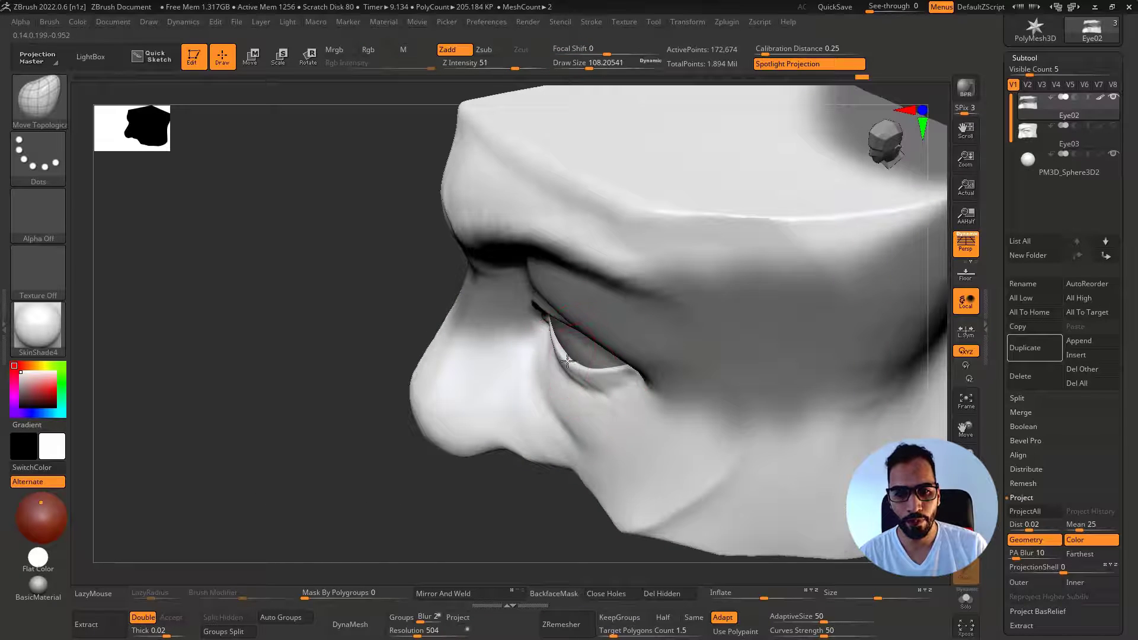
key("ctrl+z")
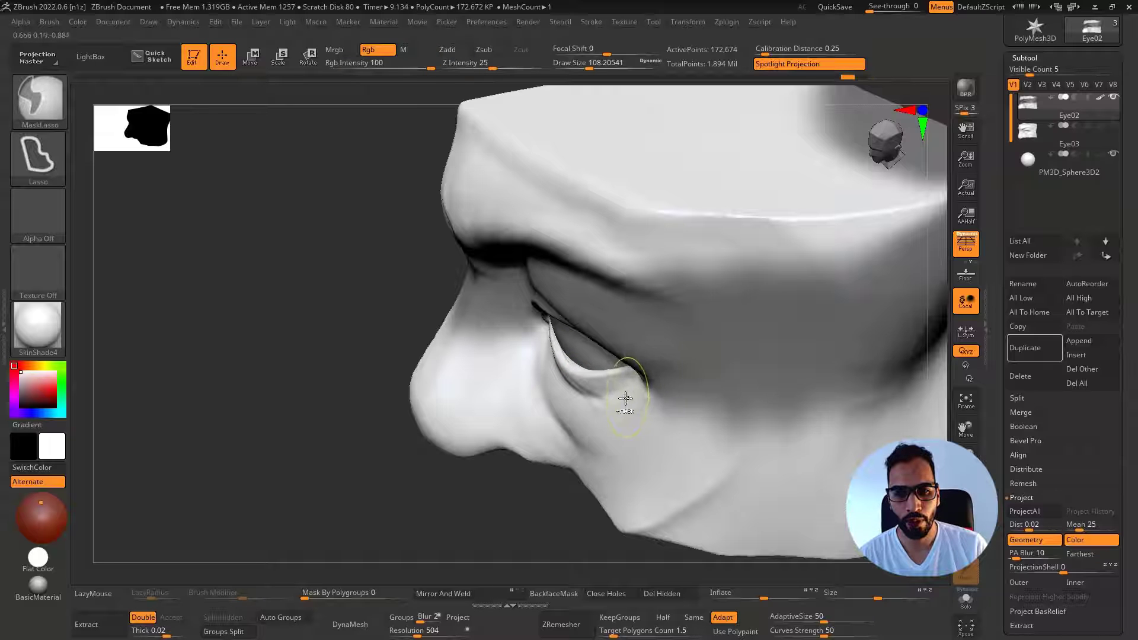
Lower Eye02 by two subdivision levels and reshape the lower eyelid's broad curve with a draw size of about 318
key("s")
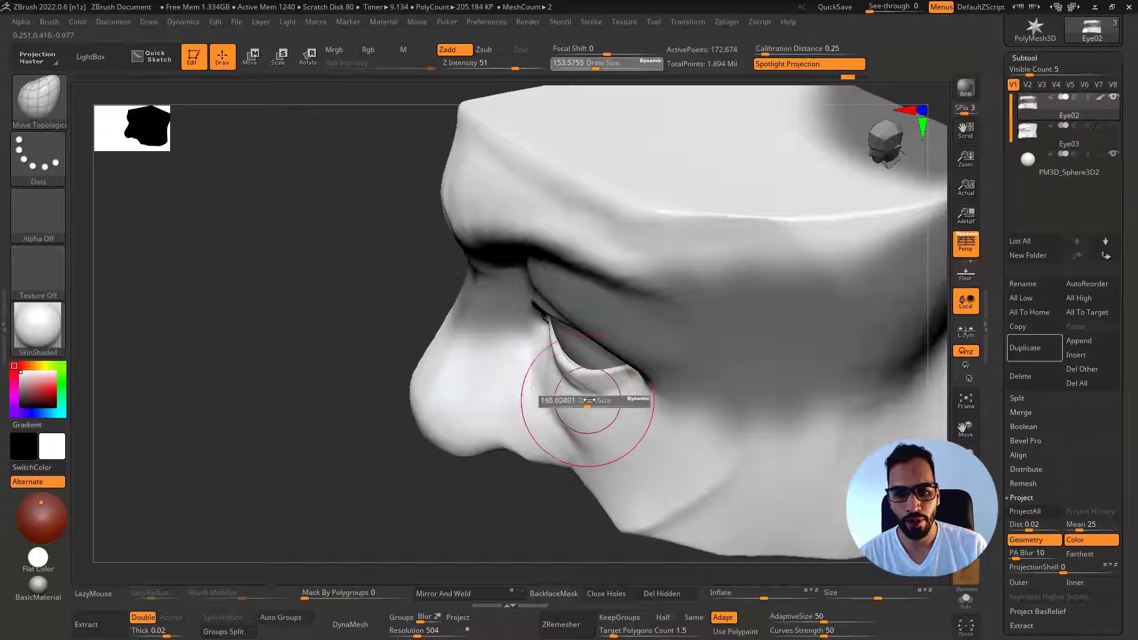
key("shift+d")
key("shift+d")
key("s")
left_click_drag(577, 411, 586, 398)
key("s")
mouse_move(594, 399)
right_mouse_down()
mouse_move(612, 432)
mouse_move(545, 356)
right_mouse_up()
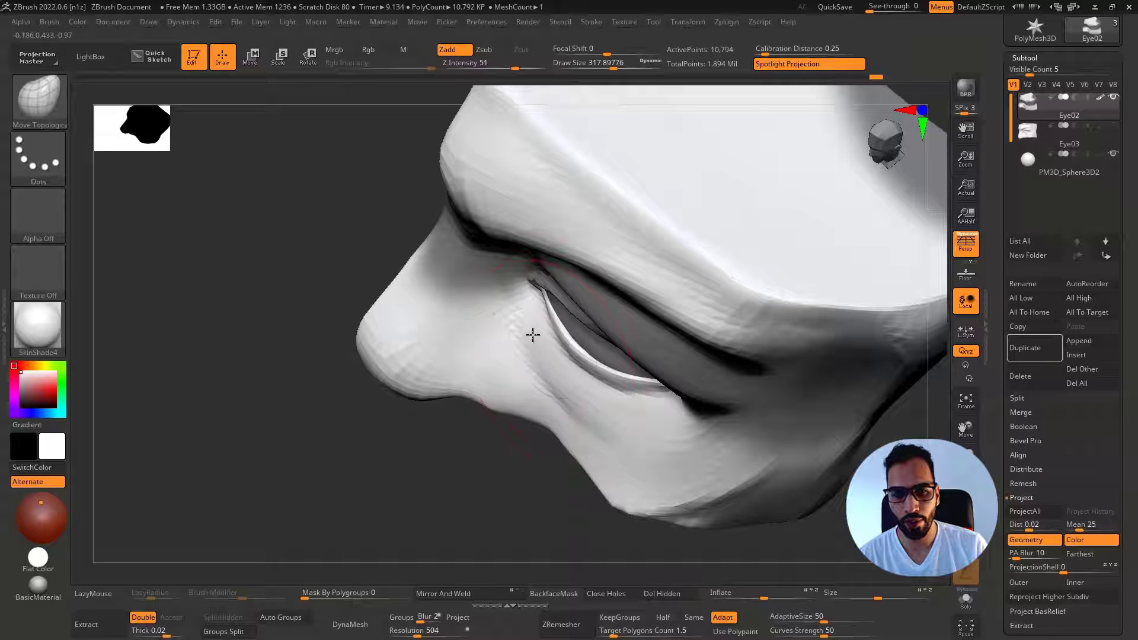
Refine the lower eyelid's fit against the eyeball from above with a draw size of about 136
key("s")
left_click_drag(533, 344, 523, 344)
mouse_move(534, 341)
right_mouse_down()
mouse_move(598, 355)
mouse_move(596, 389)
mouse_move(558, 359)
mouse_move(554, 380)
mouse_move(551, 350)
mouse_move(530, 326)
right_mouse_up()
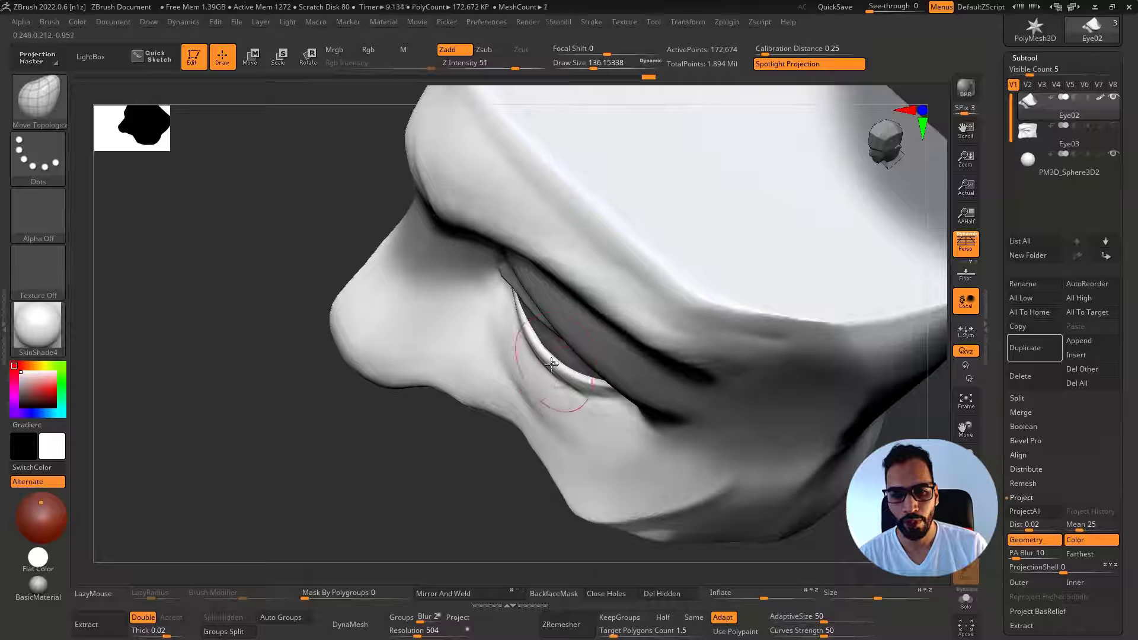
Switch to DamStandard at a draw size of about 116 and define the crease under the lower eyelid from the front
mouse_move(575, 404)
right_mouse_down()
mouse_move(563, 394)
mouse_move(674, 386)
right_mouse_up()
key("b")
key("d")
key("s")
mouse_move(632, 385)
left_mouse_down("shift")
mouse_move(500, 435)
mouse_move(522, 440)
left_mouse_up("shift")
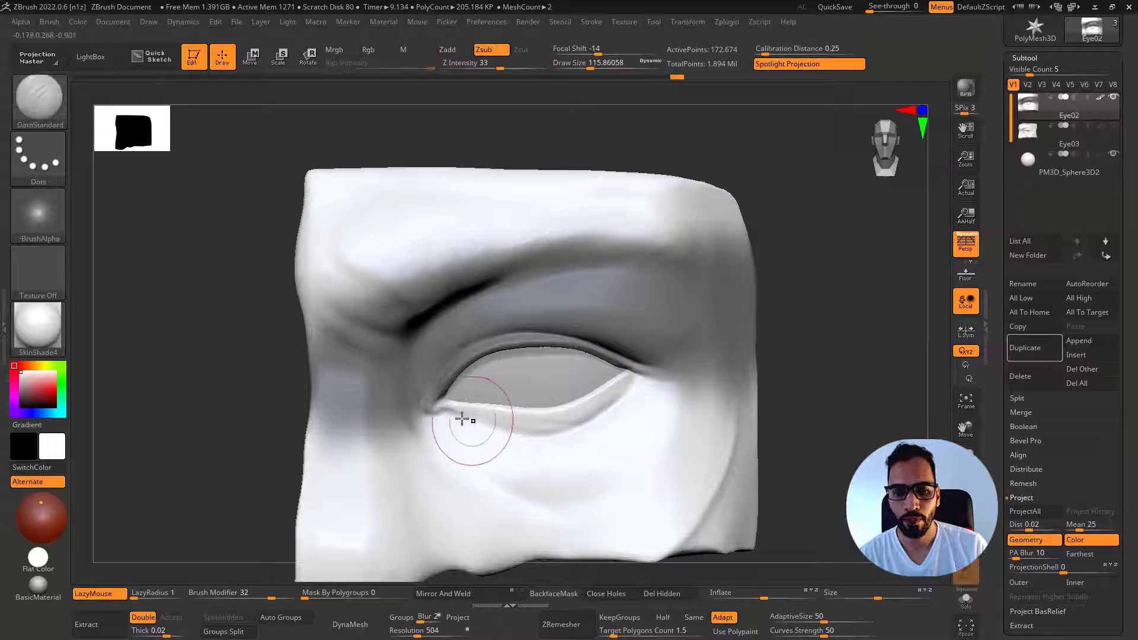
mouse_move(464, 419)
left_mouse_down()
mouse_move(564, 444)
mouse_move(463, 421)
mouse_move(534, 450)
left_mouse_up()
mouse_move(448, 419)
left_mouse_down()
mouse_move(521, 432)
mouse_move(712, 394)
left_mouse_up()
right_click_drag(790, 437, 604, 424)
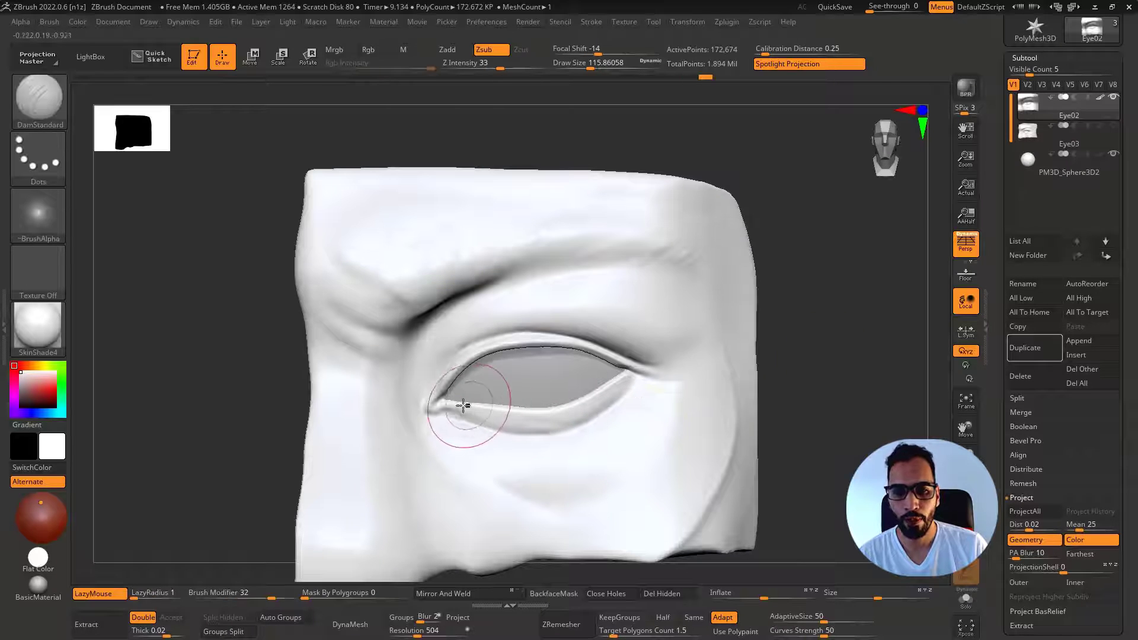
Trace the lower eyelid outward from the inner corner with a smaller DamStandard brush
key("bracketleft")
mouse_move(495, 409)
right_mouse_down()
mouse_move(483, 430)
mouse_move(467, 410)
right_mouse_up()
key("bracketleft")
key("bracketleft")
mouse_move(465, 408)
left_mouse_down()
mouse_move(640, 402)
mouse_move(706, 374)
mouse_move(611, 408)
mouse_move(620, 410)
left_mouse_up()
Build up the lower eyelid's rim with the Standard brush at a draw size of about 27, and smooth it
key("b")
key("s")
key("t")
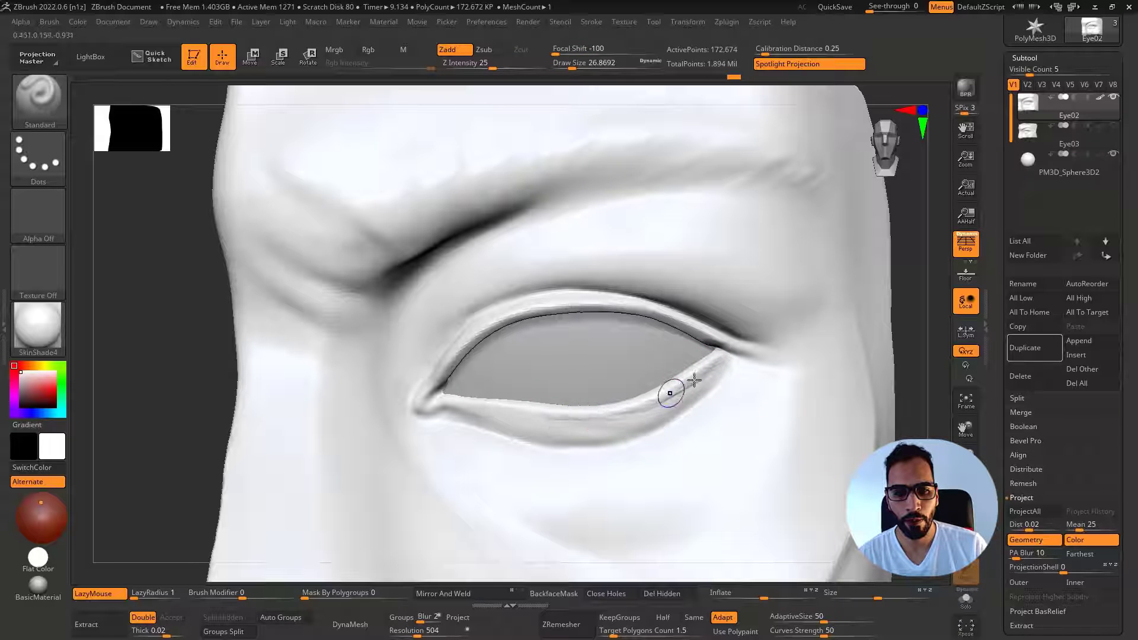
key("shift")
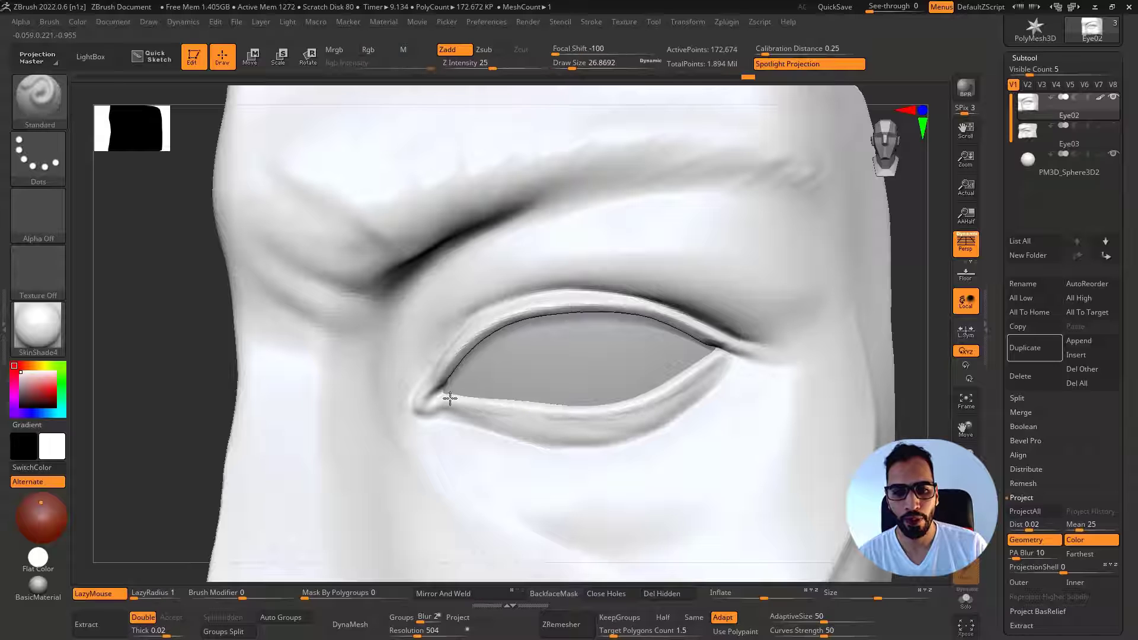
key("shift")
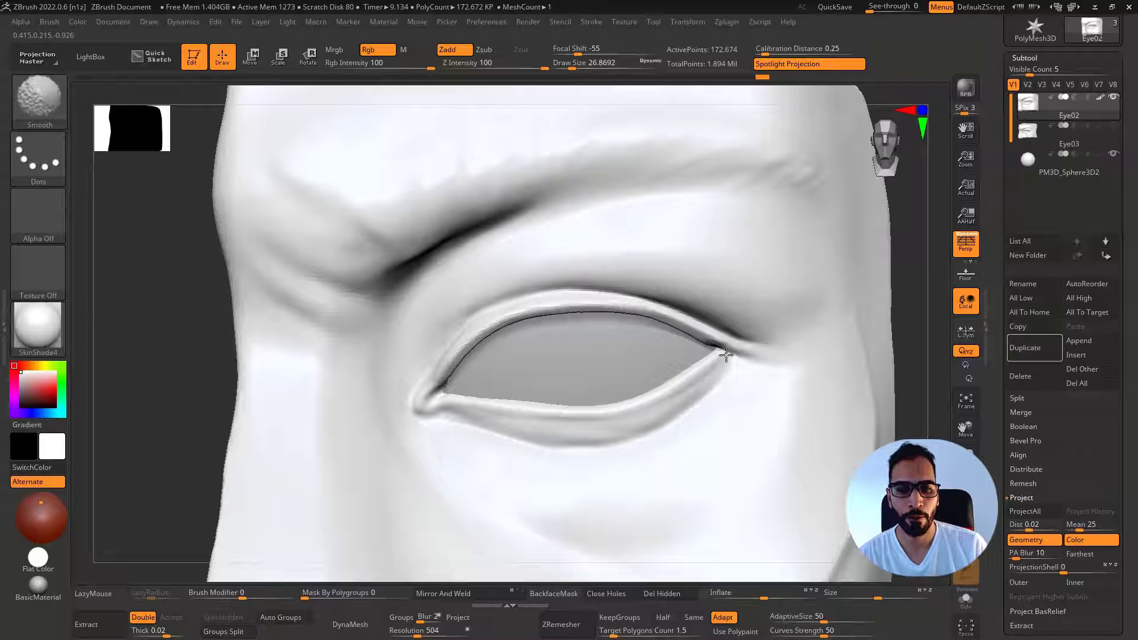
mouse_move(564, 419)
left_mouse_down("shift")
mouse_move(498, 407)
mouse_move(485, 419)
left_mouse_up("shift")
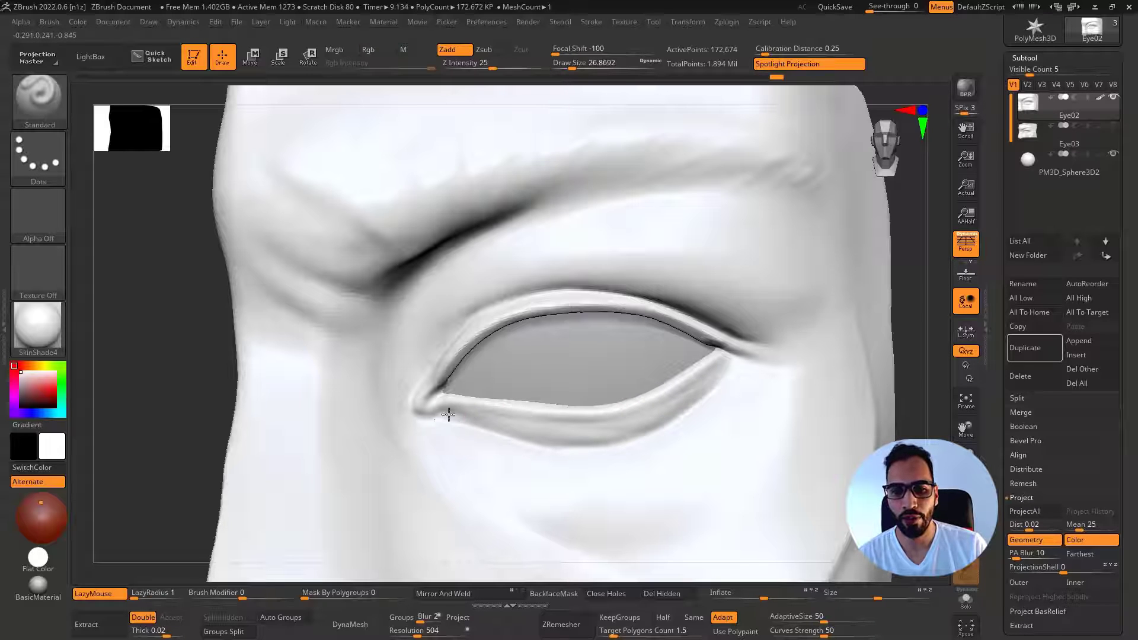
key("shift")
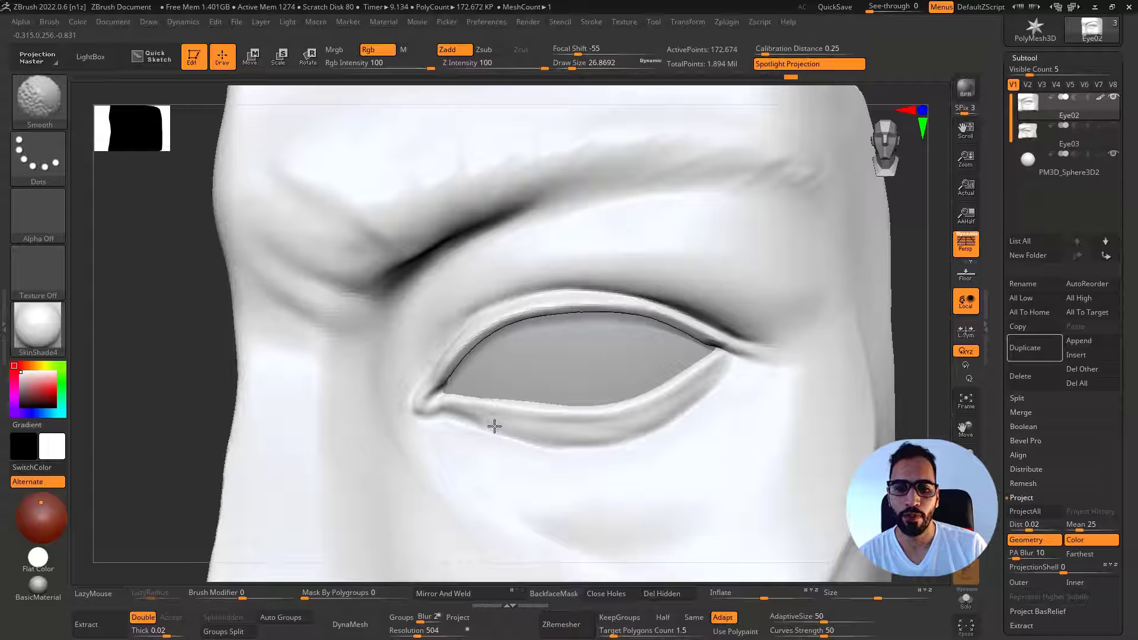
Switch to Move Topological and reshape the lower eyelid's curve from the front with a draw size of about 172
key("f")
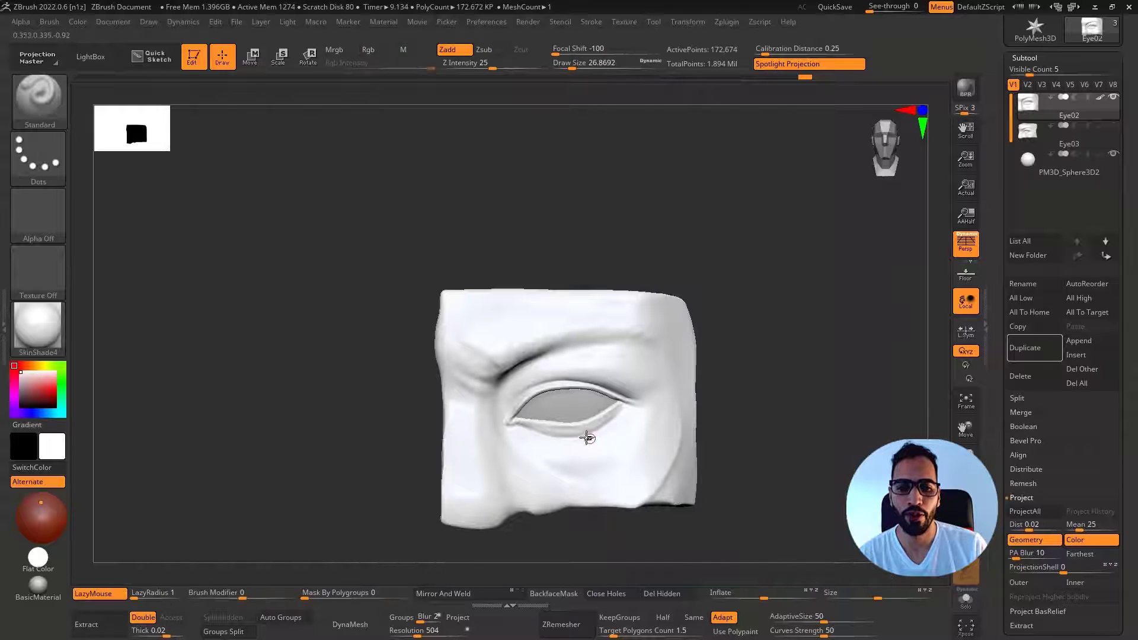
key("ctrl")
key("b")
key("m")
key("t")
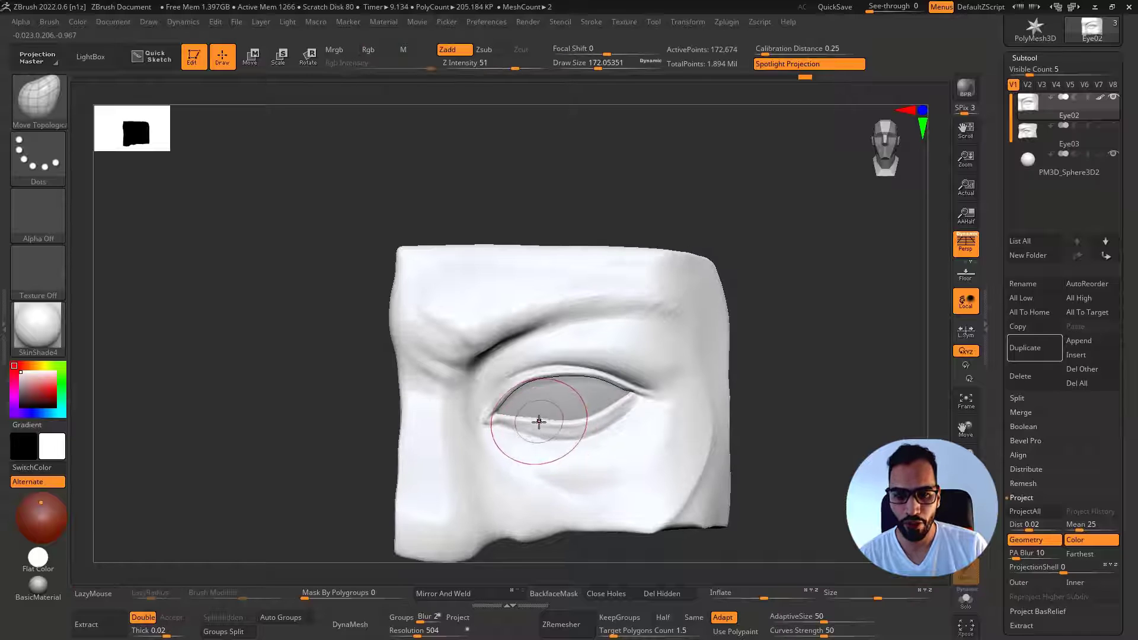
mouse_move(538, 422)
left_mouse_down()
mouse_move(567, 422)
mouse_move(569, 449)
left_mouse_up()
left_click_drag(605, 412, 601, 416)
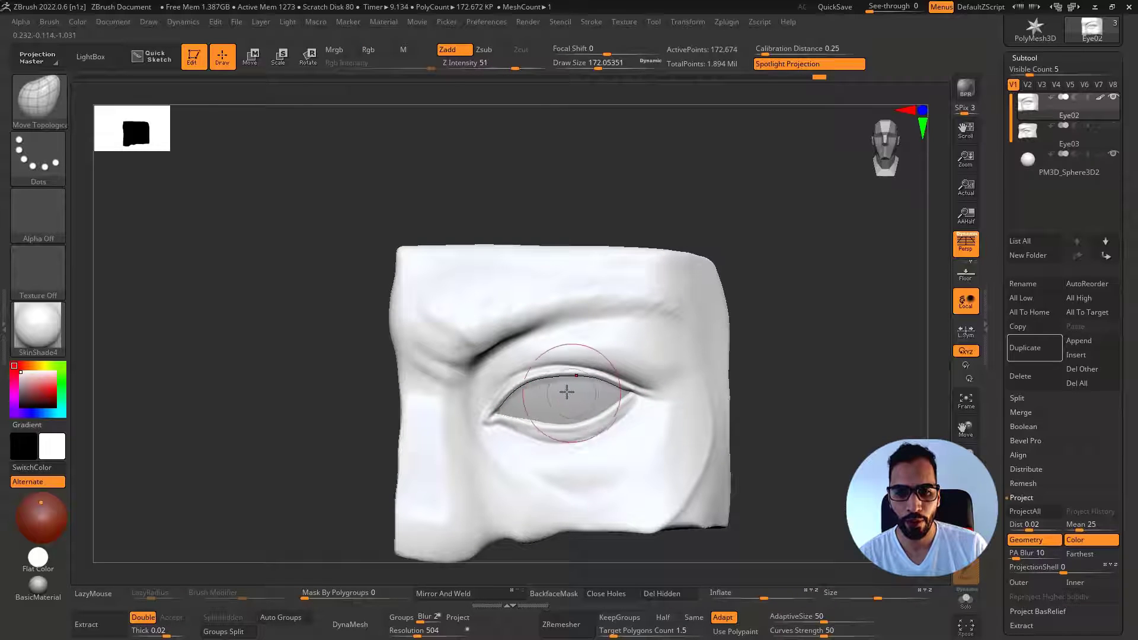
Adjust the upper eyelid's arc from the front and three-quarter views, reducing the draw size to about 101
left_click_drag(527, 390, 527, 394)
left_click_drag(562, 373, 562, 375)
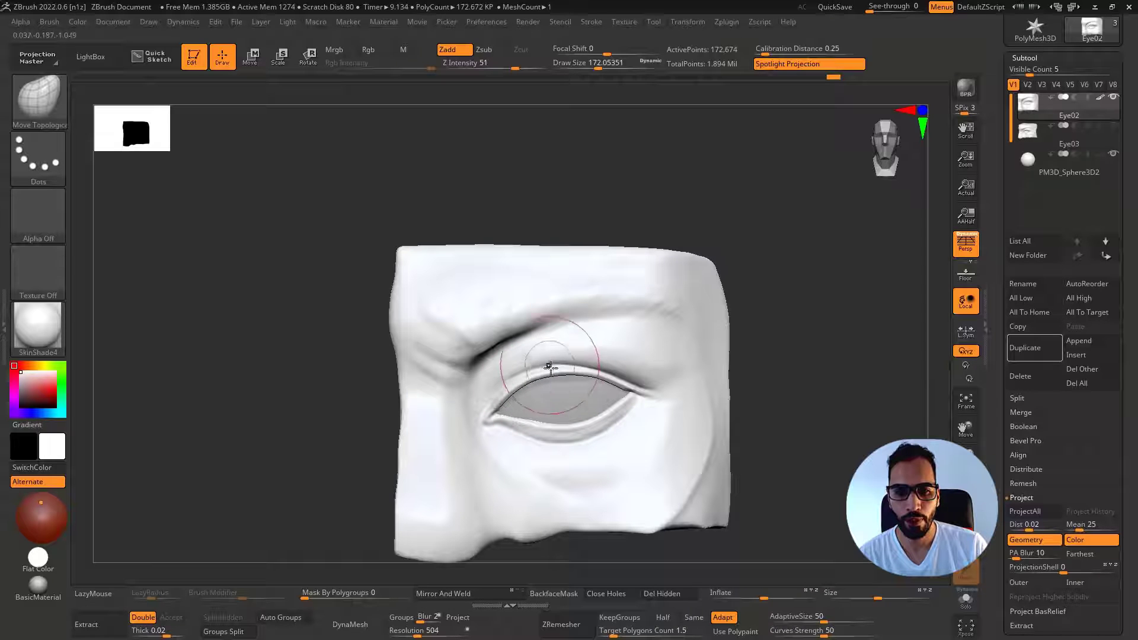
right_click_drag(513, 373, 552, 375)
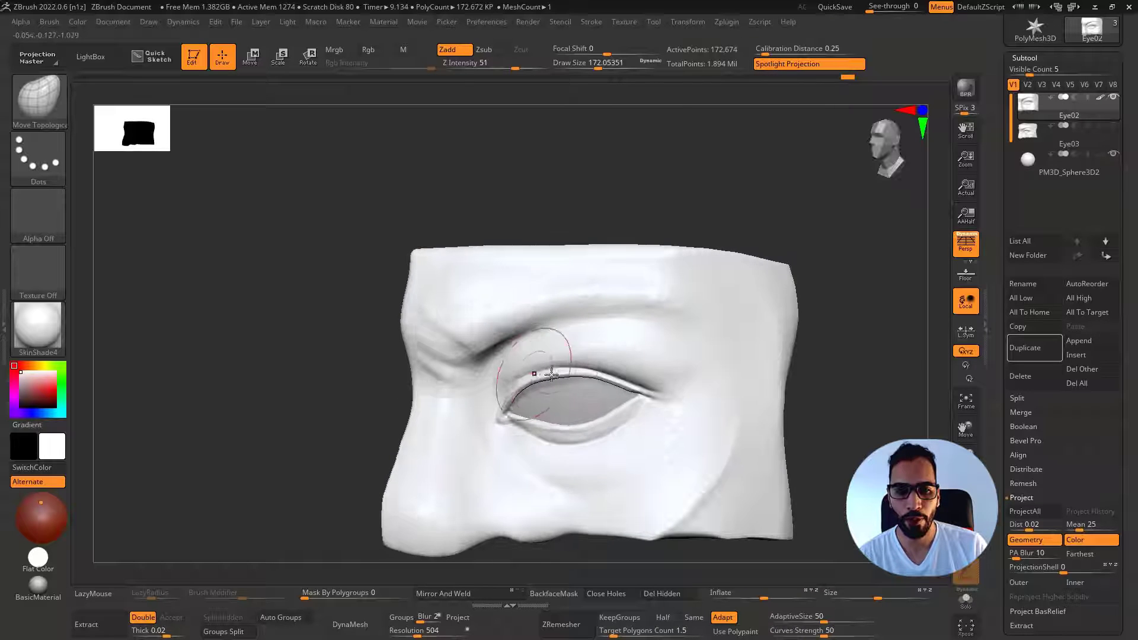
left_click_drag(553, 368, 552, 371)
right_click_drag(541, 384, 484, 396)
key("s")
left_click_drag(521, 394, 515, 395)
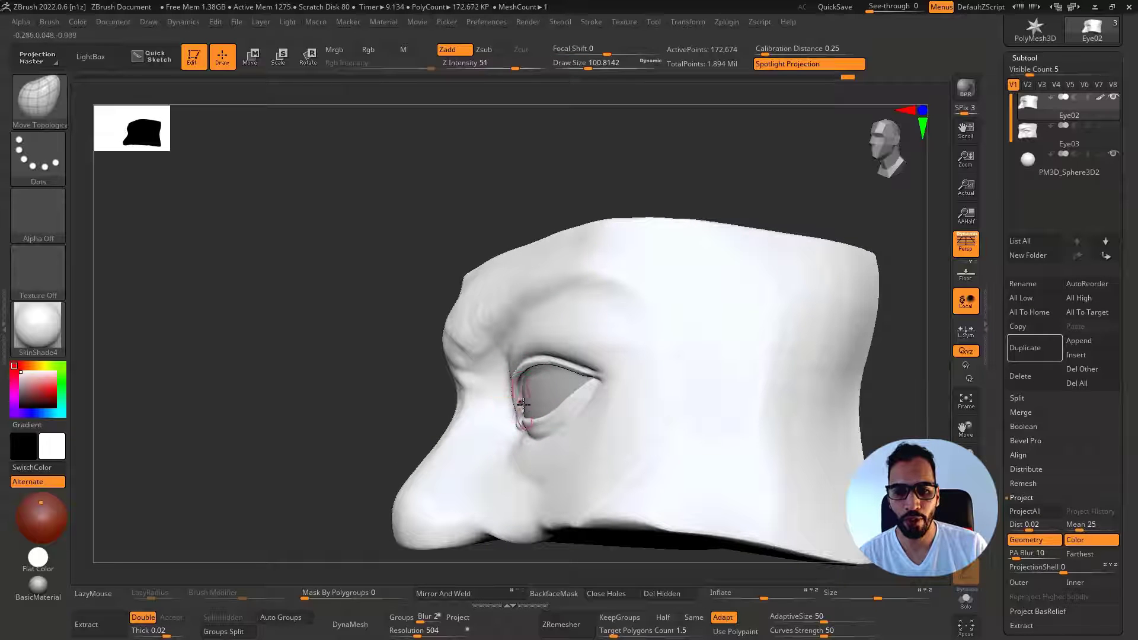
Adjust the upper eyelid's side profile at a low subdivision level with a draw size of about 167, and return to the highest level
key("bracketright")
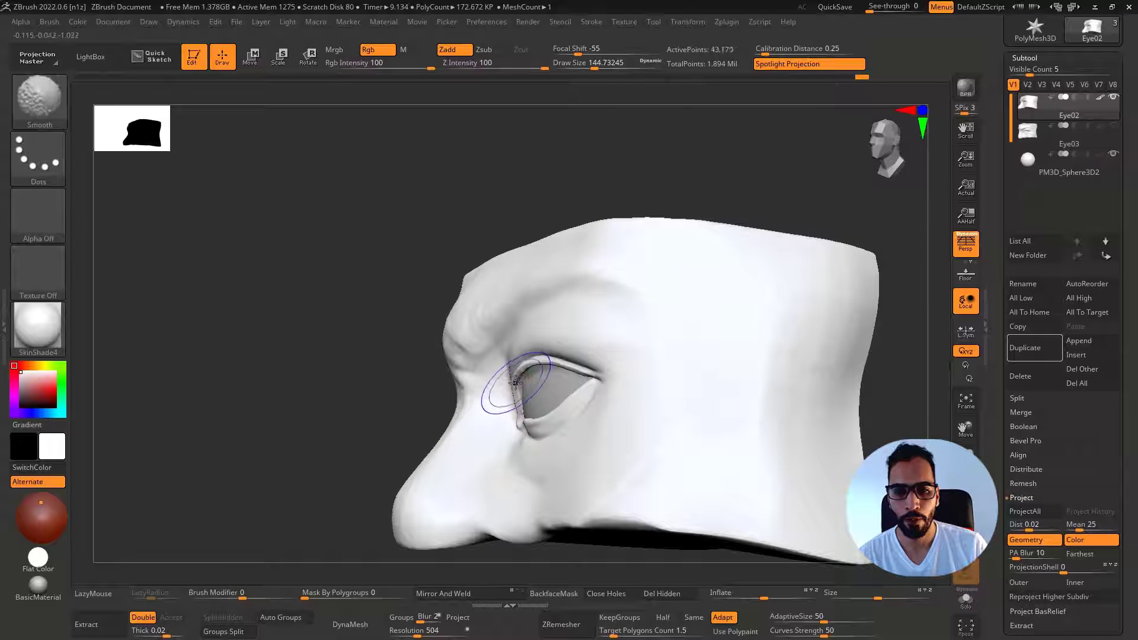
key("shift+d")
key("bracketright")
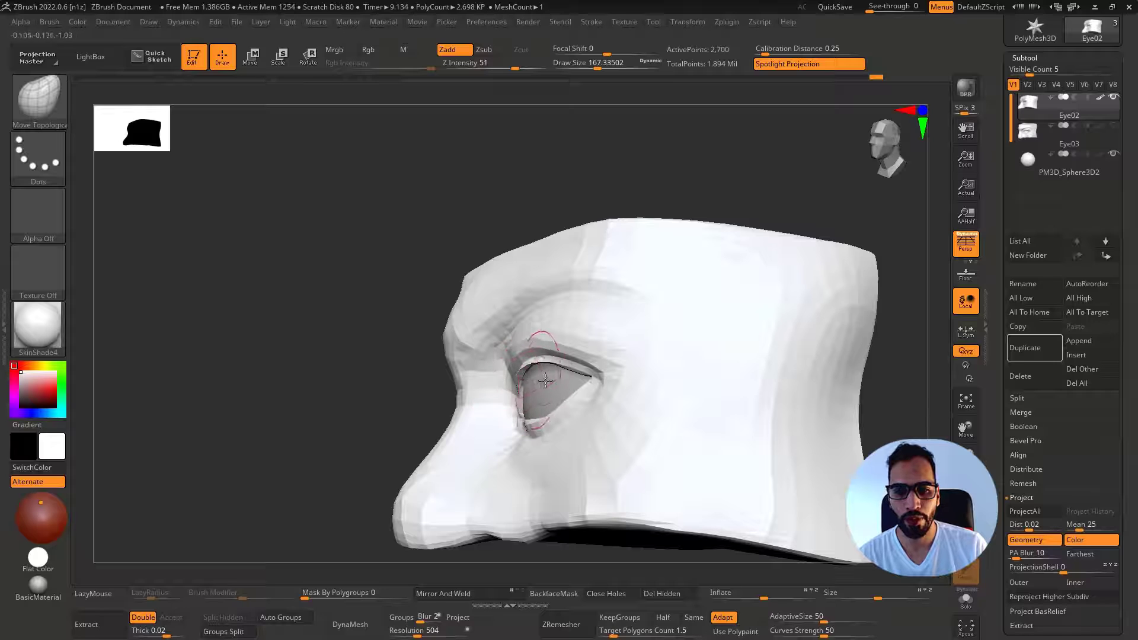
key("d")
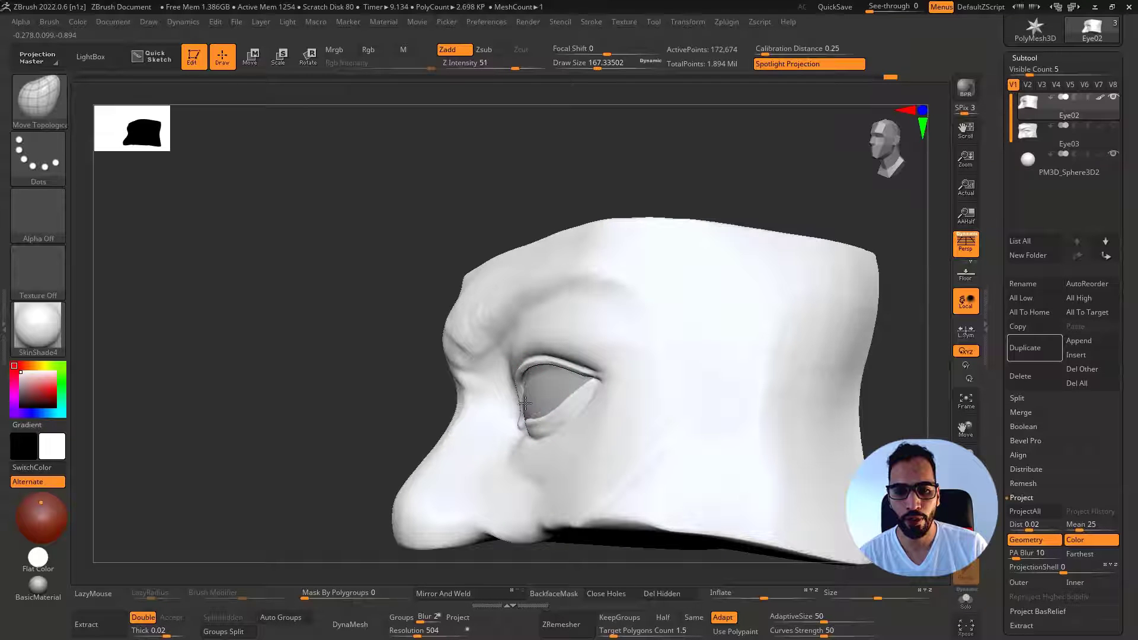
mouse_move(525, 403)
right_mouse_down()
mouse_move(542, 407)
mouse_move(508, 427)
right_mouse_up()
key("bracketleft")
right_click_drag(543, 389, 541, 386)
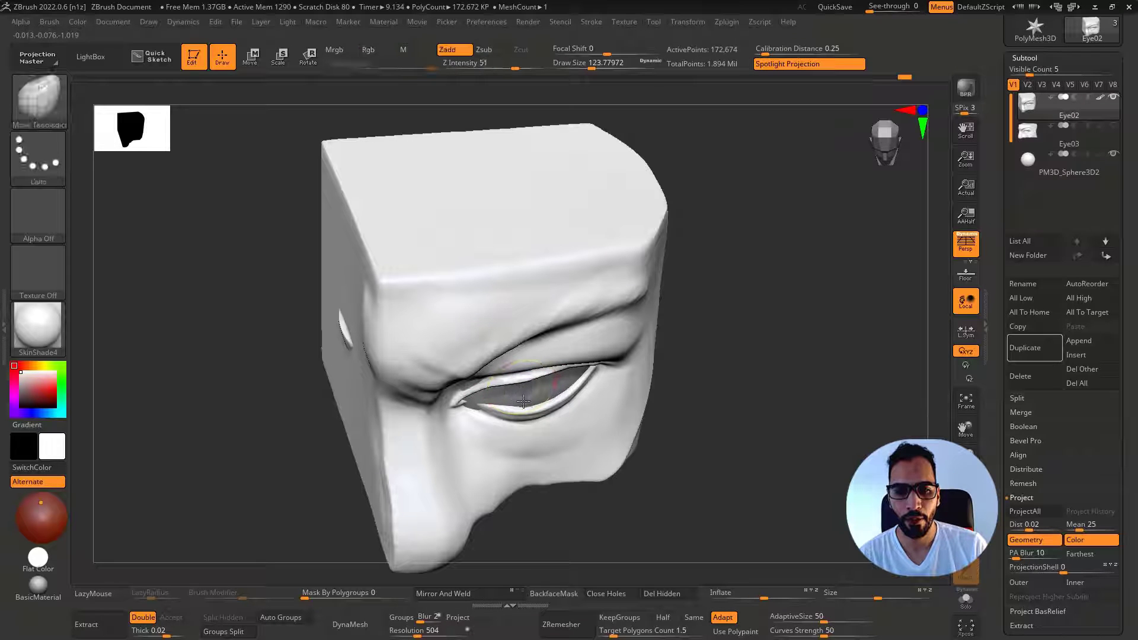
Check the eyelids from above and below, and adjust the inner eye corner with a draw size of about 62
mouse_move(523, 402)
right_mouse_down()
mouse_move(501, 255)
mouse_move(536, 356)
mouse_move(525, 377)
mouse_move(570, 368)
right_mouse_up()
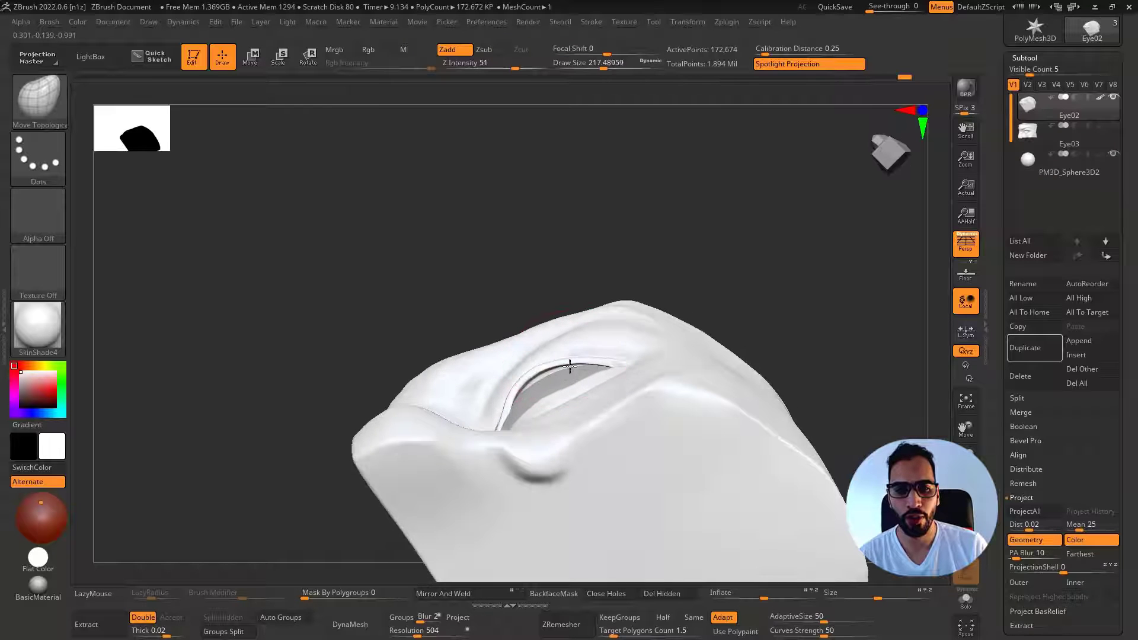
mouse_move(550, 435)
right_mouse_down()
mouse_move(552, 384)
mouse_move(598, 417)
right_mouse_up()
key("bracketleft")
key("bracketleft")
key("bracketleft")
key("bracketleft")
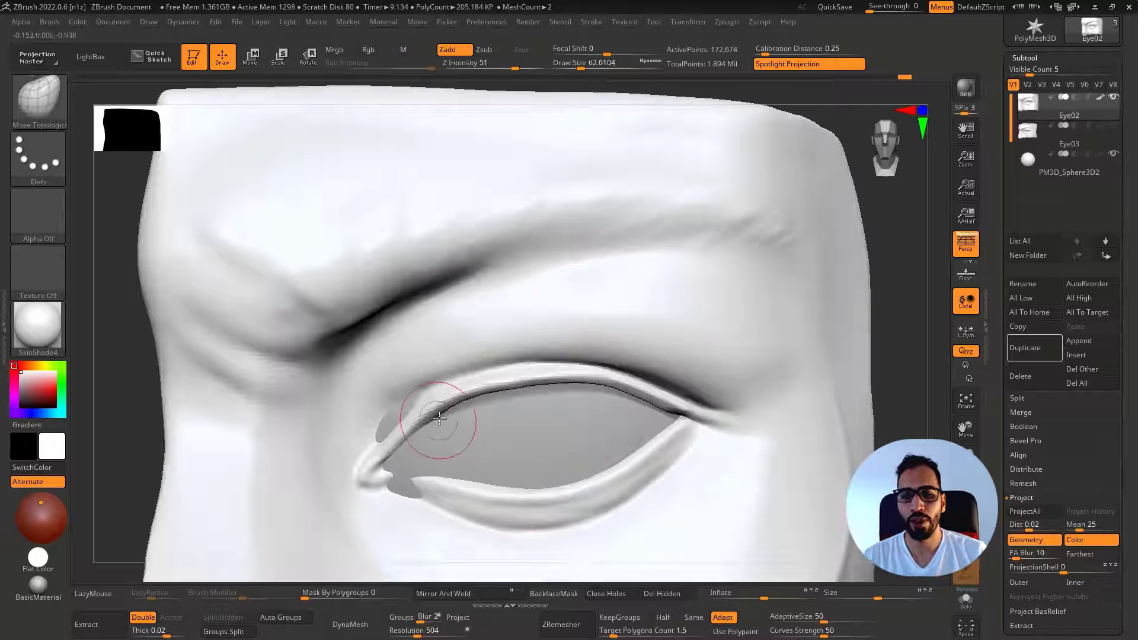
mouse_move(439, 422)
right_mouse_down("ctrl")
mouse_move(474, 465)
mouse_move(433, 462)
mouse_move(443, 492)
right_mouse_up("ctrl")
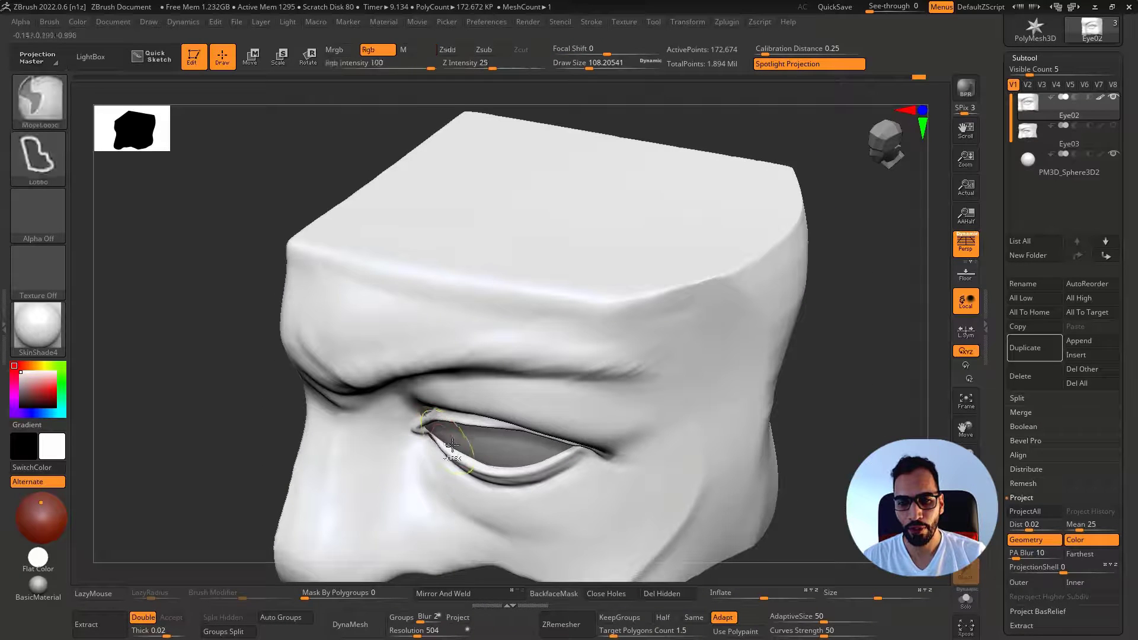
Lower Eye02 by one subdivision level and adjust the eyelids' inner ends around the eyeball with a draw size of about 154
key("shift+d")
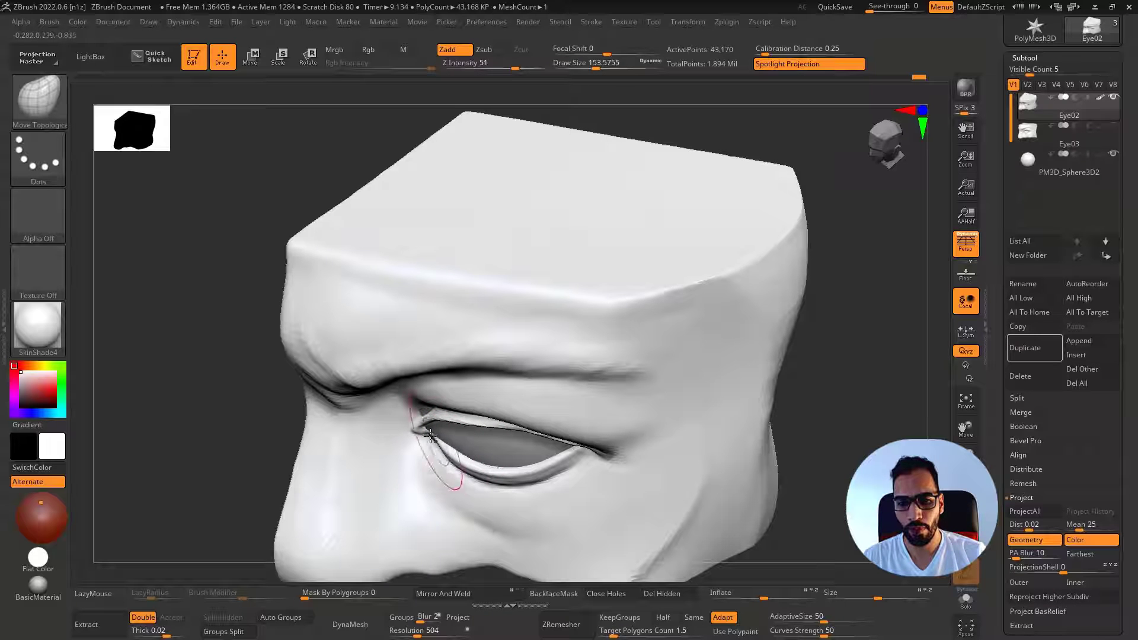
mouse_move(431, 437)
right_mouse_down()
mouse_move(428, 415)
mouse_move(465, 415)
mouse_move(428, 438)
mouse_move(362, 440)
right_mouse_up()
right_click_drag(461, 392, 533, 410)
right_click_drag(399, 416, 442, 374)
Lasso-mask the upper eyelid's edge and inner corner on the 2,700-point level with the wireframe shown, and invert the mask
key("shift+f")
key("shift+d")
key("shift+d")
key("ctrl")
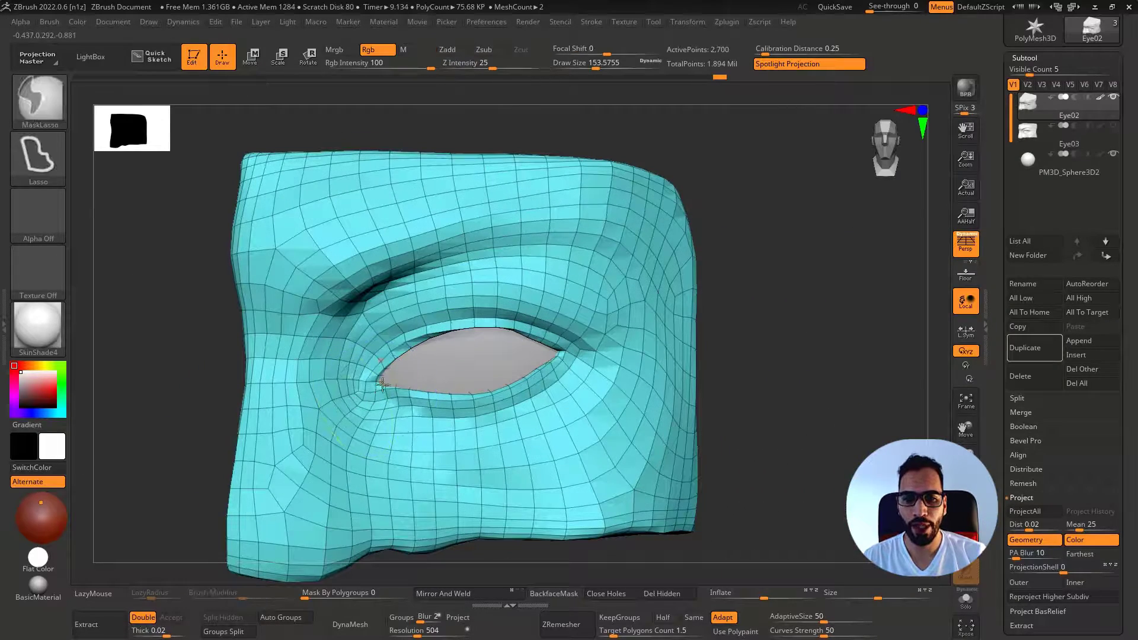
left_click_drag(575, 354, 515, 320, "ctrl")
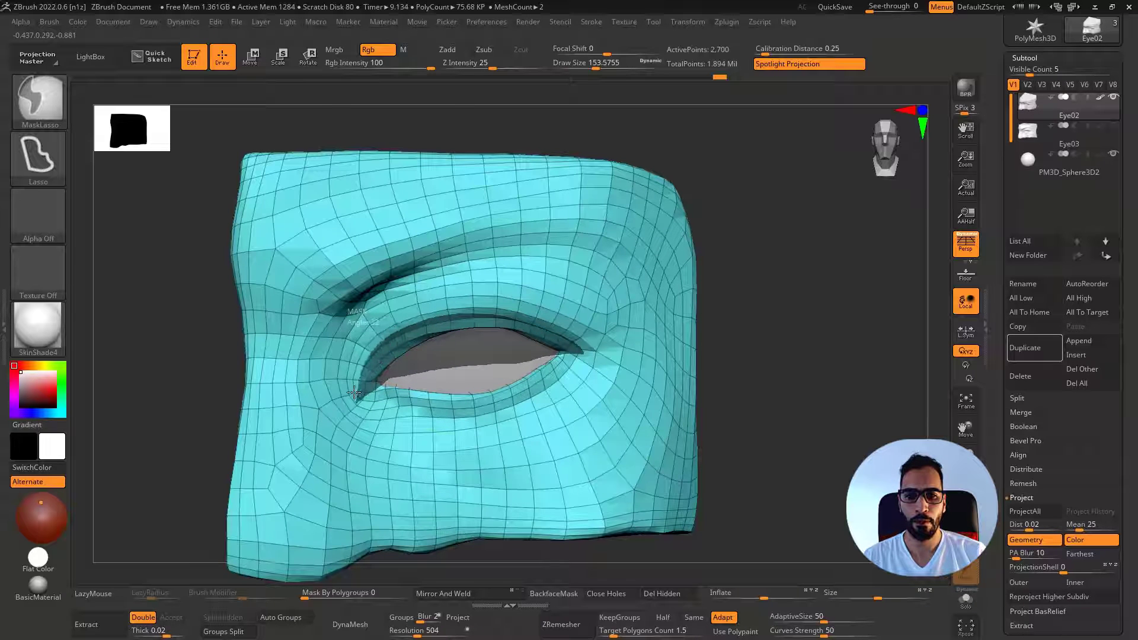
left_click_drag(354, 392, 563, 355, "ctrl")
key("shift+f")
right_click_drag(758, 363, 765, 351)
left_click(764, 350, "ctrl")
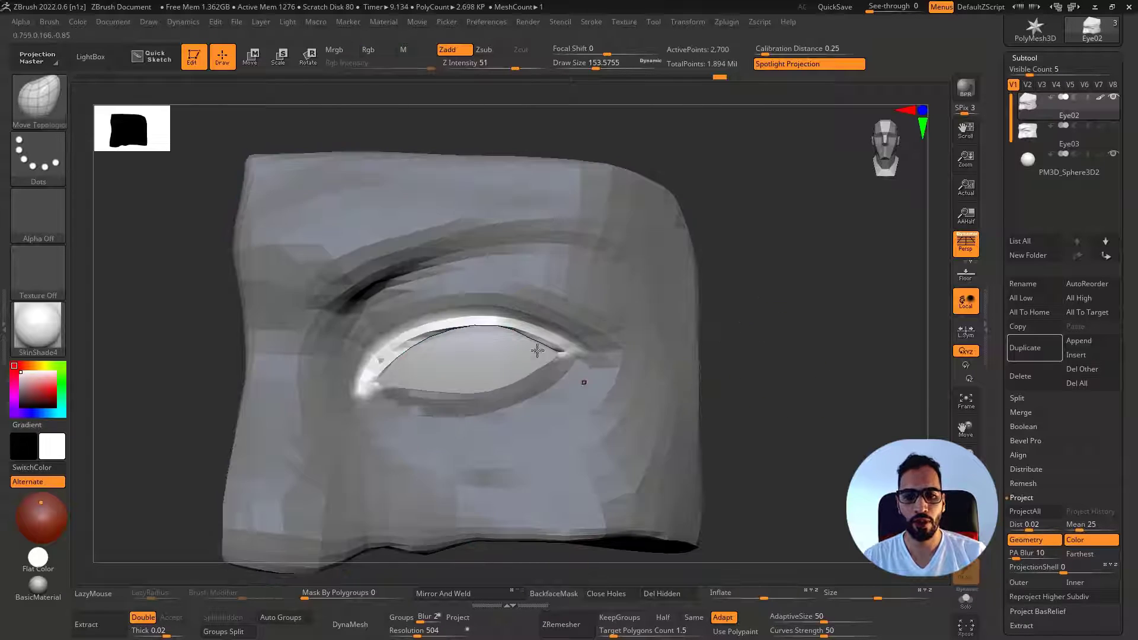
Reshape the unmasked upper eyelid edge and inner corner around the eyeball with Move Topological, and clear the mask
right_click_drag(537, 350, 498, 320)
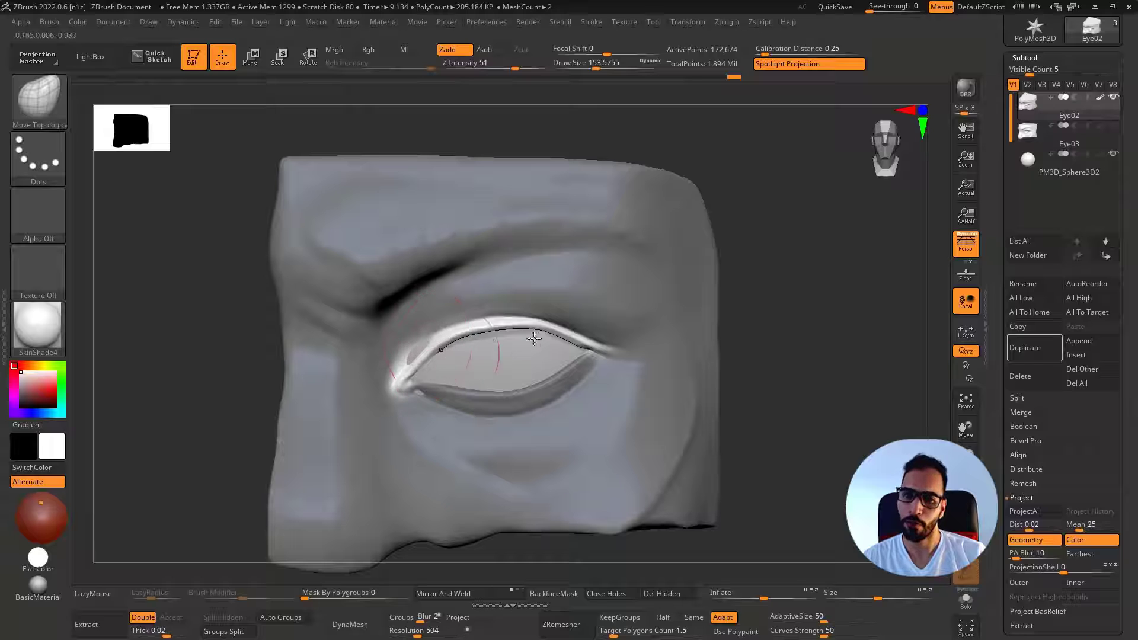
left_click_drag(745, 330, 496, 368)
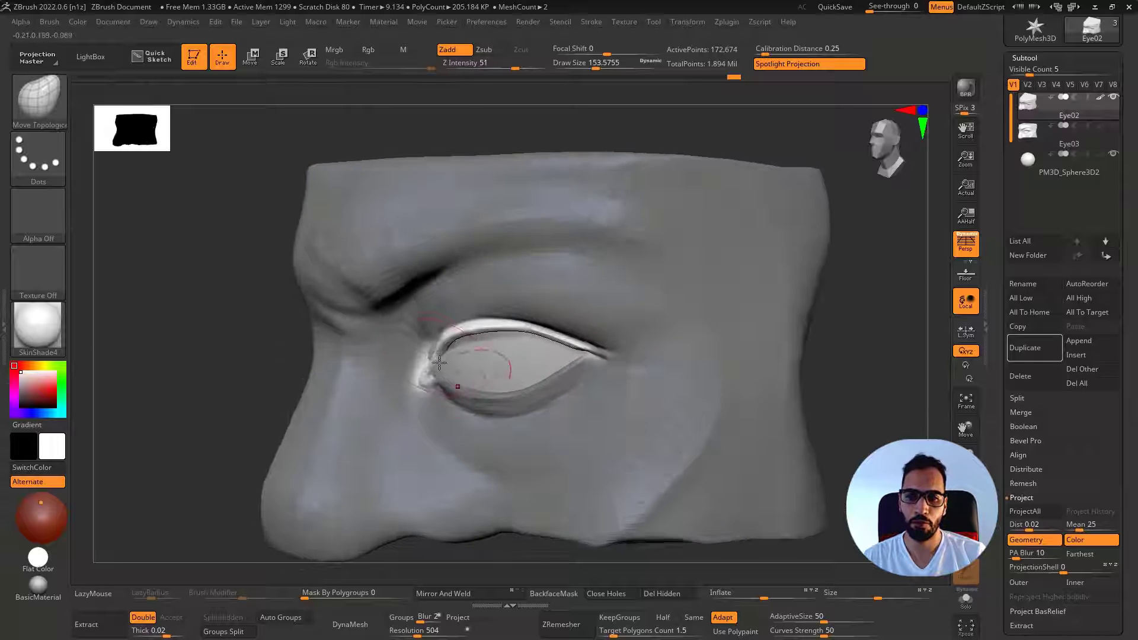
right_click_drag(431, 354, 526, 371)
left_click_drag(745, 318, 726, 342, "ctrl")
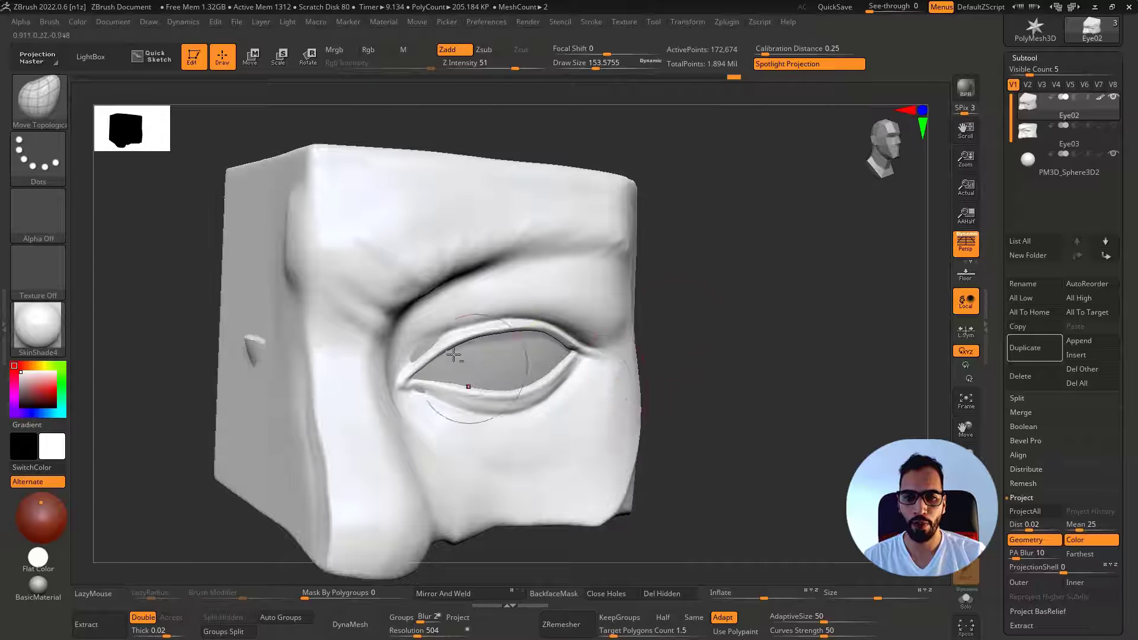
Isolate the Eye02 subtool and choose the DamStandard brush at a draw size of about 101 to work on the eyelids
key("alt+s")
key("s")
left_click_drag(440, 348, 434, 348)
key("b")
key("d")
key("s")
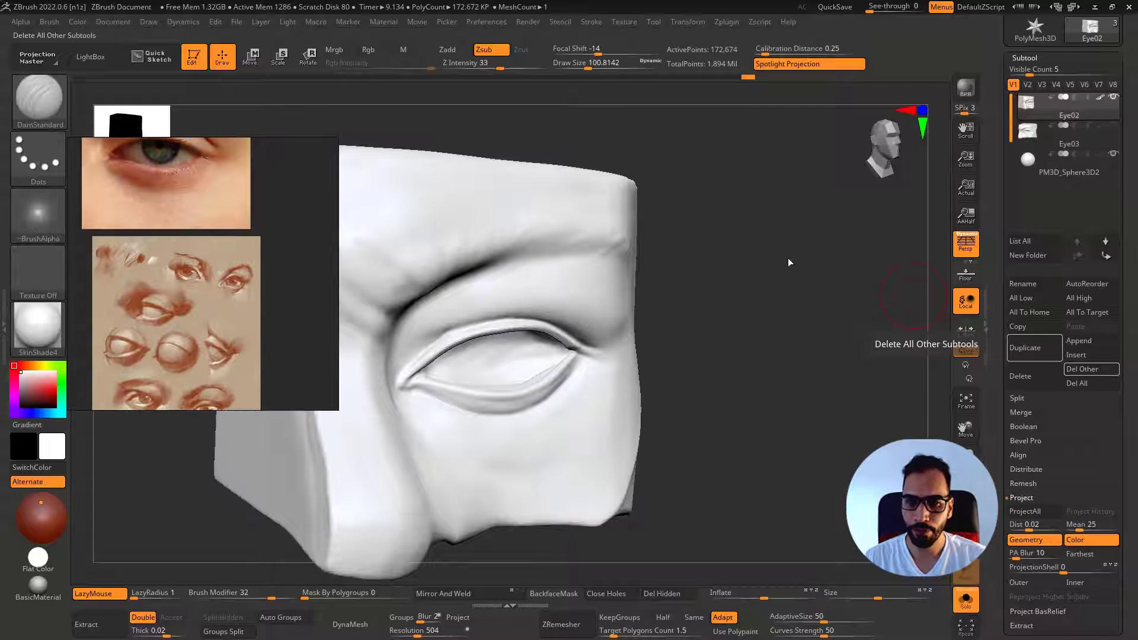
mouse_move(837, 260)
left_mouse_down()
mouse_move(819, 262)
mouse_move(730, 198)
left_mouse_up()
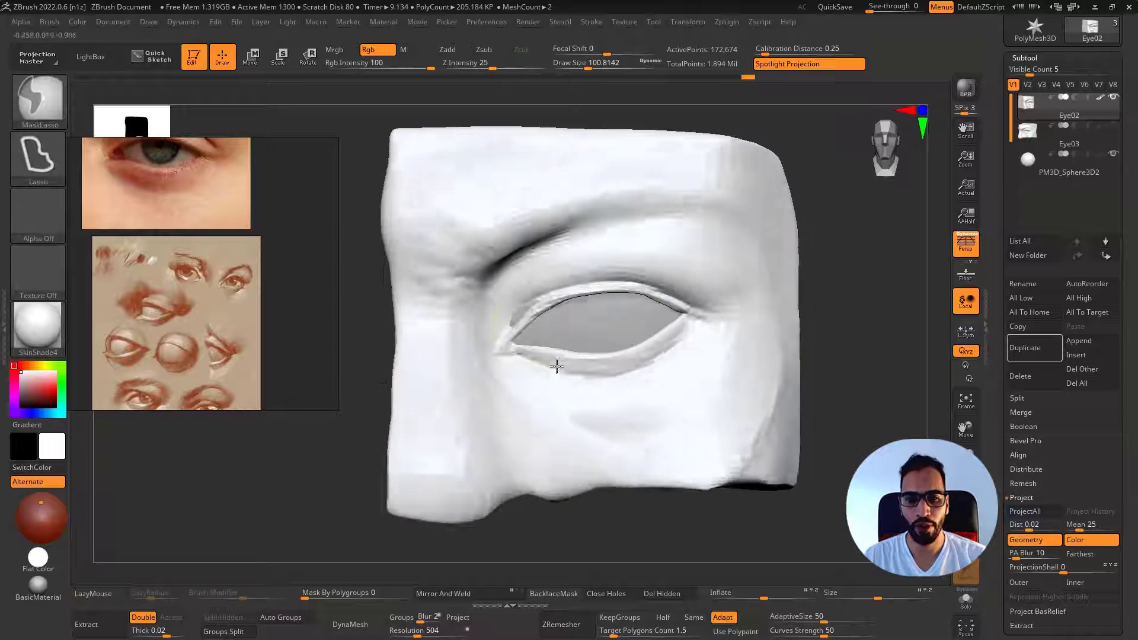
key("alt+v")
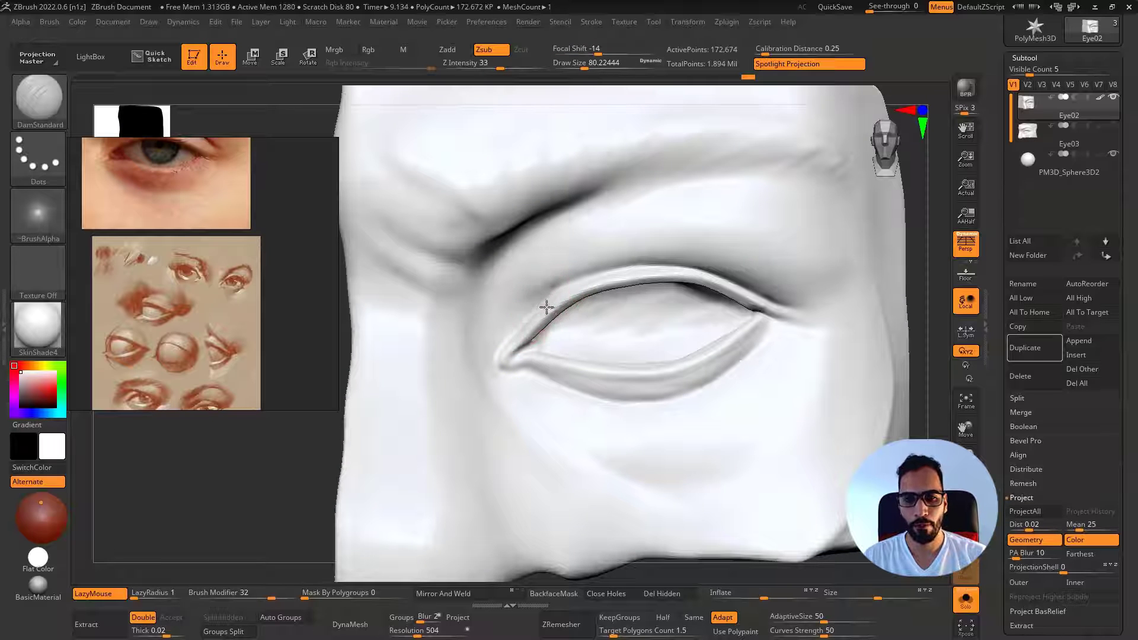
Reshape the inner part of the upper eyelid with Move Topological at a draw size of about 128
key("b")
key("m")
key("t")
key("s")
mouse_move(533, 311)
left_mouse_down()
mouse_move(553, 309)
mouse_move(540, 309)
left_mouse_up()
right_click_drag(559, 319, 546, 314)
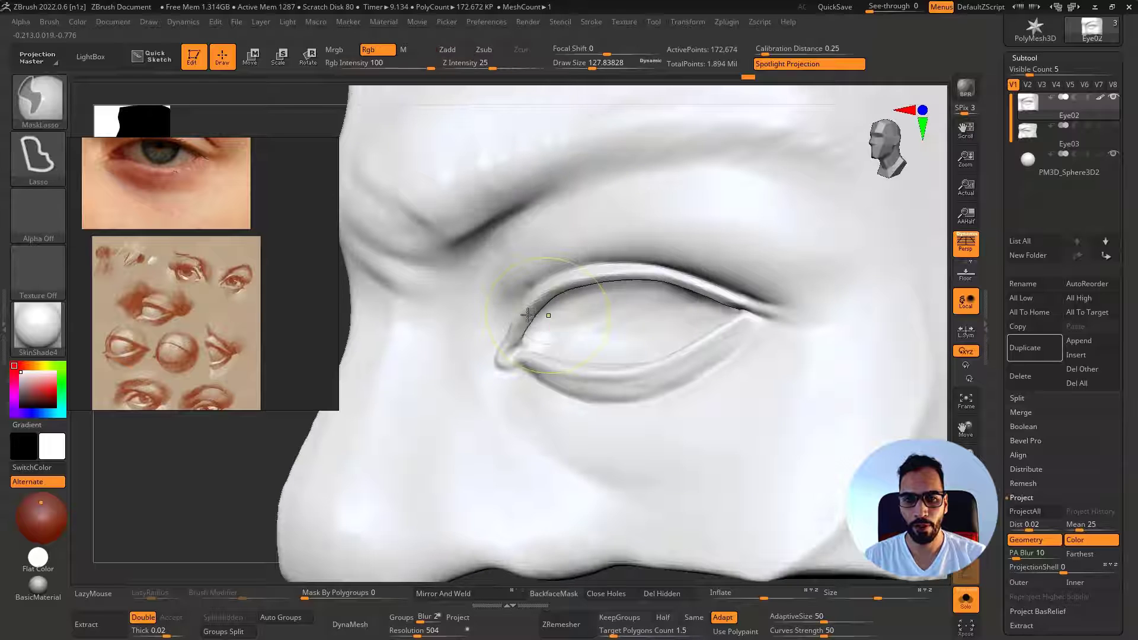
left_click_drag(546, 315, 519, 310)
Adjust and smooth the eyelid corners around the eyeball with Move Topological at a draw size of about 74
mouse_move(518, 309)
right_mouse_down()
mouse_move(517, 328)
mouse_move(571, 356)
right_mouse_up()
key("s")
left_click_drag(571, 356, 560, 356)
left_click_drag(688, 368, 695, 358)
mouse_move(695, 358)
right_mouse_down()
mouse_move(567, 332)
mouse_move(554, 340)
mouse_move(611, 291)
right_mouse_up()
key("shift+d")
key("shift")
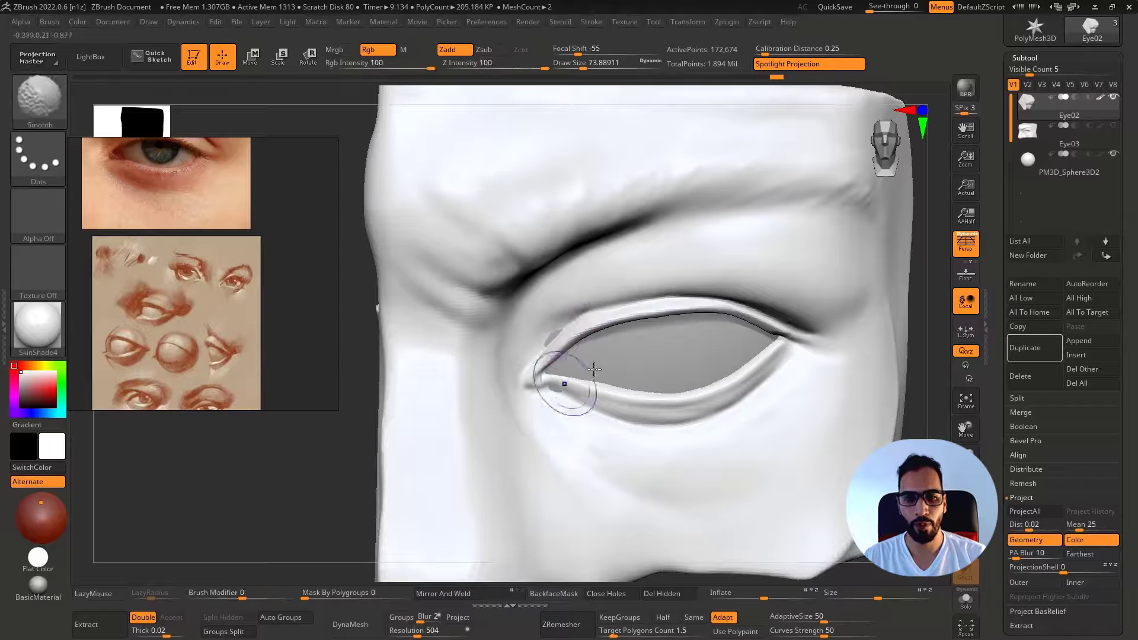
mouse_move(594, 370)
right_mouse_down()
mouse_move(589, 318)
mouse_move(723, 323)
right_mouse_up()
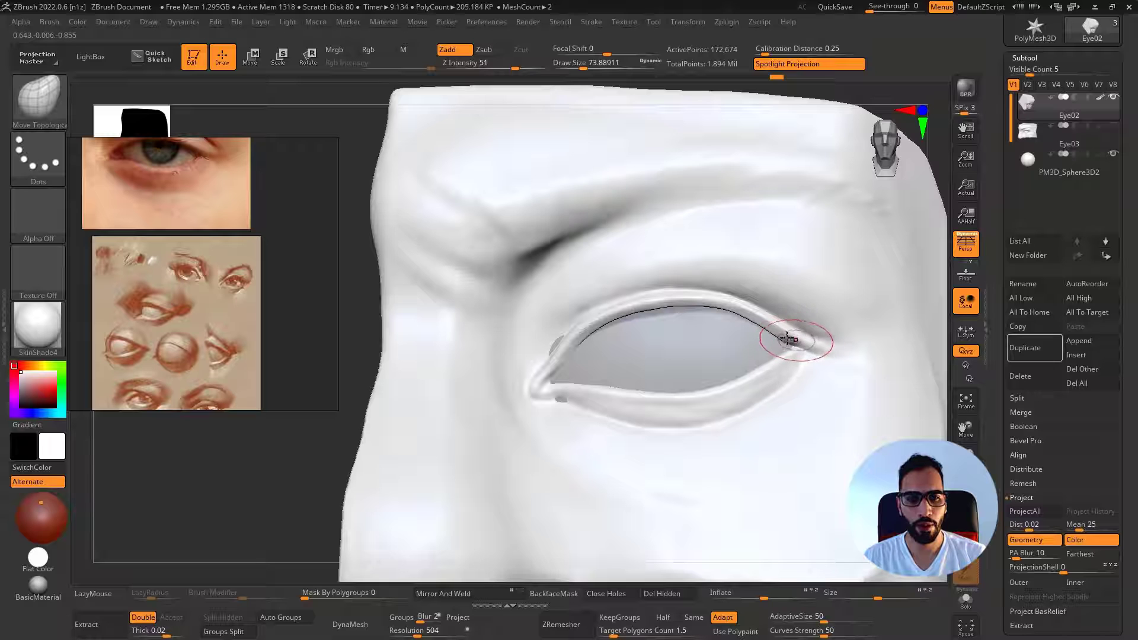
mouse_move(673, 350)
right_mouse_down("ctrl")
mouse_move(571, 315)
mouse_move(644, 378)
right_mouse_up("ctrl")
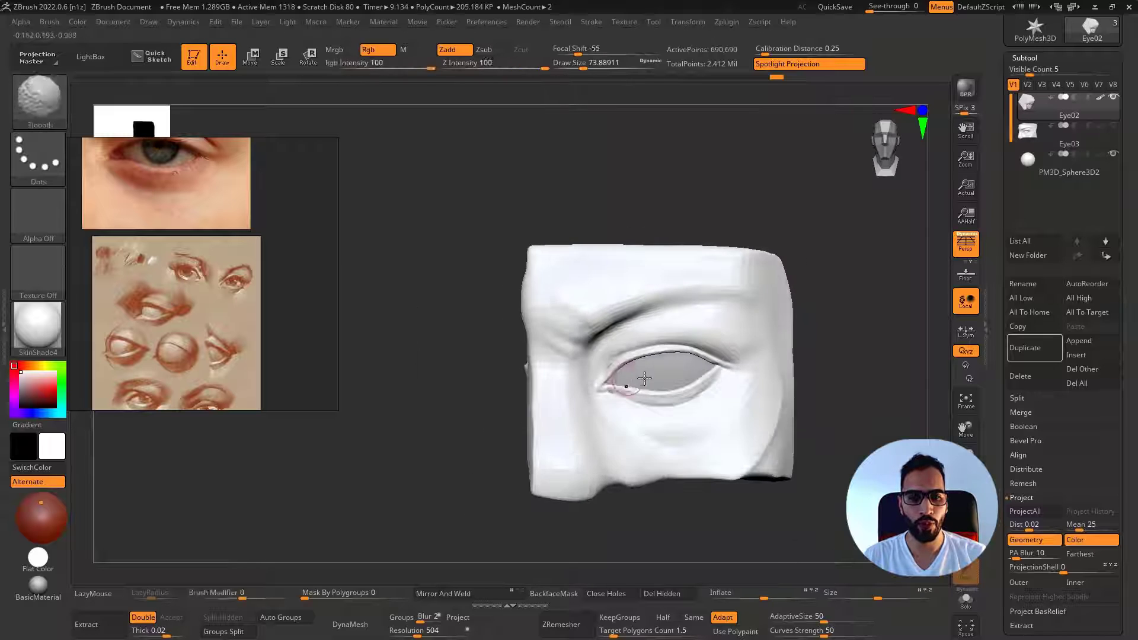
Bring the eye photo into view in the reference window and shift the light direction toward the upper left
mouse_move(534, 338)
right_mouse_down("ctrl")
mouse_move(508, 363)
mouse_move(444, 320)
mouse_move(437, 300)
mouse_move(542, 337)
right_mouse_up("ctrl")
middle_click_drag(297, 322, 320, 389)
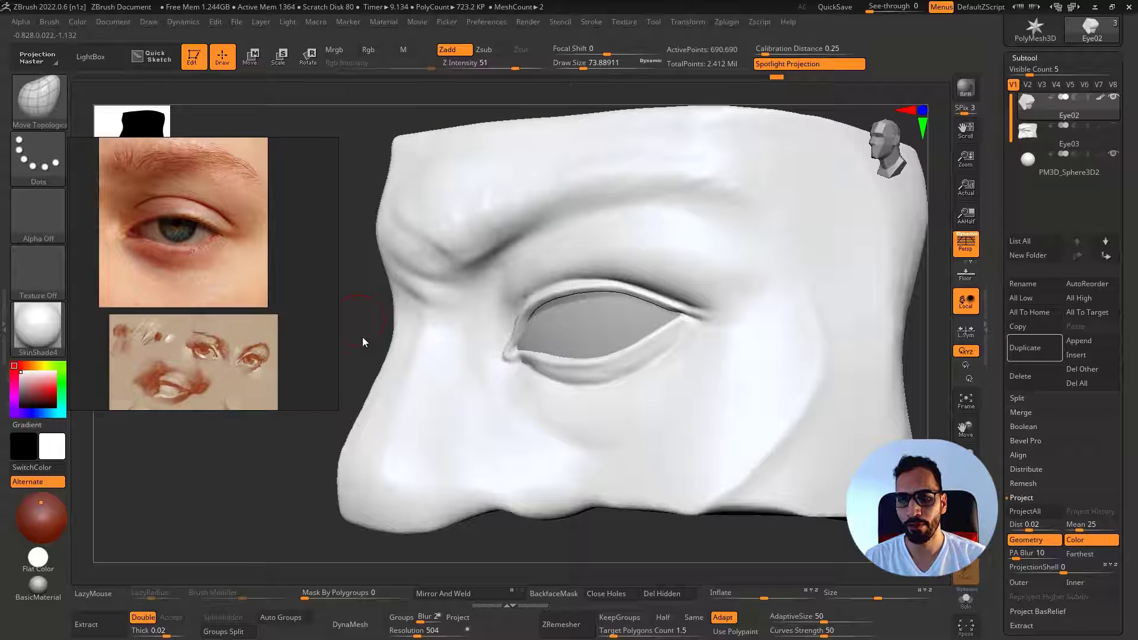
right_click_drag(475, 325, 405, 326)
left_click_drag(41, 503, 35, 500)
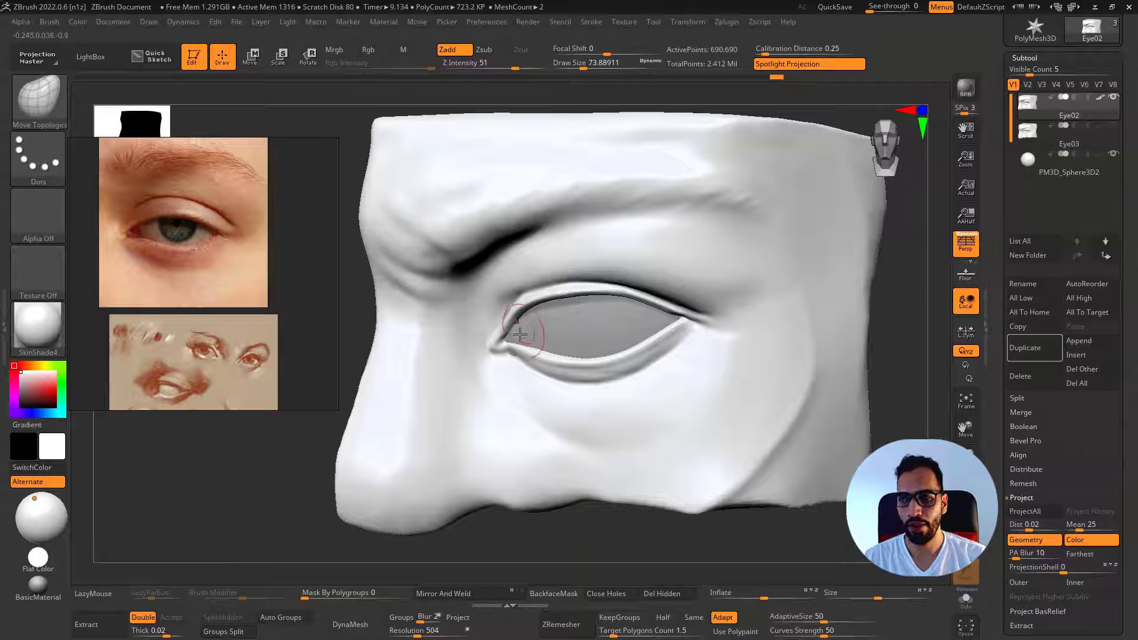
Isolate Eye02 and refine the upper eyelid's inner crease with DamStandard at a draw size of about 74, smoothing its edge
mouse_move(520, 334)
right_mouse_down("ctrl")
mouse_move(524, 309)
mouse_move(509, 301)
right_mouse_up("ctrl")
key("b")
key("d")
key("s")
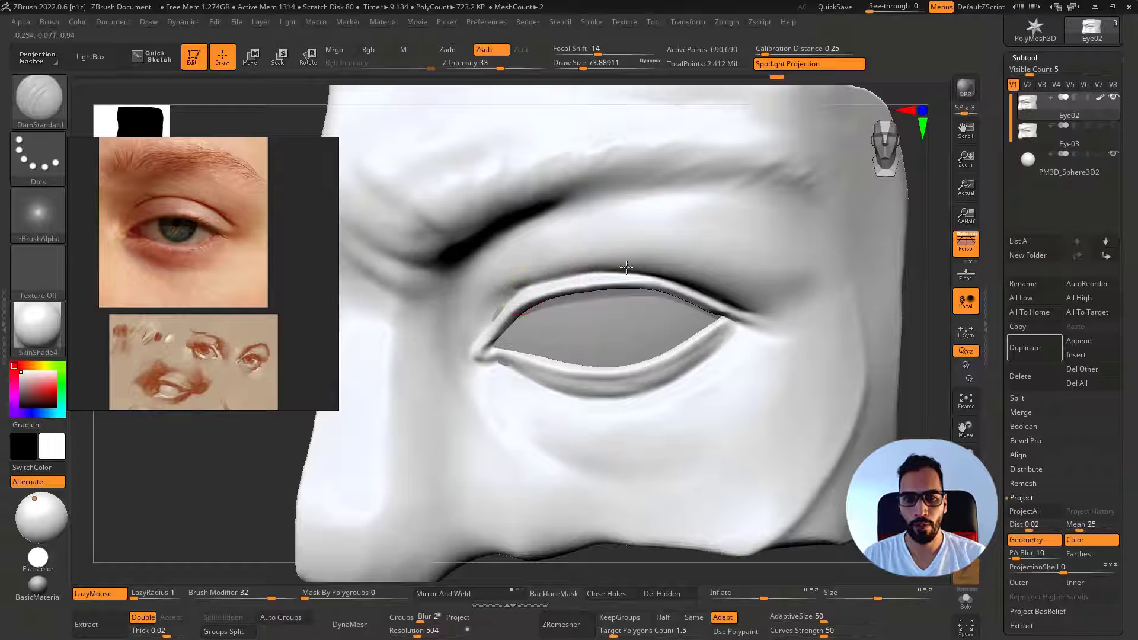
key("alt+s")
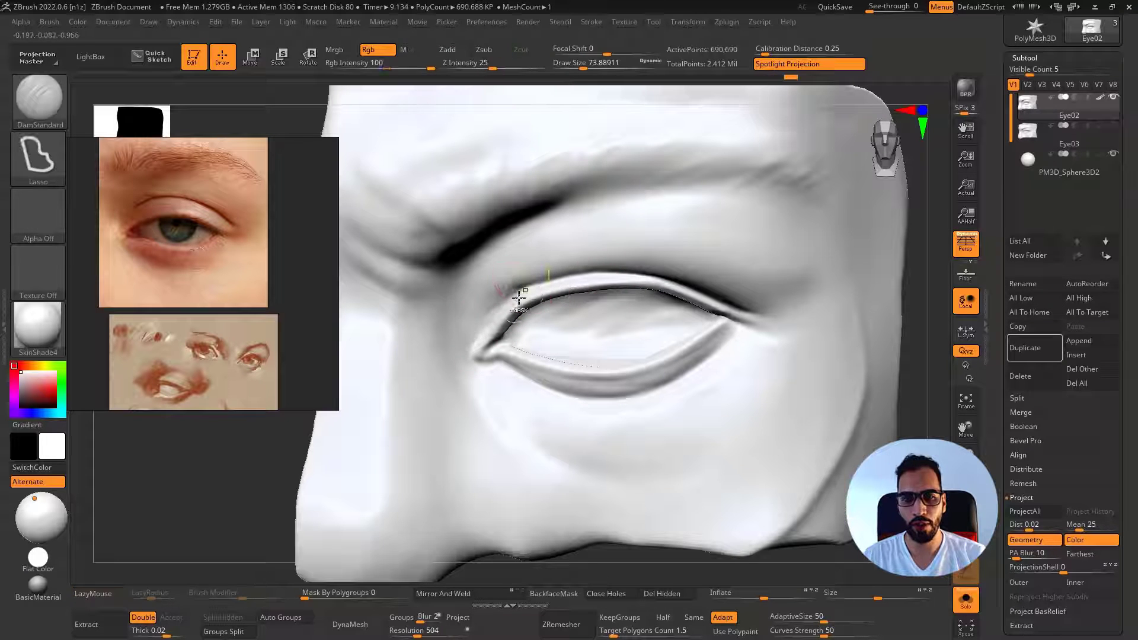
left_click_drag(521, 297, 497, 301, "shift")
left_click_drag(466, 356, 478, 341, "shift")
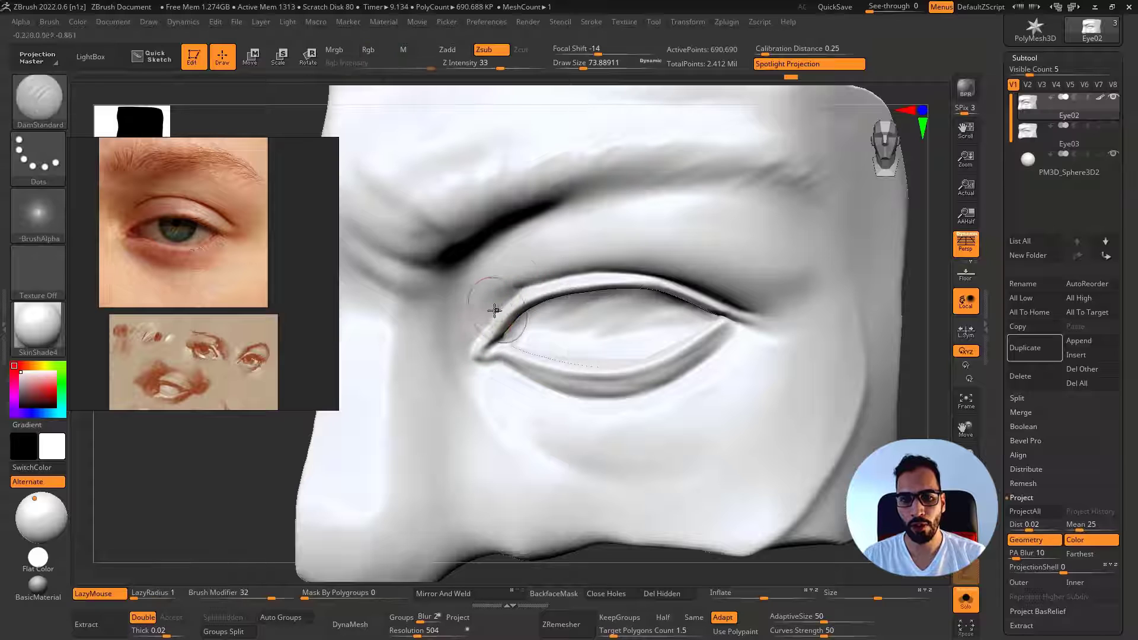
mouse_move(525, 291)
left_mouse_down("shift")
mouse_move(507, 307)
mouse_move(488, 296)
left_mouse_up("shift")
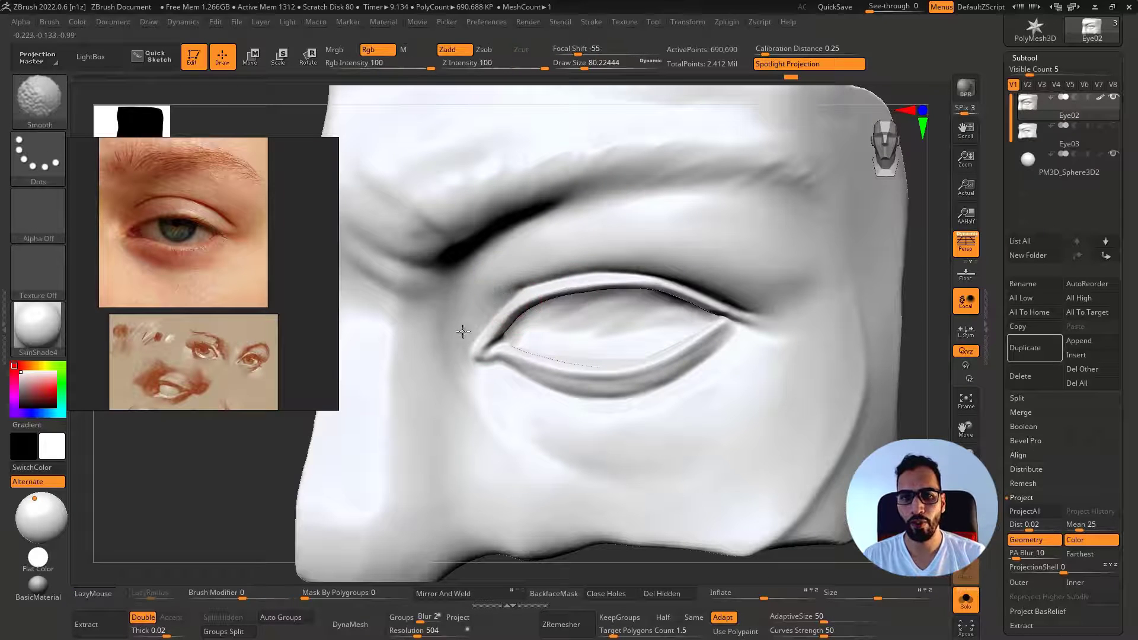
Refine the upper eyelid's inner corner with the Clay brush at a draw size of about 62 and smooth the surface
mouse_move(475, 322)
right_mouse_down()
mouse_move(493, 353)
mouse_move(508, 333)
right_mouse_up()
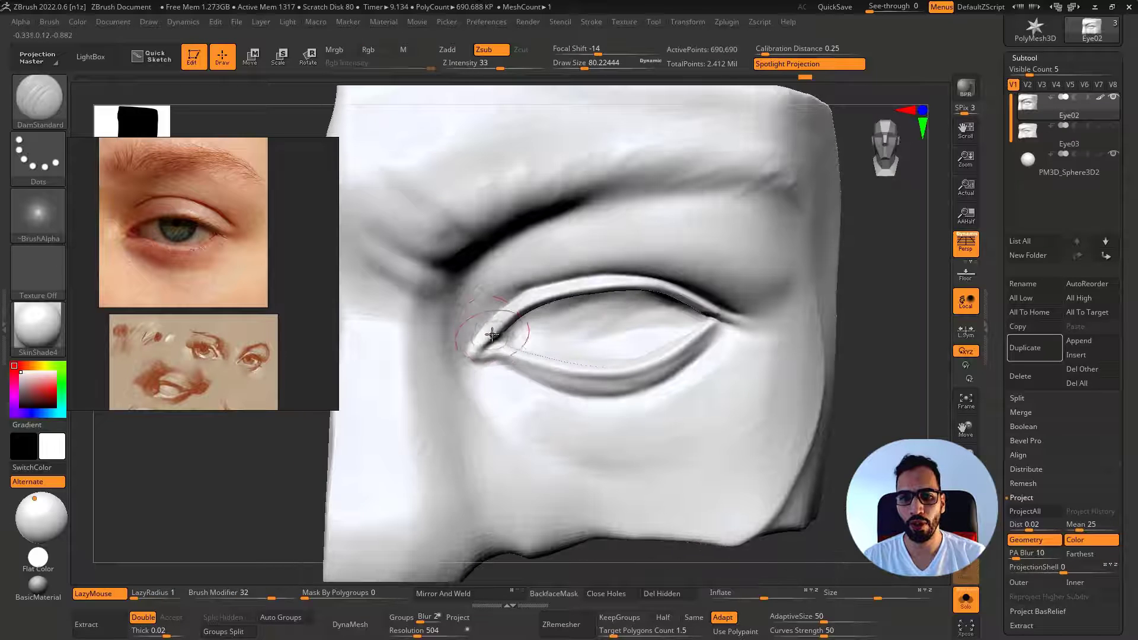
key("b")
key("c")
key("b")
key("[")
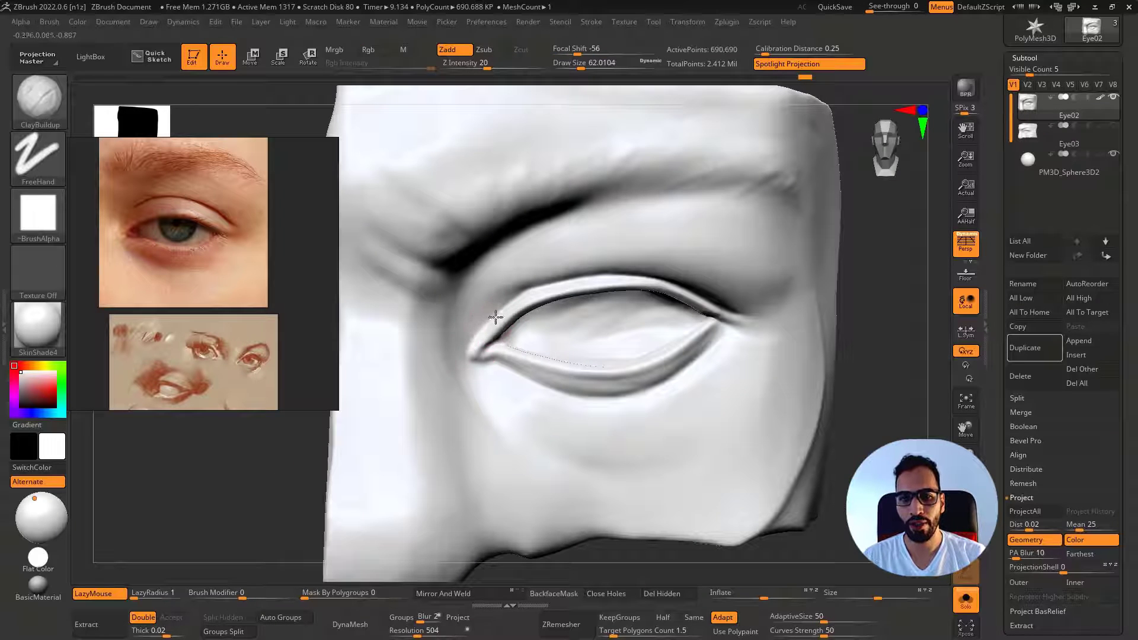
key("b")
key("c")
key("l")
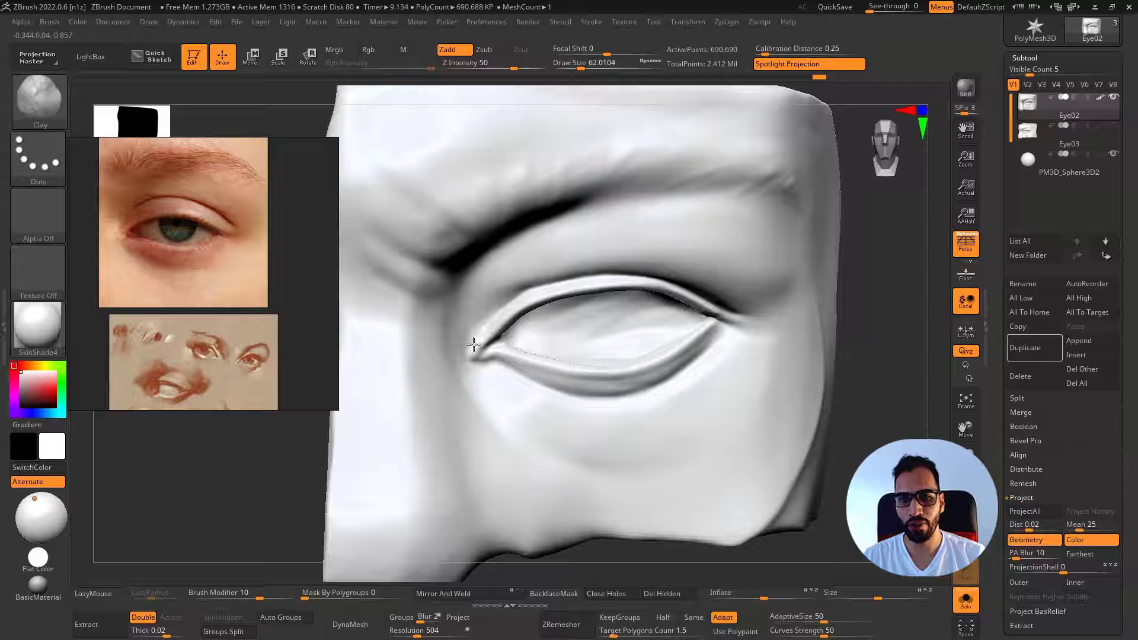
key("shift")
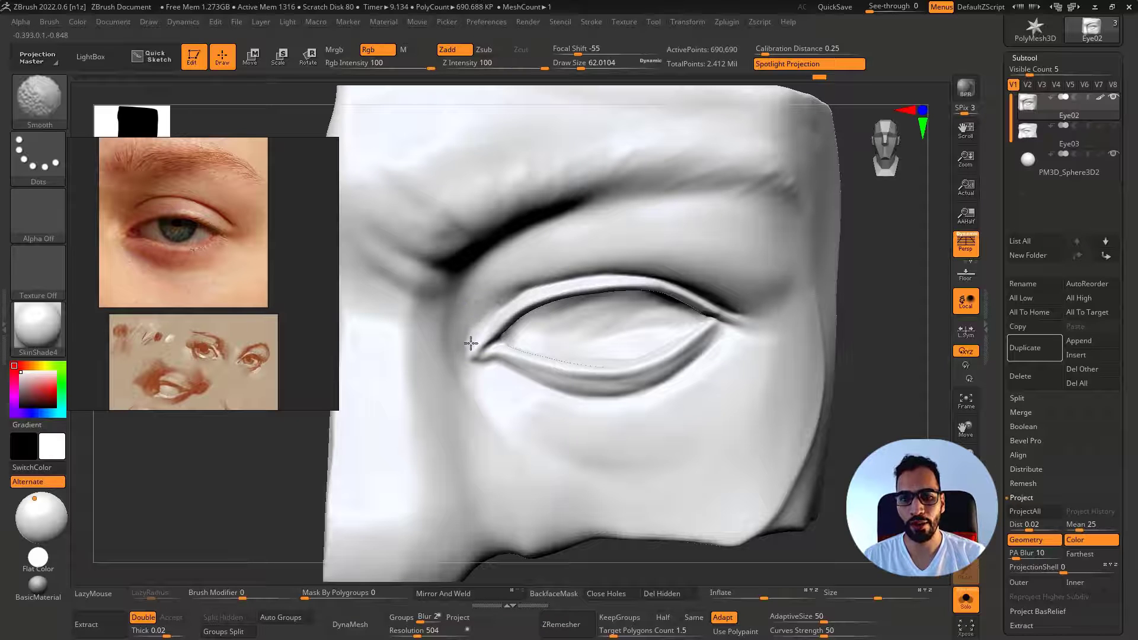
right_click_drag(455, 346, 479, 341)
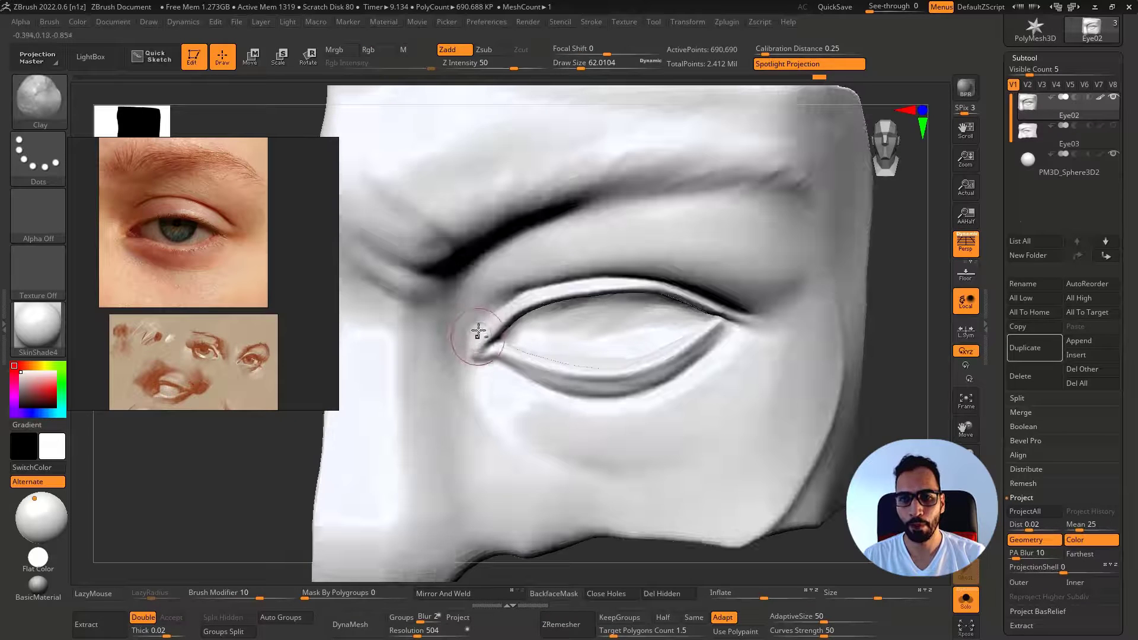
key("shift")
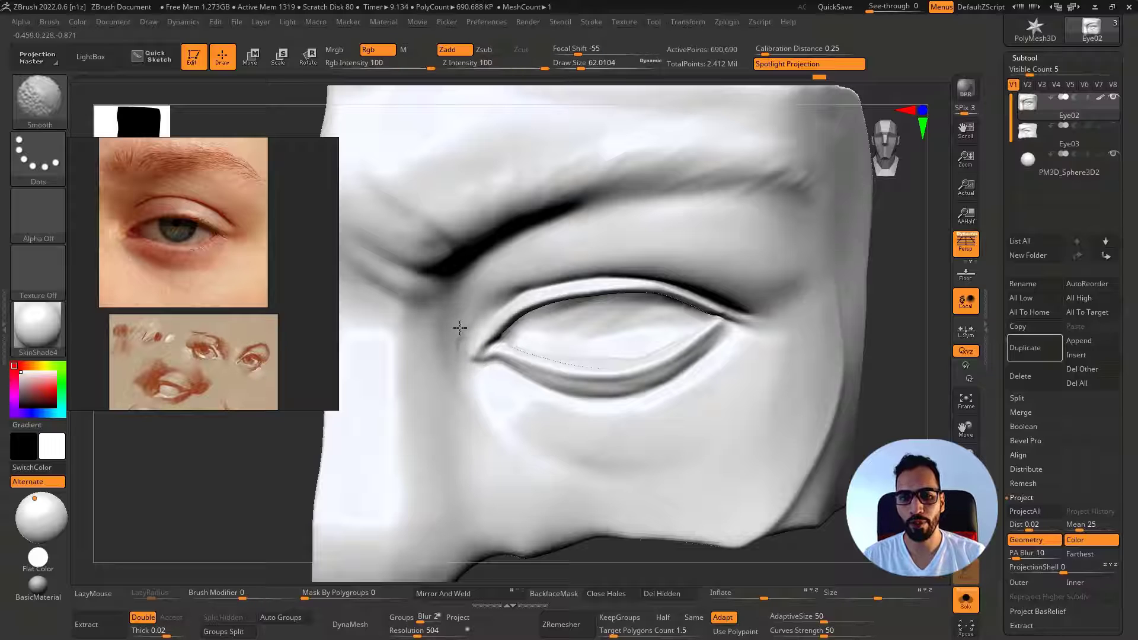
Smooth the inner eye corner on the next lower subdivision level, and return to the 690,690-point level to finish smoothing
key("shift+d")
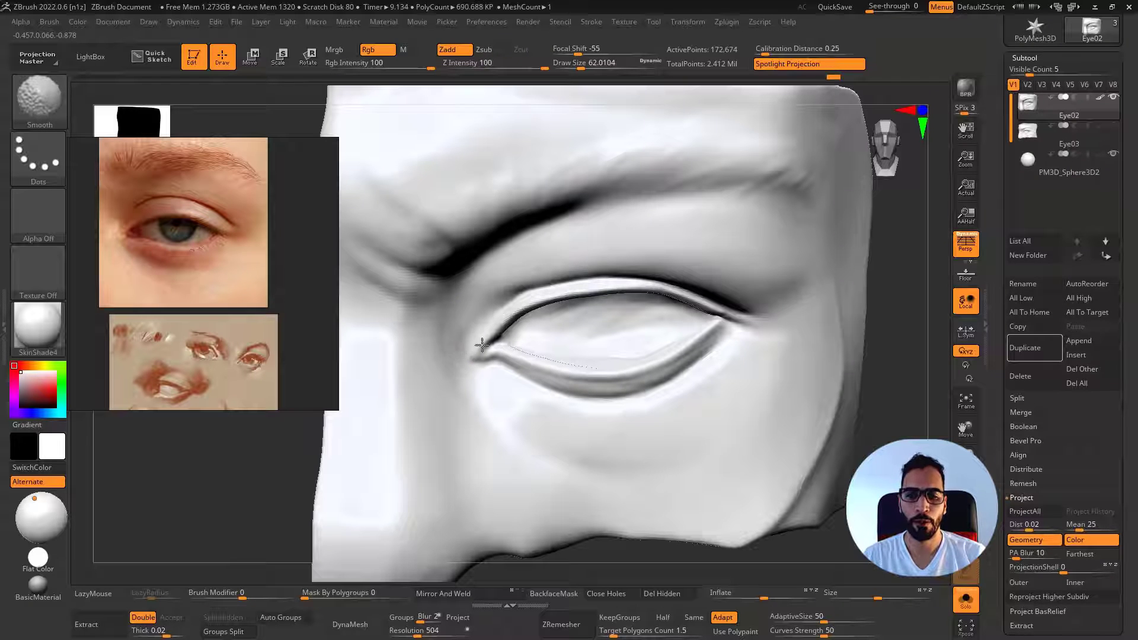
key("d")
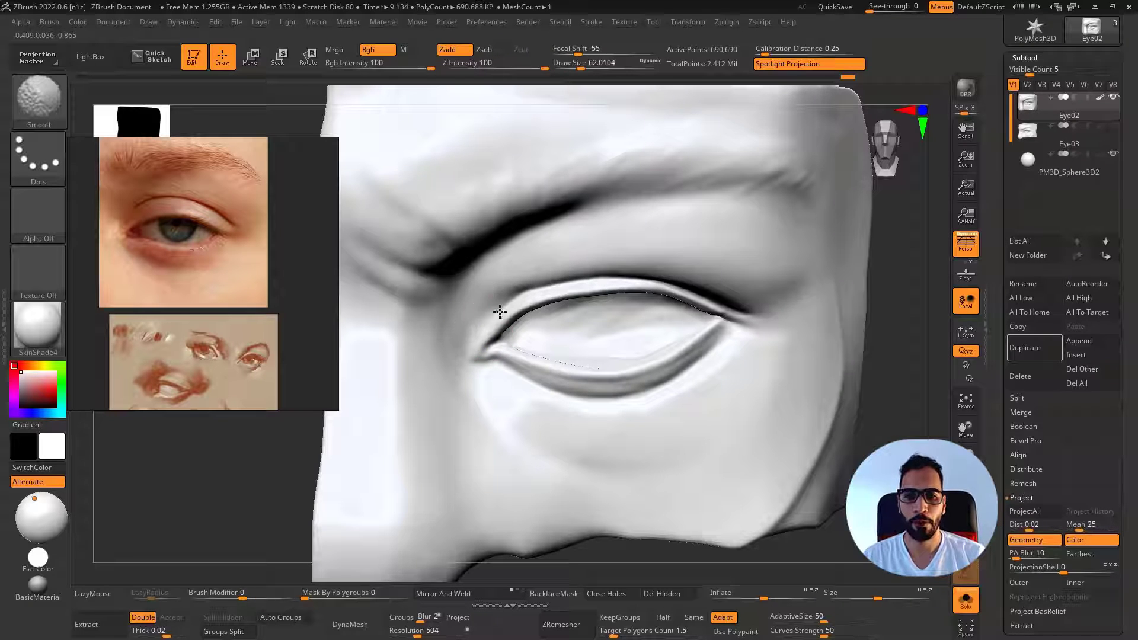
left_click_drag(457, 333, 455, 338, "shift")
right_click_drag(454, 338, 500, 329)
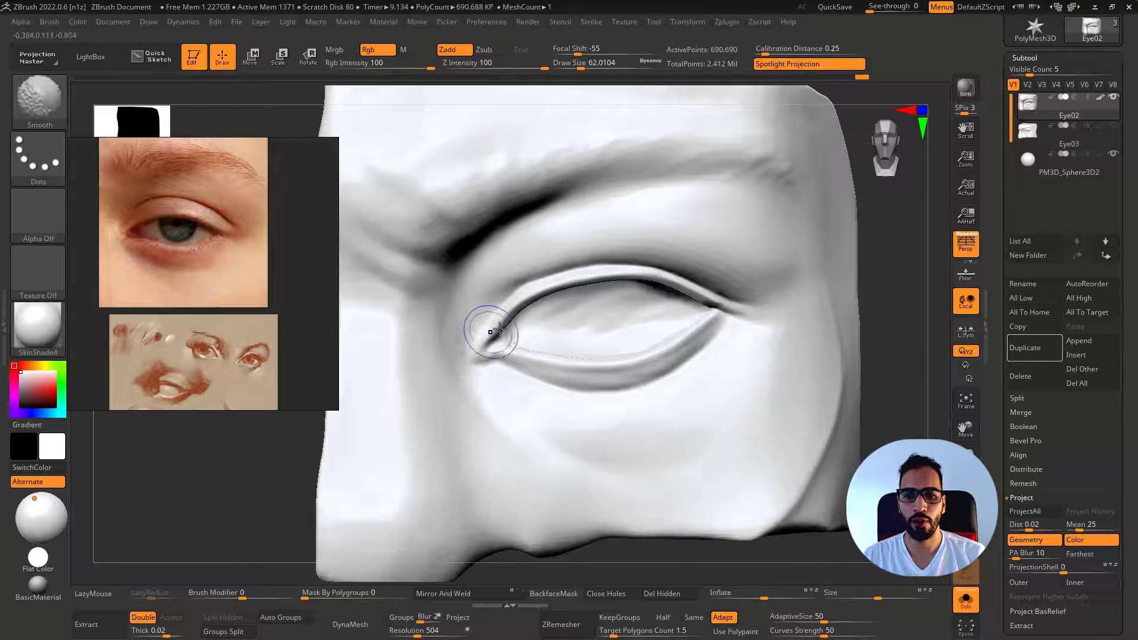
Set the Standard brush's draw size to about 37 and reset all brushes, with the eye photo placed beside the sculpt
key("s")
mouse_move(501, 324)
left_mouse_down()
mouse_move(508, 308)
mouse_move(528, 348)
mouse_move(468, 358)
left_mouse_up()
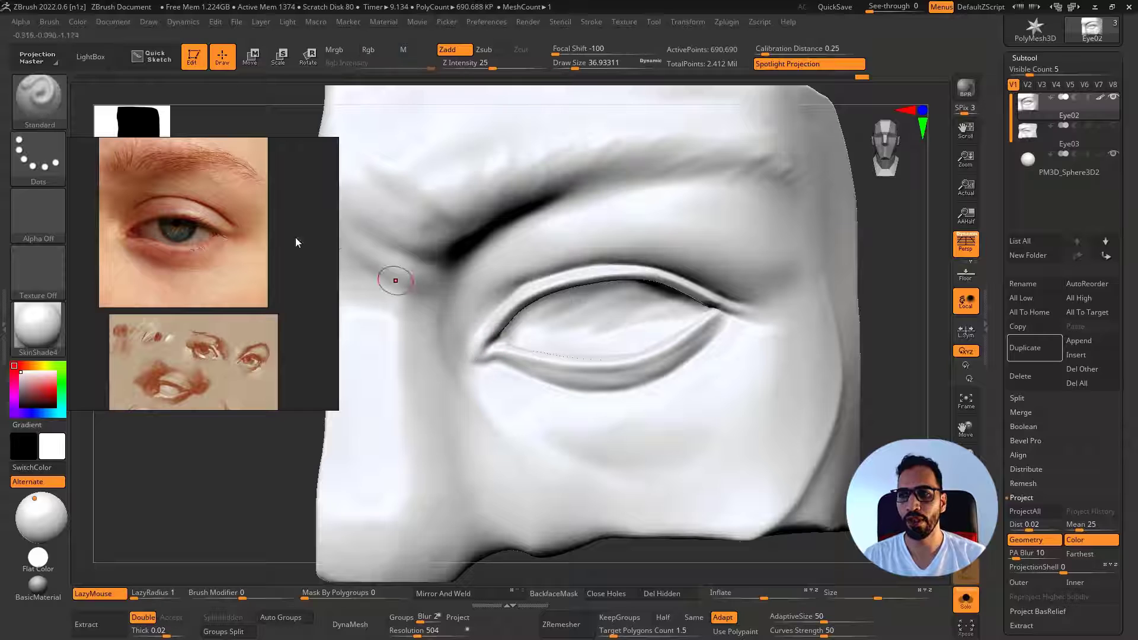
left_click(48, 22)
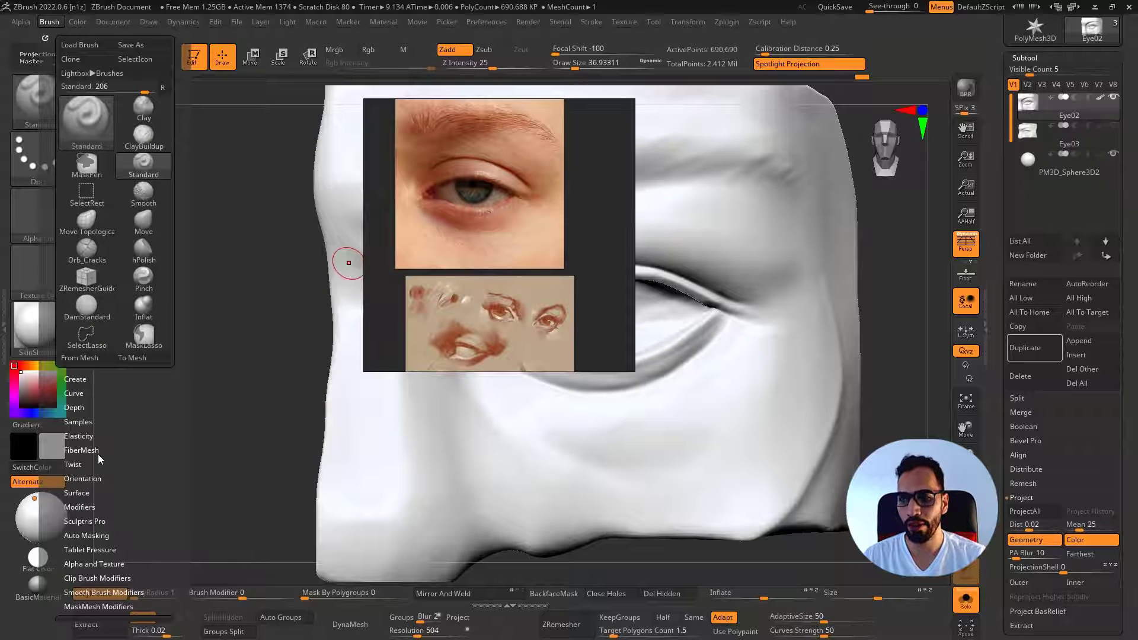
scroll(98, 454, "down", 5)
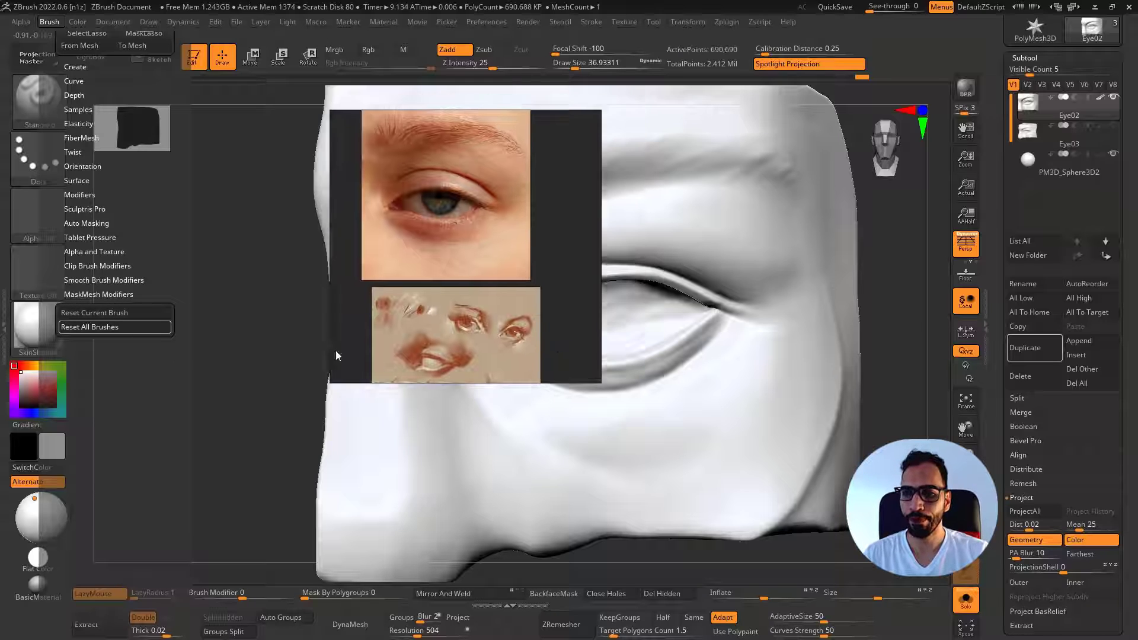
left_click_drag(155, 323, 237, 322)
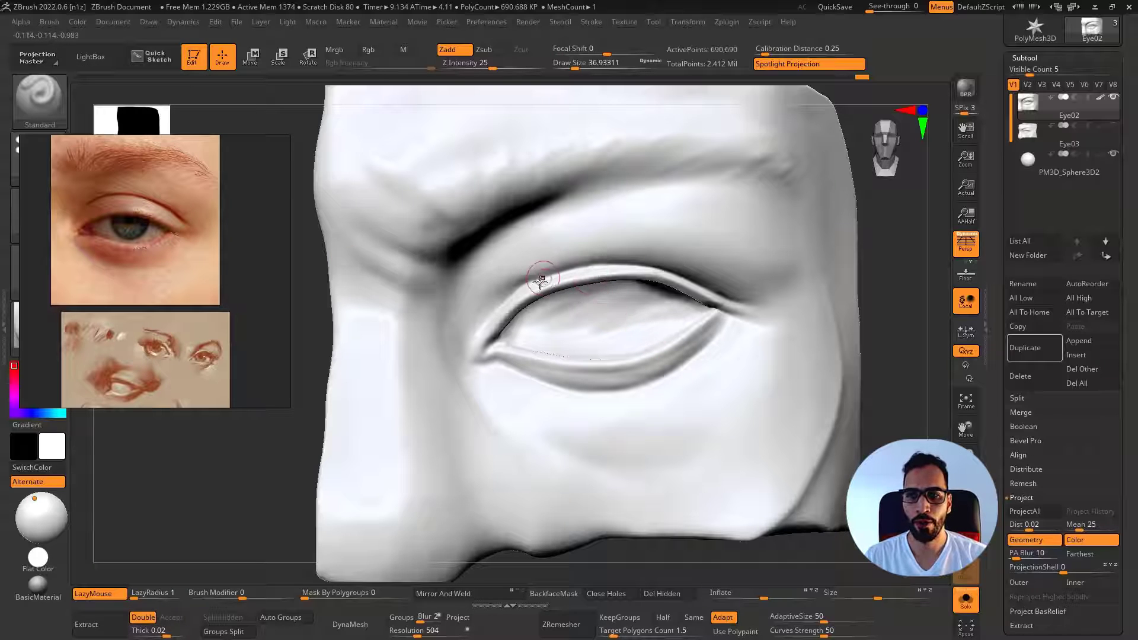
left_click(179, 313)
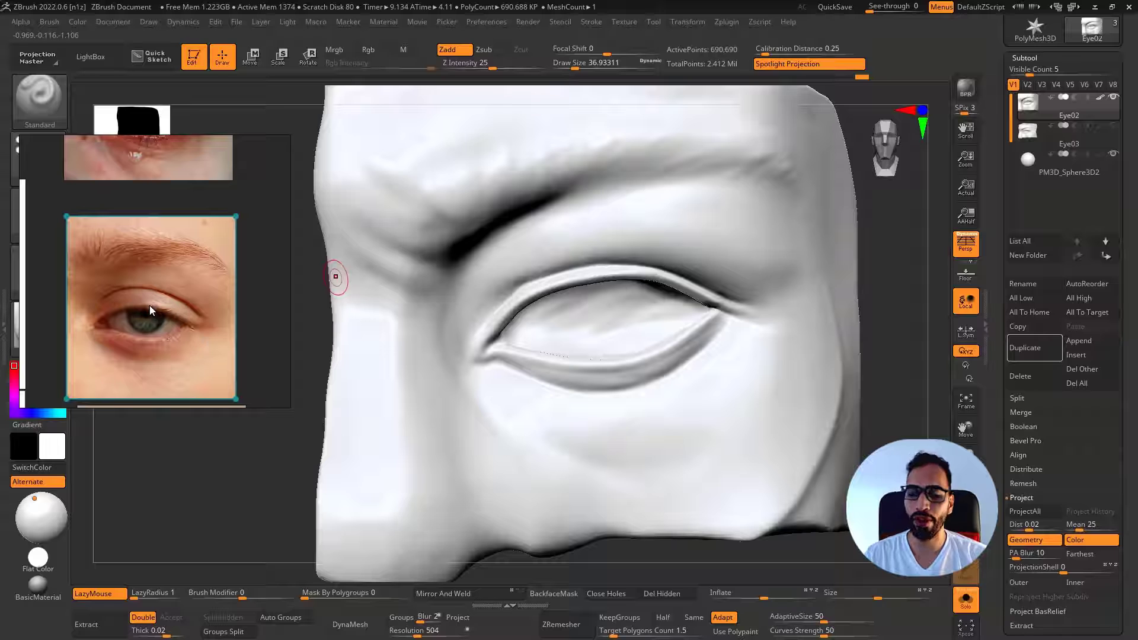
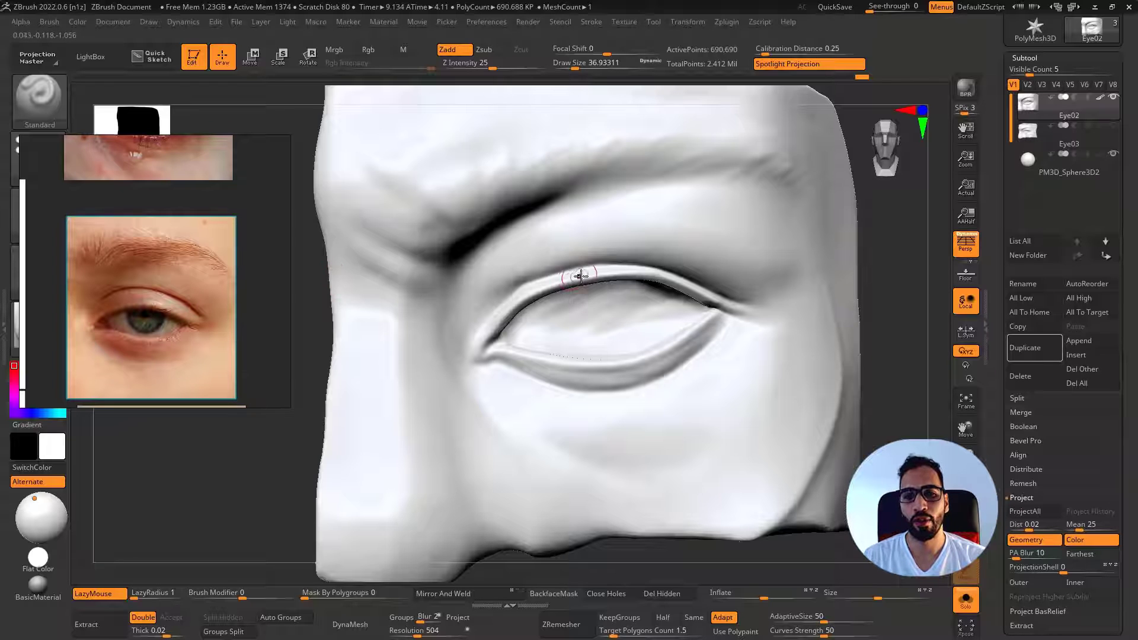
key("ctrl")
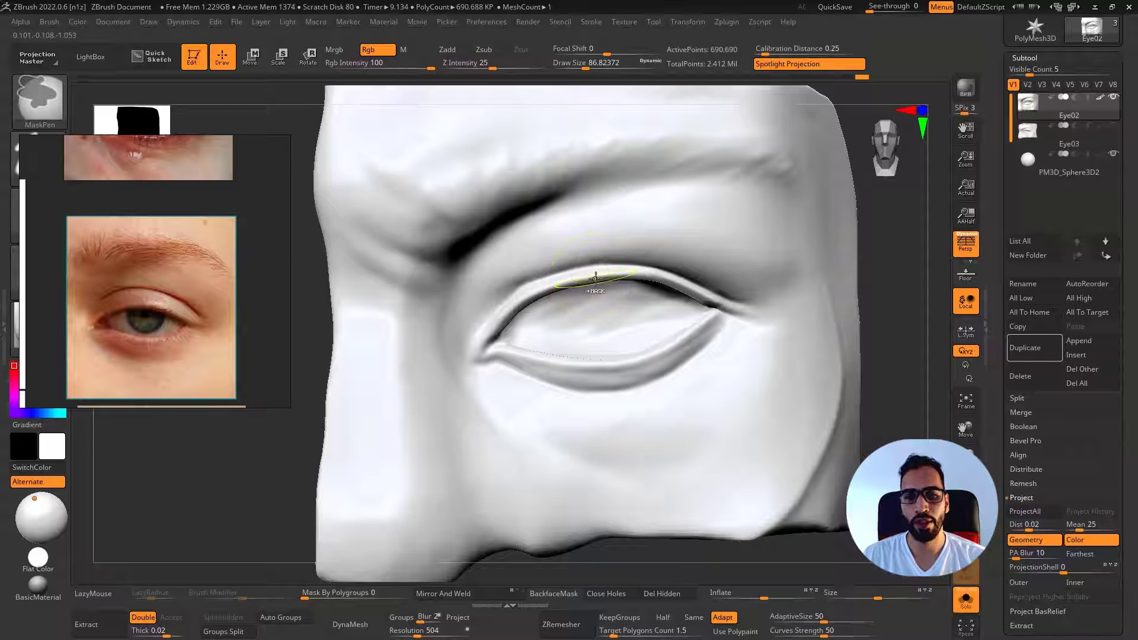
left_click_drag(686, 282, 546, 285, "ctrl")
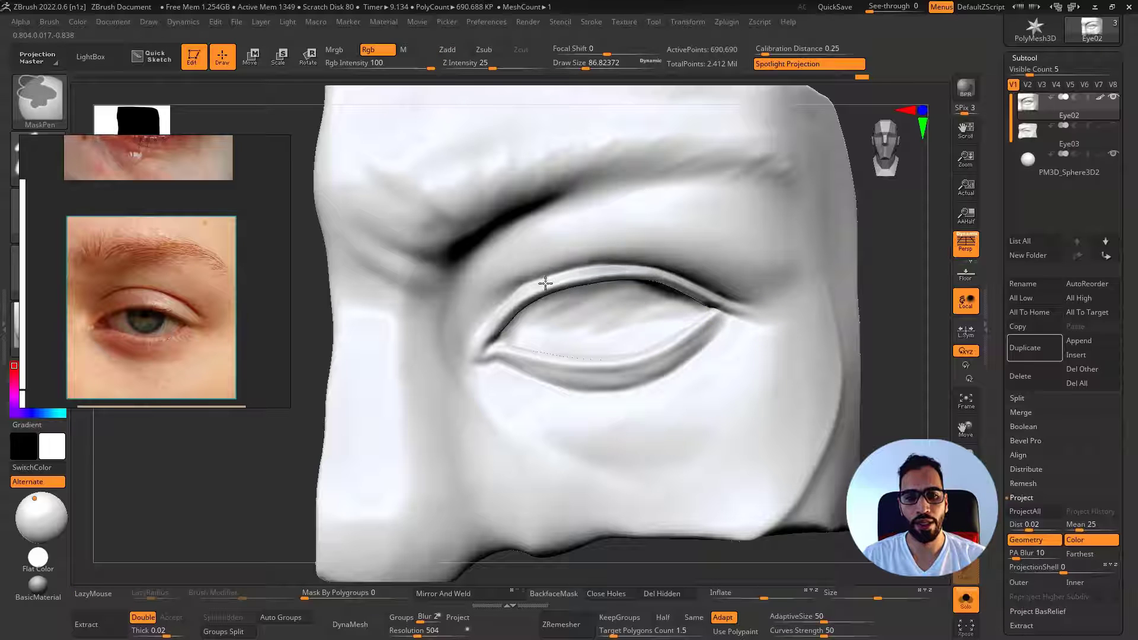
key("ctrl+z")
Paint a mask along the upper eyelid rim with MaskPen at a draw size of about 54, and invert the mask
key("bracketleft")
mouse_move(737, 309)
left_mouse_down("ctrl")
mouse_move(652, 282)
mouse_move(552, 278)
mouse_move(483, 321)
mouse_move(479, 337)
left_mouse_up("ctrl")
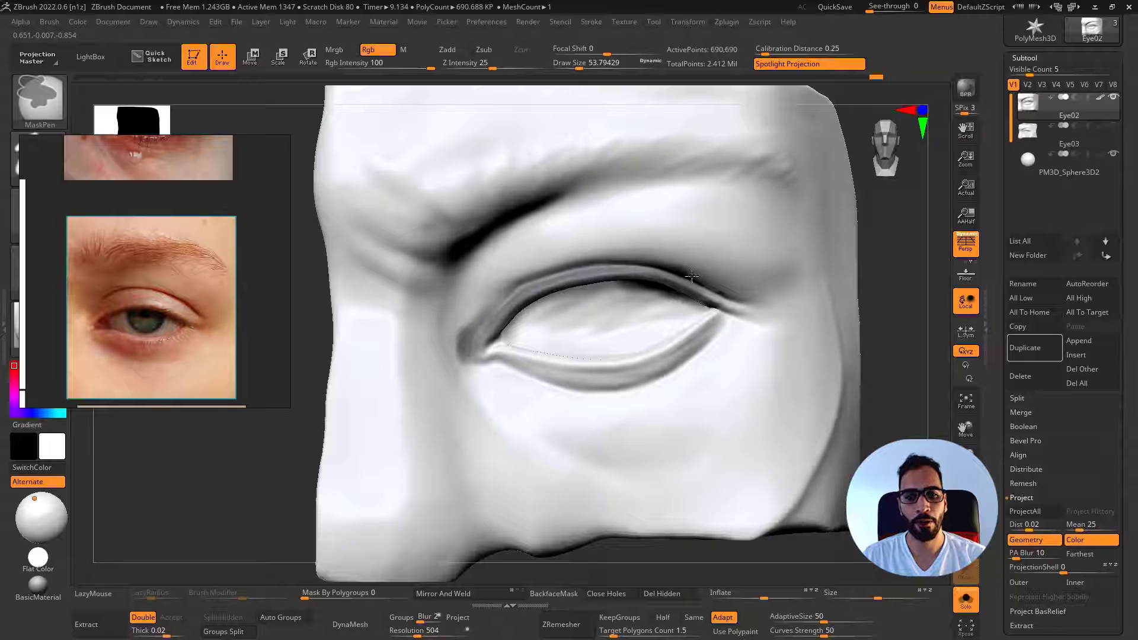
left_click(896, 318, "ctrl")
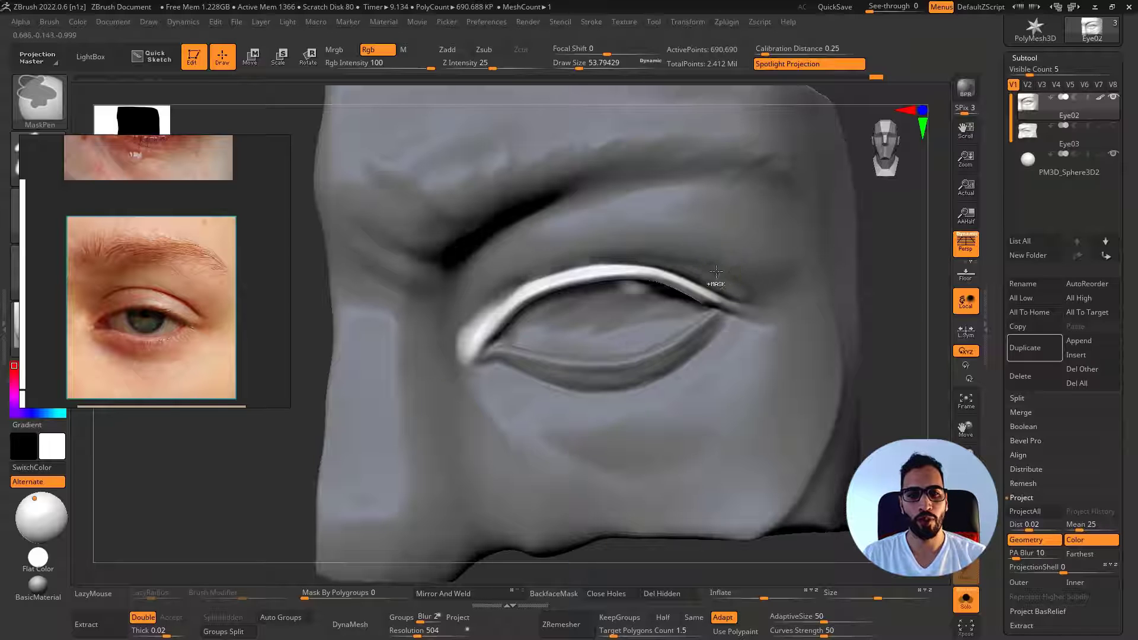
left_click(907, 285, "ctrl")
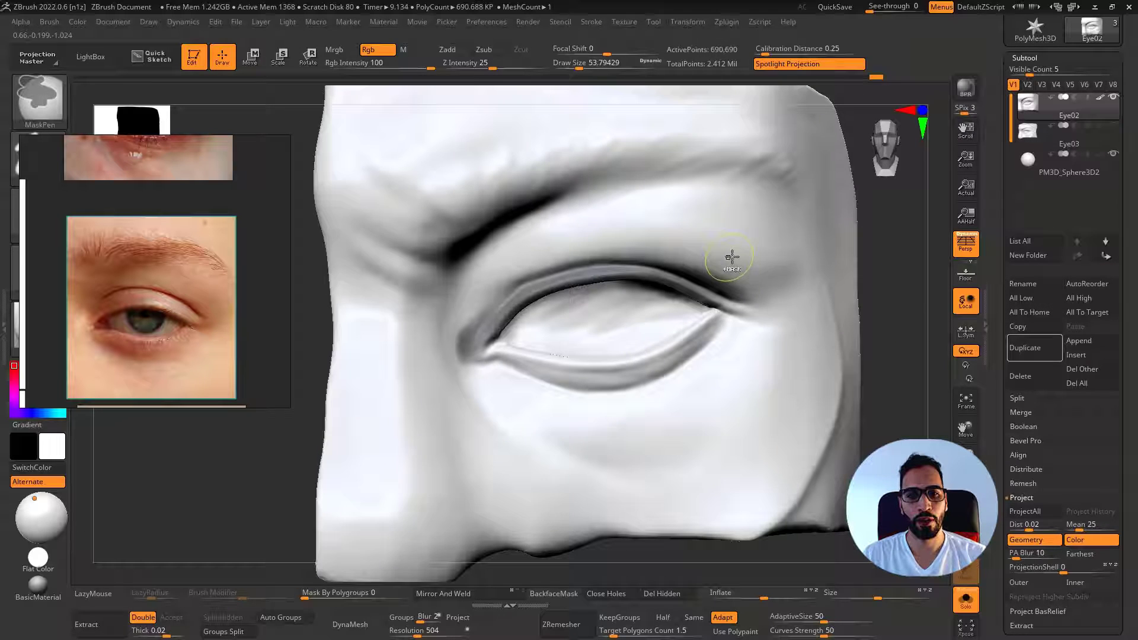
left_click(908, 278, "ctrl")
Inflate the unmasked upper eyelid rim with the Inflat brush at a draw size of about 51
key("s")
left_click_drag(653, 284, 667, 286)
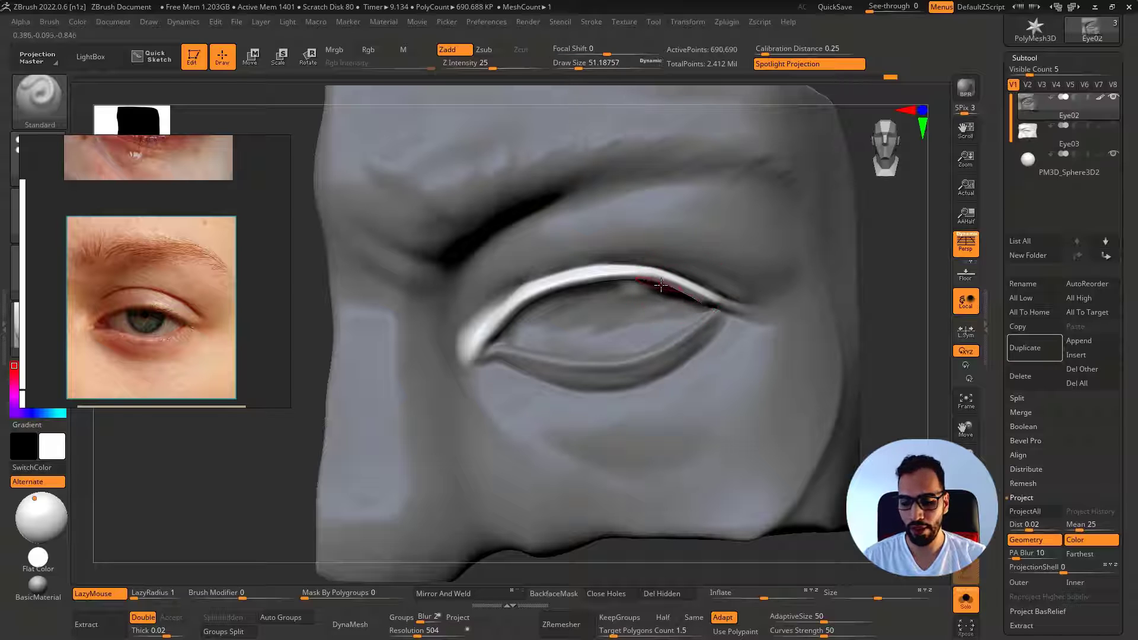
key("b")
key("i")
key("n")
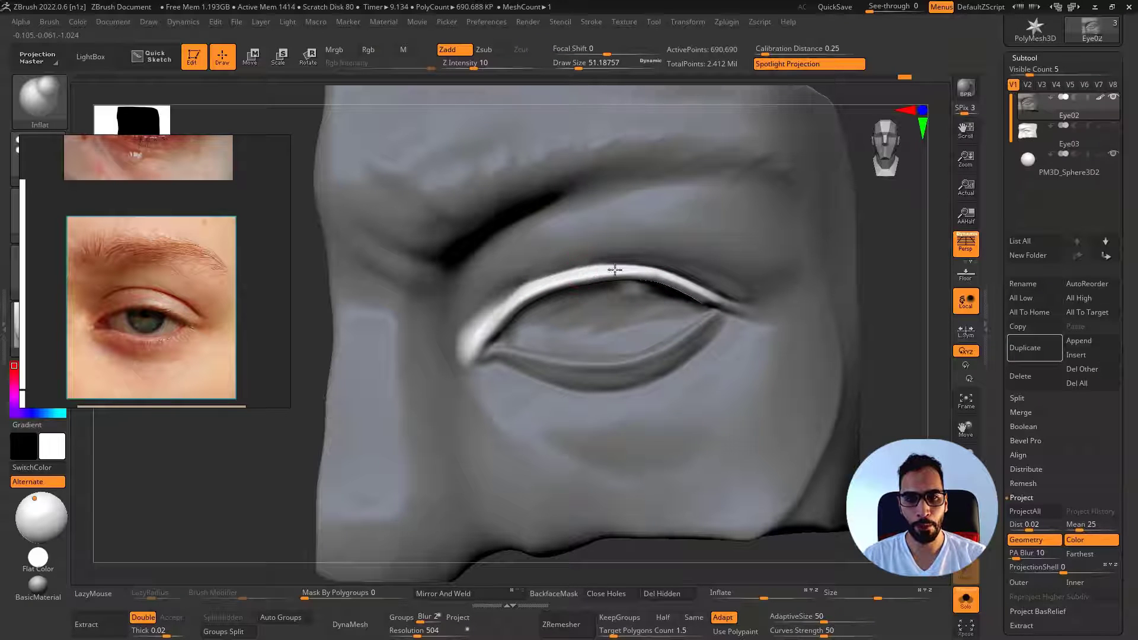
right_click_drag(532, 320, 531, 297)
Sharpen the edge of the upper eyelid rim with the DamStandard brush and smooth the strokes
key("b")
key("d")
key("s")
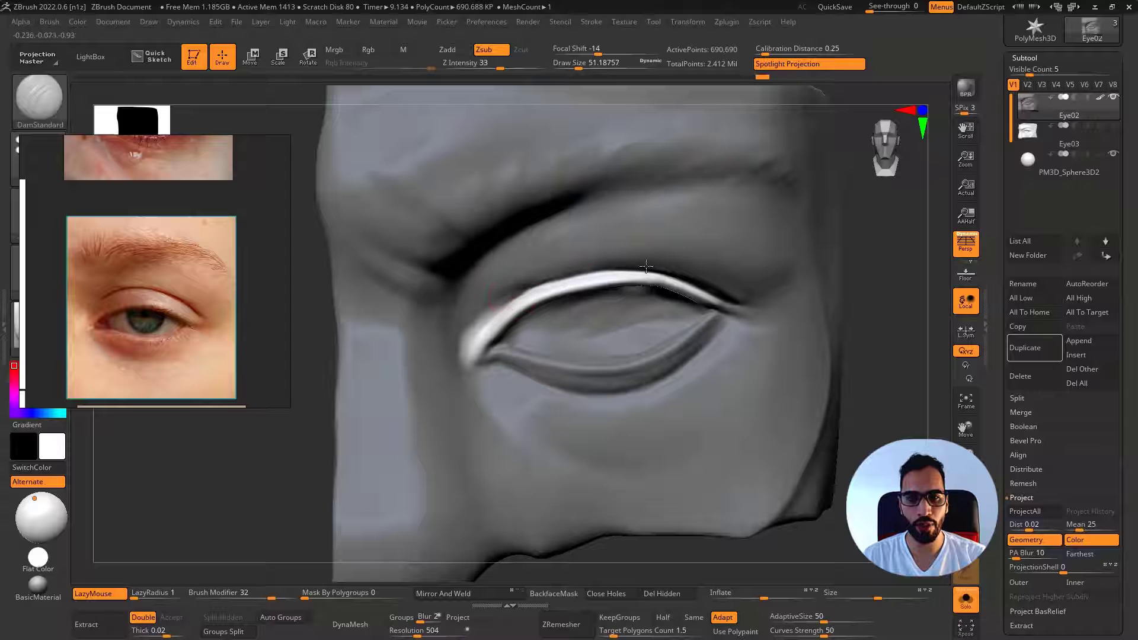
right_click_drag(528, 300, 541, 205)
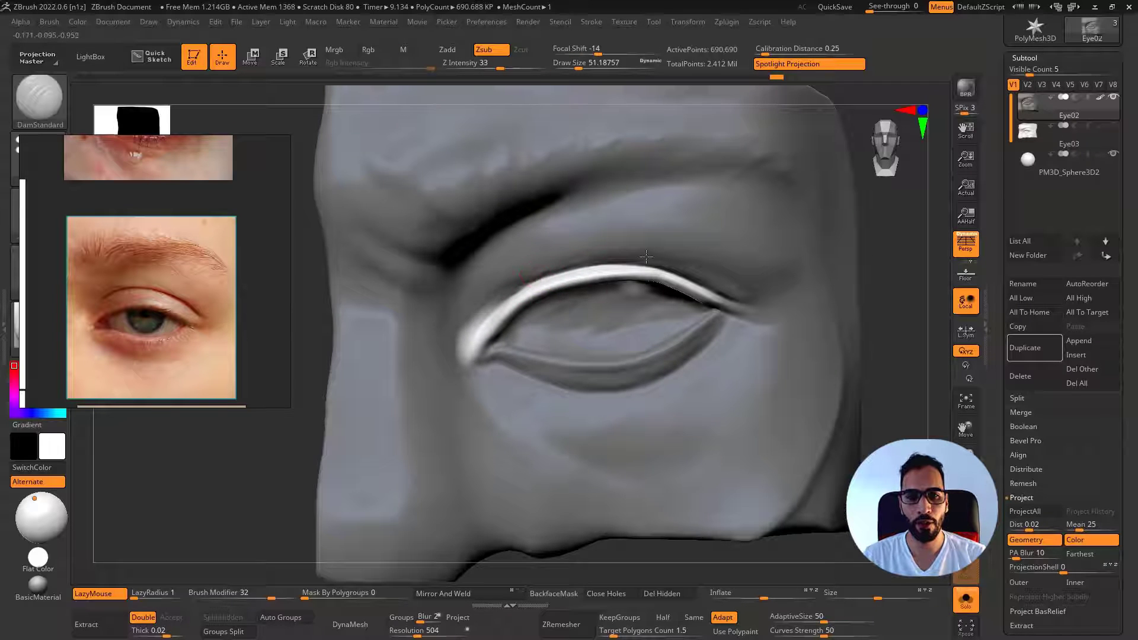
key("ctrl")
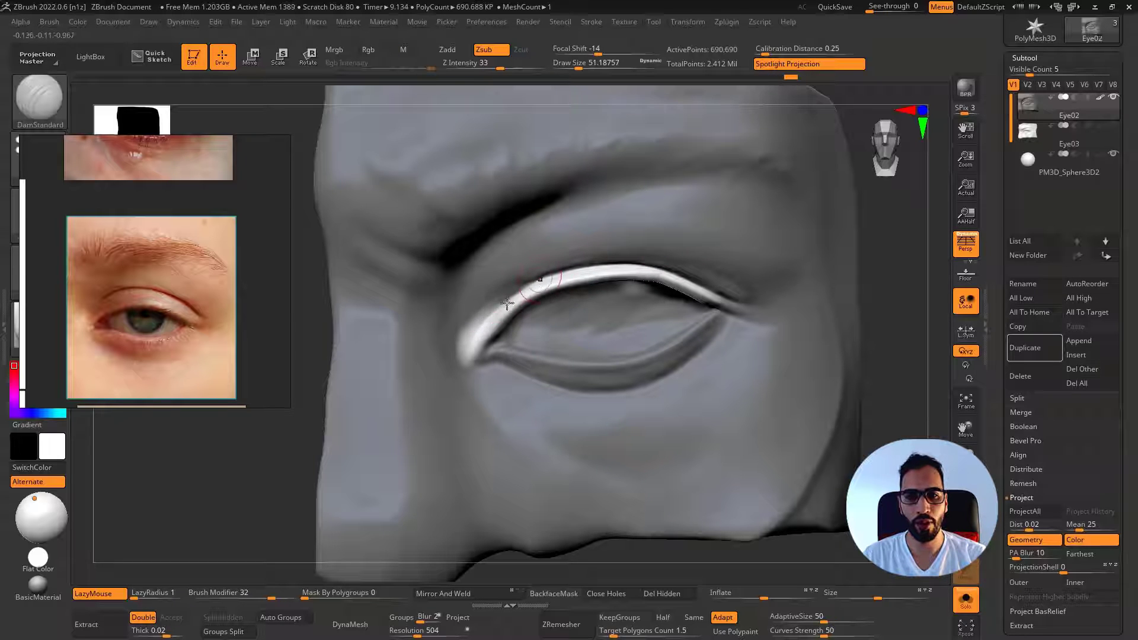
key("shift")
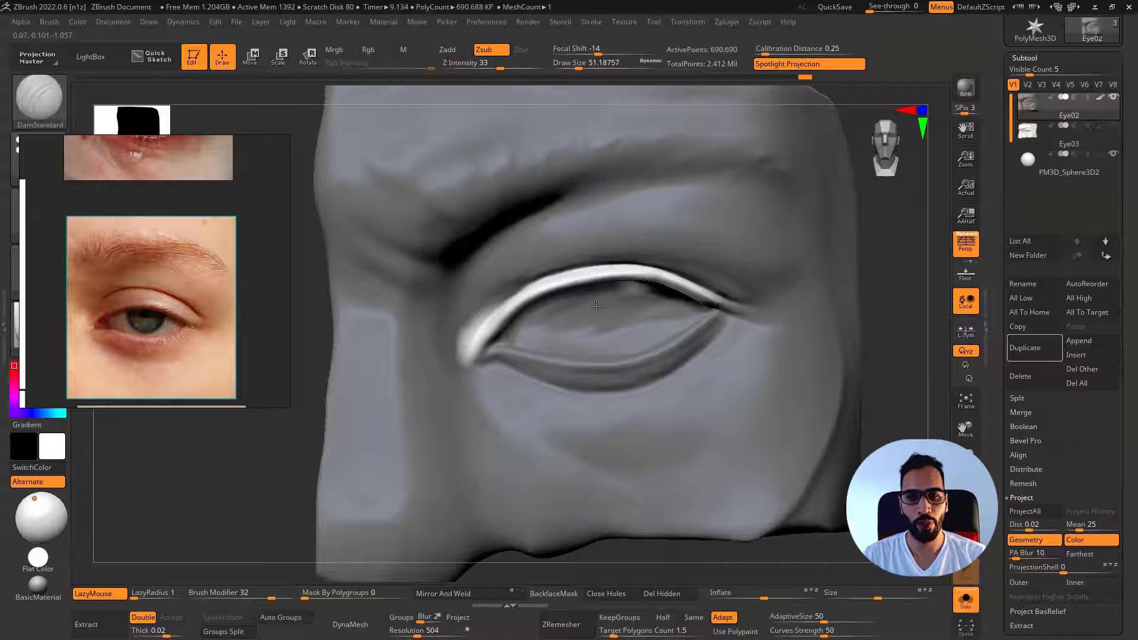
right_click_drag(533, 296, 584, 368)
key("shift")
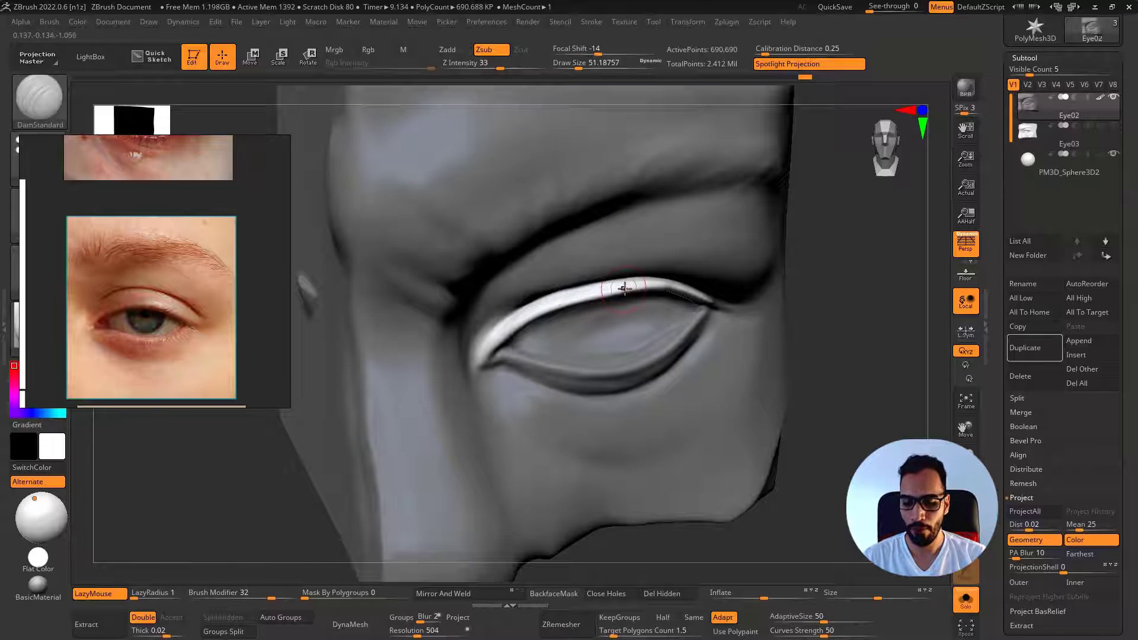
key("shift")
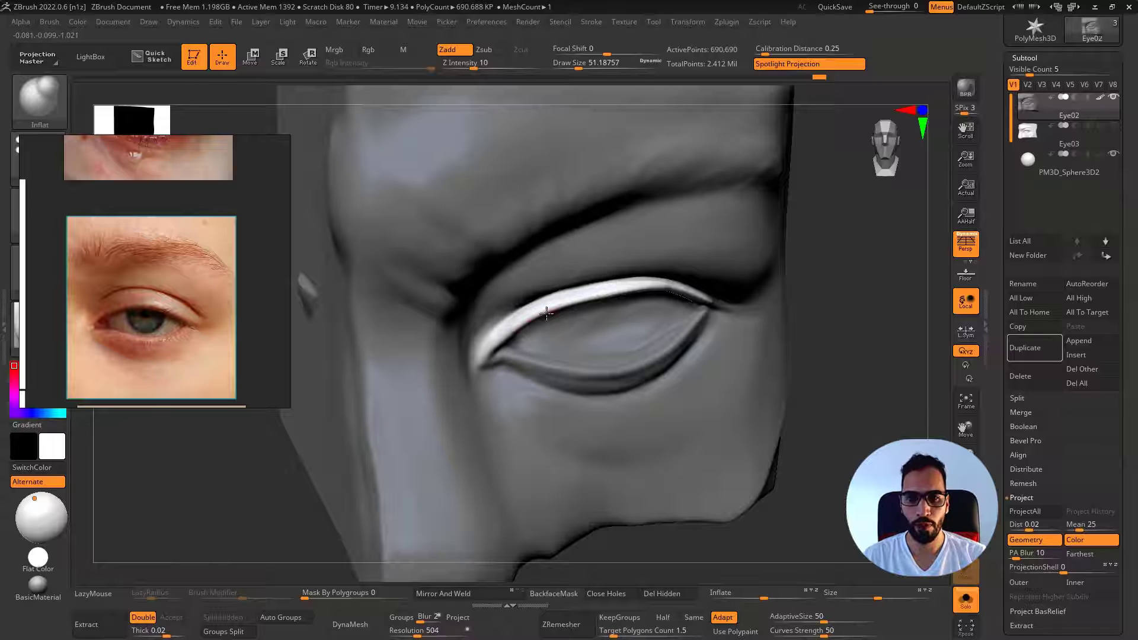
Build up the upper eyelid rim from the inner side to the outer corner with the Standard brush
key("b")
key("s")
key("t")
left_click_drag(513, 324, 678, 281)
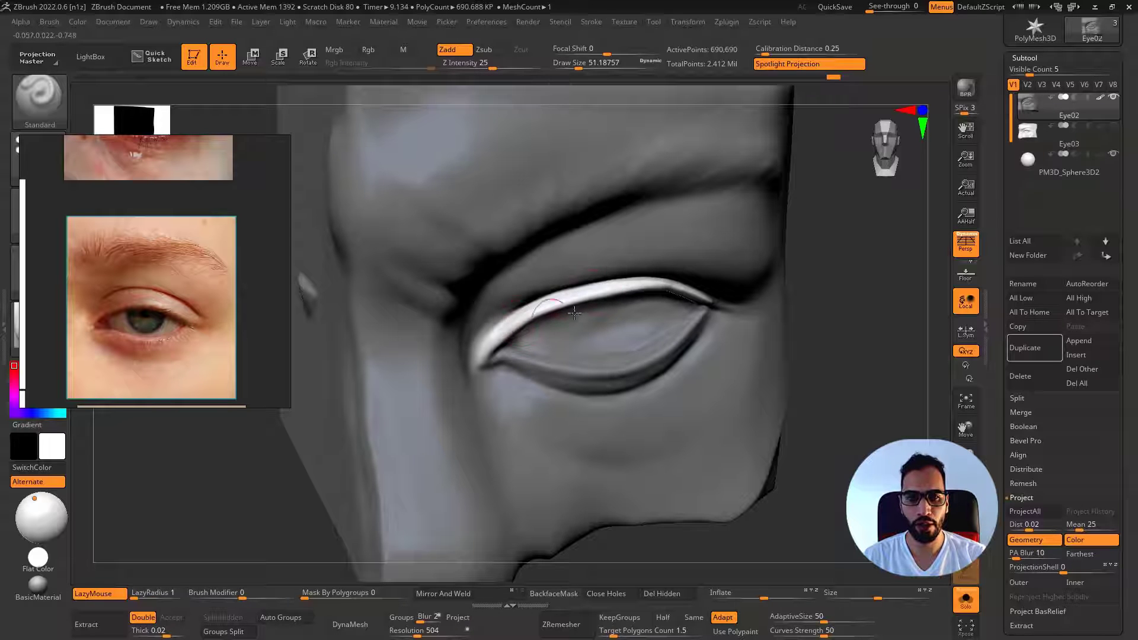
right_click_drag(575, 313, 542, 291)
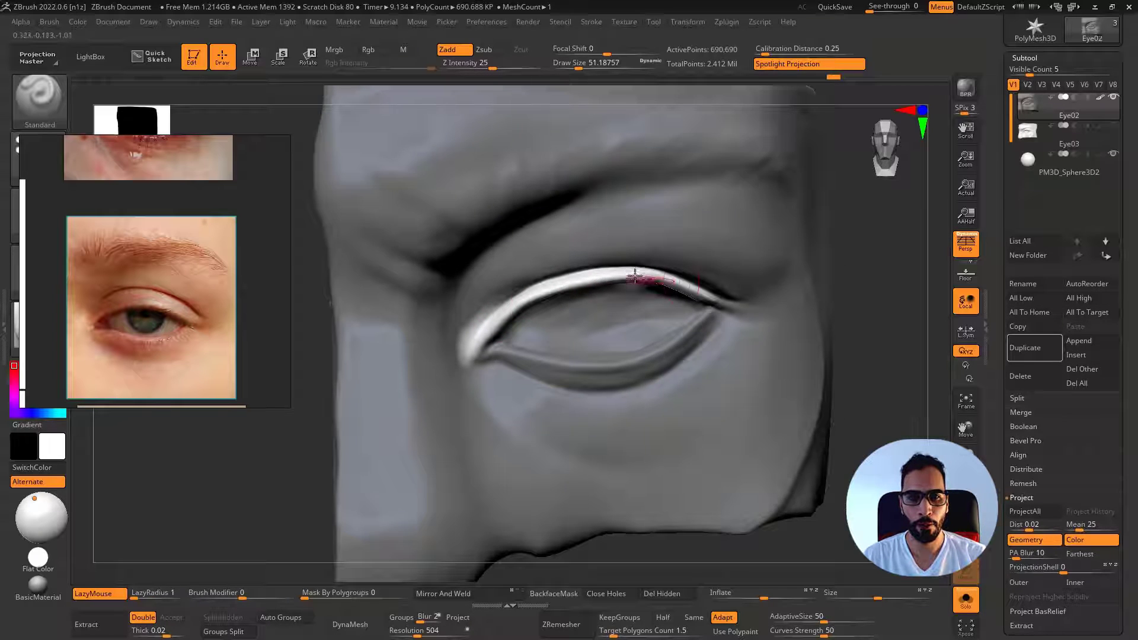
right_click_drag(635, 276, 650, 275)
left_click_drag(684, 281, 729, 296)
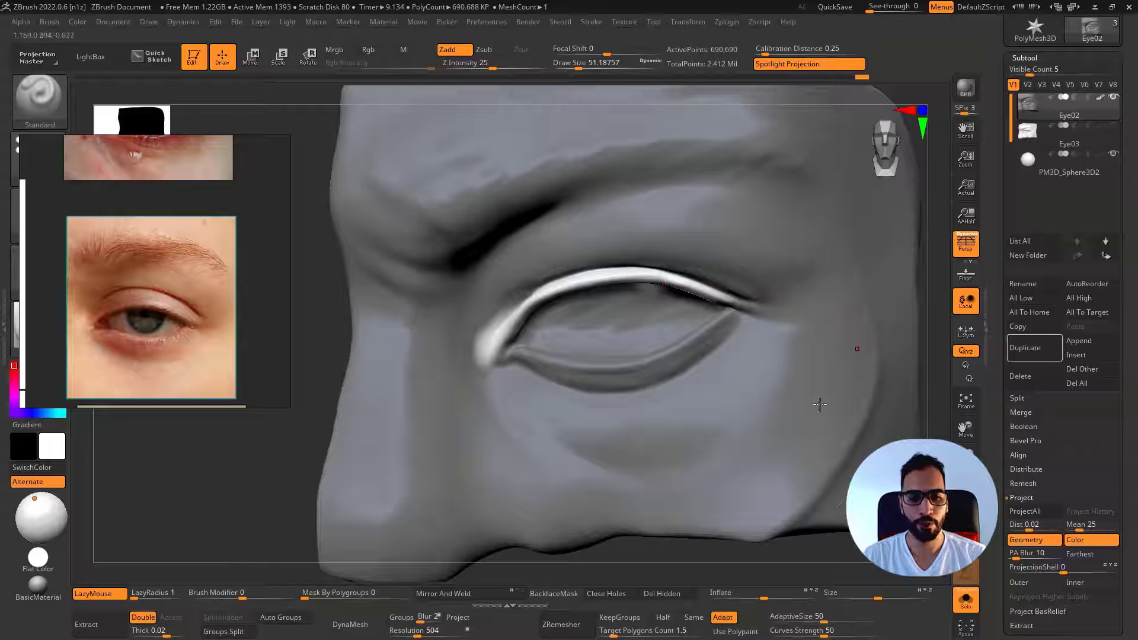
Invert the mask to work on the surrounding skin, sculpting the outer eye corner and smoothing the lower eyelid rim
left_click(734, 556, "ctrl")
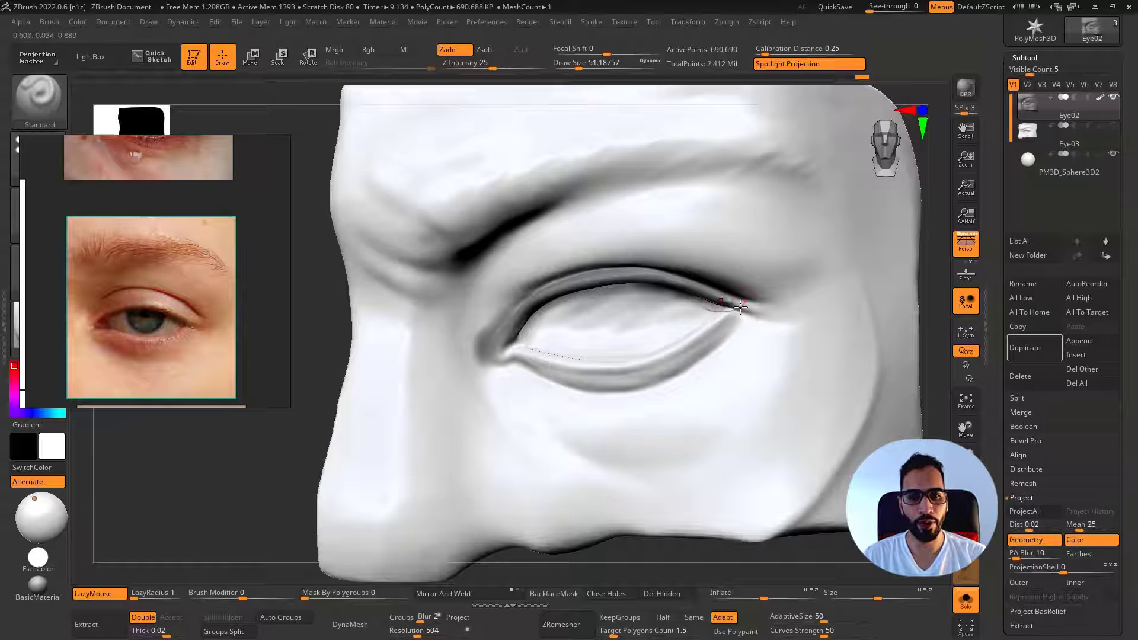
mouse_move(740, 306)
left_mouse_down()
mouse_move(796, 300)
mouse_move(771, 319)
left_mouse_up()
mouse_move(699, 362)
left_mouse_down("shift")
mouse_move(643, 383)
mouse_move(668, 369)
left_mouse_up("shift")
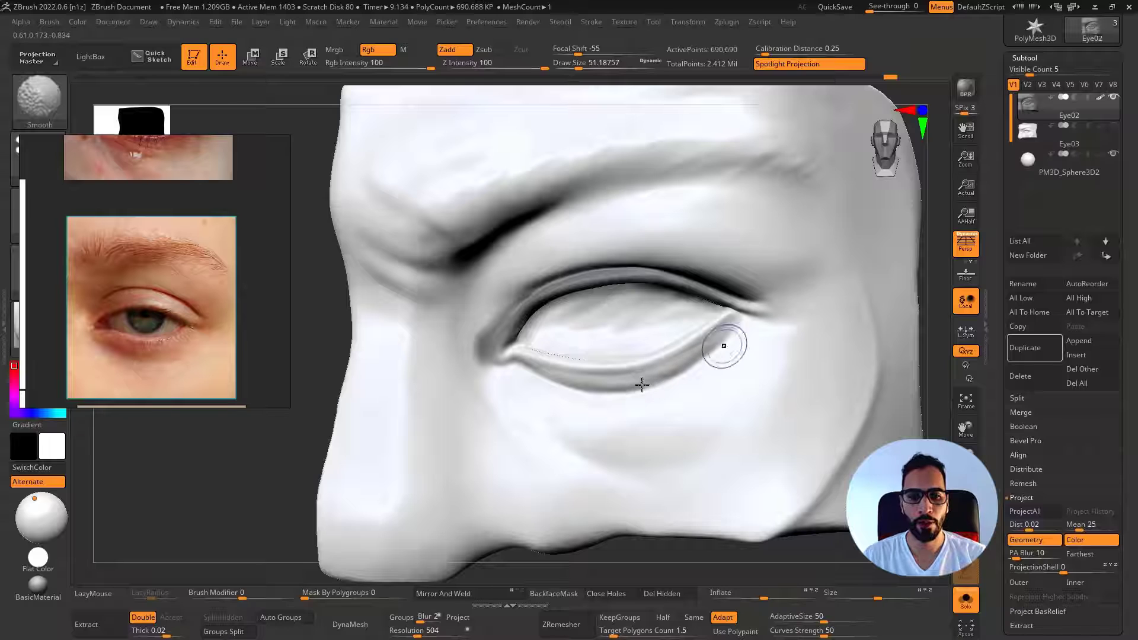
left_click_drag(724, 345, 584, 390, "shift")
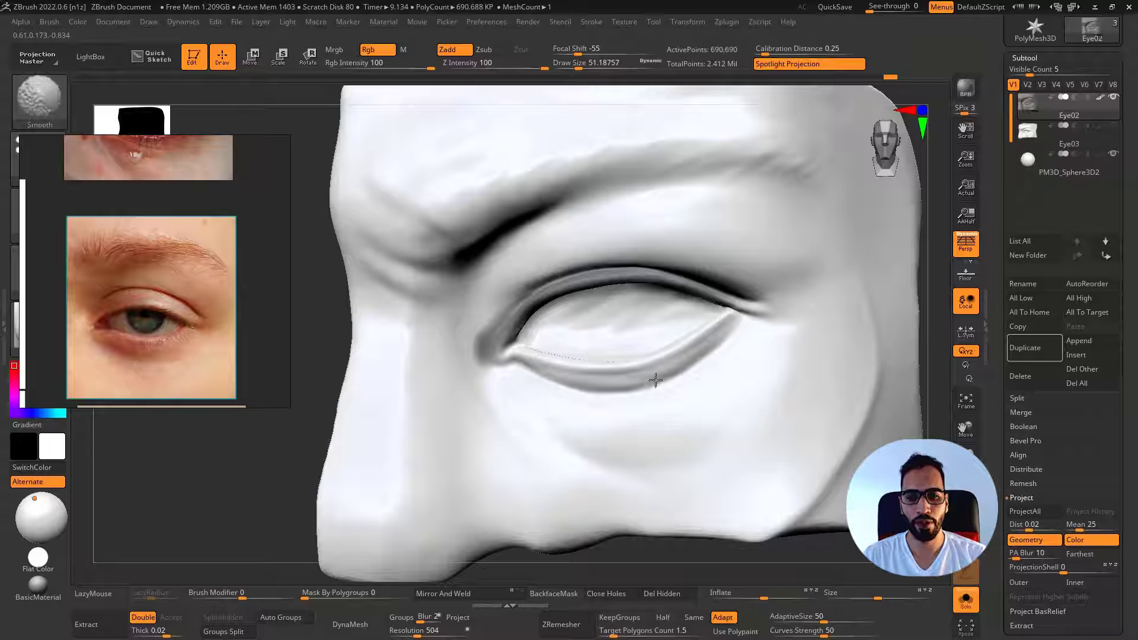
left_click_drag(656, 380, 691, 363, "shift")
left_click_drag(593, 377, 655, 364, "shift")
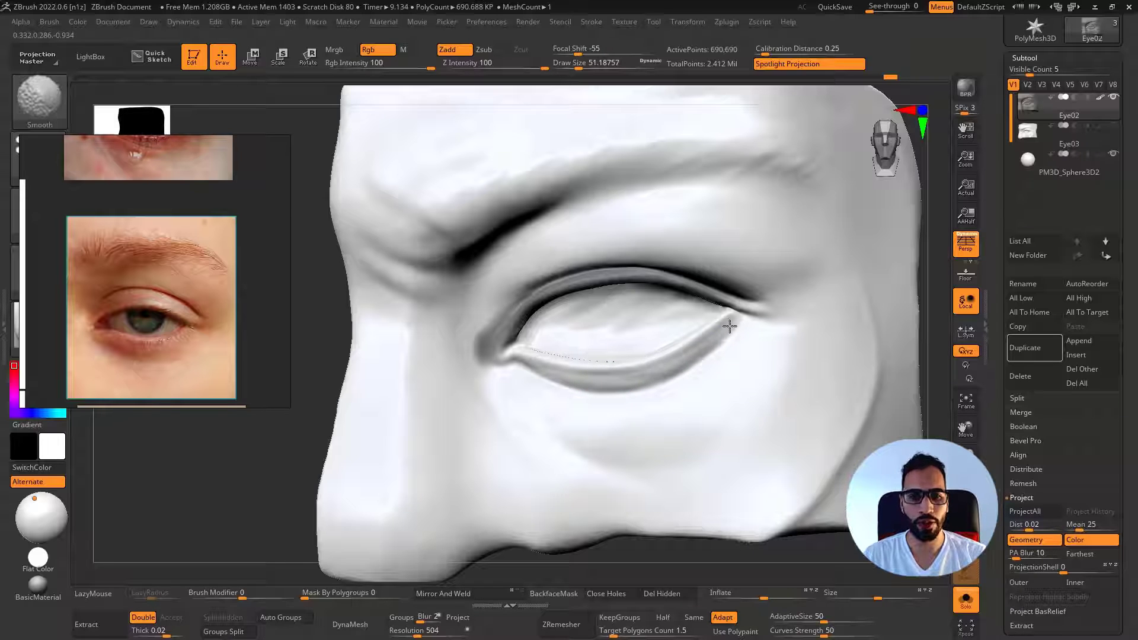
Flatten the lower eyelid rim from the outer to the inner side with the hPolish brush
key("b")
key("h")
key("p")
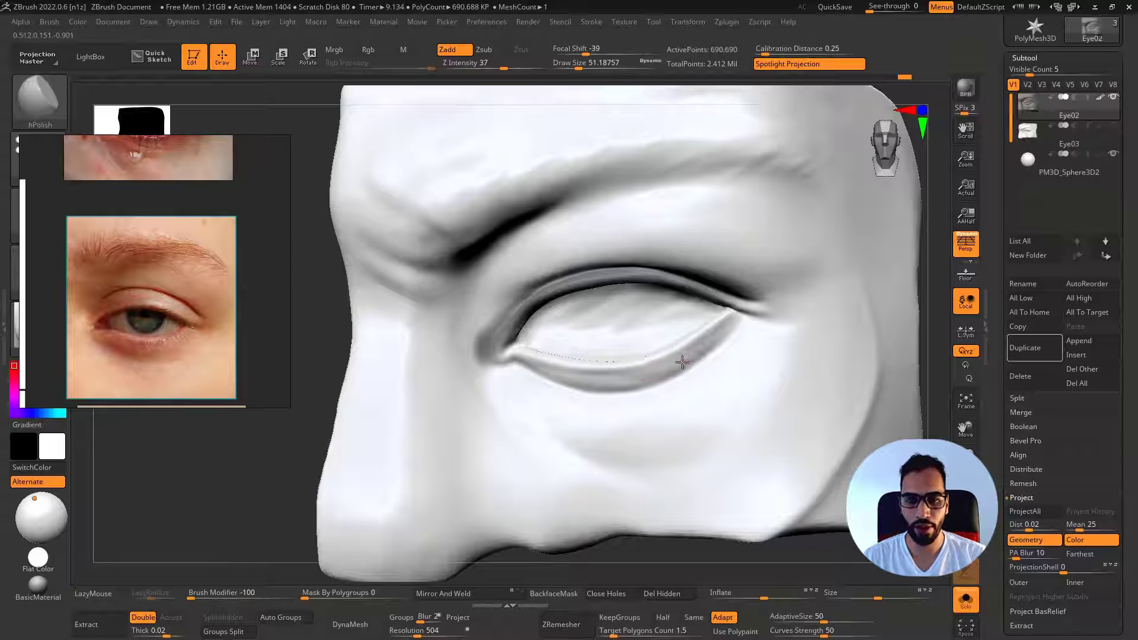
left_click_drag(680, 361, 678, 357)
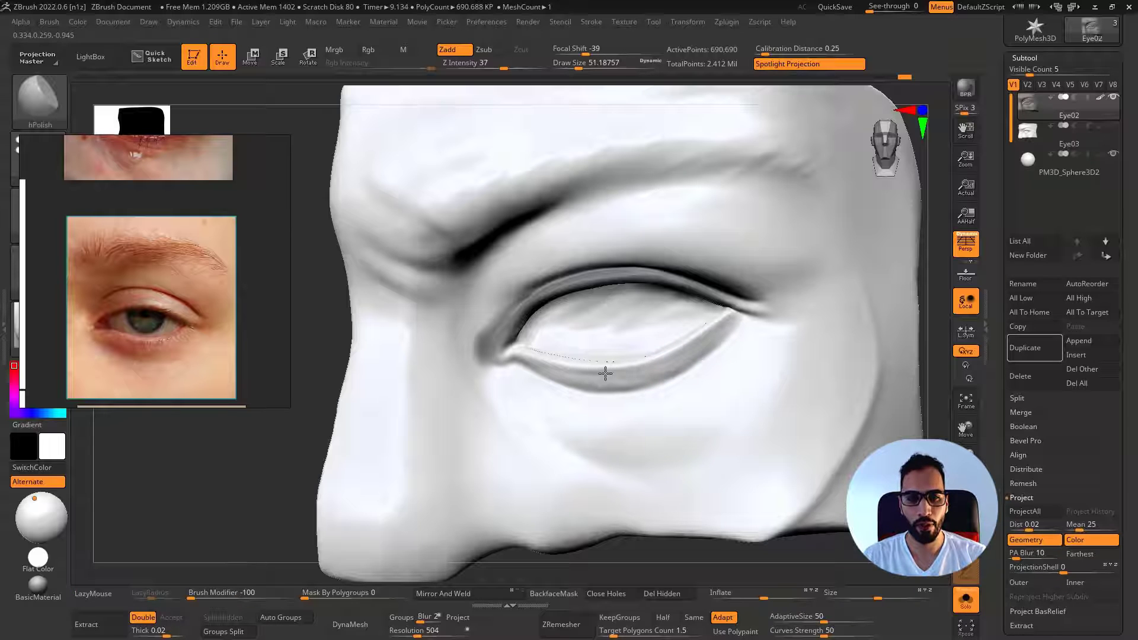
left_click_drag(630, 378, 558, 371)
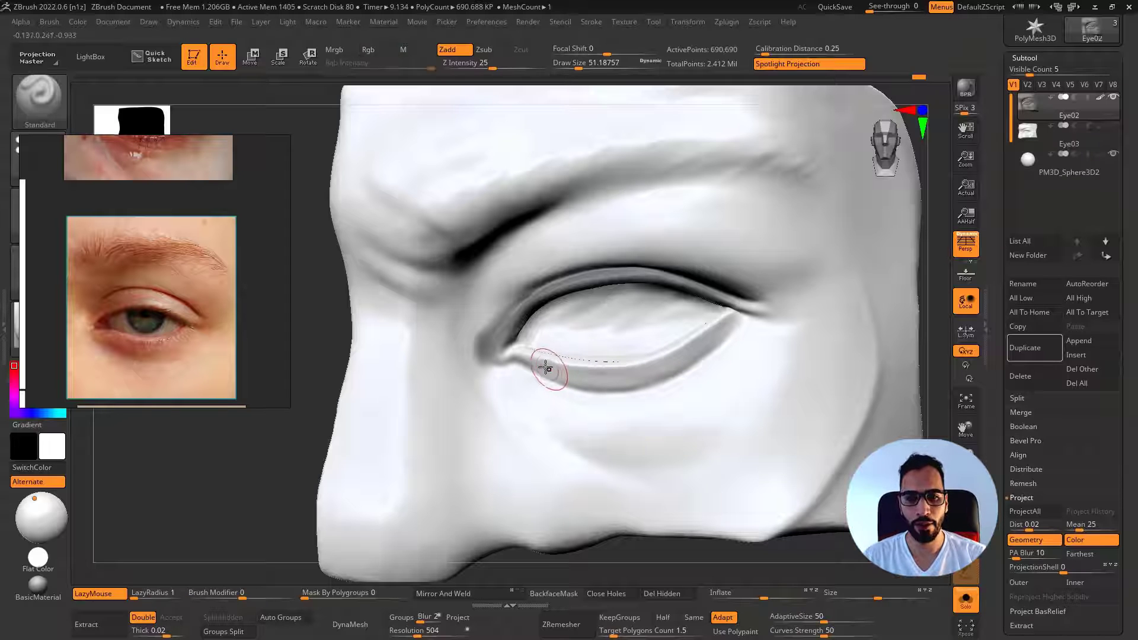
Add volume along the lower eyelid rim with the Inflat brush at a Z Intensity of 10
key("b")
key("i")
key("n")
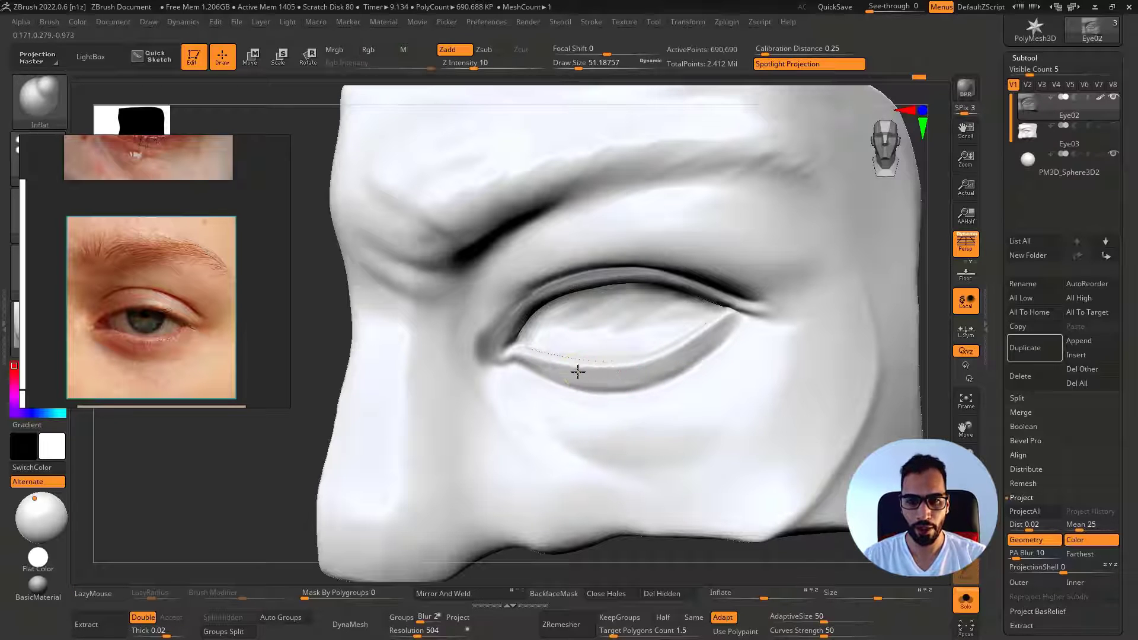
left_click_drag(606, 374, 619, 375)
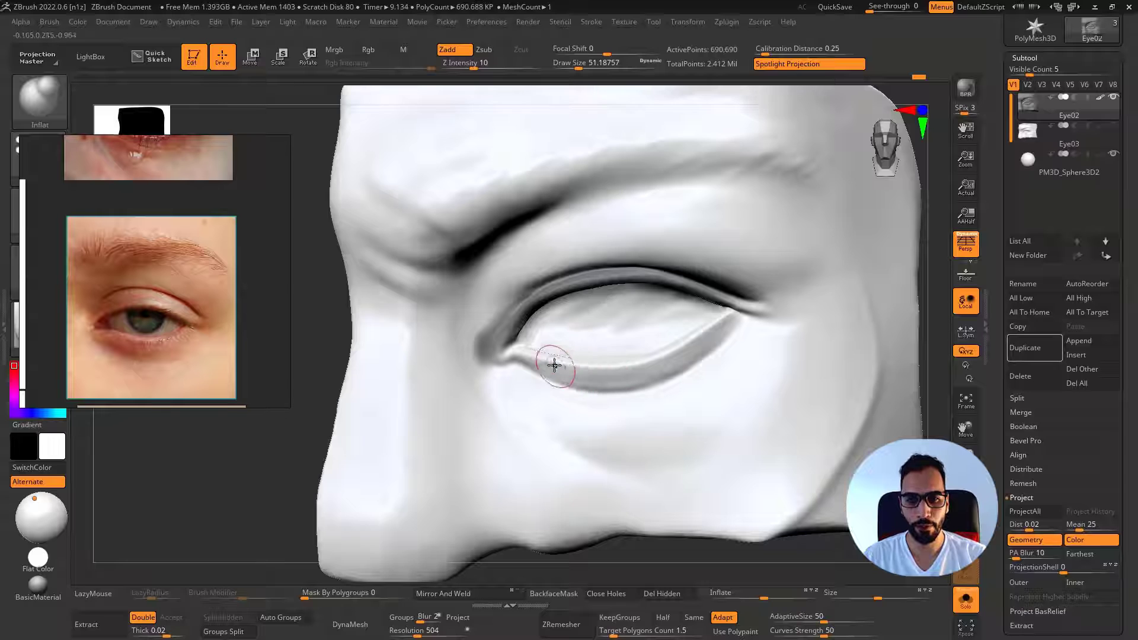
right_click_drag(554, 365, 574, 374)
Smooth the lower eyelid rim on a lower subdivision level and again at the 690,690-point level with a draw size of about 29
left_click_drag(578, 374, 679, 354, "shift")
key("shift+d")
key("shift+d")
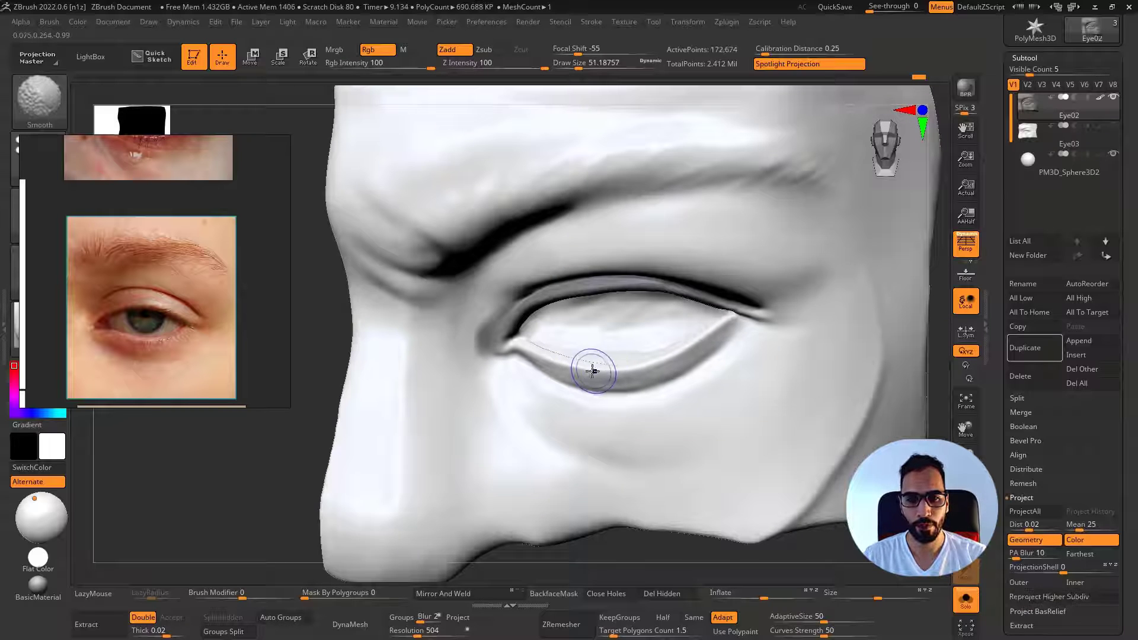
key("s")
mouse_move(591, 373)
left_mouse_down()
mouse_move(542, 353)
mouse_move(614, 374)
left_mouse_up()
key("d")
key("d")
right_click_drag(617, 348, 585, 370)
mouse_move(586, 371)
left_mouse_down("shift")
mouse_move(564, 372)
mouse_move(658, 367)
left_mouse_up("shift")
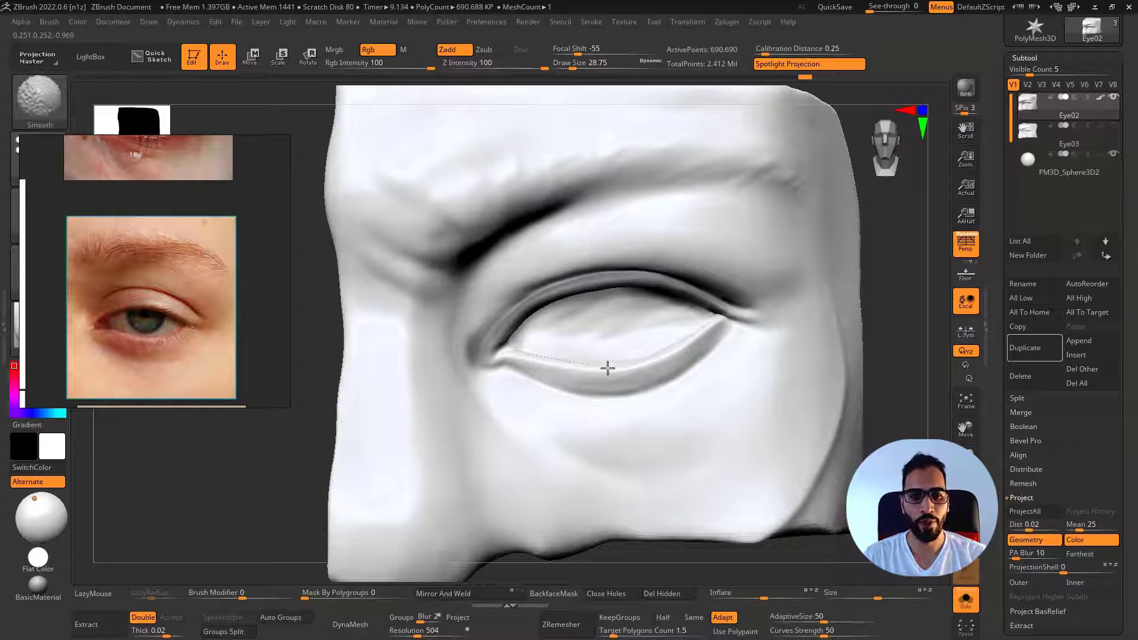
left_click_drag(718, 321, 727, 354, "shift")
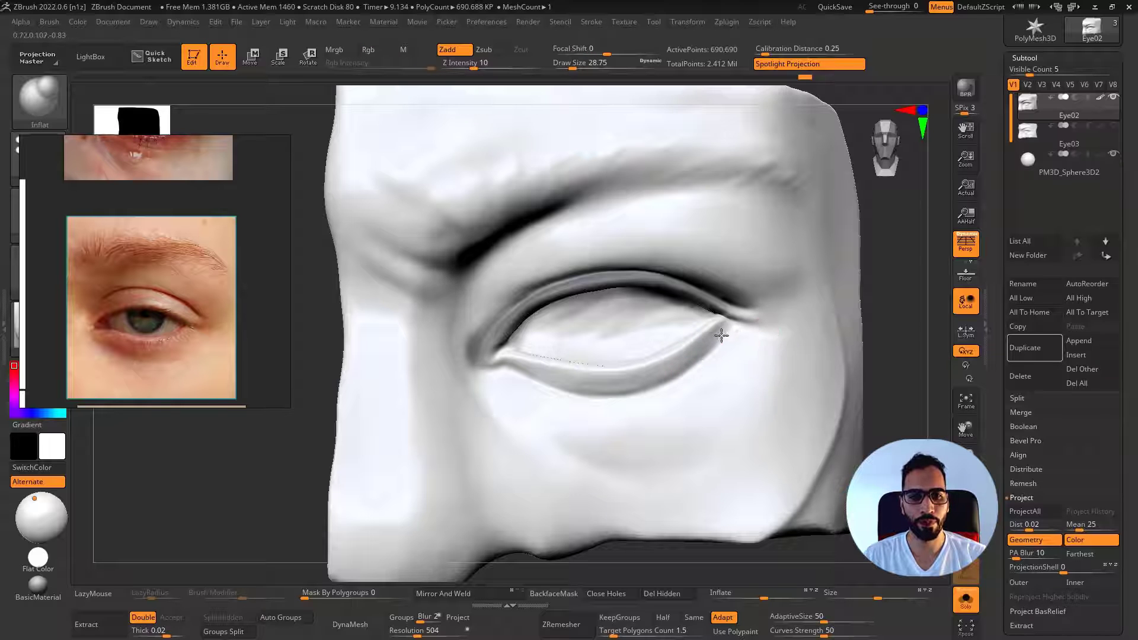
Paint a mask along the outer part of the upper eyelid rim with MaskPen and invert it
right_click_drag(722, 332, 714, 314)
left_click_drag(750, 314, 680, 295, "ctrl")
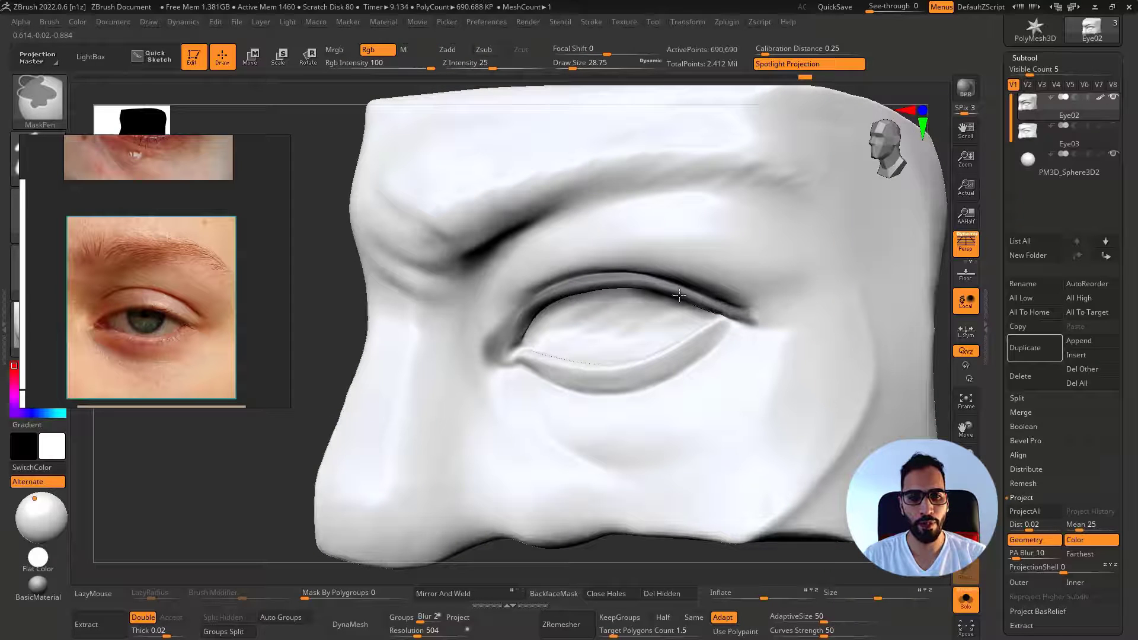
mouse_move(759, 344)
right_mouse_down("ctrl")
mouse_move(687, 480)
mouse_move(716, 371)
mouse_move(707, 369)
right_mouse_up("ctrl")
left_click(702, 513, "ctrl")
Adjust the outer eye corner with the Move Topological brush at a draw size of about 68, switching the mask between rim and surrounding skin
key("b")
key("m")
key("t")
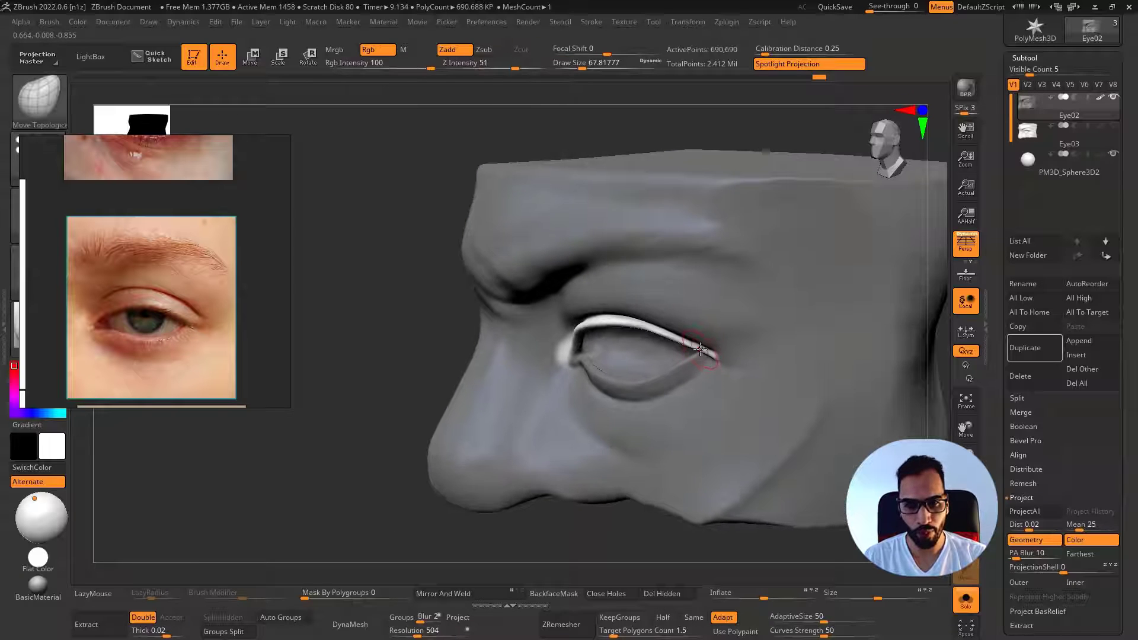
key("ctrl+i")
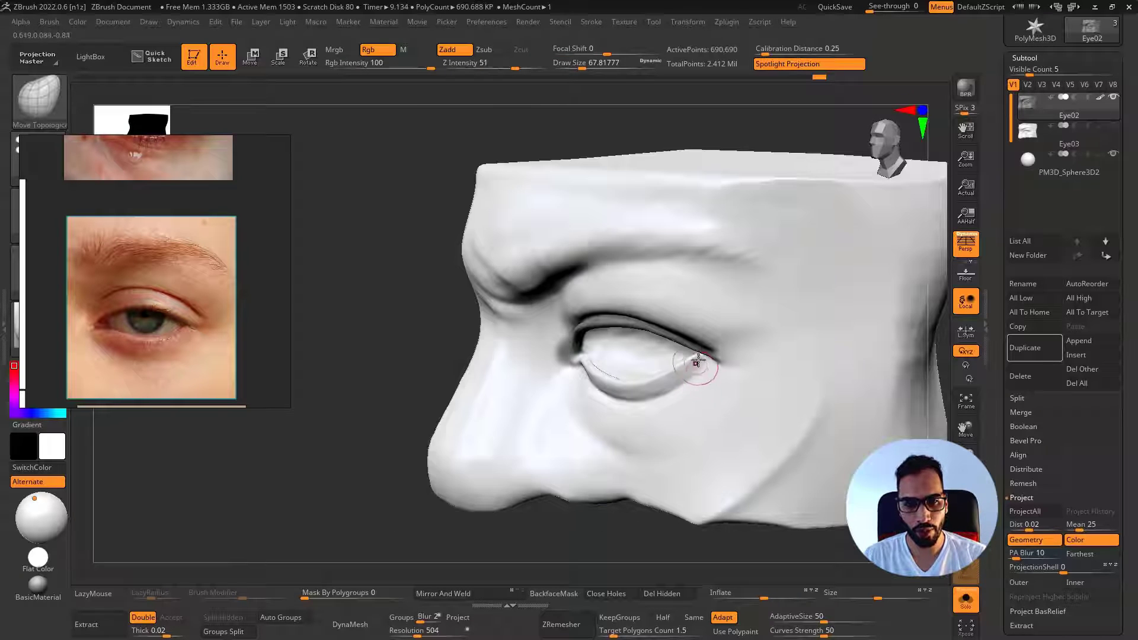
right_click_drag(706, 350, 827, 381)
left_click(894, 374, "ctrl")
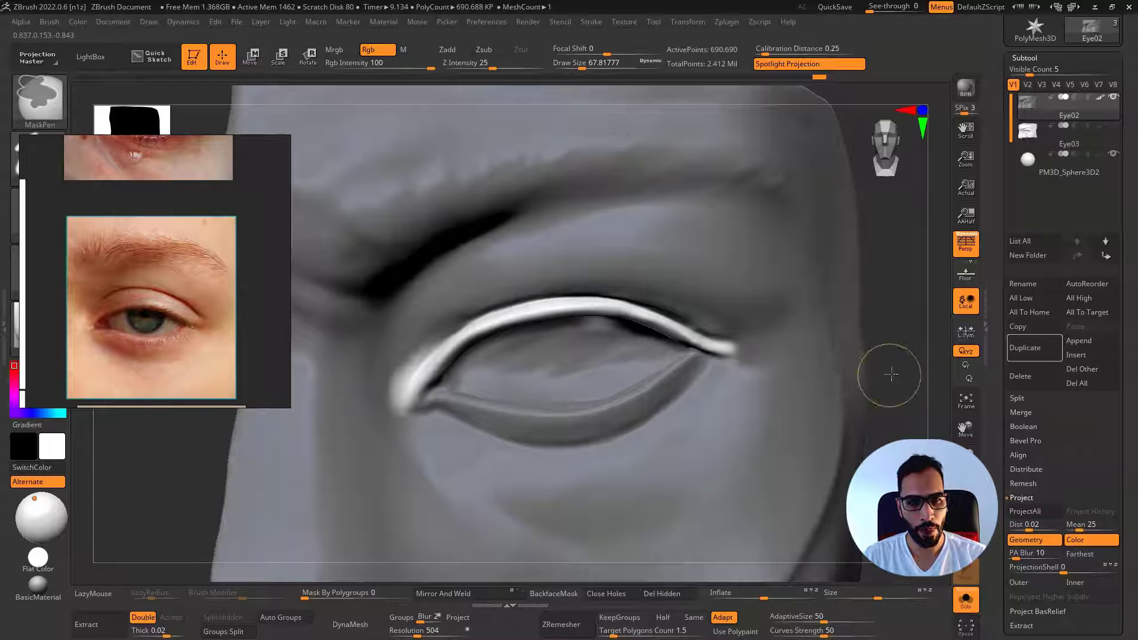
left_click(891, 374, "ctrl")
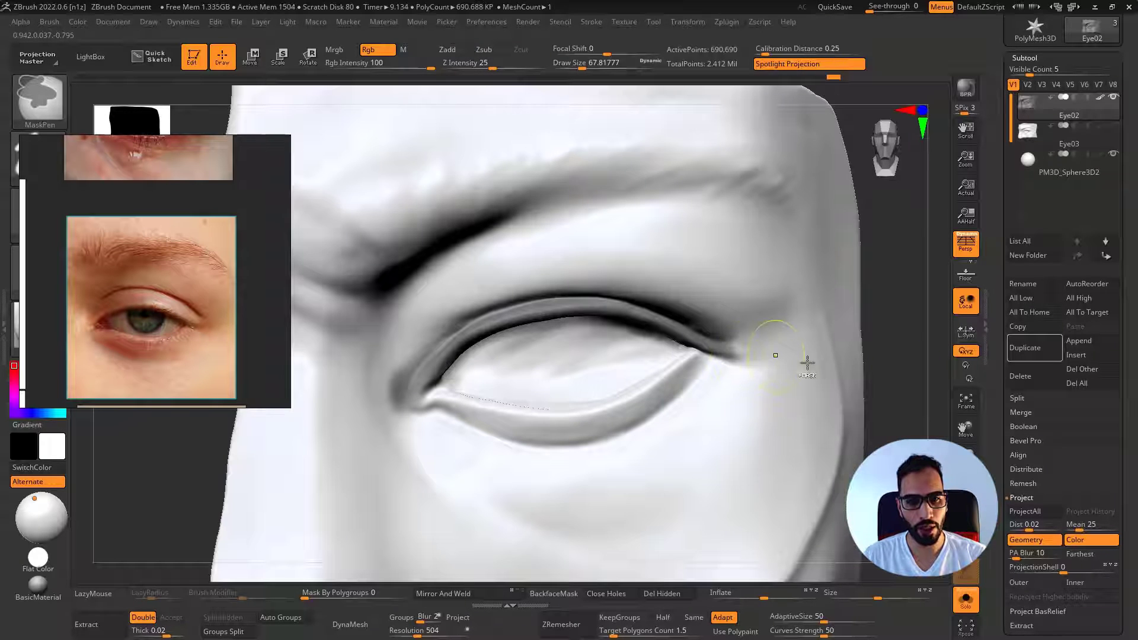
left_click(878, 364, "ctrl")
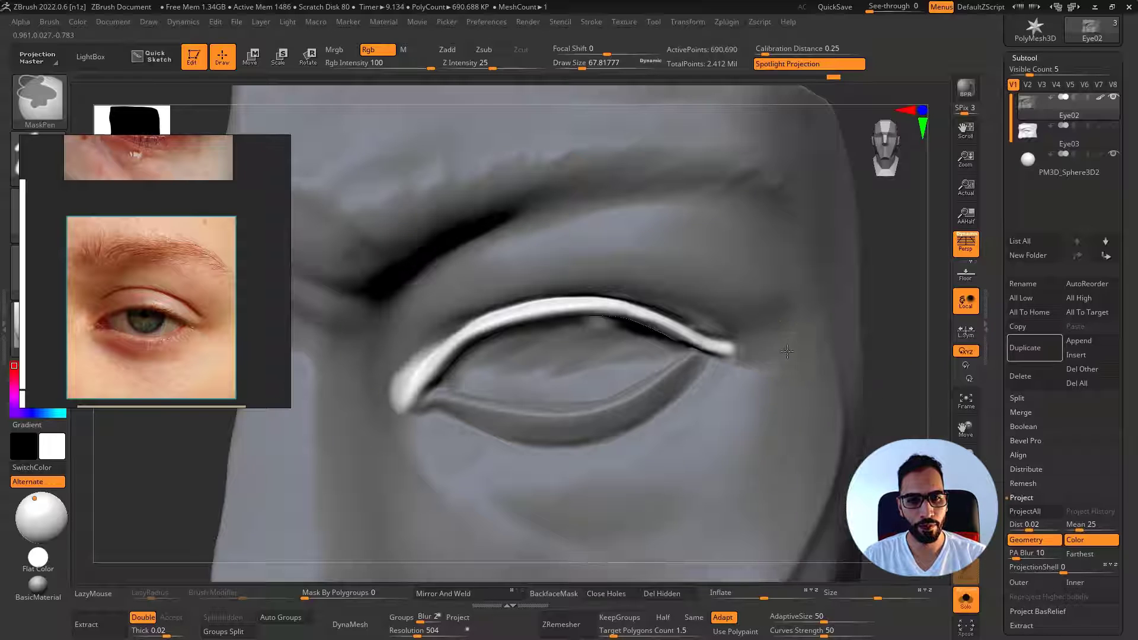
left_click(880, 364, "ctrl")
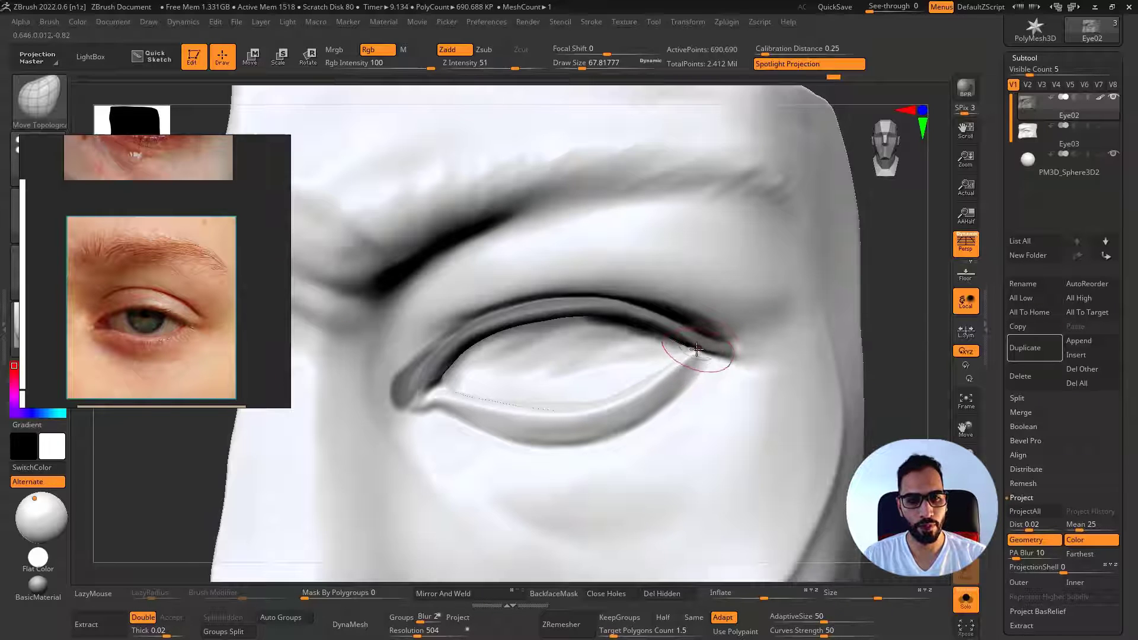
Invert the mask and reshape the outer end of the upper eyelid rim with Move Topological at a draw size of about 33
mouse_move(795, 373)
right_mouse_down("ctrl")
mouse_move(762, 363)
mouse_move(743, 372)
mouse_move(792, 366)
mouse_move(761, 341)
right_mouse_up("ctrl")
left_click(903, 386, "ctrl")
key("ctrl+shift+a")
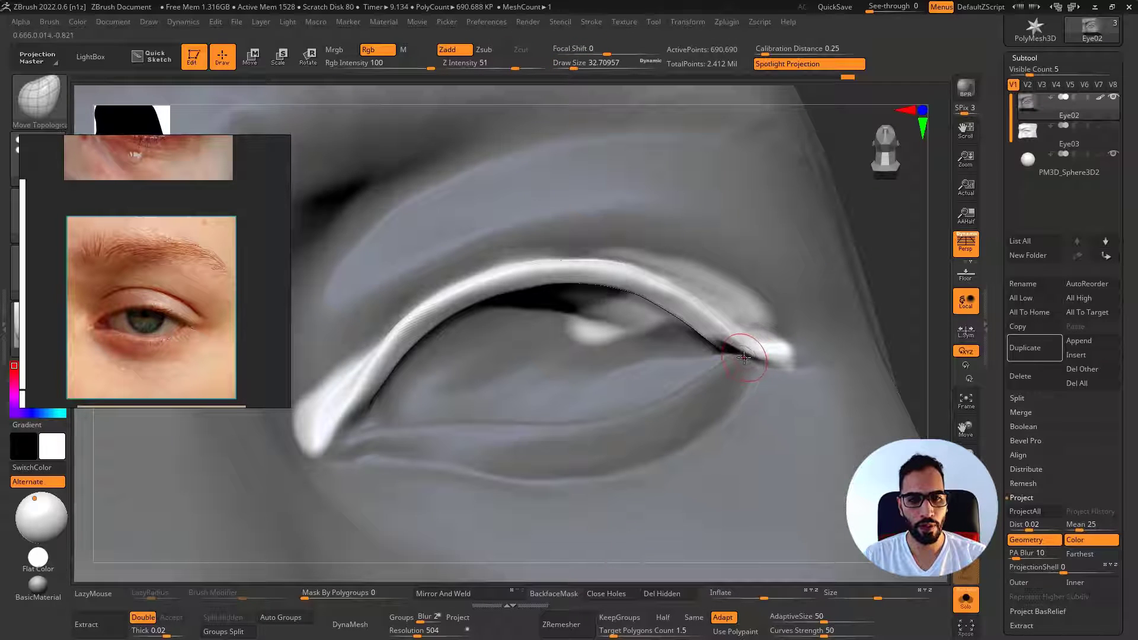
right_click_drag(729, 351, 759, 364)
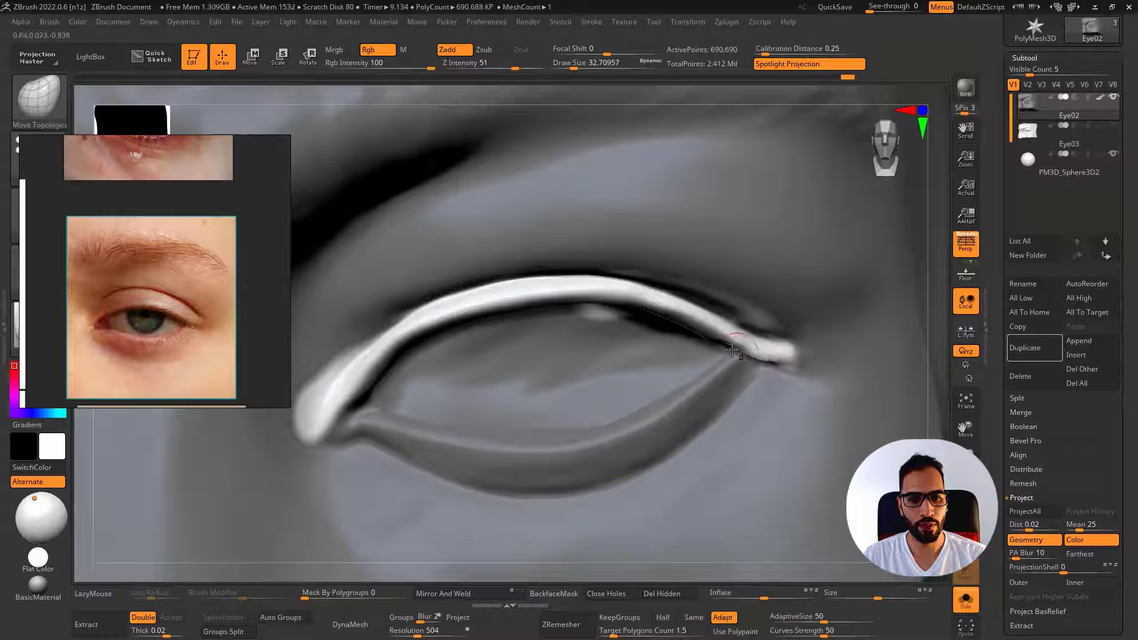
key("shift")
right_click_drag(776, 359, 723, 376, "ctrl")
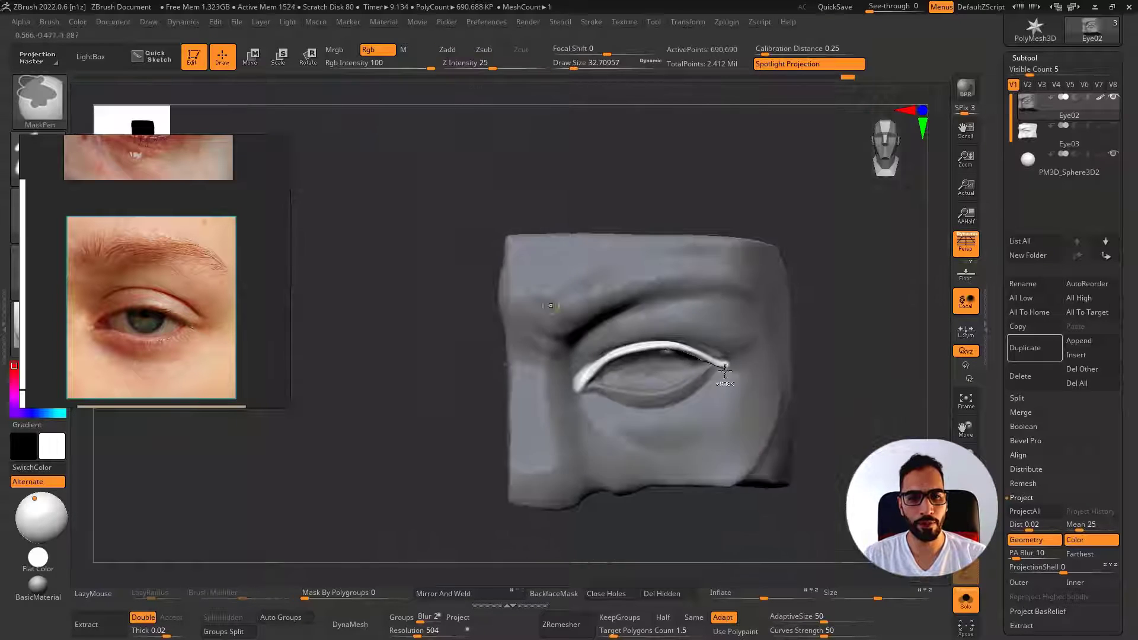
Clear the mask and smooth the junction of the eyelids at the outer eye corner
left_click_drag(845, 367, 806, 386, "ctrl")
mouse_move(806, 386)
right_mouse_down()
mouse_move(765, 388)
mouse_move(680, 354)
mouse_move(758, 373)
mouse_move(693, 376)
mouse_move(726, 357)
right_mouse_up()
key("shift")
key("shift")
key("shift")
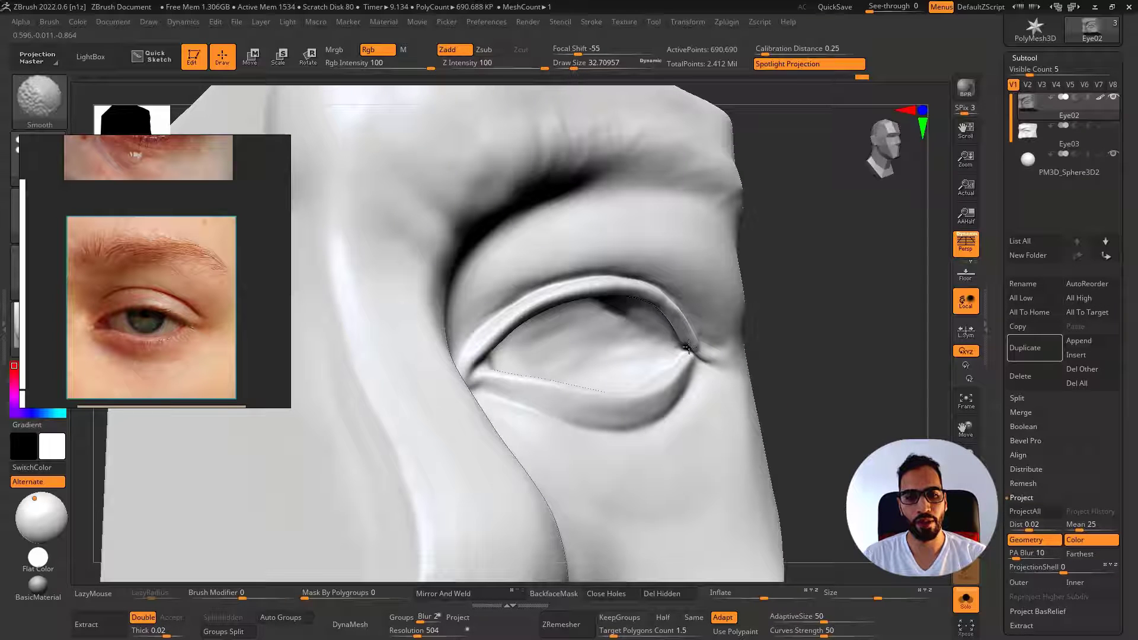
right_click_drag(692, 356, 682, 355)
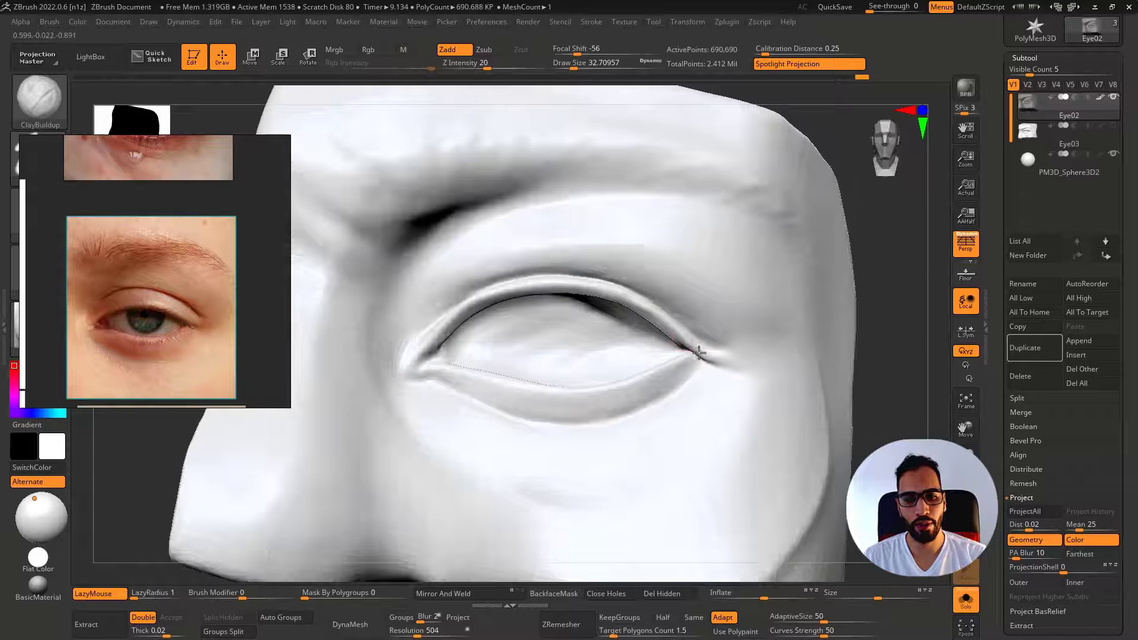
Build up the outer end of the upper eyelid rim with ClayBuildup at a draw size of about 33 and smooth it
left_click_drag(700, 354, 676, 338)
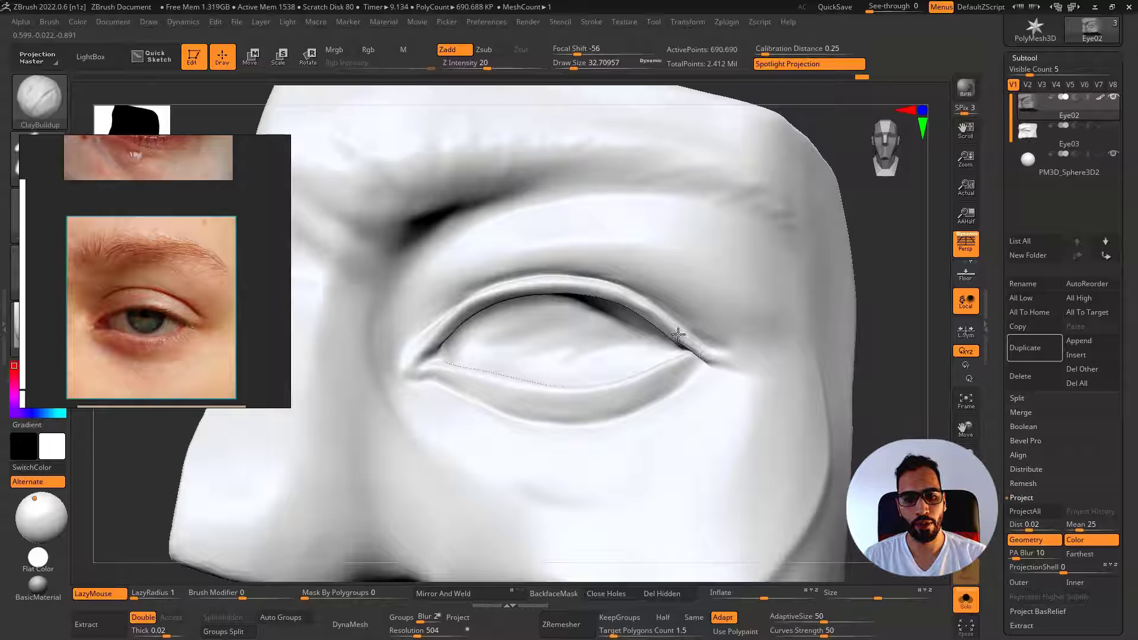
key("shift")
right_click_drag(728, 378, 721, 416)
key("shift")
key("shift")
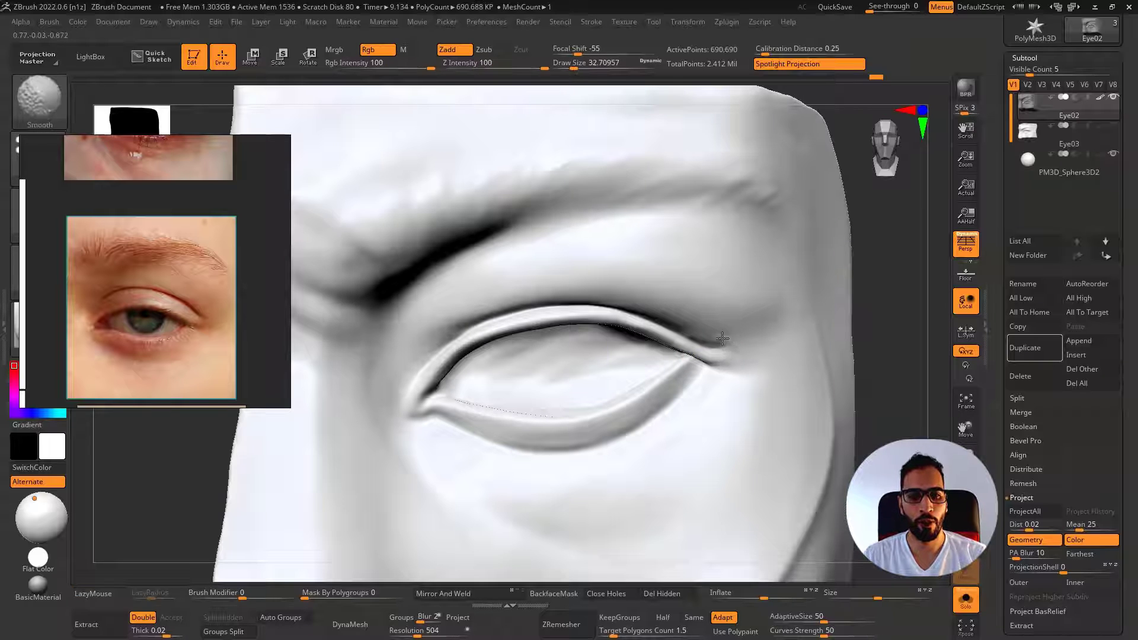
Refine the upper eyelid fold near the outer eye corner with the Standard brush at a draw size of about 33 and smooth it
key("b")
key("s")
key("t")
key("shift")
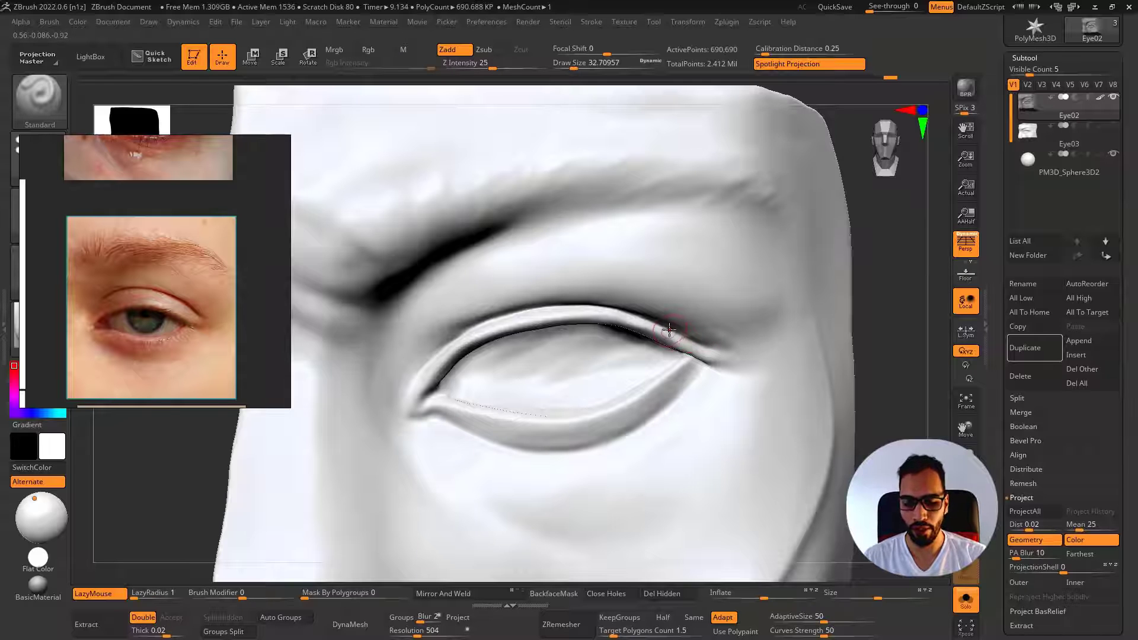
Carve the crease above the upper eyelid rim with DamStandard one subdivision level lower, using draw sizes of about 74 and 54
key("b")
key("d")
key("s")
key("shift+d")
right_click_drag(673, 331, 656, 314)
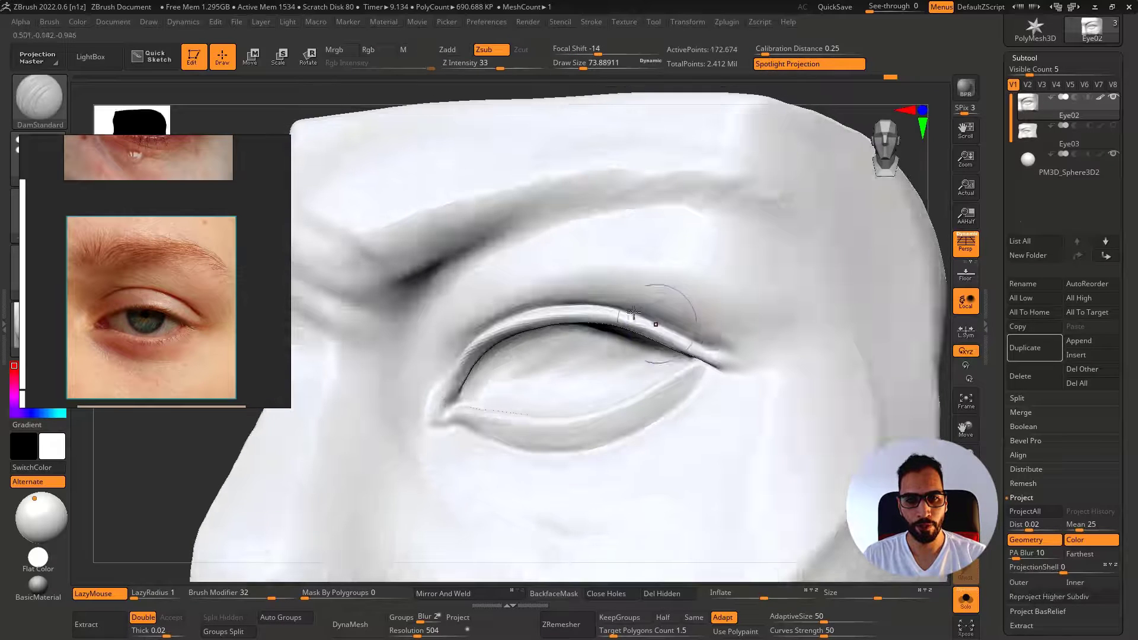
left_click_drag(632, 315, 700, 344)
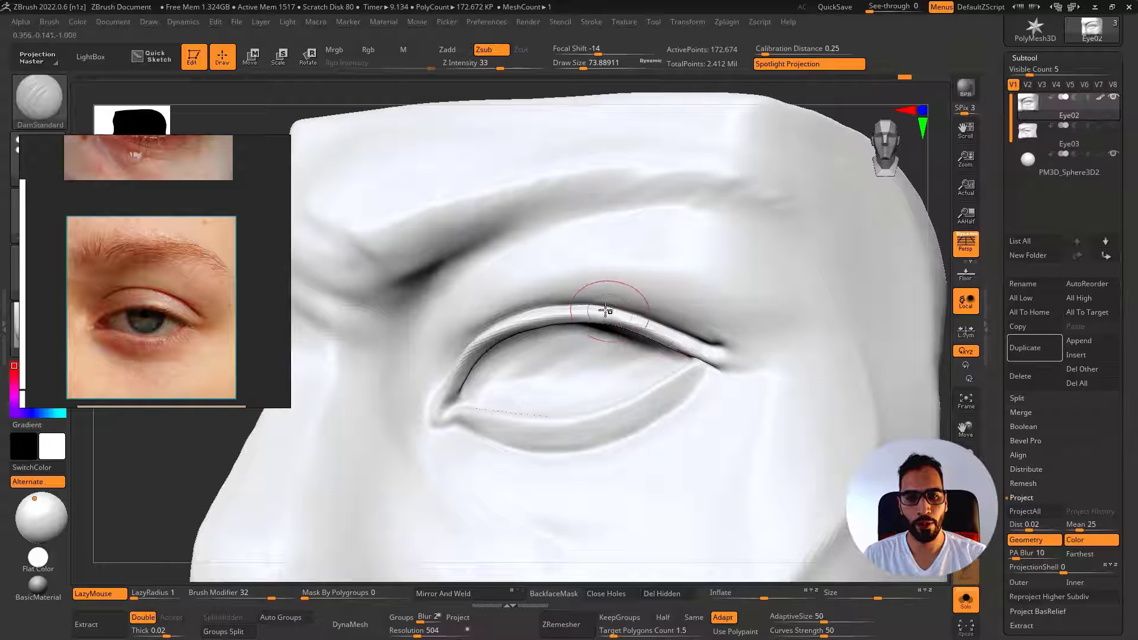
right_click_drag(561, 328, 596, 323)
key("s")
mouse_move(561, 307)
left_mouse_down()
mouse_move(507, 310)
mouse_move(446, 343)
left_mouse_up()
Return to the higher subdivision level and smooth the crease end at the outer eye corner
right_click_drag(629, 319, 566, 328)
key("d")
key("shift")
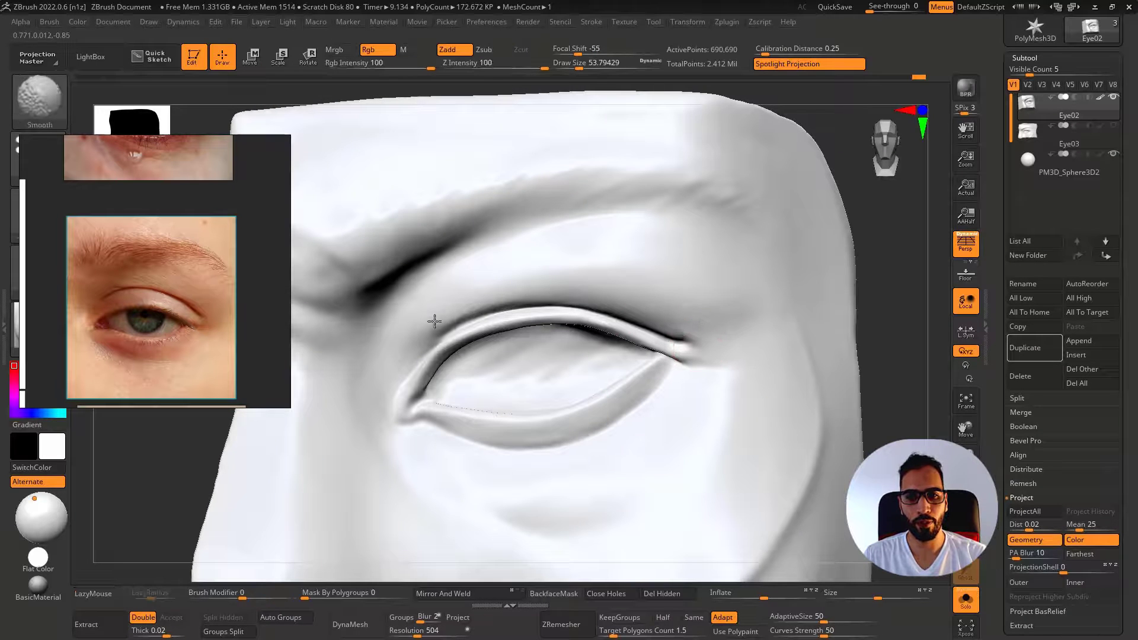
left_click_drag(684, 327, 692, 343, "shift")
Carve and soften fine creases along the lower eyelid with DamStandard at draw sizes of about 20 to 23
right_click_drag(735, 388, 667, 379, "ctrl")
mouse_move(667, 380)
right_mouse_down()
mouse_move(623, 381)
mouse_move(665, 369)
mouse_move(620, 368)
mouse_move(655, 425)
mouse_move(648, 409)
mouse_move(622, 424)
mouse_move(617, 448)
right_mouse_up()
key("bracketleft")
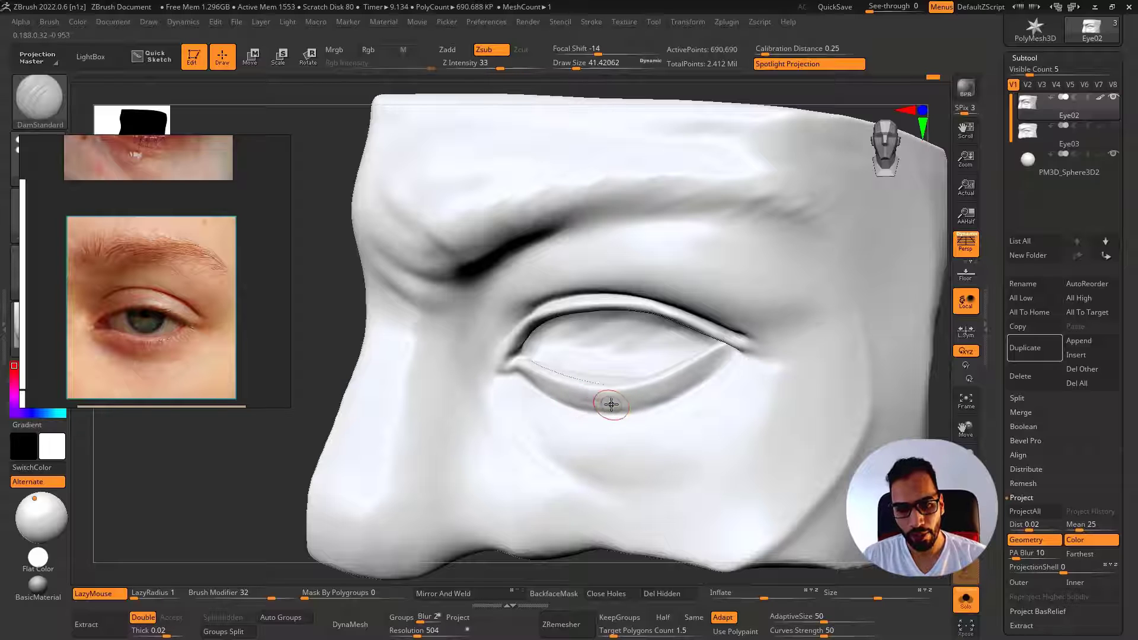
key("bracketleft")
key("bracketleft")
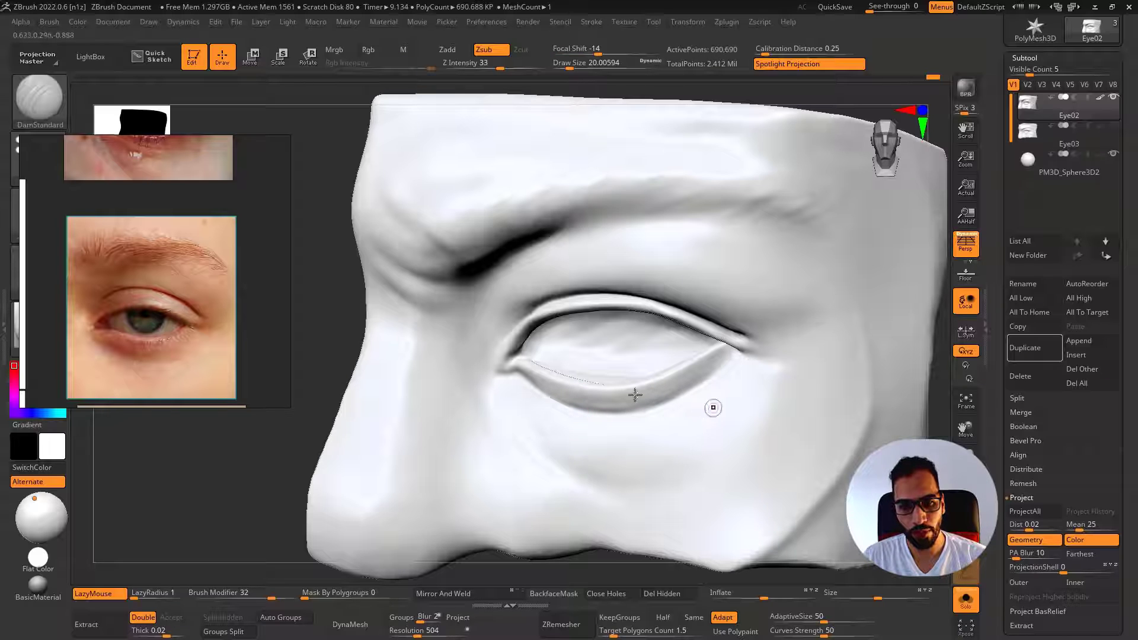
left_click_drag(572, 397, 624, 405)
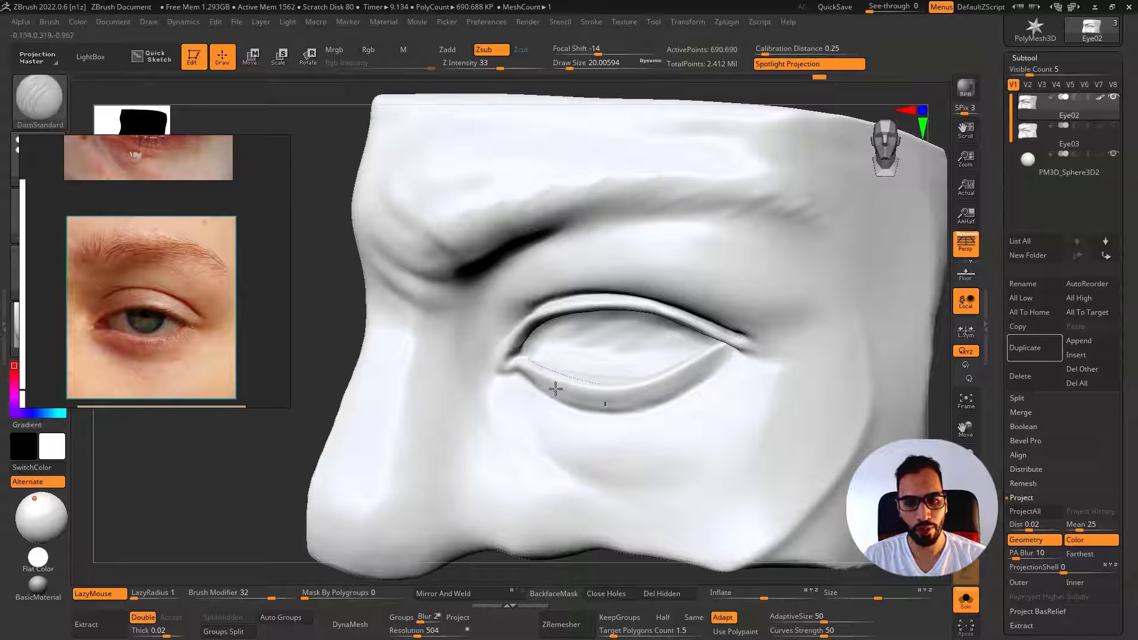
mouse_move(555, 388)
left_mouse_down()
mouse_move(572, 394)
mouse_move(531, 371)
left_mouse_up()
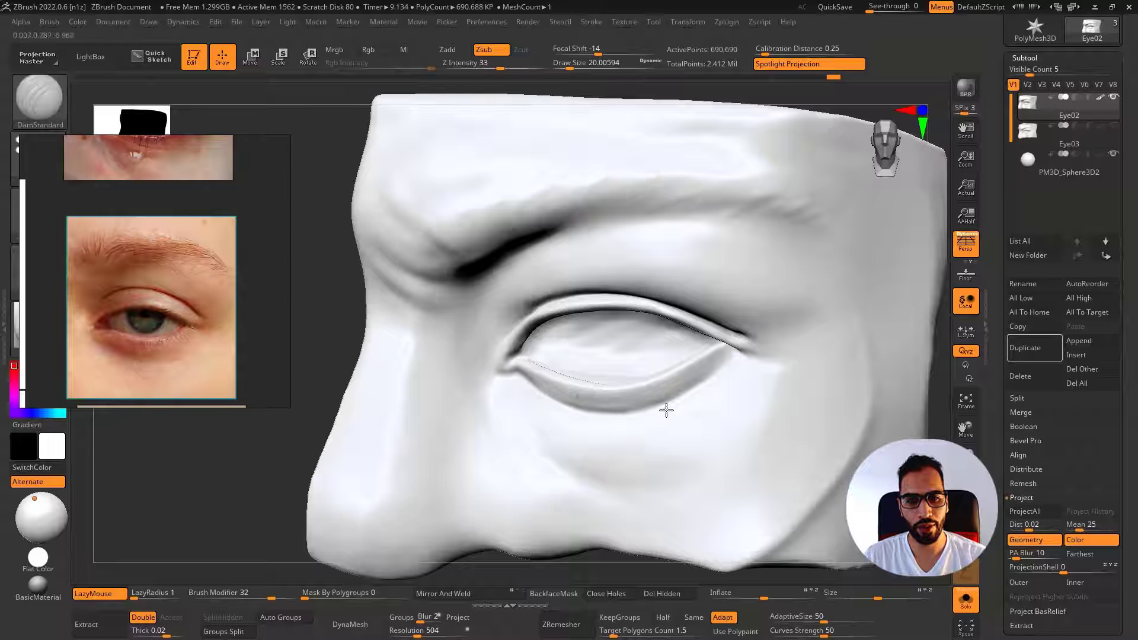
key("shift")
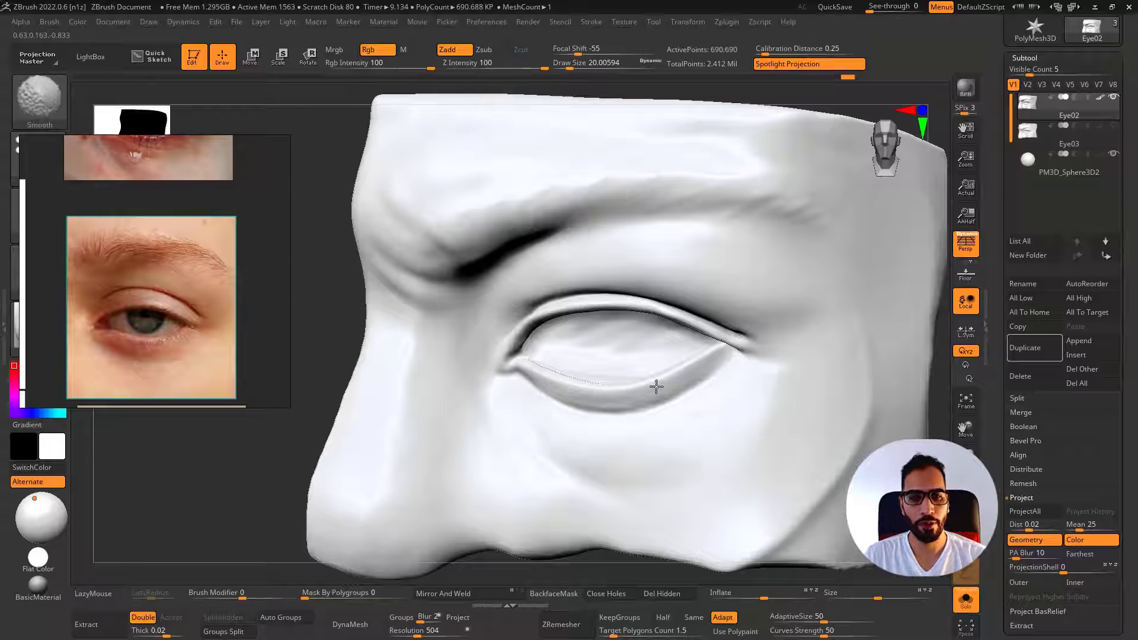
left_click_drag(724, 348, 582, 407)
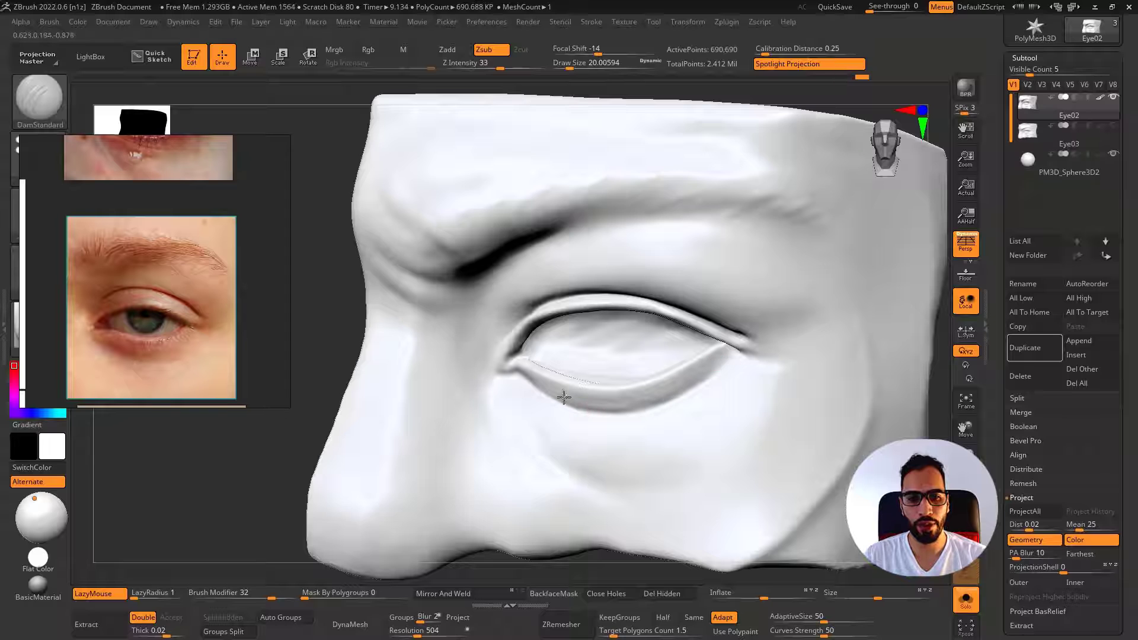
right_click_drag(567, 390, 515, 381)
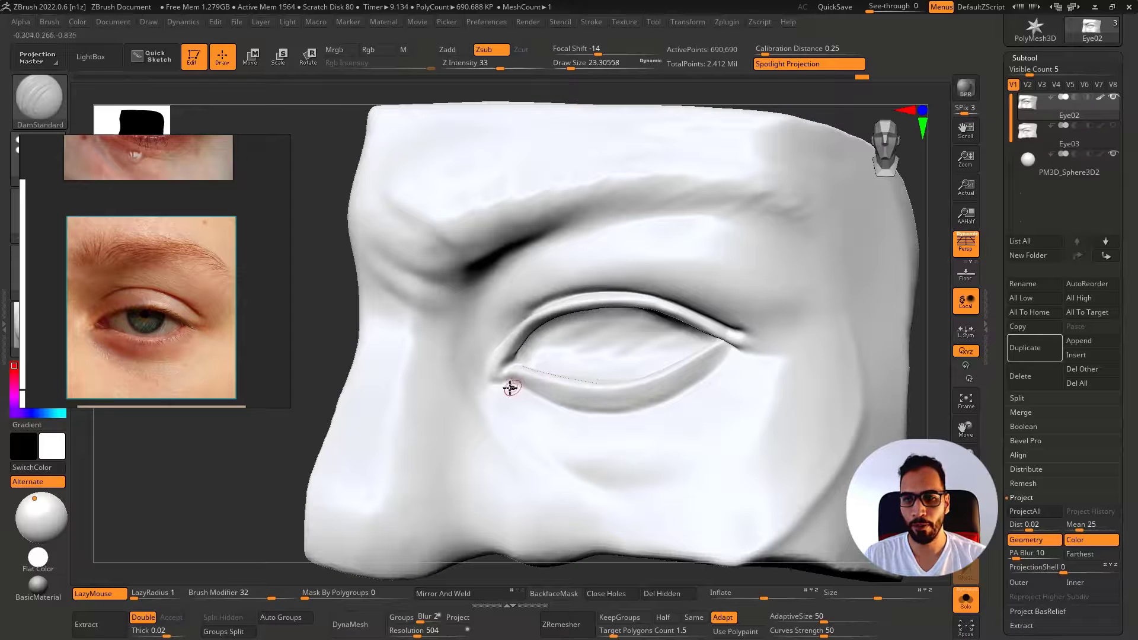
left_click_drag(523, 390, 575, 411)
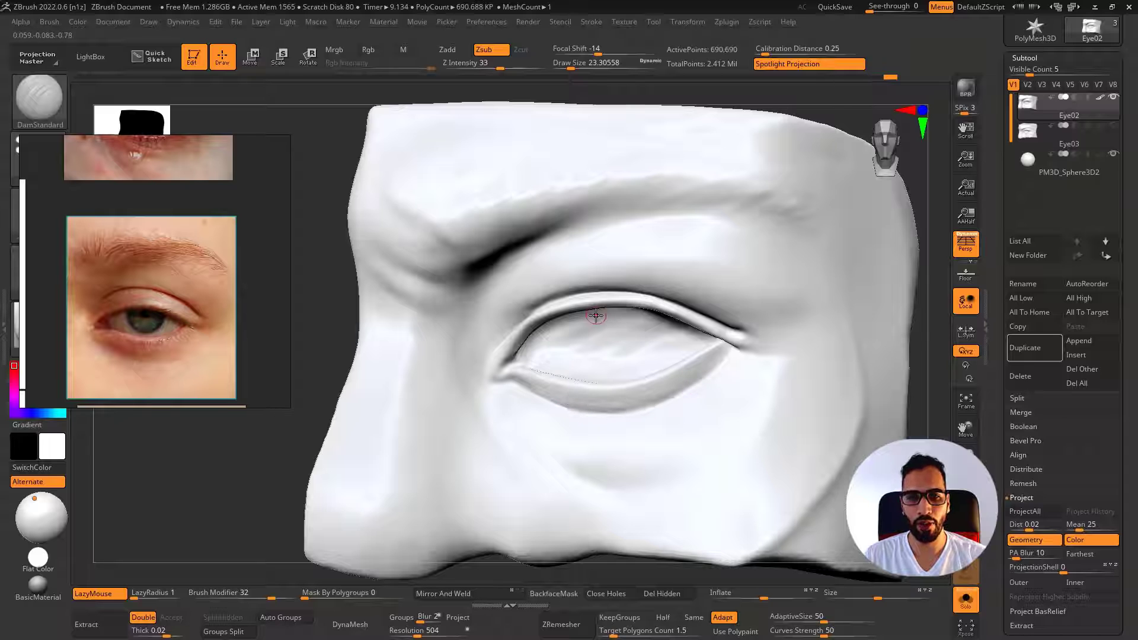
Carve fine diagonal skin folds above the upper eyelid with DamStandard at a draw size of about 35 and smooth them at about 90
mouse_move(594, 316)
right_mouse_down()
mouse_move(580, 304)
mouse_move(579, 264)
right_mouse_up()
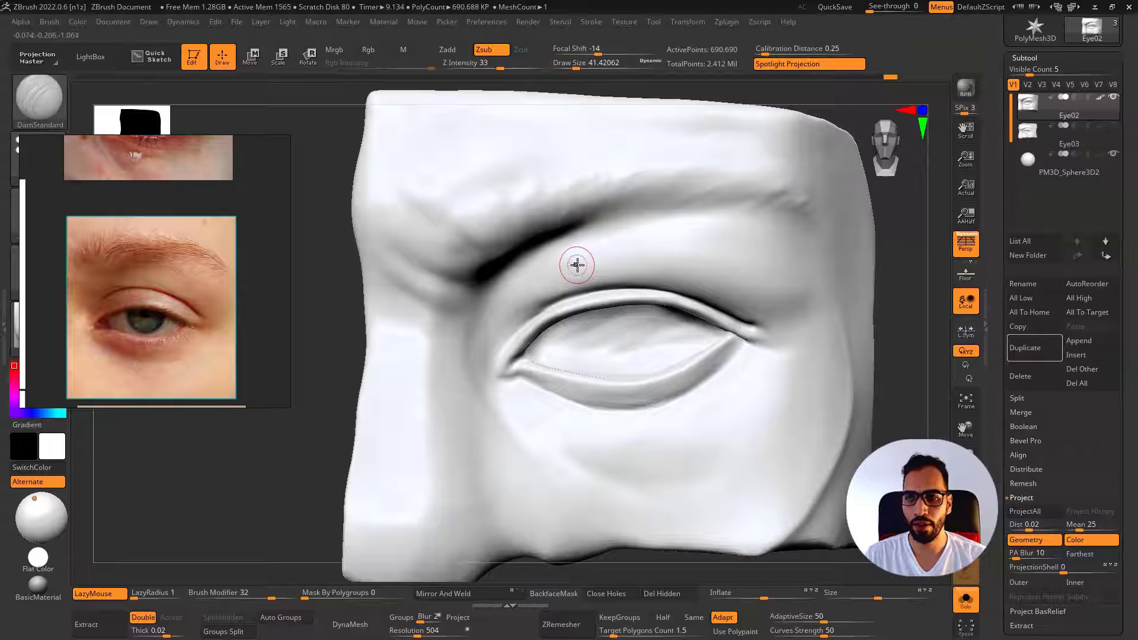
key("s")
left_click_drag(589, 266, 584, 265)
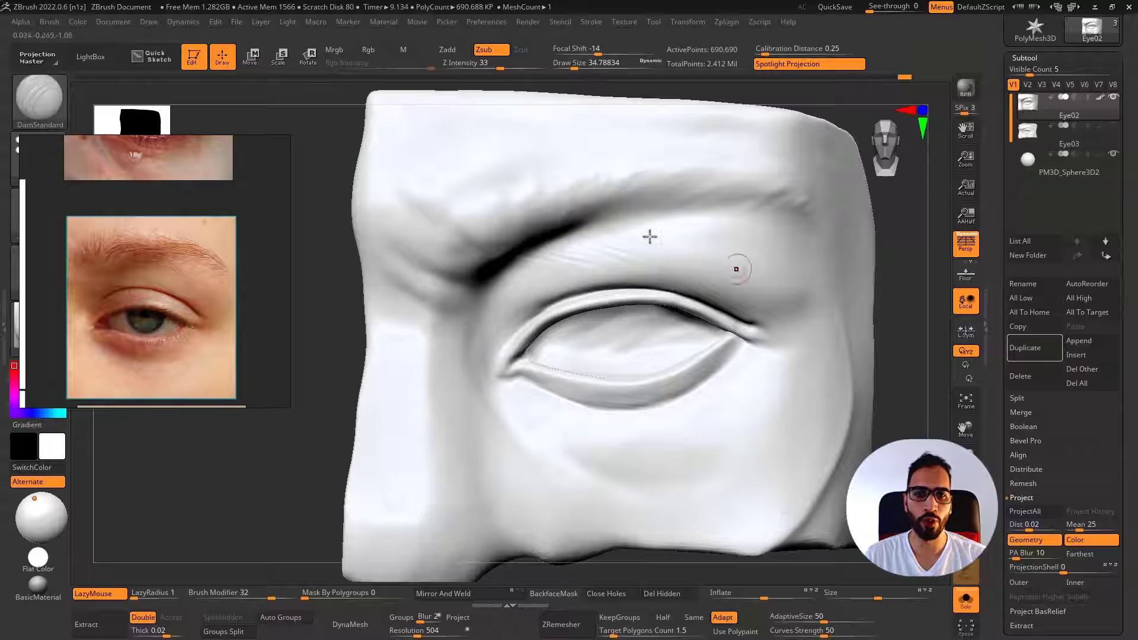
key("shift")
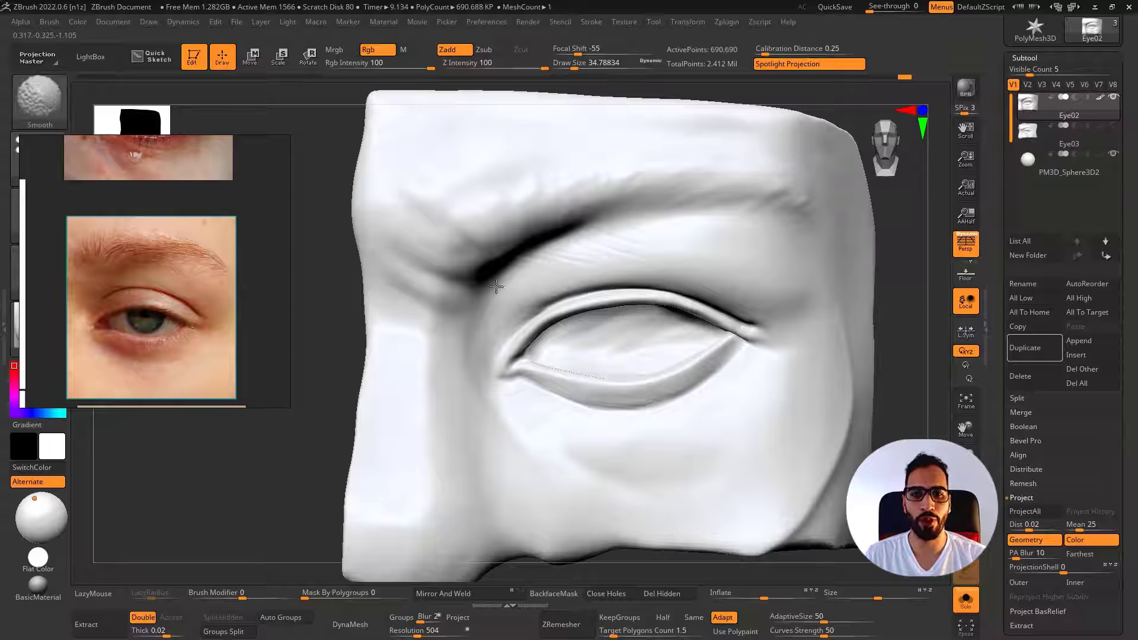
key("s")
mouse_move(585, 257)
left_mouse_down()
mouse_move(623, 255)
mouse_move(587, 252)
left_mouse_up()
mouse_move(686, 242)
right_mouse_down()
mouse_move(666, 252)
mouse_move(730, 262)
right_mouse_up()
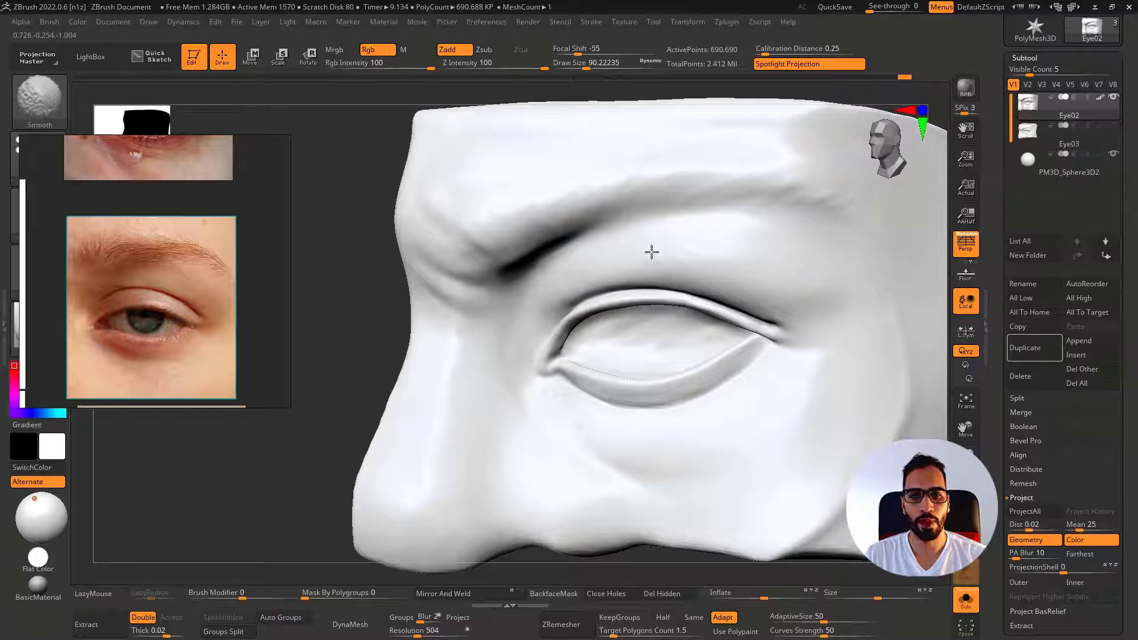
Refine the upper eyelid rim near the inner eye corner with the Standard brush at a draw size of about 41 and smooth it
mouse_move(617, 239)
right_mouse_down()
mouse_move(638, 282)
mouse_move(615, 289)
mouse_move(593, 332)
mouse_move(587, 356)
mouse_move(619, 378)
mouse_move(597, 382)
right_mouse_up()
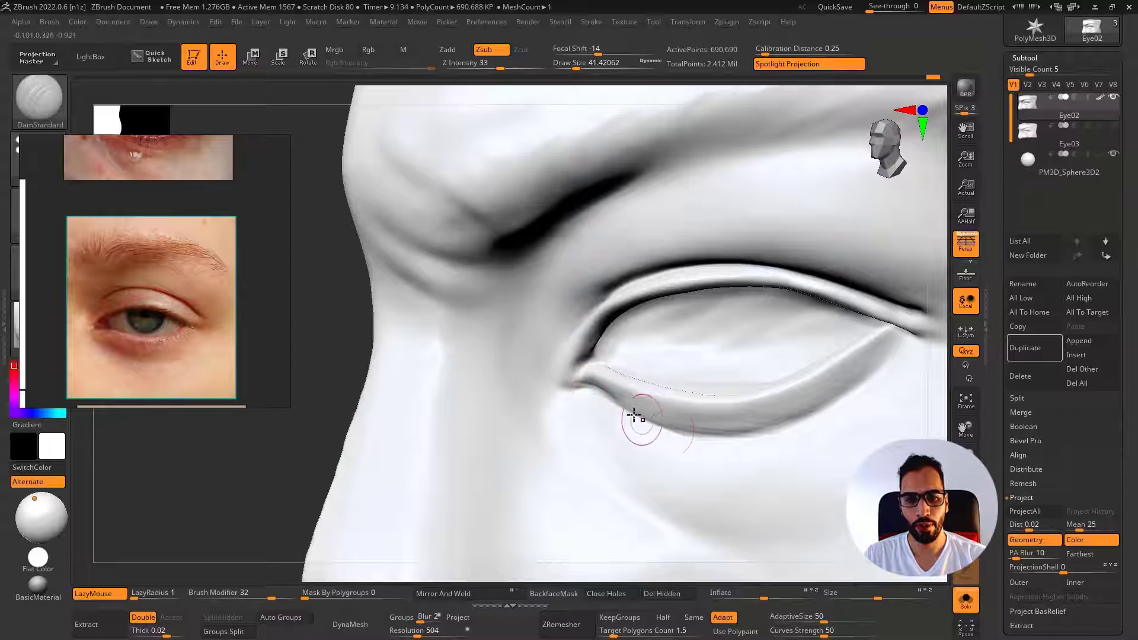
key("ctrl")
mouse_move(634, 416)
right_mouse_down("ctrl")
mouse_move(656, 407)
mouse_move(630, 420)
mouse_move(628, 411)
right_mouse_up("ctrl")
mouse_move(590, 376)
right_mouse_down("ctrl")
mouse_move(615, 388)
mouse_move(578, 368)
right_mouse_up("ctrl")
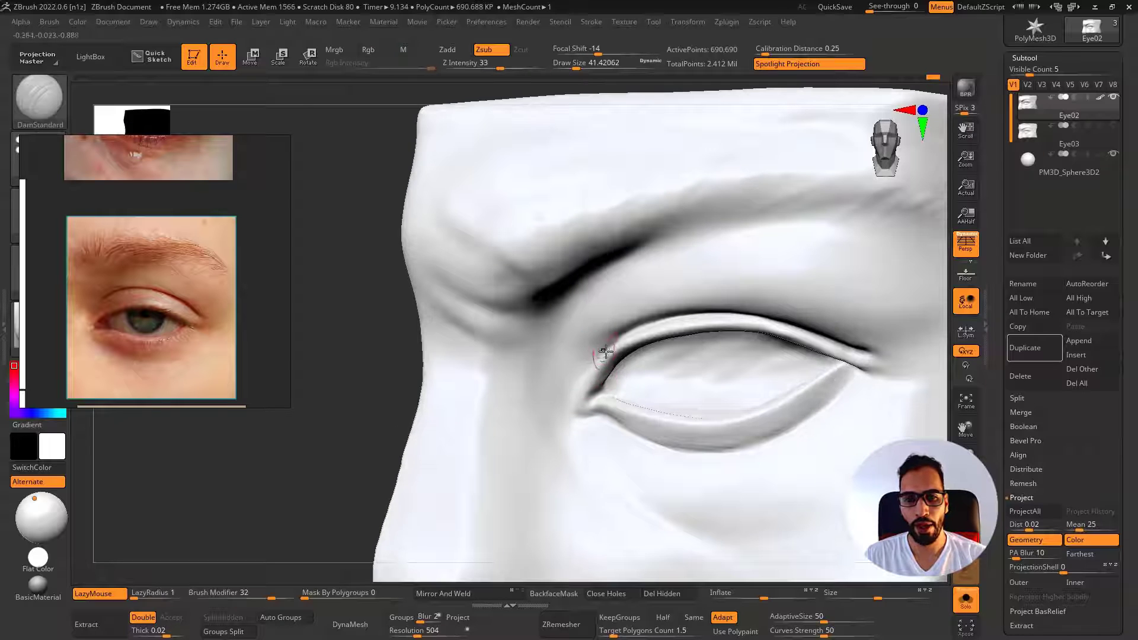
key("b")
key("s")
key("t")
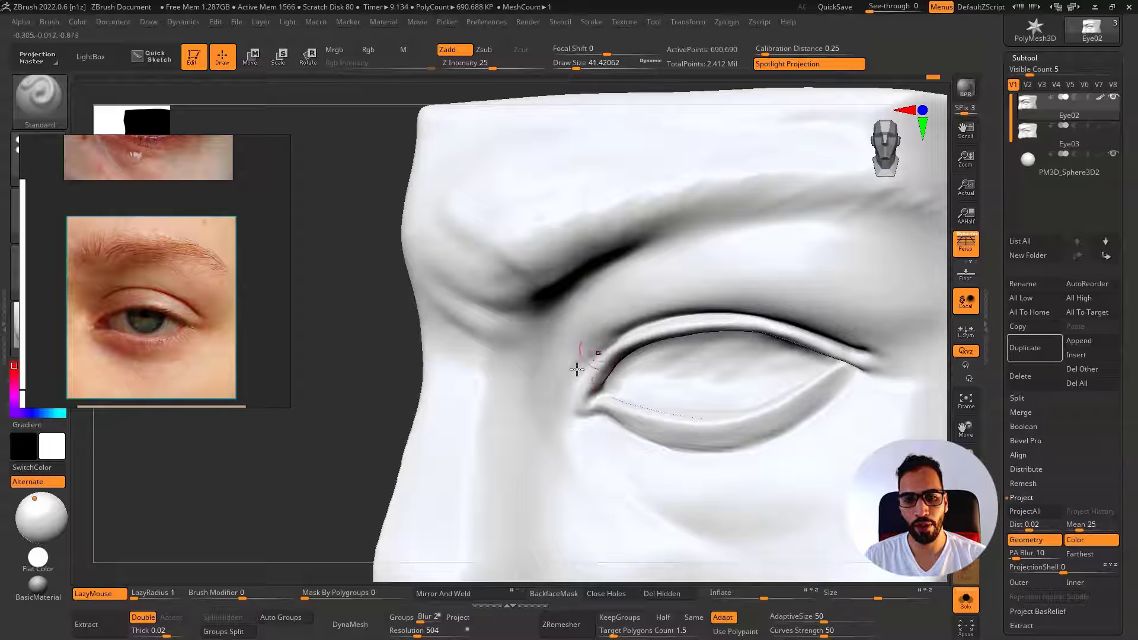
key("shift")
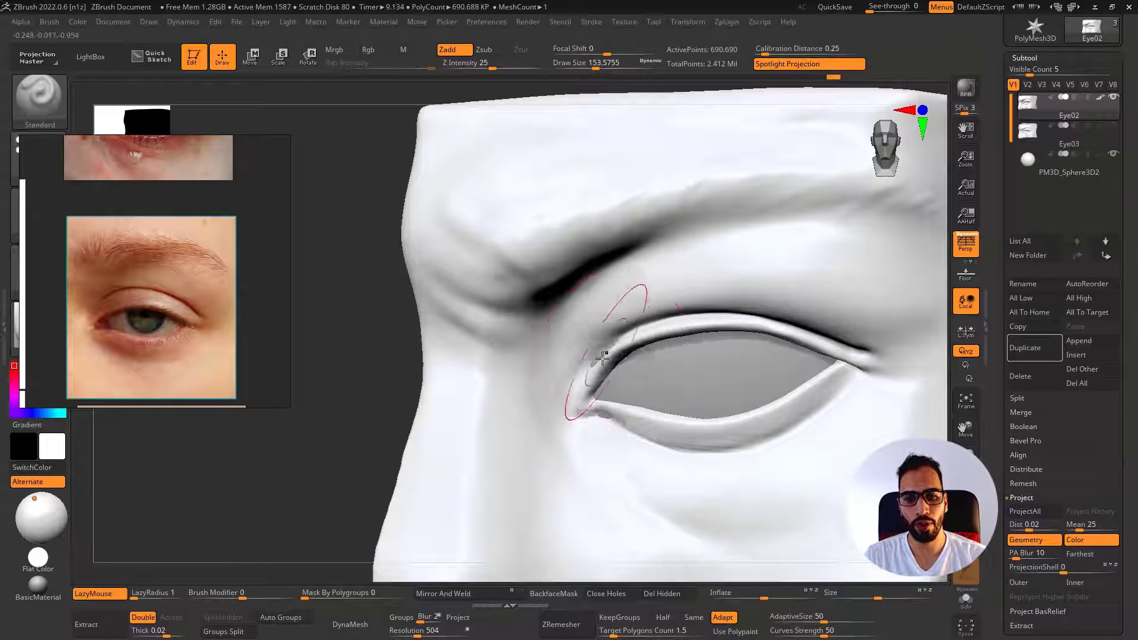
Adjust the inner end of the upper eyelid with the Move brush, checking its fit against the eyeball from the side
mouse_move(589, 356)
right_mouse_down()
mouse_move(614, 367)
mouse_move(660, 332)
right_mouse_up()
key("b")
key("m")
key("v")
key("ctrl")
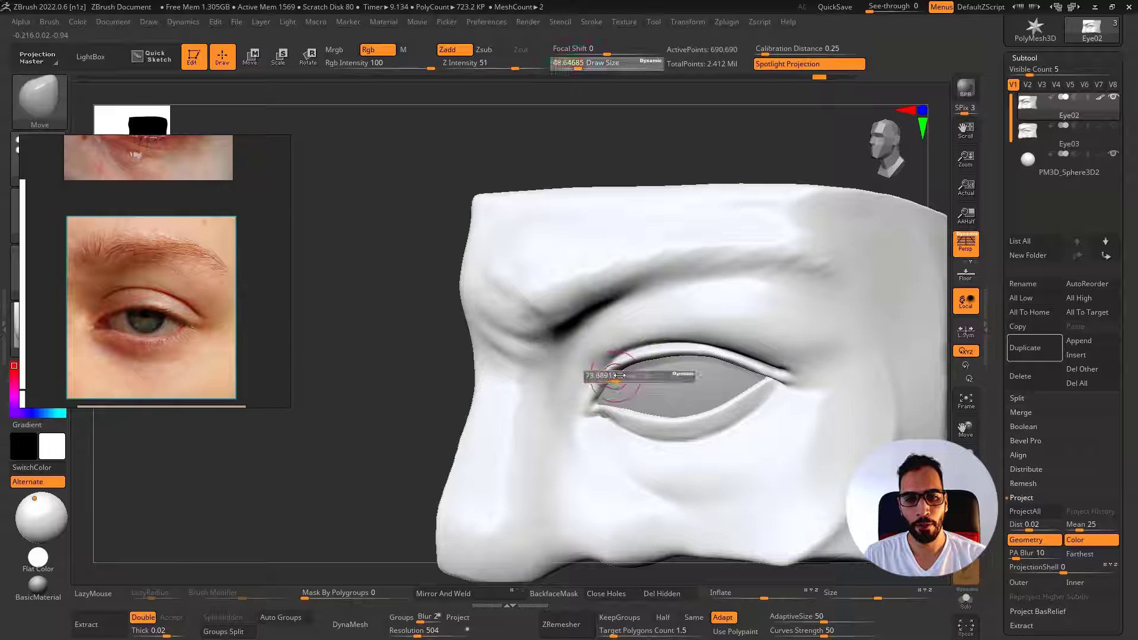
mouse_move(597, 376)
right_mouse_down()
mouse_move(582, 367)
mouse_move(604, 386)
mouse_move(589, 395)
mouse_move(585, 384)
right_mouse_up()
Reshape the inner end of the upper eyelid with Move Topological at a draw size of about 83, showing the wireframe only meanwhile
key("shift+f")
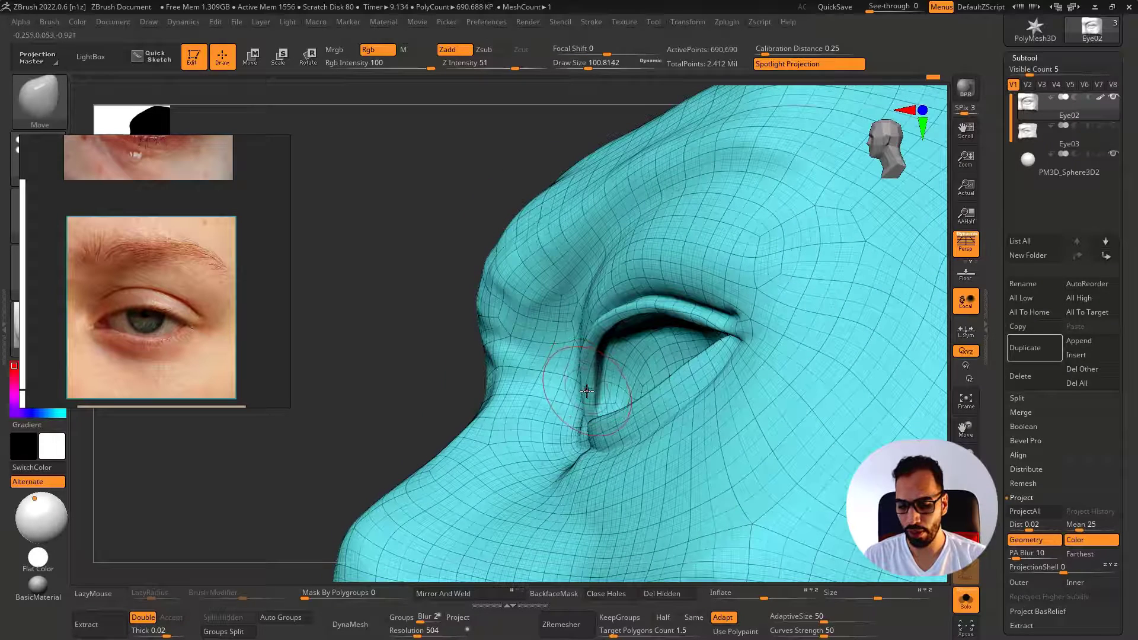
key("b")
key("m")
key("t")
key("s")
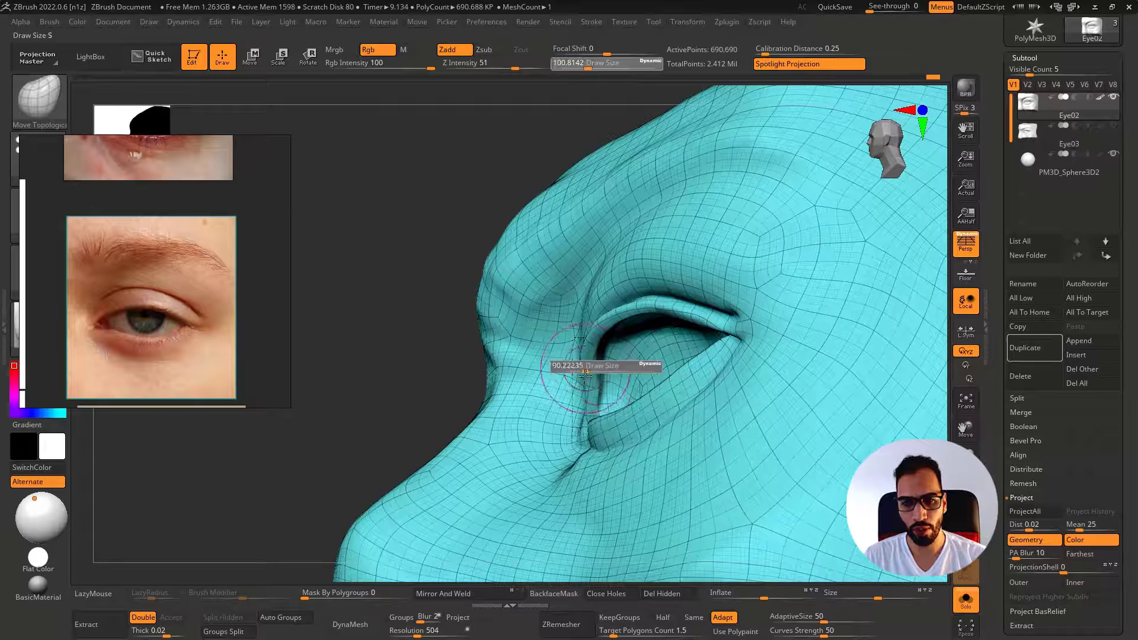
left_click_drag(587, 372, 584, 372)
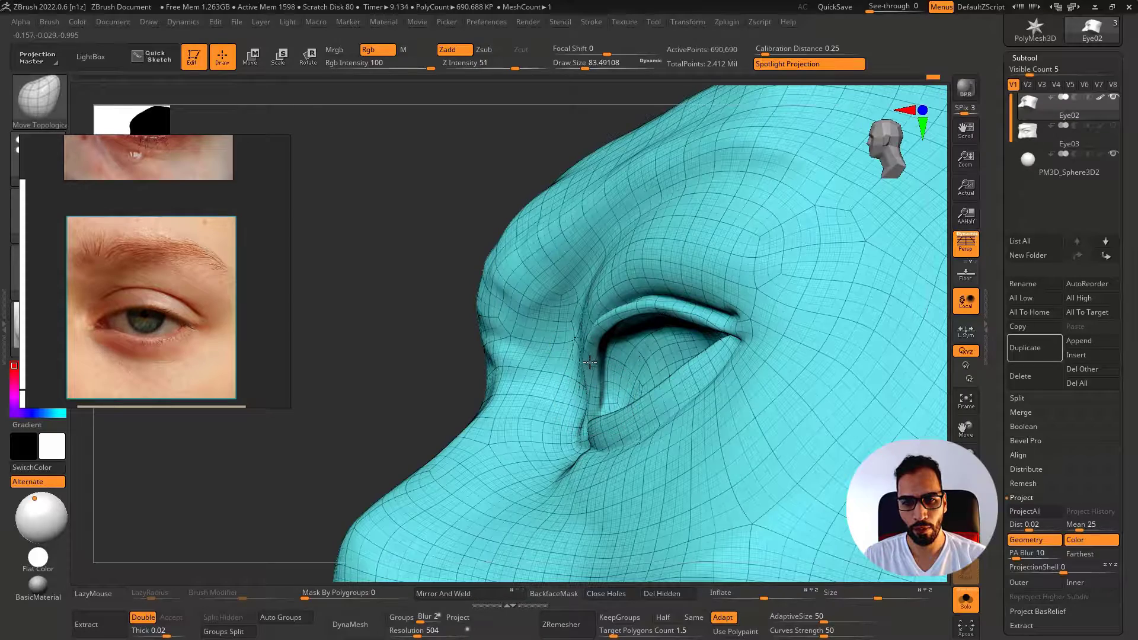
right_click_drag(590, 362, 613, 395)
mouse_move(541, 349)
right_mouse_down()
mouse_move(564, 361)
mouse_move(522, 361)
right_mouse_up()
key("shift+f")
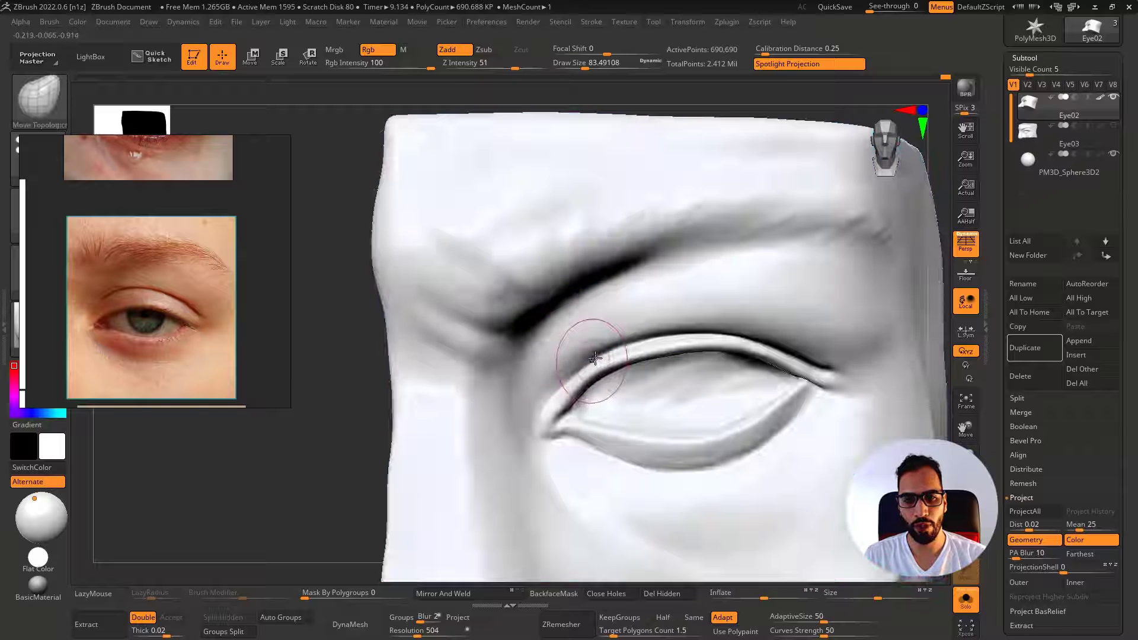
Make Eye02 the active subtool again and smooth the inner part of the upper eyelid rim
key("alt+s")
key("s")
left_click_drag(583, 372, 579, 373)
left_click(579, 374, "alt")
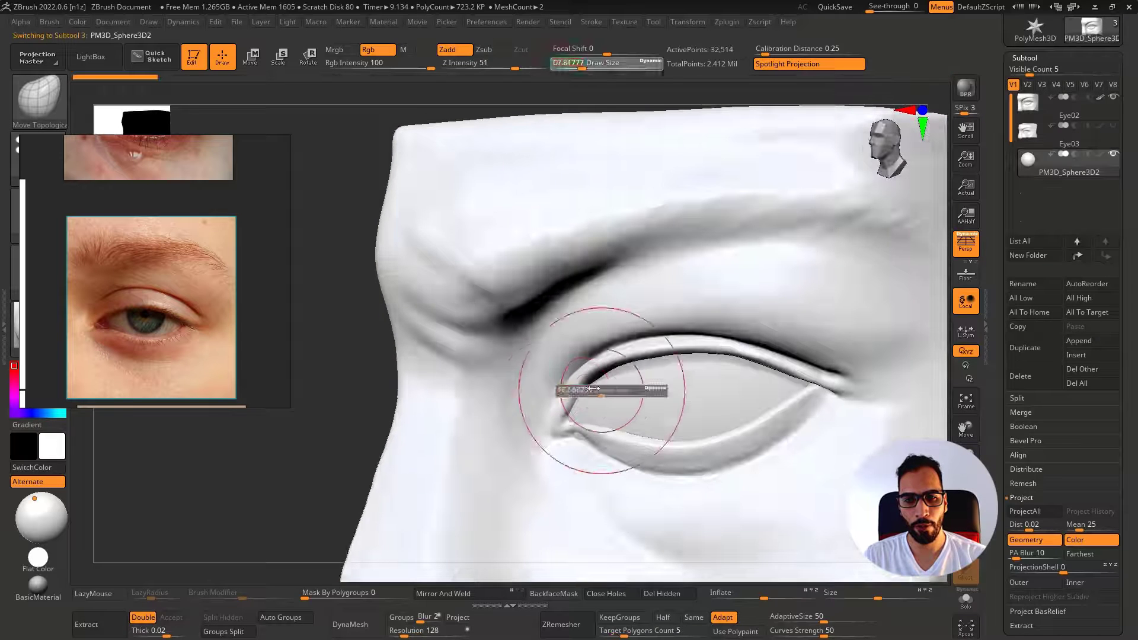
mouse_move(577, 376)
right_mouse_down("ctrl")
mouse_move(583, 351)
mouse_move(635, 396)
mouse_move(595, 363)
right_mouse_up("ctrl")
left_click(609, 360, "alt")
key("shift")
left_click_drag(595, 363, 573, 390, "shift")
Reposition the inner and middle parts of the upper eyelid with the Move brush at draw sizes of about 116 and 212
mouse_move(572, 390)
right_mouse_down()
mouse_move(610, 384)
mouse_move(582, 379)
right_mouse_up()
key("s")
left_click_drag(590, 374, 600, 374)
right_click_drag(600, 375, 580, 374)
key("b")
key("m")
key("v")
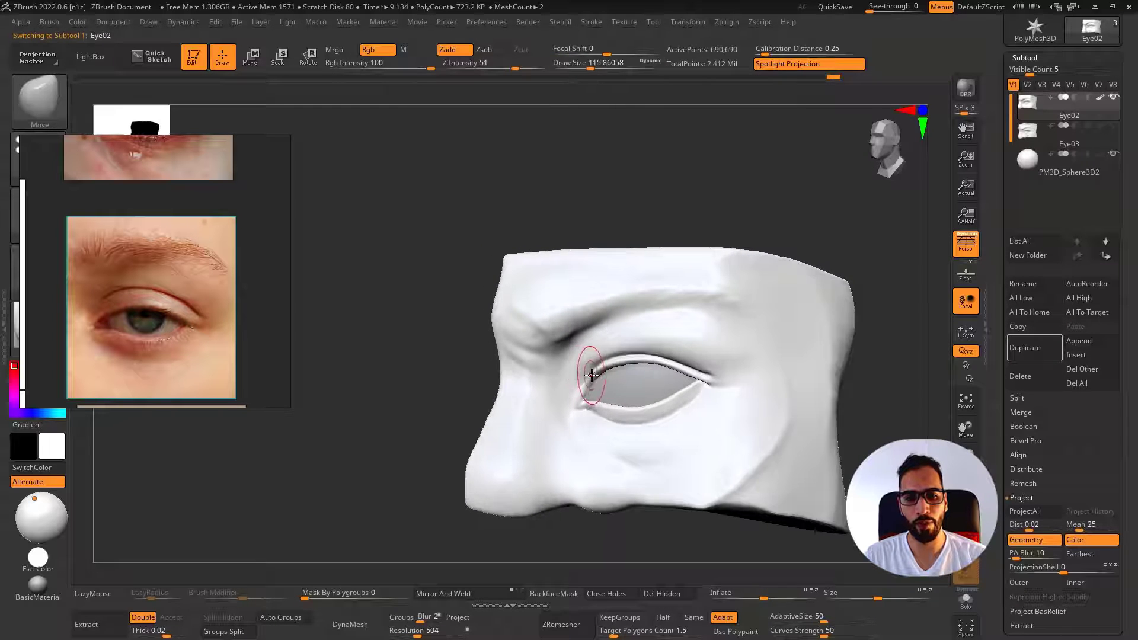
left_click_drag(589, 376, 626, 383)
key("s")
mouse_move(637, 376)
right_mouse_down()
mouse_move(621, 361)
mouse_move(581, 363)
mouse_move(618, 352)
right_mouse_up()
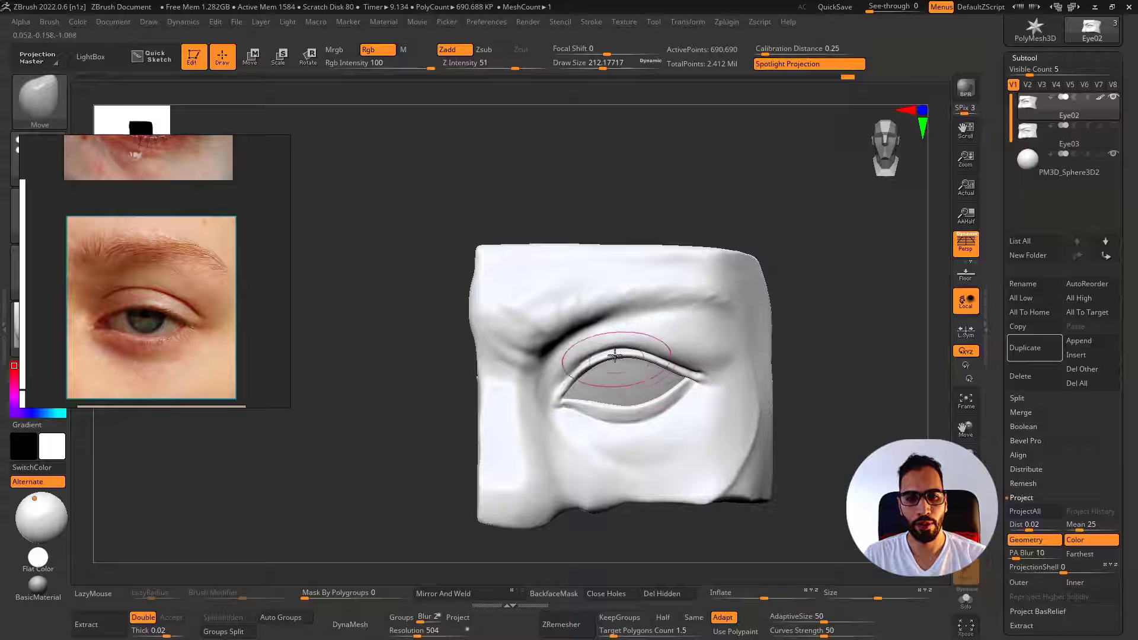
Undo the last stroke and smooth the skin above the inner upper eyelid at a draw size of about 51
mouse_move(617, 359)
right_mouse_down()
mouse_move(570, 370)
mouse_move(576, 383)
mouse_move(604, 379)
right_mouse_up()
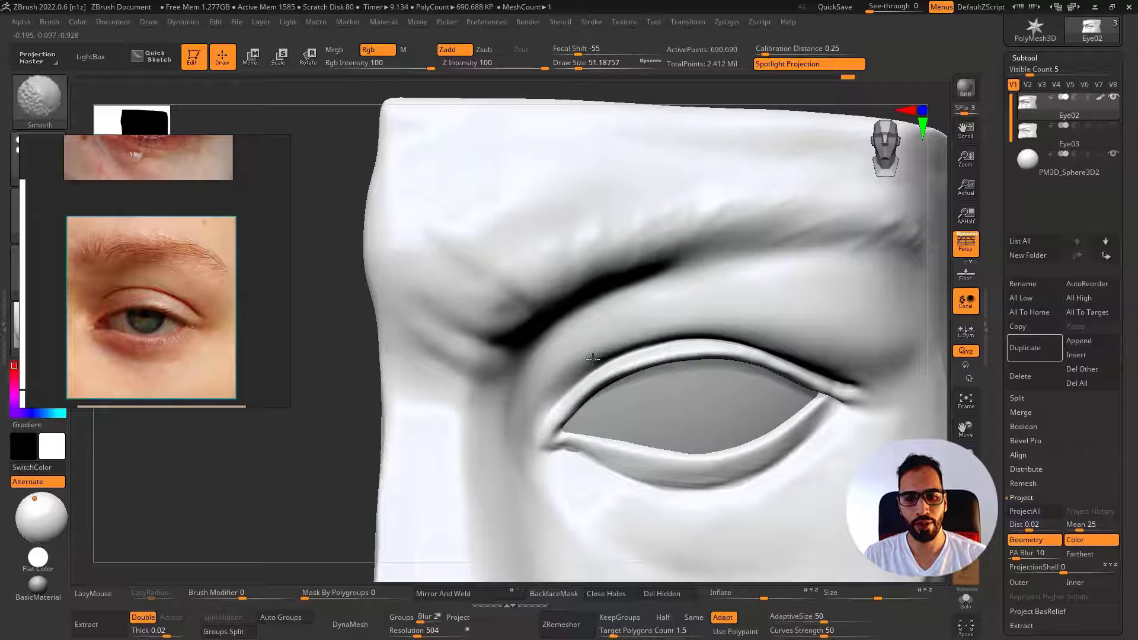
key("ctrl+z")
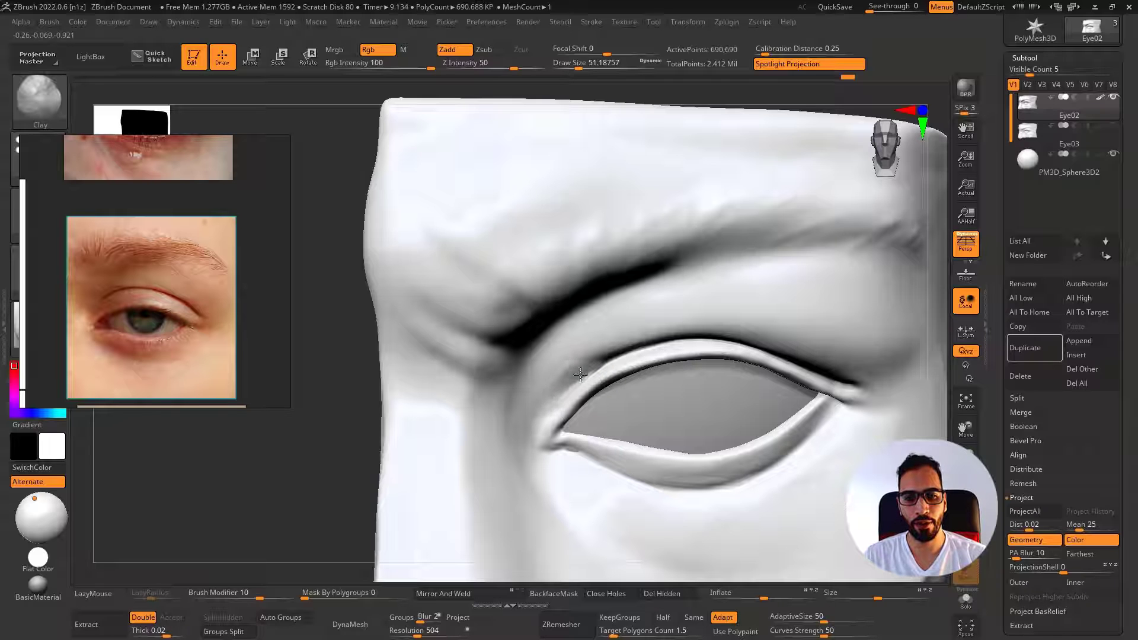
key("shift")
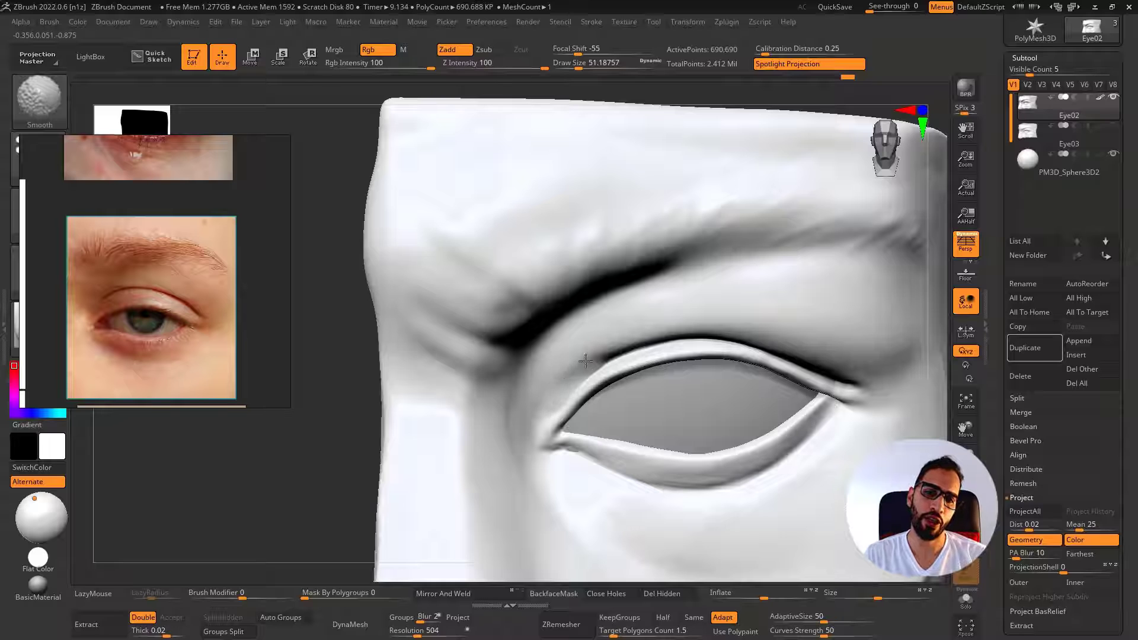
Build up the inner part of the upper eyelid rim with ClayBuildup at a draw size of about 51 and smooth it
mouse_move(565, 397)
right_mouse_down()
mouse_move(564, 381)
mouse_move(546, 412)
mouse_move(600, 389)
mouse_move(622, 411)
mouse_move(581, 382)
mouse_move(536, 311)
mouse_move(549, 399)
mouse_move(528, 363)
mouse_move(509, 386)
right_mouse_up()
key("b")
key("c")
key("b")
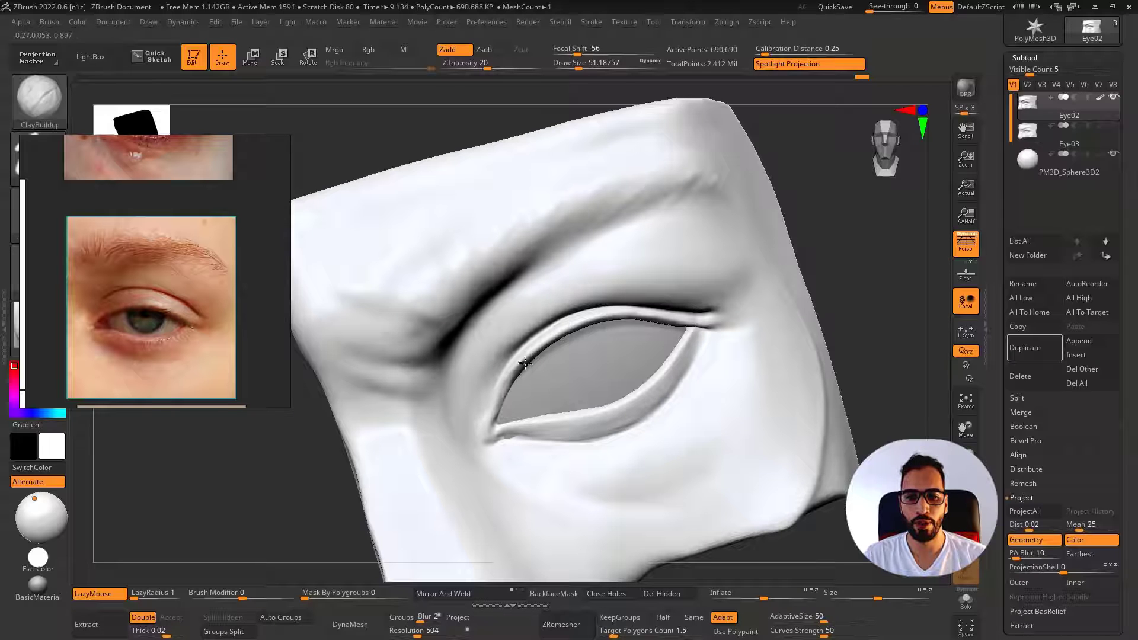
key("shift")
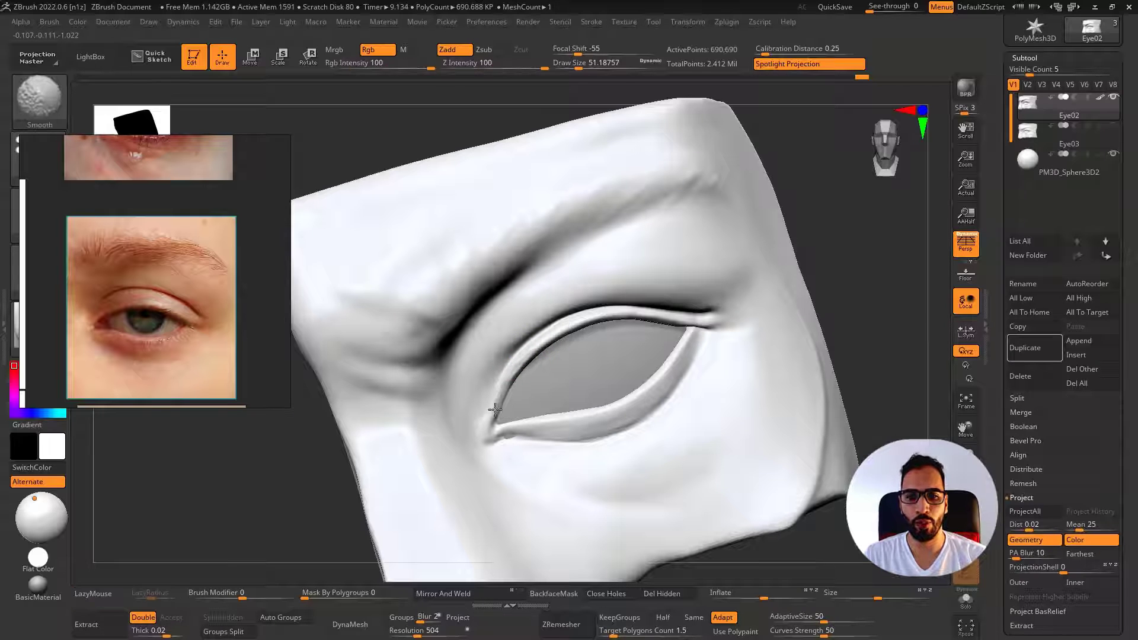
Adjust the inner part of the upper eyelid rim with the Move Topological brush at a draw size of about 74
mouse_move(495, 410)
right_mouse_down()
mouse_move(526, 394)
mouse_move(484, 382)
right_mouse_up()
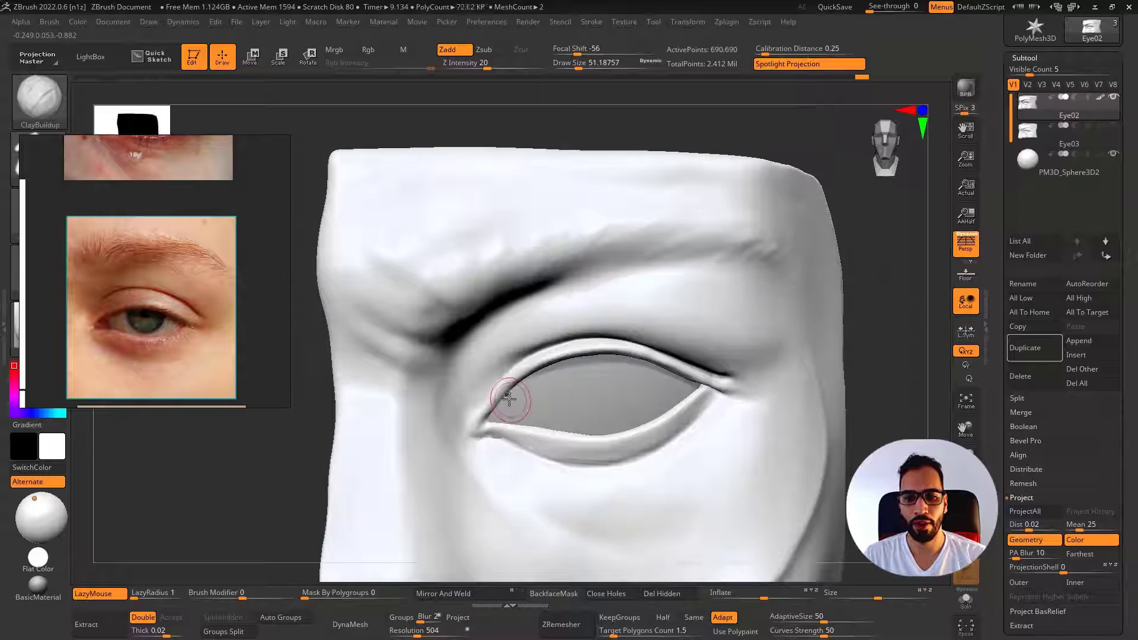
key("s")
left_click_drag(508, 398, 499, 390)
key("b")
key("m")
key("t")
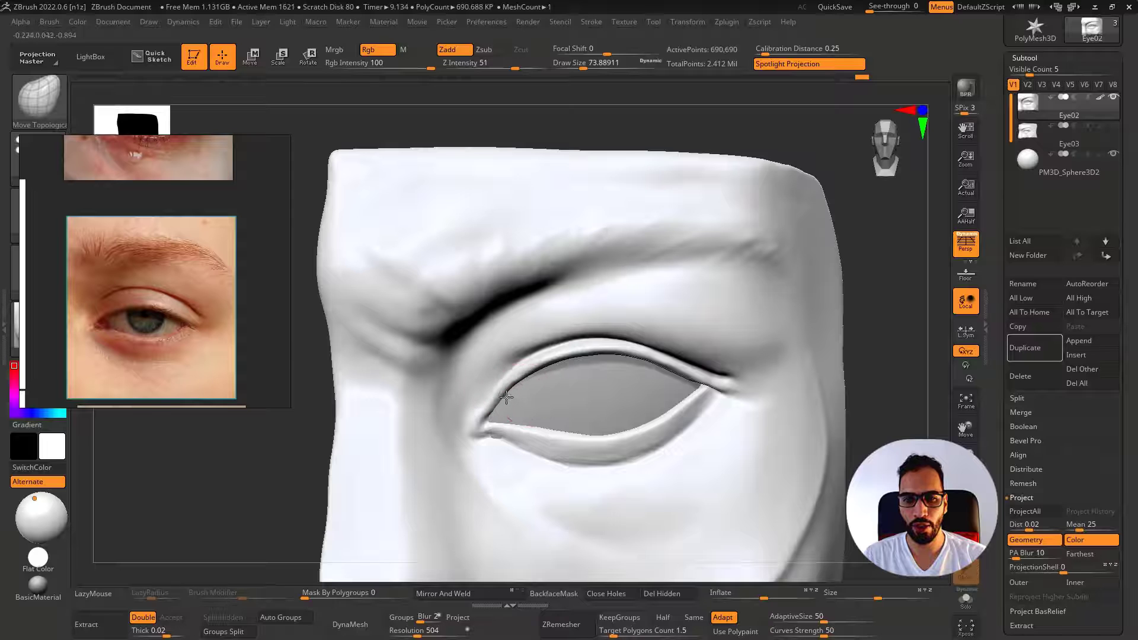
mouse_move(534, 382)
right_mouse_down()
mouse_move(511, 374)
mouse_move(545, 386)
right_mouse_up()
Refine the inner upper eyelid rim with the Standard brush at a draw size of about 39 and smooth it toward the inner corner
key("s")
left_click_drag(532, 380, 525, 377)
key("b")
key("s")
key("t")
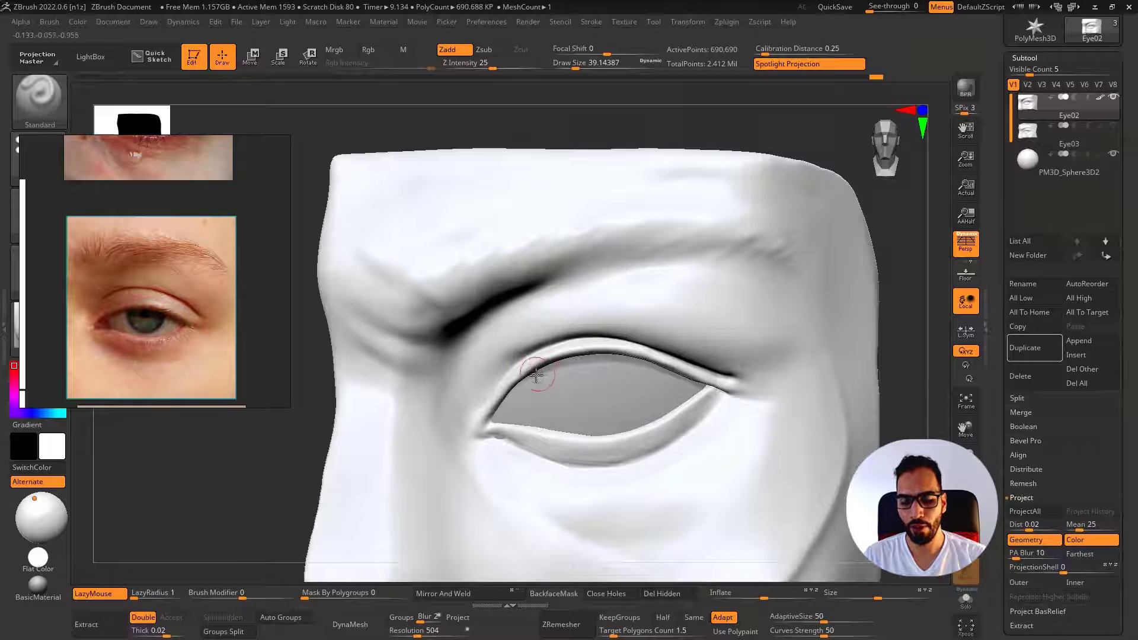
key("b")
key("d")
key("s")
right_click_drag(533, 377, 489, 419)
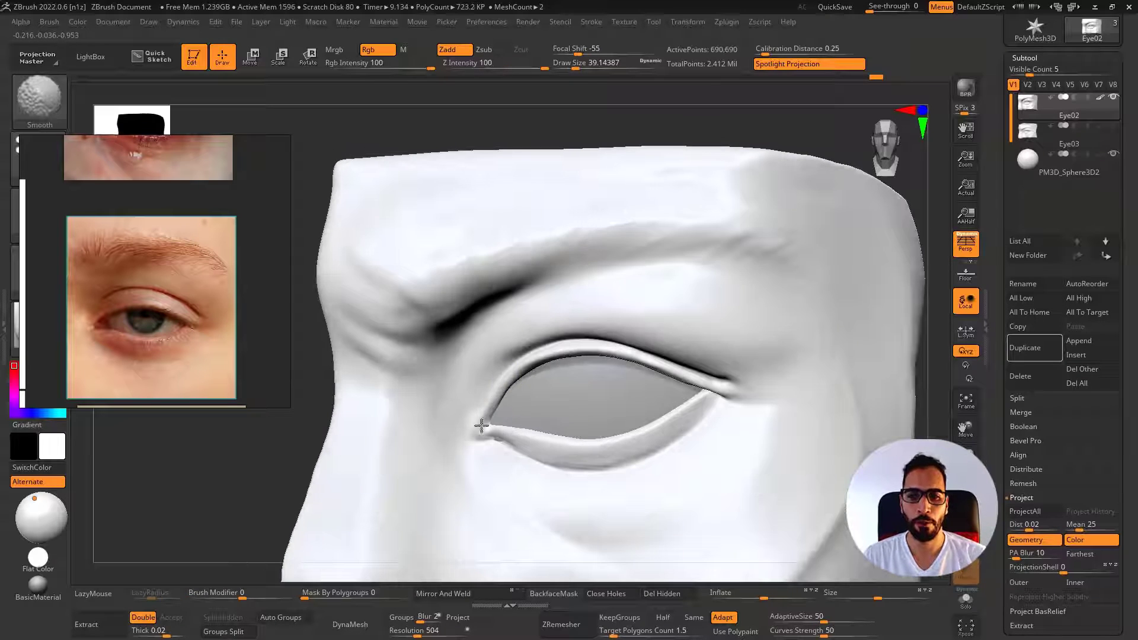
mouse_move(482, 425)
right_mouse_down()
mouse_move(507, 437)
mouse_move(500, 415)
right_mouse_up()
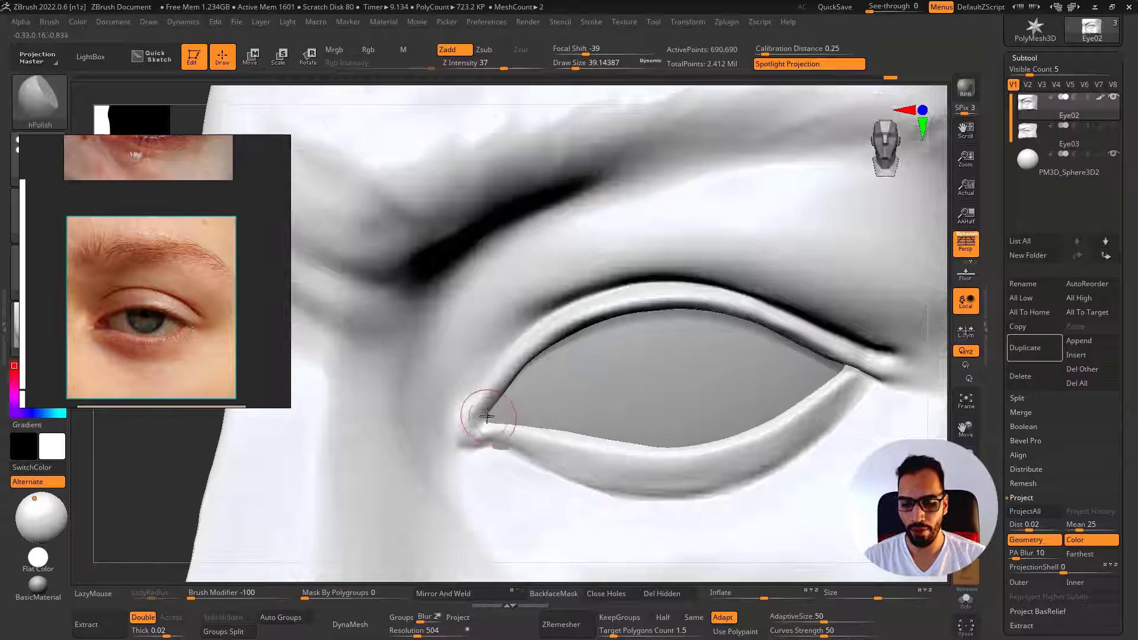
Carve the crease at the eye's inner corner with DamStandard at a draw size of about 23 and smooth it
key("b")
key("d")
key("s")
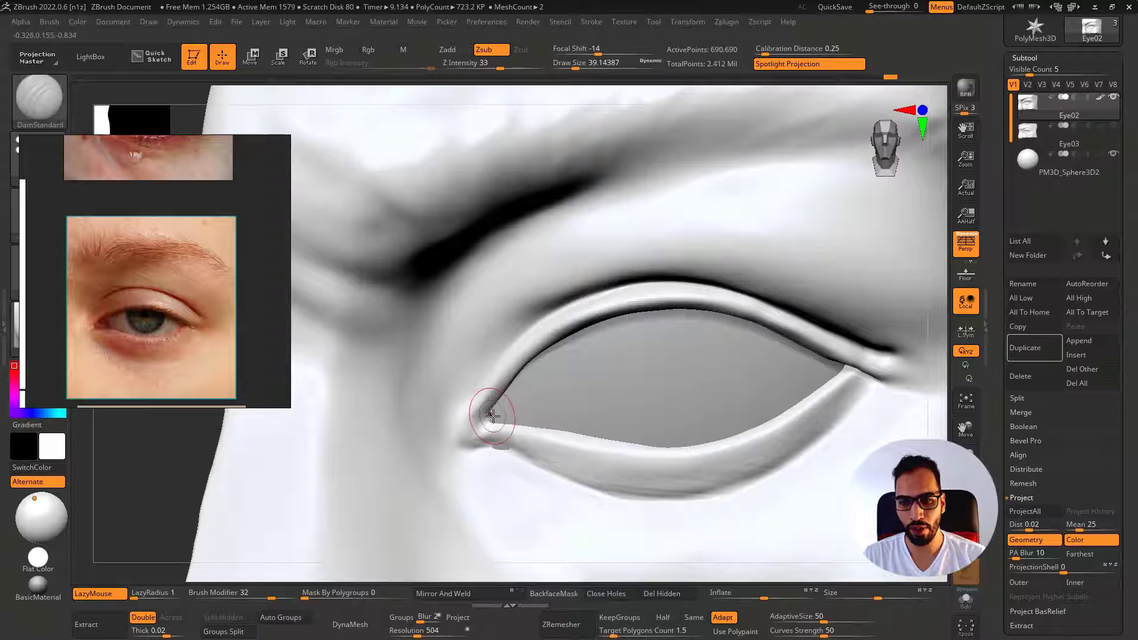
key("alt+s")
key("bracketleft")
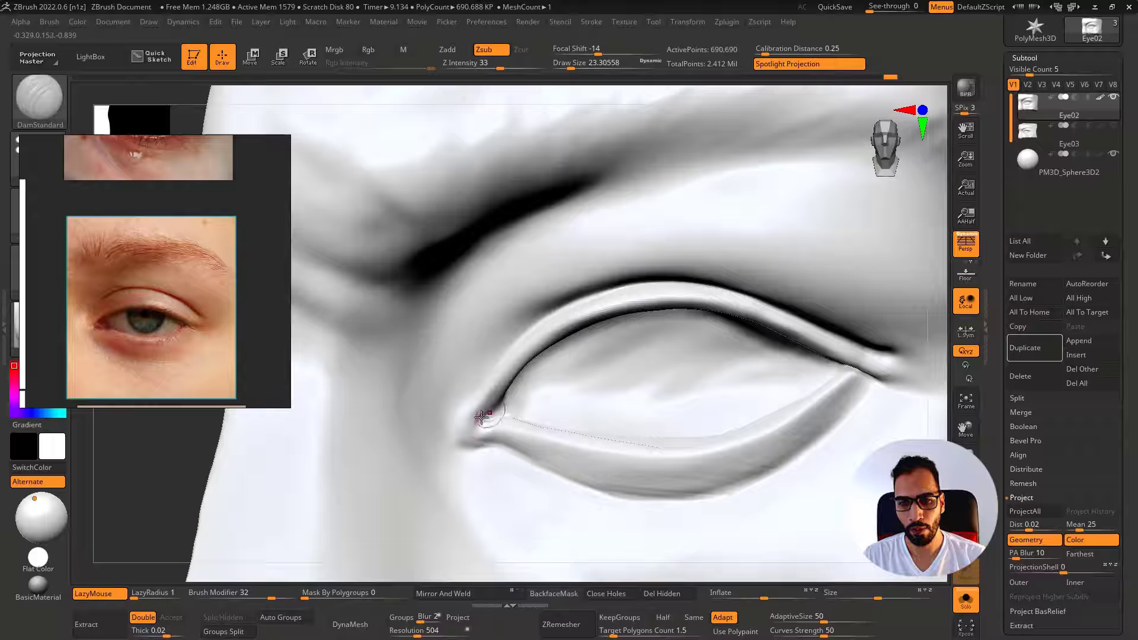
key("alt+s")
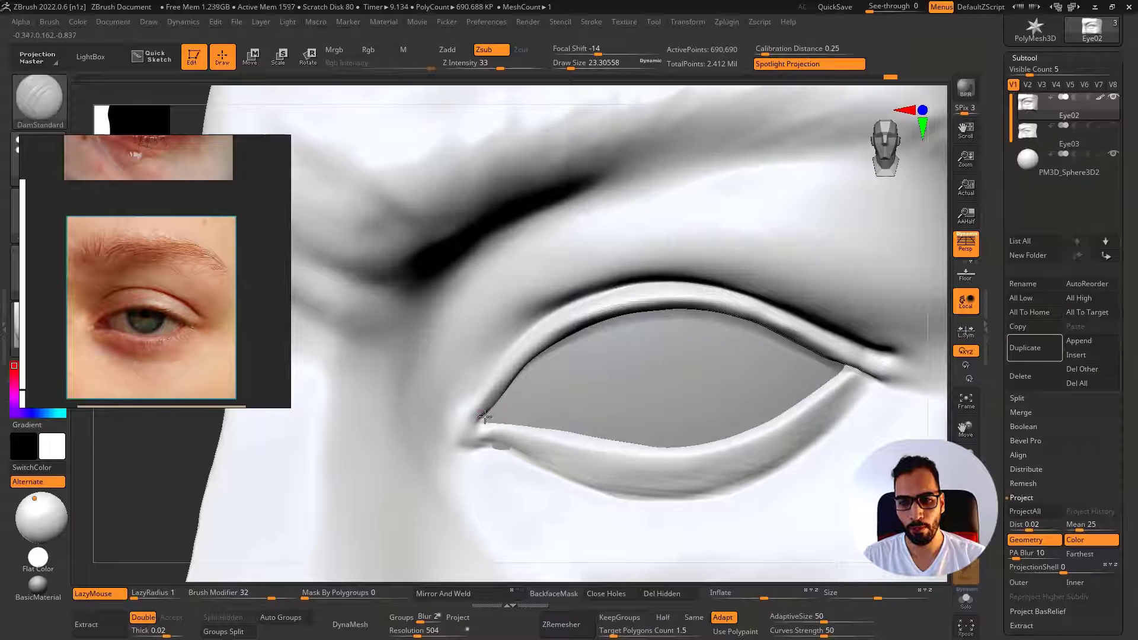
key("shift")
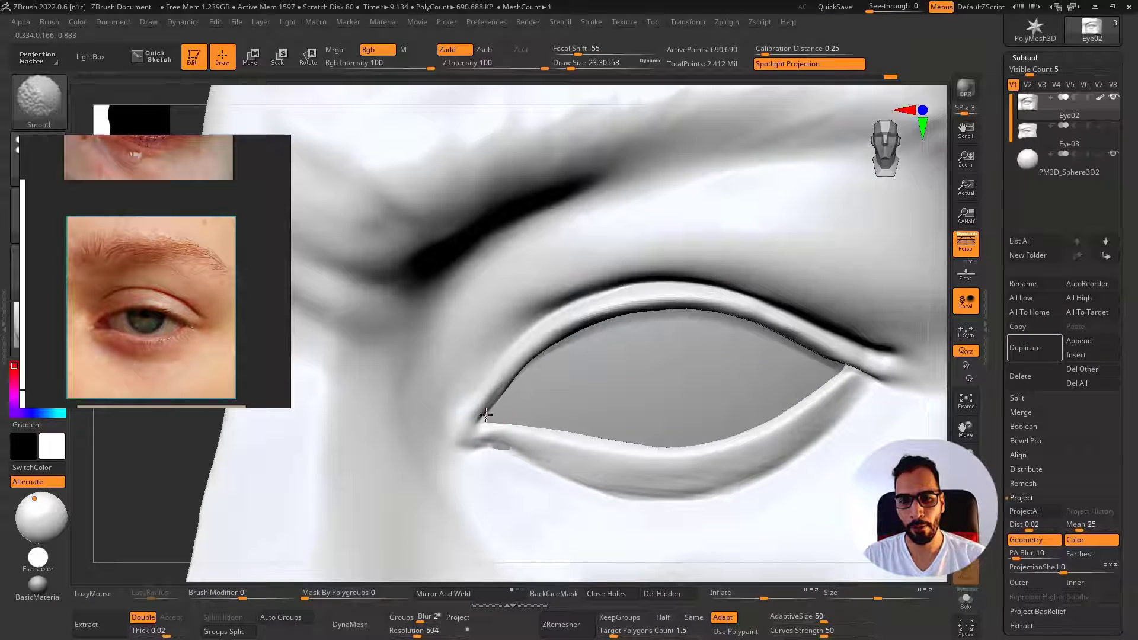
left_click_drag(486, 415, 479, 425, "shift")
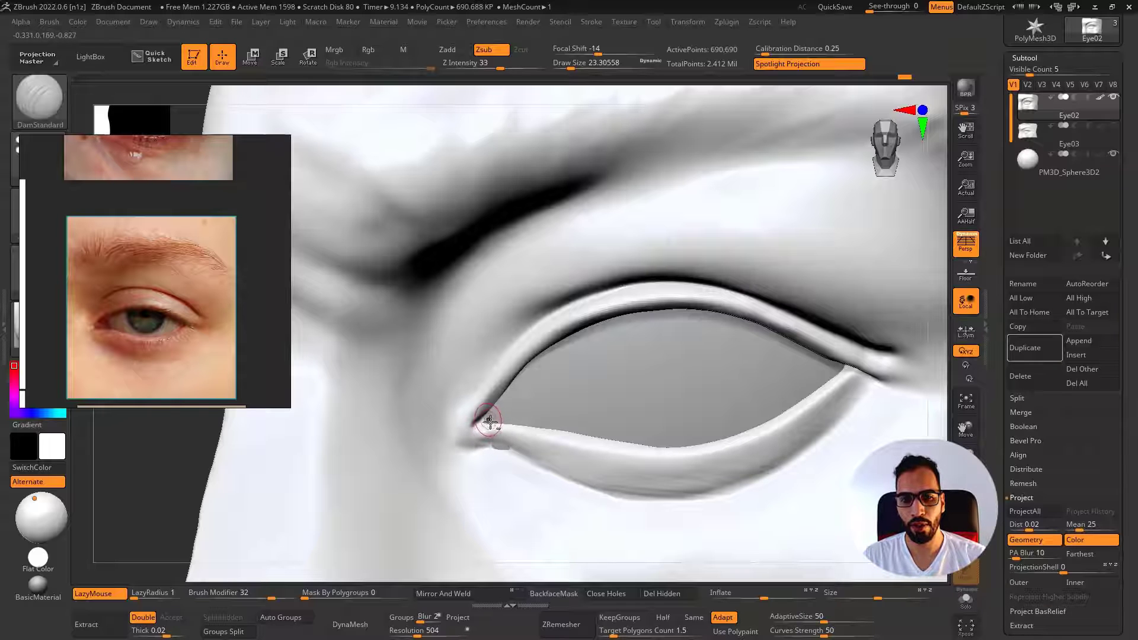
Reshape the upper eyelid rim beside the inner corner with the Move brush and smooth the area
key("alt+s")
key("b")
key("m")
key("v")
key("shift")
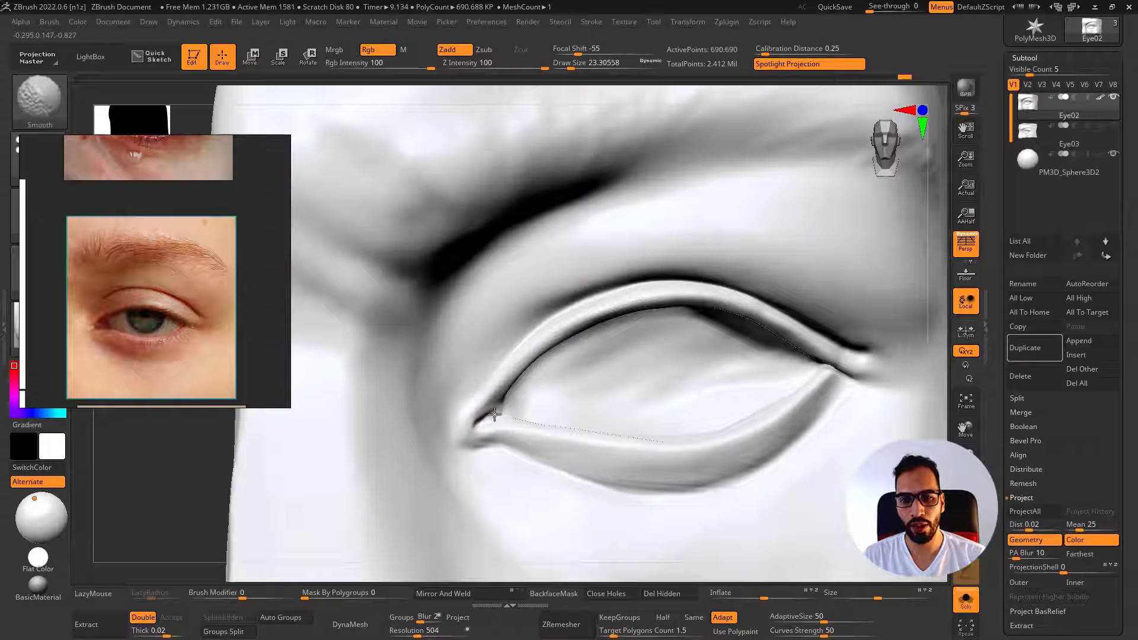
left_click_drag(507, 411, 502, 405, "shift")
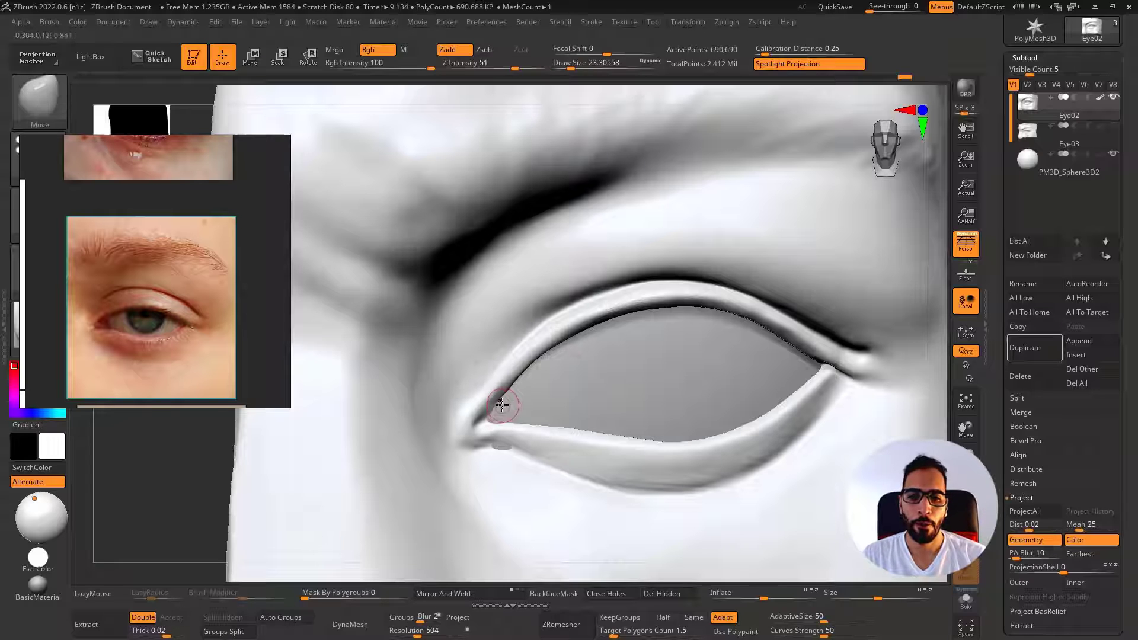
right_click_drag(497, 419, 440, 416)
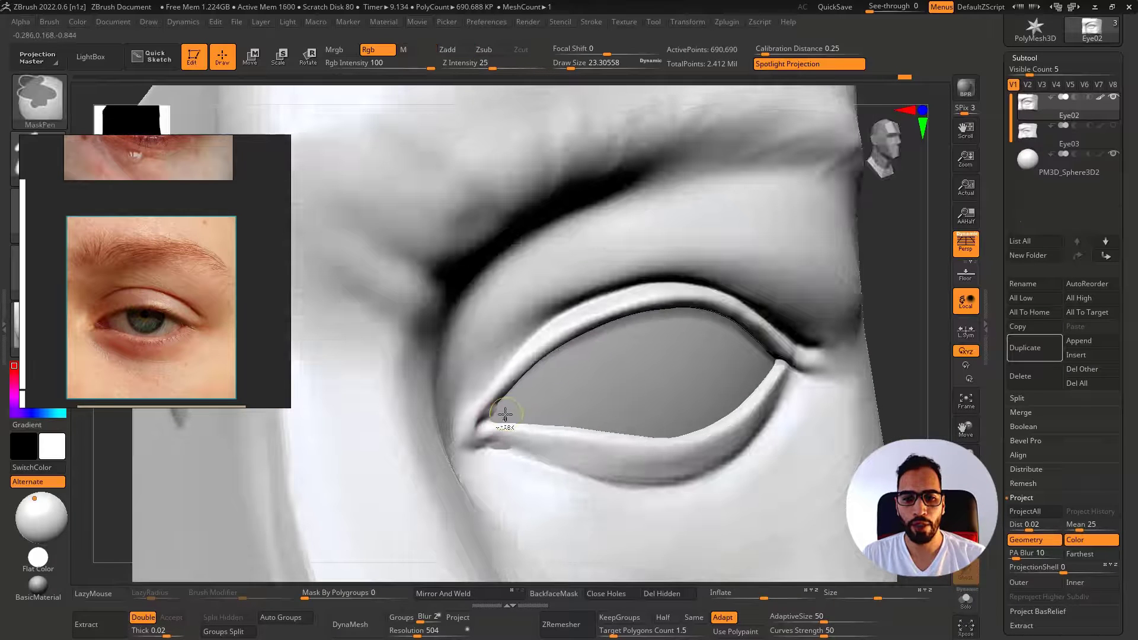
left_click_drag(501, 420, 497, 413, "shift")
right_click_drag(482, 409, 495, 414, "shift")
left_click_drag(490, 406, 514, 403)
Sharpen the inner end of the upper eyelid with DamStandard at a draw size of about 33 and smooth the corner
key("b")
key("d")
key("s")
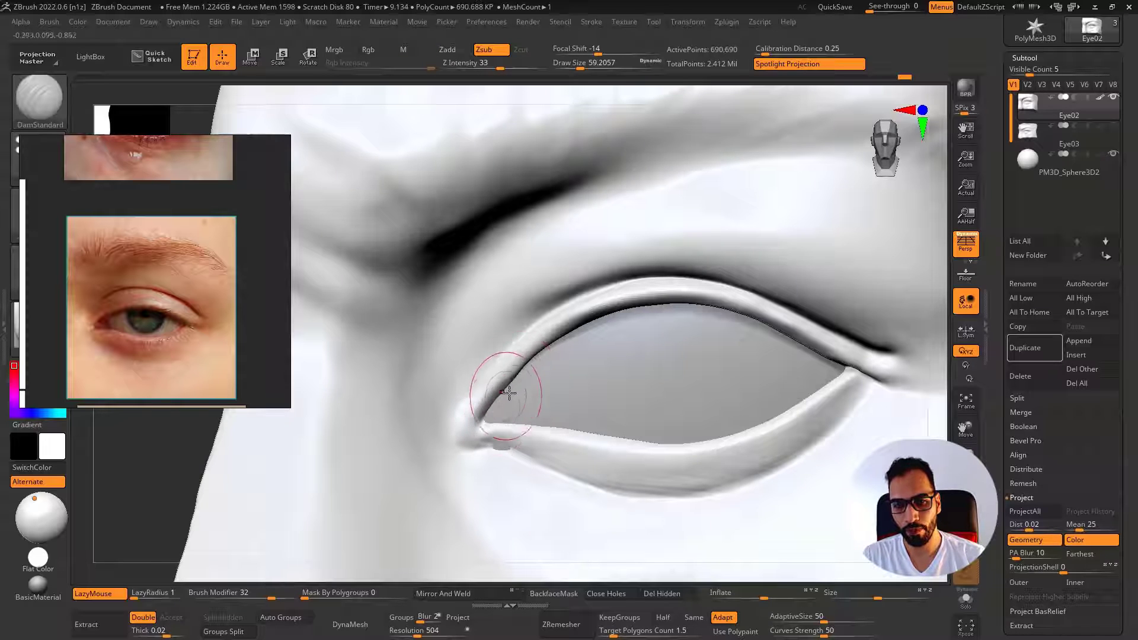
key("bracketleft")
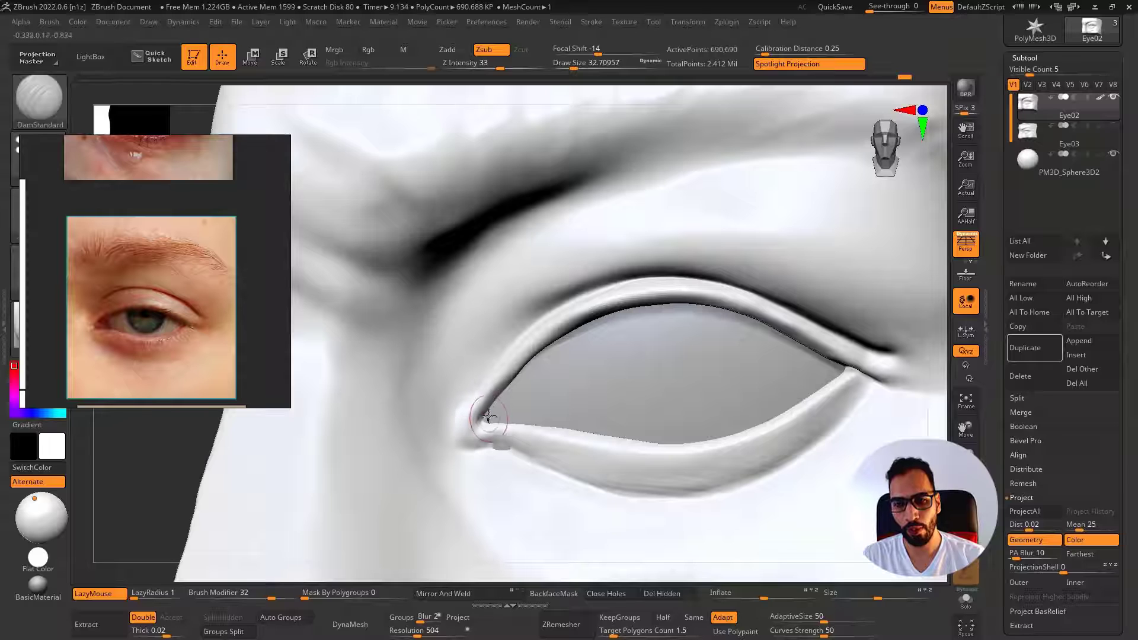
left_click_drag(489, 418, 484, 420, "shift")
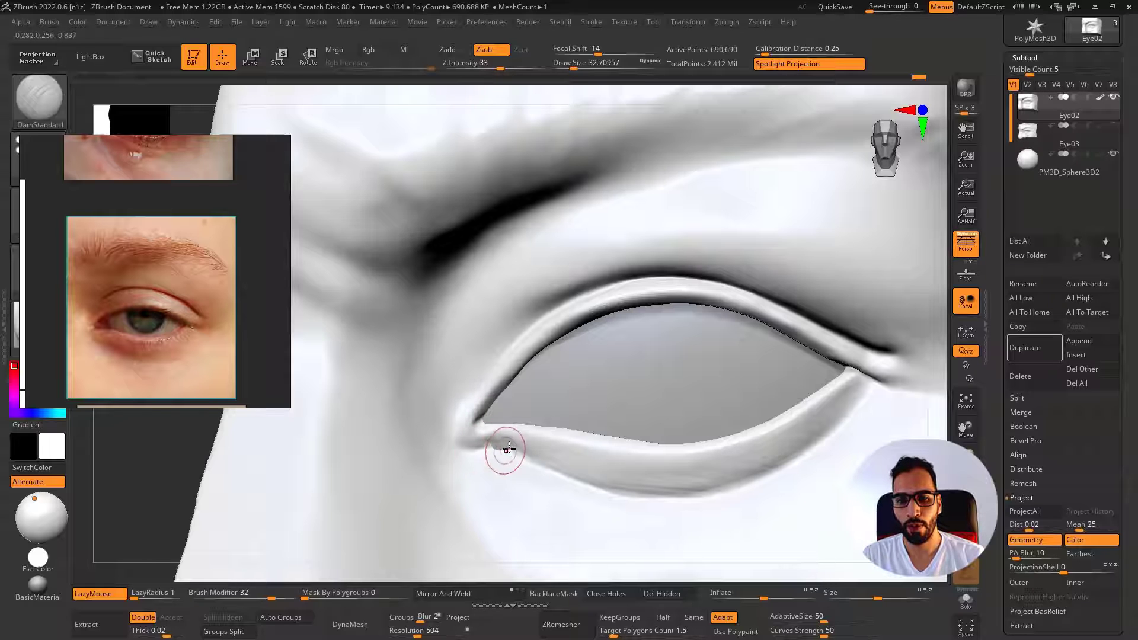
Examine how the eyelids and inner corner fit around the eyeball from the front and three-quarter views
left_click(533, 419, "alt")
key("b")
key("m")
key("v")
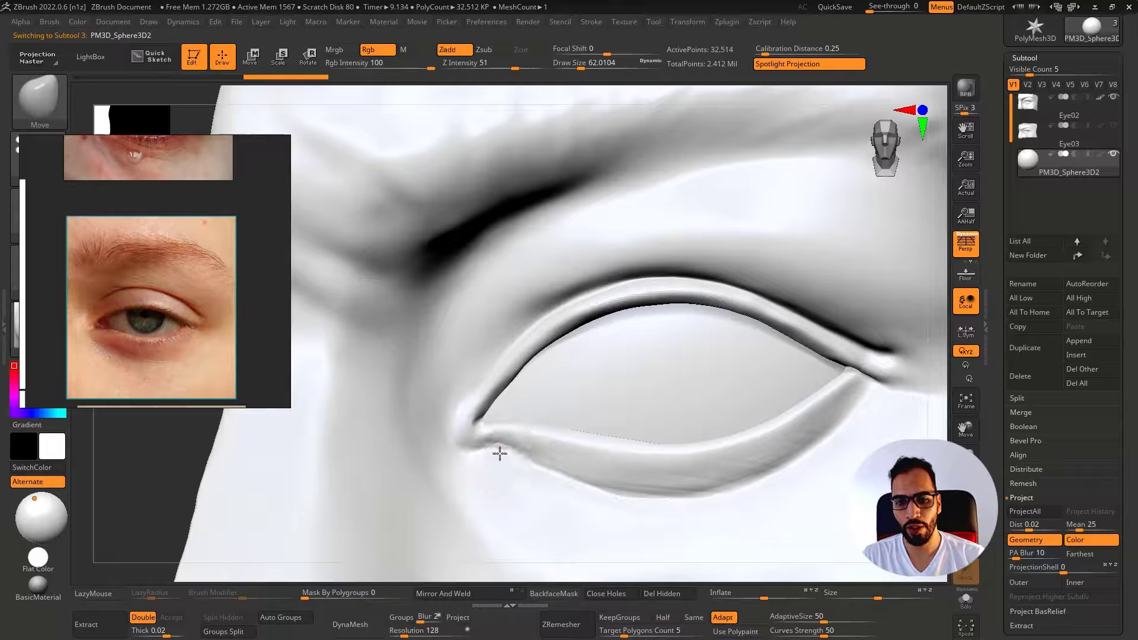
key("f")
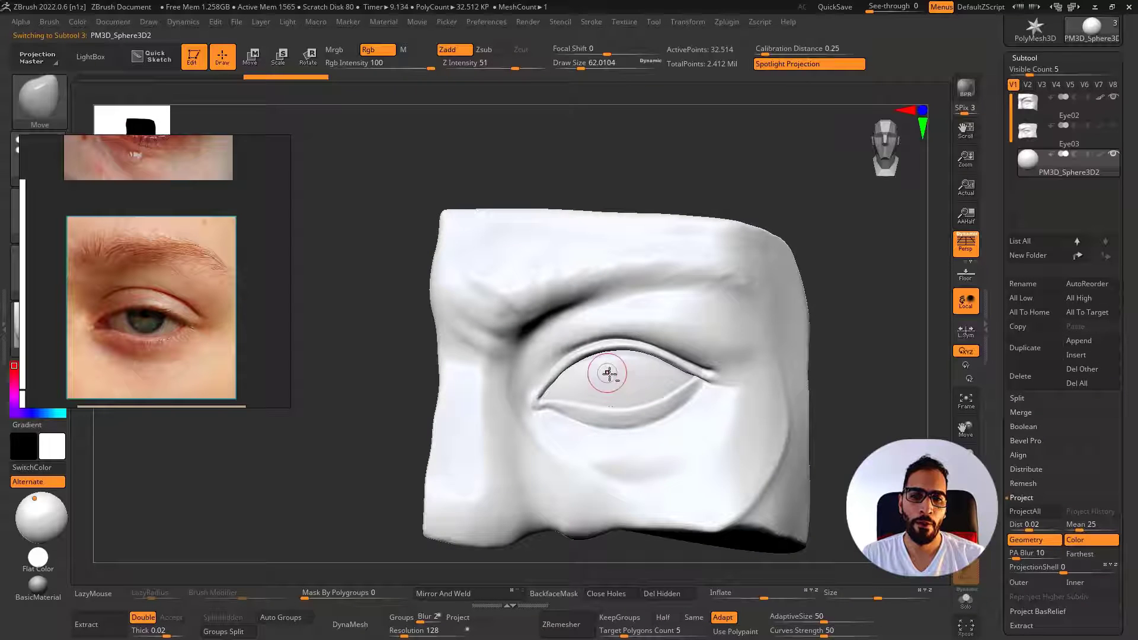
right_click_drag(608, 373, 591, 386)
key("alt+s")
key("alt+s")
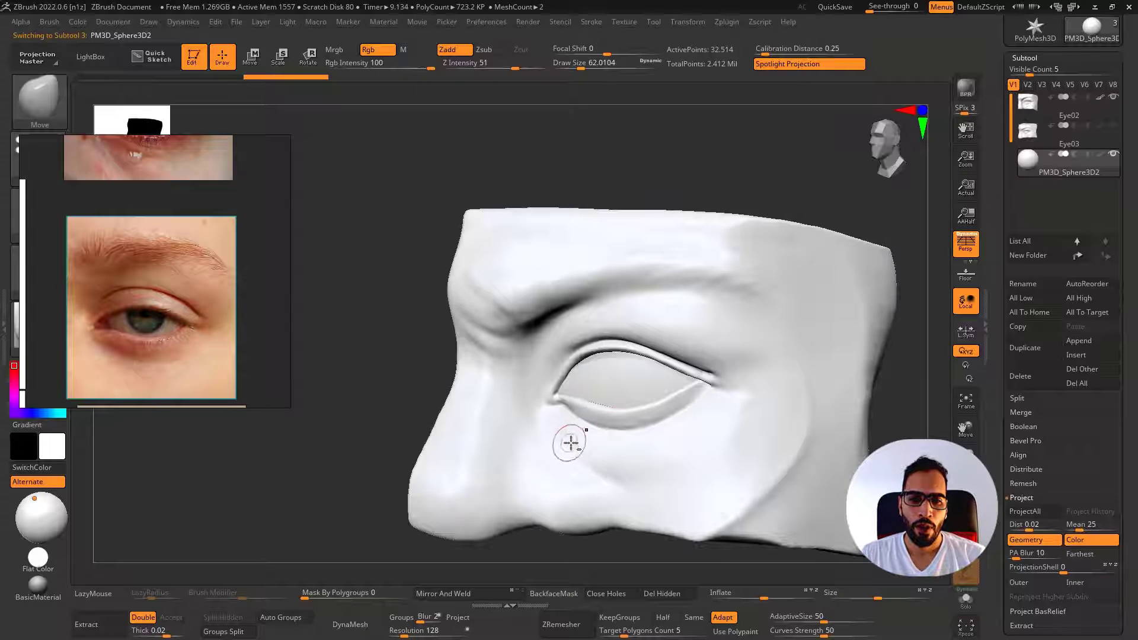
left_click(572, 442, "alt")
right_click_drag(606, 425, 534, 400, "alt")
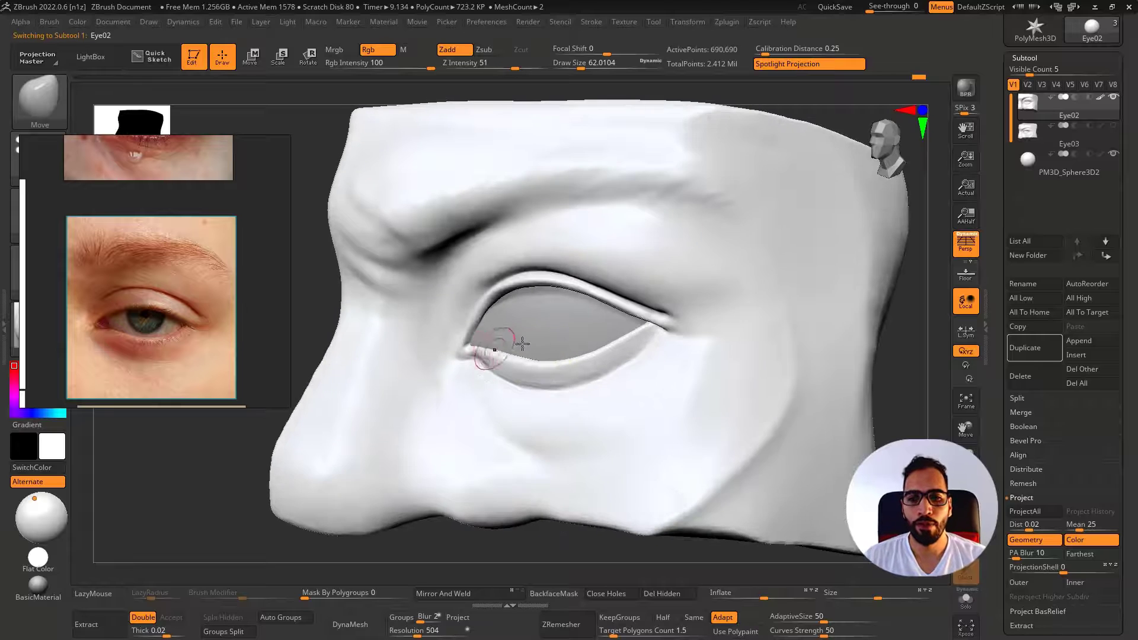
right_click_drag(518, 343, 785, 355)
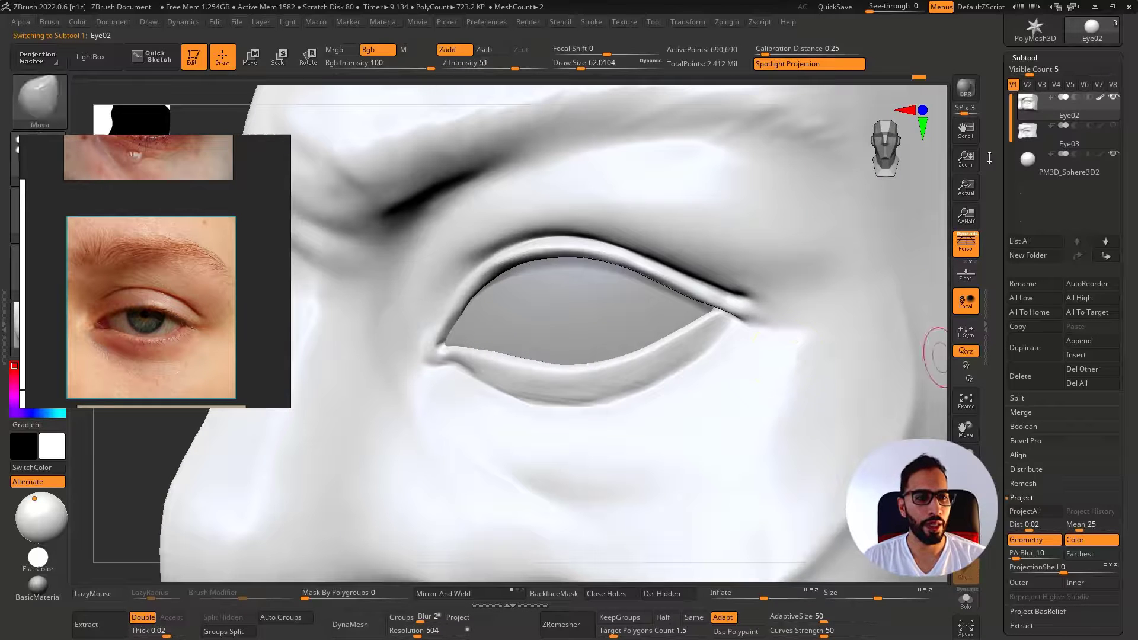
Duplicate the eyeball subtool PM3D_Sphere3D2 and switch the copy to its lower subdivision level
left_click(1030, 166)
left_click(1025, 348)
key("alt+s")
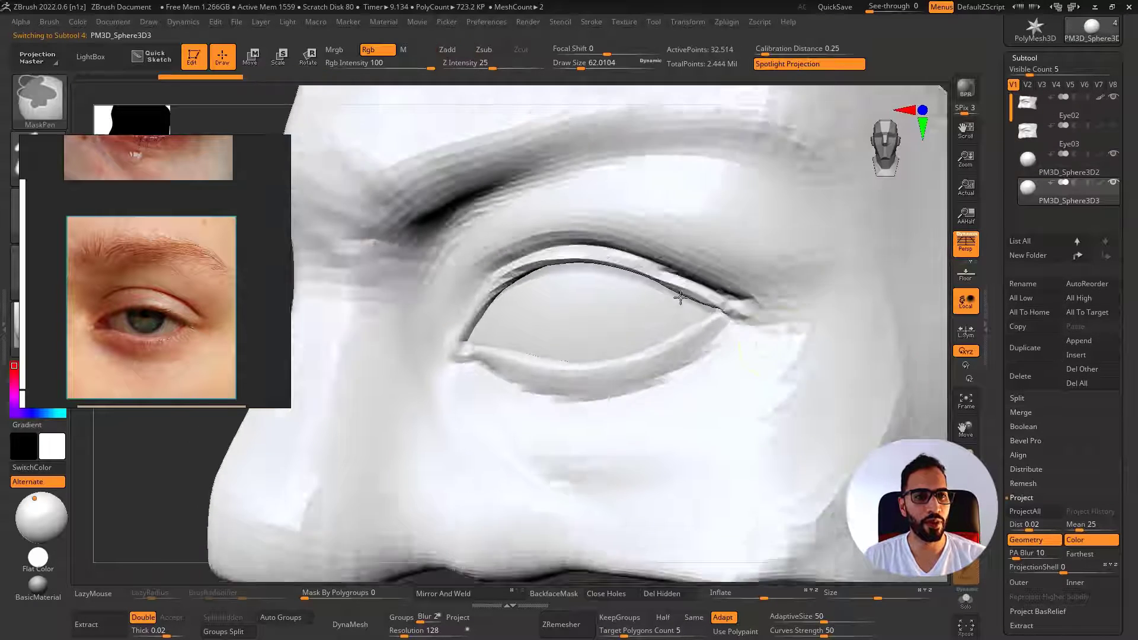
right_click_drag(652, 338, 609, 330, "alt")
key("shift+d")
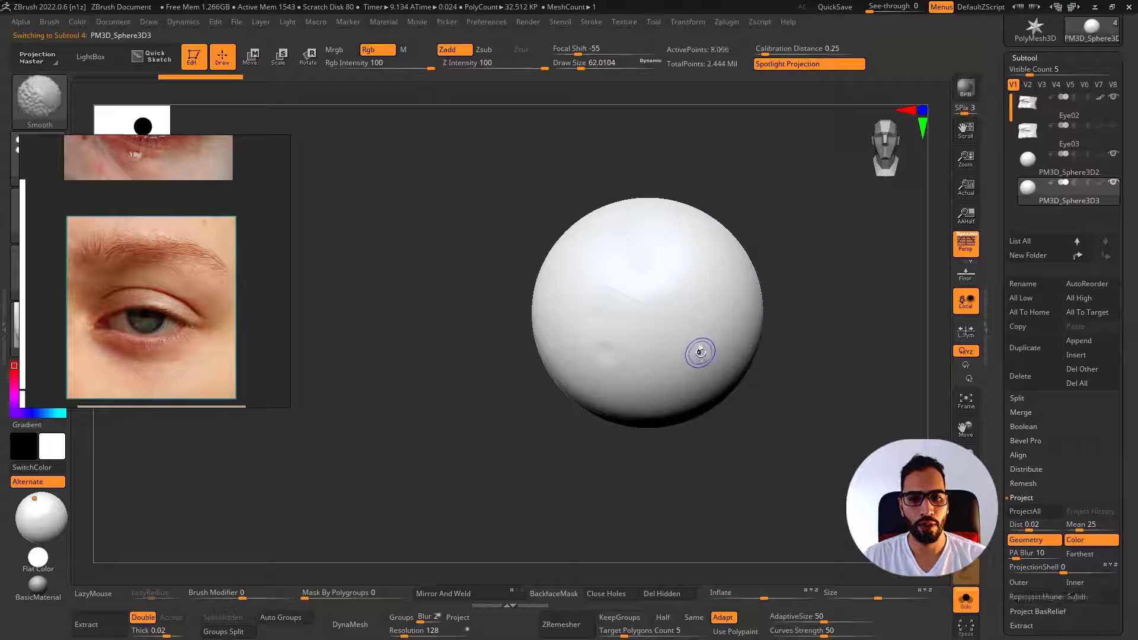
key("shift+f")
key("shift+f")
key("alt+s")
Shift the eyeball copy along its depth axis with the gizmo and isolate it from the face
key("w")
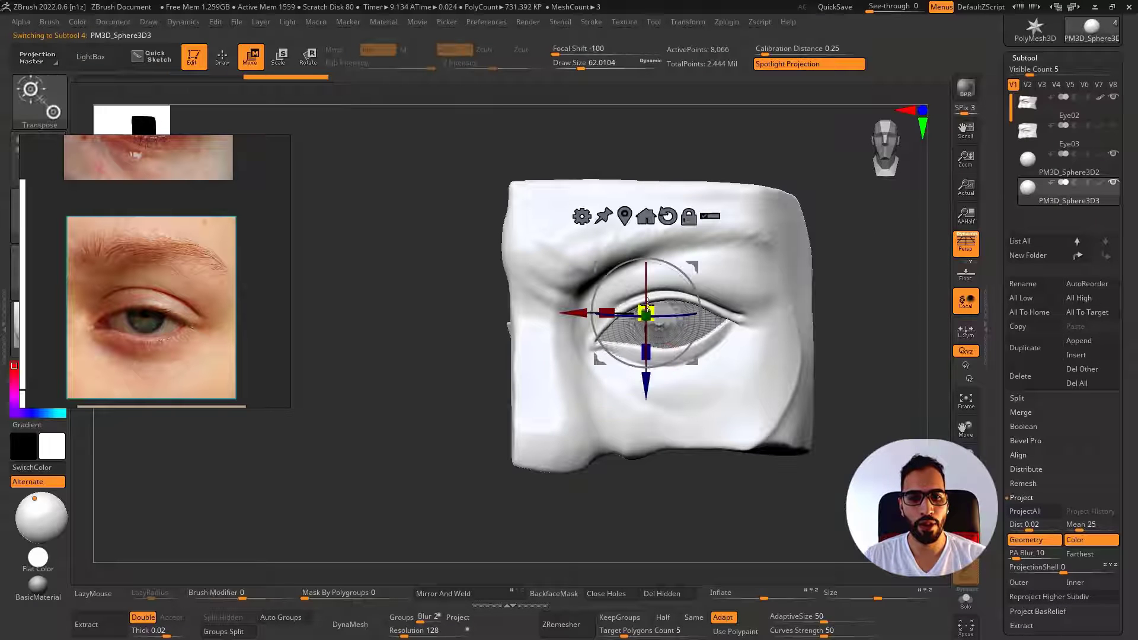
right_click_drag(756, 249, 701, 263)
right_click_drag(788, 289, 718, 327)
left_click_drag(655, 315, 619, 324)
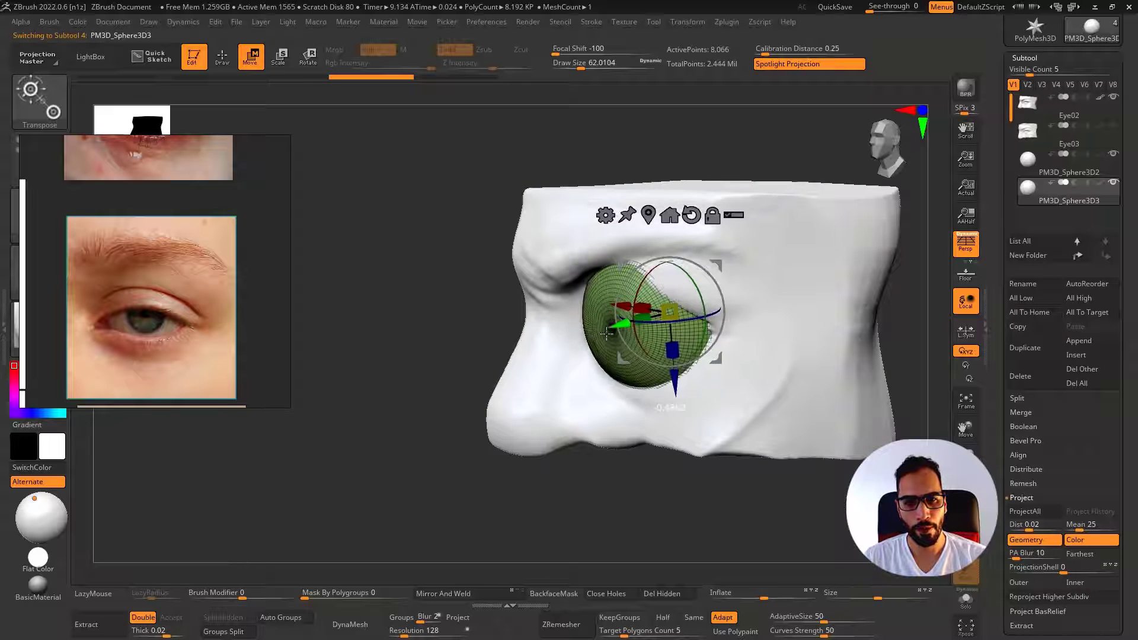
right_click_drag(619, 325, 661, 325)
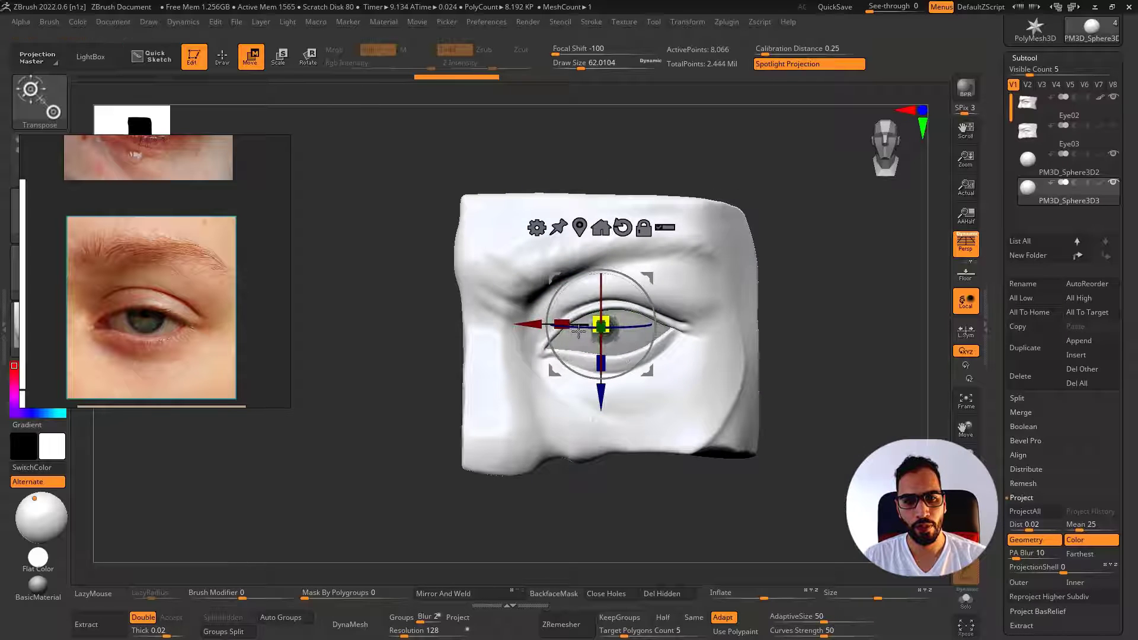
key("alt+s")
Try to apply DynaMesh to the eyeball copy, agreeing to freeze its subdivision levels
left_click(351, 625)
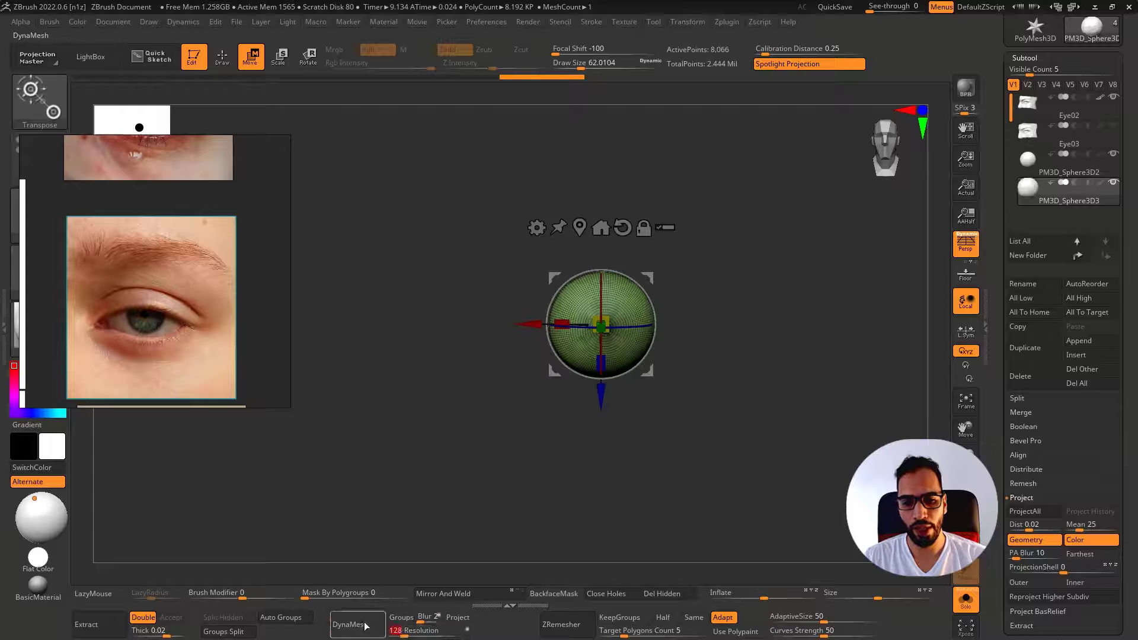
left_click(388, 623)
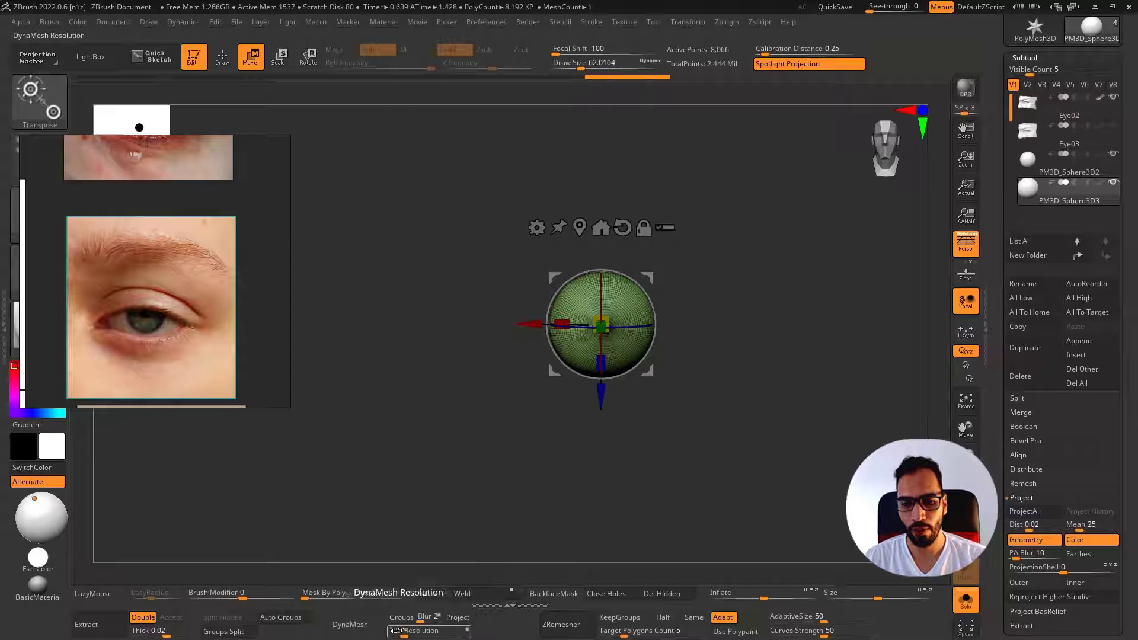
left_click(350, 624)
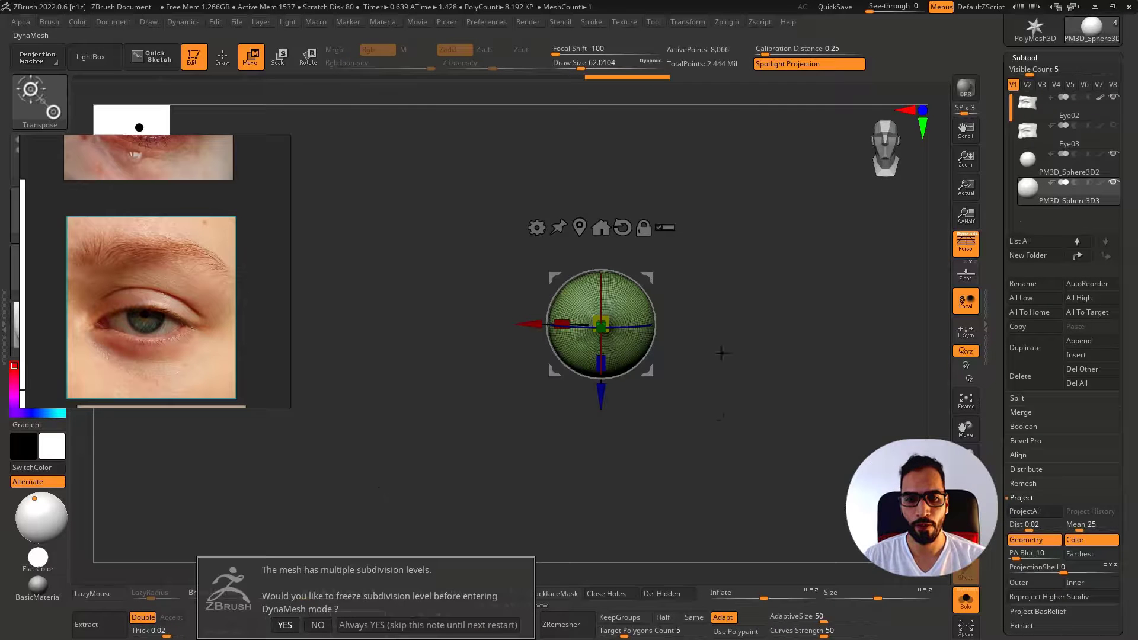
left_click(463, 630)
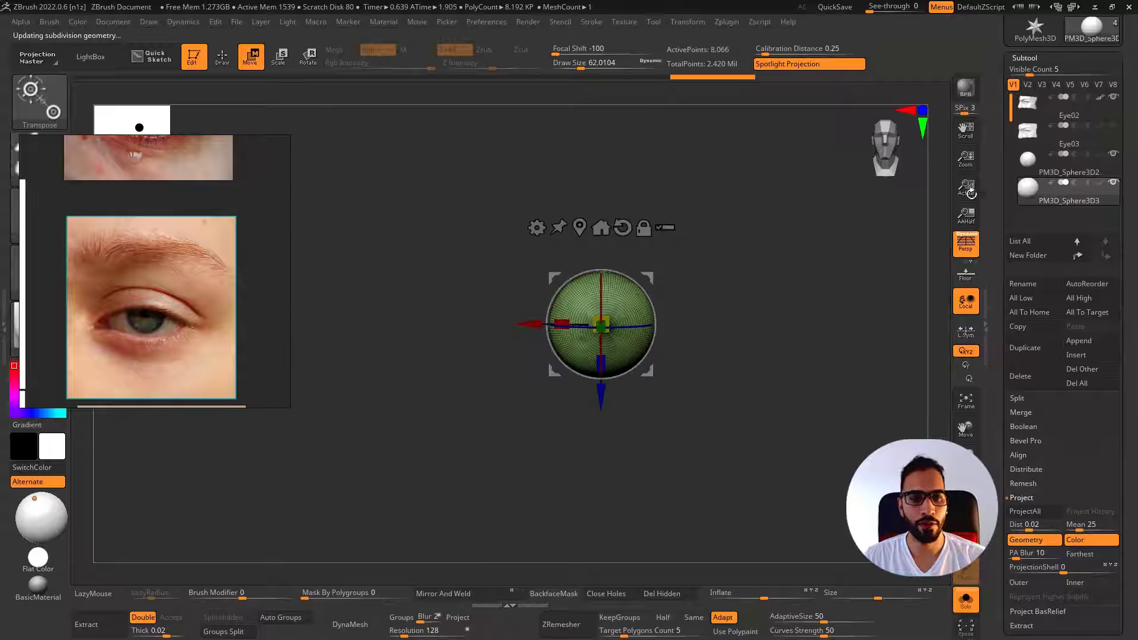
Turn off Freeze SubDivision Levels for the eyeball copy and reduce it to its lowest subdivision level
left_click(1025, 57)
left_click(1029, 72)
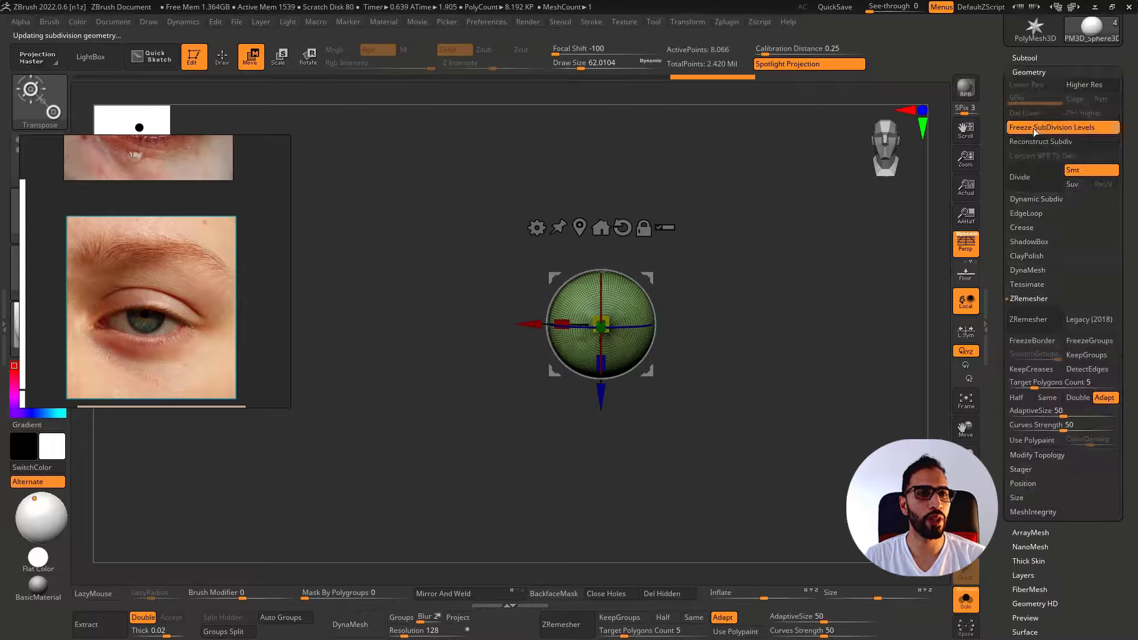
left_click(1036, 129)
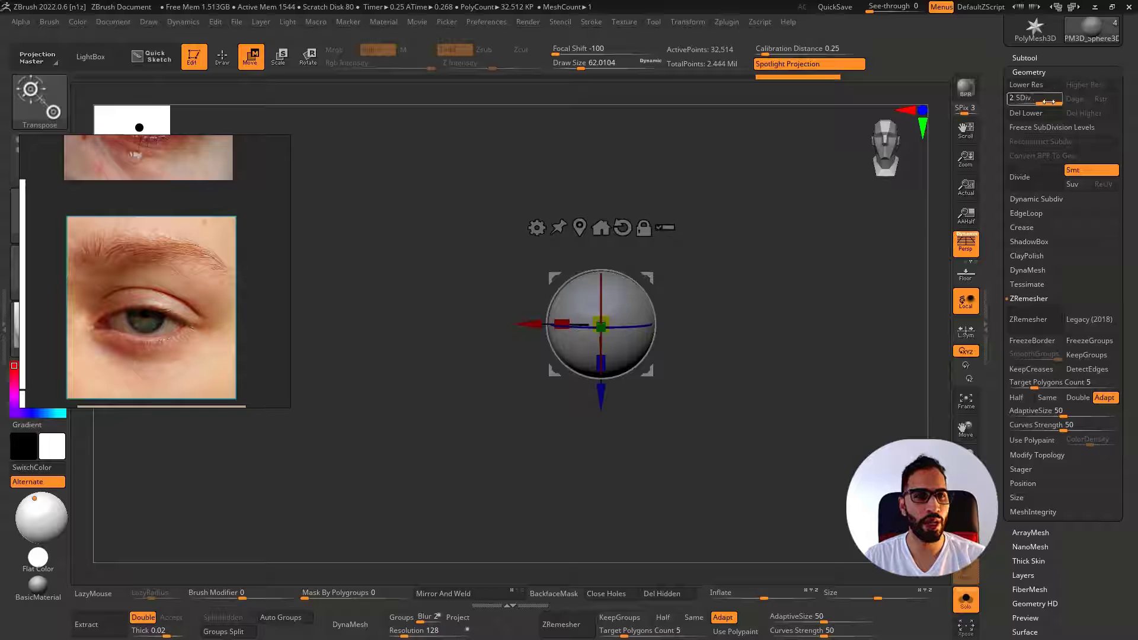
left_click_drag(1049, 101, 1015, 100)
Clear the mask that blocks DynaMesh on the eyeball copy and turn off its polyframe display
key("ctrl")
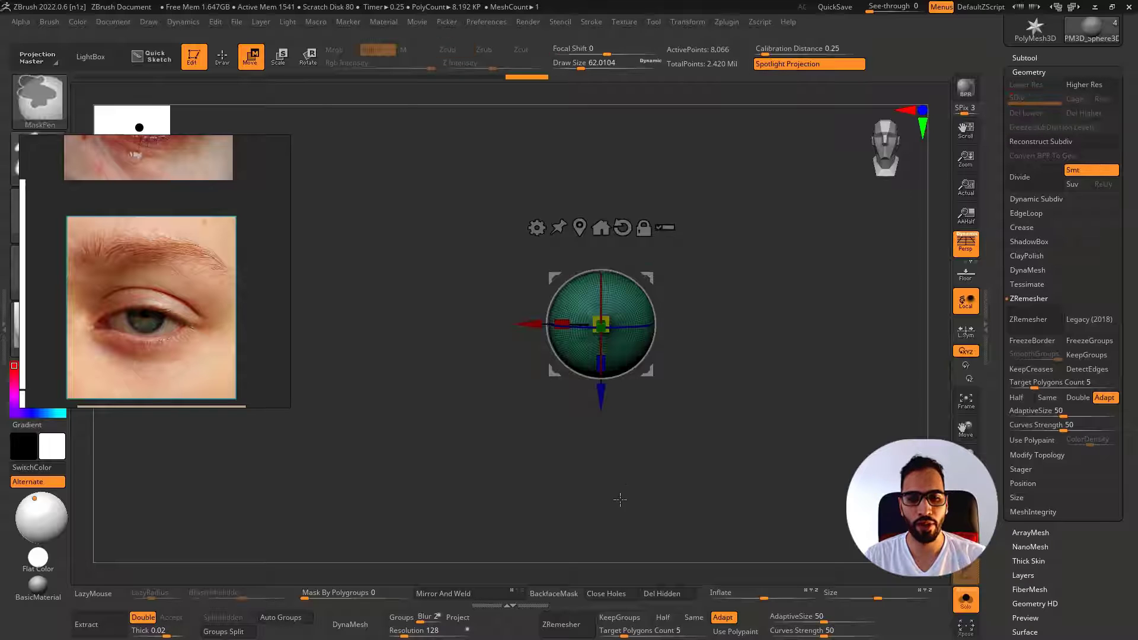
right_click_drag(620, 500, 613, 543, "ctrl")
left_click(350, 628)
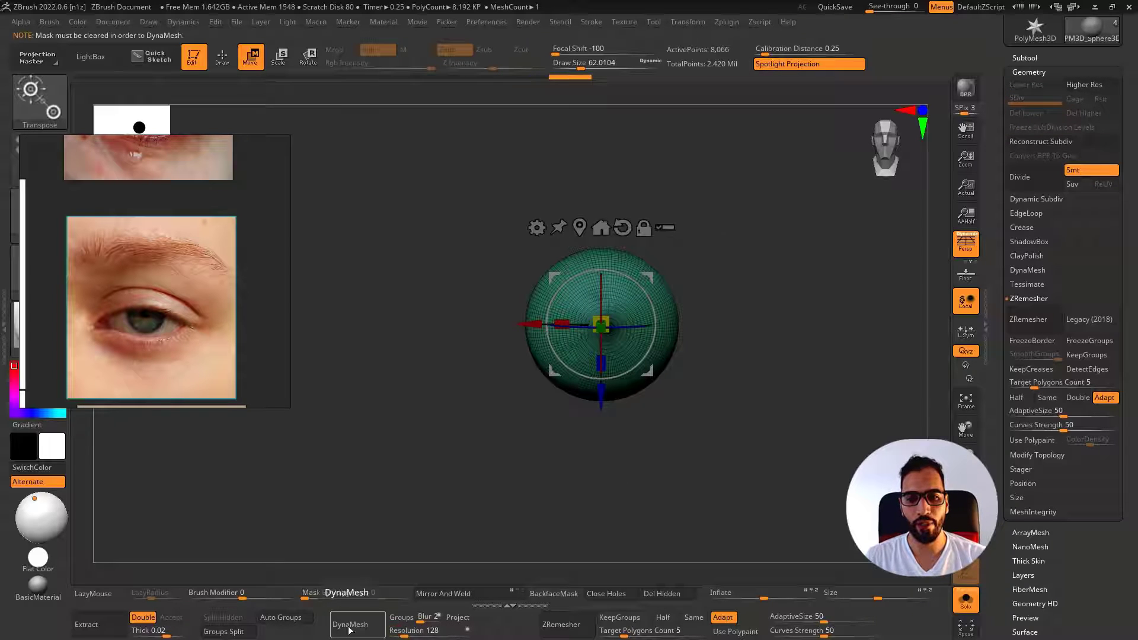
left_click_drag(476, 427, 511, 463, "ctrl")
key("shift+f")
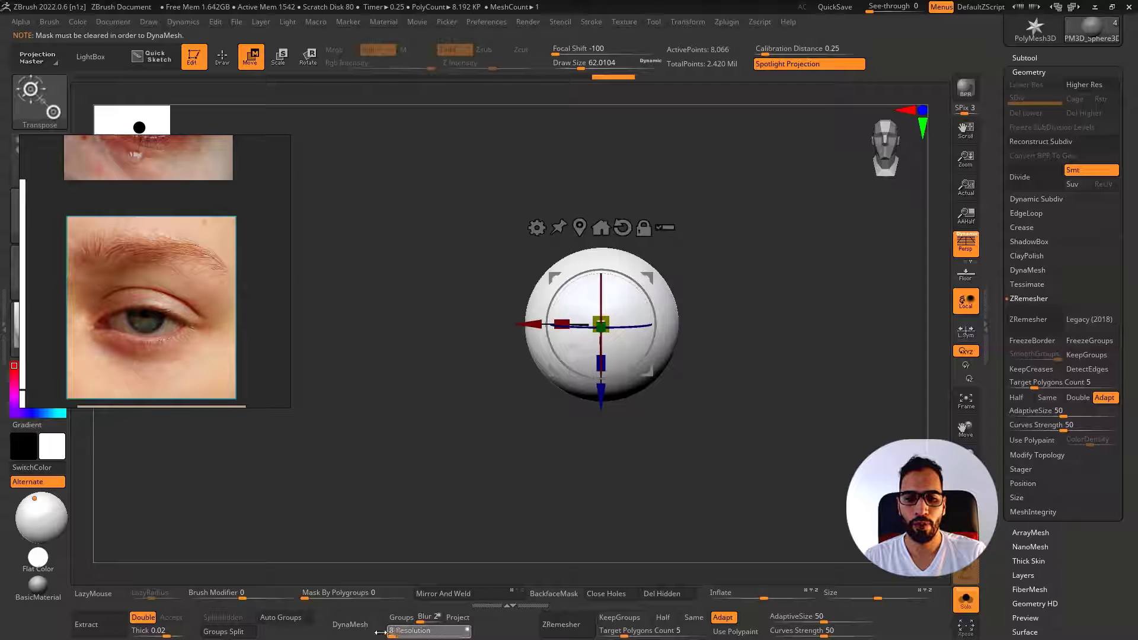
Apply DynaMesh at resolution 128 to the eyeball copy, turn on its polyframe and bring the face back into view
left_click(351, 625)
key("shift+f")
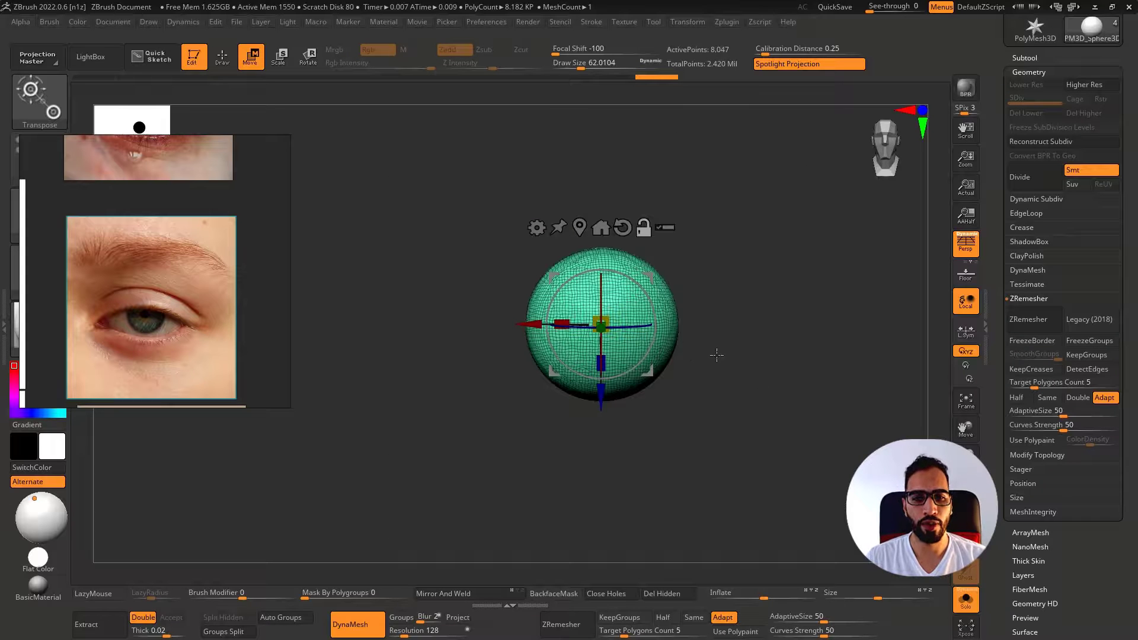
left_click_drag(710, 258, 649, 296)
key("alt+s")
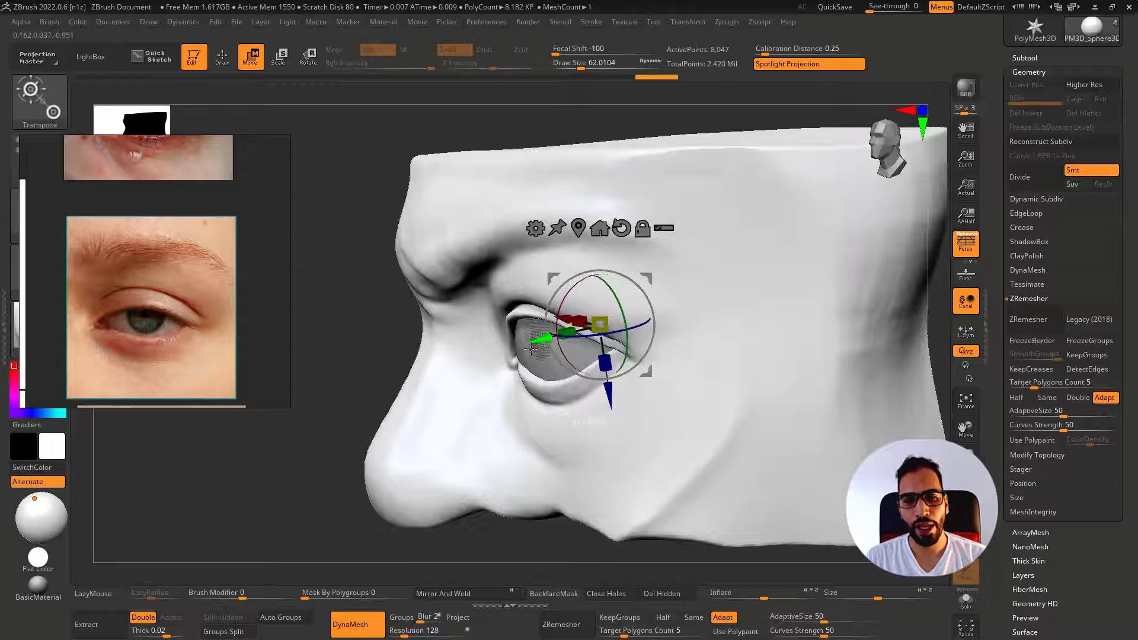
Pull the DynaMeshed sphere forward out of the eyeball and scale it down with the gizmo
mouse_move(549, 338)
left_mouse_down()
mouse_move(530, 344)
mouse_move(560, 334)
left_mouse_up()
key("alt+s")
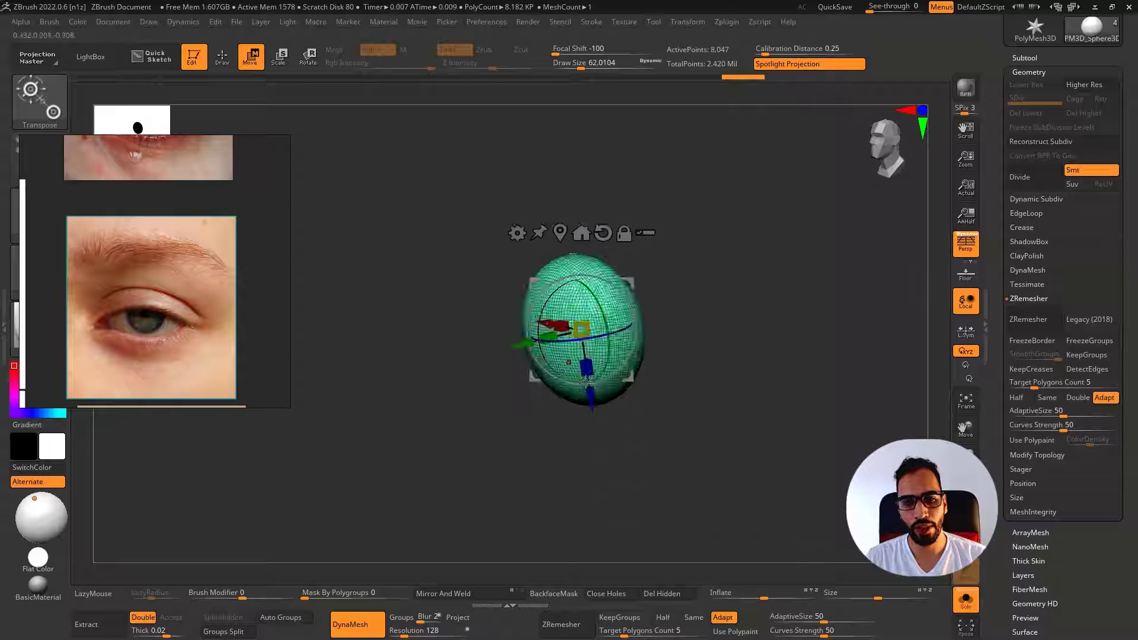
right_click_drag(522, 338, 558, 335, "shift")
left_click_drag(540, 336, 465, 361)
key("alt+s")
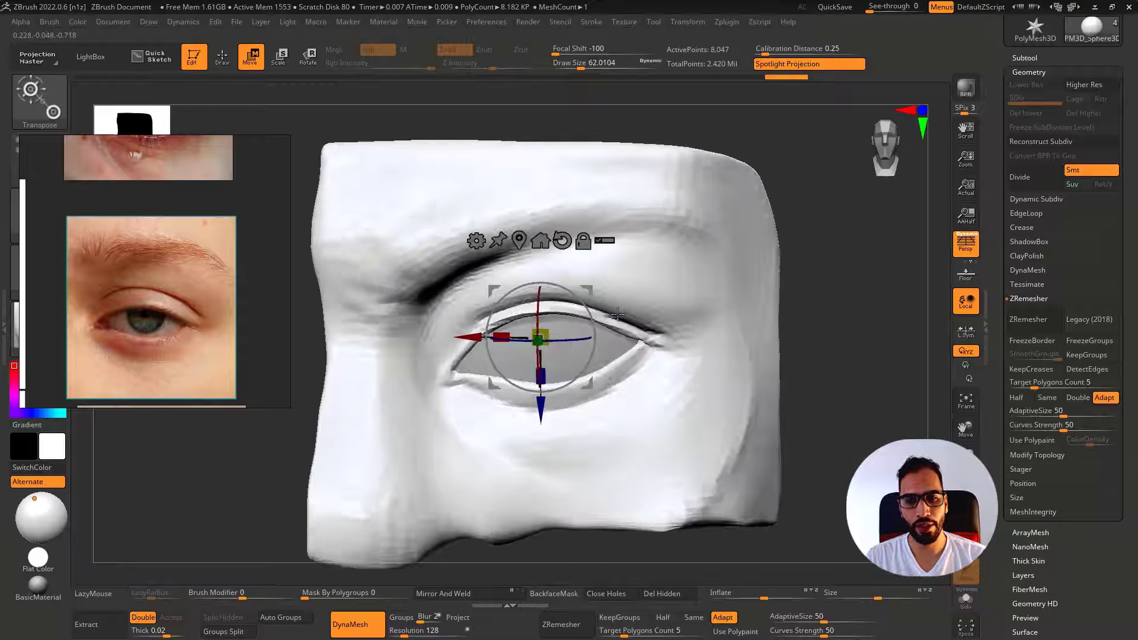
right_click_drag(474, 359, 443, 355)
left_click_drag(501, 351, 463, 363)
right_click_drag(472, 370, 504, 363, "shift")
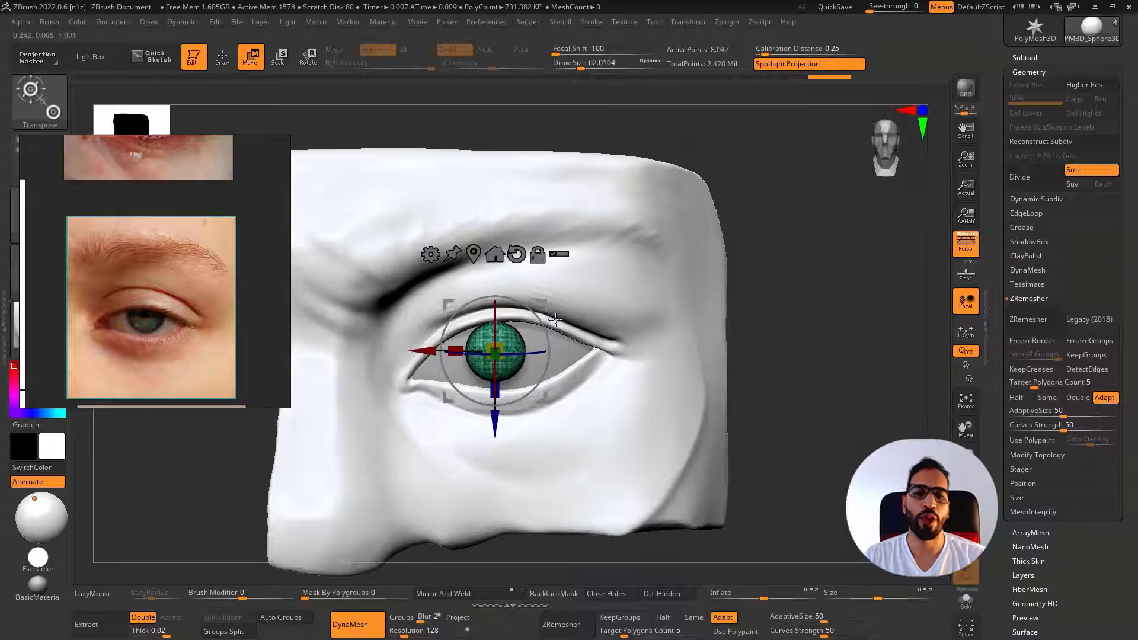
Move the sphere over to the inner corner of the eye and shrink it to fit the corner
left_click_drag(543, 307, 441, 343)
right_click_drag(441, 343, 408, 369, "ctrl")
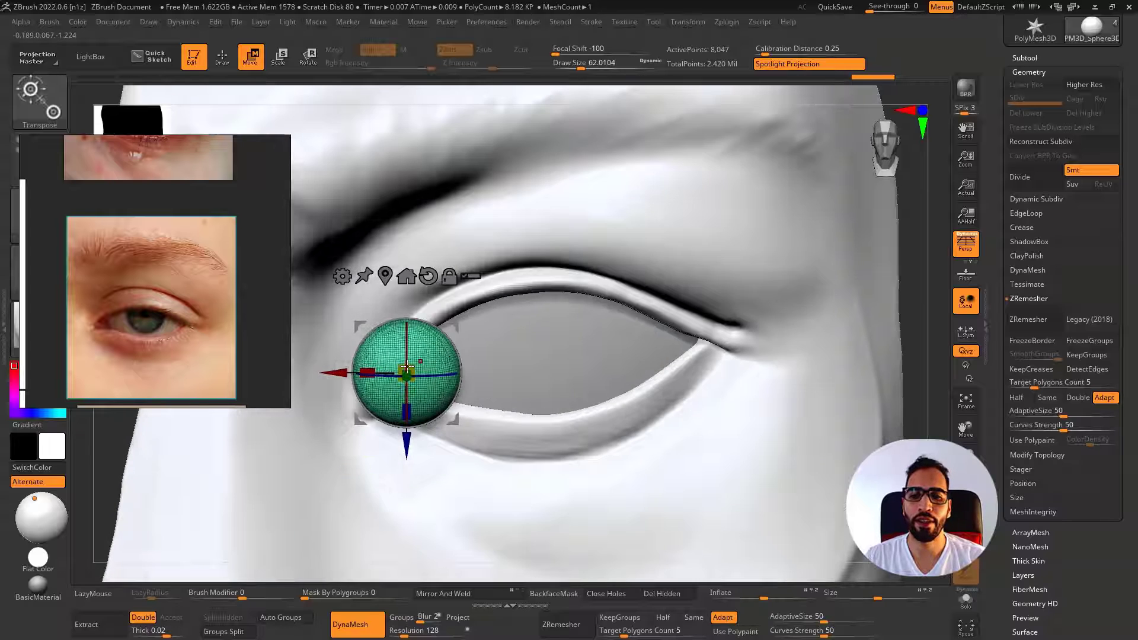
left_click_drag(406, 367, 407, 375)
right_click_drag(407, 375, 574, 296, "ctrl")
left_click_drag(575, 296, 542, 310)
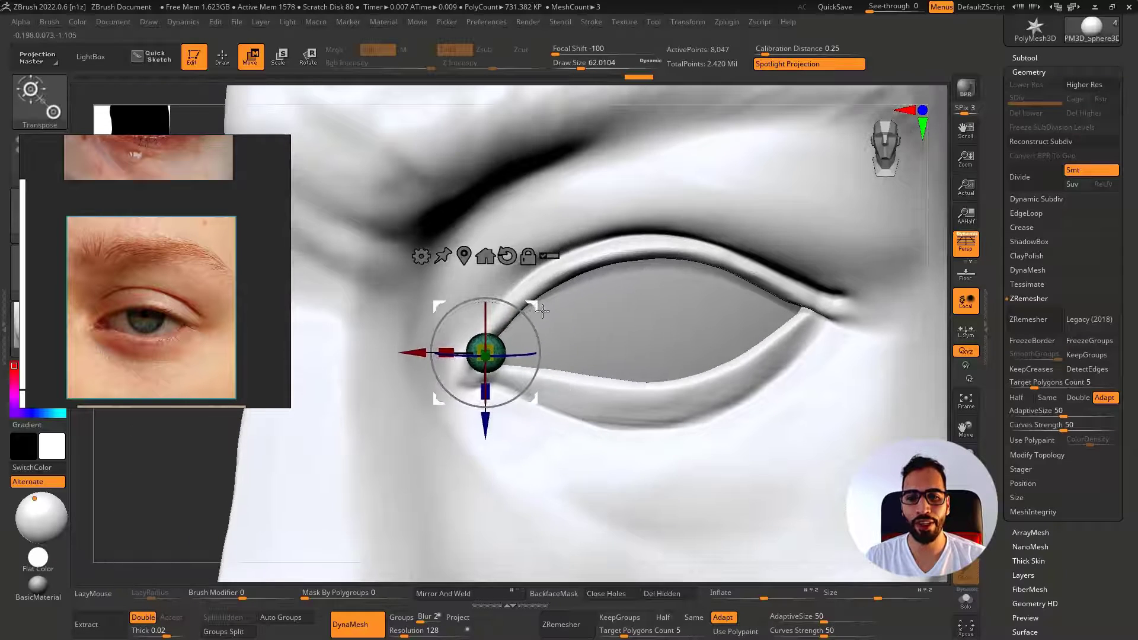
Reposition the small sphere along its depth axis to fit it into the inner eye corner
right_click_drag(542, 310, 516, 355)
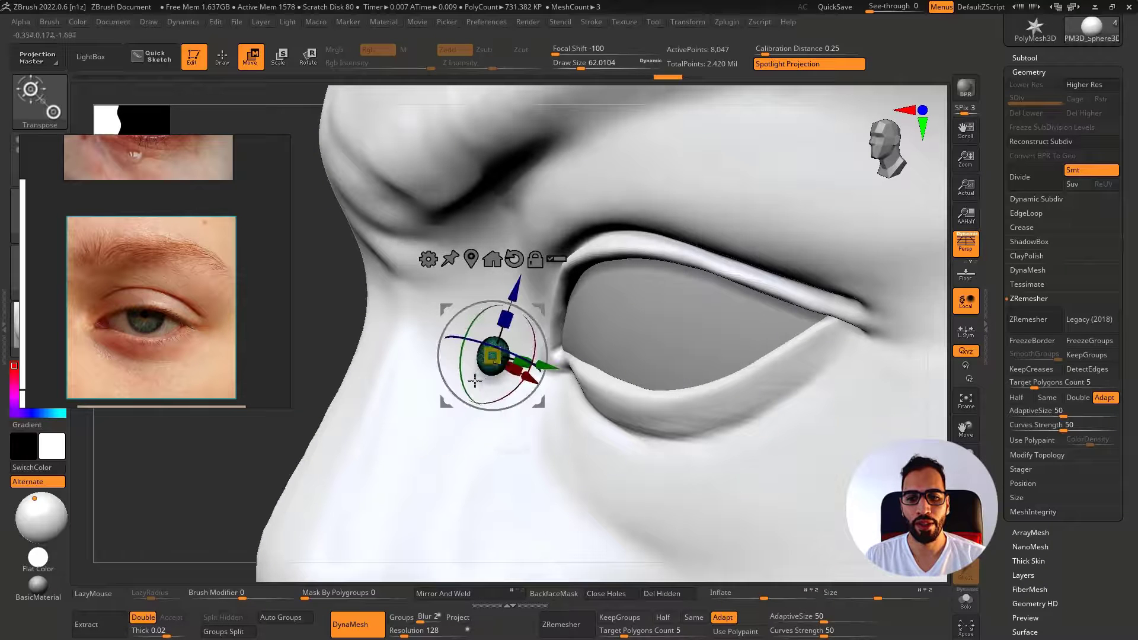
left_click_drag(523, 354, 466, 375)
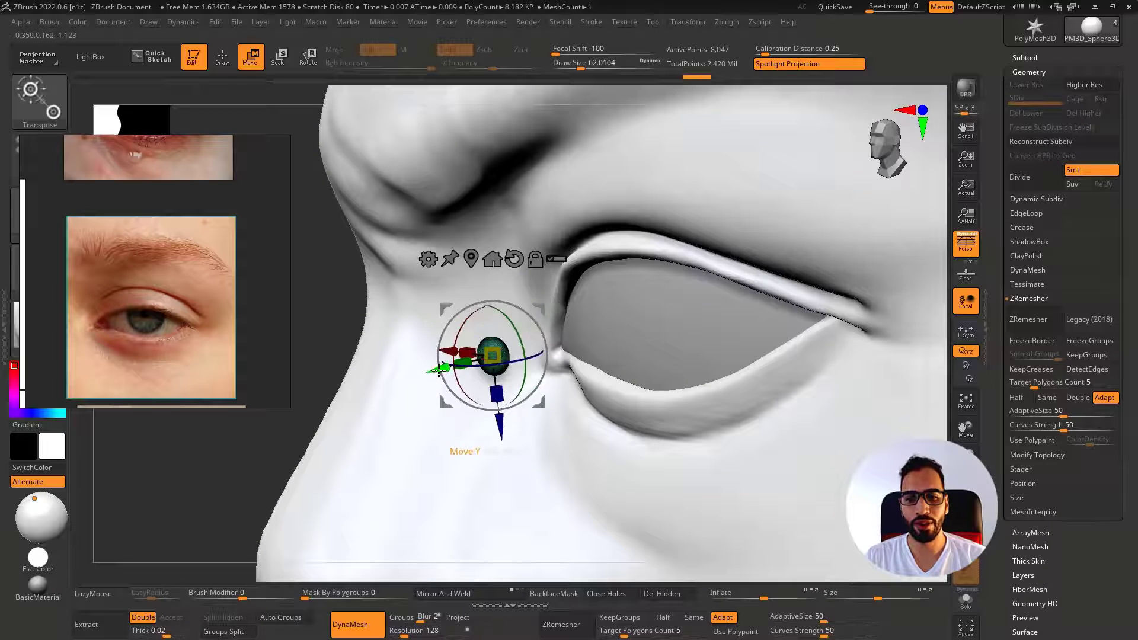
mouse_move(439, 373)
right_mouse_down()
mouse_move(640, 323)
mouse_move(549, 348)
mouse_move(554, 337)
mouse_move(529, 373)
mouse_move(538, 356)
mouse_move(554, 373)
mouse_move(549, 364)
mouse_move(520, 374)
mouse_move(559, 359)
mouse_move(540, 351)
mouse_move(580, 344)
mouse_move(564, 358)
mouse_move(537, 329)
right_mouse_up()
Shape the small sphere with the Move brush to fill the gap between the eyelids at the inner corner
key("q")
key("shift")
left_click_drag(566, 340, 549, 340)
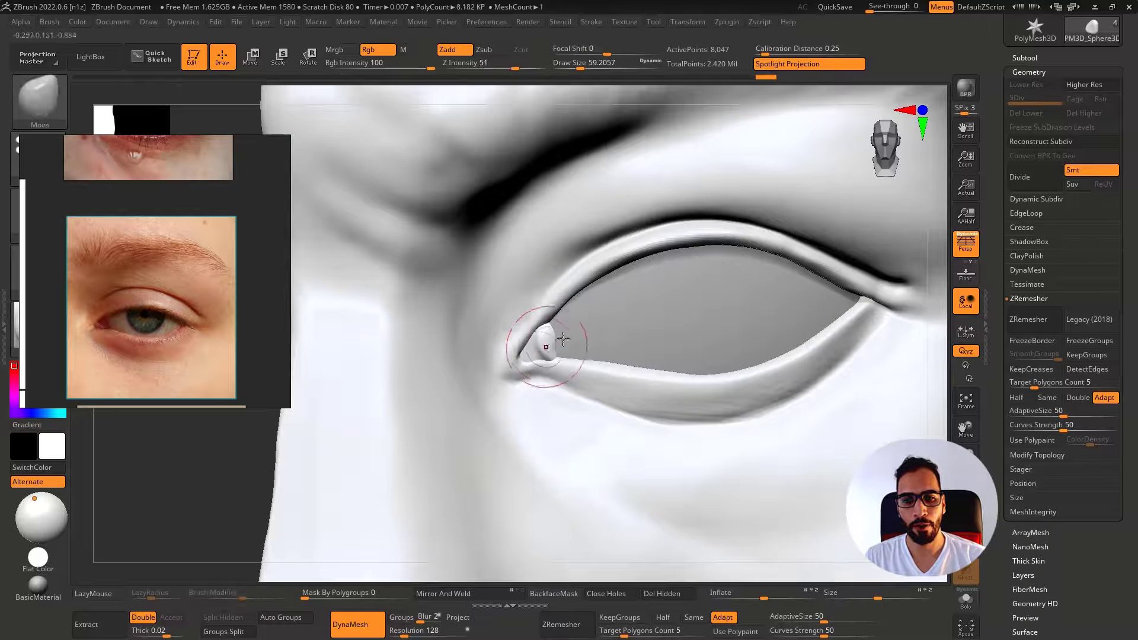
right_click_drag(549, 340, 562, 336)
key("alt+s")
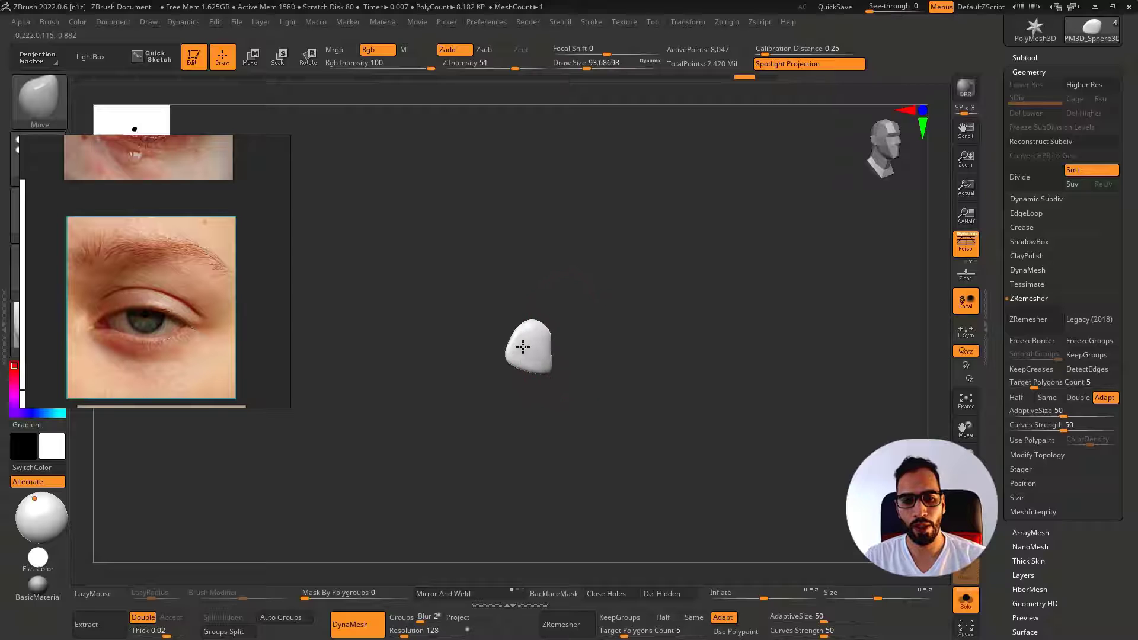
key("alt+s")
right_click_drag(542, 344, 518, 334, "ctrl")
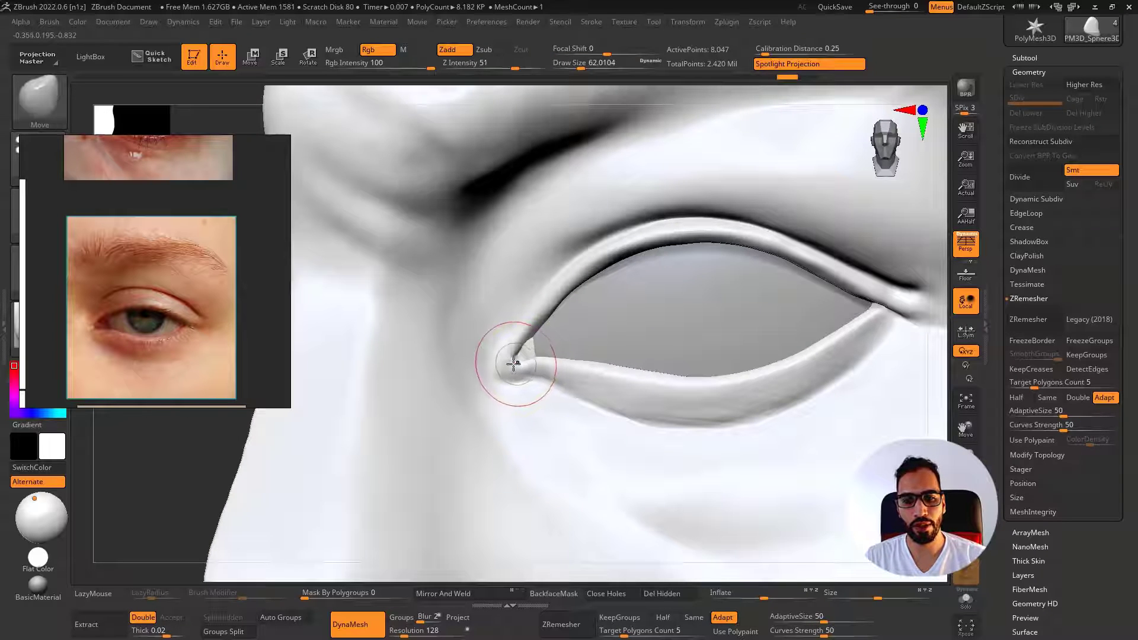
Isolate the corner piece, smooth its surface, switch to the Standard brush and show the face again
key("alt+s")
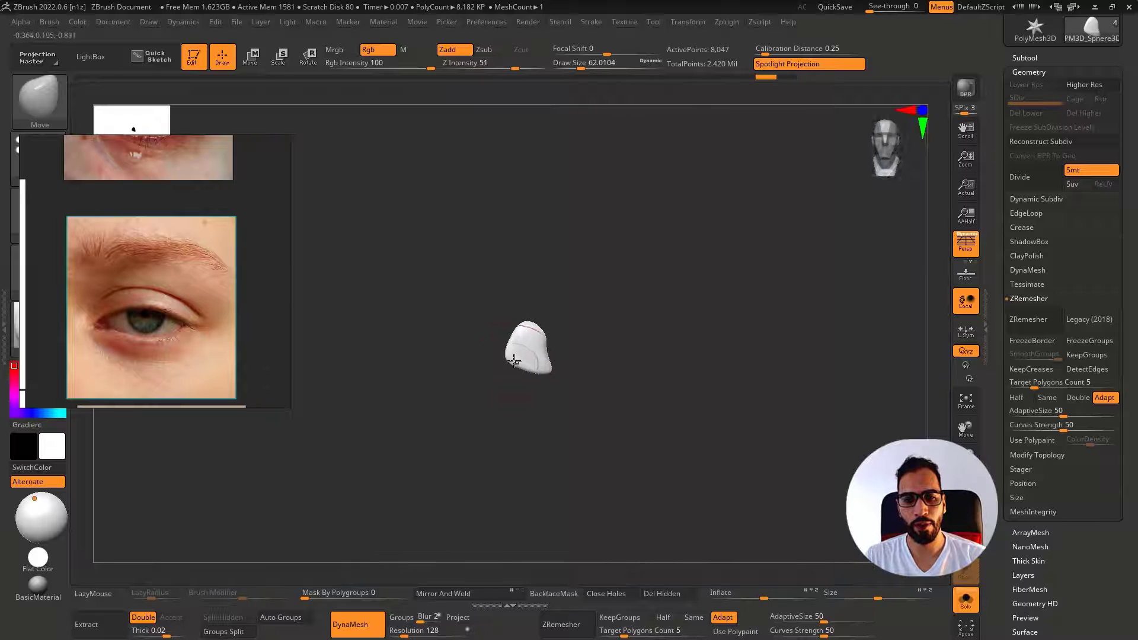
left_click_drag(504, 368, 517, 360, "shift")
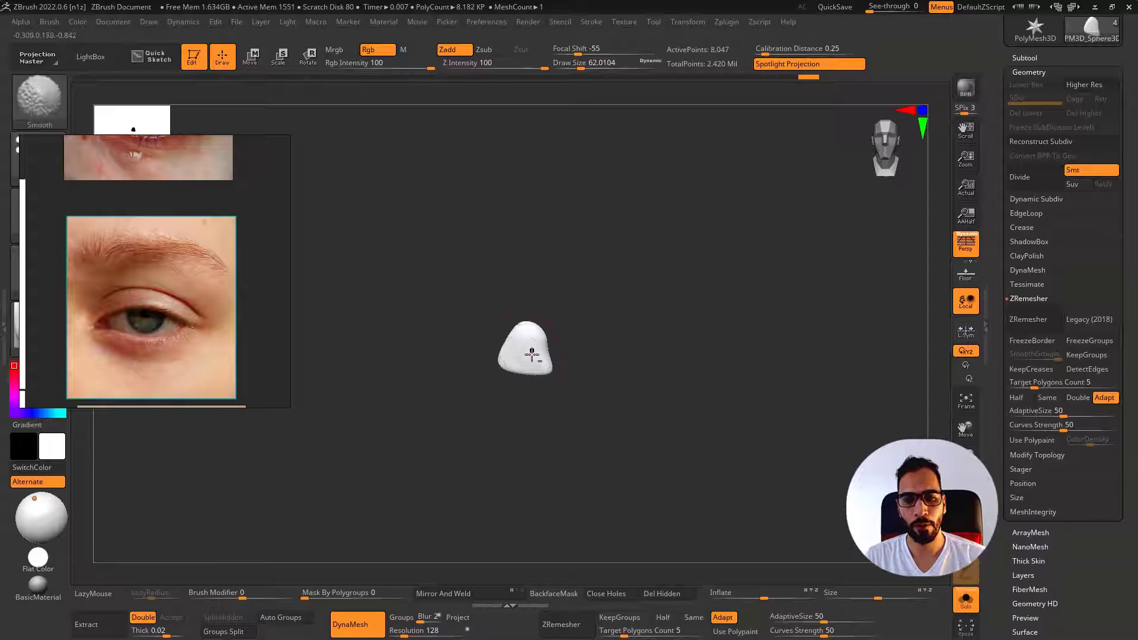
key("b")
key("s")
key("t")
key("alt+s")
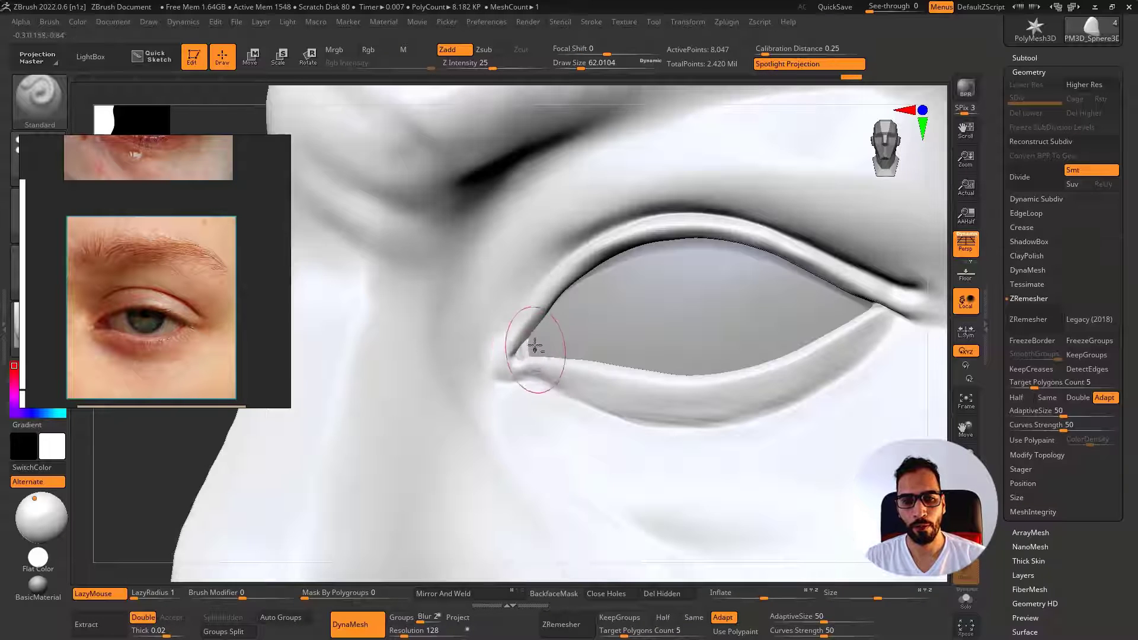
Switch back to the Move brush, select the Eye02 face mesh and open the subtool list
key("b")
key("m")
key("v")
mouse_move(520, 360)
right_mouse_down()
mouse_move(508, 358)
mouse_move(598, 308)
mouse_move(587, 401)
mouse_move(542, 378)
mouse_move(864, 279)
right_mouse_up()
key("f")
left_click(611, 301, "alt")
left_click(1024, 58)
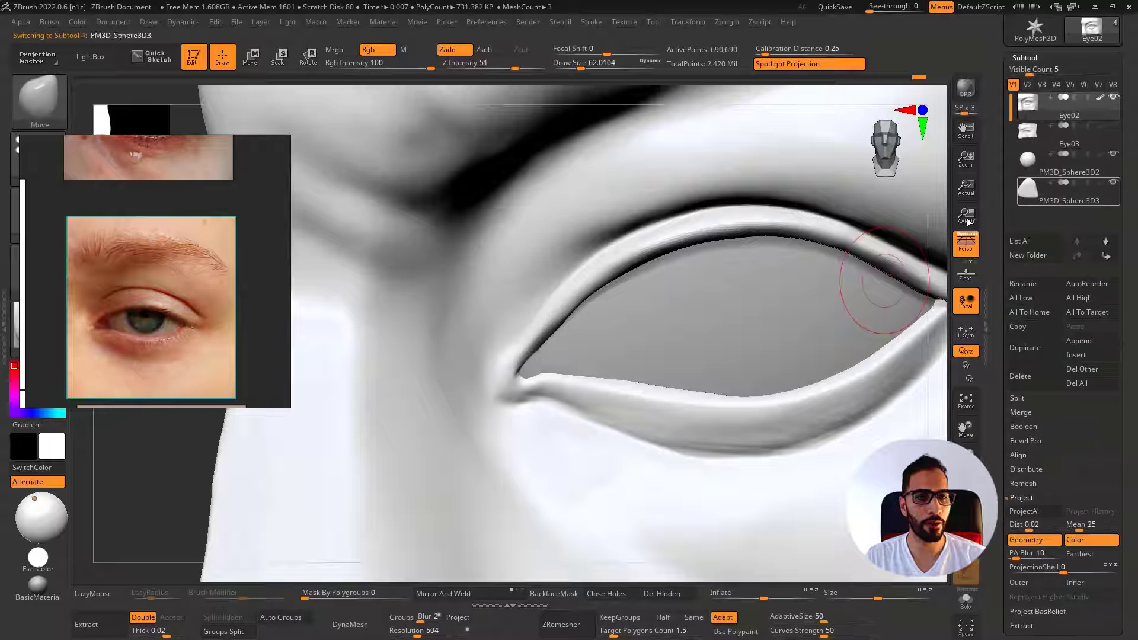
Refine the fit of the PM3D_Sphere3D3 corner piece against the eyelids with the Move brush
mouse_move(547, 356)
right_mouse_down()
mouse_move(602, 333)
mouse_move(543, 346)
mouse_move(551, 373)
mouse_move(582, 372)
mouse_move(556, 357)
right_mouse_up()
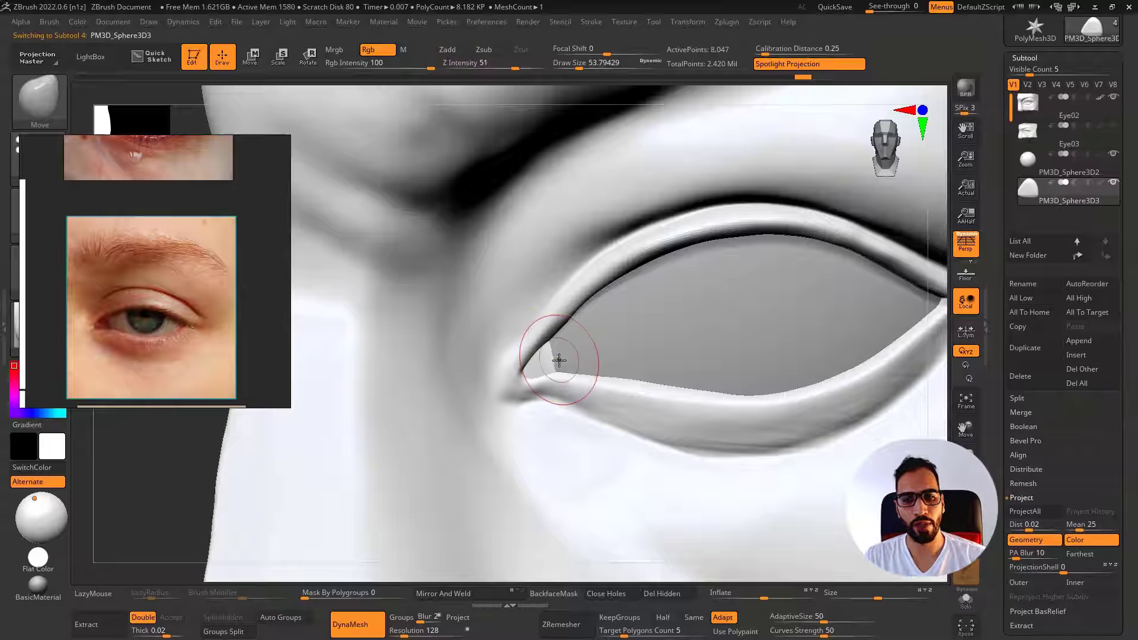
key("ctrl+shift+s")
mouse_move(561, 351)
right_mouse_down()
mouse_move(579, 354)
mouse_move(532, 356)
mouse_move(589, 361)
mouse_move(655, 303)
mouse_move(621, 301)
mouse_move(607, 275)
right_mouse_up()
key("ctrl+shift+s")
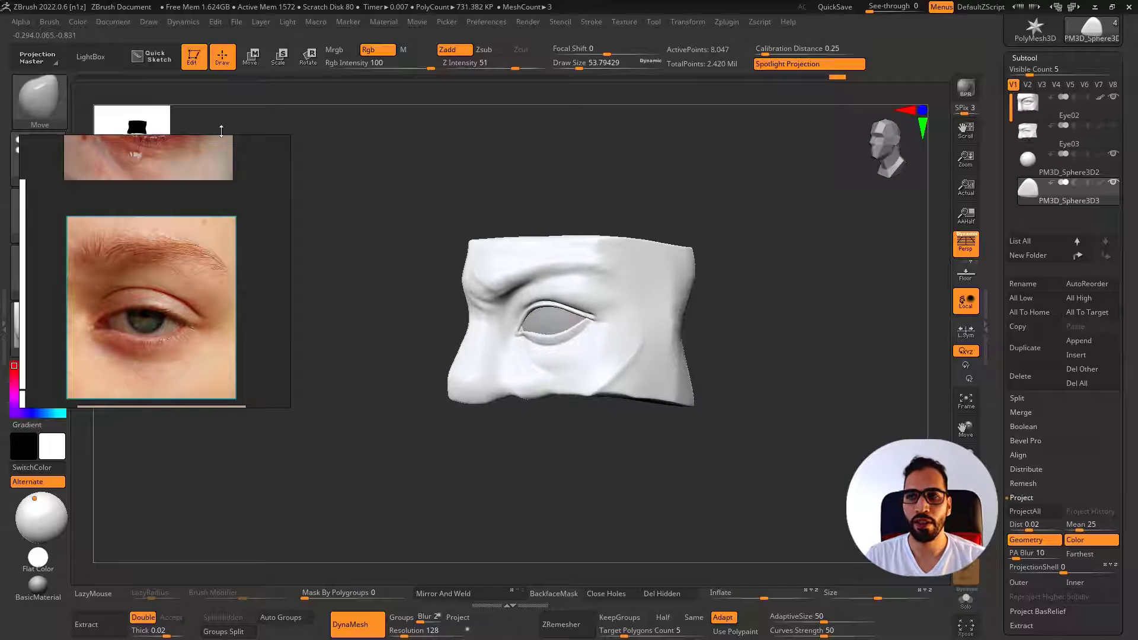
Move the reference board next to the sculpt so that it no longer covers the brush settings
left_click(77, 23)
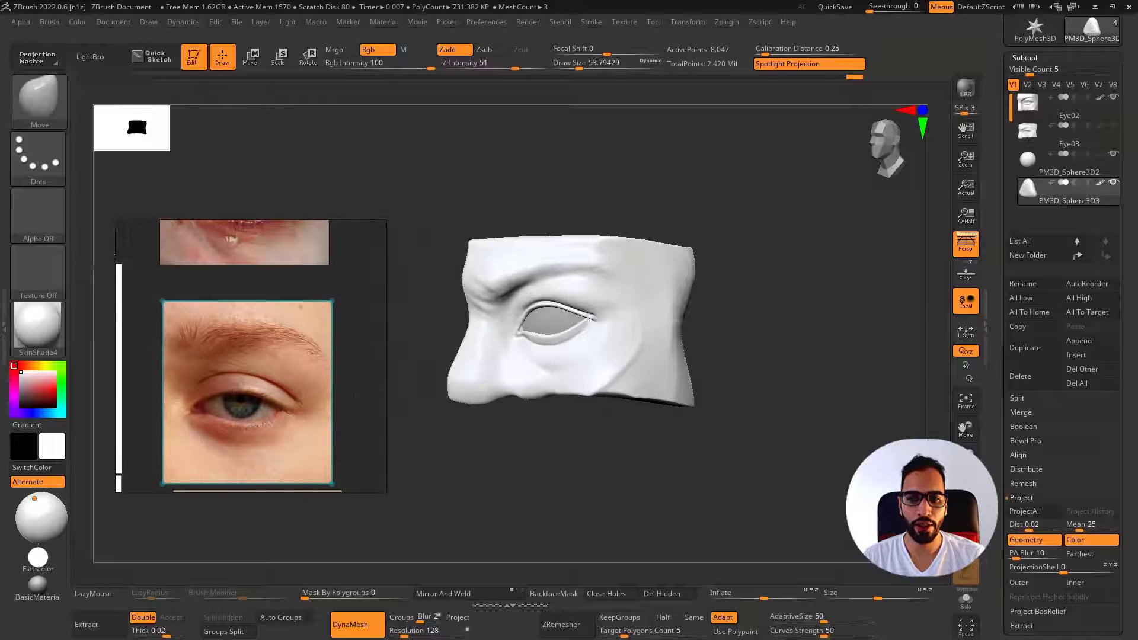
right_click_drag(727, 279, 688, 306)
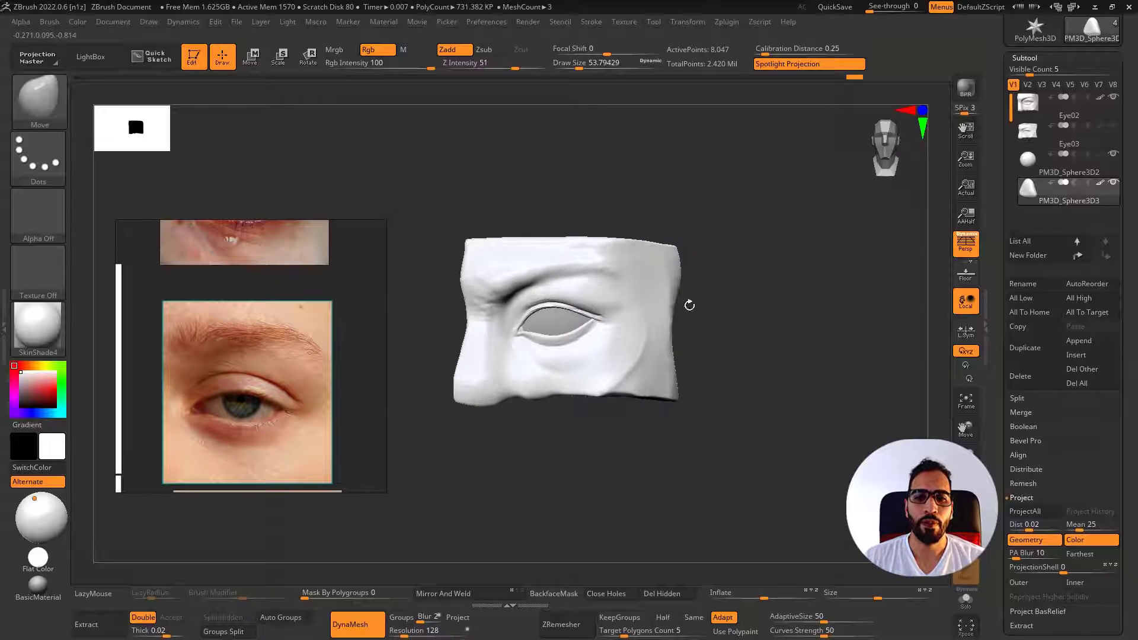
right_click_drag(610, 321, 610, 374, "ctrl")
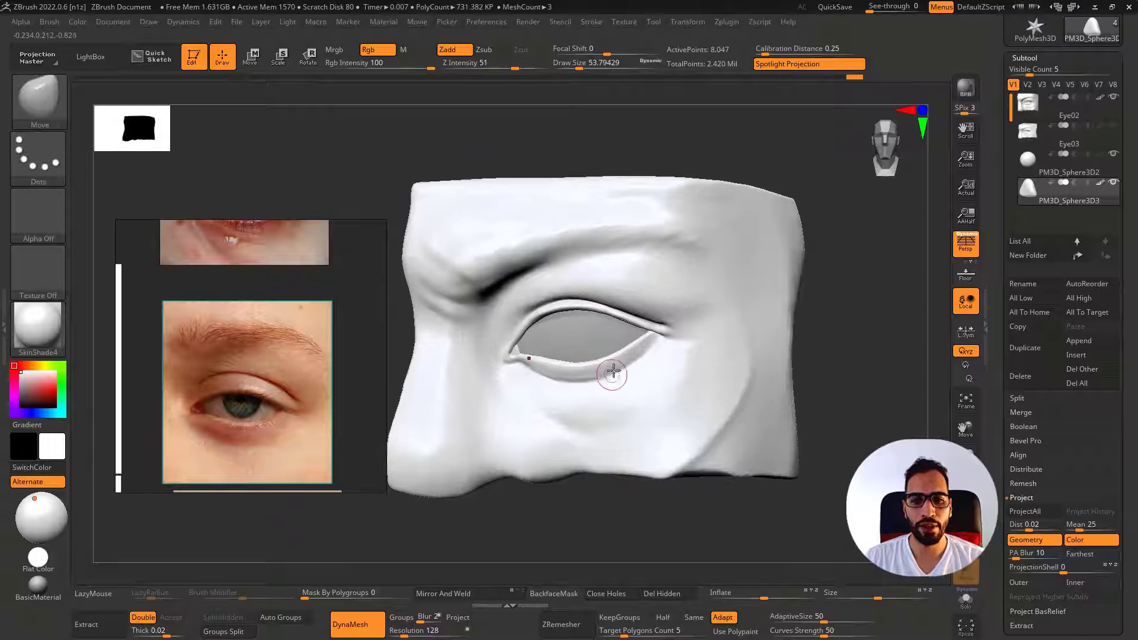
Select the Eye02 face mesh and smooth the lower eyelid
left_click(631, 387, "alt")
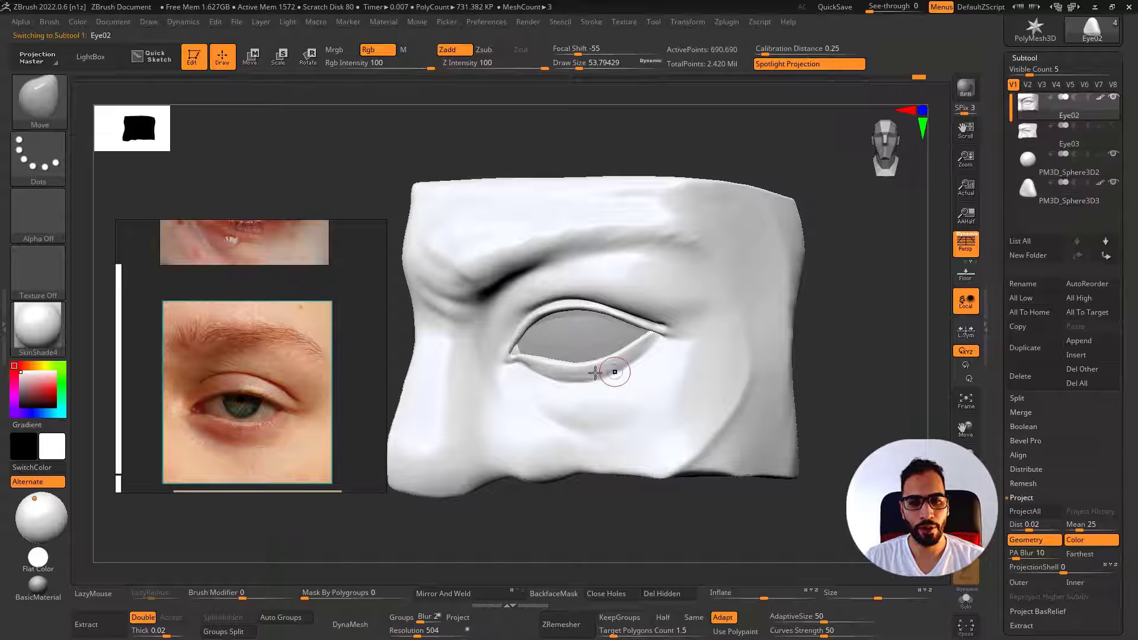
key("shift")
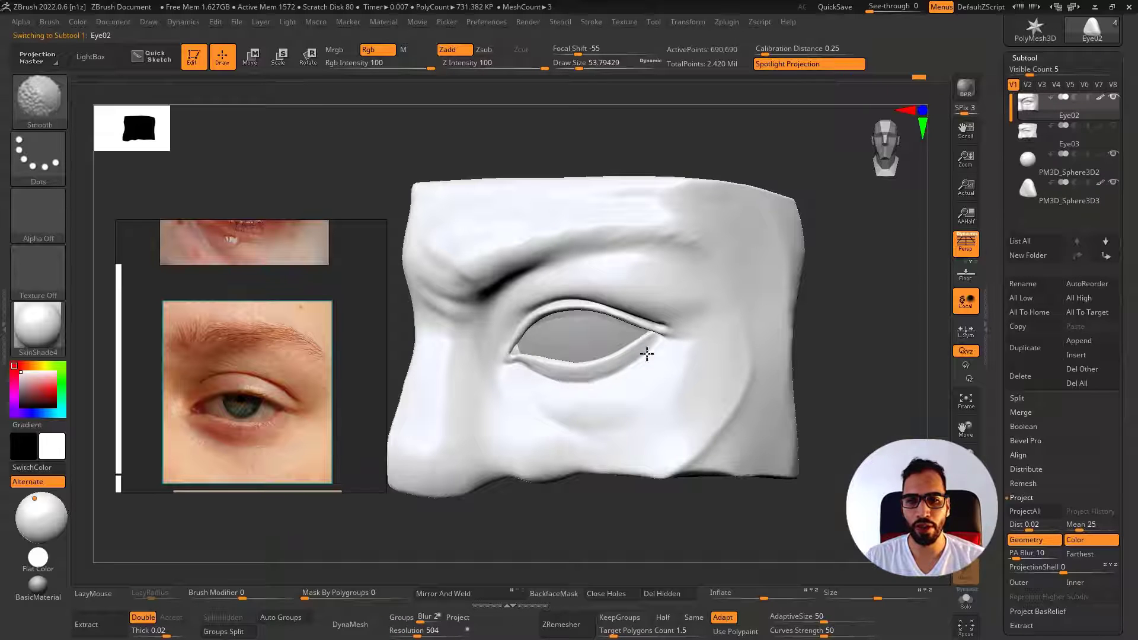
left_click_drag(595, 367, 614, 369, "shift")
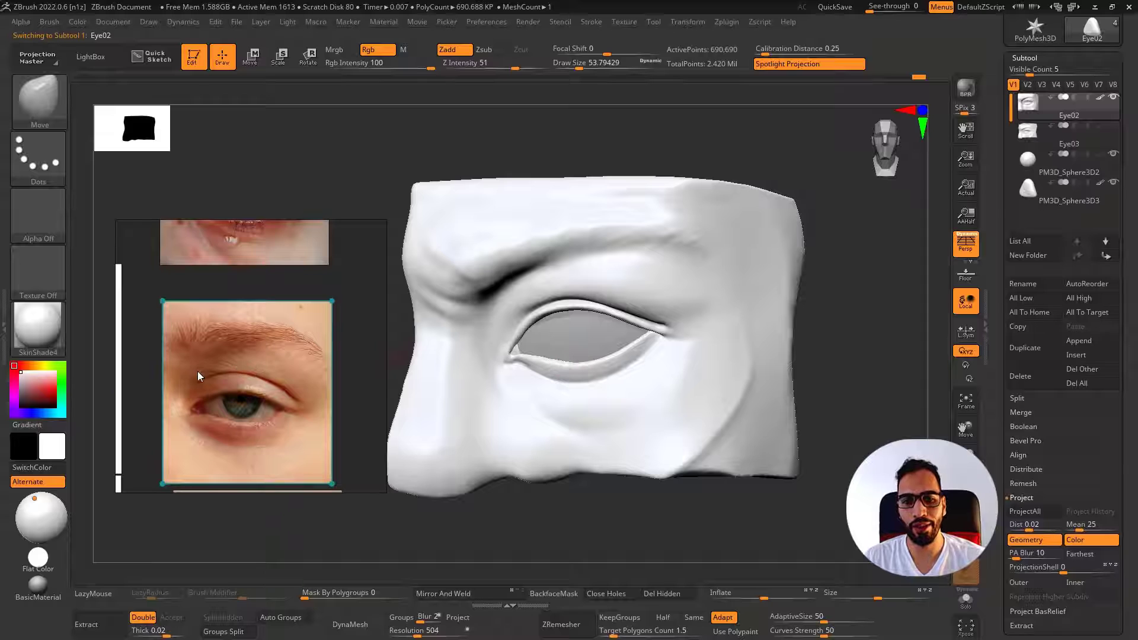
Show the red-chalk eye studies on the reference board and compare them with the sculpted eye
scroll(198, 372, "down", 4)
middle_click_drag(268, 411, 343, 336)
scroll(285, 430, "up", 6)
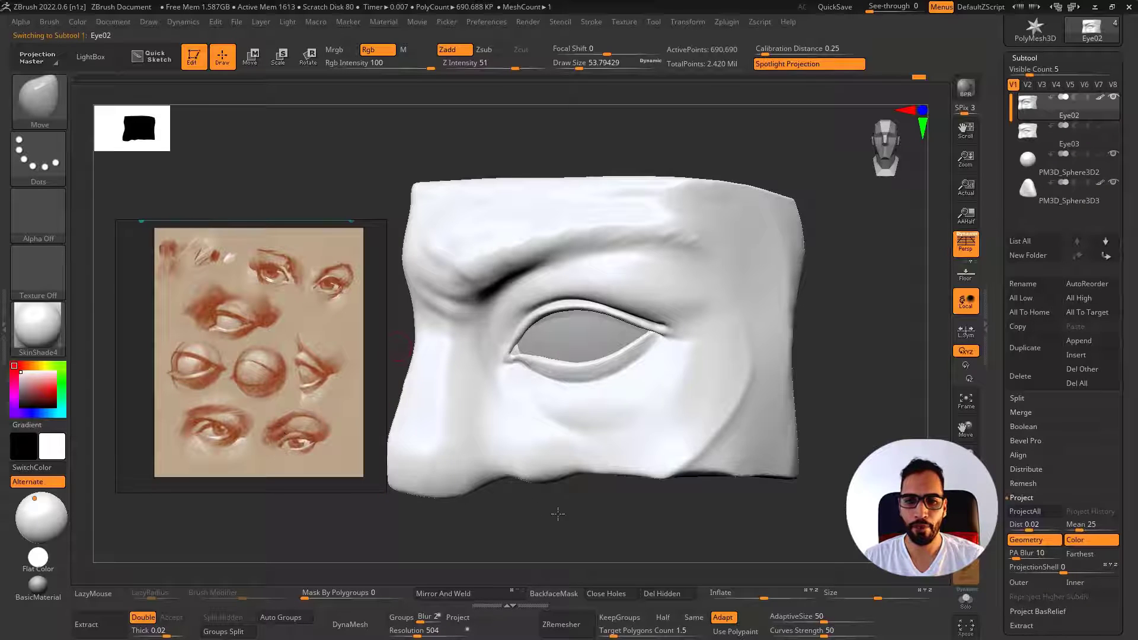
left_click_drag(558, 513, 541, 508)
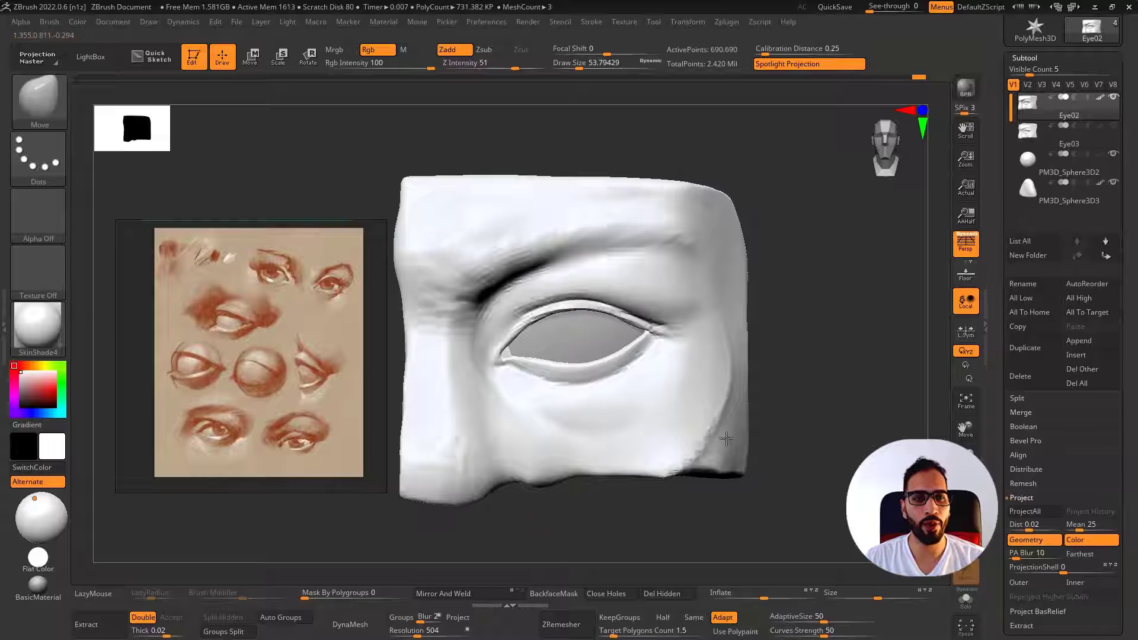
left_click_drag(853, 237, 838, 243)
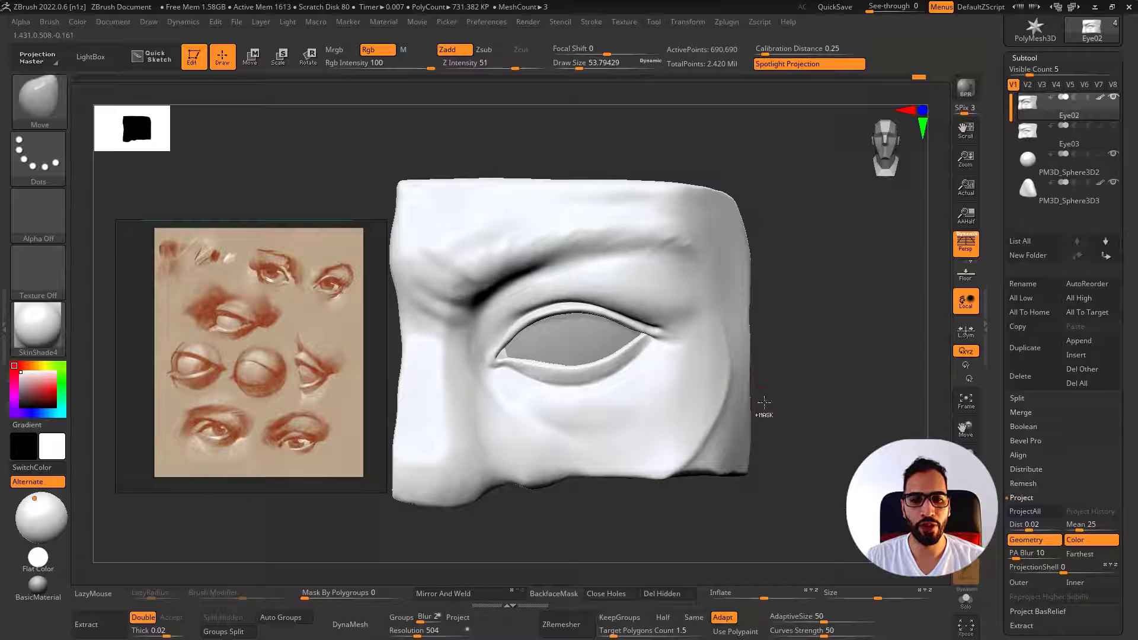
right_click_drag(765, 402, 772, 356, "ctrl")
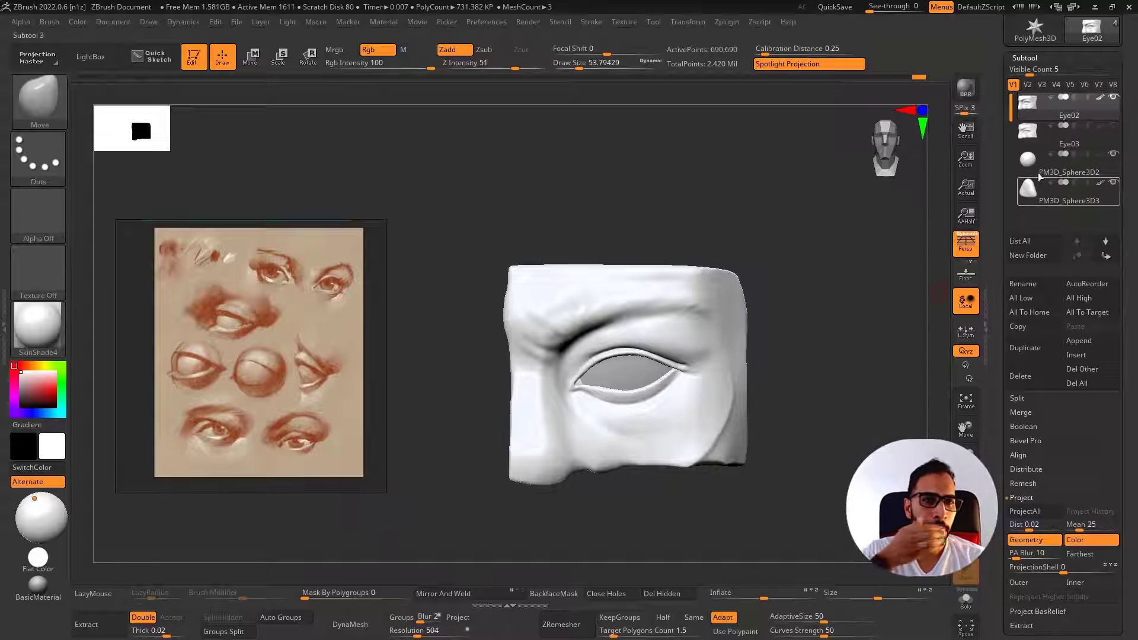
Save the tool over the existing Eye02 file in the 03 - Eye folder
left_click(1060, 147)
left_click(1026, 59)
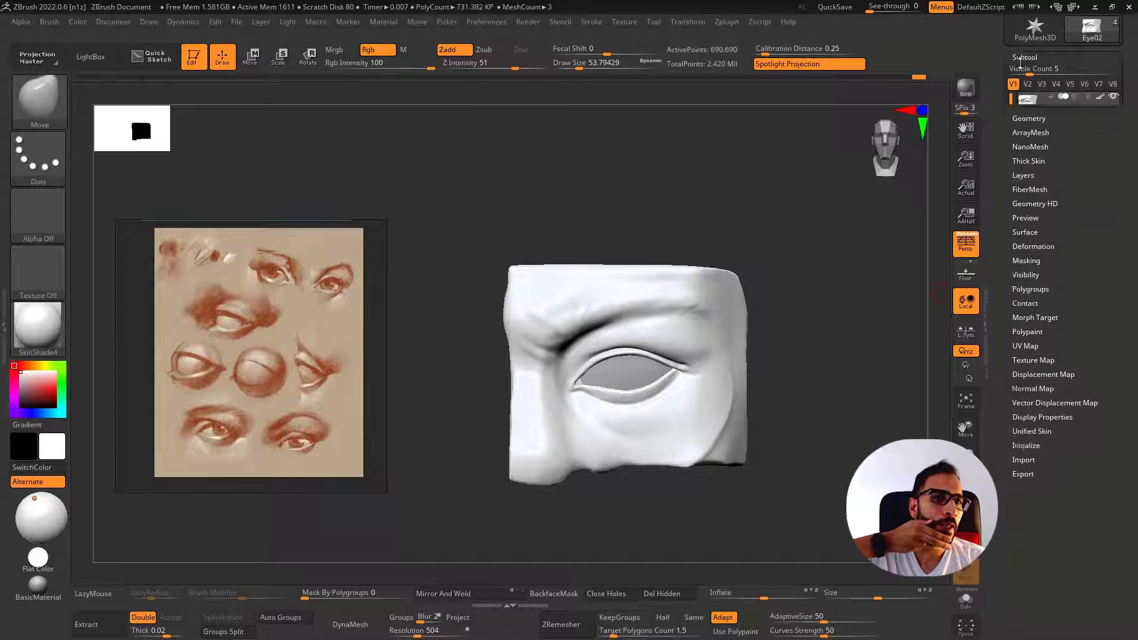
left_click_drag(1098, 67, 1096, 284)
left_click(1079, 40)
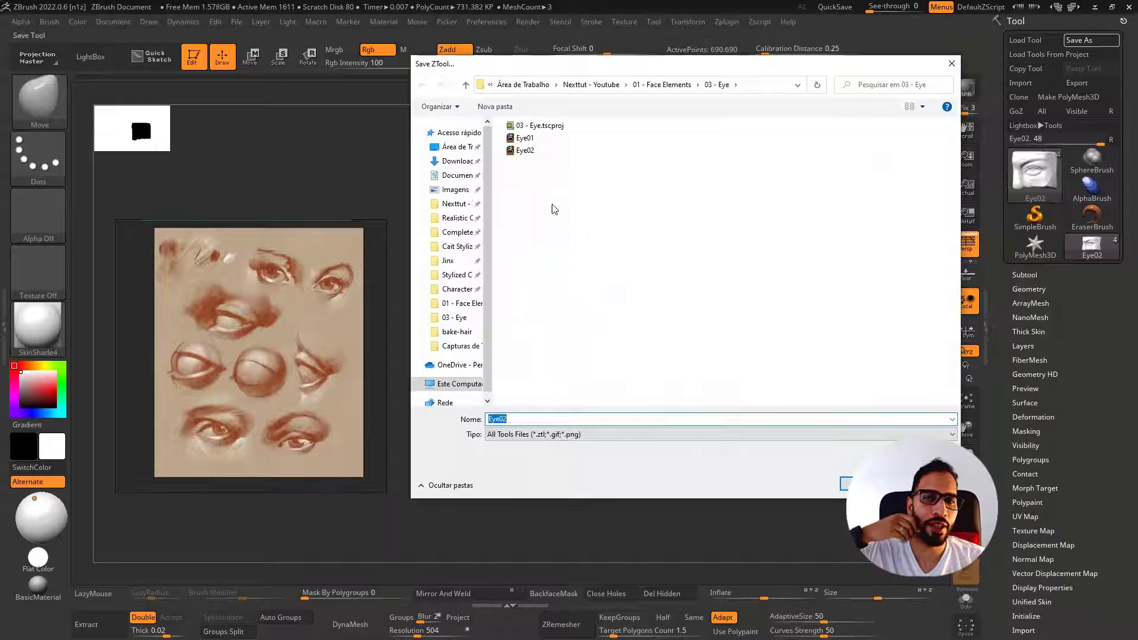
double_click(535, 152)
left_click(600, 325)
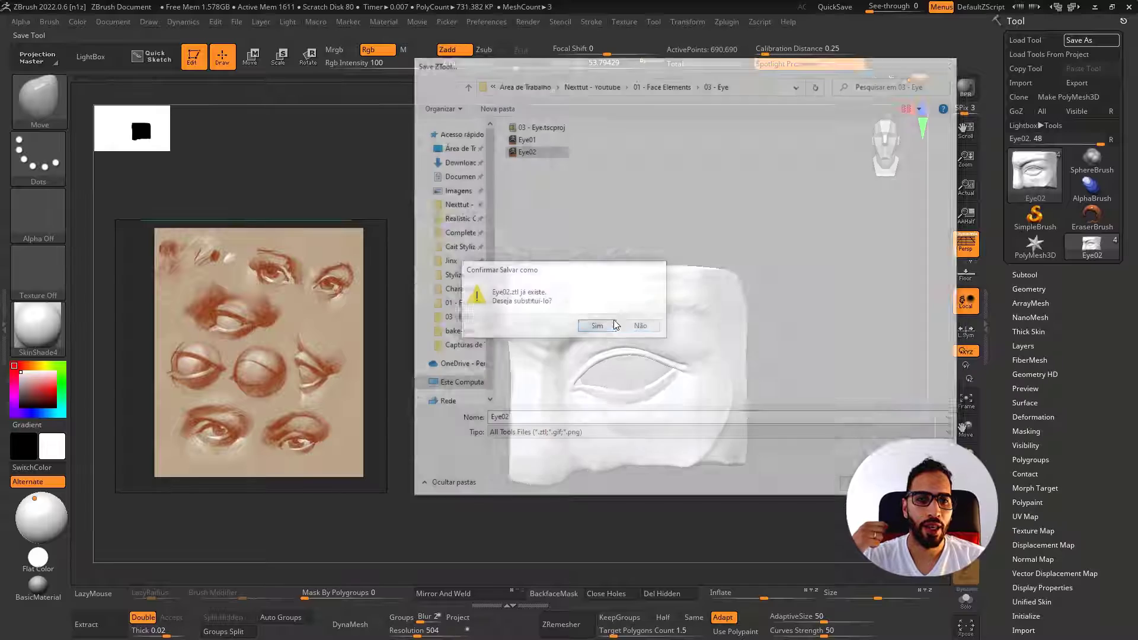
Check the Eye02 mesh's subdivision settings under Geometry and return to the subtool list
left_click(1029, 274)
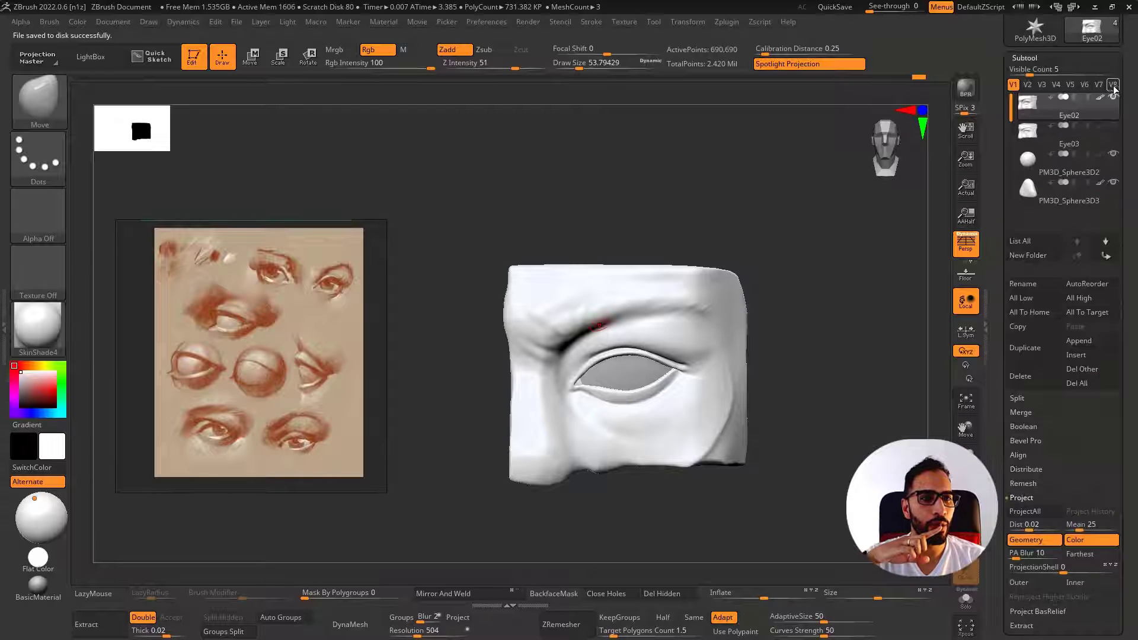
scroll(1087, 204, "down", 3)
scroll(1128, 164, "up", 6)
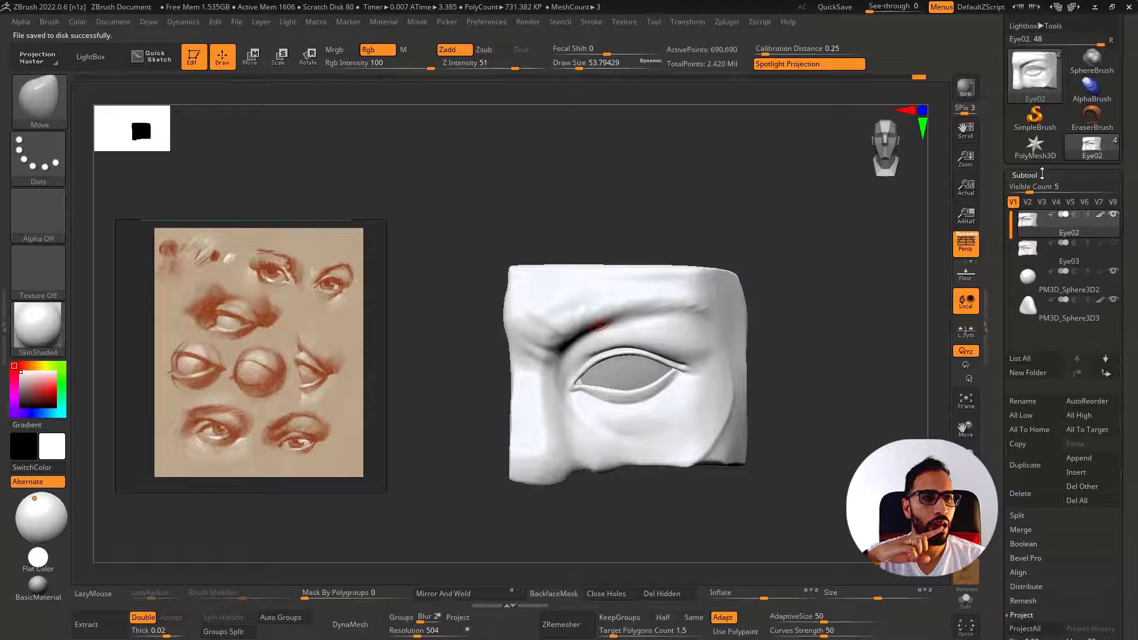
left_click(1041, 172)
left_click(1036, 176)
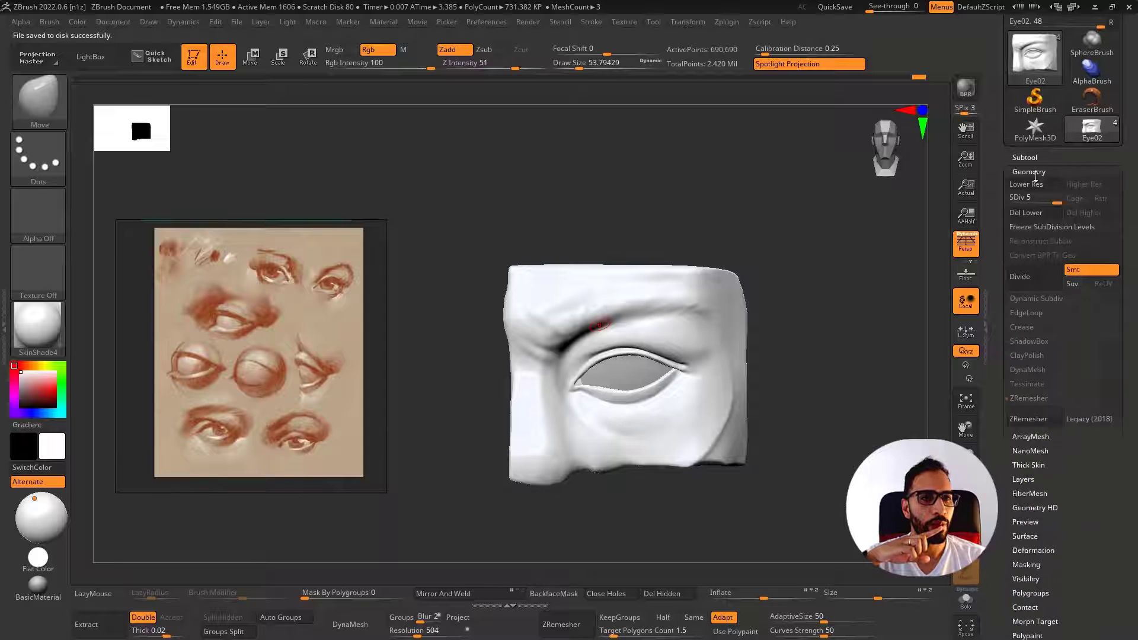
left_click(1044, 214)
left_click(1023, 160)
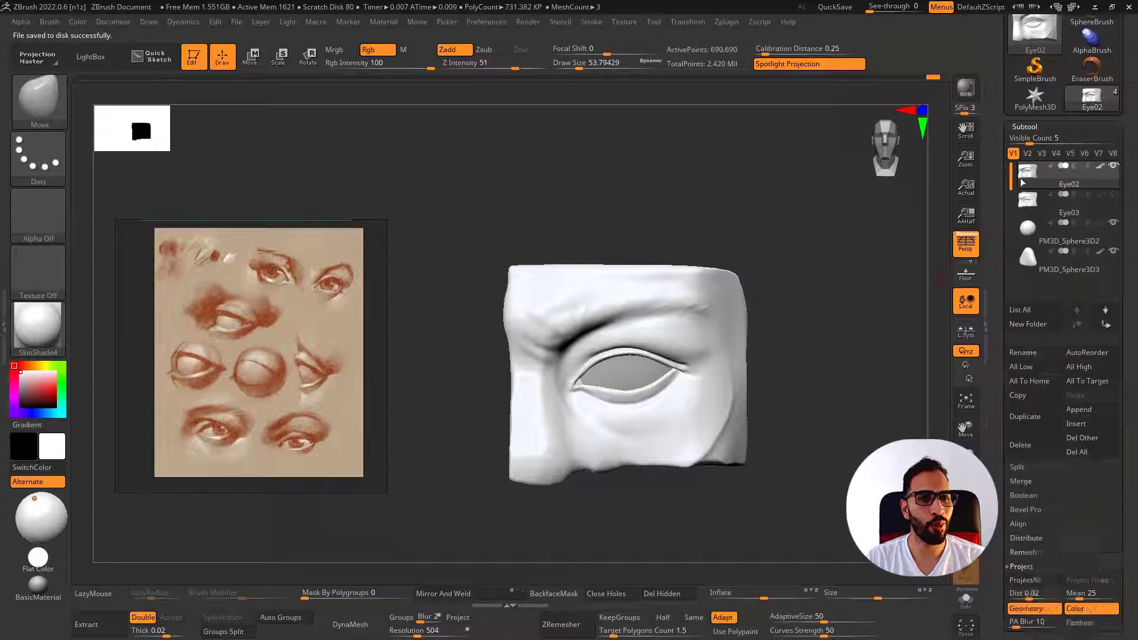
Append a Cube3D subtool, move it beside the face mesh past the outer eye corner, and turn perspective off
left_click(1094, 347)
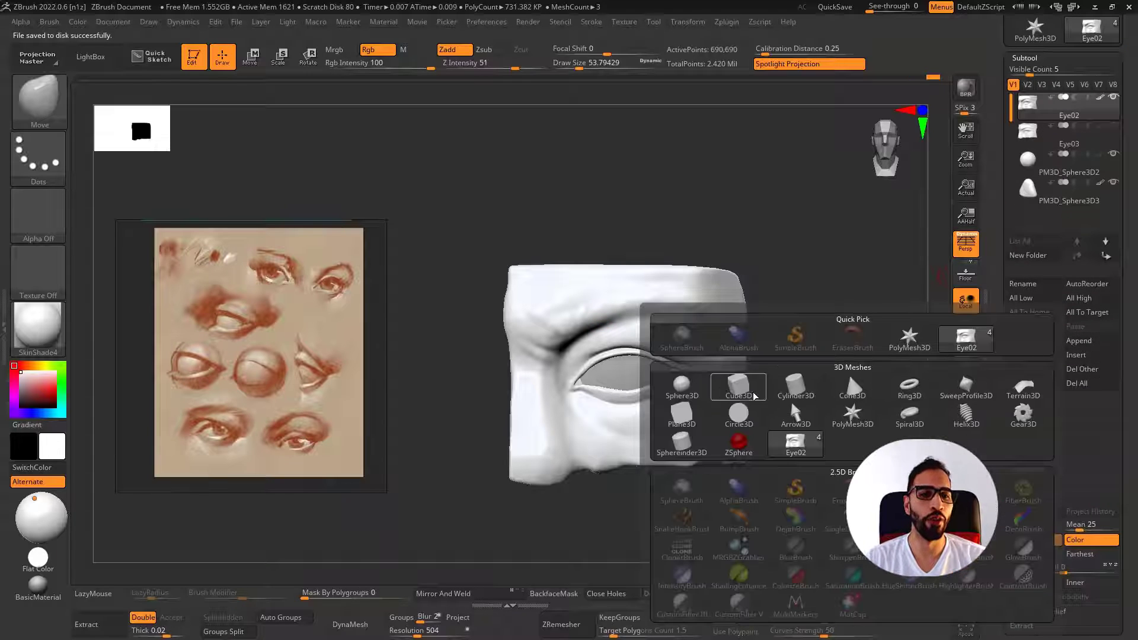
left_click(791, 399)
key("w")
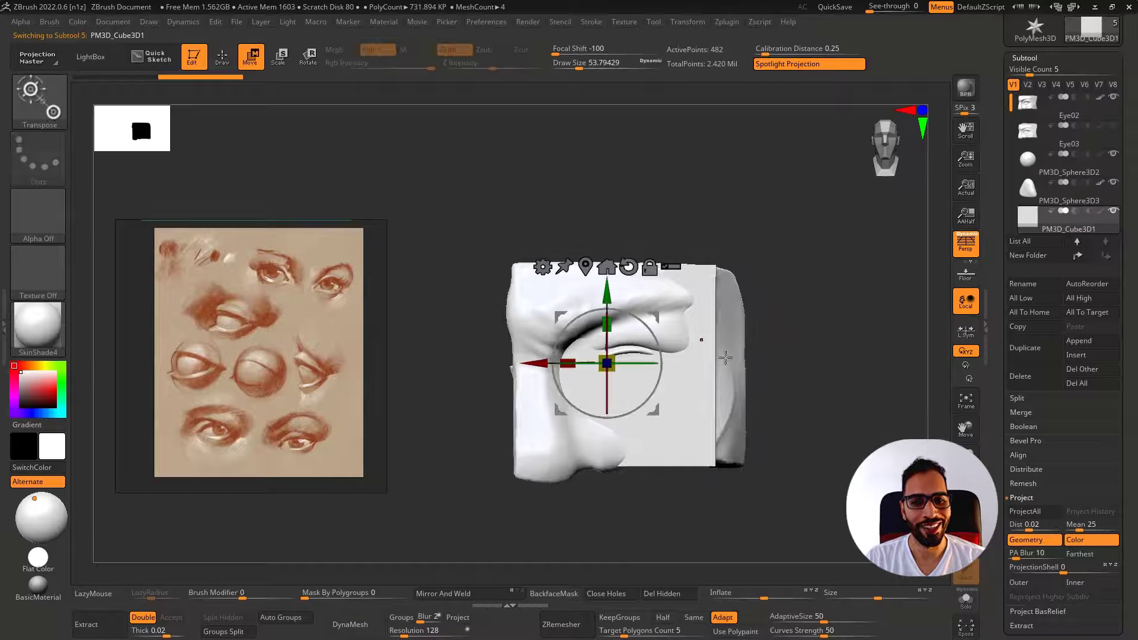
left_click_drag(536, 370, 737, 370)
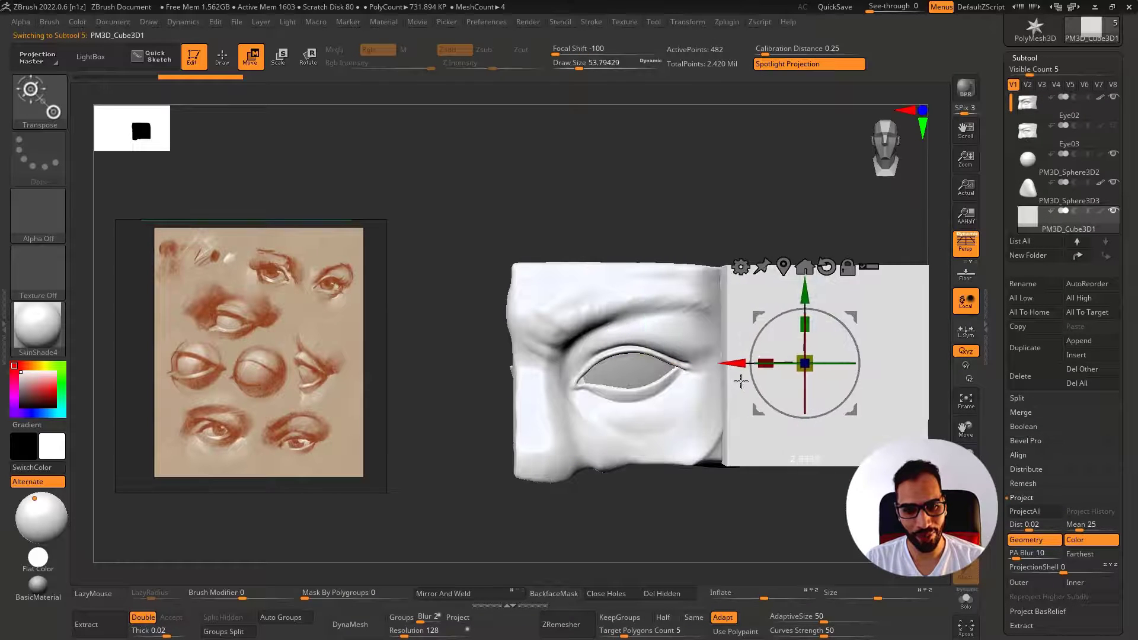
right_click_drag(729, 410, 690, 387, "alt")
left_click(966, 244)
right_click_drag(785, 338, 814, 337, "alt")
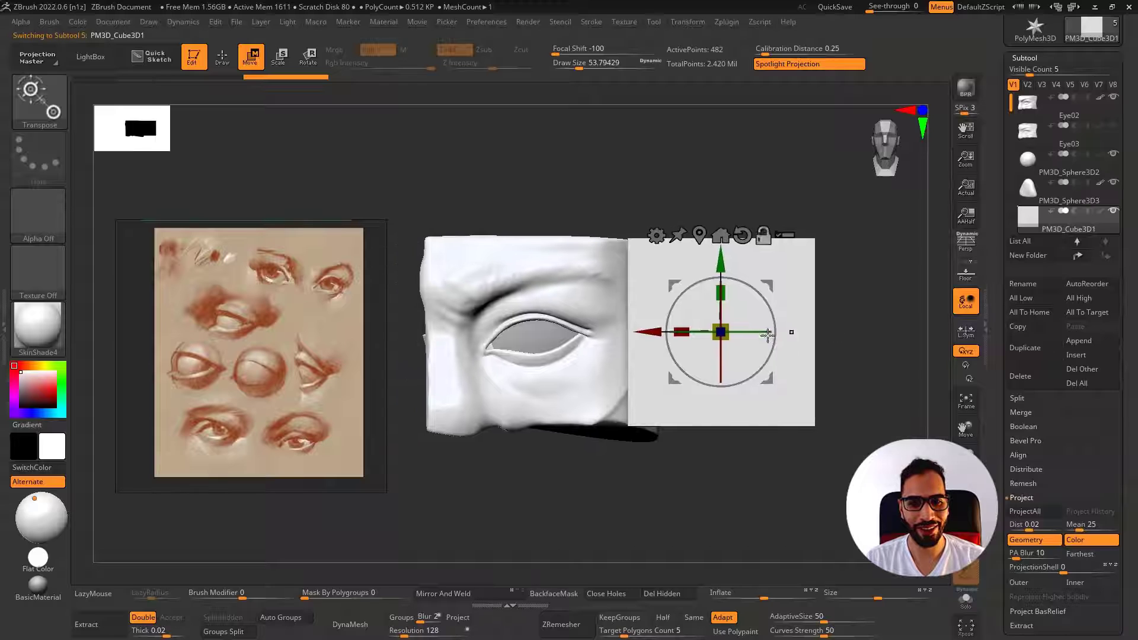
left_click_drag(769, 305, 763, 216)
key("ctrl+z")
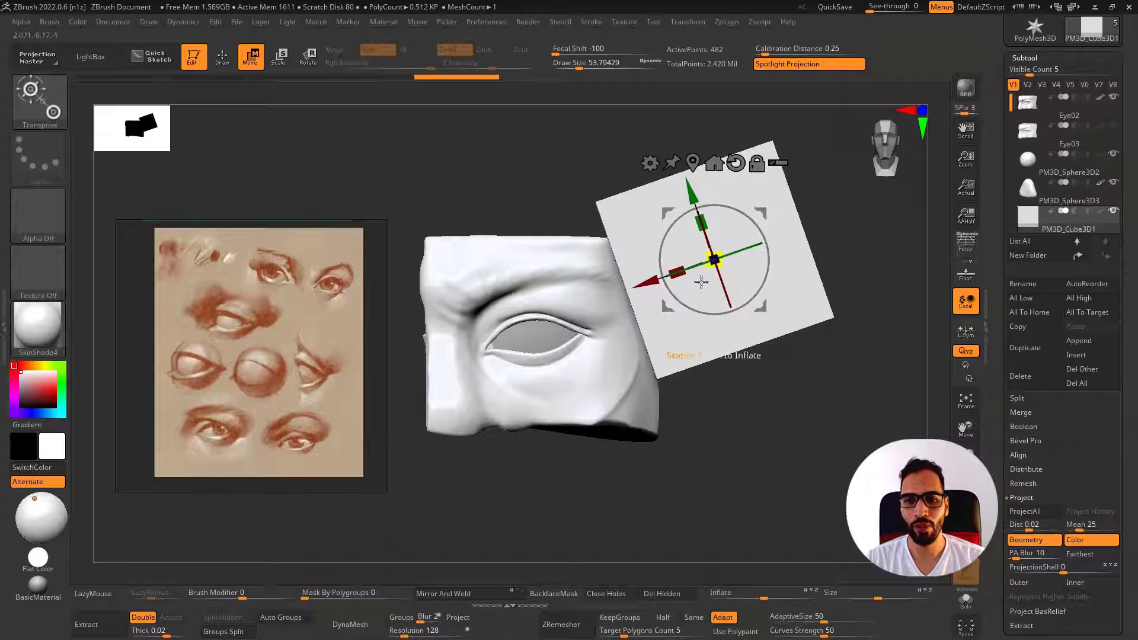
key("ctrl+z")
key("ctrl+z")
Return to the Move brush, enlarge its draw size to about 804 and undo the trial strokes
key("q")
key("s")
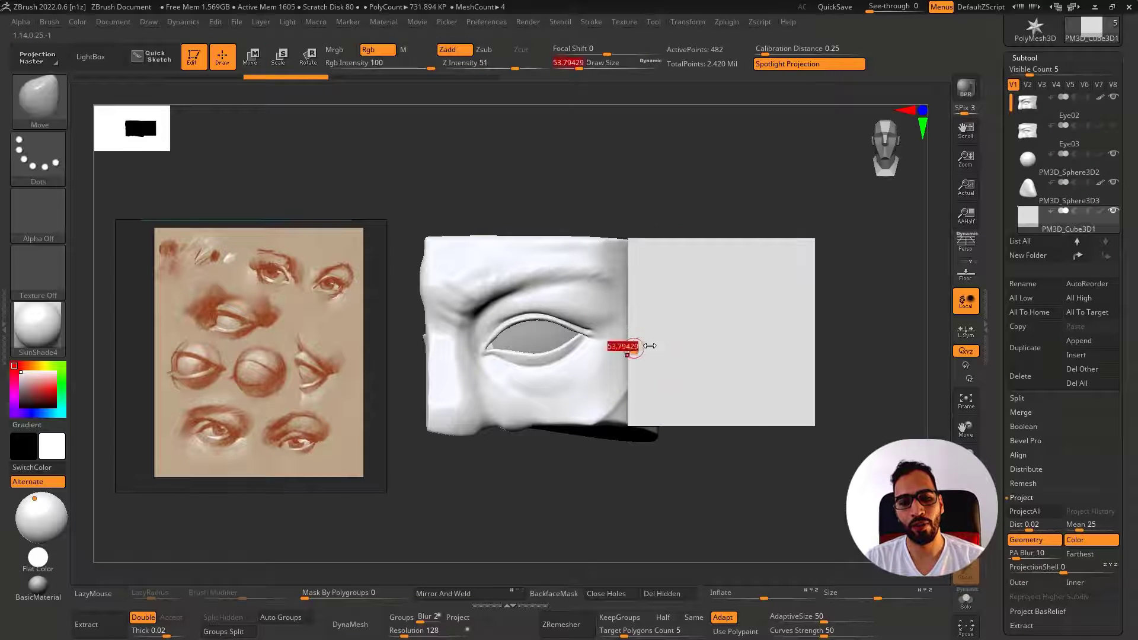
mouse_move(632, 349)
left_mouse_down()
mouse_move(704, 334)
mouse_move(699, 323)
mouse_move(680, 338)
mouse_move(693, 345)
left_mouse_up()
key("ctrl+z")
key("ctrl+z")
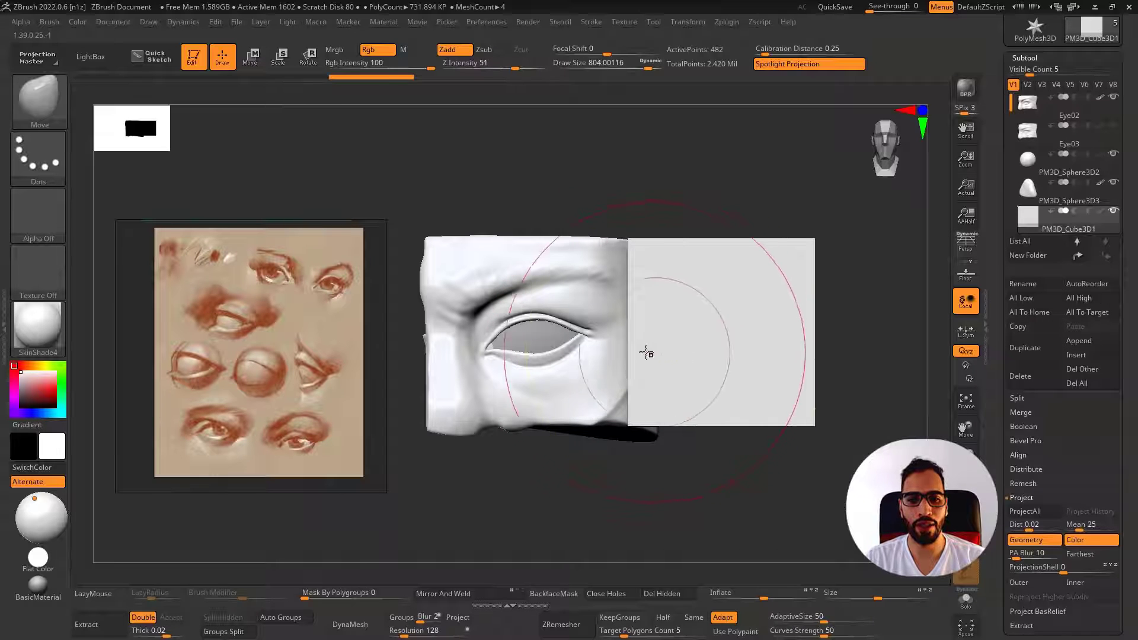
Push the cube's side facing the face mesh inward into a gentle concave curve with the Move brush
right_click_drag(692, 353, 676, 348, "shift")
key("alt+s")
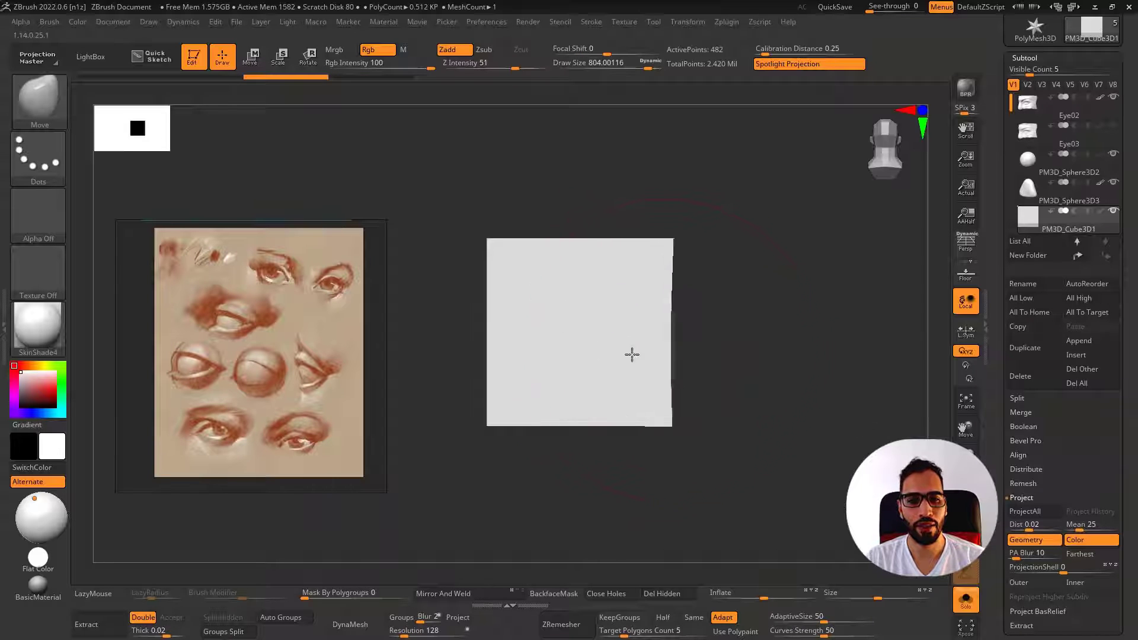
left_click_drag(668, 351, 645, 350)
right_click_drag(645, 350, 606, 348, "shift")
key("alt+s")
mouse_move(716, 336)
right_mouse_down()
mouse_move(726, 338)
mouse_move(649, 362)
mouse_move(691, 353)
right_mouse_up()
key("alt+s")
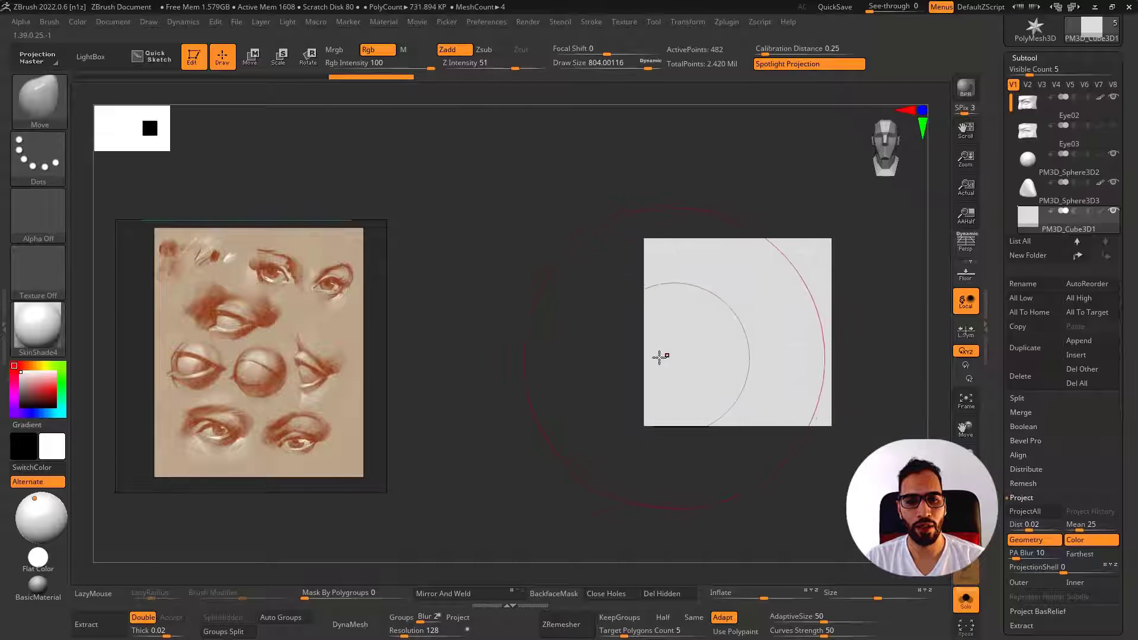
mouse_move(667, 355)
left_mouse_down()
mouse_move(652, 349)
mouse_move(663, 341)
left_mouse_up()
right_click_drag(679, 345, 648, 353, "shift")
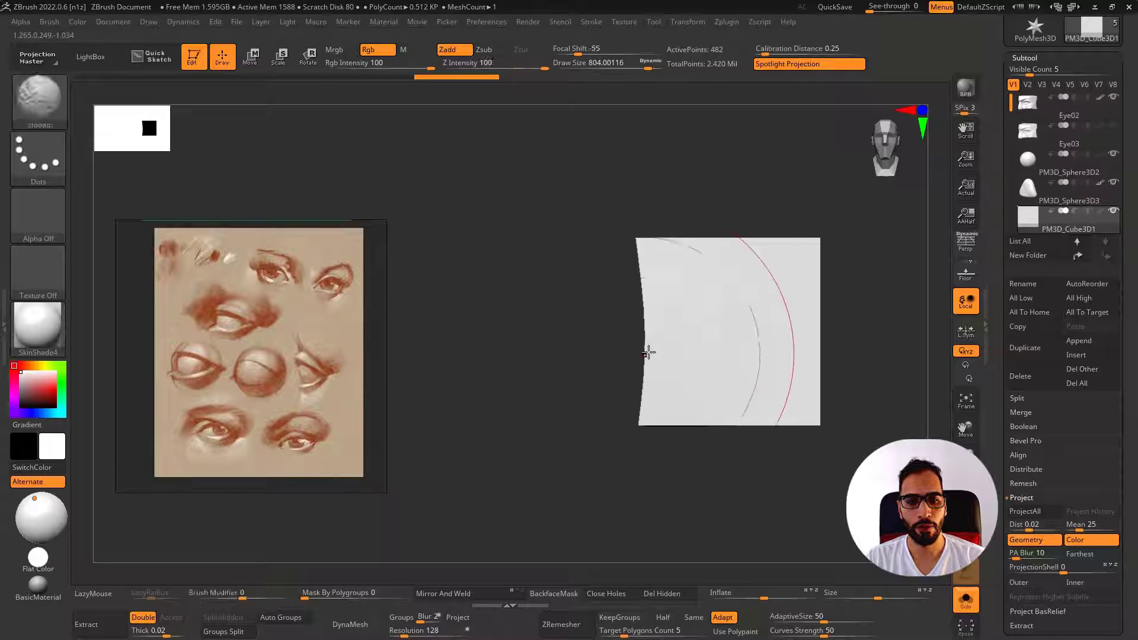
key("alt+s")
mouse_move(650, 353)
left_mouse_down()
mouse_move(666, 352)
mouse_move(649, 356)
left_mouse_up()
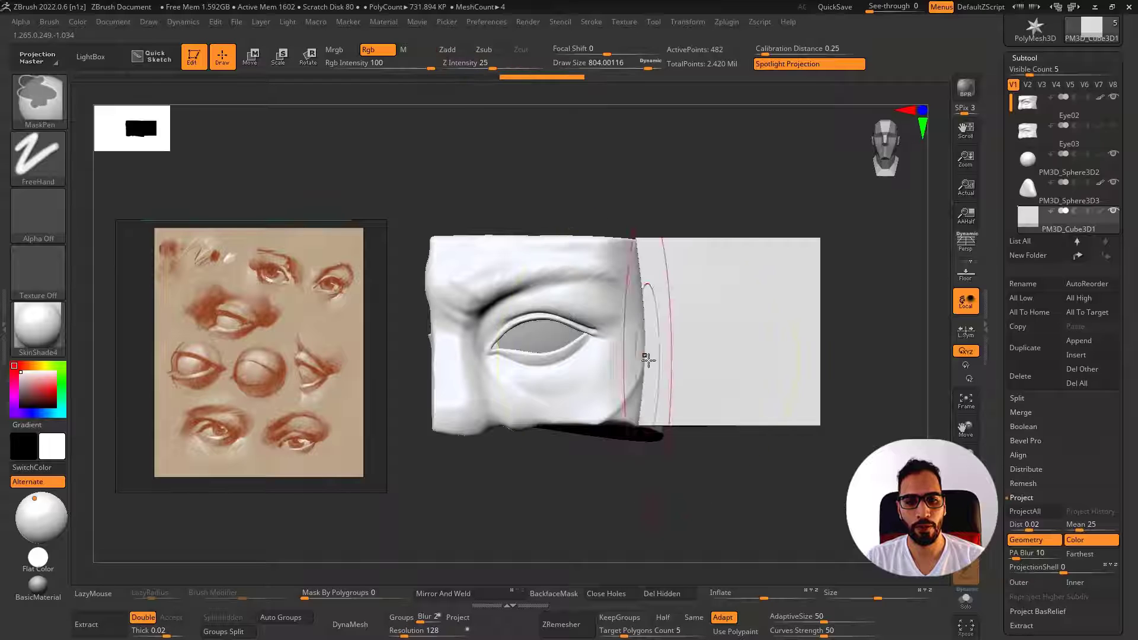
mouse_move(645, 358)
right_mouse_down()
mouse_move(686, 371)
mouse_move(661, 372)
right_mouse_up()
Scale the cube slightly in width and height and shift it along X against the face mesh's outer edge
key("w")
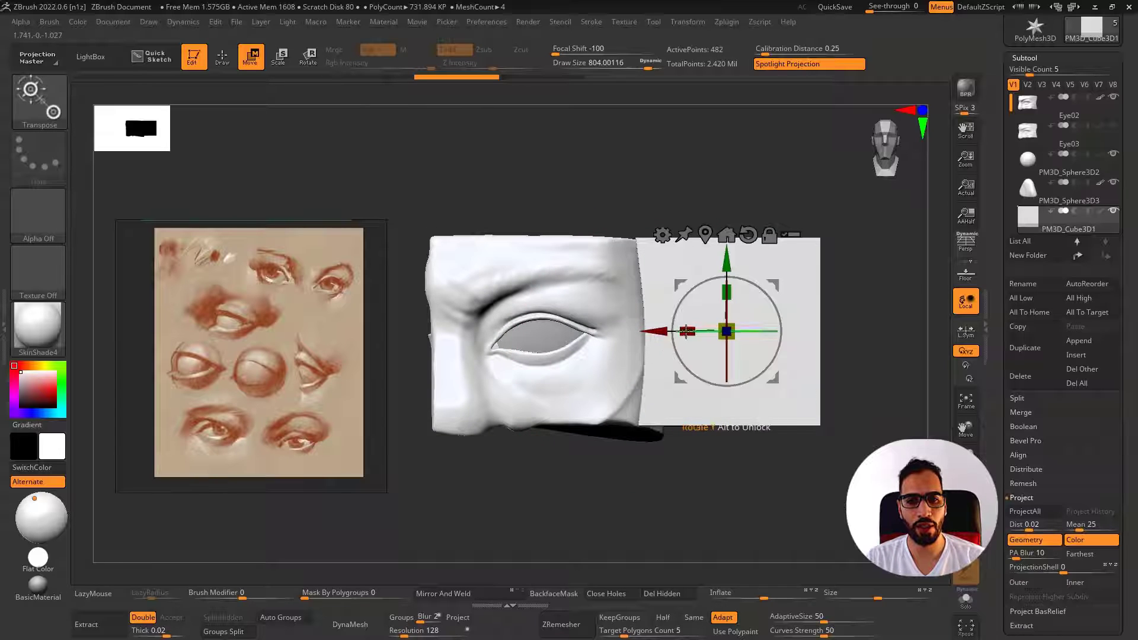
left_click_drag(686, 331, 676, 329)
left_click_drag(727, 292, 714, 277)
left_click_drag(662, 331, 648, 332)
right_click_drag(701, 350, 744, 341, "alt")
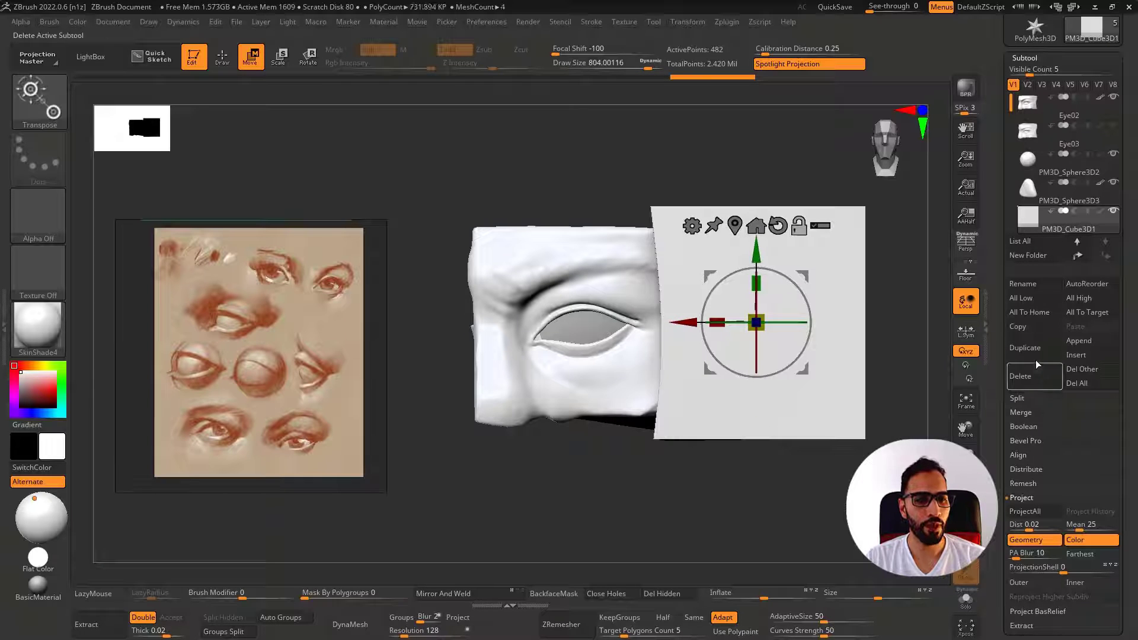
Mirror and weld the cube to the other side of the face, and use a mask to shift only the outer block sideways
left_click(464, 594)
right_click_drag(680, 335, 705, 347, "alt")
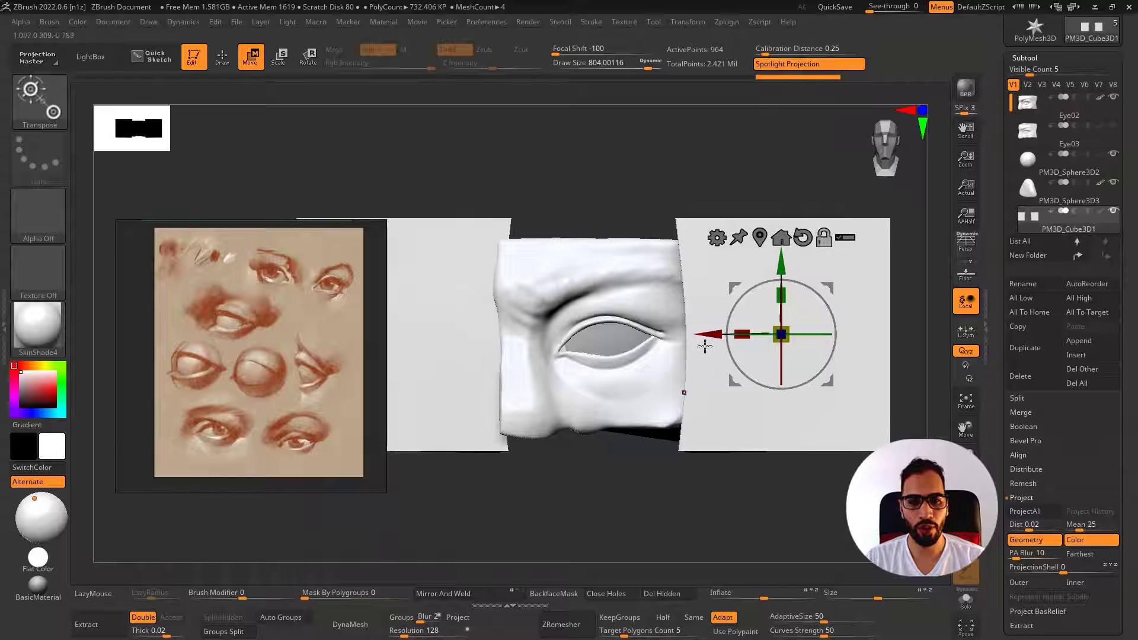
left_click_drag(598, 173, 948, 537, "ctrl")
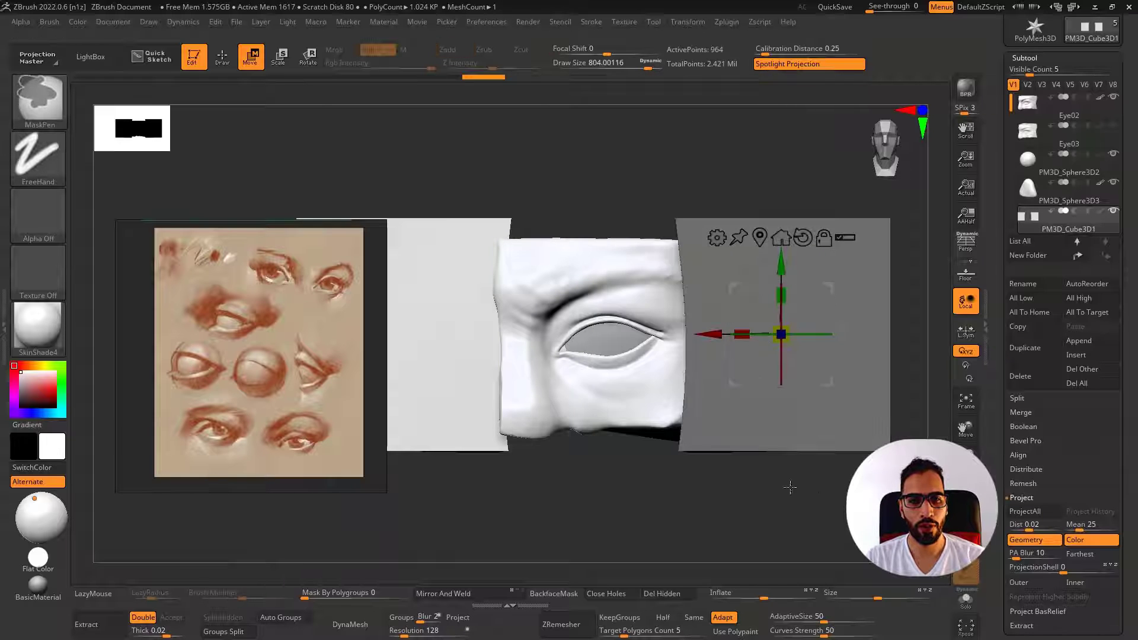
left_click(790, 485, "ctrl")
right_click_drag(790, 485, 758, 485, "ctrl")
left_click_drag(712, 333, 721, 334)
left_click(729, 414, "ctrl")
Scale both side blocks deeper front to back around the face mesh
right_click_drag(745, 416, 643, 428)
left_click(697, 437, "ctrl")
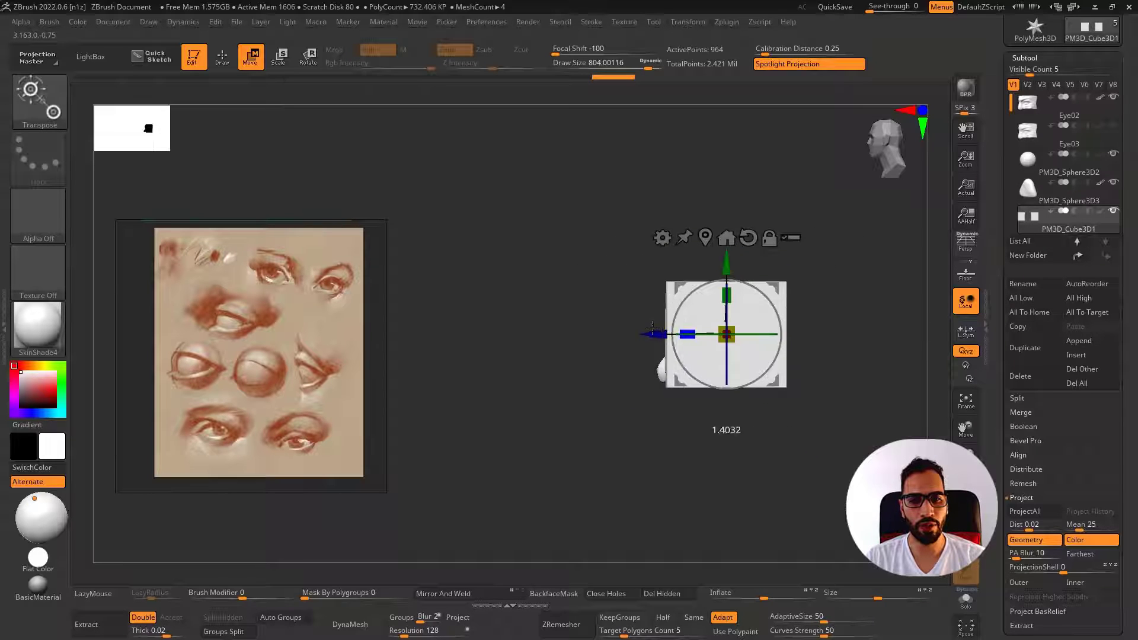
right_click_drag(658, 350, 706, 366, "shift")
right_click_drag(739, 404, 771, 424)
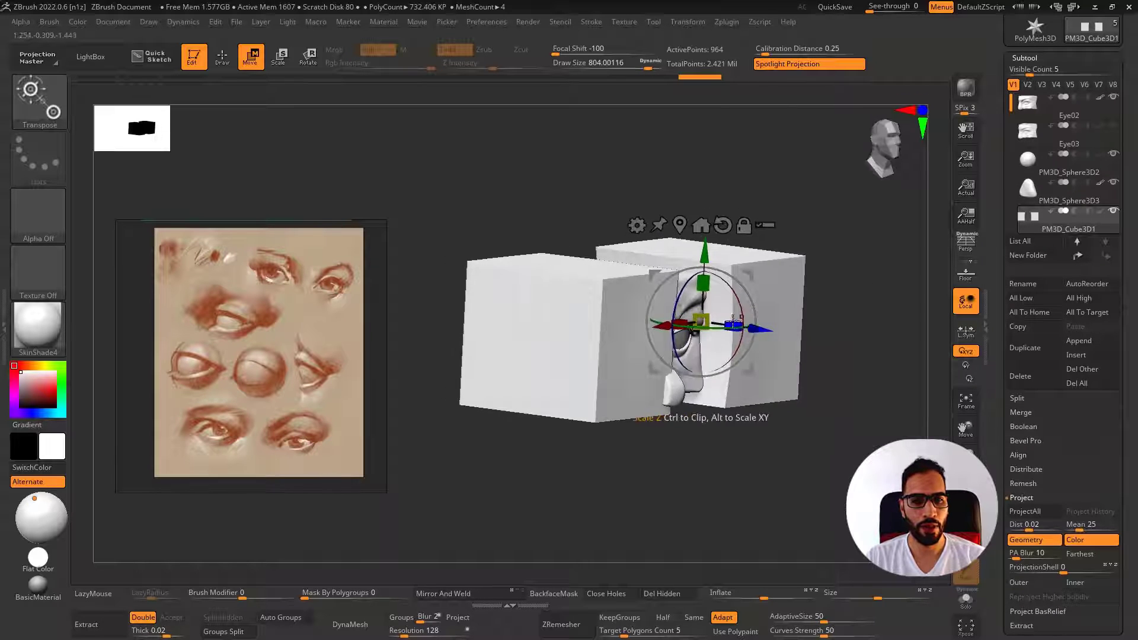
right_click_drag(733, 319, 735, 401)
Use a mask to move only the nose-side block closer to the eye, and clear the mask
left_click_drag(659, 224, 415, 572, "ctrl")
left_click(582, 495, "ctrl")
left_click_drag(716, 335, 727, 335)
right_click_drag(735, 446, 686, 440)
left_click_drag(686, 440, 739, 444, "ctrl")
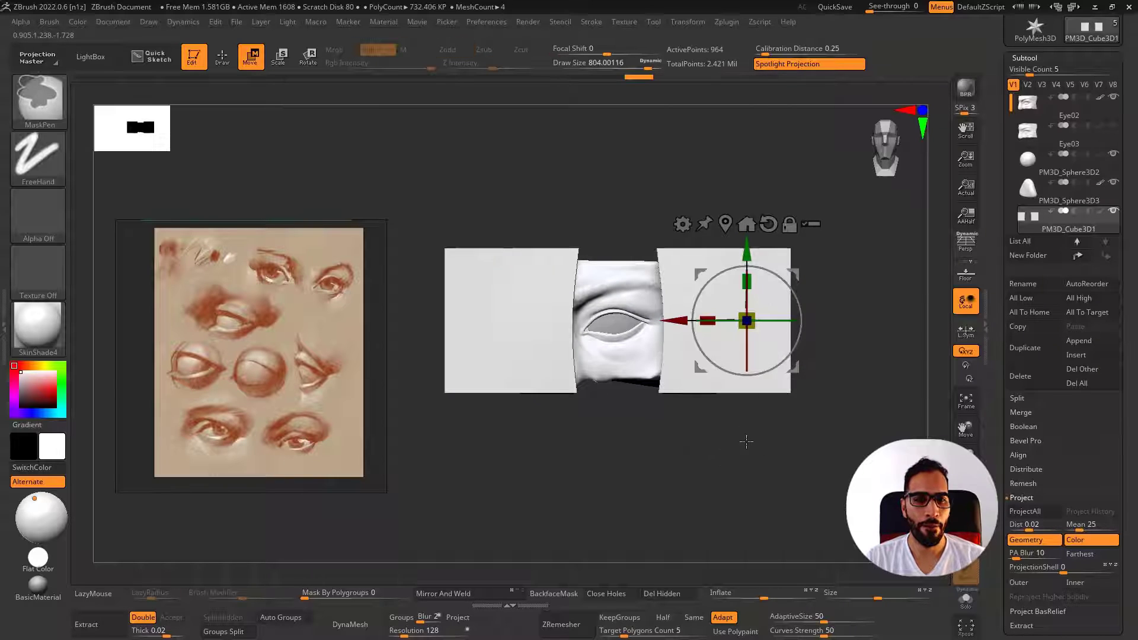
Duplicate the pair of side blocks, recenter the gizmo and rotate the copy 90 degrees to sit above and below the eye
right_click_drag(739, 445, 789, 423, "ctrl")
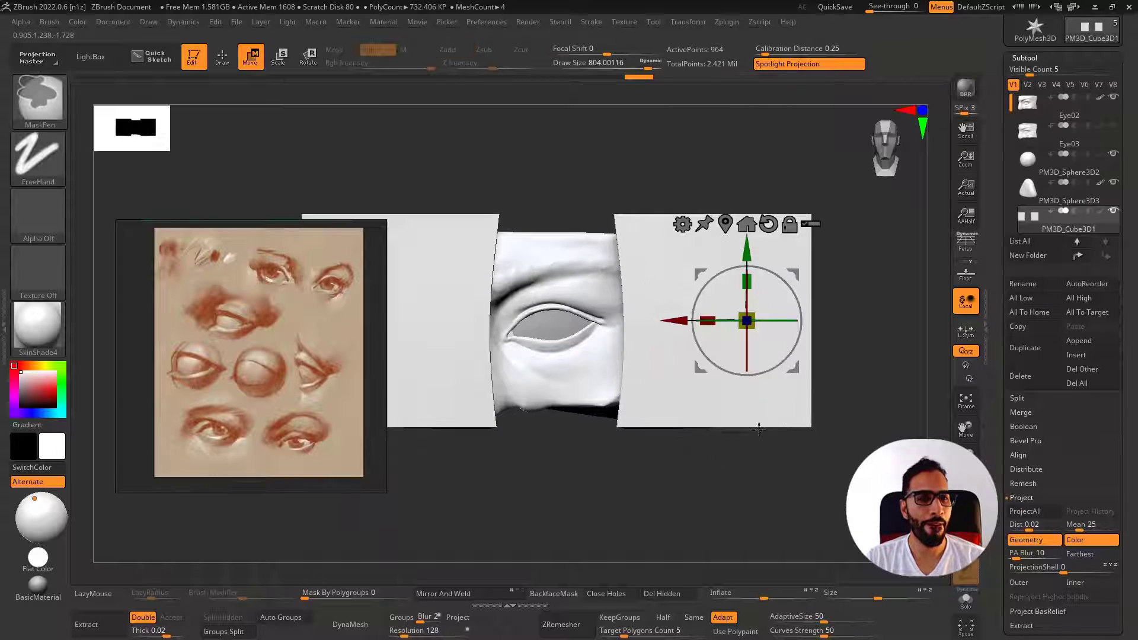
left_click(1035, 348)
left_click(788, 240, "alt")
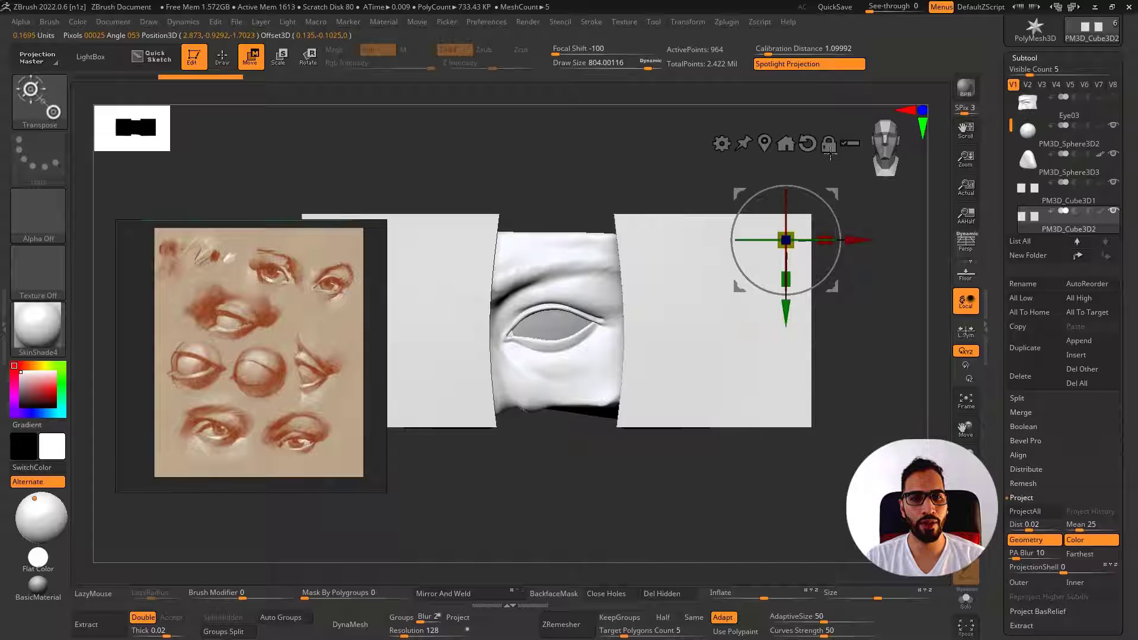
left_click(764, 143)
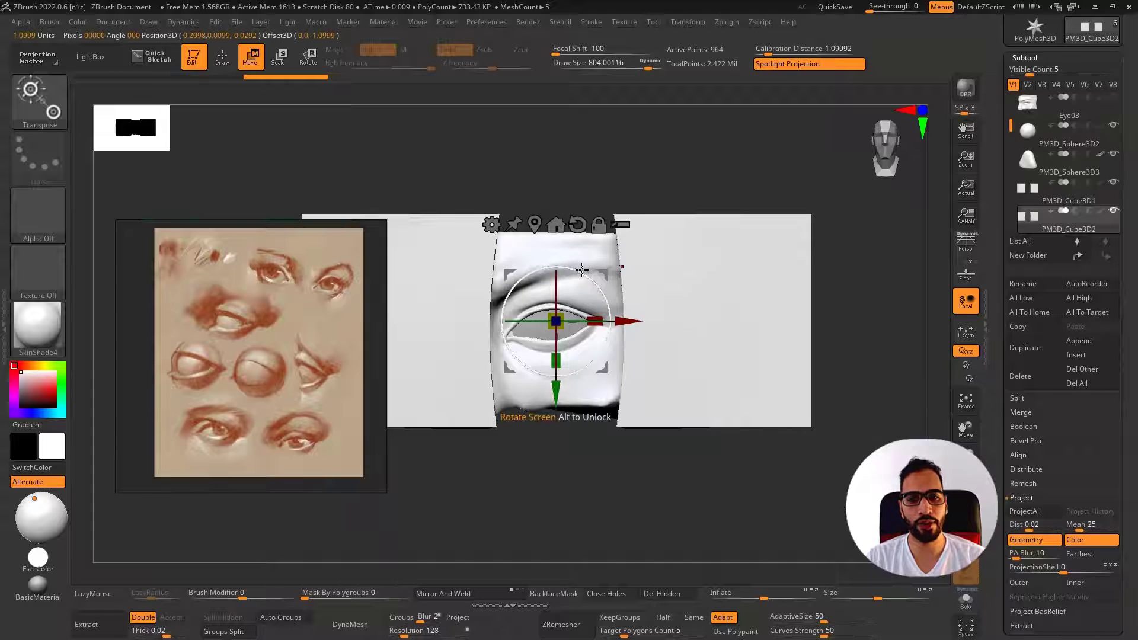
left_click_drag(583, 270, 479, 277)
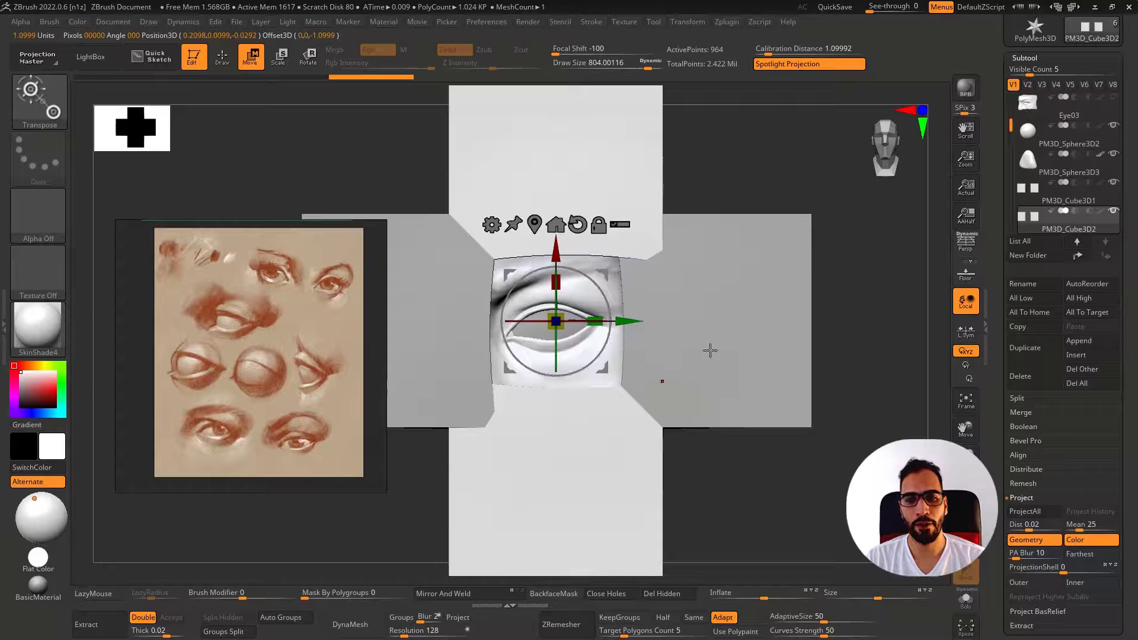
Adjust the duplicated block pair's height and depth, nudge it upward and turn perspective back on
left_click_drag(564, 283, 563, 270)
right_click_drag(735, 297, 724, 318)
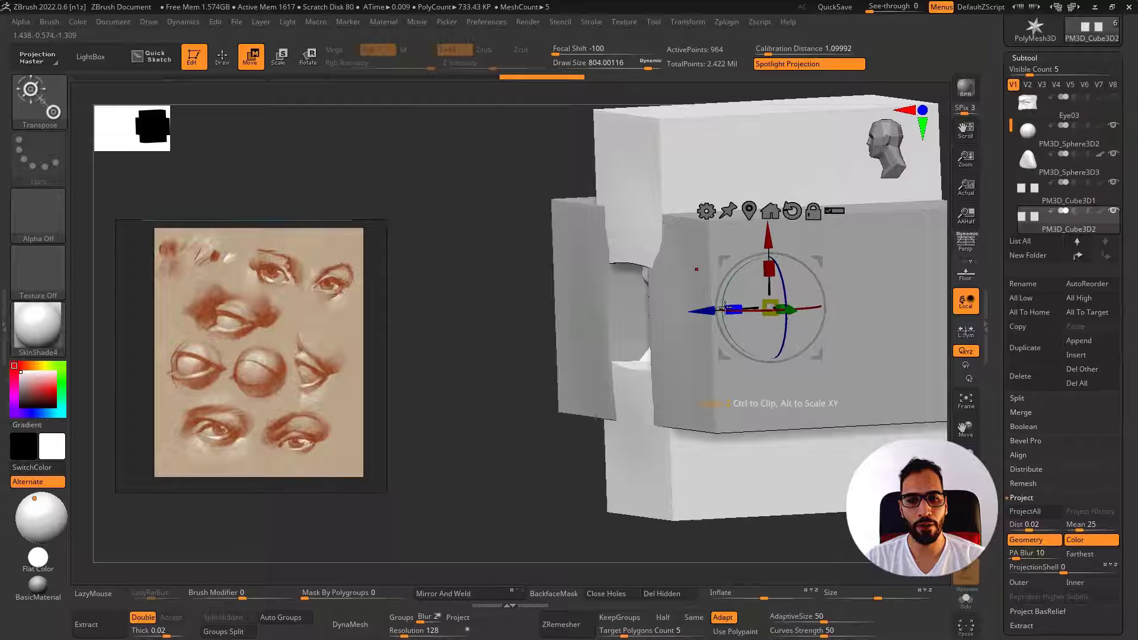
left_click_drag(725, 308, 716, 309)
right_click_drag(747, 321, 673, 376)
left_click_drag(545, 250, 545, 245)
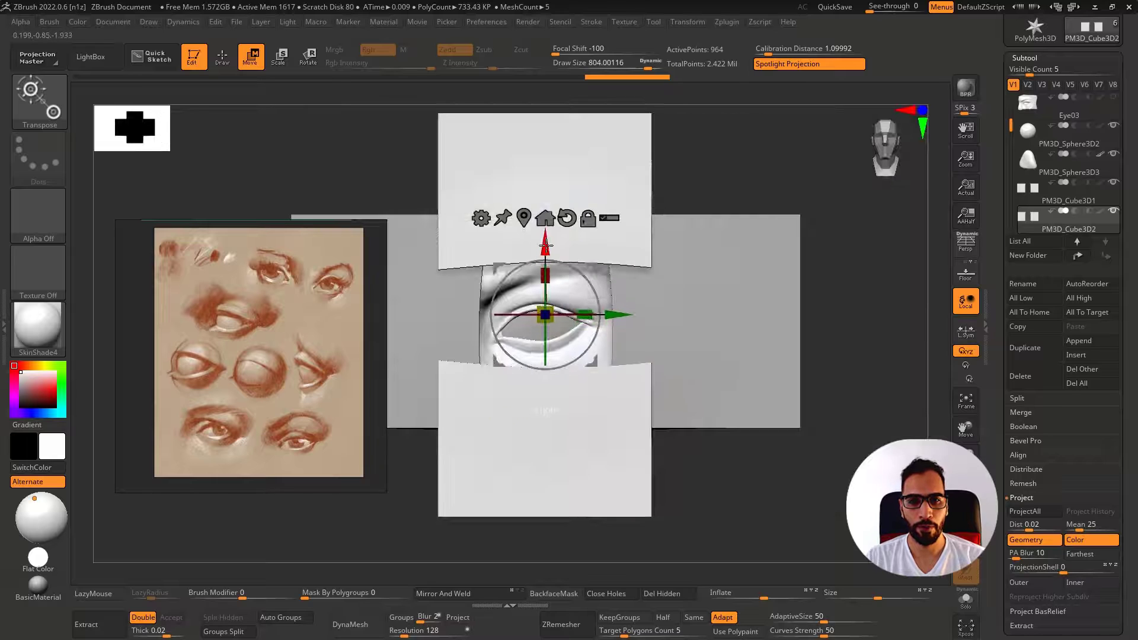
key("q")
mouse_move(750, 322)
right_mouse_down()
mouse_move(645, 336)
mouse_move(649, 350)
right_mouse_up()
left_click(967, 242)
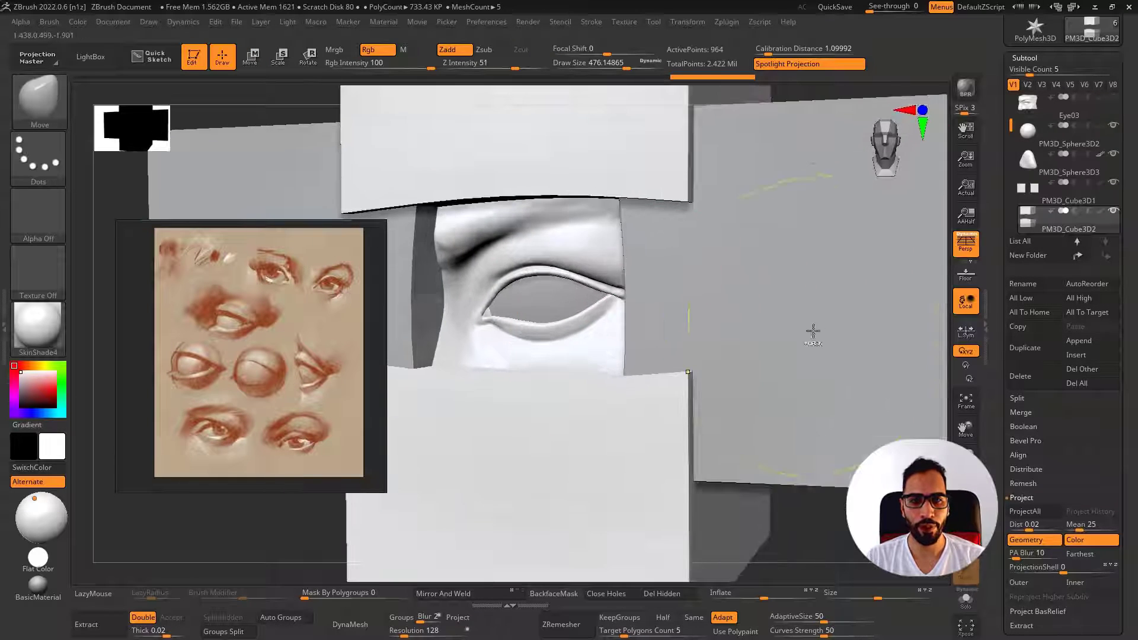
right_click_drag(814, 331, 818, 301, "ctrl")
right_click_drag(733, 344, 805, 264)
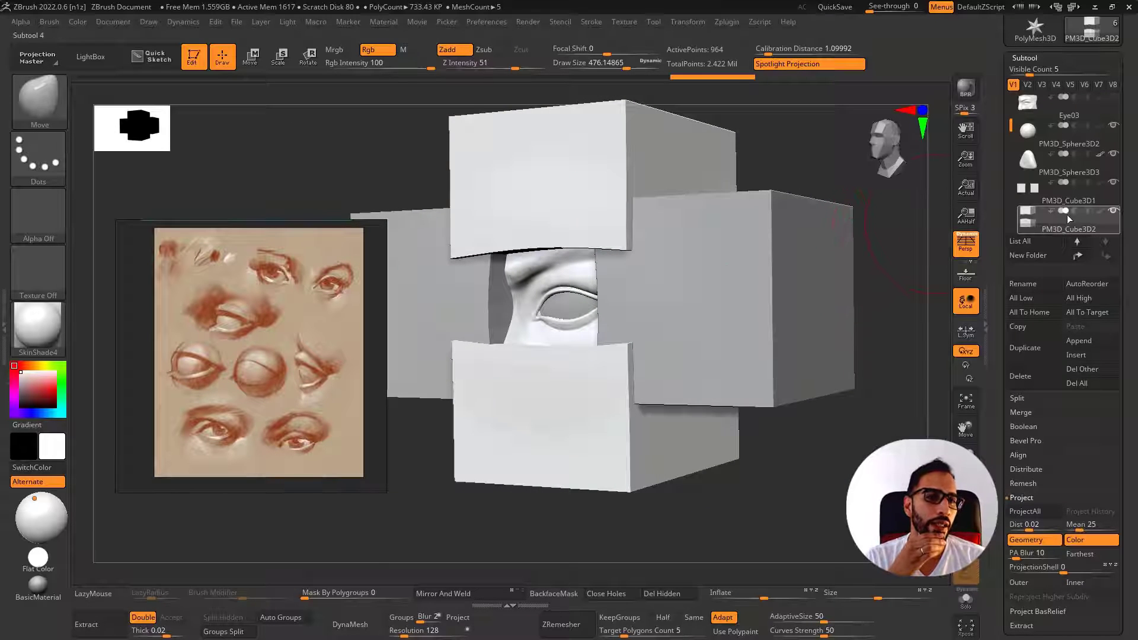
Set PM3D_Cube3D2 to subtraction, place it directly below Eye03 in the subtool list and select Eye03
mouse_move(1076, 211)
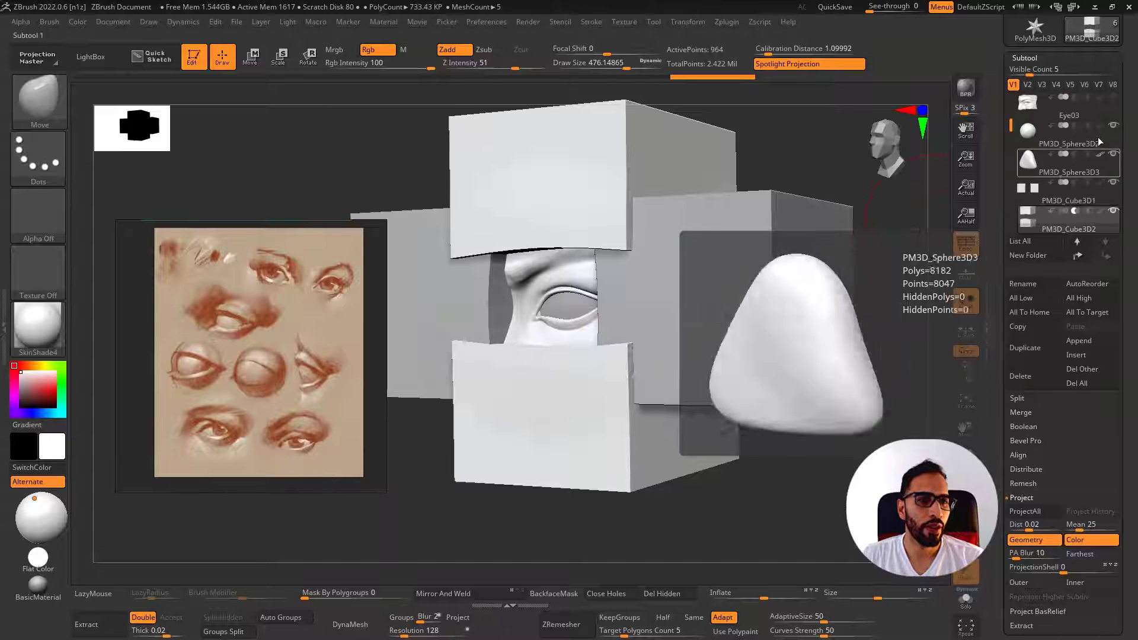
left_click_drag(1033, 131, 1034, 133)
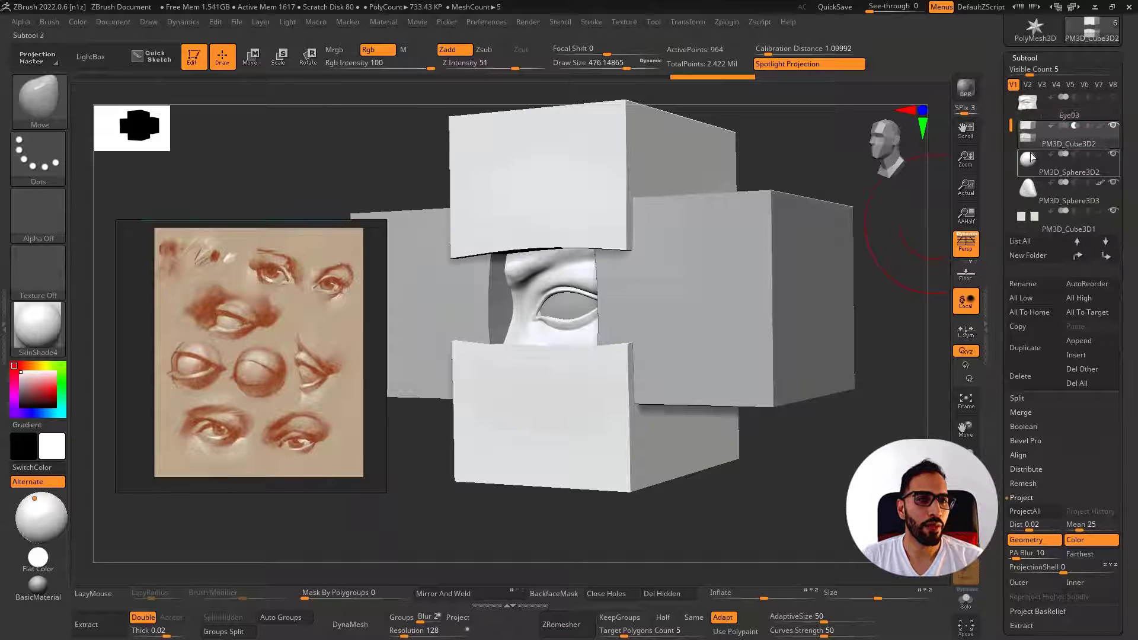
left_click(1033, 108)
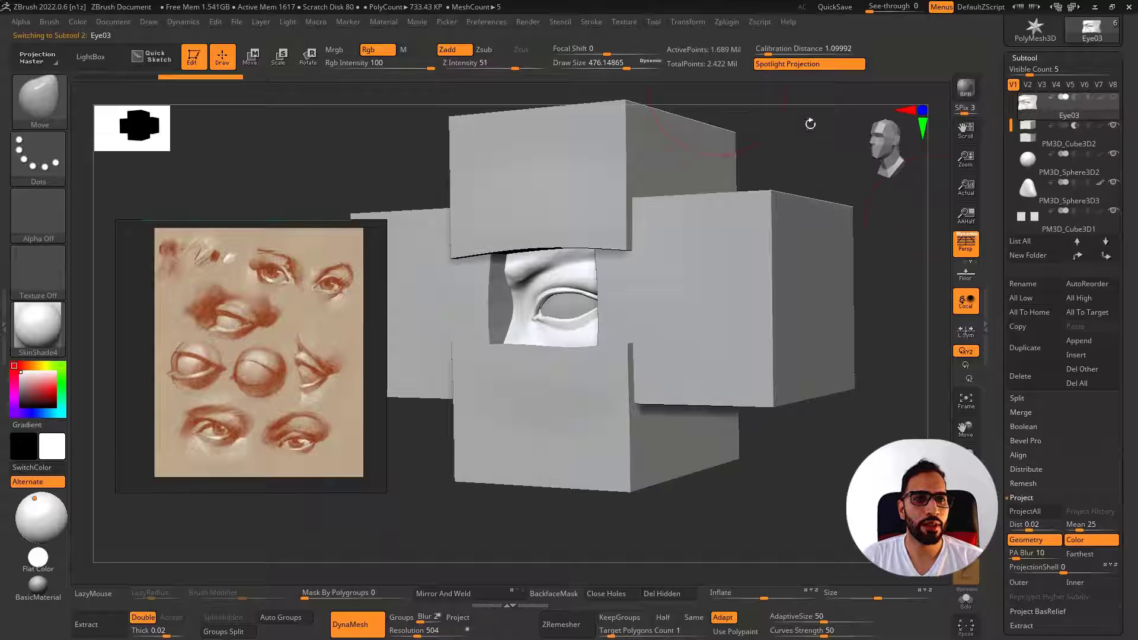
Toggle Live Boolean in the Render Booleans options and view the blocks from the front
left_click(536, 24)
left_click(572, 178)
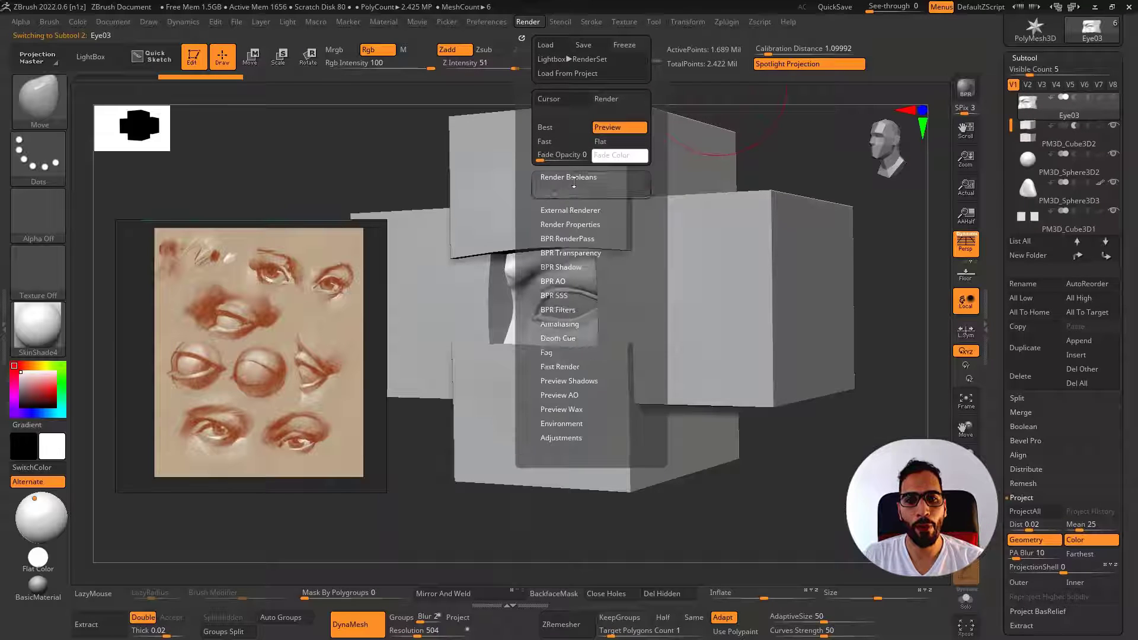
left_click(567, 197)
left_click_drag(850, 296, 700, 320)
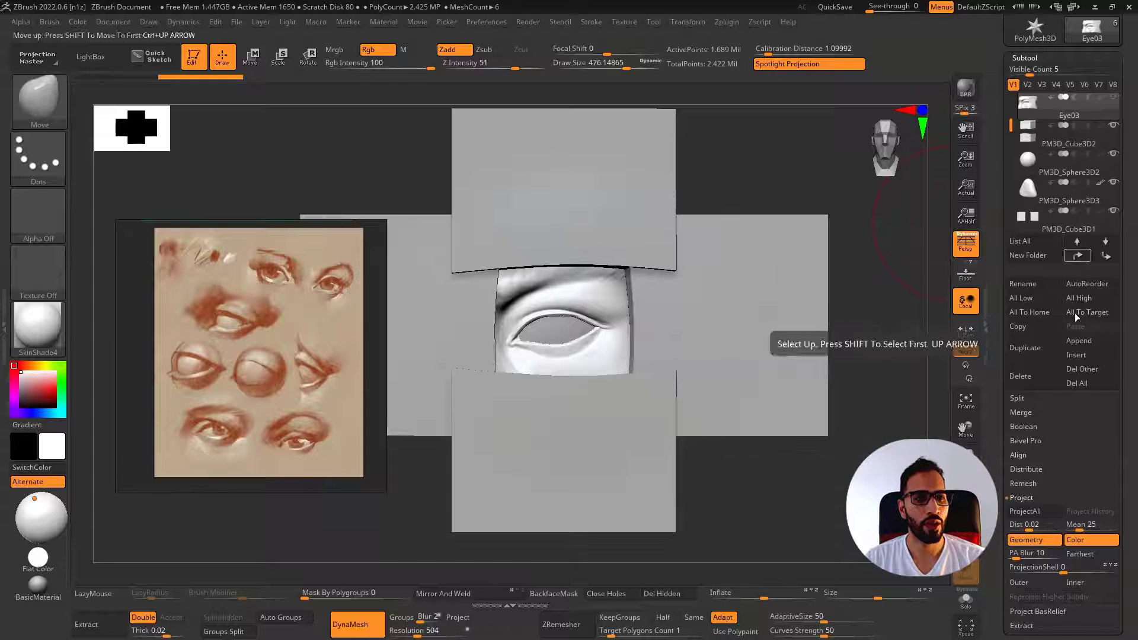
Append another Cube3D subtool and find it at the end of the subtool list
left_click(1086, 347)
left_click(848, 372)
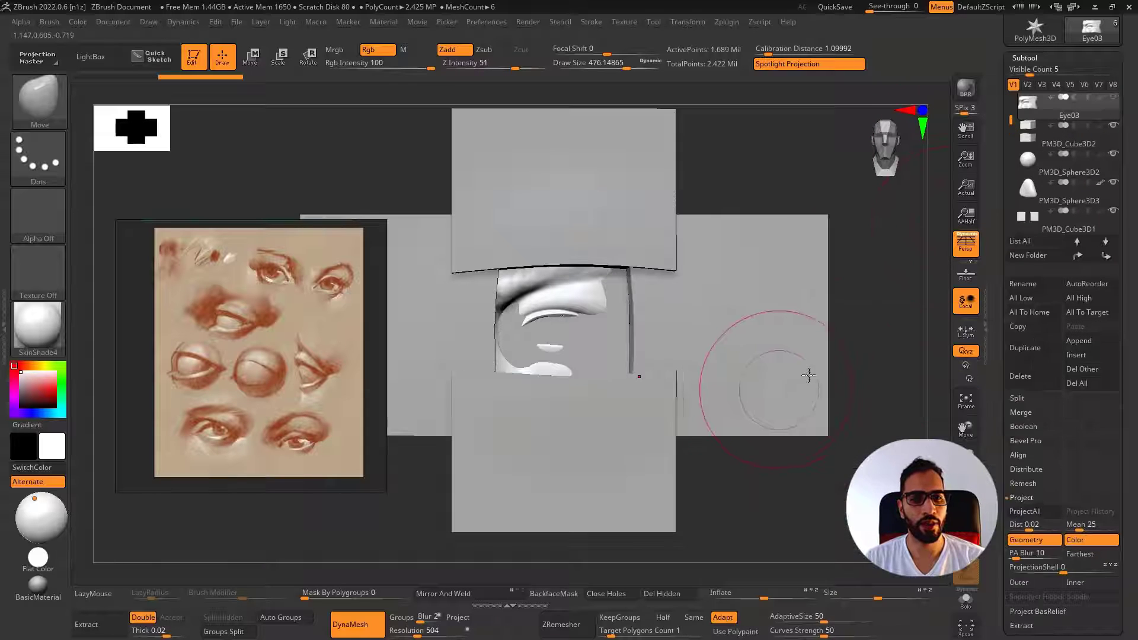
left_click_drag(1012, 121, 1013, 156)
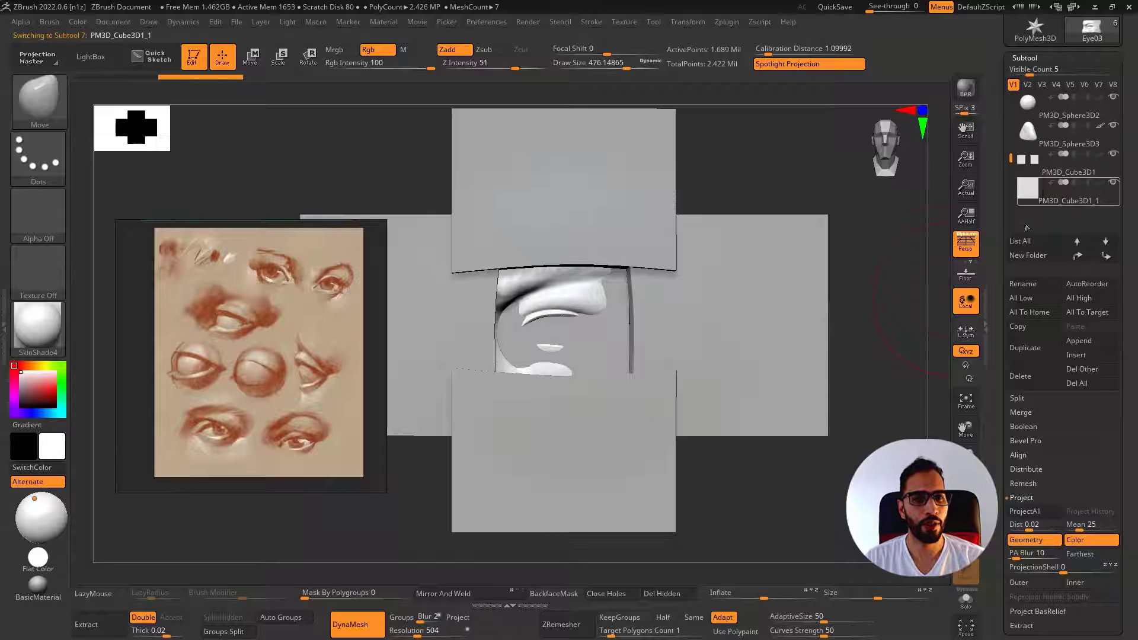
Select the new cube, turn perspective off and stretch it front to back along Z
right_click_drag(878, 285, 699, 353, "ctrl")
key("w")
key("alt+shift+s")
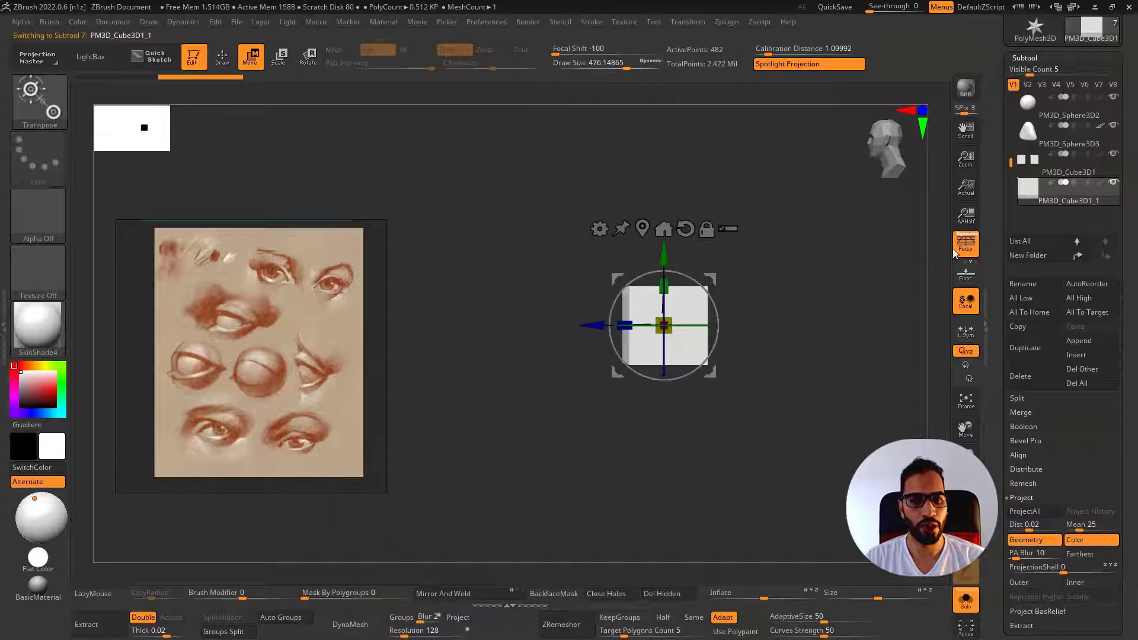
left_click_drag(626, 325, 598, 325)
right_click_drag(597, 325, 765, 343)
key("ctrl+shift+s")
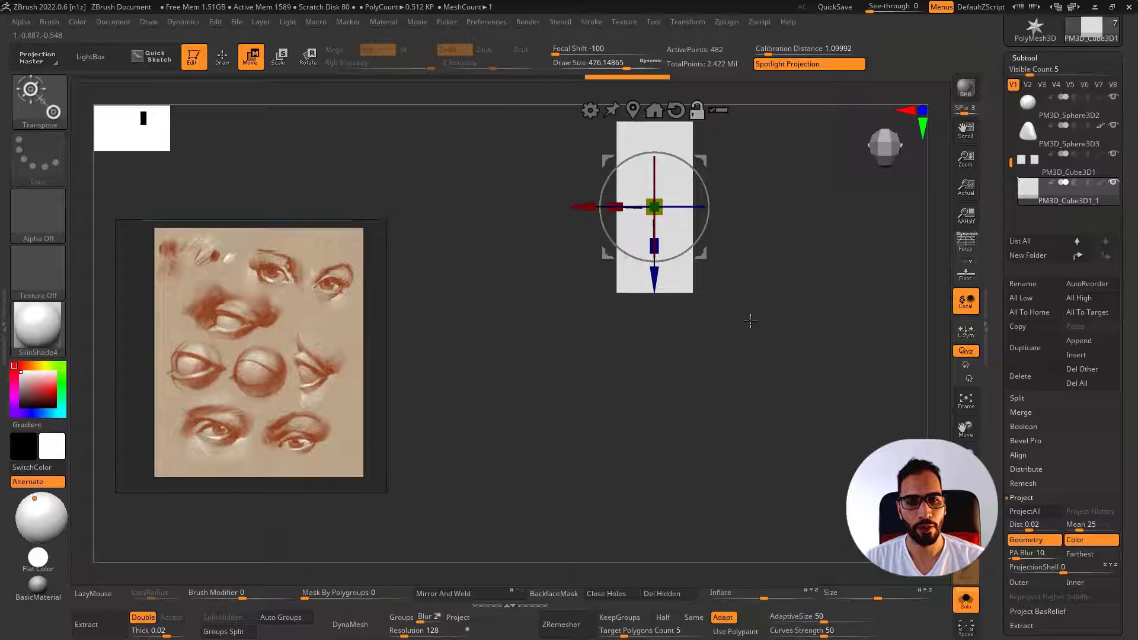
Bend the stretched cube into a wide curved block with the Bend Arc deformer
key("shift+f")
left_click(593, 205)
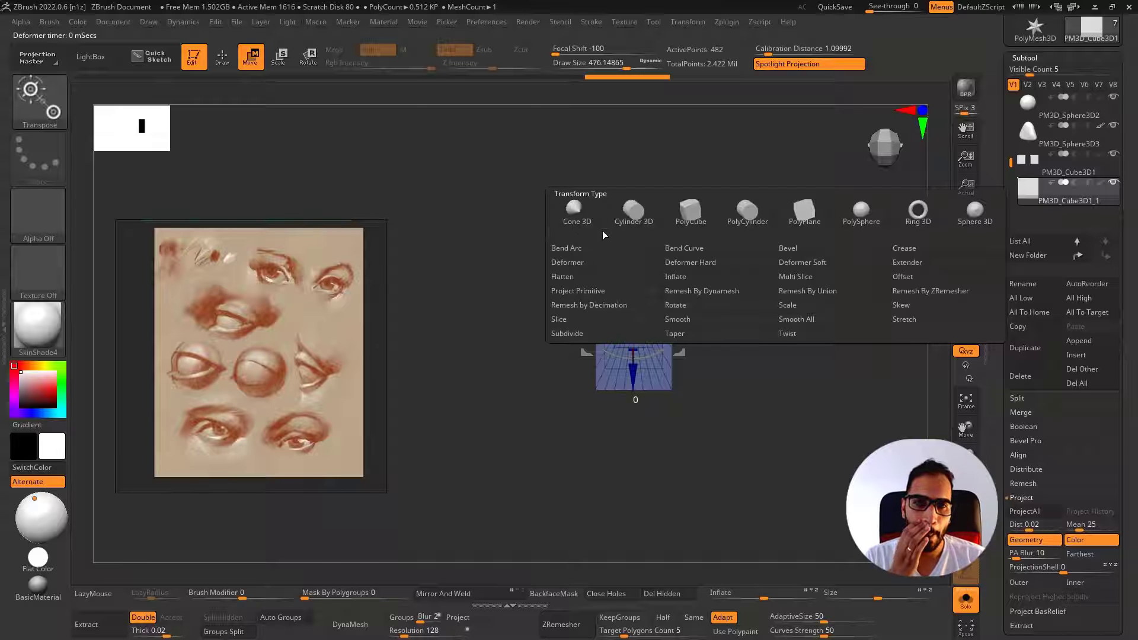
left_click(613, 250)
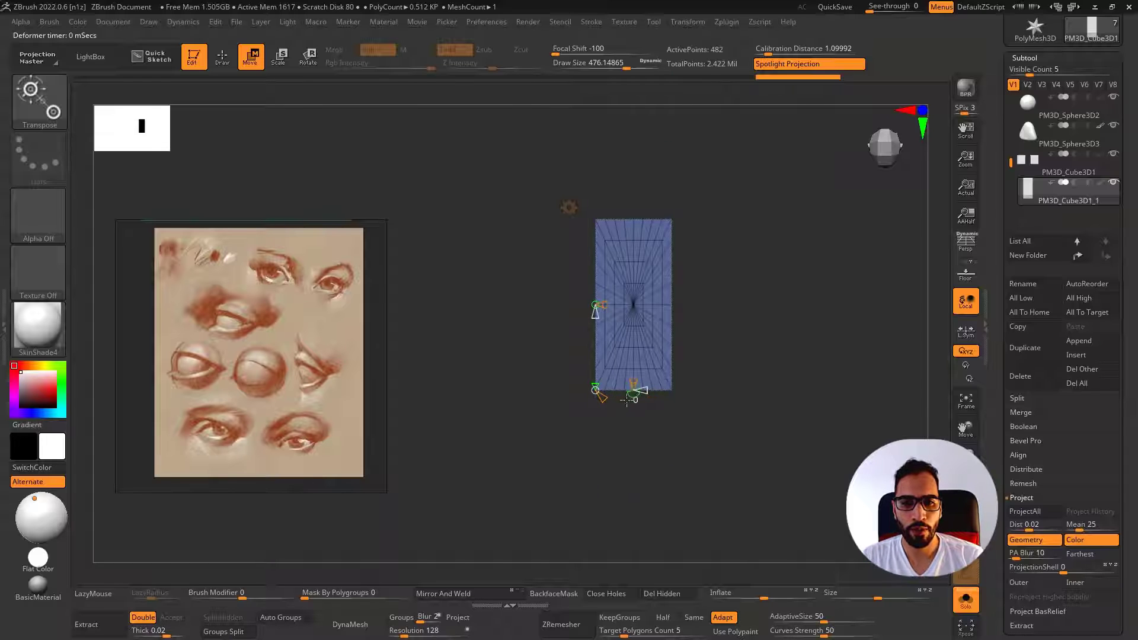
left_click_drag(549, 395, 386, 330)
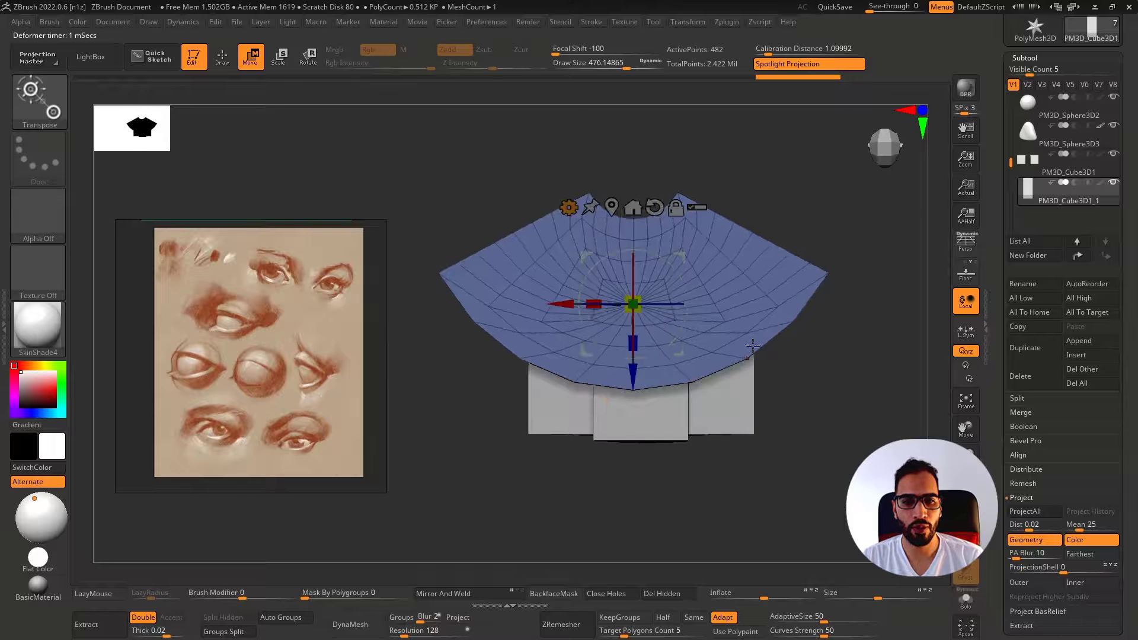
left_click_drag(753, 346, 664, 466)
Hide the PM3D_Cube3D1 and PM3D_Cube3D2 blocks to expose the eye piece against the curved block
right_click_drag(630, 481, 762, 436)
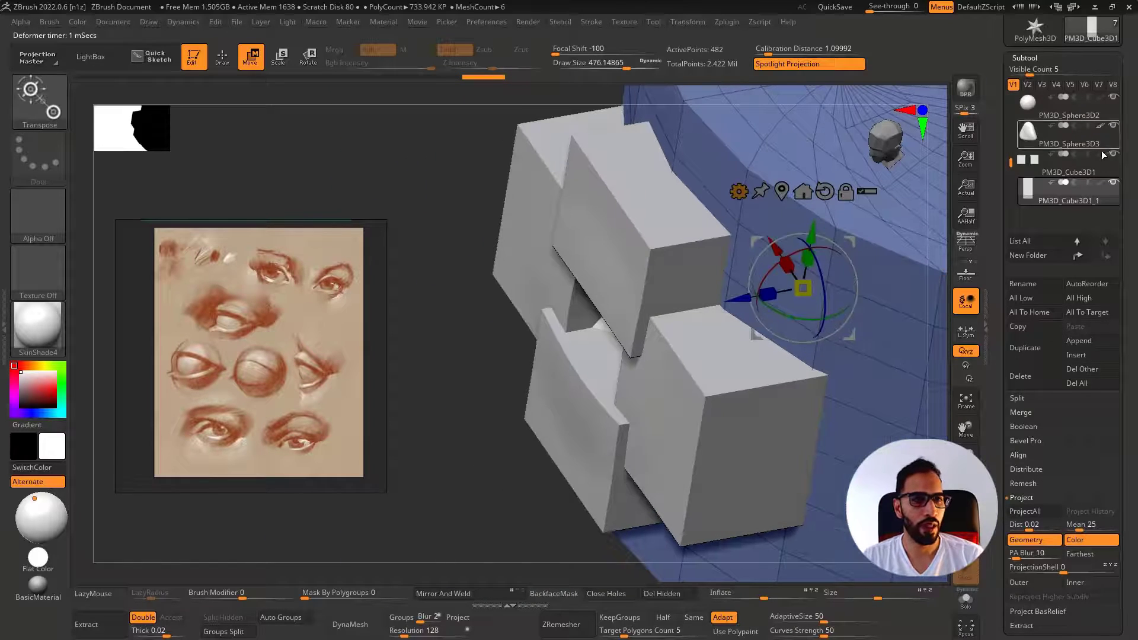
right_click_drag(932, 300, 852, 271, "alt")
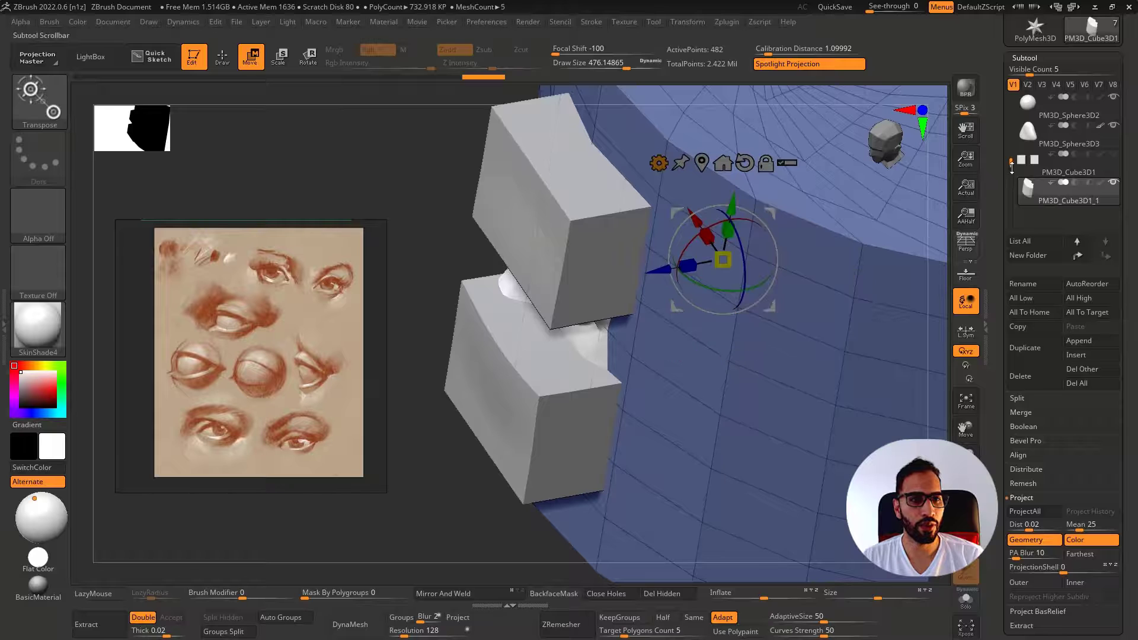
left_click_drag(1011, 165, 1009, 122)
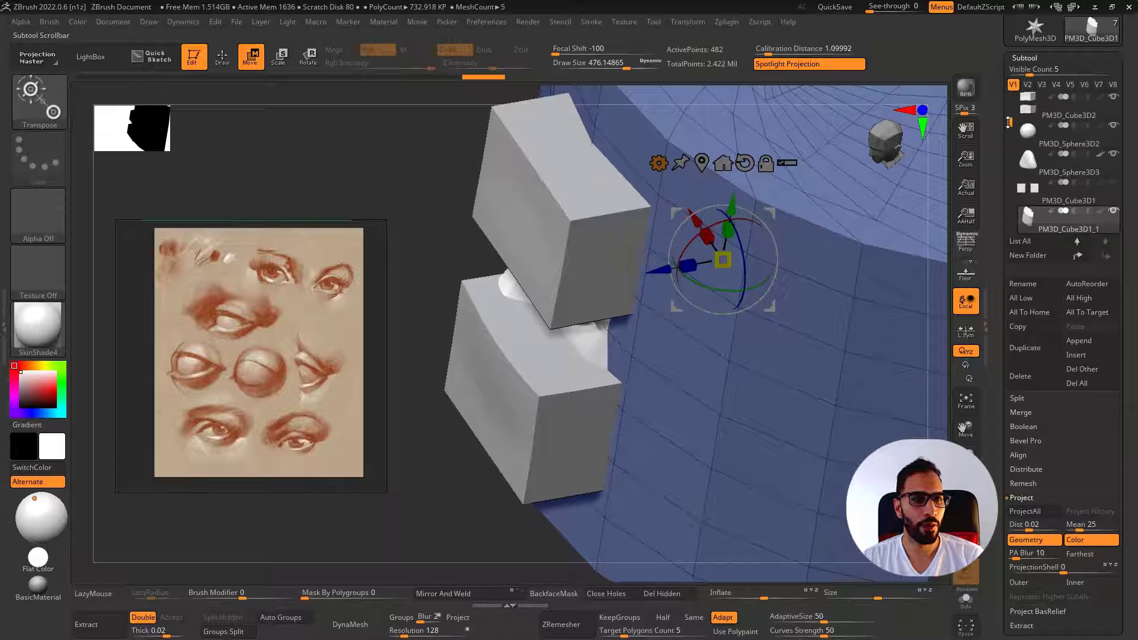
left_click(1117, 98)
right_click_drag(725, 142, 683, 198)
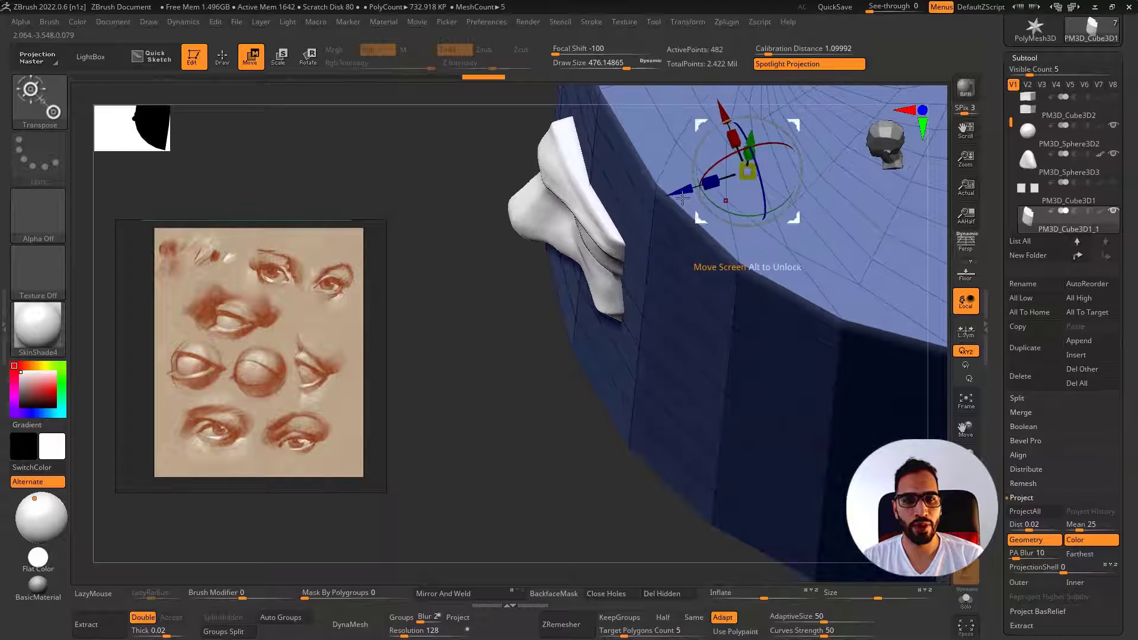
Move and slightly rotate the curved block so it follows the back of the eye piece, then return to Draw mode
left_click_drag(684, 190, 684, 191)
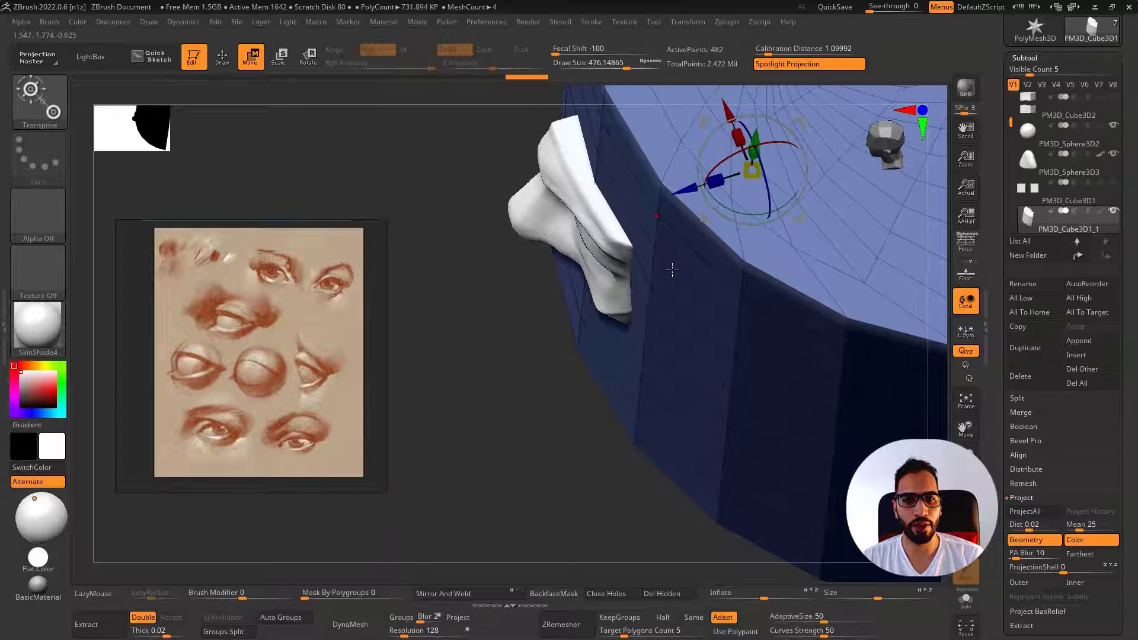
right_click_drag(673, 270, 716, 205)
left_click_drag(711, 169, 715, 167)
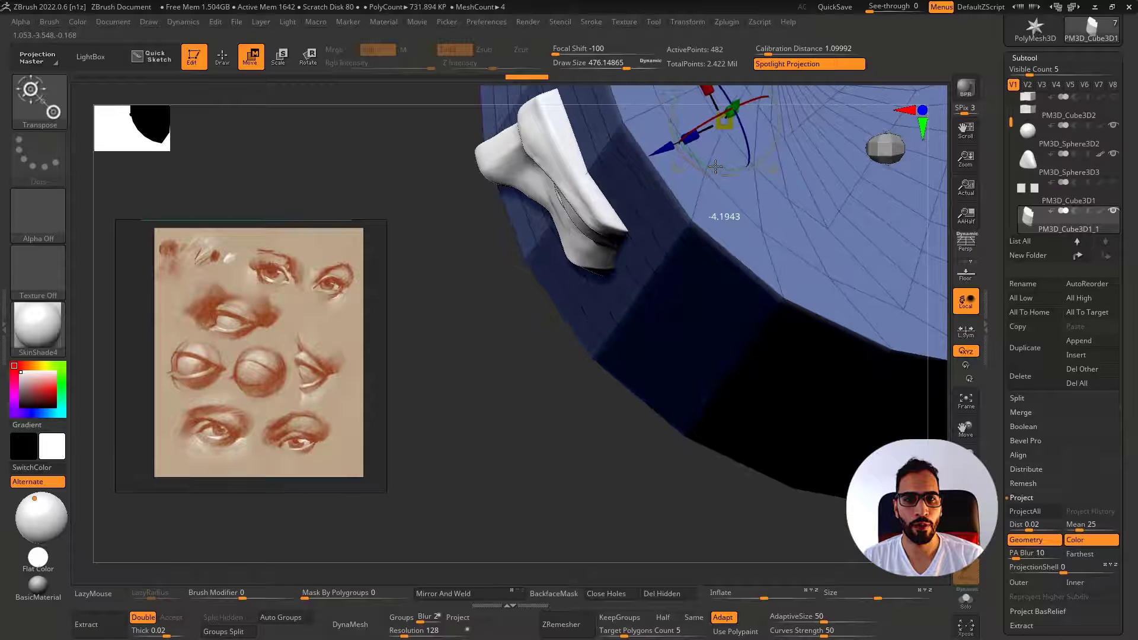
mouse_move(680, 217)
right_mouse_down()
mouse_move(680, 183)
mouse_move(674, 207)
right_mouse_up()
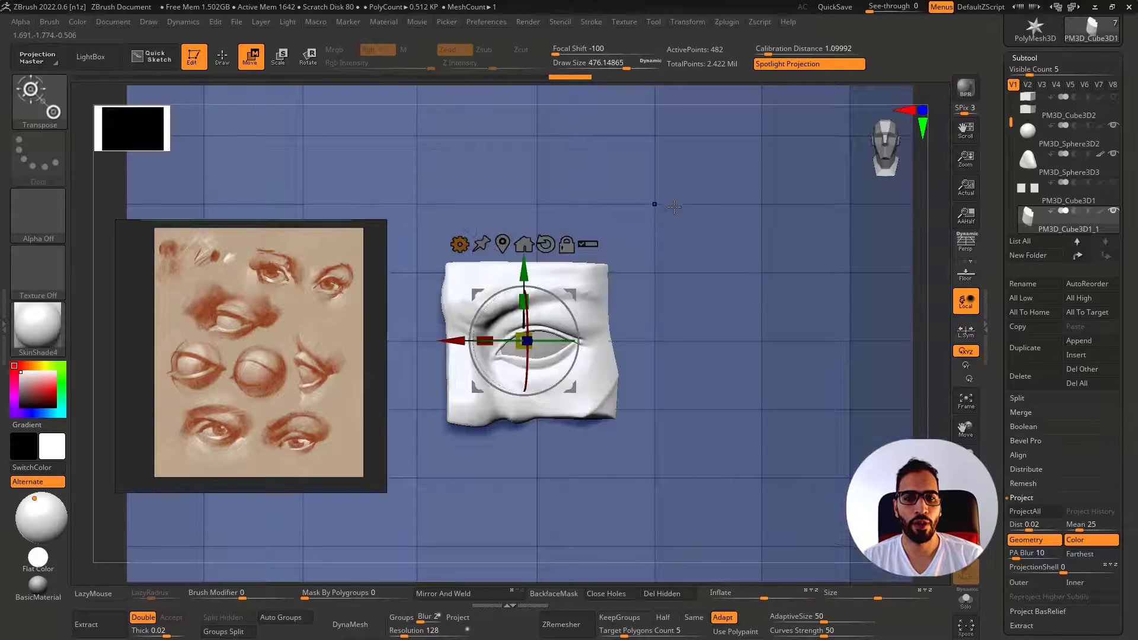
key("q")
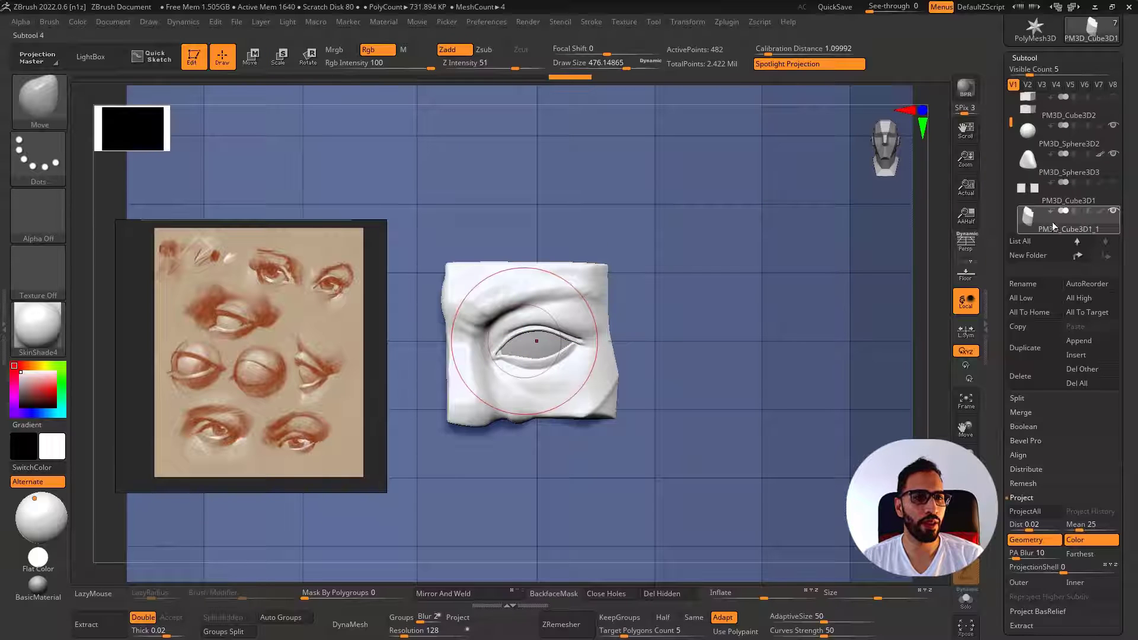
Place PM3D_Cube3D1_1 below the other blocks in the subtool list and merge the blocks and PM3D_Sphere3D2 into PM3D_Cube3D2
left_click_drag(1035, 144, 1009, 102)
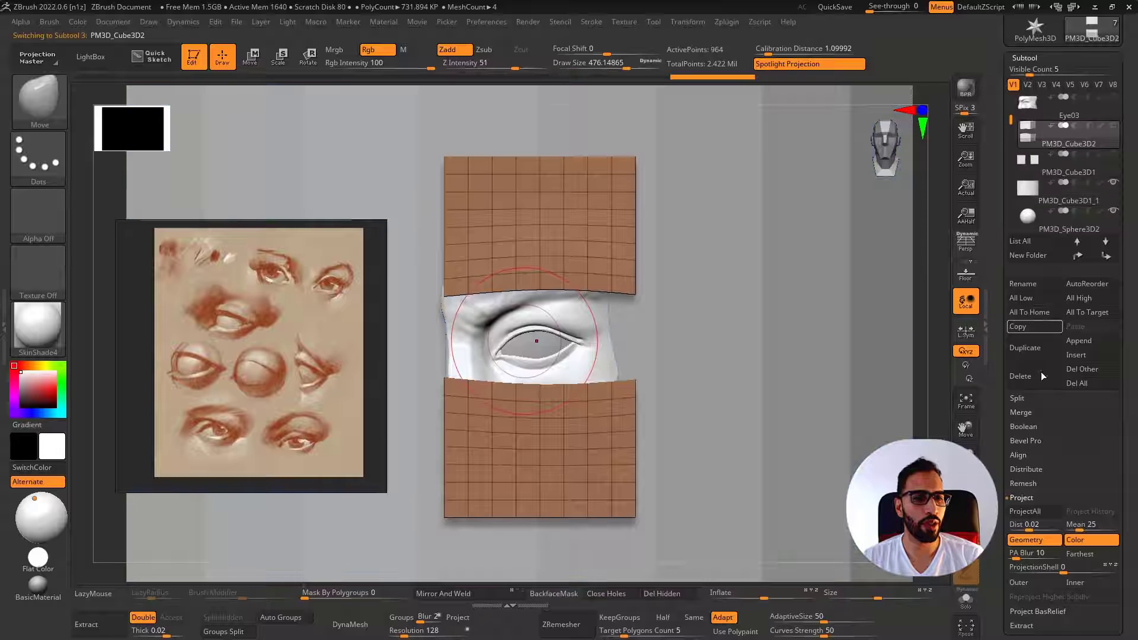
left_click(966, 243)
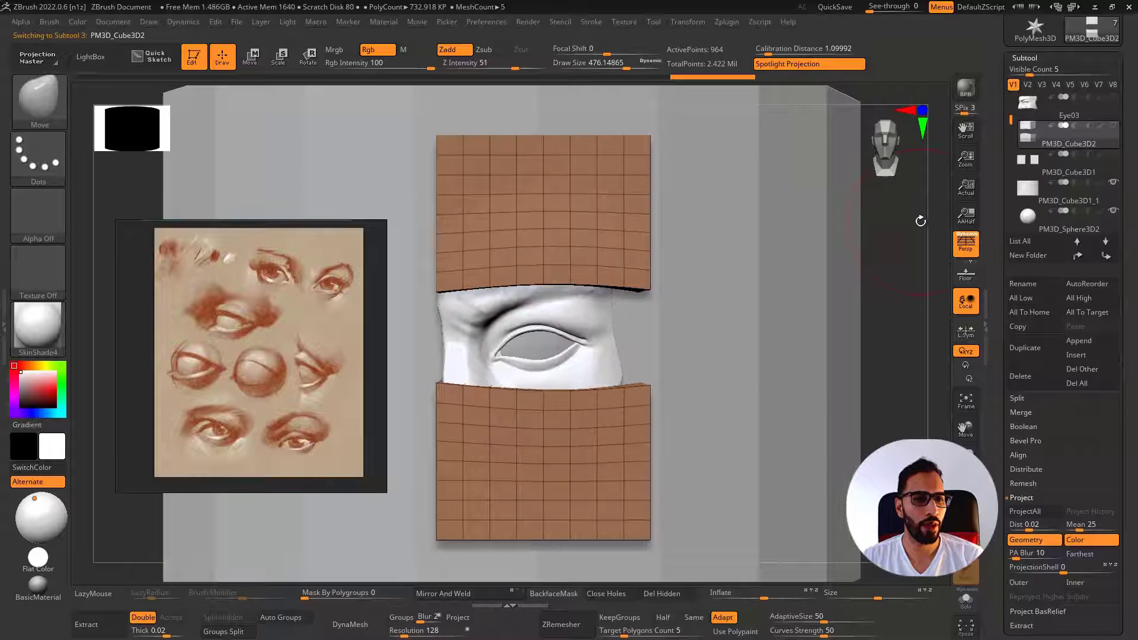
left_click(1038, 412)
left_click(1035, 440)
left_click(1042, 452)
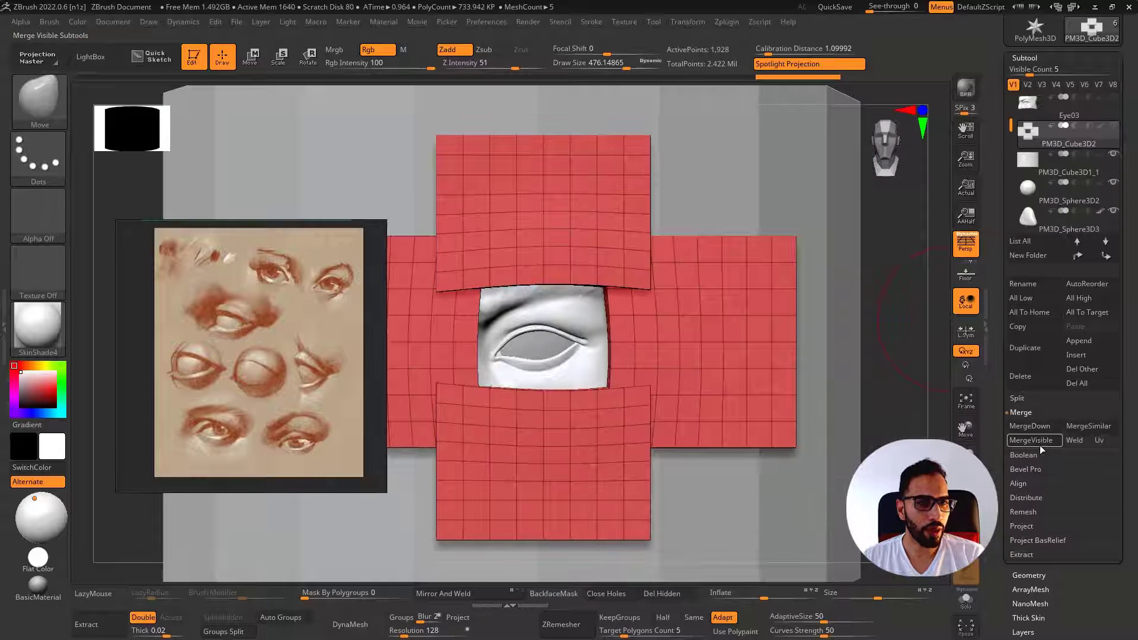
left_click(1044, 428)
left_click(1026, 427)
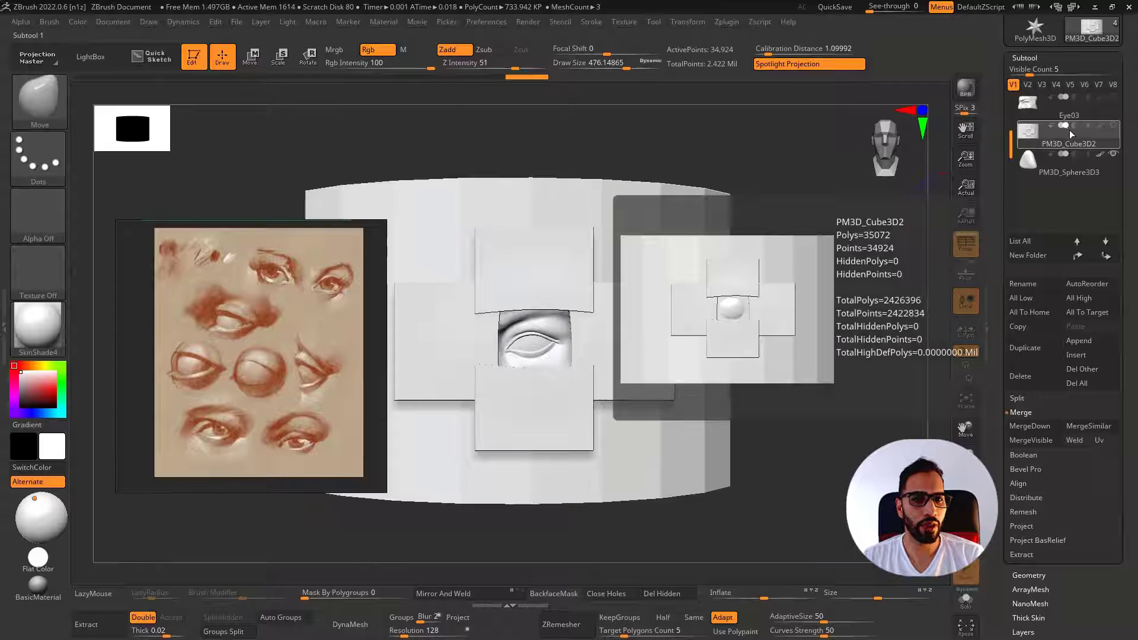
Set the merged PM3D_Cube3D2 to subtraction and select Eye03 to check the live Boolean cut from several angles
left_click(1062, 105)
left_click_drag(872, 197, 754, 287)
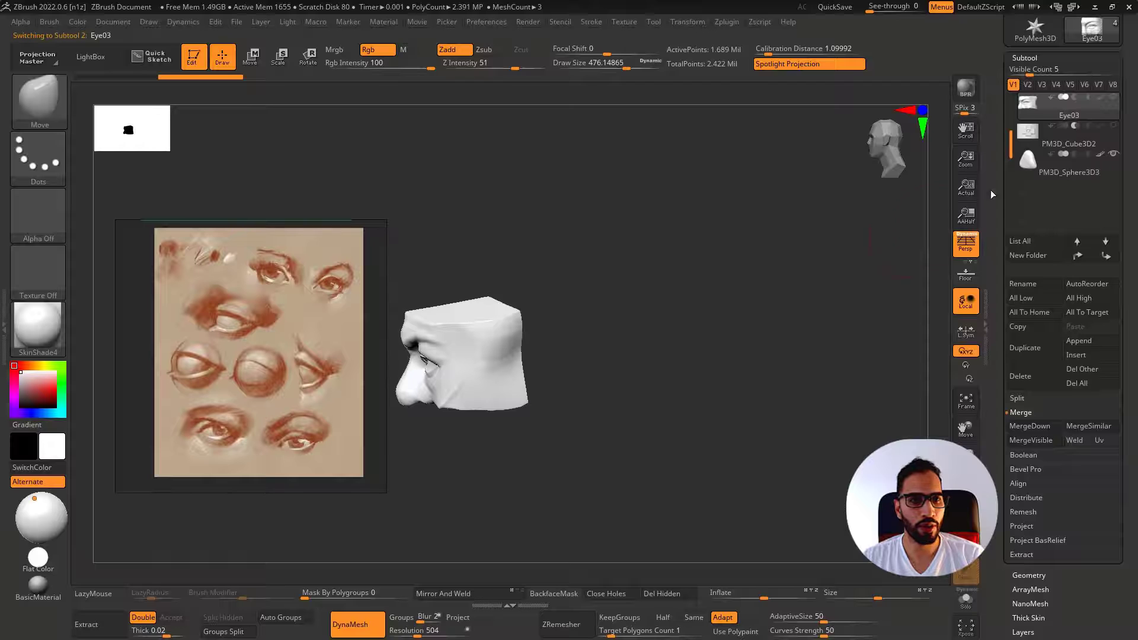
left_click(1029, 135)
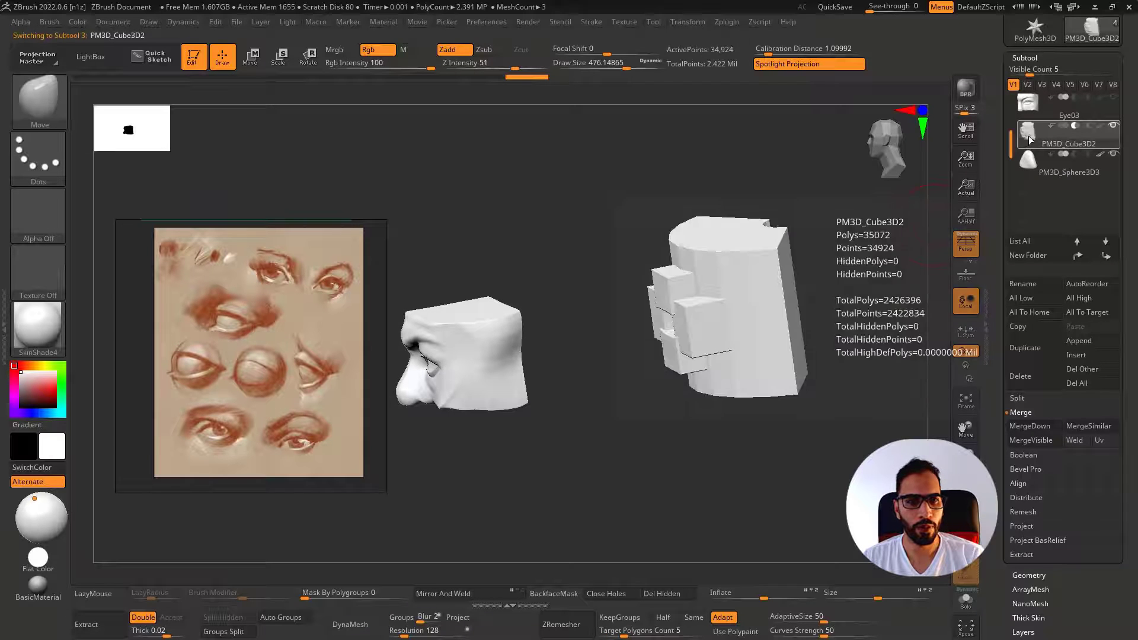
left_click(1032, 112)
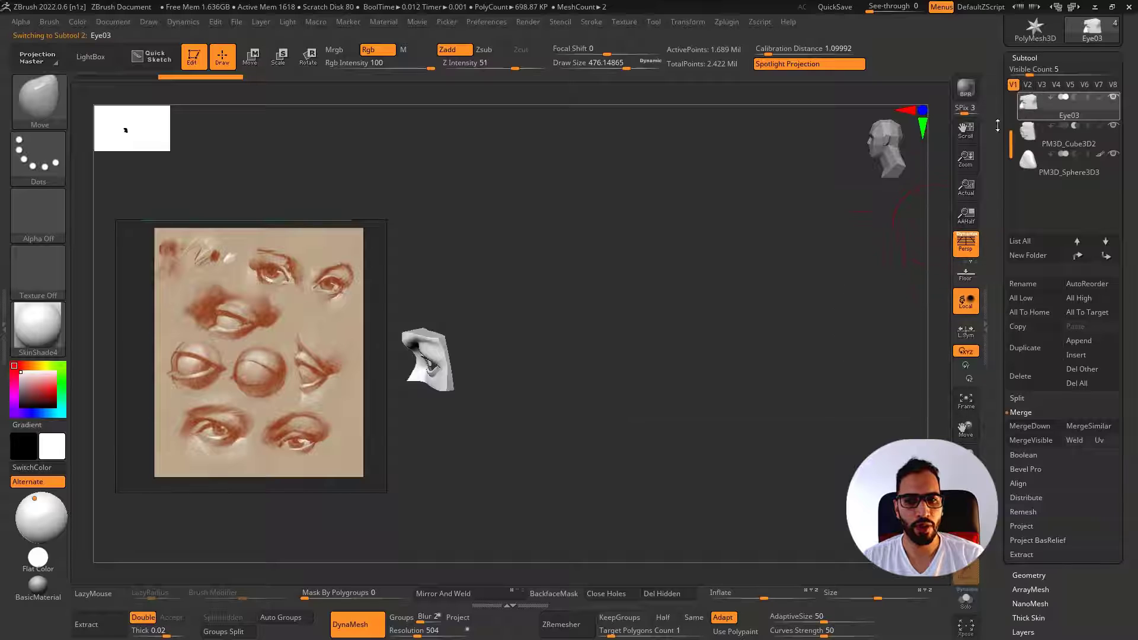
mouse_move(812, 331)
right_mouse_down()
mouse_move(785, 334)
mouse_move(750, 362)
right_mouse_up()
right_click_drag(709, 393, 810, 364, "alt")
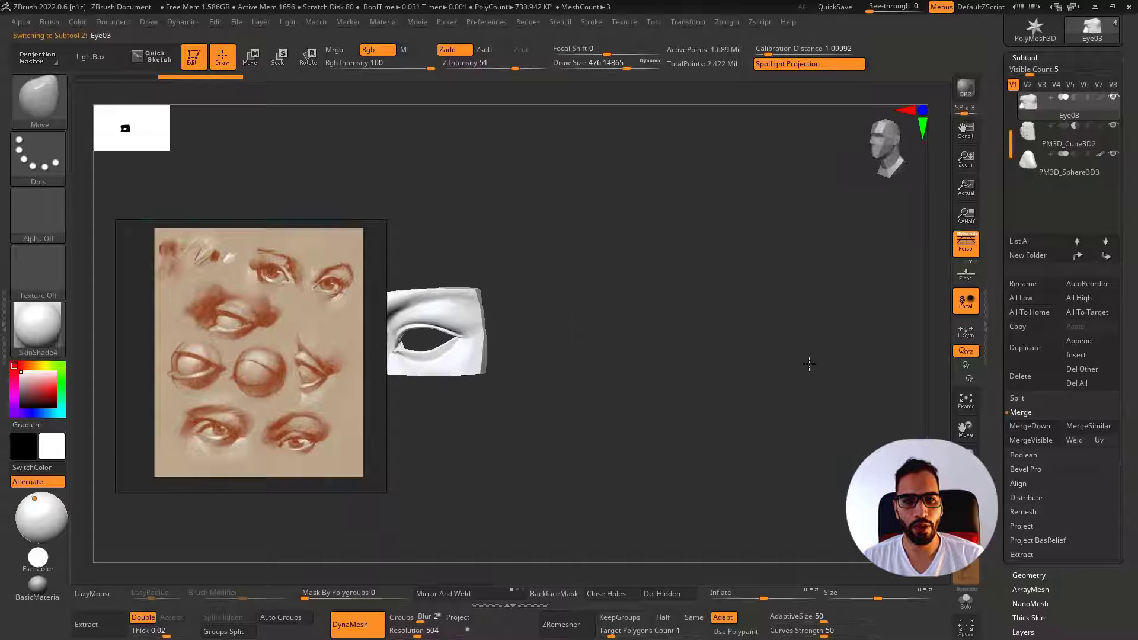
mouse_move(630, 365)
right_mouse_down("ctrl")
mouse_move(648, 384)
mouse_move(643, 365)
right_mouse_up("ctrl")
right_click_drag(644, 365, 676, 379)
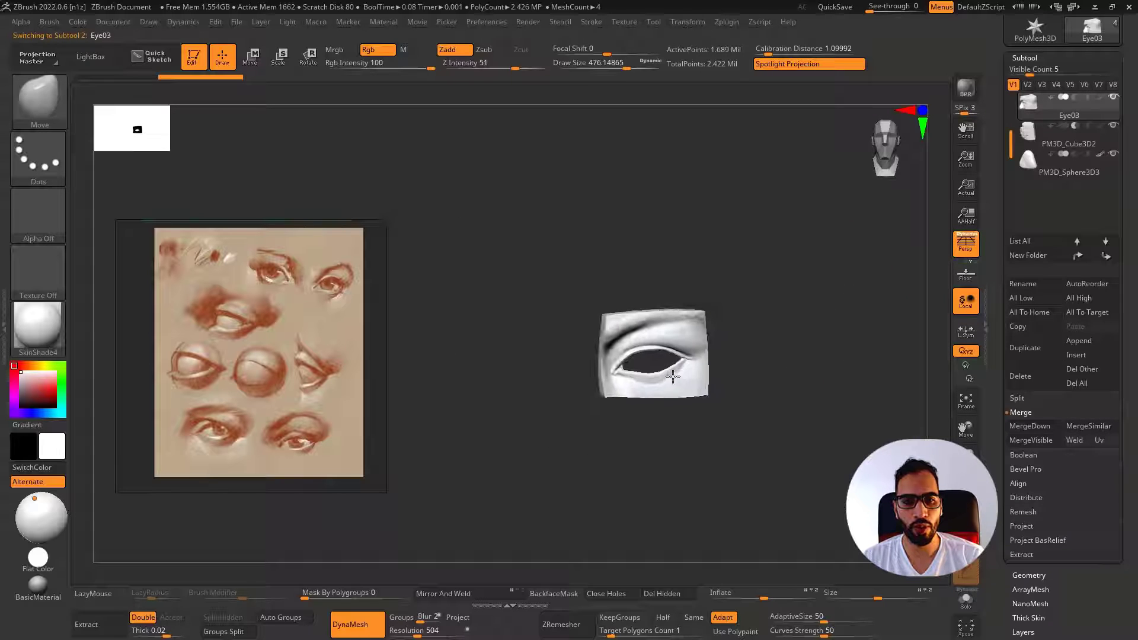
right_click_drag(749, 346, 765, 333)
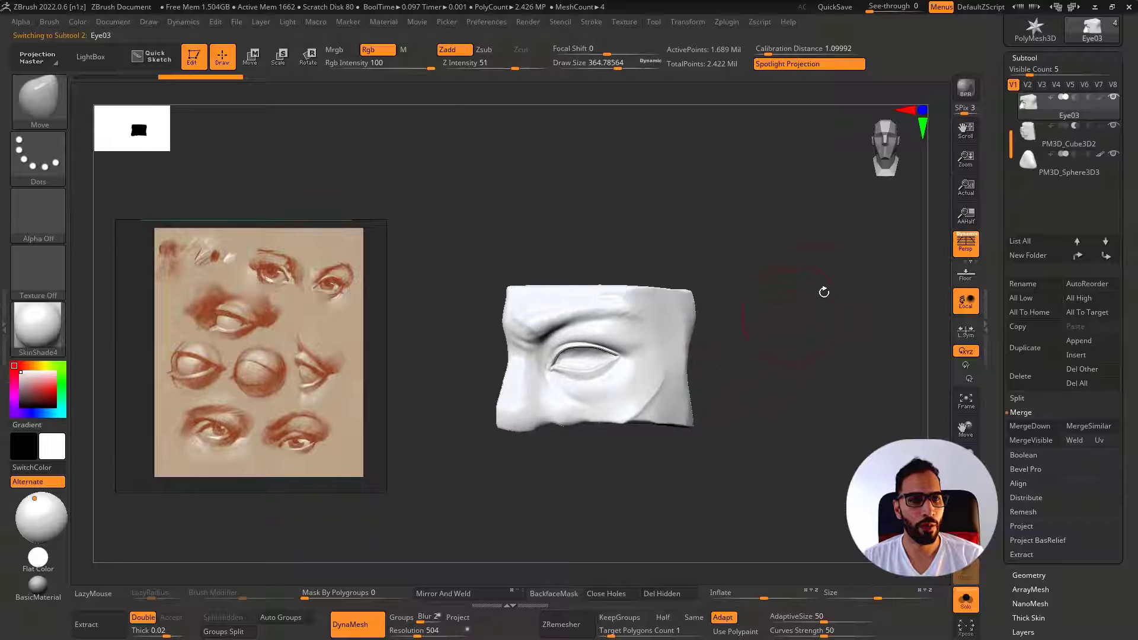
right_click_drag(873, 263, 894, 239, "ctrl")
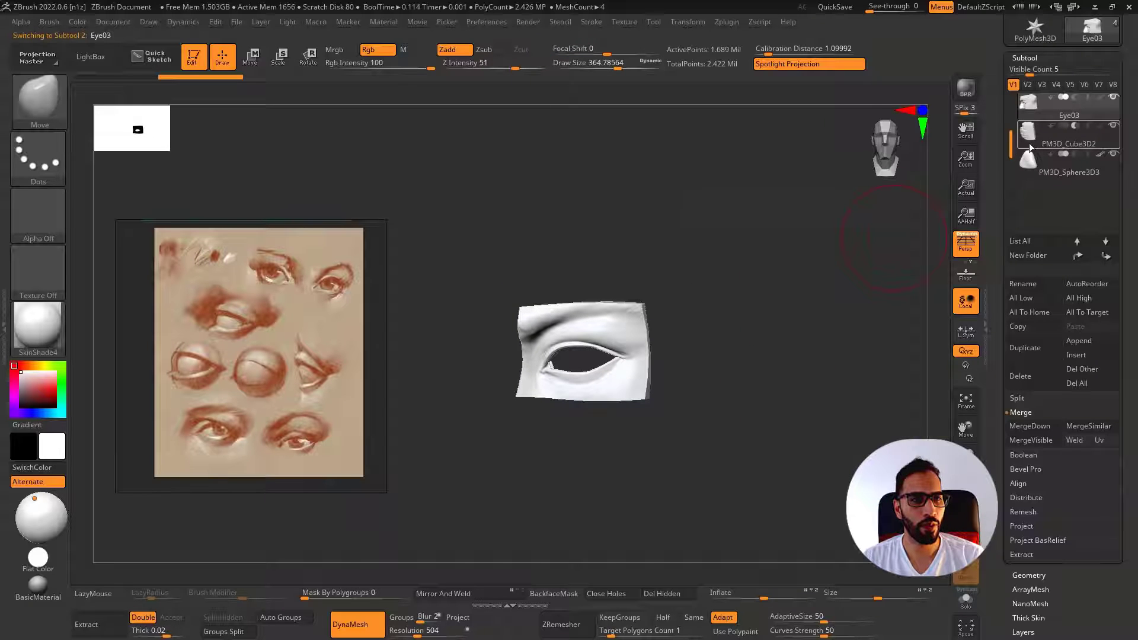
Isolate the eyeball sphere's polygroup in PM3D_Cube3D2, duplicate the subtool and delete the hidden blocks from the copy
left_click(1026, 140)
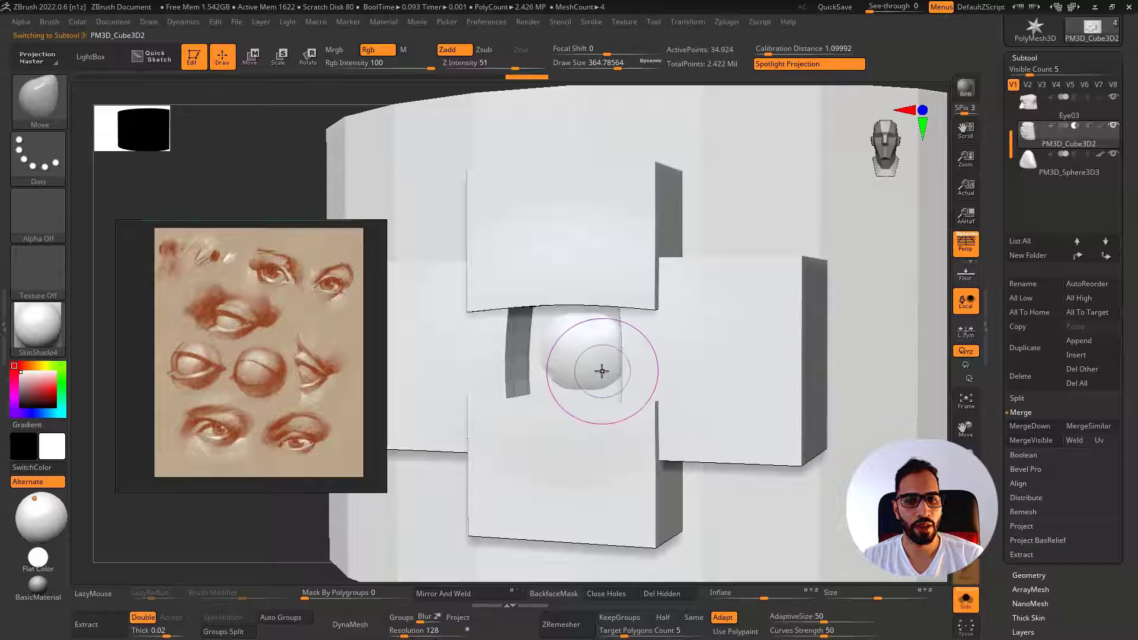
key("shift+f")
left_click(594, 365, "ctrl+shift")
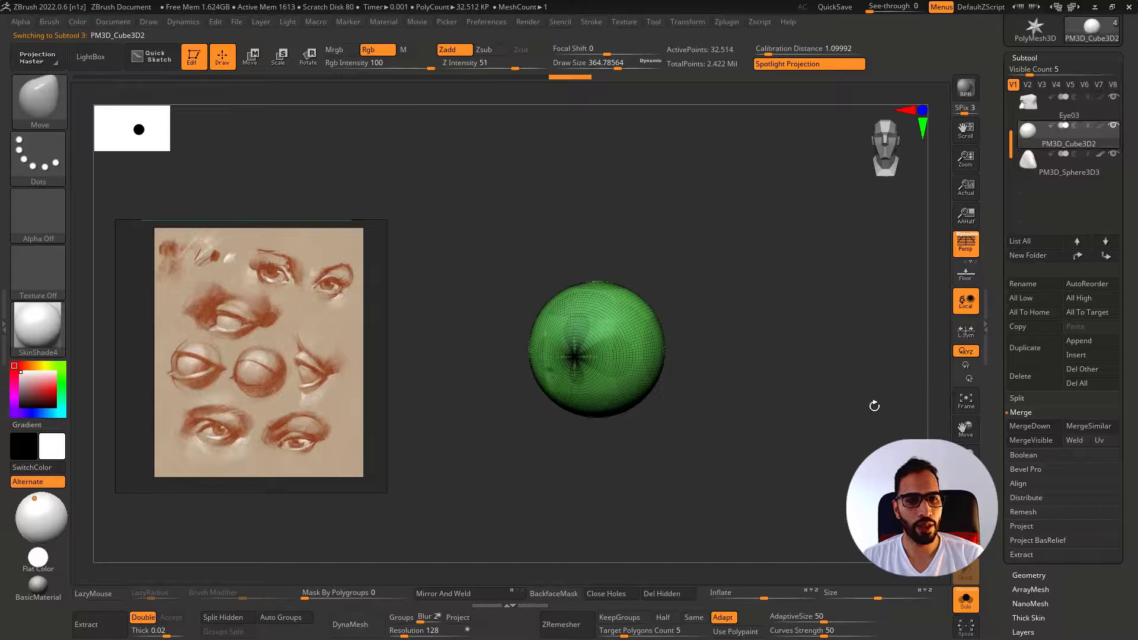
left_click(1029, 349)
left_click(685, 600)
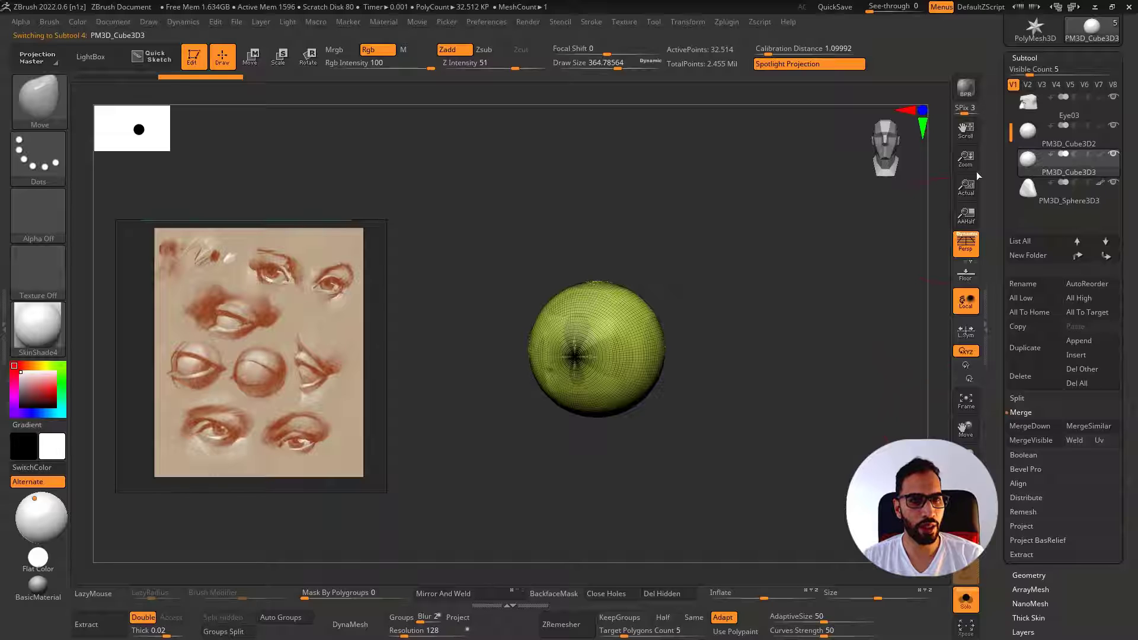
Delete the sphere from PM3D_Cube3D2, set the remaining blocks to subtraction and select Eye03 with polyframe off
left_click(1026, 141)
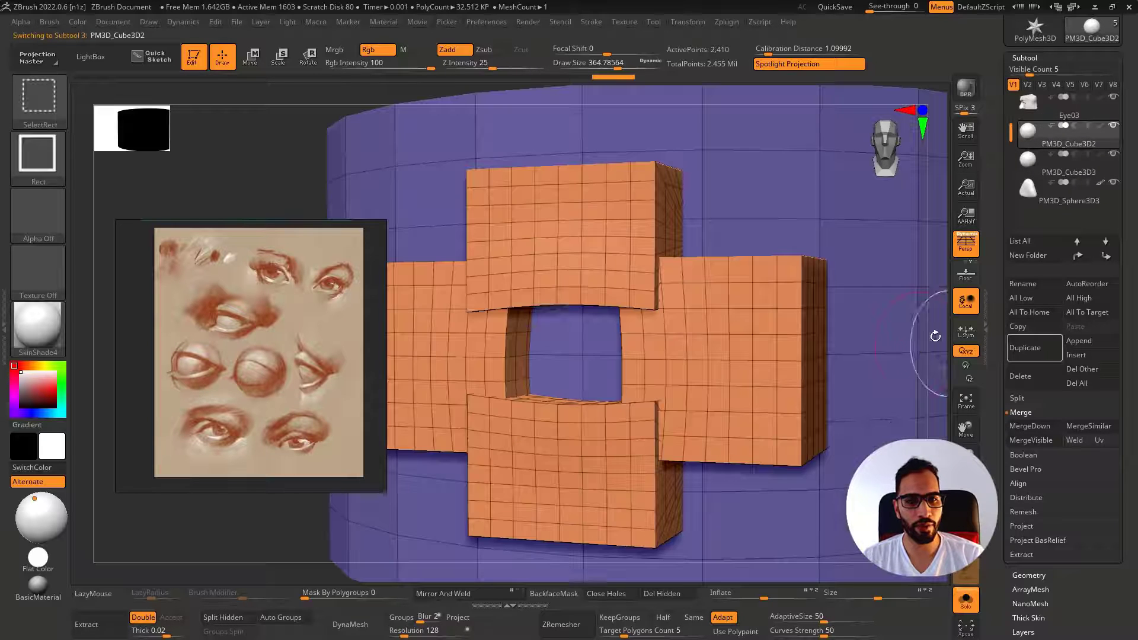
left_click(676, 593)
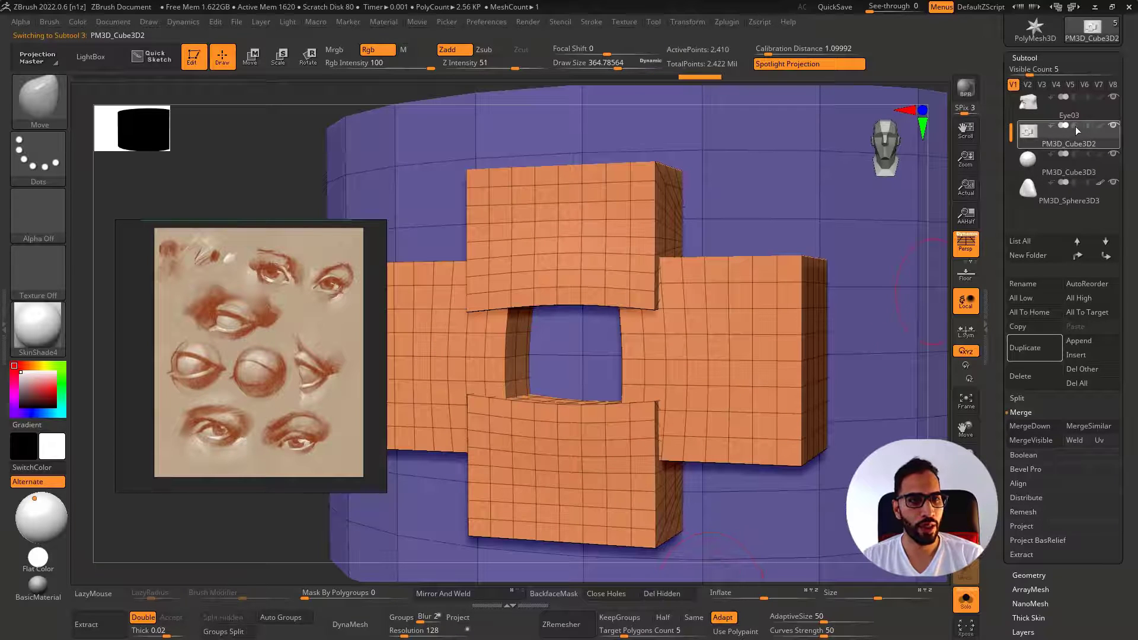
left_click(1038, 115)
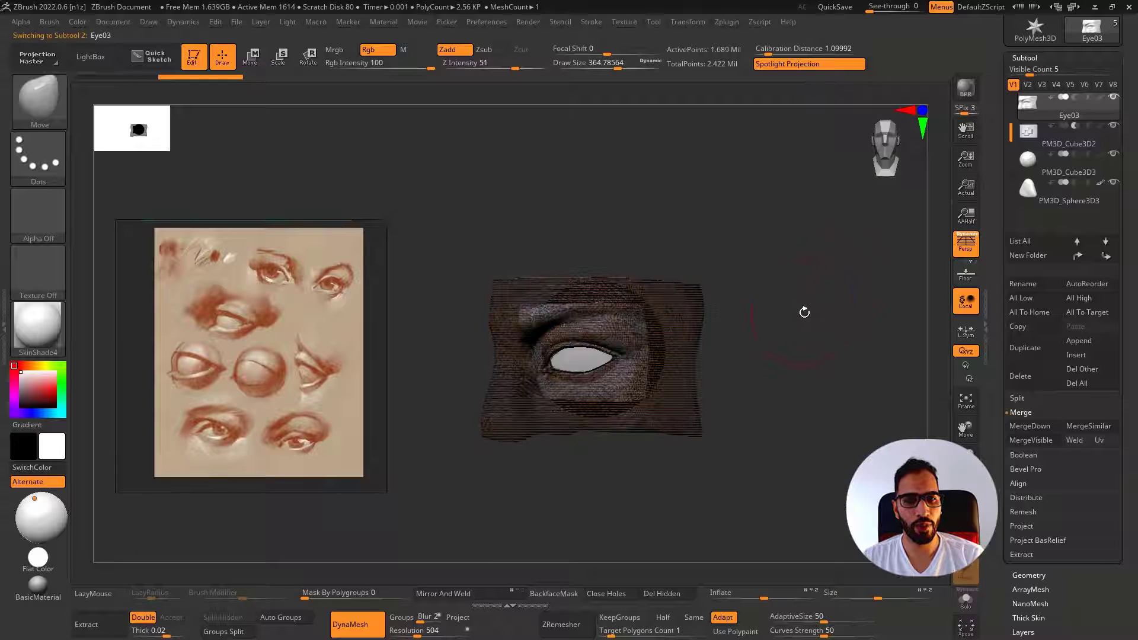
key("shift")
left_click_drag(805, 320, 835, 322)
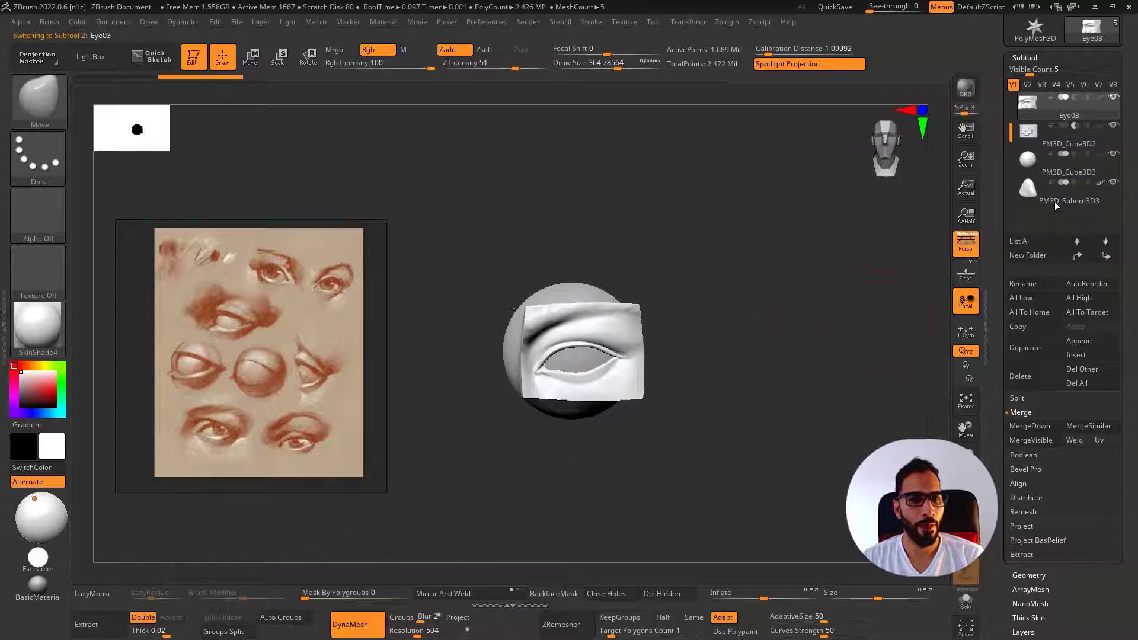
left_click(1021, 59)
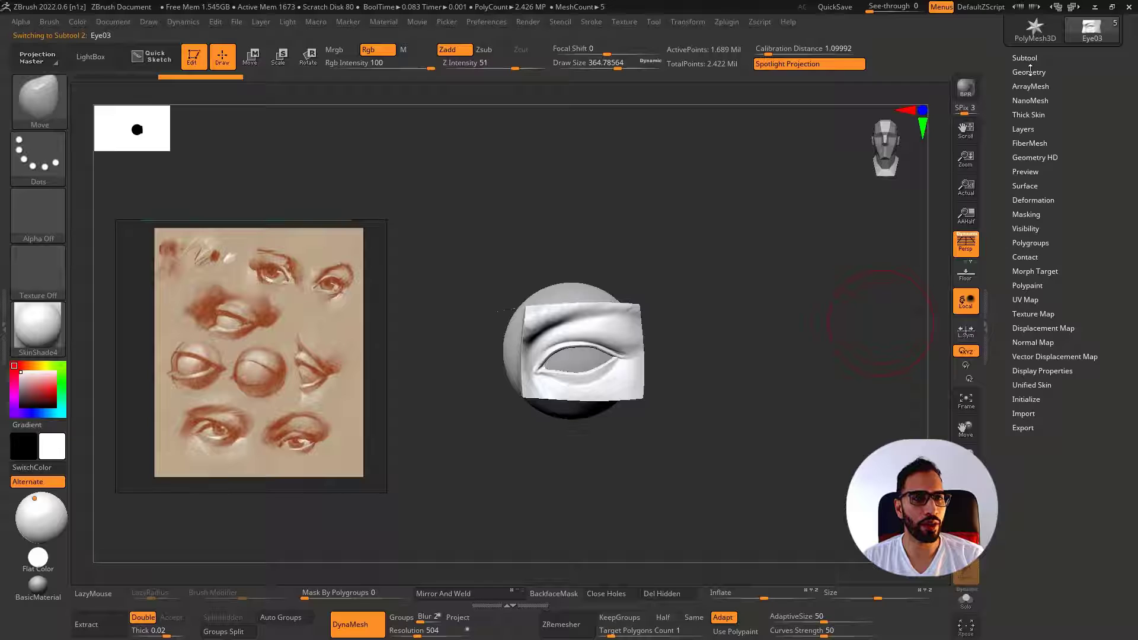
left_click(1030, 72)
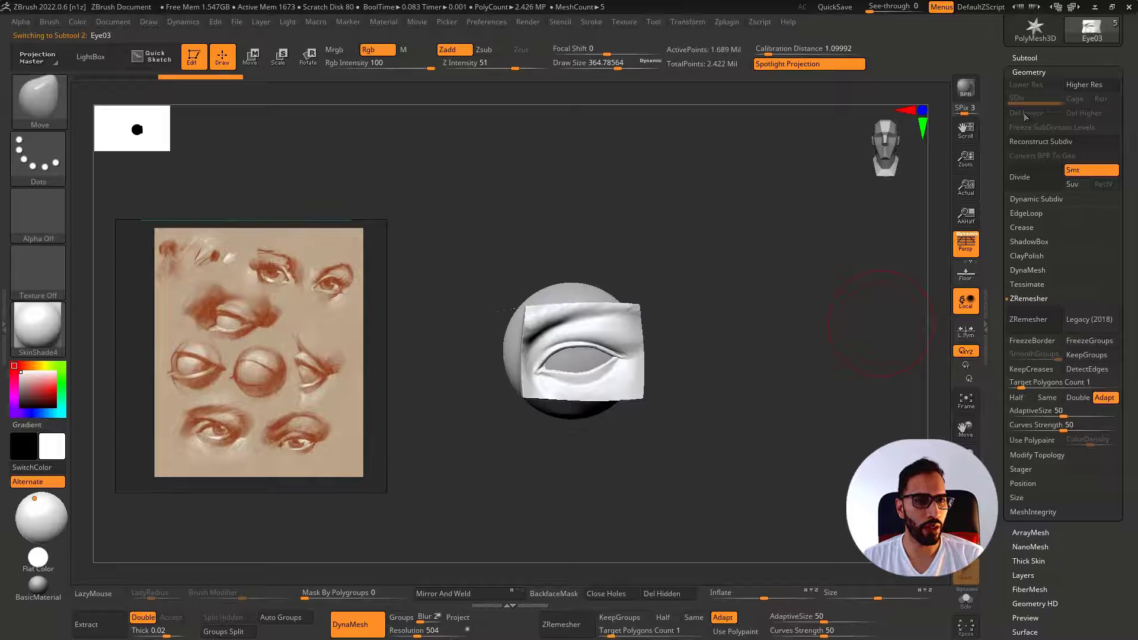
left_click(1024, 57)
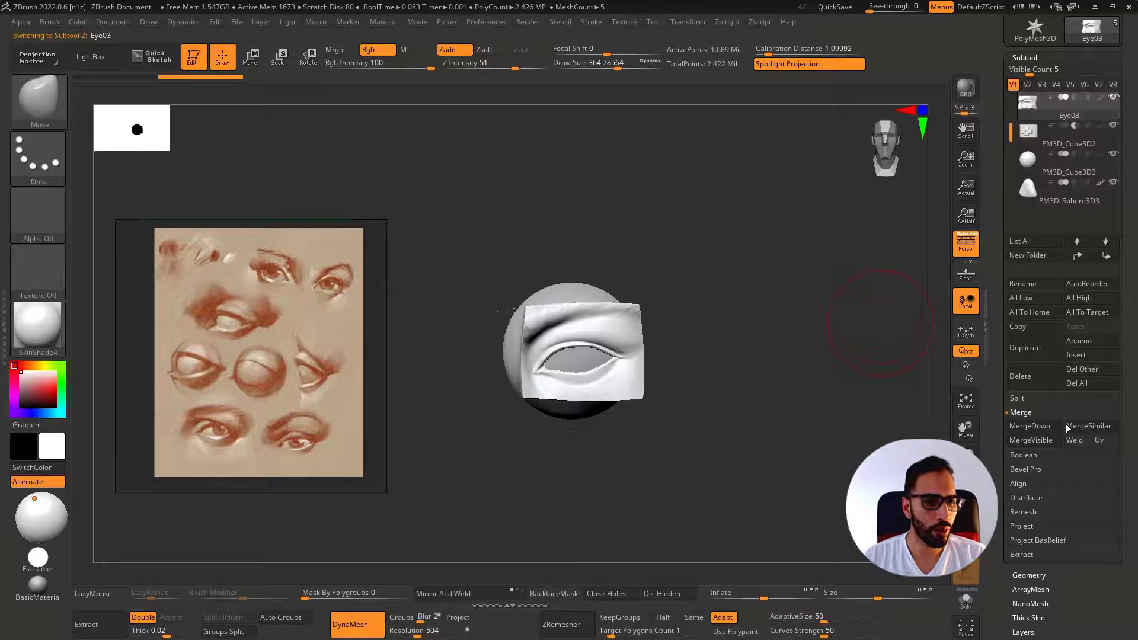
left_click(1042, 575)
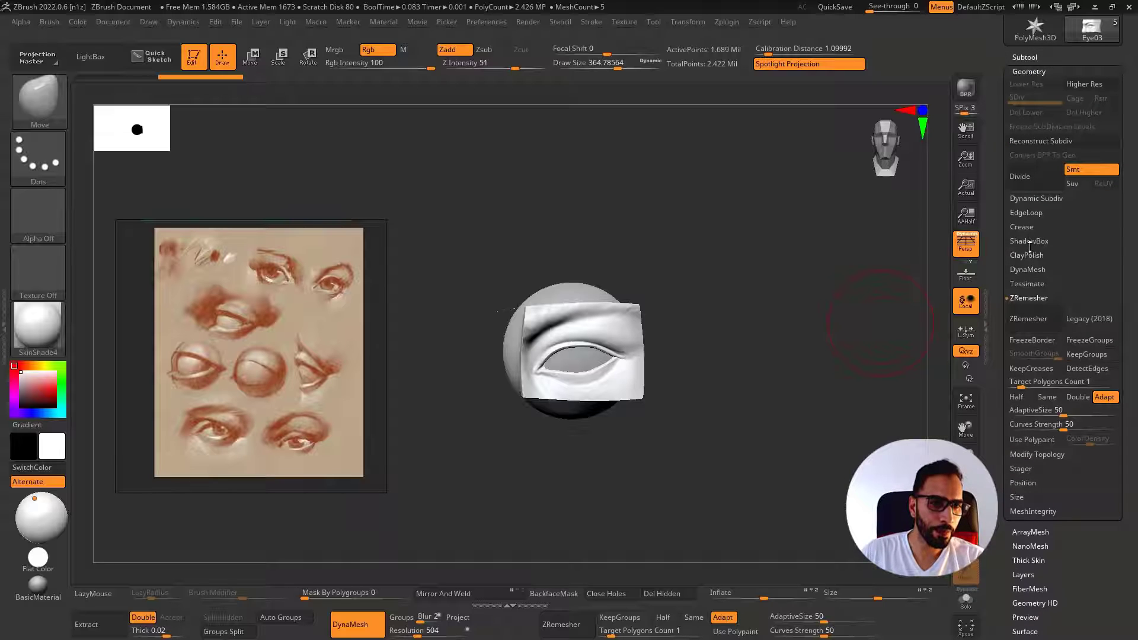
left_click(1057, 298)
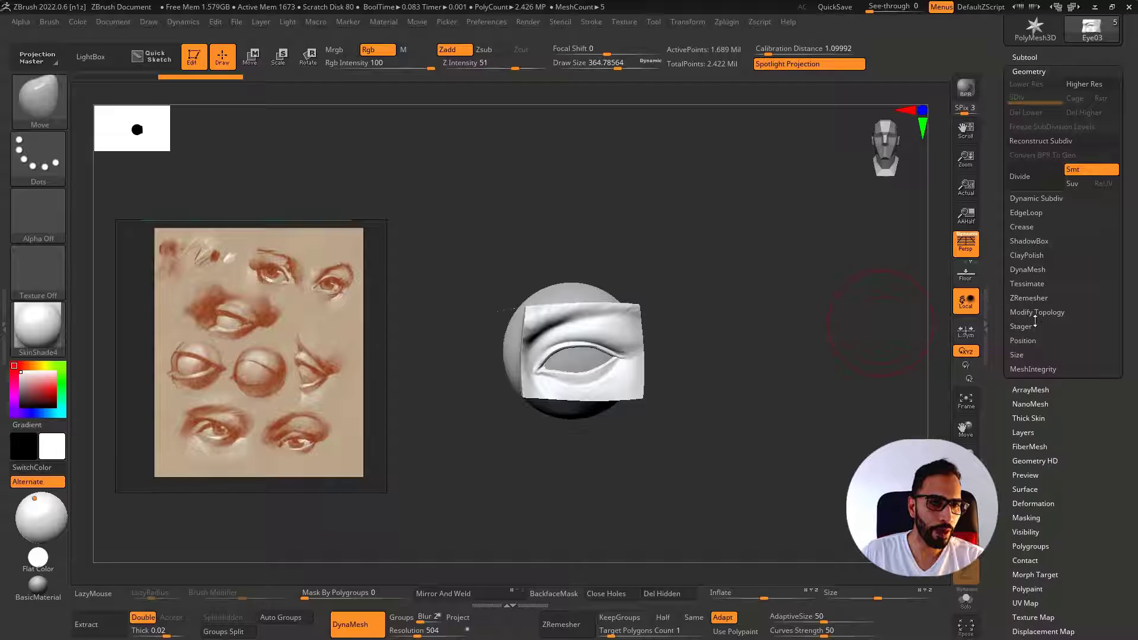
left_click(1024, 57)
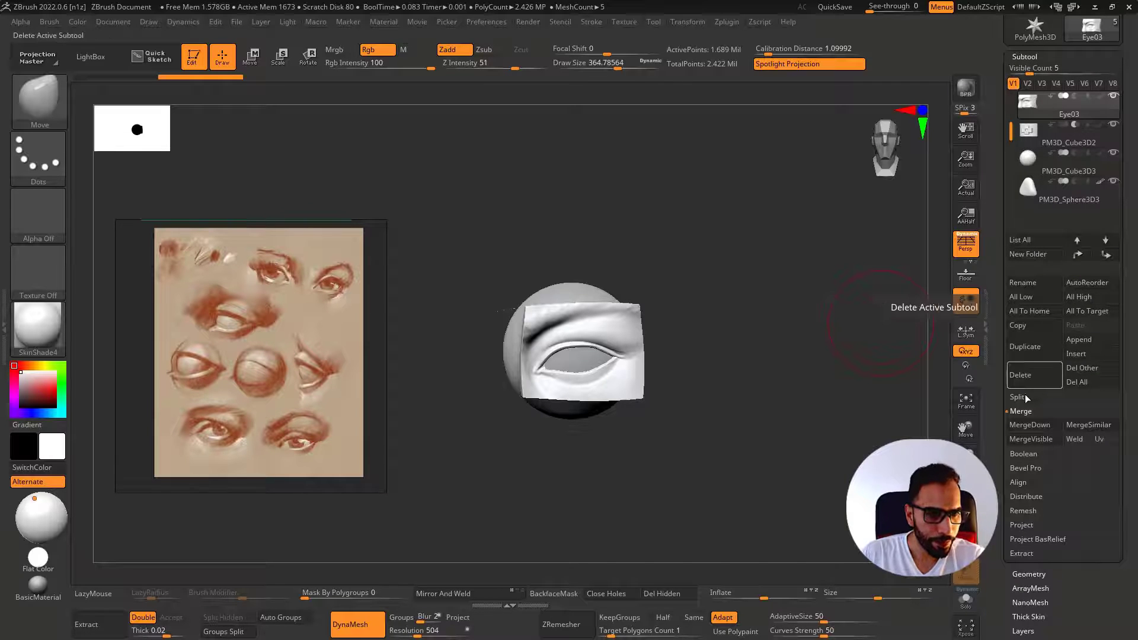
Make a Boolean mesh from the visible subtools and isolate the eyeball's polygroup in the resulting UMesh_Eye02
left_click(1022, 456)
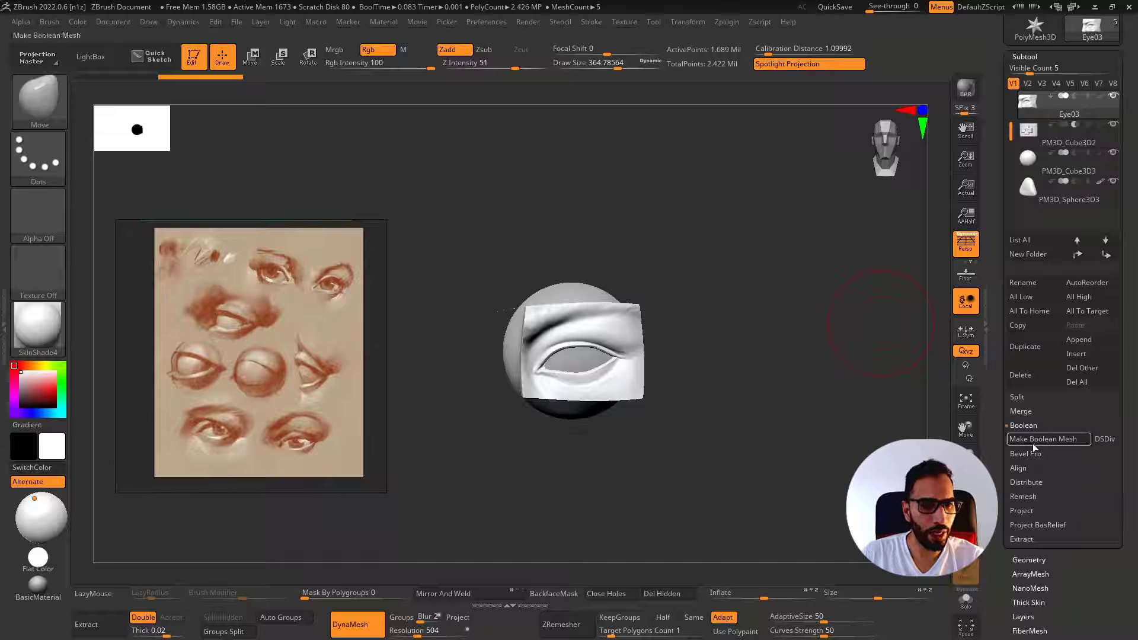
left_click(1033, 442)
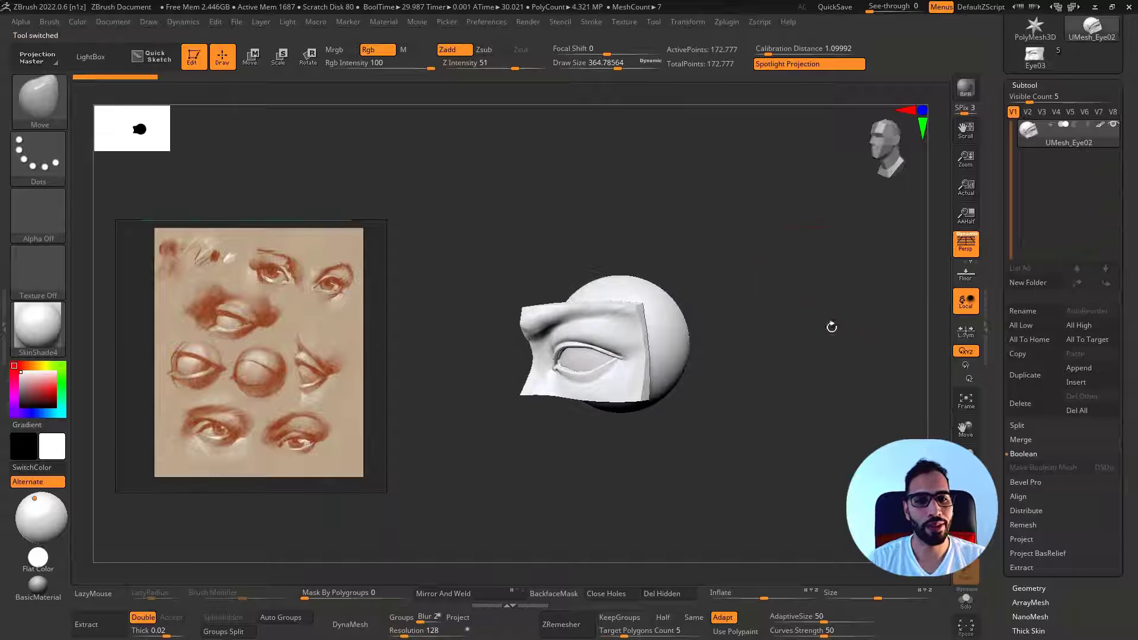
mouse_move(821, 348)
left_mouse_down()
mouse_move(740, 379)
mouse_move(773, 365)
left_mouse_up()
key("shift+f")
left_click(654, 358, "ctrl+shift")
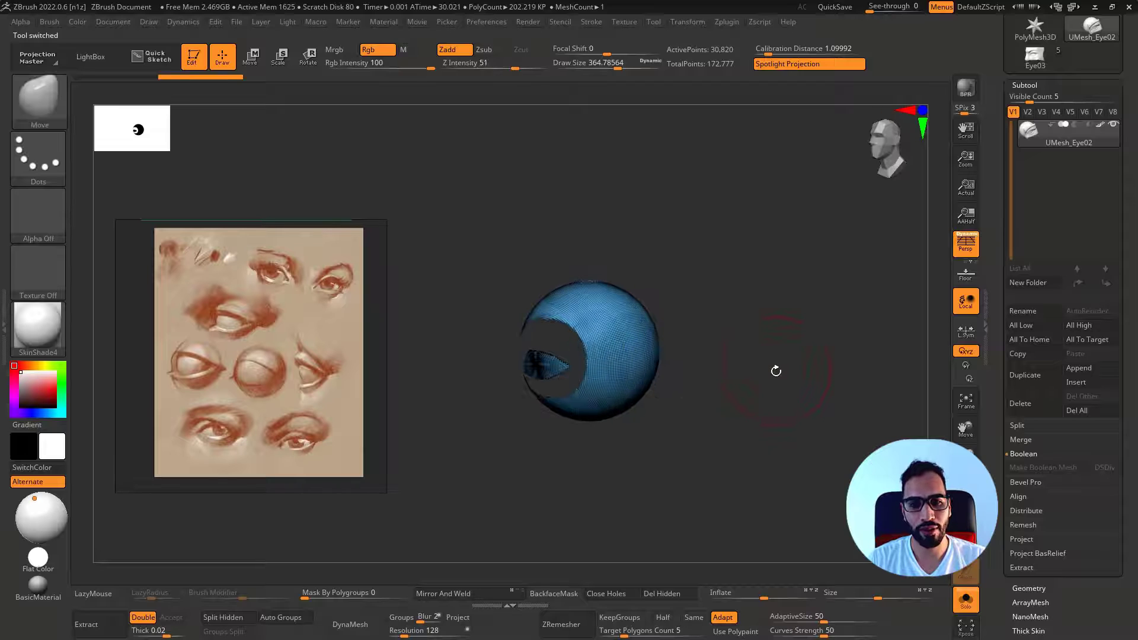
Delete UMesh_Eye02 and return to the Eye03 tool
key("shift+f")
key("shift+f")
left_click(1042, 408)
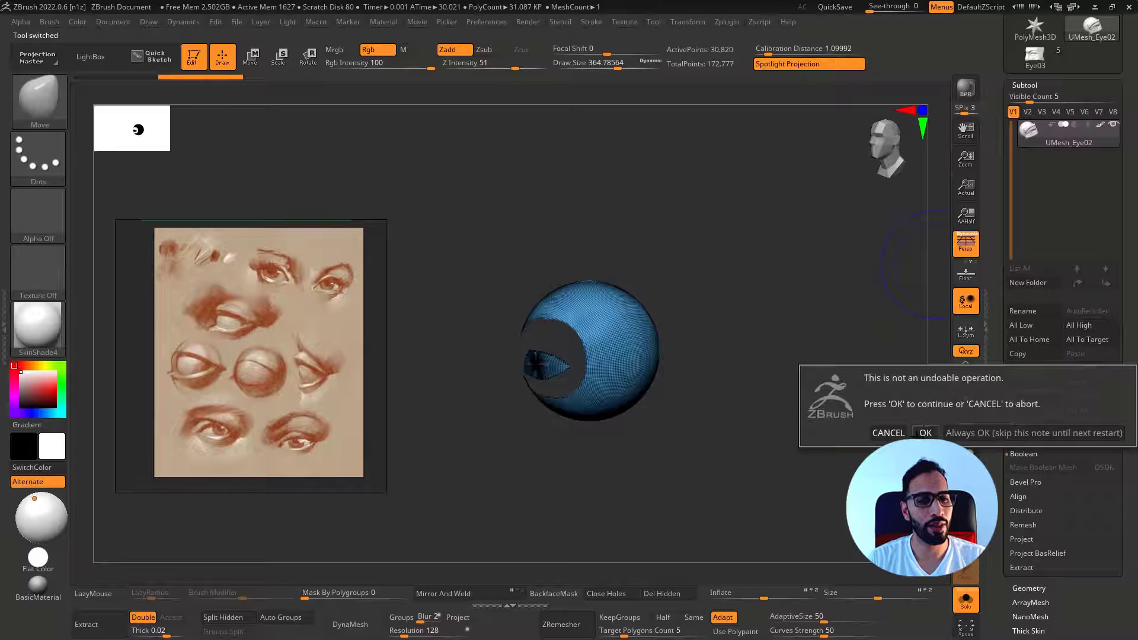
left_click(926, 433)
left_click(1092, 27)
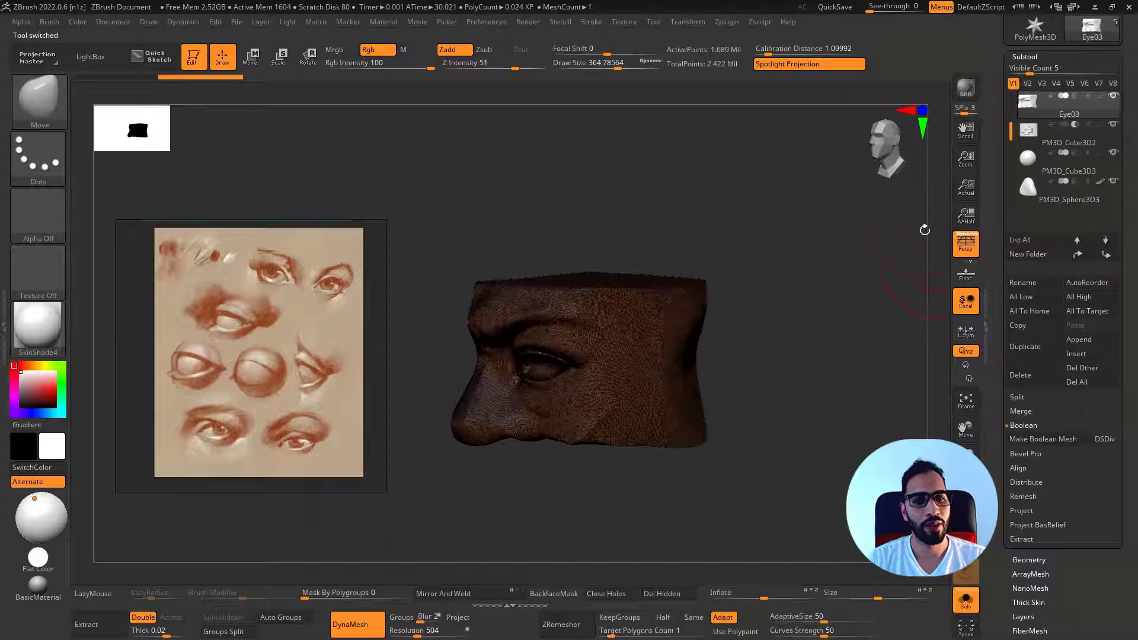
Hide the eyeball PM3D_Cube3D3 with polyframe off and make Eye03 the active subtool
key("alt+s")
left_click(543, 366, "alt")
left_click_drag(777, 311, 783, 341, "shift")
key("alt+s")
key("shift+f")
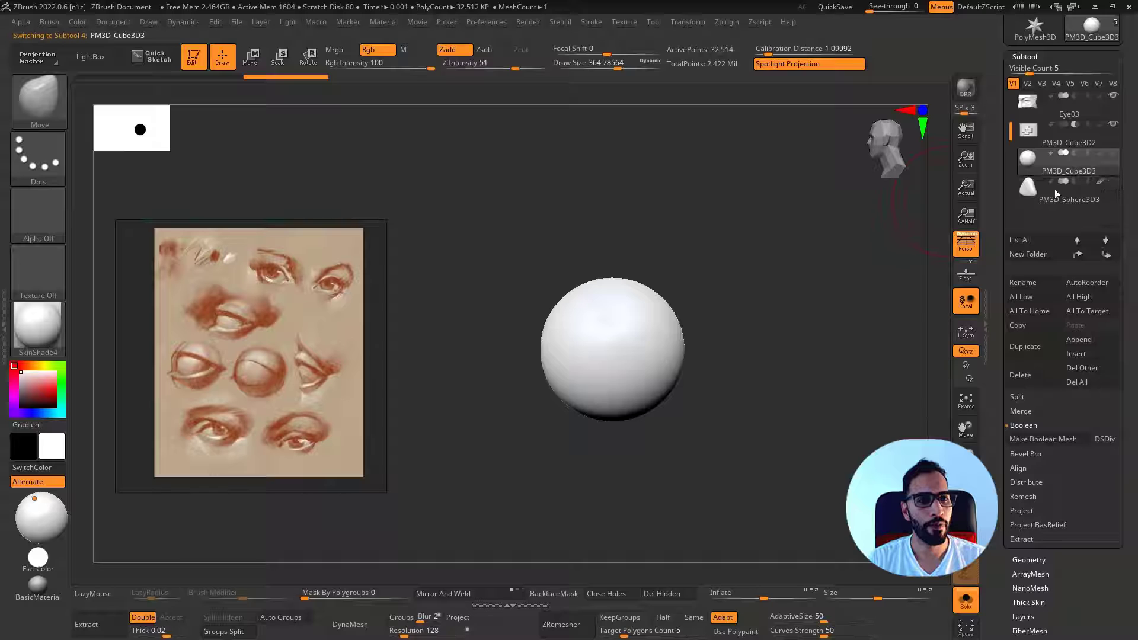
left_click(1061, 106)
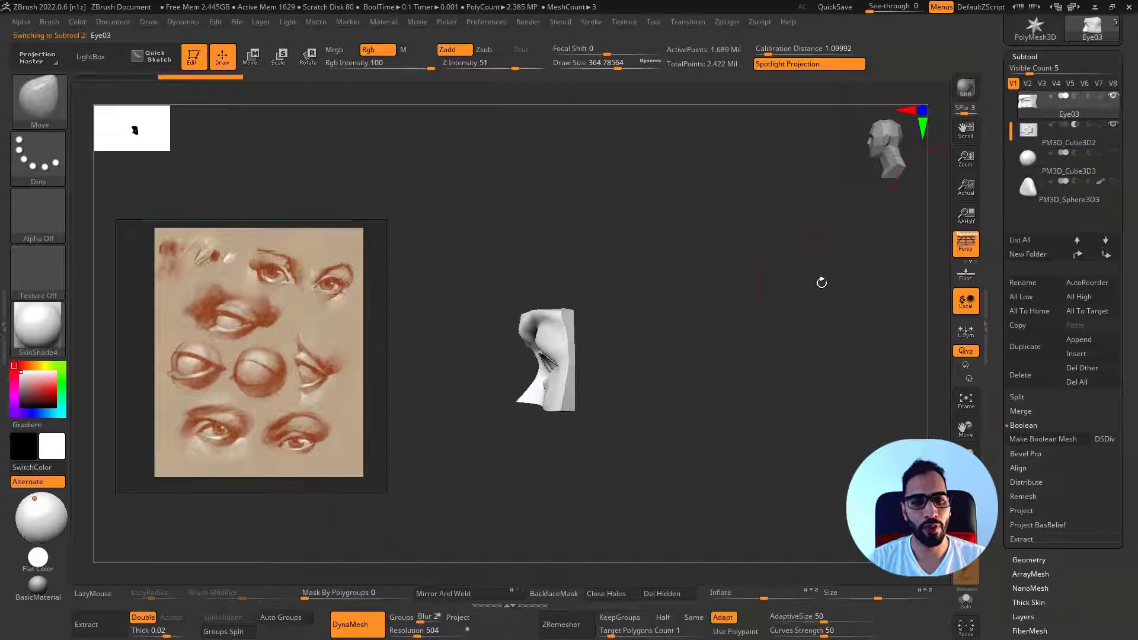
Check the cropped eye's wireframe from the front and make a Boolean mesh without the eyeball
left_click_drag(822, 283, 1010, 329)
key("shift+f")
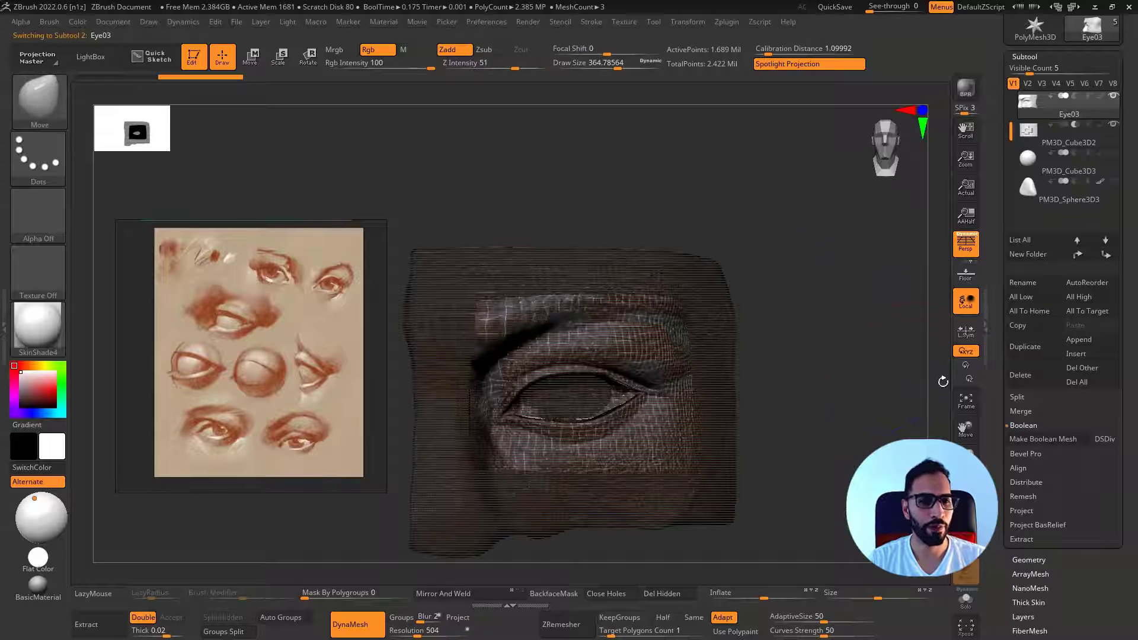
key("shift+f")
left_click(1041, 441)
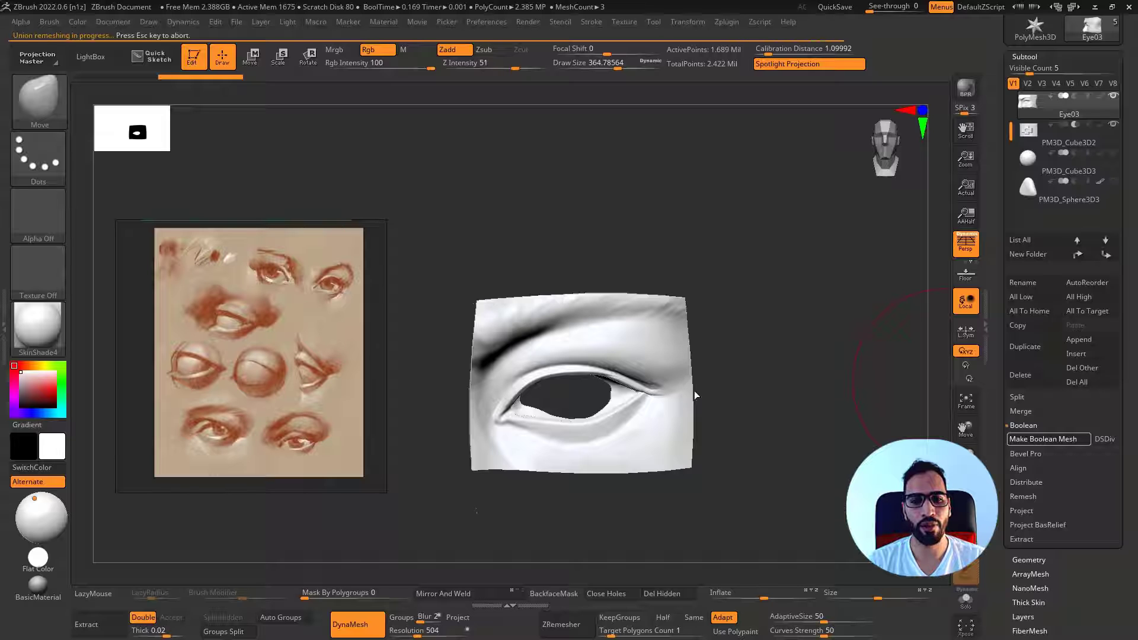
Switch to UMesh_Eye02, turn perspective off and examine its cut sides and front
key("shift")
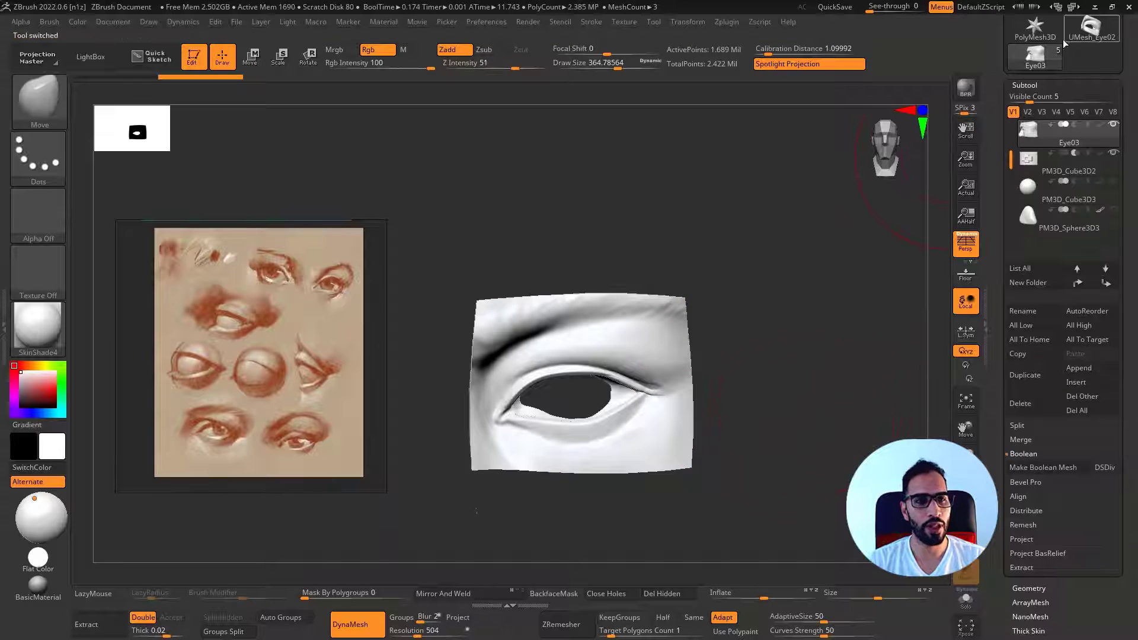
key("ctrl")
mouse_move(710, 422)
left_mouse_down()
mouse_move(729, 411)
mouse_move(618, 343)
mouse_move(672, 408)
mouse_move(687, 449)
left_mouse_up()
key("p")
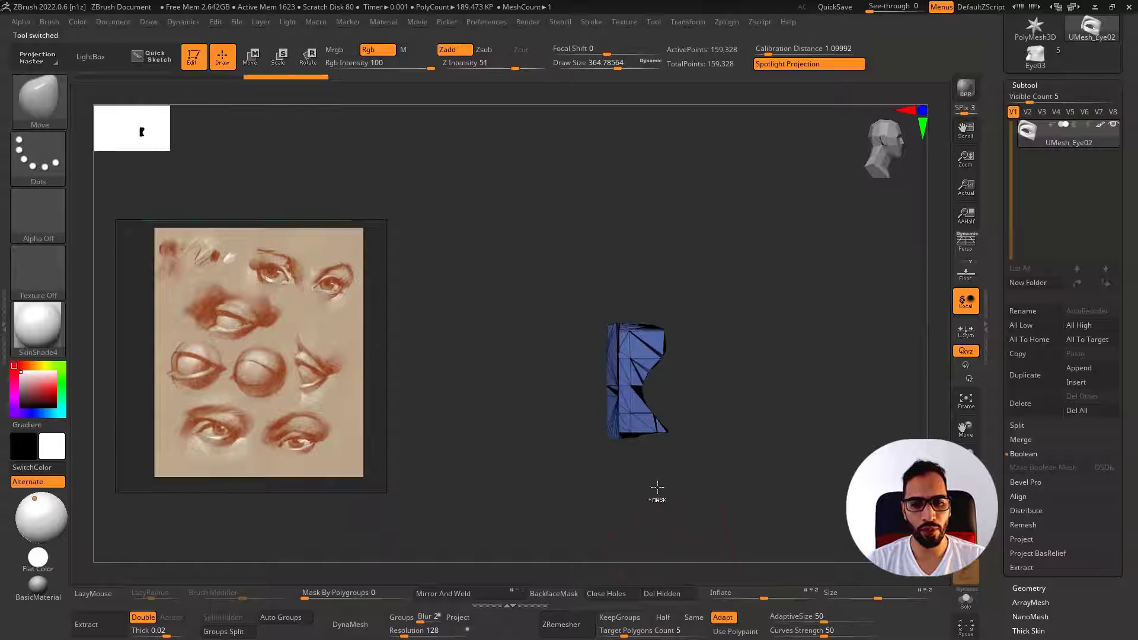
key("ctrl+shift")
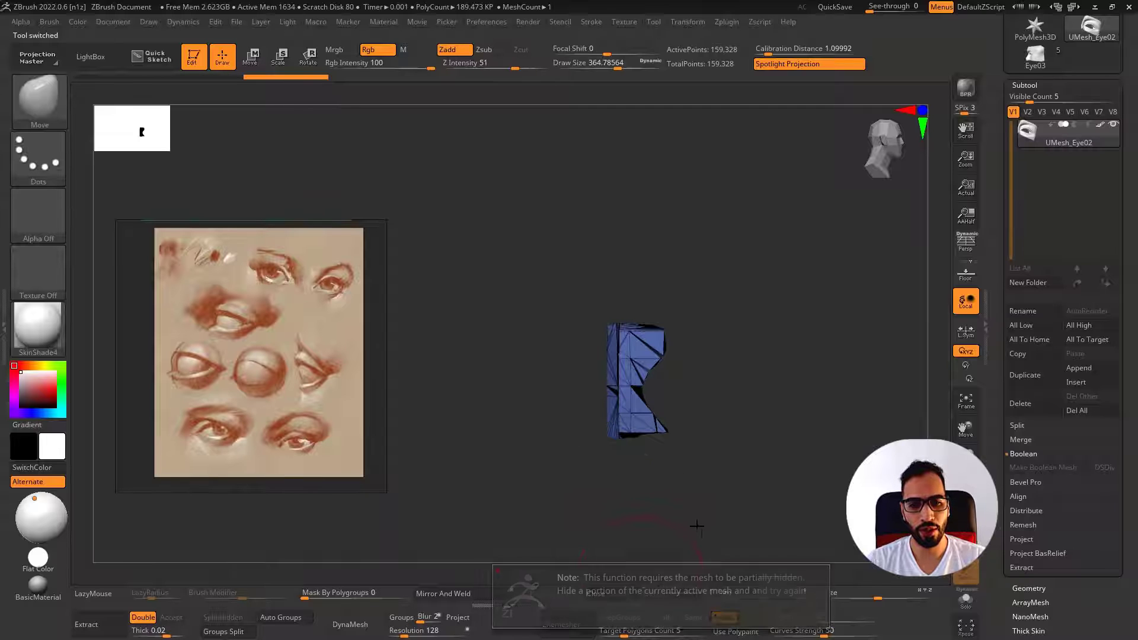
mouse_move(664, 504)
left_mouse_down()
mouse_move(699, 498)
mouse_move(720, 465)
left_mouse_up()
left_click_drag(805, 374, 740, 369, "alt")
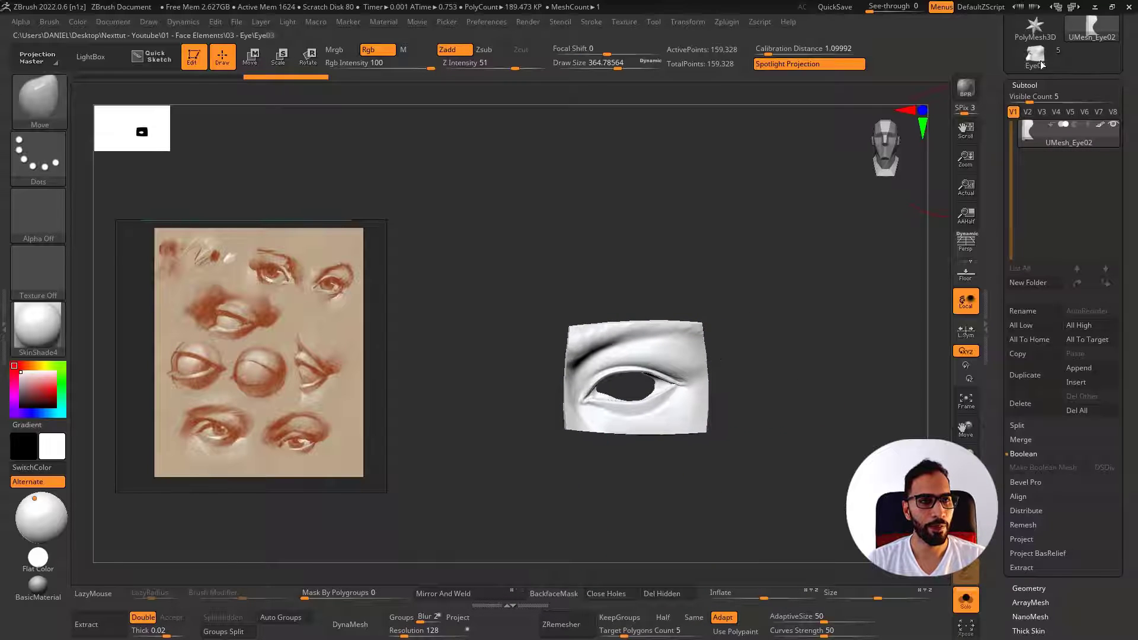
Return to the Eye03 tool and hide PM3D_Cube3D2, Eye03 and Eye02 so only the eyeball PM3D_Cube3D3 shows
left_click(1035, 58)
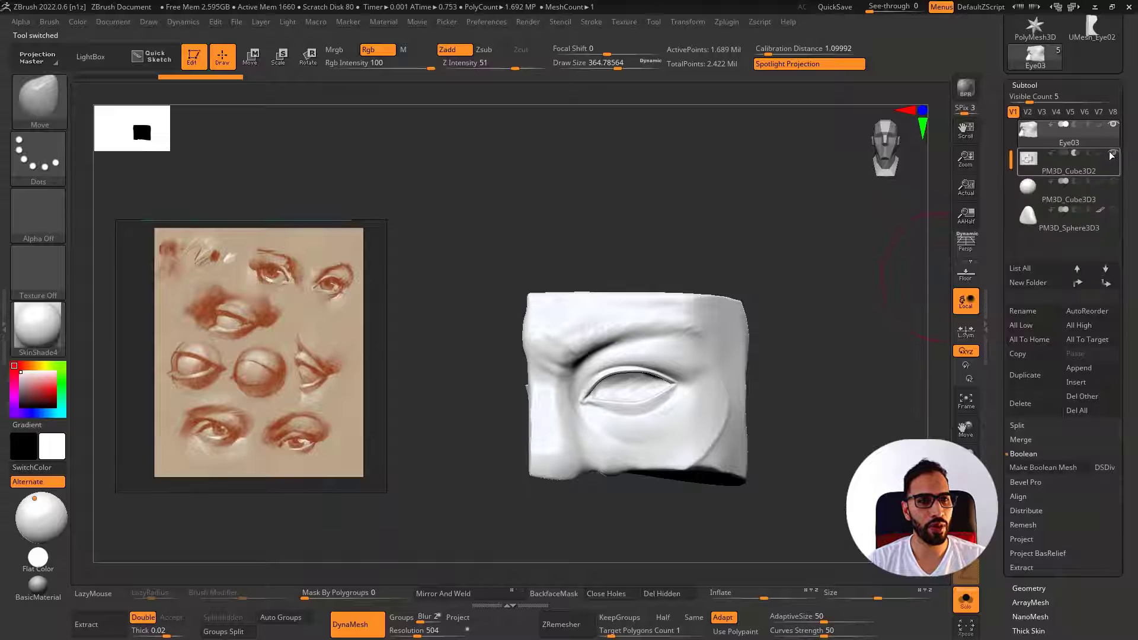
mouse_move(1065, 155)
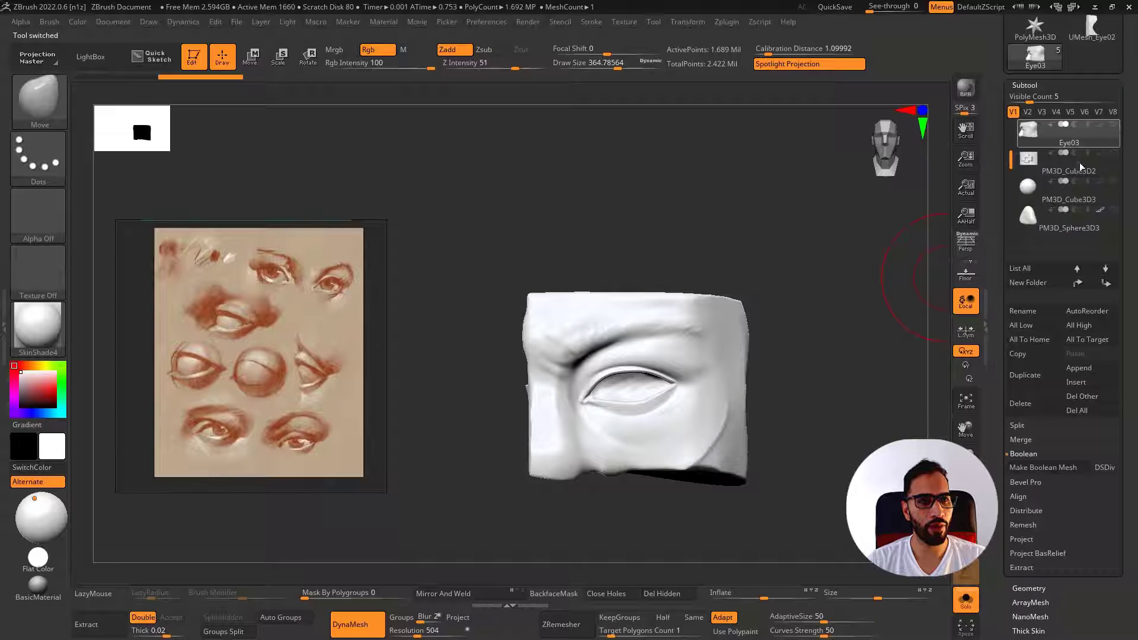
left_click(1074, 188)
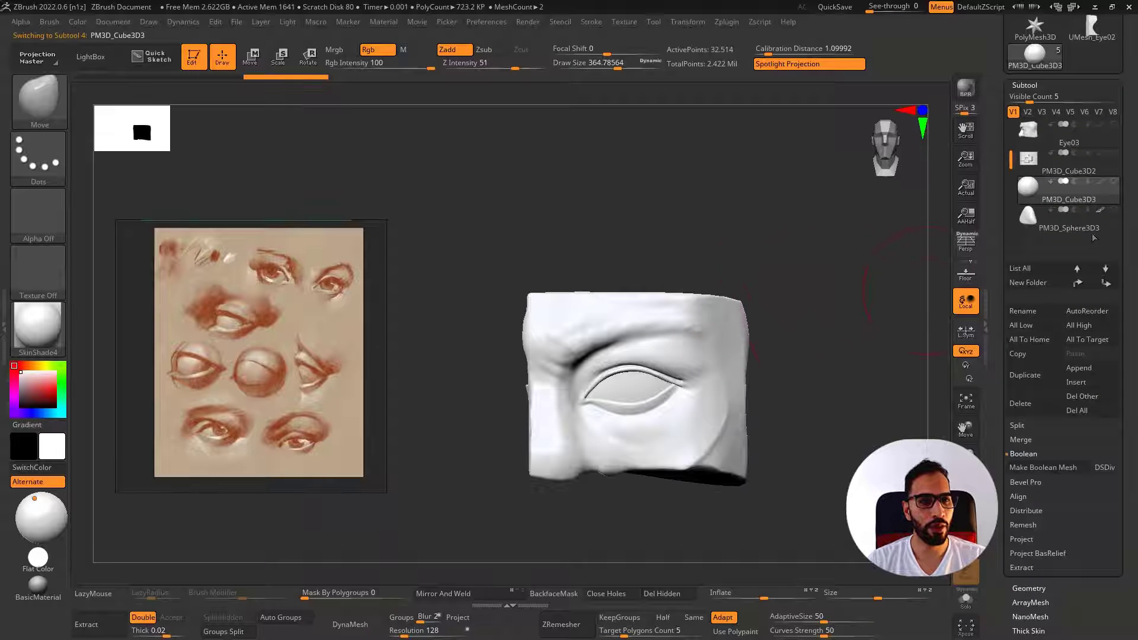
scroll(1102, 154, "up", 1)
mouse_move(1121, 132)
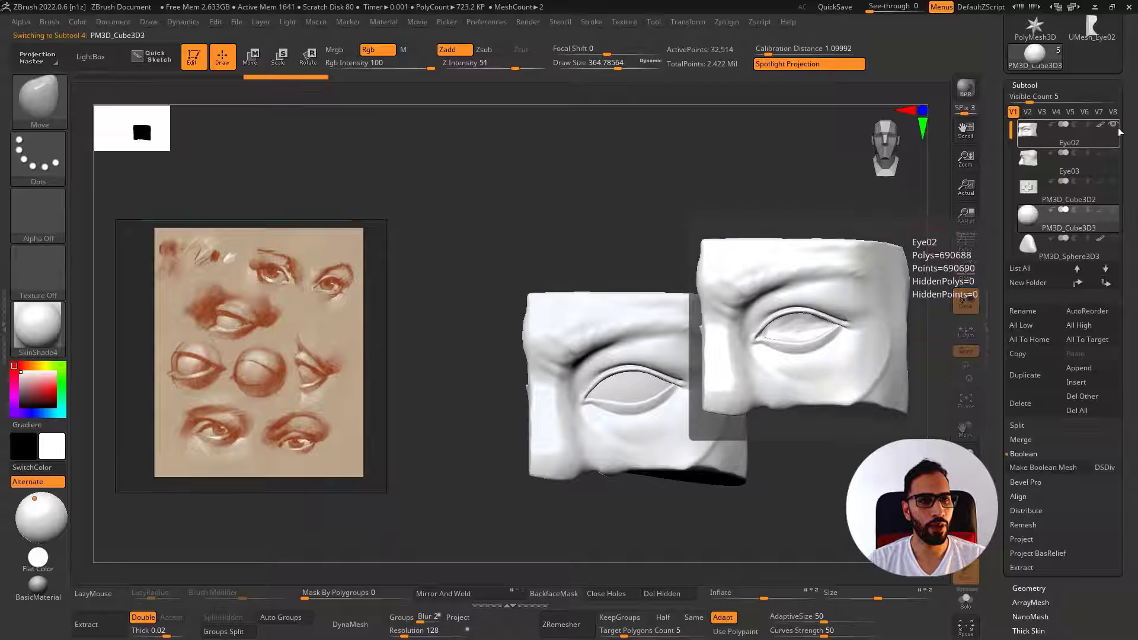
left_click(1115, 126)
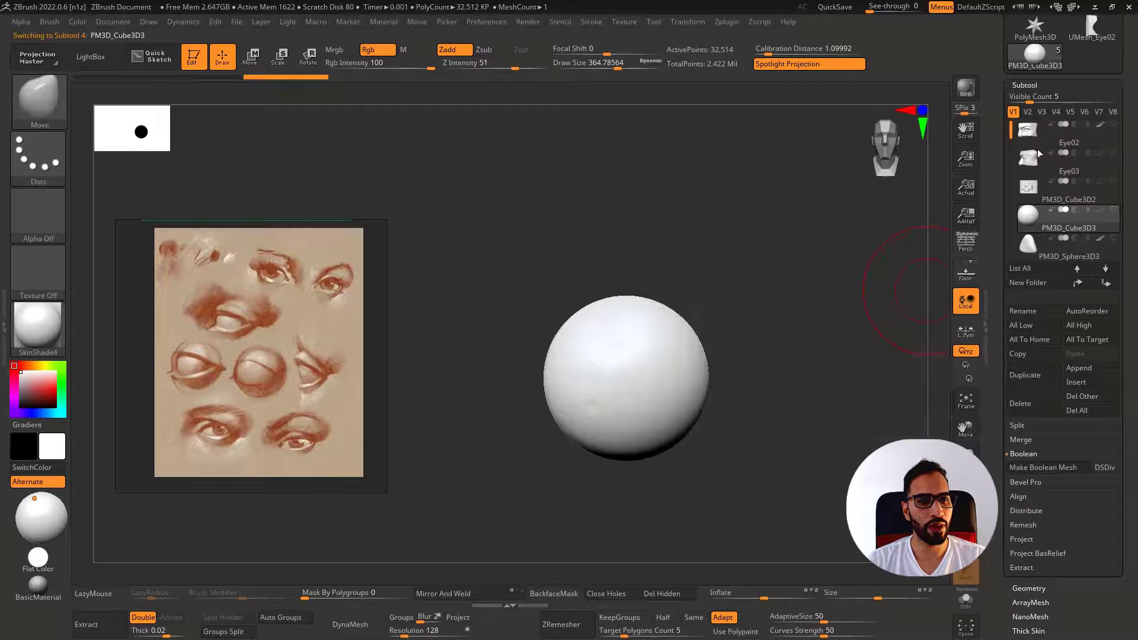
Compare UMesh_Eye02 with the source subtools and delete the Eye02 subtool from the Eye03 tool
left_click(1094, 36)
key("shift")
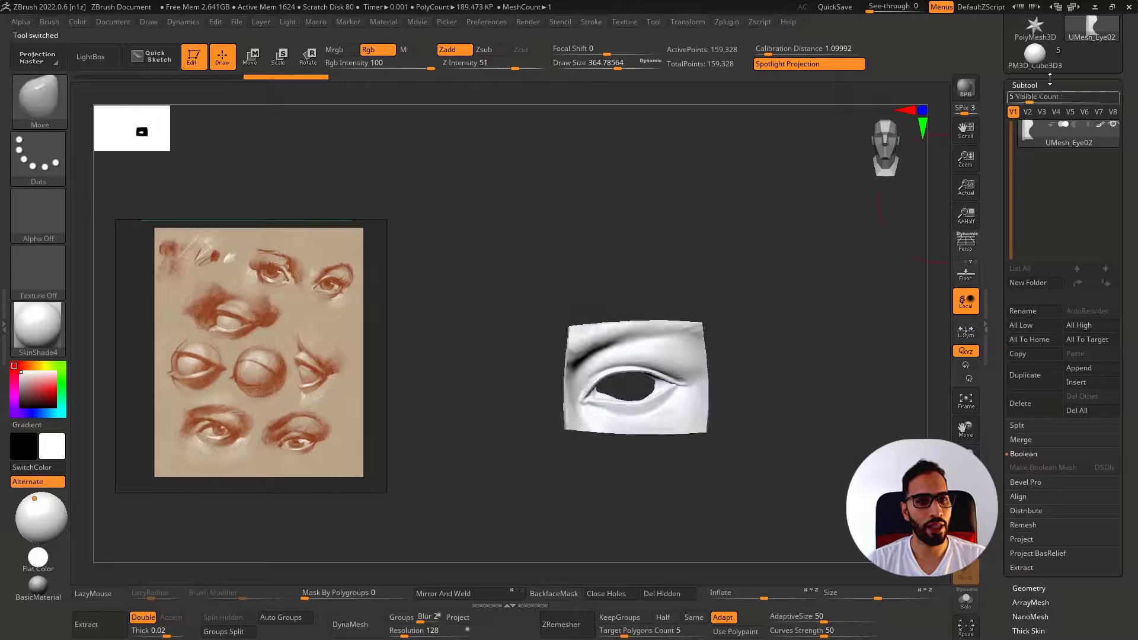
left_click(1035, 54)
left_click(1028, 141)
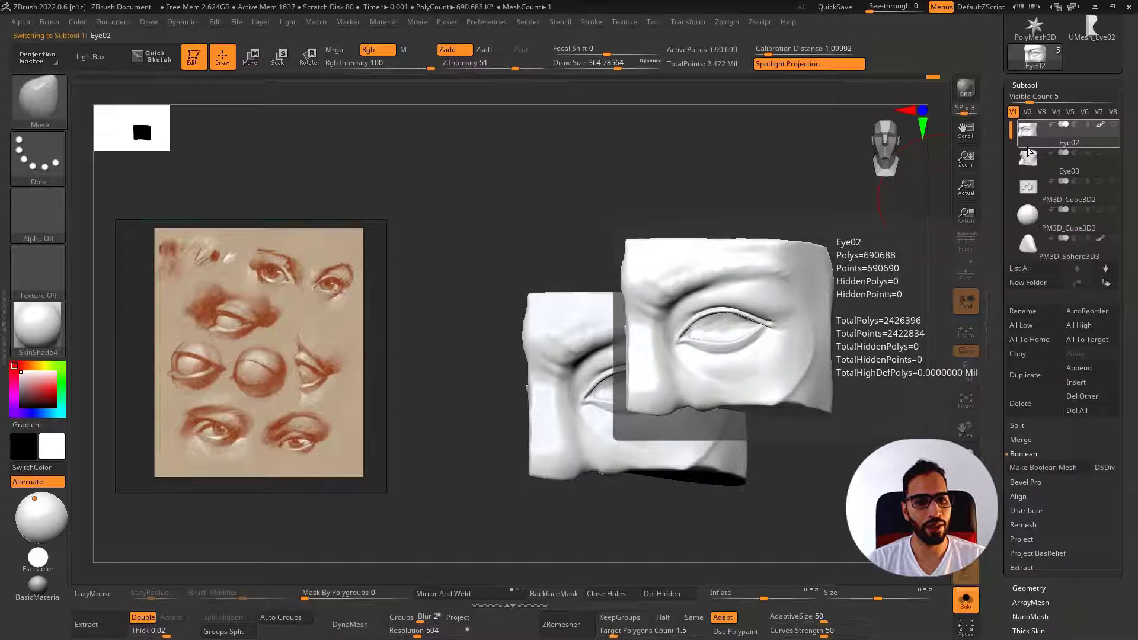
left_click(1082, 396)
left_click(925, 438)
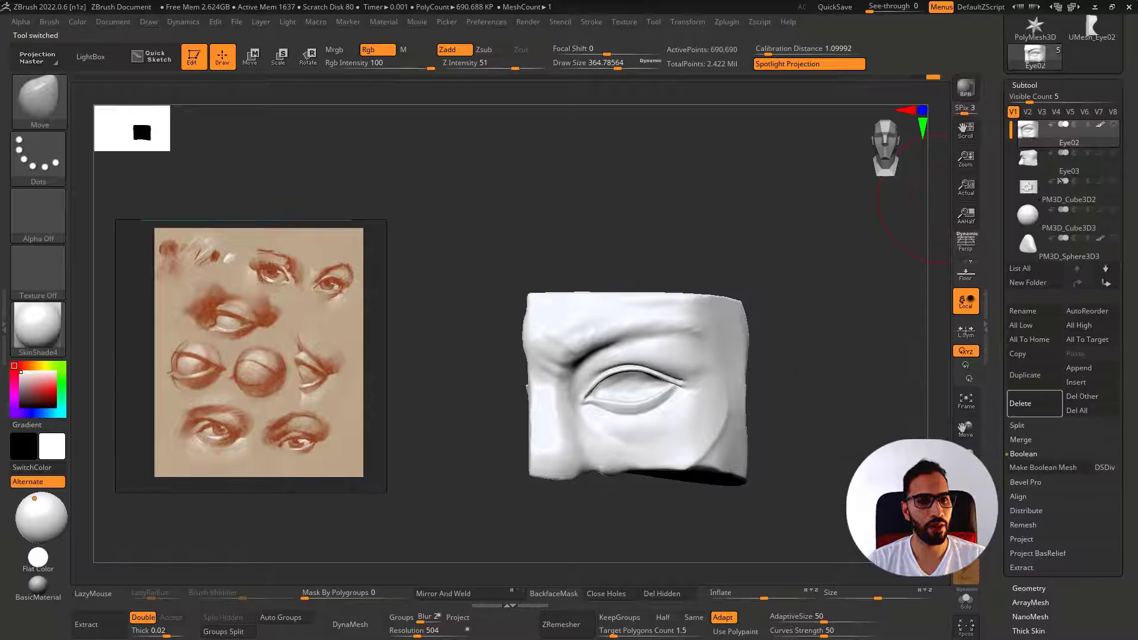
Show the cutter blocks PM3D_Cube3D2 and set them to subtraction against Eye03
left_click(1110, 153)
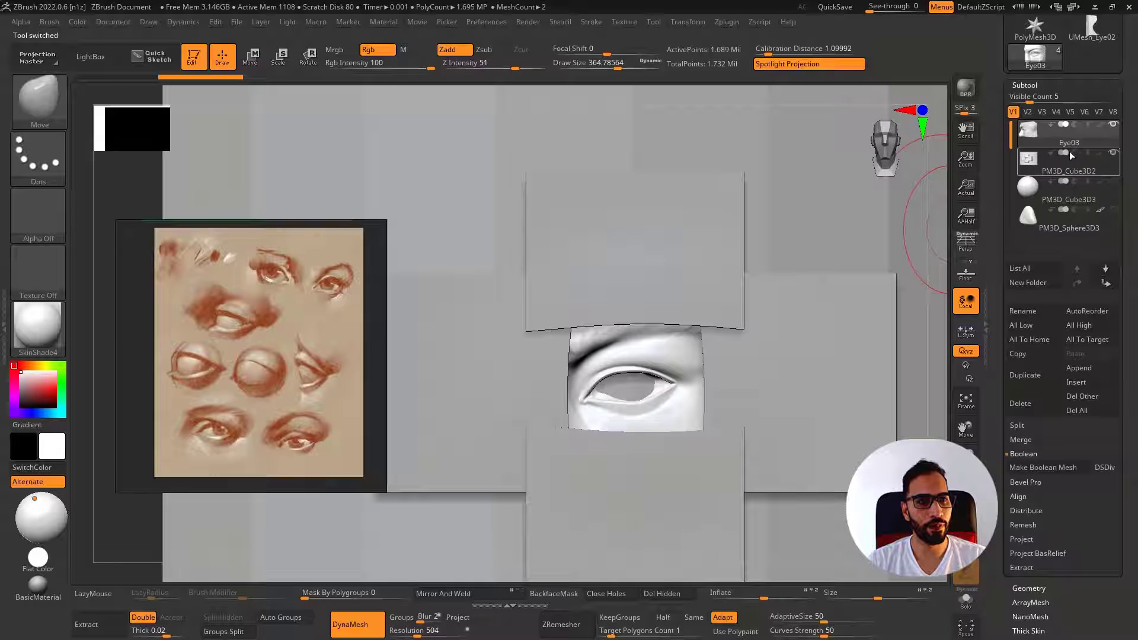
left_click(1070, 152)
left_click_drag(823, 337, 813, 337)
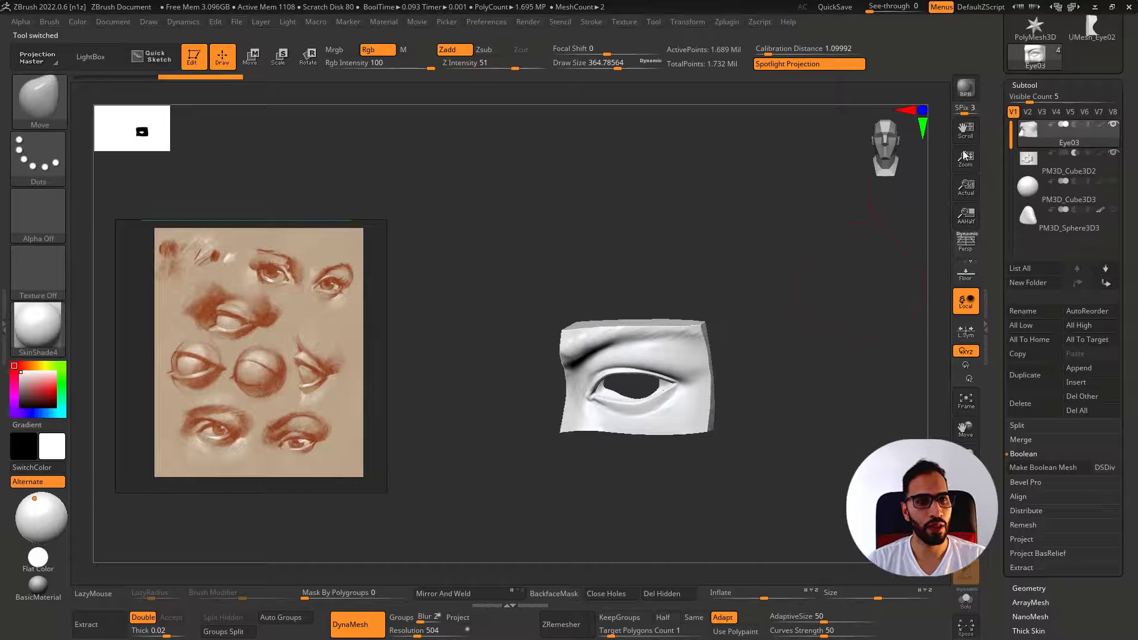
Delete the outdated UMesh_Eye02 and make a new Boolean mesh from Eye03 and its cutter blocks
left_click(1060, 412)
left_click(928, 427)
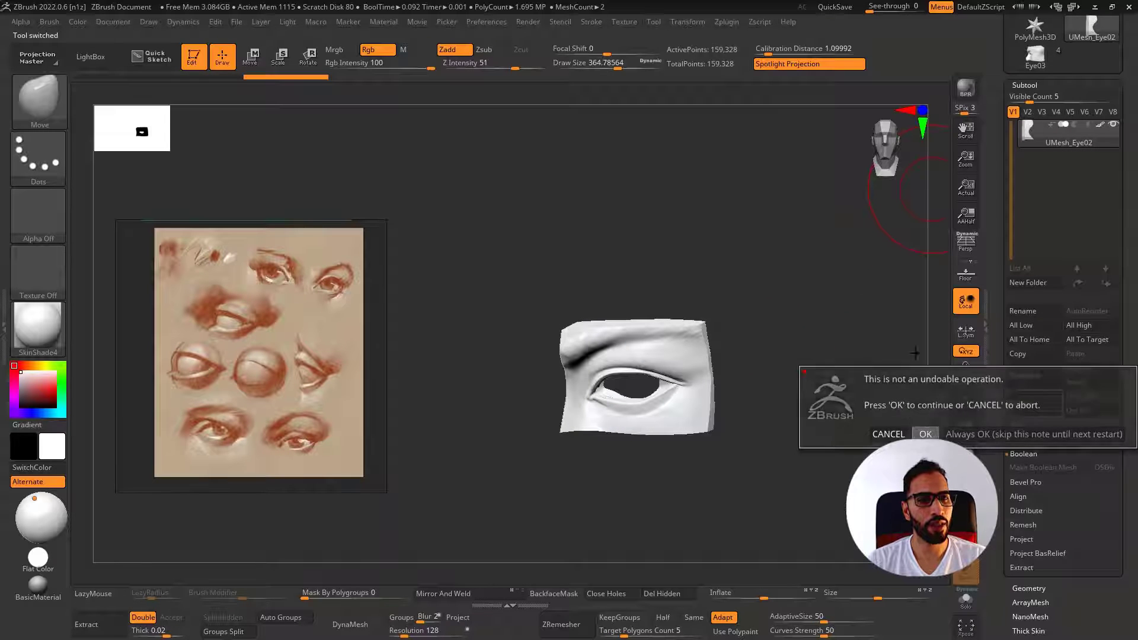
left_click(1092, 27)
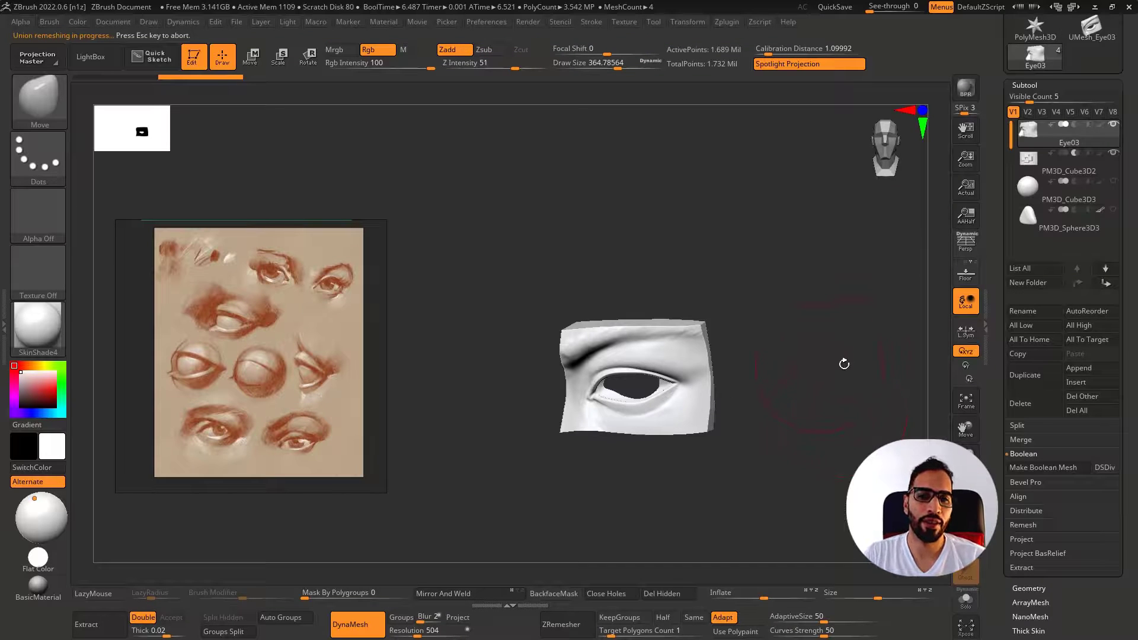
Set the PM3D_Cube3D2 blocks back to additive and hide them
left_click_drag(884, 320, 842, 298)
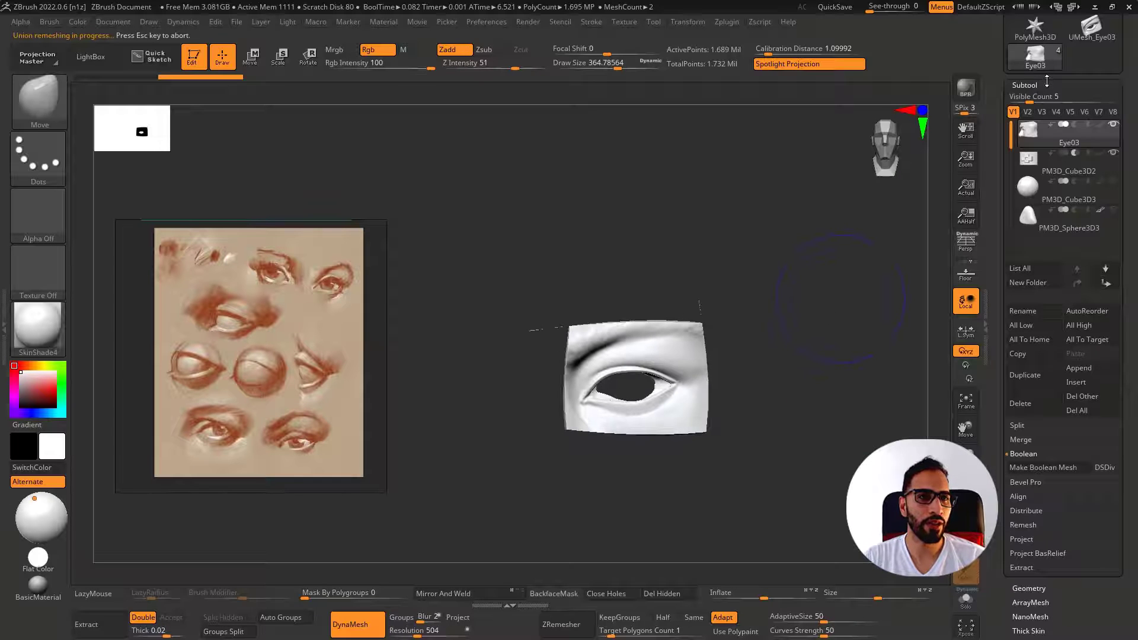
left_click(1087, 154)
left_click(1066, 153)
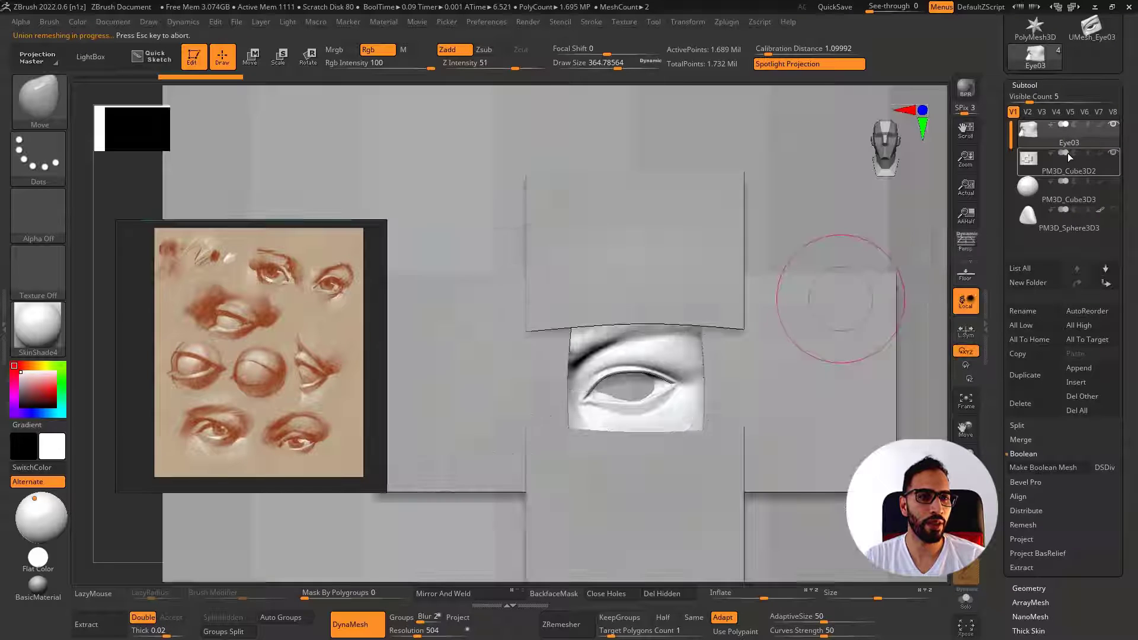
left_click(1115, 155)
Append the cropped UMesh_Eye03 mesh to the tool that holds the eyeball PM3D_Cube3D3 and select the added subtool
left_click(1045, 197)
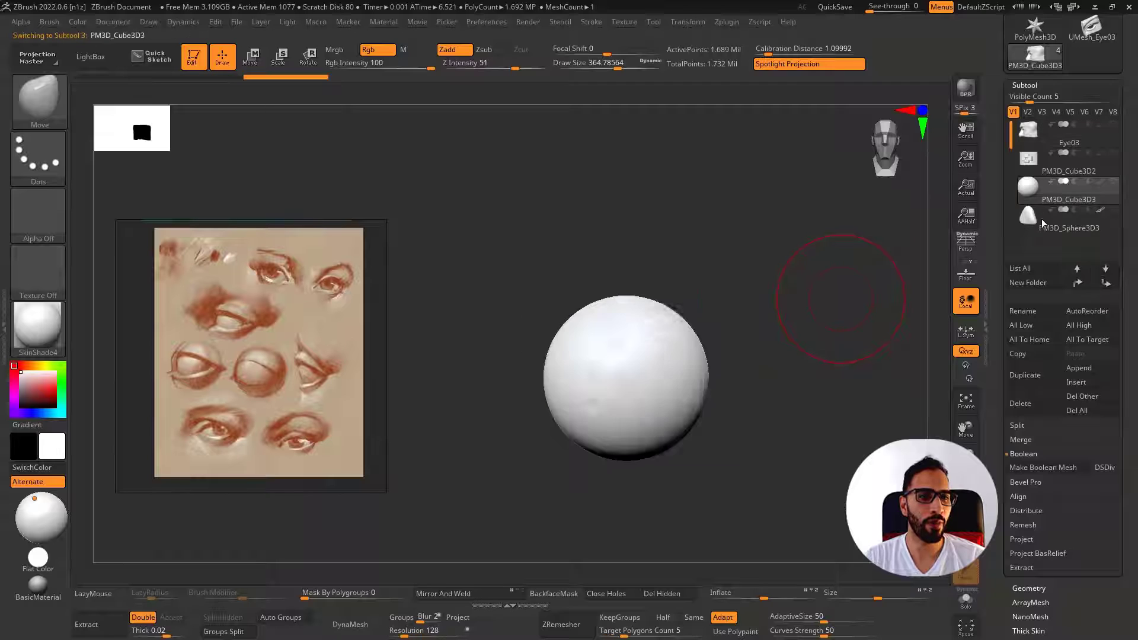
left_click(1083, 371)
left_click(906, 386)
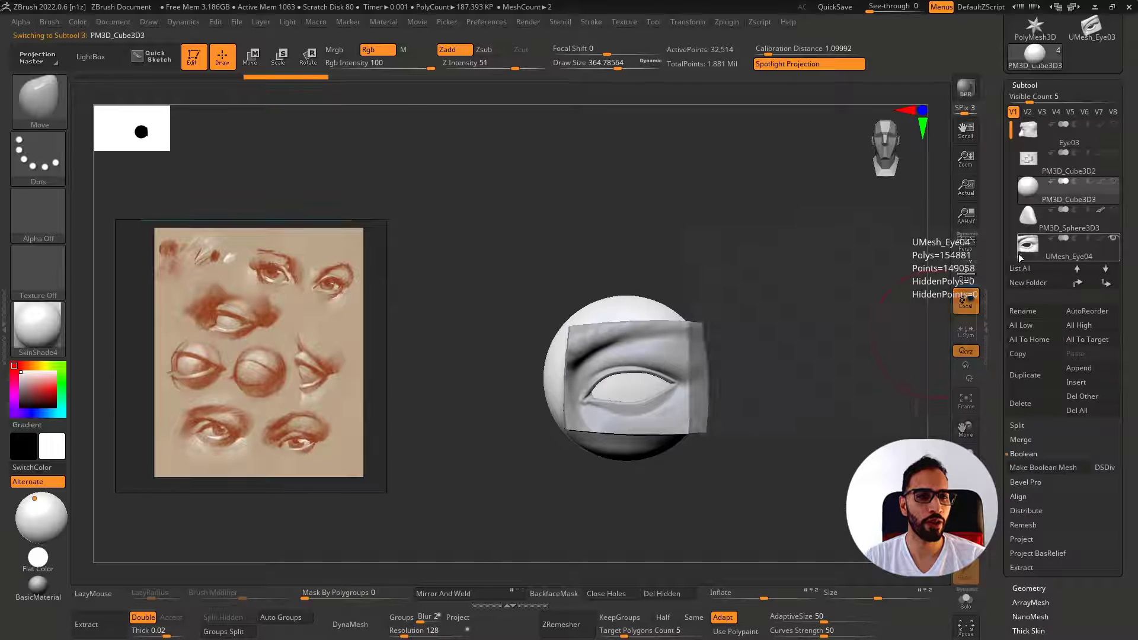
left_click(1020, 253)
Check the cropped eye and eyeball from the side, select the eyeball PM3D_Cube3D3 and show it alone
left_click_drag(867, 373, 797, 334)
left_click(835, 387)
right_click_drag(756, 360, 732, 322)
left_click(767, 310, "alt")
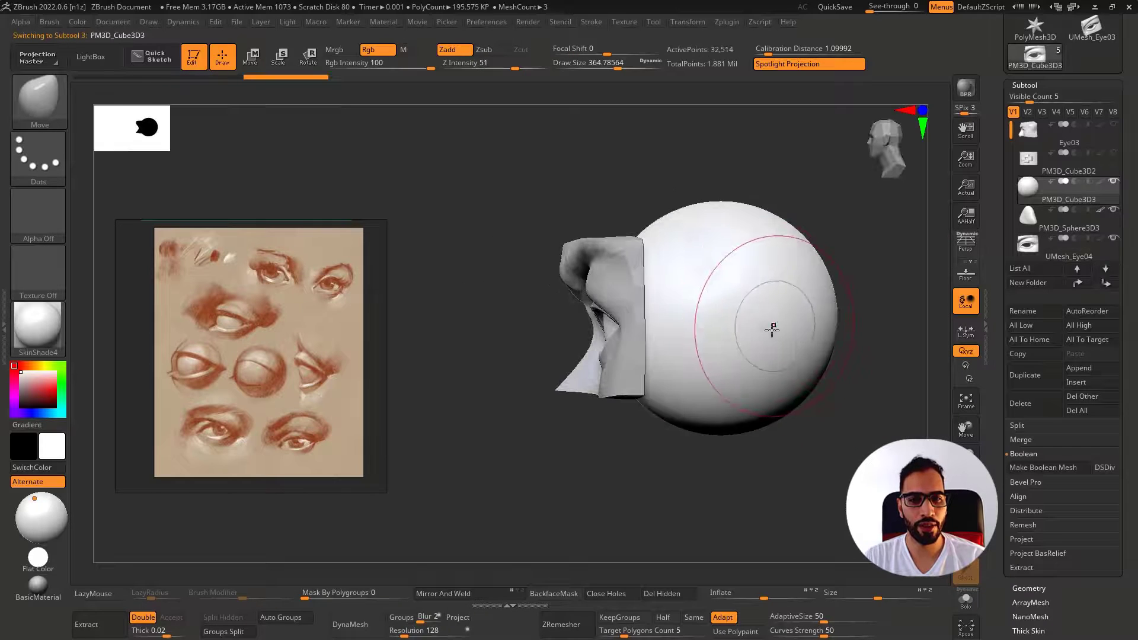
right_click(773, 327)
right_click_drag(870, 240, 765, 287, "alt")
key("ctrl+shift+s")
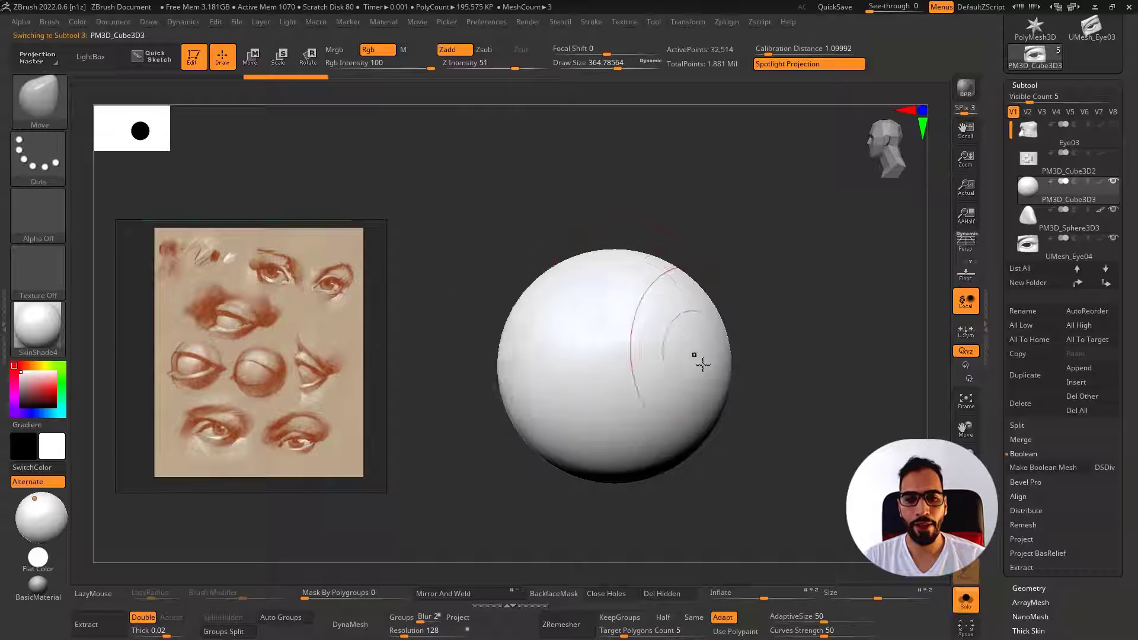
Try hiding a rectangular patch at the front of the eyeball and check it behind the eyelids
right_click_drag(702, 361, 730, 343, "shift")
left_click_drag(649, 338, 776, 396, "ctrl+alt+shift")
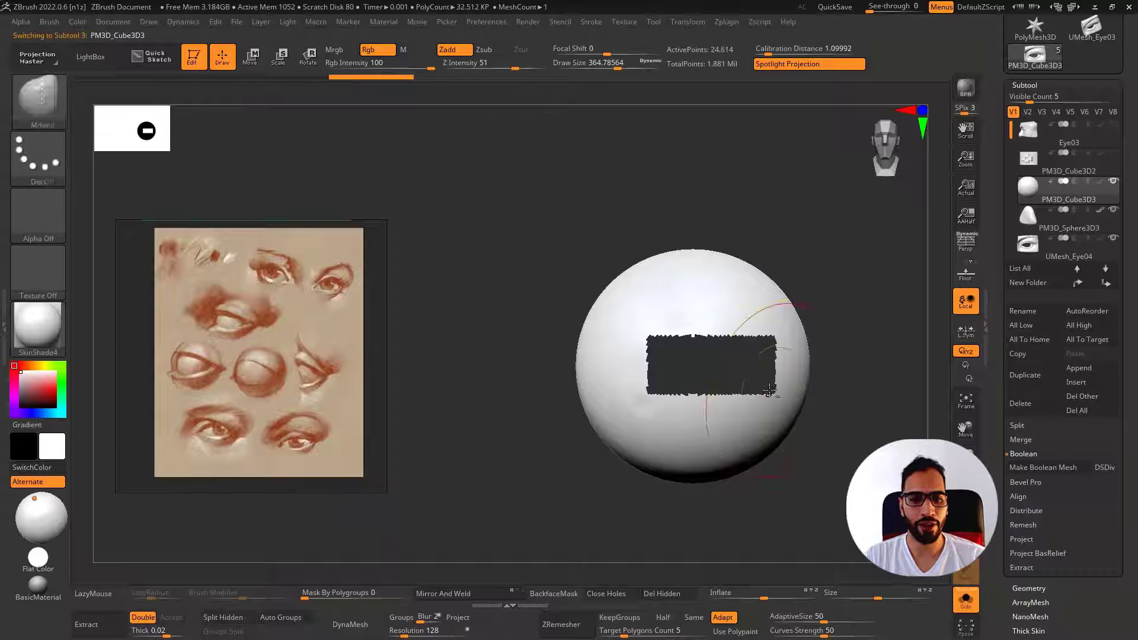
key("ctrl+shift+s")
right_click_drag(825, 386, 737, 389, "alt")
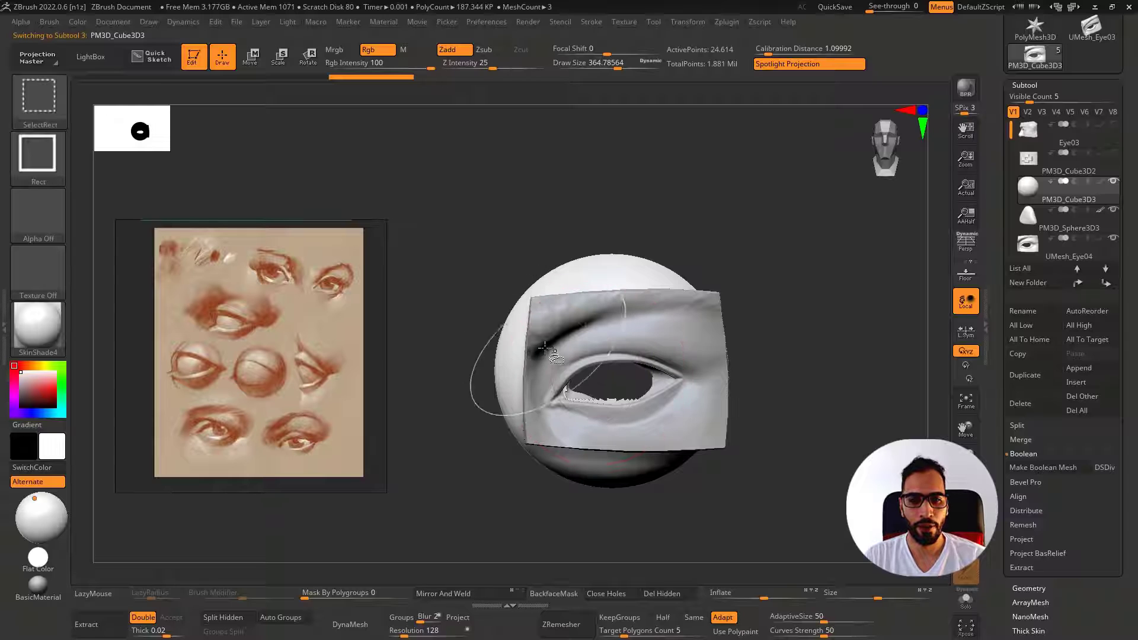
Hide the outer and back parts of the eyeball, keeping only the portion behind the eyelid opening
left_click_drag(691, 417, 692, 417, "ctrl+alt+shift")
left_click_drag(814, 381, 859, 413, "ctrl+shift")
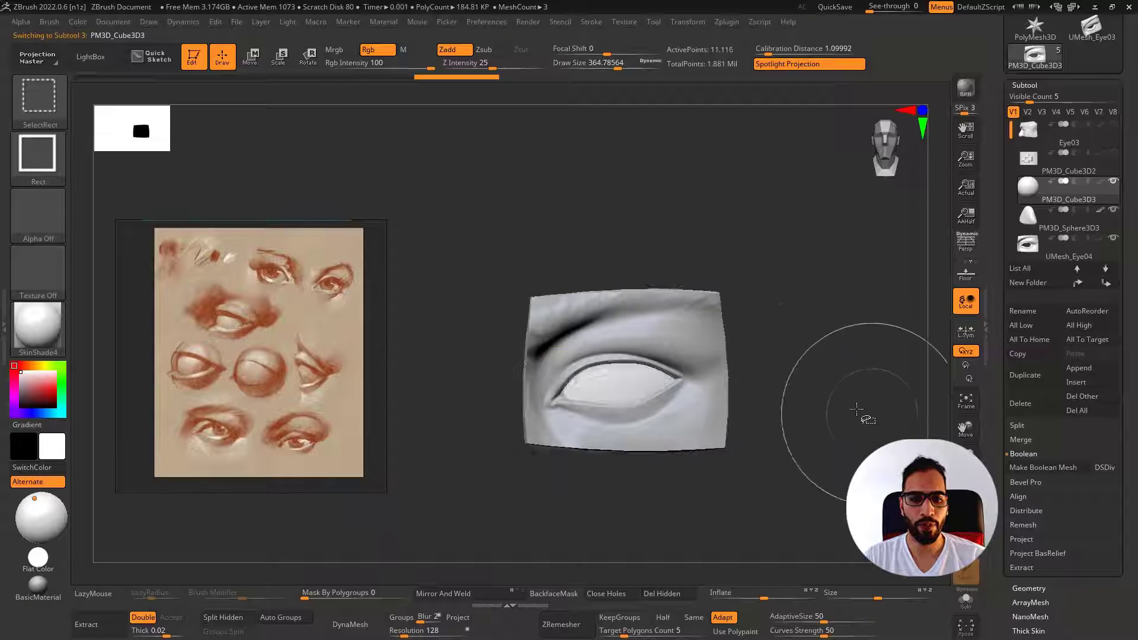
right_click_drag(805, 399, 735, 428)
left_click_drag(631, 295, 866, 450, "ctrl+alt+shift")
right_click_drag(813, 440, 859, 427)
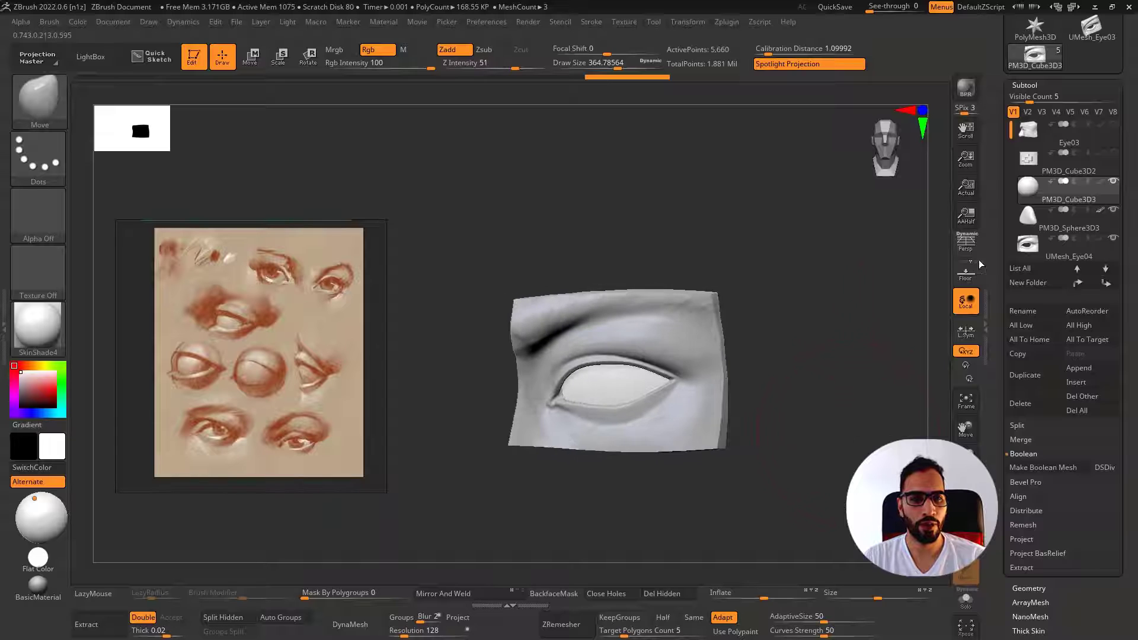
Turn on perspective view and switch from the cropped eye UMesh_Eye04 back to the trimmed eyeball PM3D_Cube3D3
left_click(966, 248)
mouse_move(773, 340)
right_mouse_down()
mouse_move(776, 331)
mouse_move(730, 306)
right_mouse_up()
key("shift+f")
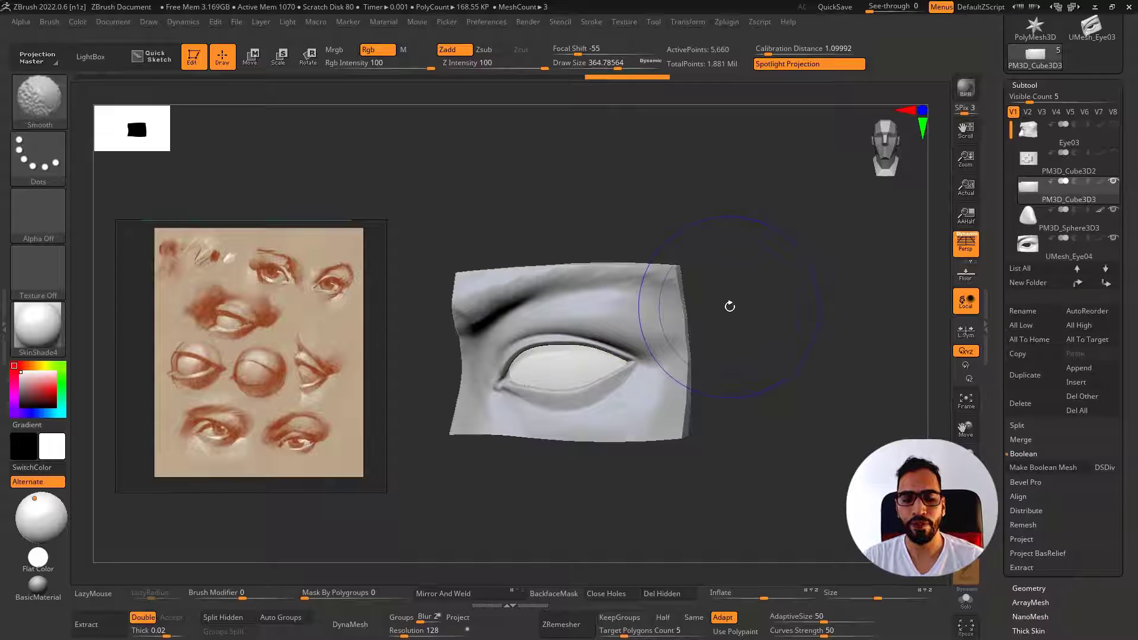
left_click(645, 341, "alt")
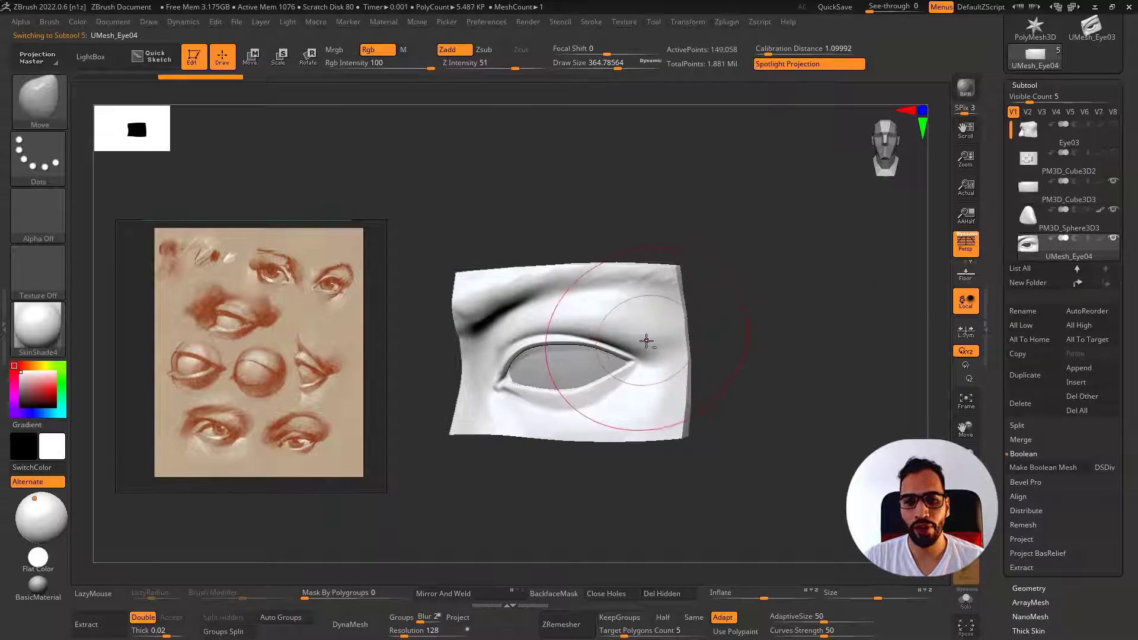
left_click(581, 375, "alt")
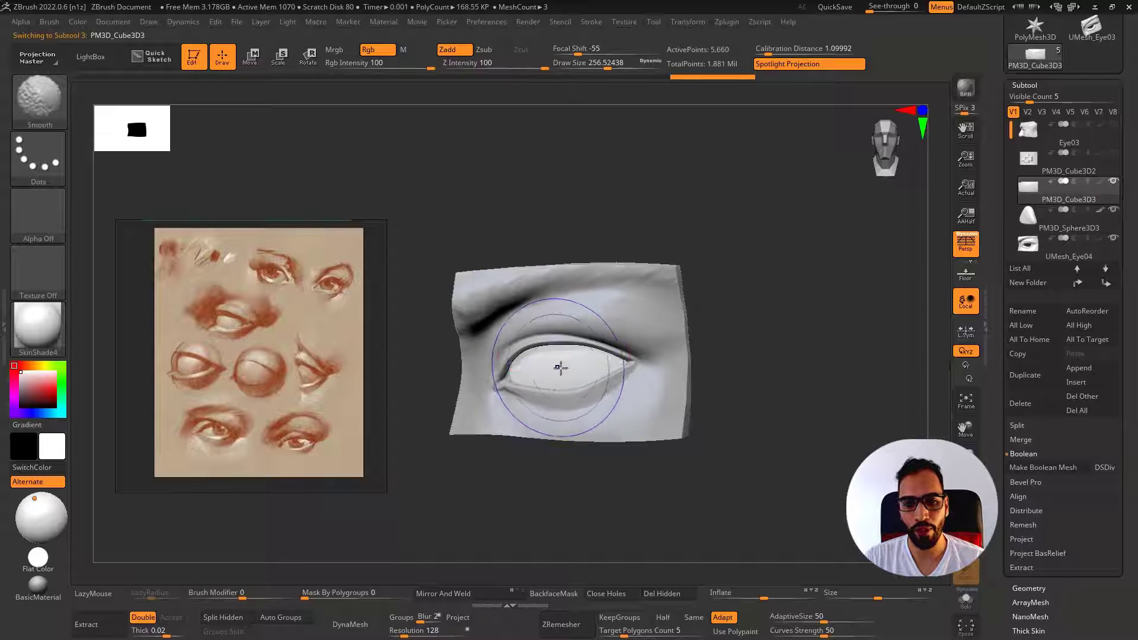
Try flattening the exposed front of the eyeball with the hPolish brush
right_click_drag(545, 370, 564, 371)
key("b")
key("h")
key("p")
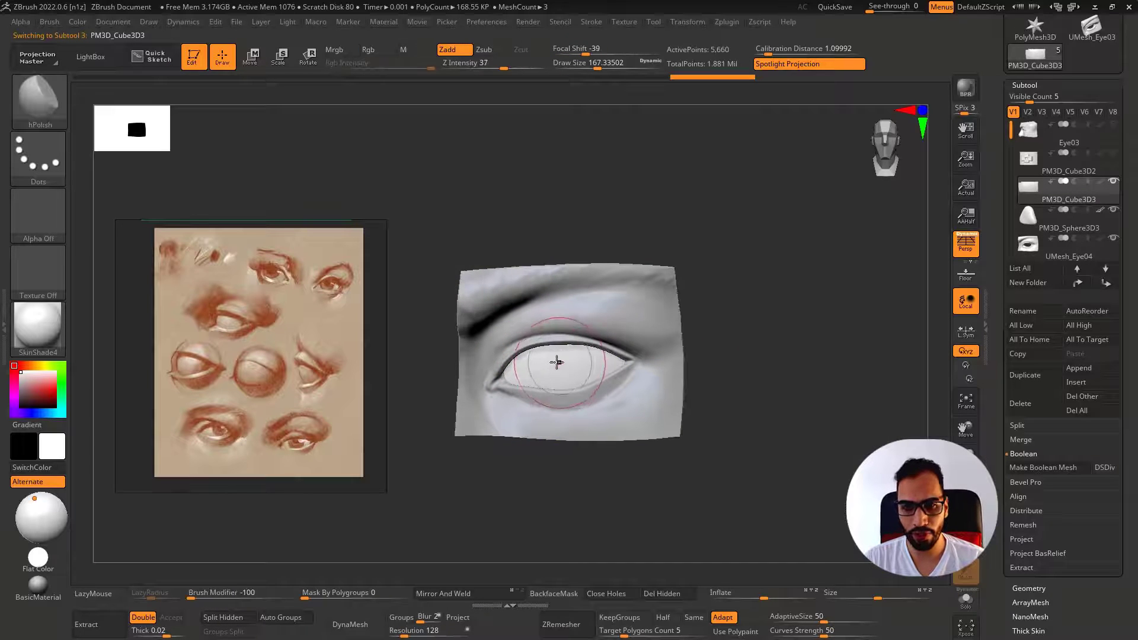
mouse_move(632, 391)
right_mouse_down()
mouse_move(575, 379)
mouse_move(623, 374)
right_mouse_up()
key("s")
left_click_drag(553, 370, 546, 370)
Try shaping an iris on the front of the eyeball with the Standard brush
key("b")
key("s")
key("t")
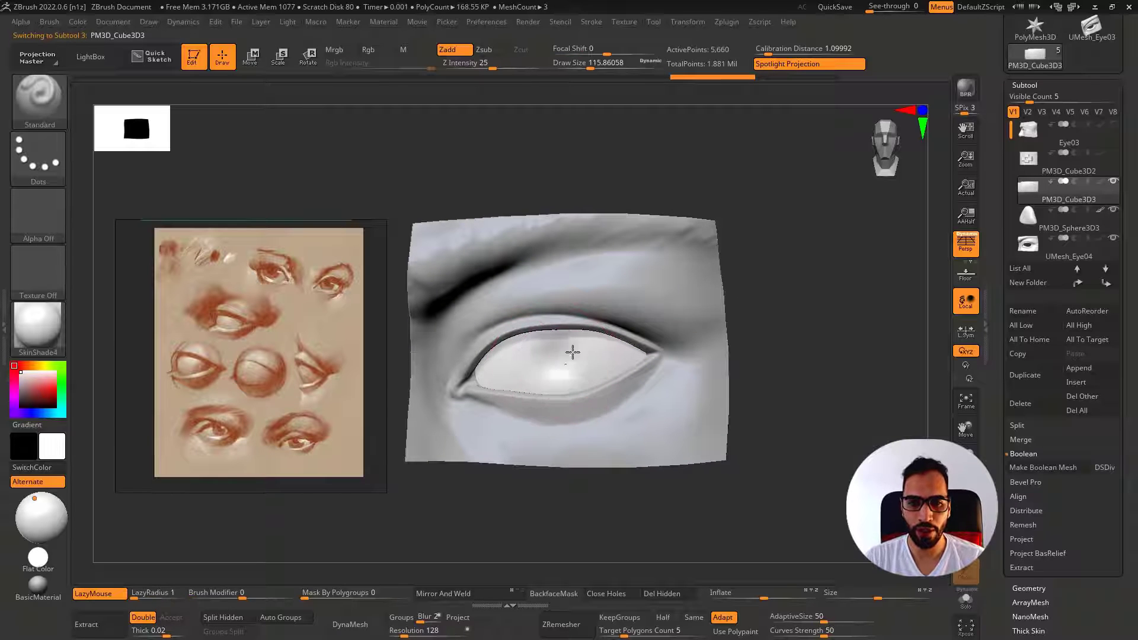
mouse_move(611, 371)
right_mouse_down()
mouse_move(584, 382)
mouse_move(554, 368)
mouse_move(568, 359)
mouse_move(536, 376)
mouse_move(584, 361)
mouse_move(604, 444)
right_mouse_up()
Try adjusting the eyeball's front surface behind the eyelids with the Move brush, checking it from several angles
key("b")
key("m")
key("v")
mouse_move(551, 380)
right_mouse_down()
mouse_move(594, 384)
mouse_move(523, 376)
right_mouse_up()
left_click_drag(524, 376, 534, 373)
right_click_drag(534, 373, 493, 351)
mouse_move(562, 379)
right_mouse_down("ctrl")
mouse_move(564, 368)
mouse_move(699, 356)
mouse_move(628, 368)
right_mouse_up("ctrl")
left_click(604, 334, "alt")
right_click_drag(628, 368, 694, 349, "alt")
right_click_drag(694, 349, 616, 352, "ctrl")
left_click(608, 345, "alt")
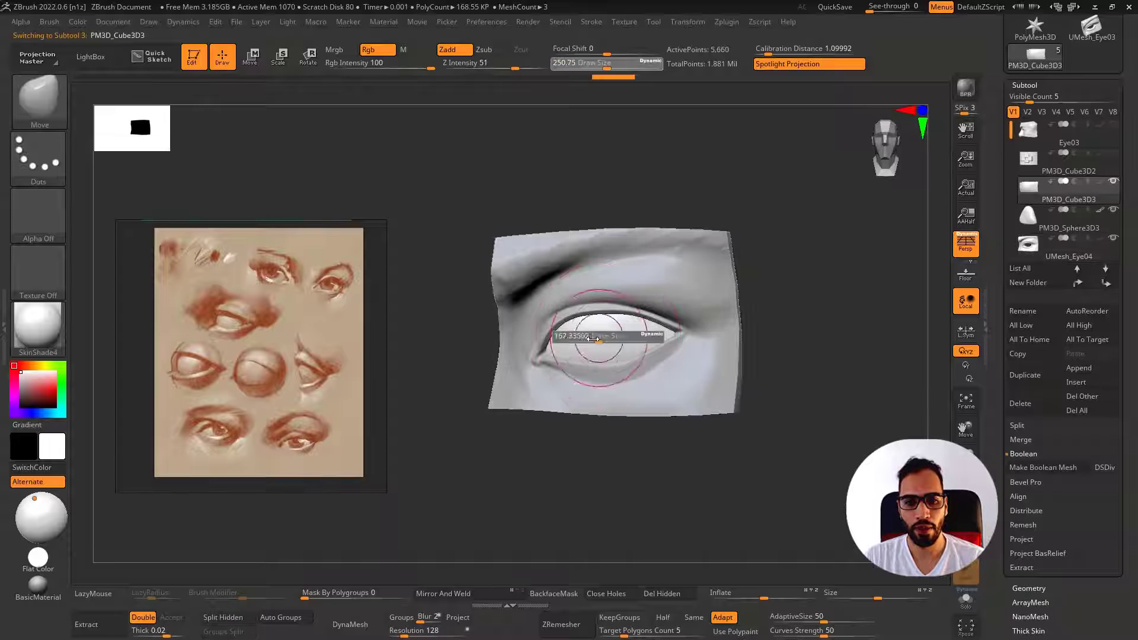
Try carving an iris hollow into the eyeball with DamStandard and polishing it with hPolish, and undo the eyeball sculpting
key("b")
key("d")
key("s")
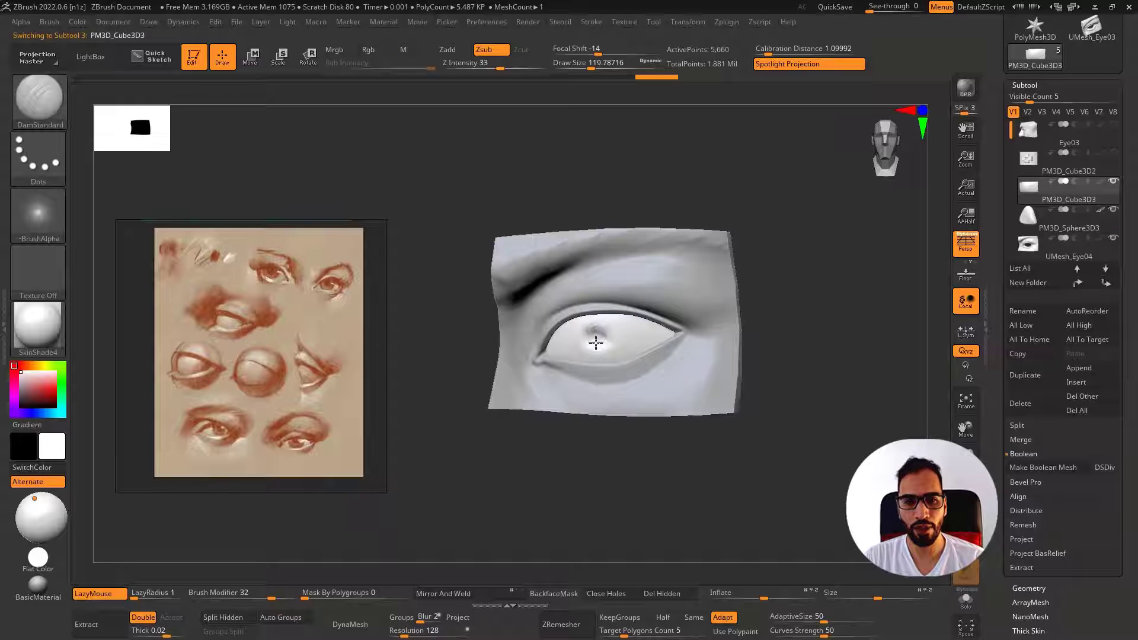
mouse_move(609, 339)
right_mouse_down()
mouse_move(670, 371)
mouse_move(650, 338)
mouse_move(601, 342)
right_mouse_up()
key("b")
key("h")
key("p")
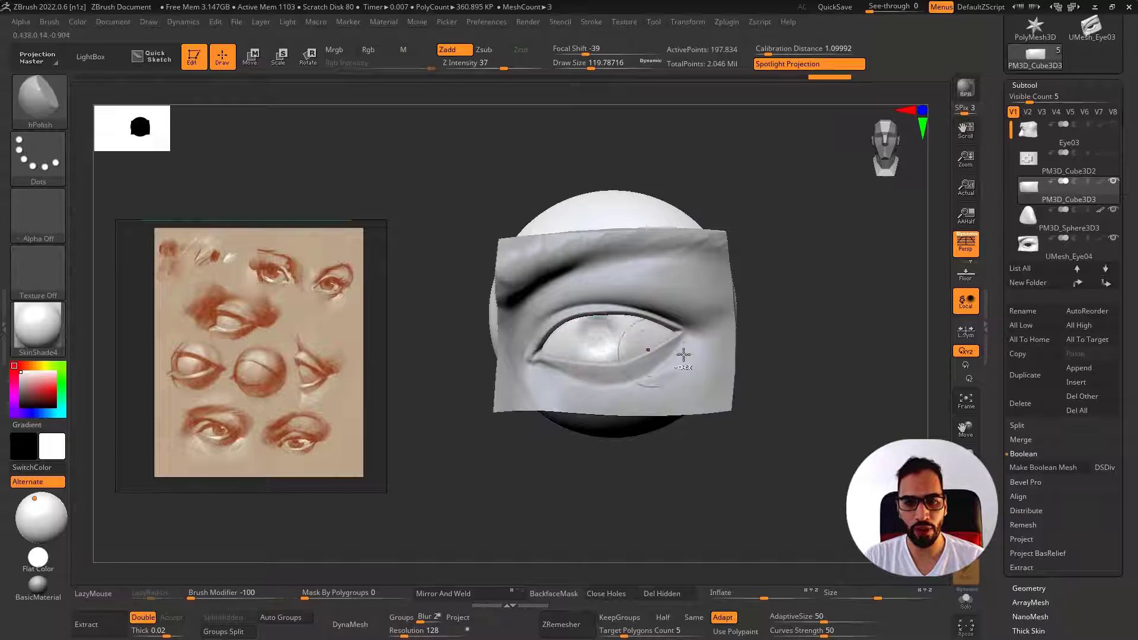
right_click_drag(684, 355, 663, 347, "ctrl")
mouse_move(663, 347)
right_mouse_down()
mouse_move(635, 363)
mouse_move(664, 374)
mouse_move(638, 353)
mouse_move(655, 360)
mouse_move(651, 375)
mouse_move(718, 381)
mouse_move(696, 369)
mouse_move(727, 318)
right_mouse_up()
key("ctrl+z")
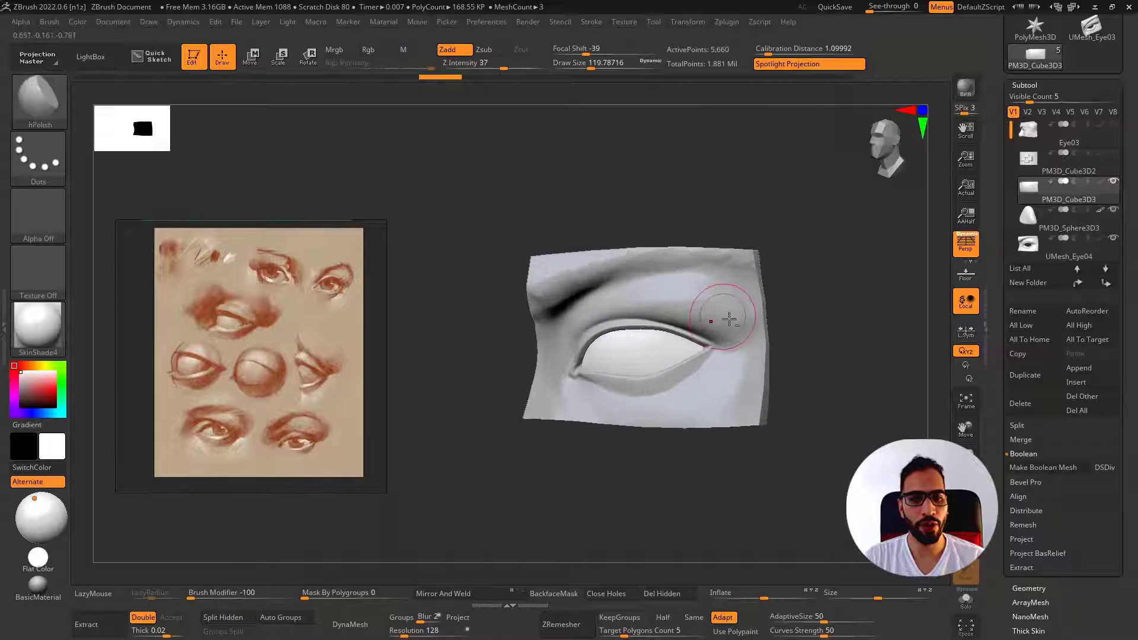
Delete the hidden geometry of the eyeball and select the cropped eye UMesh_Eye04
left_click(761, 528)
left_click(671, 594)
mouse_move(690, 470)
right_mouse_down()
mouse_move(747, 393)
mouse_move(645, 383)
mouse_move(516, 331)
right_mouse_up()
key("alt+s")
left_click(720, 394, "alt")
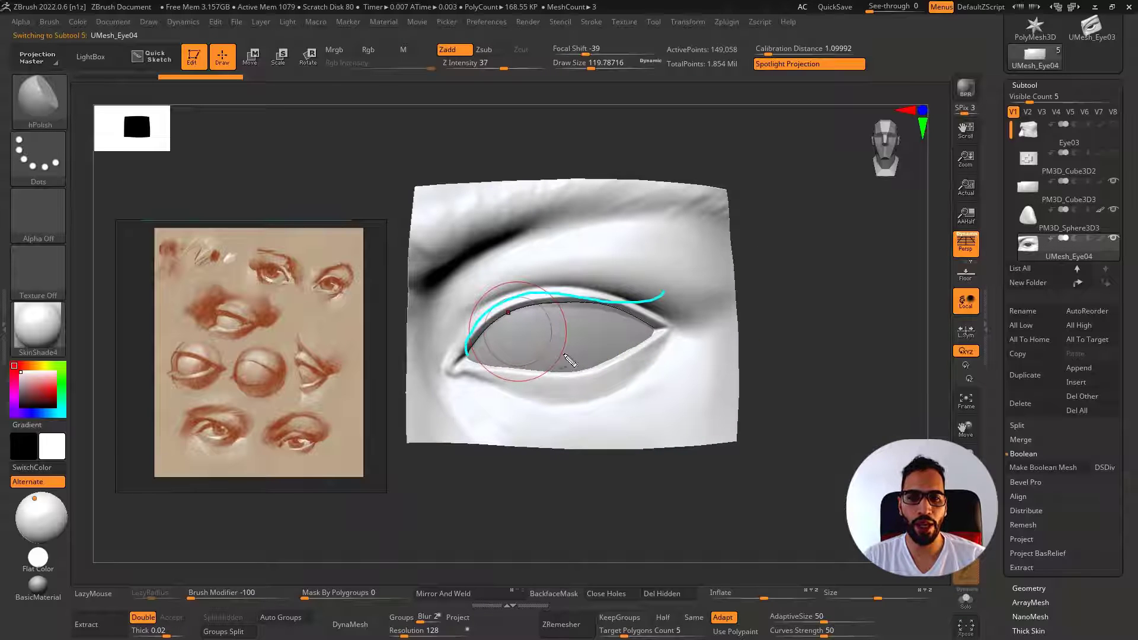
Inspect the cropped eye, briefly show the cutting frame PM3D_Cube3D2 and reselect UMesh_Eye04
key("Escape")
mouse_move(841, 330)
right_mouse_down()
mouse_move(829, 330)
mouse_move(889, 370)
right_mouse_up()
right_click_drag(521, 318, 564, 316)
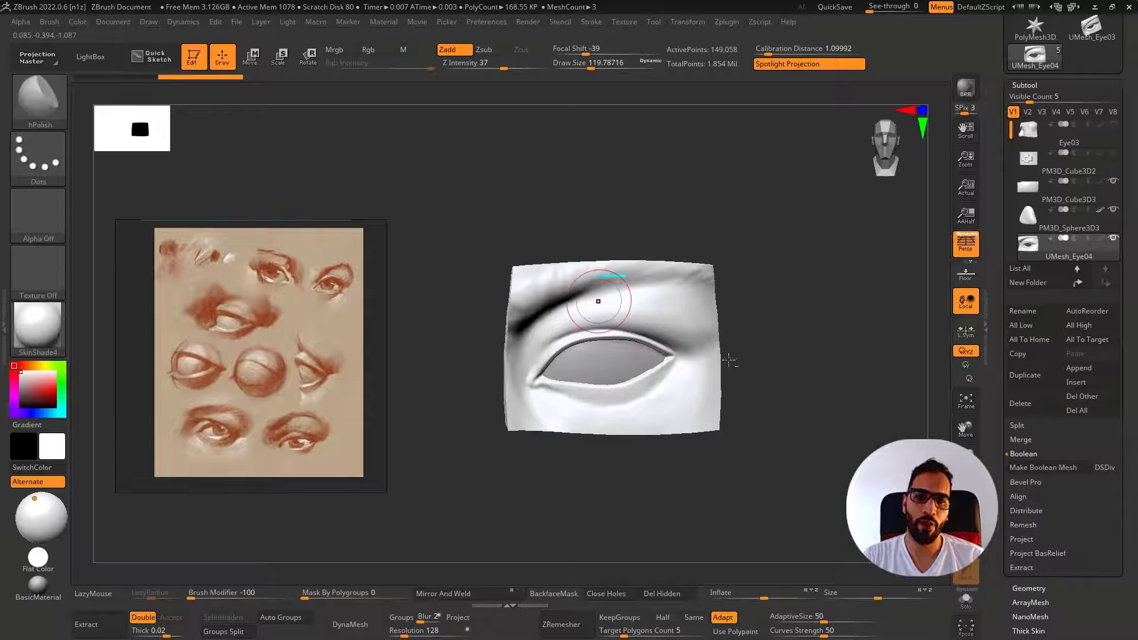
left_click(839, 323, "alt")
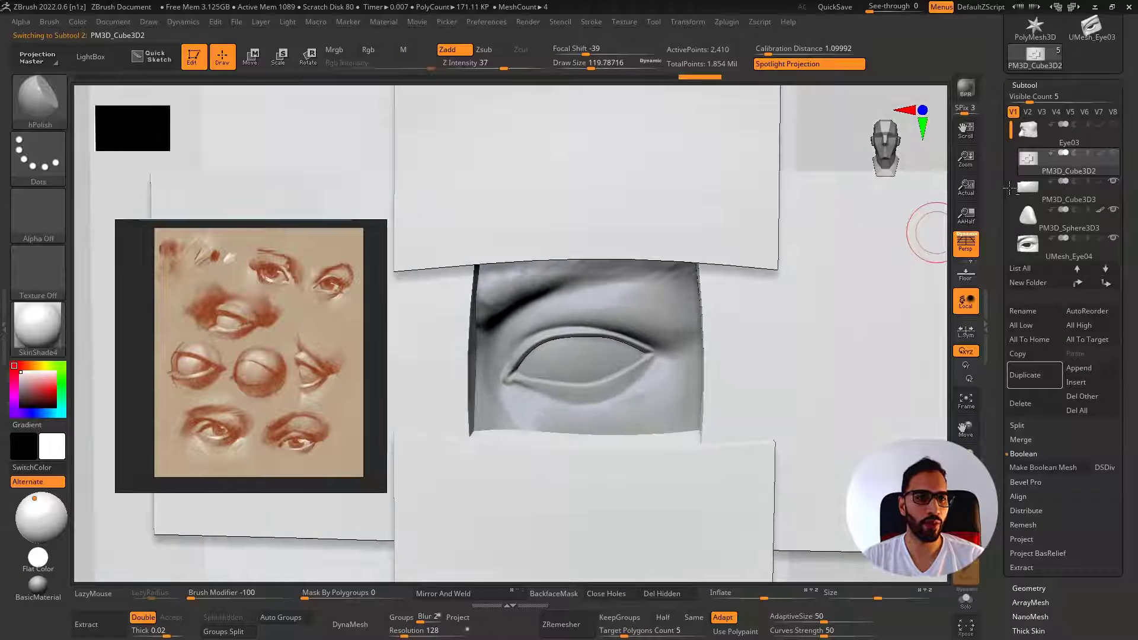
left_click(1062, 246)
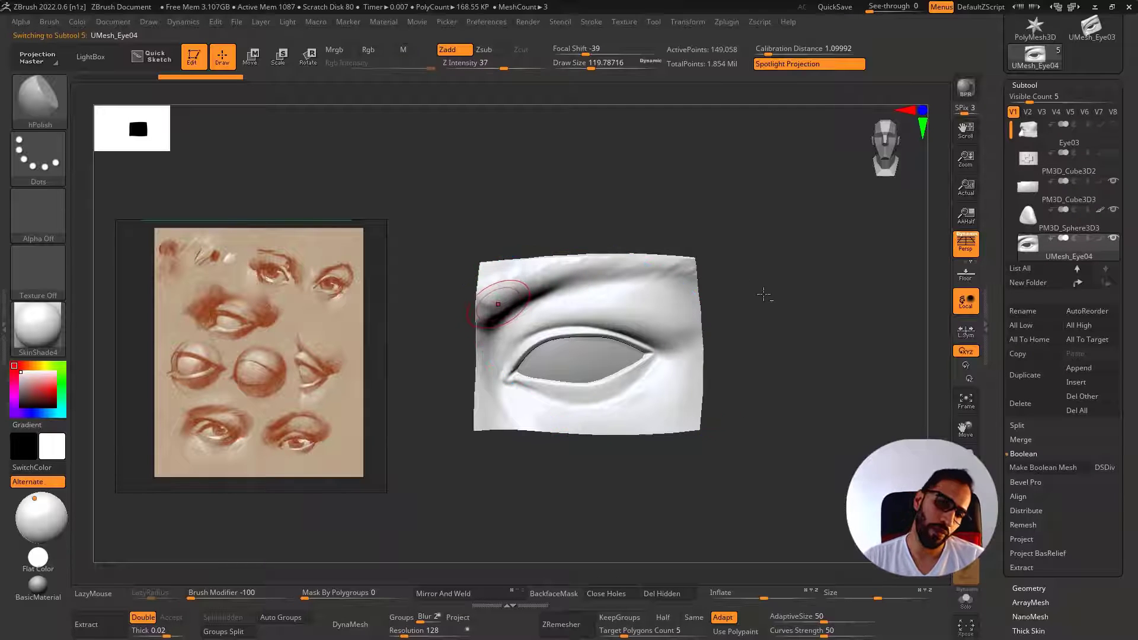
mouse_move(765, 295)
right_mouse_down()
mouse_move(738, 310)
mouse_move(726, 380)
mouse_move(681, 376)
mouse_move(617, 334)
right_mouse_up()
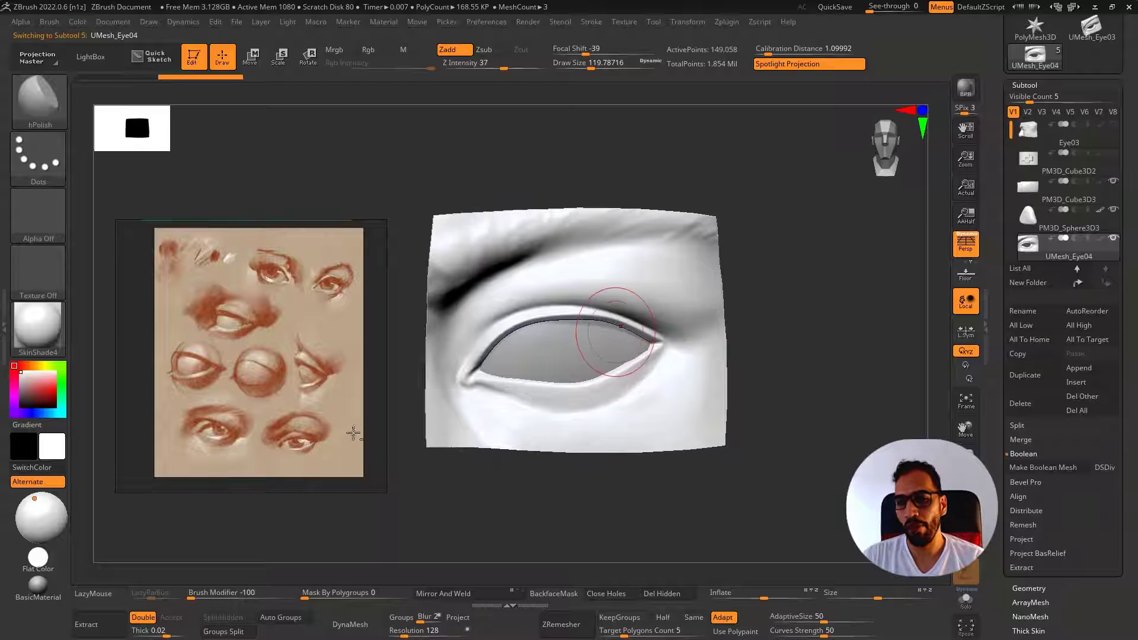
Set the active colour to a light beige skin tone and check the cropped eye from several angles
left_click(40, 388)
left_click(35, 365)
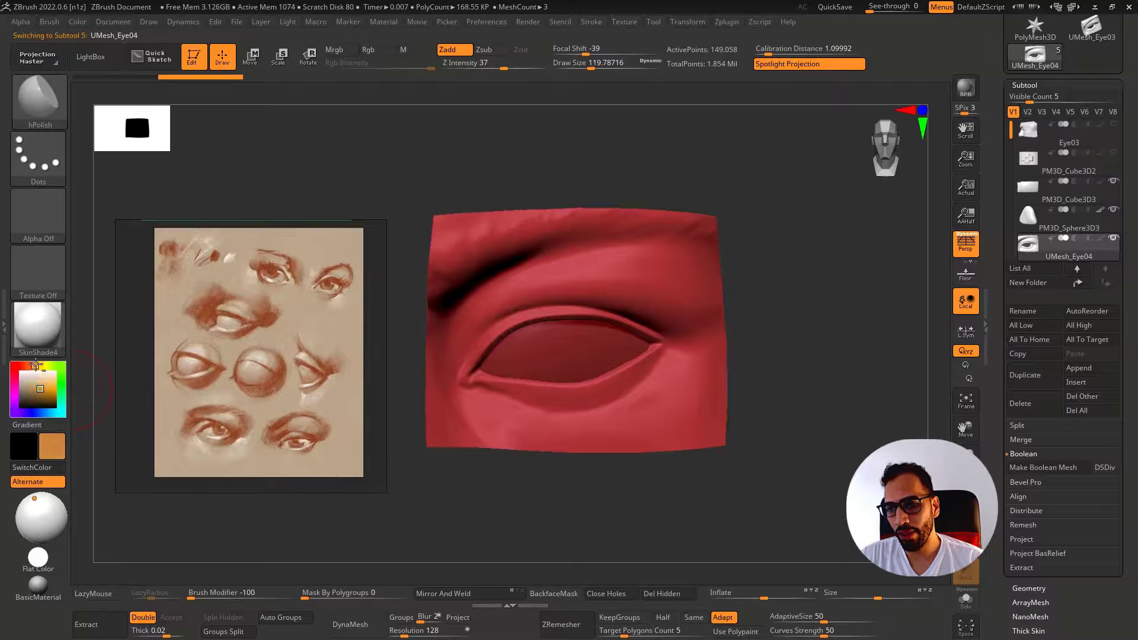
left_click(37, 380)
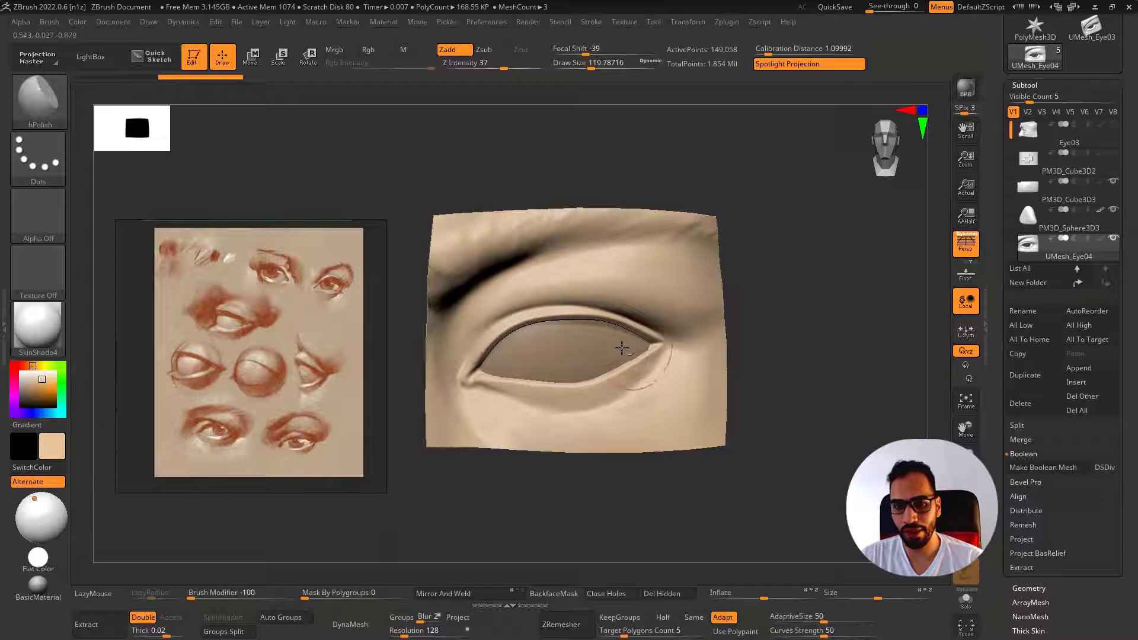
left_click_drag(765, 368, 546, 397)
mouse_move(544, 397)
right_mouse_down()
mouse_move(533, 370)
mouse_move(483, 344)
mouse_move(587, 362)
right_mouse_up()
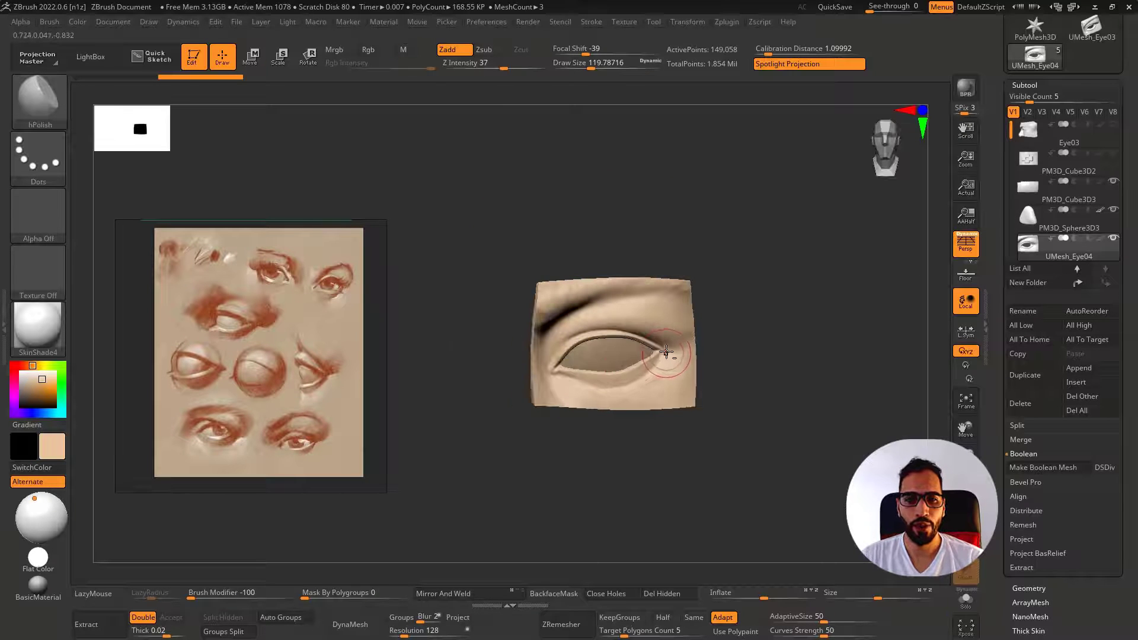
mouse_move(667, 352)
right_mouse_down()
mouse_move(688, 362)
mouse_move(660, 387)
right_mouse_up()
left_click_drag(661, 381, 657, 376, "shift")
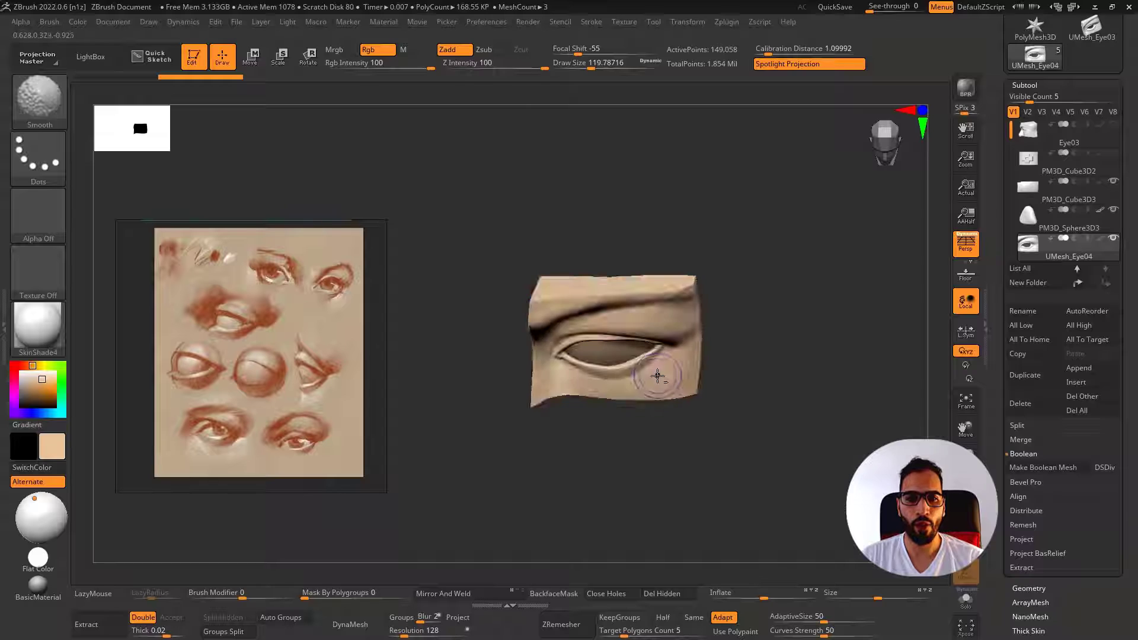
mouse_move(658, 376)
right_mouse_down()
mouse_move(657, 347)
mouse_move(643, 379)
mouse_move(628, 356)
mouse_move(693, 376)
right_mouse_up()
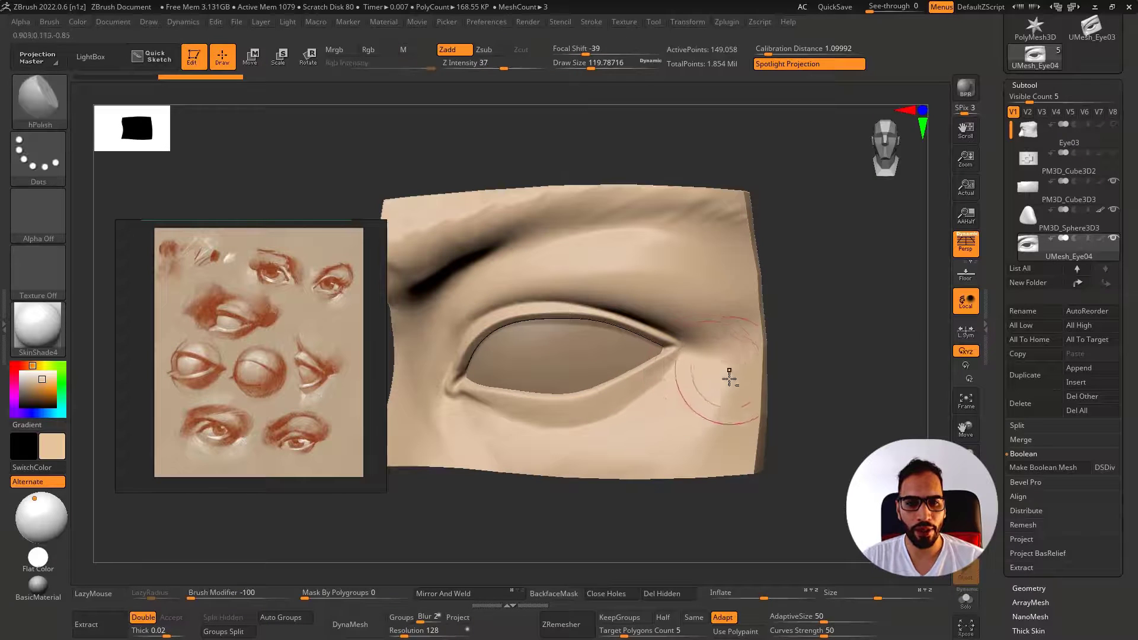
Examine the outer eye corner of UMesh_Eye04 with Solo toggled and reduce the draw size to about 44
key("shift")
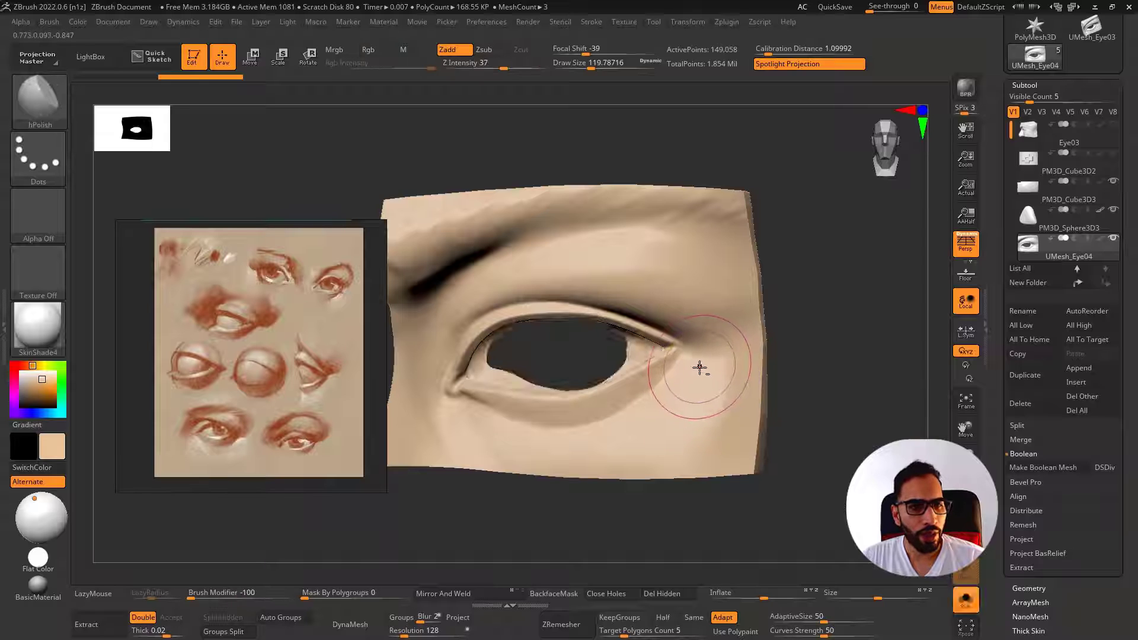
key("s")
key("alt+s")
key("alt+s")
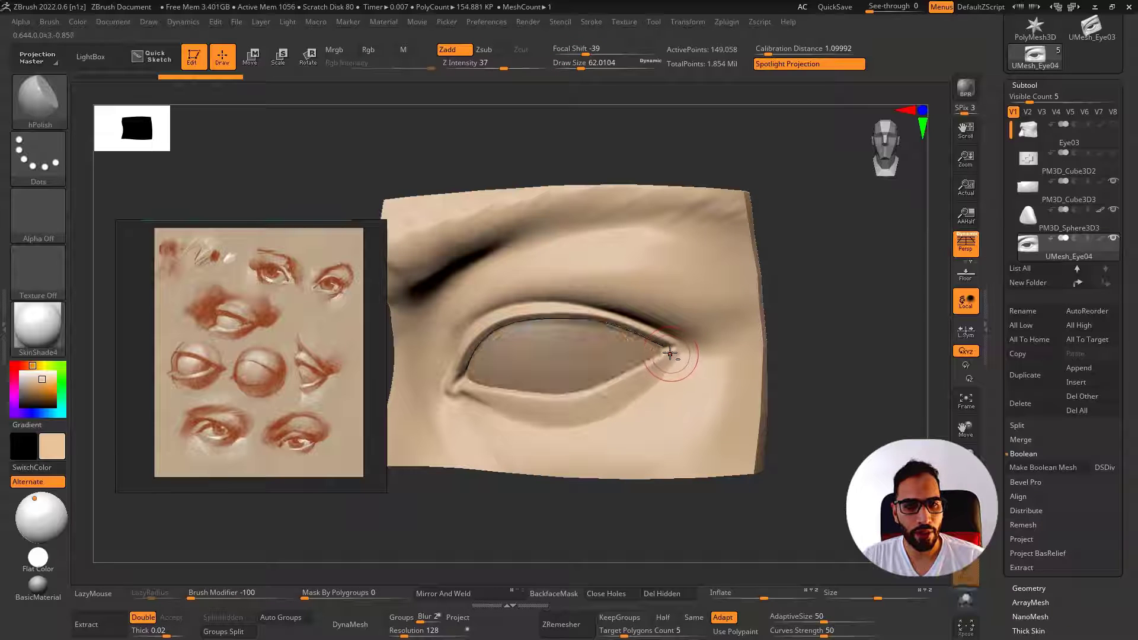
key("alt+s")
key("shift")
right_click_drag(689, 363, 689, 377, "ctrl")
key("bracketleft")
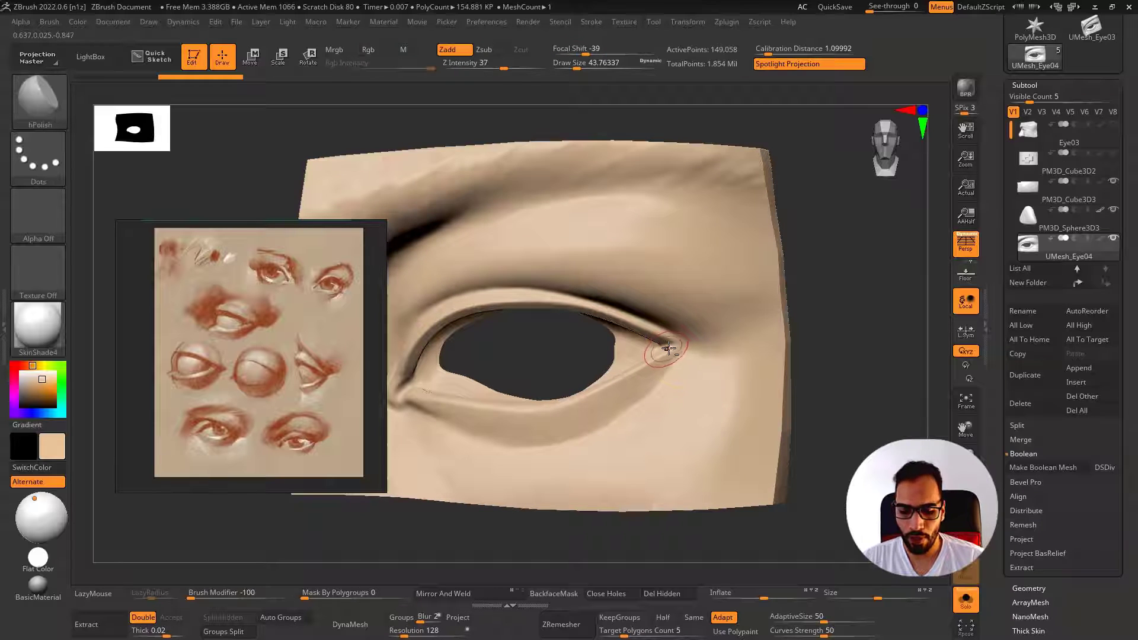
Choose the DamStandard brush, check the outer corner on the original Eye03 and return to UMesh_Eye04
key("b")
key("d")
key("s")
left_click(1030, 133)
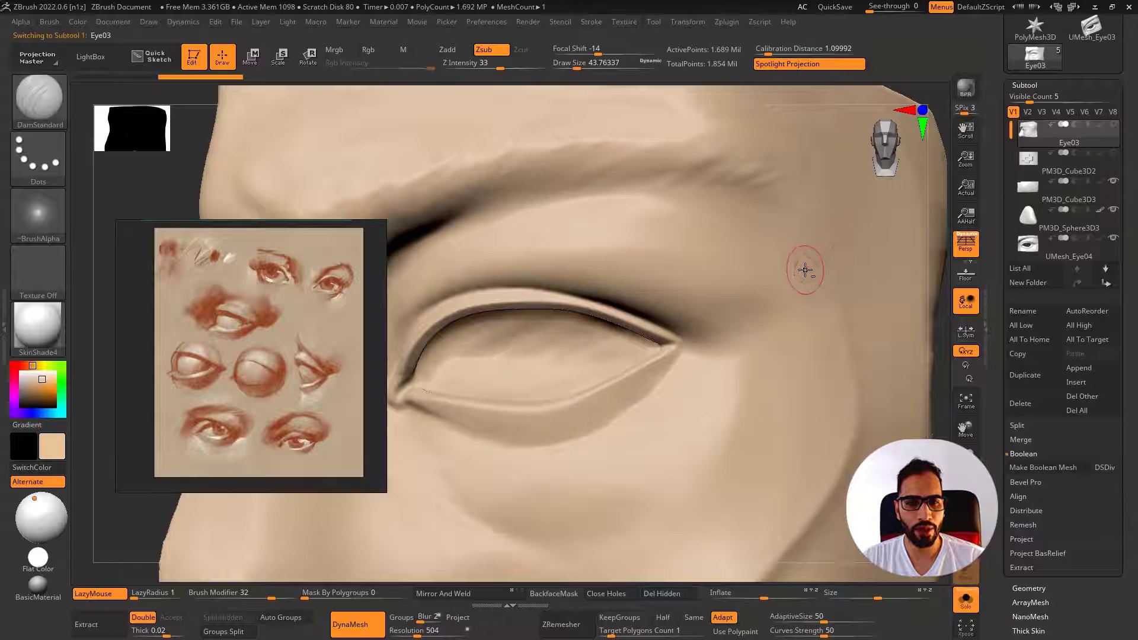
left_click(1051, 247)
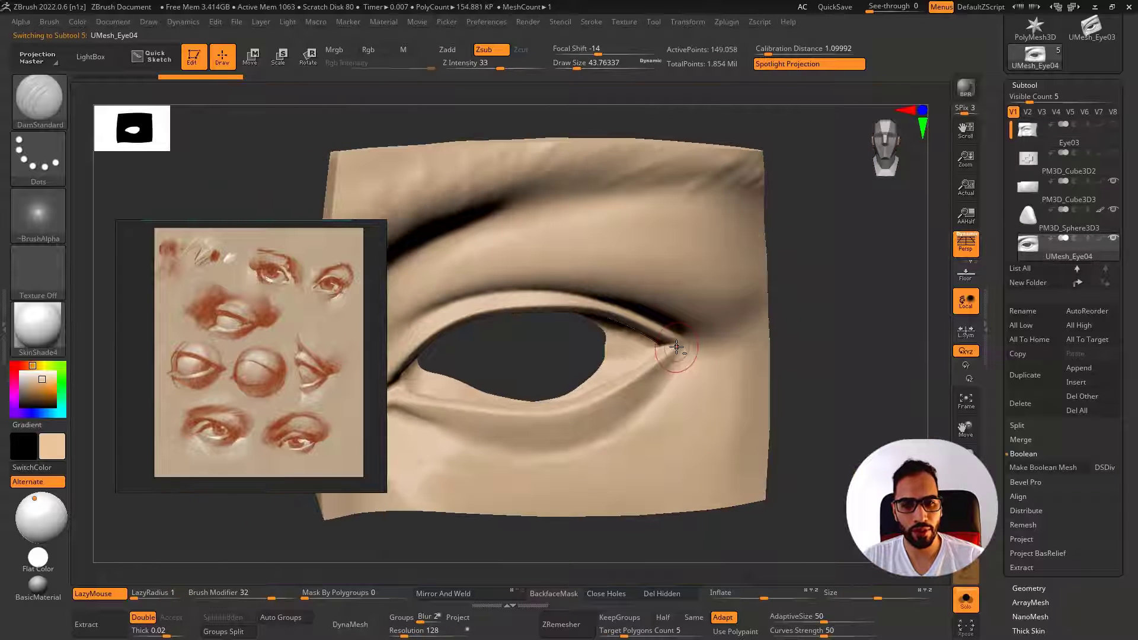
Try carving a long crease outward from the outer eye corner with a draw size of about 49, and undo it
key("s")
right_click_drag(667, 347, 663, 347)
left_click_drag(683, 351, 775, 351)
key("ctrl+z")
key("ctrl+z")
left_click_drag(679, 347, 760, 350)
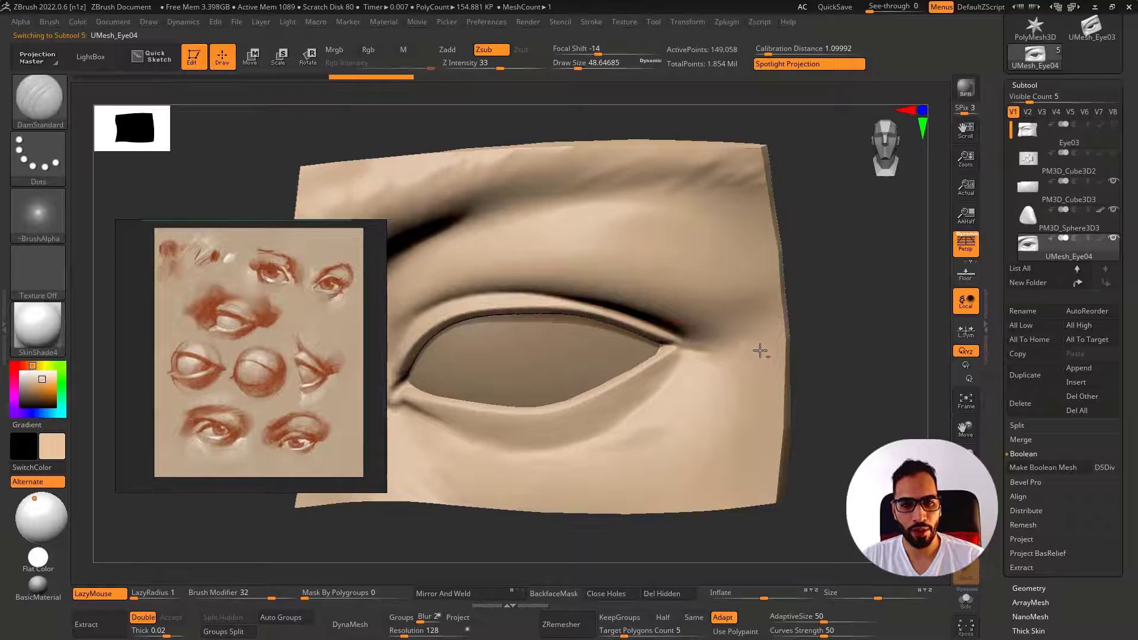
key("shift")
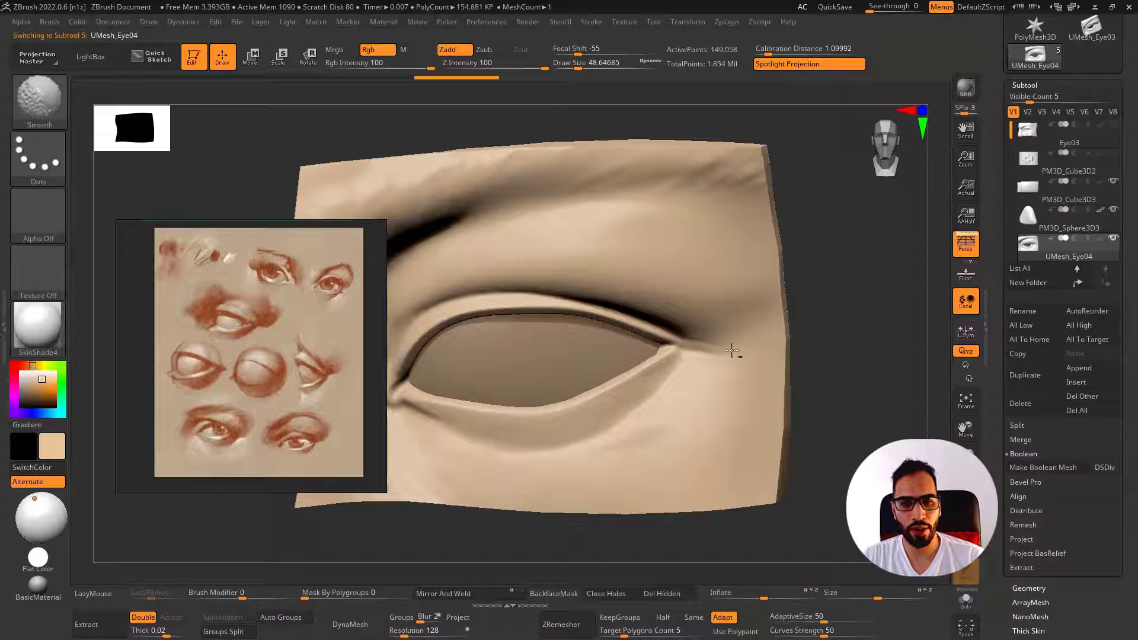
key("ctrl+z")
Carve a short crease running outward and slightly down from the outer eye corner and soften it with Smooth
left_click_drag(681, 346, 712, 354)
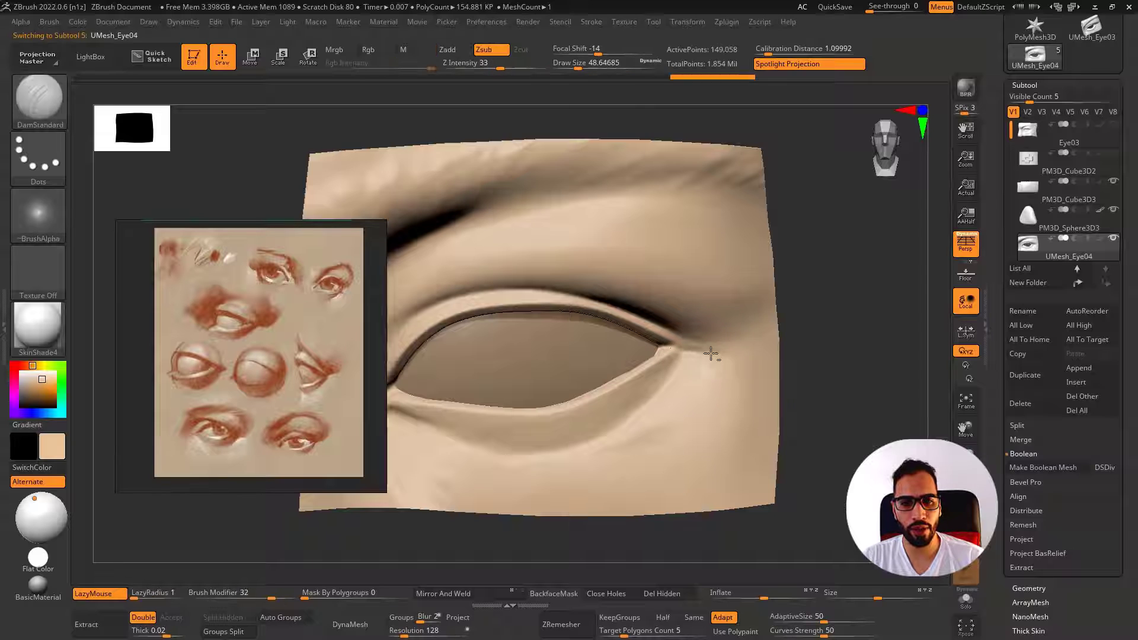
right_click_drag(714, 354, 675, 351)
left_click_drag(673, 349, 715, 360)
key("shift")
Compare the whole cropped eye with the original Eye03 and reselect UMesh_Eye04
right_click_drag(739, 366, 714, 368, "ctrl")
key("alt+s")
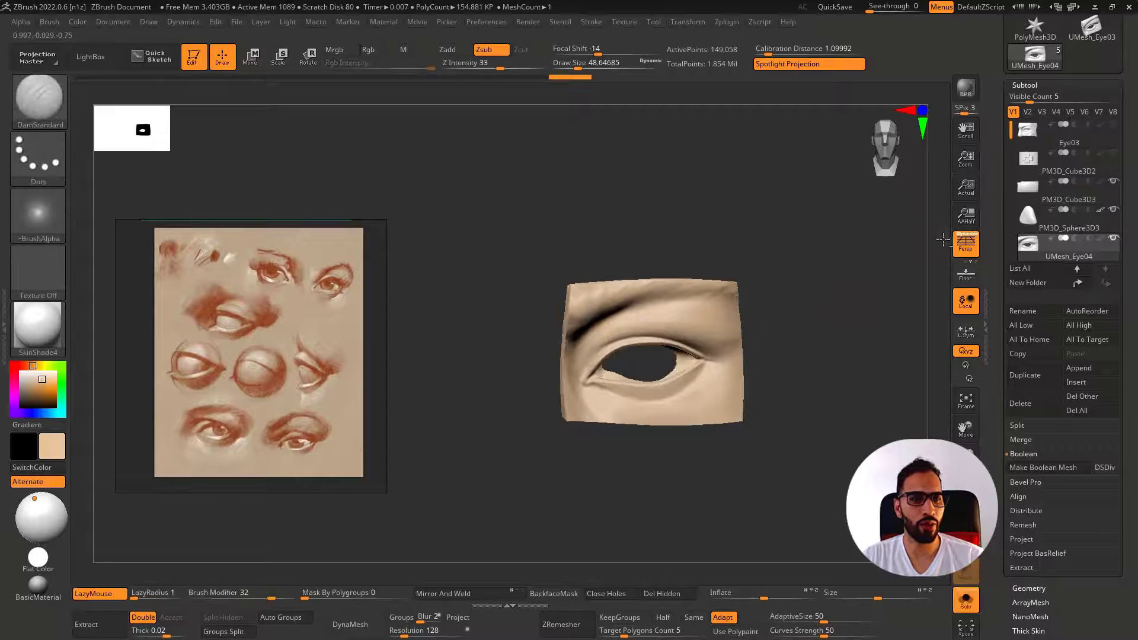
key("alt+s")
mouse_move(1027, 131)
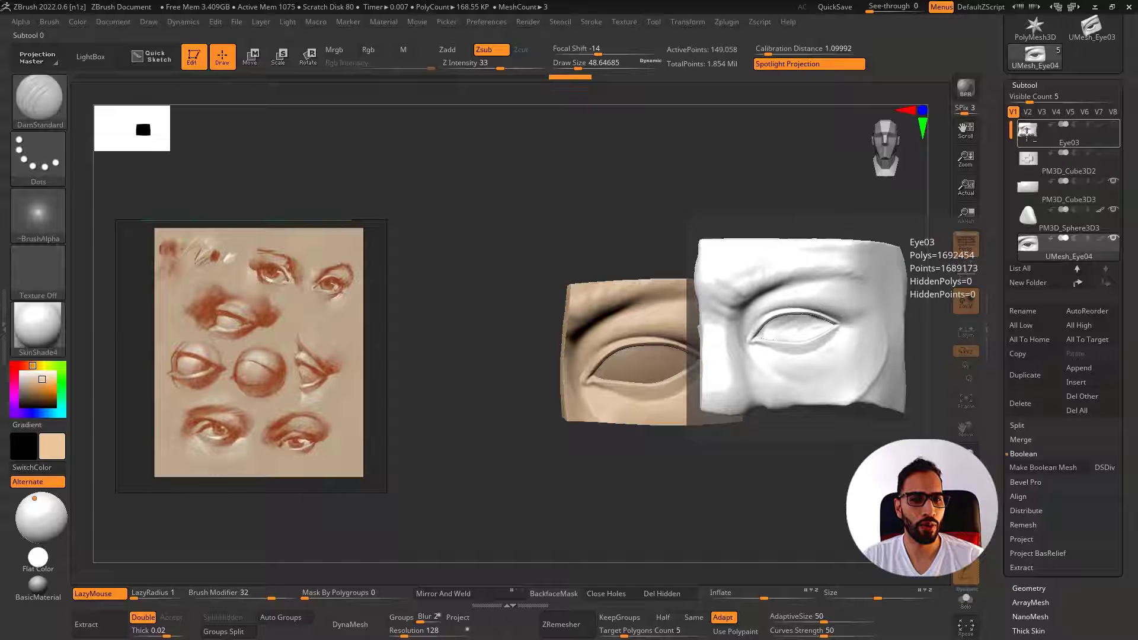
left_click(1027, 131)
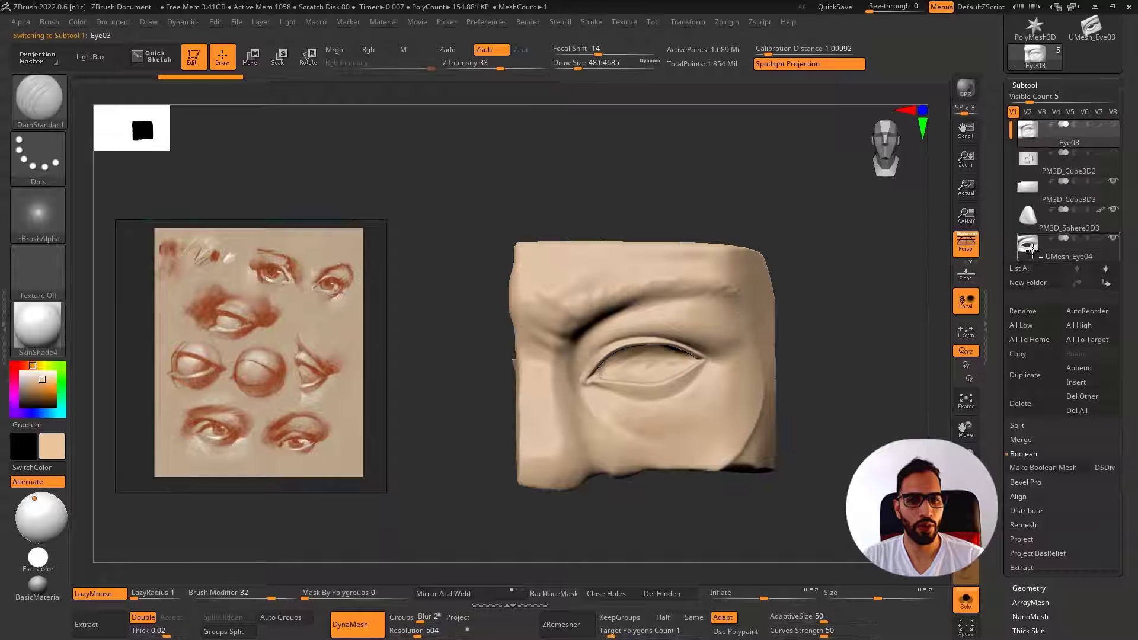
left_click(1033, 251)
Refine the crease where the upper lid overlaps the outer corner with a draw size of about 35, and smooth it
mouse_move(791, 351)
right_mouse_down()
mouse_move(737, 372)
mouse_move(675, 352)
mouse_move(686, 352)
right_mouse_up()
key("shift+s")
key("shift+s")
key("shift+s")
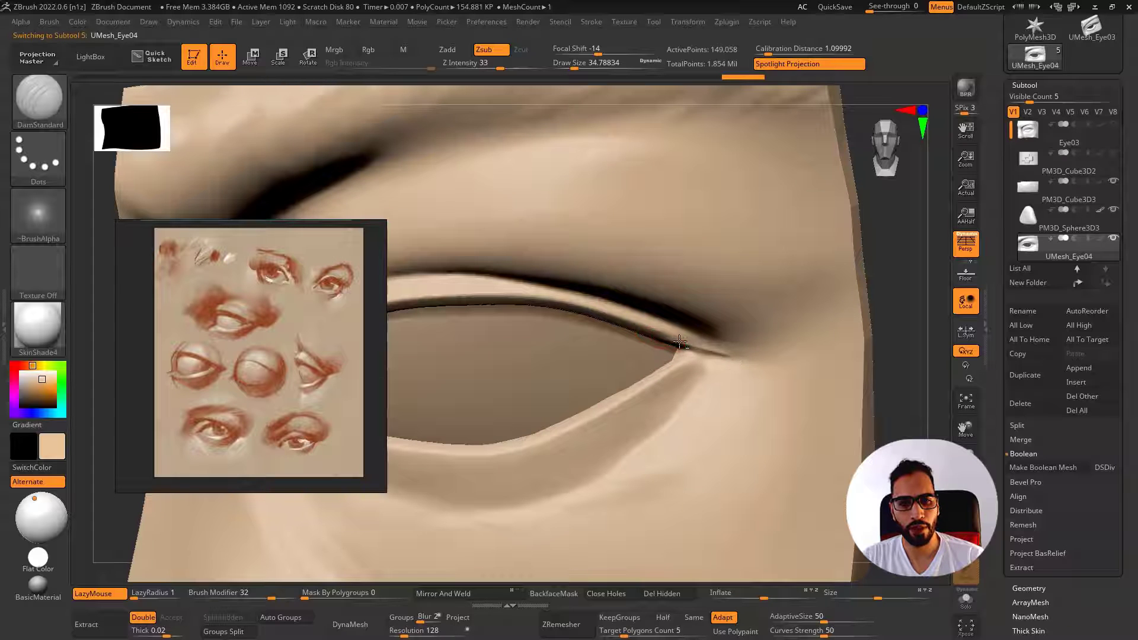
key("shift")
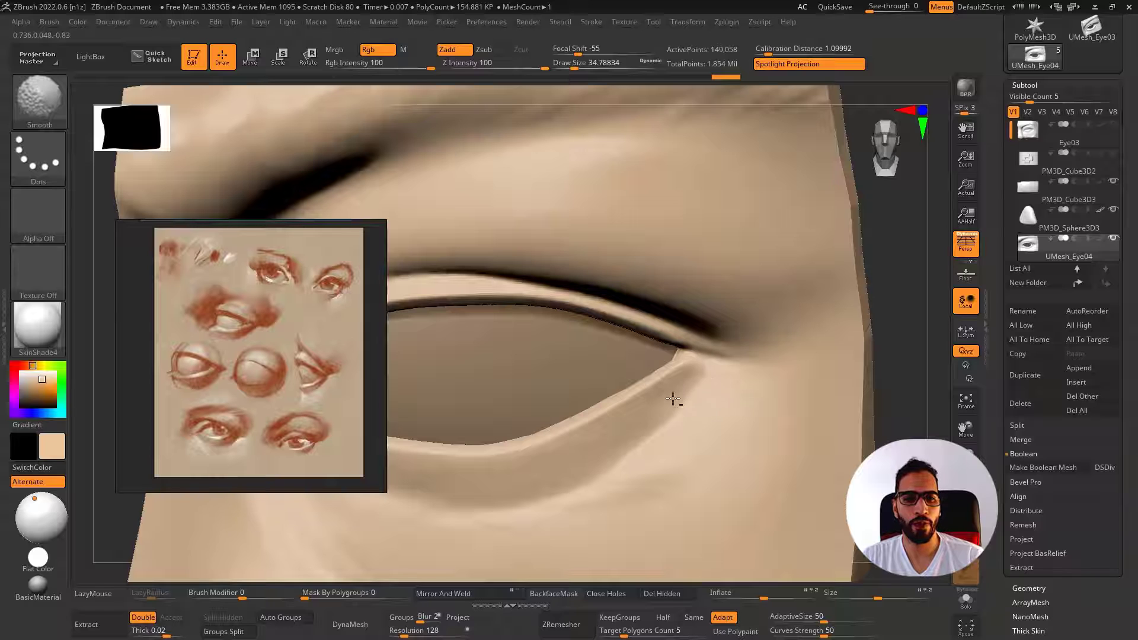
right_click_drag(695, 382, 689, 386)
Polish the lower lid next to the outer eye corner with the hPolish brush
key("b")
key("h")
key("p")
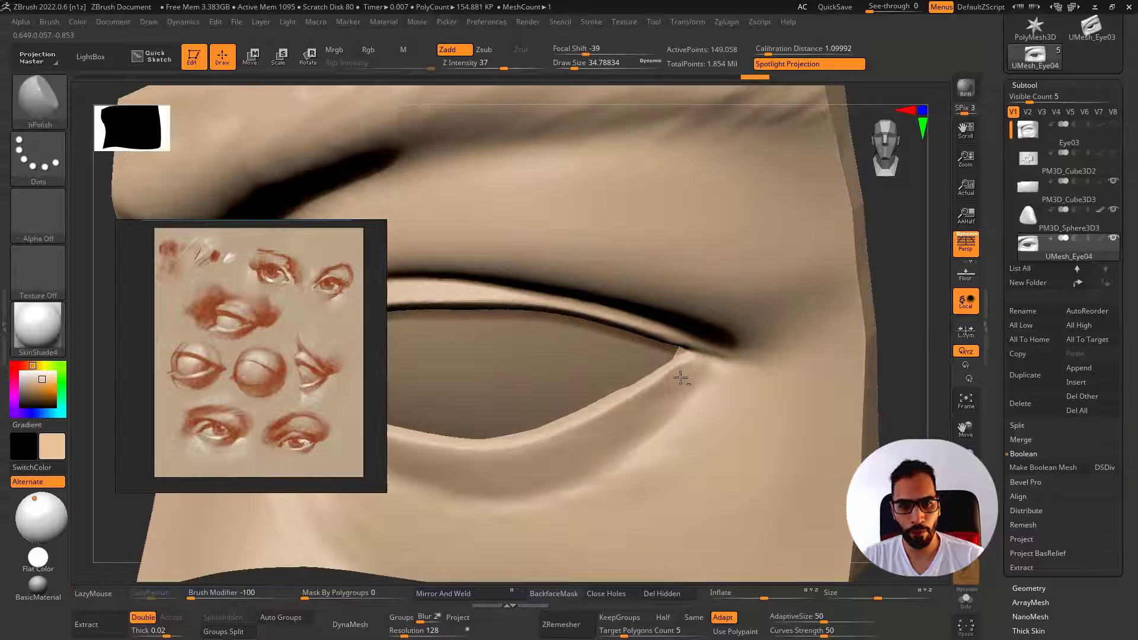
key("shift")
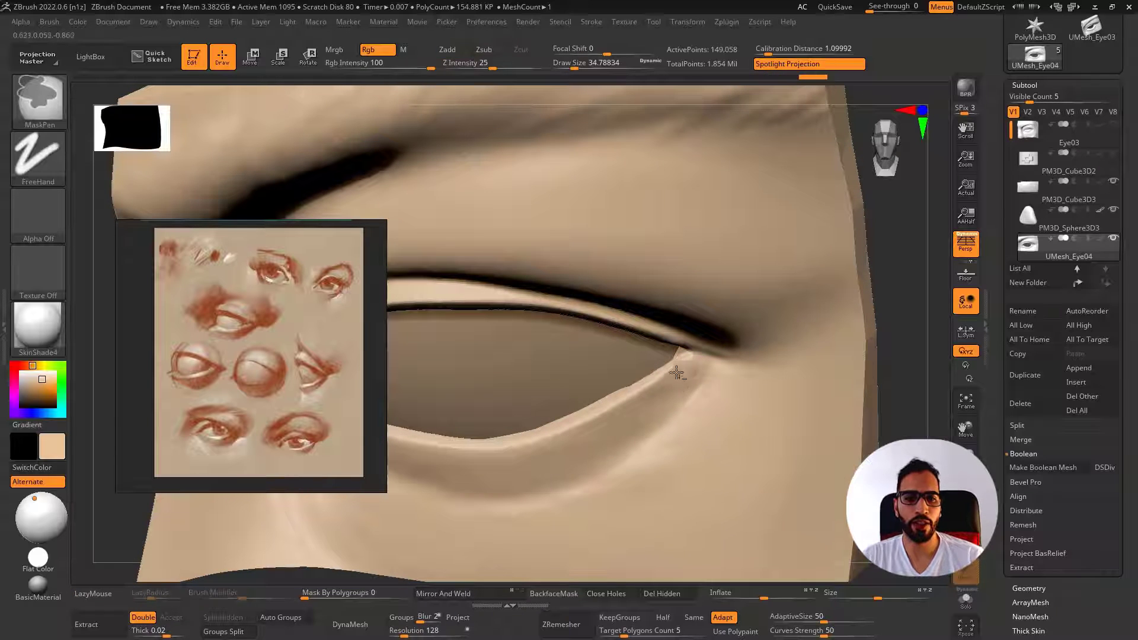
mouse_move(715, 439)
right_mouse_down("ctrl")
mouse_move(619, 391)
mouse_move(564, 388)
mouse_move(644, 397)
mouse_move(579, 363)
mouse_move(411, 495)
right_mouse_up("ctrl")
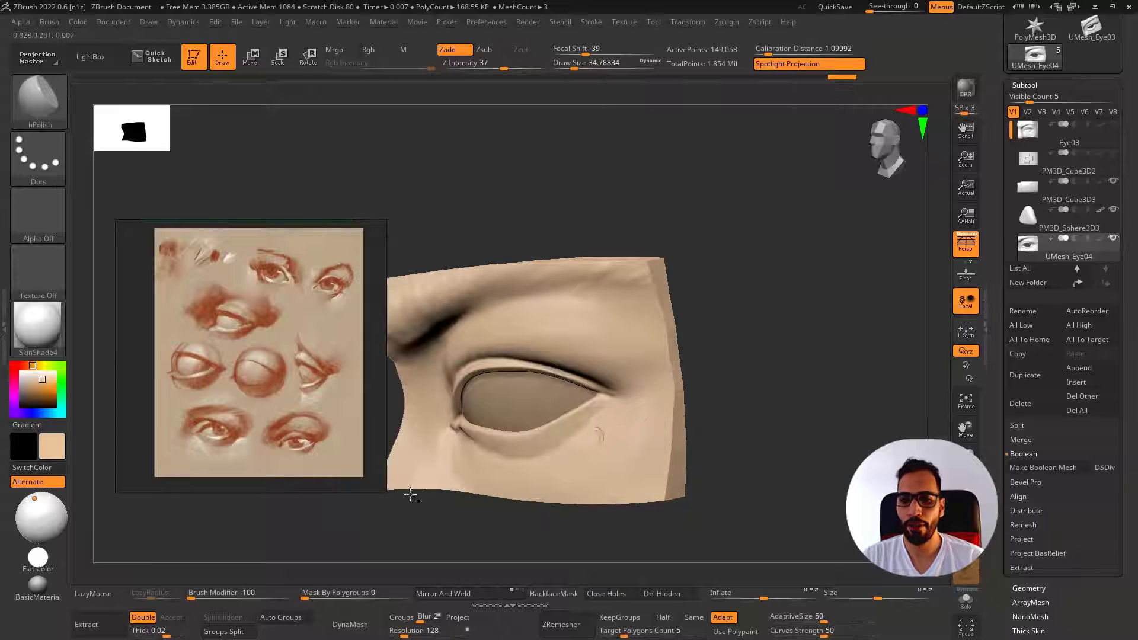
Shift the light direction slightly and review the finished cropped eye at an angle
left_click_drag(45, 508, 34, 504)
right_click_drag(778, 346, 757, 306)
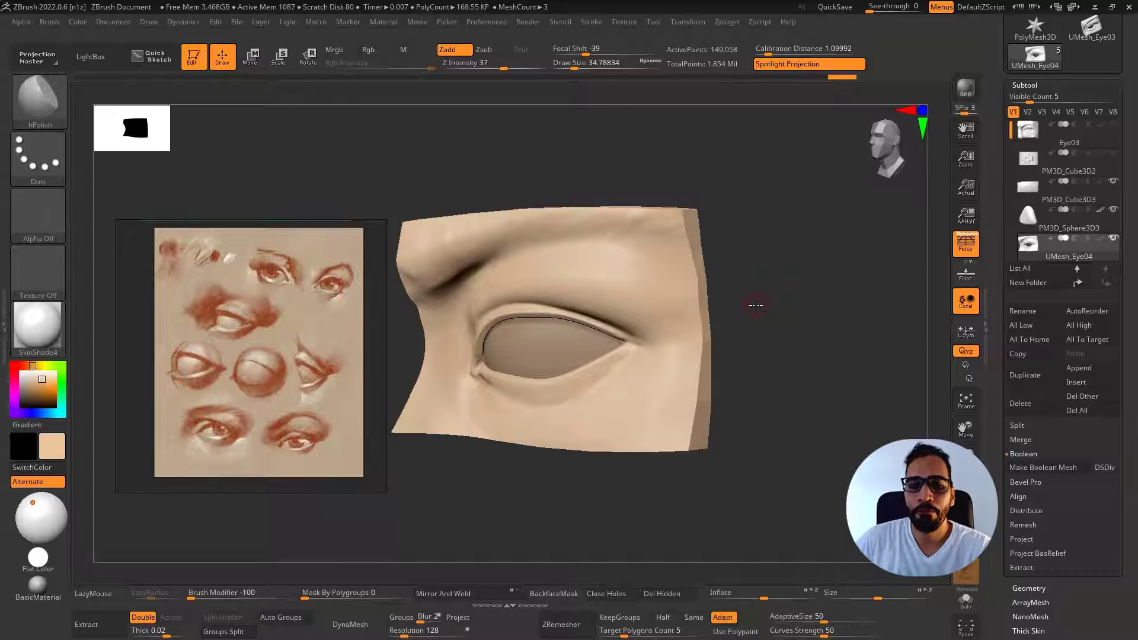
left_click_drag(791, 340, 792, 359)
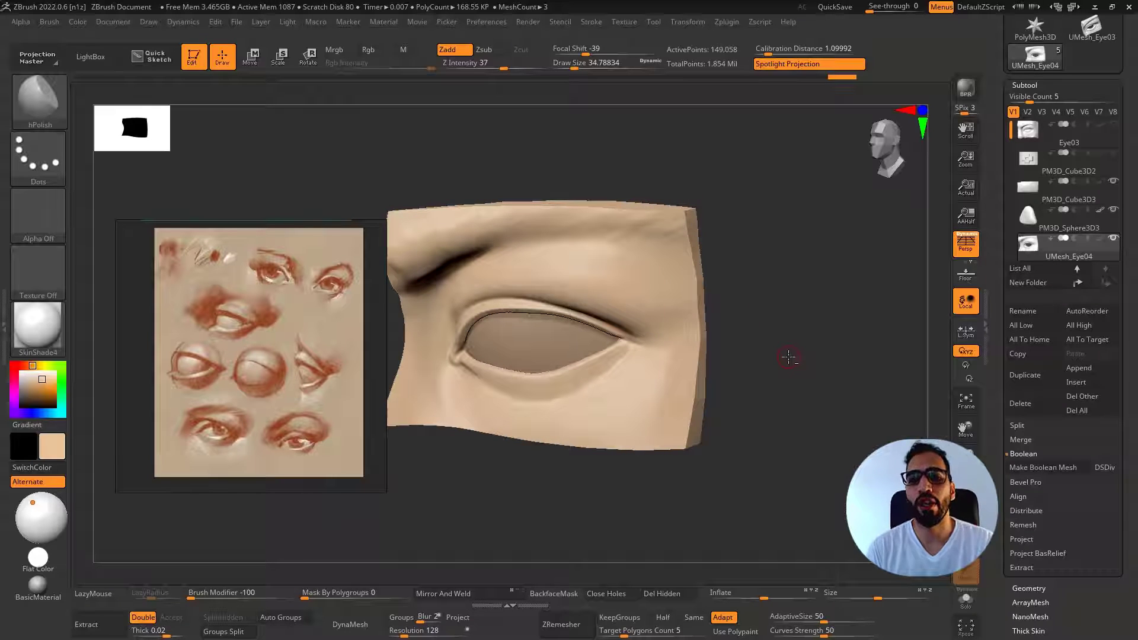